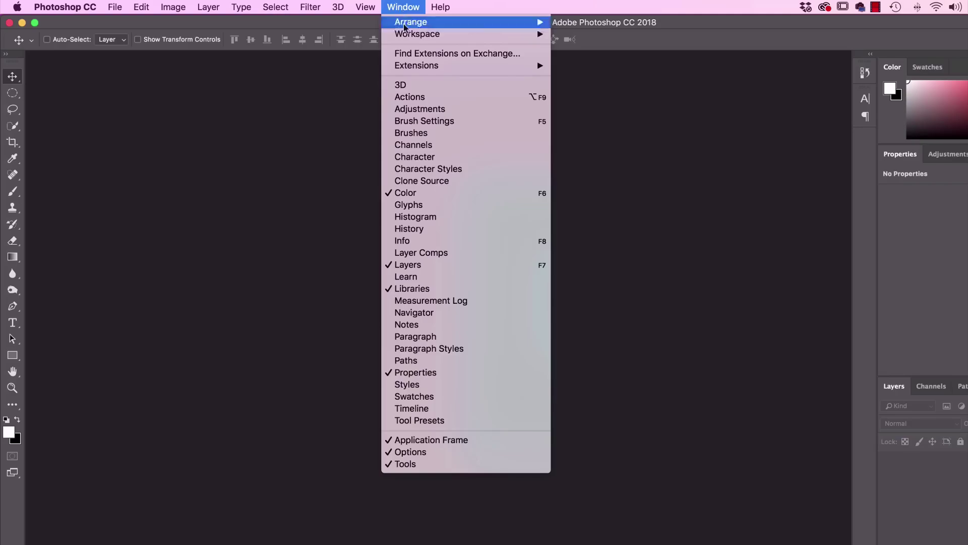
# Switch to the Essentials (Default) workspace and reset Essentials to its original layout.
pyautogui.moveTo(411, 35)
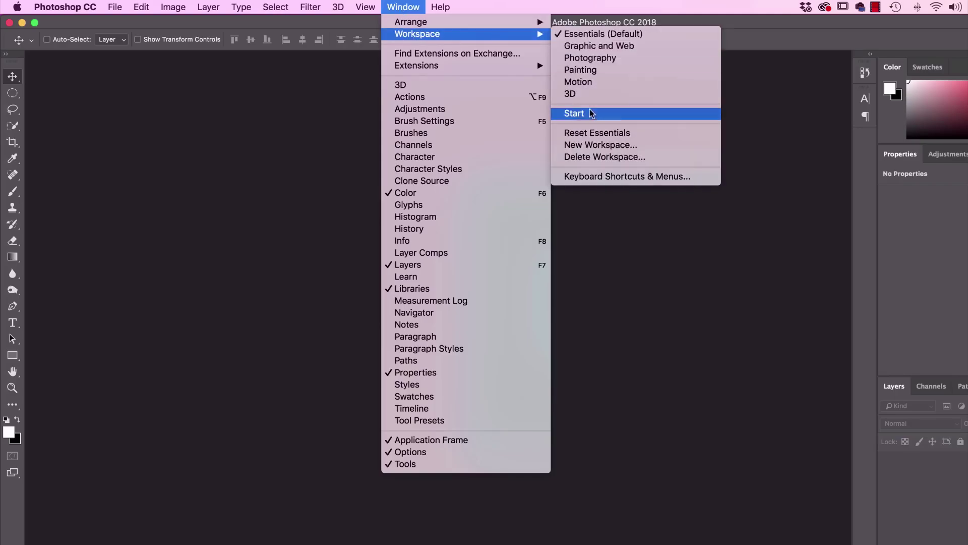
pyautogui.click(590, 35)
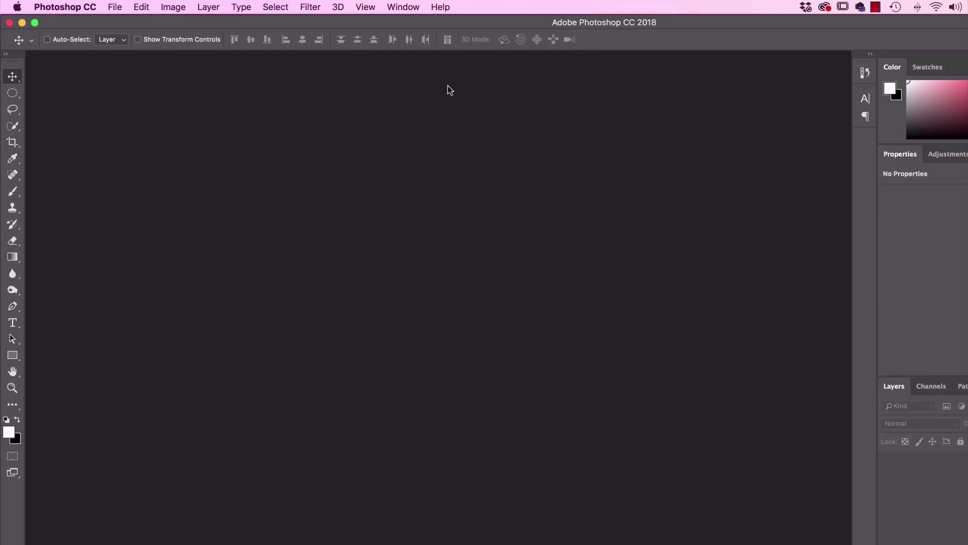
pyautogui.click(406, 9)
pyautogui.moveTo(408, 35)
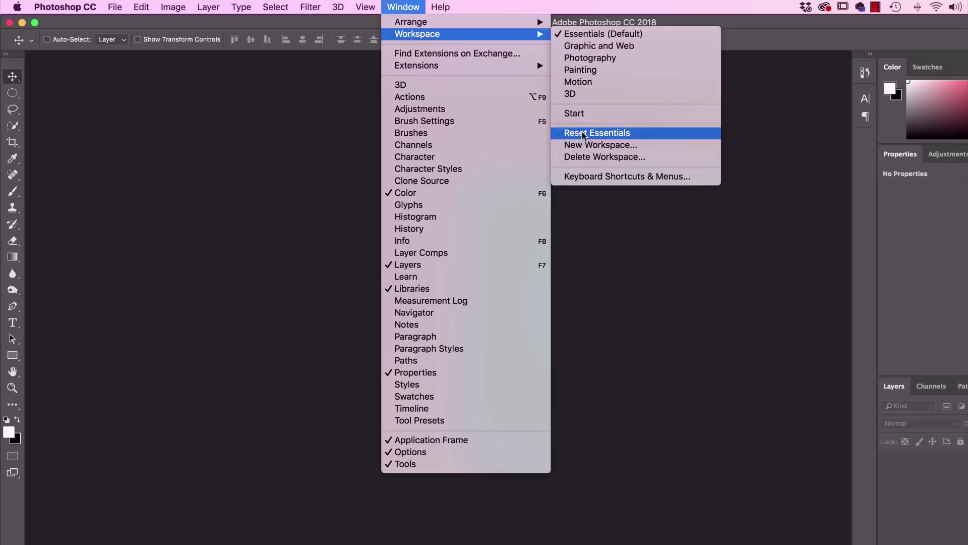
pyautogui.click(607, 133)
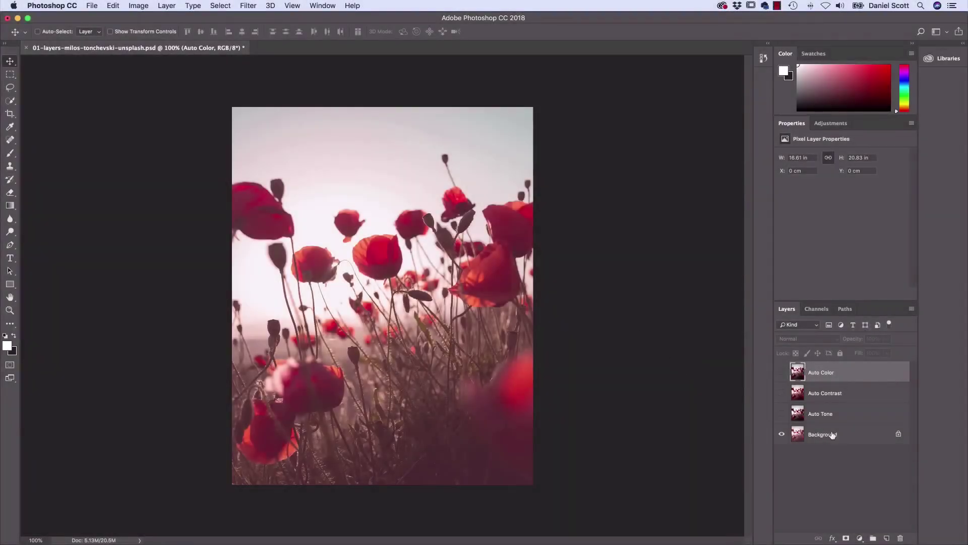
# Show the Auto Tone, Auto Contrast and Auto Color layers one after another to preview each correction in the finished file.
pyautogui.click(783, 414)
pyautogui.click(783, 393)
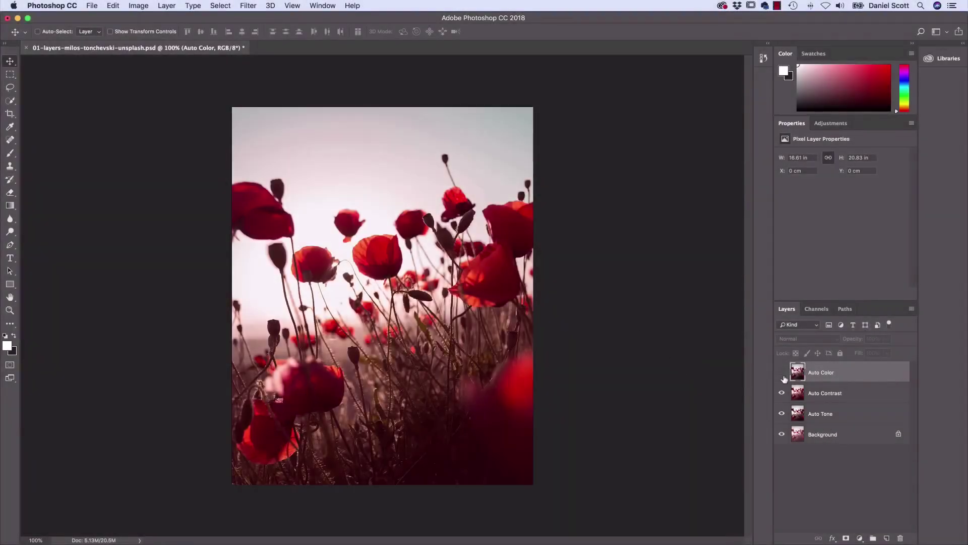
pyautogui.click(782, 373)
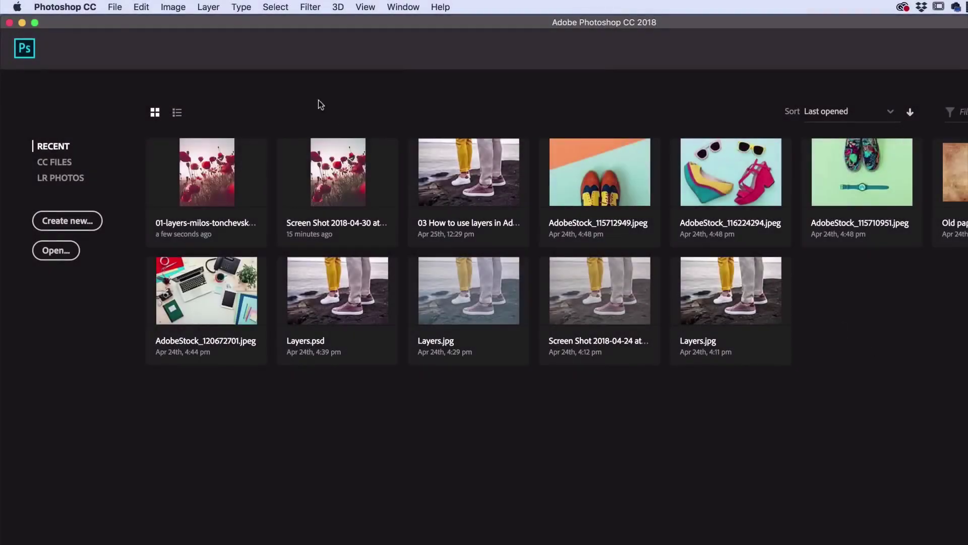
# Open the 01-layers poppy JPG image from the Source Files folder.
pyautogui.click(116, 9)
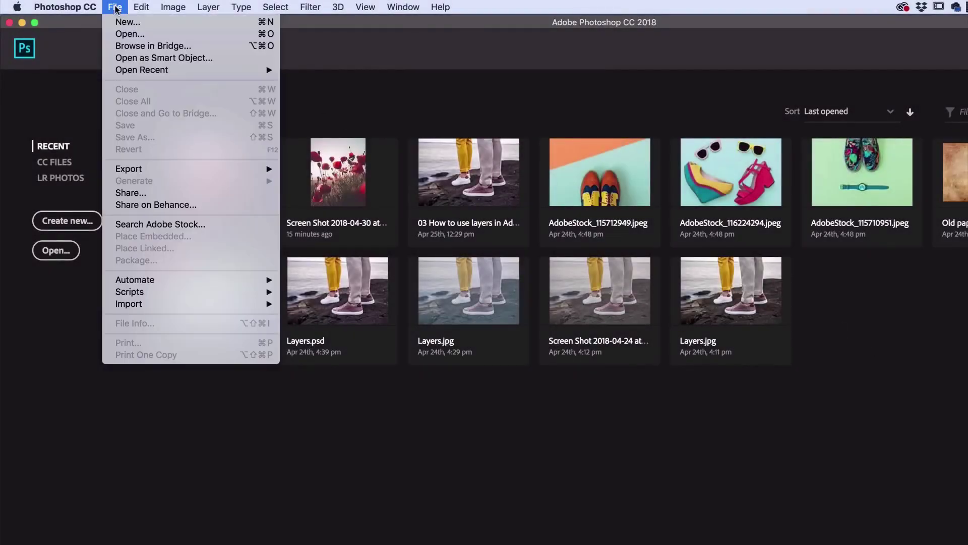
pyautogui.click(134, 38)
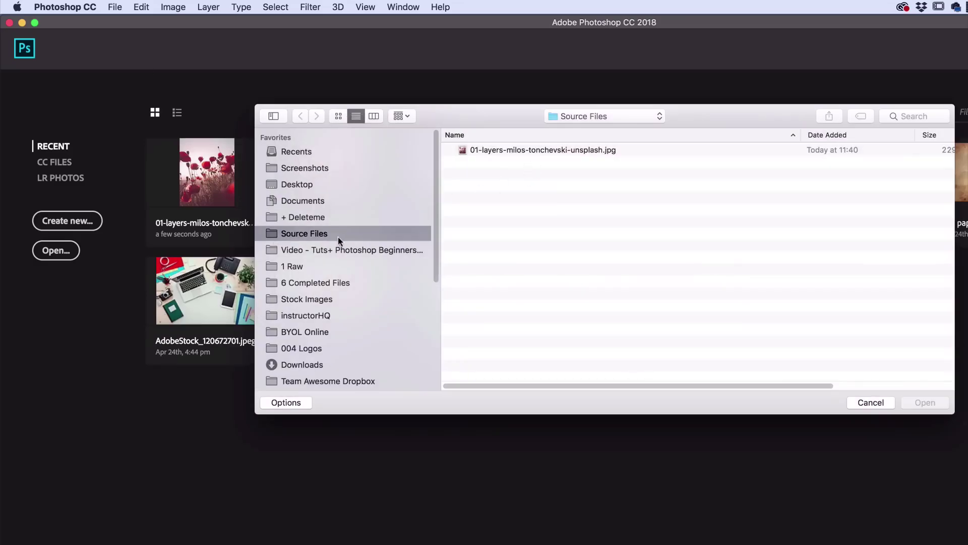
pyautogui.click(473, 150)
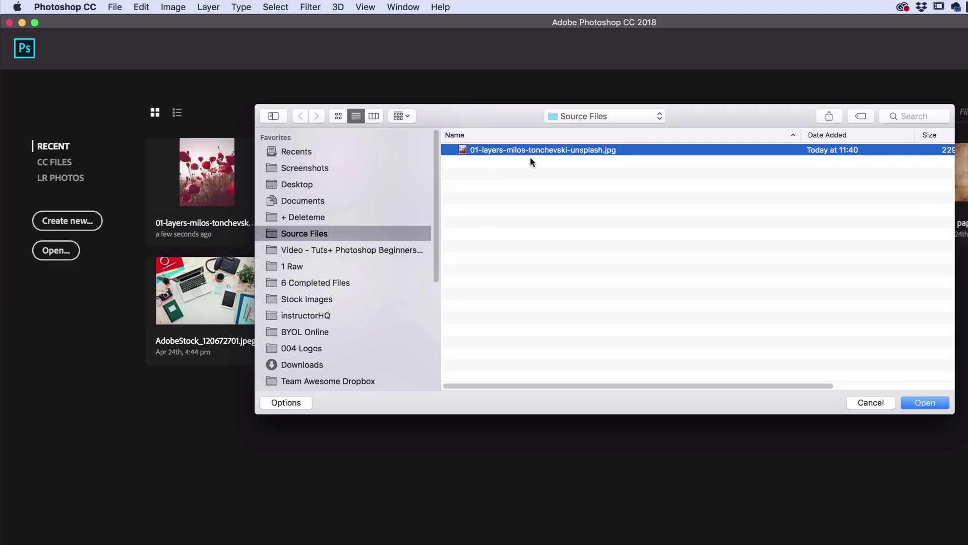
pyautogui.click(926, 403)
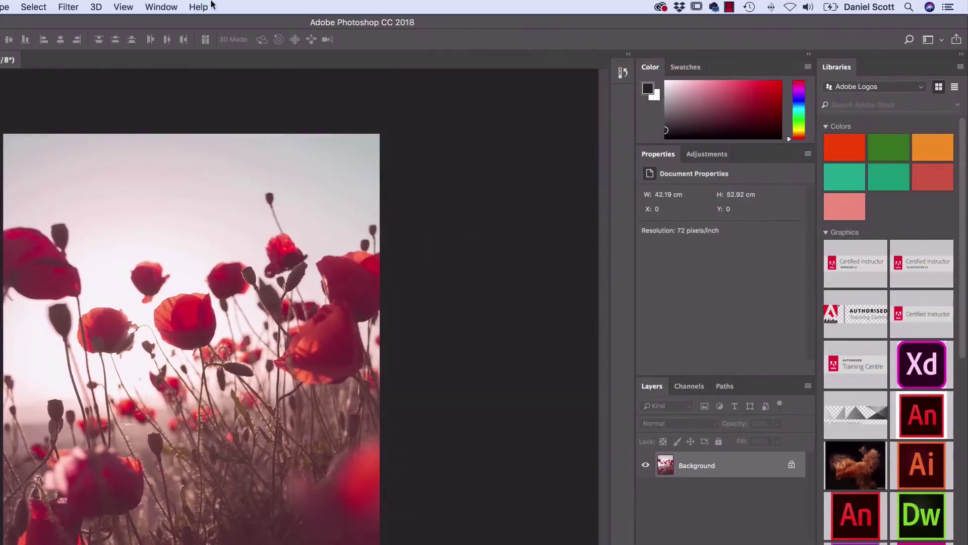
# Check the list of open panels and collapse the Libraries panel to free up workspace.
pyautogui.click(167, 7)
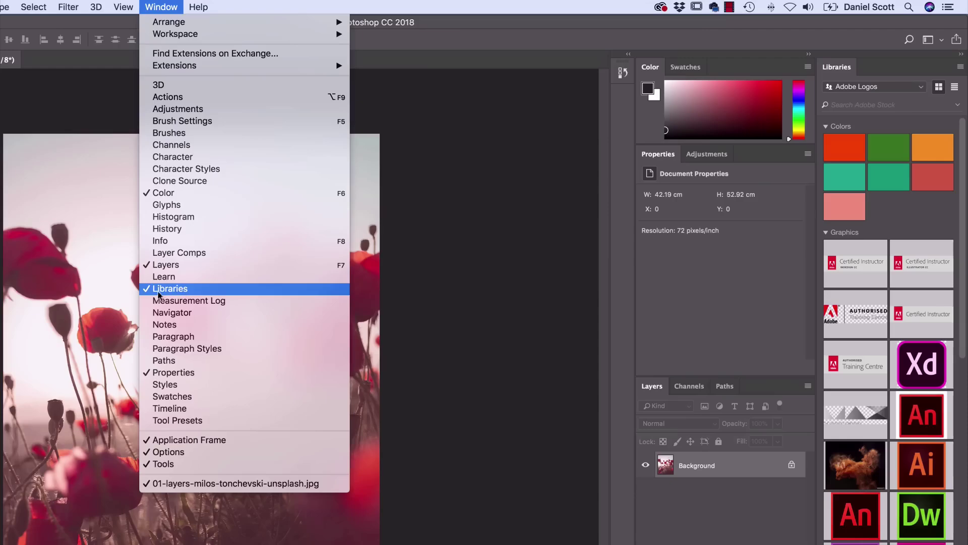
pyautogui.click(424, 284)
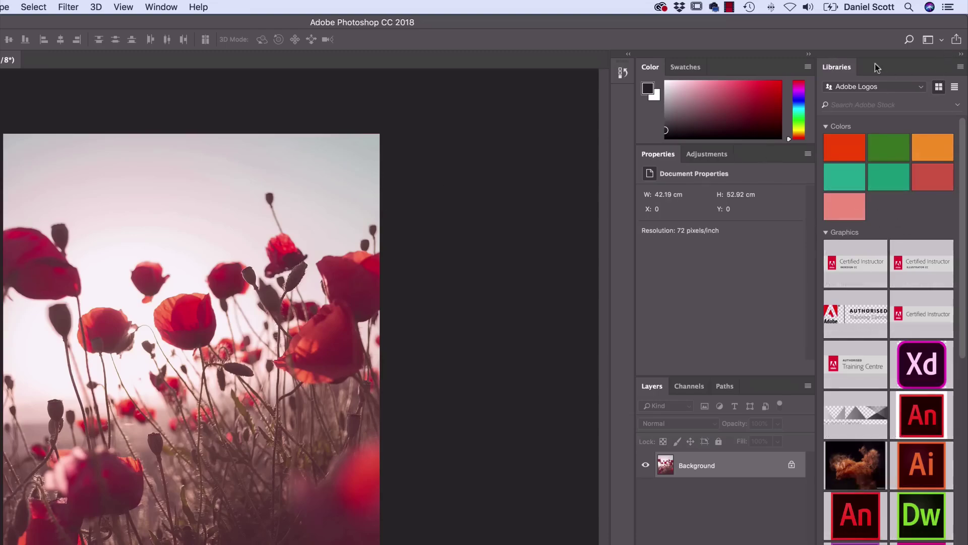
pyautogui.click(961, 55)
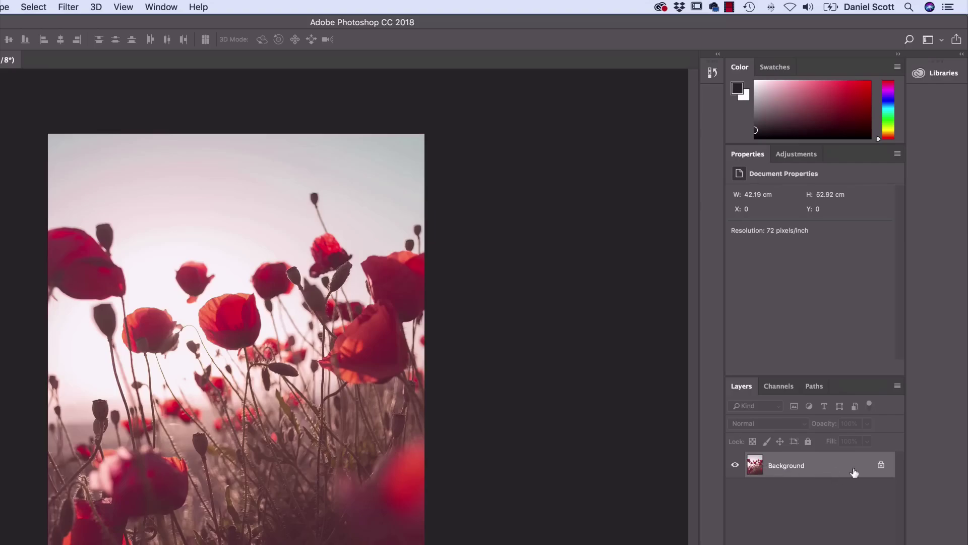
# Duplicate the Background layer as "Auto Tone" and apply the Auto Tone correction to the copy.
pyautogui.rightClick(795, 468)
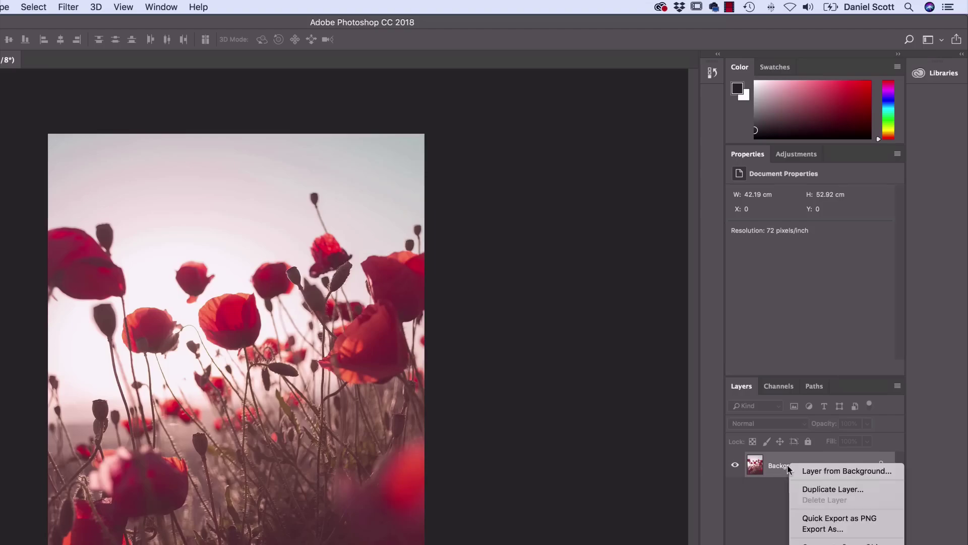
pyautogui.click(819, 489)
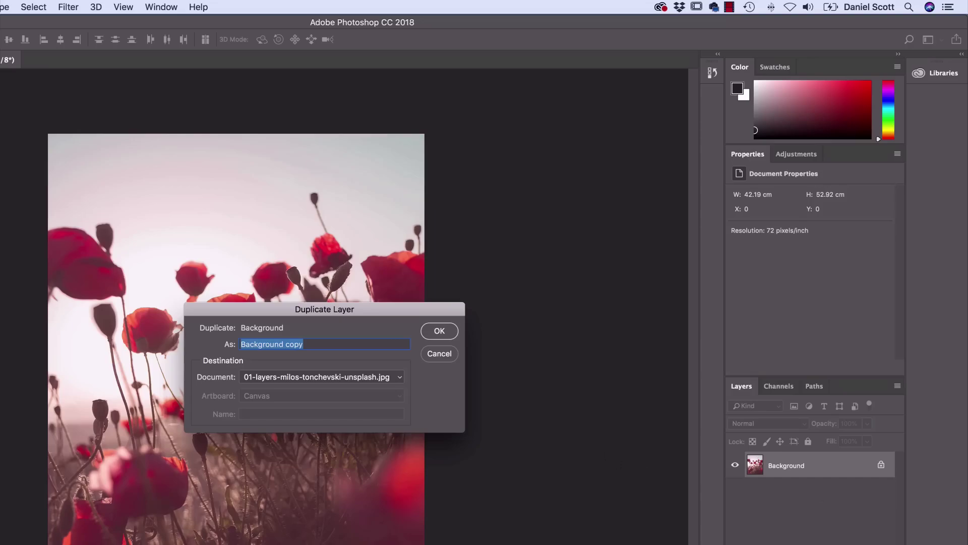
pyautogui.write('Auto Tone')
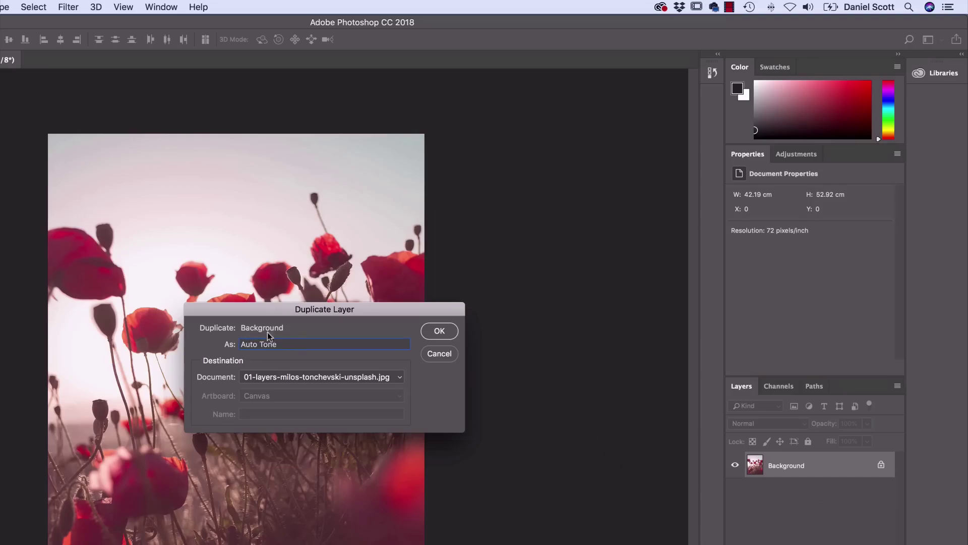
pyautogui.click(440, 330)
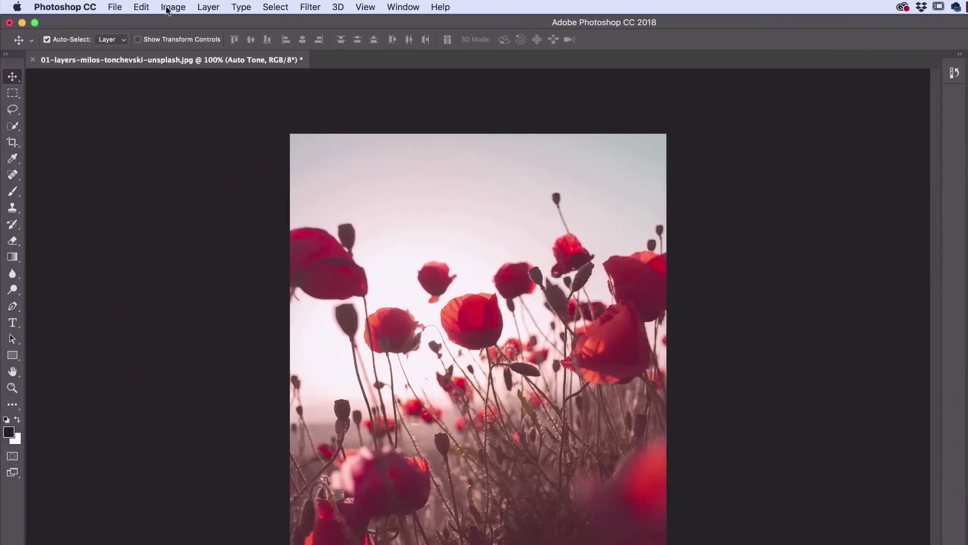
pyautogui.click(172, 7)
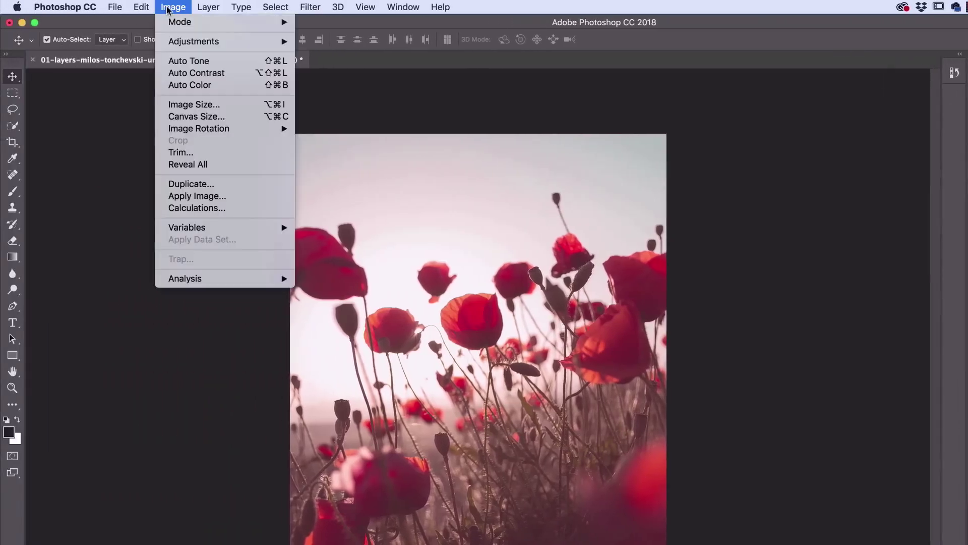
pyautogui.click(178, 62)
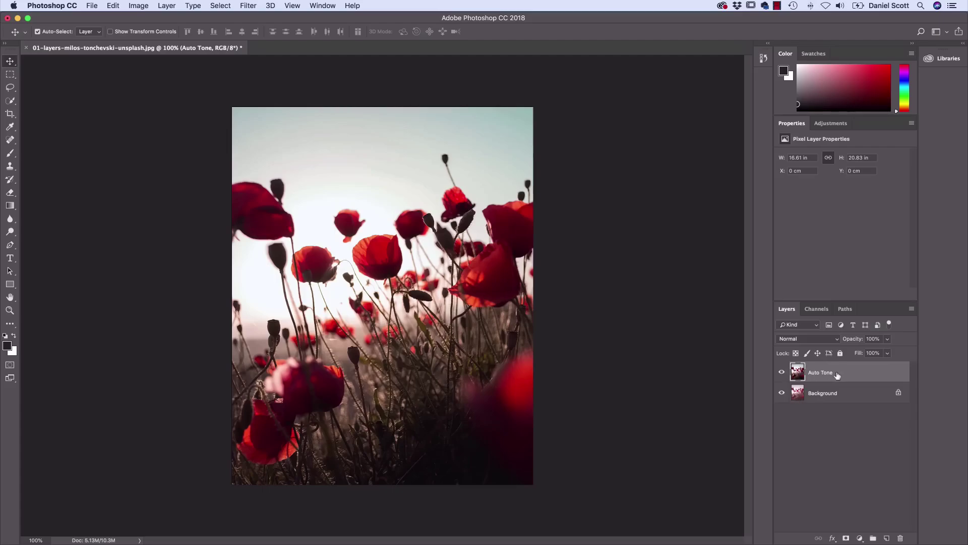
# Toggle the visibility of the Auto Tone and Background layers to compare before and after, leaving Auto Tone hidden.
pyautogui.click(782, 372)
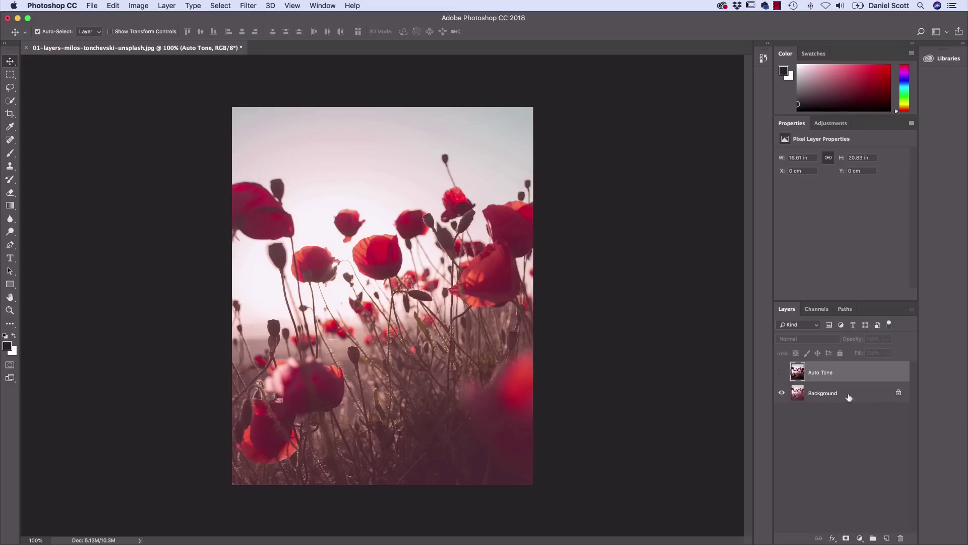
pyautogui.click(782, 373)
pyautogui.click(782, 373)
pyautogui.click(781, 373)
pyautogui.click(781, 373)
pyautogui.click(781, 373)
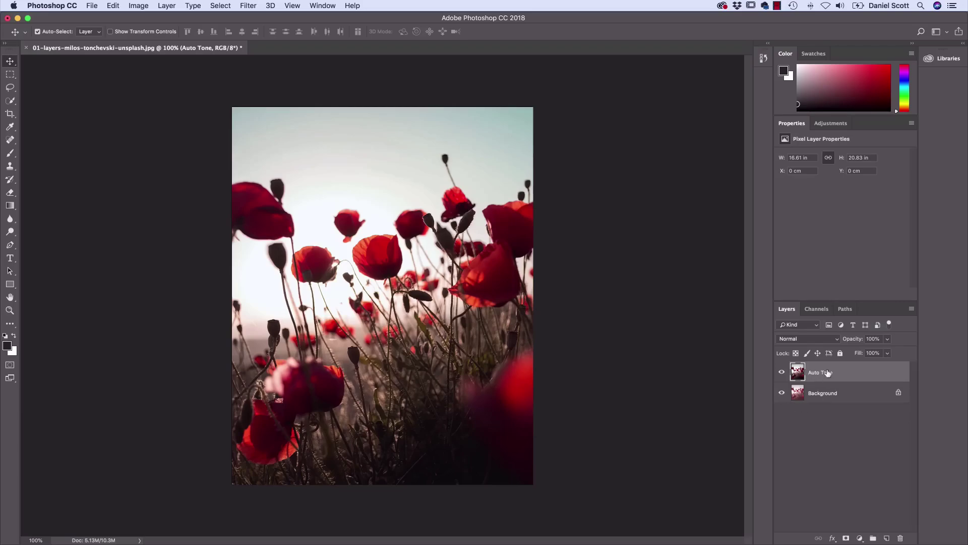
pyautogui.click(781, 373)
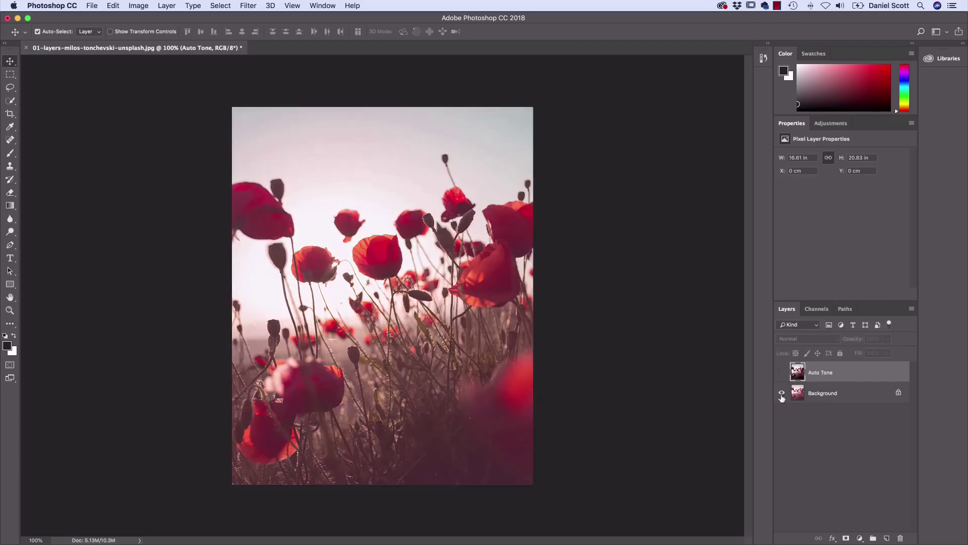
pyautogui.click(783, 394)
pyautogui.click(783, 394)
pyautogui.click(782, 372)
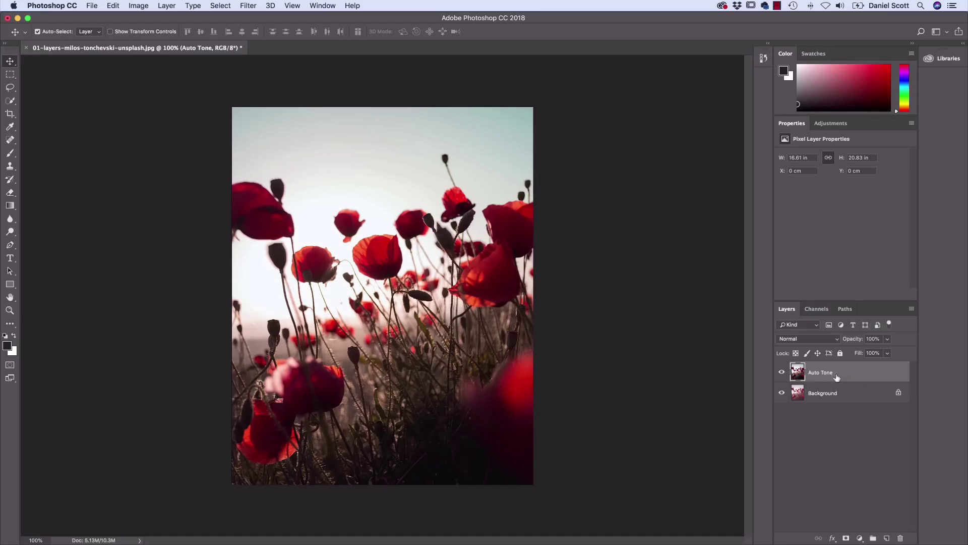
pyautogui.click(781, 373)
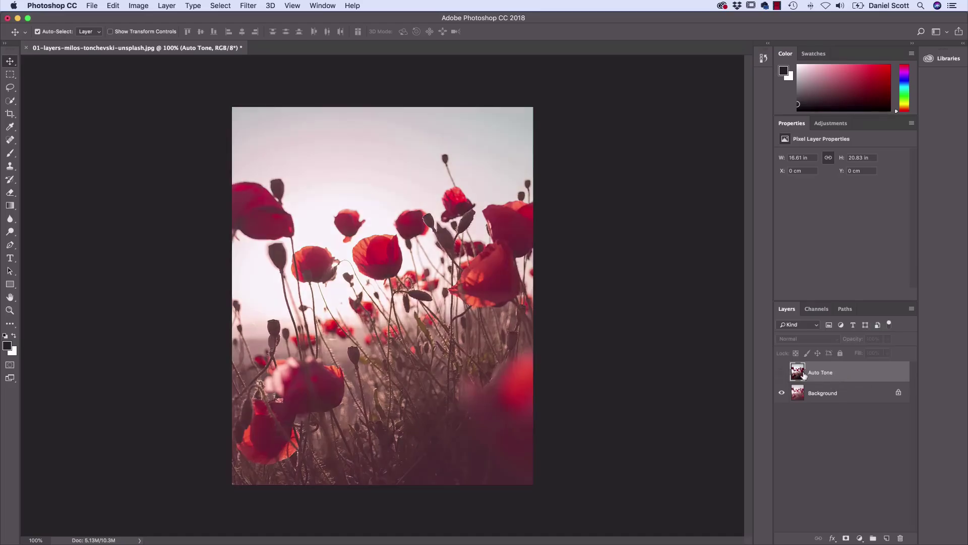
# Duplicate the Background layer as "Auto Contrast" and apply the Auto Contrast correction to the copy.
pyautogui.click(850, 394)
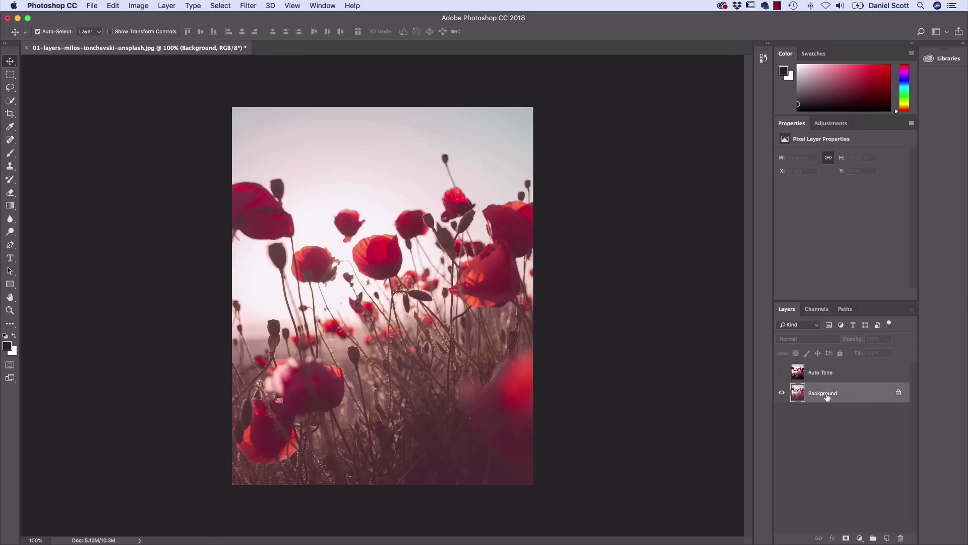
pyautogui.rightClick(826, 396)
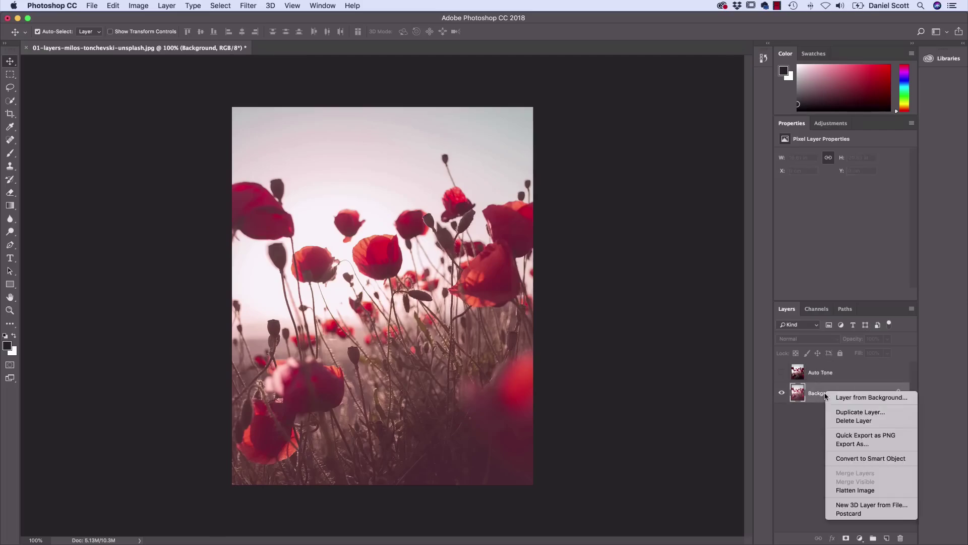
pyautogui.click(854, 412)
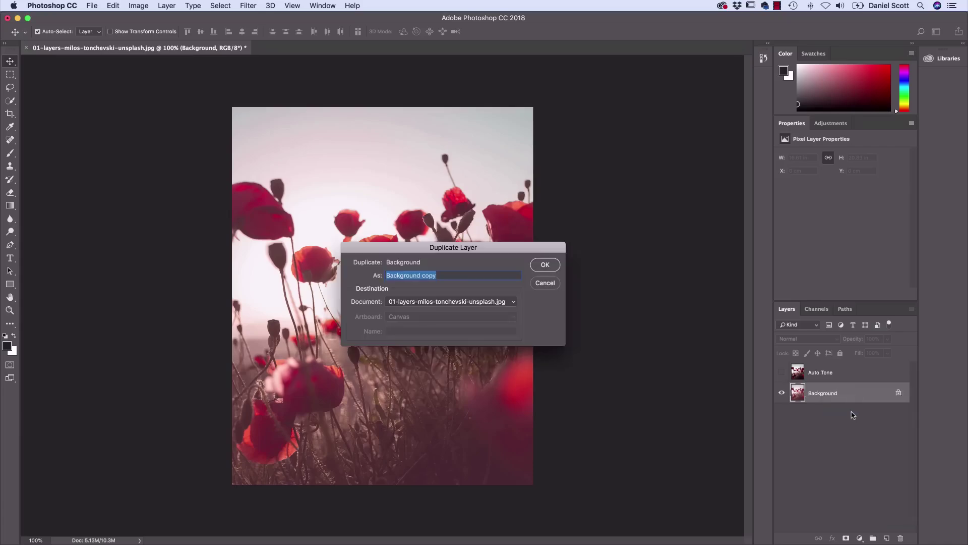
pyautogui.write('Auto Contrast')
pyautogui.click(559, 266)
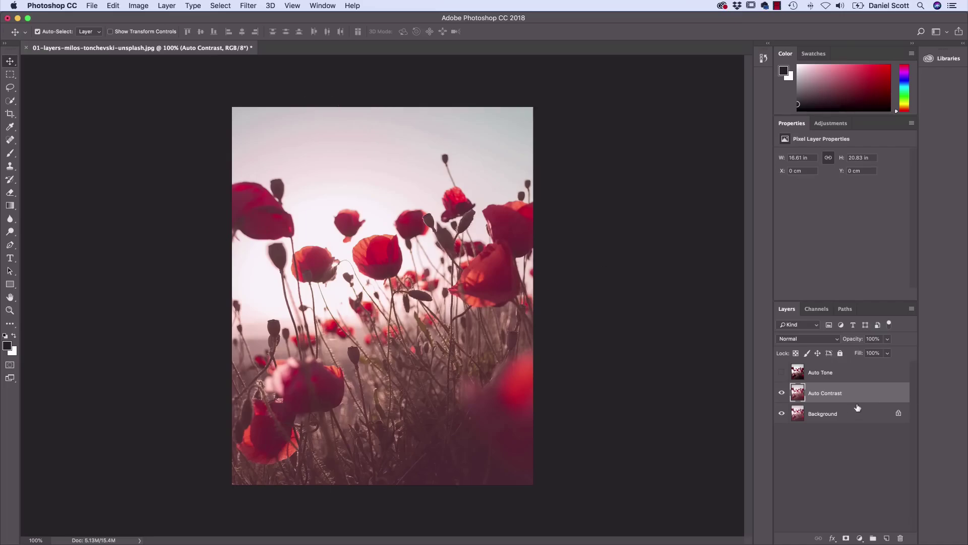
pyautogui.click(139, 6)
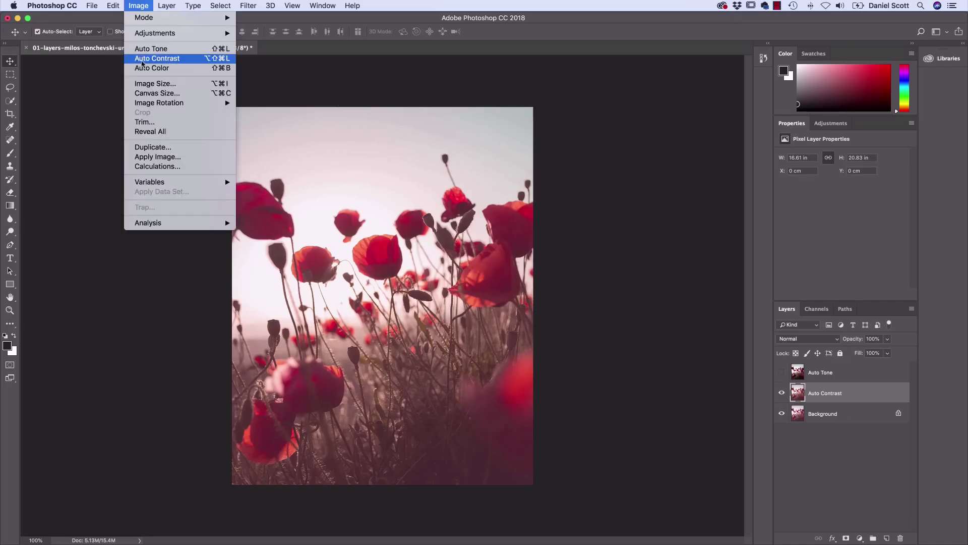
pyautogui.click(161, 59)
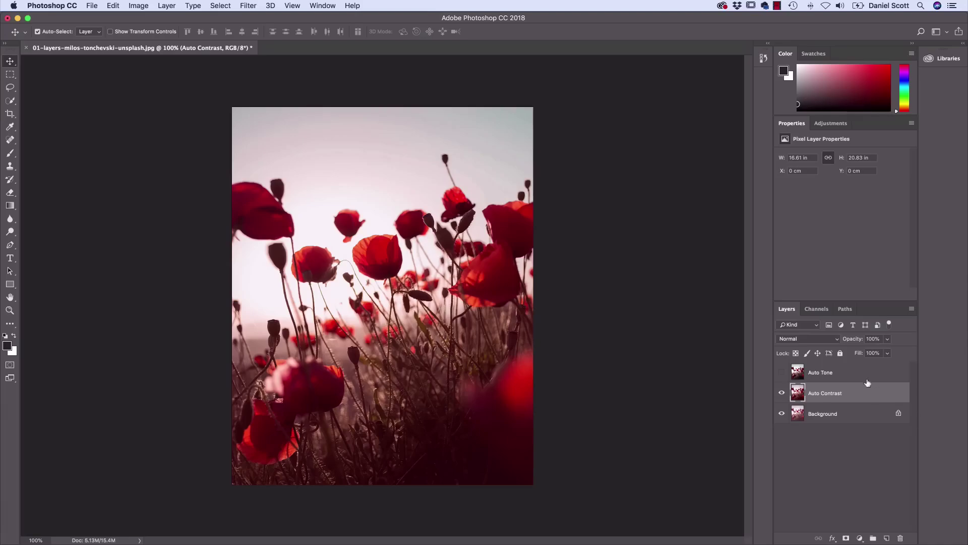
# Toggle the Auto Tone layer's visibility to compare it with the Auto Contrast layer, leaving Auto Tone shown.
pyautogui.click(782, 373)
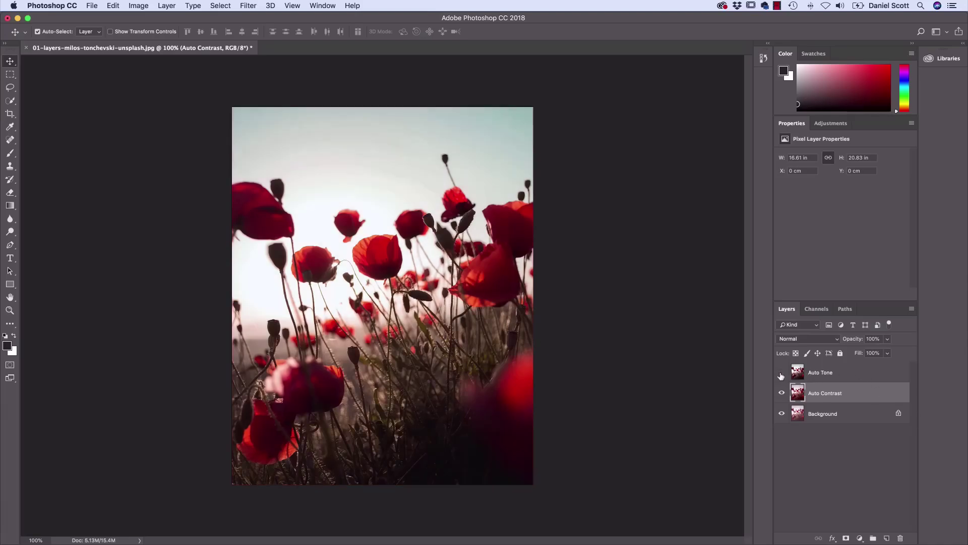
pyautogui.click(781, 373)
pyautogui.click(782, 374)
pyautogui.click(781, 373)
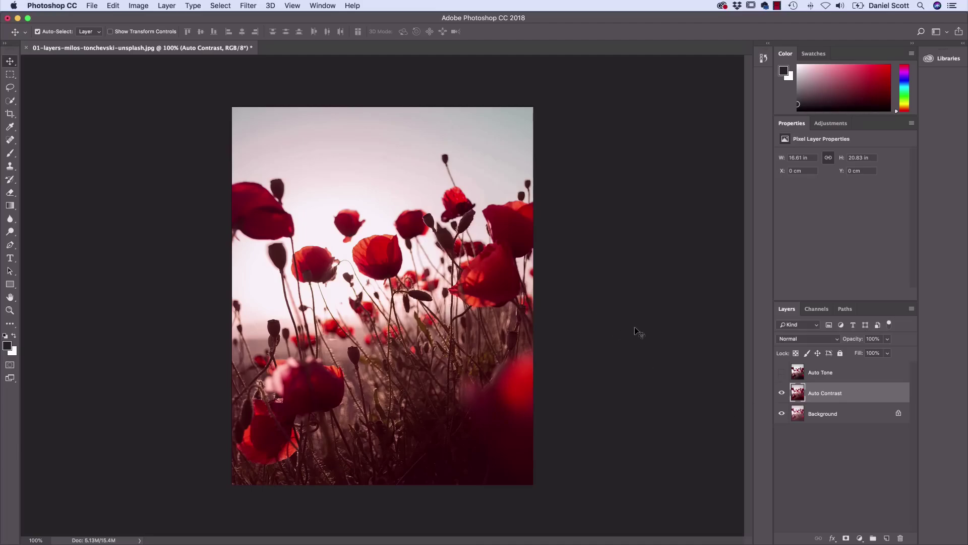
pyautogui.click(782, 373)
pyautogui.click(782, 374)
pyautogui.click(782, 374)
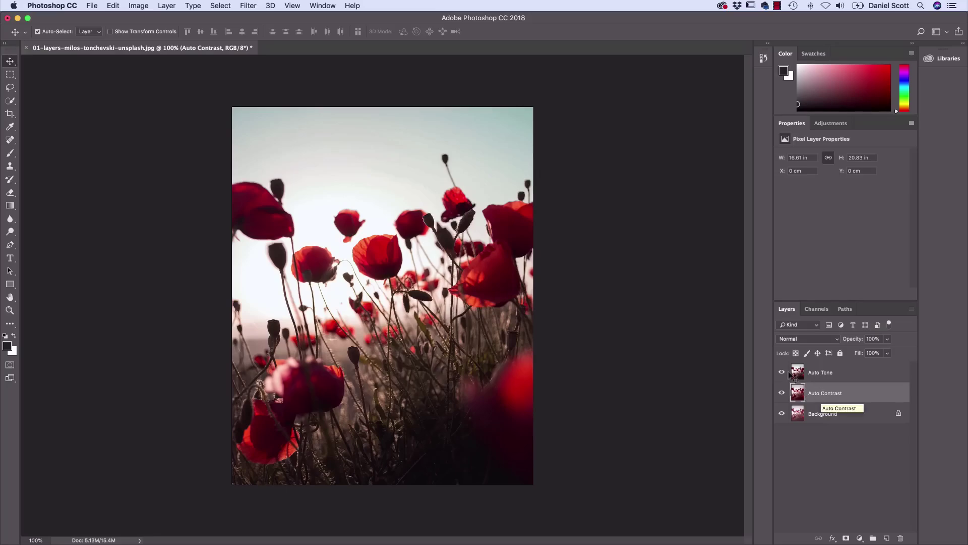
pyautogui.click(132, 5)
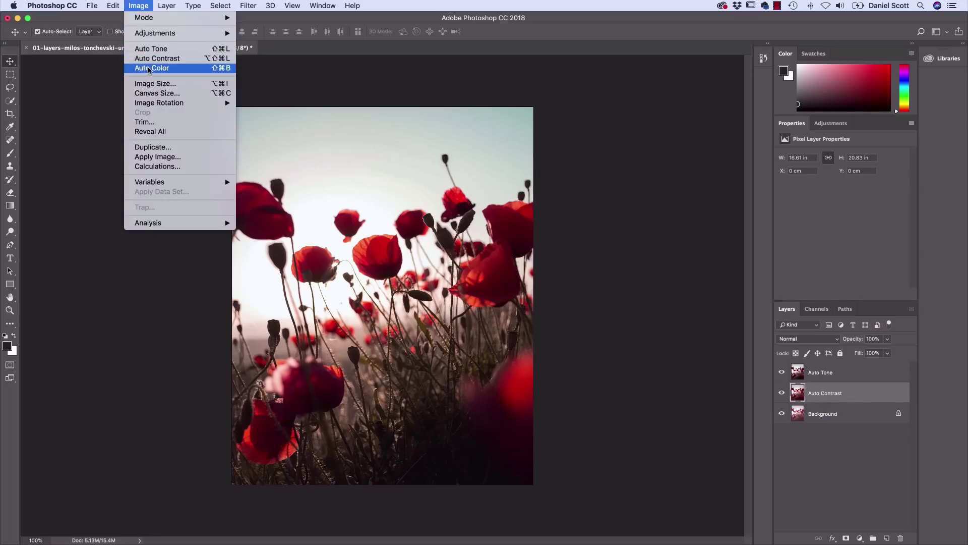
pyautogui.click(141, 6)
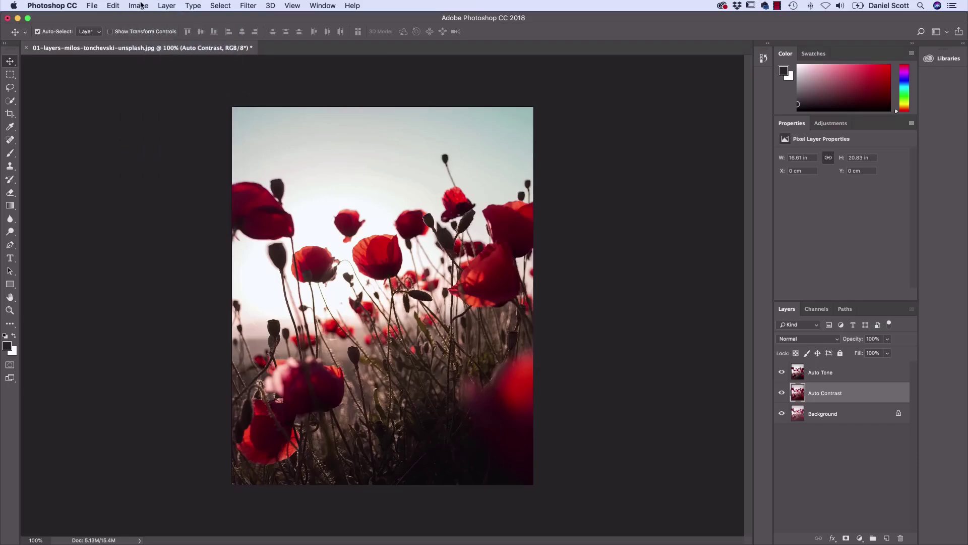
# Hide the Auto Tone and Auto Contrast layers so that only the original Background layer is shown.
pyautogui.click(141, 5)
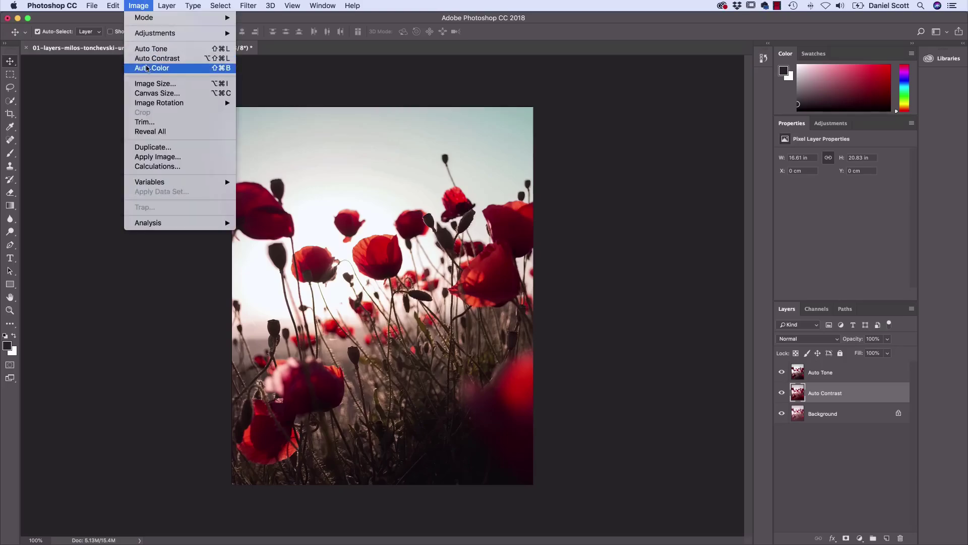
pyautogui.click(142, 59)
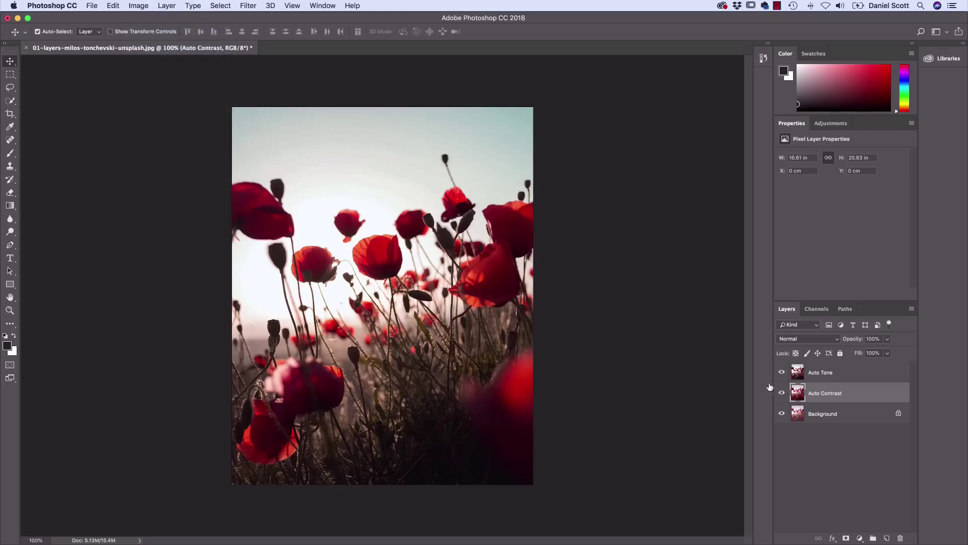
pyautogui.click(801, 376)
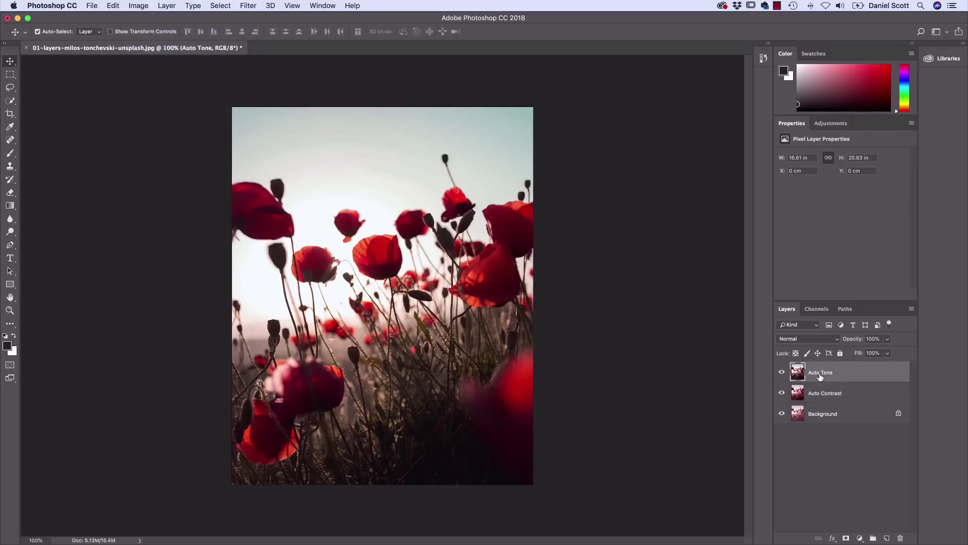
pyautogui.click(782, 372)
pyautogui.click(824, 393)
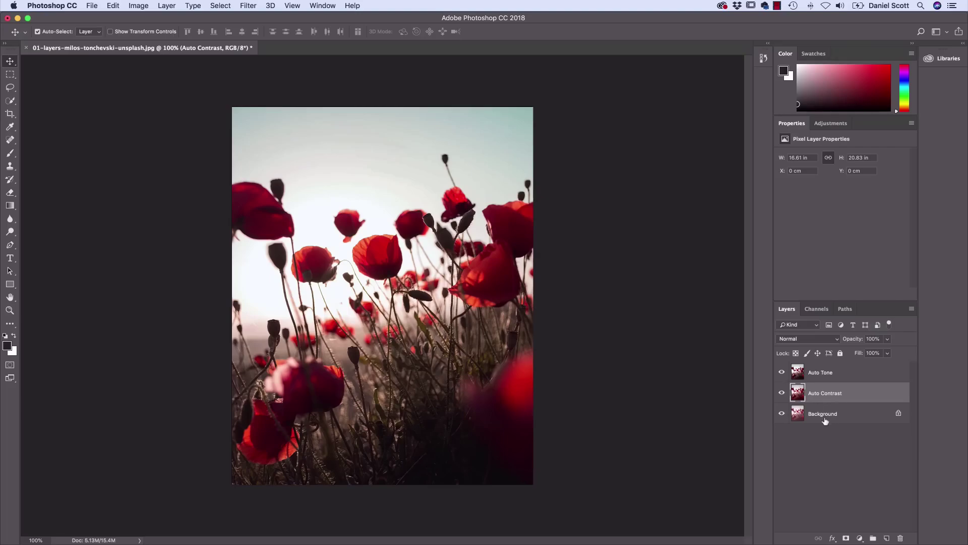
pyautogui.click(782, 372)
pyautogui.click(781, 393)
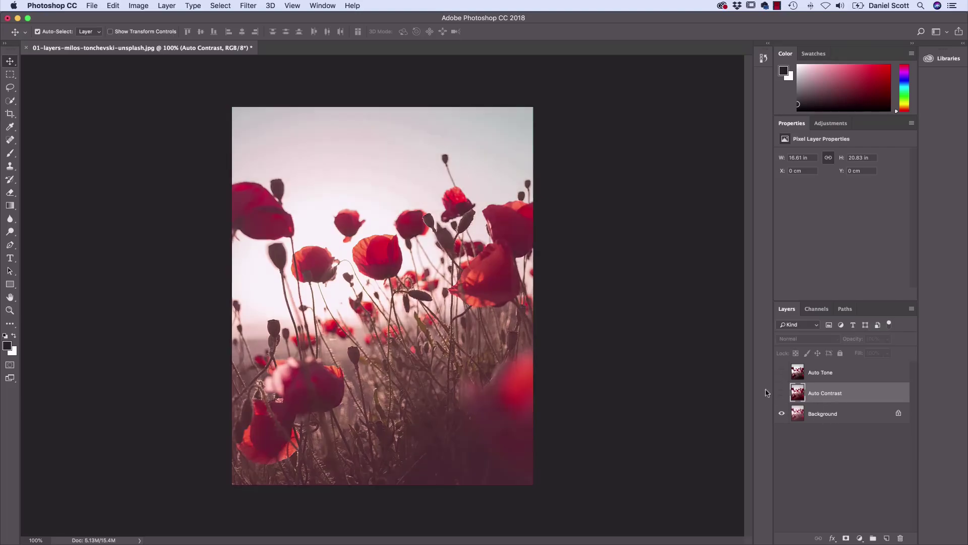
# Duplicate the Background layer as "Auto Color" and apply the Auto Color correction to the copy.
pyautogui.click(797, 417)
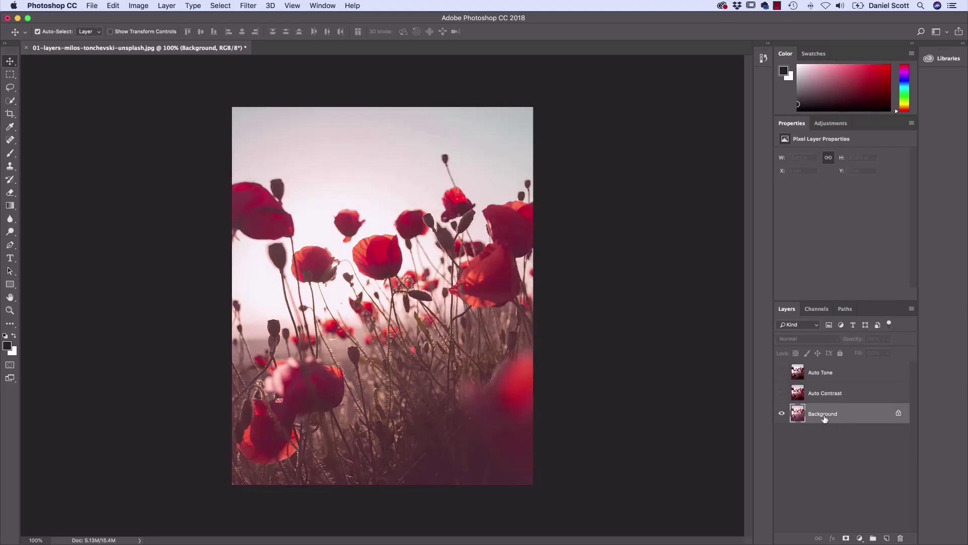
pyautogui.rightClick(825, 417)
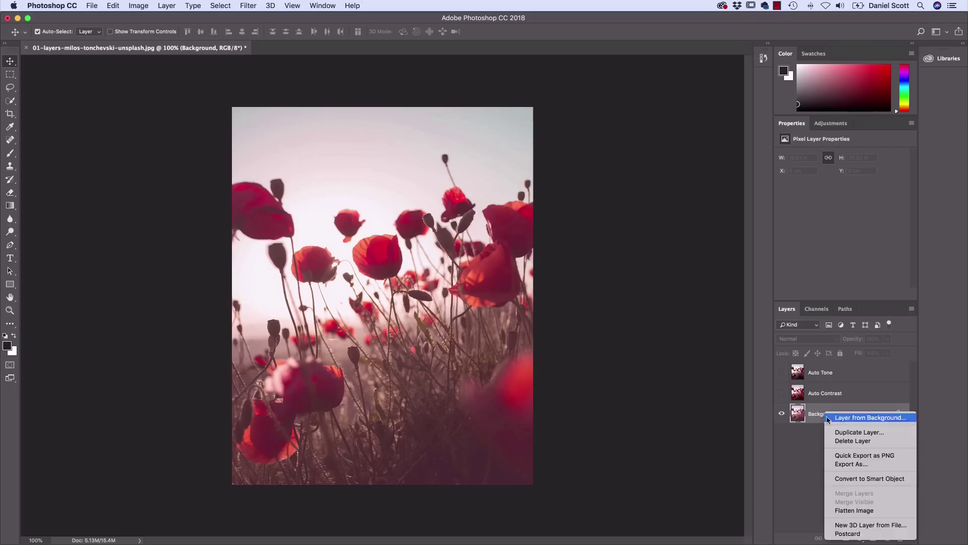
pyautogui.click(839, 433)
pyautogui.write('Auto Color')
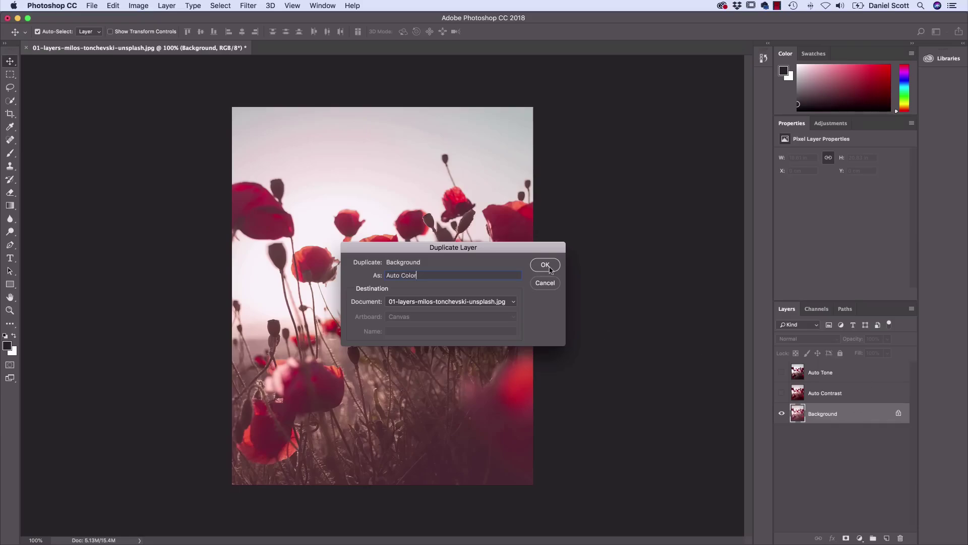
pyautogui.click(546, 266)
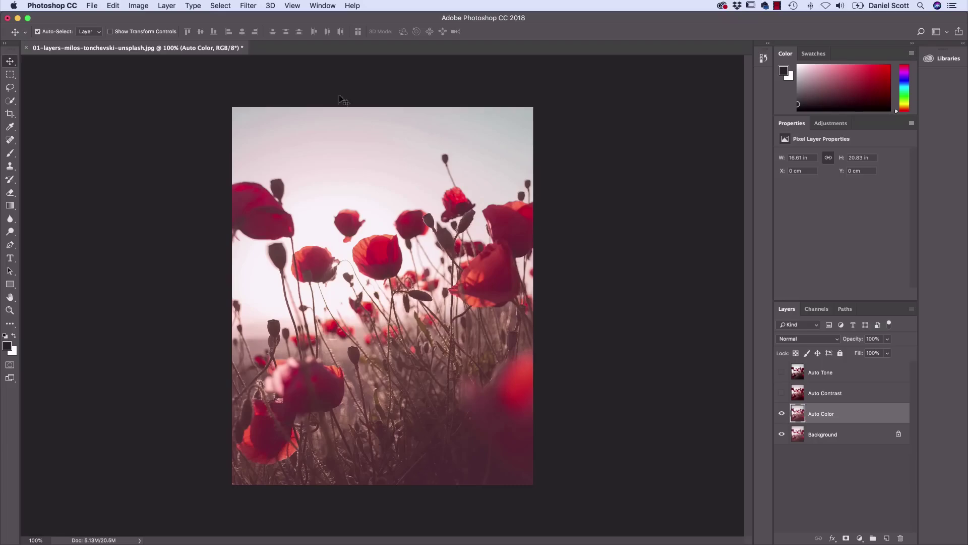
pyautogui.click(140, 6)
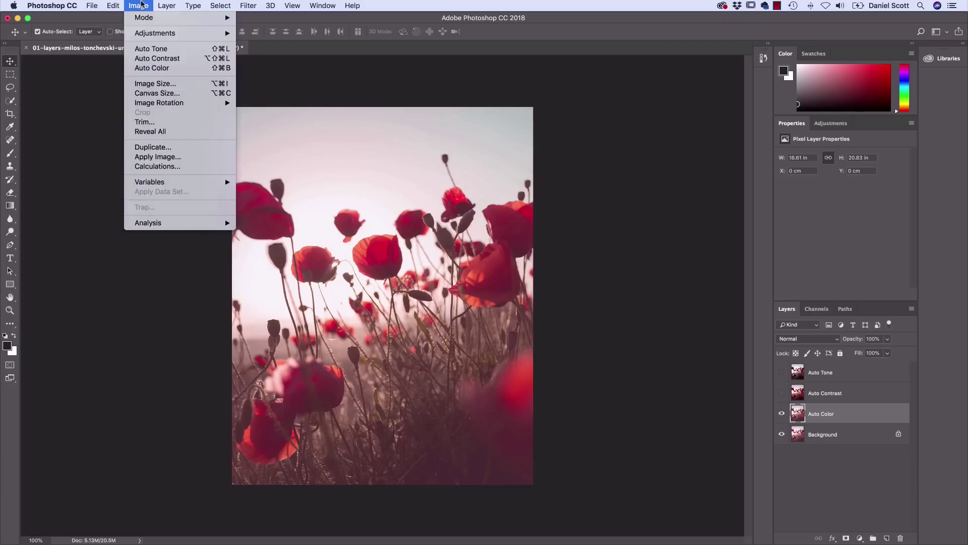
pyautogui.click(153, 69)
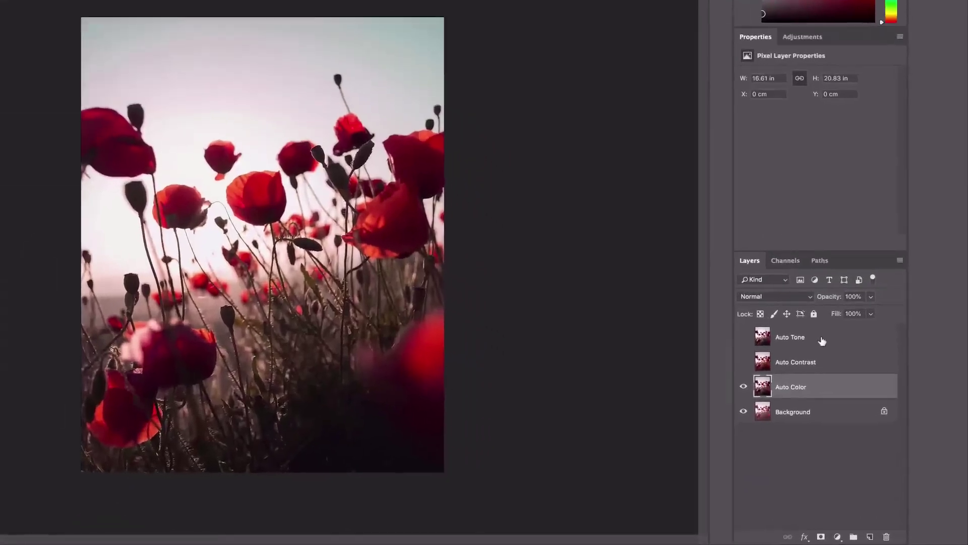
# Toggle the visibility of the Auto Tone and Auto Contrast layers to compare them with Auto Color, leaving only Auto Contrast hidden.
pyautogui.click(743, 337)
pyautogui.click(744, 363)
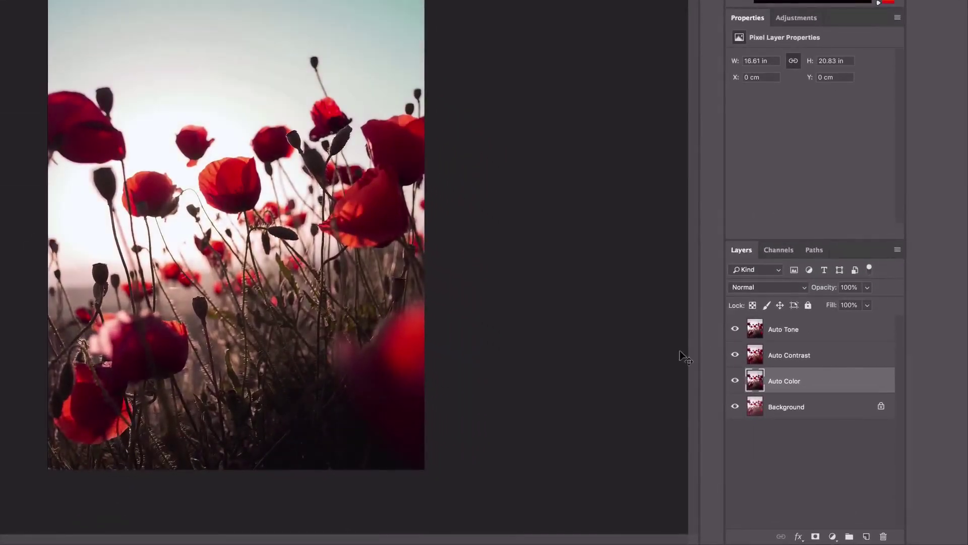
pyautogui.click(736, 329)
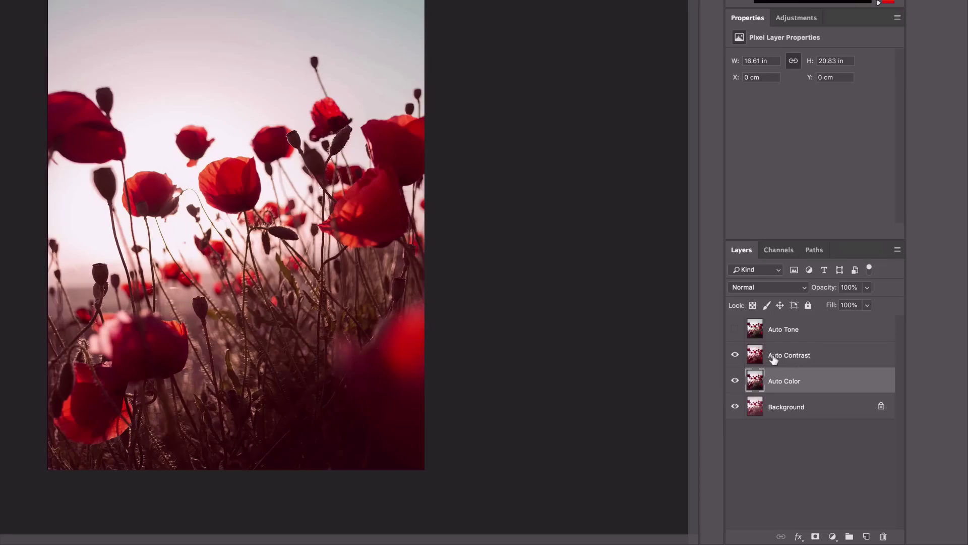
pyautogui.click(736, 355)
pyautogui.click(793, 334)
pyautogui.click(801, 385)
pyautogui.click(735, 329)
pyautogui.click(790, 331)
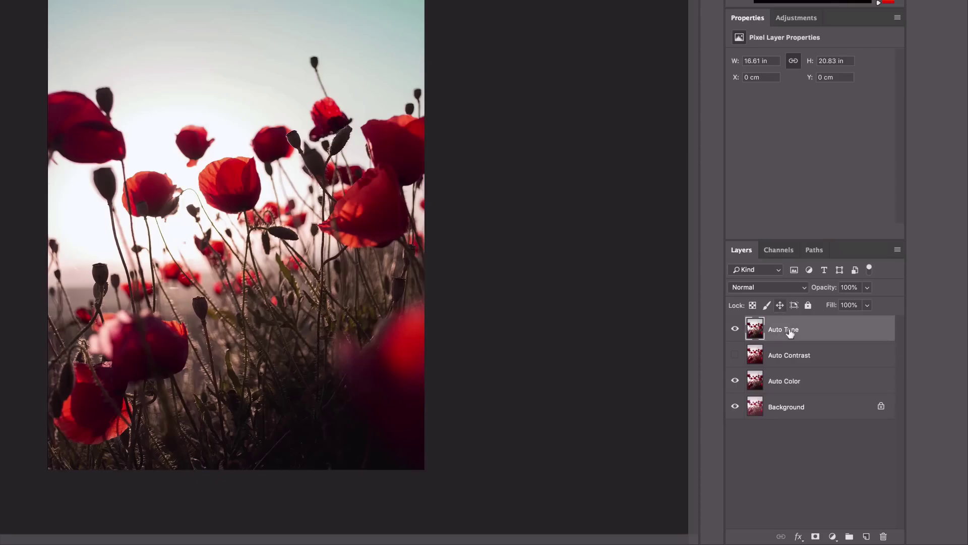
# Toggle the Auto Tone layer's visibility repeatedly to compare it with the Auto Color layer, leaving Auto Tone shown.
pyautogui.click(735, 329)
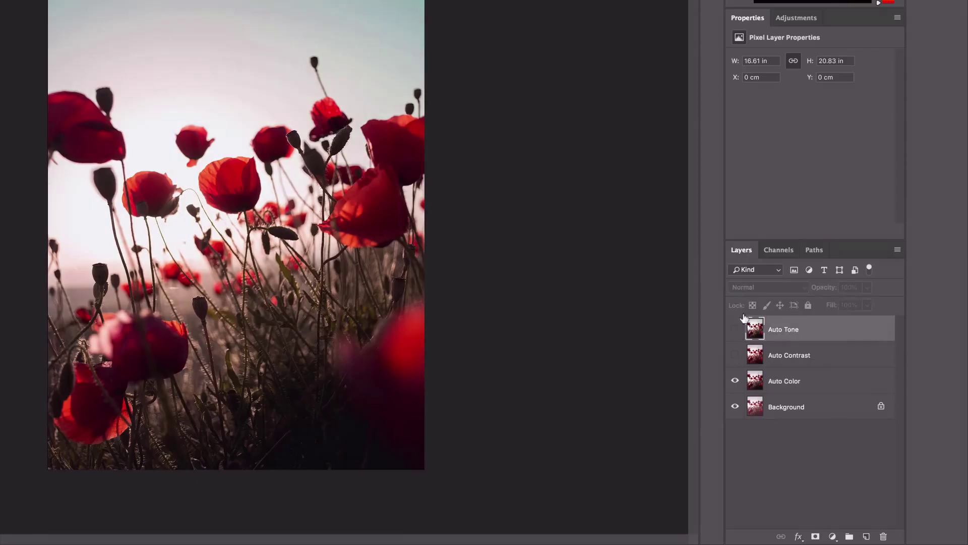
pyautogui.click(736, 330)
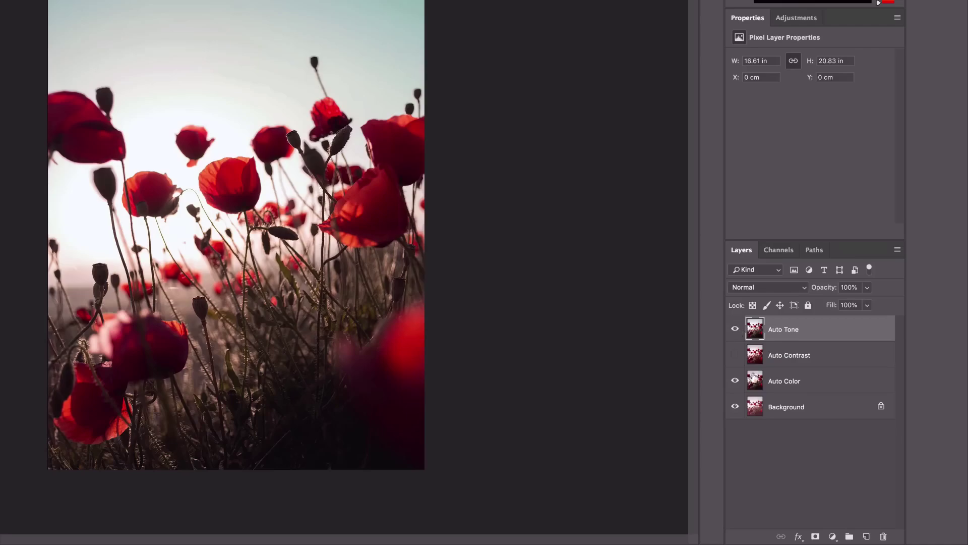
pyautogui.click(735, 329)
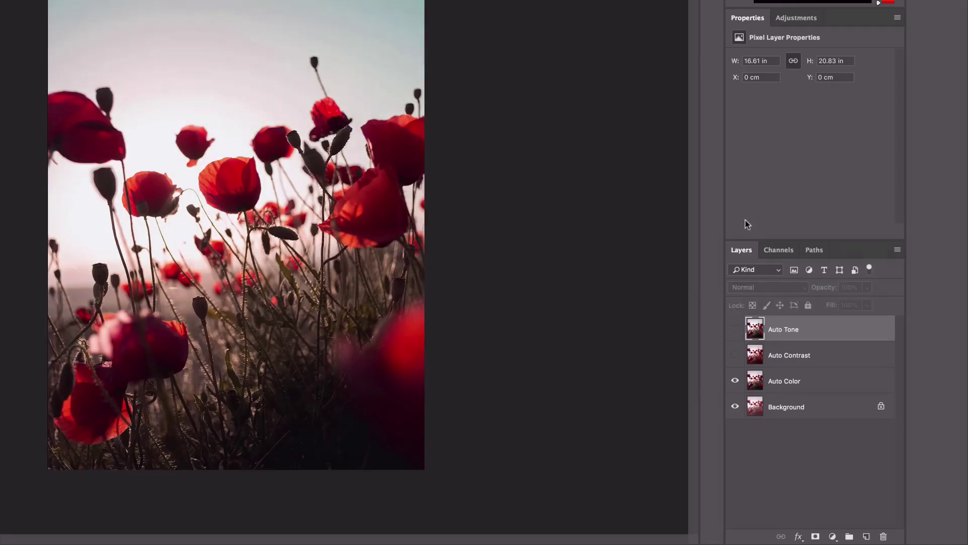
pyautogui.click(735, 330)
pyautogui.click(735, 331)
pyautogui.click(735, 329)
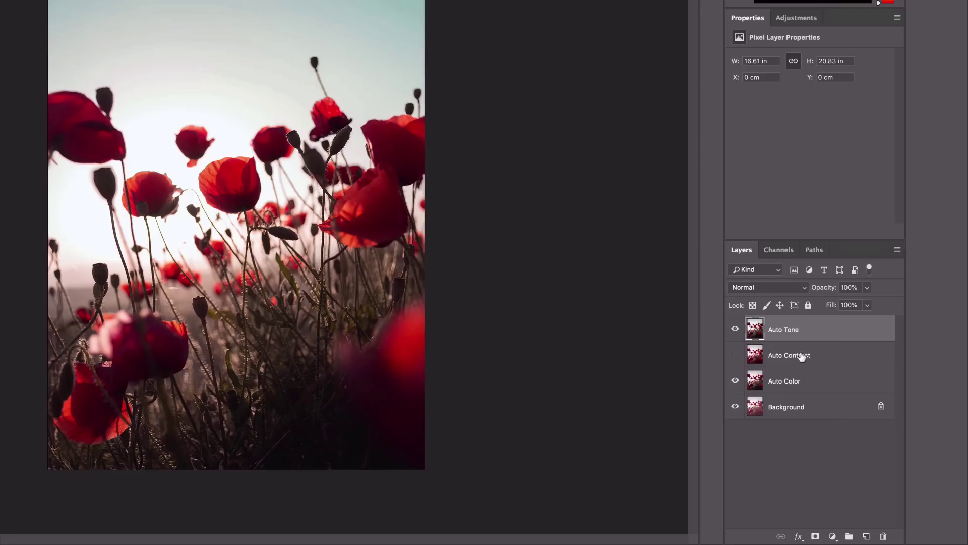
# Reorder the layers so Auto Color is on top, followed by Auto Contrast and Auto Tone above the Background.
pyautogui.click(786, 356)
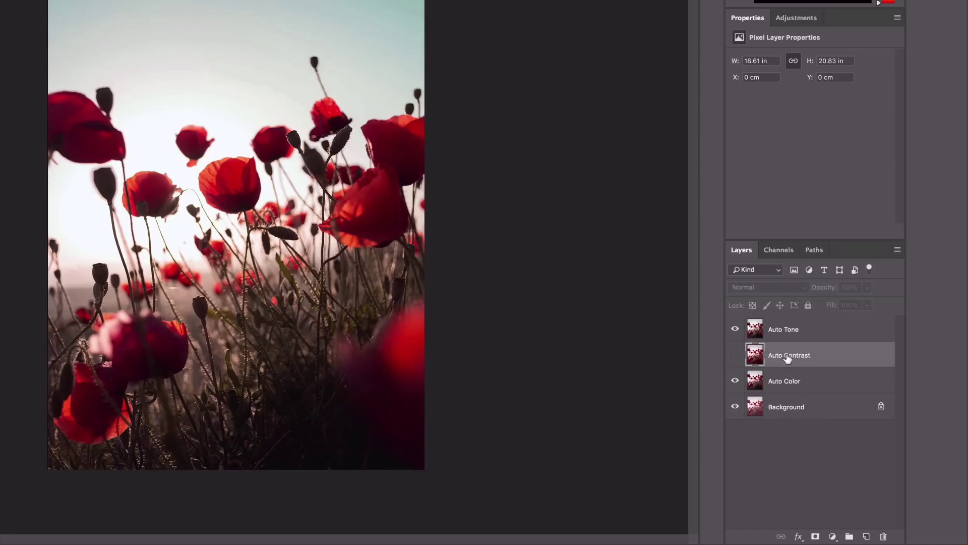
pyautogui.moveTo(789, 358); pyautogui.dragTo(787, 399)
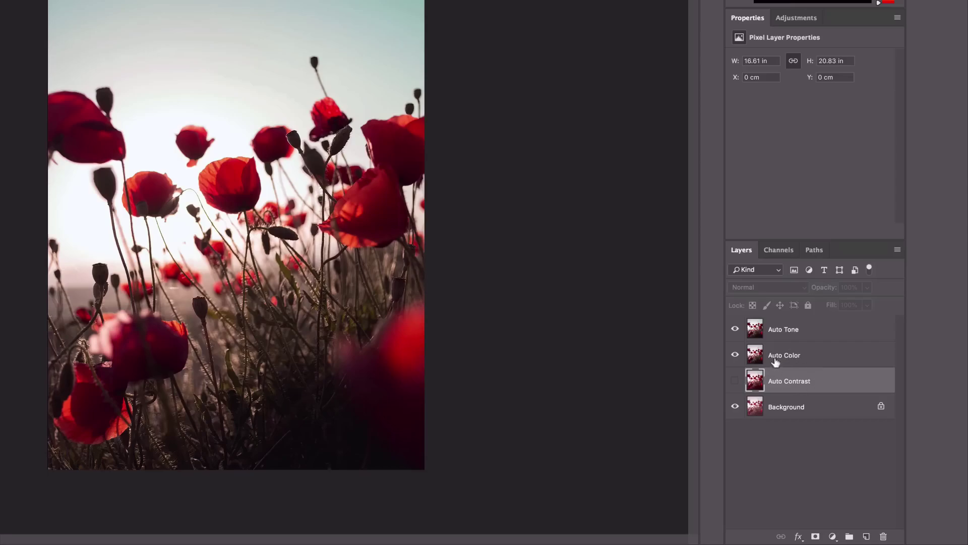
pyautogui.click(800, 358)
pyautogui.moveTo(781, 356); pyautogui.dragTo(780, 333)
pyautogui.moveTo(798, 388); pyautogui.dragTo(794, 358)
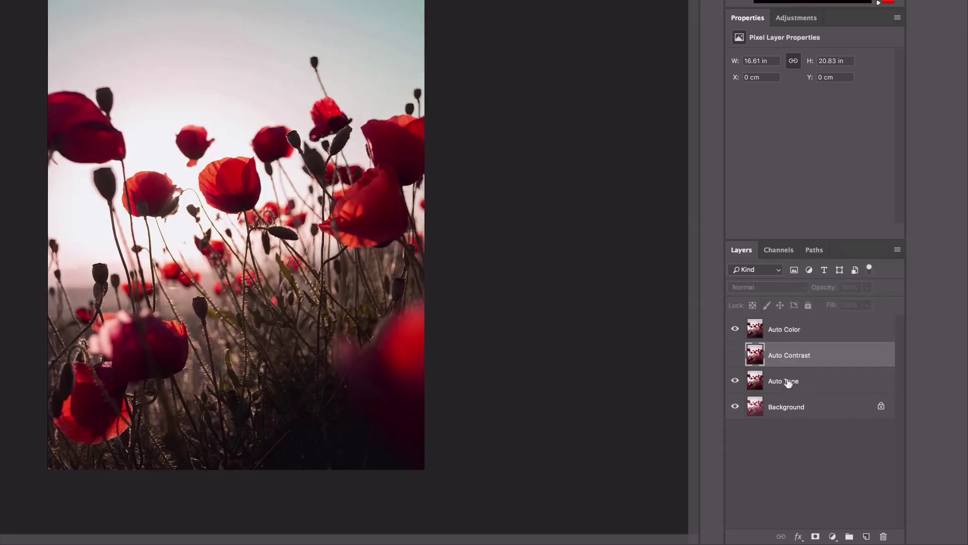
# Toggle the Auto Color and Auto Contrast layers to compare them with Auto Tone, leaving Auto Color shown and Auto Contrast hidden.
pyautogui.click(735, 355)
pyautogui.click(780, 335)
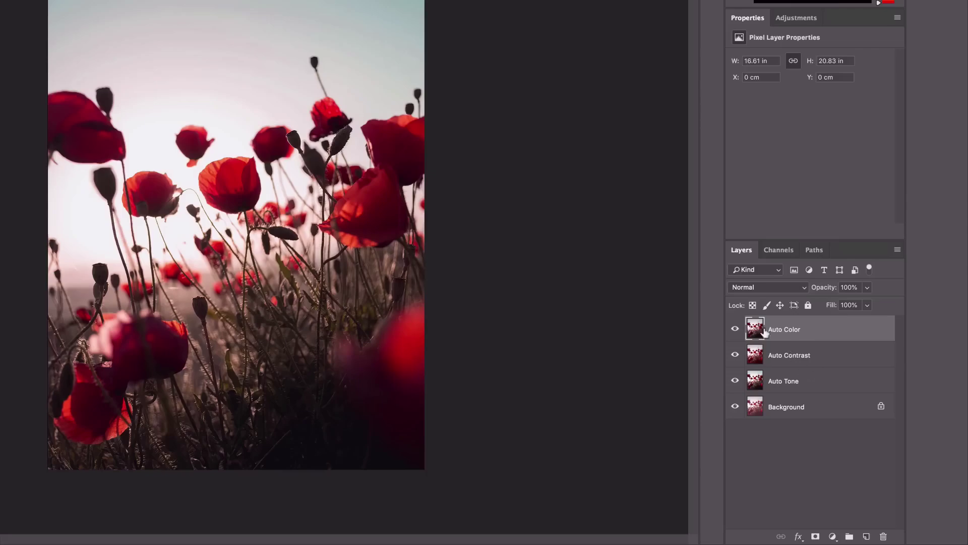
pyautogui.click(735, 331)
pyautogui.click(735, 355)
pyautogui.click(734, 332)
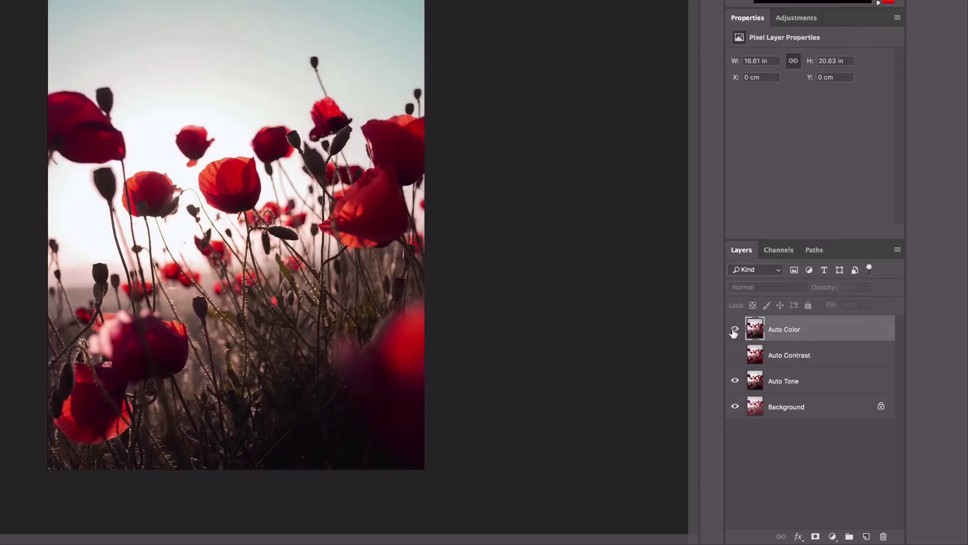
pyautogui.click(735, 332)
pyautogui.click(734, 332)
pyautogui.click(734, 332)
pyautogui.click(735, 331)
pyautogui.click(734, 331)
pyautogui.click(735, 332)
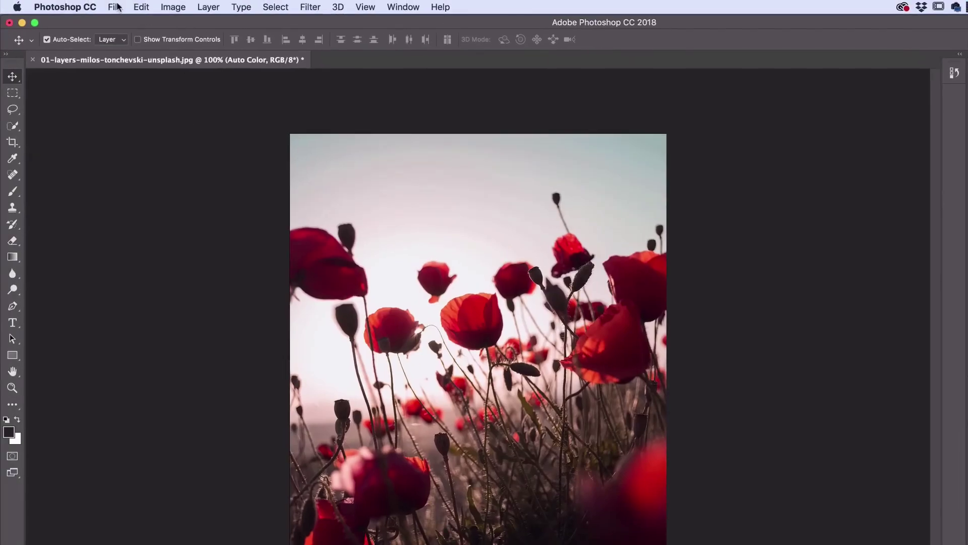
# Save the poppy document in the Source Files folder in Photoshop format (.psd) with Layers and Maximize Compatibility enabled.
pyautogui.click(115, 7)
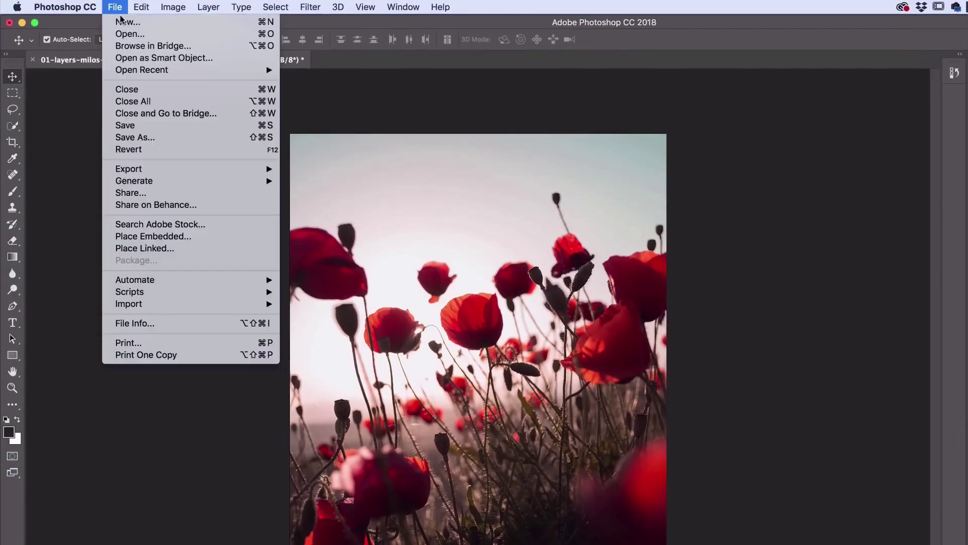
pyautogui.click(126, 125)
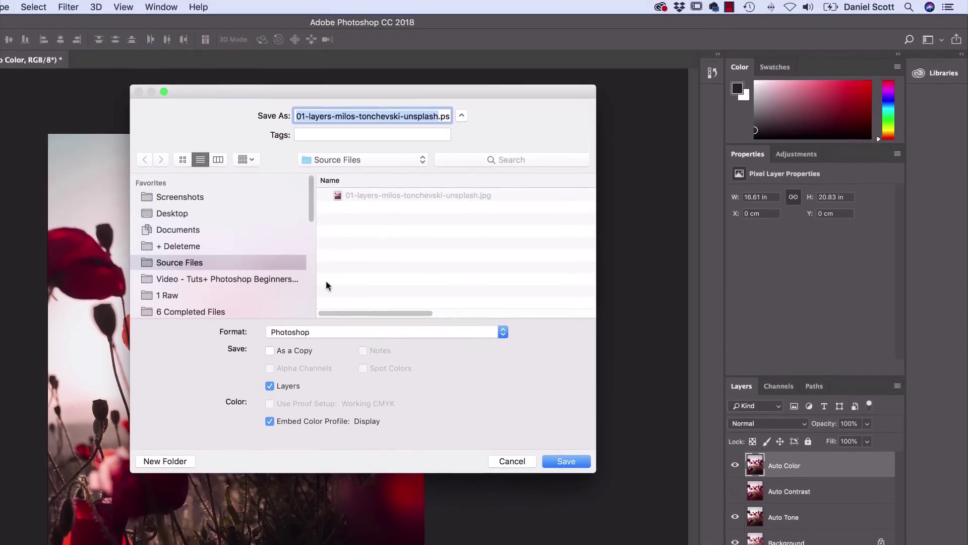
pyautogui.click(437, 116)
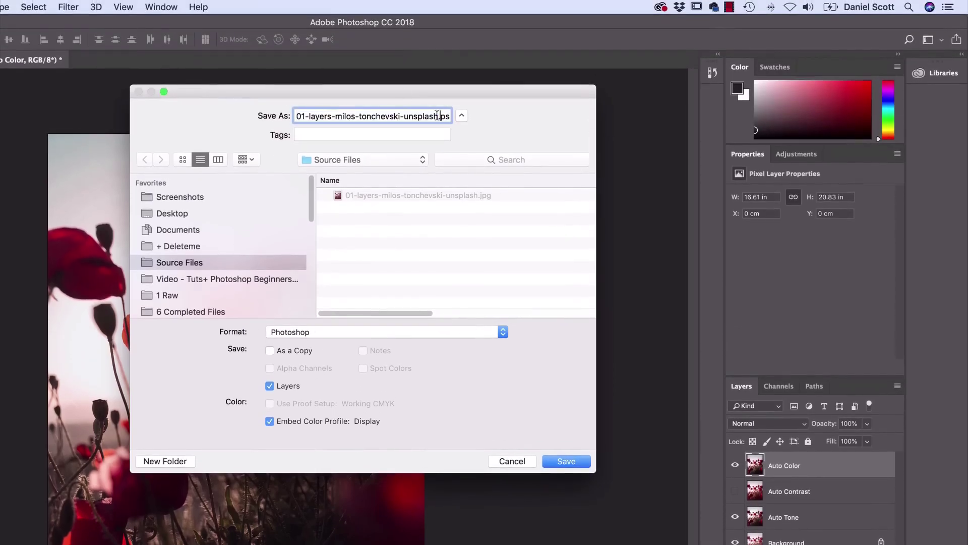
pyautogui.moveTo(438, 116); pyautogui.dragTo(467, 121)
pyautogui.click(438, 117)
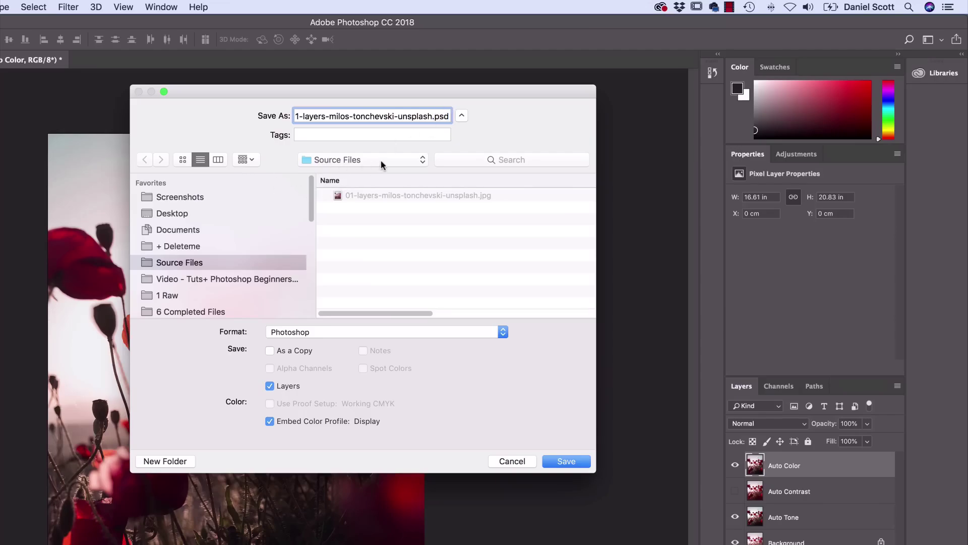
pyautogui.doubleClick(440, 117)
pyautogui.click(566, 462)
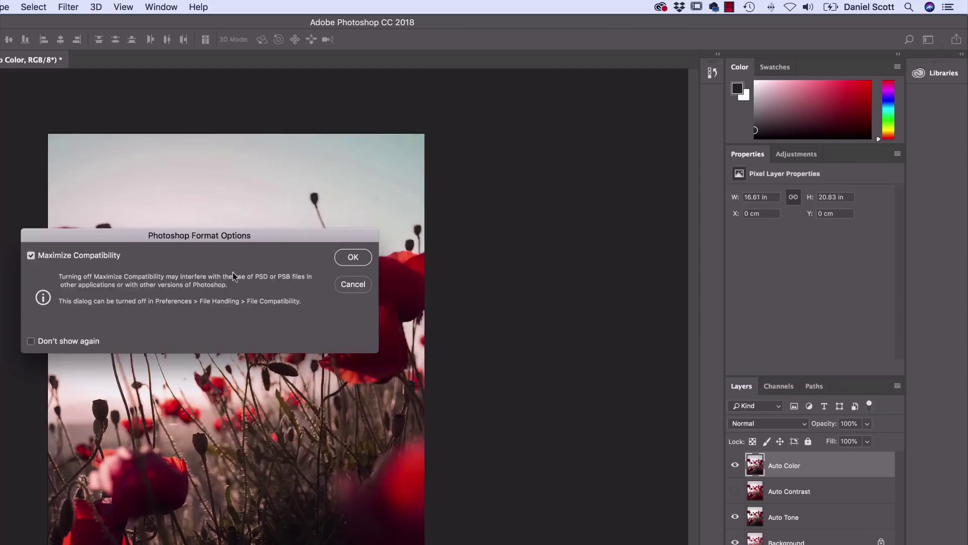
pyautogui.moveTo(234, 235); pyautogui.dragTo(315, 245)
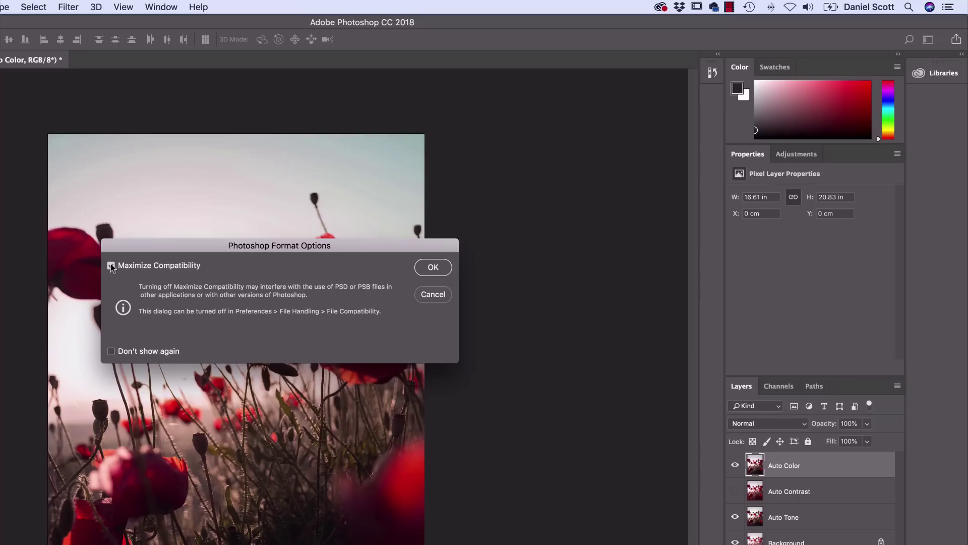
pyautogui.click(435, 269)
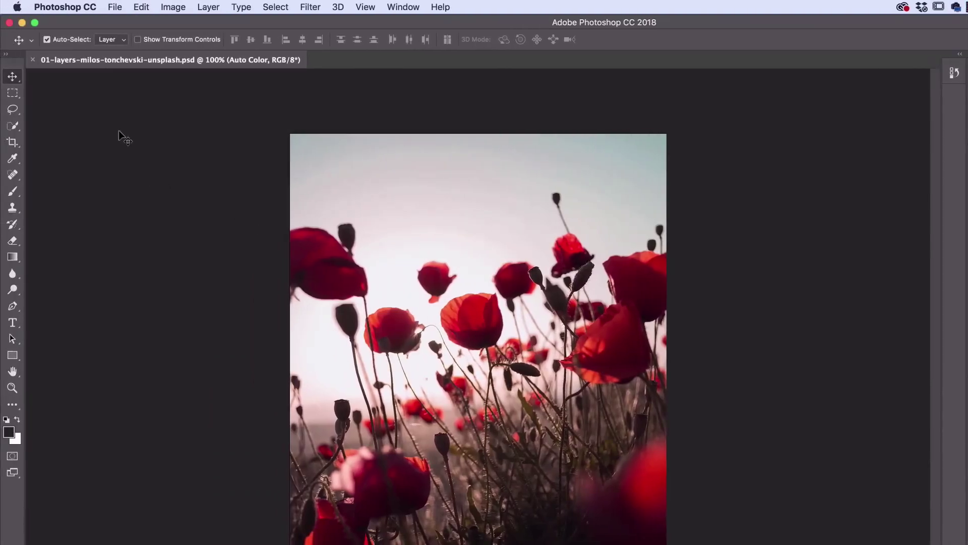
# Close the poppy document and open the JPG starting with "02-layers" from the Source Files folder.
pyautogui.click(117, 9)
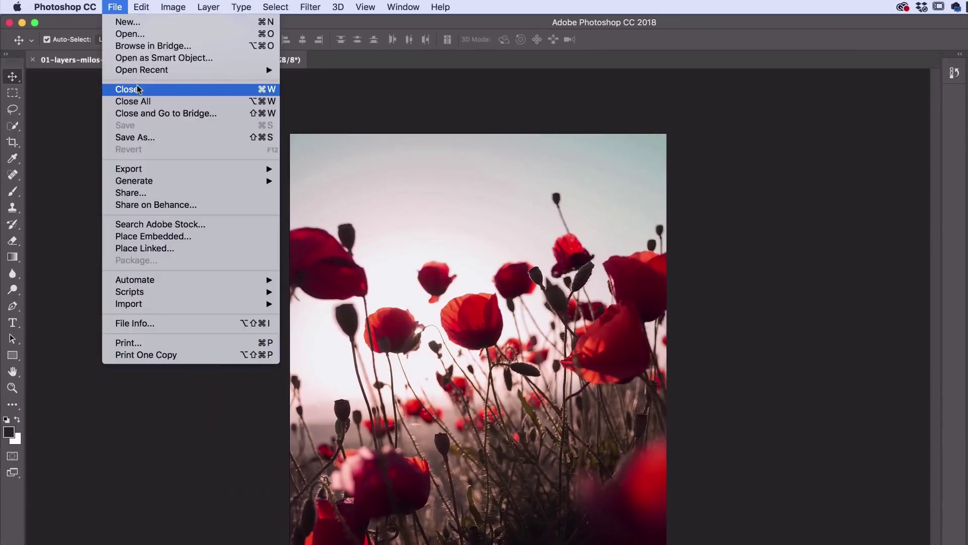
pyautogui.click(137, 92)
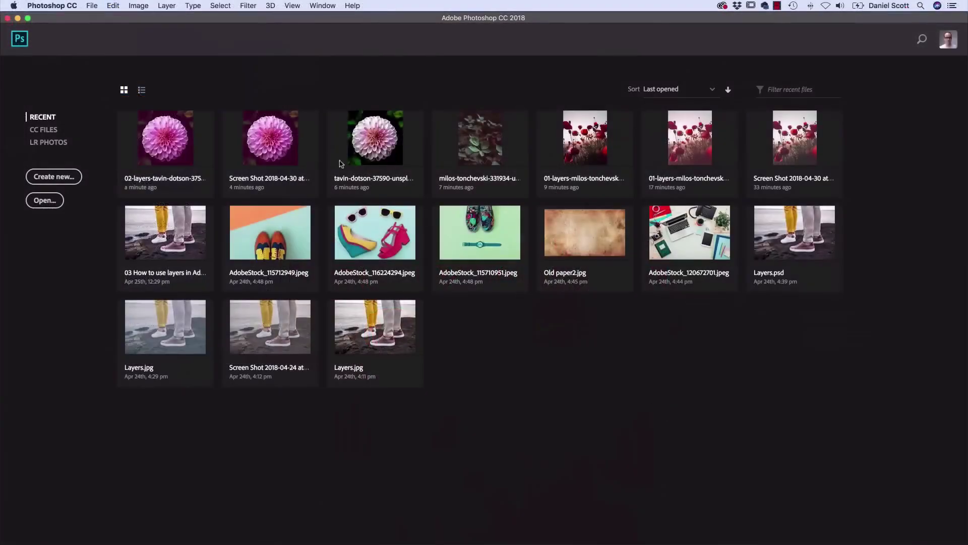
pyautogui.click(92, 6)
pyautogui.click(101, 28)
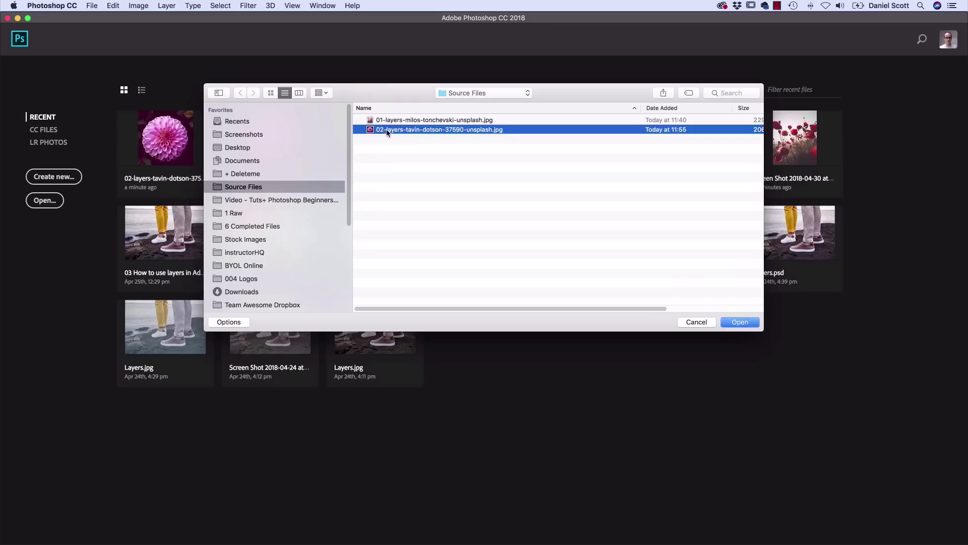
pyautogui.click(388, 131)
pyautogui.click(740, 322)
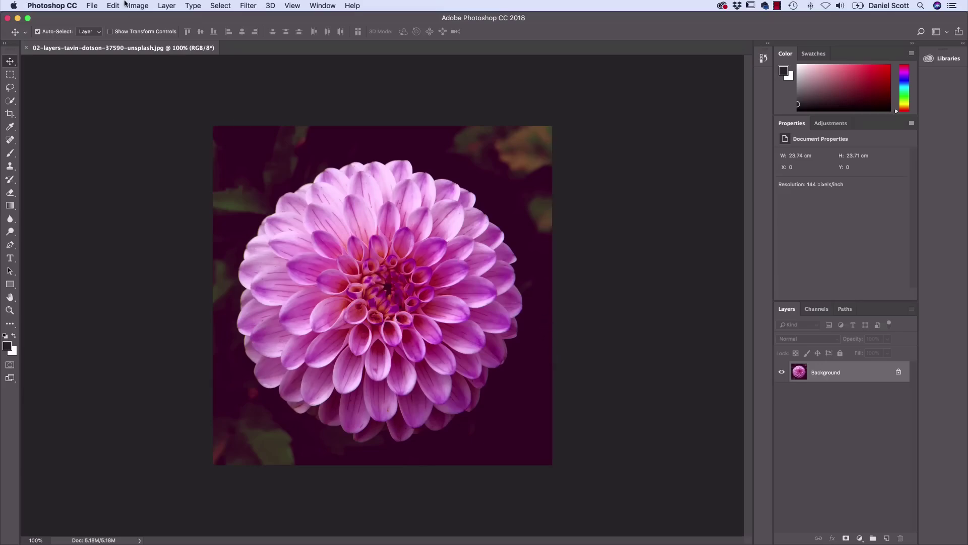
pyautogui.click(139, 5)
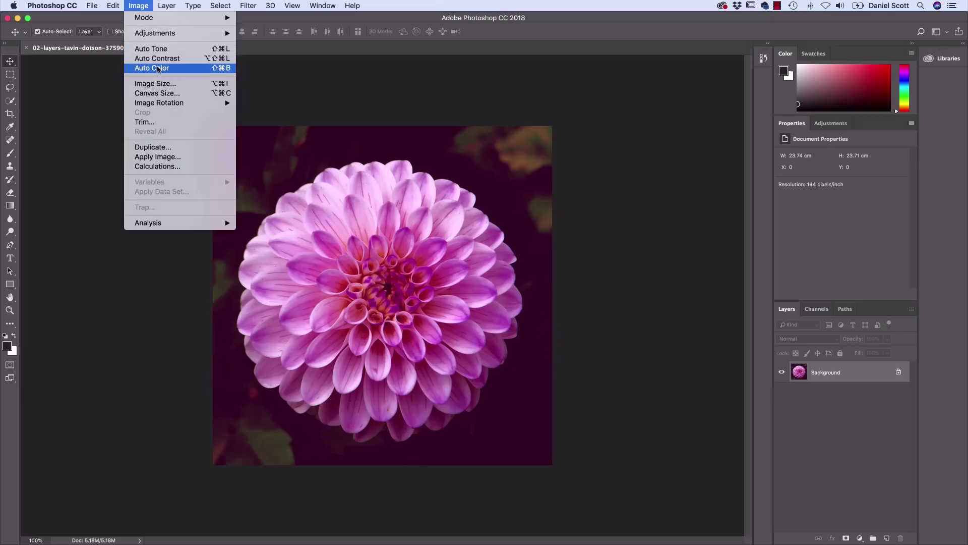
pyautogui.click(374, 101)
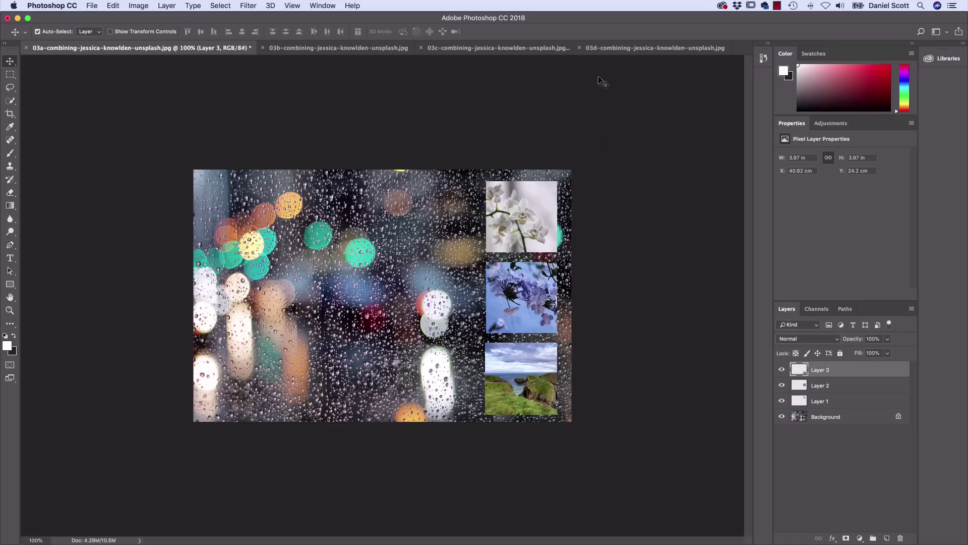
# Look through the open 03a to 03d documents, comparing the source photos with the combined 03a image.
pyautogui.click(622, 50)
pyautogui.click(485, 47)
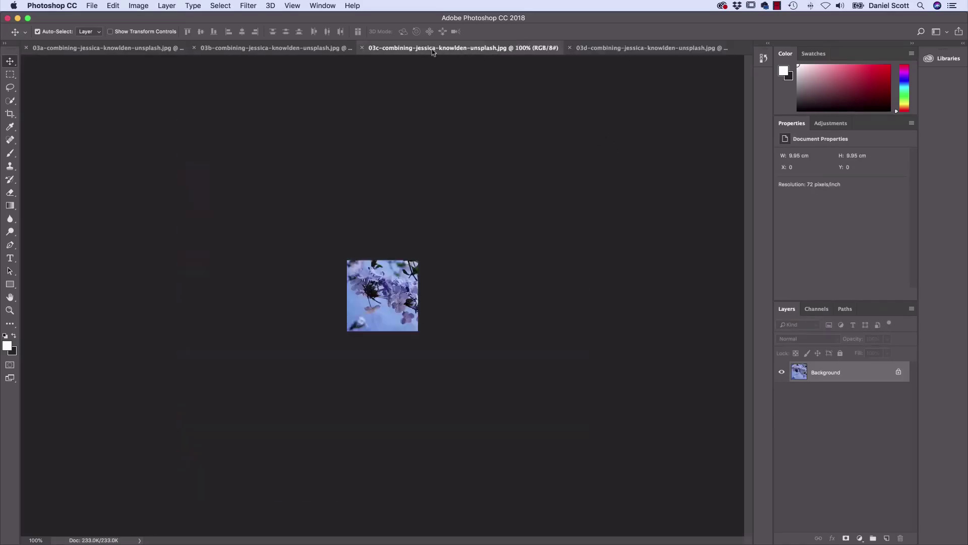
pyautogui.click(295, 48)
pyautogui.click(124, 47)
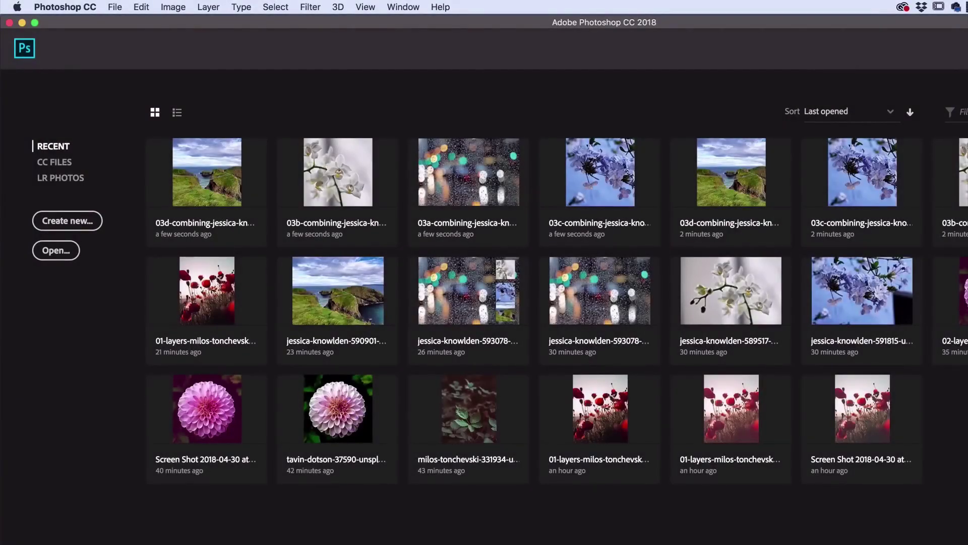
# Open the four "combining" JPGs, 03a to 03d, together from the Source Files folder.
pyautogui.click(115, 7)
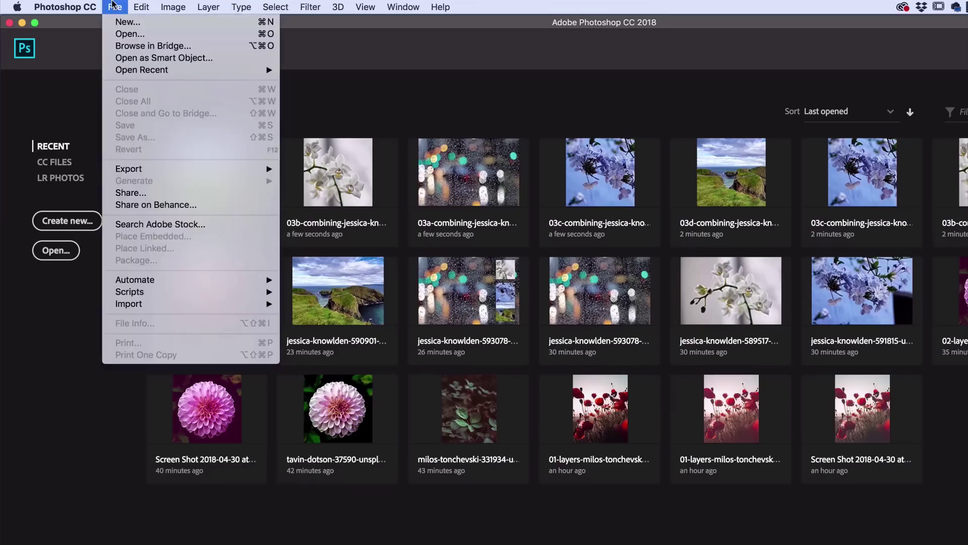
pyautogui.click(123, 34)
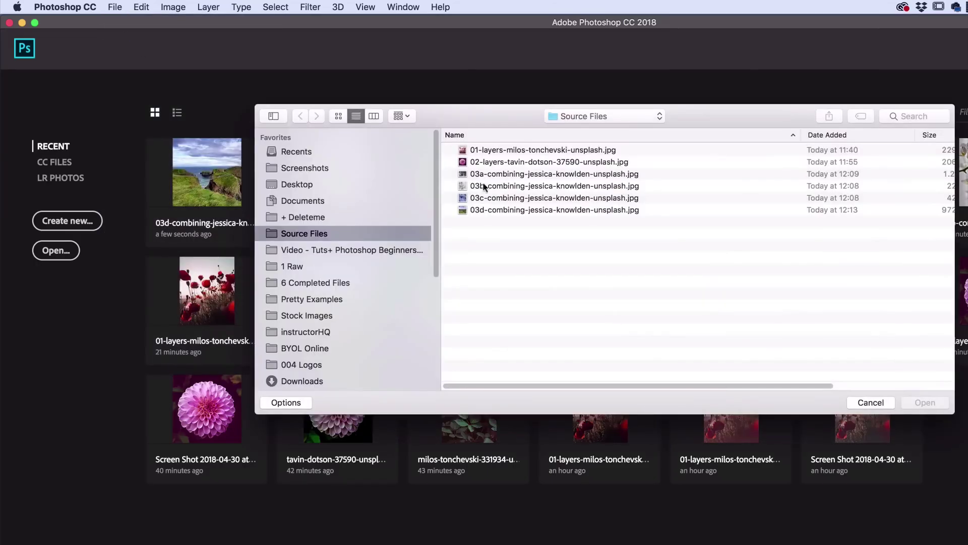
pyautogui.click(489, 174)
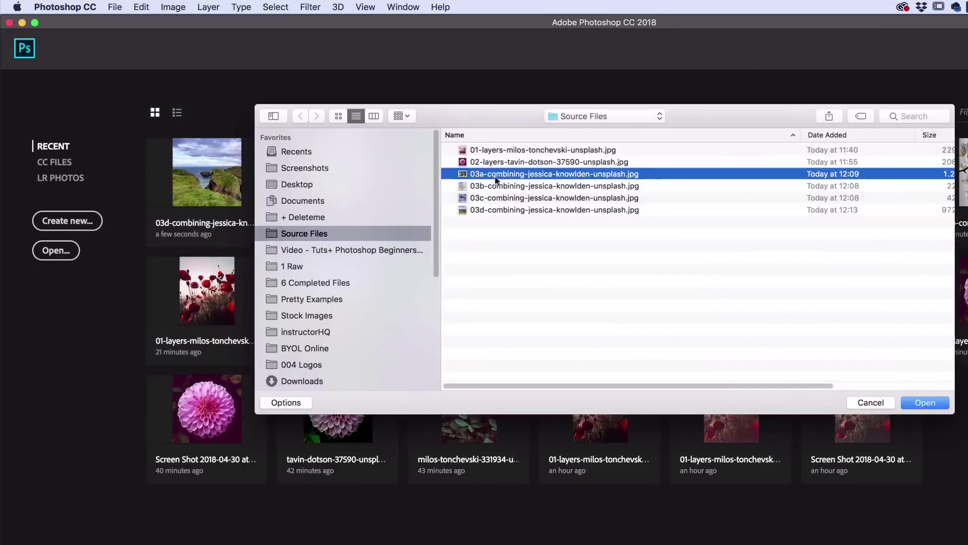
pyautogui.keyDown('shift'); pyautogui.click(558, 210); pyautogui.keyUp('shift')
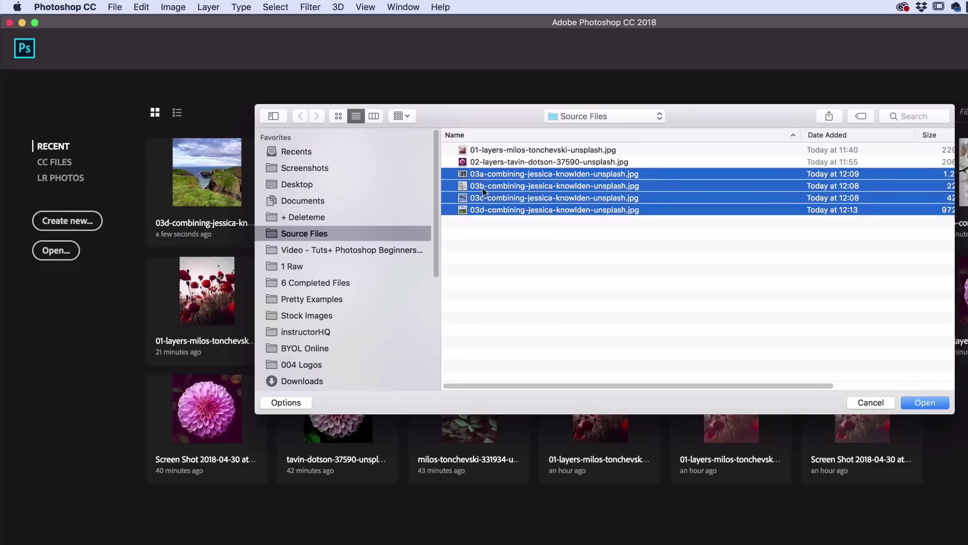
pyautogui.click(492, 217)
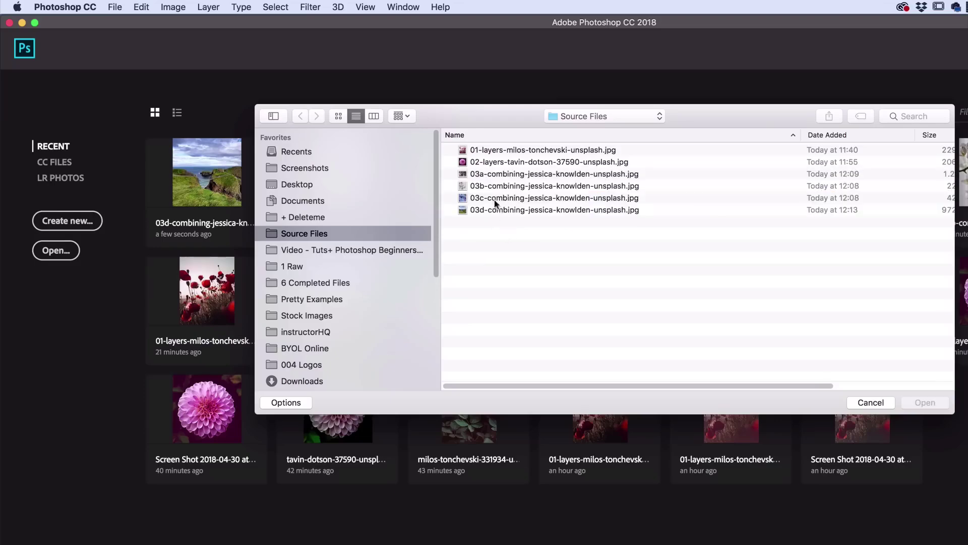
pyautogui.click(487, 172)
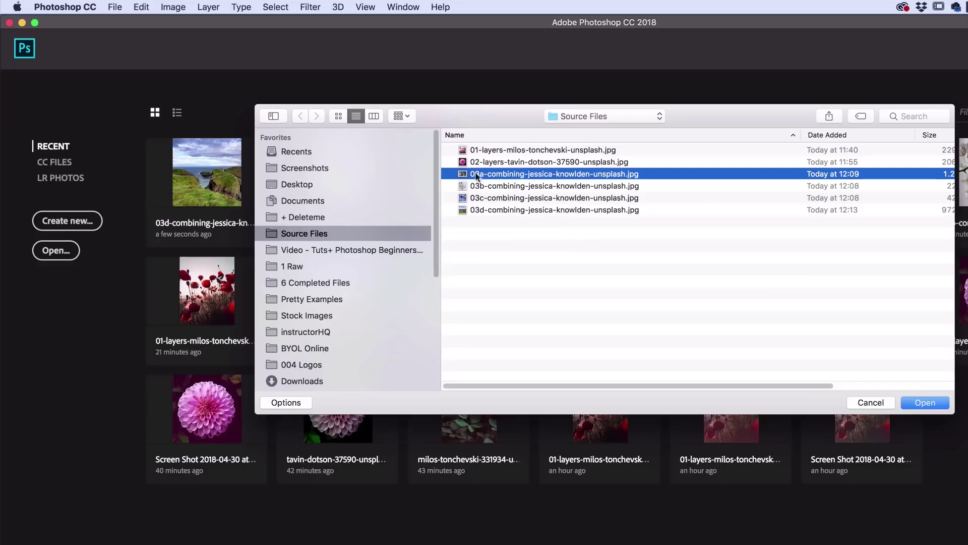
pyautogui.keyDown('shift'); pyautogui.click(565, 211); pyautogui.keyUp('shift')
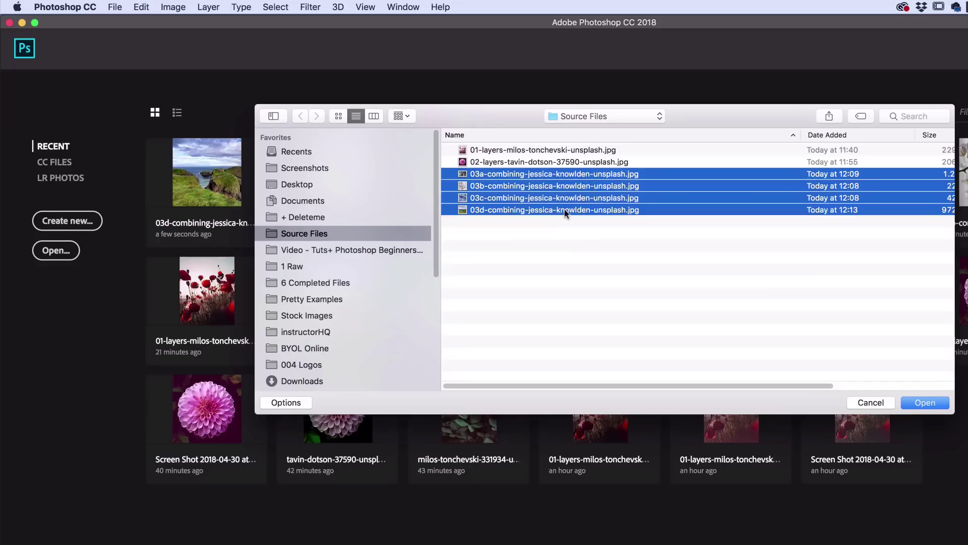
pyautogui.click(936, 398)
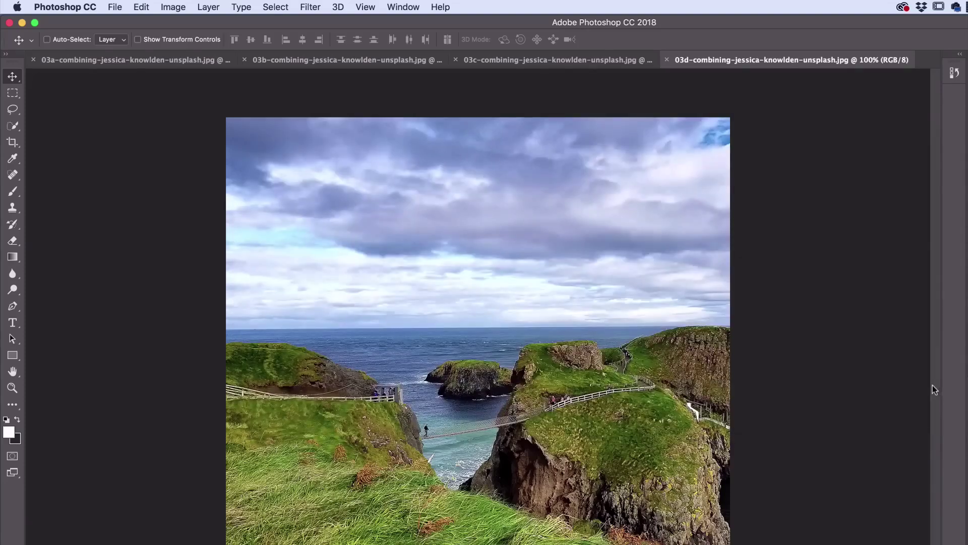
# Look through the four open documents from 03a to 03d and examine the options for arranging their windows.
pyautogui.click(128, 62)
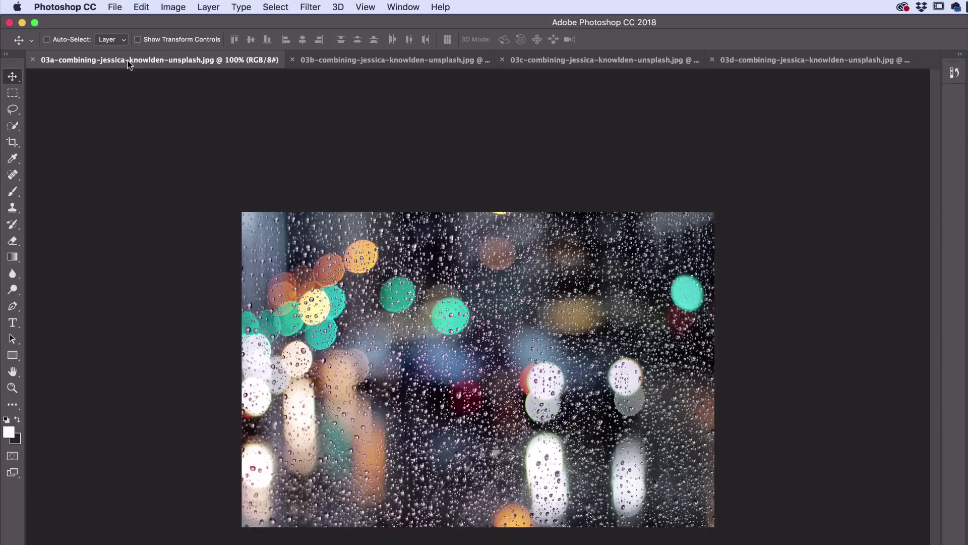
pyautogui.click(387, 62)
pyautogui.click(560, 62)
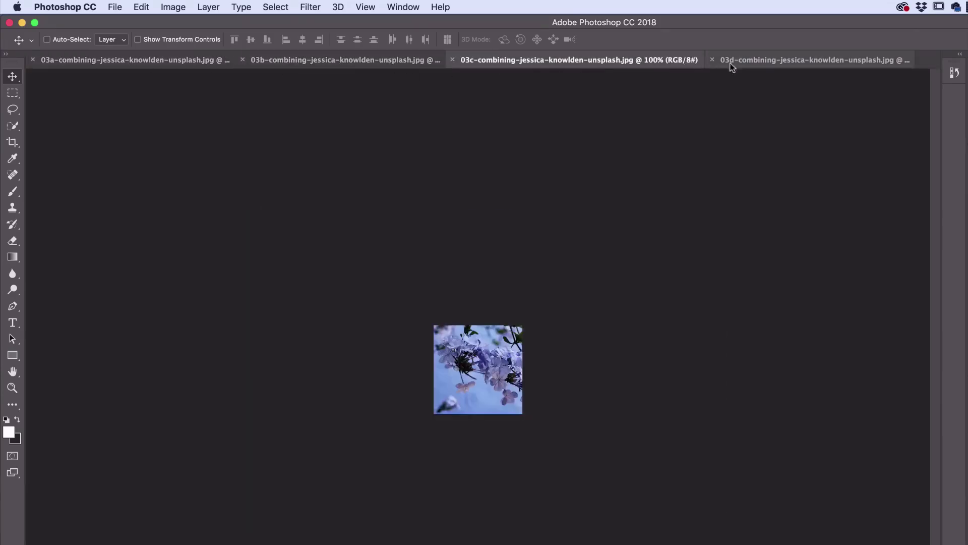
pyautogui.click(732, 63)
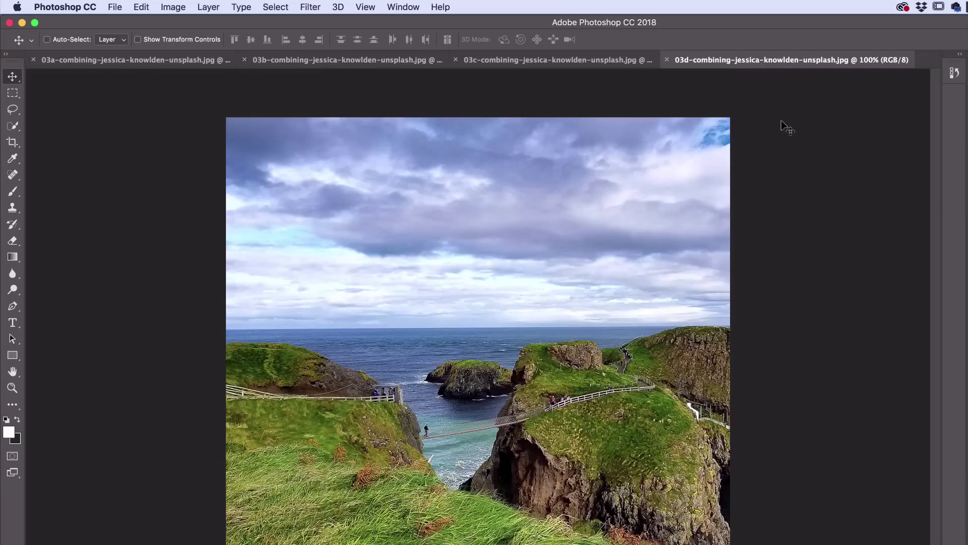
pyautogui.click(403, 6)
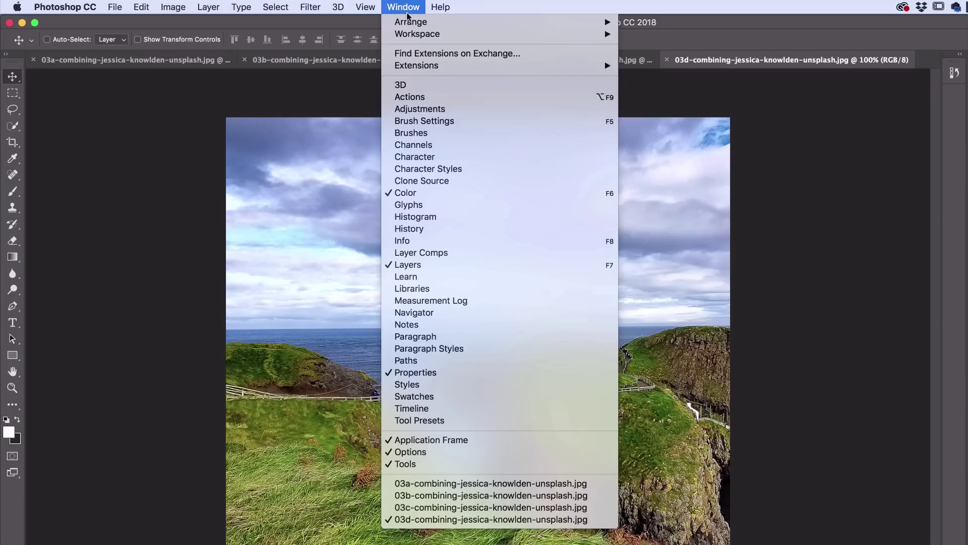
pyautogui.moveTo(412, 22)
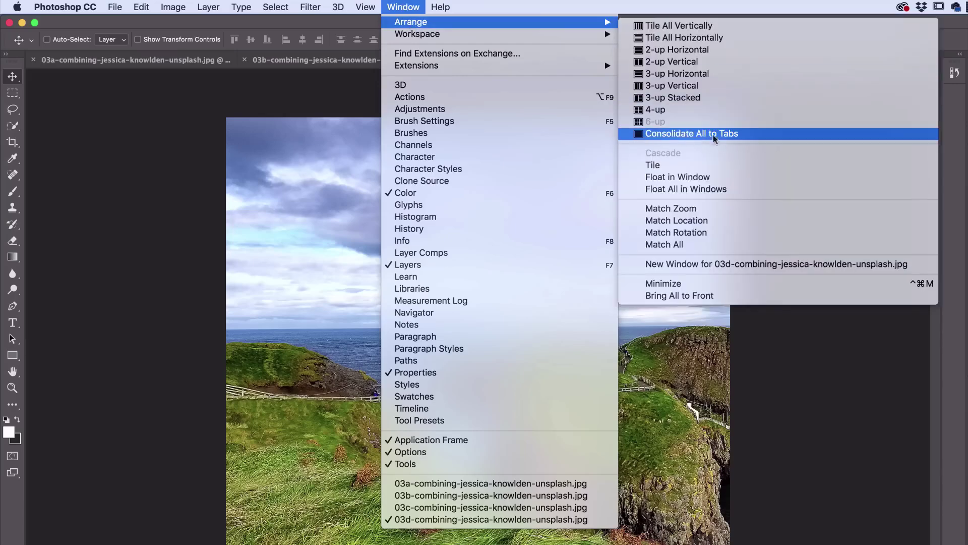
pyautogui.click(816, 371)
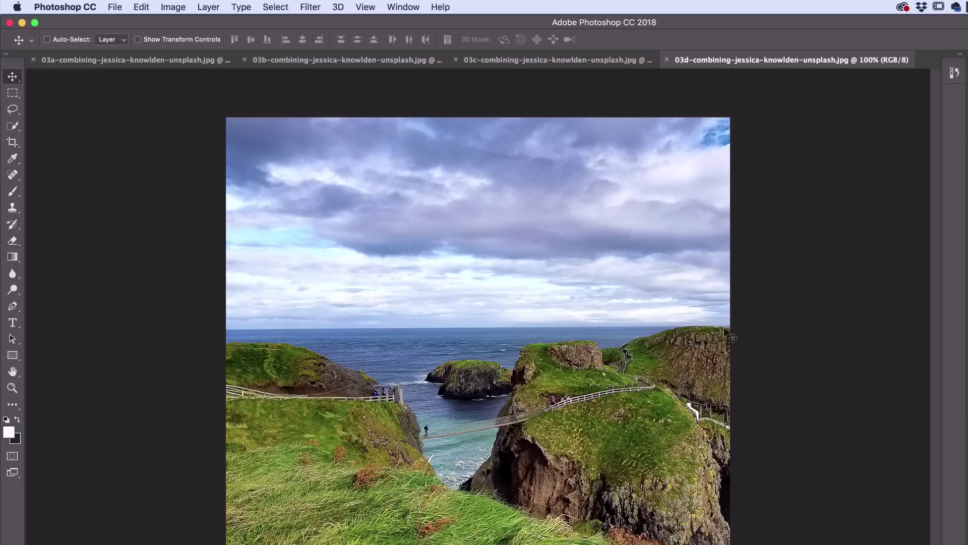
# Copy the orchid photo from 03b into the 03a document as a new layer with the Move tool, placing it near the upper-right corner.
pyautogui.click(121, 65)
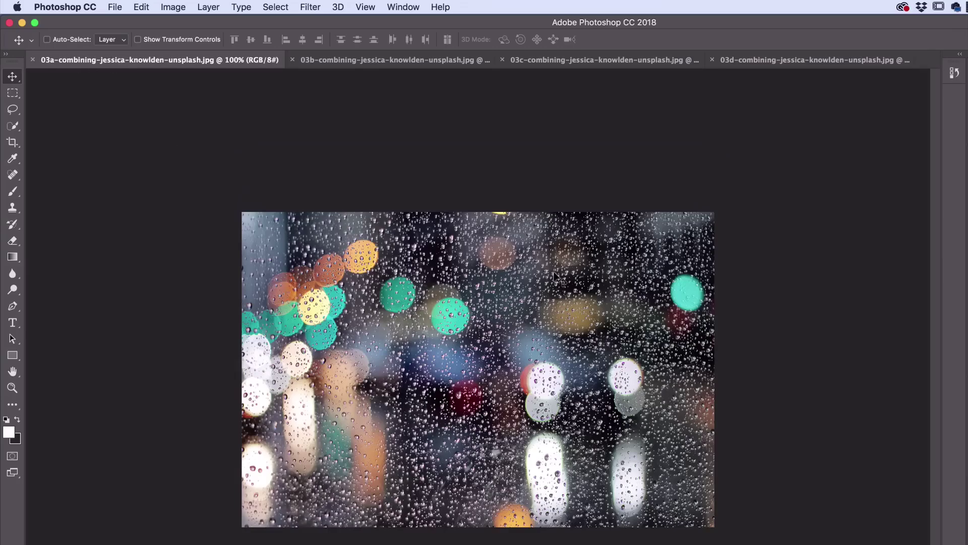
pyautogui.click(359, 62)
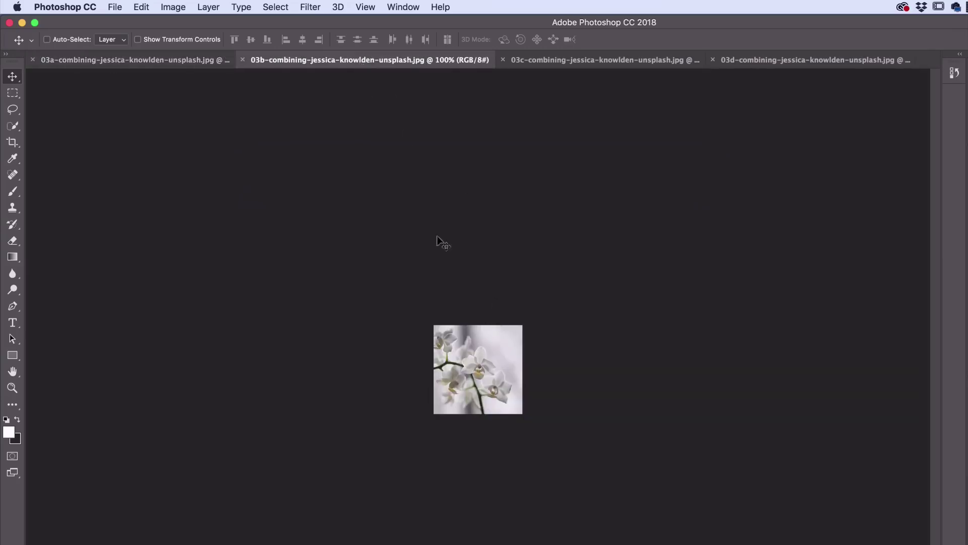
pyautogui.click(186, 57)
pyautogui.click(341, 62)
pyautogui.moveTo(484, 372); pyautogui.dragTo(162, 67)
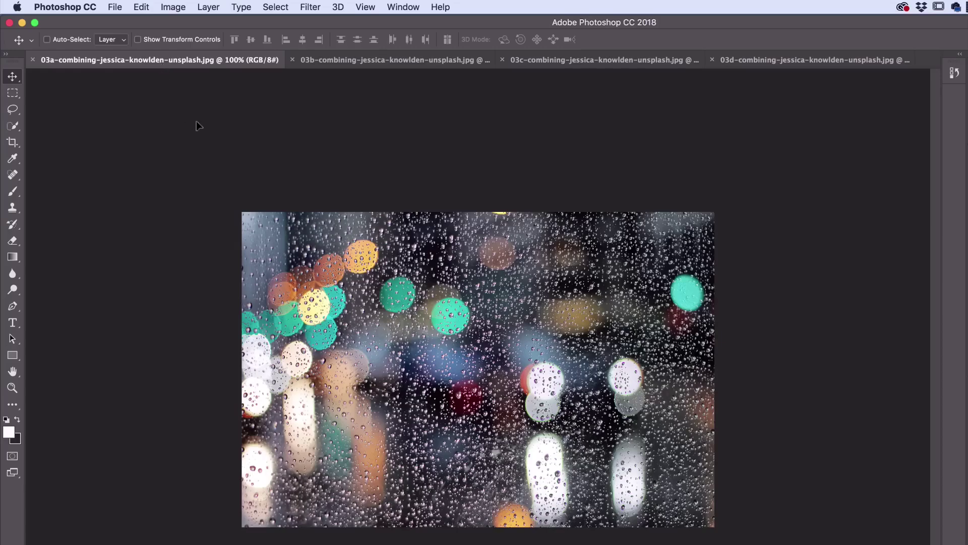
pyautogui.moveTo(196, 122); pyautogui.dragTo(636, 273)
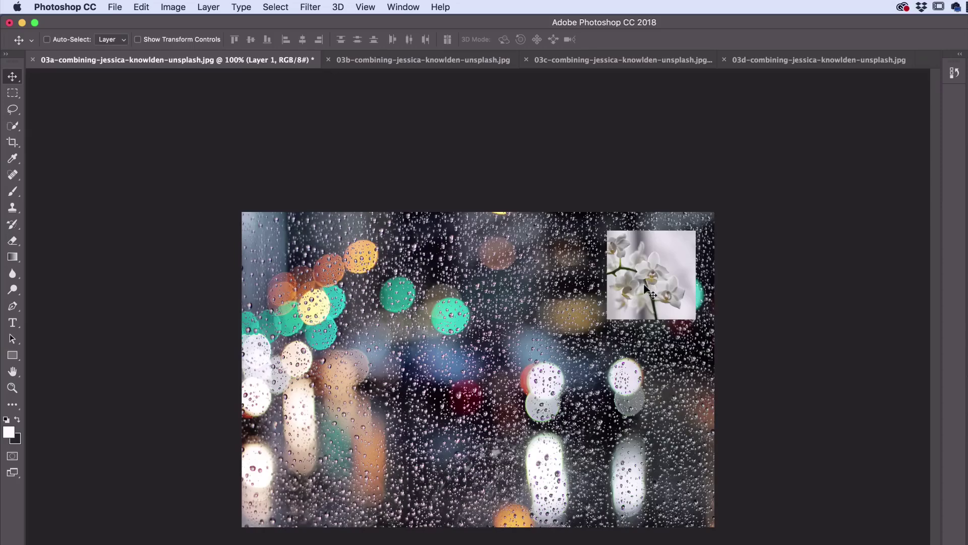
# Step back through the history of 03a until the orchid layer's move and its placement are both undone.
pyautogui.click(143, 6)
pyautogui.click(151, 46)
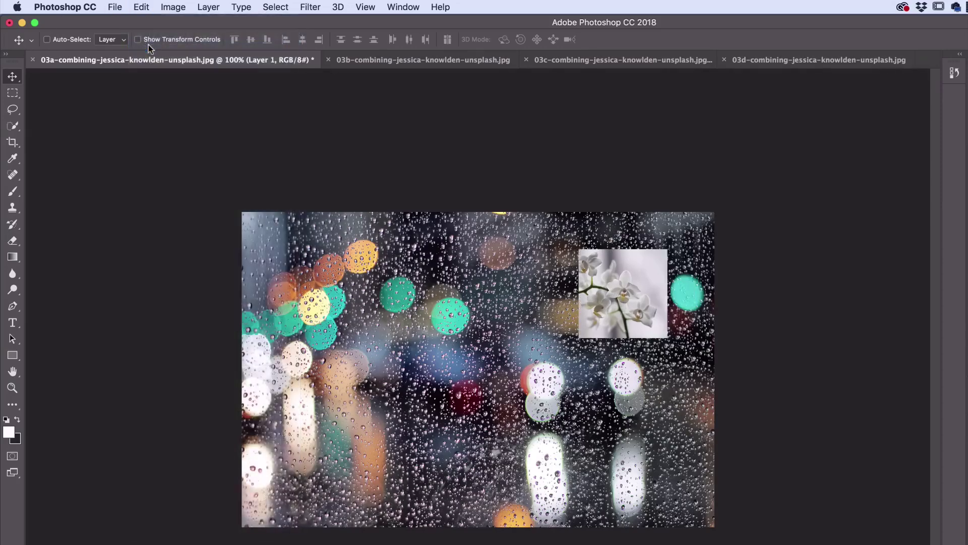
pyautogui.click(142, 7)
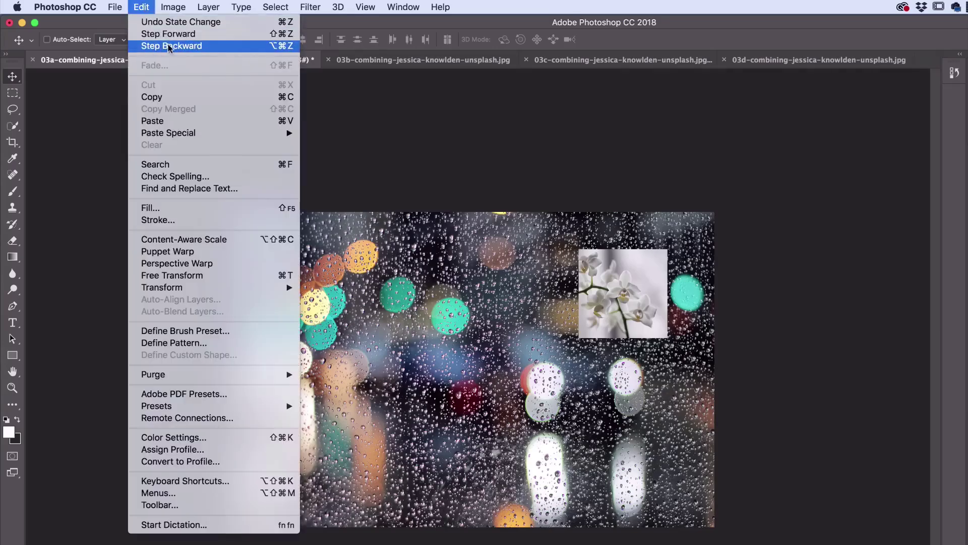
pyautogui.click(170, 47)
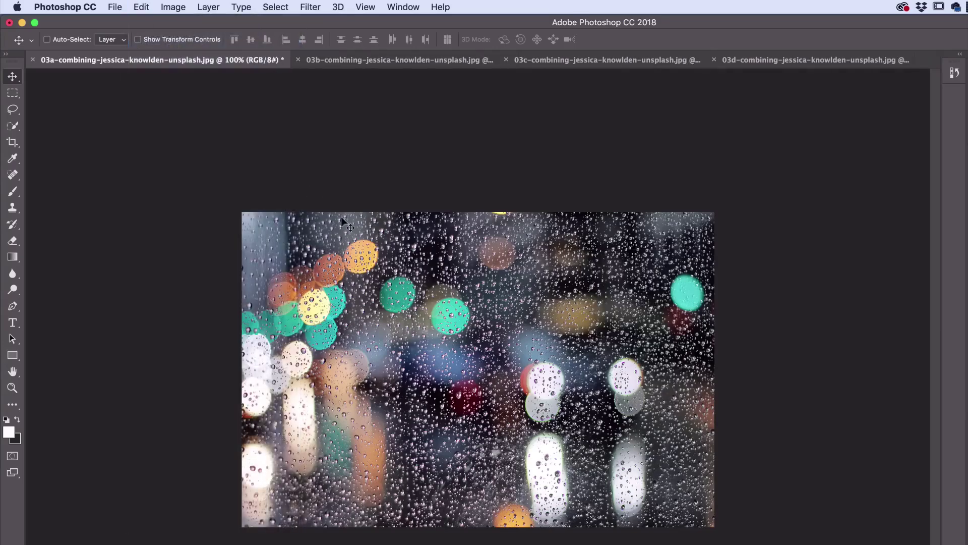
# Copy the orchid photo from 03b into the upper right of the 03a image, and the blue flower photo from 03c directly beneath it.
pyautogui.click(380, 61)
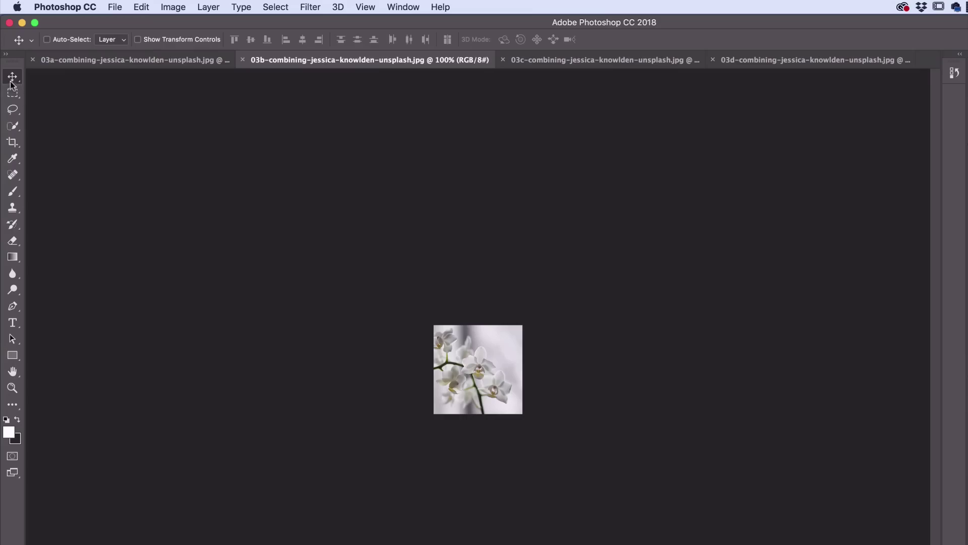
pyautogui.moveTo(485, 375); pyautogui.dragTo(654, 287)
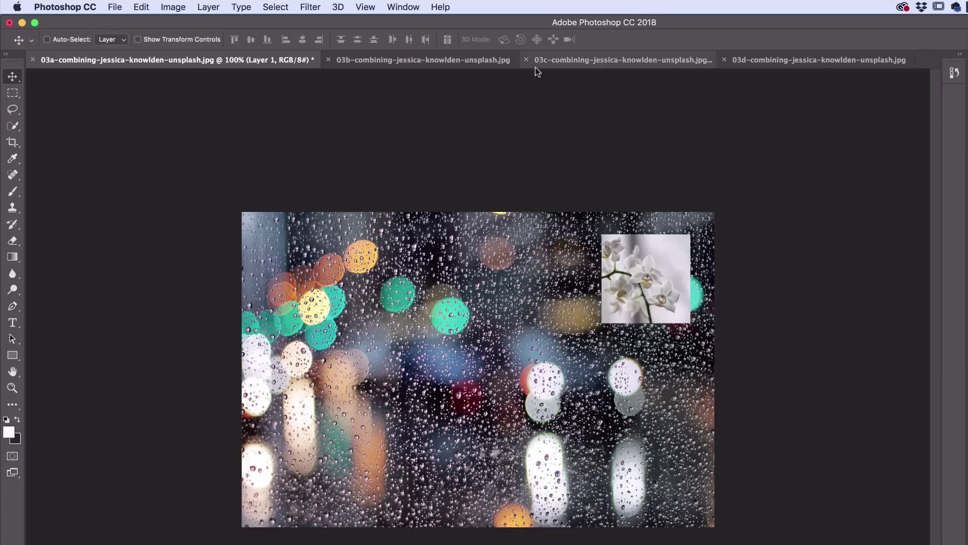
pyautogui.click(582, 60)
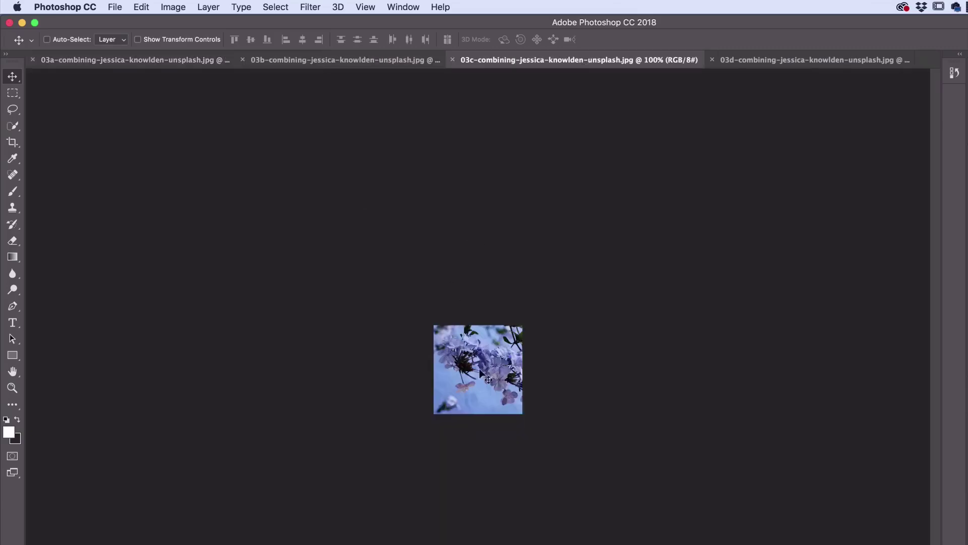
pyautogui.moveTo(479, 373); pyautogui.dragTo(635, 399)
# Check the Smart Guides setting among the display options of the 03a document.
pyautogui.click(373, 6)
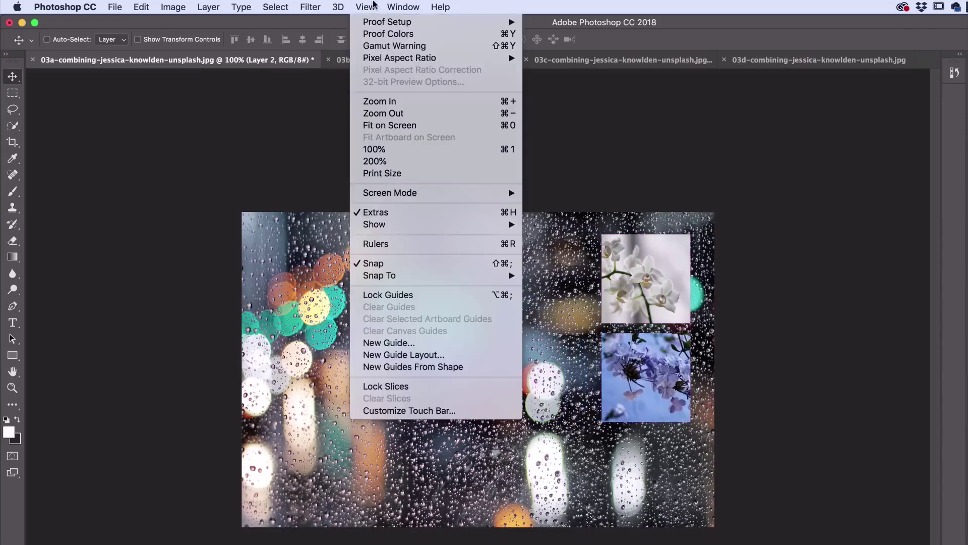
pyautogui.moveTo(393, 226)
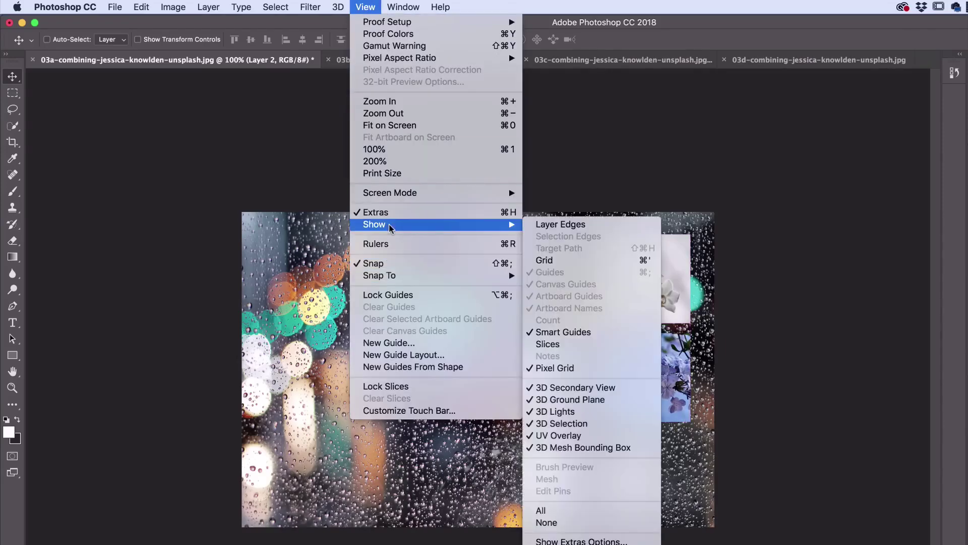
pyautogui.click(545, 333)
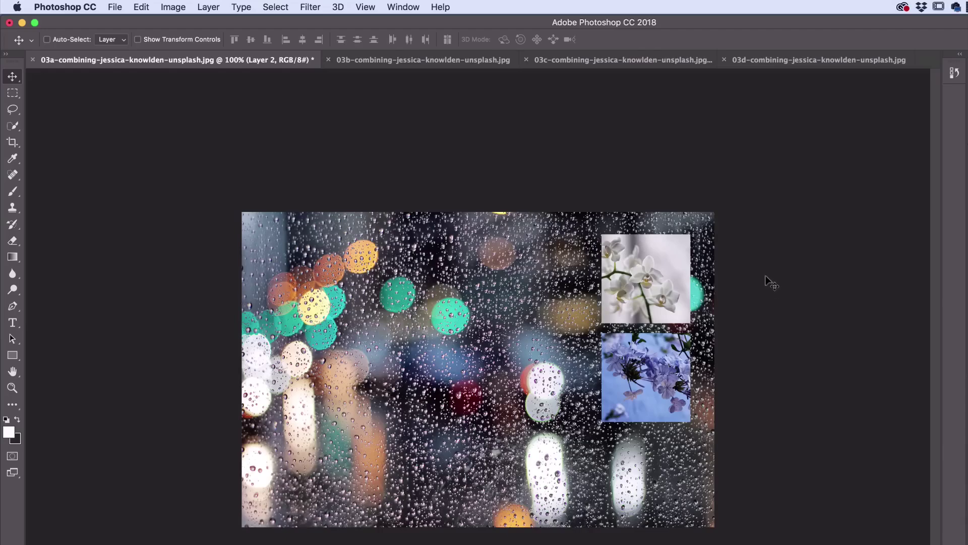
# Copy the coastal cliff photo from 03d into the 03a document as a new layer covering most of the rainy window image.
pyautogui.click(773, 62)
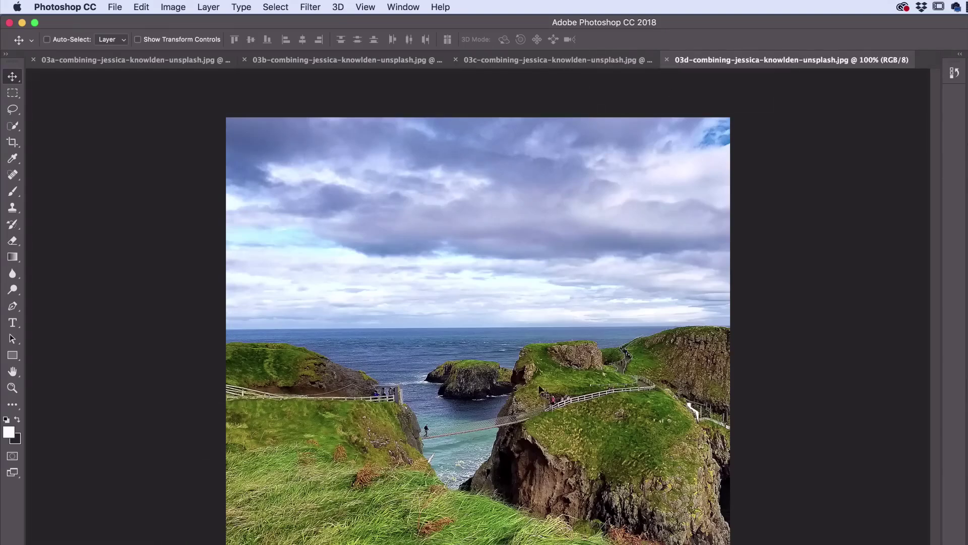
pyautogui.moveTo(612, 399); pyautogui.dragTo(509, 316)
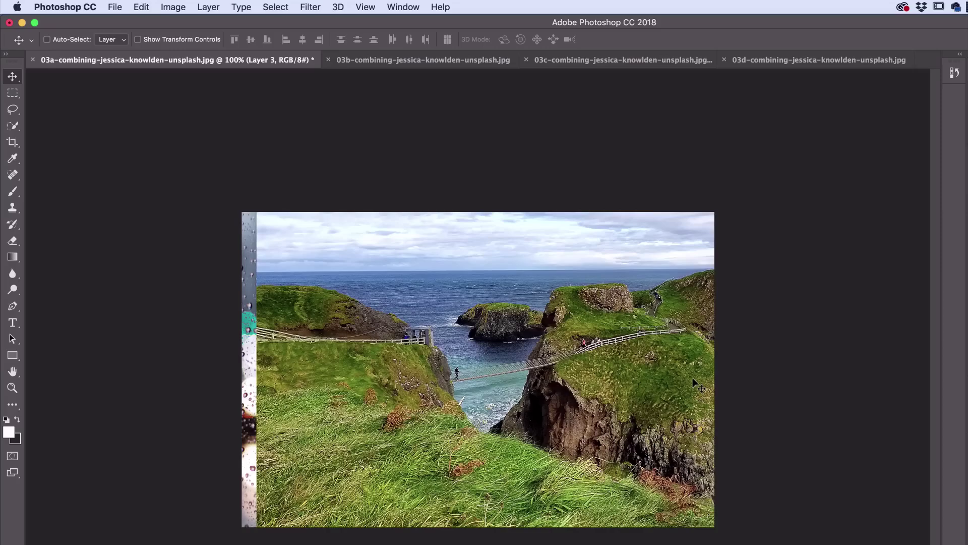
pyautogui.click(13, 388)
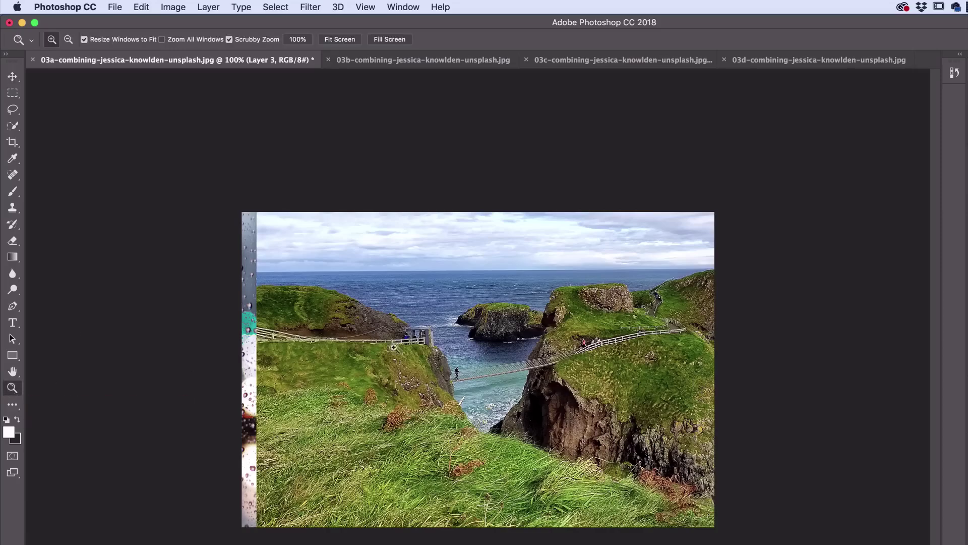
pyautogui.click(546, 324)
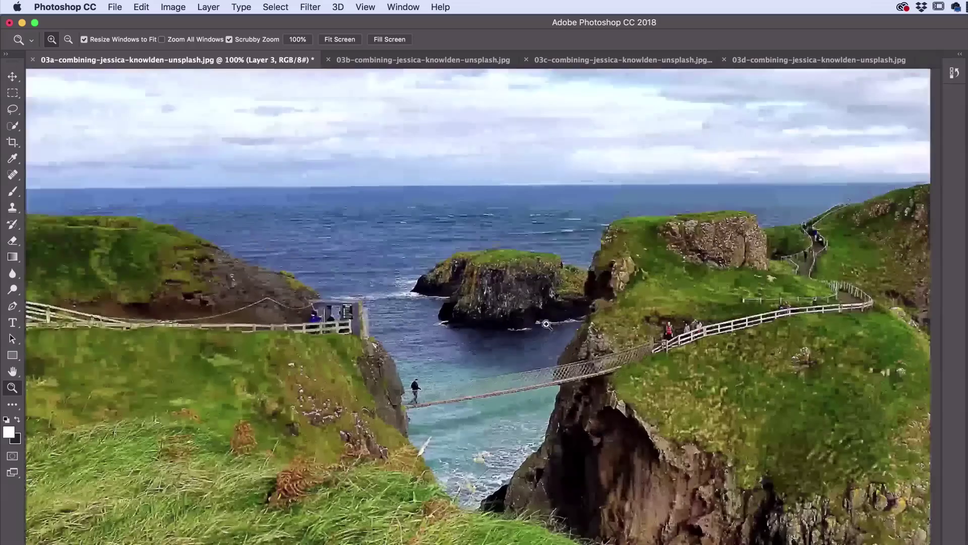
# Zoom the 03a document out to 50% to examine the whole canvas and the area around the coastal photo.
pyautogui.click(68, 40)
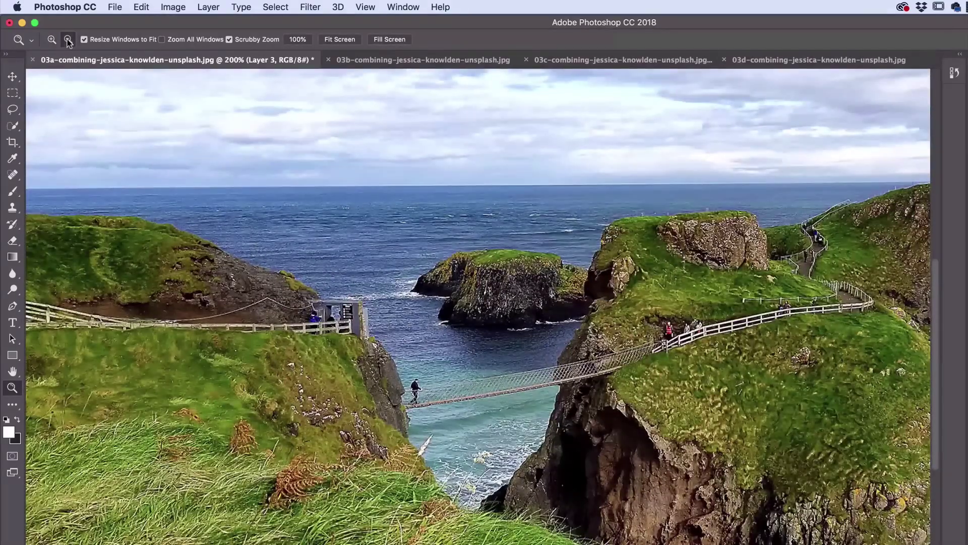
pyautogui.click(544, 340)
pyautogui.click(524, 346)
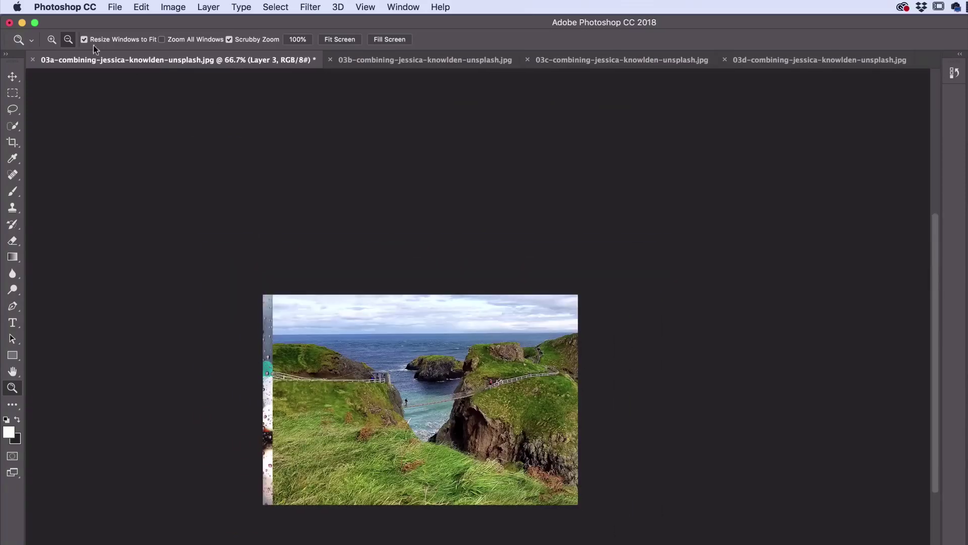
pyautogui.click(12, 77)
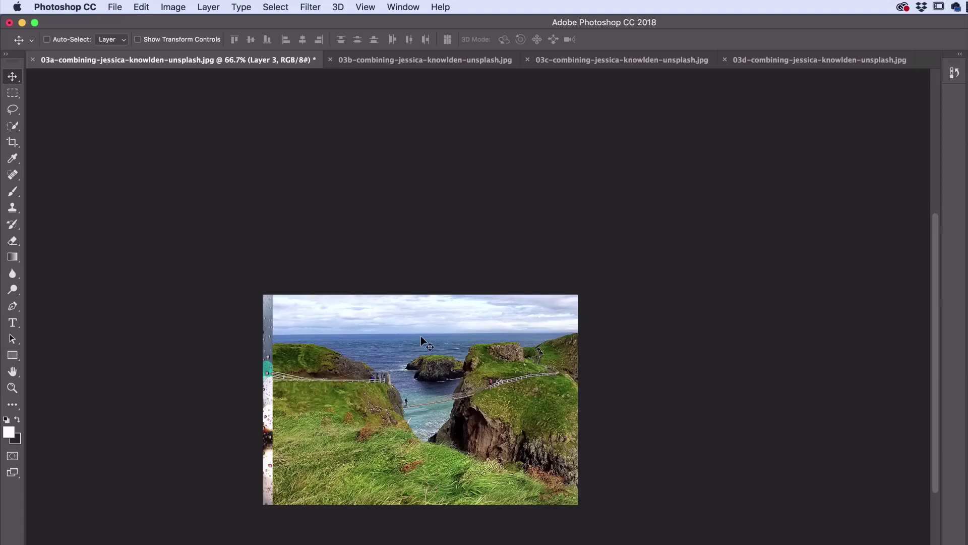
pyautogui.press('super')
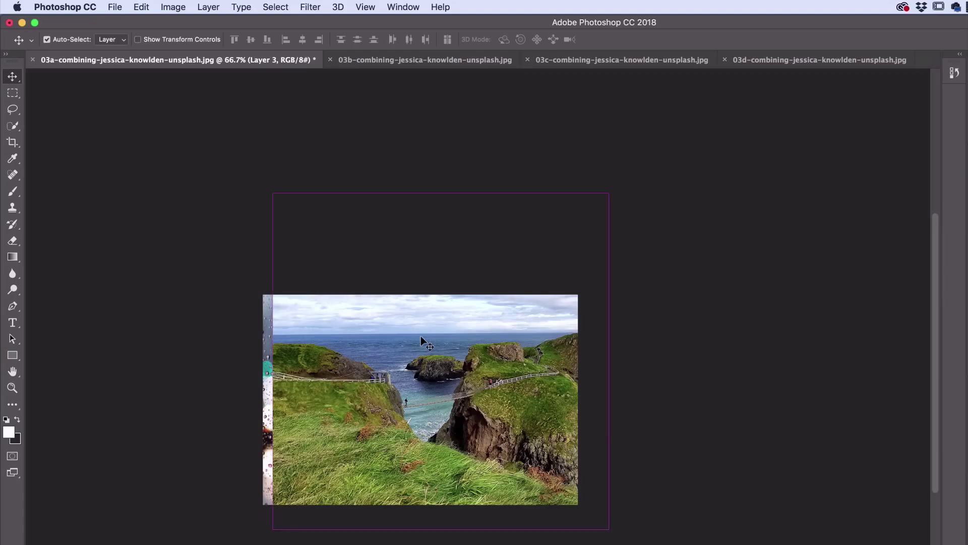
pyautogui.press('super+1')
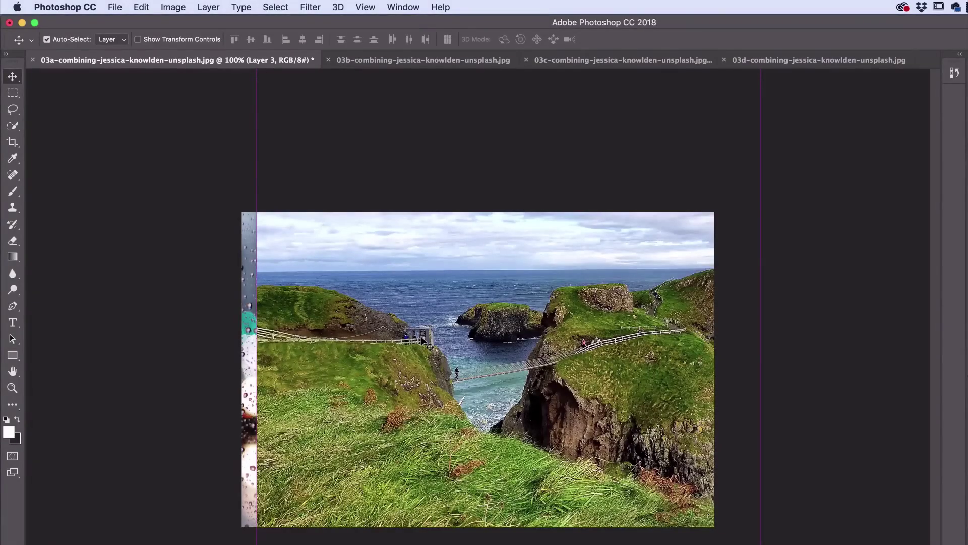
pyautogui.press('super+plus')
pyautogui.press('super+minus')
pyautogui.press('super+minus')
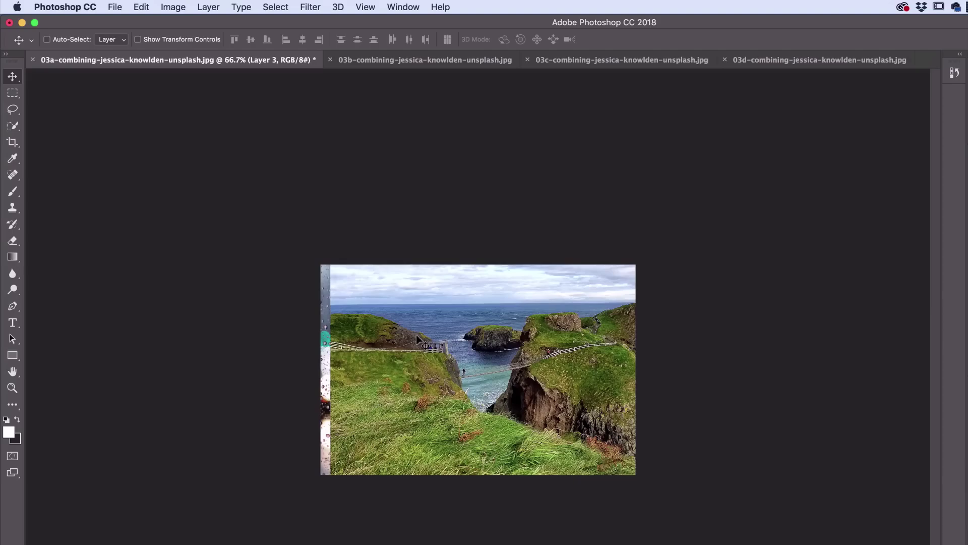
pyautogui.press('super+minus')
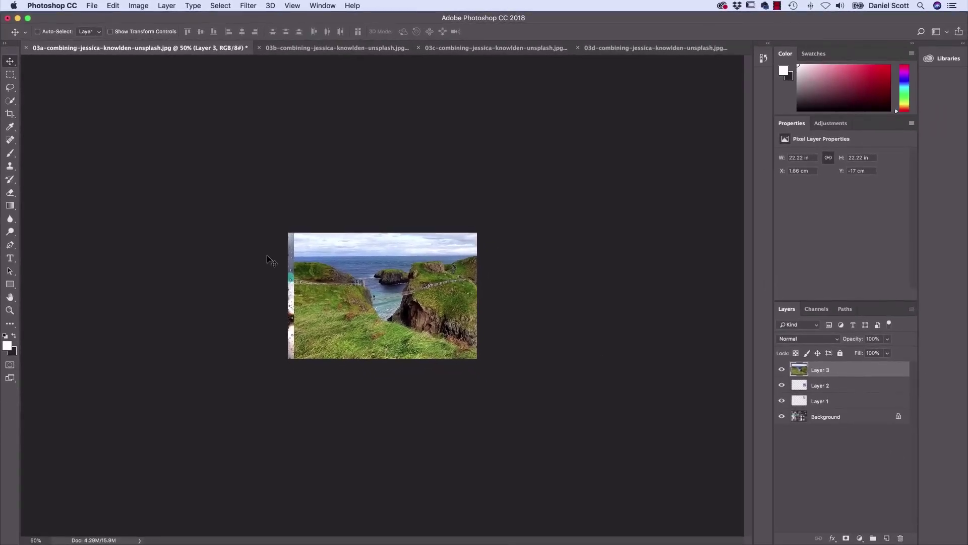
# Begin scaling the coastal photo layer, squeeze it out of proportion to about 77% width, and undo that distortion.
pyautogui.click(138, 5)
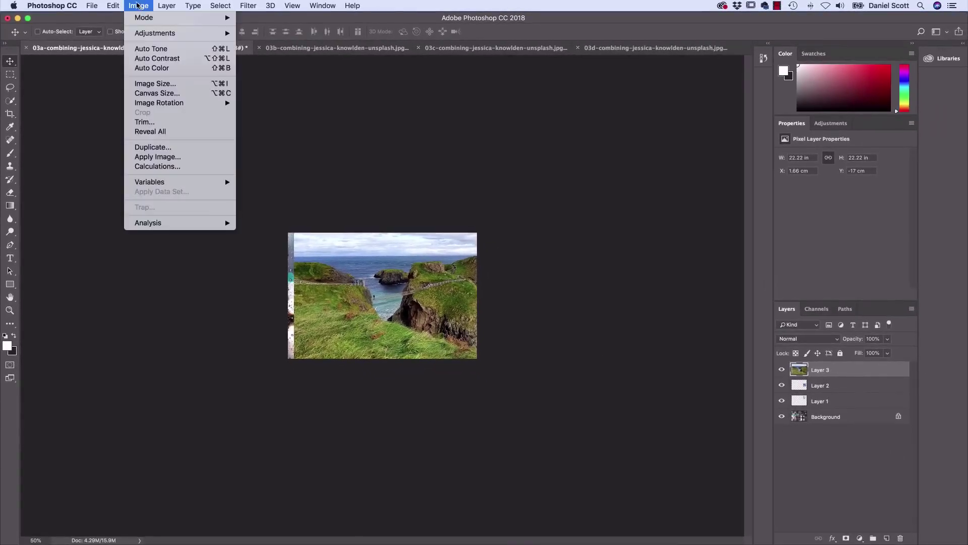
pyautogui.moveTo(115, 4)
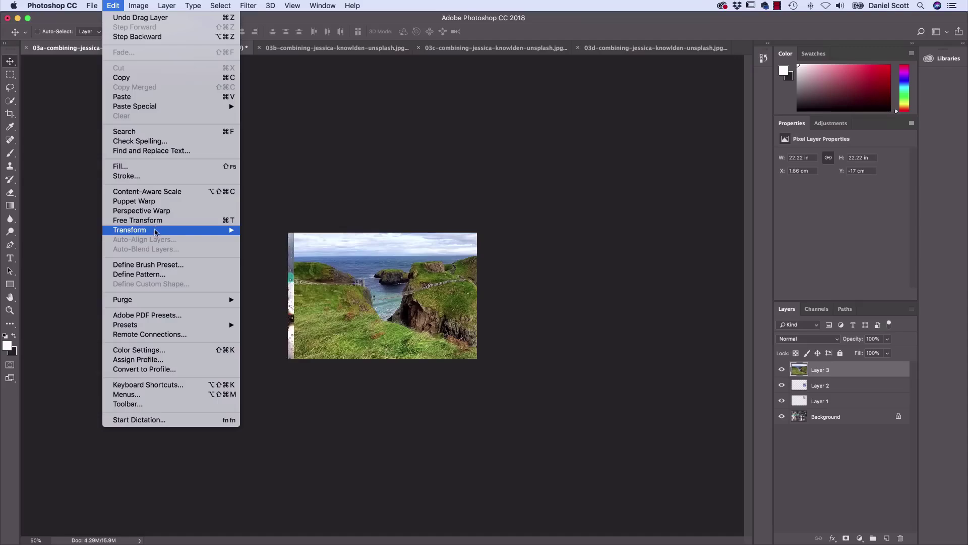
pyautogui.moveTo(157, 231)
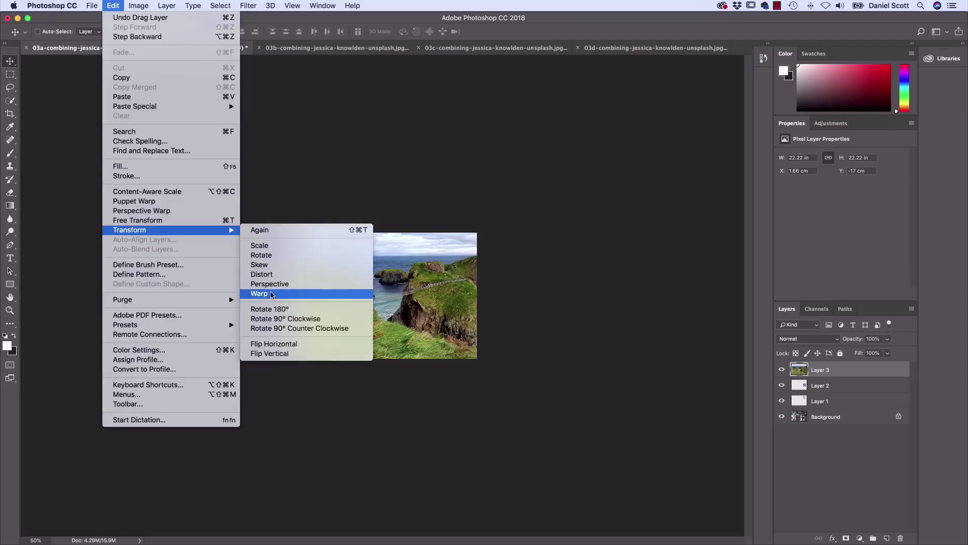
pyautogui.click(272, 245)
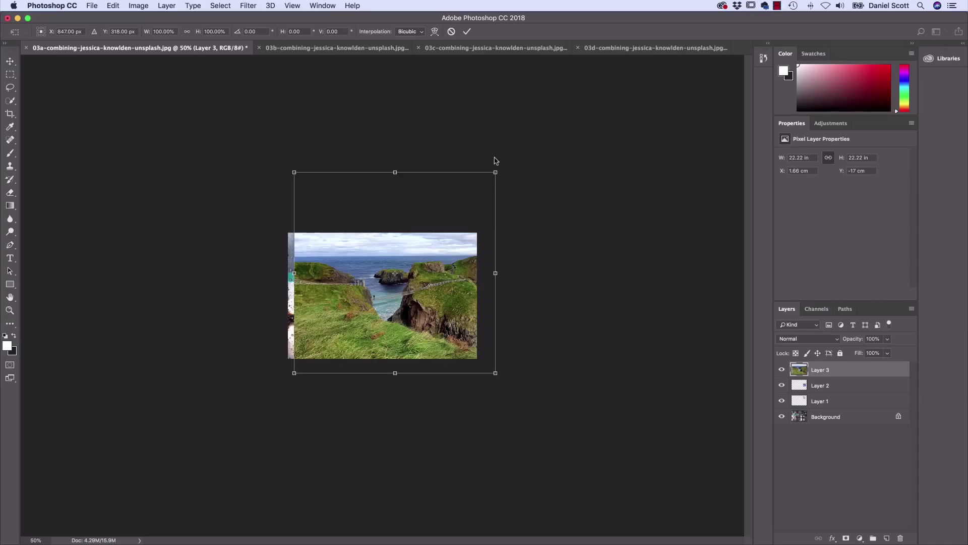
pyautogui.moveTo(495, 172); pyautogui.dragTo(449, 170)
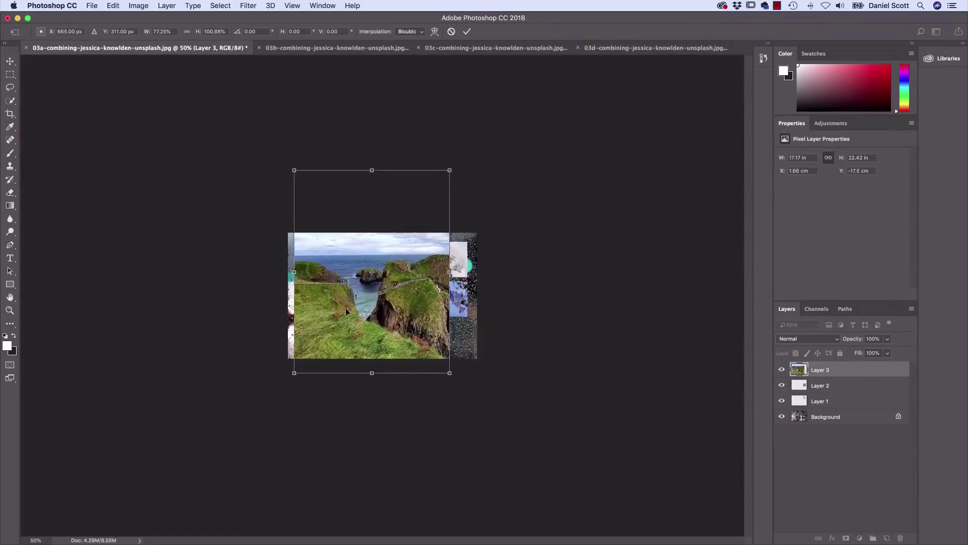
pyautogui.click(112, 6)
pyautogui.click(118, 18)
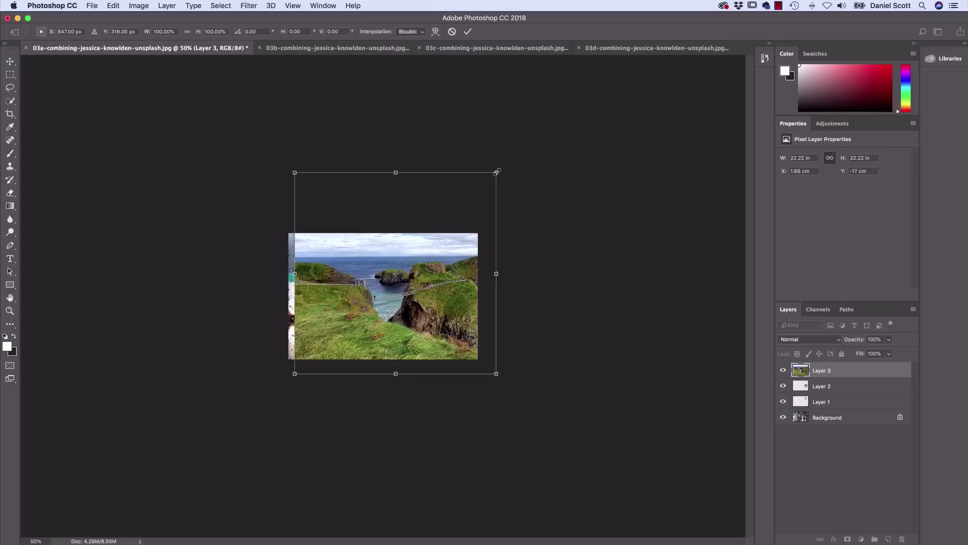
# Scale the coastal photo proportionally to about 22% and place it directly beneath the blue flower photo.
pyautogui.moveTo(497, 173); pyautogui.dragTo(363, 264)
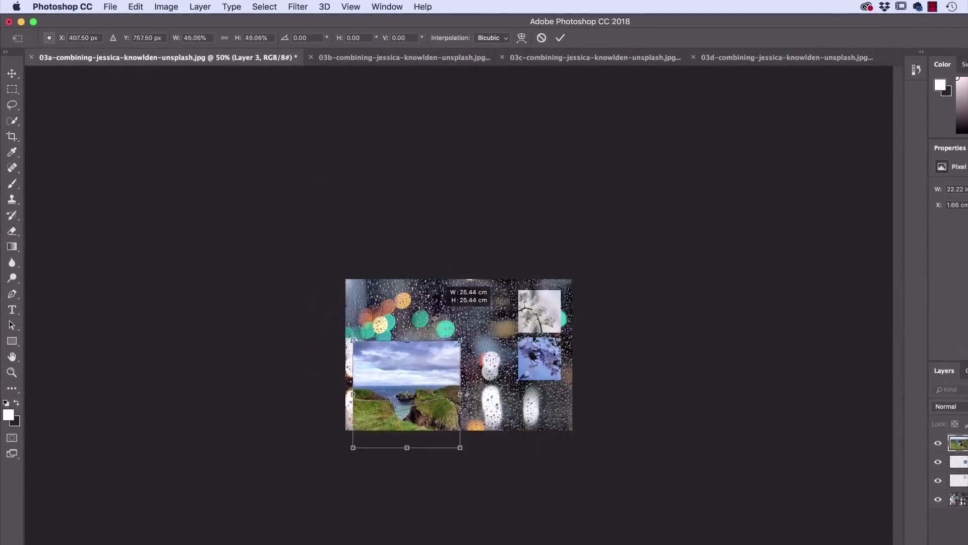
pyautogui.moveTo(434, 317); pyautogui.dragTo(549, 403)
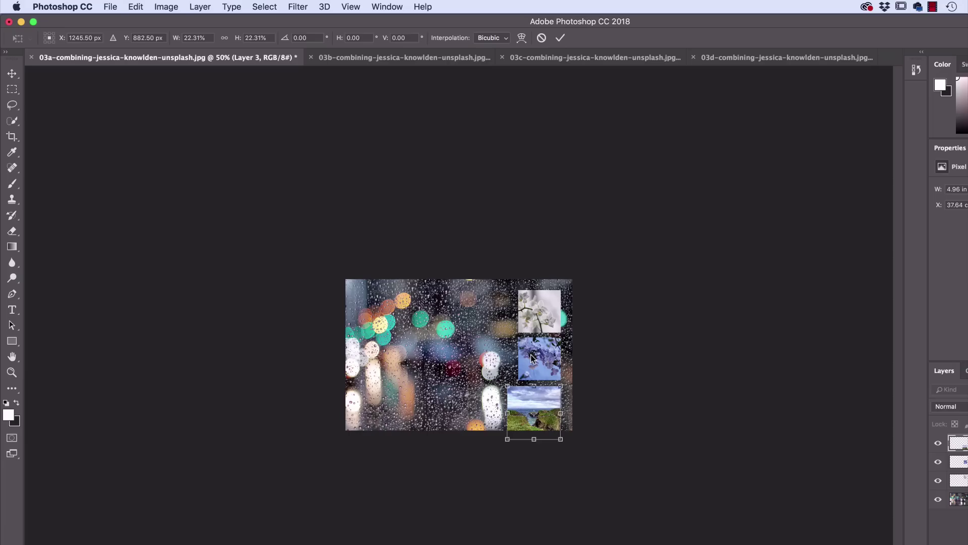
# Shrink the coastal photo proportionally to about 18% so it matches the blue flower photo's width, and apply the transformation.
pyautogui.press('super+plus')
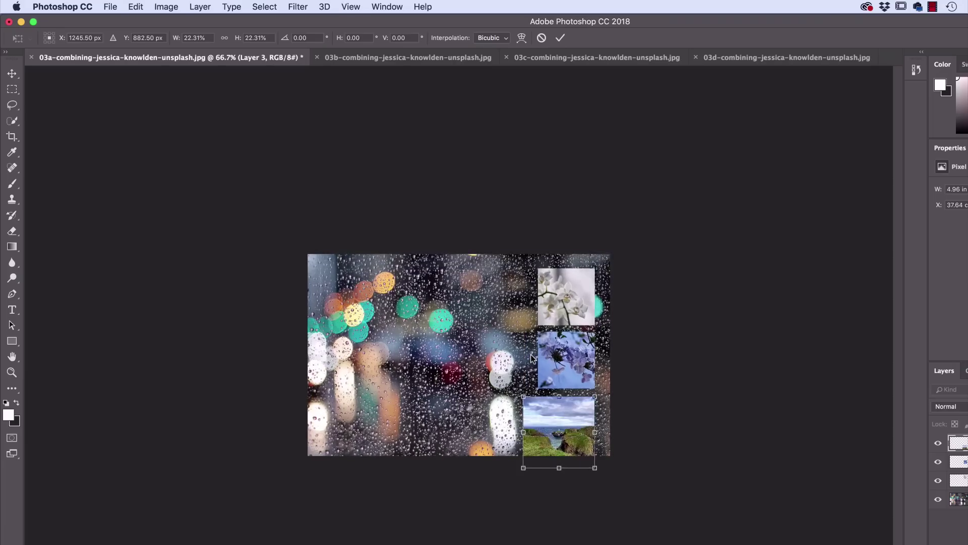
pyautogui.press('super+plus')
pyautogui.press('super+plus')
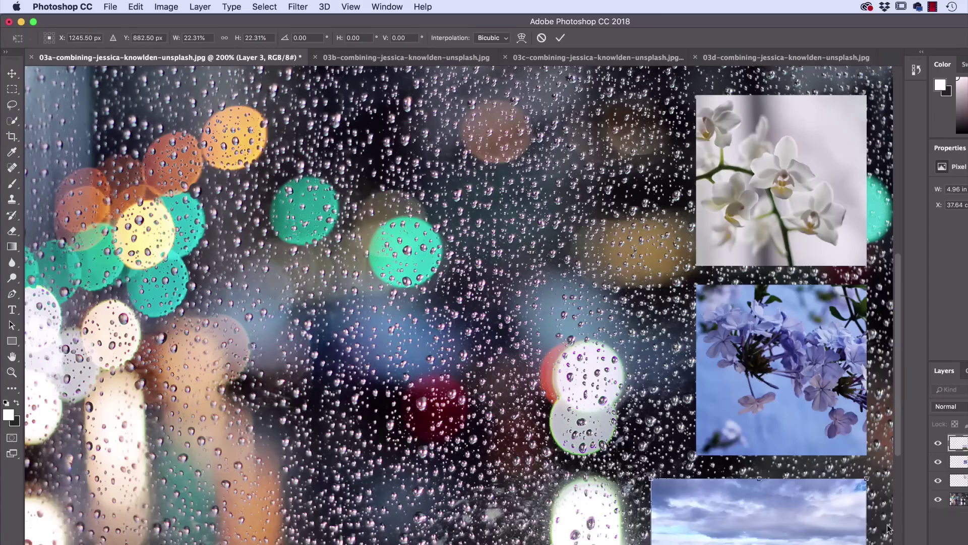
pyautogui.moveTo(899, 441); pyautogui.dragTo(901, 492)
pyautogui.hscroll(7, 745, 499)
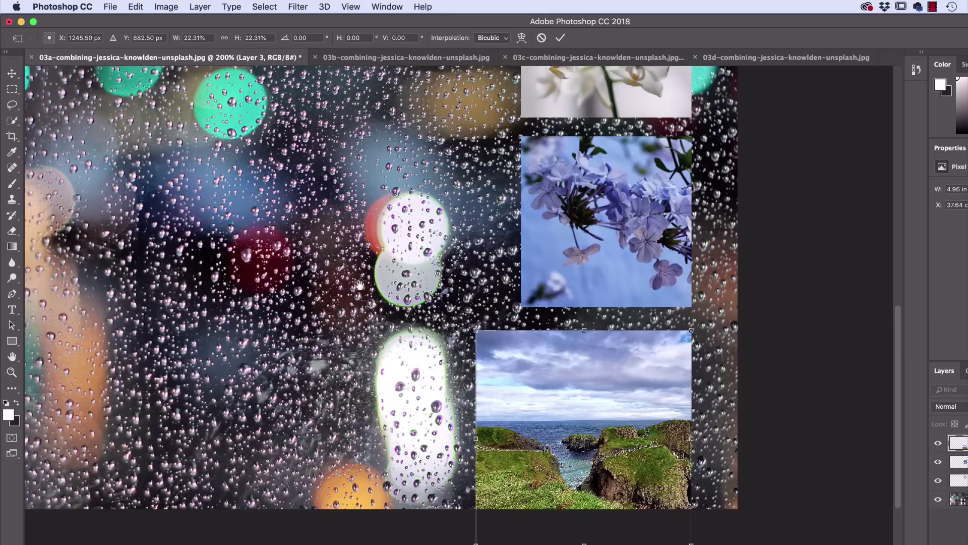
pyautogui.moveTo(301, 359); pyautogui.dragTo(357, 316)
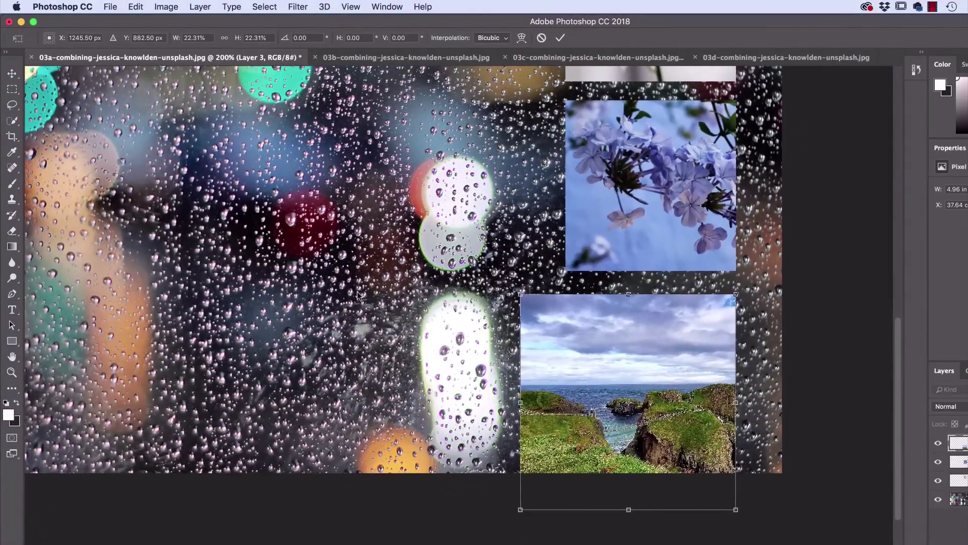
pyautogui.moveTo(389, 273); pyautogui.dragTo(253, 307)
pyautogui.hscroll(-5, 894, 468)
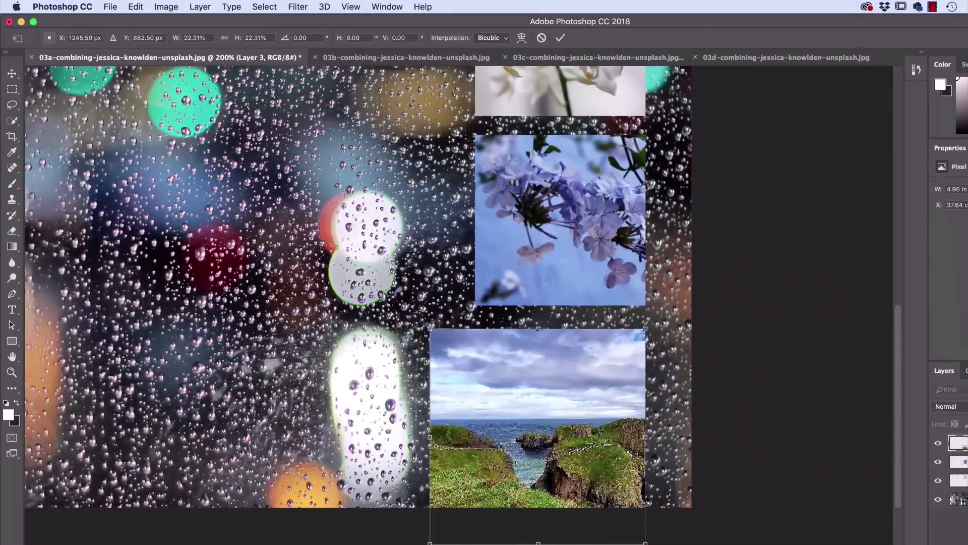
pyautogui.scroll(2, 899, 474)
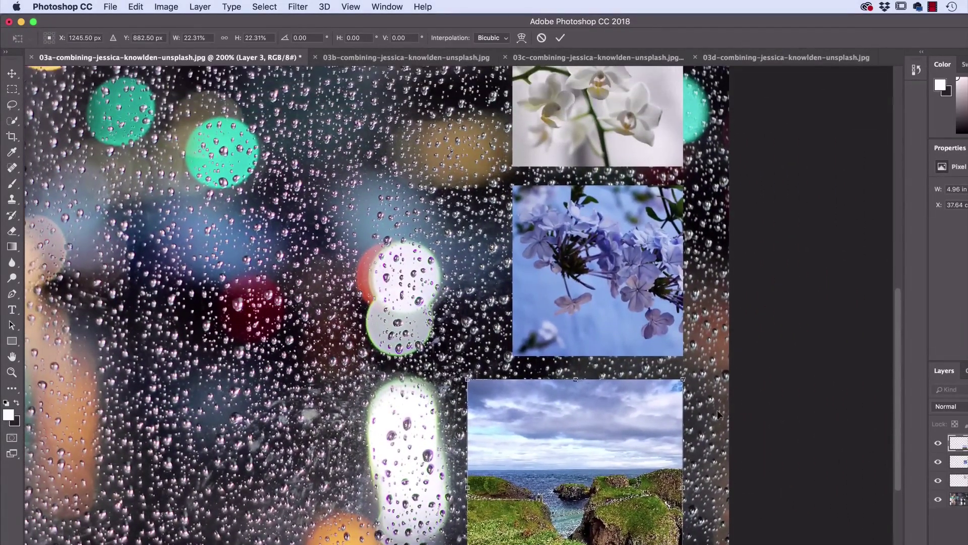
pyautogui.scroll(-3, 333, 370)
pyautogui.hscroll(1, 333, 370)
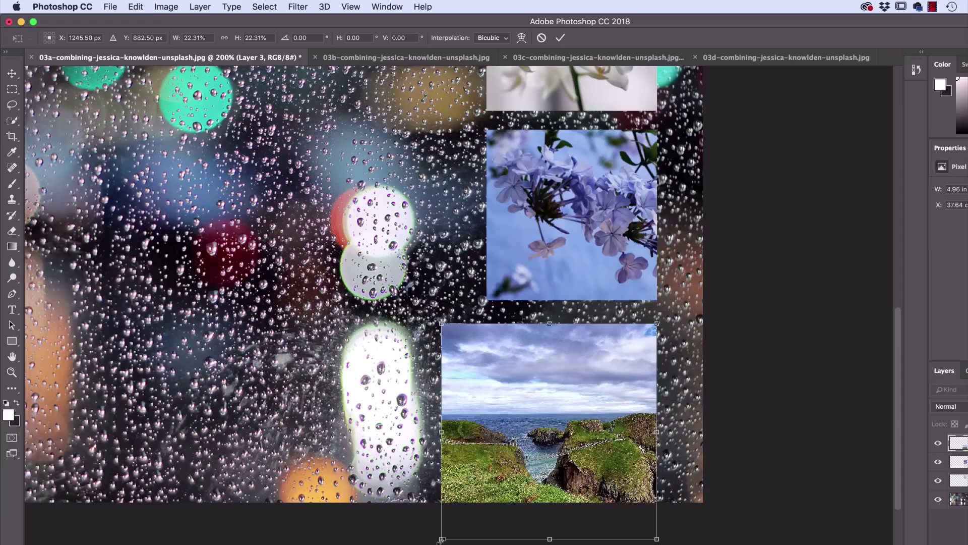
pyautogui.moveTo(442, 538); pyautogui.dragTo(474, 487)
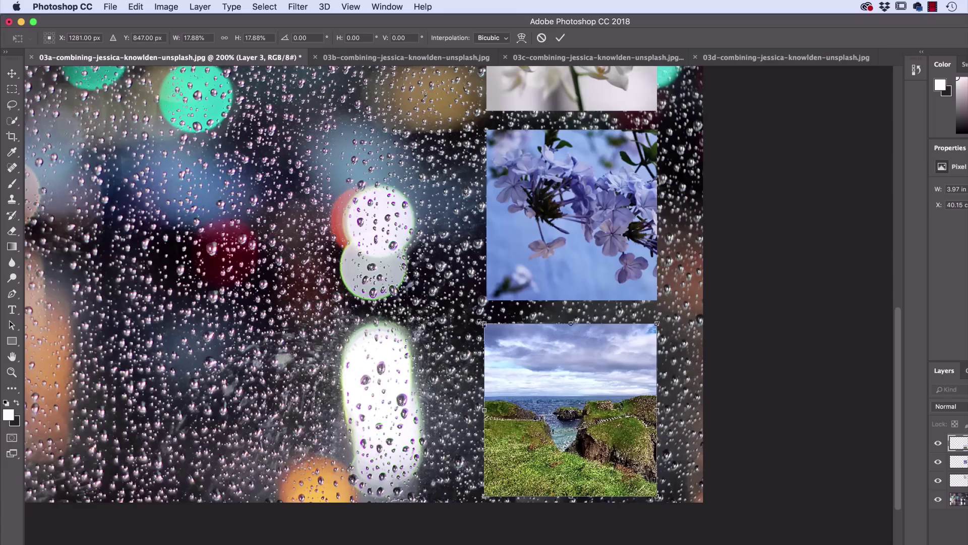
pyautogui.click(192, 5)
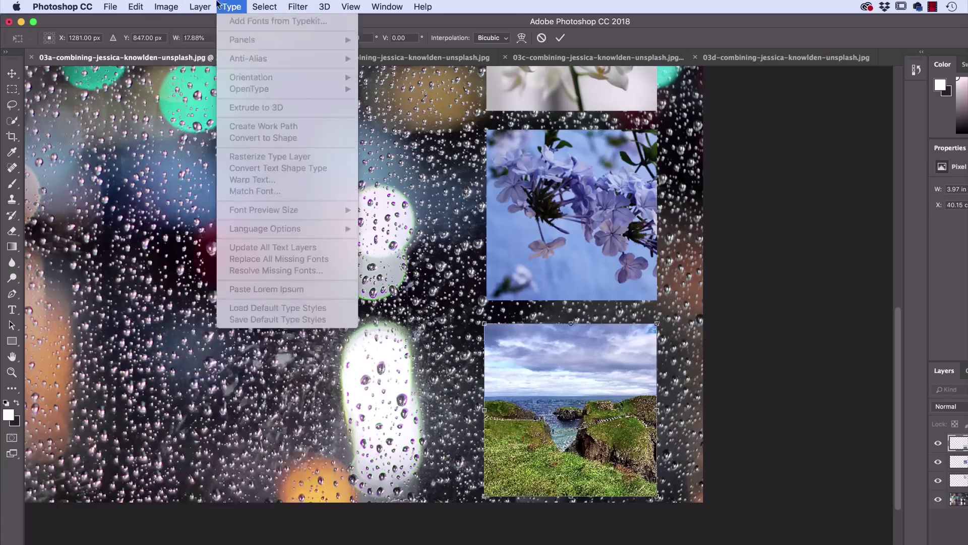
pyautogui.click(200, 6)
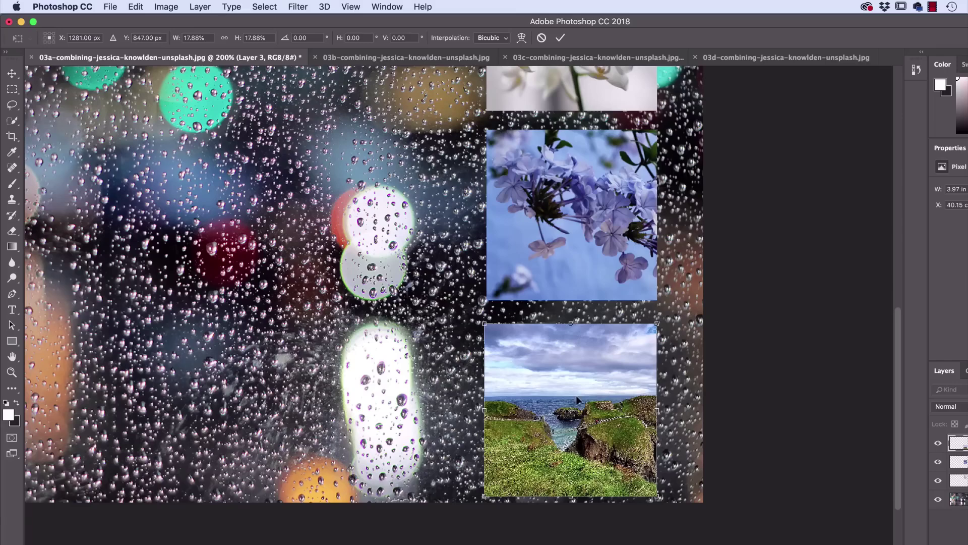
pyautogui.press('Return')
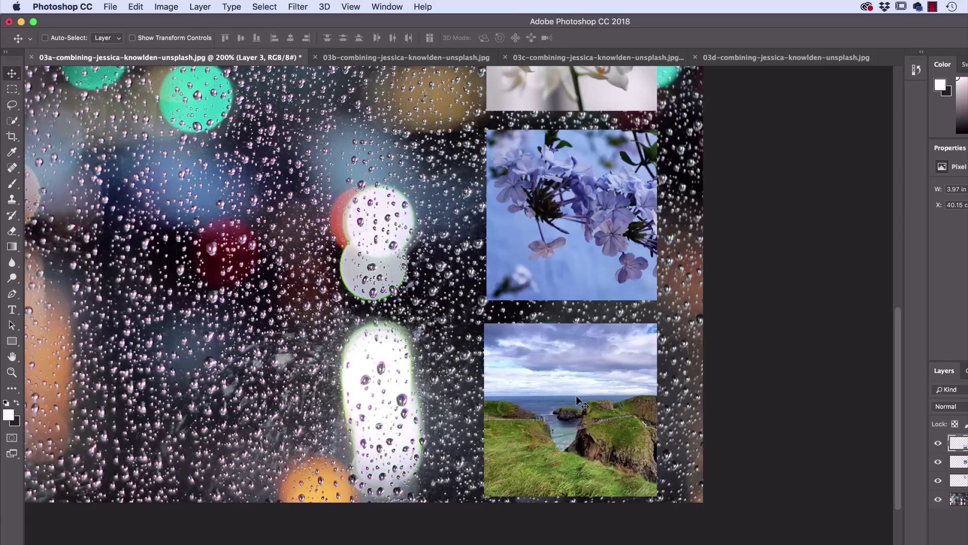
# With layer Auto-Select on, shift the orchid, blue flower and coastal photos into an aligned, evenly spaced column near the image's right edge.
pyautogui.press('super')
pyautogui.press('super+minus')
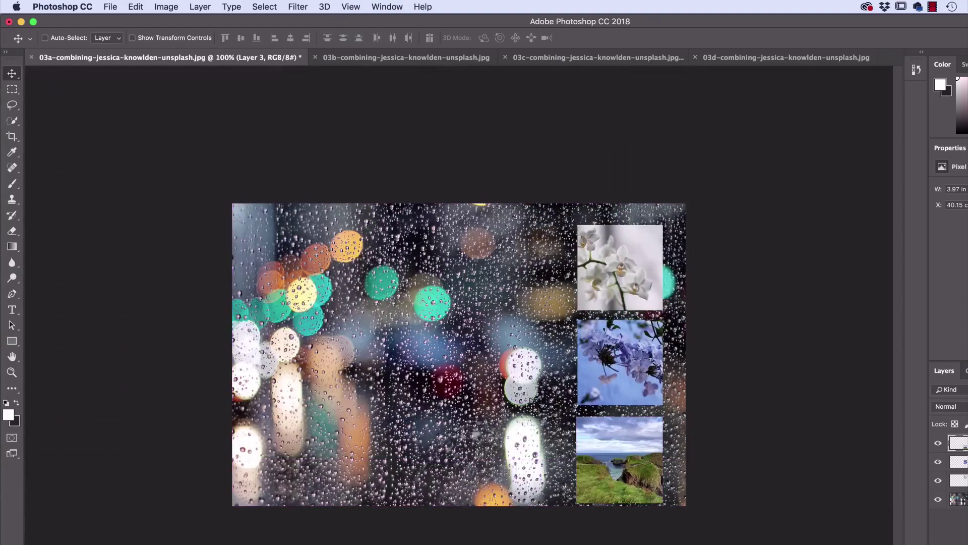
pyautogui.click(46, 38)
pyautogui.moveTo(629, 271); pyautogui.dragTo(635, 269)
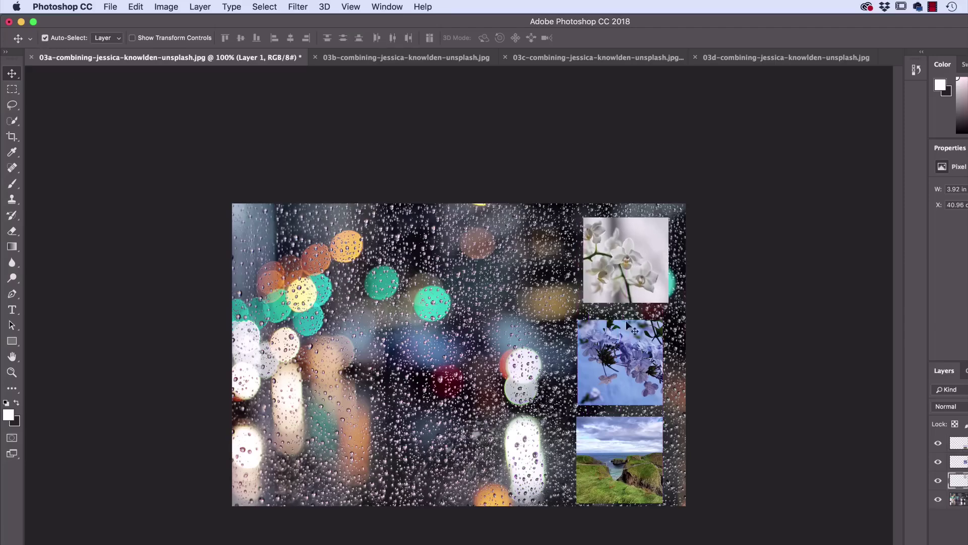
pyautogui.moveTo(628, 357); pyautogui.dragTo(635, 351)
pyautogui.moveTo(634, 435); pyautogui.dragTo(634, 442)
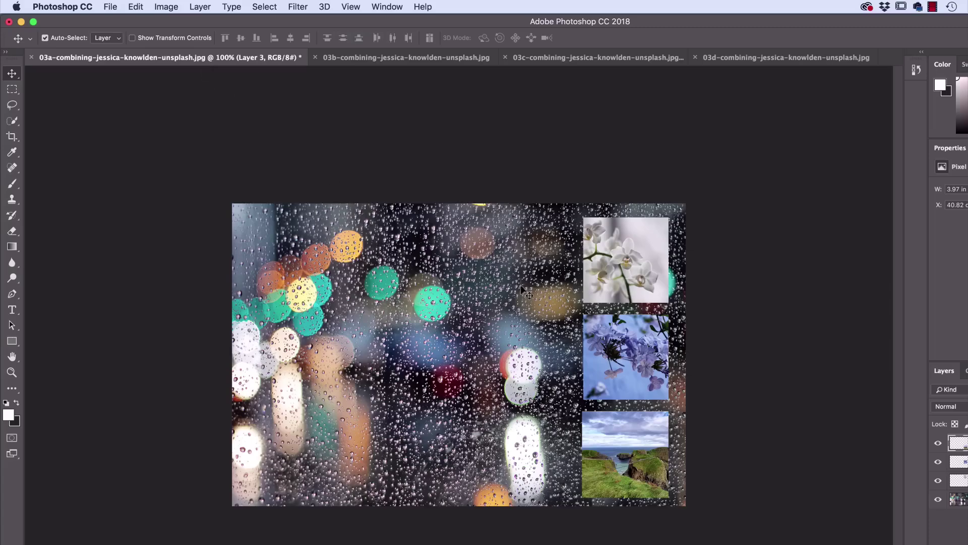
pyautogui.click(135, 5)
pyautogui.moveTo(202, 275)
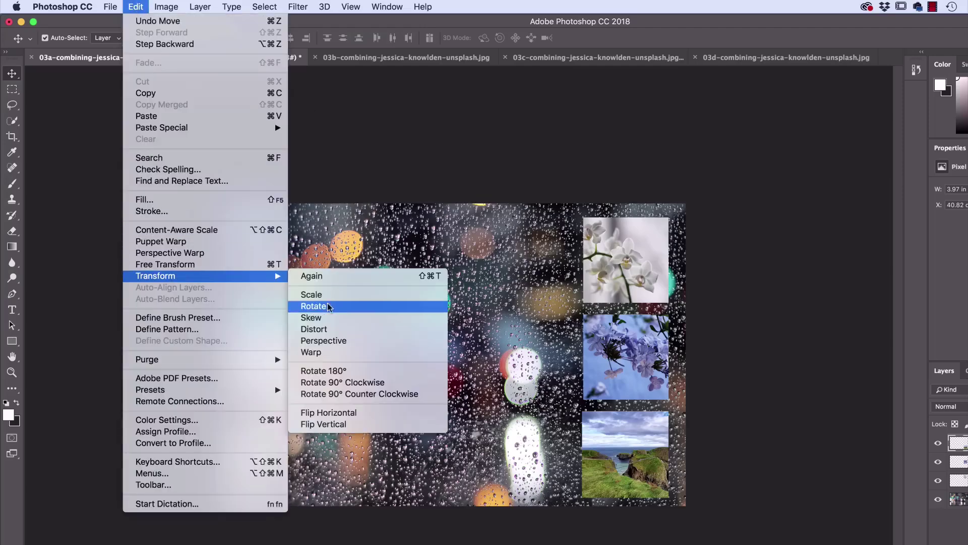
pyautogui.click(395, 157)
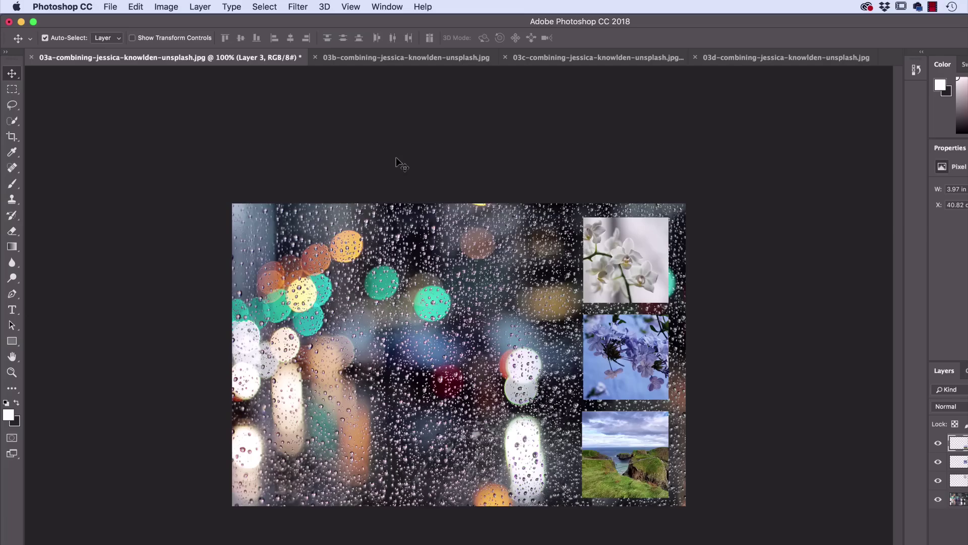
# Examine the combined 03a image by zooming in and out up to 300% and panning towards the photo column.
pyautogui.press('super+plus')
pyautogui.press('super+plus')
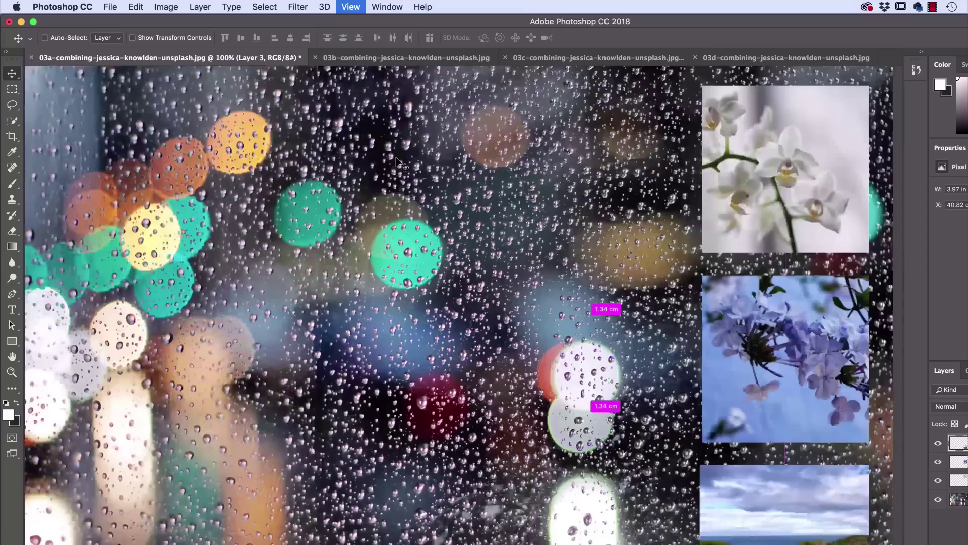
pyautogui.press('super+minus')
pyautogui.press('super+minus')
pyautogui.press('super+minus')
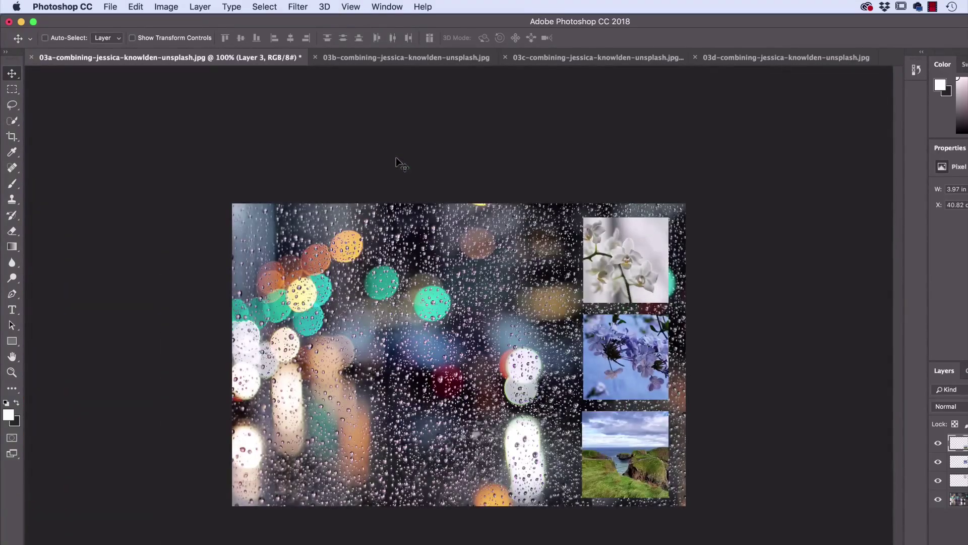
pyautogui.press('super+plus')
pyautogui.press('super+plus')
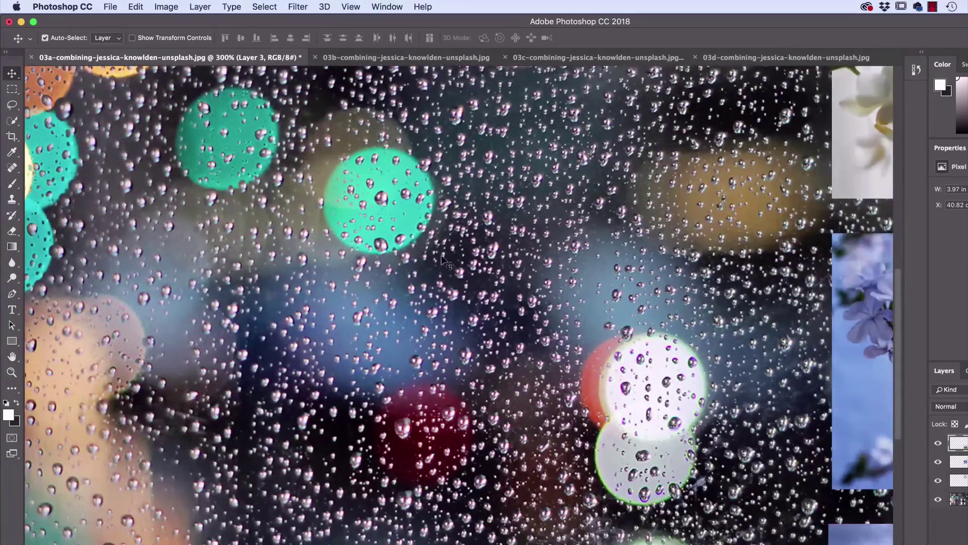
pyautogui.hscroll(5, 399, 164)
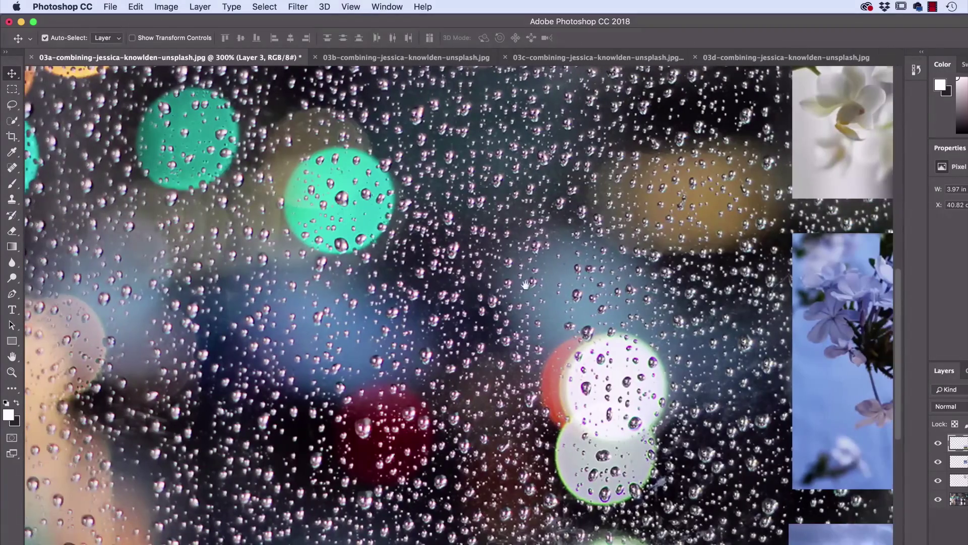
pyautogui.moveTo(743, 294); pyautogui.dragTo(308, 325)
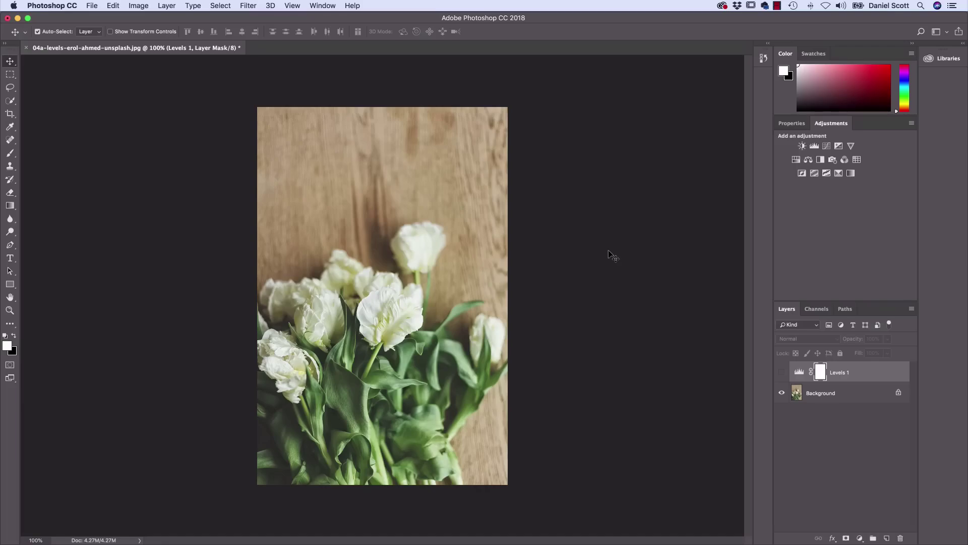
# Turn on the Levels 1 adjustment layer of the white tulip photo to compare it with the original.
pyautogui.click(782, 373)
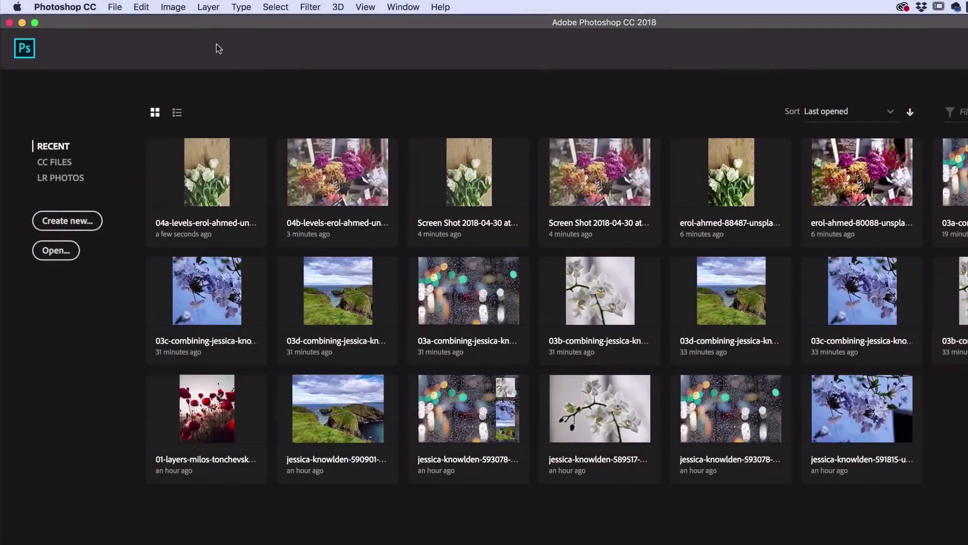
# Open the image 04a-levels-erol-ahmed-unsplash.jpg from the Source Files folder.
pyautogui.click(116, 7)
pyautogui.click(123, 35)
pyautogui.click(474, 223)
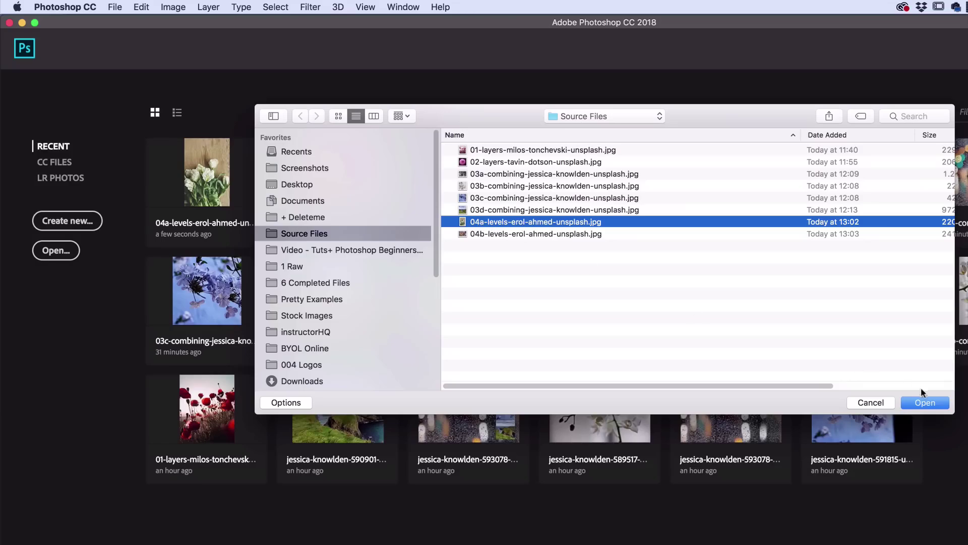
pyautogui.click(927, 402)
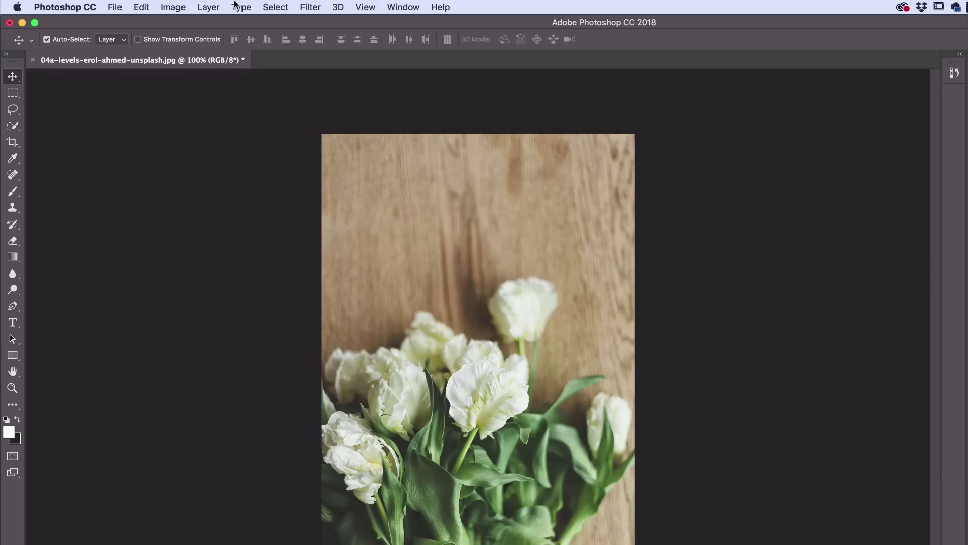
pyautogui.click(180, 6)
pyautogui.moveTo(184, 45)
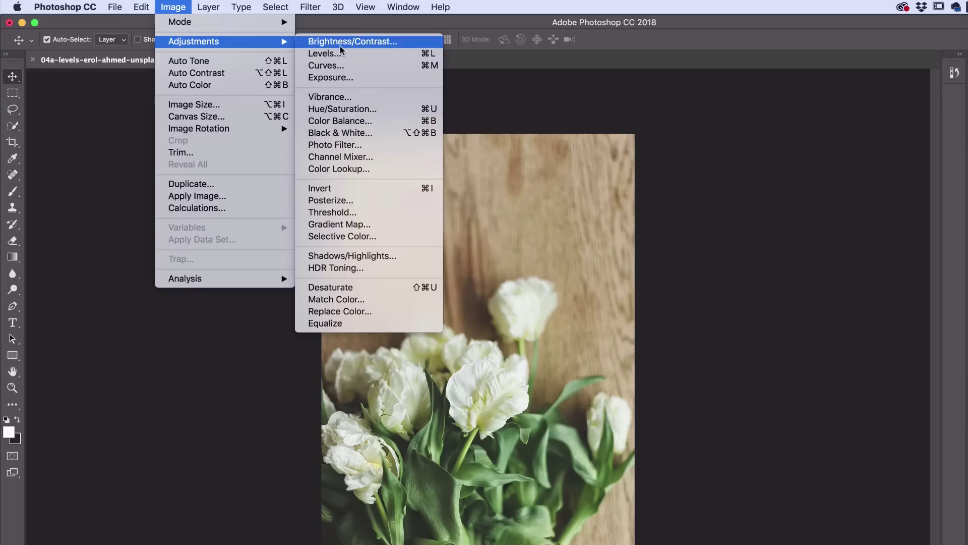
pyautogui.click(747, 166)
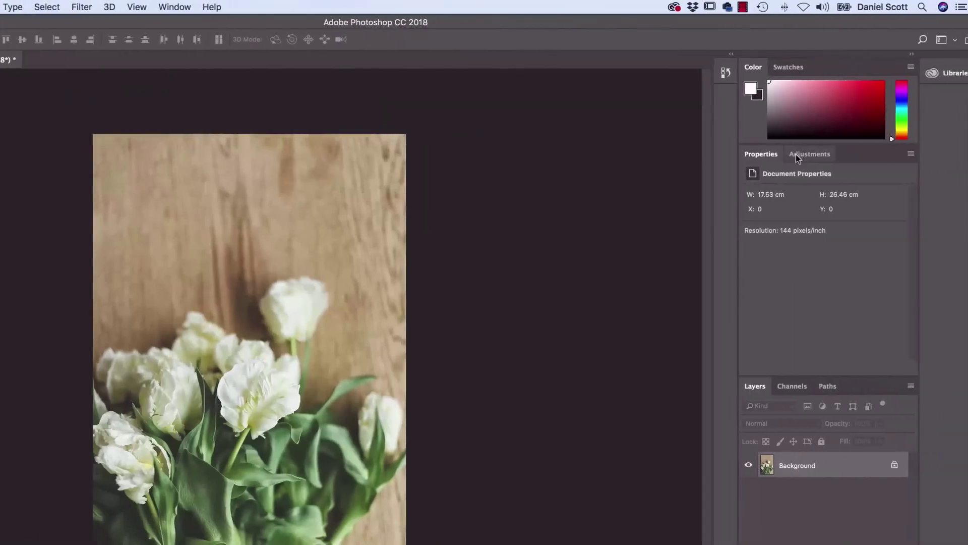
# Add a Levels adjustment layer above the Background of the white tulip photo.
pyautogui.click(802, 155)
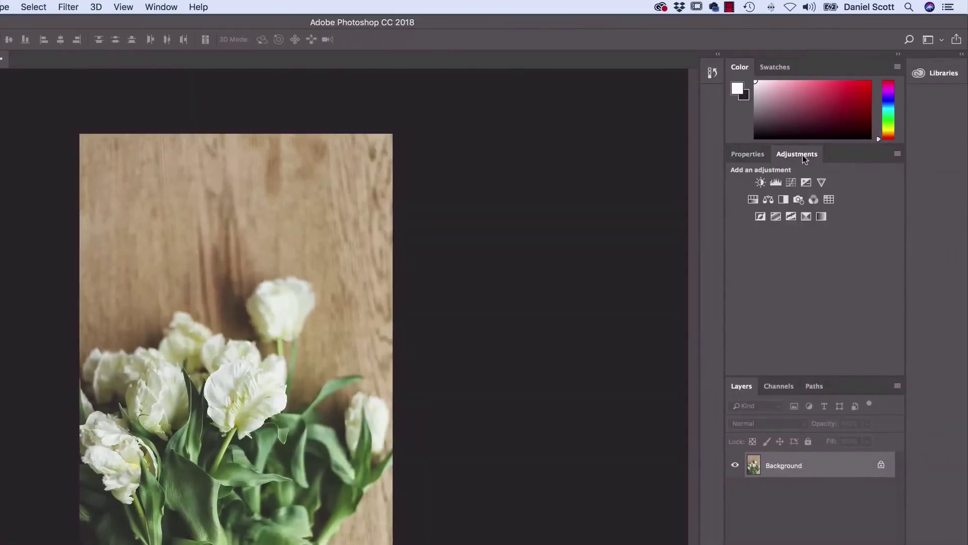
pyautogui.click(167, 6)
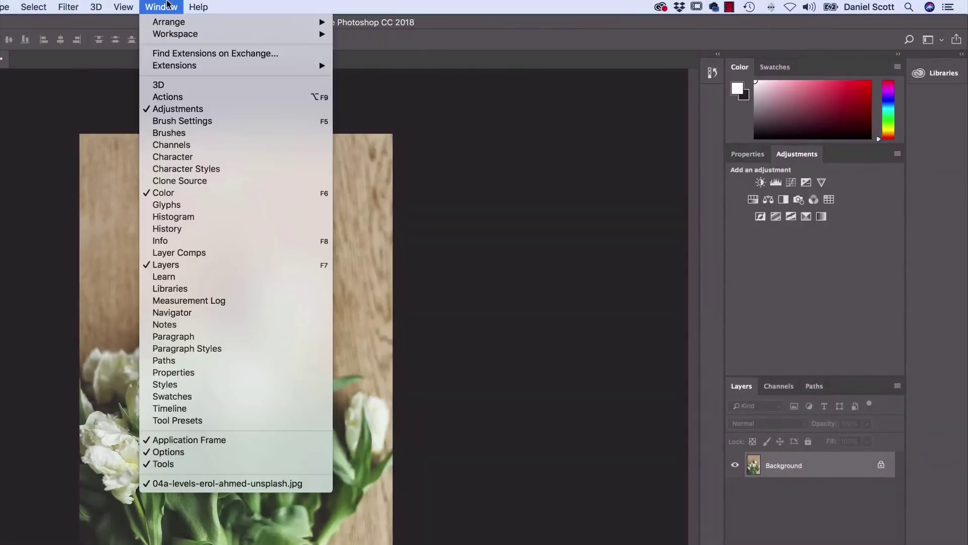
pyautogui.click(598, 156)
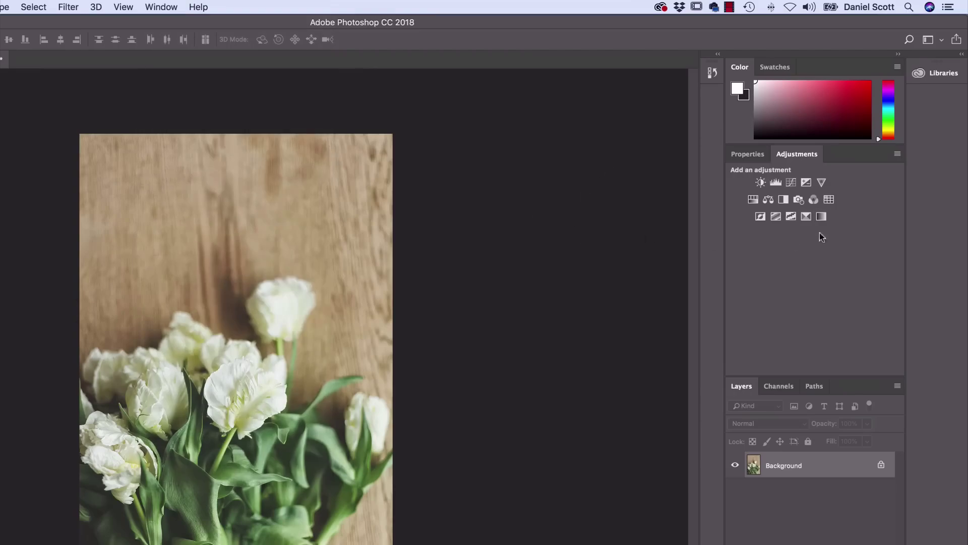
pyautogui.click(776, 183)
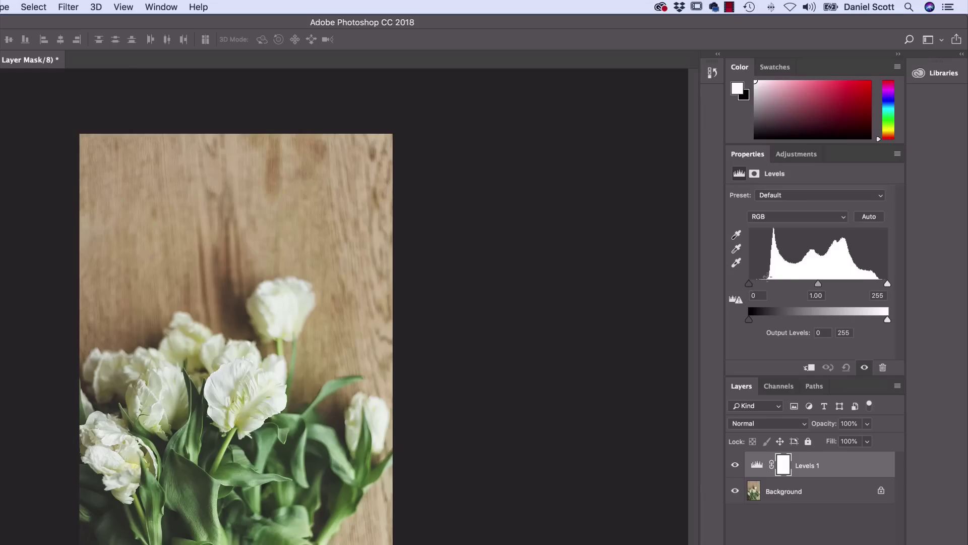
# Set the Levels input values on the tulip photo to 36 for shadows, 0.84 for midtones and 233 for highlights.
pyautogui.moveTo(749, 285); pyautogui.dragTo(767, 289)
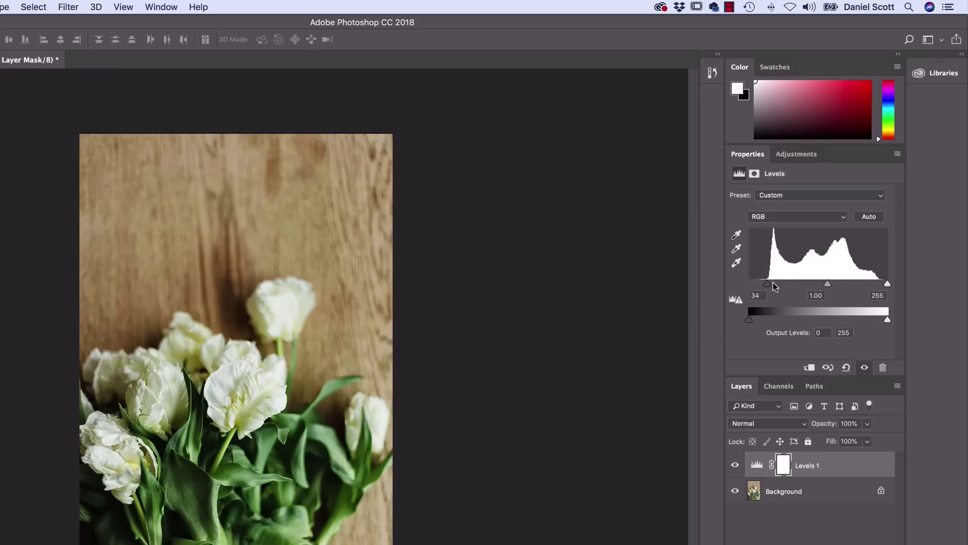
pyautogui.moveTo(767, 284); pyautogui.dragTo(808, 289)
pyautogui.moveTo(766, 289); pyautogui.dragTo(770, 290)
pyautogui.moveTo(888, 286); pyautogui.dragTo(845, 287)
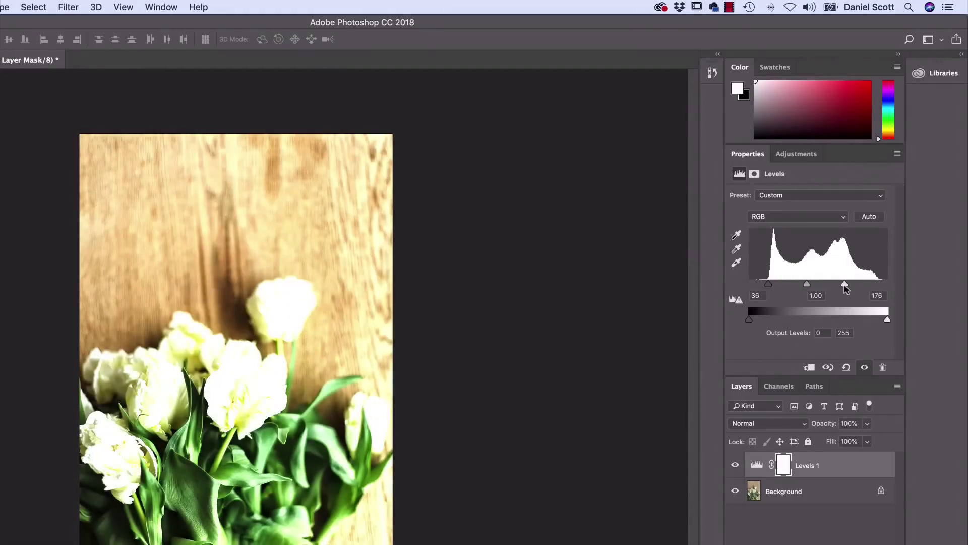
pyautogui.moveTo(845, 285); pyautogui.dragTo(876, 286)
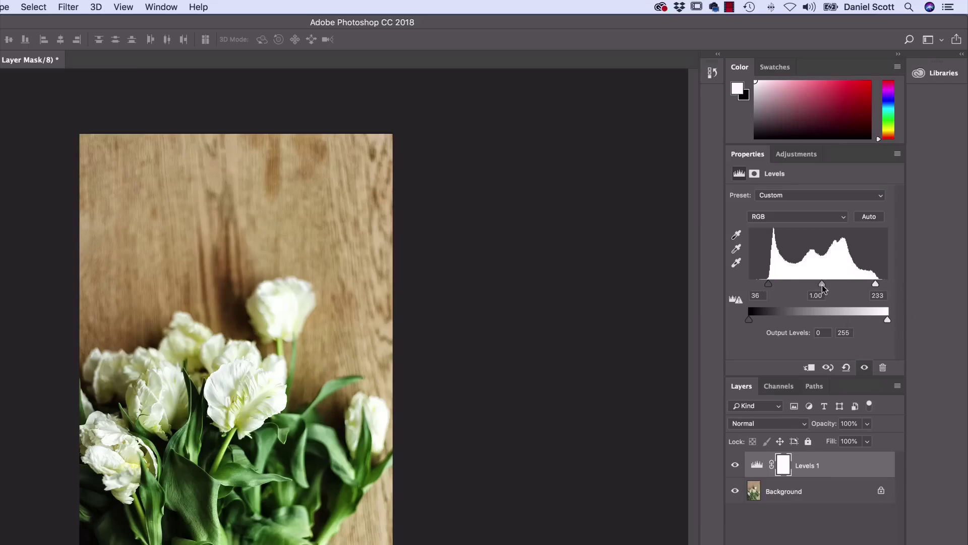
pyautogui.moveTo(822, 285)
pyautogui.mouseDown()
pyautogui.moveTo(846, 288)
pyautogui.moveTo(790, 289)
pyautogui.moveTo(830, 291)
pyautogui.mouseUp()
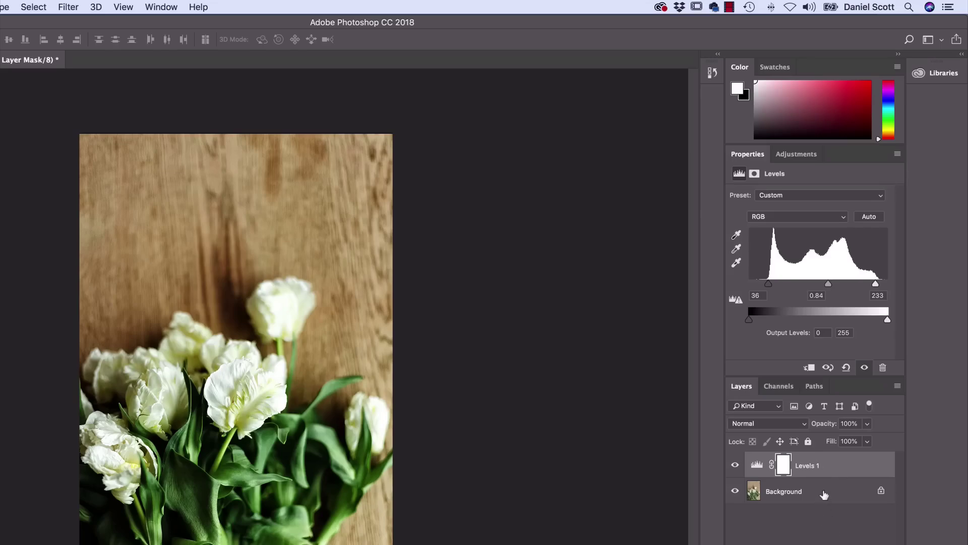
# Compare the tulip photo before and after by repeatedly hiding and showing the Levels 1 layer, leaving it visible.
pyautogui.click(736, 467)
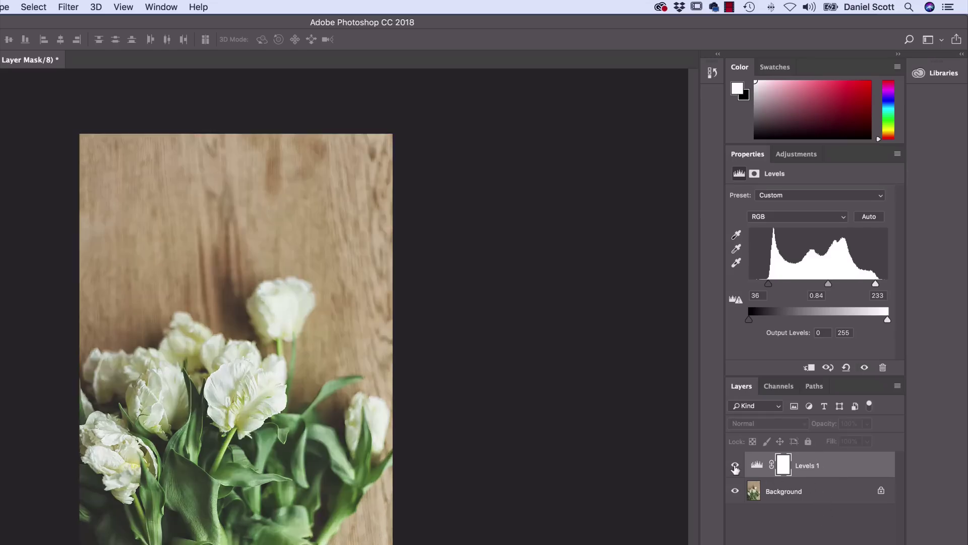
pyautogui.click(735, 467)
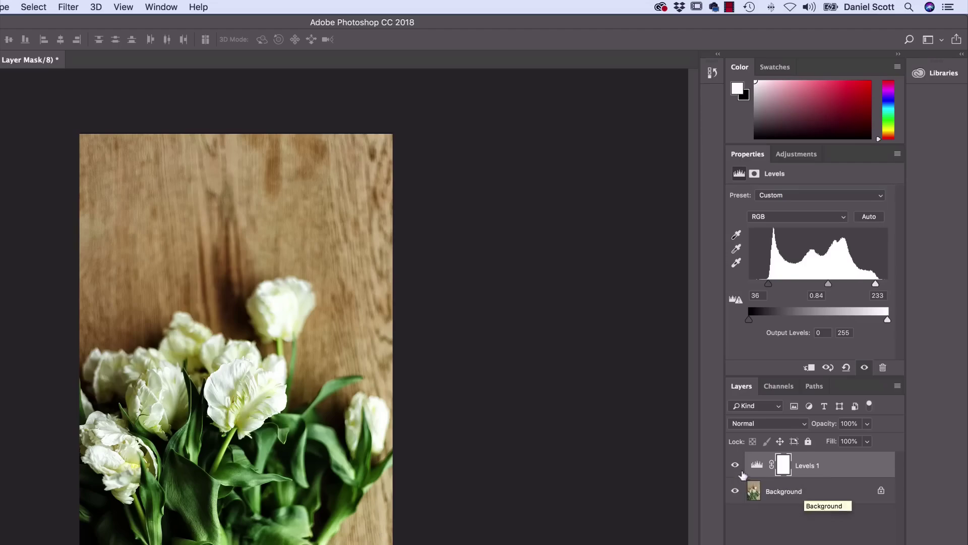
pyautogui.click(736, 467)
pyautogui.click(736, 467)
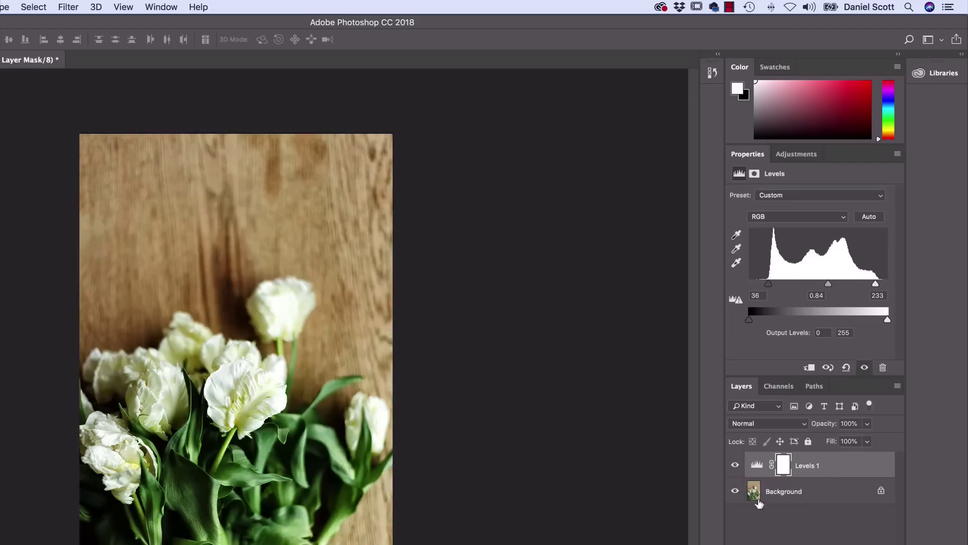
pyautogui.click(736, 467)
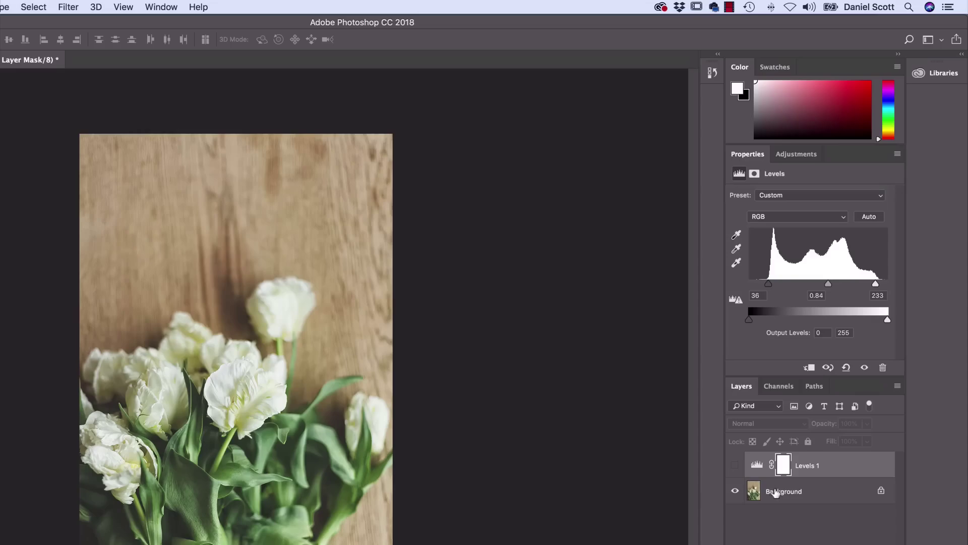
pyautogui.click(736, 466)
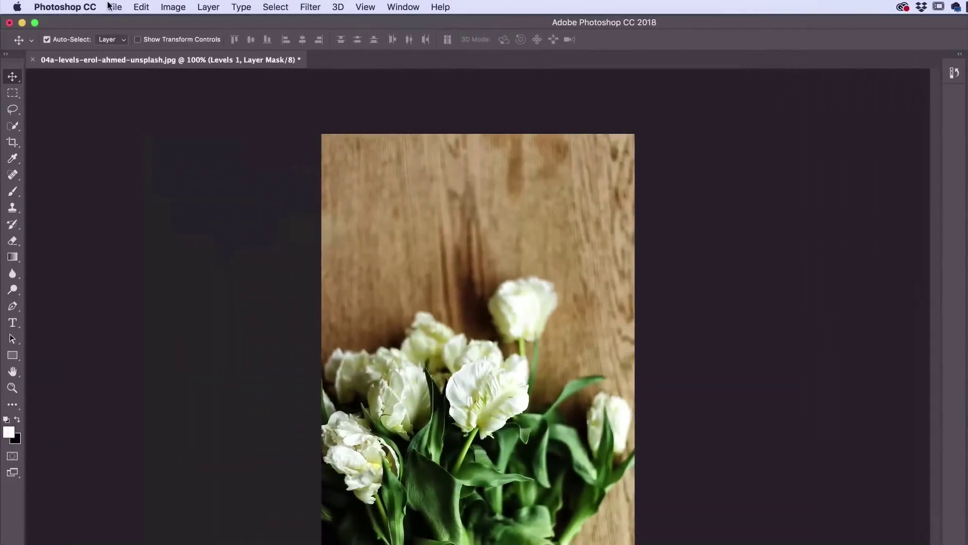
pyautogui.click(115, 7)
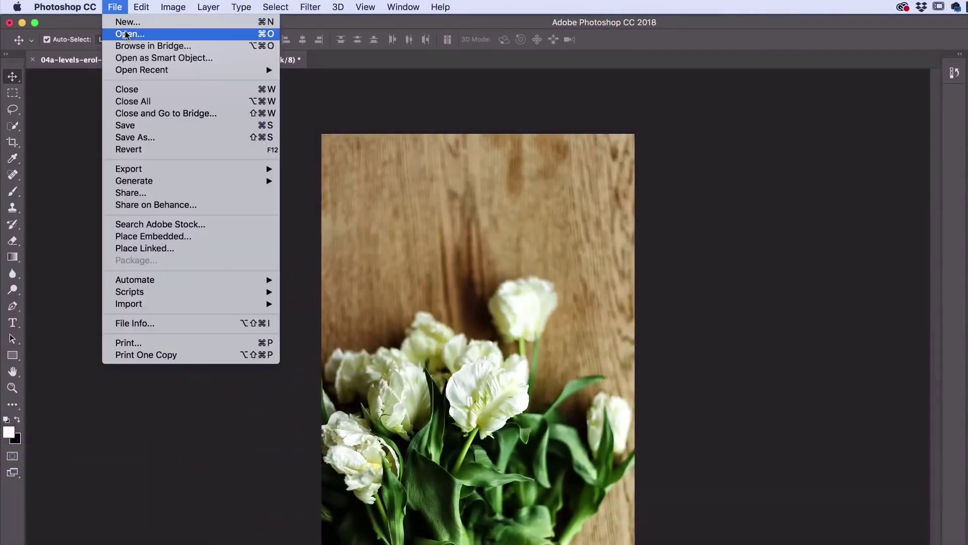
pyautogui.click(127, 34)
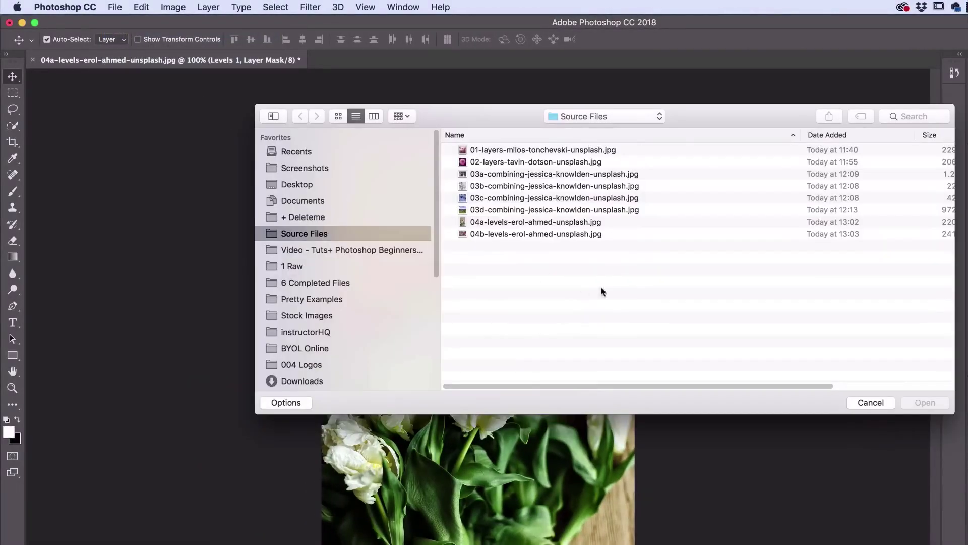
pyautogui.click(471, 236)
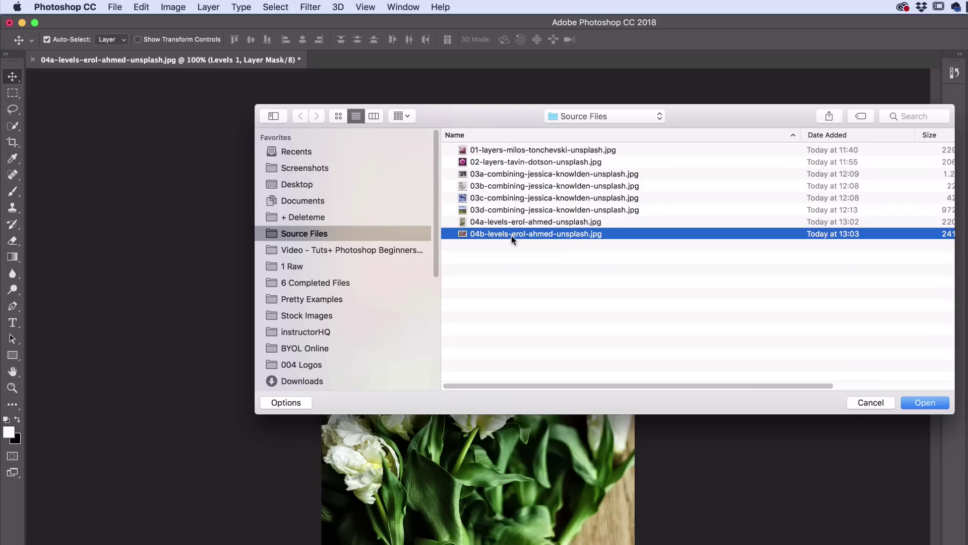
pyautogui.click(861, 403)
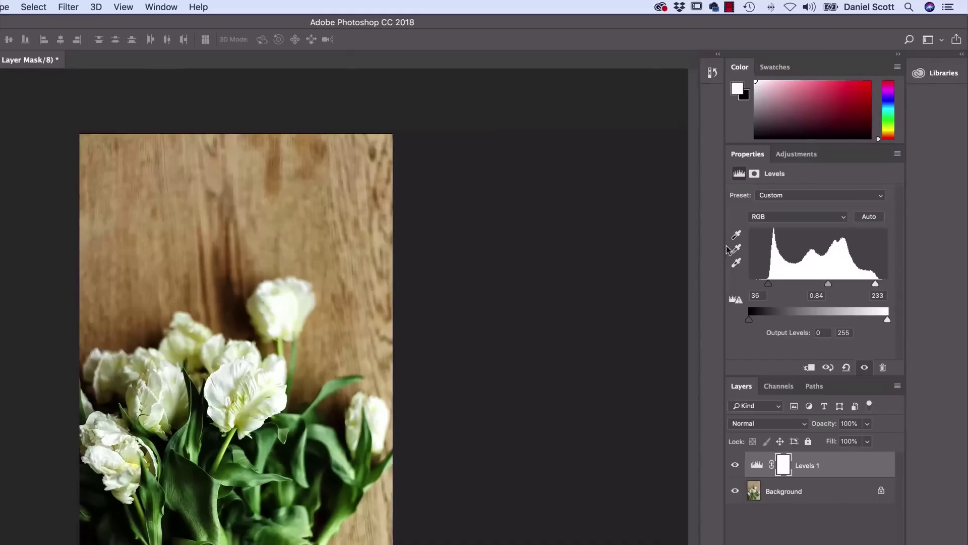
pyautogui.click(793, 155)
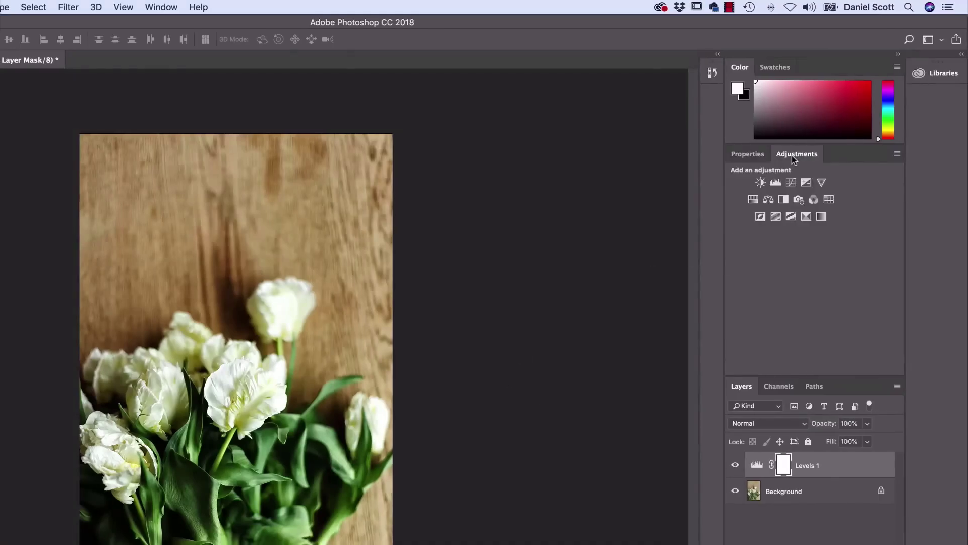
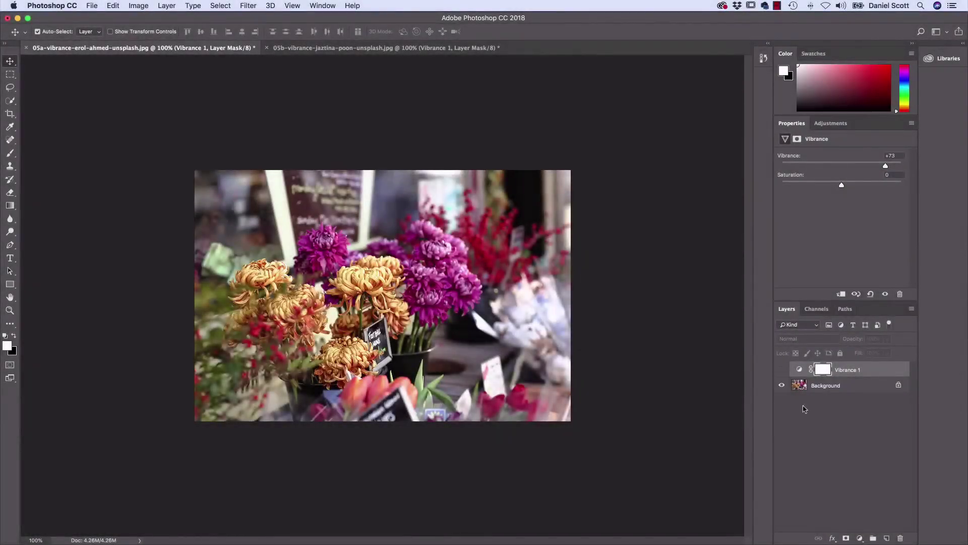
# Turn on the Vibrance 1 adjustment layer of the flower stall photo to preview its effect.
pyautogui.click(781, 370)
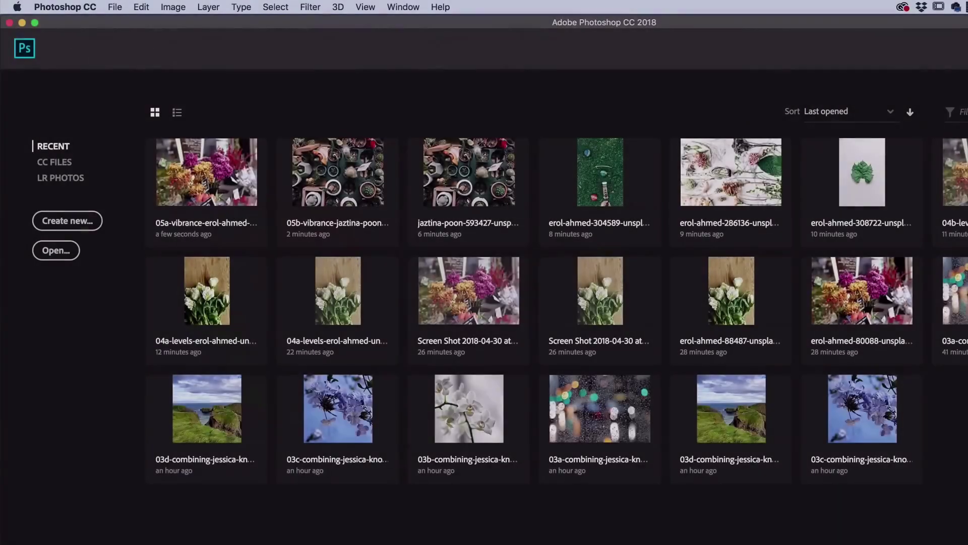
# Open the image 05a-vibrance-erol-ahmed-unsplash.jpg from the Source Files folder.
pyautogui.click(110, 11)
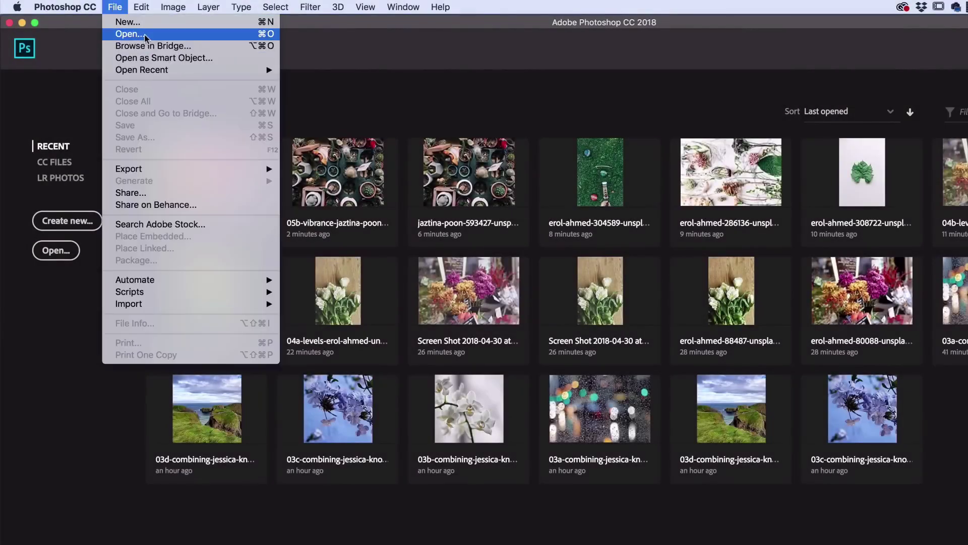
pyautogui.click(134, 31)
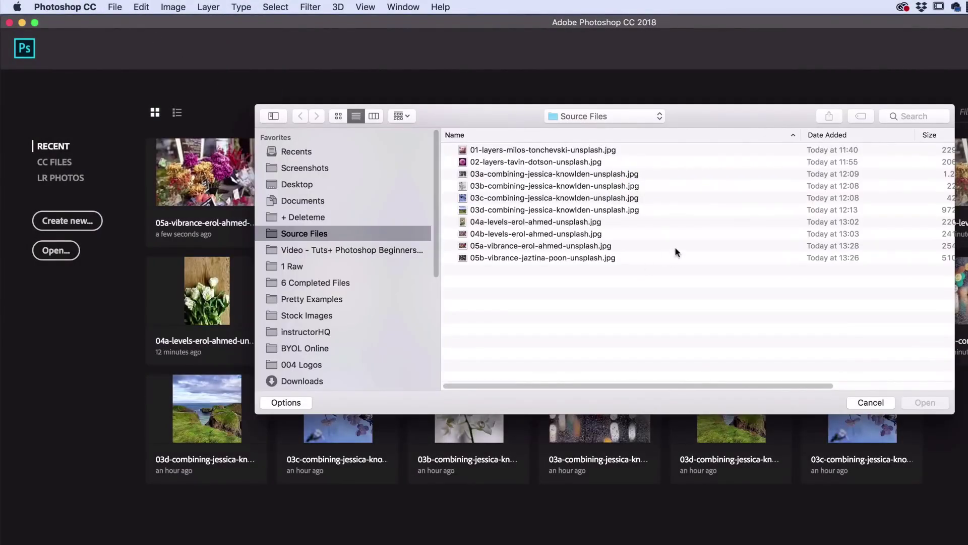
pyautogui.click(471, 236)
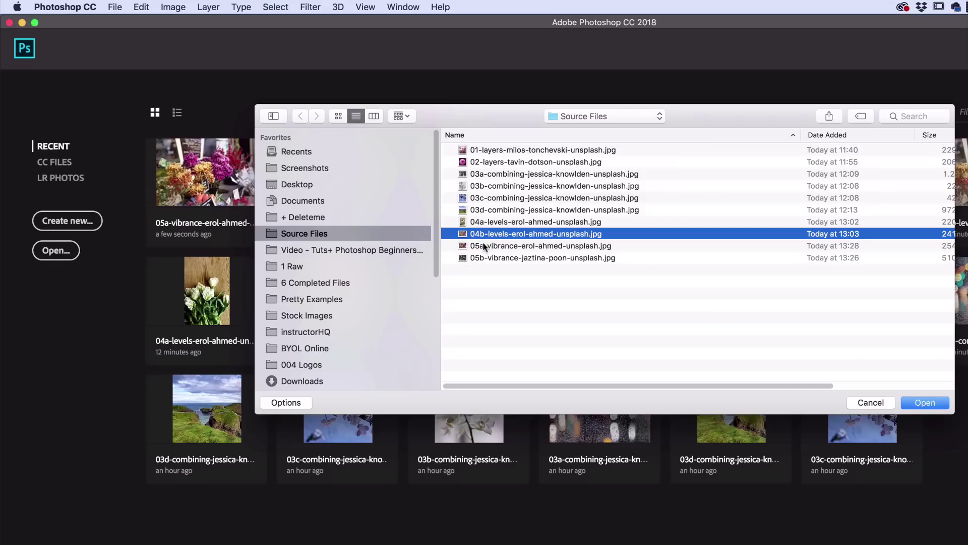
pyautogui.click(470, 249)
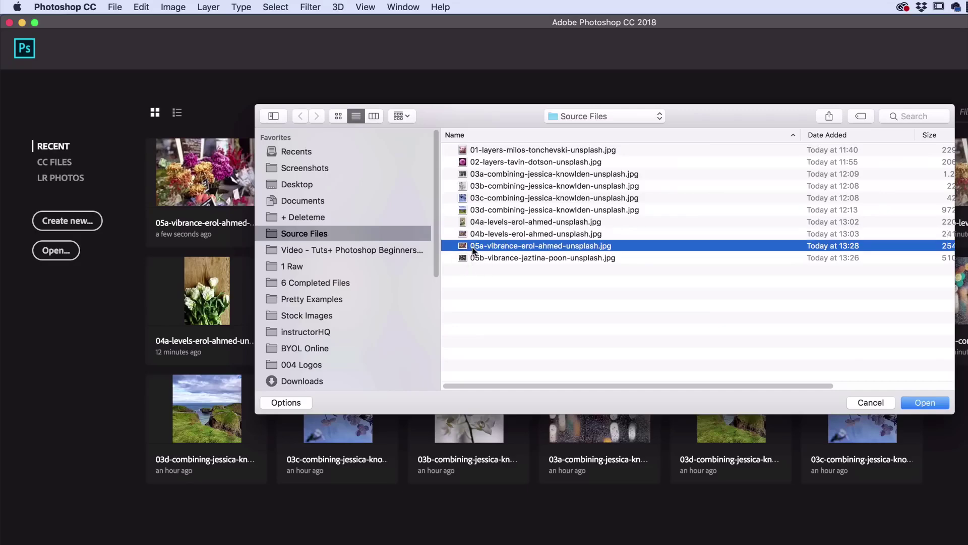
pyautogui.click(931, 403)
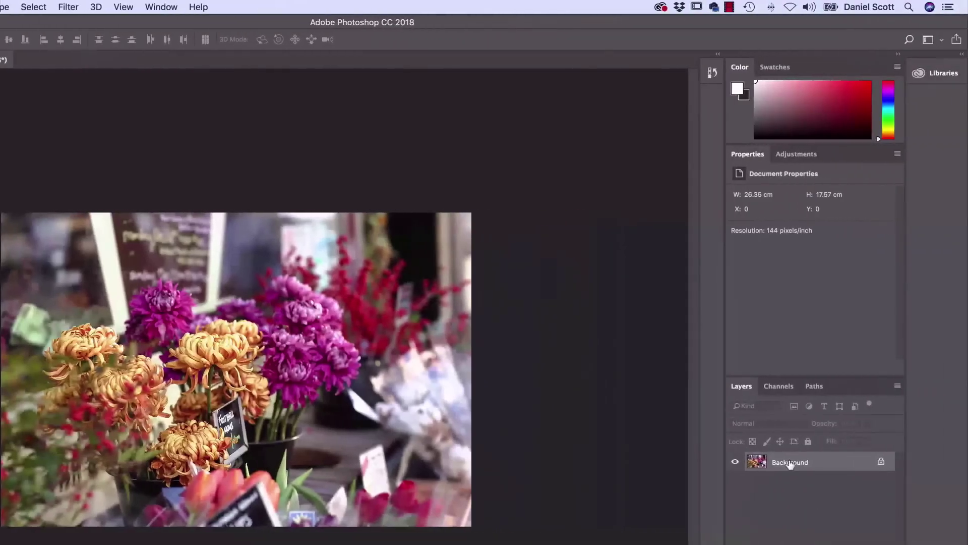
# Add a Vibrance adjustment layer to the flower stall photo and raise its Vibrance to +43.
pyautogui.click(783, 154)
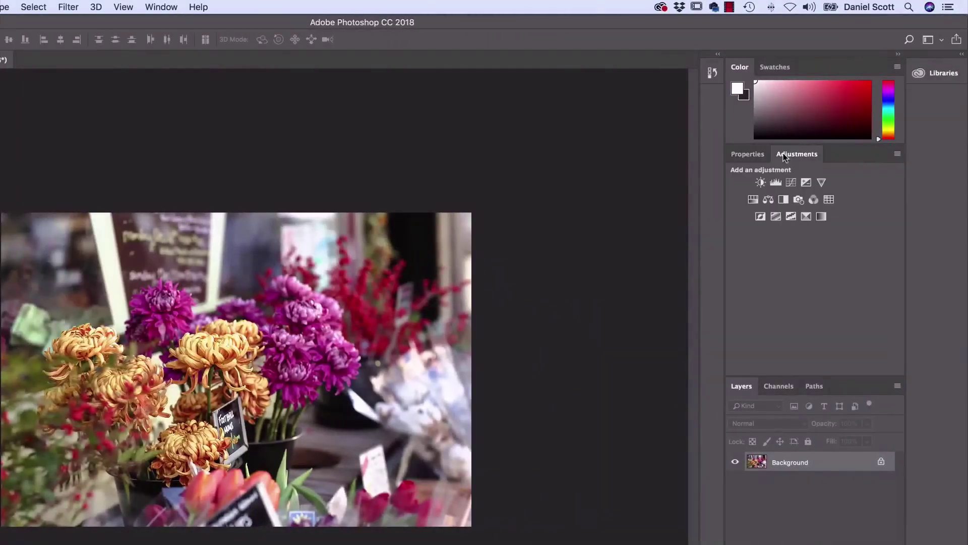
pyautogui.click(822, 183)
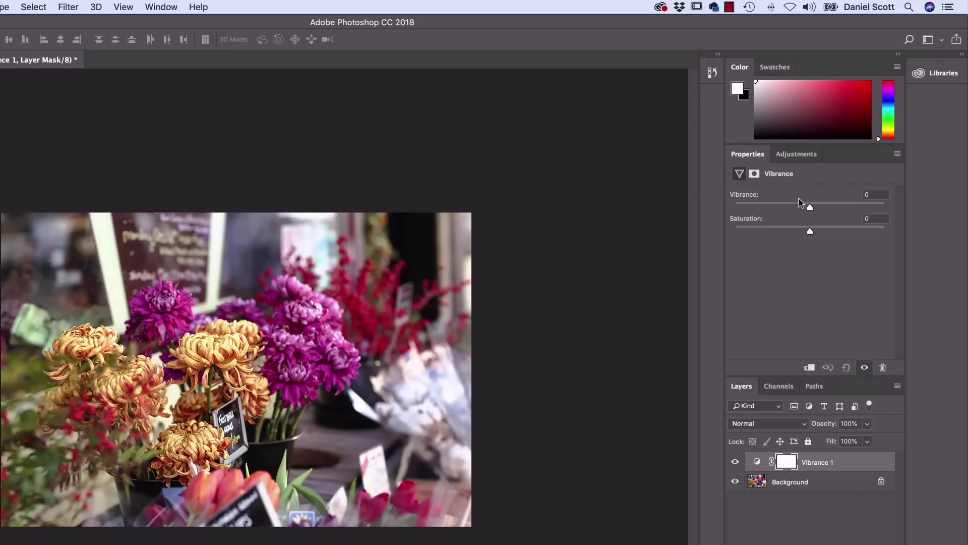
pyautogui.moveTo(810, 206)
pyautogui.mouseDown()
pyautogui.moveTo(854, 208)
pyautogui.moveTo(808, 207)
pyautogui.mouseUp()
pyautogui.moveTo(810, 208); pyautogui.dragTo(842, 206)
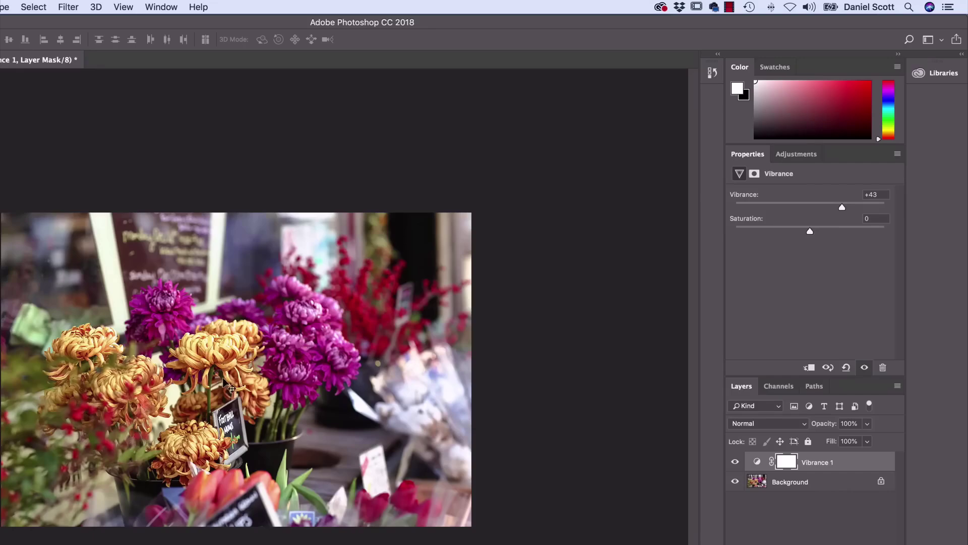
# Try Vibrance at +58 and Saturation at +53 separately to compare their effects, returning each value close to zero.
pyautogui.click(810, 208)
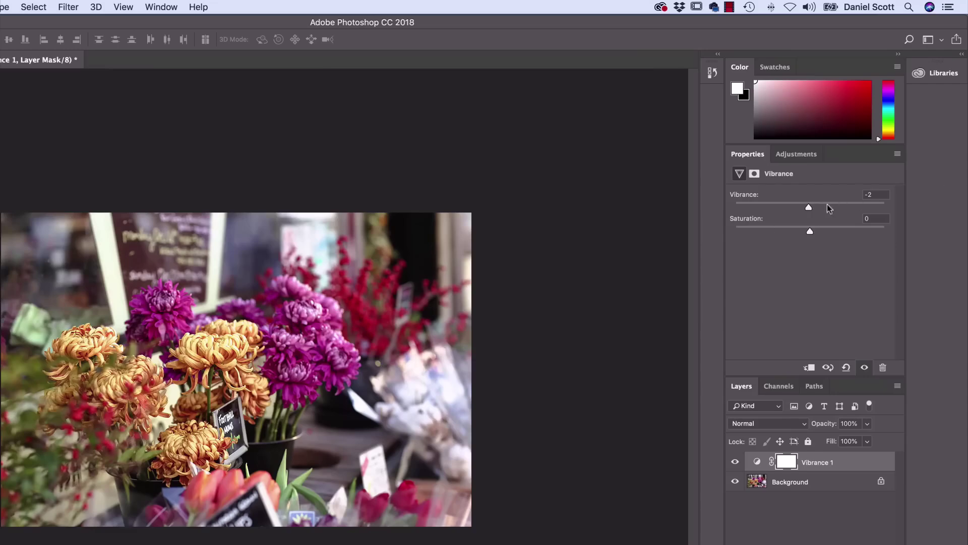
pyautogui.moveTo(809, 207); pyautogui.dragTo(853, 207)
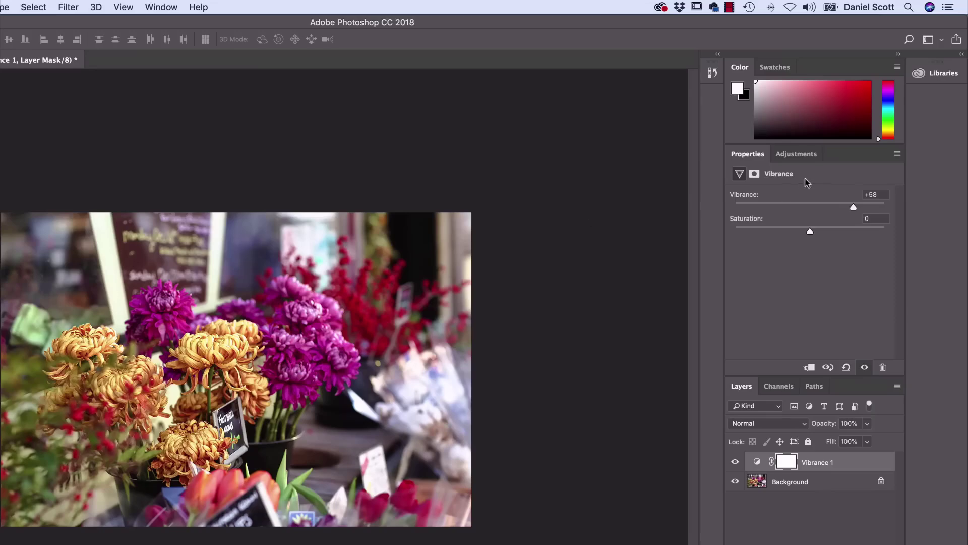
pyautogui.click(807, 207)
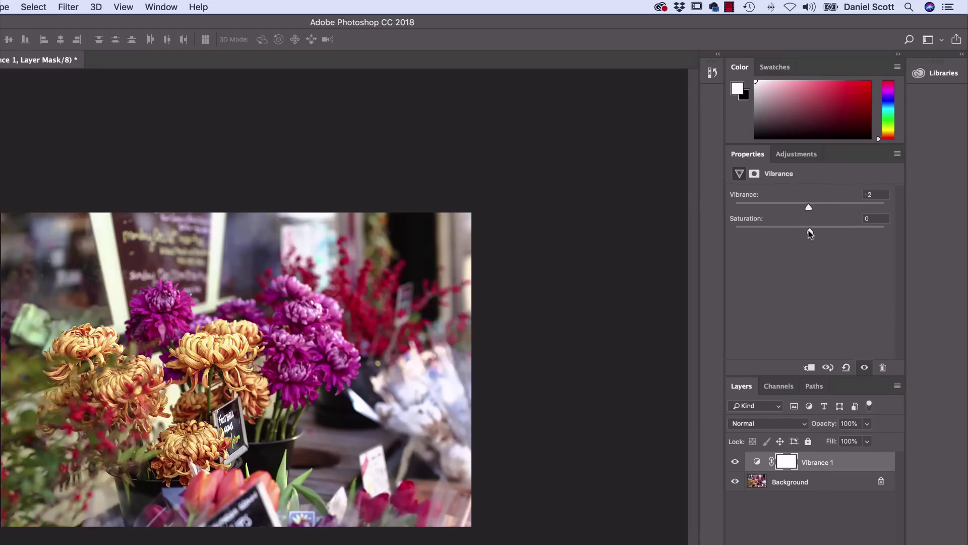
pyautogui.moveTo(810, 232); pyautogui.dragTo(850, 232)
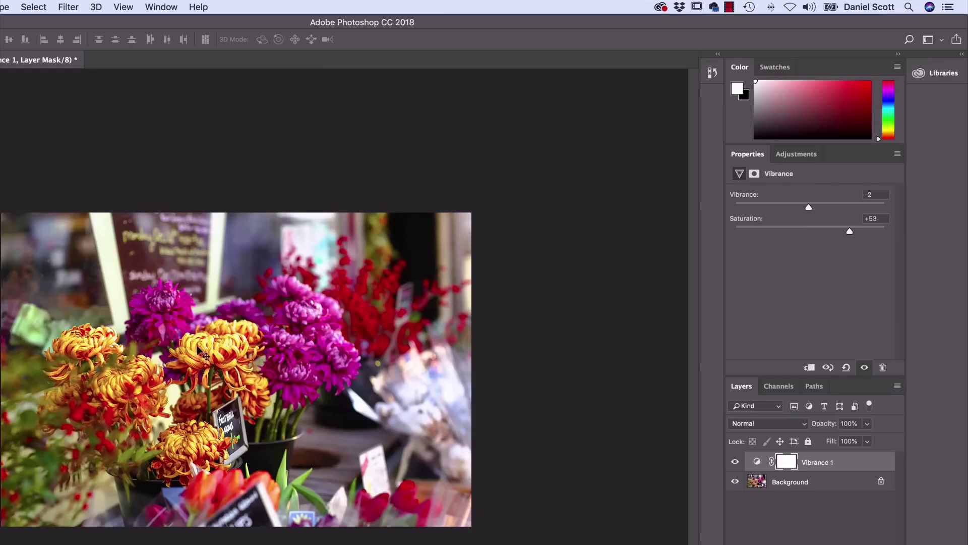
pyautogui.click(811, 227)
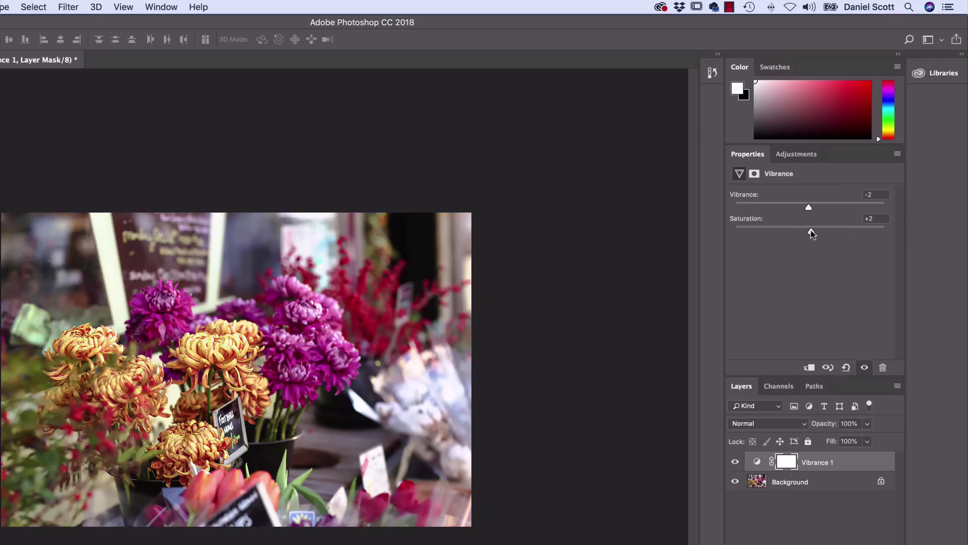
# Set Vibrance to +40 and Saturation to +1 on the flower stall photo, testing the maximum Vibrance of +100 along the way.
pyautogui.moveTo(811, 233); pyautogui.dragTo(834, 208)
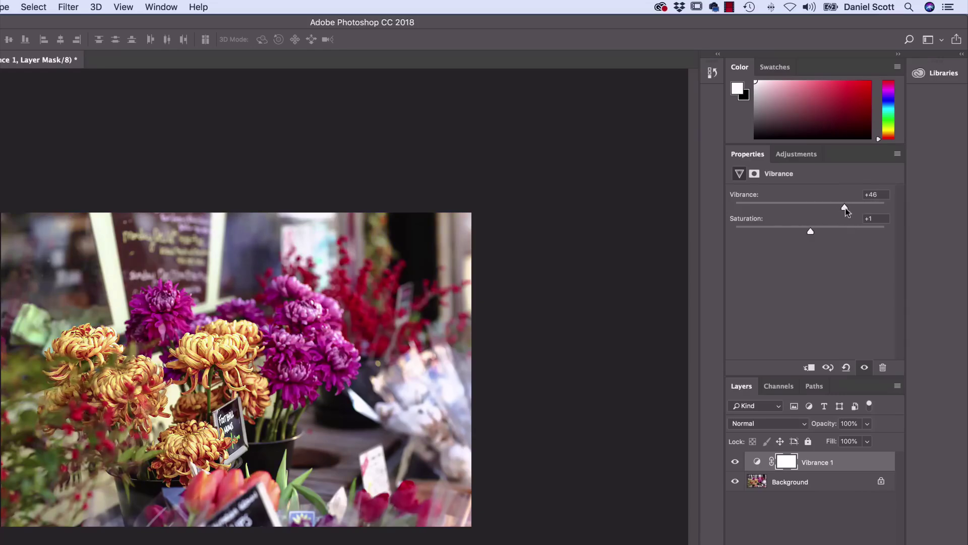
pyautogui.moveTo(846, 208); pyautogui.dragTo(937, 210)
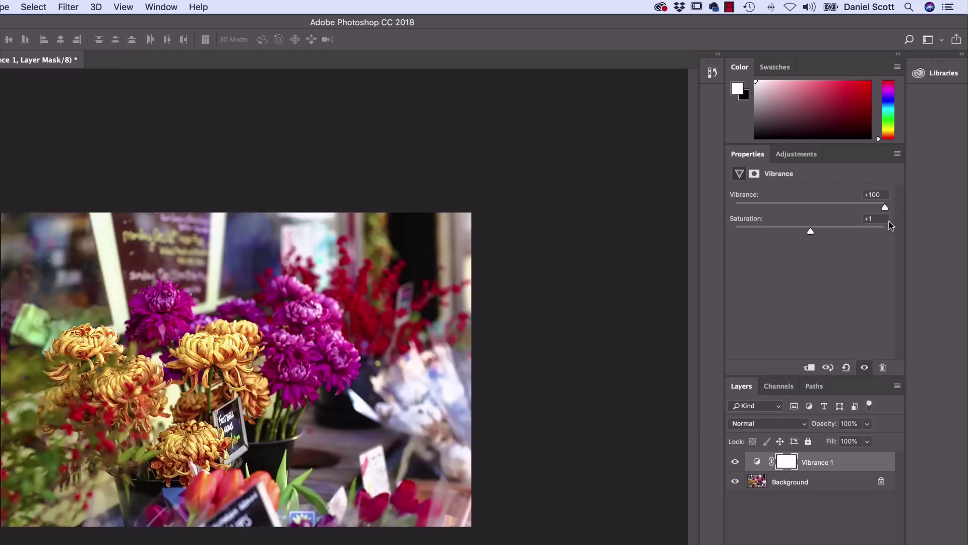
pyautogui.click(826, 204)
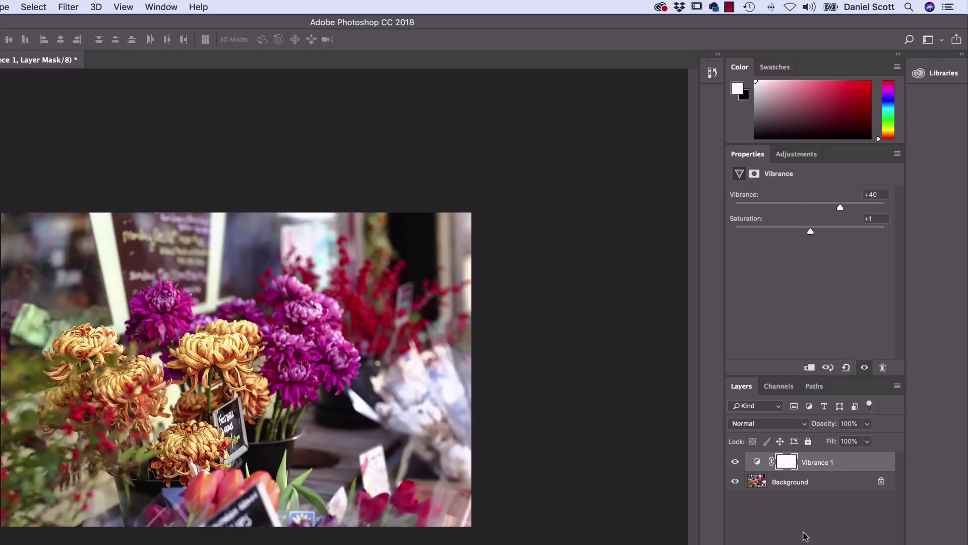
# Compare the flower stall photo before and after by repeatedly hiding and showing the Vibrance 1 layer, leaving it visible.
pyautogui.click(736, 462)
pyautogui.click(736, 462)
pyautogui.click(734, 463)
pyautogui.click(733, 464)
pyautogui.click(734, 463)
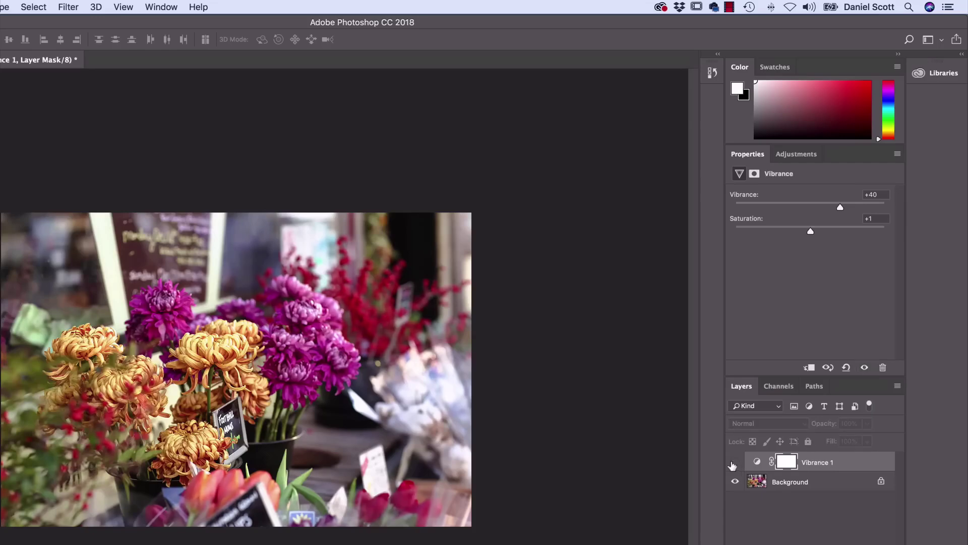
pyautogui.click(734, 463)
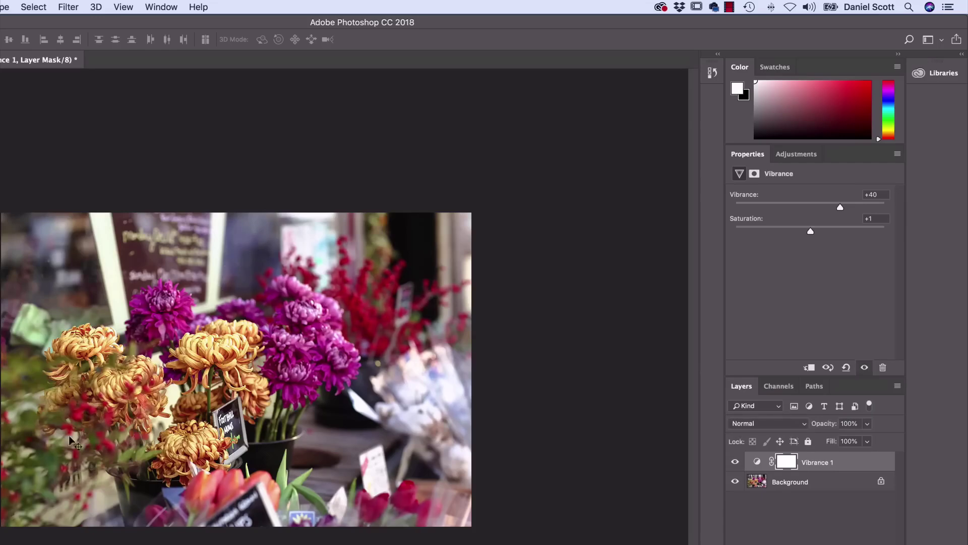
pyautogui.click(735, 462)
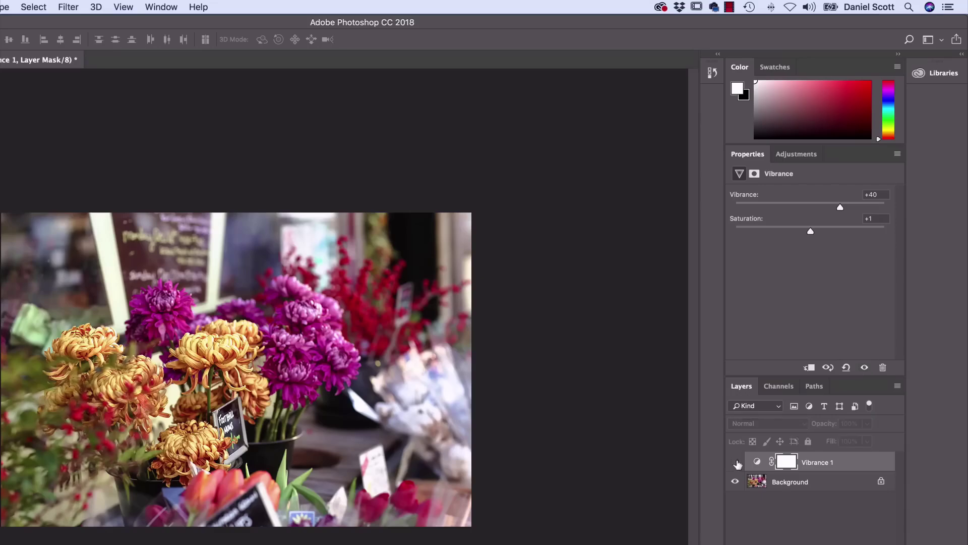
pyautogui.click(735, 463)
pyautogui.click(735, 463)
pyautogui.click(735, 463)
pyautogui.moveTo(842, 210); pyautogui.dragTo(810, 231)
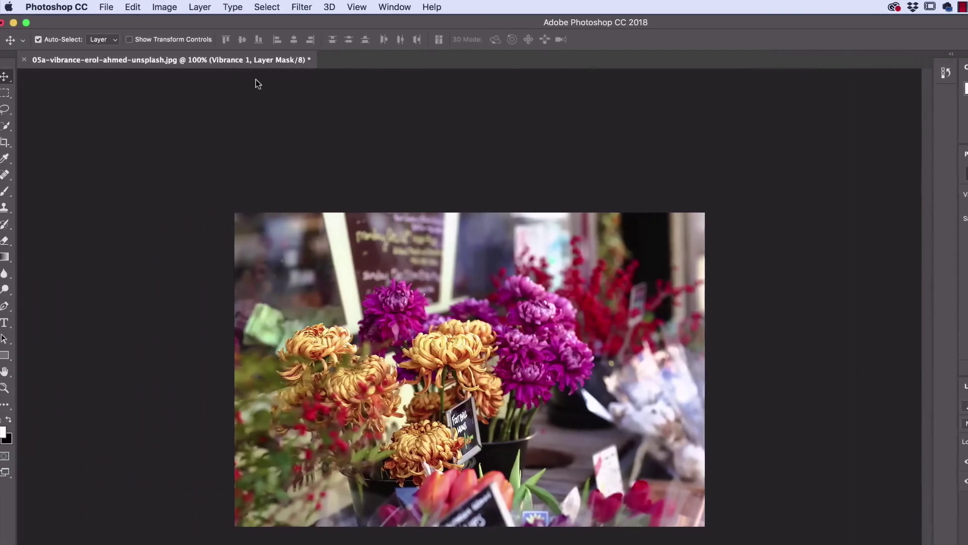
# Open the image 05b-vibrance-jaztina-poon-unsplash.jpg from the Source Files folder.
pyautogui.click(115, 7)
pyautogui.click(131, 33)
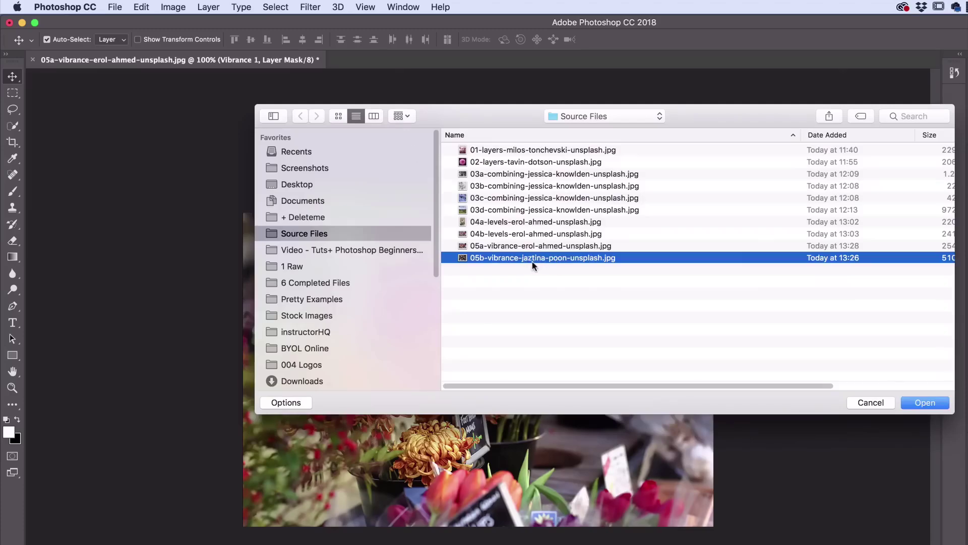
pyautogui.click(923, 402)
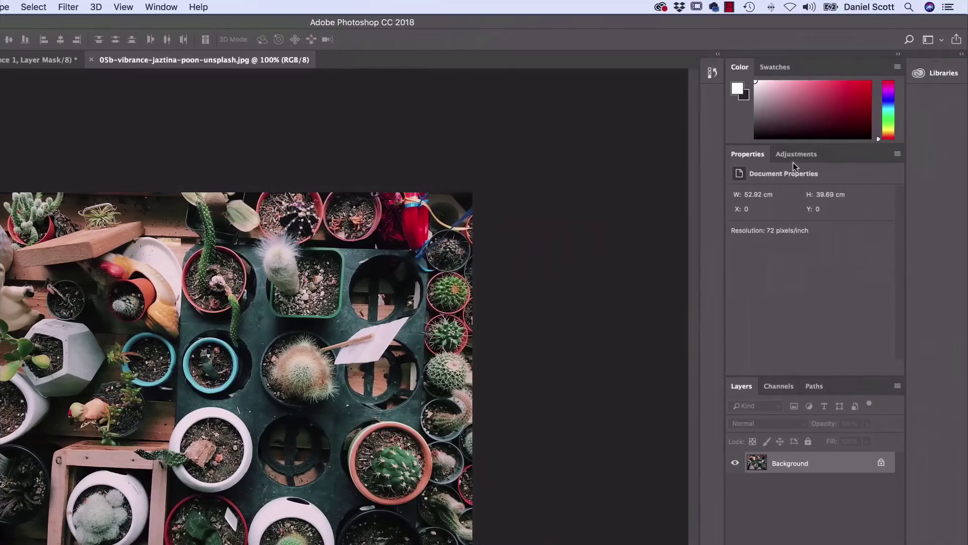
# Add a Vibrance adjustment layer to the potted cactus photo and vary its Vibrance up and back down.
pyautogui.click(802, 155)
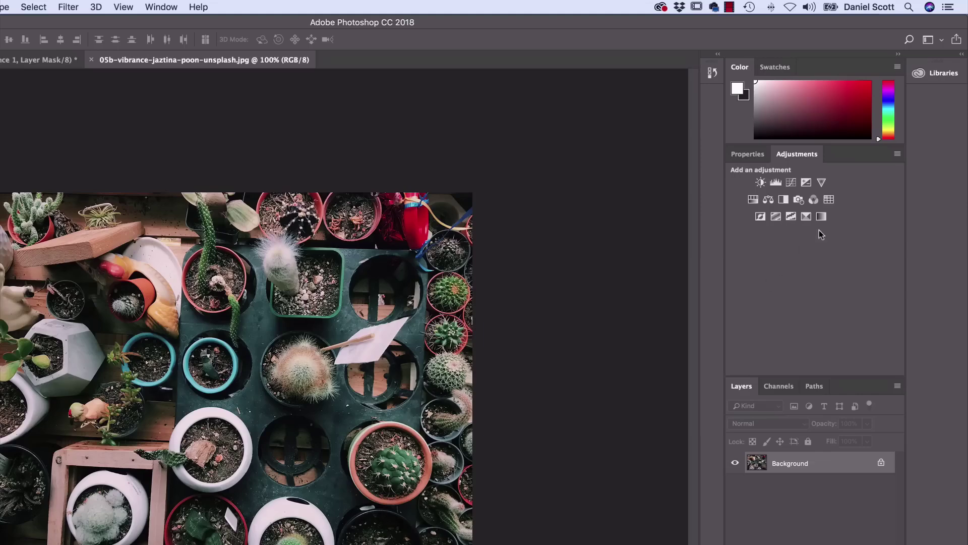
pyautogui.click(822, 185)
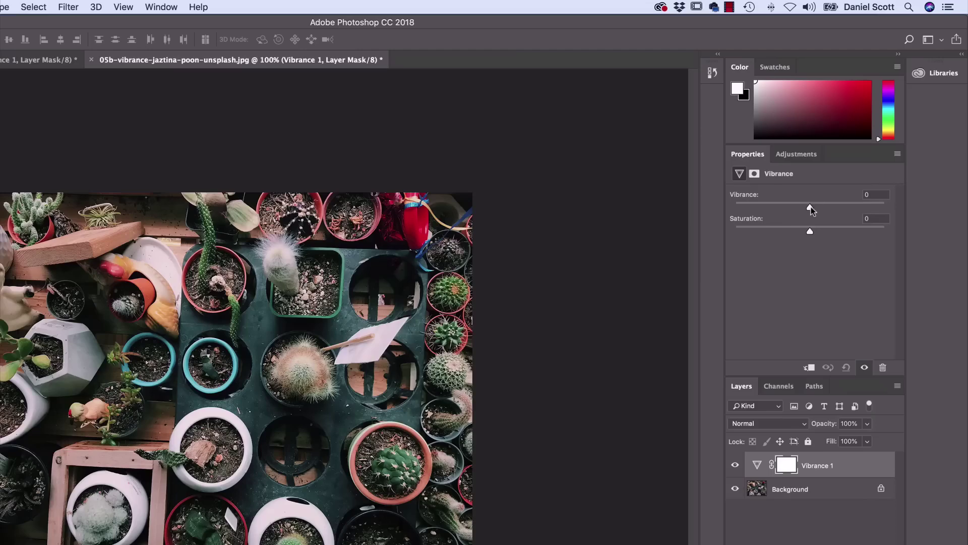
pyautogui.moveTo(811, 208); pyautogui.dragTo(846, 207)
pyautogui.moveTo(844, 210); pyautogui.dragTo(804, 211)
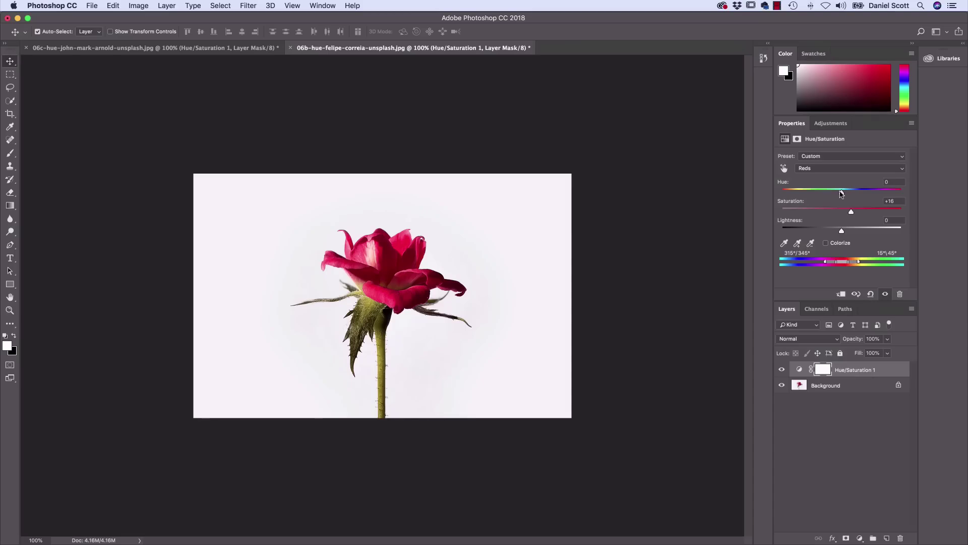
# Shift the Reds hue to +54 in the Hue/Saturation 1 layer of the rose photo 06b to turn the petals yellow.
pyautogui.moveTo(842, 195); pyautogui.dragTo(871, 205)
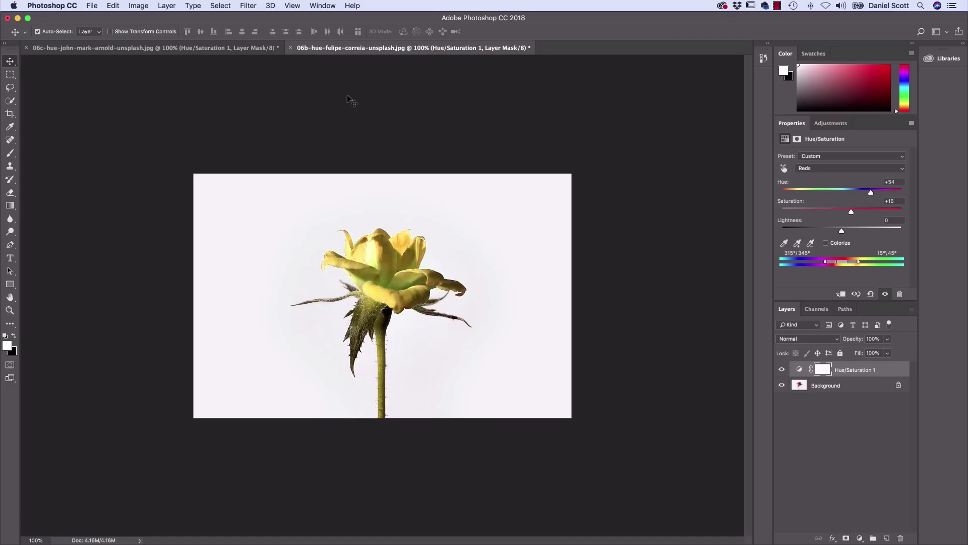
# Switch to the 06c field photo and compare it before and after by repeatedly hiding and showing the Hue/Saturation 1 layer.
pyautogui.click(150, 49)
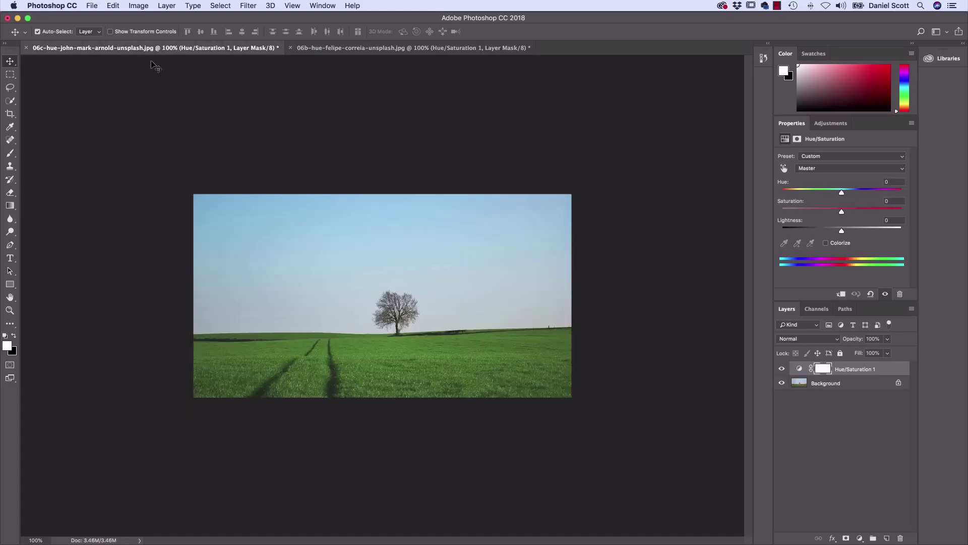
pyautogui.click(782, 371)
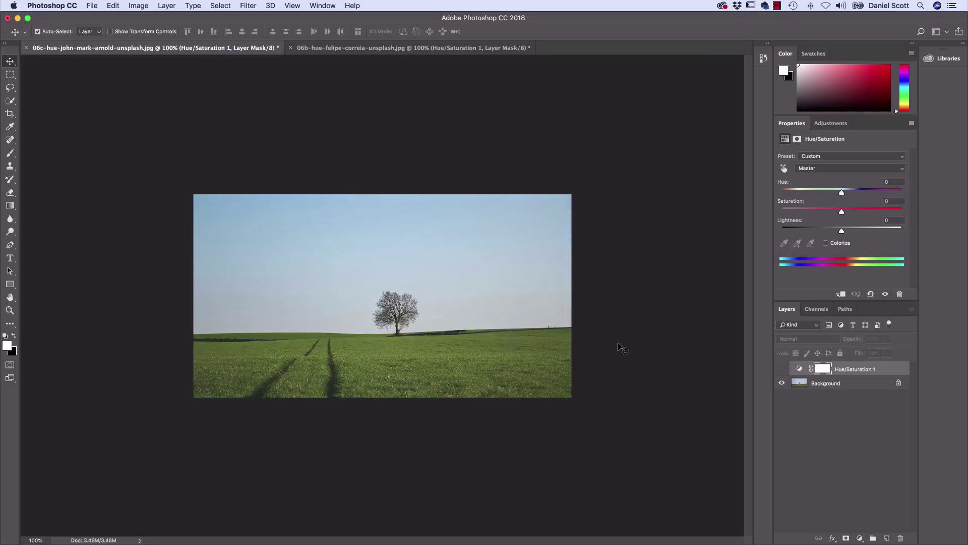
pyautogui.click(782, 371)
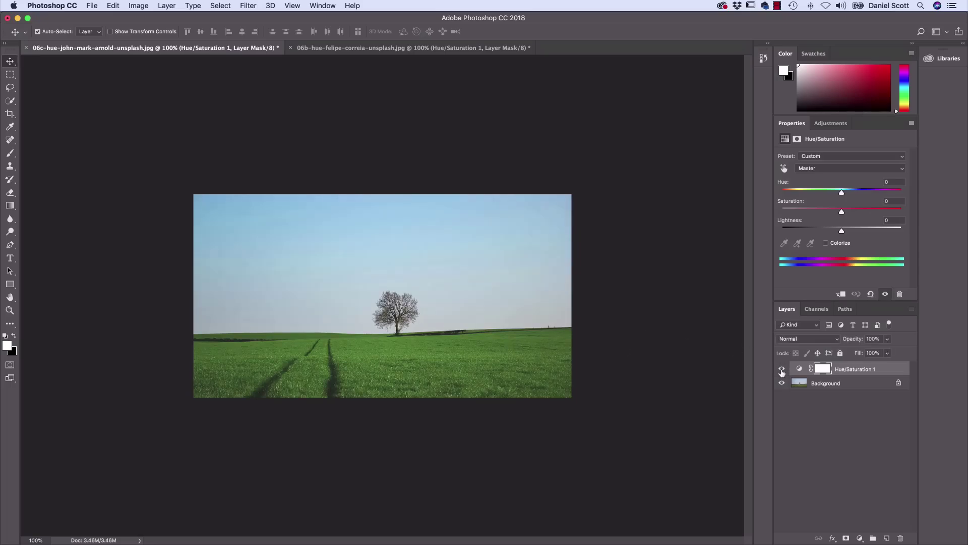
pyautogui.click(782, 371)
pyautogui.click(782, 371)
pyautogui.click(782, 371)
pyautogui.click(782, 371)
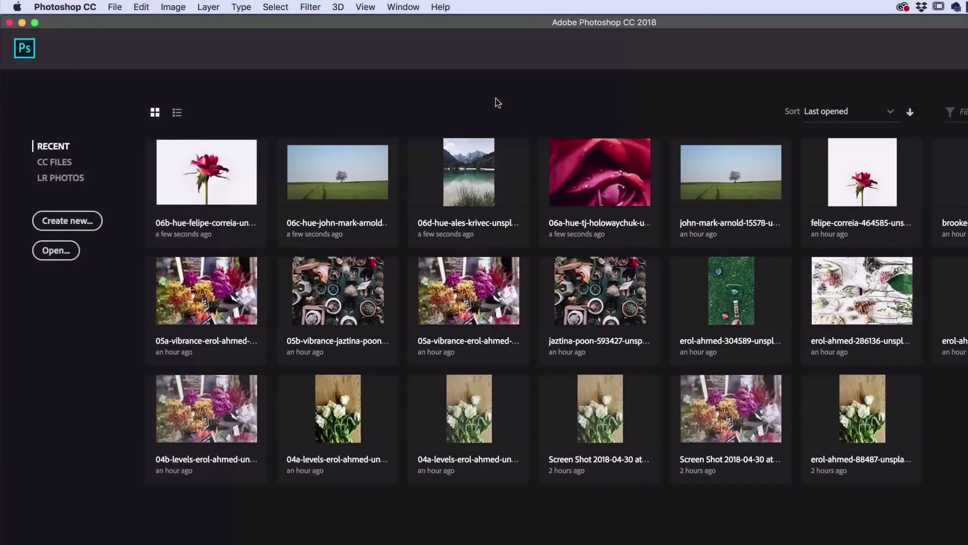
# Open the image 06a-hue-tj-holowaychuk-unsplash.jpg from the Source Files folder.
pyautogui.click(113, 7)
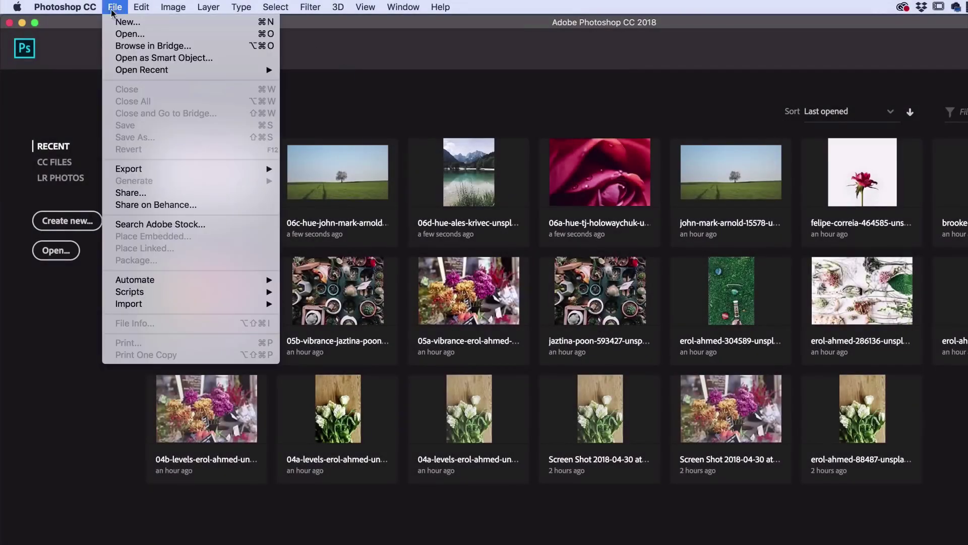
pyautogui.click(128, 34)
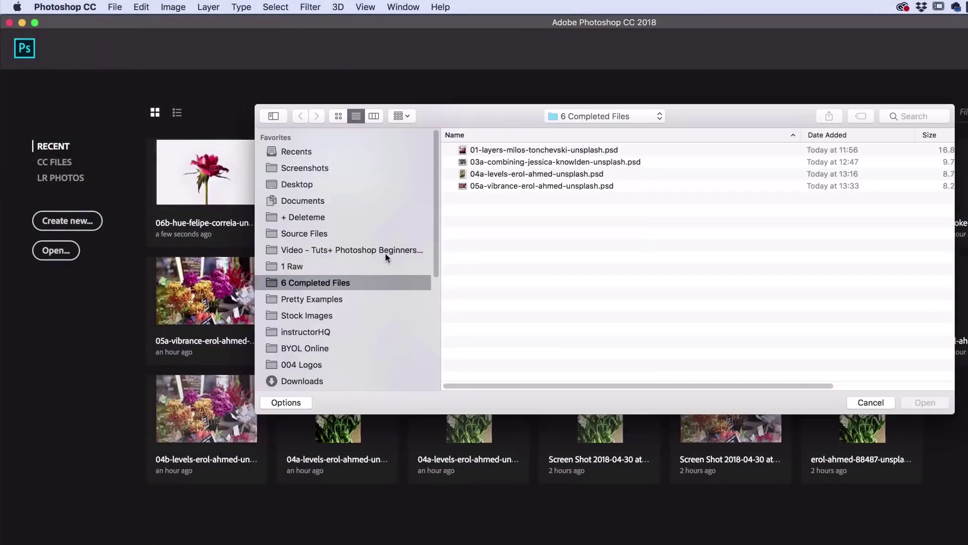
pyautogui.click(306, 233)
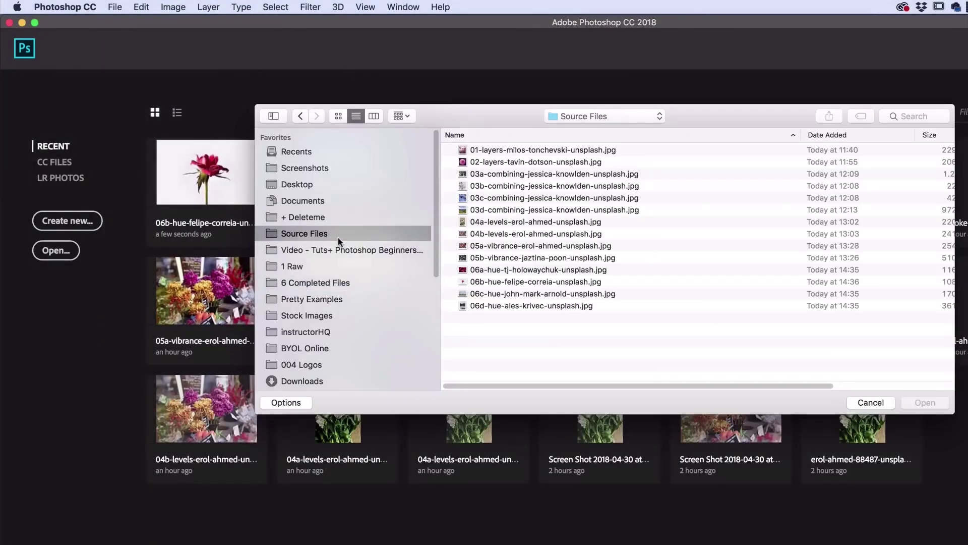
pyautogui.click(483, 271)
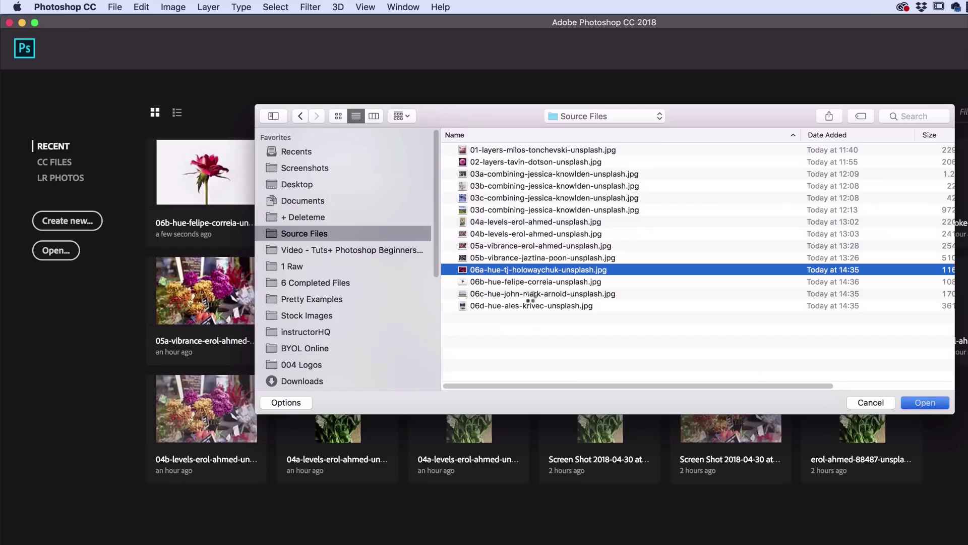
pyautogui.click(923, 403)
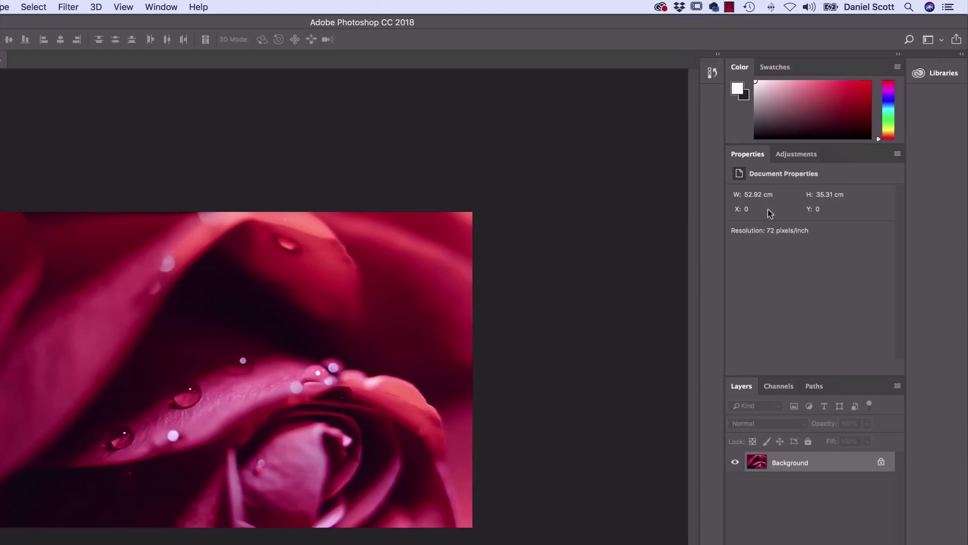
# Add a Hue/Saturation adjustment layer to the red rose close-up and shift the Master hue until the petals are purple.
pyautogui.click(807, 156)
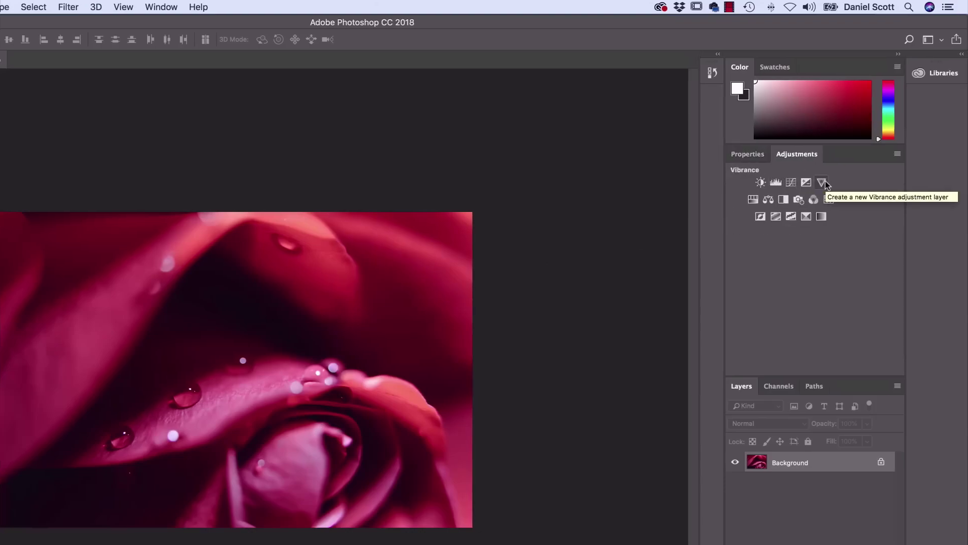
pyautogui.click(753, 200)
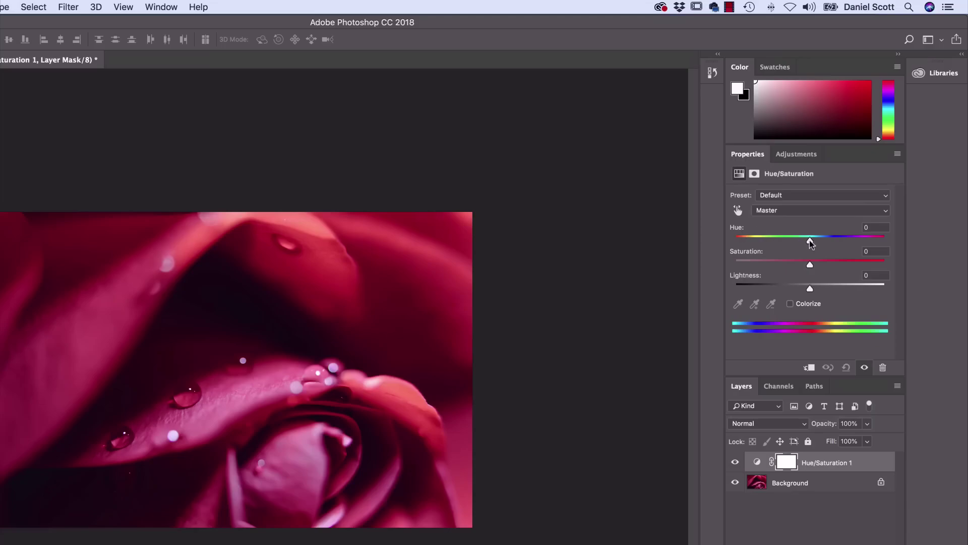
pyautogui.moveTo(809, 240); pyautogui.dragTo(767, 249)
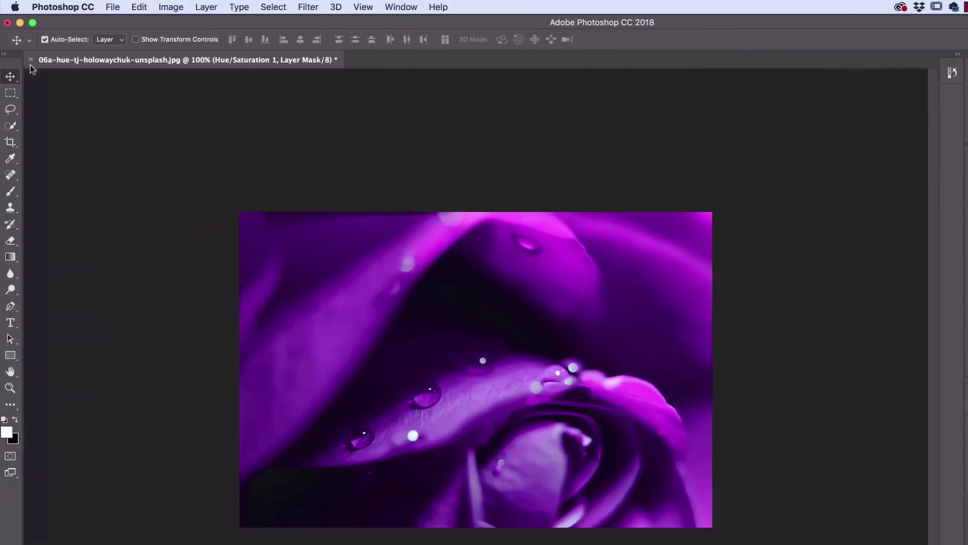
# Close the 06a-hue-tj-holowaychuk-unsplash.jpg document without saving the changes.
pyautogui.click(33, 61)
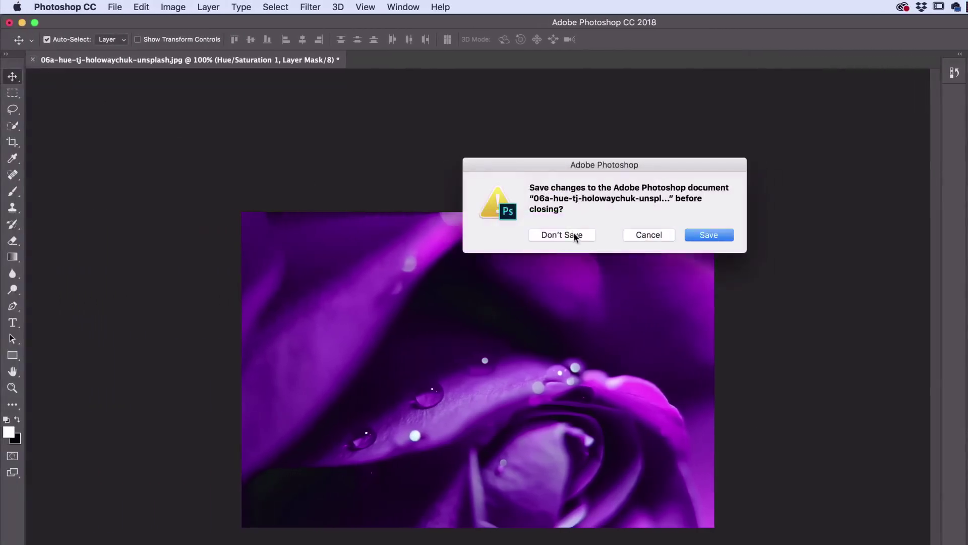
pyautogui.click(575, 235)
# Open the image 06b-hue-felipe-correia-unsplash.jpg from the Source Files folder.
pyautogui.click(118, 6)
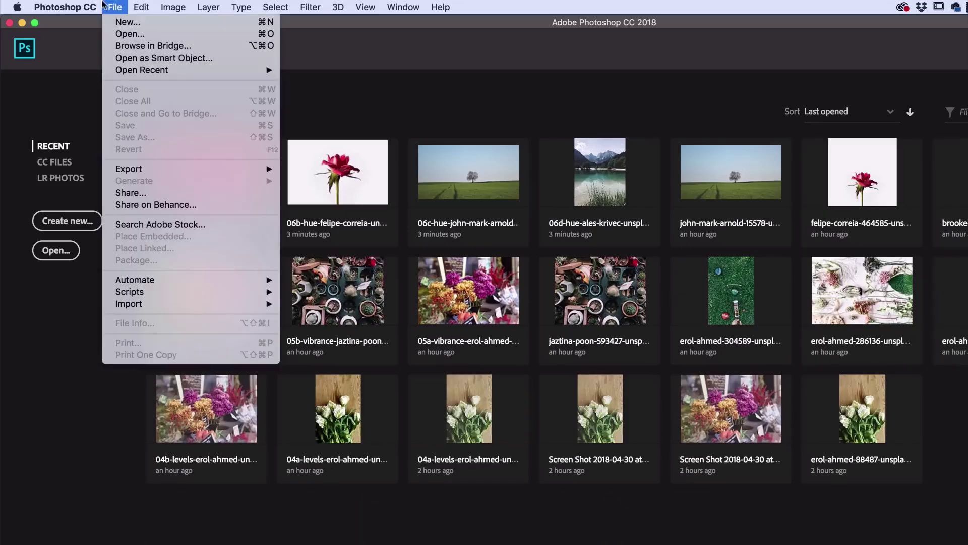
pyautogui.click(127, 35)
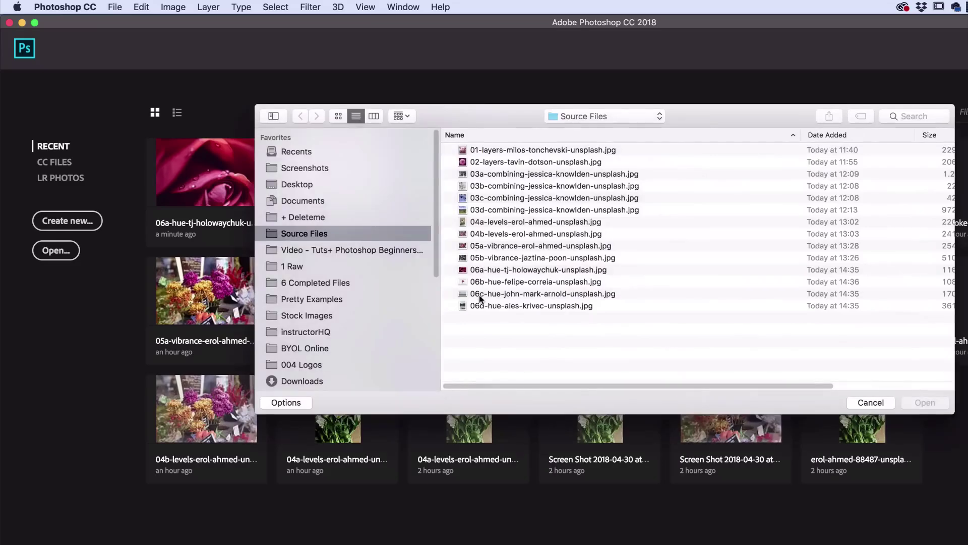
pyautogui.click(483, 283)
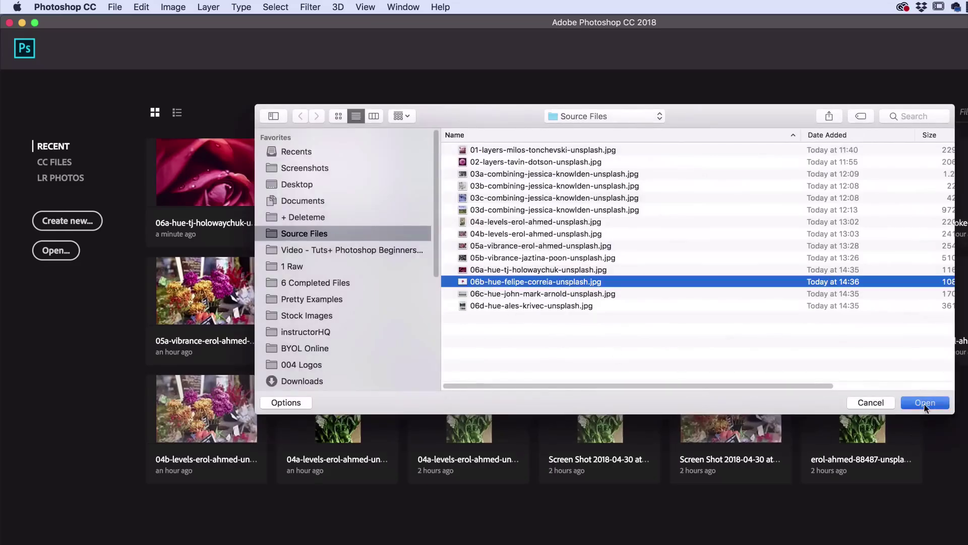
pyautogui.press('Return')
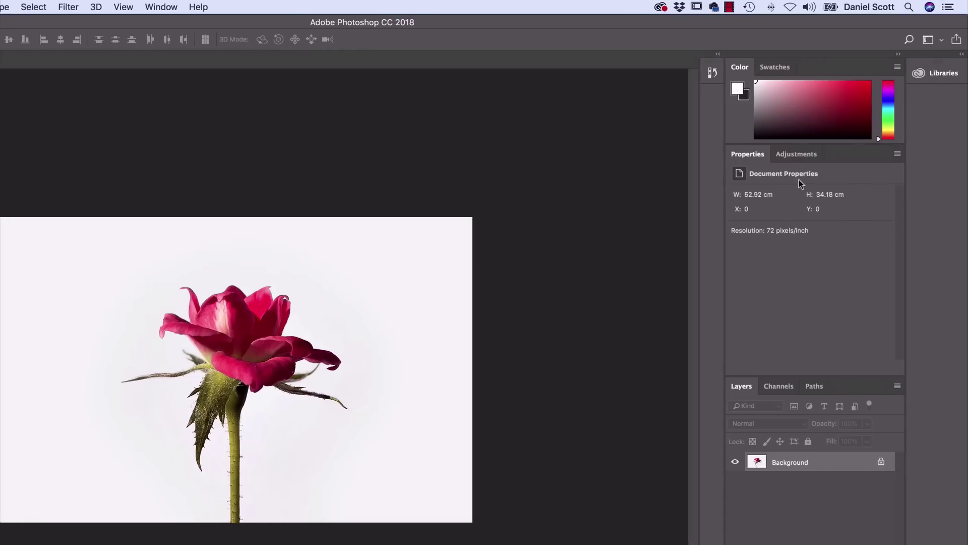
# Add a Hue/Saturation adjustment layer to the rose photo, try a Master hue of -58 and return it to 0.
pyautogui.click(799, 158)
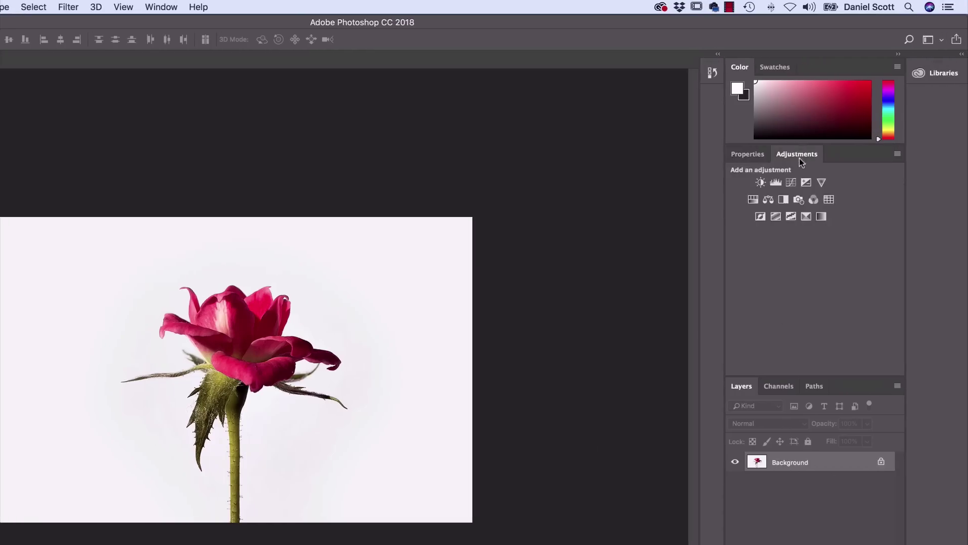
pyautogui.click(752, 199)
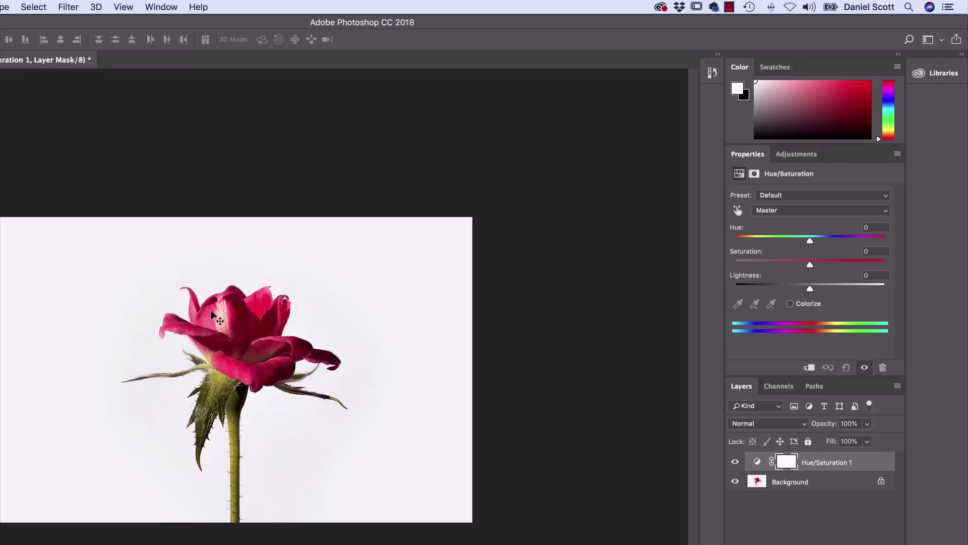
pyautogui.moveTo(810, 240); pyautogui.dragTo(772, 243)
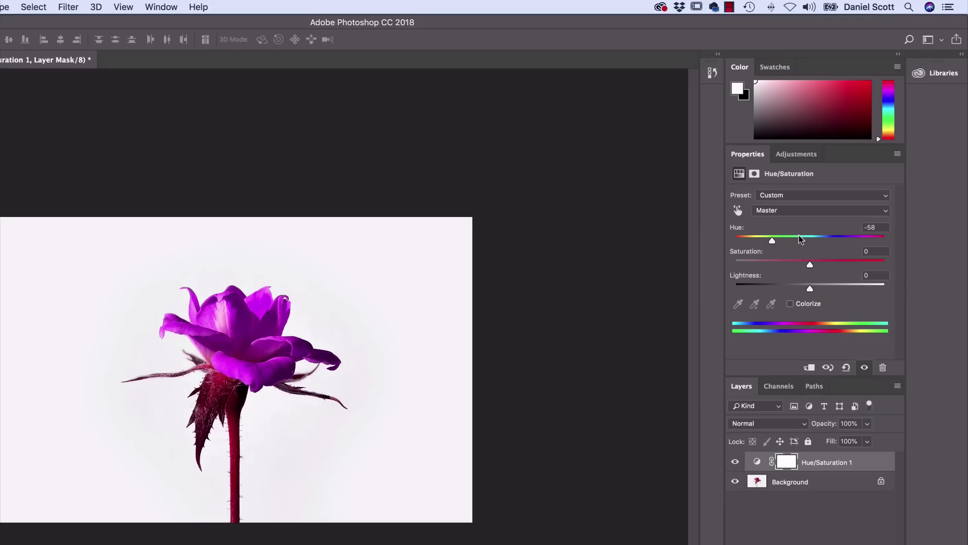
pyautogui.moveTo(804, 243)
pyautogui.mouseDown()
pyautogui.moveTo(837, 241)
pyautogui.moveTo(749, 243)
pyautogui.moveTo(849, 244)
pyautogui.moveTo(809, 245)
pyautogui.mouseUp()
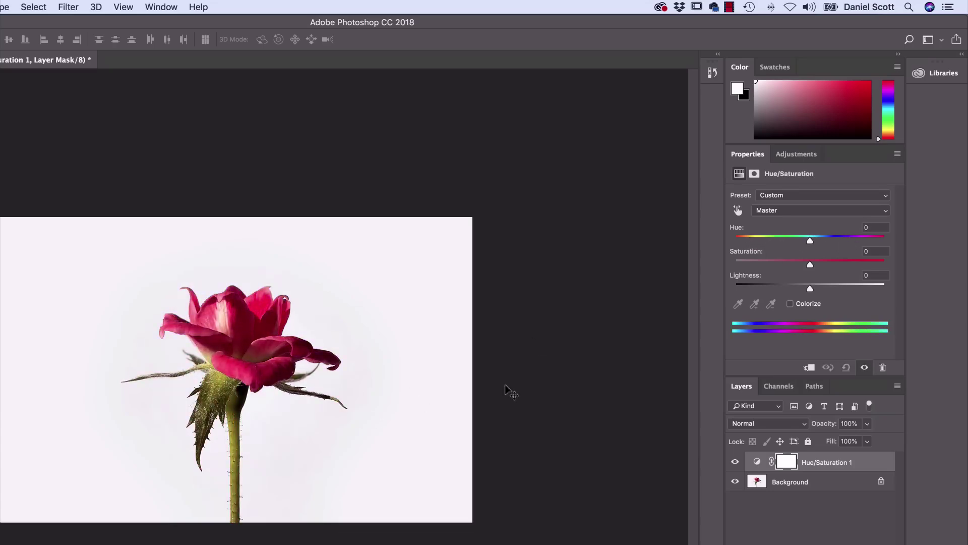
# Restrict the Hue/Saturation adjustment to Reds and set the hue to -24 and the saturation to +23.
pyautogui.click(785, 212)
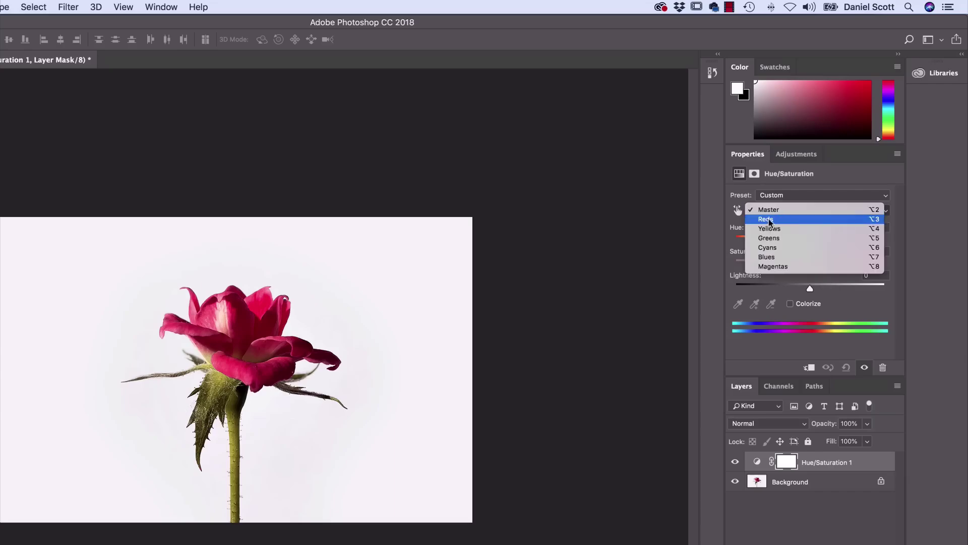
pyautogui.click(767, 219)
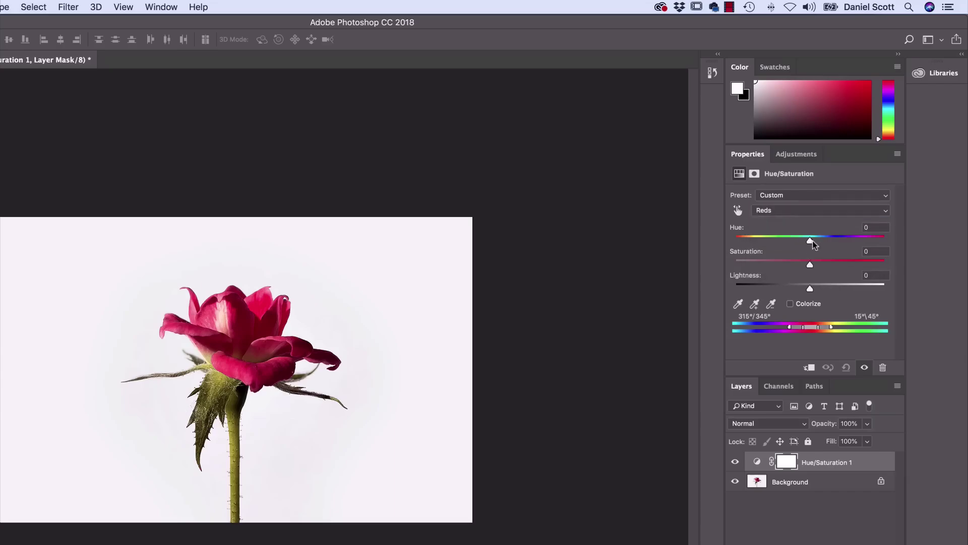
pyautogui.moveTo(813, 240); pyautogui.dragTo(842, 245)
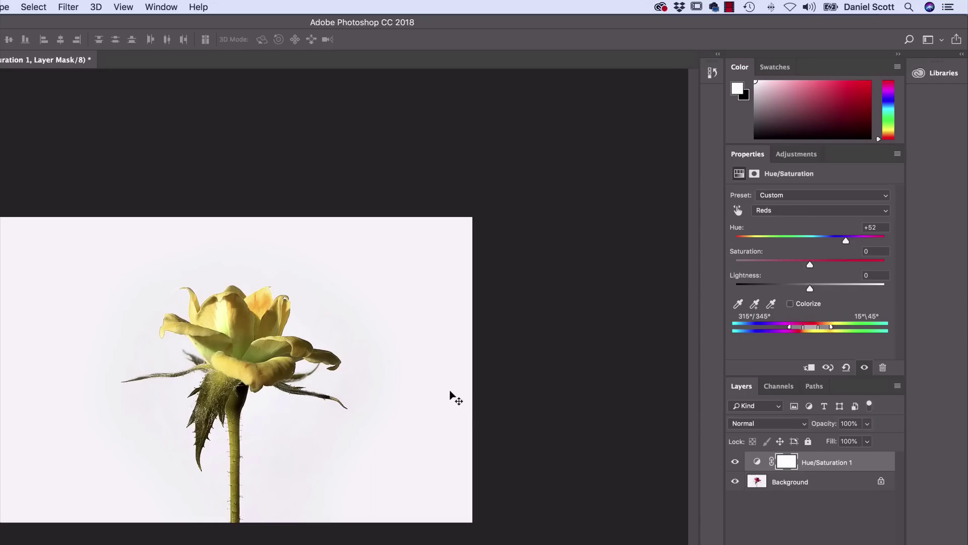
pyautogui.moveTo(840, 238); pyautogui.dragTo(818, 270)
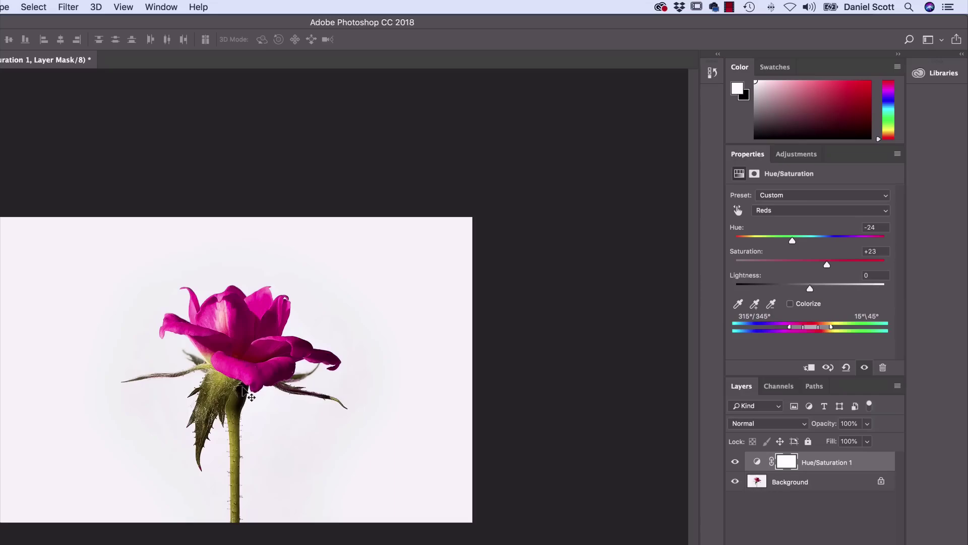
# Examine the recoloured petals, the leaves and the stem of the rose up close.
pyautogui.press('super+plus')
pyautogui.press('super+plus')
pyautogui.press('super+plus')
pyautogui.press('super+plus')
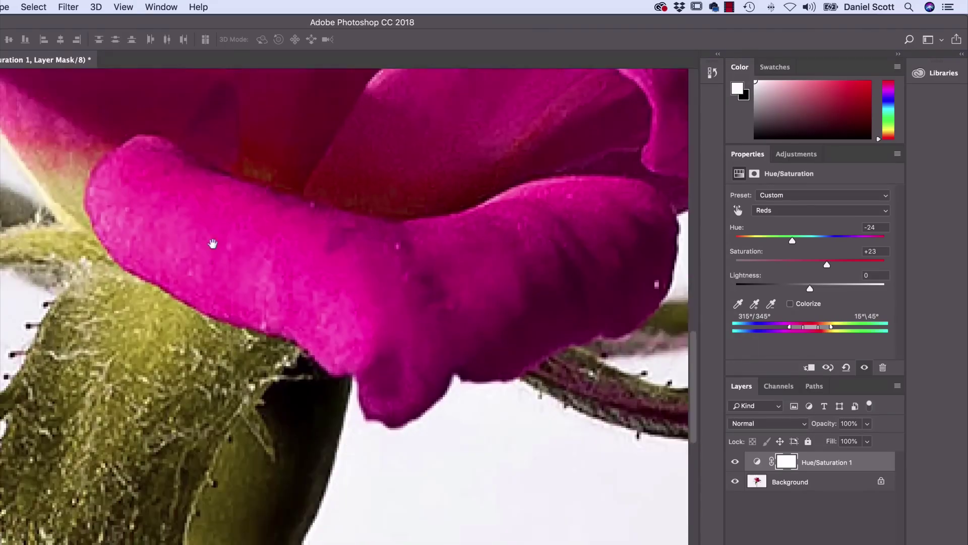
pyautogui.moveTo(212, 244); pyautogui.dragTo(245, 122)
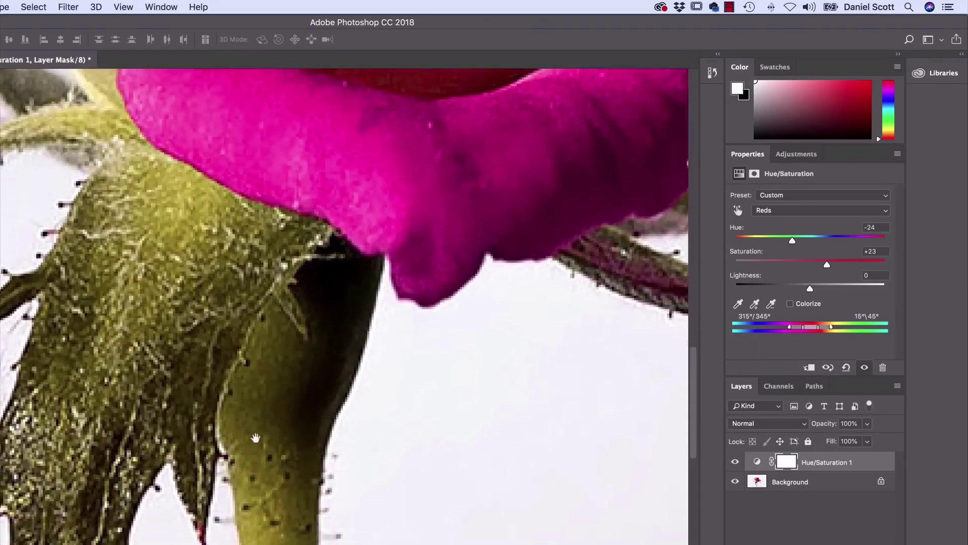
pyautogui.moveTo(254, 439); pyautogui.dragTo(216, 291)
pyautogui.press('super+minus')
pyautogui.press('super+minus')
pyautogui.press('super+minus')
pyautogui.press('super+minus')
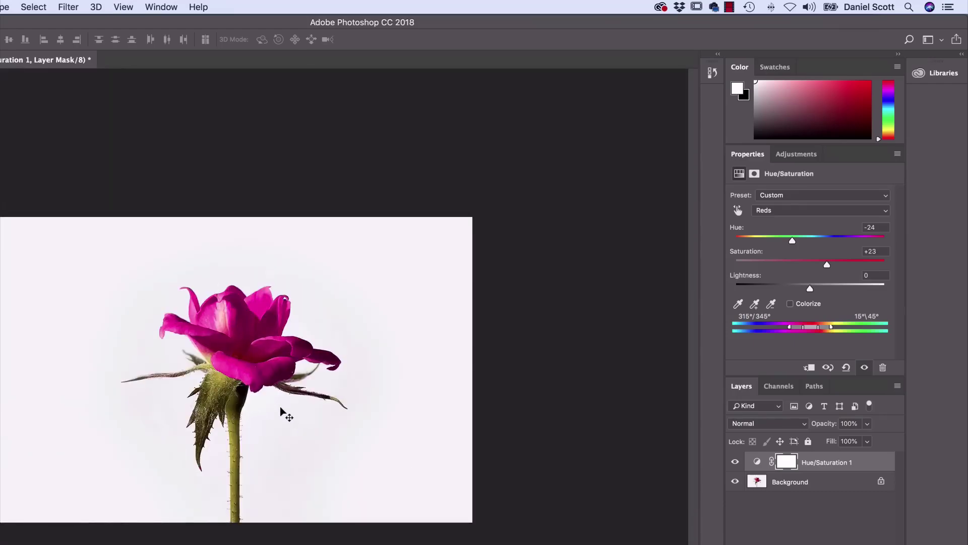
# Try to recolour the rose's stem and leaves by shifting the hue of the Greens range.
pyautogui.click(795, 210)
pyautogui.click(772, 228)
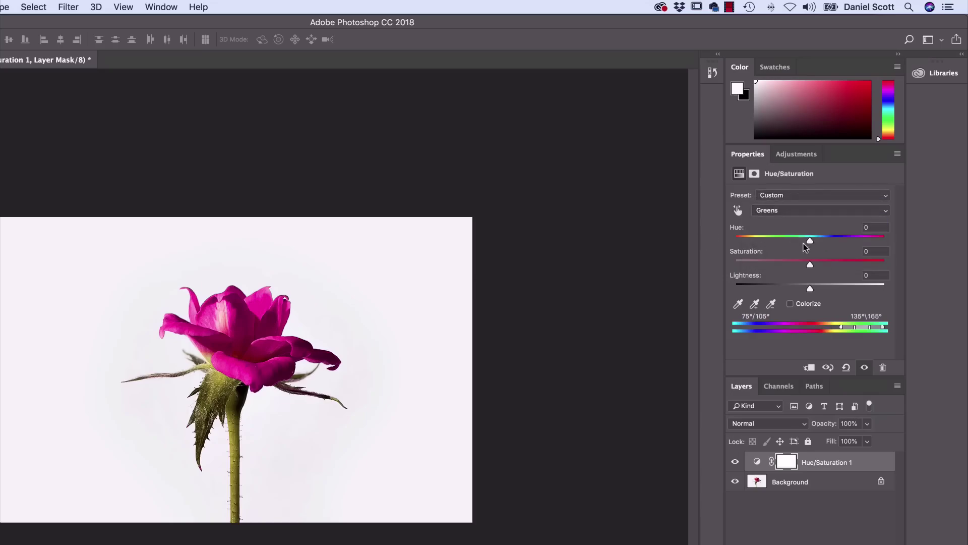
pyautogui.moveTo(809, 241)
pyautogui.mouseDown()
pyautogui.moveTo(879, 238)
pyautogui.moveTo(811, 244)
pyautogui.mouseUp()
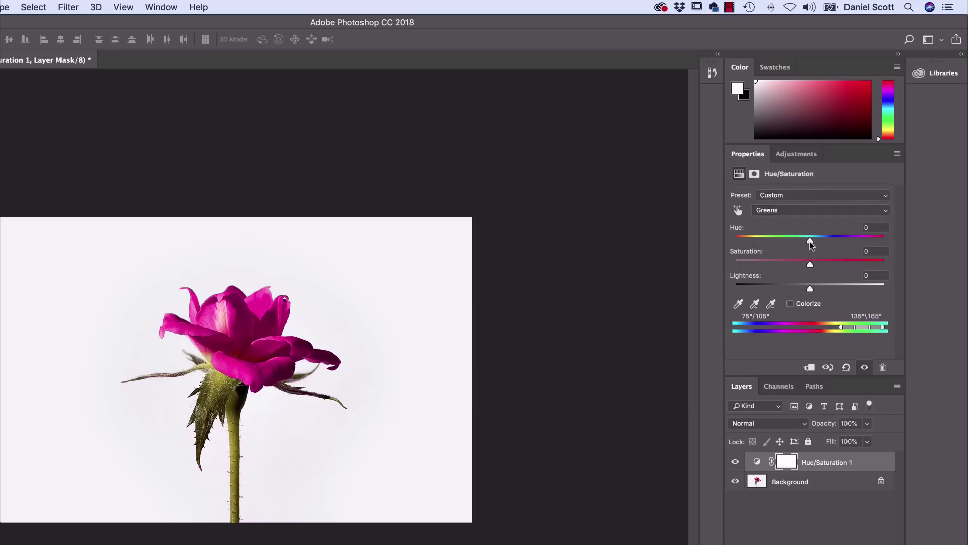
# Adjust the Yellows range of the rose photo to hue +25, saturation +18 and lightness +4.
pyautogui.click(799, 211)
pyautogui.click(769, 199)
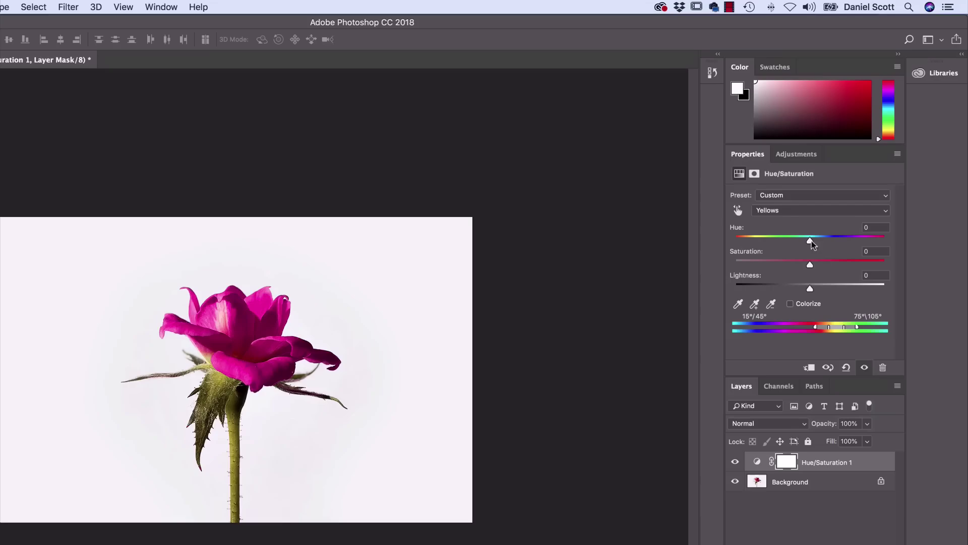
pyautogui.moveTo(810, 243); pyautogui.dragTo(832, 250)
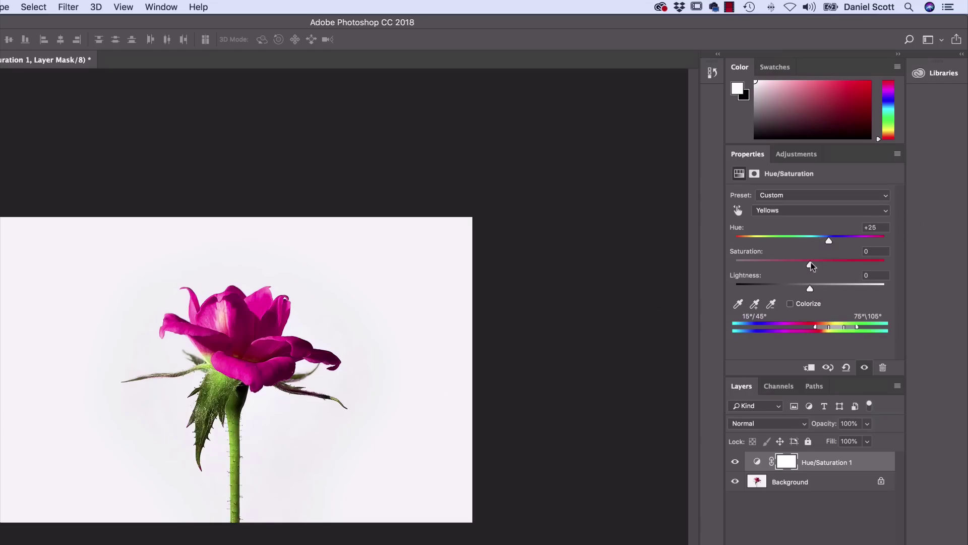
pyautogui.moveTo(811, 265)
pyautogui.mouseDown()
pyautogui.moveTo(957, 267)
pyautogui.moveTo(813, 276)
pyautogui.moveTo(823, 267)
pyautogui.mouseUp()
pyautogui.moveTo(811, 289); pyautogui.dragTo(846, 290)
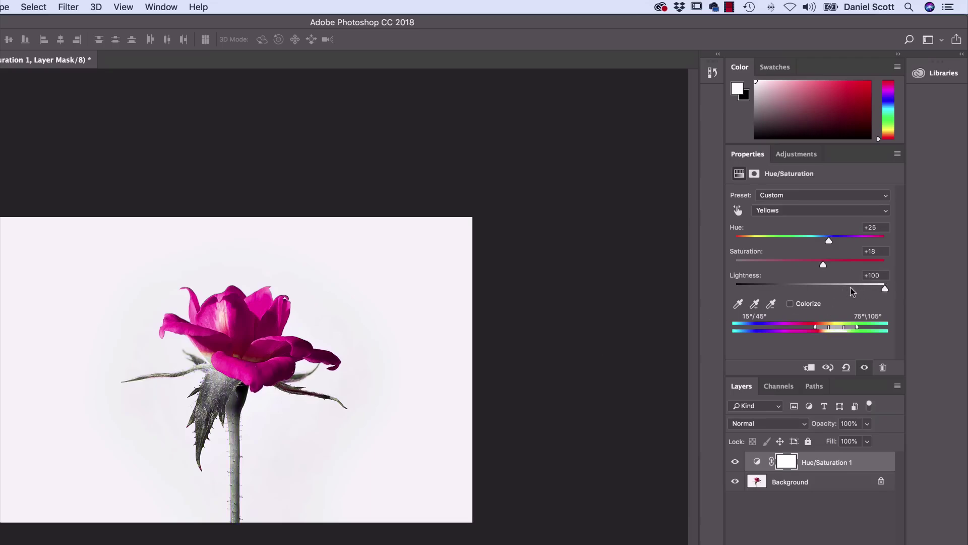
pyautogui.moveTo(852, 286); pyautogui.dragTo(705, 299)
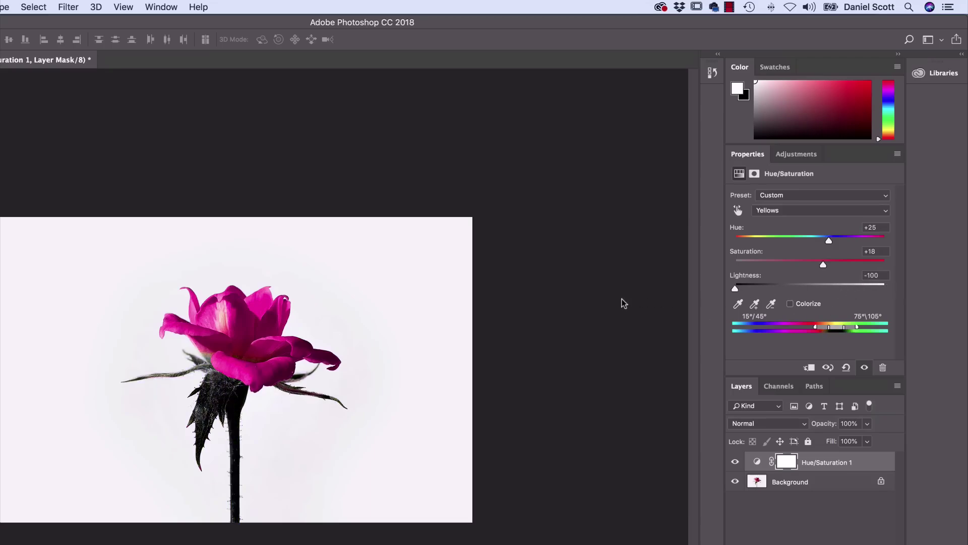
pyautogui.moveTo(622, 298); pyautogui.dragTo(814, 297)
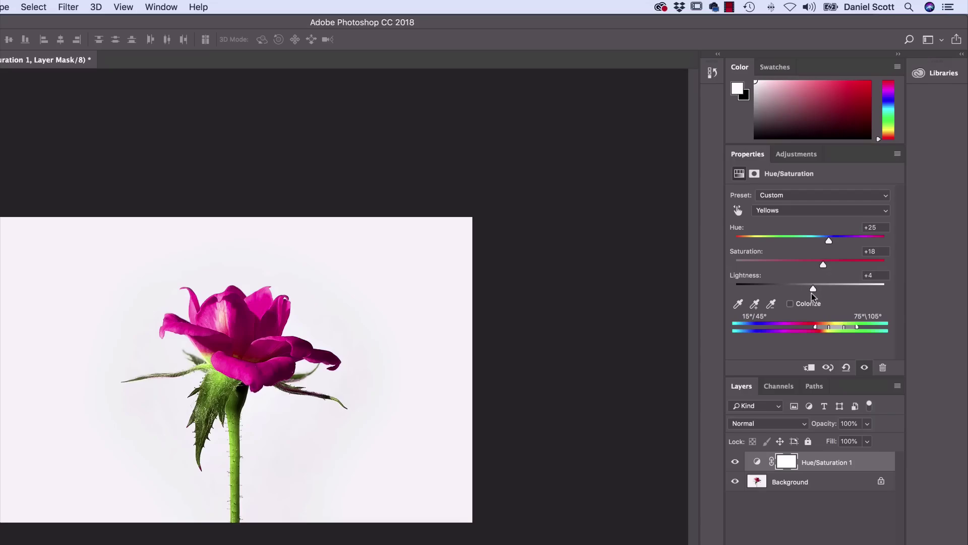
# Close the 06b-hue-felipe-correia-unsplash.jpg document without saving the changes.
pyautogui.click(800, 154)
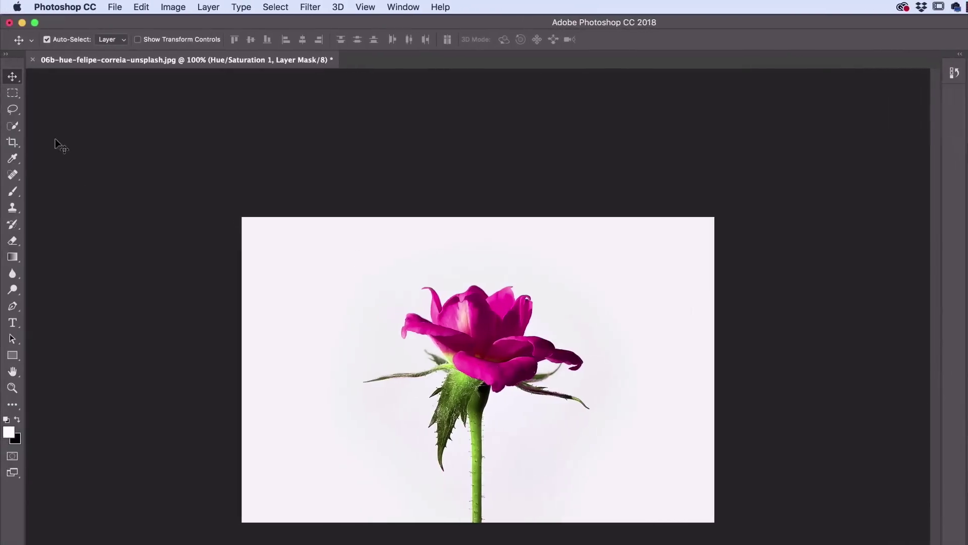
pyautogui.click(34, 60)
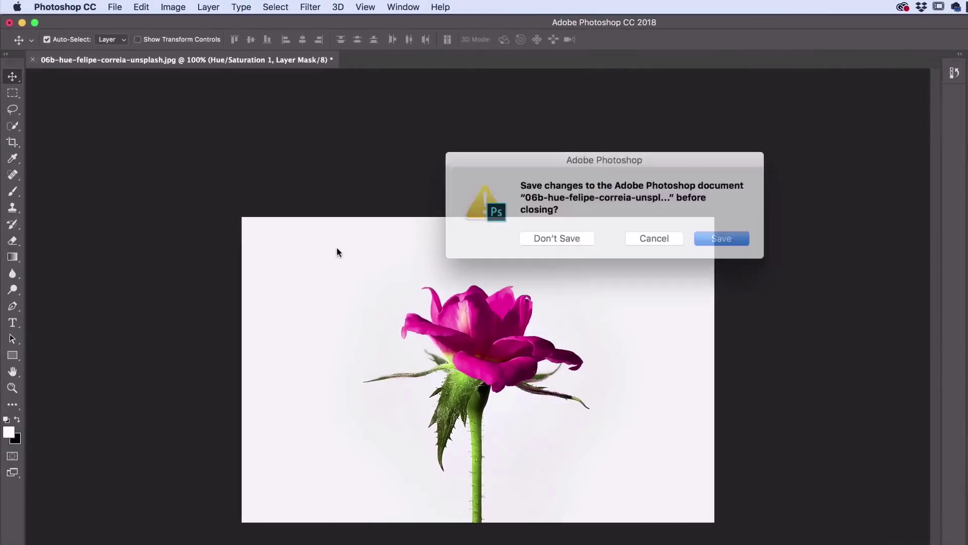
pyautogui.click(557, 233)
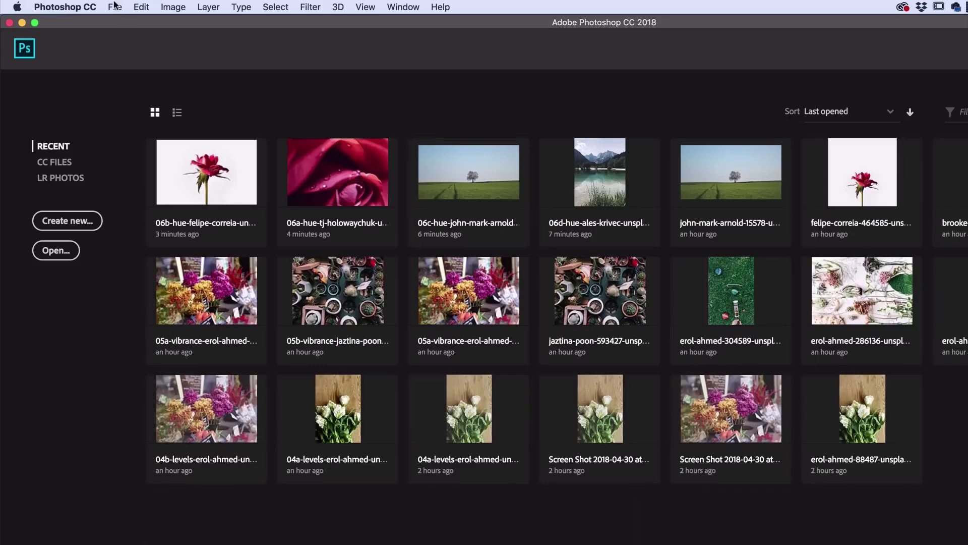
# Open the image 06c-hue-john-mark-arnold-unsplash.jpg from the Source Files folder.
pyautogui.click(115, 7)
pyautogui.click(126, 38)
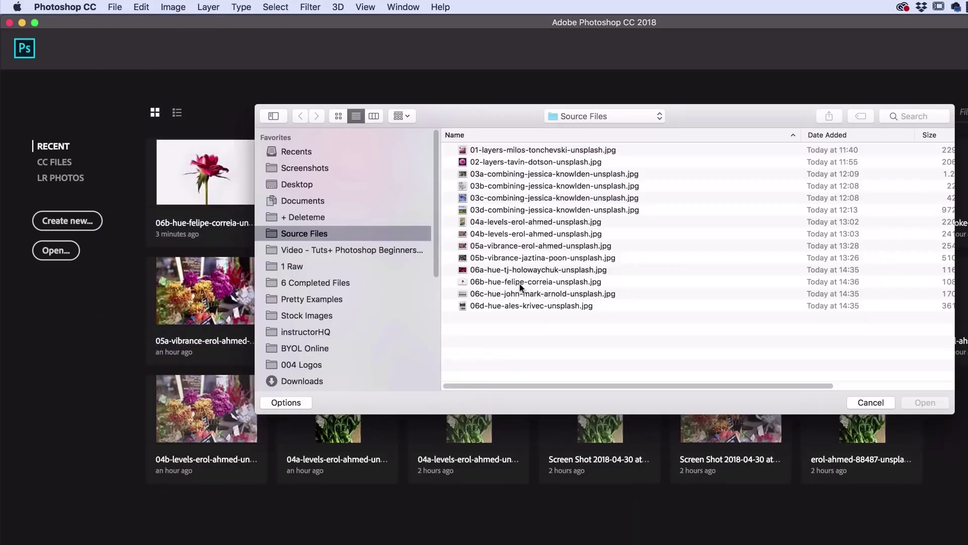
pyautogui.click(509, 295)
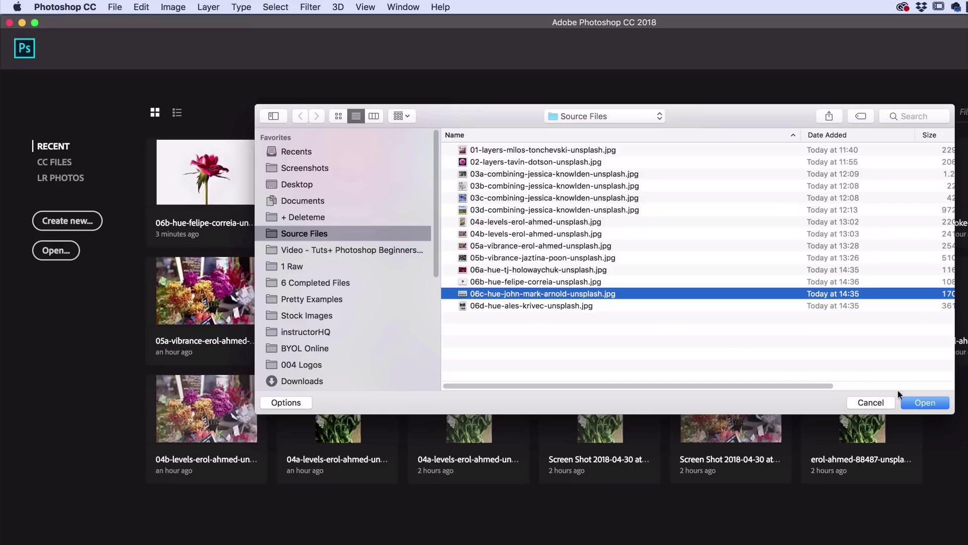
pyautogui.click(935, 404)
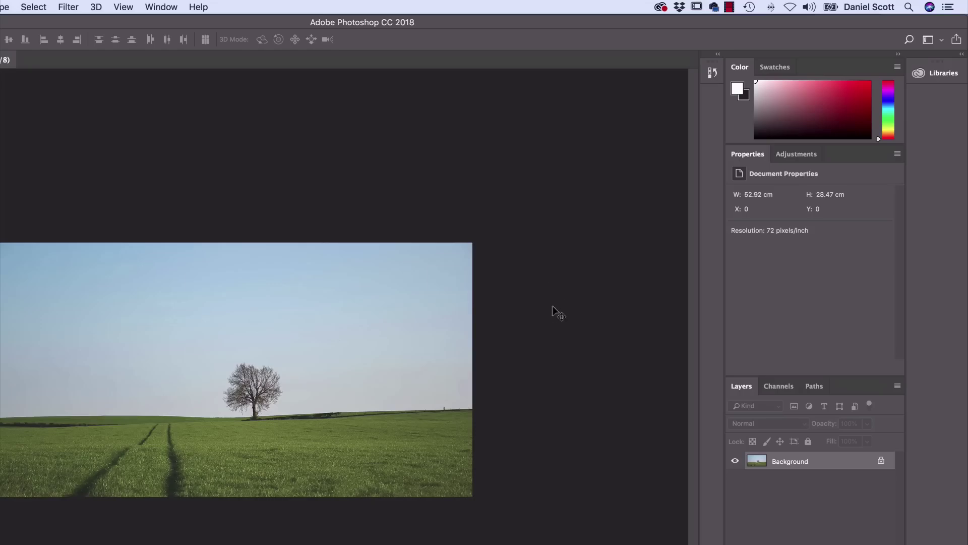
# Add a Hue/Saturation adjustment layer to the field photo and try shifting the hue of its Greens range.
pyautogui.click(795, 154)
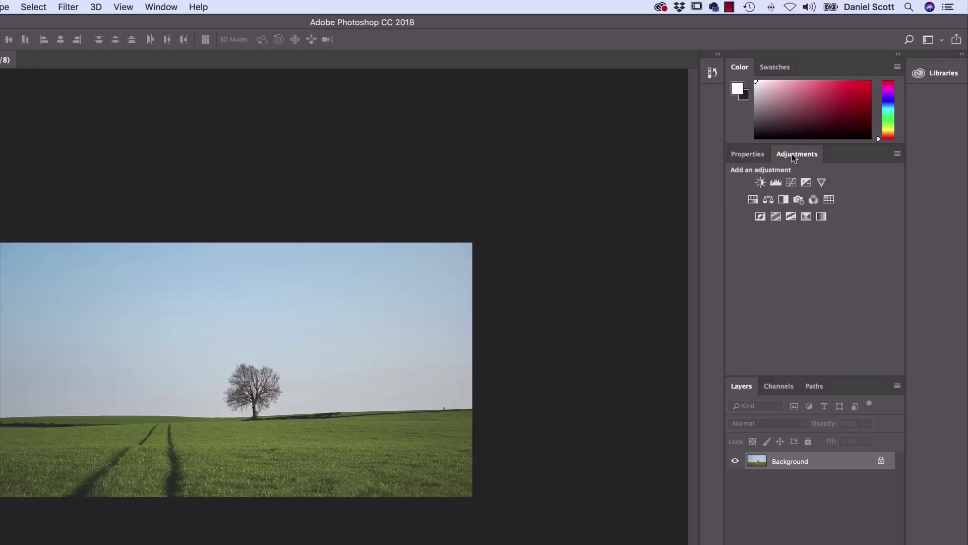
pyautogui.click(753, 200)
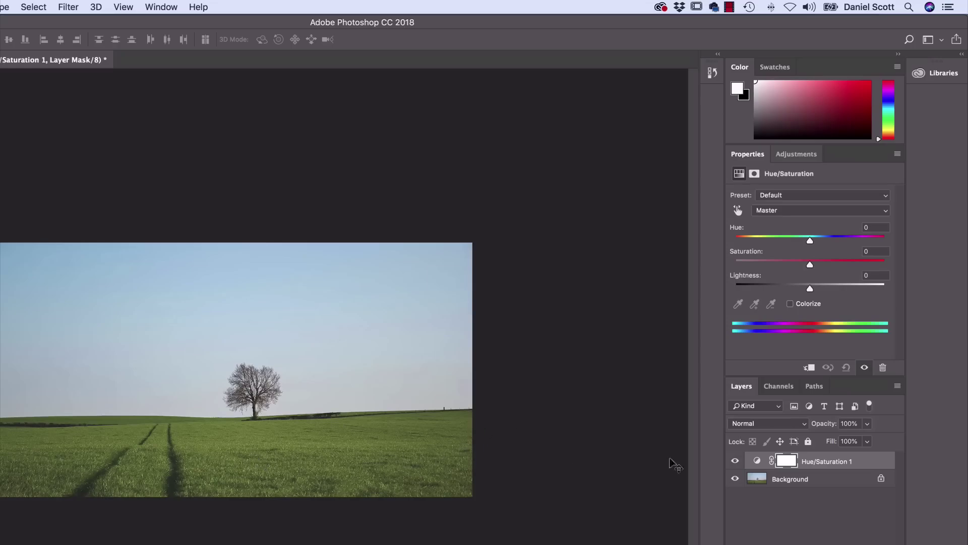
pyautogui.click(789, 209)
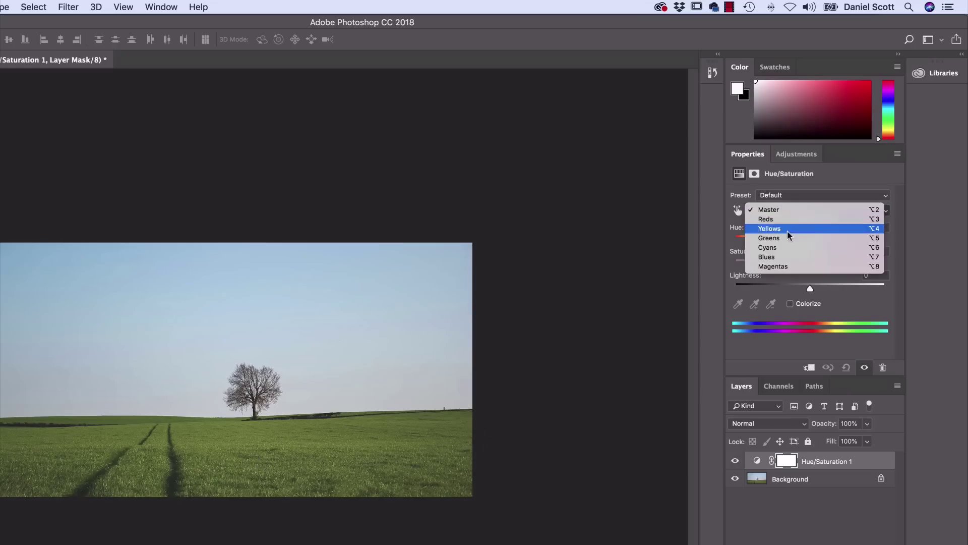
pyautogui.click(789, 238)
pyautogui.moveTo(810, 241)
pyautogui.mouseDown()
pyautogui.moveTo(836, 241)
pyautogui.moveTo(760, 252)
pyautogui.moveTo(843, 248)
pyautogui.moveTo(810, 250)
pyautogui.mouseUp()
# Switch the adjustment to the Yellows range and set its hue to +20 for a richer green field.
pyautogui.click(800, 212)
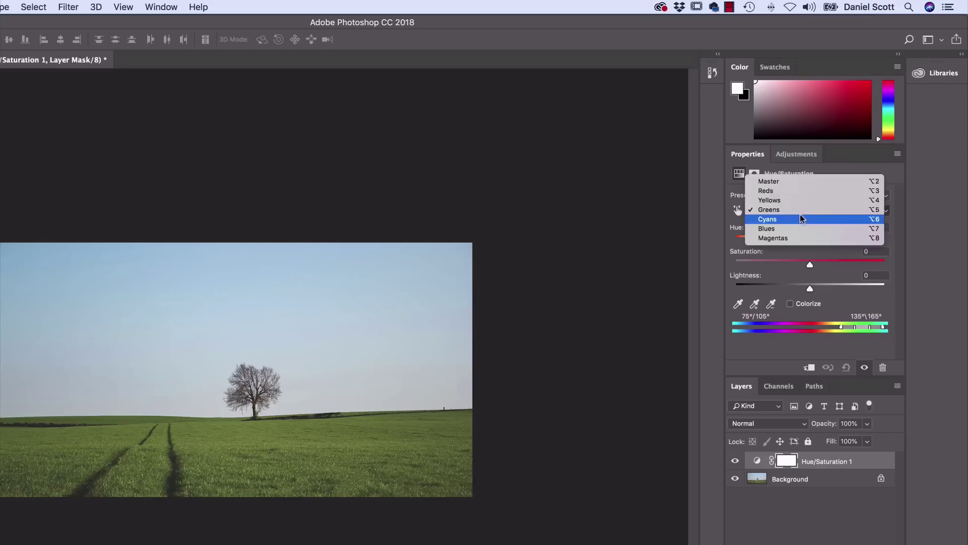
pyautogui.click(769, 200)
pyautogui.moveTo(810, 241)
pyautogui.mouseDown()
pyautogui.moveTo(882, 239)
pyautogui.moveTo(736, 241)
pyautogui.moveTo(853, 244)
pyautogui.moveTo(786, 241)
pyautogui.moveTo(833, 250)
pyautogui.moveTo(746, 258)
pyautogui.moveTo(826, 240)
pyautogui.mouseUp()
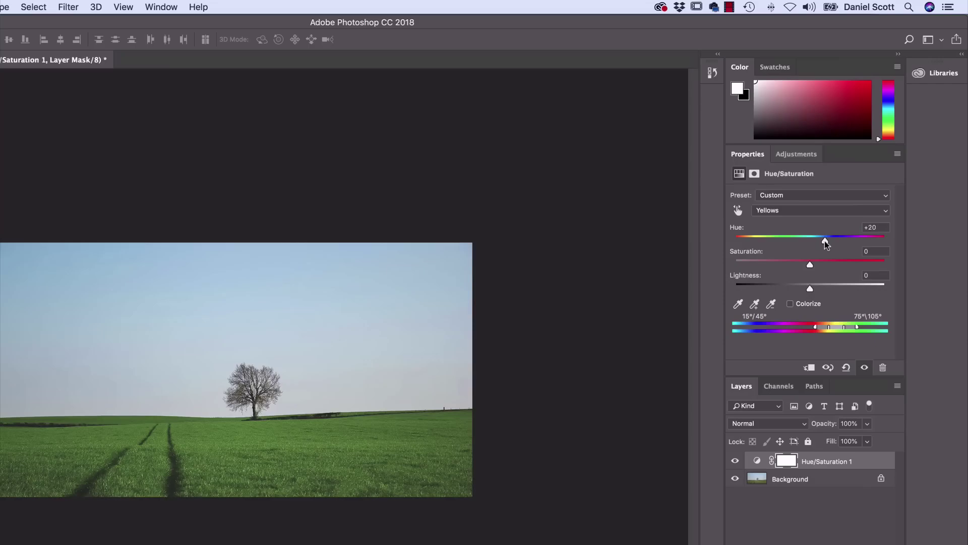
# Compare the field before and after by repeatedly hiding and showing the Hue/Saturation 1 layer.
pyautogui.click(735, 462)
pyautogui.click(736, 462)
pyautogui.click(736, 462)
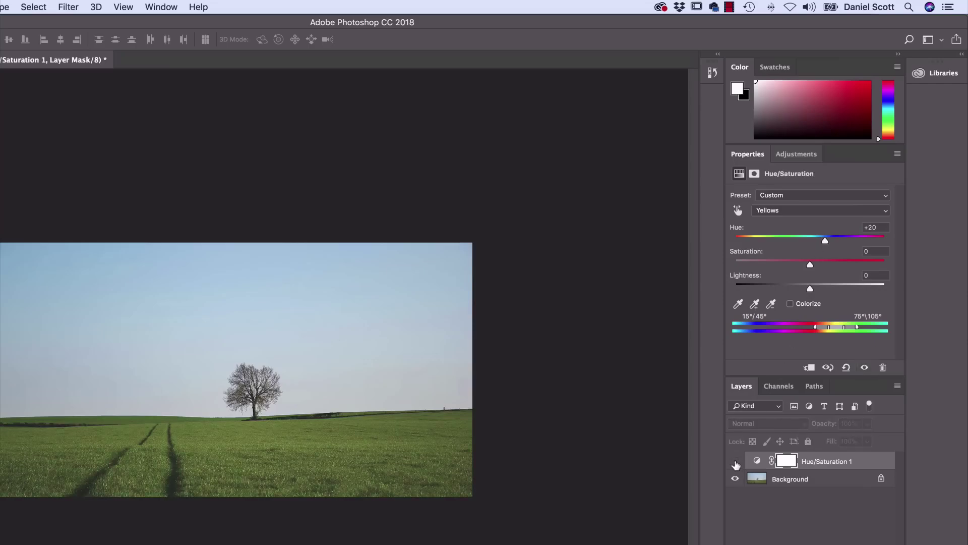
pyautogui.click(736, 462)
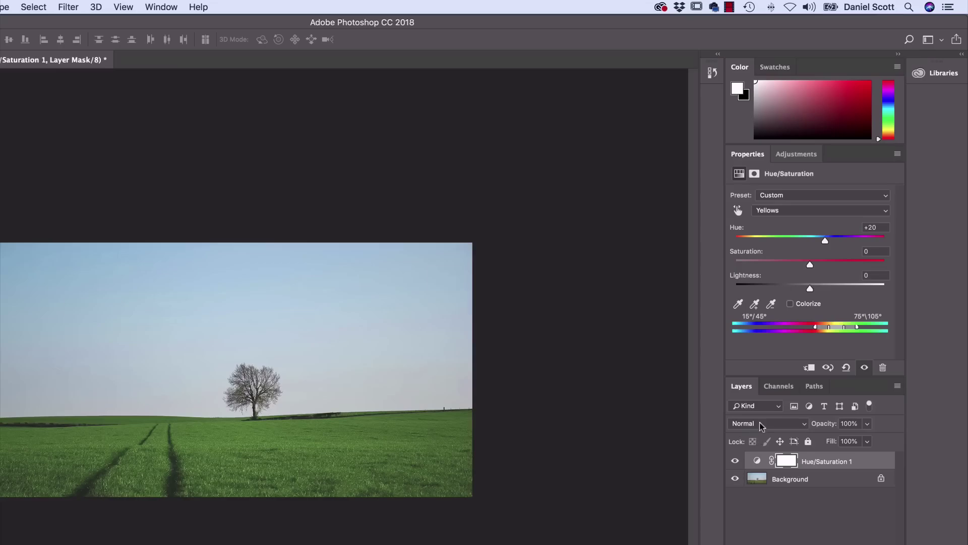
# Set the Yellows saturation to +15 and the Blues saturation to +29 in the Hue/Saturation adjustment.
pyautogui.moveTo(810, 265); pyautogui.dragTo(820, 264)
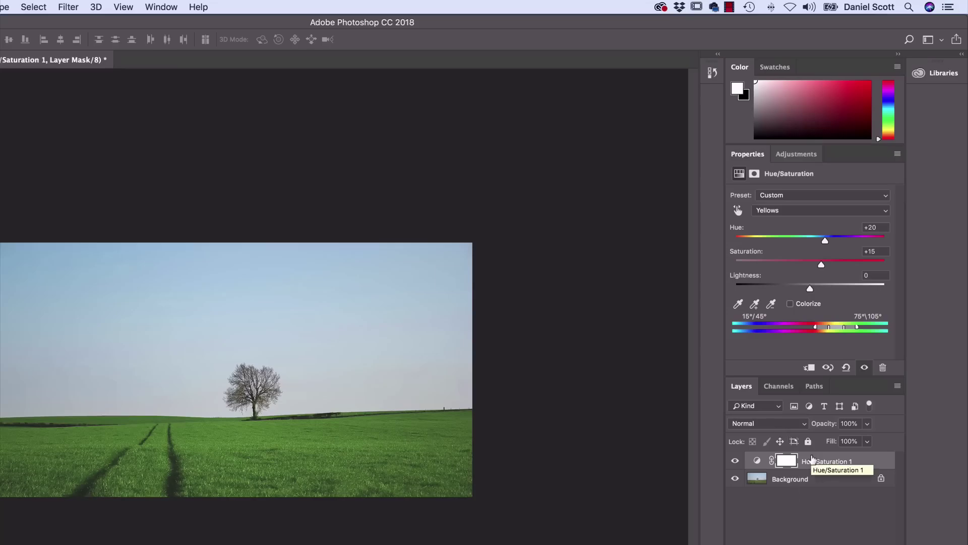
pyautogui.click(830, 211)
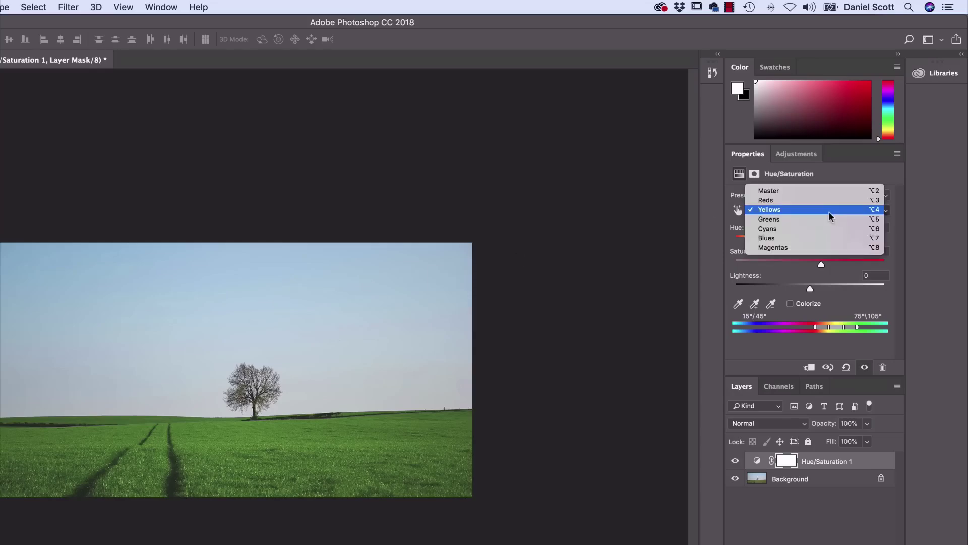
pyautogui.click(764, 239)
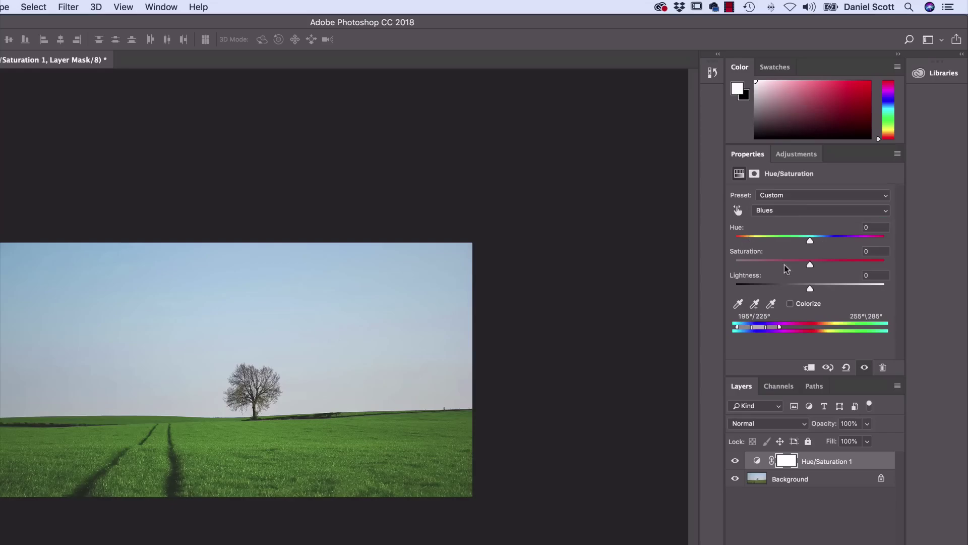
pyautogui.moveTo(810, 265)
pyautogui.mouseDown()
pyautogui.moveTo(906, 266)
pyautogui.moveTo(810, 267)
pyautogui.moveTo(825, 268)
pyautogui.mouseUp()
pyautogui.click(735, 461)
pyautogui.click(736, 461)
pyautogui.moveTo(826, 266); pyautogui.dragTo(832, 267)
# Adjust the Cyans range of the Hue/Saturation adjustment to hue -3 and saturation +22.
pyautogui.click(785, 211)
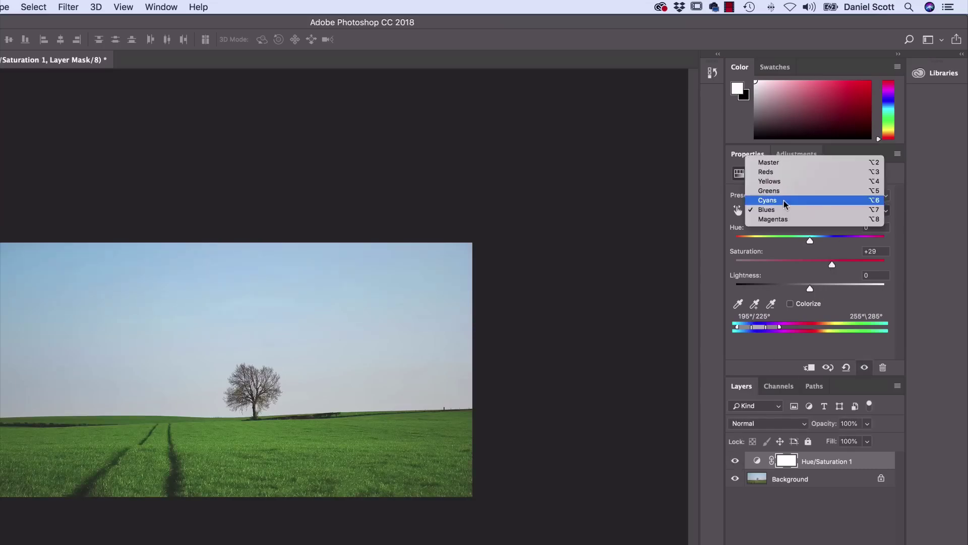
pyautogui.click(784, 201)
pyautogui.moveTo(818, 265)
pyautogui.mouseDown()
pyautogui.moveTo(913, 264)
pyautogui.moveTo(810, 267)
pyautogui.mouseUp()
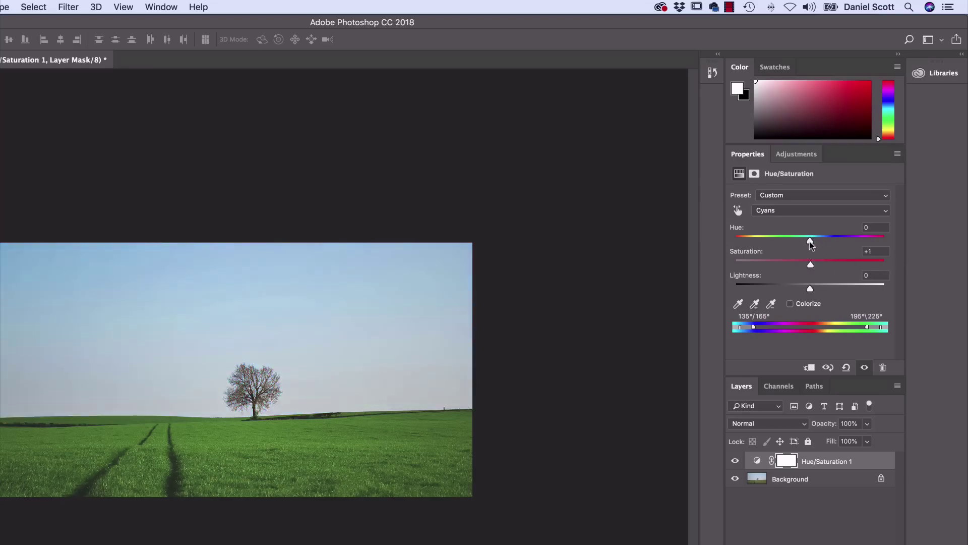
pyautogui.moveTo(810, 244)
pyautogui.mouseDown()
pyautogui.moveTo(849, 244)
pyautogui.moveTo(795, 246)
pyautogui.moveTo(834, 244)
pyautogui.moveTo(808, 246)
pyautogui.mouseUp()
pyautogui.moveTo(809, 244); pyautogui.dragTo(827, 268)
# Compare the sky and field with and without the Hue/Saturation 1 layer.
pyautogui.click(735, 462)
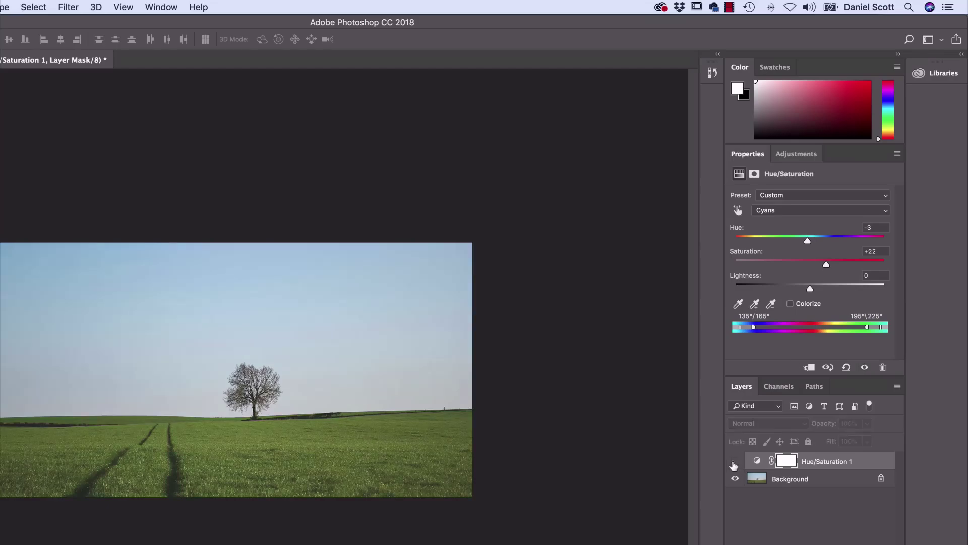
pyautogui.click(735, 462)
pyautogui.click(734, 462)
pyautogui.click(734, 462)
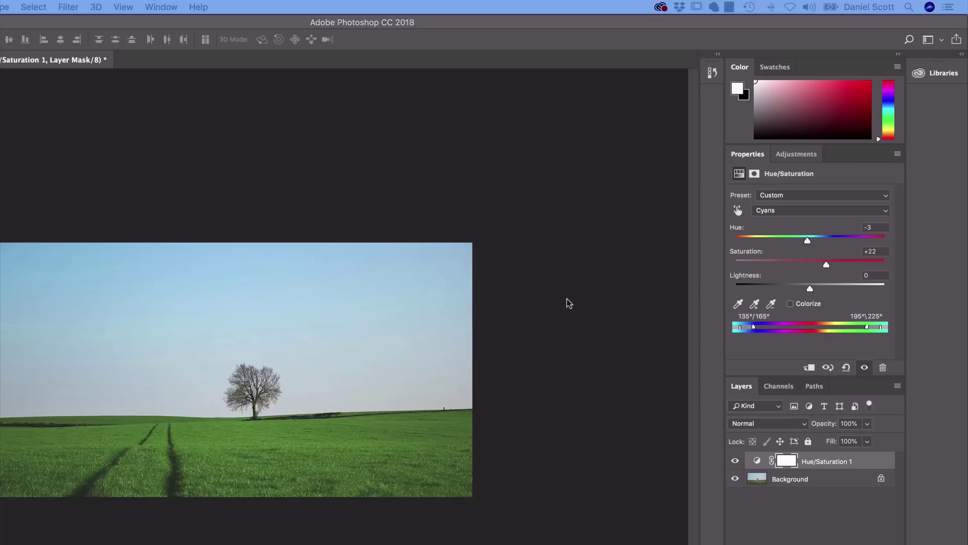
# Try the Colorize option on the field photo with a hue of 39 for a sepia tint.
pyautogui.click(790, 304)
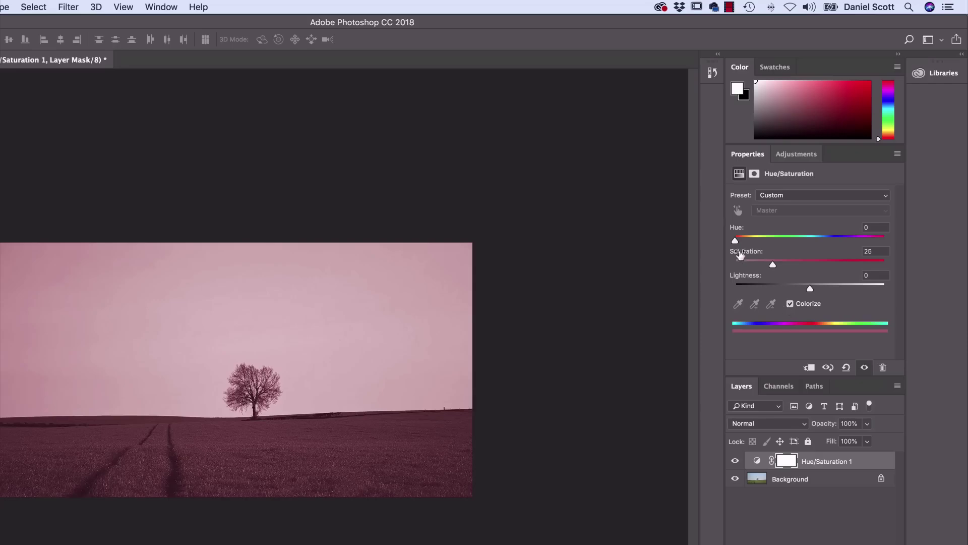
pyautogui.moveTo(735, 241)
pyautogui.mouseDown()
pyautogui.moveTo(867, 242)
pyautogui.moveTo(739, 243)
pyautogui.moveTo(750, 243)
pyautogui.mouseUp()
pyautogui.click(790, 304)
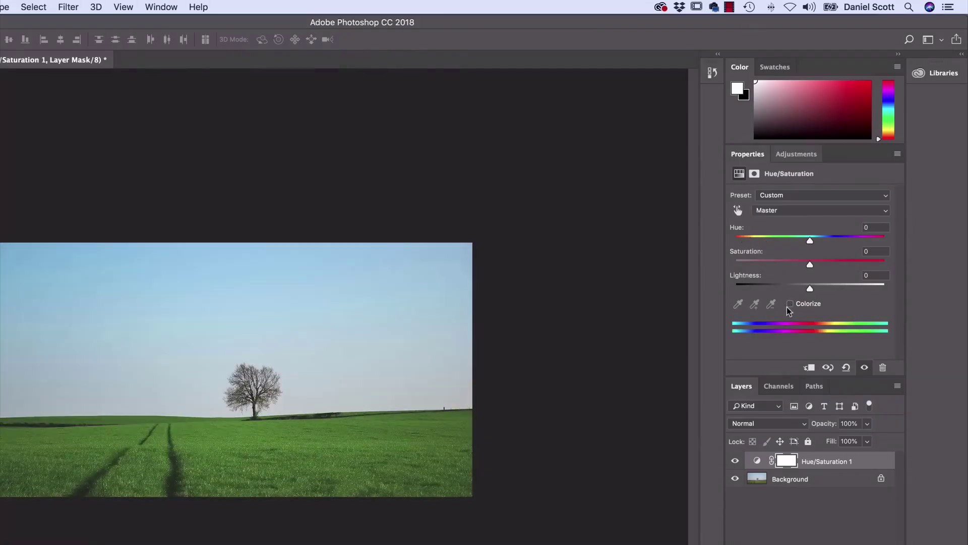
pyautogui.click(790, 304)
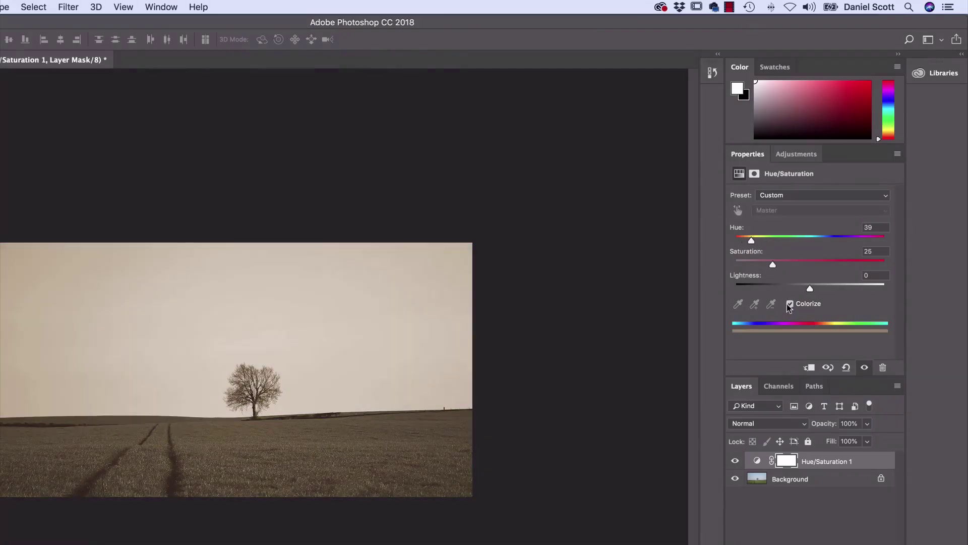
pyautogui.click(790, 304)
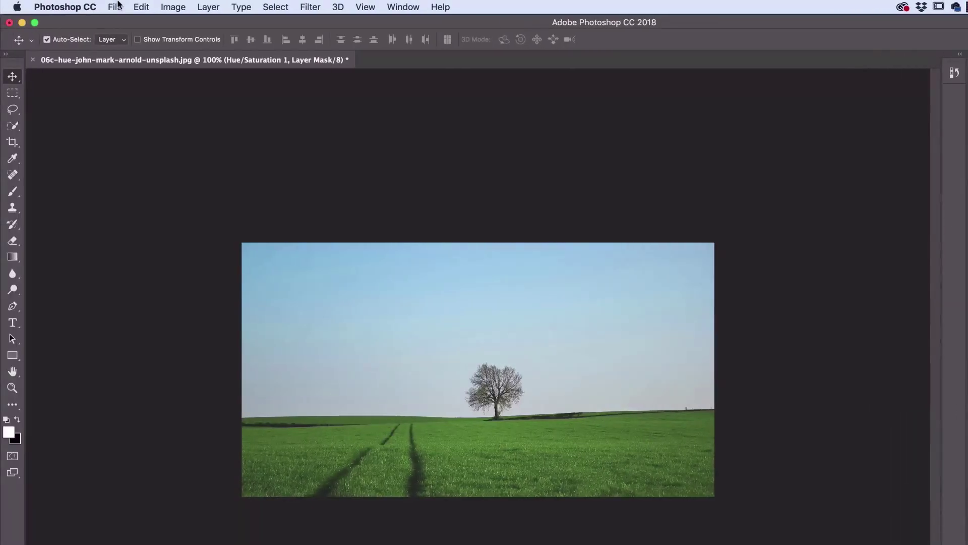
# Open the image 06d-hue-ales-krivec-unsplash.jpg from the Source Files folder.
pyautogui.click(115, 6)
pyautogui.click(126, 33)
pyautogui.click(483, 306)
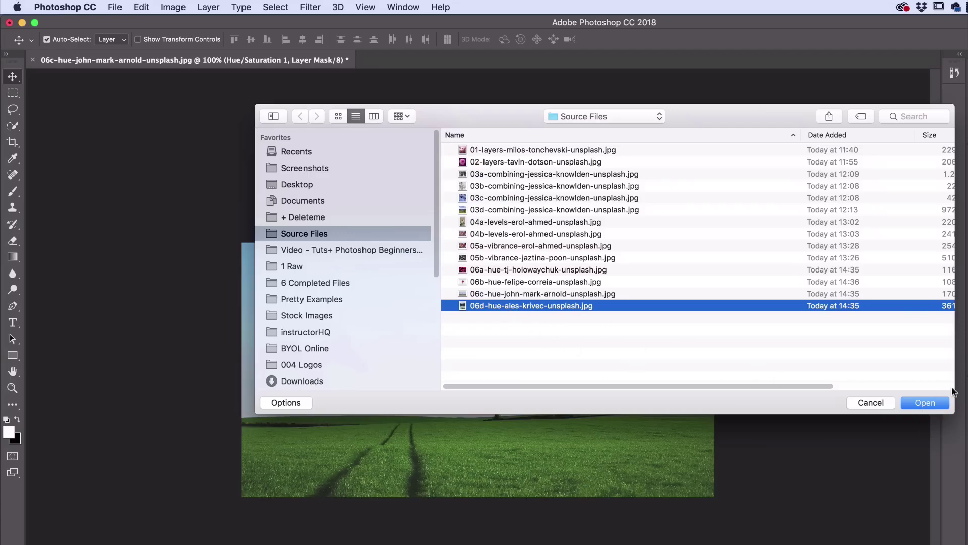
pyautogui.click(930, 402)
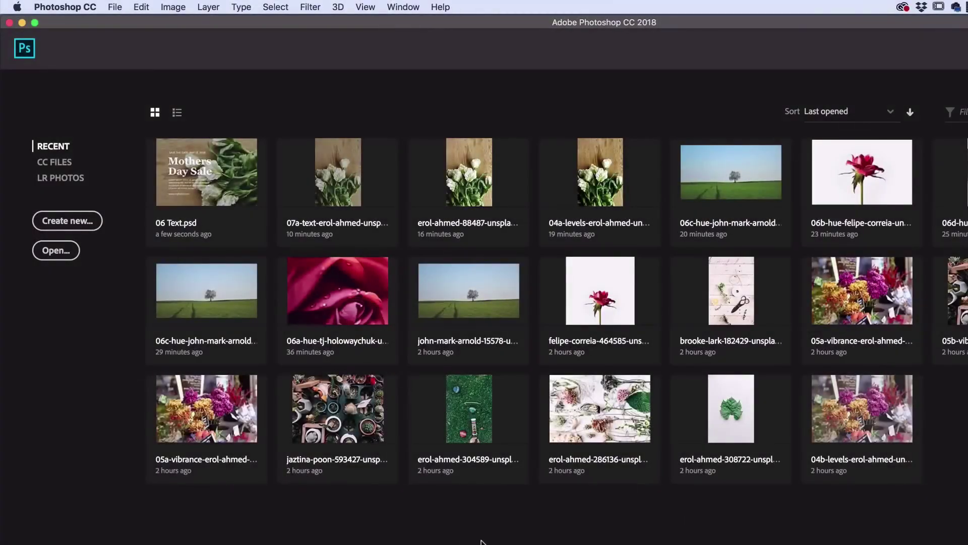
# Open the image 07a-text-erol-ahmed-unsplash.jpg from the Source Files folder.
pyautogui.click(114, 7)
pyautogui.moveTo(150, 73)
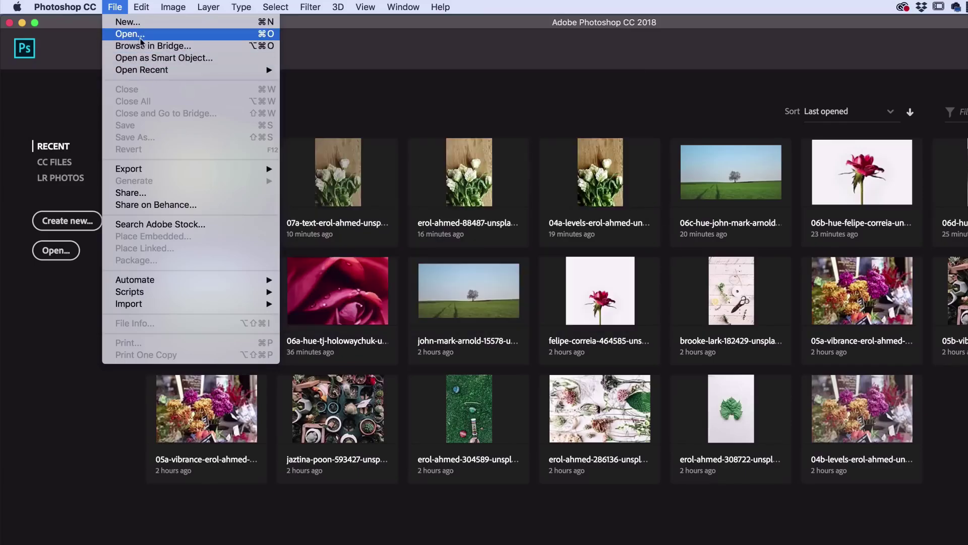
pyautogui.click(140, 39)
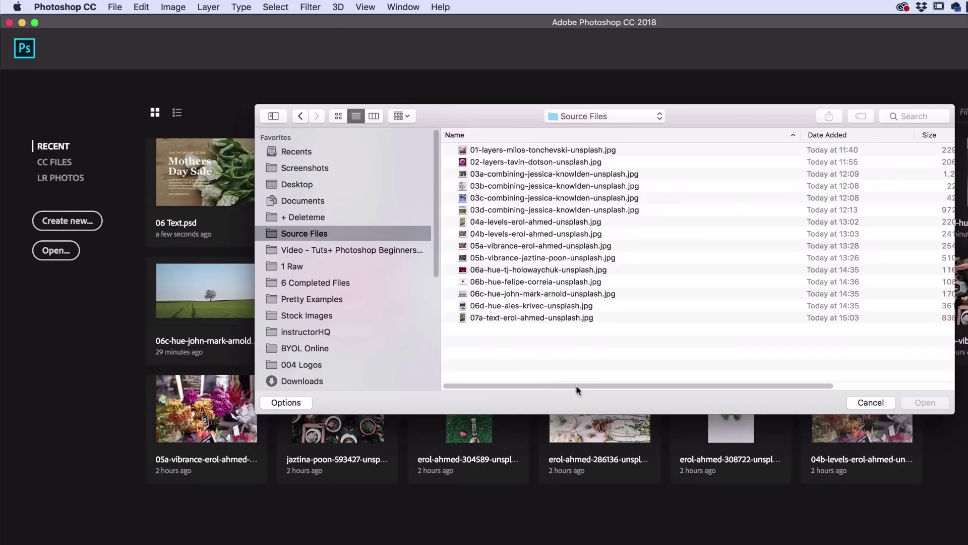
pyautogui.click(483, 319)
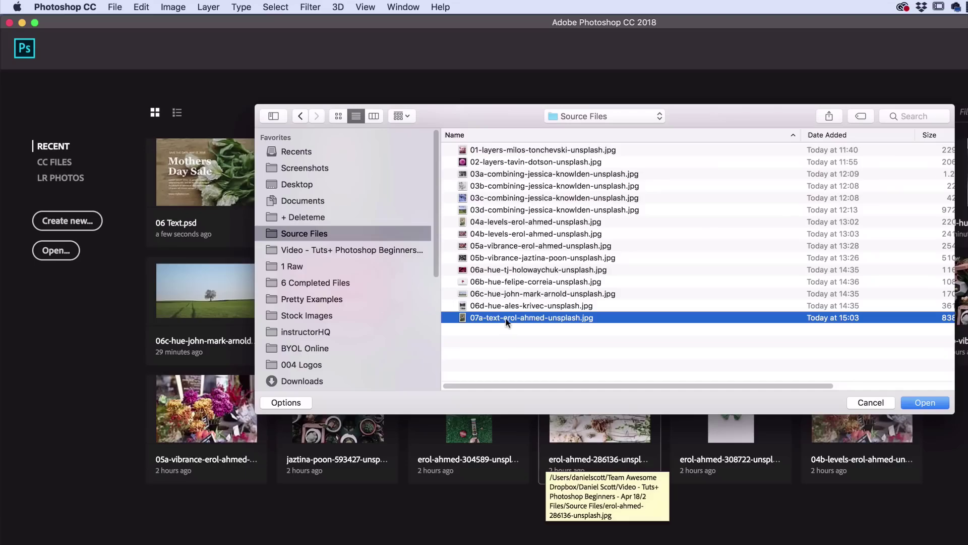
pyautogui.click(927, 404)
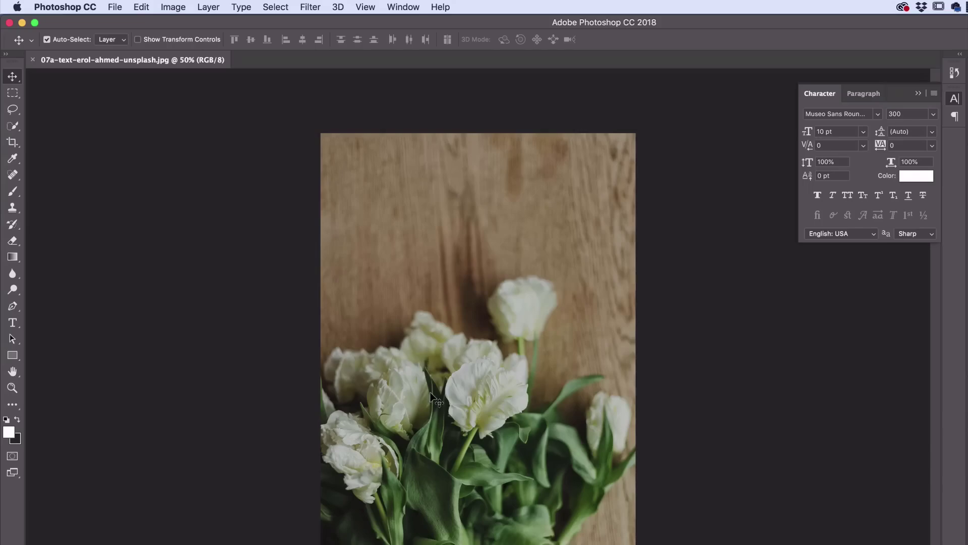
# Create a new landscape document from the Art & Illustration Postcard preset, 6 x 4 inches at 300 pixels/inch.
pyautogui.click(119, 7)
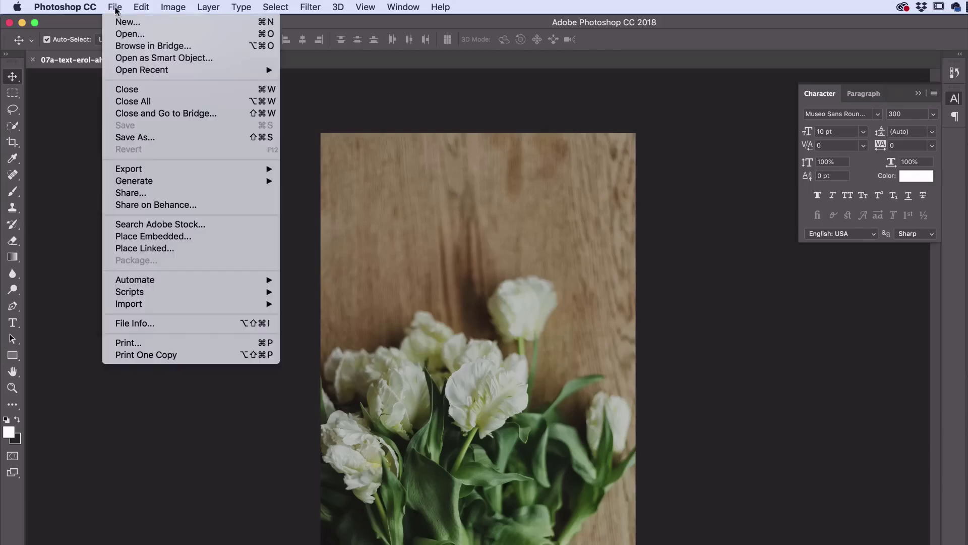
pyautogui.click(126, 23)
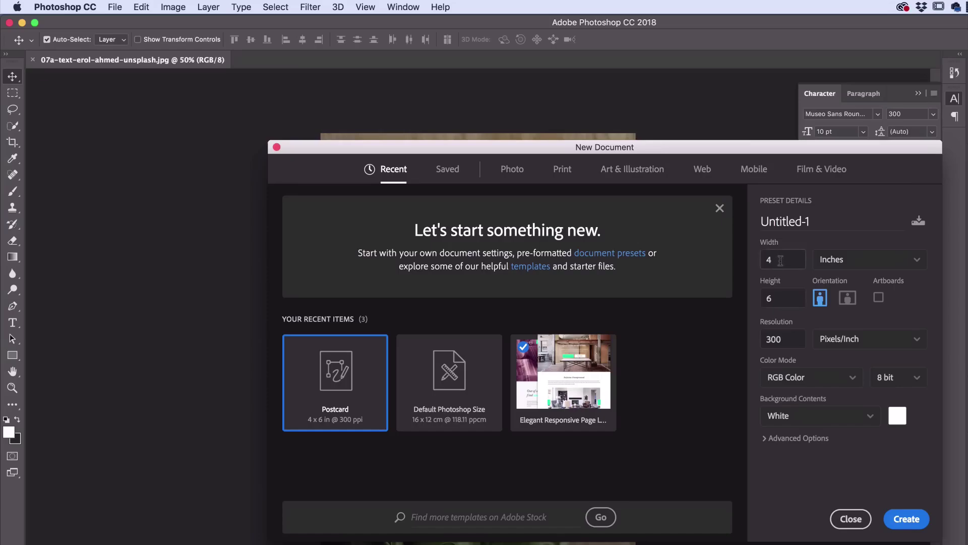
pyautogui.click(840, 264)
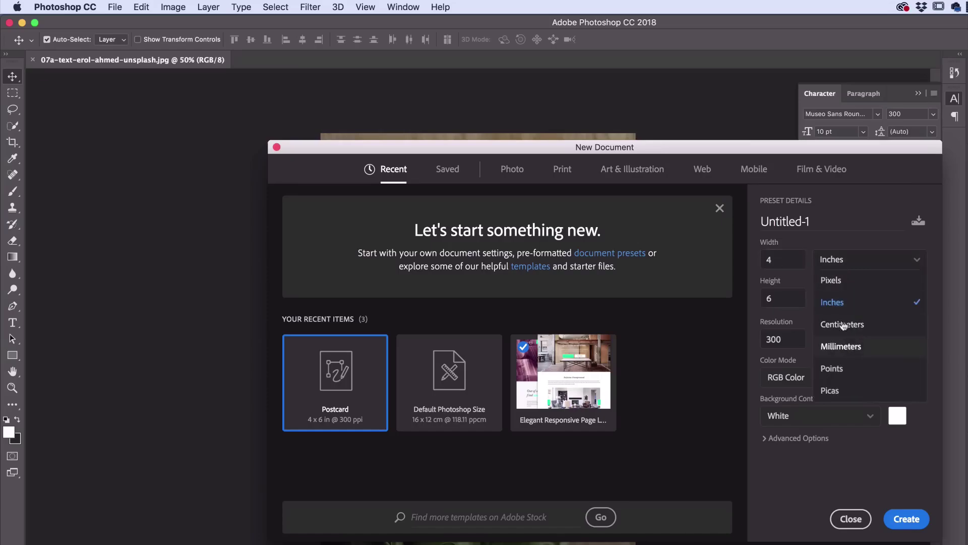
pyautogui.click(870, 182)
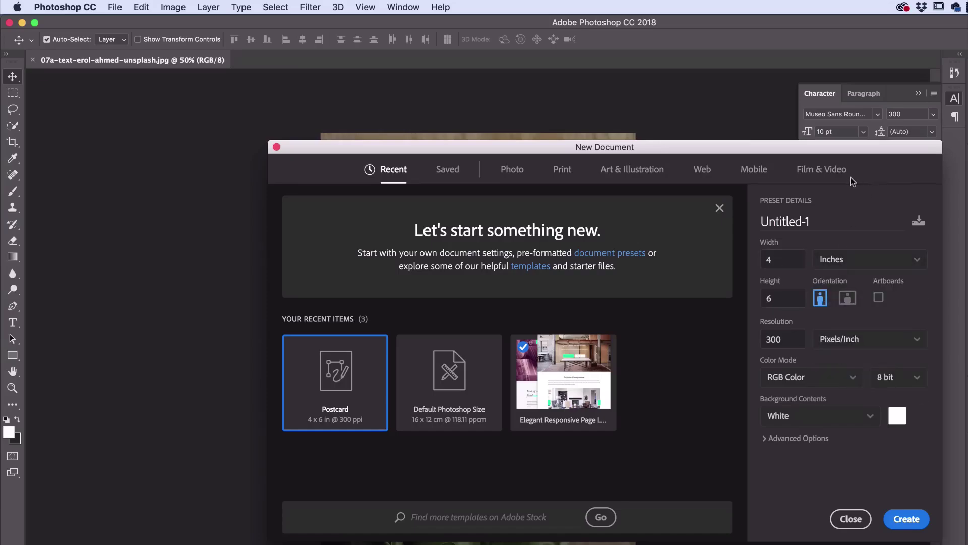
pyautogui.click(560, 170)
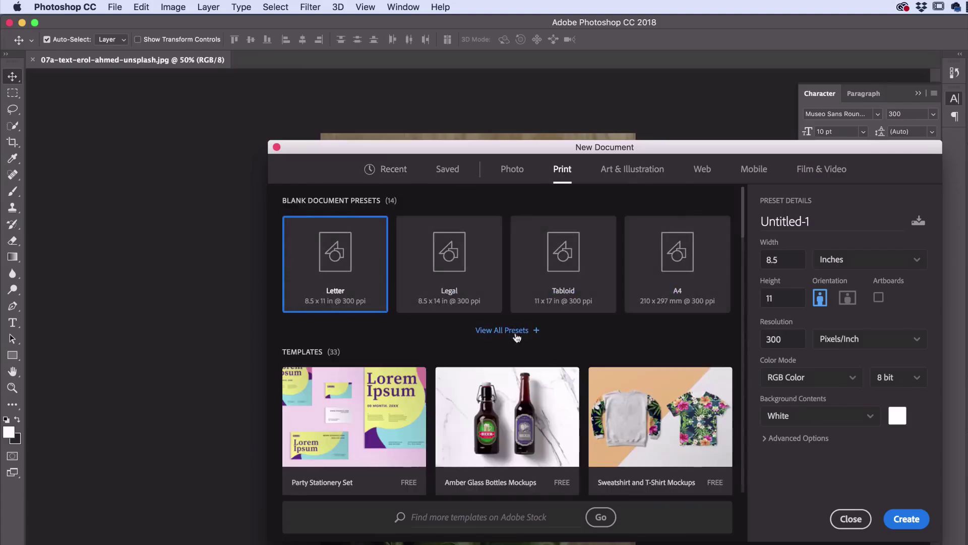
pyautogui.click(495, 332)
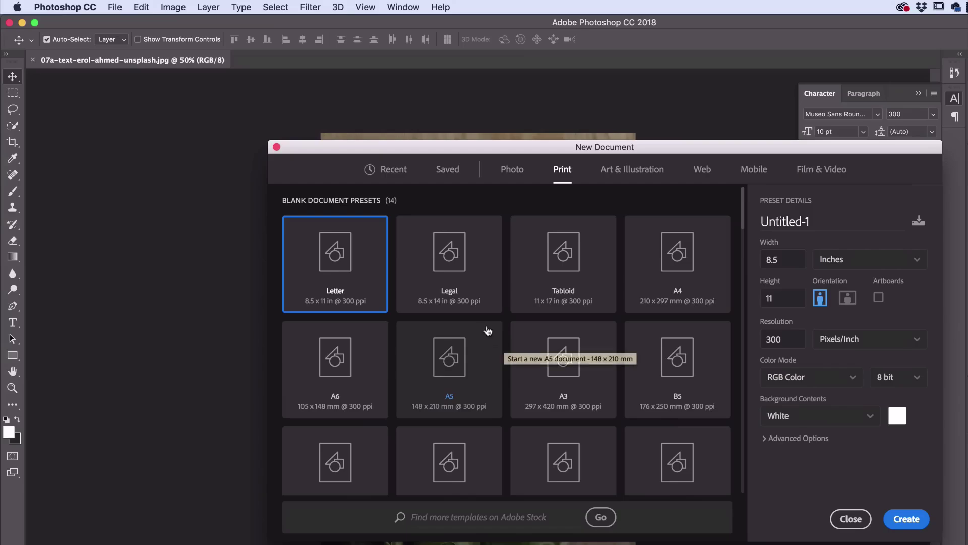
pyautogui.scroll(-3, 488, 331)
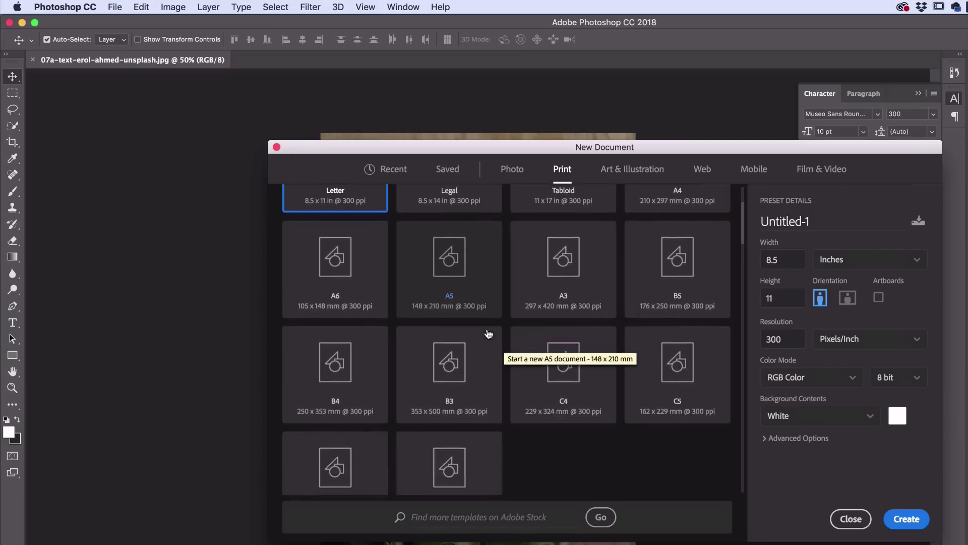
pyautogui.scroll(5, 490, 333)
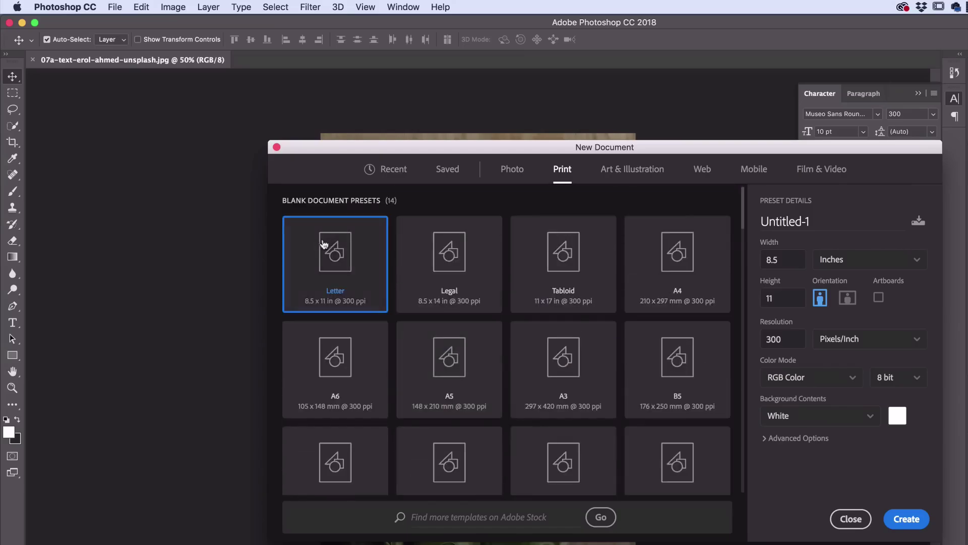
pyautogui.click(628, 177)
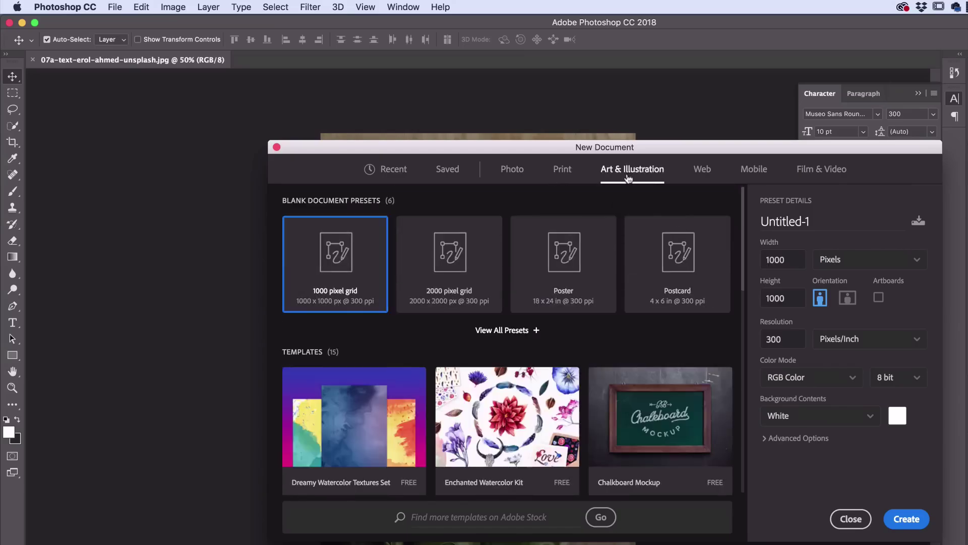
pyautogui.click(684, 276)
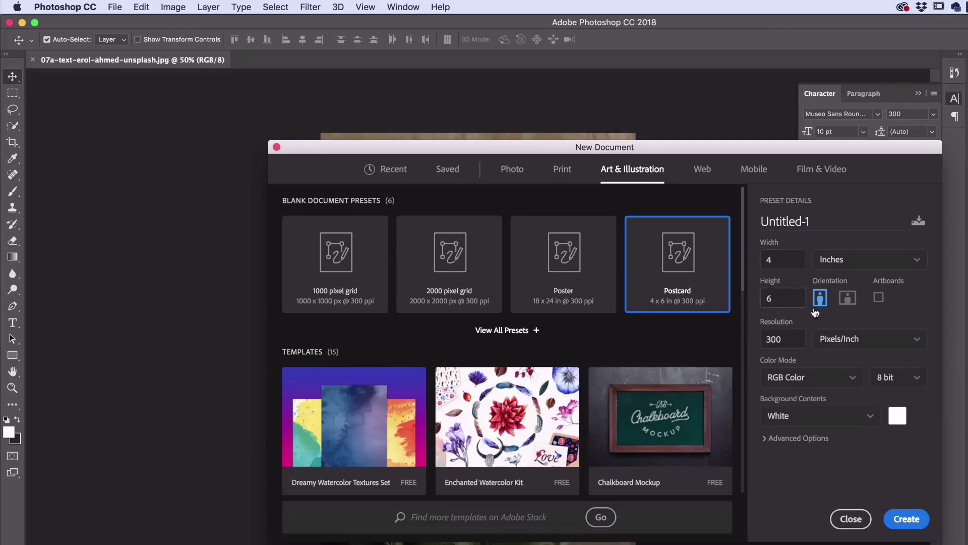
pyautogui.click(847, 299)
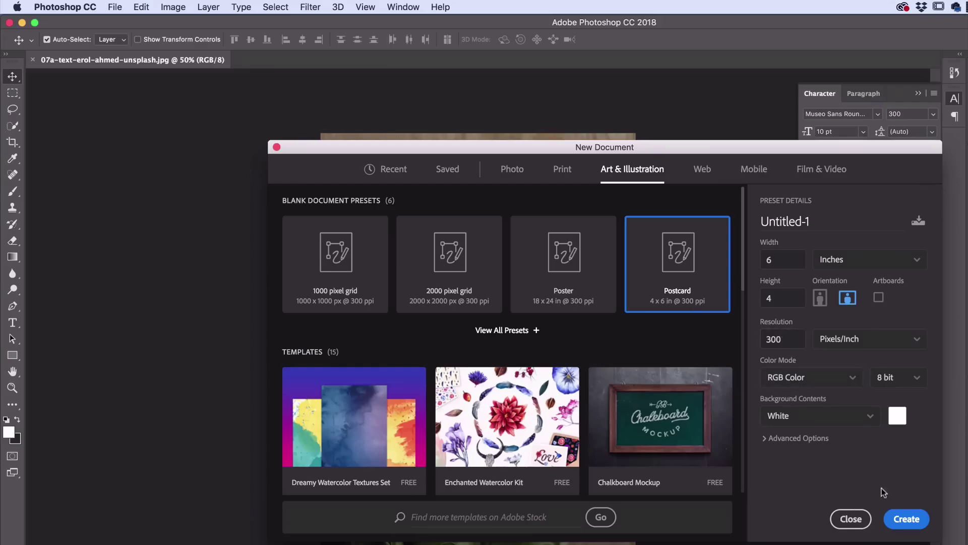
pyautogui.click(914, 523)
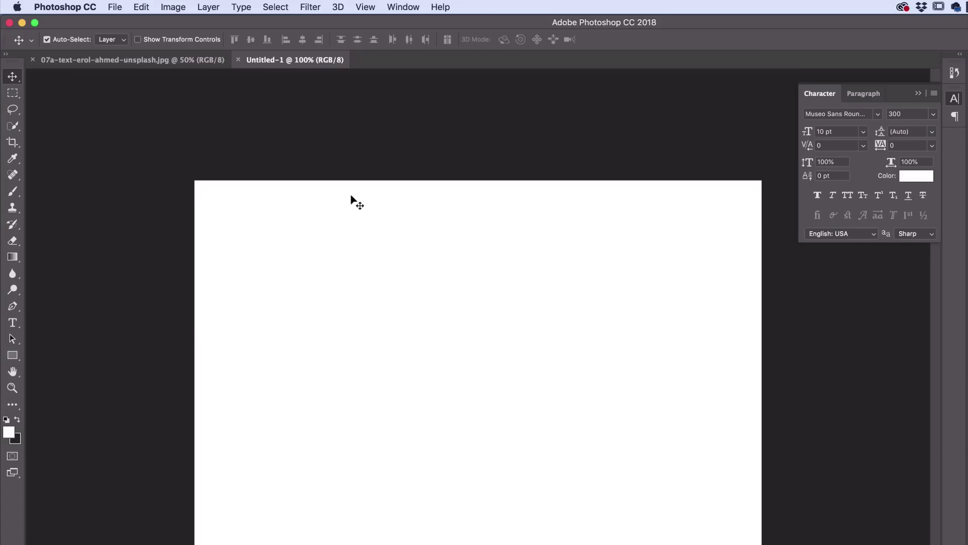
# Save the blank document as a Photoshop file in Source Files, named with the author's first name in possessive form plus "Postcard".
pyautogui.click(113, 6)
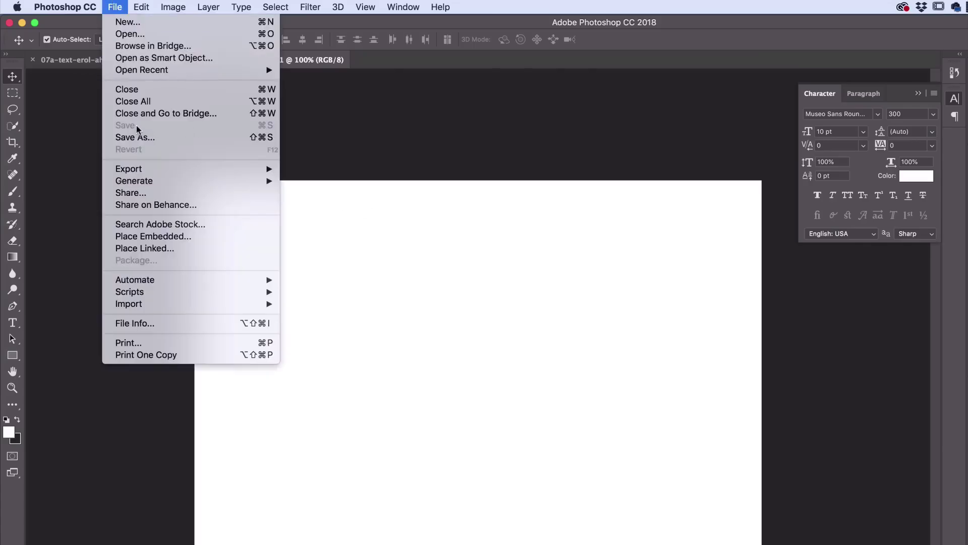
pyautogui.click(386, 134)
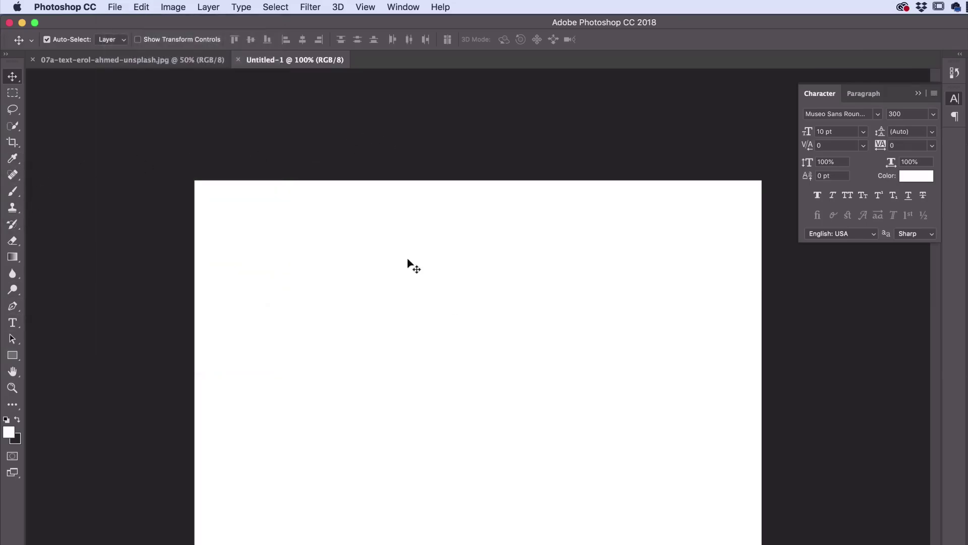
pyautogui.click(112, 6)
pyautogui.click(140, 137)
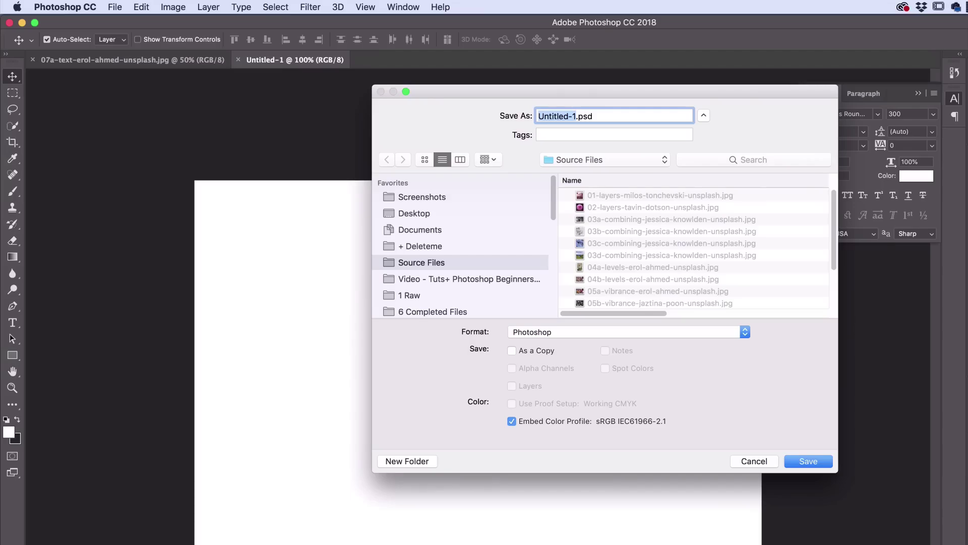
pyautogui.write("Dan's Postcard")
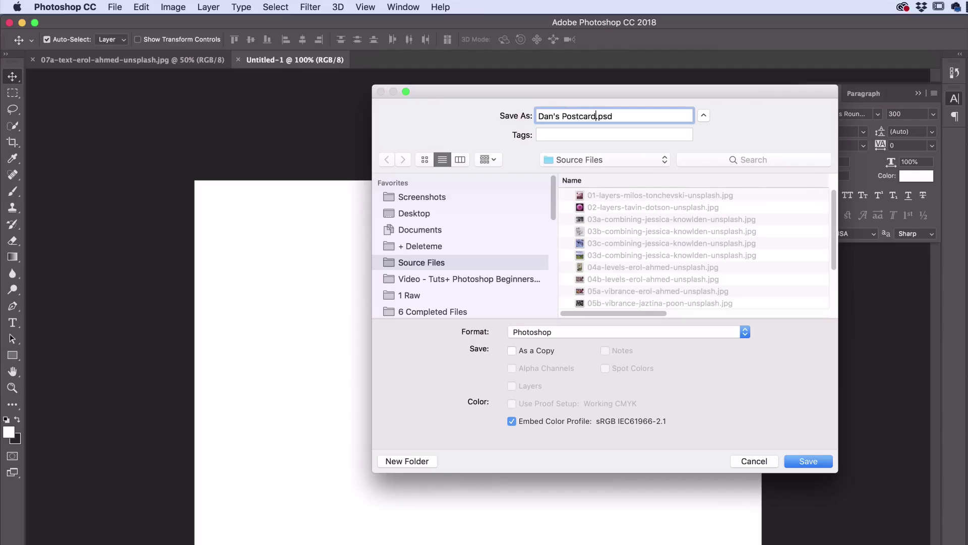
pyautogui.click(808, 461)
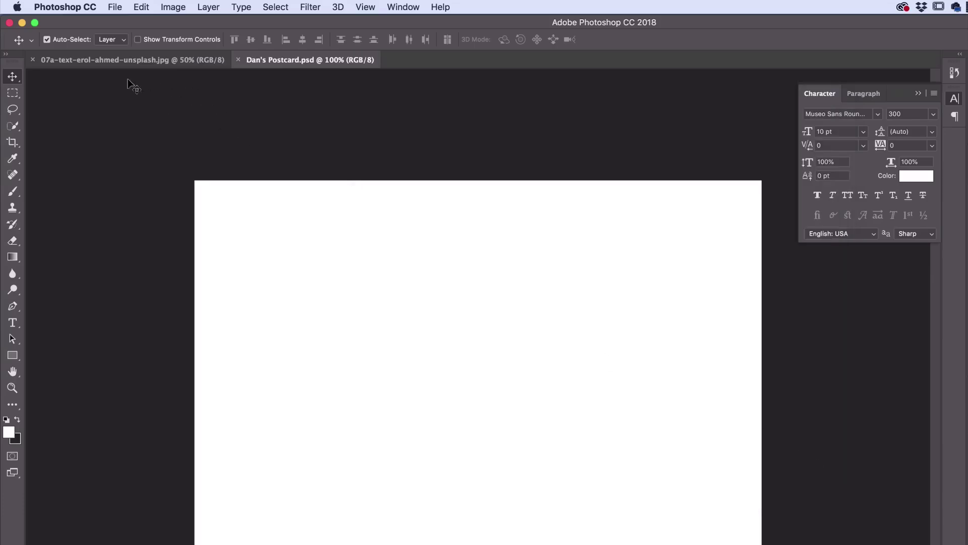
# Copy the flower photo from 07a-text-erol-ahmed-unsplash.jpg into the postcard document and position it to cover the whole canvas.
pyautogui.click(114, 61)
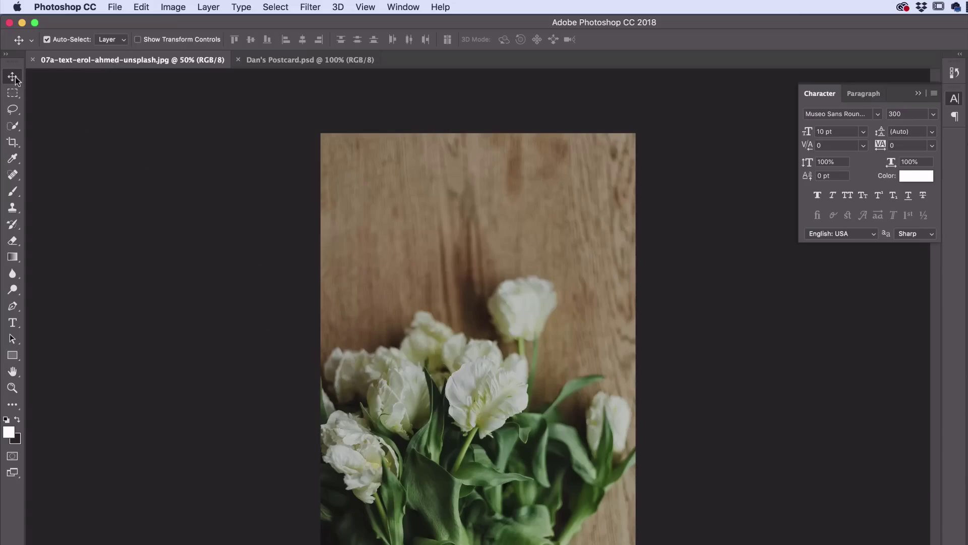
pyautogui.moveTo(469, 443); pyautogui.dragTo(312, 67)
pyautogui.moveTo(347, 166); pyautogui.dragTo(393, 299)
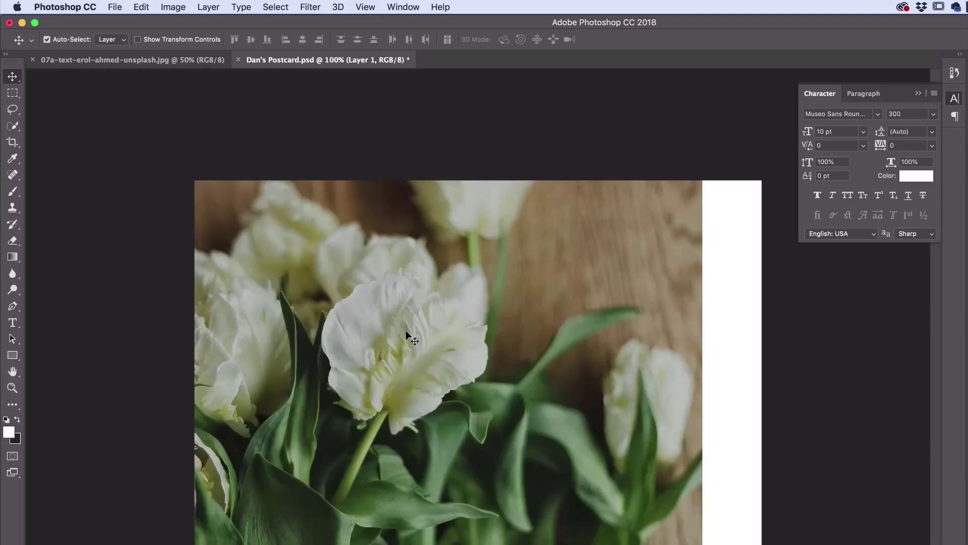
pyautogui.moveTo(384, 372); pyautogui.dragTo(466, 327)
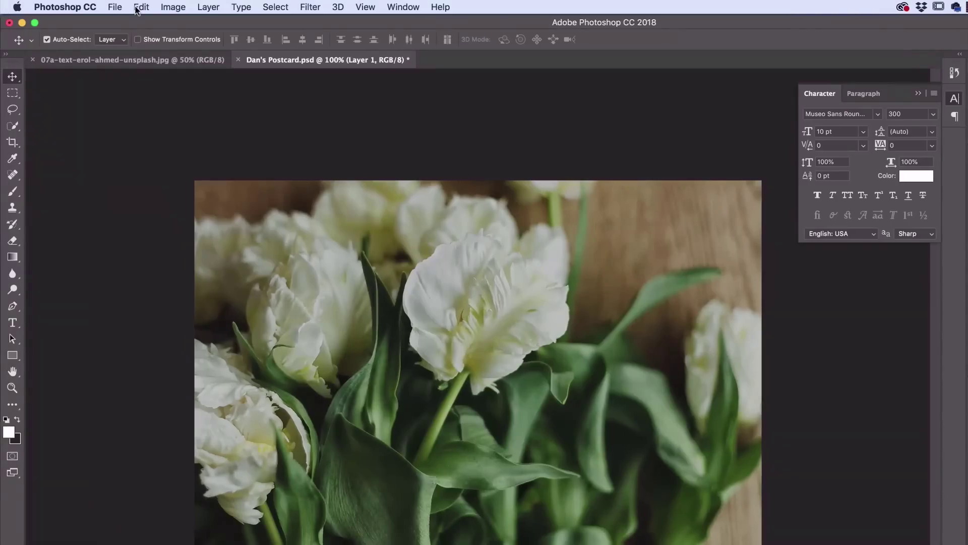
# Rotate the flower photo layer about 90° counterclockwise so the wooden table faces the postcard's left side.
pyautogui.press('super+minus')
pyautogui.press('super+minus')
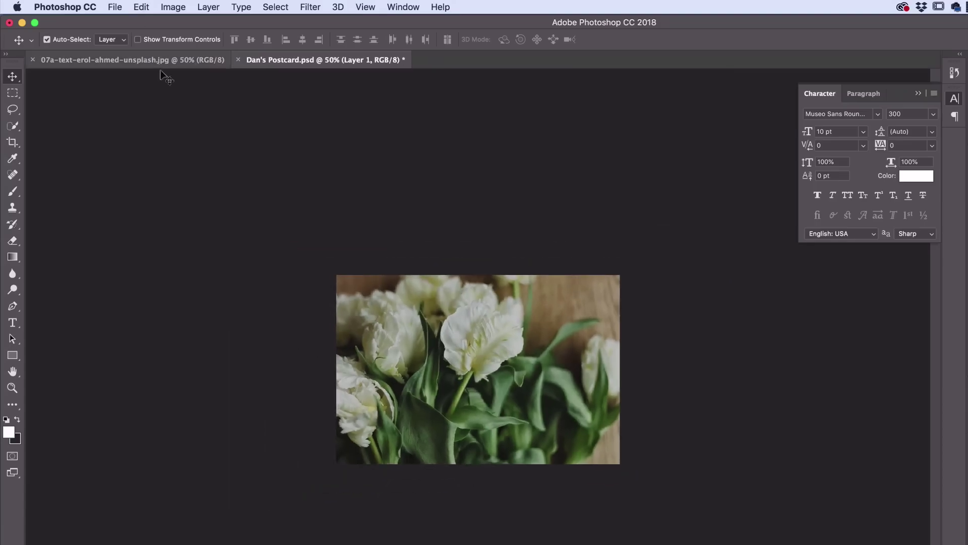
pyautogui.click(141, 7)
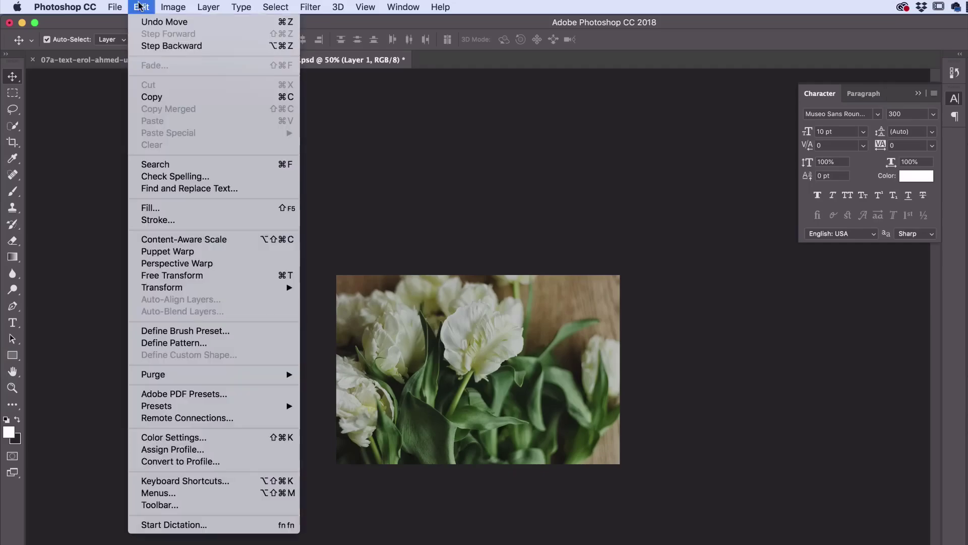
pyautogui.moveTo(208, 292)
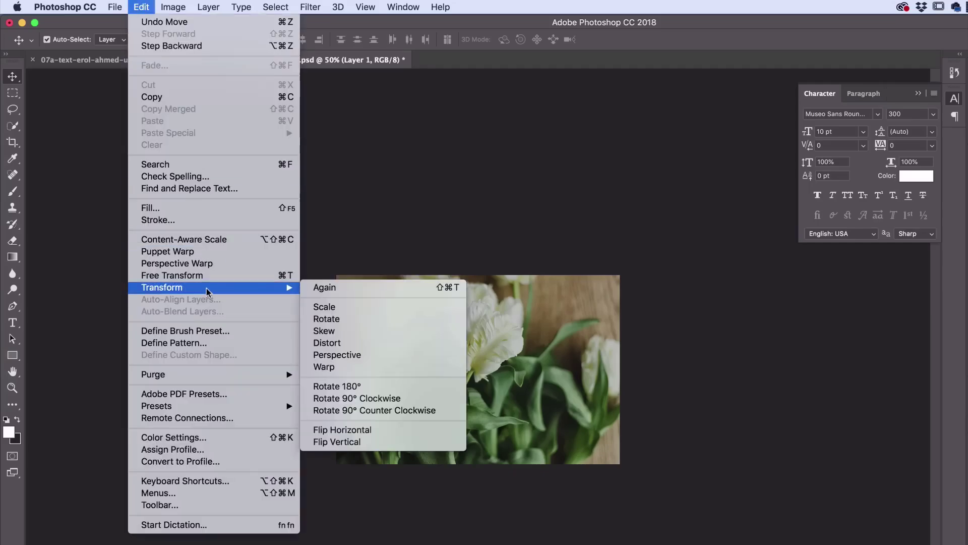
pyautogui.click(324, 307)
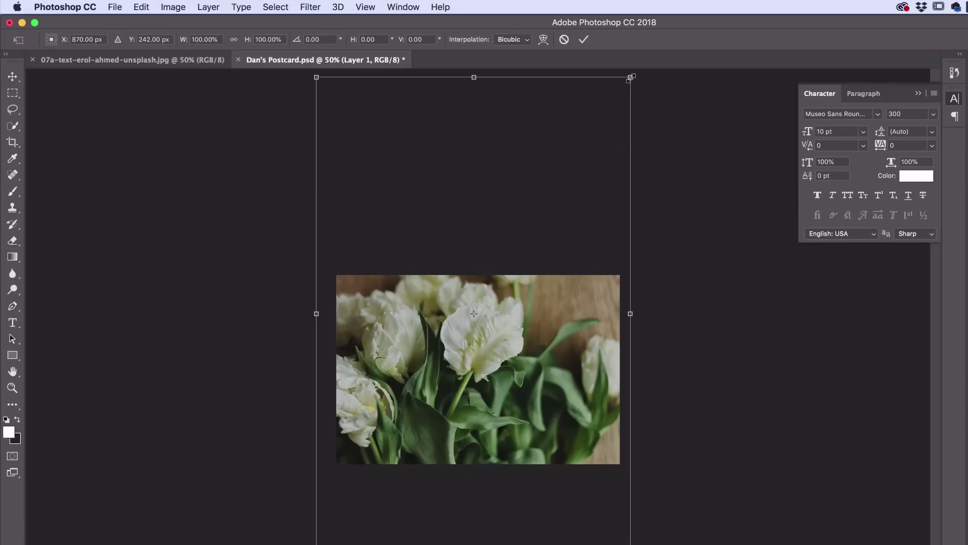
pyautogui.click(141, 8)
pyautogui.moveTo(182, 288)
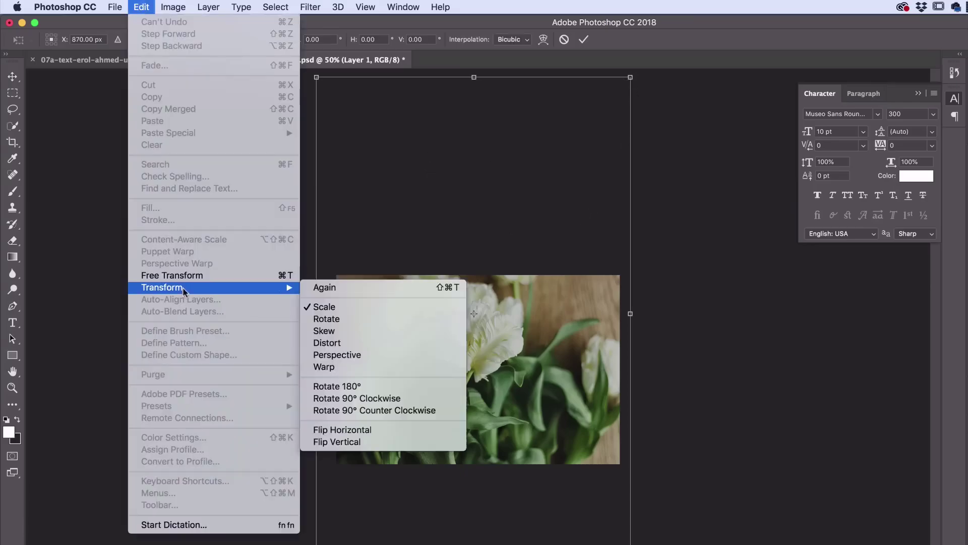
pyautogui.click(327, 319)
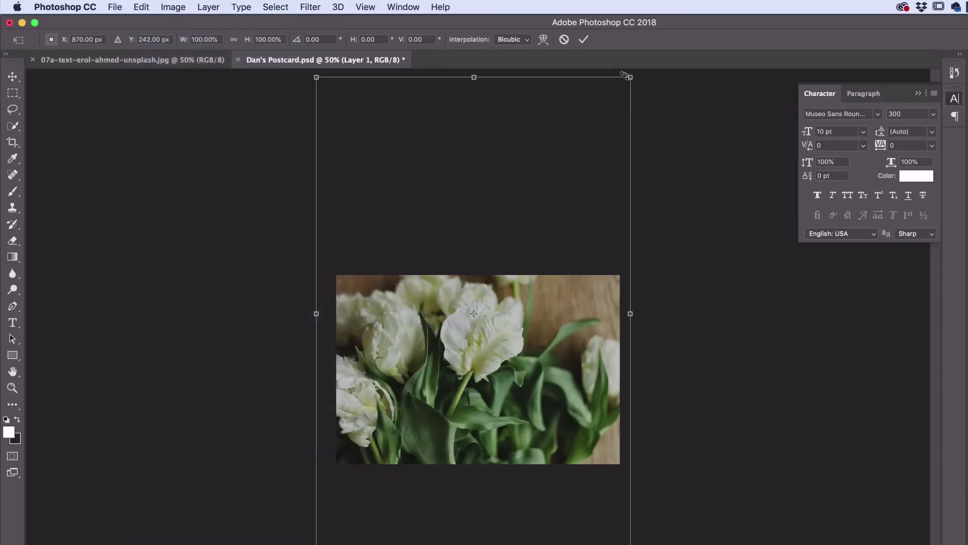
pyautogui.moveTo(630, 78); pyautogui.dragTo(584, 355)
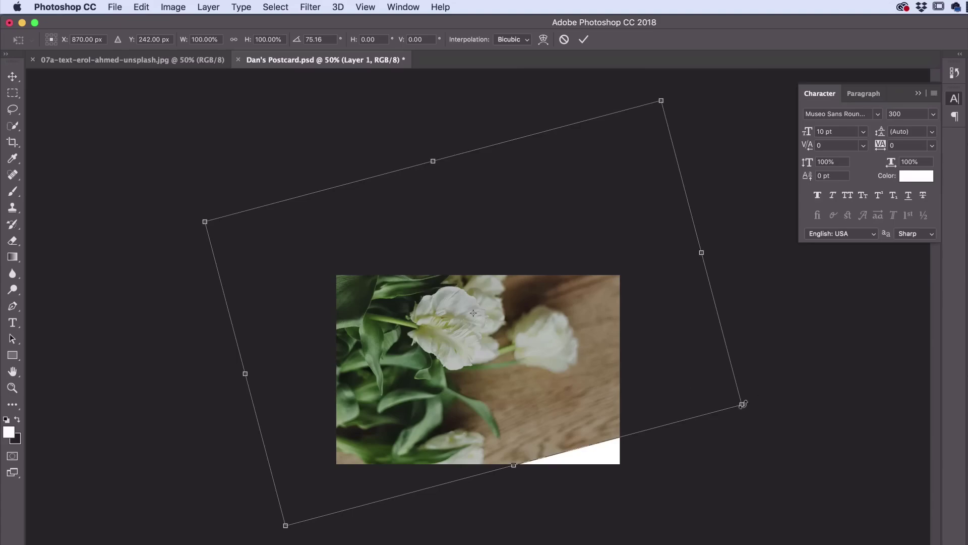
pyautogui.moveTo(743, 404); pyautogui.dragTo(243, 194)
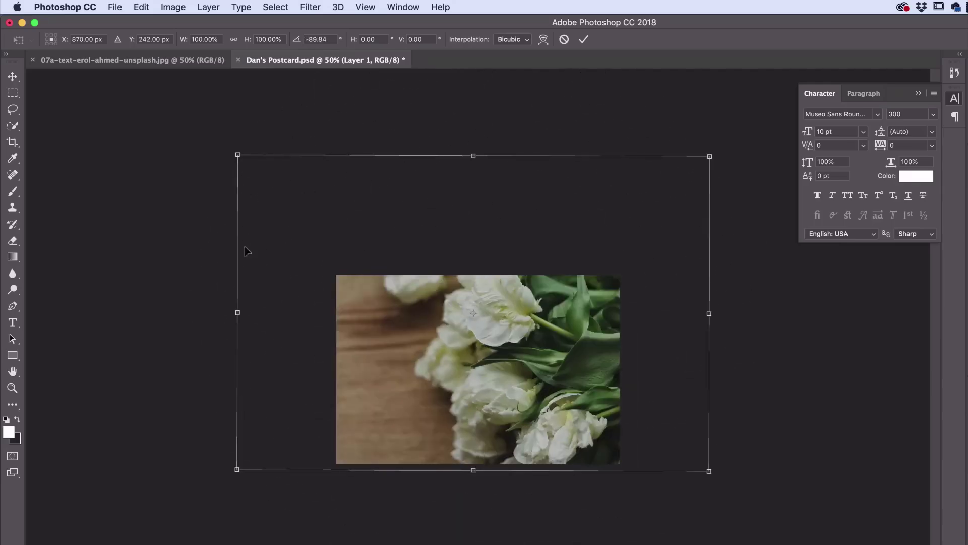
# Scale the rotated flower photo down proportionally to about 64% so more of the bouquet fits the postcard.
pyautogui.click(140, 7)
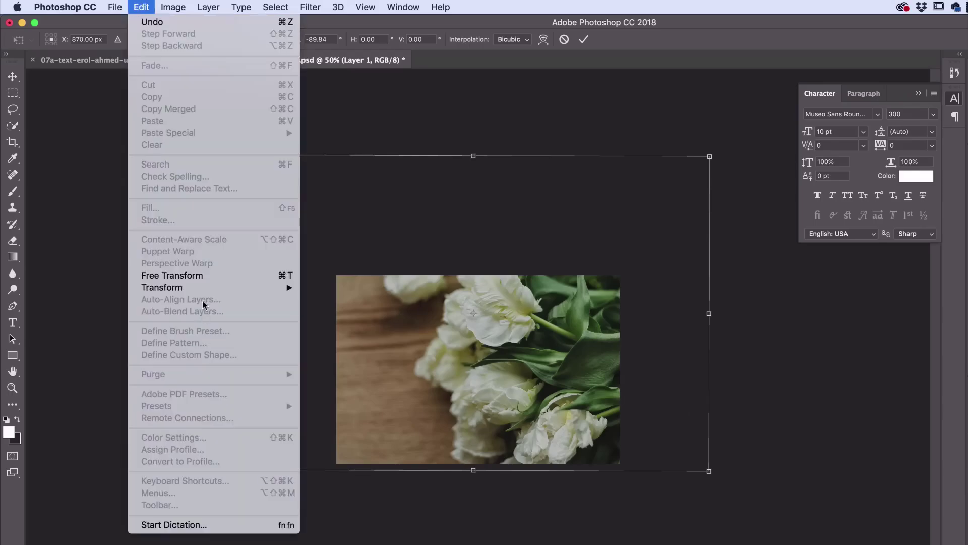
pyautogui.moveTo(204, 289)
pyautogui.click(363, 305)
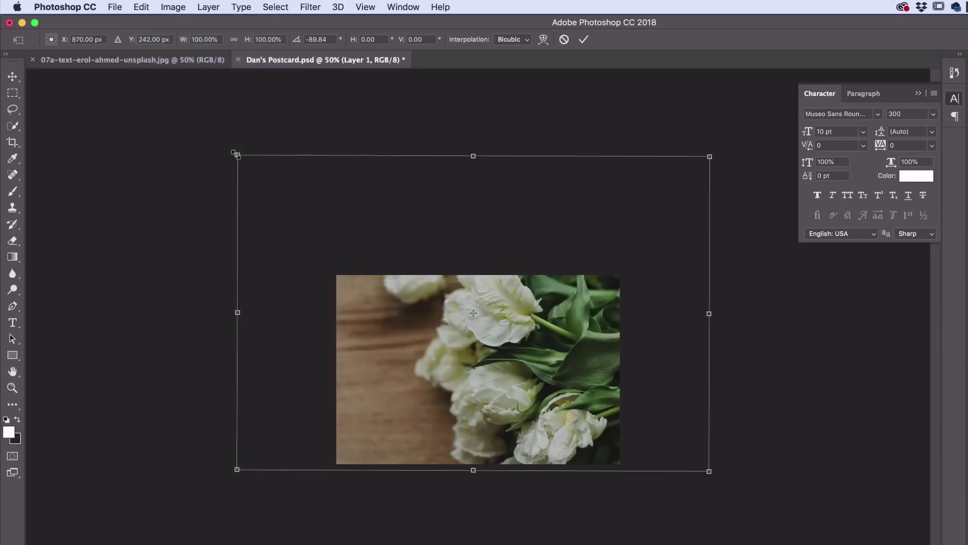
pyautogui.moveTo(235, 154); pyautogui.dragTo(333, 220)
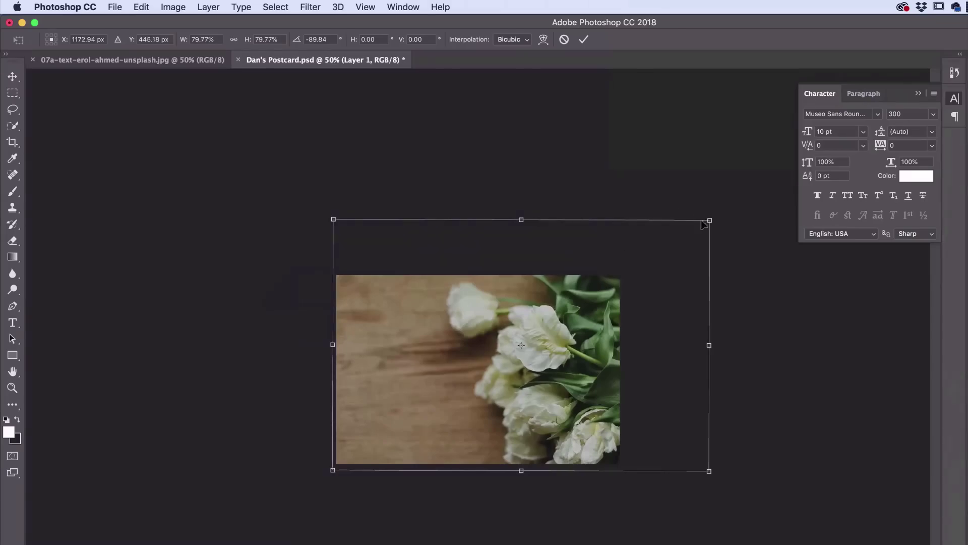
pyautogui.moveTo(704, 224); pyautogui.dragTo(637, 271)
# Centre the scaled photo on the postcard at X 900 px, Y 600 px, and apply the transformation.
pyautogui.moveTo(555, 325)
pyautogui.mouseDown()
pyautogui.moveTo(543, 324)
pyautogui.moveTo(545, 334)
pyautogui.moveTo(554, 328)
pyautogui.moveTo(545, 325)
pyautogui.moveTo(567, 326)
pyautogui.moveTo(558, 324)
pyautogui.mouseUp()
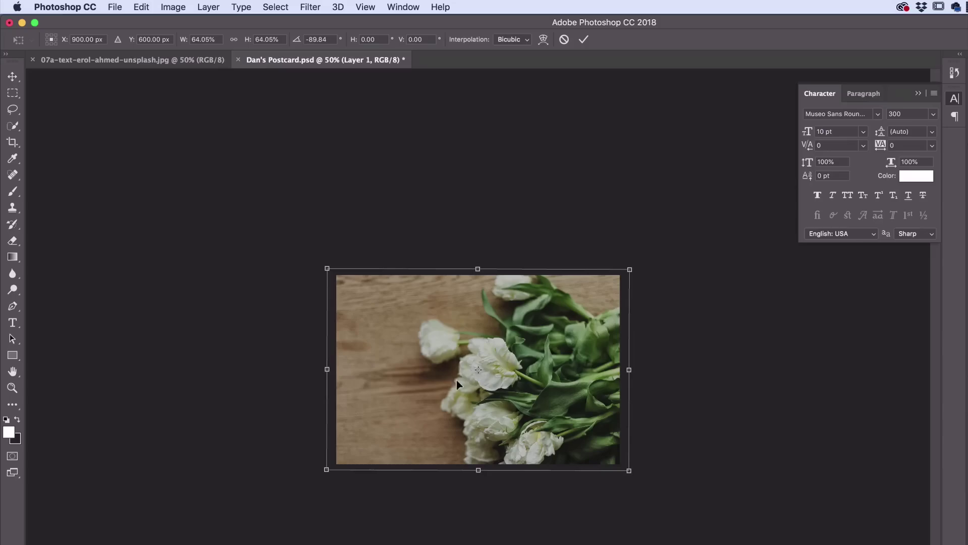
pyautogui.moveTo(568, 345); pyautogui.dragTo(569, 365)
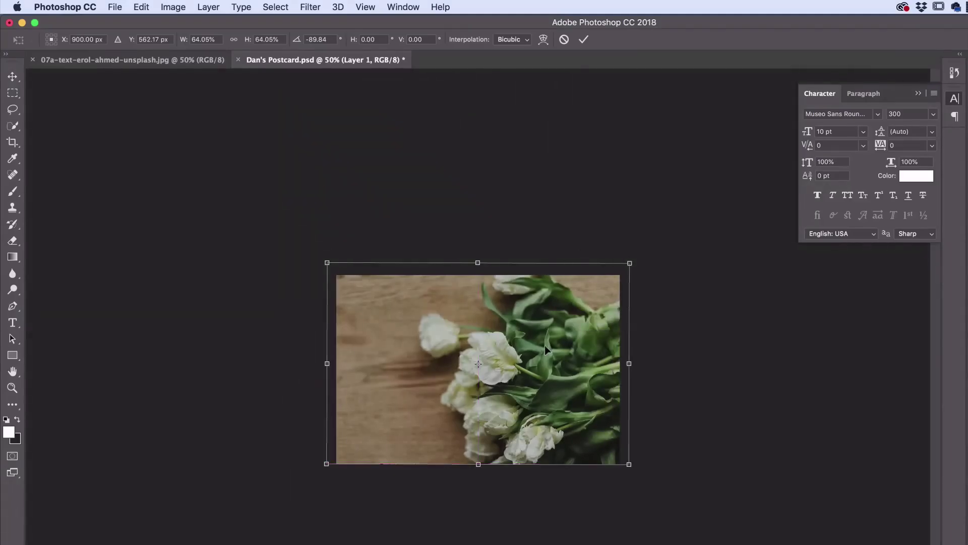
pyautogui.moveTo(552, 349); pyautogui.dragTo(552, 355)
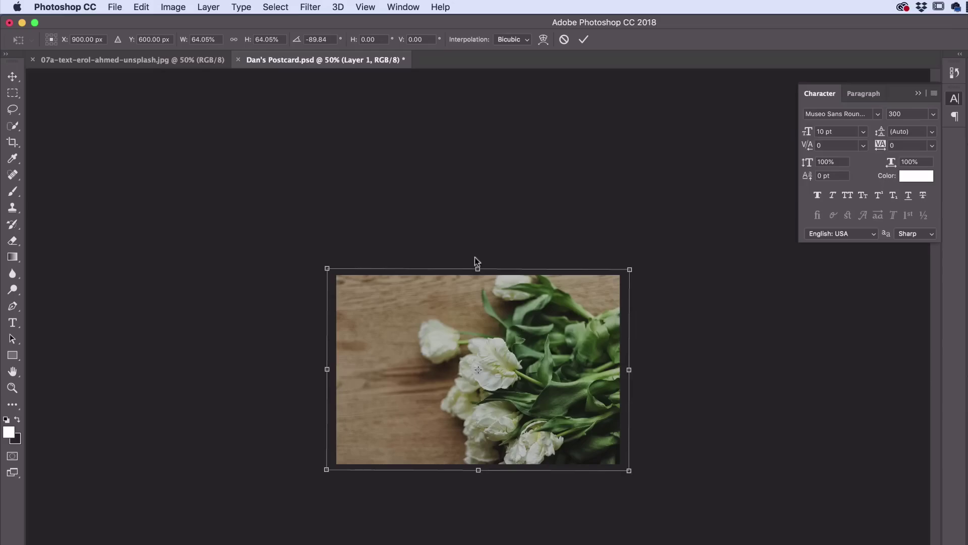
pyautogui.click(178, 6)
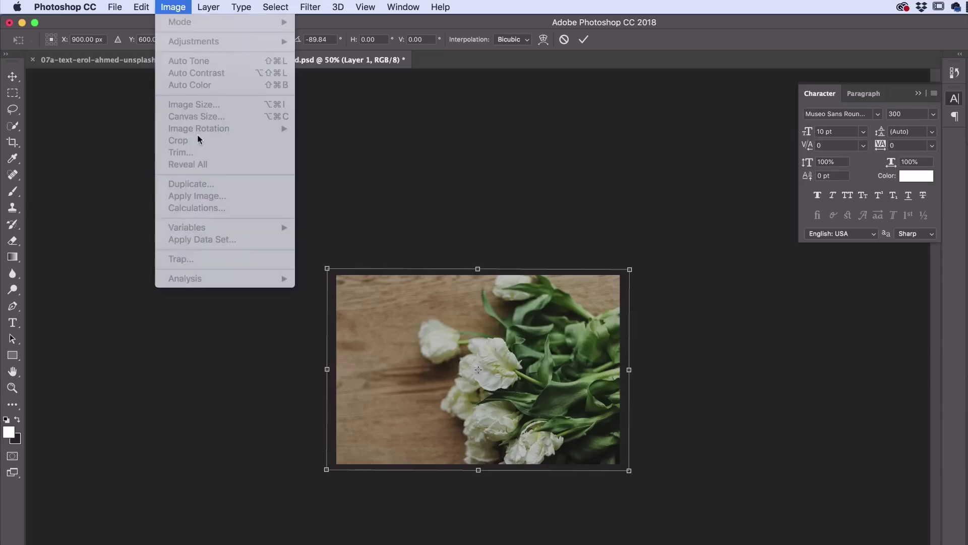
pyautogui.click(173, 7)
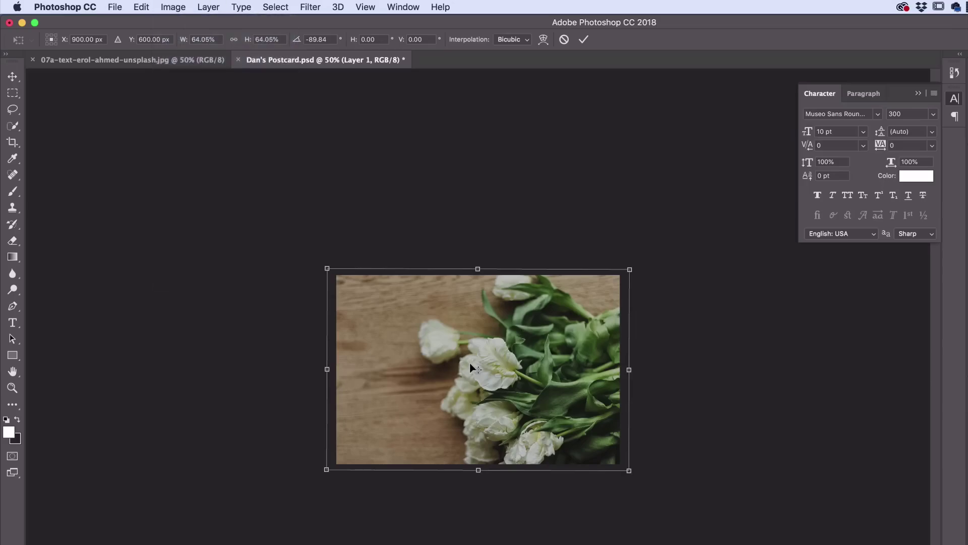
pyautogui.press('Return')
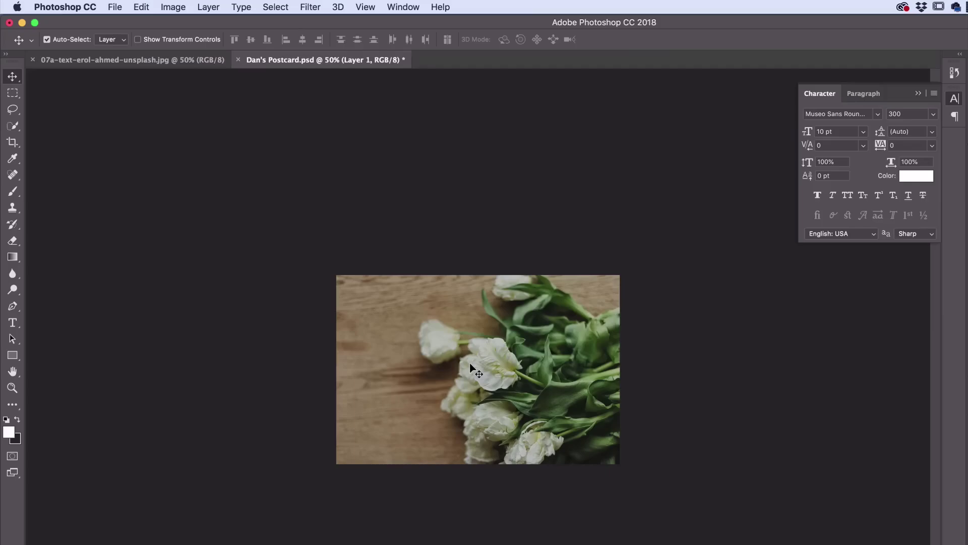
# Add one line of random placeholder point text in black 10 pt Garamond Bold across the photo's upper flowers.
pyautogui.click(510, 99)
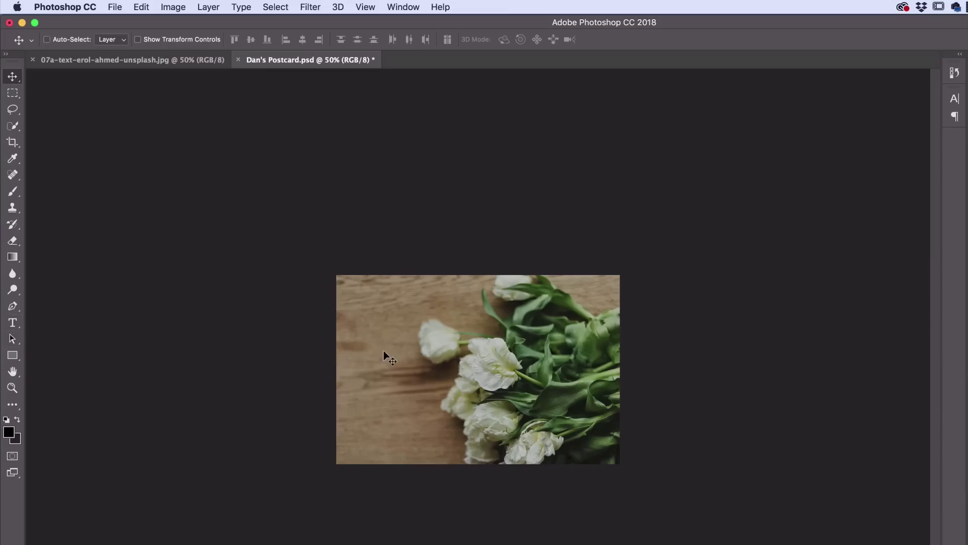
pyautogui.press('super+equal')
pyautogui.press('super+equal')
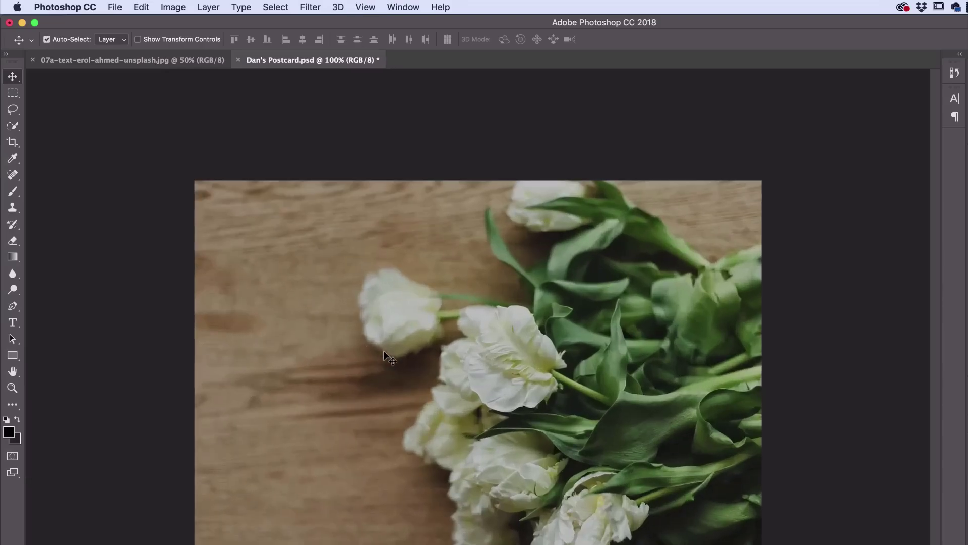
pyautogui.click(13, 323)
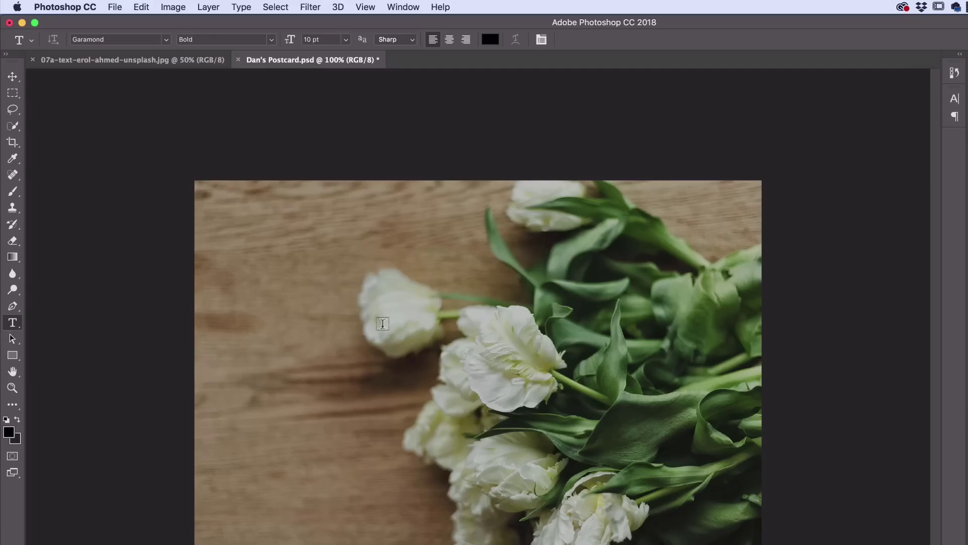
pyautogui.click(286, 315)
pyautogui.write('alsdkjf;lsadjf ;lsakjf;lksad fjl;ksj adfl;kjsa;d lfkias')
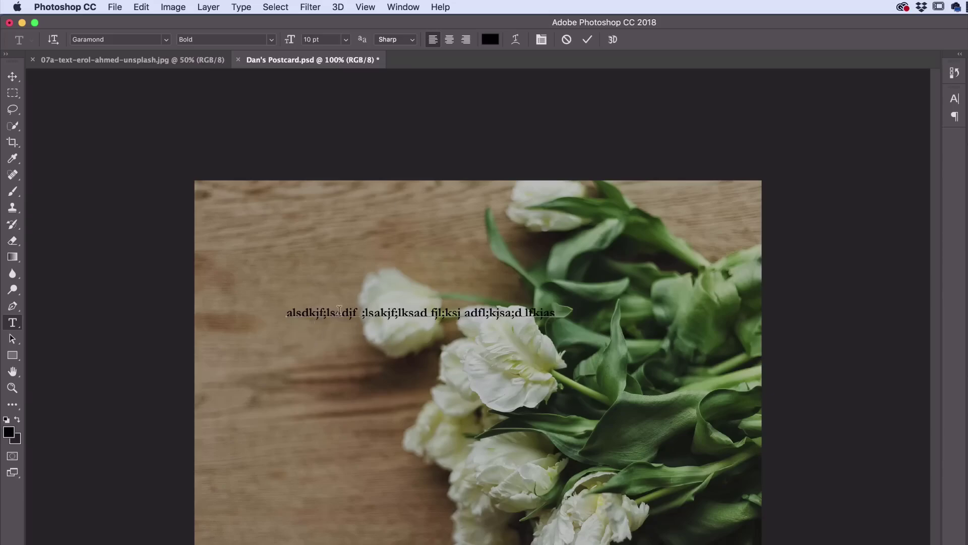
pyautogui.tripleClick(338, 311)
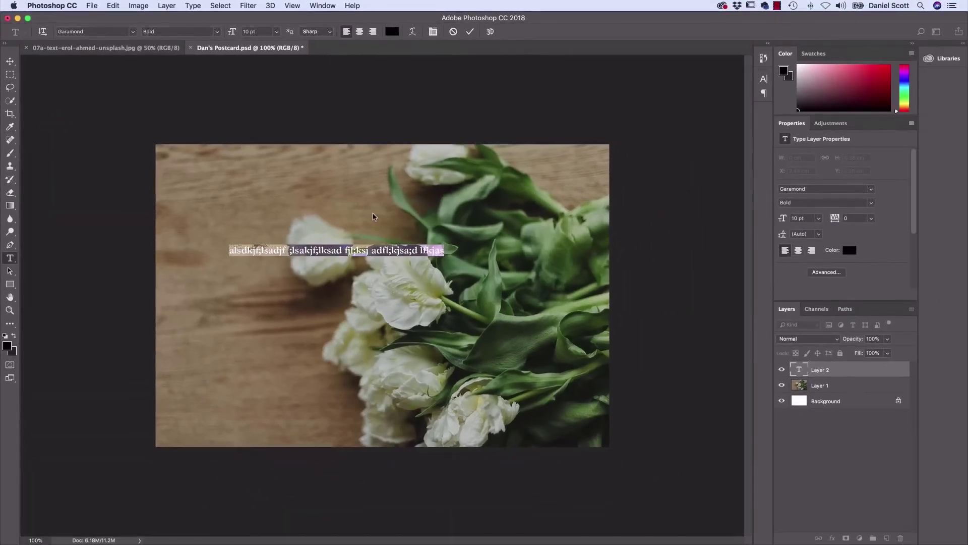
pyautogui.click(441, 252)
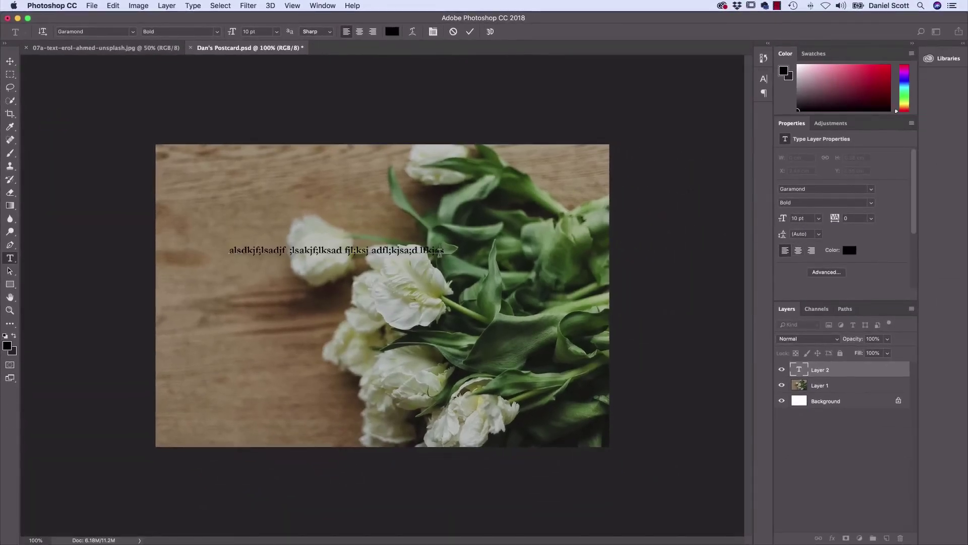
pyautogui.click(10, 62)
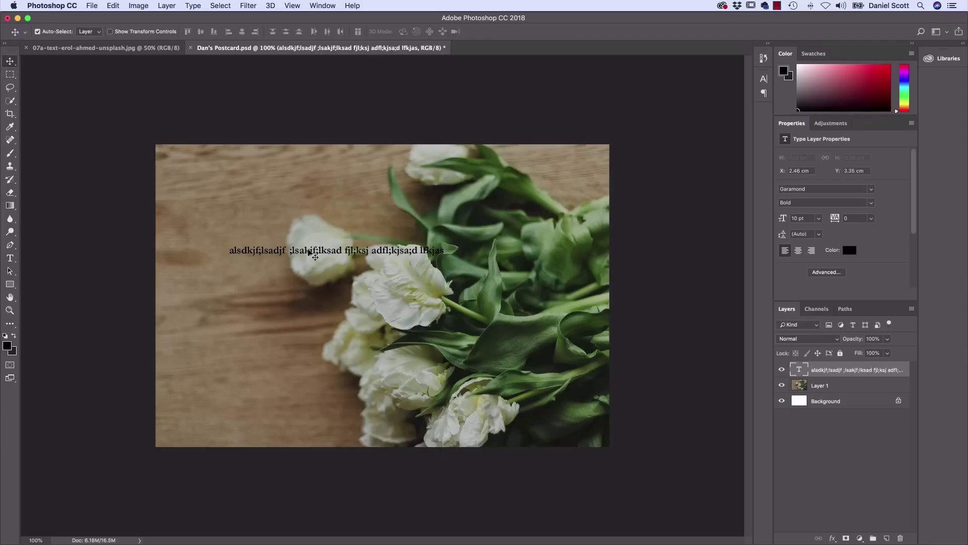
# Draw a paragraph text box below the single text line and fill it with three lines of random placeholder text separated by blank lines.
pyautogui.click(11, 259)
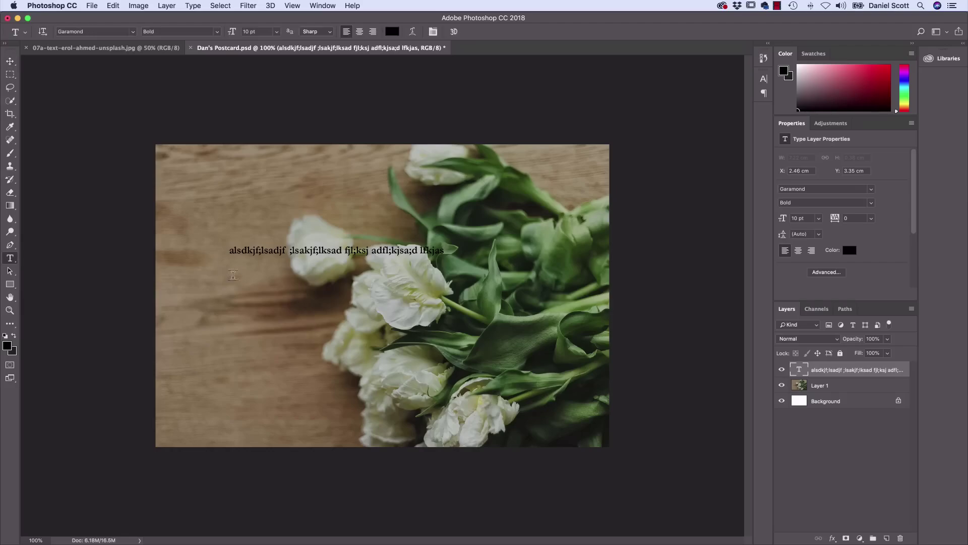
pyautogui.moveTo(230, 269); pyautogui.dragTo(474, 384)
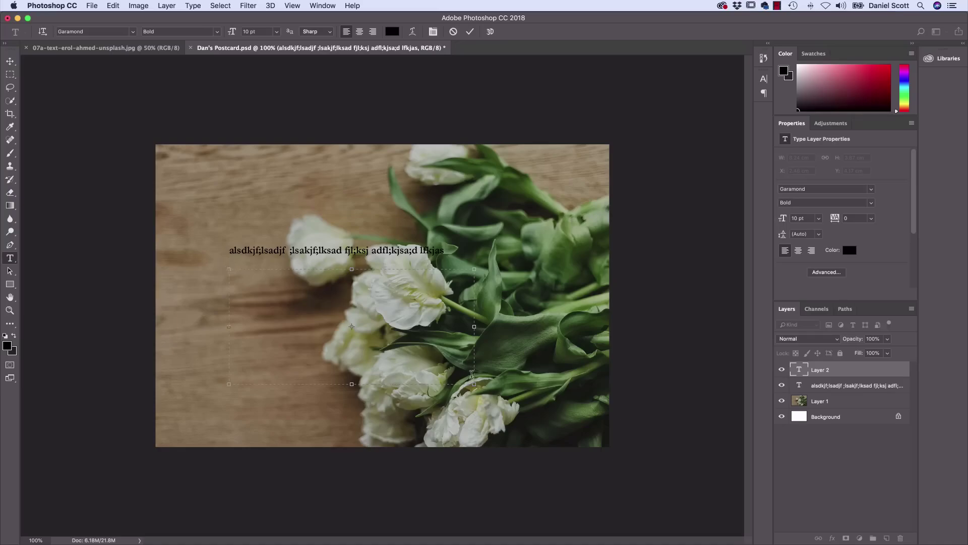
pyautogui.write('jl;ksadjf  salkdfj ;lsakjdfl;djsak fl;sad jlf;k sadl;fkj sa;lkfj')
pyautogui.press('Return')
pyautogui.press('Return')
pyautogui.write(';lsadkjfl')
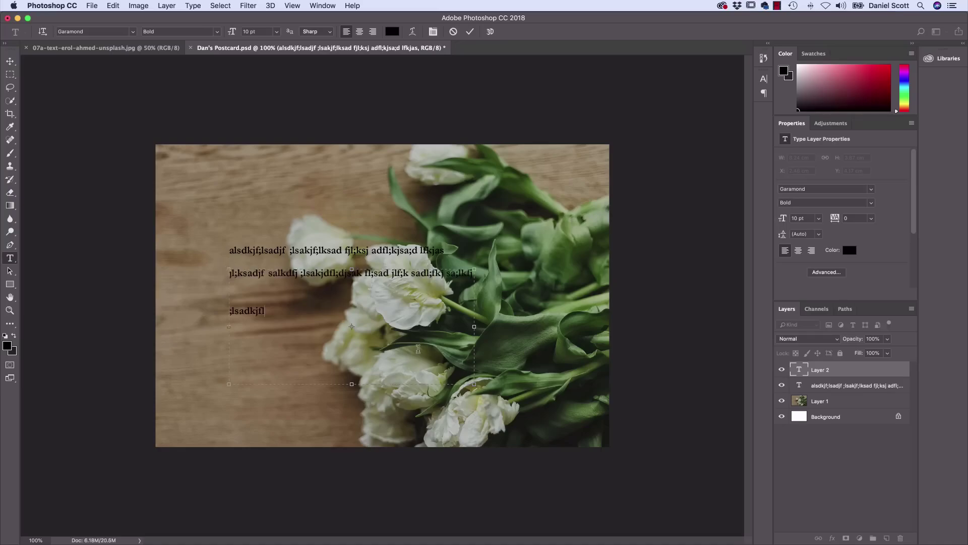
pyautogui.write('s akjfl;ksja dlfkjas;lfkj asl;d jfkl;sdkjf lska')
pyautogui.press('Return')
pyautogui.press('Return')
pyautogui.write('jdfl;sakjd ;fsa')
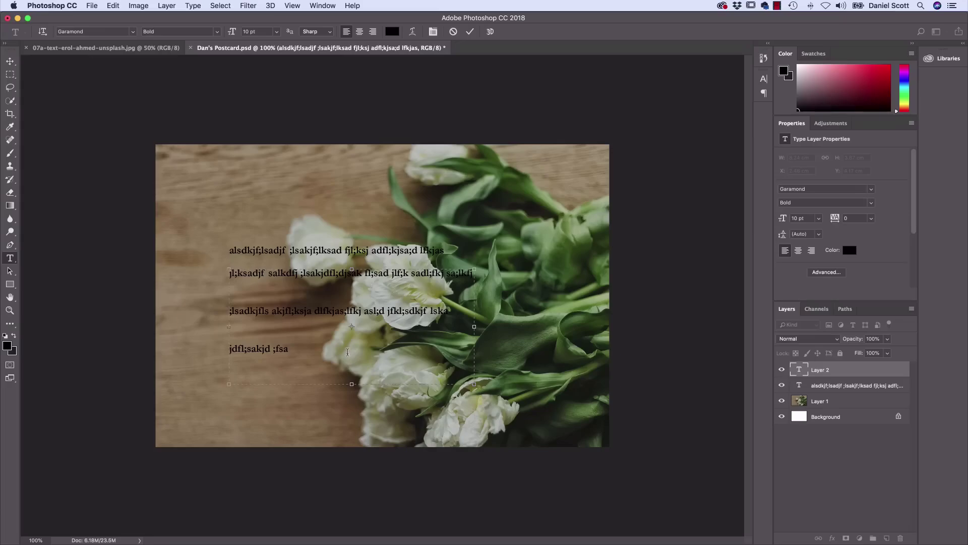
# Set the leading of the whole placeholder paragraph to Auto so its lines sit close together.
pyautogui.moveTo(313, 354); pyautogui.dragTo(225, 285)
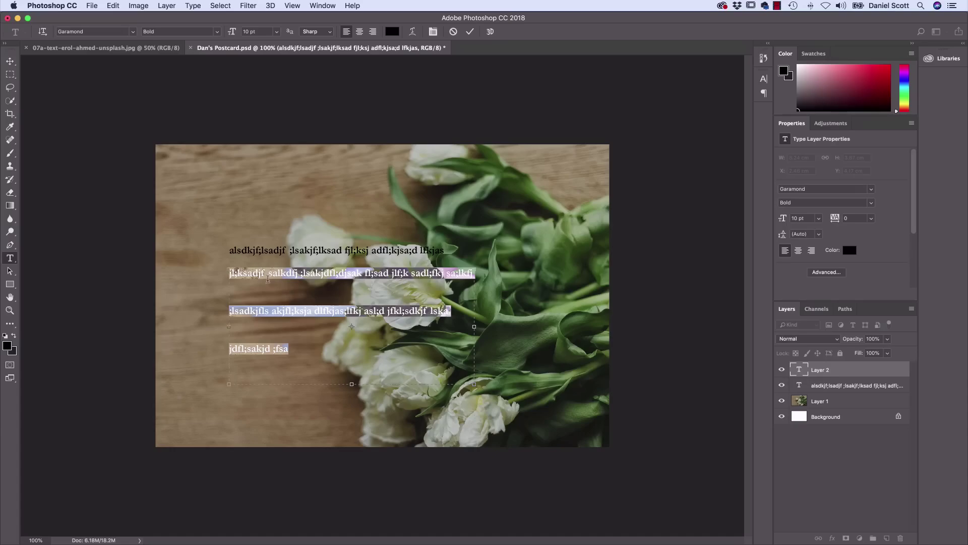
pyautogui.click(264, 280)
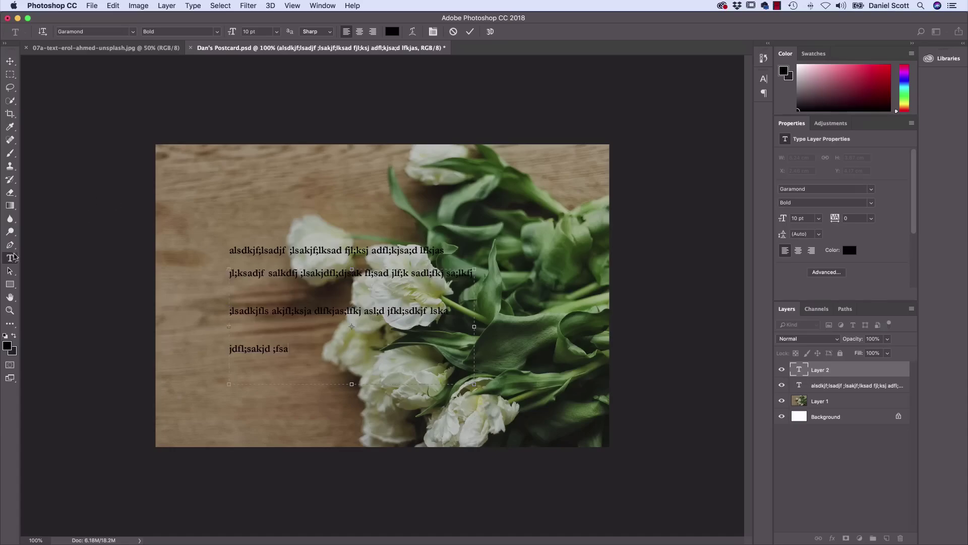
pyautogui.moveTo(301, 352); pyautogui.dragTo(226, 267)
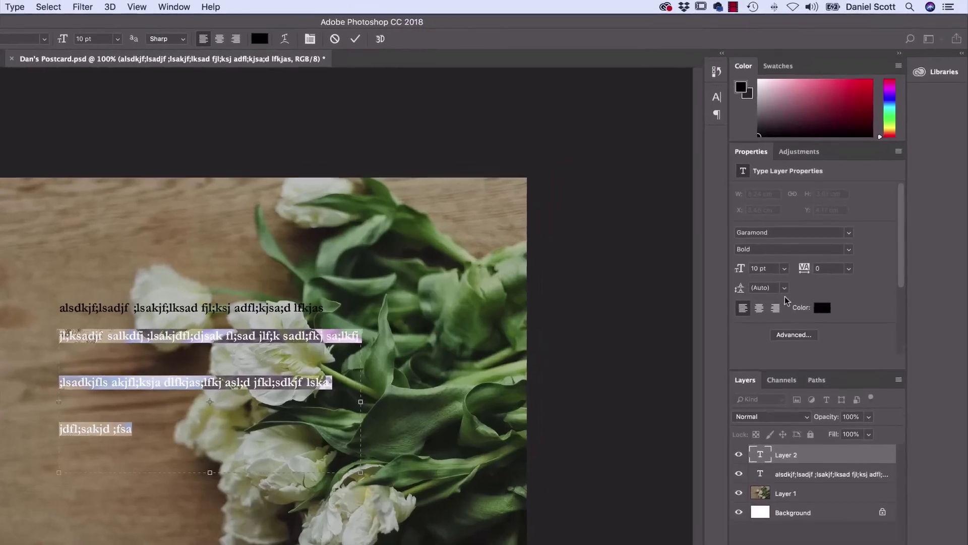
pyautogui.click(781, 293)
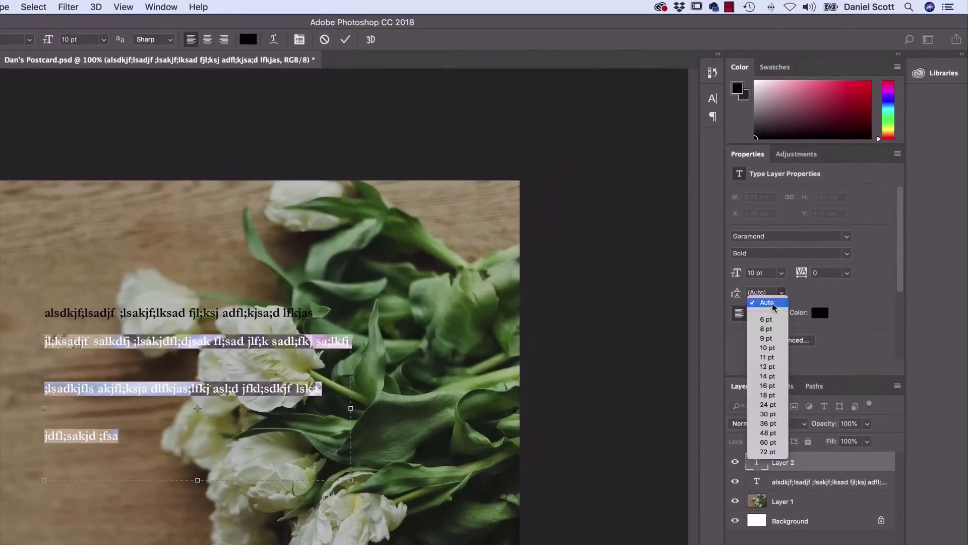
pyautogui.click(782, 303)
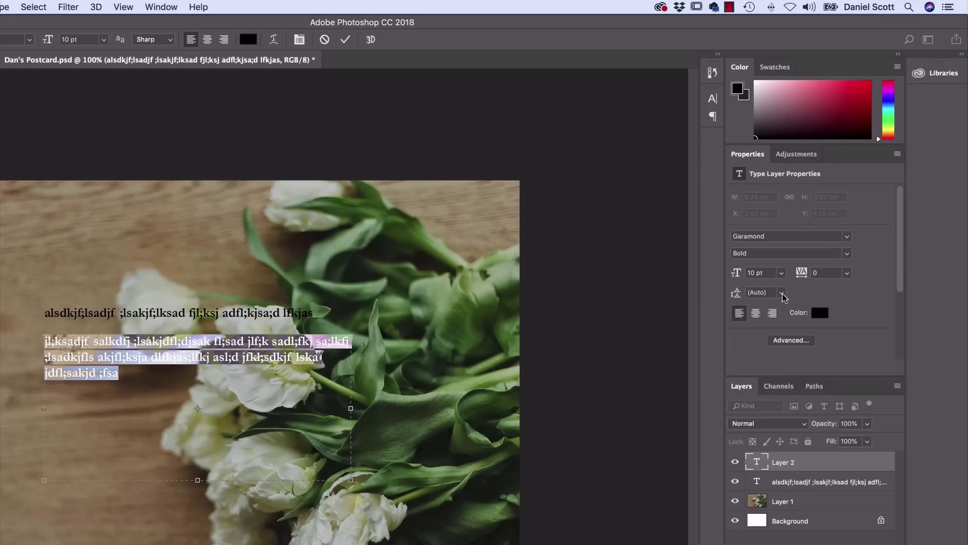
pyautogui.click(782, 293)
pyautogui.click(795, 304)
pyautogui.click(152, 399)
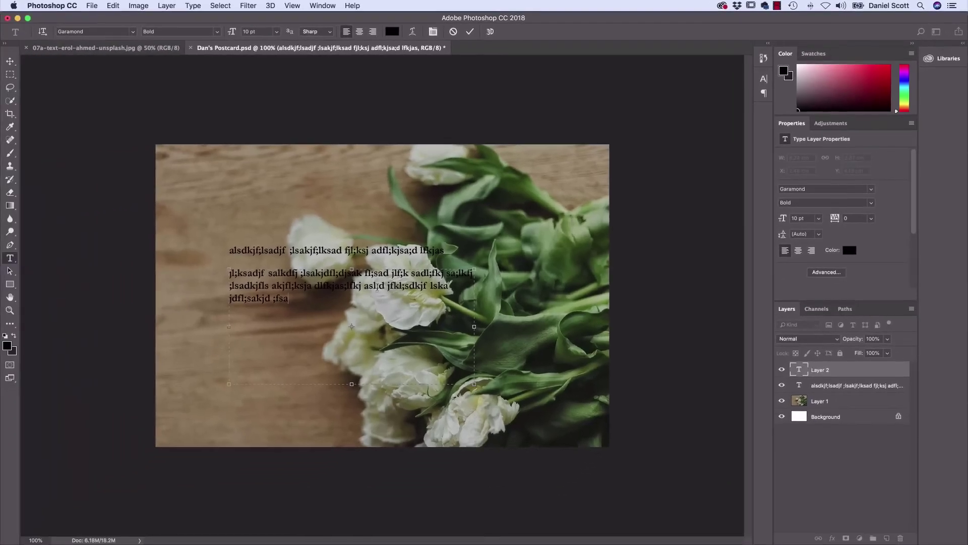
# Commit the paragraph text and replace the single placeholder line above it with "Mothers Day Sale".
pyautogui.click(11, 61)
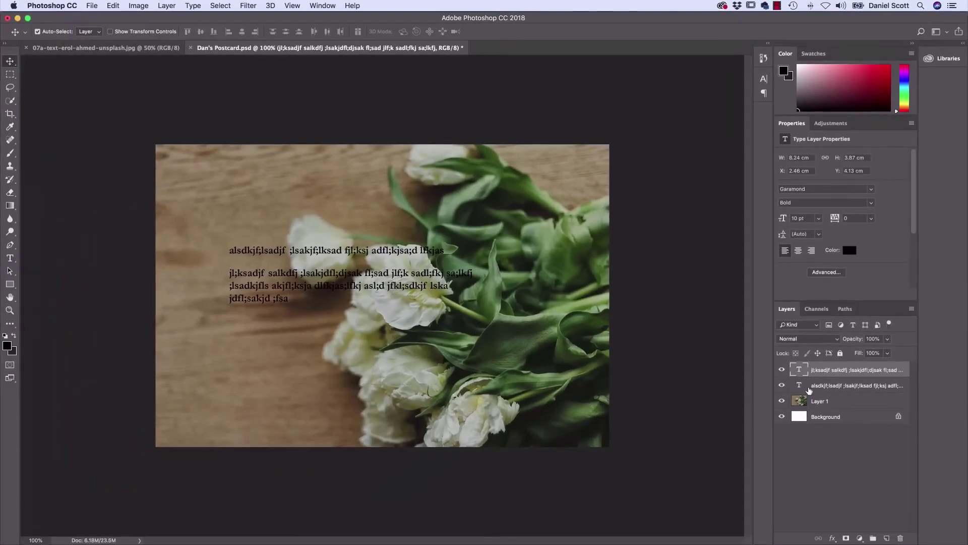
pyautogui.click(849, 387)
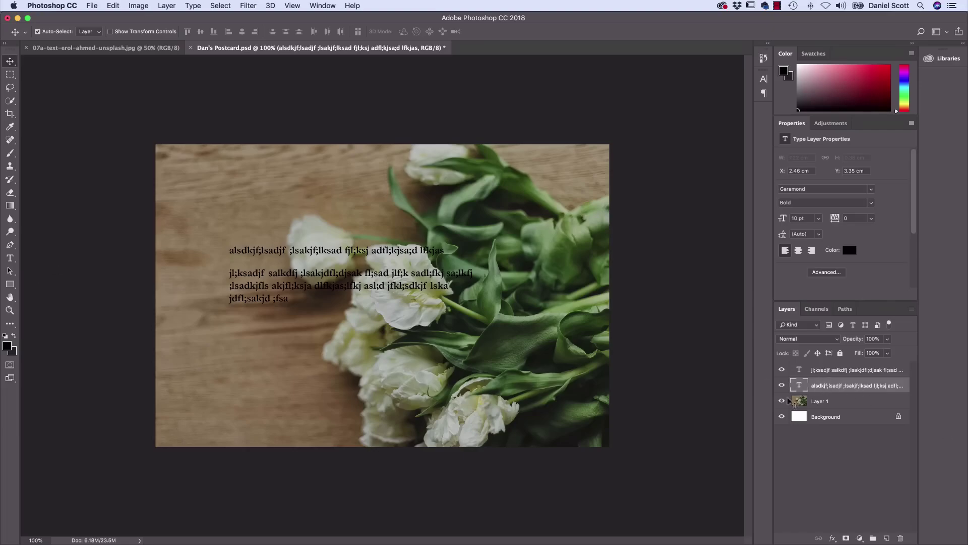
pyautogui.click(10, 257)
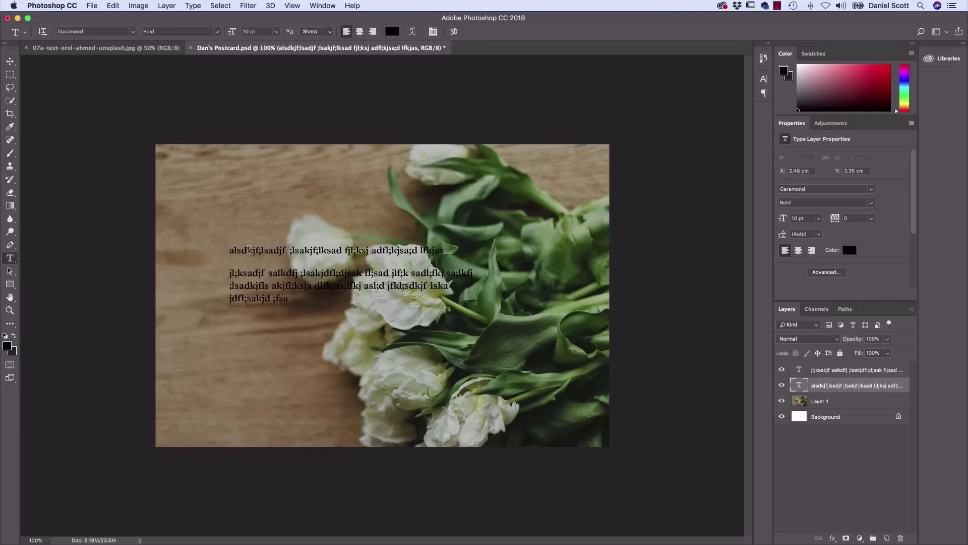
pyautogui.click(242, 248)
pyautogui.moveTo(226, 249); pyautogui.dragTo(459, 258)
pyautogui.press('BackSpace')
pyautogui.write('Mothers Day S')
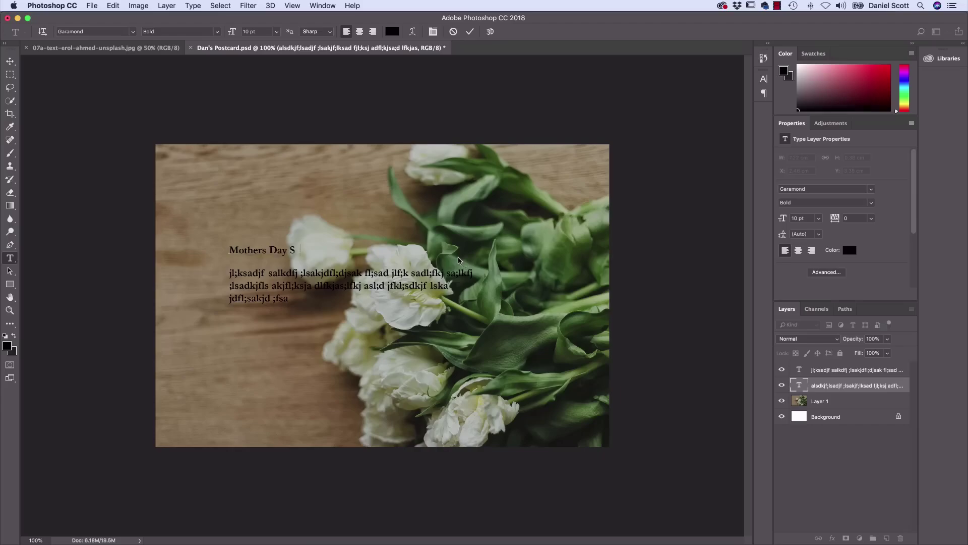
pyautogui.write('ale')
# Set the colour of the whole "Mothers Day Sale" heading to white, ffffff.
pyautogui.tripleClick(296, 250)
pyautogui.click(391, 31)
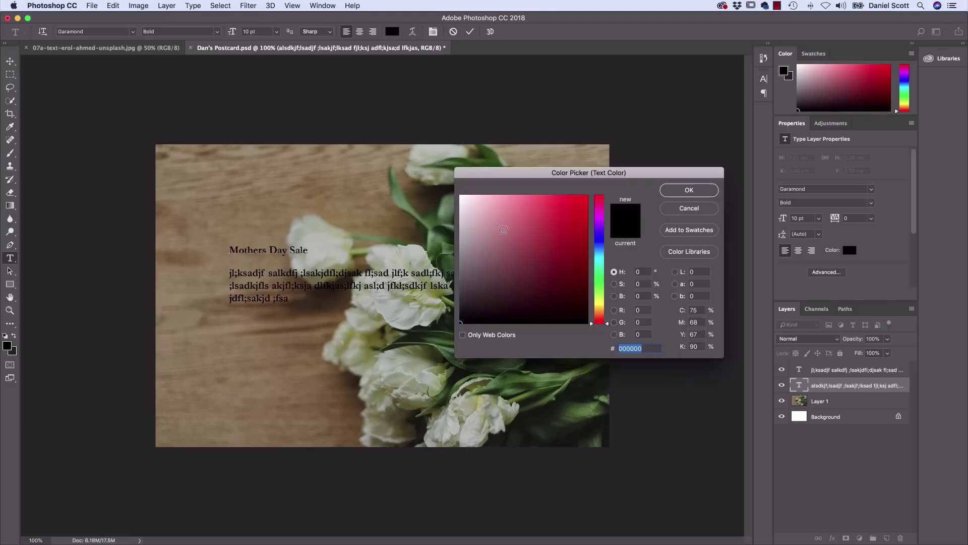
pyautogui.click(674, 209)
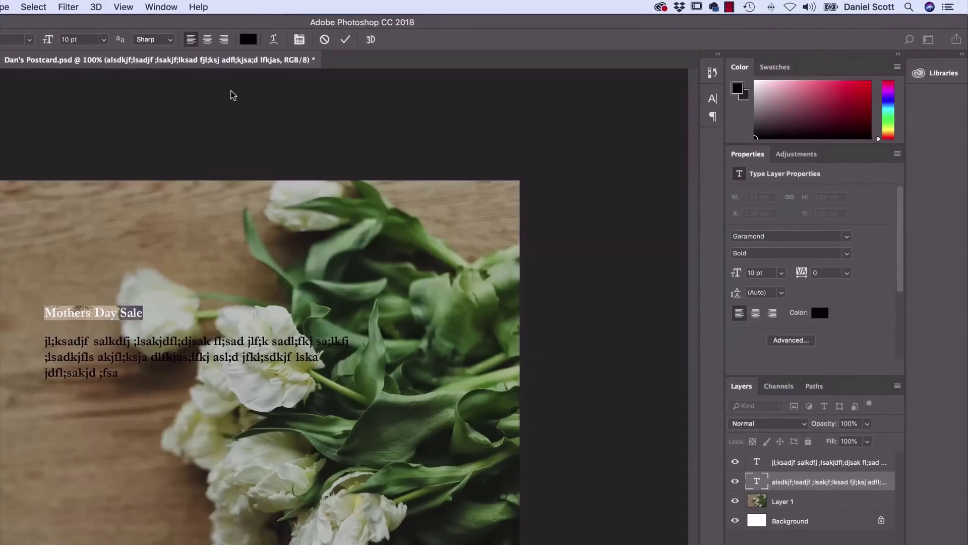
pyautogui.click(820, 313)
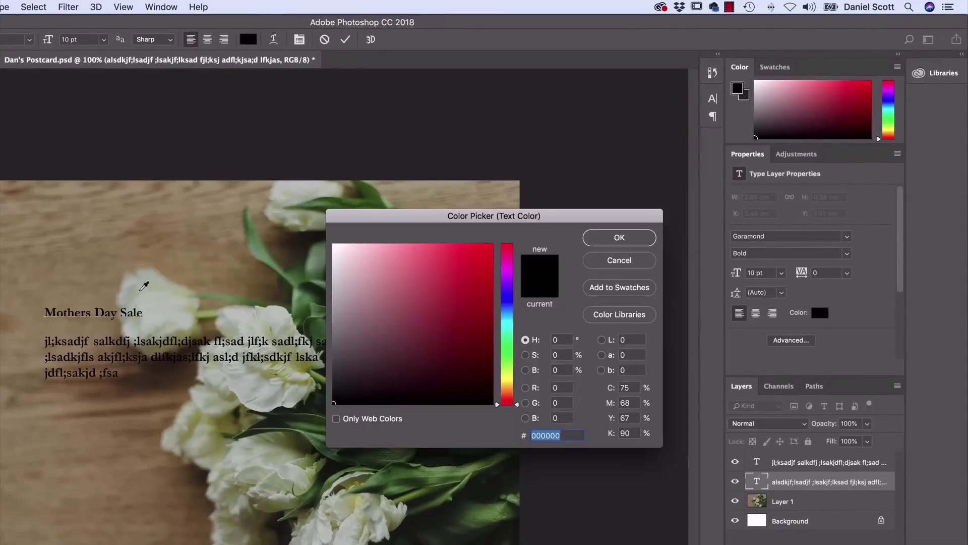
pyautogui.moveTo(518, 401); pyautogui.dragTo(514, 276)
pyautogui.click(461, 263)
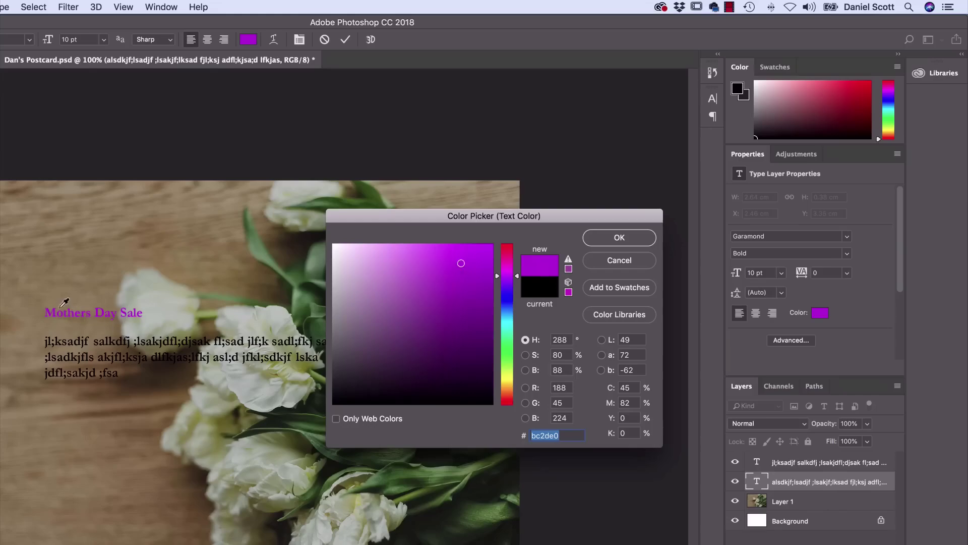
pyautogui.moveTo(404, 218); pyautogui.dragTo(378, 236)
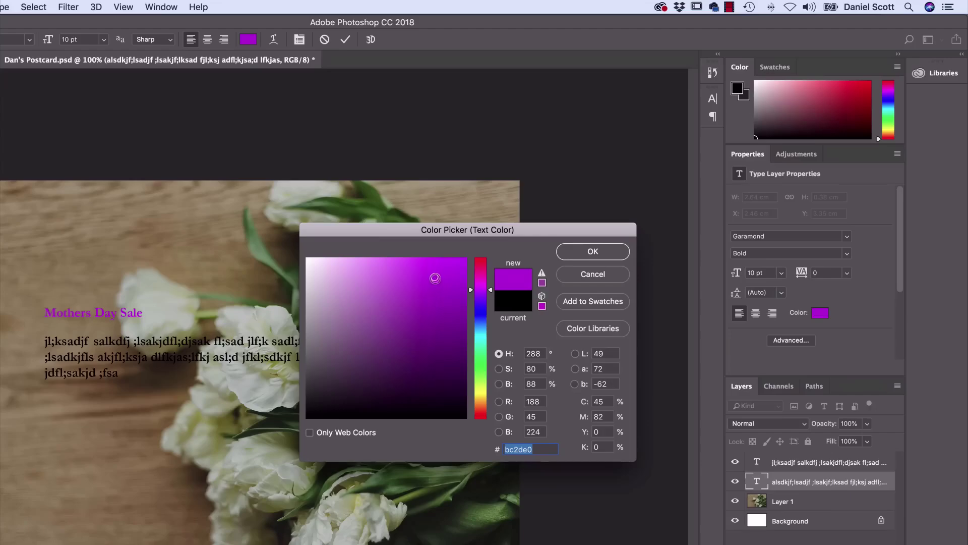
pyautogui.moveTo(435, 278)
pyautogui.mouseDown()
pyautogui.moveTo(430, 324)
pyautogui.moveTo(394, 305)
pyautogui.moveTo(436, 292)
pyautogui.moveTo(318, 271)
pyautogui.moveTo(292, 249)
pyautogui.mouseUp()
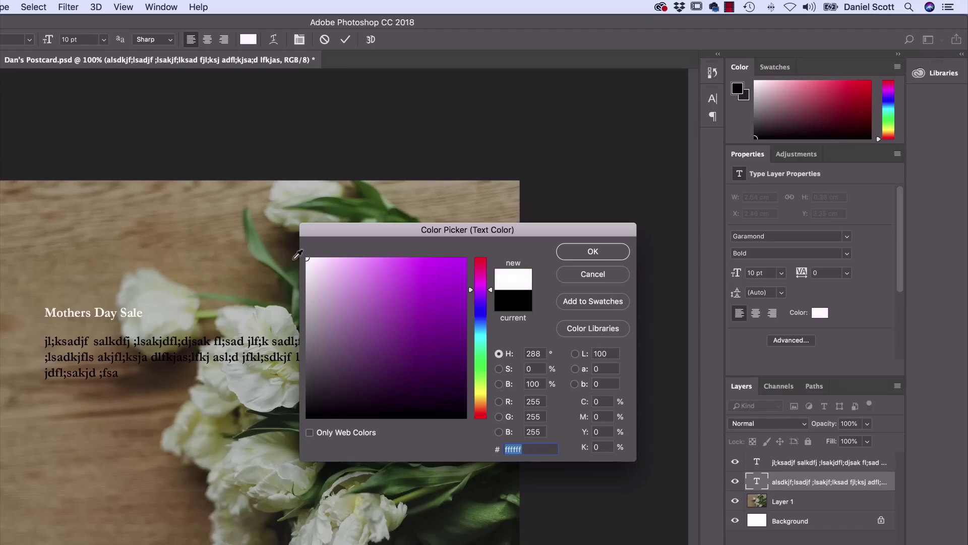
pyautogui.click(592, 252)
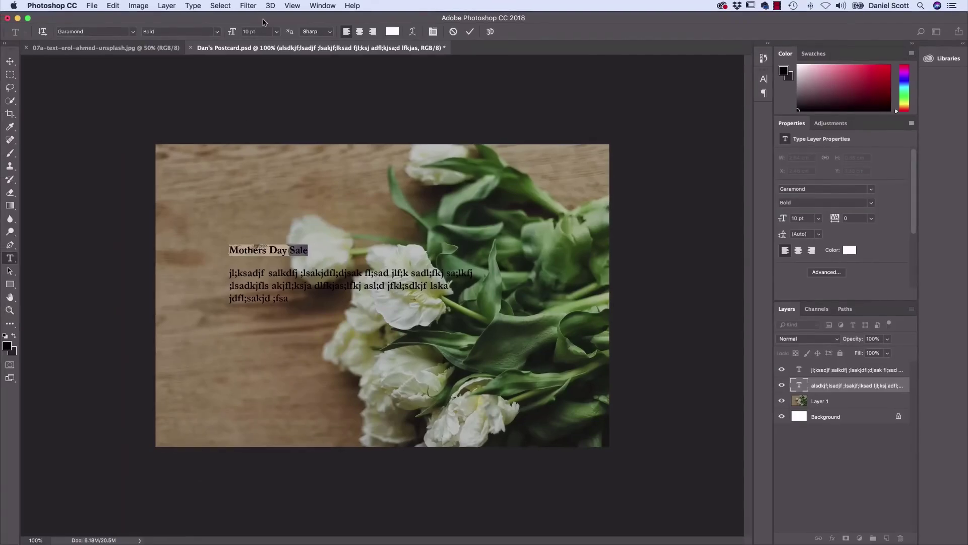
# Enlarge the heading to 48 pt, break it onto a second line before "Day Sale", and commit the text.
pyautogui.click(819, 219)
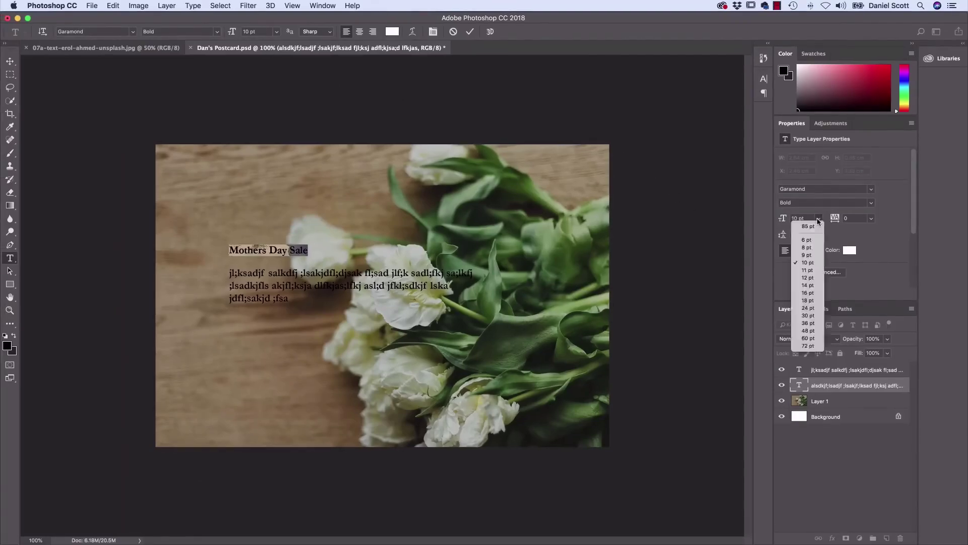
pyautogui.click(805, 332)
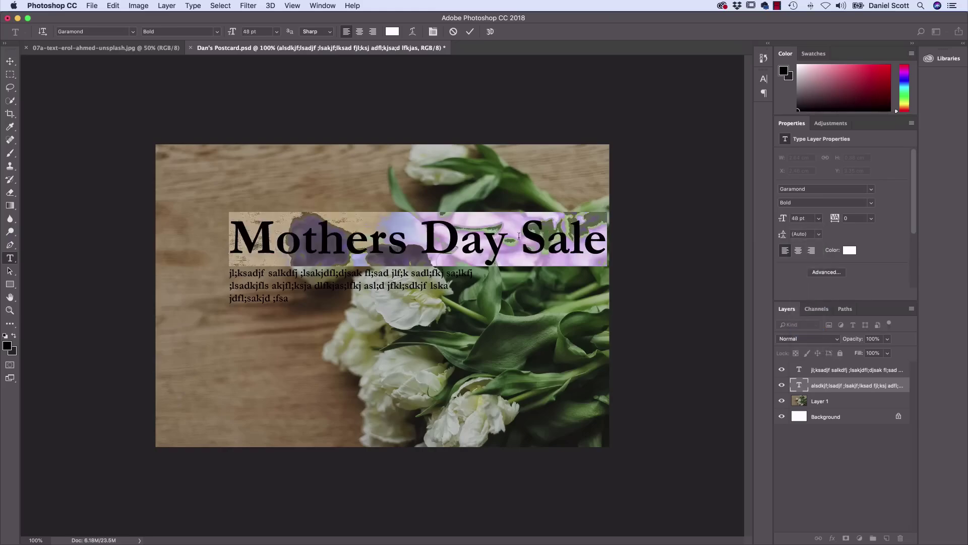
pyautogui.click(428, 231)
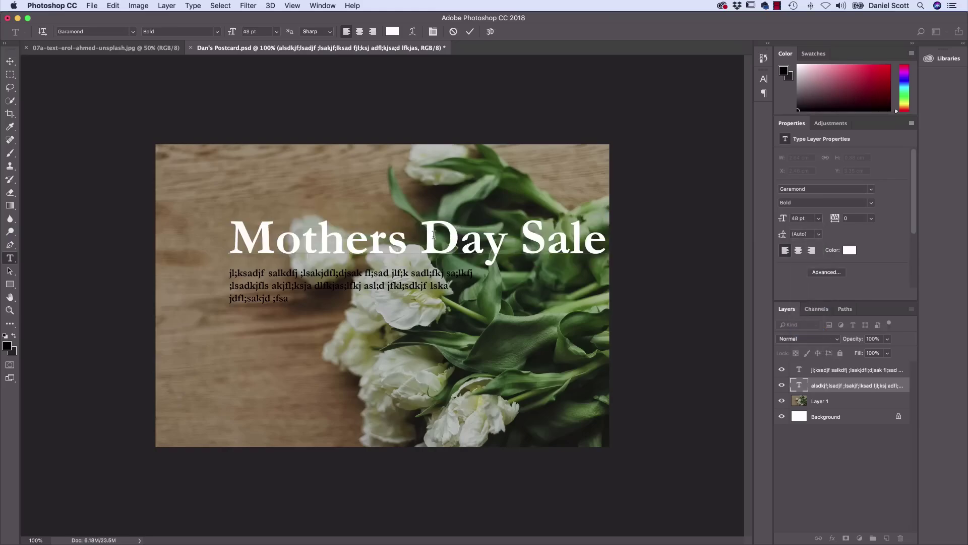
pyautogui.press('Return')
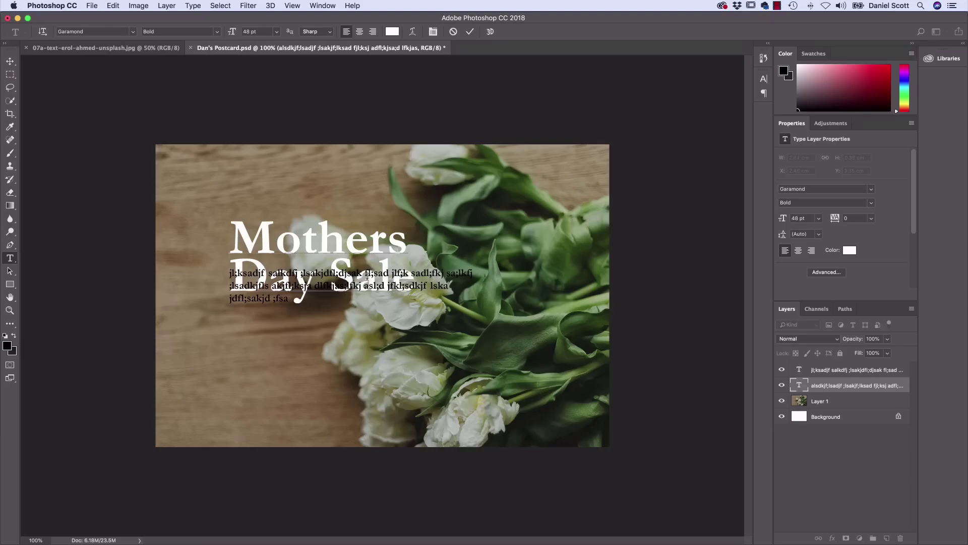
pyautogui.click(831, 378)
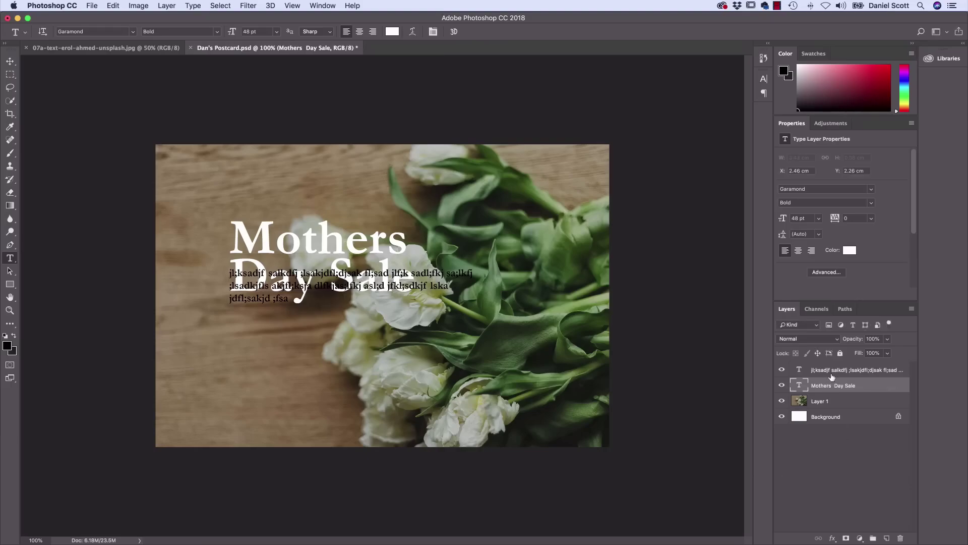
# Move the placeholder paragraph below the heading, and move the heading down to sit just above it.
pyautogui.click(832, 374)
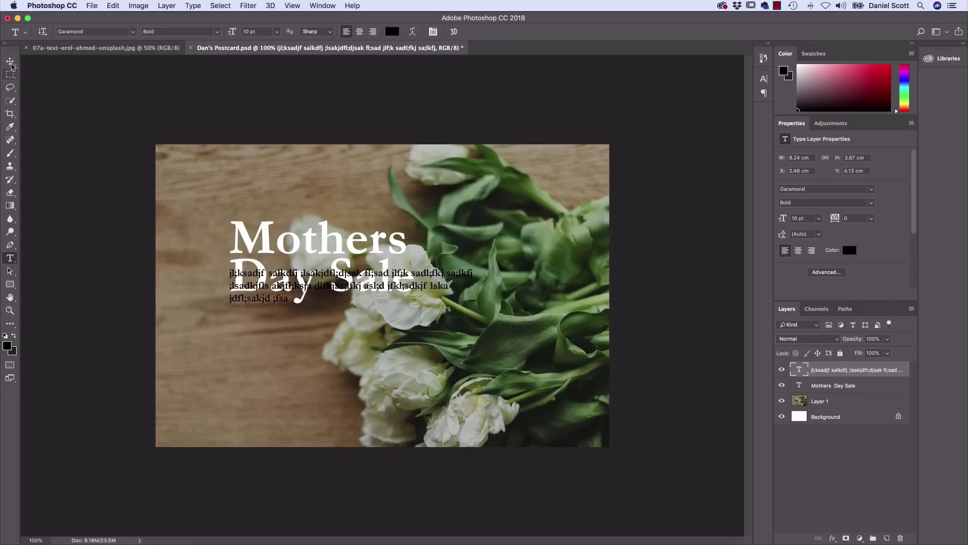
pyautogui.click(10, 61)
pyautogui.moveTo(281, 303); pyautogui.dragTo(277, 386)
pyautogui.click(850, 386)
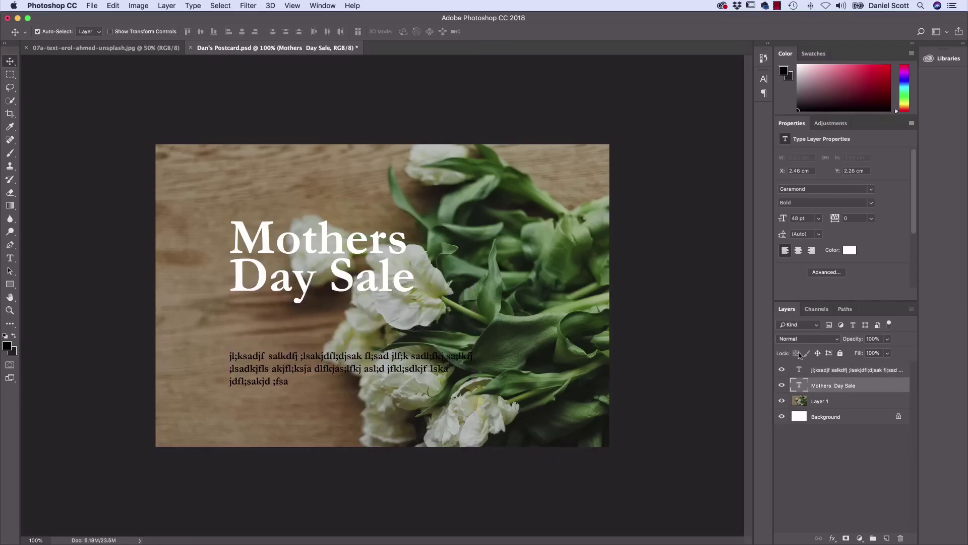
pyautogui.moveTo(337, 275); pyautogui.dragTo(332, 305)
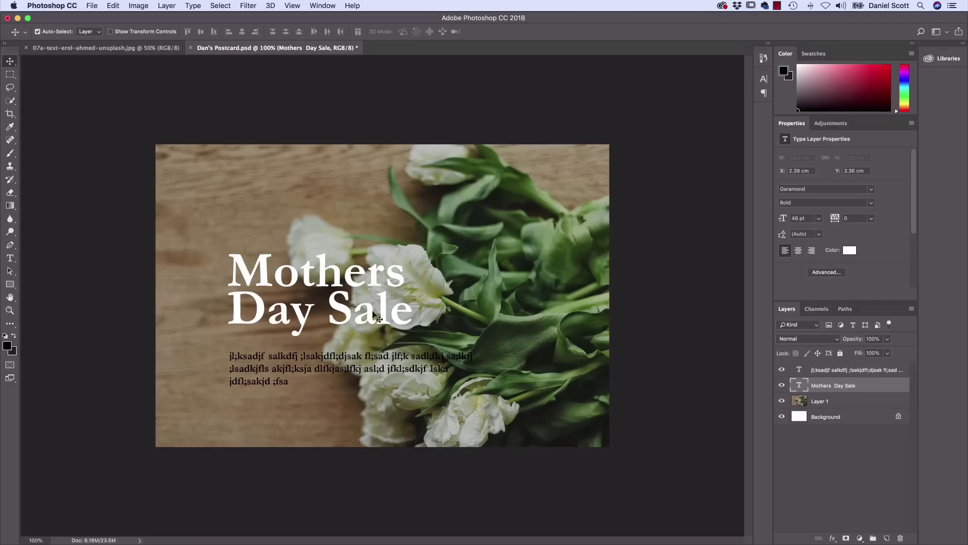
# Add a new line of white point text reading "Save the date:" above the Mothers Day Sale heading.
pyautogui.click(10, 258)
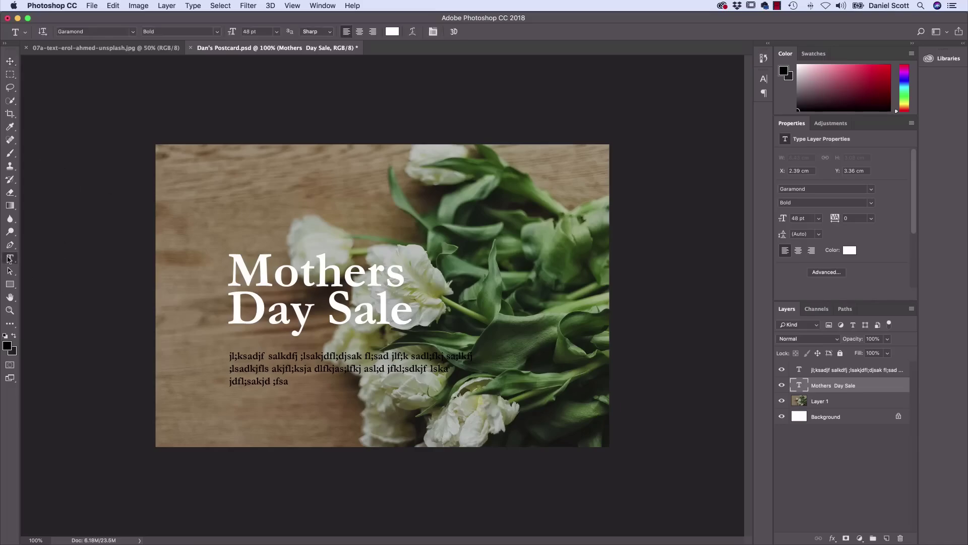
pyautogui.click(231, 230)
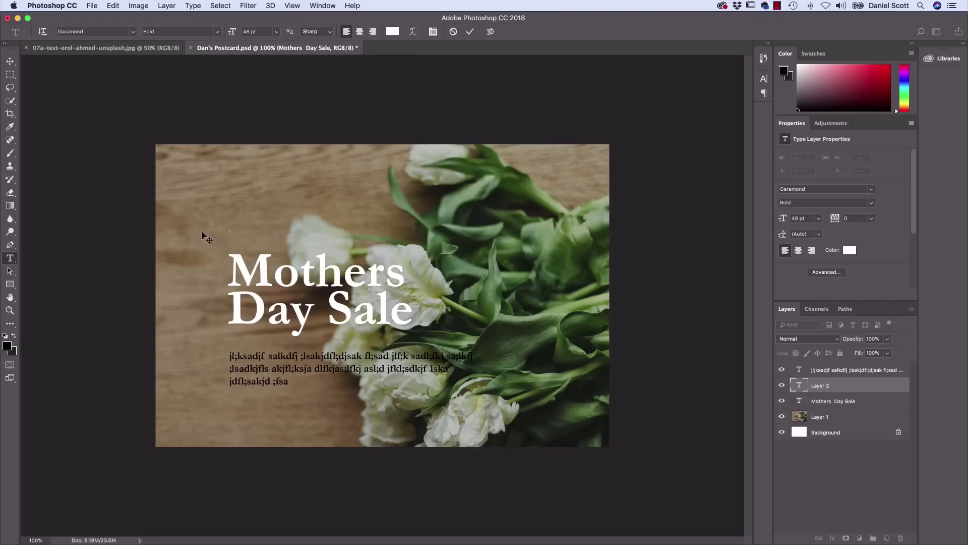
pyautogui.write('sa')
pyautogui.press('BackSpace')
pyautogui.press('BackSpace')
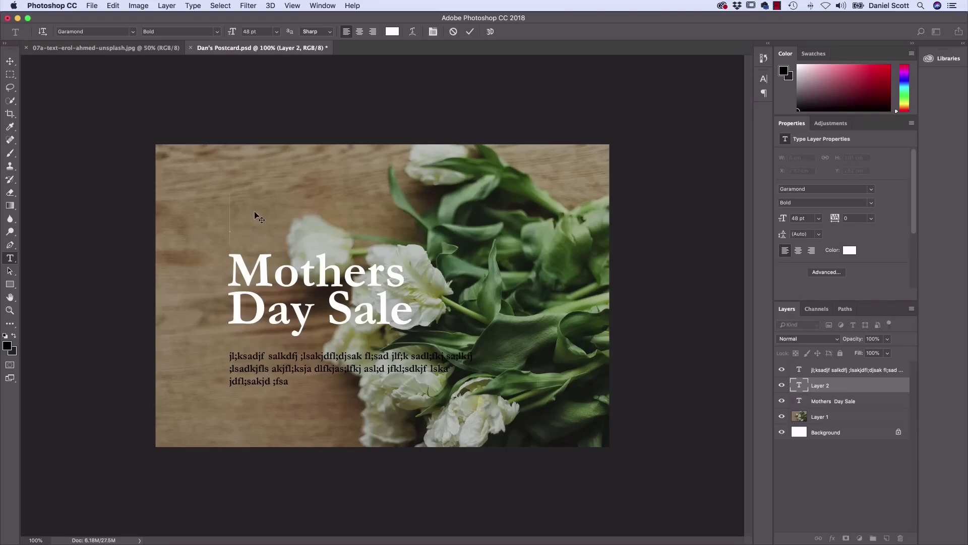
pyautogui.write('Save')
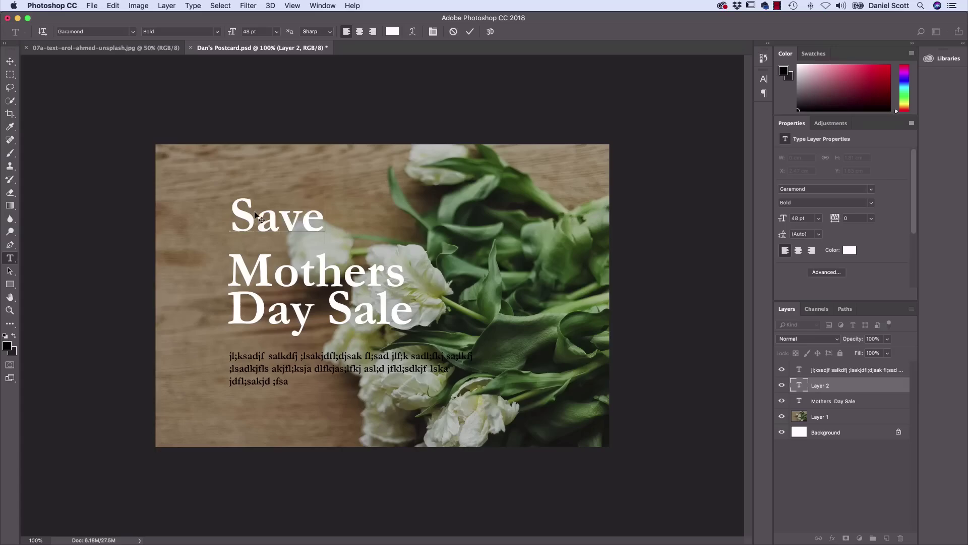
pyautogui.write(' the date:')
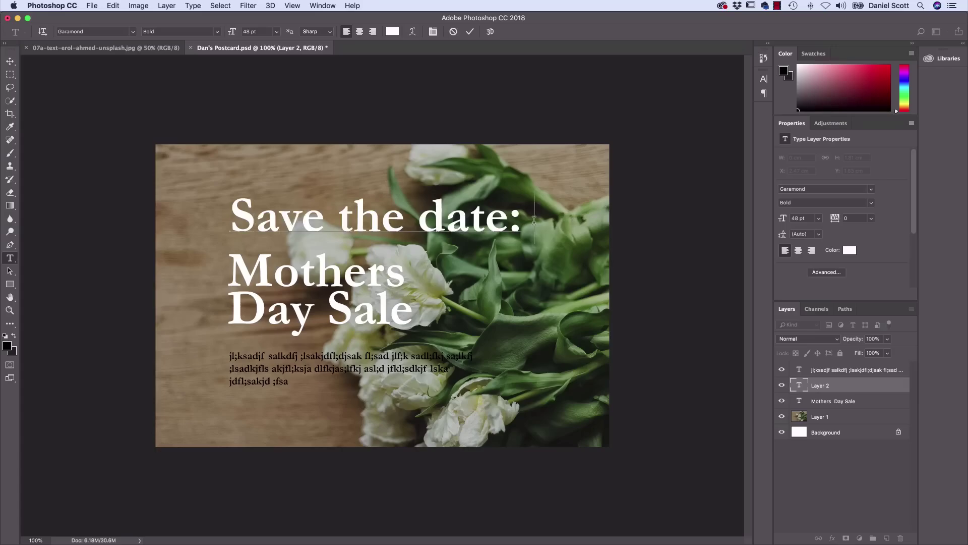
# Set the "Save the date:" line to 18 pt and add "May 13, 2018" at its end.
pyautogui.moveTo(538, 211); pyautogui.dragTo(211, 198)
pyautogui.click(819, 218)
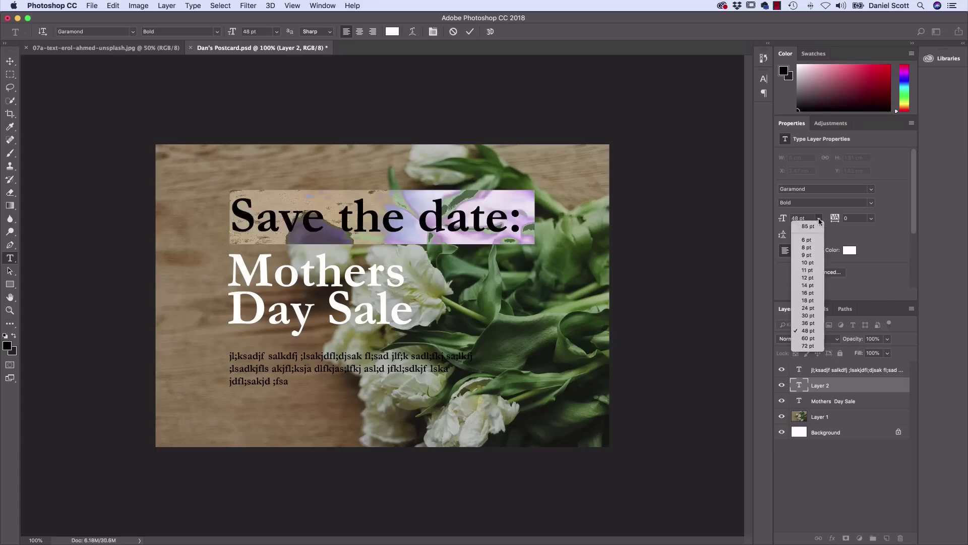
pyautogui.click(808, 300)
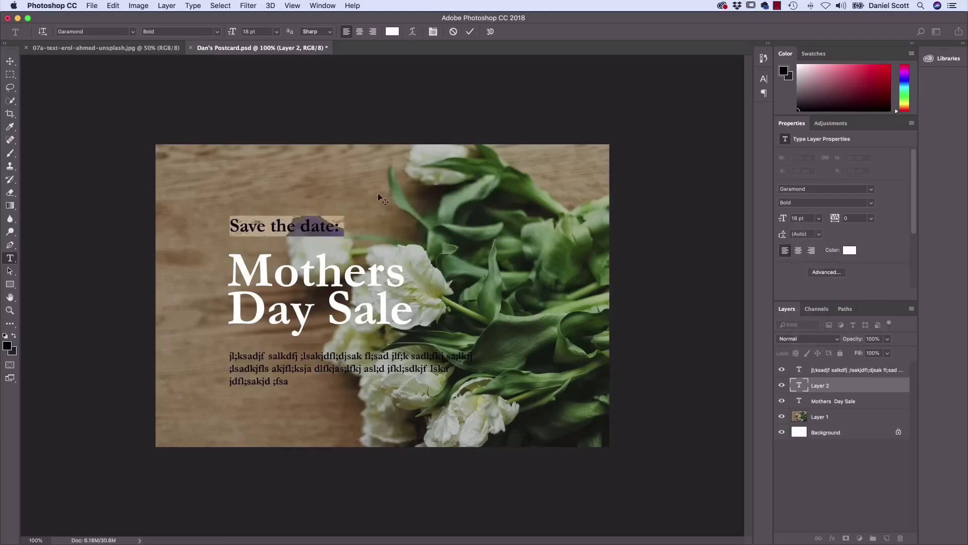
pyautogui.click(331, 226)
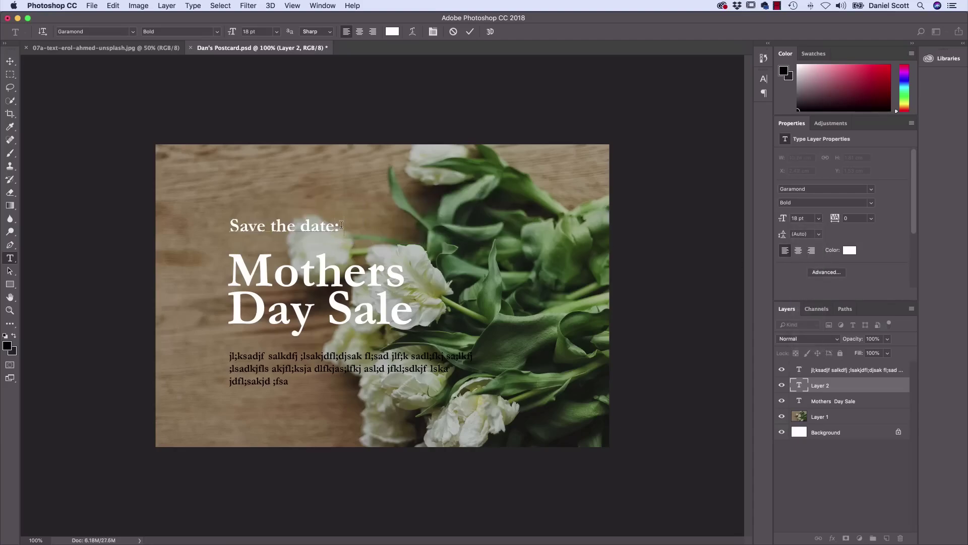
pyautogui.write('May 13, 201')
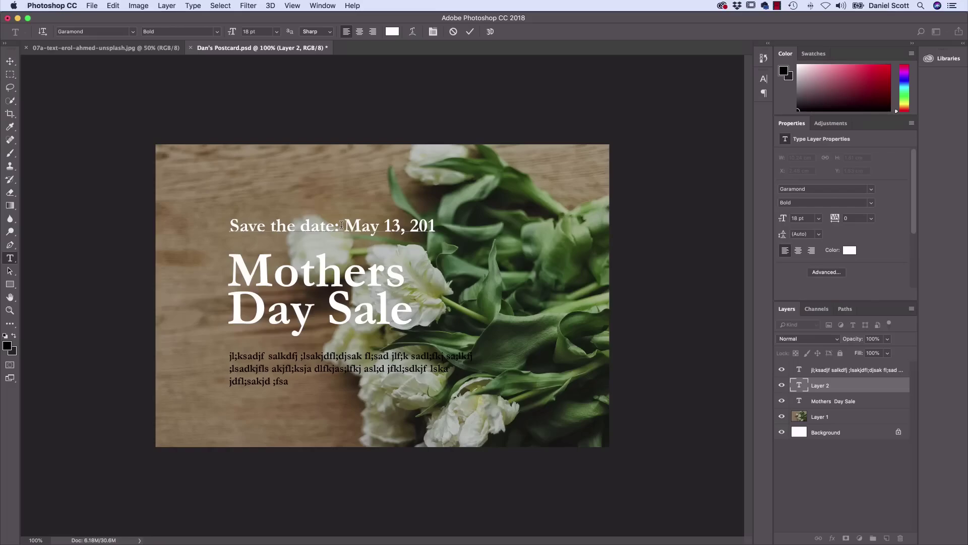
pyautogui.write('8')
# Set the whole "Save the date: May 13, 2018" line in Museo Sans Rounded 300 with all caps.
pyautogui.moveTo(230, 226); pyautogui.dragTo(459, 234)
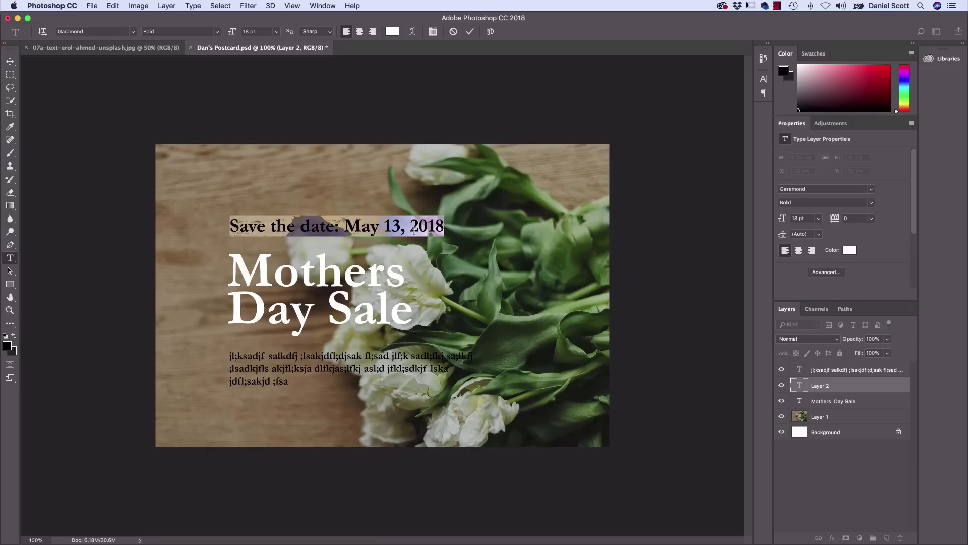
pyautogui.click(107, 31)
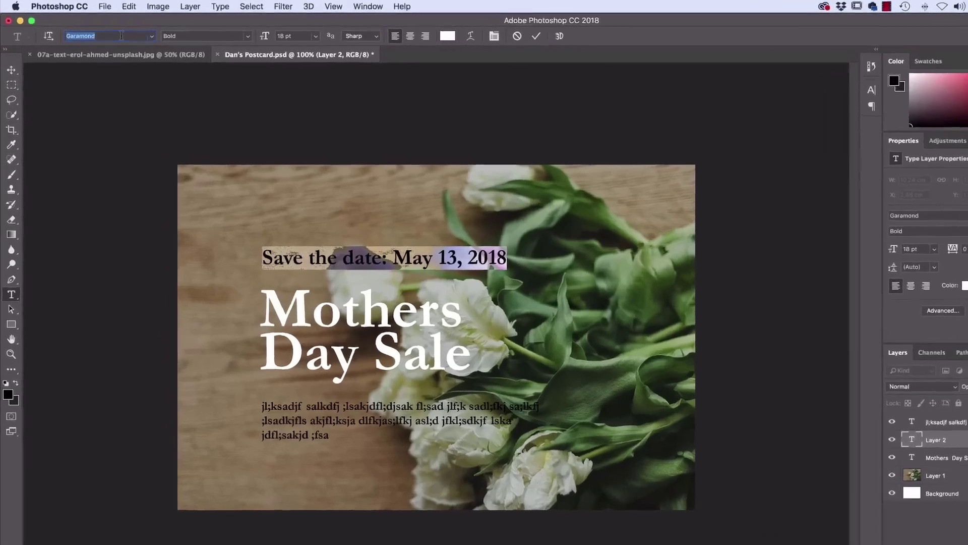
pyautogui.write('mue')
pyautogui.press('BackSpace')
pyautogui.write('se')
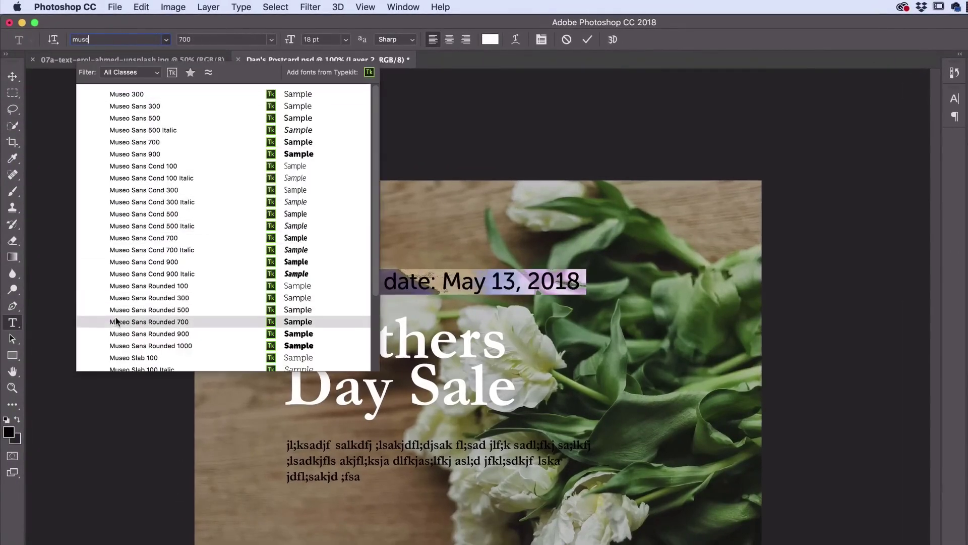
pyautogui.click(158, 299)
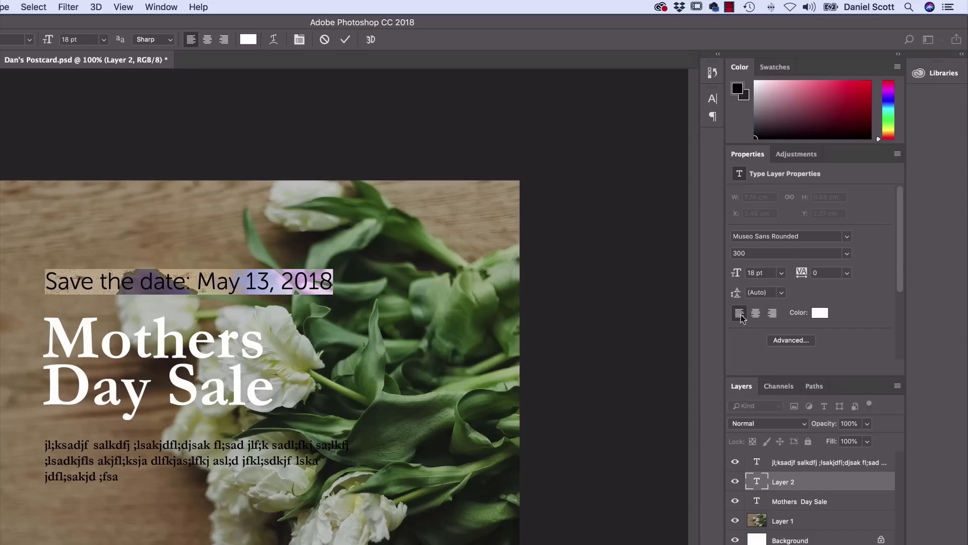
pyautogui.click(793, 341)
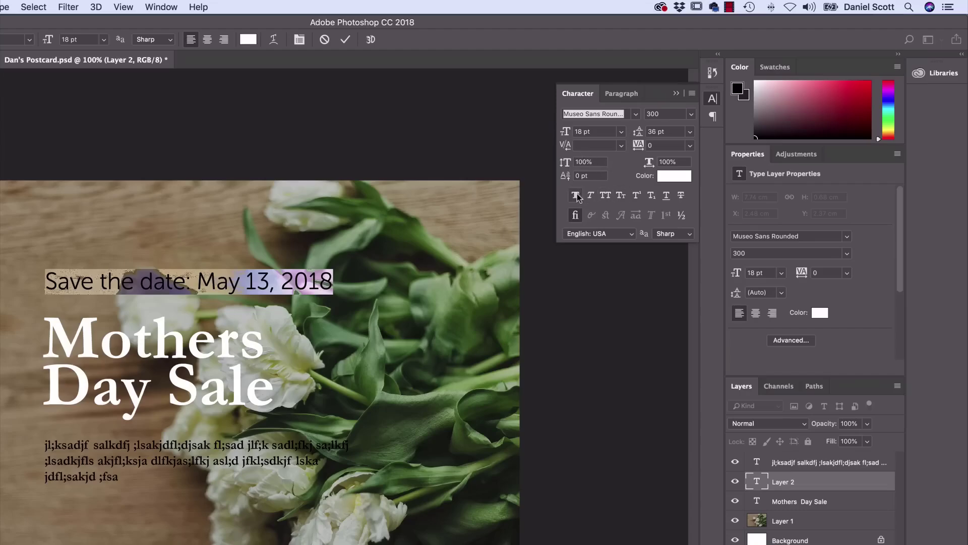
pyautogui.click(606, 196)
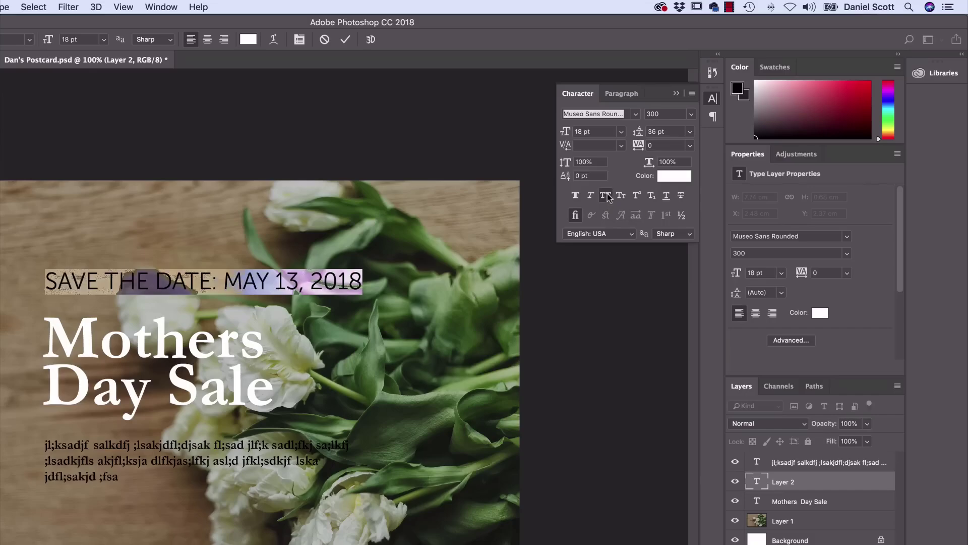
# Set the date line's font size to 20 pt.
pyautogui.click(622, 132)
pyautogui.click(624, 132)
pyautogui.click(622, 132)
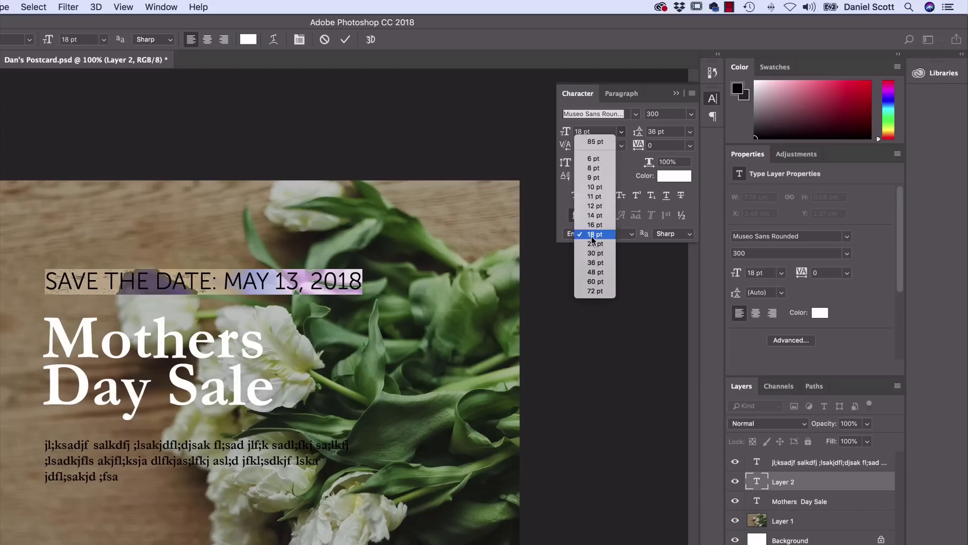
pyautogui.click(590, 130)
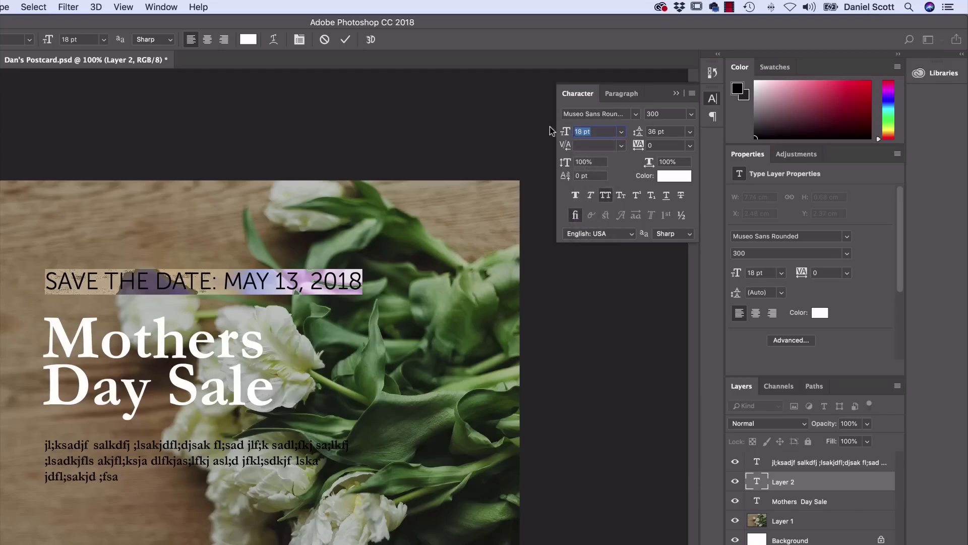
pyautogui.write('20')
pyautogui.press('Return')
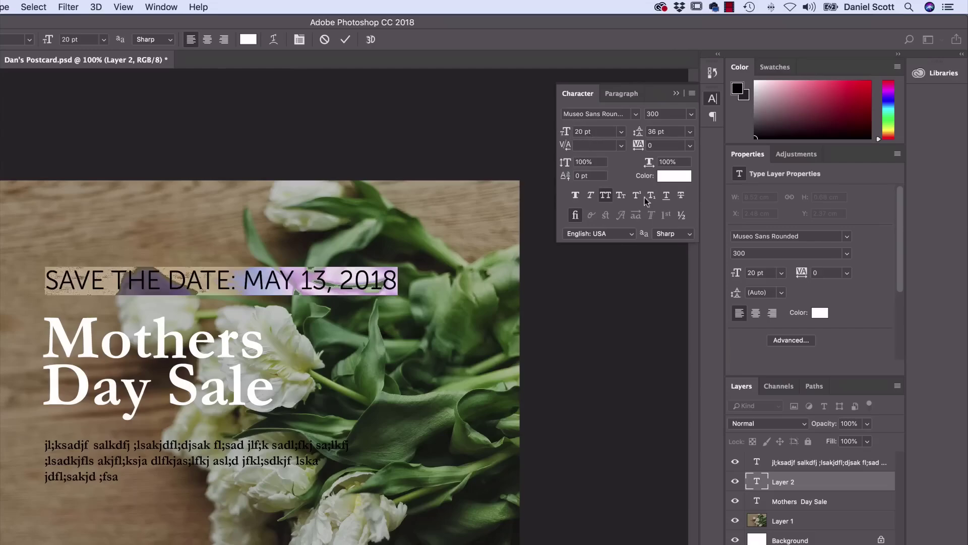
pyautogui.click(712, 98)
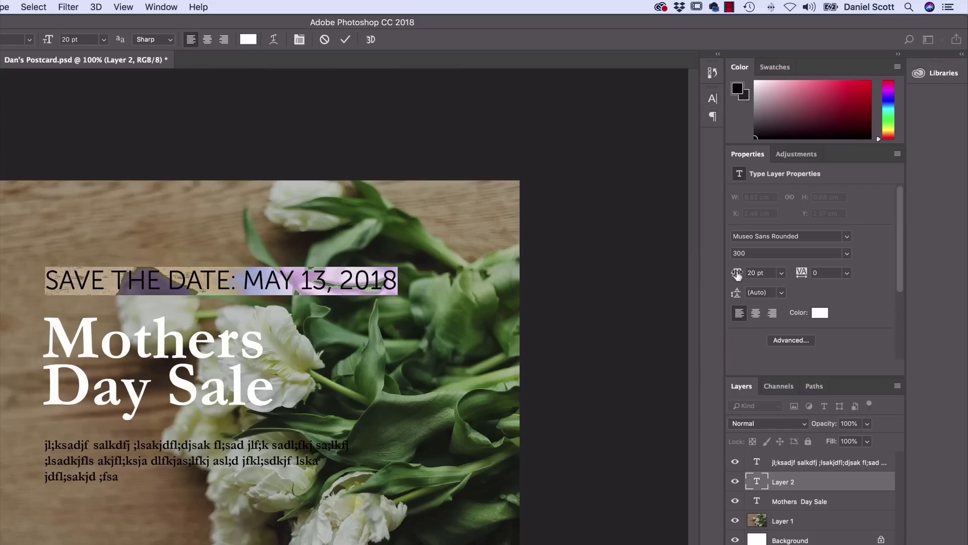
# Reduce the date line's font size to 12 pt, commit it, and nudge the line up slightly.
pyautogui.moveTo(737, 273); pyautogui.dragTo(738, 275)
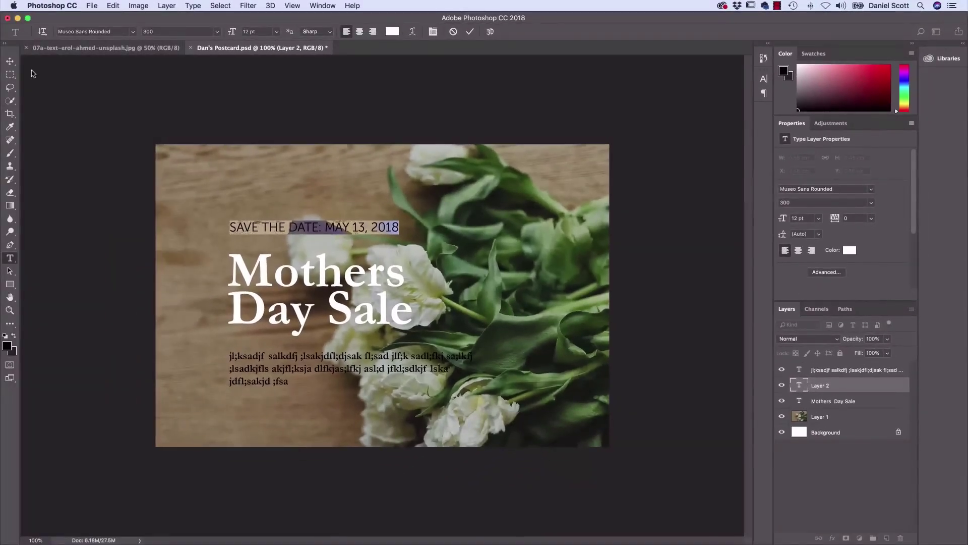
pyautogui.click(10, 61)
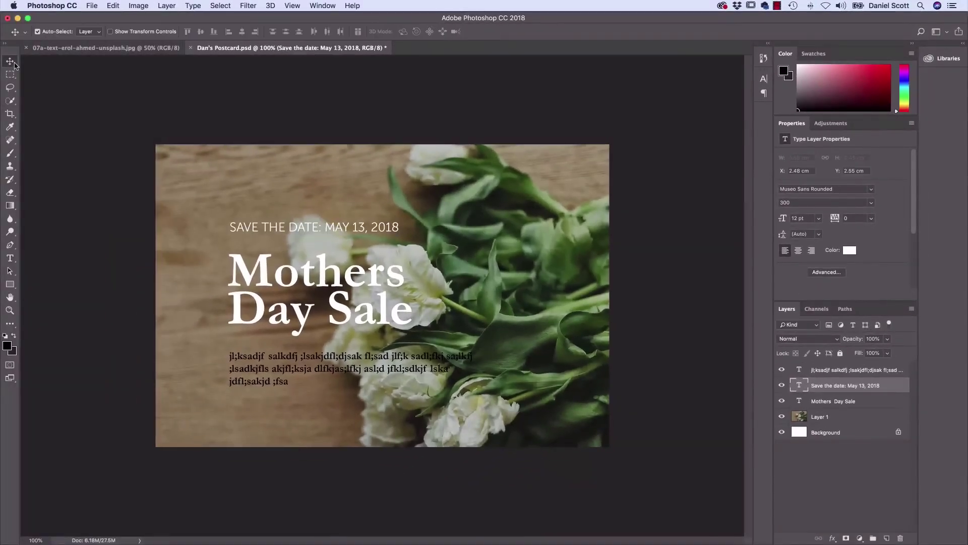
pyautogui.moveTo(312, 229); pyautogui.dragTo(312, 225)
# Move the Mothers Day Sale heading up close below the date line, and bring the placeholder paragraph up just beneath the heading.
pyautogui.click(322, 272)
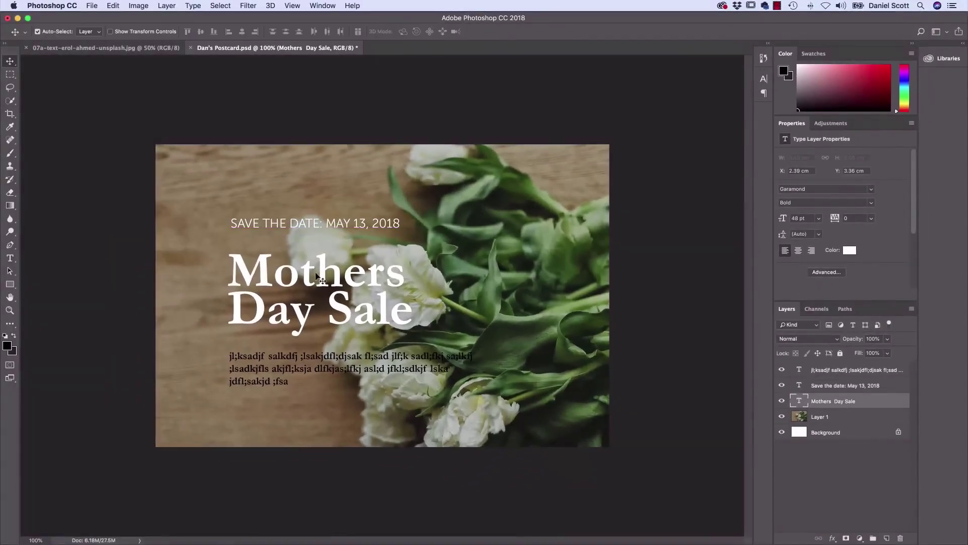
pyautogui.moveTo(325, 272); pyautogui.dragTo(327, 260)
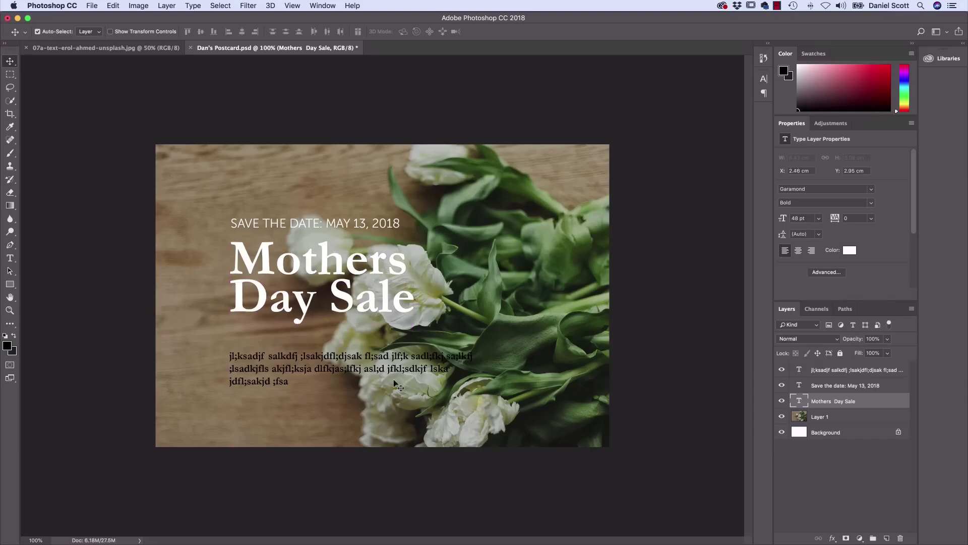
pyautogui.click(842, 373)
pyautogui.moveTo(252, 373); pyautogui.dragTo(253, 347)
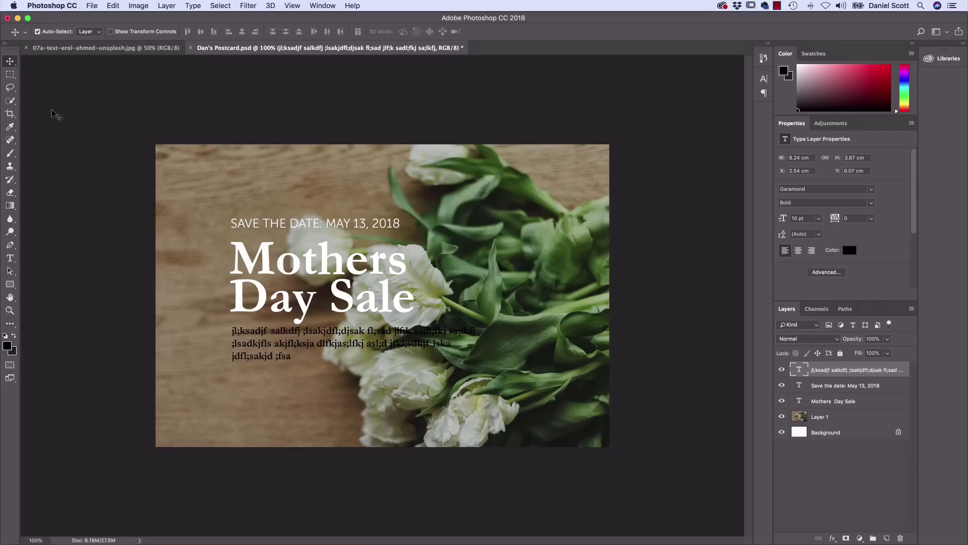
# Delete the gibberish text from the paragraph box and fill the box with Lorem Ipsum placeholder text.
pyautogui.click(10, 259)
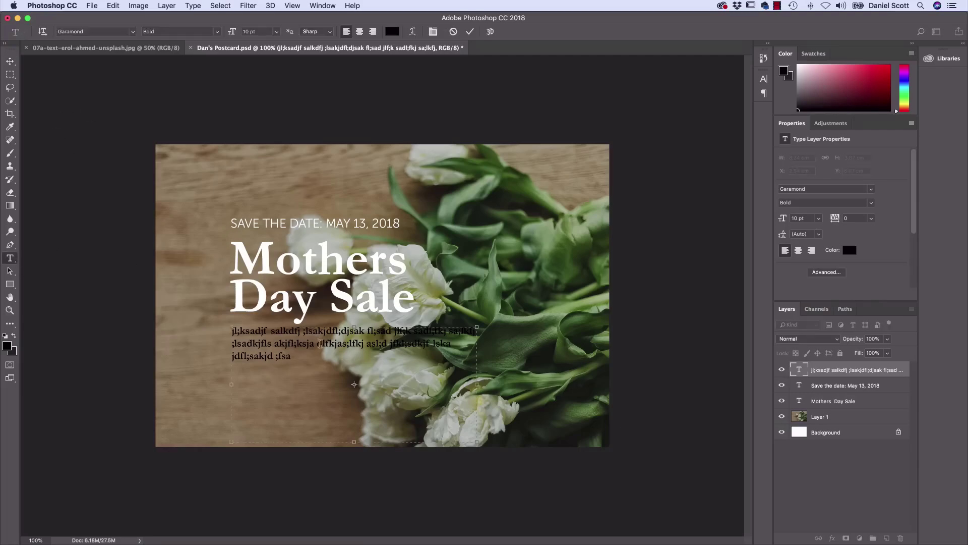
pyautogui.moveTo(315, 359); pyautogui.dragTo(212, 324)
pyautogui.press('BackSpace')
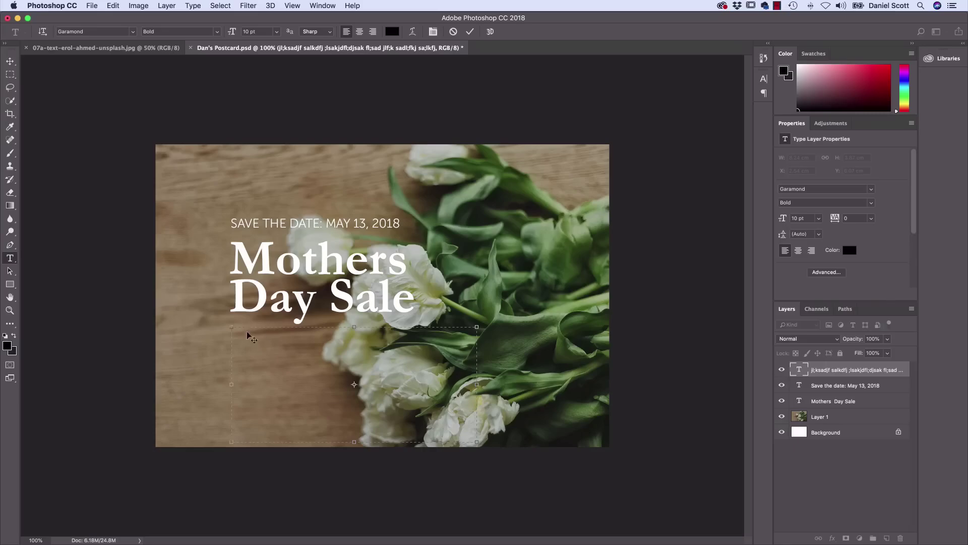
pyautogui.click(194, 6)
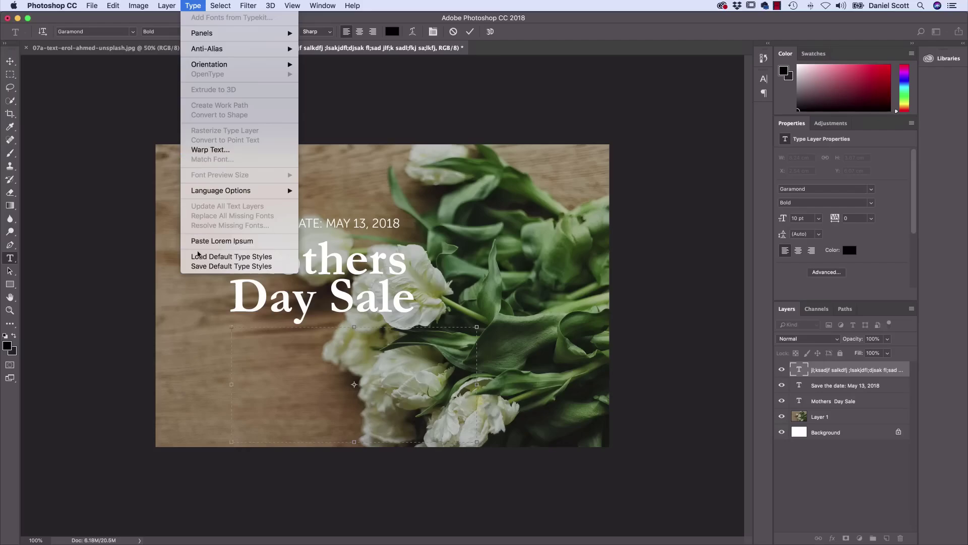
pyautogui.click(200, 242)
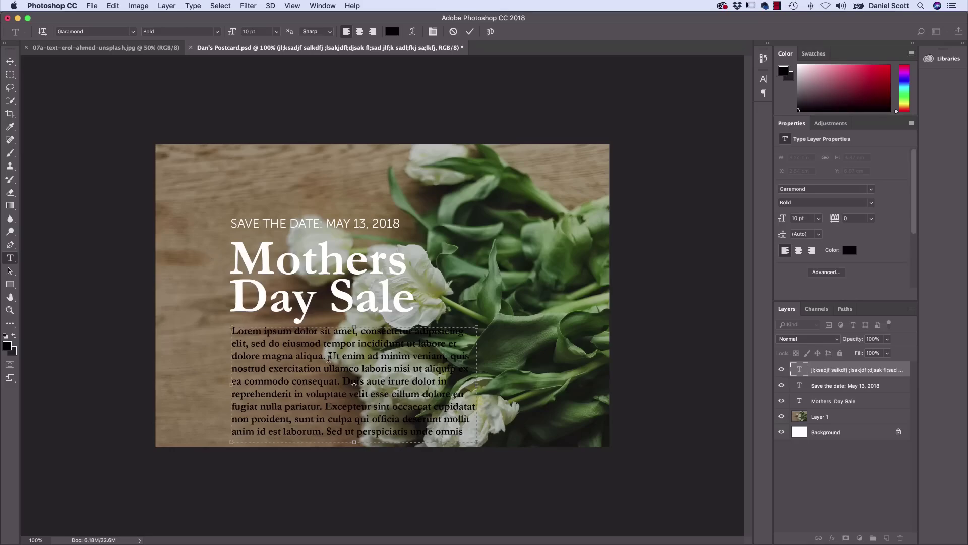
pyautogui.moveTo(329, 357); pyautogui.dragTo(467, 432)
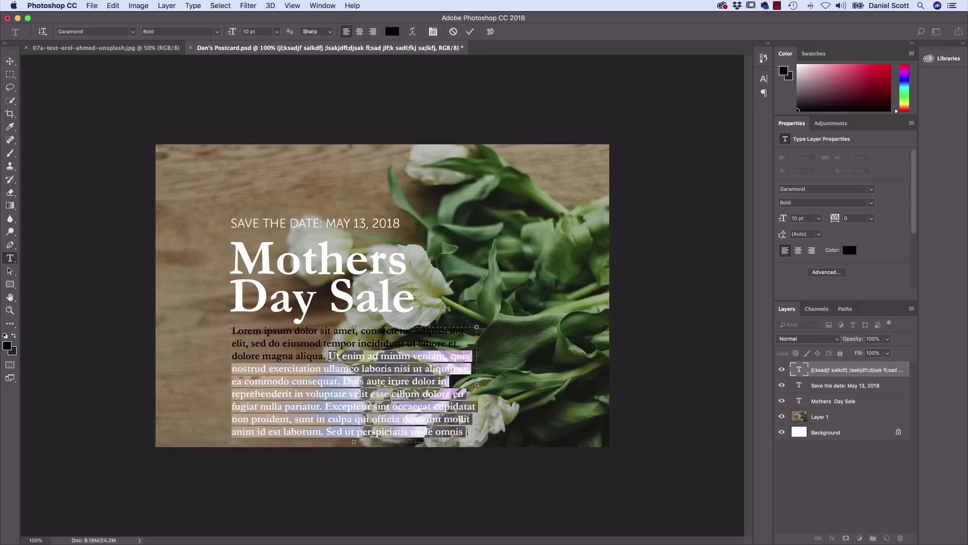
pyautogui.write('iste natus error sit voluptatem accusantium doloremque laudantium, totam rem aperiam, eaque ipsa quae ab illo inventore veritatis et quasi architecto beatae vitae dicta sunt explicabo. Nemo enim ipsam voluptatem quia voluptas sit aspernatur aut odit aut fugit, sed quia consequuntur magni dolores eos qui ratione voluptatem sequi')
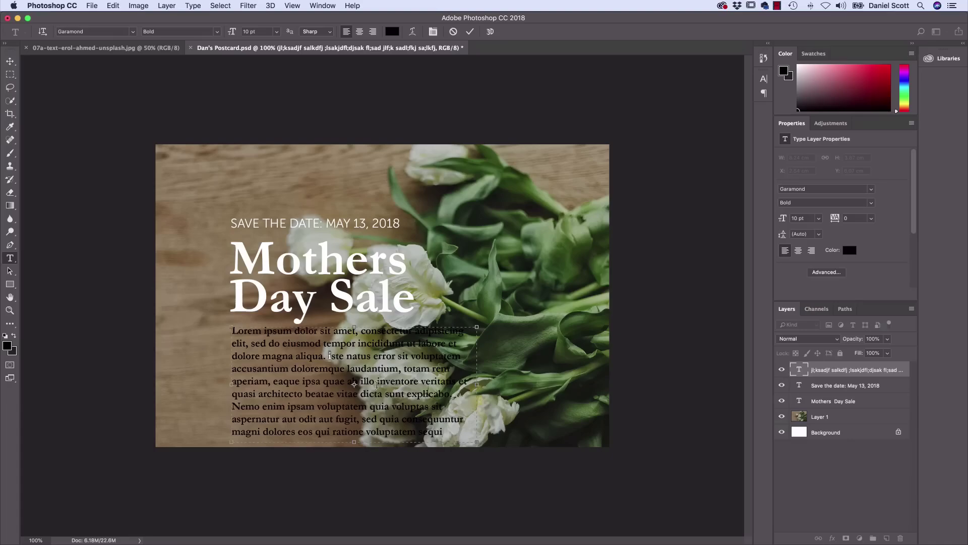
pyautogui.keyDown('shift'); pyautogui.click(536, 474); pyautogui.keyUp('shift')
pyautogui.press('BackSpace')
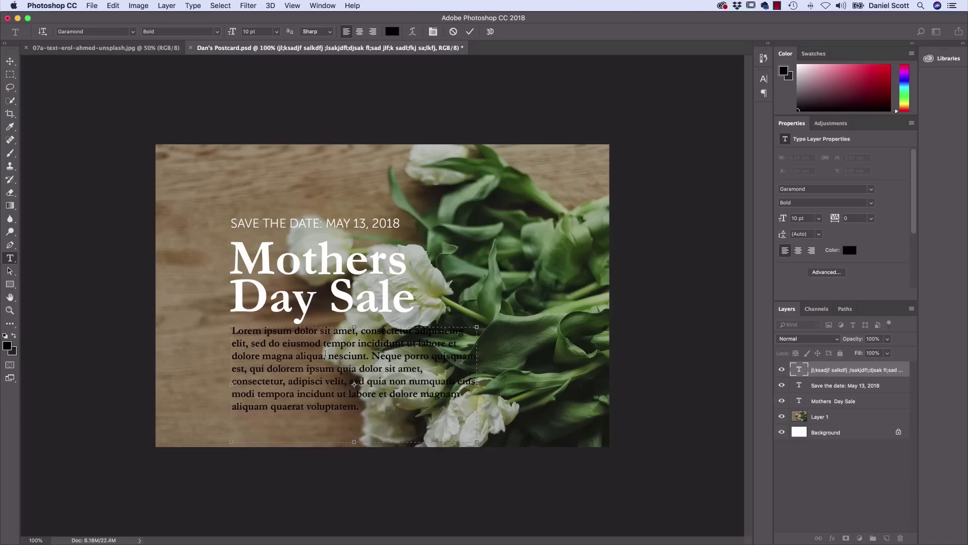
pyautogui.moveTo(325, 354); pyautogui.dragTo(396, 426)
pyautogui.press('BackSpace')
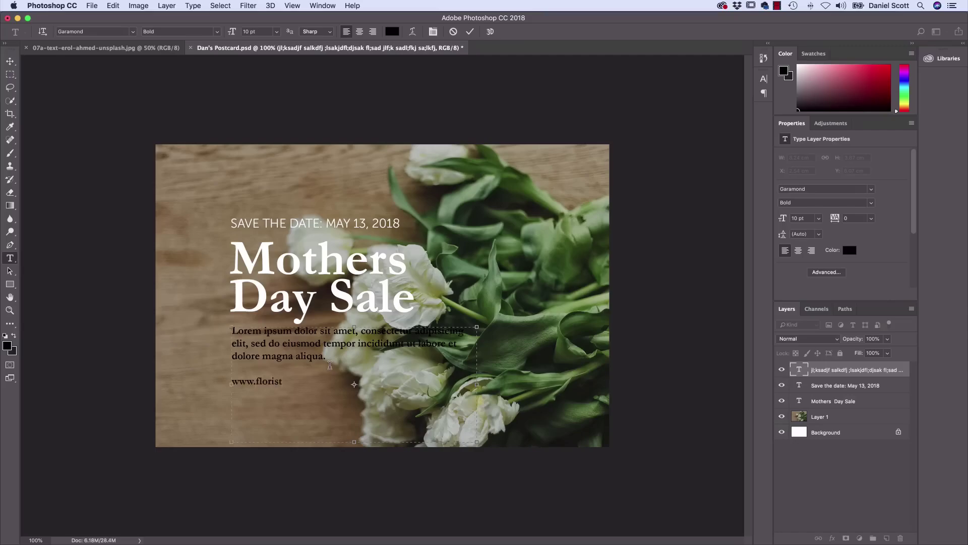
pyautogui.write('my')
# Change the colour of all the text in the paragraph box to white (ffffff).
pyautogui.press('super+a')
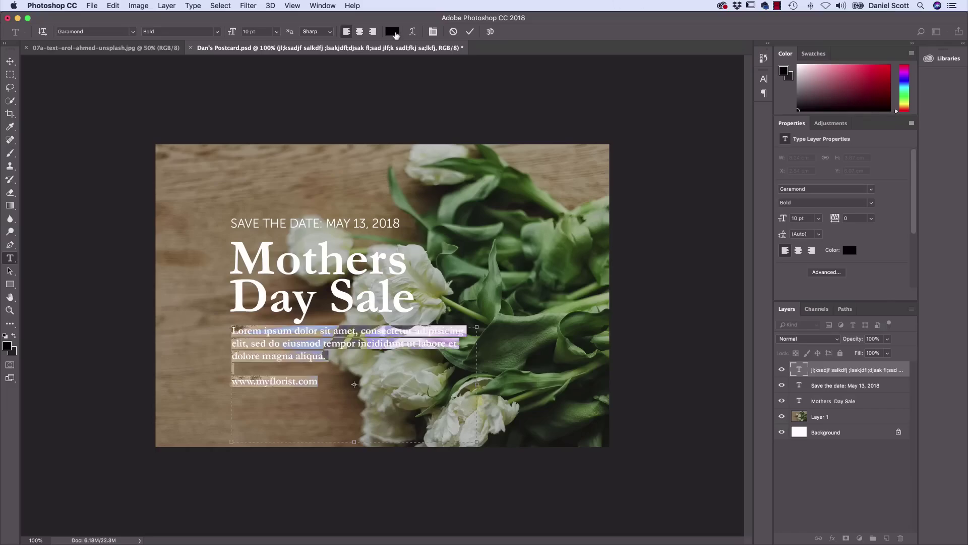
pyautogui.click(393, 32)
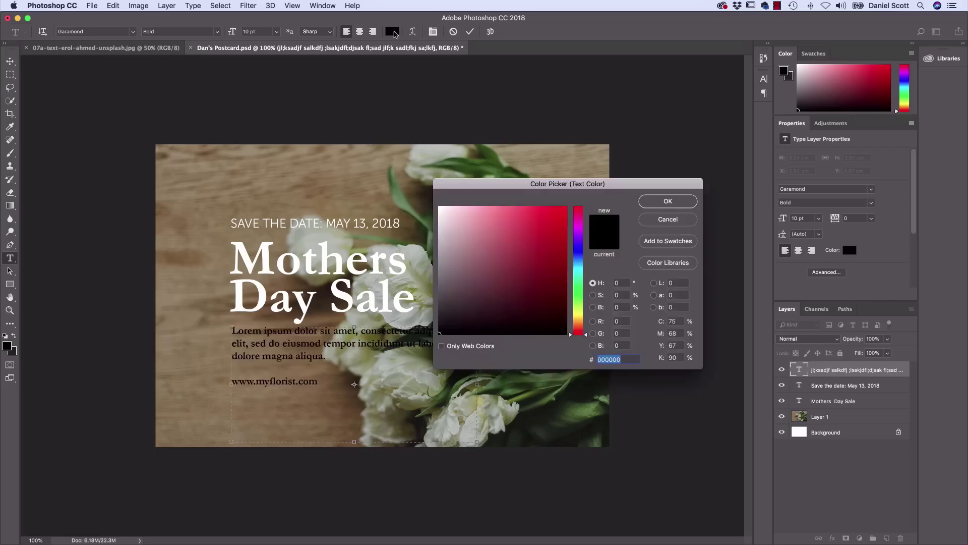
pyautogui.moveTo(515, 242); pyautogui.dragTo(440, 207)
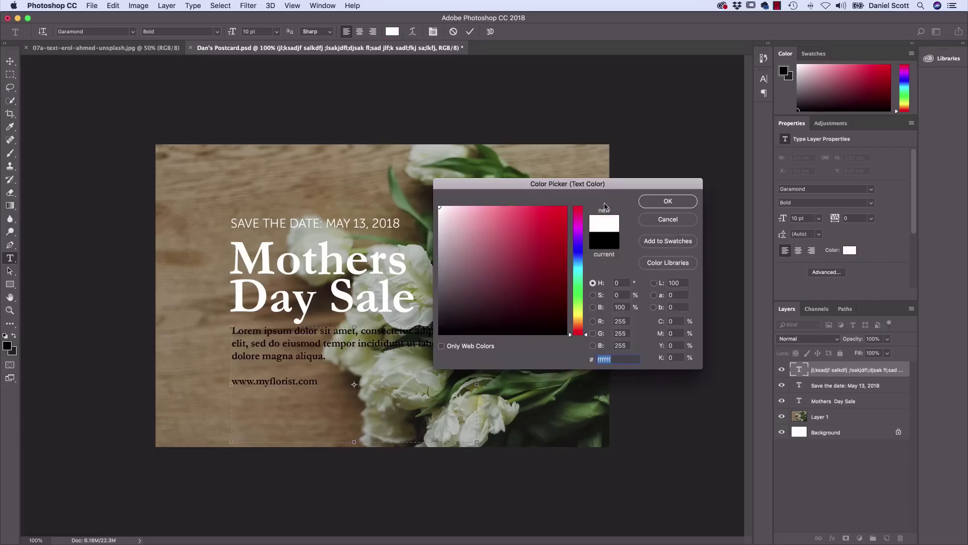
pyautogui.click(655, 203)
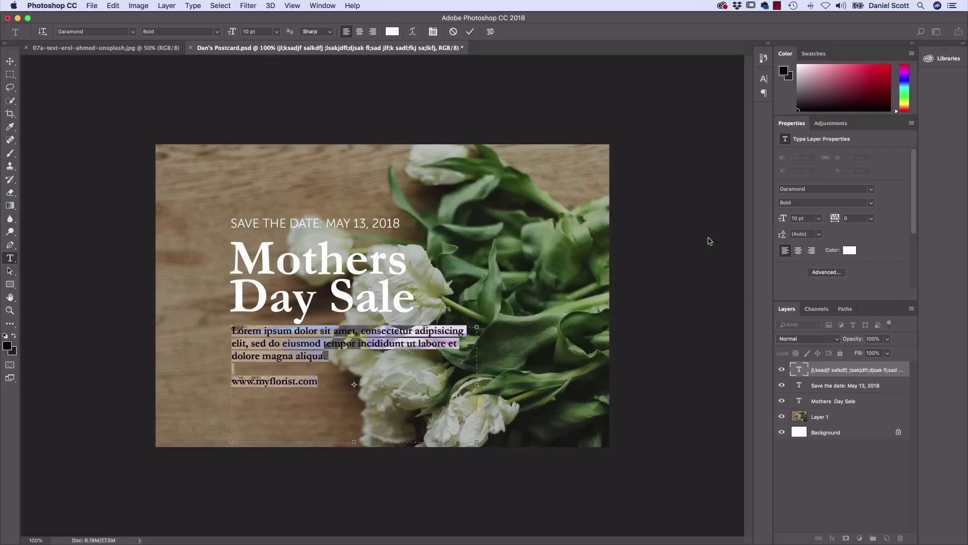
# Set the paragraph and web address in Museo Sans Rounded 300 and commit the text.
pyautogui.click(808, 189)
pyautogui.write('m')
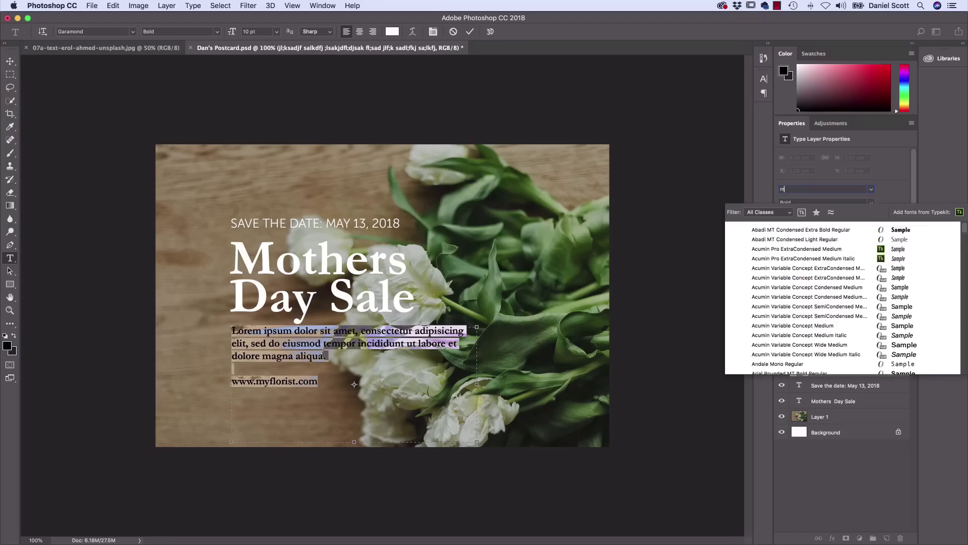
pyautogui.write('u')
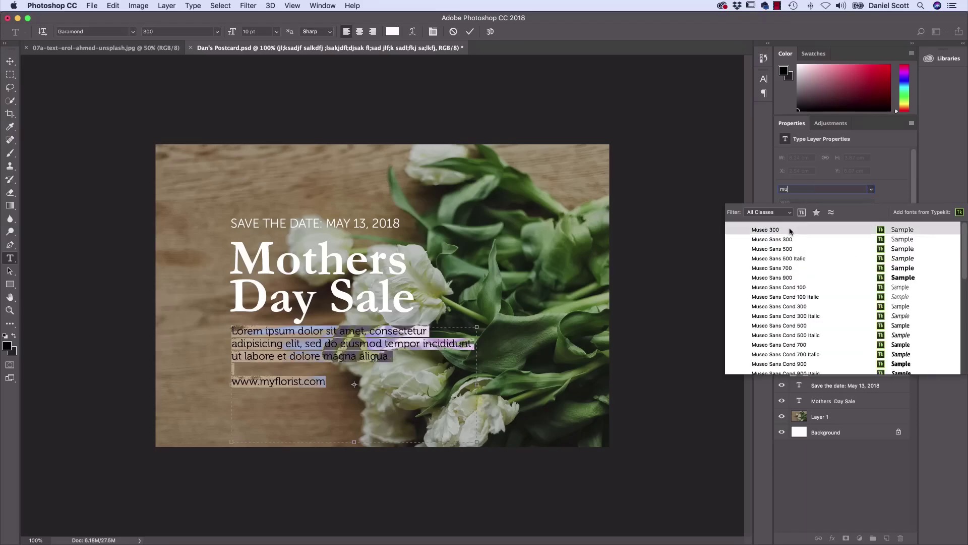
pyautogui.press('Down')
pyautogui.press('Down')
pyautogui.press('Down')
pyautogui.press('Down')
pyautogui.press('Down')
pyautogui.press('Down')
pyautogui.press('Down')
pyautogui.press('Down')
pyautogui.press('Down')
pyautogui.press('Down')
pyautogui.press('Down')
pyautogui.press('Down')
pyautogui.press('Down')
pyautogui.press('Down')
pyautogui.press('Down')
pyautogui.press('Down')
pyautogui.press('Down')
pyautogui.press('Down')
pyautogui.press('Down')
pyautogui.press('Down')
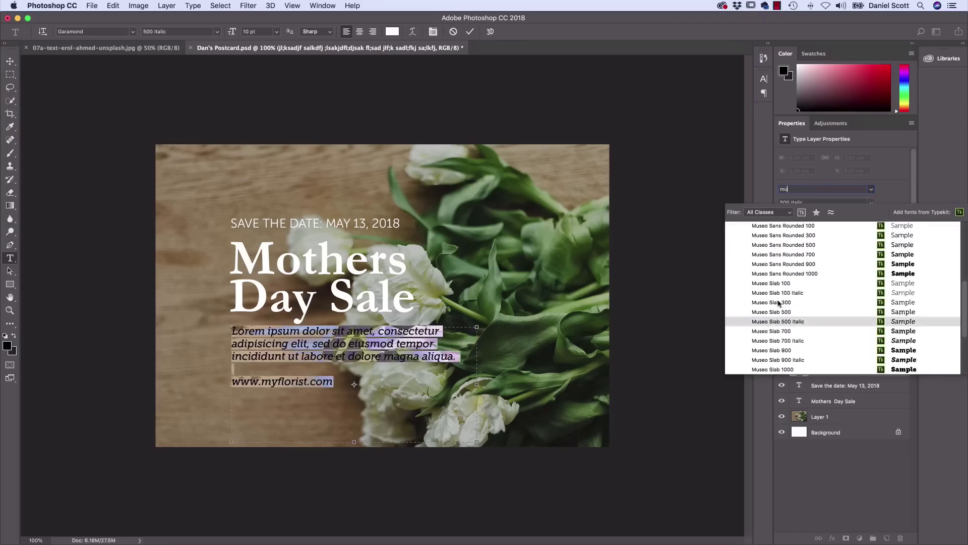
pyautogui.click(804, 235)
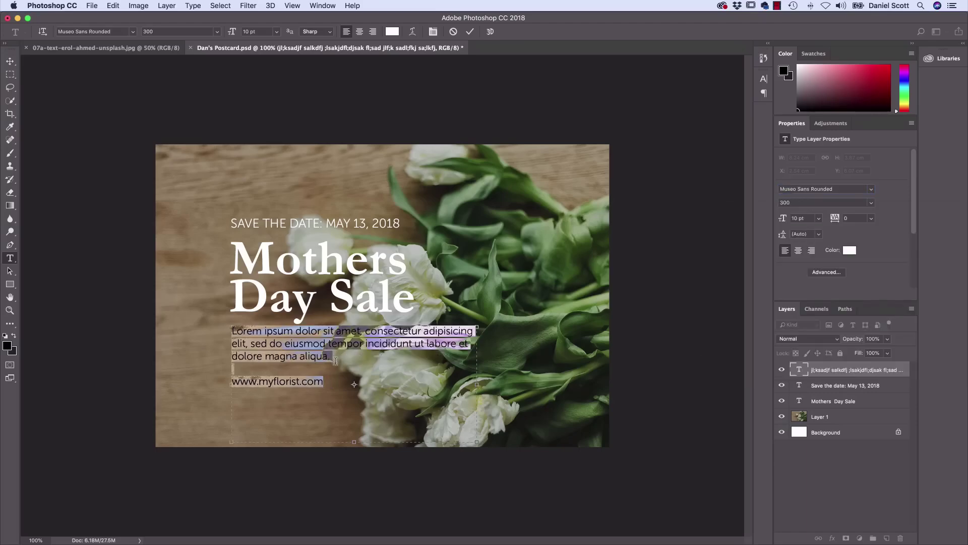
pyautogui.click(344, 363)
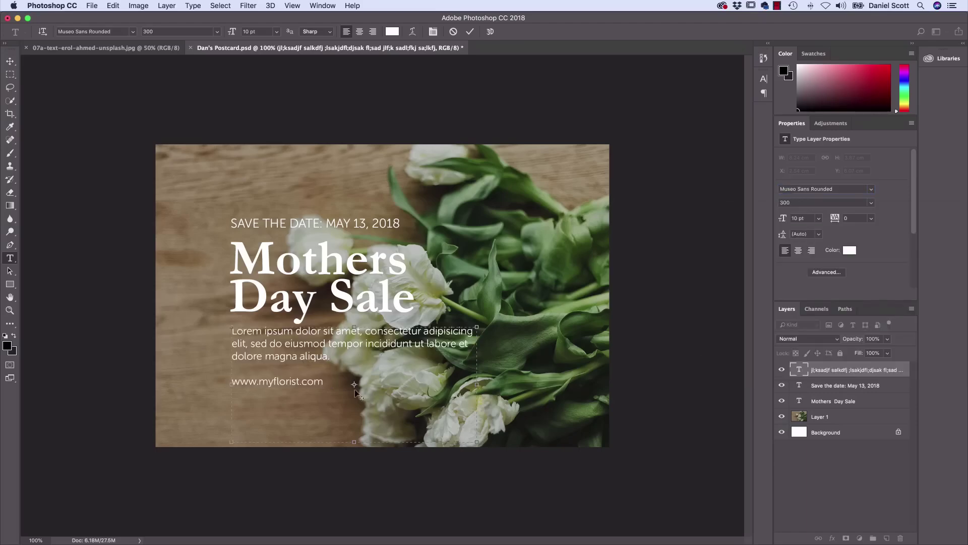
pyautogui.click(10, 61)
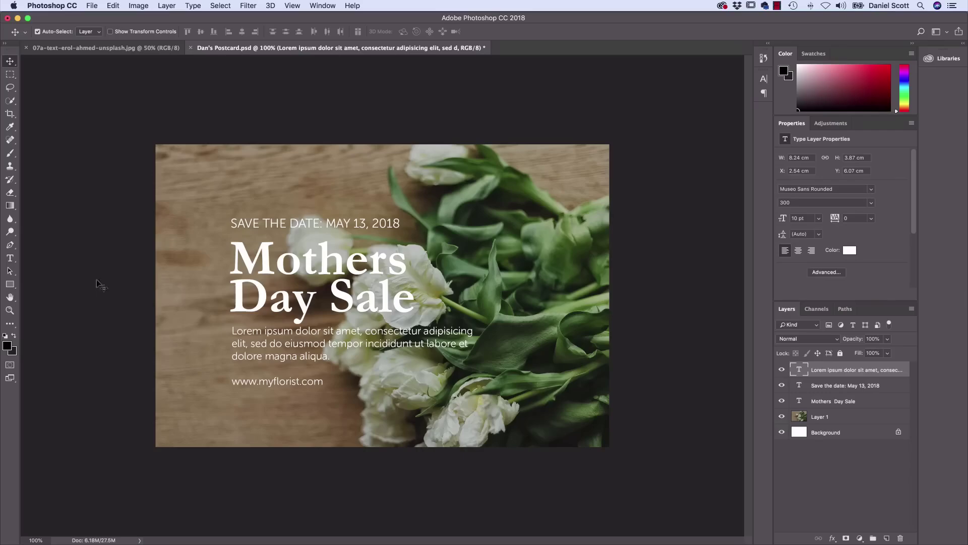
# Examine the advanced character and paragraph formatting settings of the Lorem Ipsum text layer.
pyautogui.press('alt+super+2')
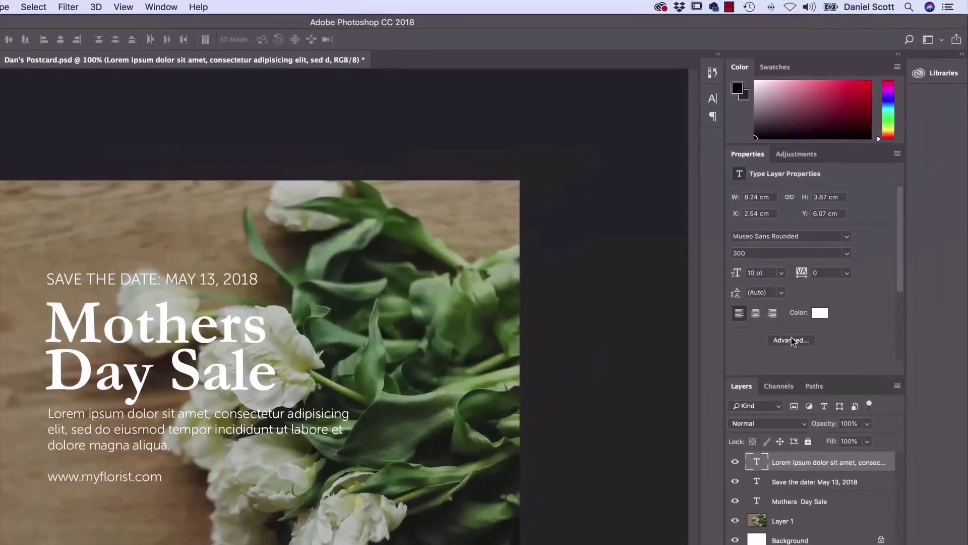
pyautogui.click(791, 341)
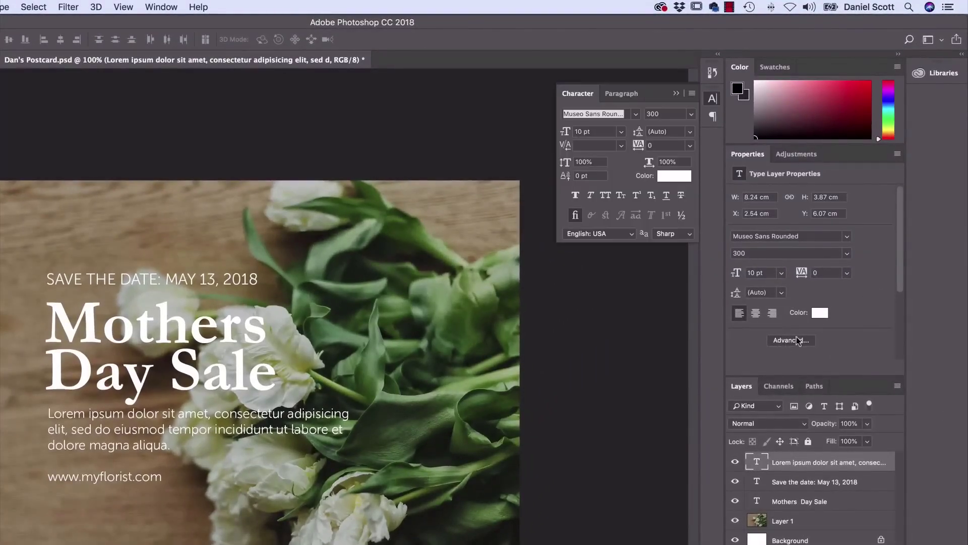
pyautogui.click(792, 340)
pyautogui.click(792, 340)
pyautogui.click(798, 341)
pyautogui.click(792, 340)
pyautogui.click(791, 341)
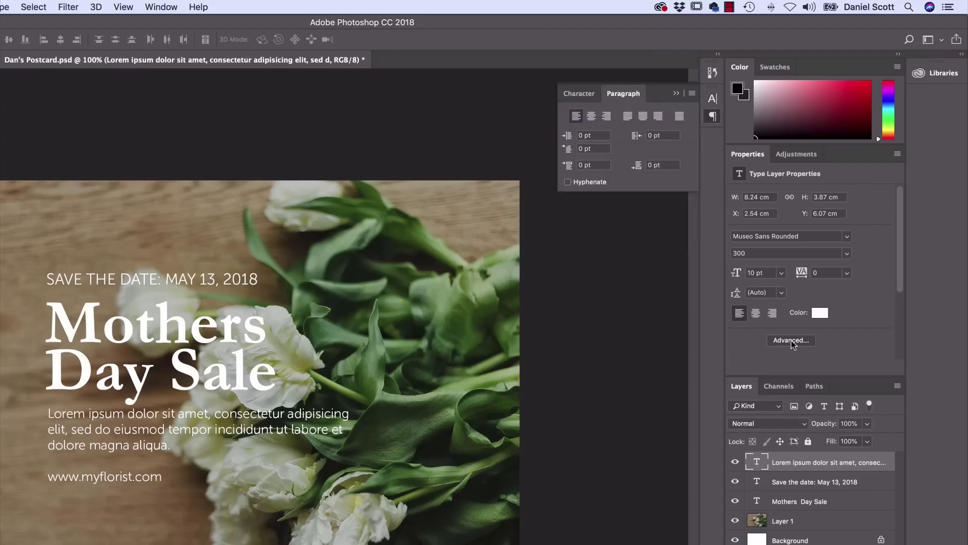
pyautogui.click(791, 340)
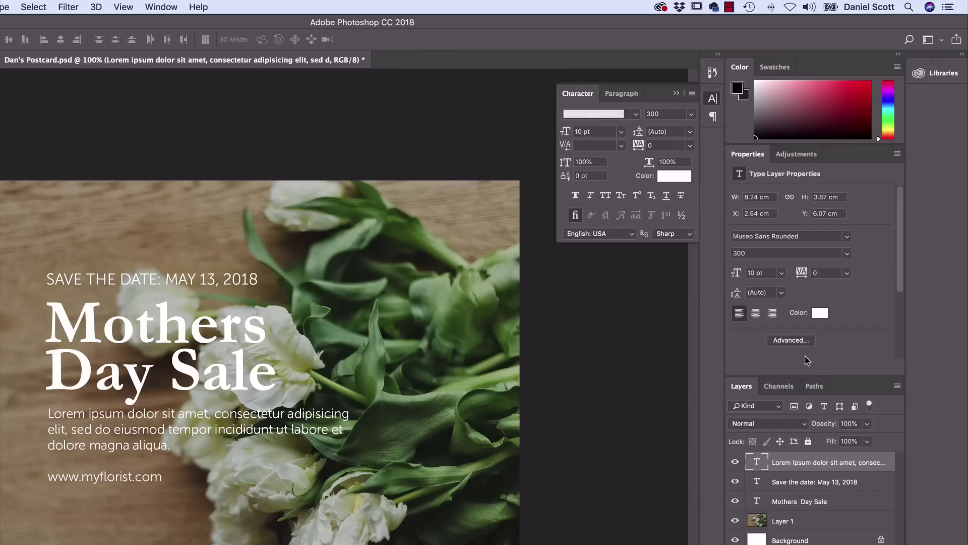
pyautogui.click(801, 341)
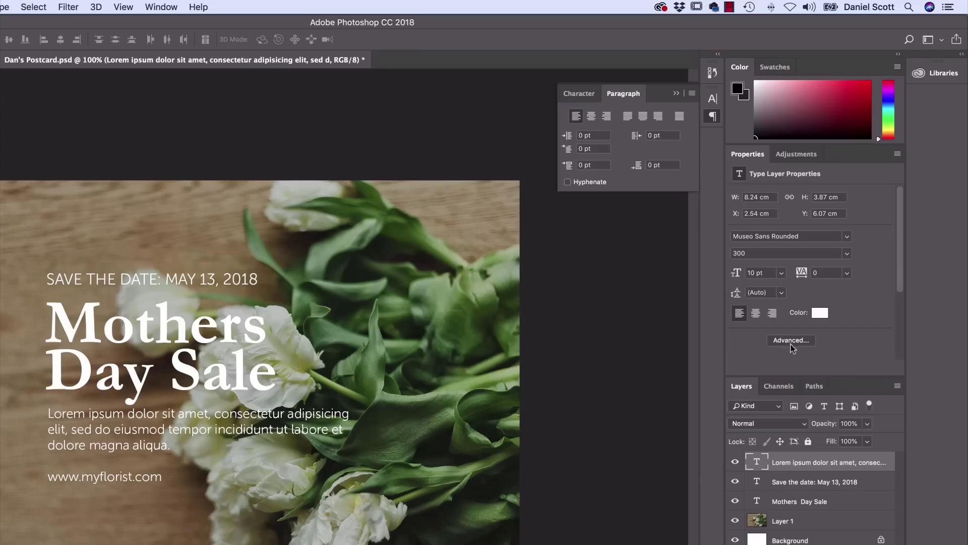
pyautogui.click(789, 341)
pyautogui.click(790, 341)
pyautogui.click(790, 341)
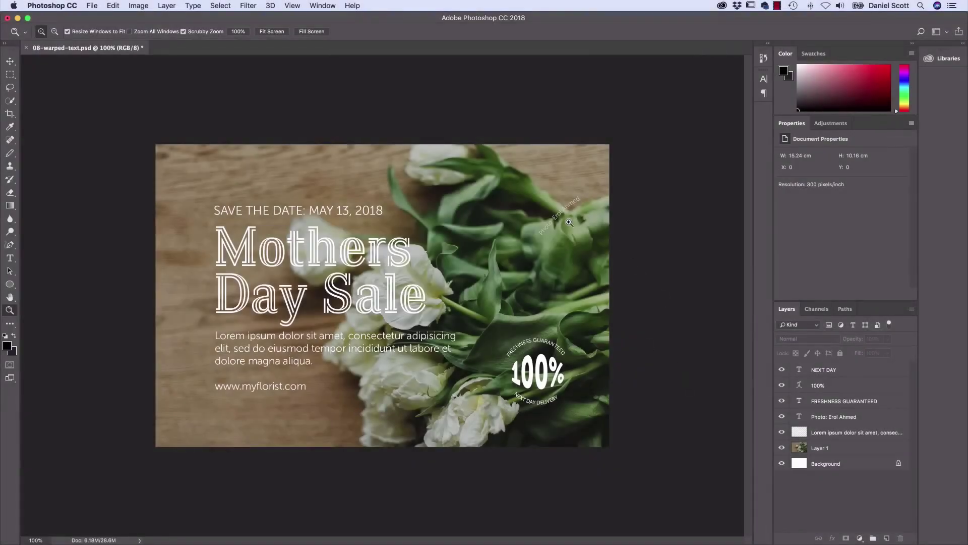
# Inspect the slanted photo credit and the surrounding details of the finished warped-text postcard up close.
pyautogui.click(569, 223)
pyautogui.click(618, 241)
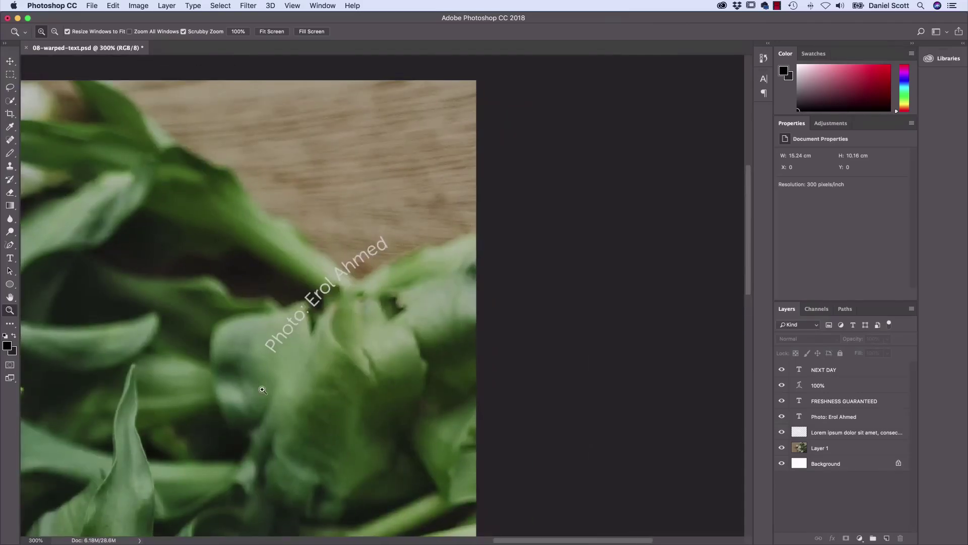
pyautogui.moveTo(281, 437); pyautogui.dragTo(312, 253)
pyautogui.moveTo(308, 403); pyautogui.dragTo(346, 189)
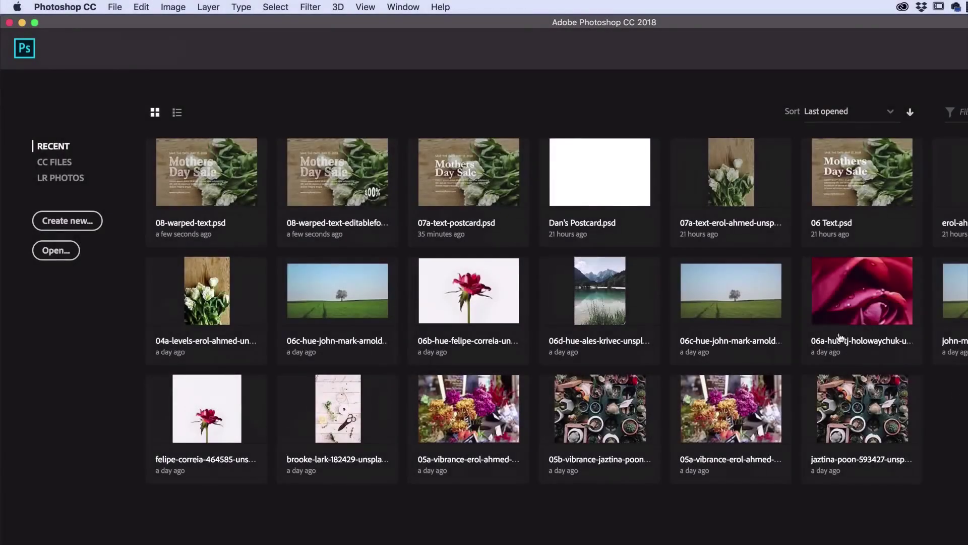
# Open 08-warped-text.psd from the Source Files folder.
pyautogui.click(116, 7)
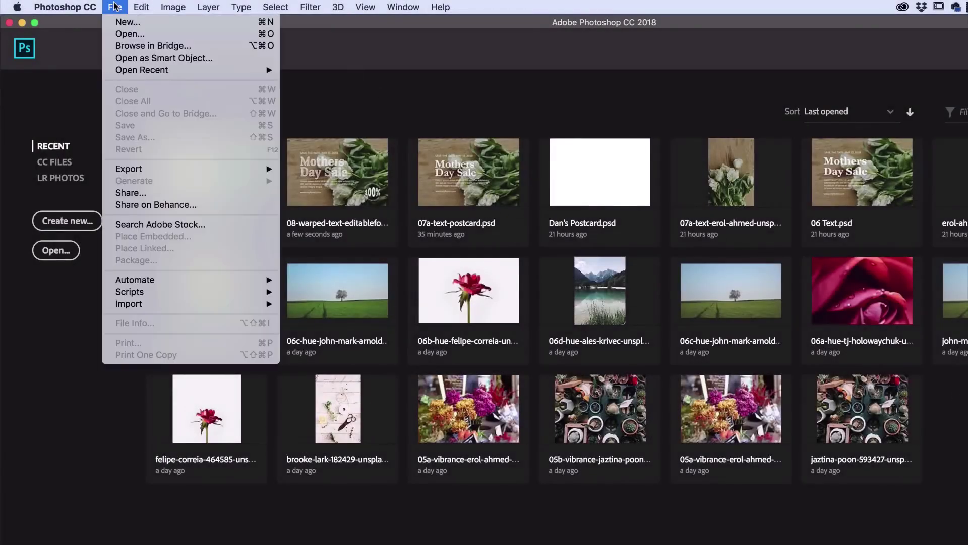
pyautogui.click(123, 35)
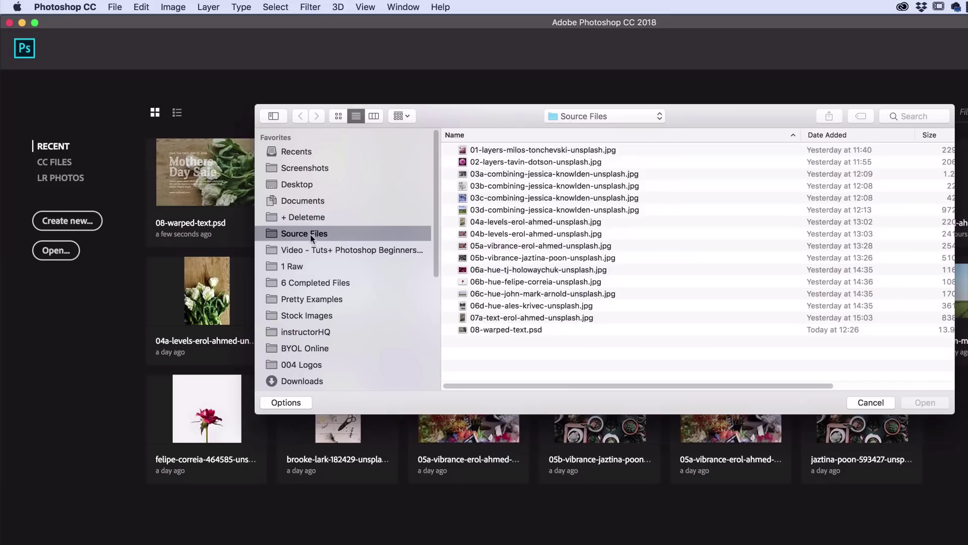
pyautogui.click(492, 329)
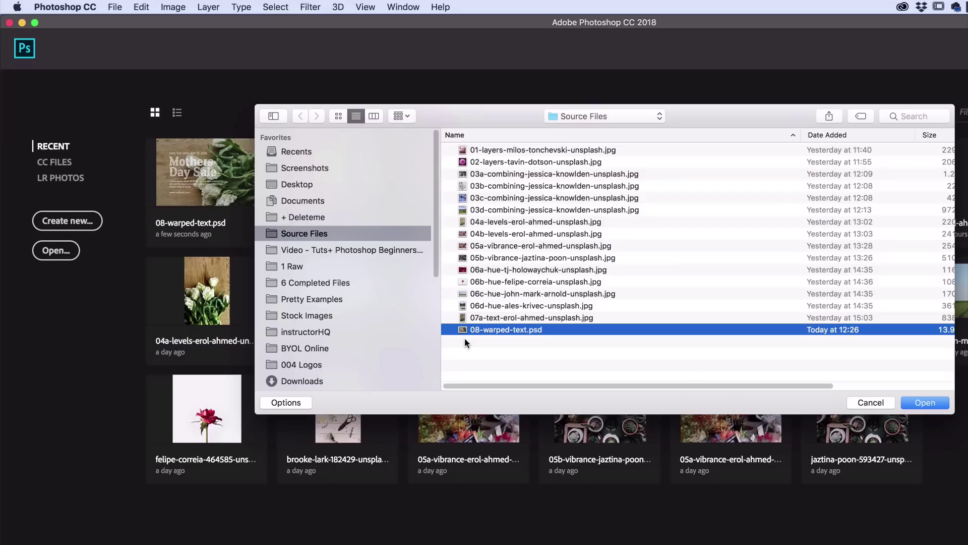
pyautogui.click(926, 406)
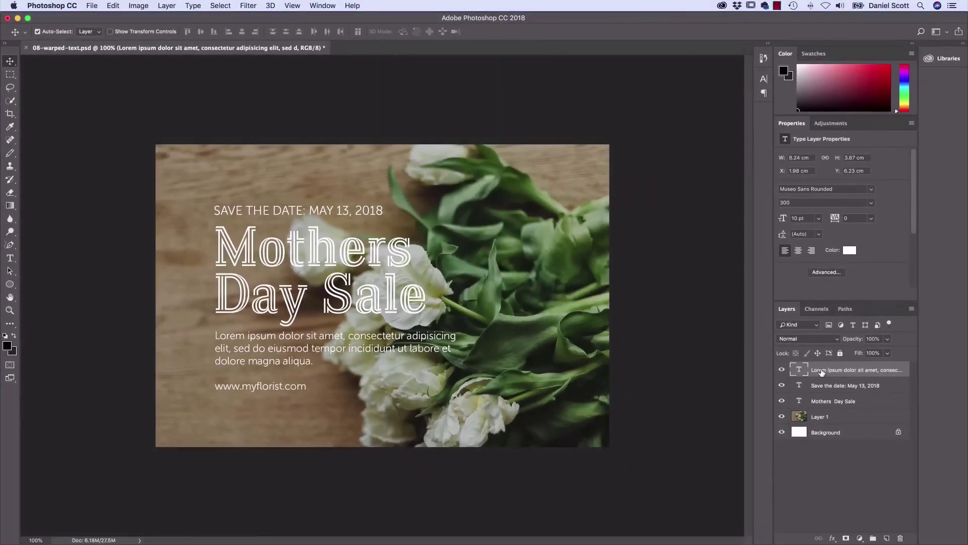
# Merge the Lorem ipsum, Save the date and Mothers Day Sale text layers into one layer.
pyautogui.keyDown('shift'); pyautogui.click(842, 402); pyautogui.keyUp('shift')
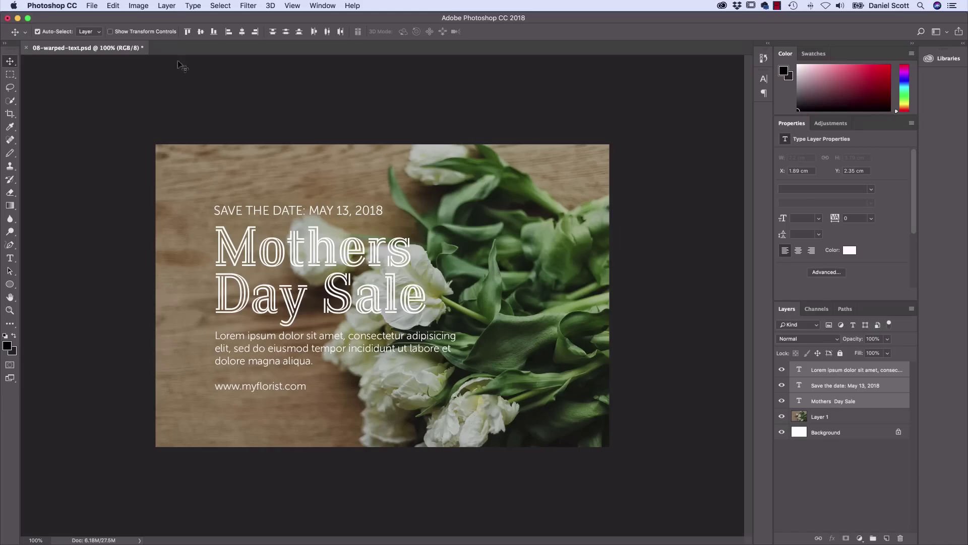
pyautogui.click(166, 5)
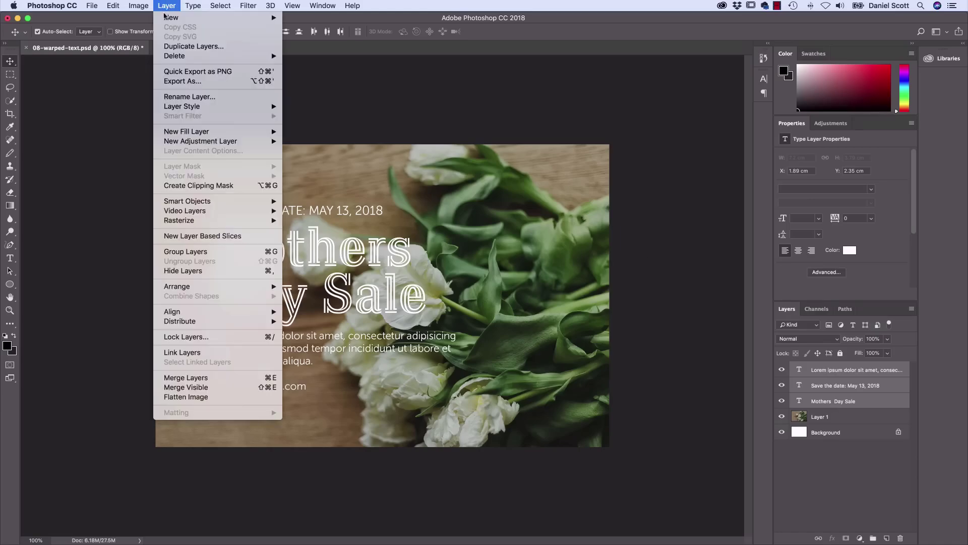
pyautogui.click(170, 378)
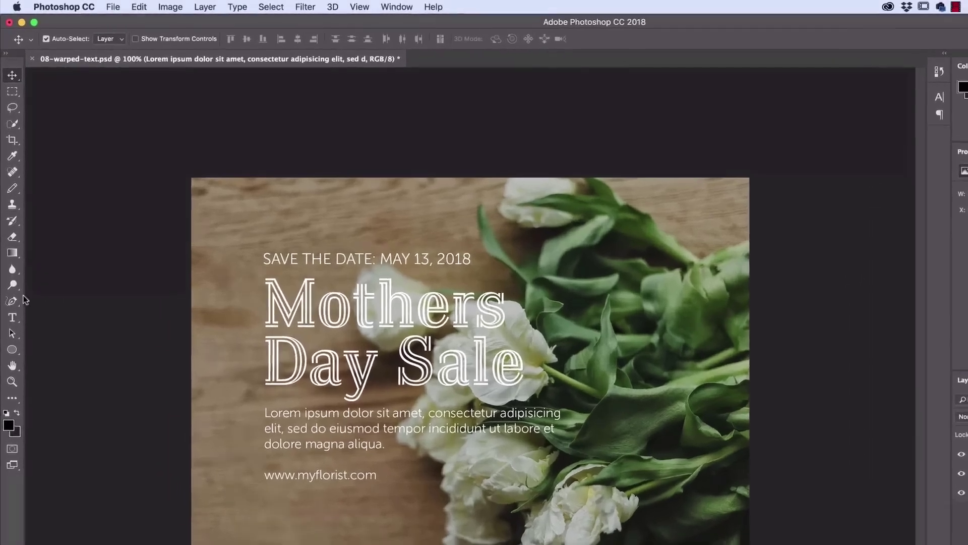
# Activate the Freeform Pen tool in Path mode and review its path options, including Curve Fit.
pyautogui.click(9, 245)
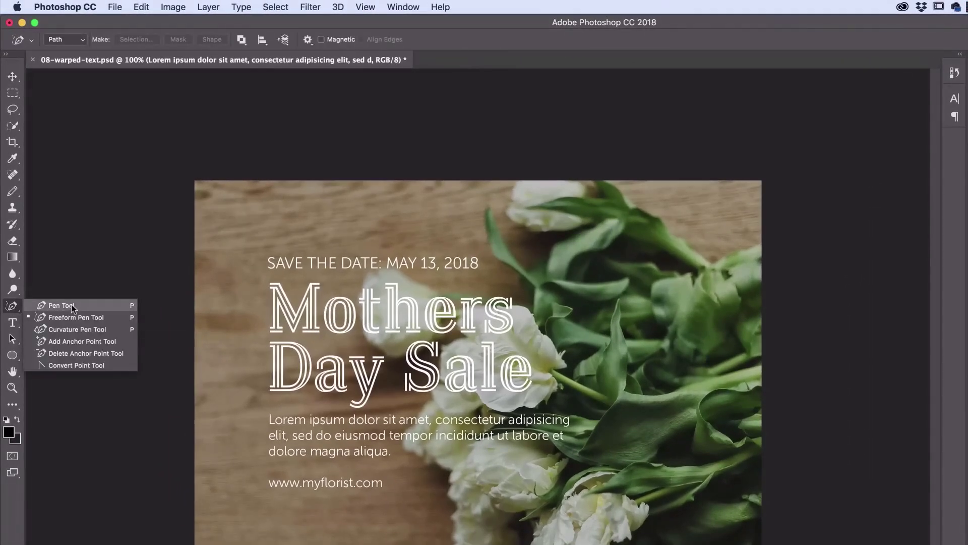
pyautogui.click(54, 306)
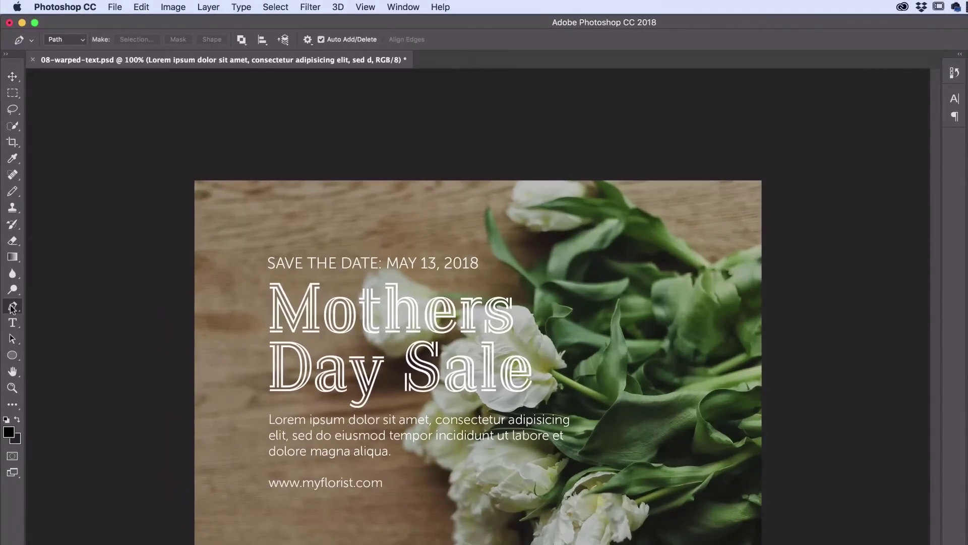
pyautogui.click(12, 307)
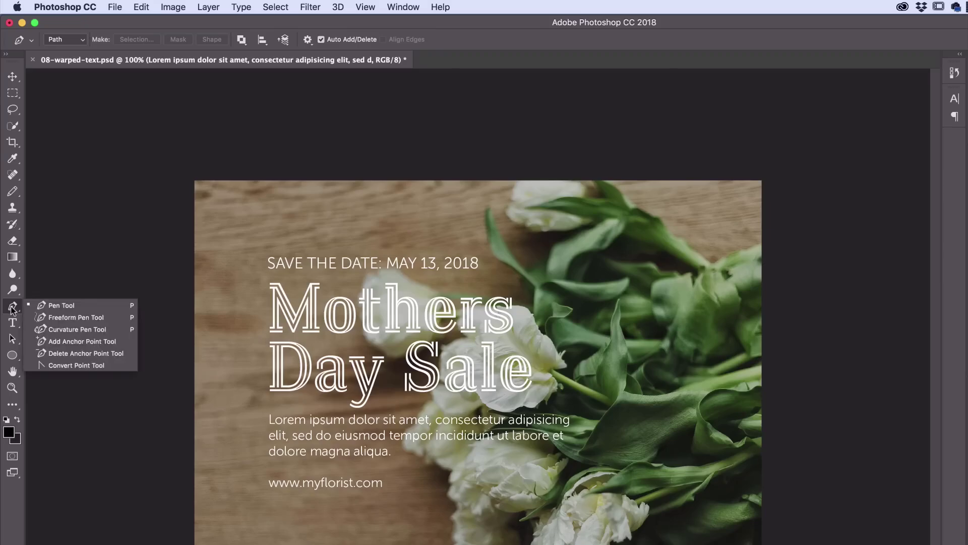
pyautogui.click(62, 319)
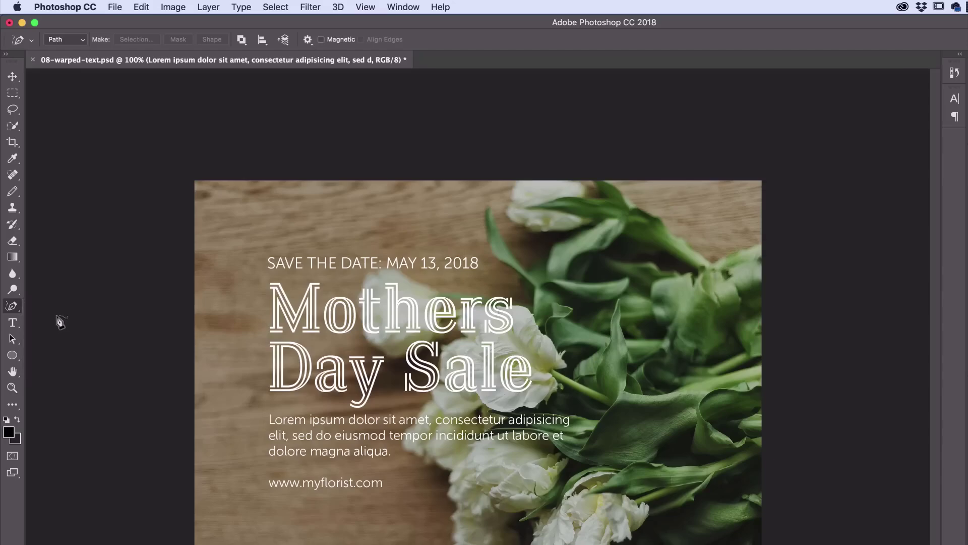
pyautogui.click(65, 40)
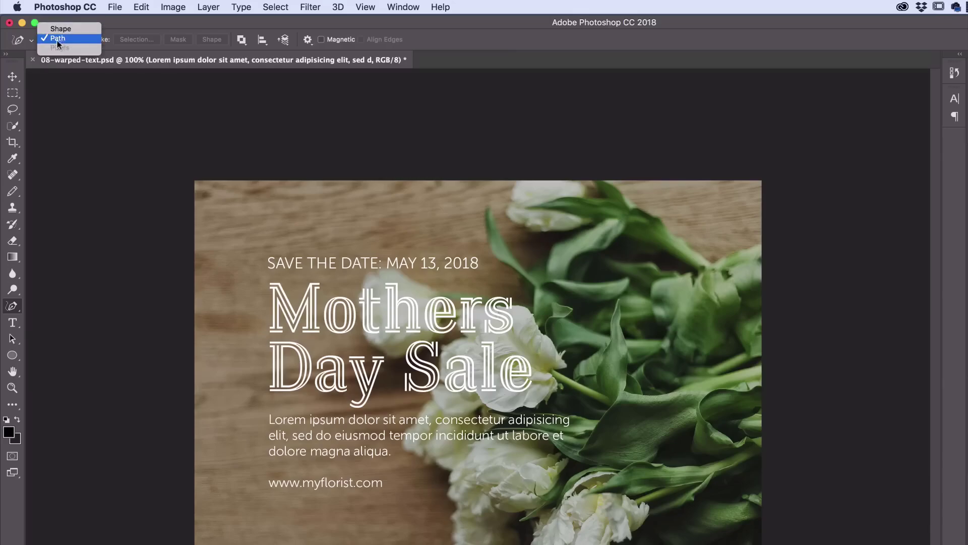
pyautogui.click(59, 40)
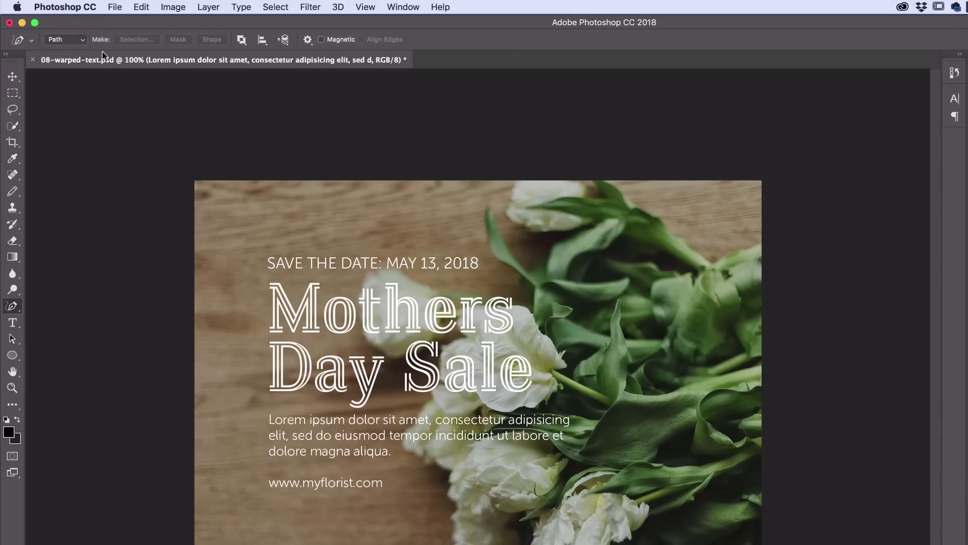
pyautogui.click(307, 40)
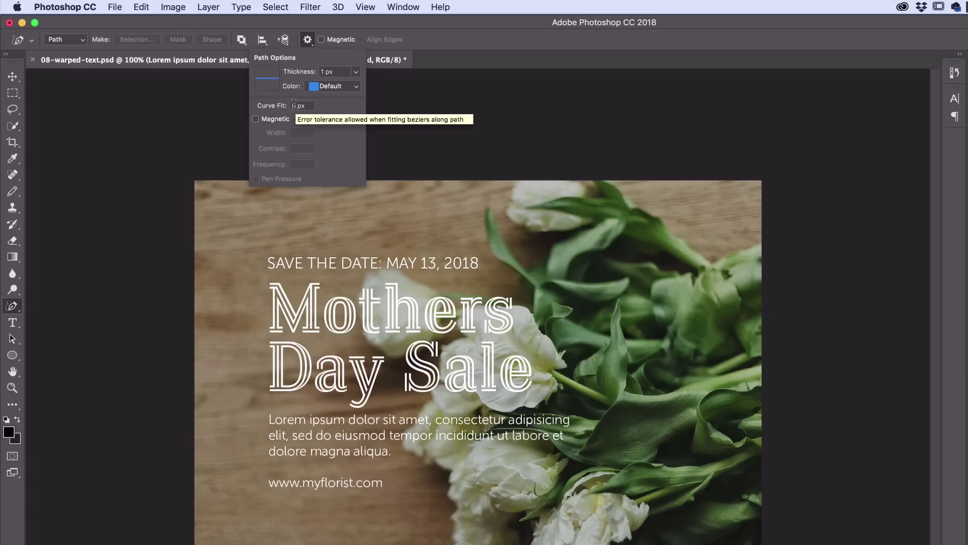
pyautogui.click(333, 22)
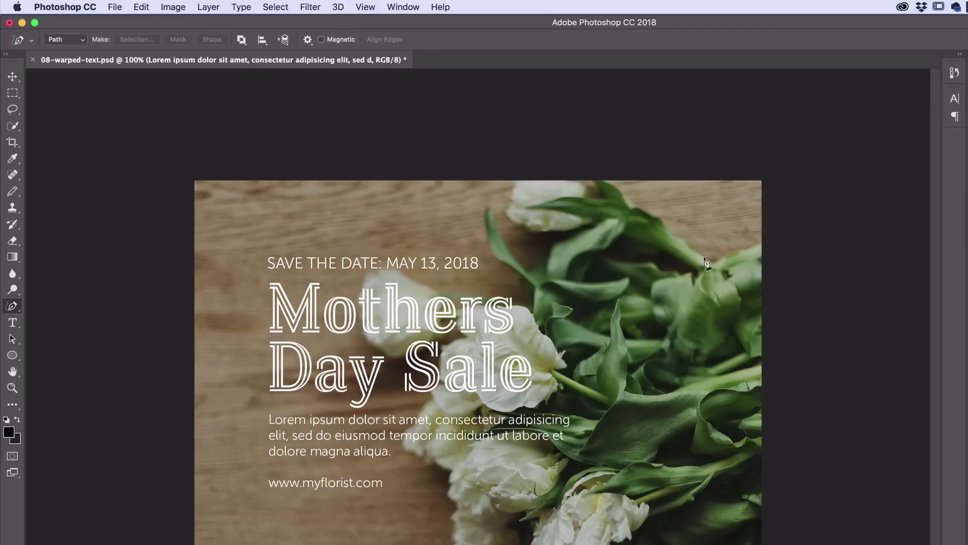
pyautogui.click(308, 40)
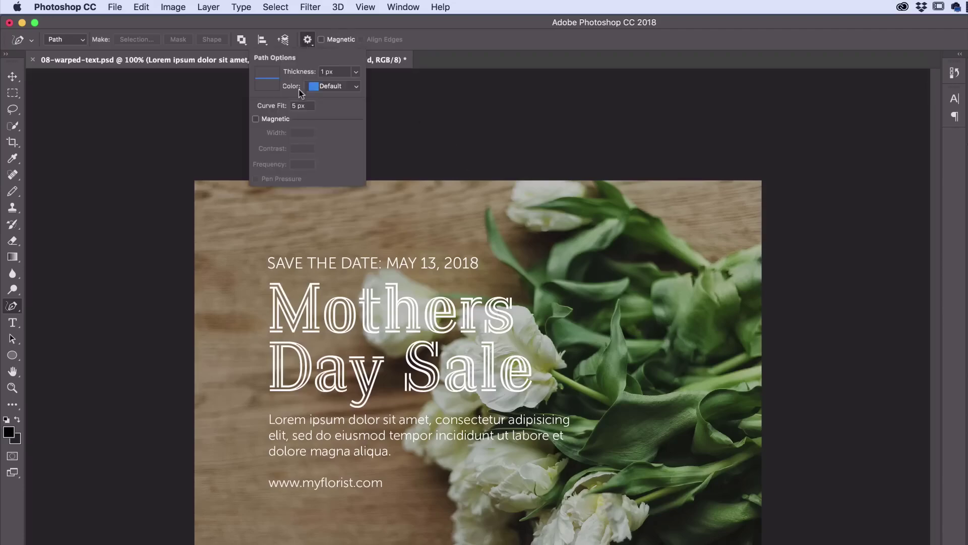
pyautogui.click(389, 24)
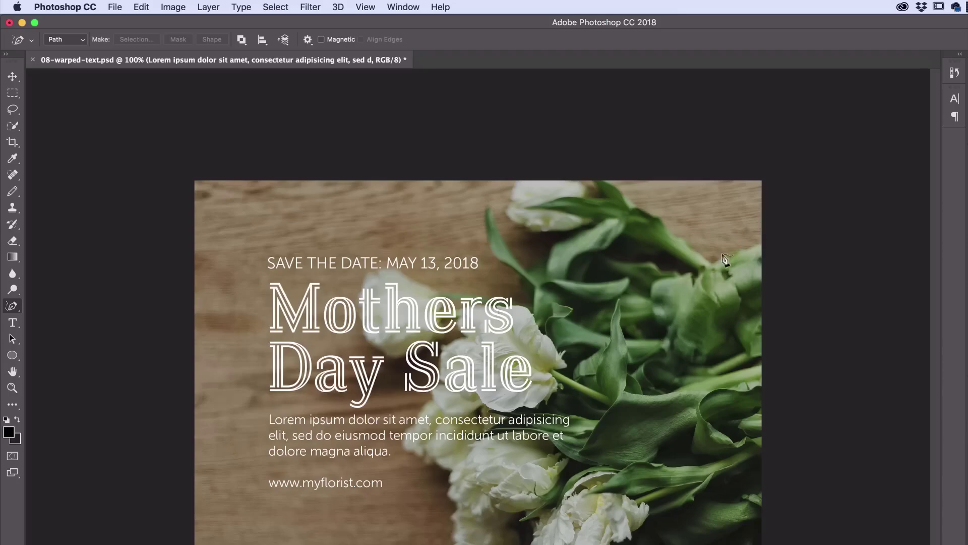
pyautogui.click(739, 236)
pyautogui.moveTo(666, 319); pyautogui.dragTo(670, 329)
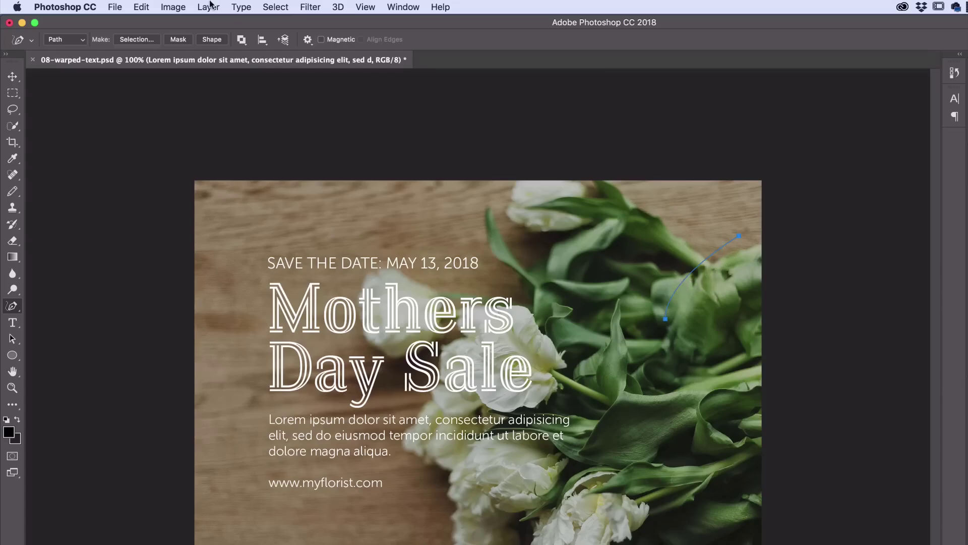
pyautogui.click(141, 6)
pyautogui.click(171, 46)
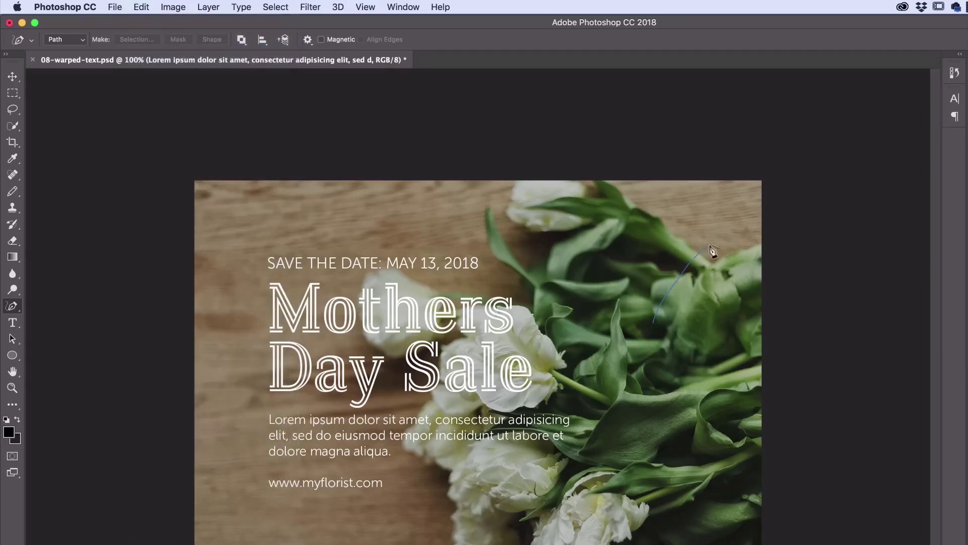
# Draw an open curved path with the Freeform Pen around the upper-left edge of the large green tulip.
pyautogui.click(736, 236)
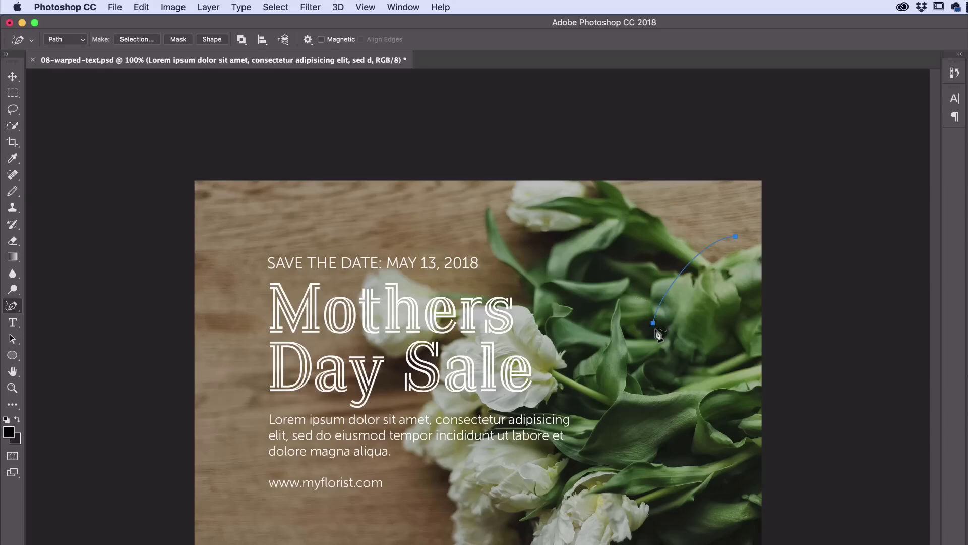
pyautogui.click(661, 301)
pyautogui.click(141, 6)
pyautogui.click(149, 40)
# Add type along the curved path at 6 pt, entering "Photo:" followed by the photographer's full name.
pyautogui.click(13, 322)
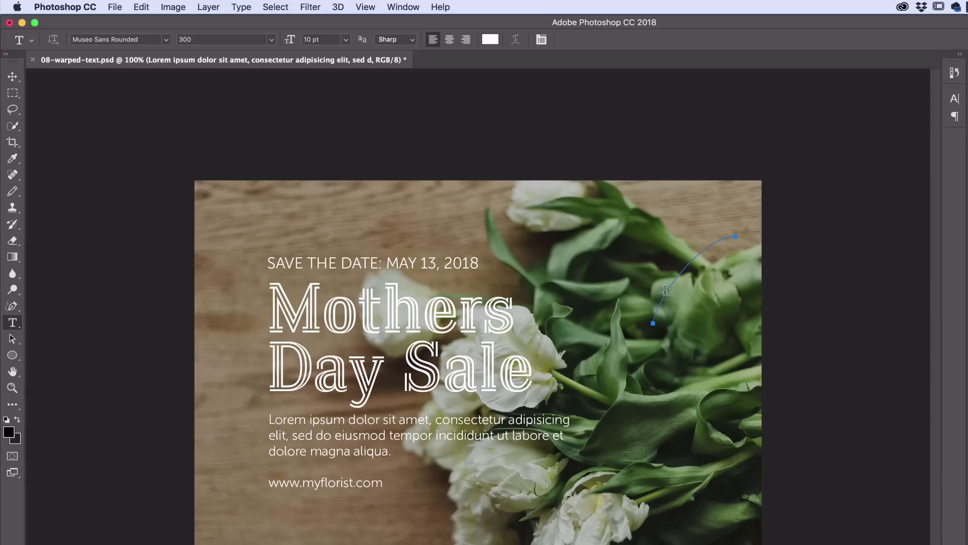
pyautogui.click(654, 316)
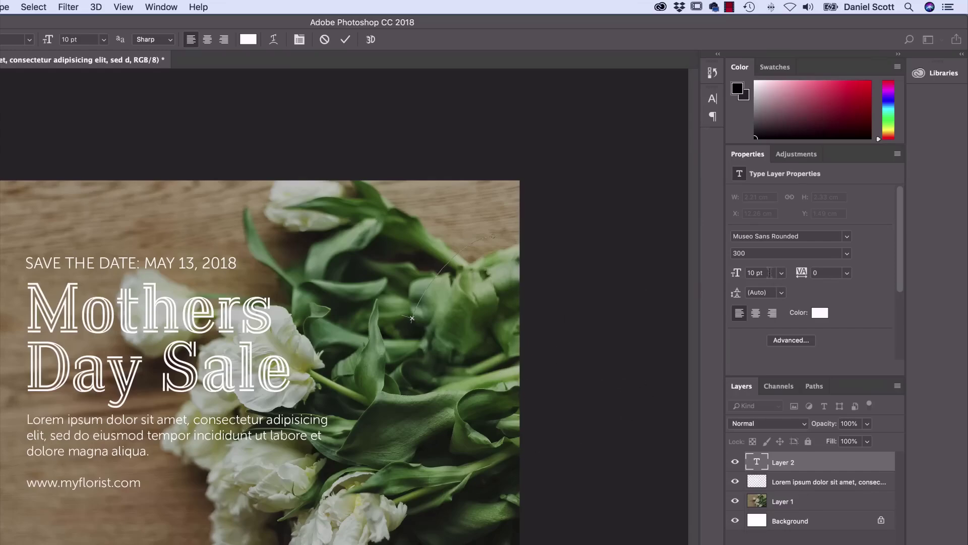
pyautogui.click(732, 273)
pyautogui.write('6')
pyautogui.press('Return')
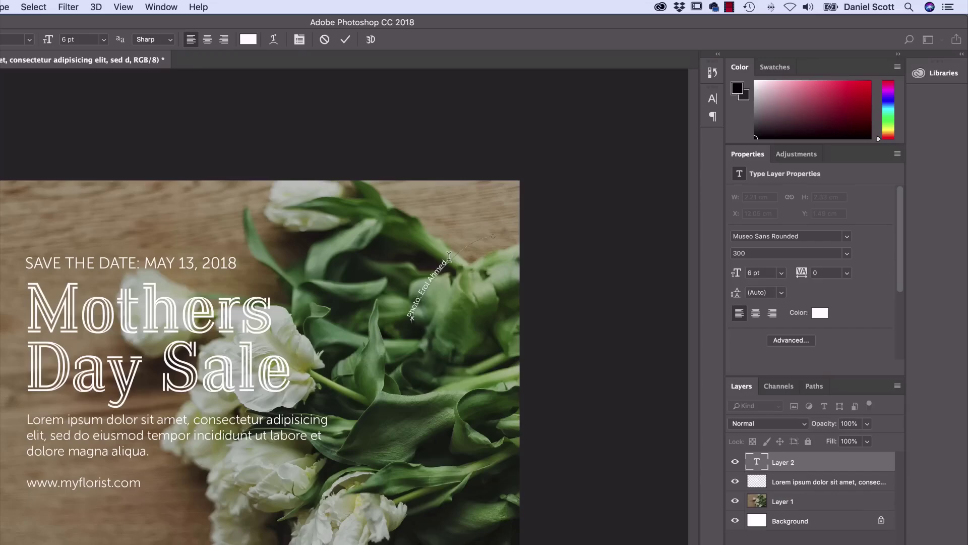
# Remove the stray spaces within the photographer's surname in the photo credit.
pyautogui.moveTo(449, 256); pyautogui.dragTo(407, 317)
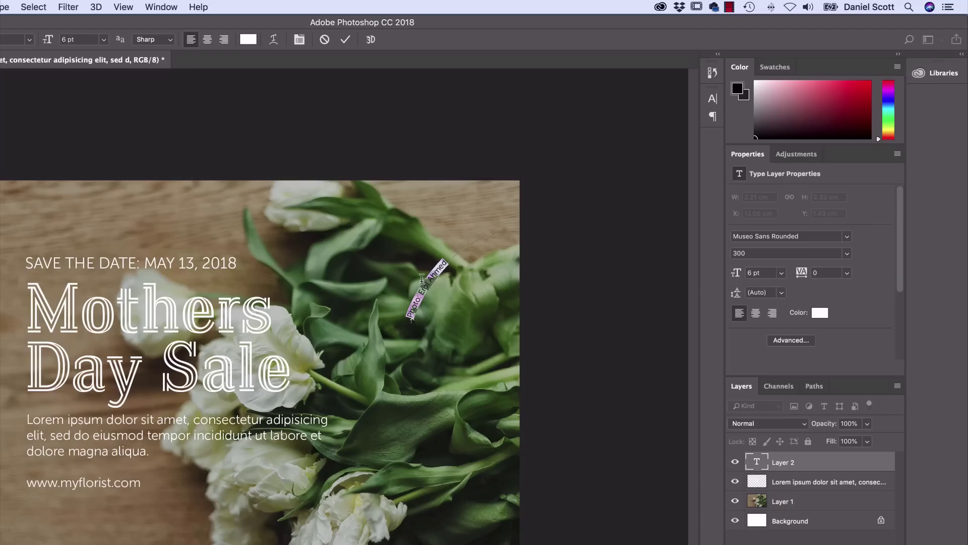
pyautogui.click(436, 268)
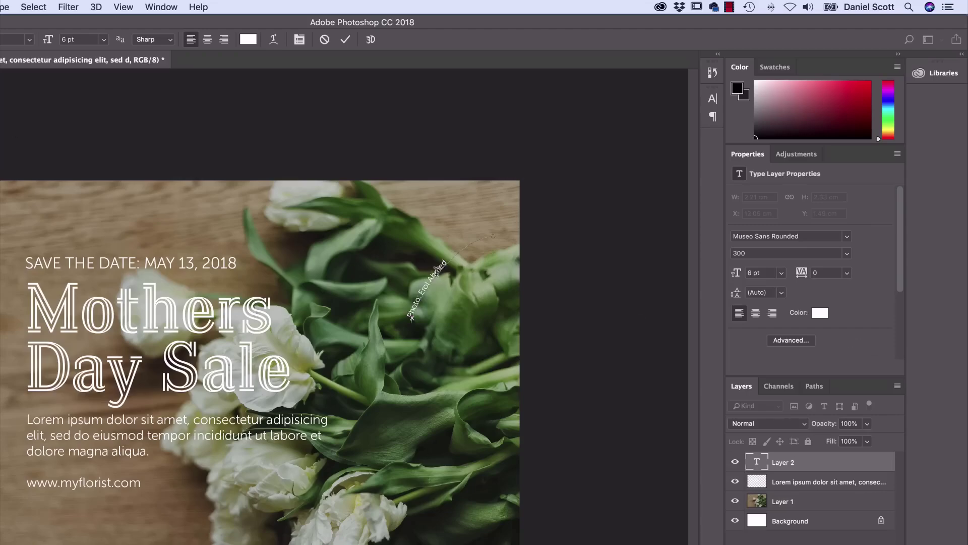
pyautogui.press('super+plus')
pyautogui.press('super+plus')
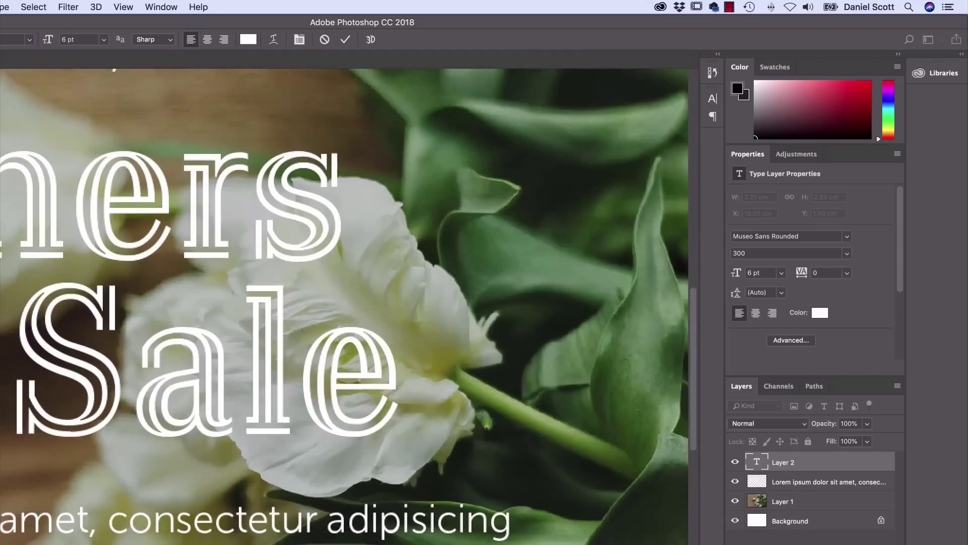
pyautogui.hscroll(10, 634, 462)
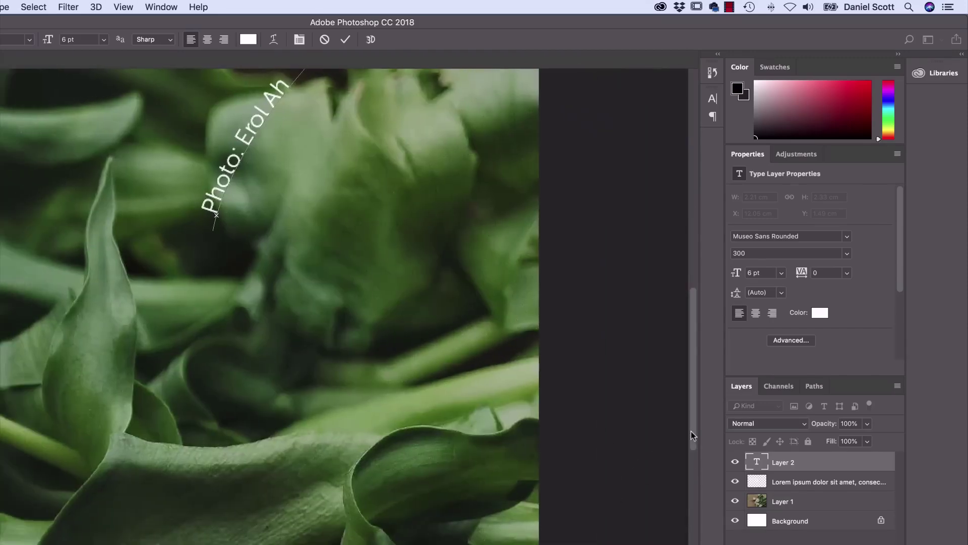
pyautogui.moveTo(691, 430); pyautogui.dragTo(690, 386)
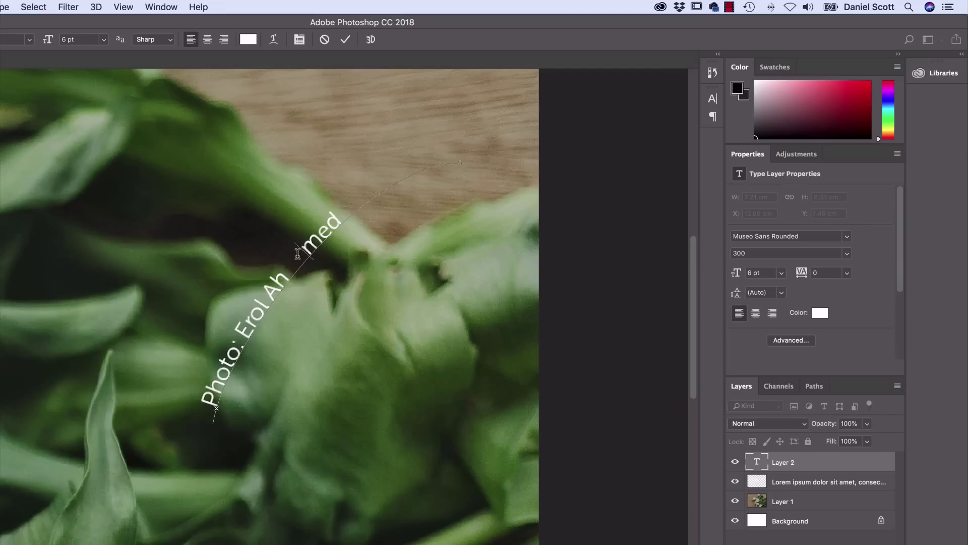
pyautogui.press('BackSpace')
pyautogui.press('BackSpace')
pyautogui.press('BackSpace')
pyautogui.press('BackSpace')
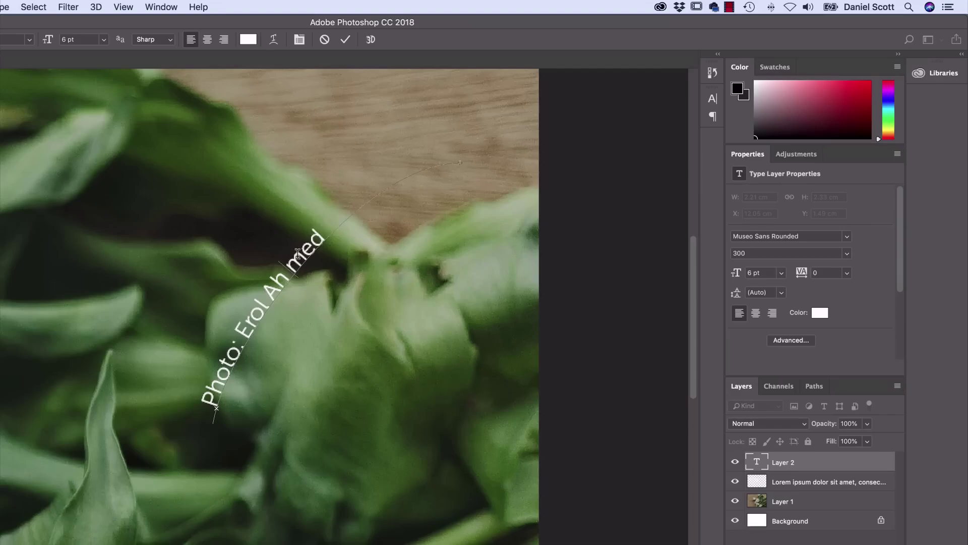
pyautogui.press('BackSpace')
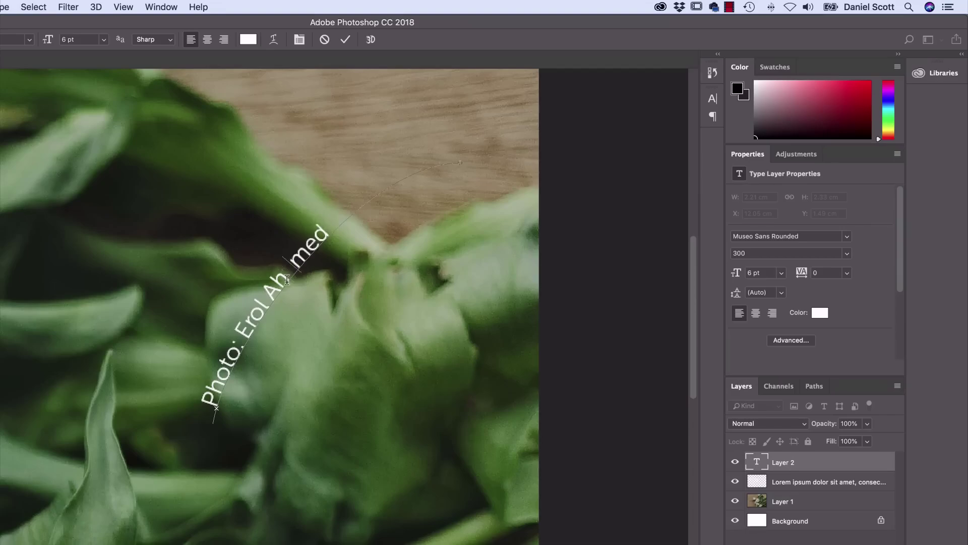
pyautogui.press('BackSpace')
pyautogui.press('BackSpace')
pyautogui.press('BackSpace')
pyautogui.press('BackSpace')
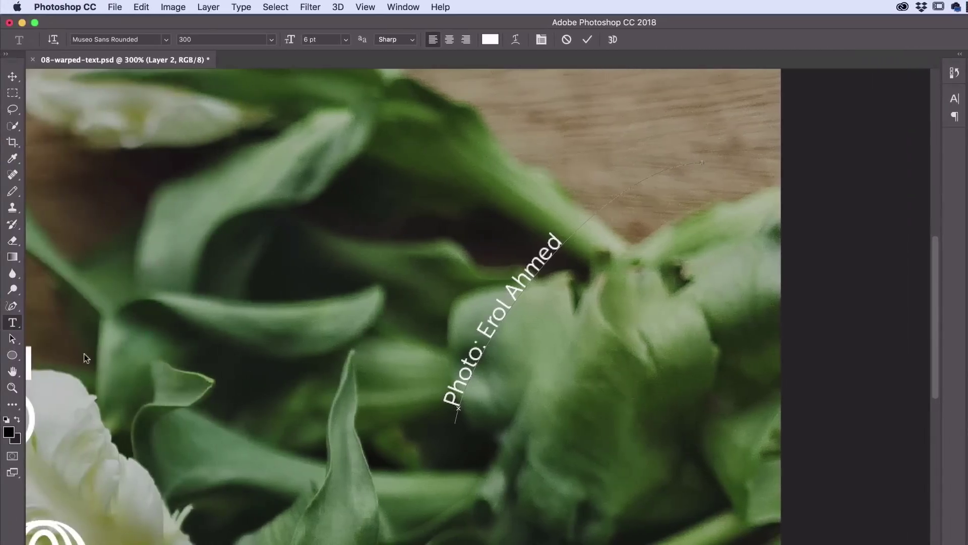
# Shift the photo credit's start point slightly further along the curve with the Path Selection tool.
pyautogui.click(12, 340)
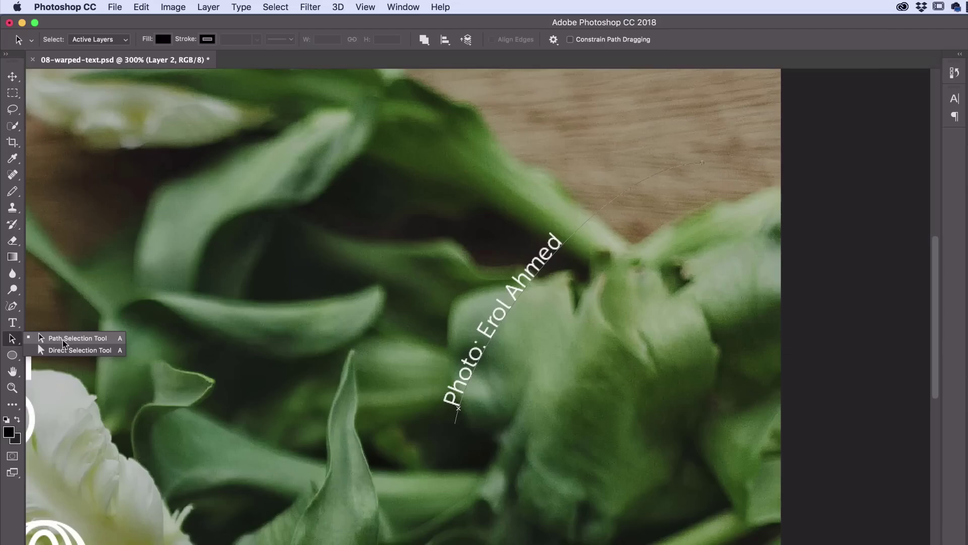
pyautogui.click(12, 339)
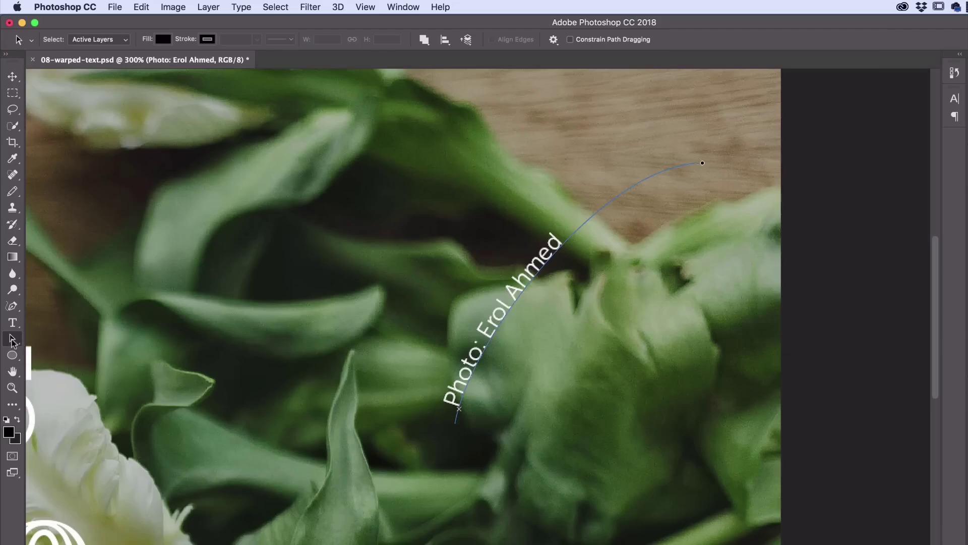
pyautogui.click(12, 342)
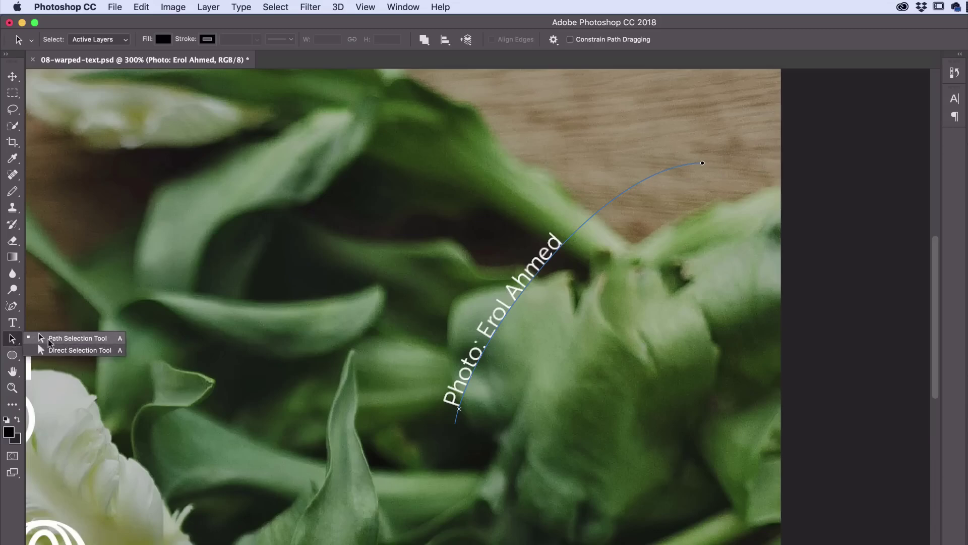
pyautogui.click(63, 339)
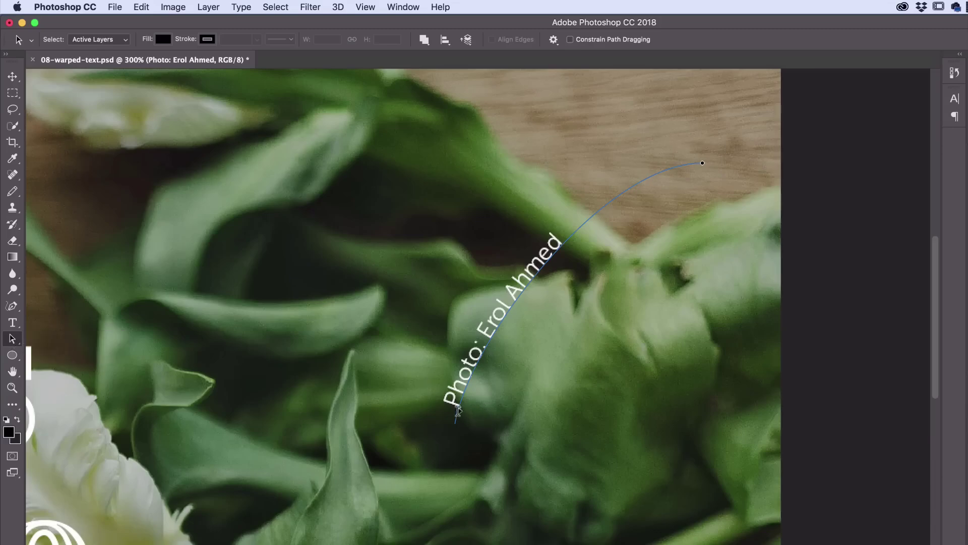
pyautogui.moveTo(458, 409)
pyautogui.mouseDown()
pyautogui.moveTo(473, 374)
pyautogui.moveTo(464, 392)
pyautogui.mouseUp()
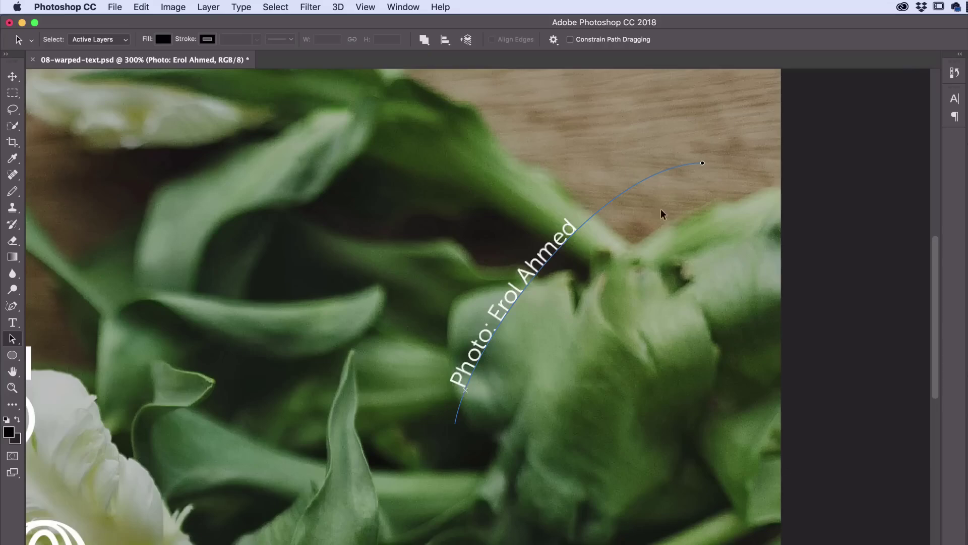
# Try shortening the text's end point and flipping the credit to the other side of the path, and undo these changes.
pyautogui.moveTo(702, 162); pyautogui.dragTo(636, 186)
pyautogui.moveTo(589, 232)
pyautogui.mouseDown()
pyautogui.moveTo(568, 249)
pyautogui.moveTo(579, 227)
pyautogui.moveTo(519, 296)
pyautogui.moveTo(531, 270)
pyautogui.moveTo(630, 184)
pyautogui.mouseUp()
pyautogui.moveTo(712, 165); pyautogui.dragTo(710, 165)
pyautogui.moveTo(523, 290)
pyautogui.mouseDown()
pyautogui.moveTo(554, 324)
pyautogui.moveTo(523, 365)
pyautogui.mouseUp()
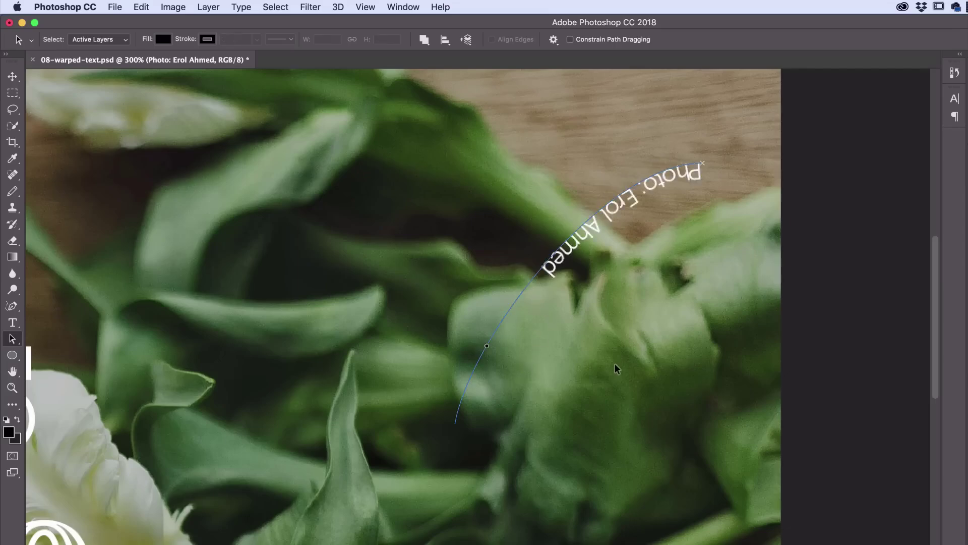
pyautogui.click(141, 7)
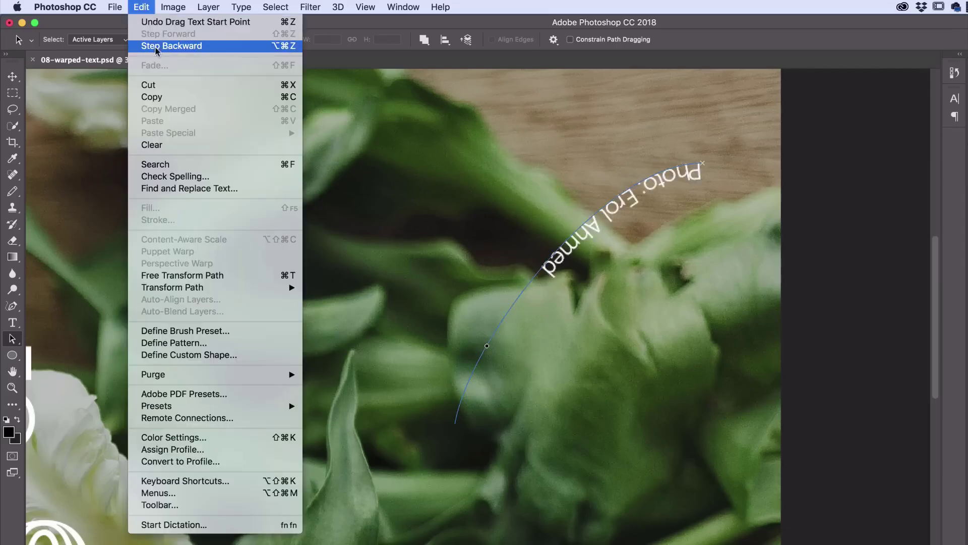
pyautogui.click(156, 46)
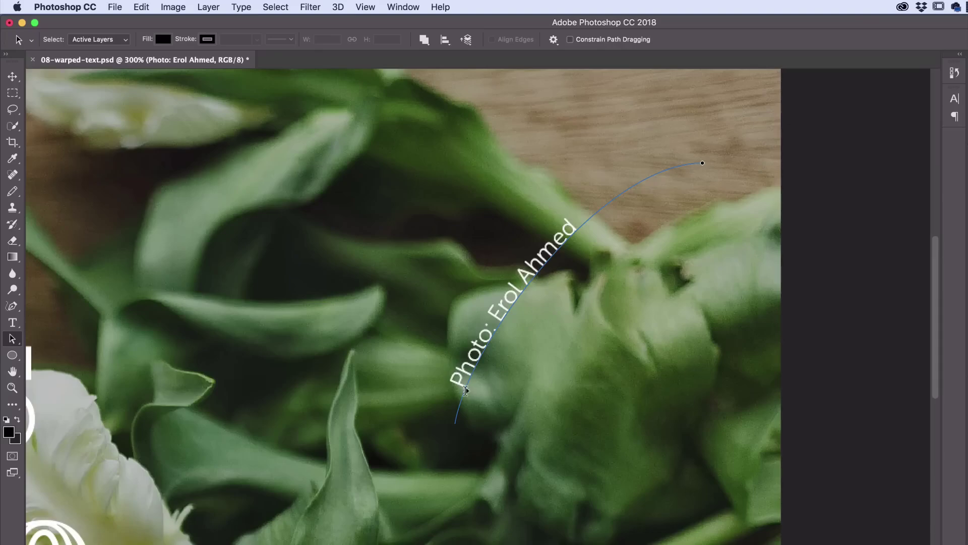
# Slide the credit's start point further up the curve and move the whole path slightly down and to the right.
pyautogui.moveTo(465, 389); pyautogui.dragTo(509, 336)
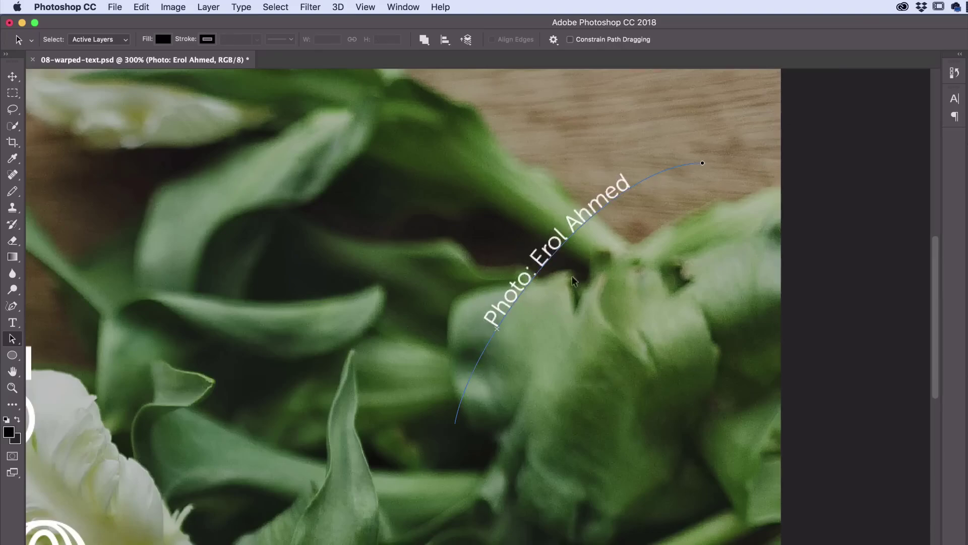
pyautogui.moveTo(456, 423); pyautogui.dragTo(478, 434)
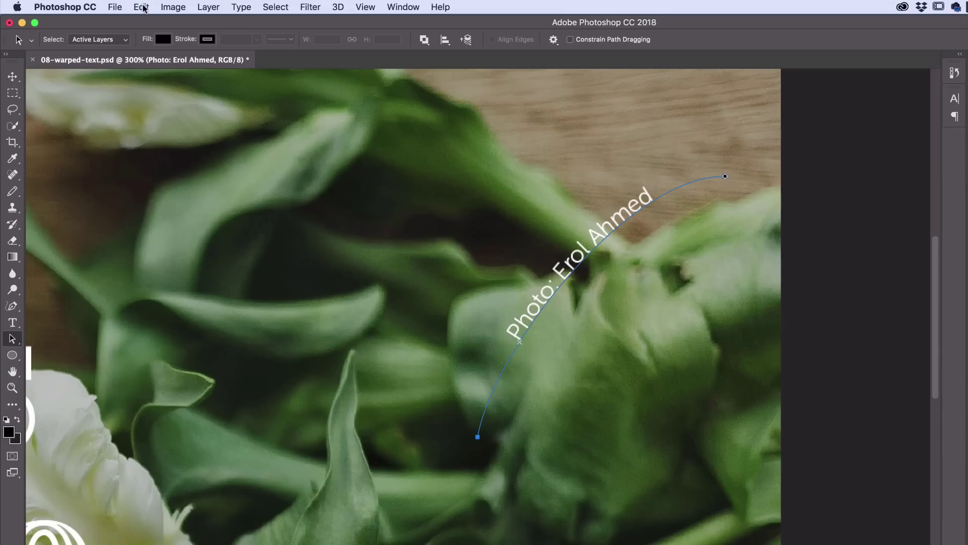
# Rotate the photo credit's curved path slightly clockwise with the Rotate path transform.
pyautogui.click(142, 7)
pyautogui.moveTo(246, 291)
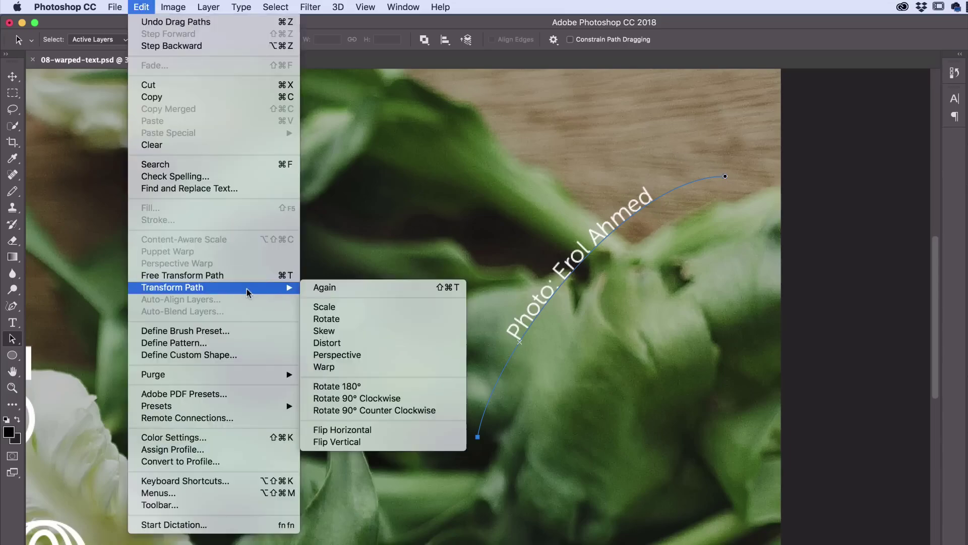
pyautogui.click(323, 319)
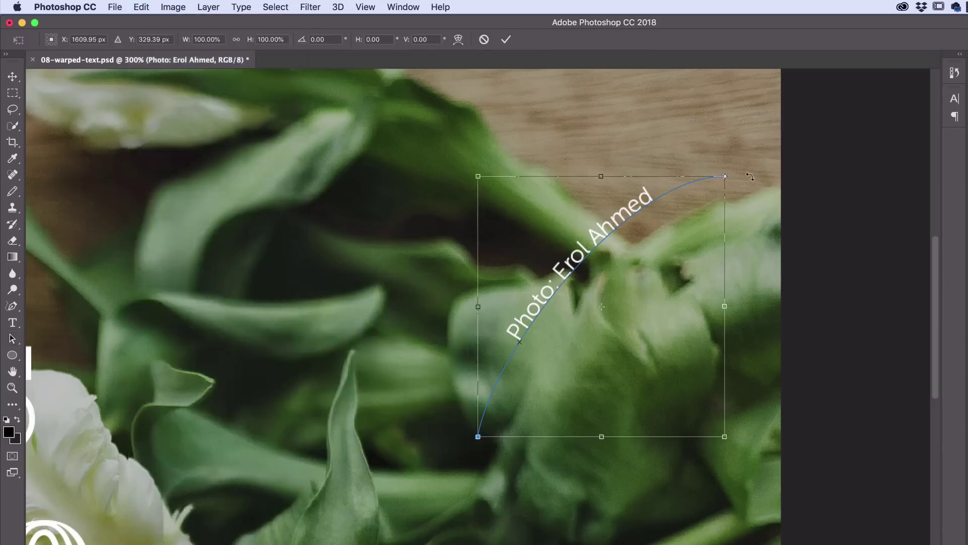
pyautogui.moveTo(750, 177)
pyautogui.mouseDown()
pyautogui.moveTo(774, 152)
pyautogui.moveTo(744, 167)
pyautogui.moveTo(779, 159)
pyautogui.moveTo(757, 178)
pyautogui.mouseUp()
pyautogui.press('Return')
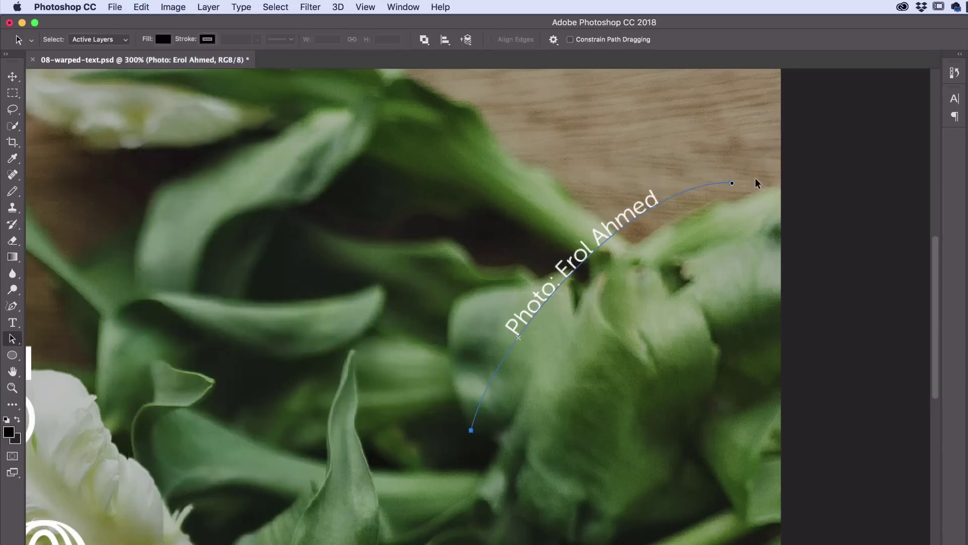
# Try moving the photo credit's start point further up the curve, and undo the change.
pyautogui.click(586, 256)
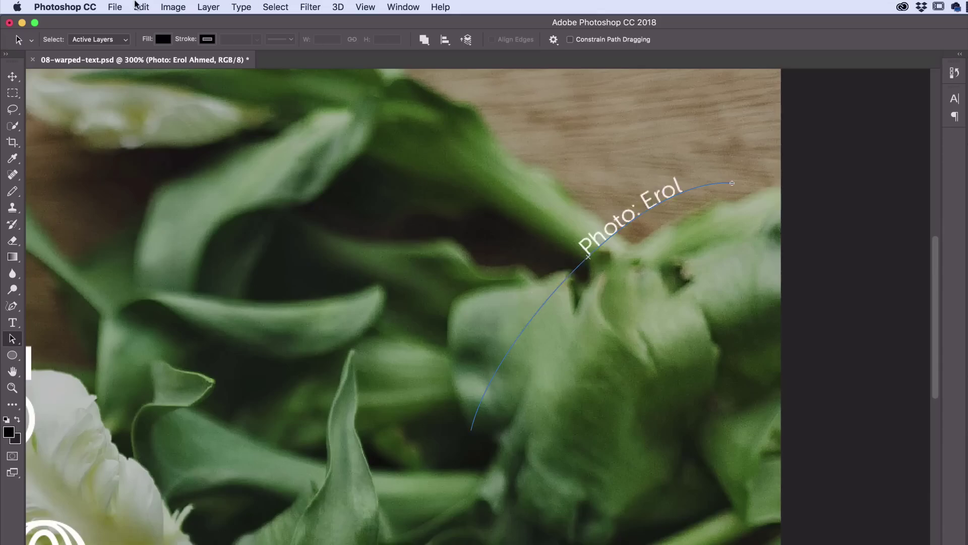
pyautogui.click(141, 7)
pyautogui.click(162, 44)
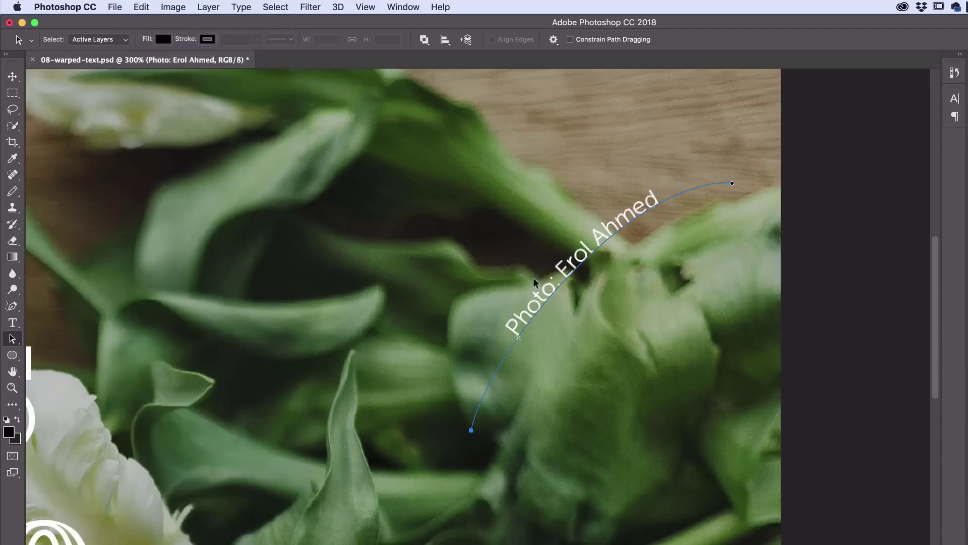
# Nudge the photo credit slightly to the right with the Move tool and set its text colour to light grey cacaca.
pyautogui.press('v')
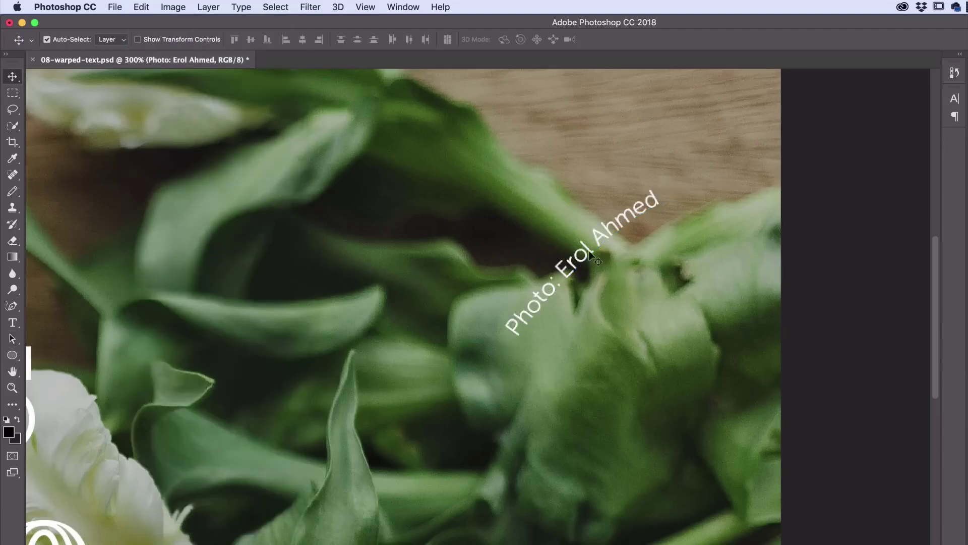
pyautogui.moveTo(591, 255); pyautogui.dragTo(602, 255)
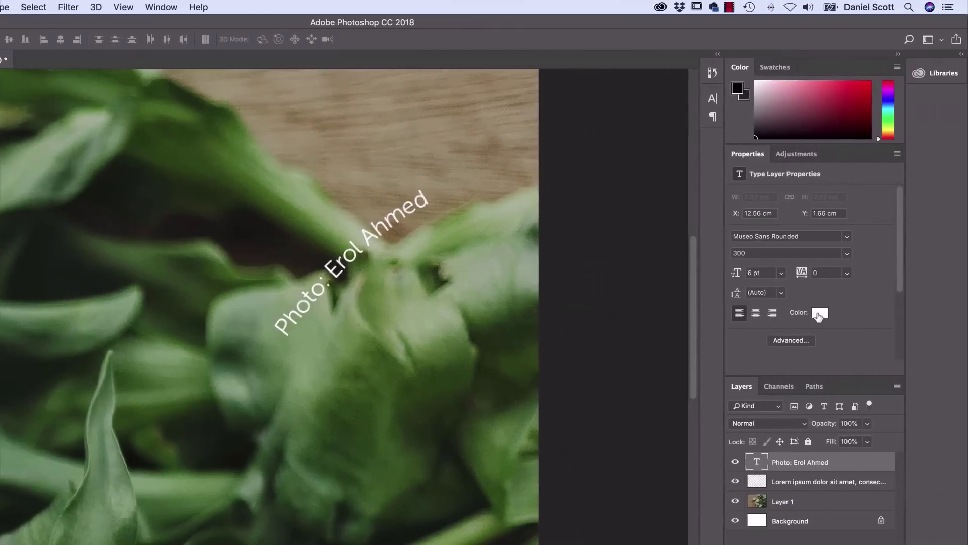
pyautogui.click(820, 313)
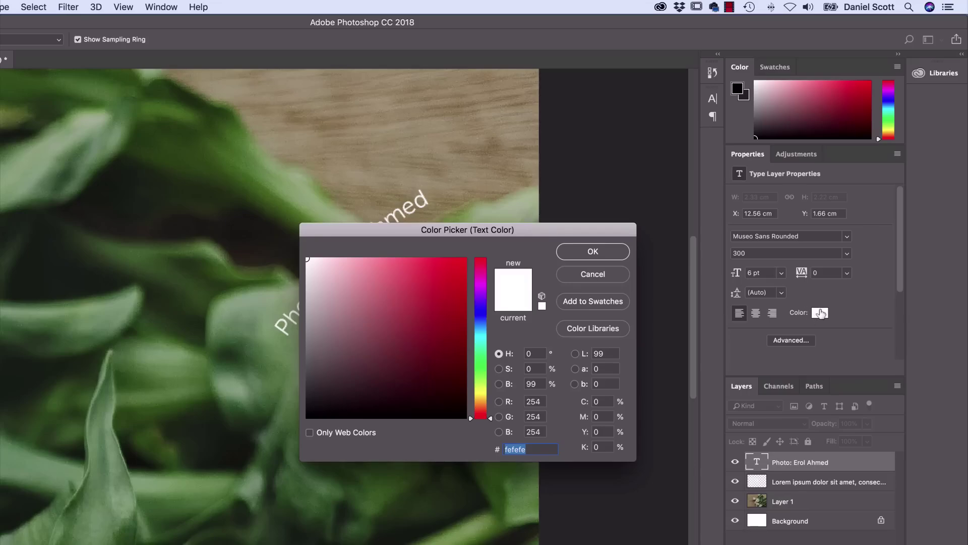
pyautogui.click(298, 291)
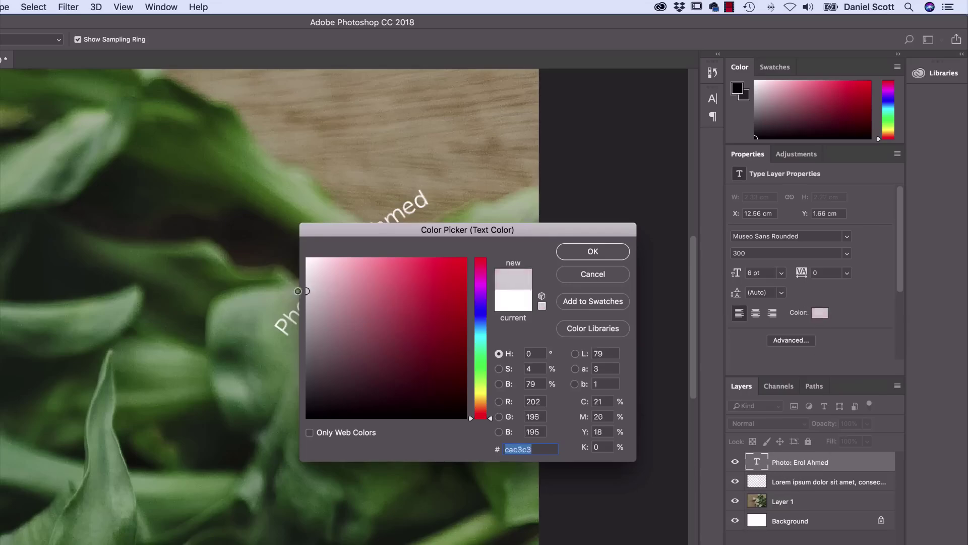
pyautogui.click(298, 291)
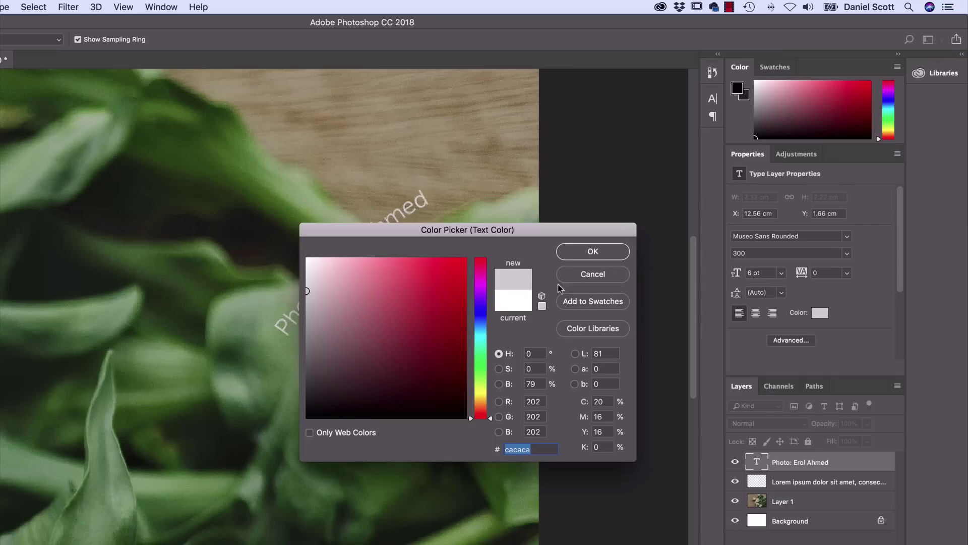
pyautogui.press('Return')
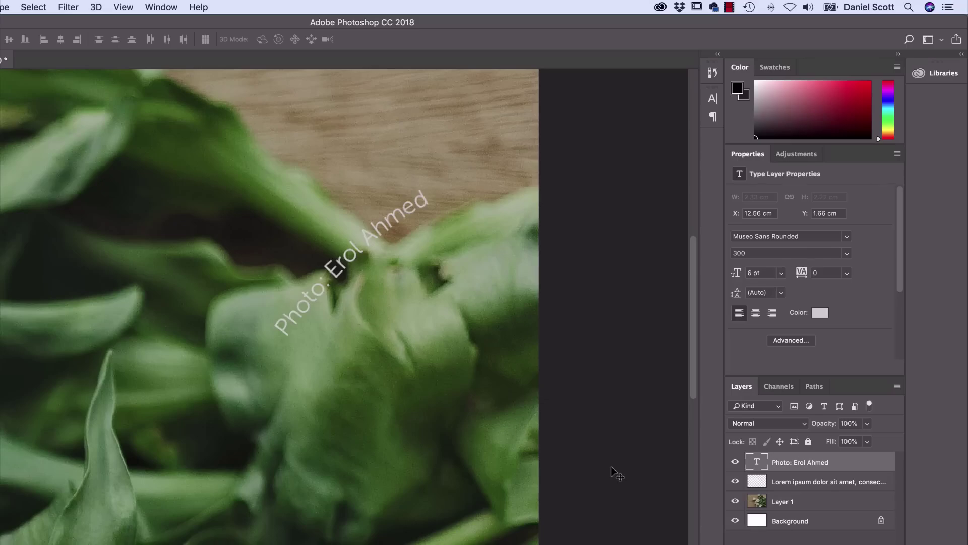
# Draw a circular path about 2.13 cm across over the leaves below the photo credit, using the Ellipse tool in Path mode.
pyautogui.press('super+minus')
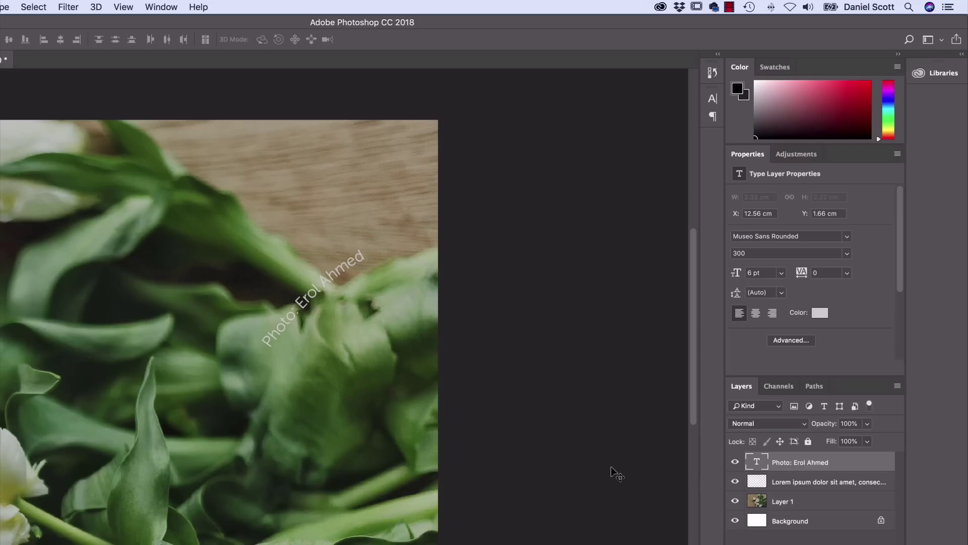
pyautogui.press('super+0')
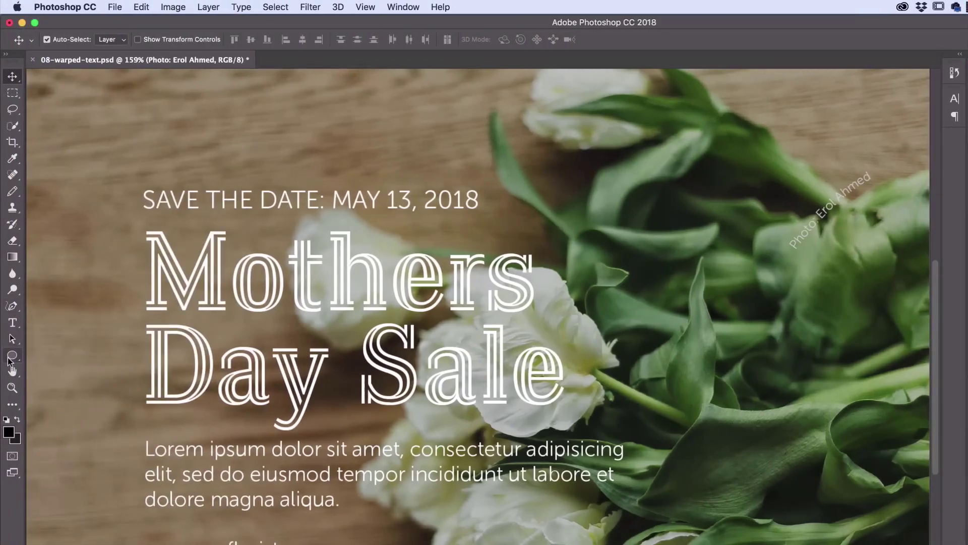
pyautogui.click(10, 359)
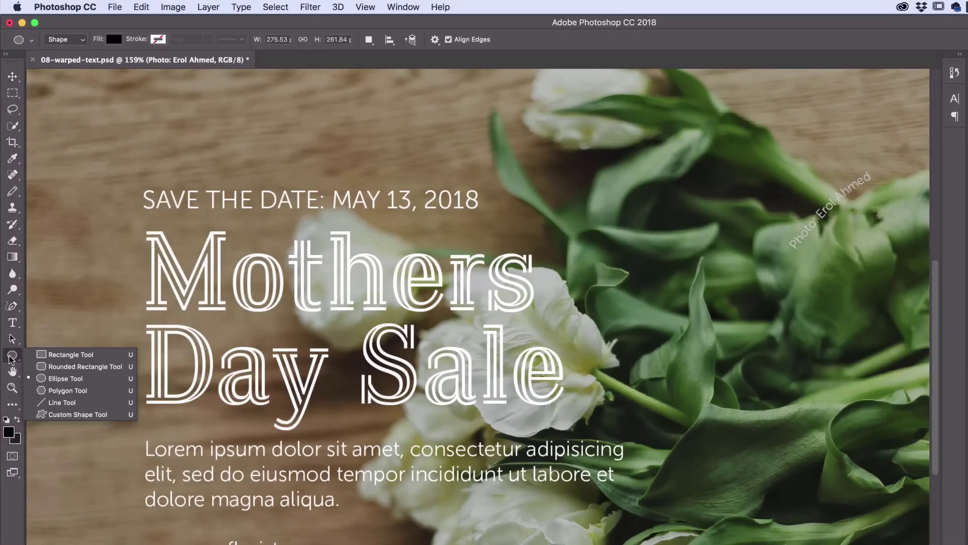
pyautogui.click(64, 358)
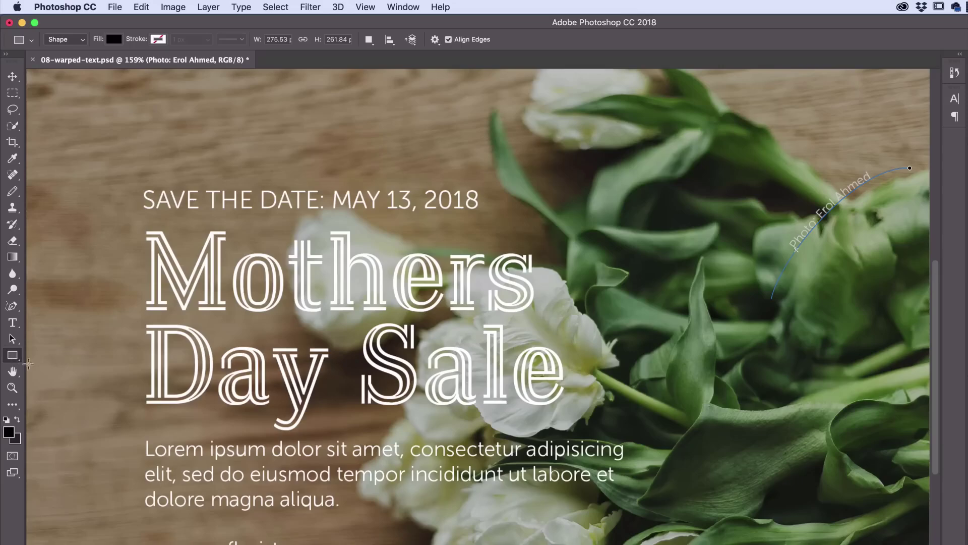
pyautogui.click(14, 359)
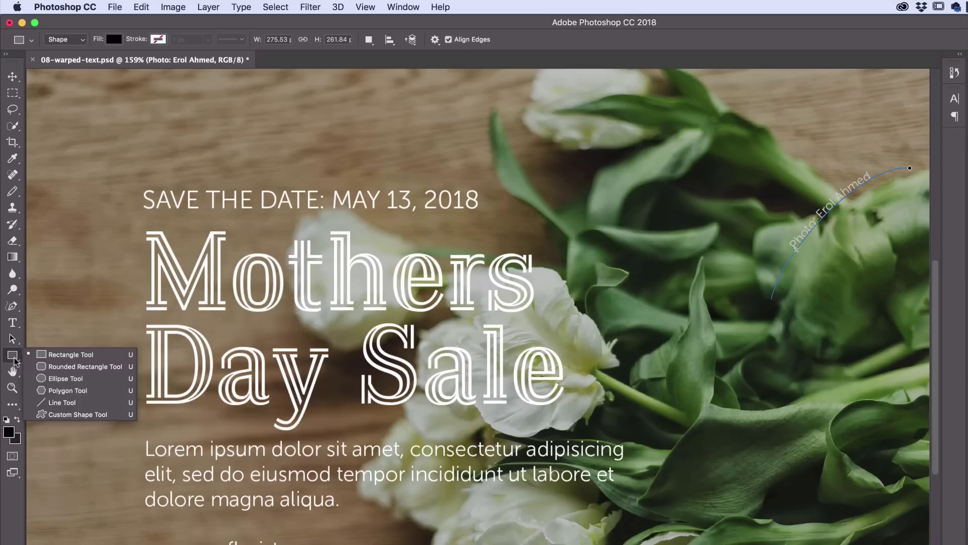
pyautogui.click(65, 378)
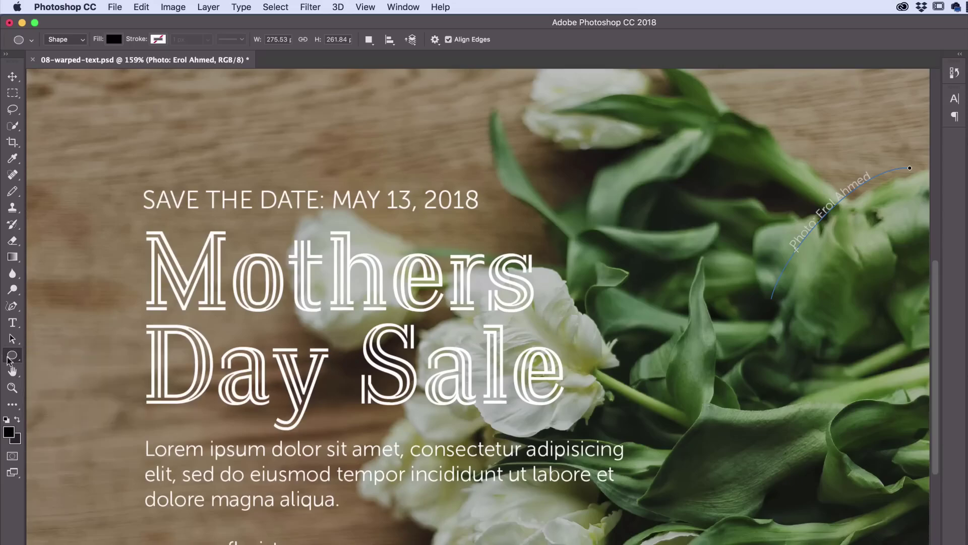
pyautogui.click(84, 46)
pyautogui.click(72, 38)
pyautogui.click(75, 47)
pyautogui.click(65, 48)
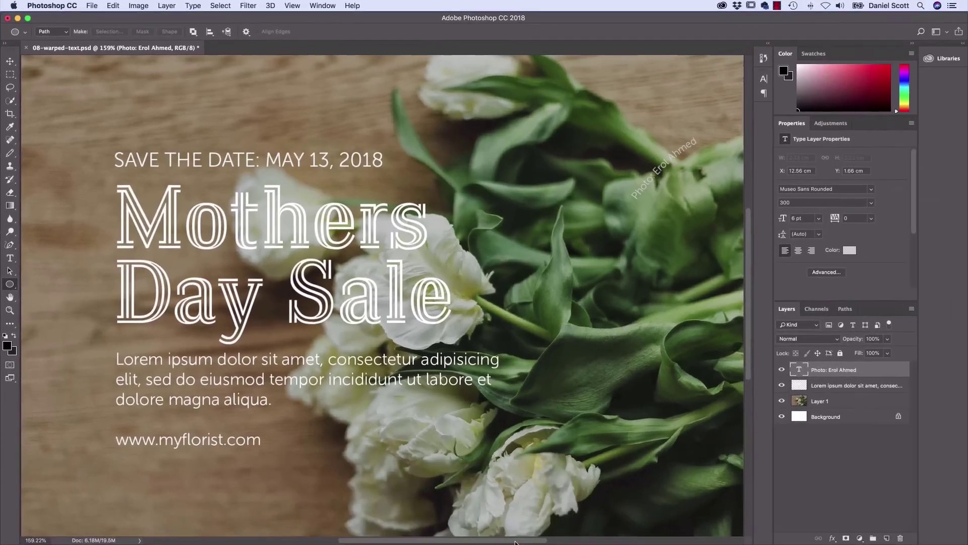
pyautogui.moveTo(515, 542)
pyautogui.mouseDown()
pyautogui.moveTo(601, 542)
pyautogui.moveTo(518, 543)
pyautogui.mouseUp()
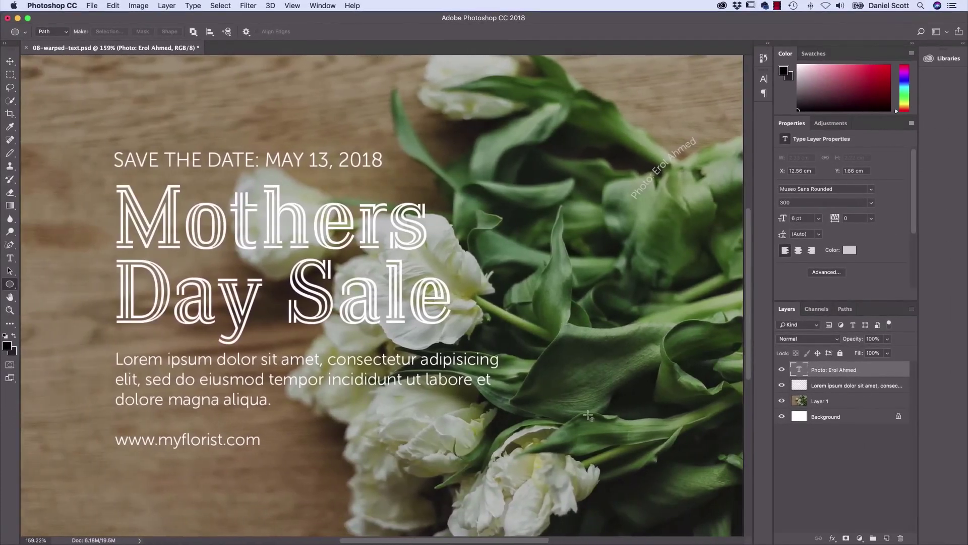
pyautogui.moveTo(577, 371); pyautogui.dragTo(678, 487)
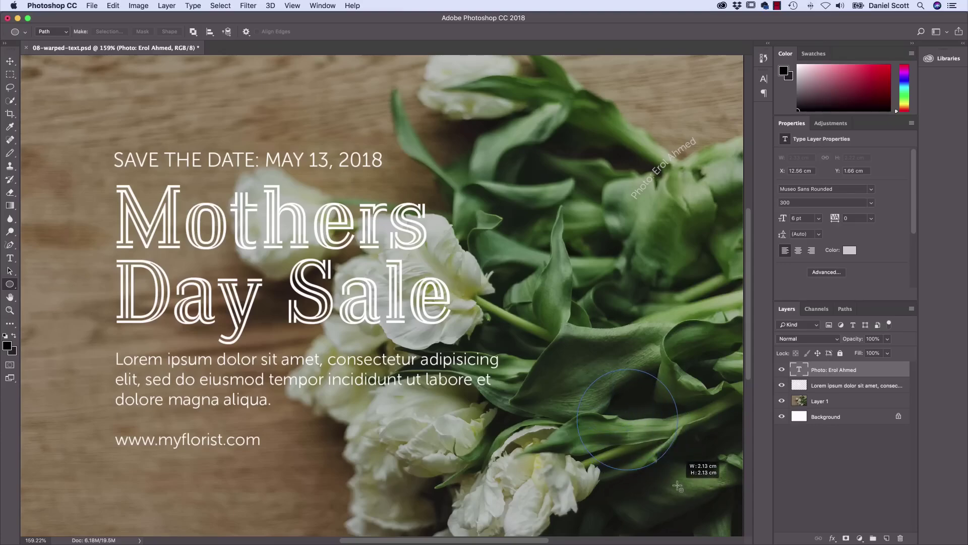
pyautogui.moveTo(678, 486); pyautogui.dragTo(678, 486)
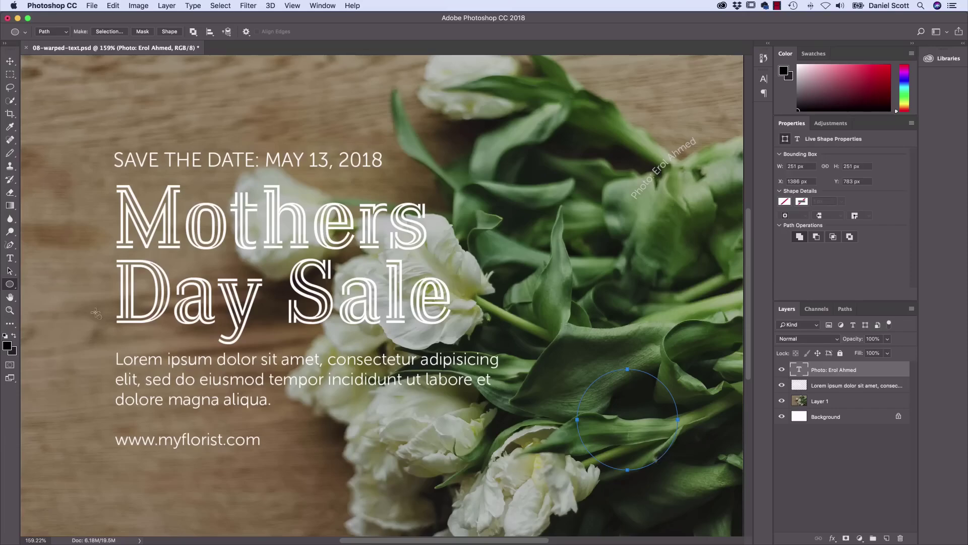
# Fill the inside of the circular path with random placeholder text using the Type tool.
pyautogui.click(9, 259)
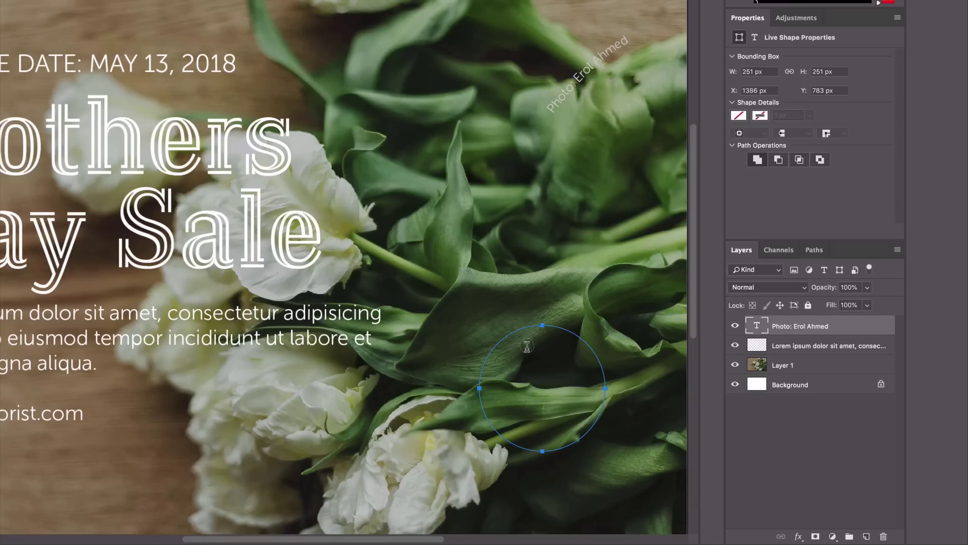
pyautogui.click(543, 347)
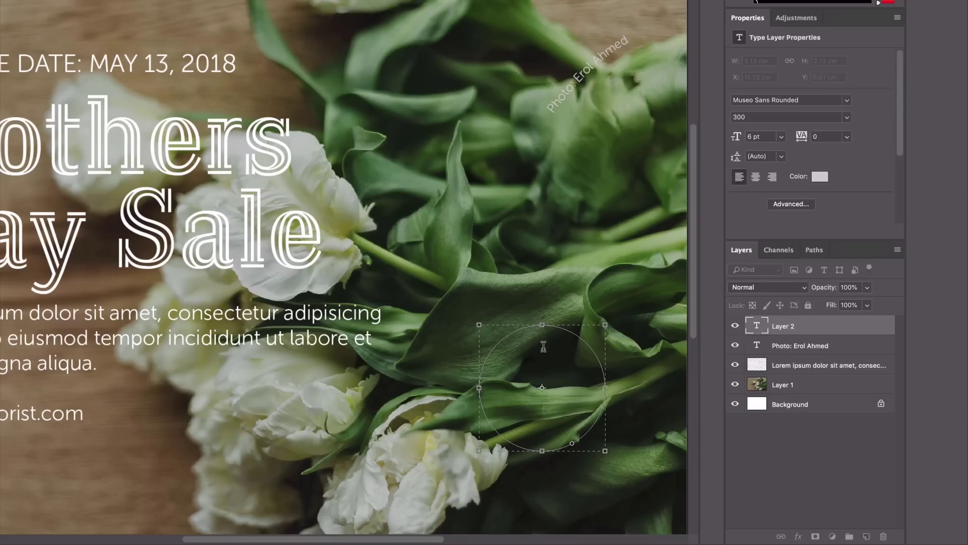
pyautogui.write('jlk;jsadflksjdf;lksajld;fk jsal;dfkj lsakj dfl;skja dfl;kjsal;dfkjsal;dfk js;alkj df')
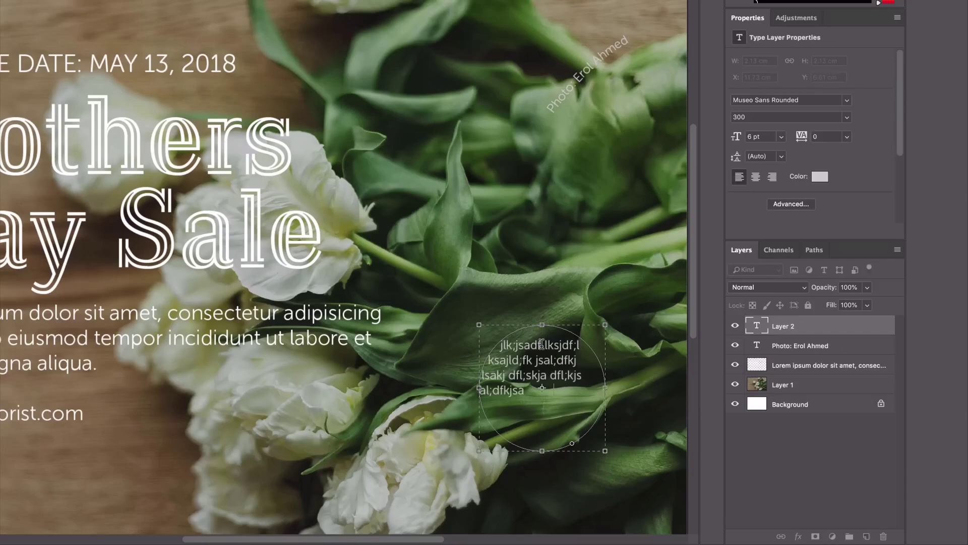
pyautogui.write('kajslkdfj als;dkfja; df')
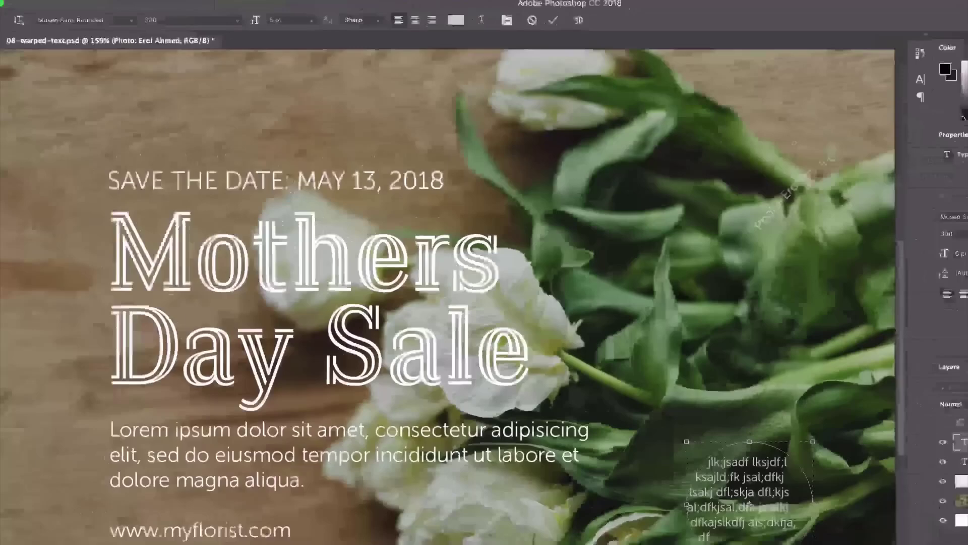
# Finish editing the placeholder text inside the circle and undo the new type layer.
pyautogui.click(141, 6)
pyautogui.press('Escape')
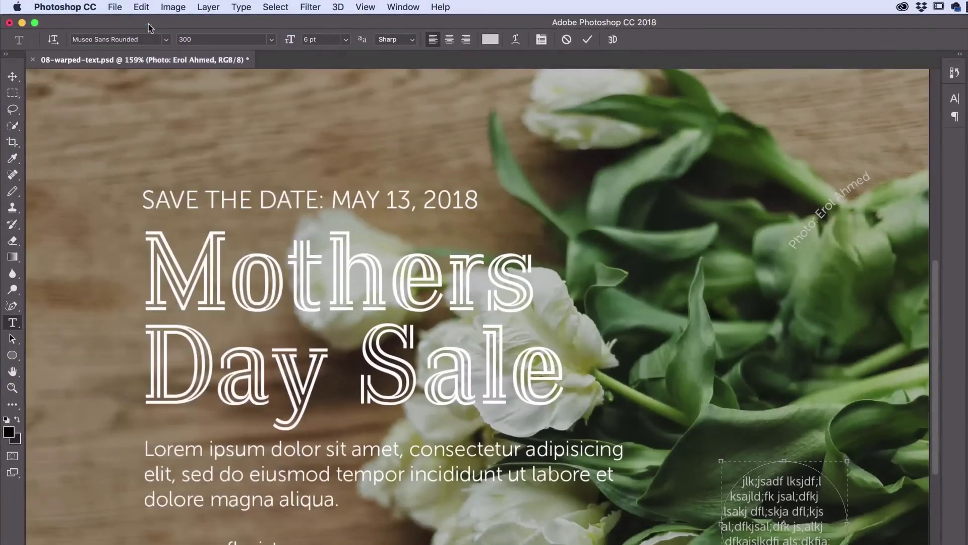
pyautogui.click(141, 4)
pyautogui.click(142, 4)
pyautogui.click(141, 4)
pyautogui.click(105, 59)
pyautogui.press('Escape')
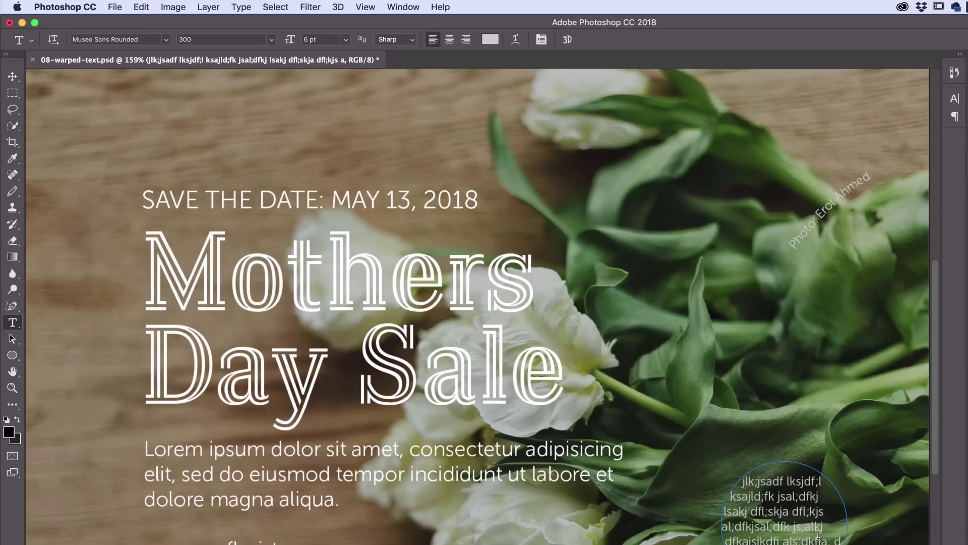
pyautogui.click(143, 7)
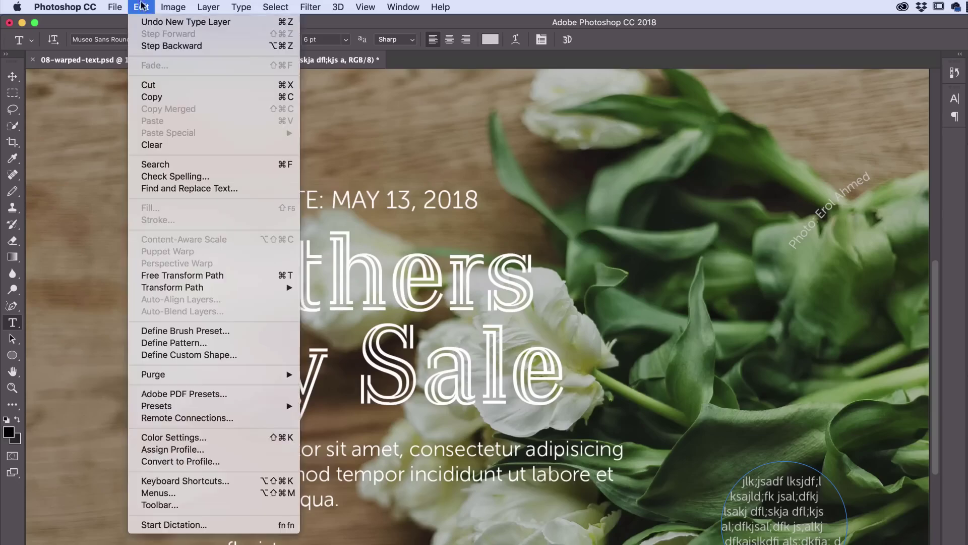
pyautogui.click(154, 45)
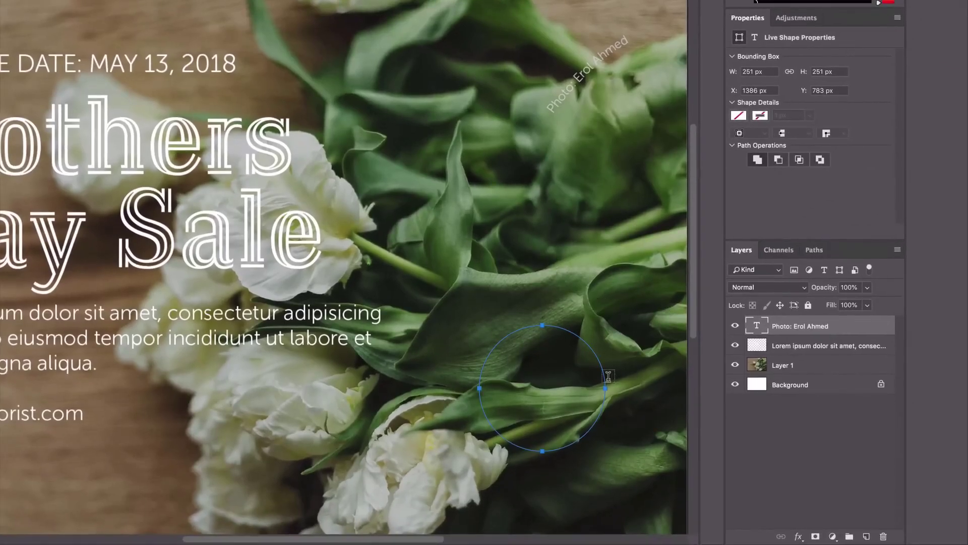
# Add the text FRESHNESS GUARANTEED along the circle's outline, starting at its top point, and centre-align it.
pyautogui.click(541, 324)
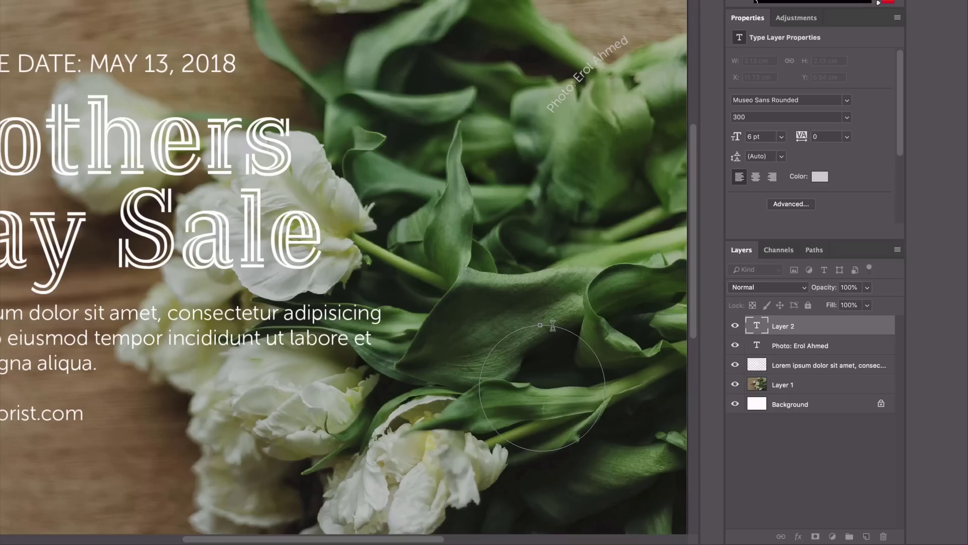
pyautogui.write('FRESHNESS GUARANT')
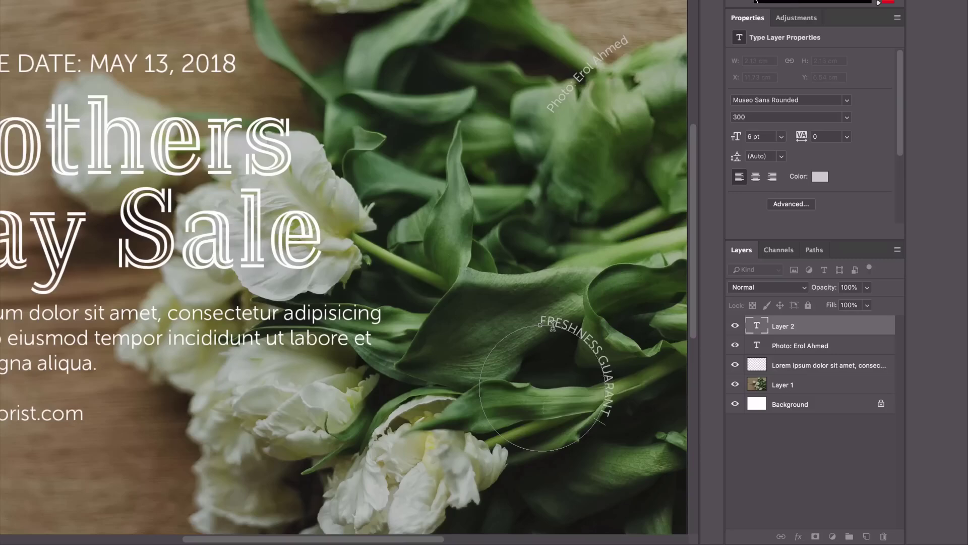
pyautogui.write('EED')
pyautogui.click(755, 177)
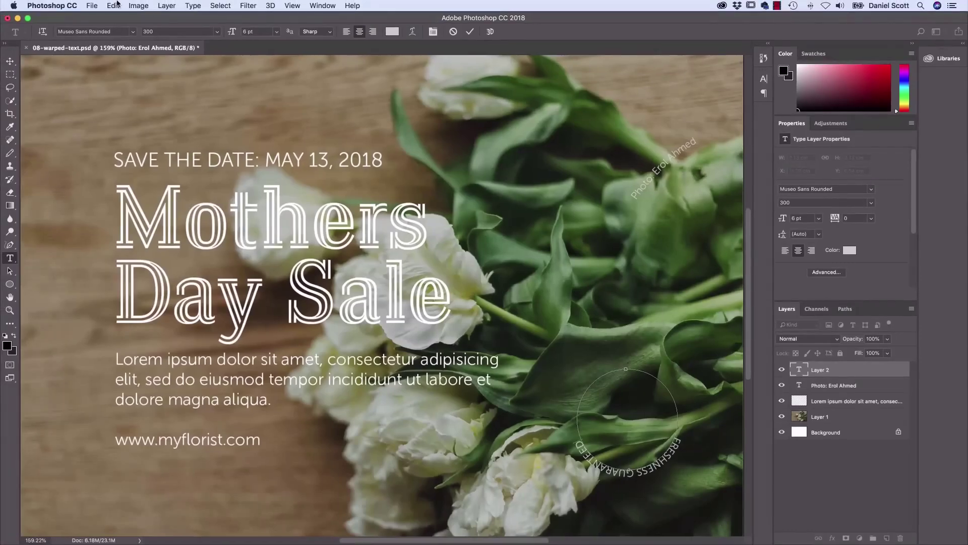
# Rotate the circular path of the FRESHNESS GUARANTEED text until the words arch over the top of the circle.
pyautogui.click(113, 6)
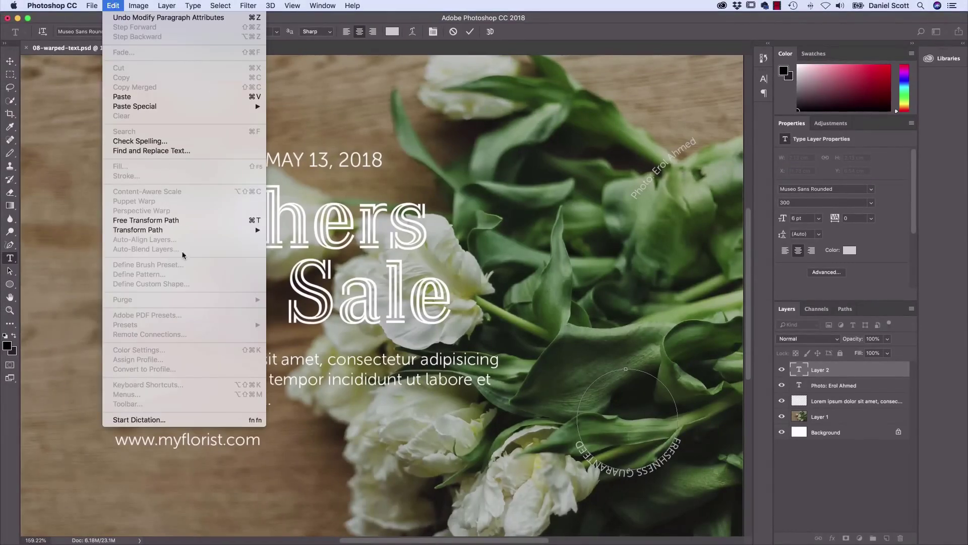
pyautogui.moveTo(179, 231)
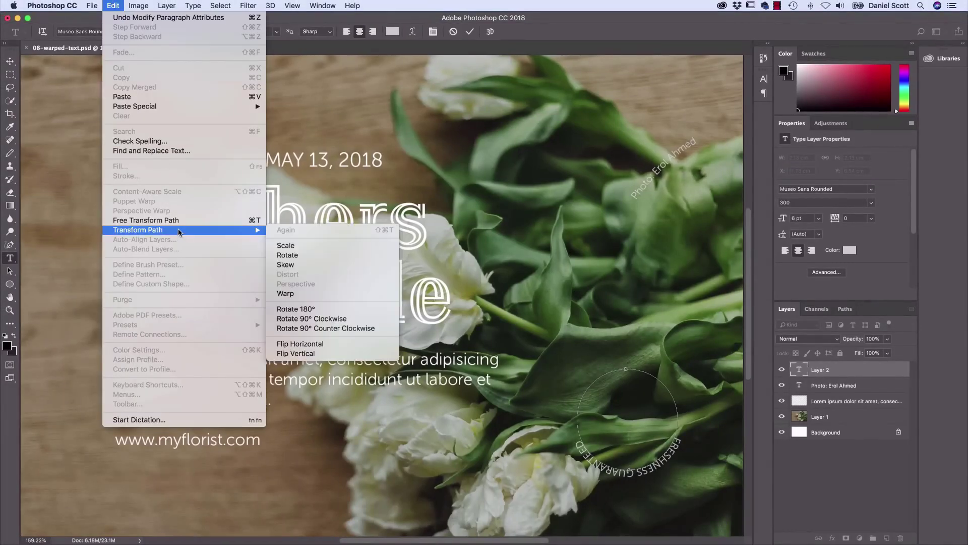
pyautogui.click(309, 255)
pyautogui.moveTo(681, 362); pyautogui.dragTo(604, 453)
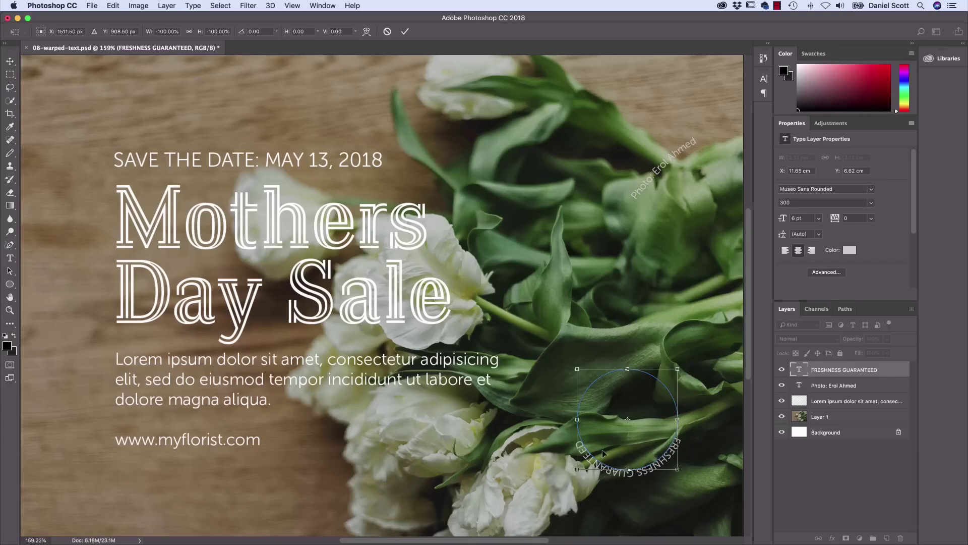
pyautogui.press('Return')
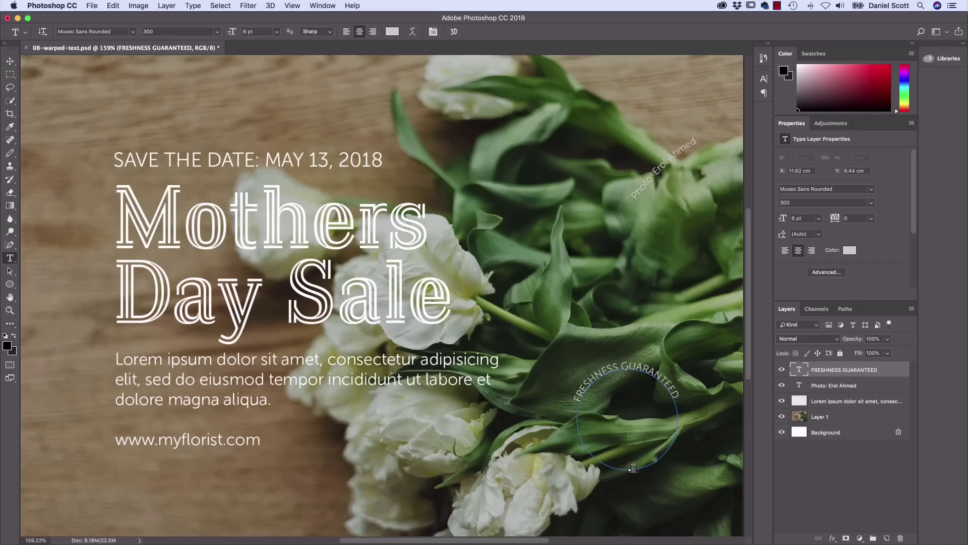
# Set the FRESHNESS GUARANTEED text to 5 pt and change its colour to white.
pyautogui.tripleClick(652, 373)
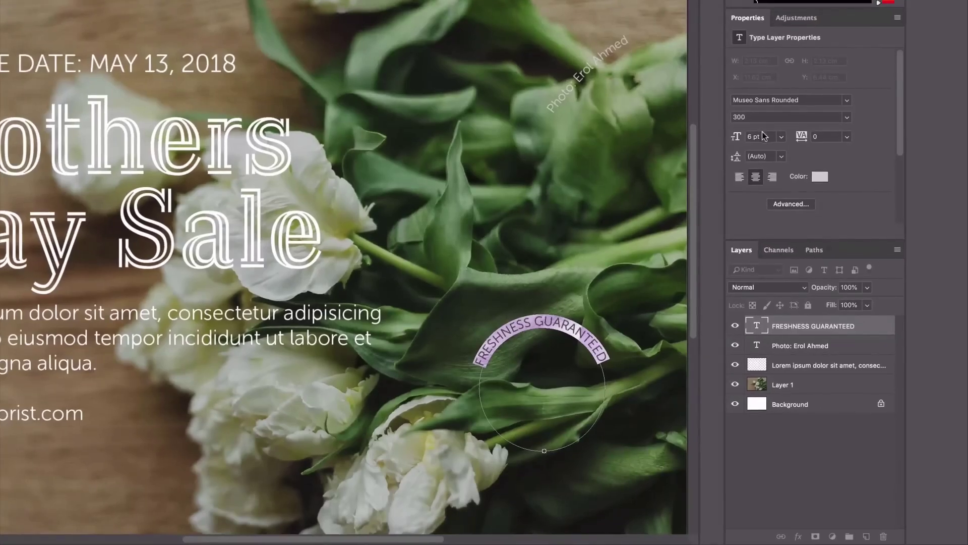
pyautogui.moveTo(762, 133); pyautogui.dragTo(715, 136)
pyautogui.write('5')
pyautogui.press('Return')
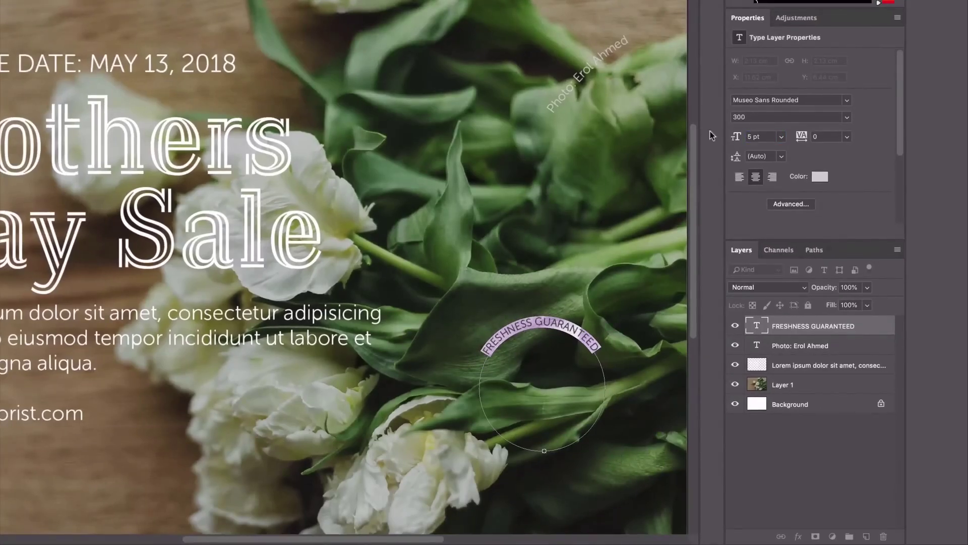
pyautogui.click(820, 177)
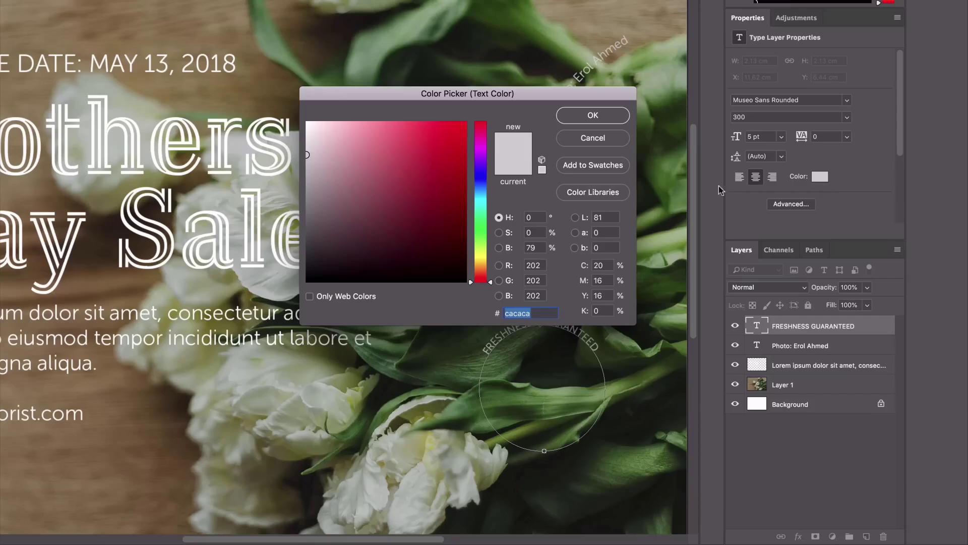
pyautogui.moveTo(368, 148); pyautogui.dragTo(278, 101)
pyautogui.click(604, 115)
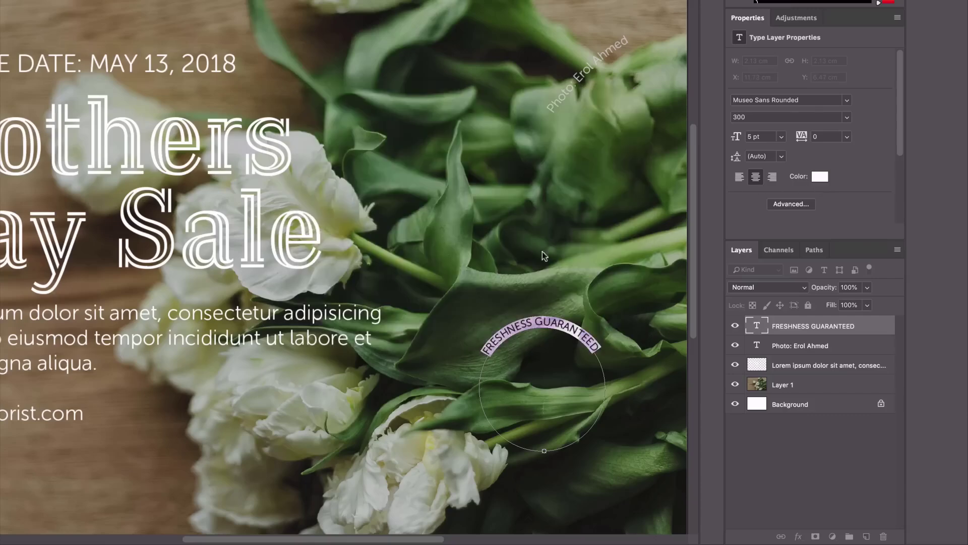
pyautogui.click(766, 447)
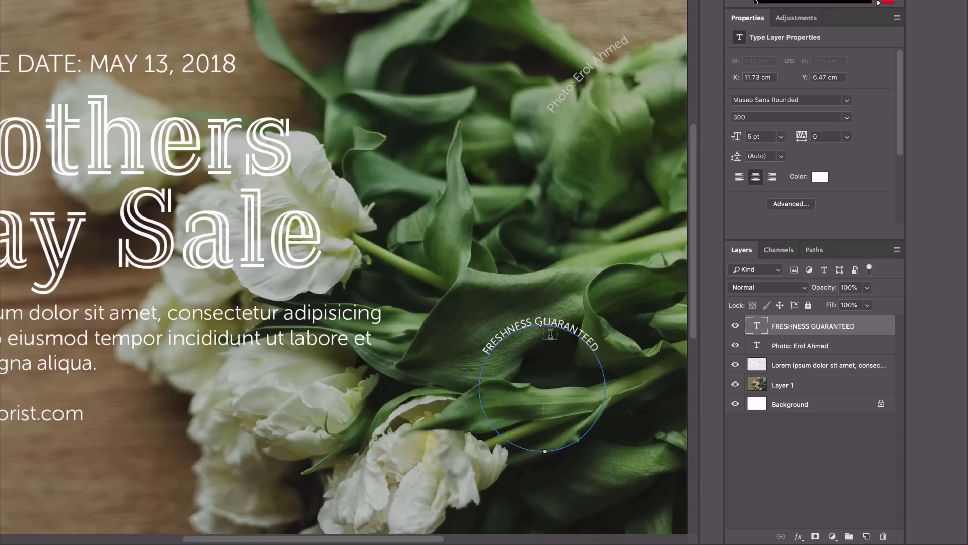
# Duplicate the FRESHNESS GUARANTEED layer under the name NEXT DAY.
pyautogui.rightClick(780, 328)
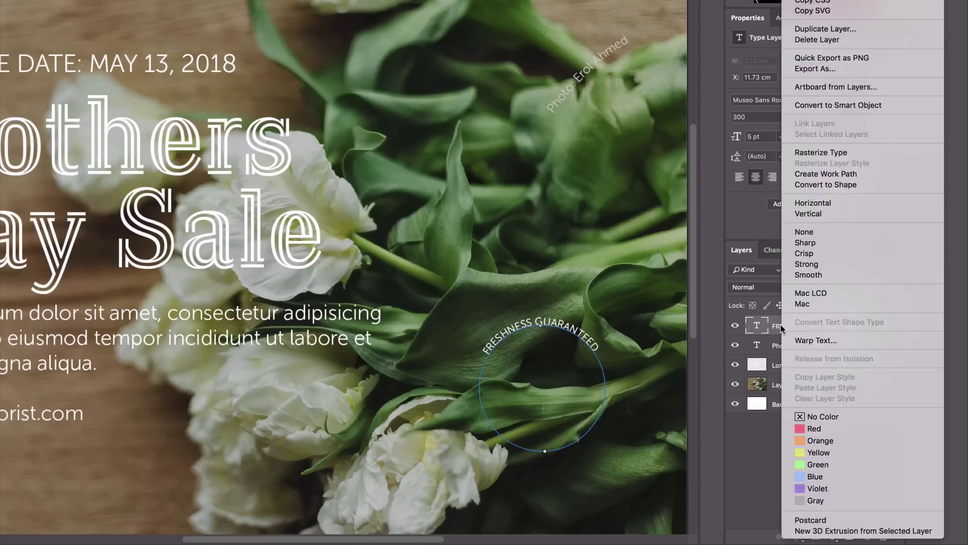
pyautogui.click(803, 32)
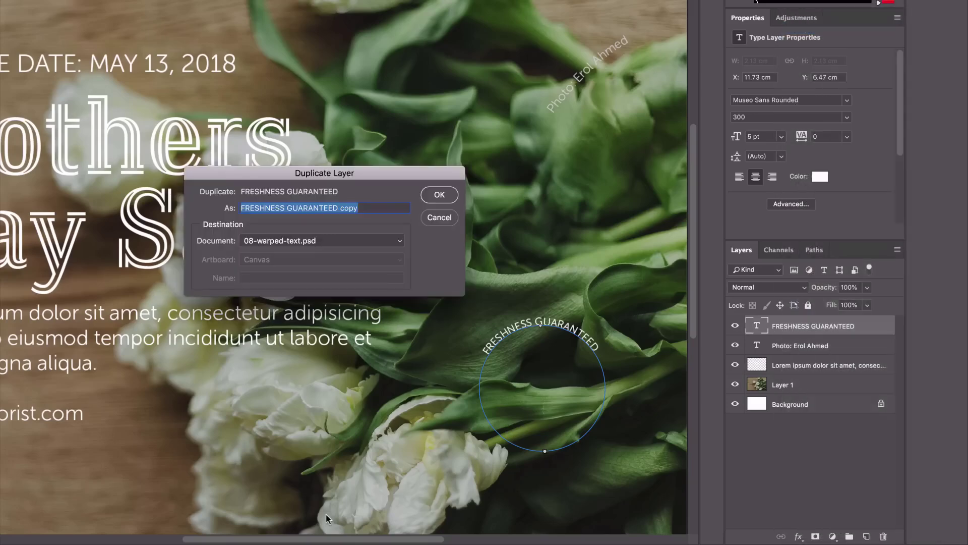
pyautogui.write('NEXT DAY')
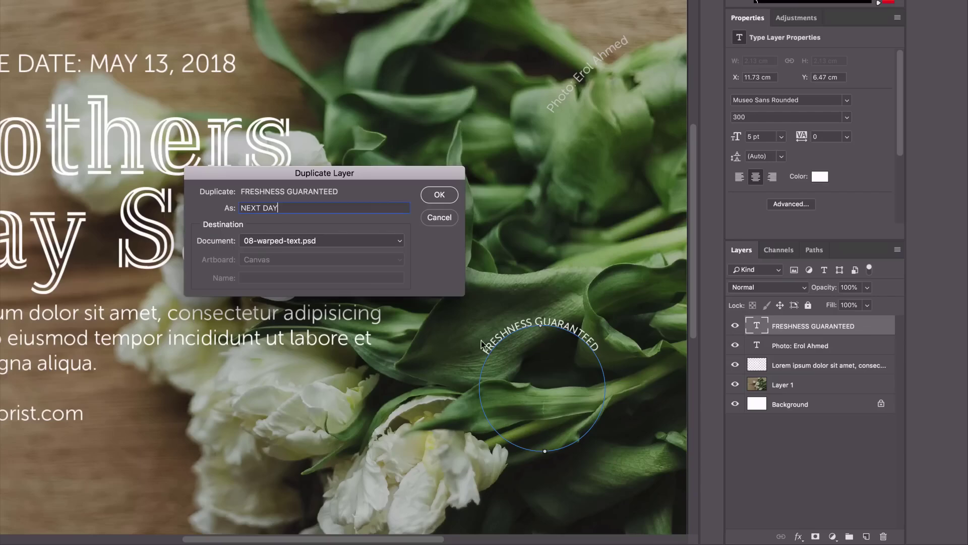
pyautogui.click(440, 198)
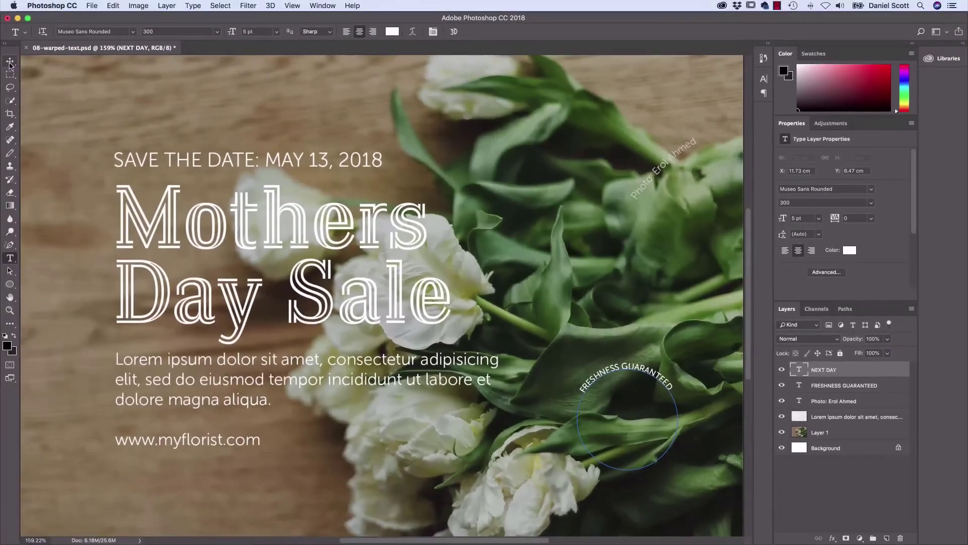
# Move the NEXT DAY copy straight below the original curved text, keeping the two horizontally aligned.
pyautogui.click(10, 62)
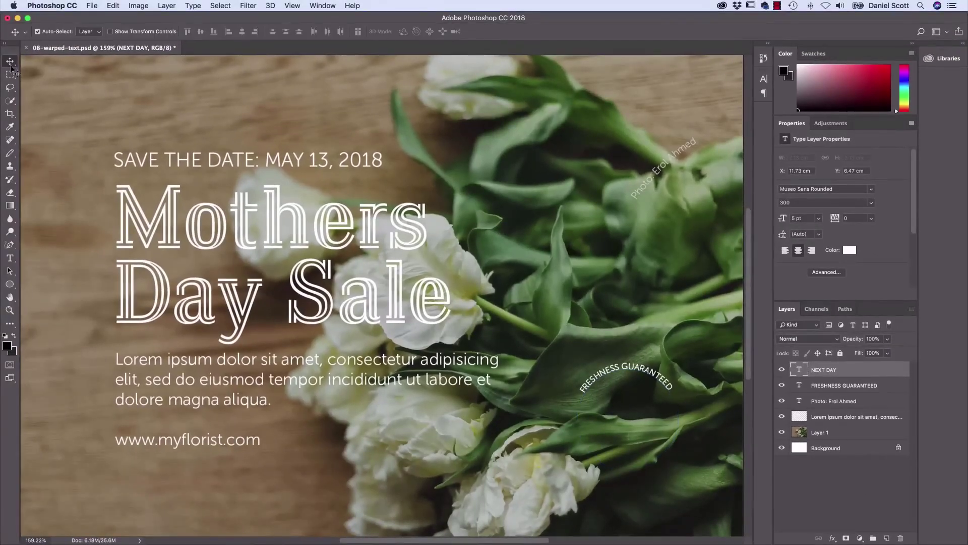
pyautogui.moveTo(638, 376); pyautogui.dragTo(606, 412)
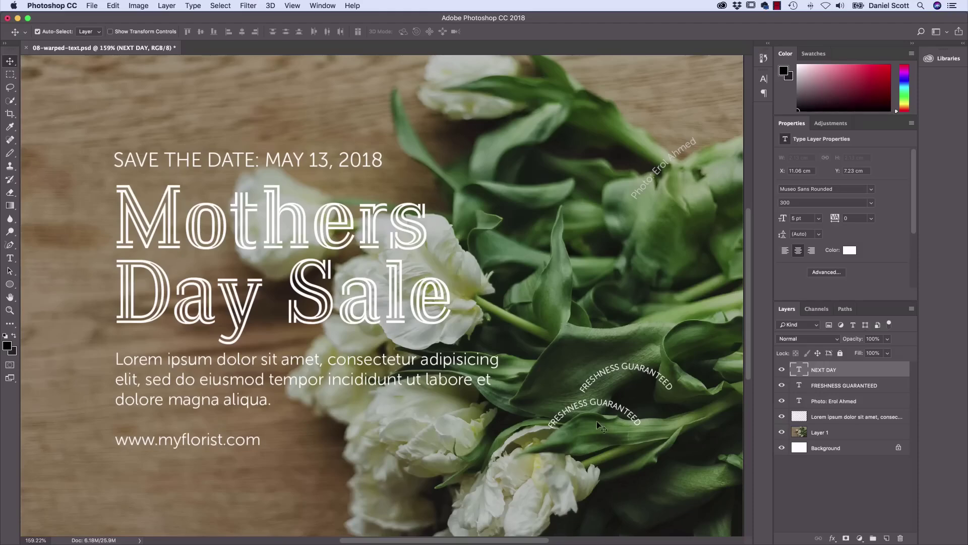
pyautogui.moveTo(589, 411); pyautogui.dragTo(627, 399)
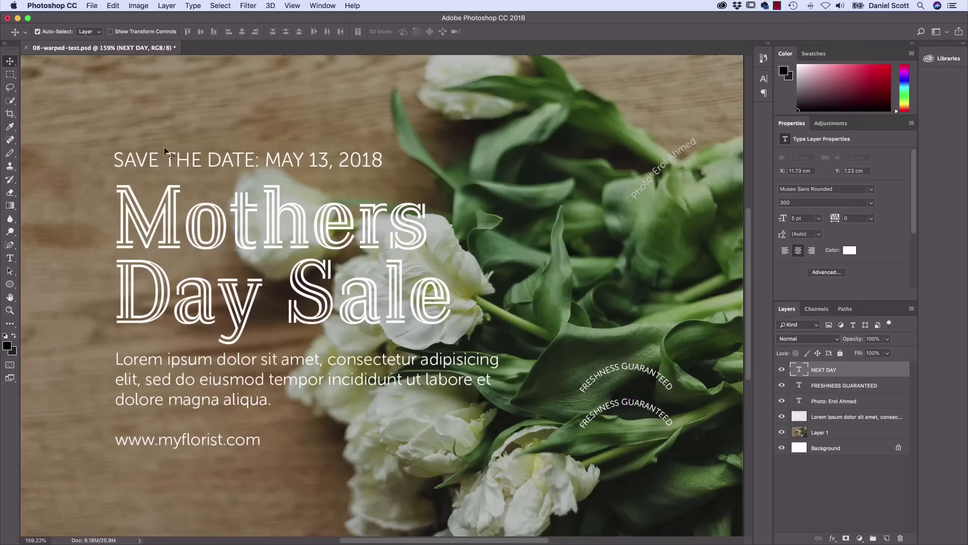
# Flip the NEXT DAY layer's text to the inside of its circular path using the Path Selection tool.
pyautogui.click(10, 258)
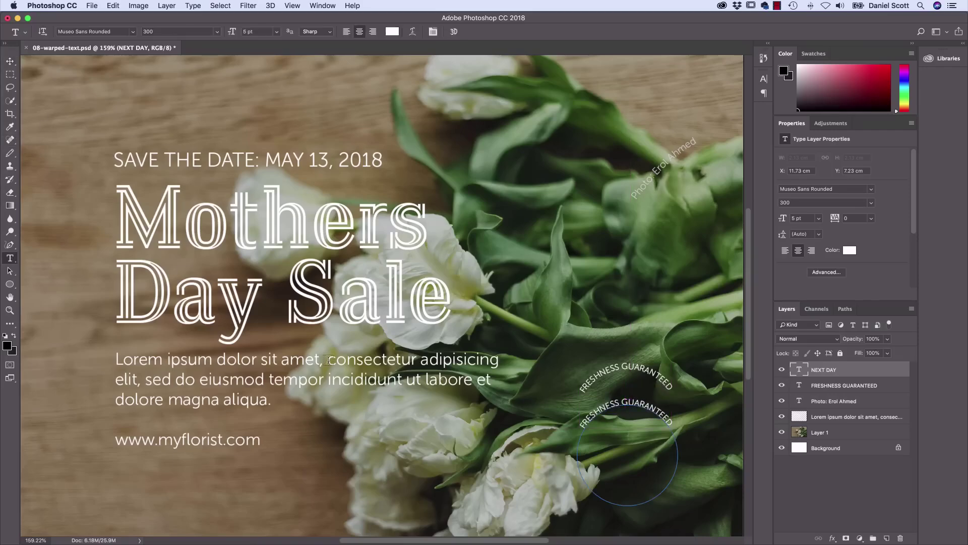
pyautogui.click(627, 406)
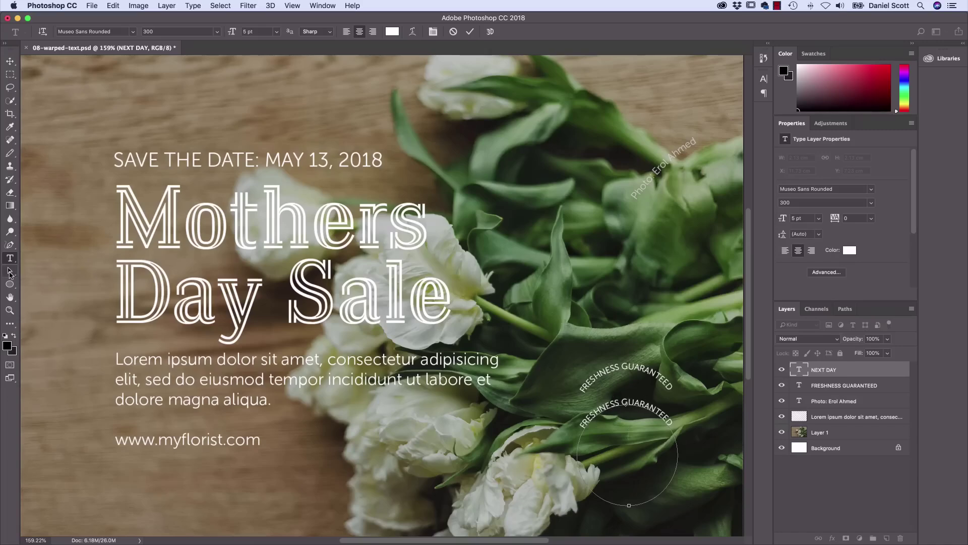
pyautogui.click(10, 272)
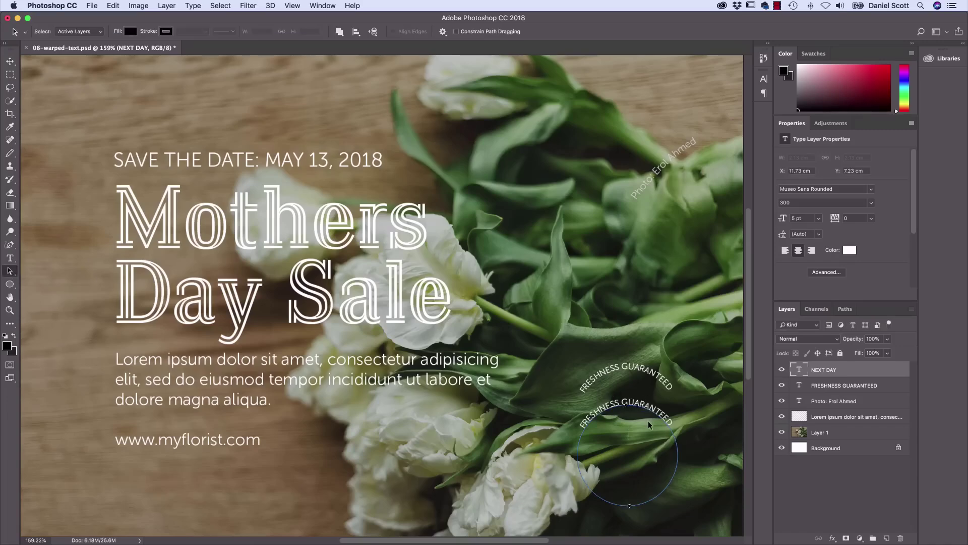
pyautogui.moveTo(636, 406); pyautogui.dragTo(596, 453)
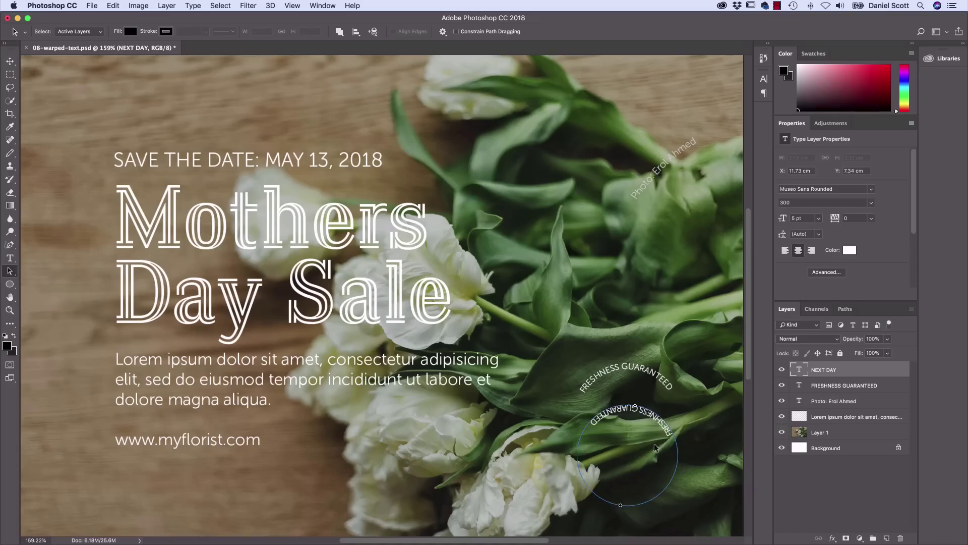
# Rotate the NEXT DAY layer's circular path until its text reads upright along the bottom inside of the circle.
pyautogui.click(113, 6)
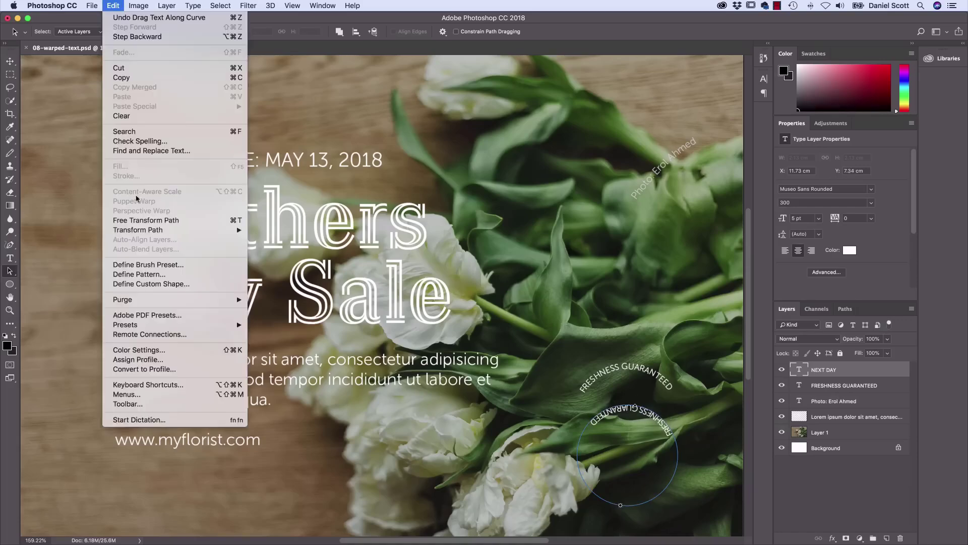
pyautogui.moveTo(143, 231)
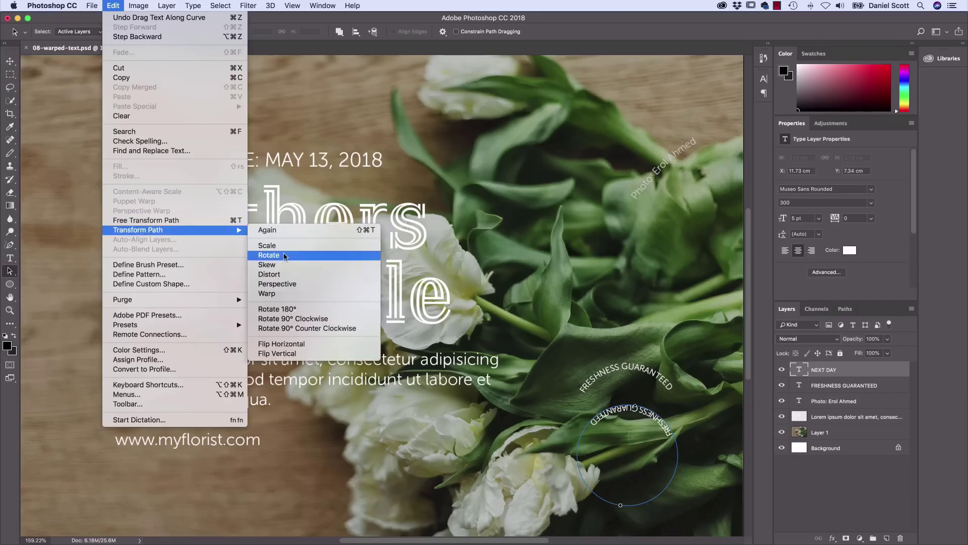
pyautogui.click(285, 256)
pyautogui.moveTo(684, 399); pyautogui.dragTo(588, 500)
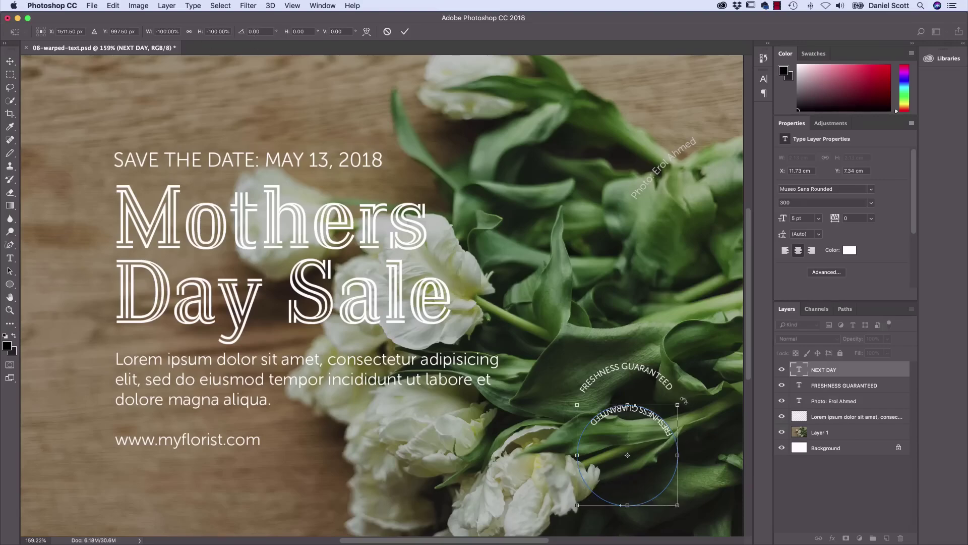
pyautogui.moveTo(684, 400); pyautogui.dragTo(658, 485)
pyautogui.press('Return')
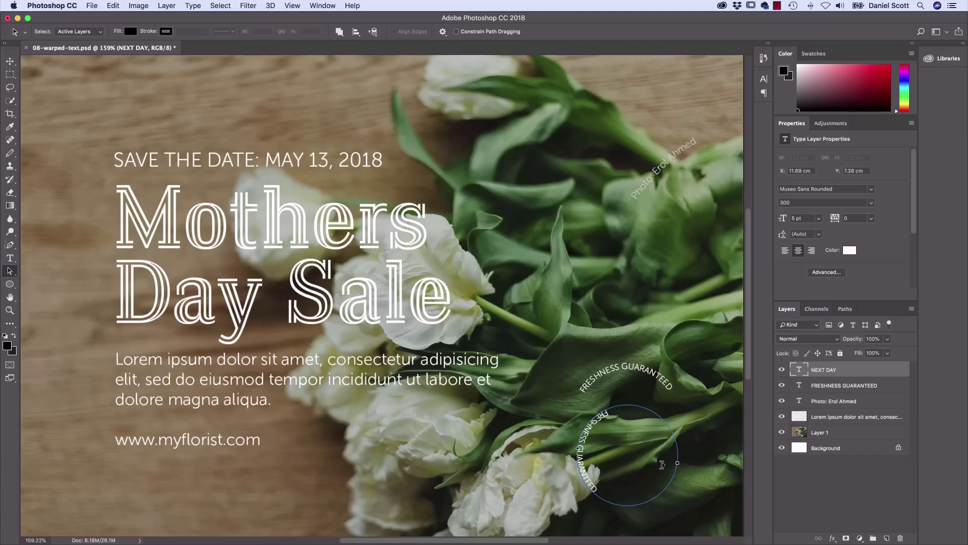
pyautogui.hotkey('ctrl', 't')
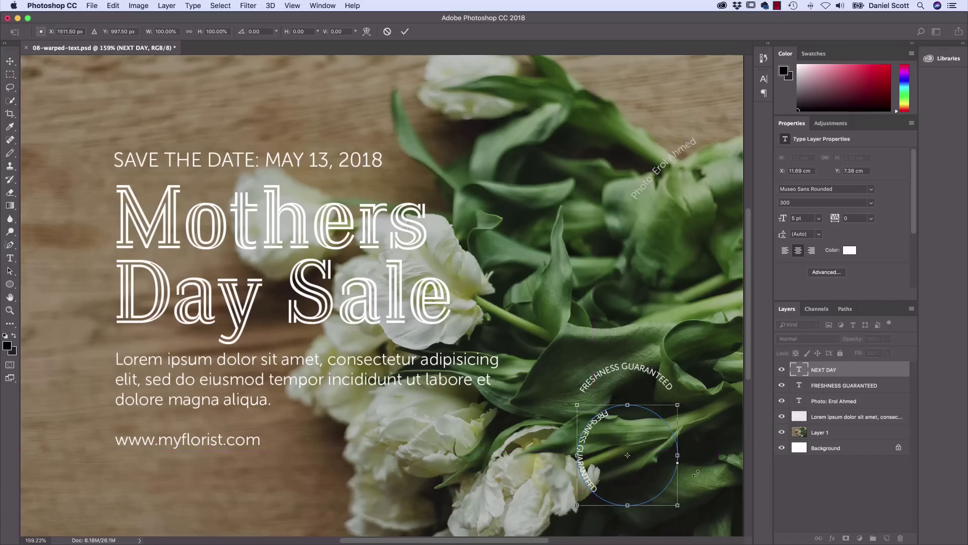
pyautogui.moveTo(696, 472); pyautogui.dragTo(644, 398)
pyautogui.press('Return')
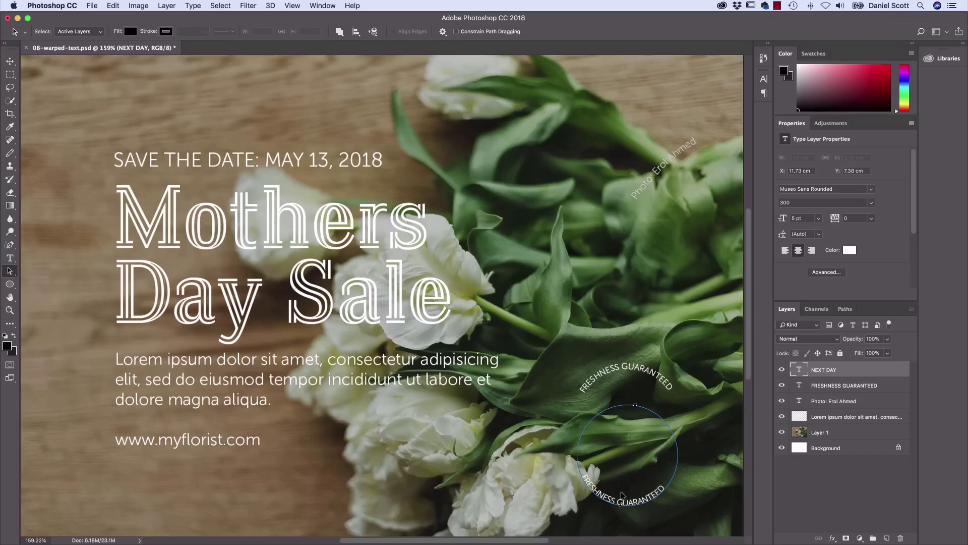
# Move the NEXT DAY text and its path up so its circle lines up with the original text's circle.
pyautogui.click(10, 61)
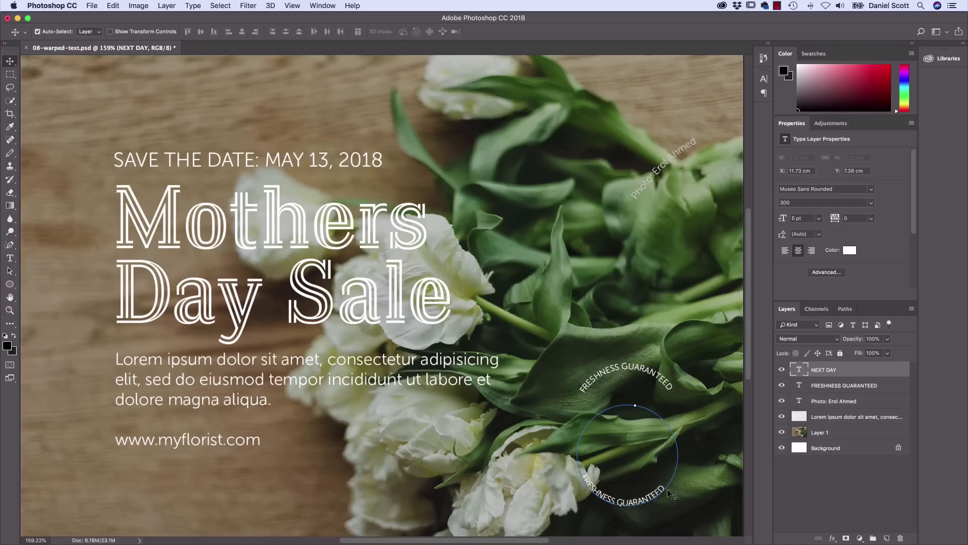
pyautogui.moveTo(654, 487); pyautogui.dragTo(659, 457)
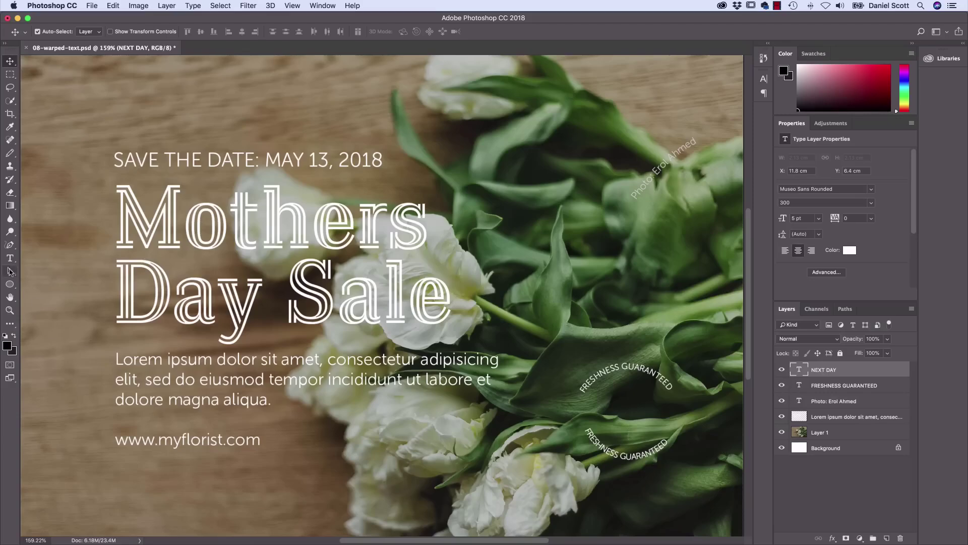
pyautogui.click(10, 271)
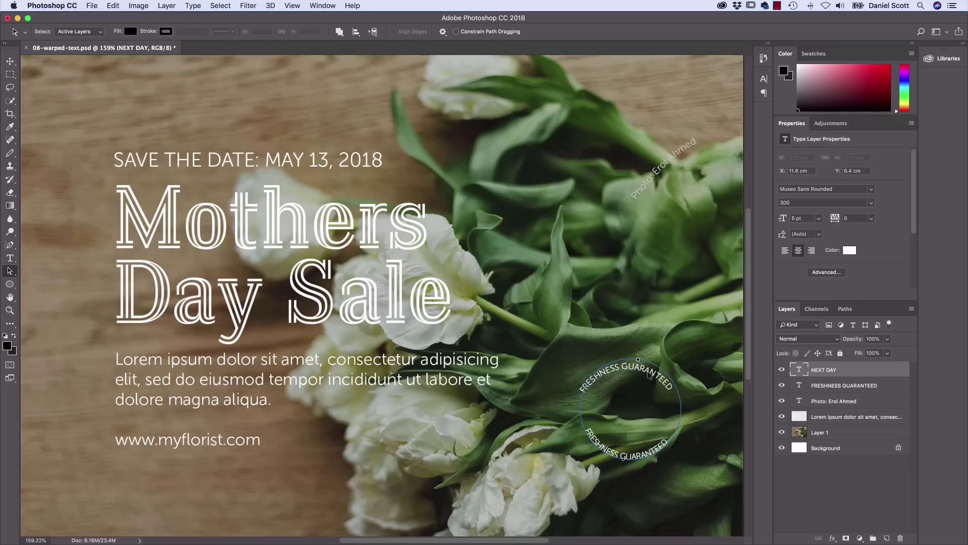
pyautogui.moveTo(638, 359); pyautogui.dragTo(652, 380)
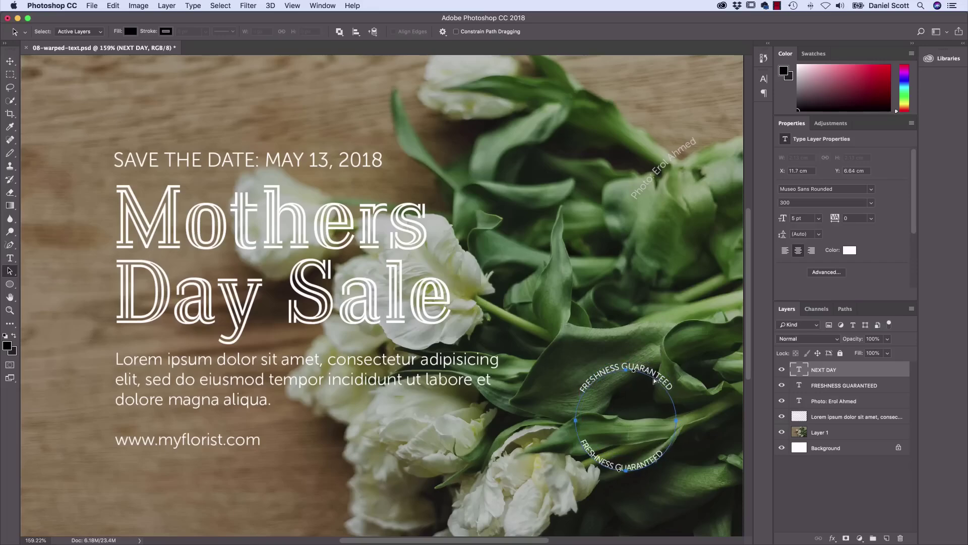
pyautogui.moveTo(654, 379); pyautogui.dragTo(656, 378)
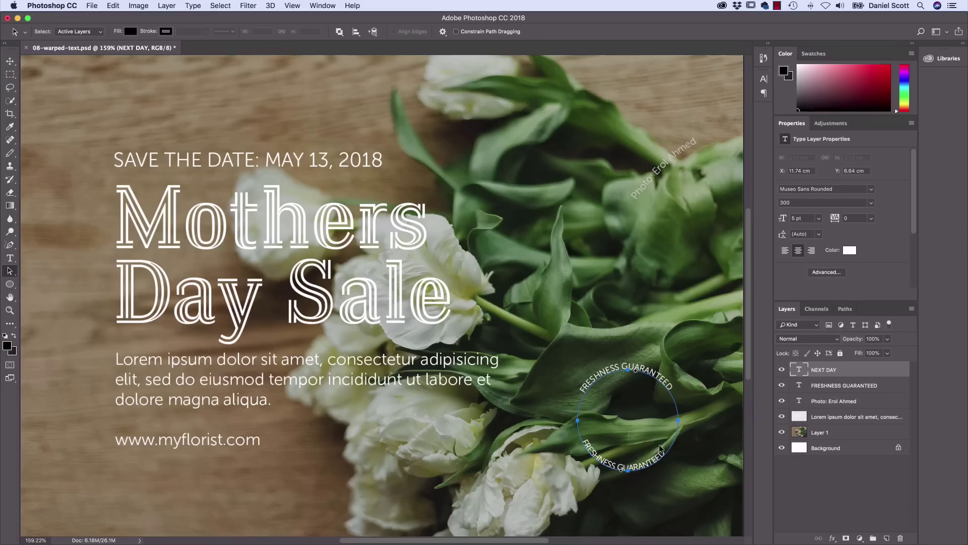
# Scale the NEXT DAY layer's circular path up from its lower-left corner to about 107%.
pyautogui.click(113, 5)
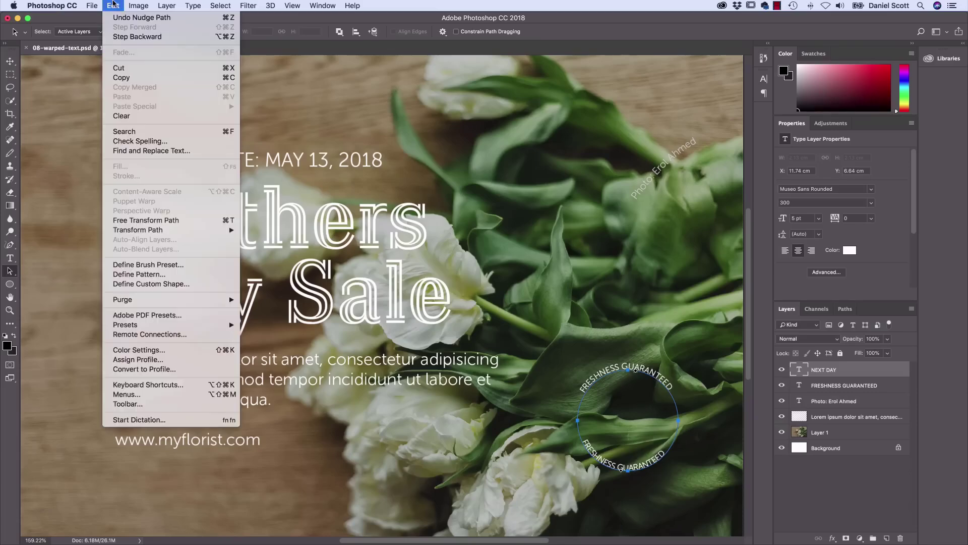
pyautogui.moveTo(147, 231)
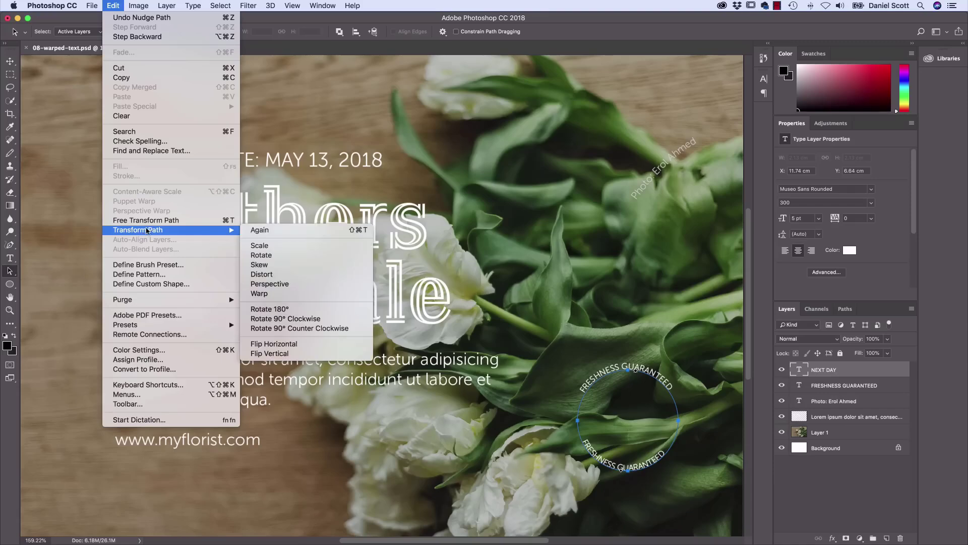
pyautogui.click(297, 250)
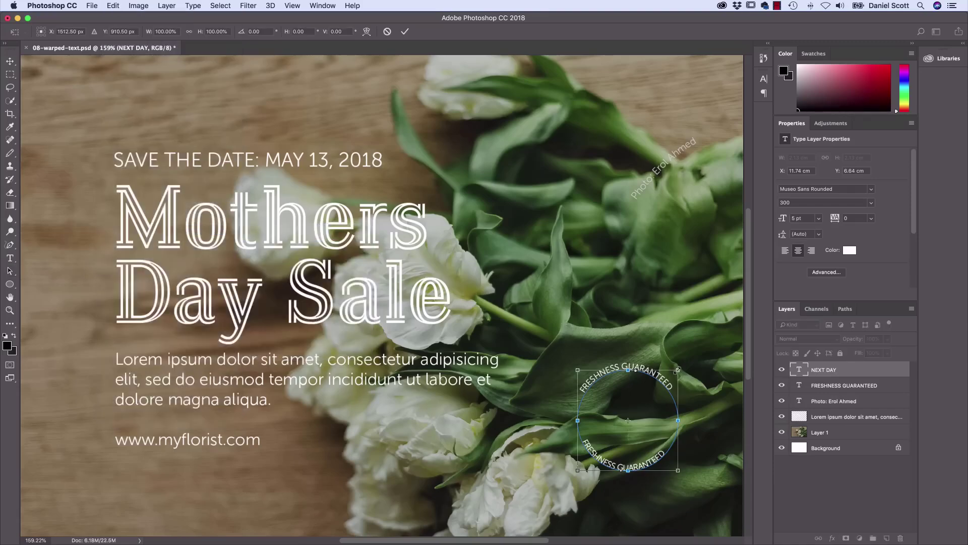
pyautogui.moveTo(680, 368); pyautogui.dragTo(686, 362)
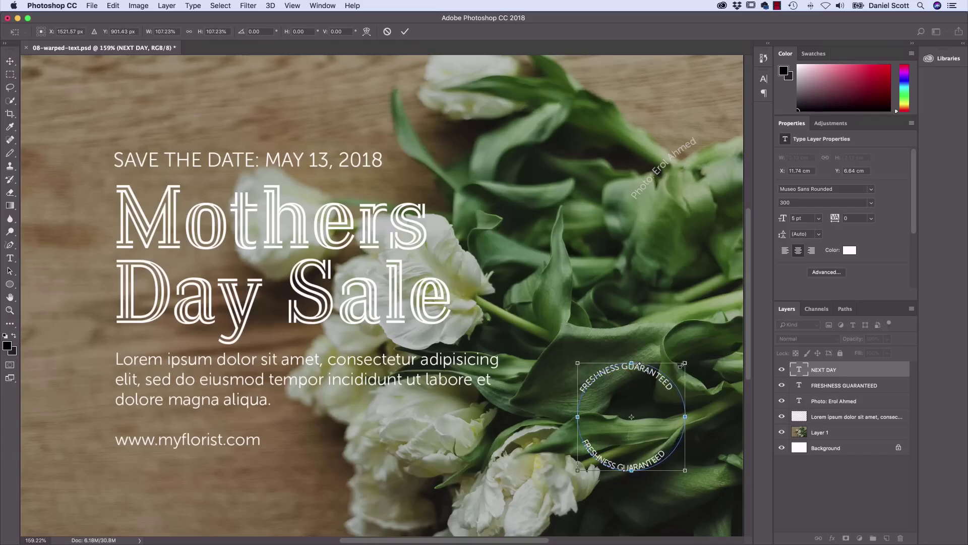
pyautogui.press('Return')
pyautogui.press('a')
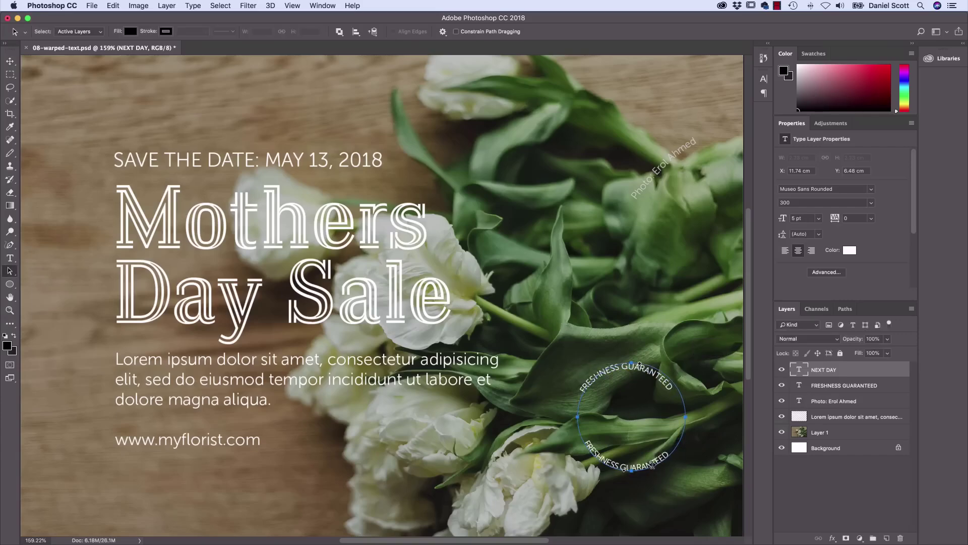
pyautogui.moveTo(652, 465); pyautogui.dragTo(647, 463)
pyautogui.press('super+z')
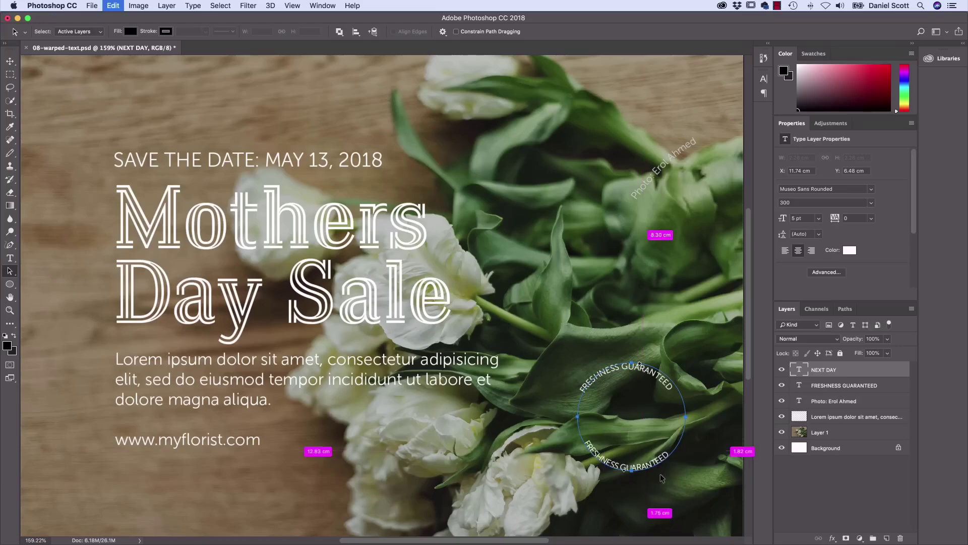
# Move the NEXT DAY layer's curved text up slightly and nudge it to line up beneath the upper arc.
pyautogui.click(10, 60)
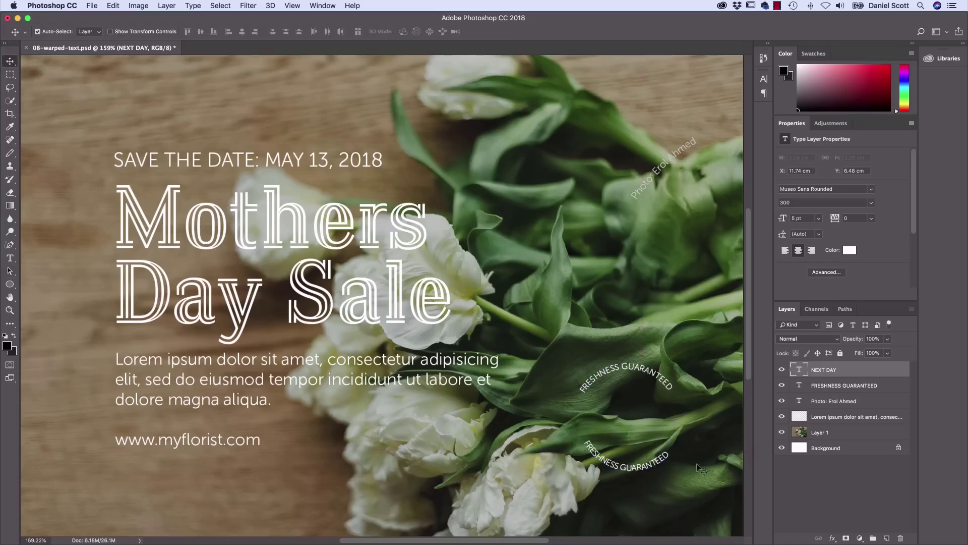
pyautogui.moveTo(638, 472); pyautogui.dragTo(635, 465)
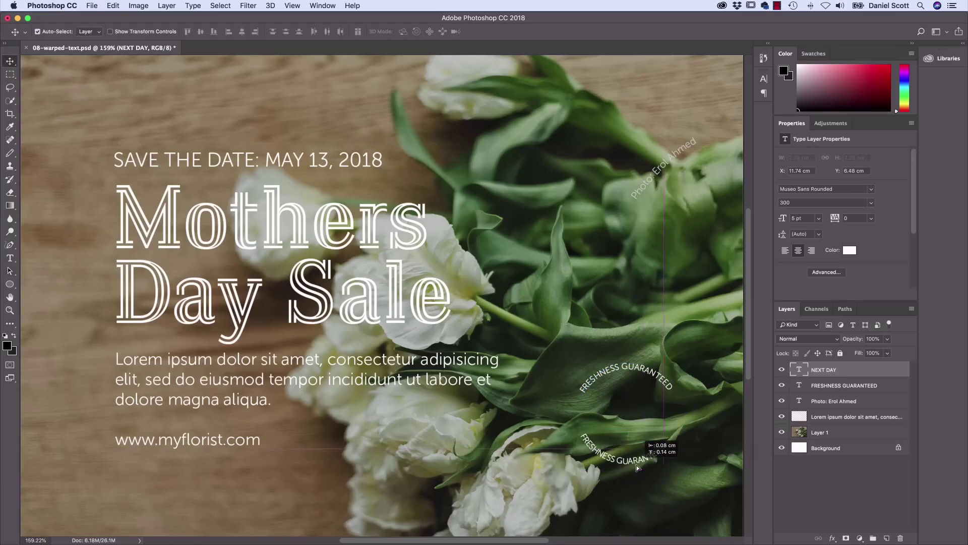
pyautogui.press('Right')
pyautogui.press('Right')
pyautogui.press('Right')
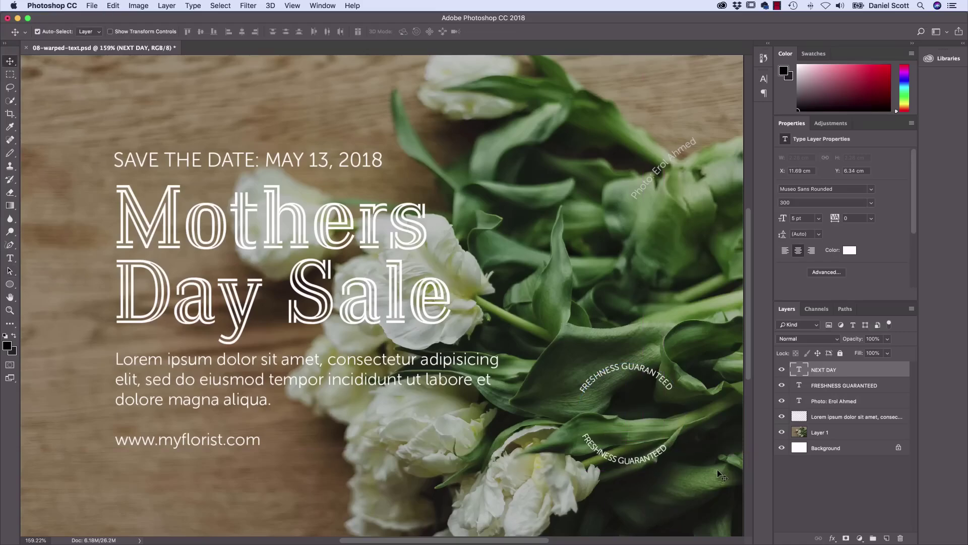
pyautogui.press('Down')
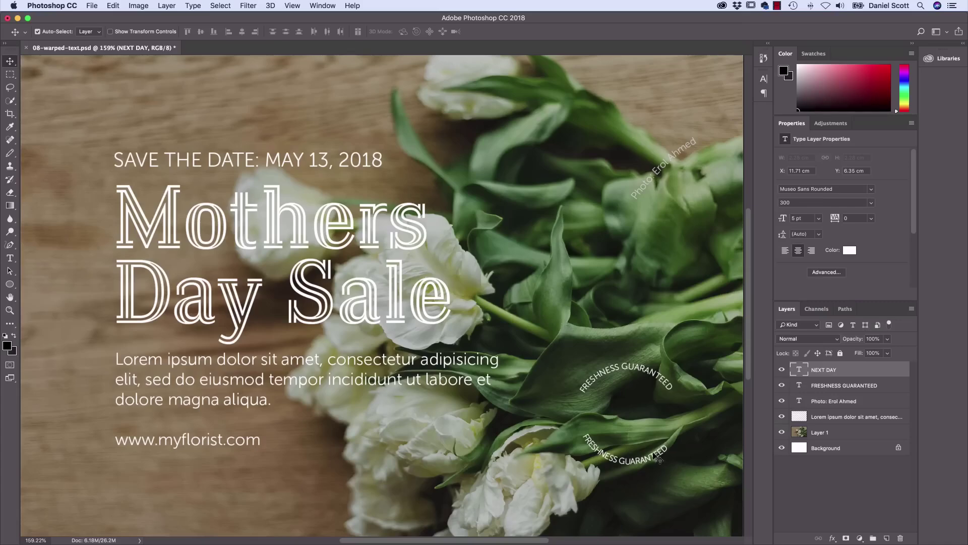
# Replace the lower curved text with NEXT DAY DELIVERY.
pyautogui.doubleClick(639, 461)
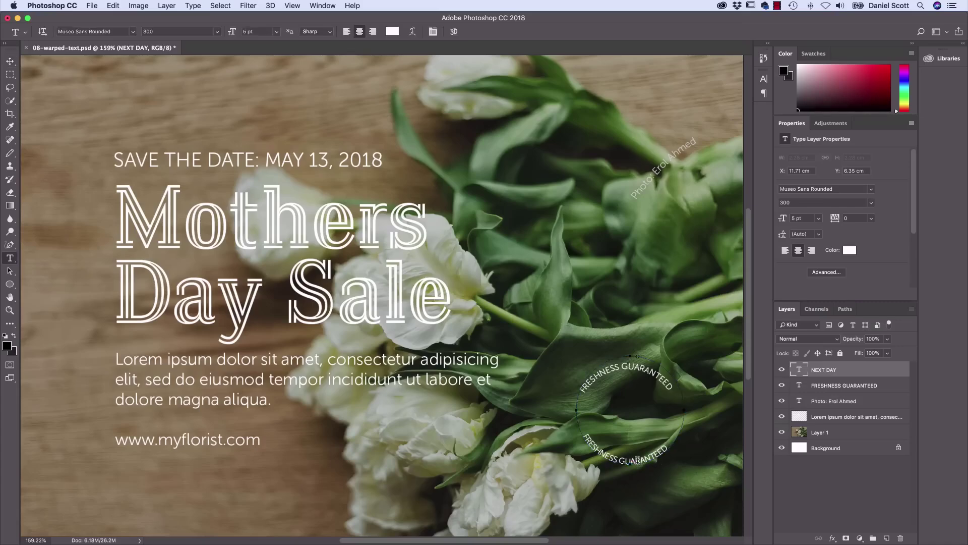
pyautogui.tripleClick(638, 462)
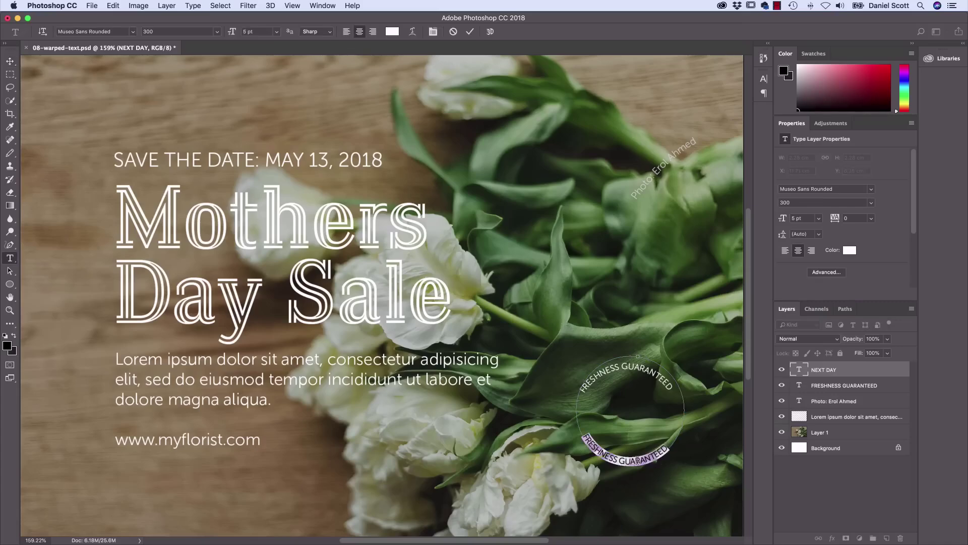
pyautogui.write('NEXT')
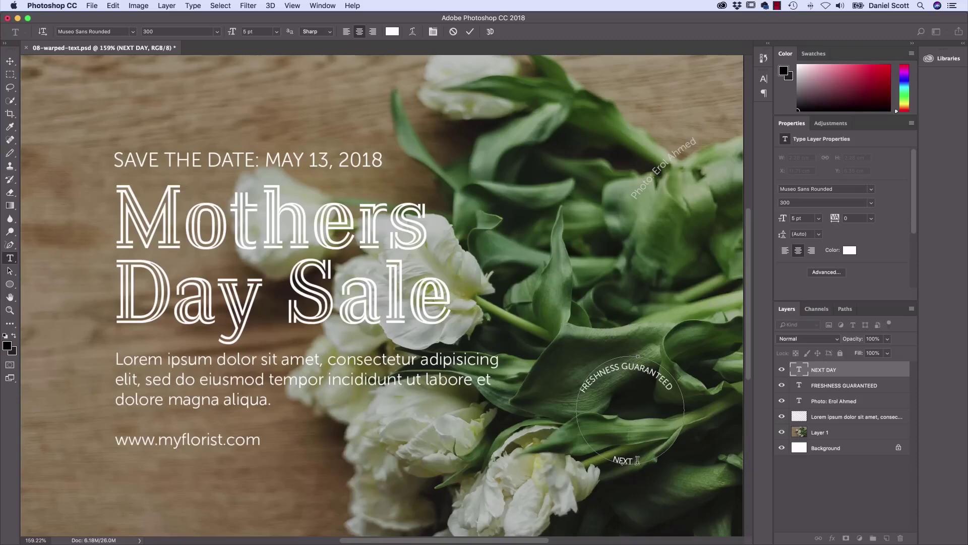
pyautogui.write(' DAY DELIVERY')
# Reposition the NEXT DAY DELIVERY text so it sits centred below the FRESHNESS GUARANTEED arc.
pyautogui.click(10, 61)
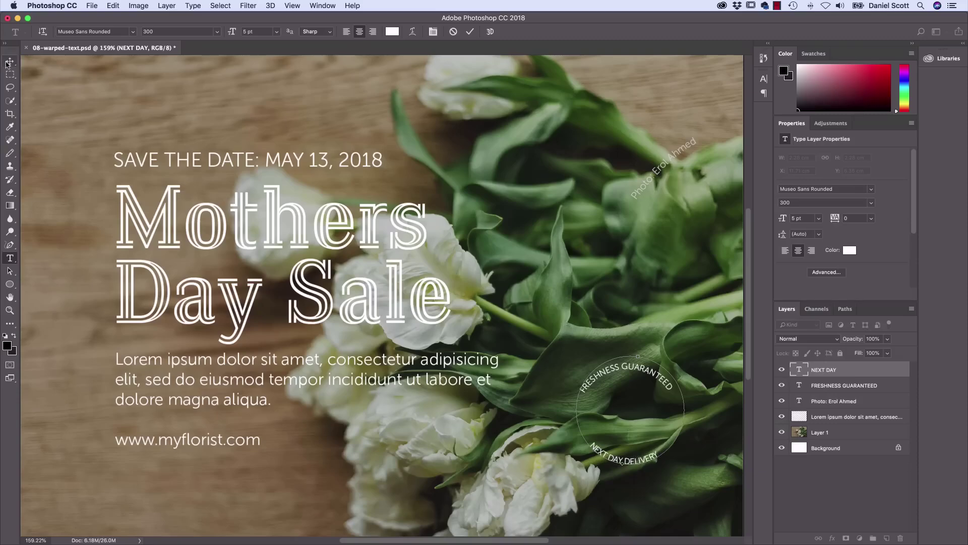
pyautogui.hotkey('ctrl', 't')
pyautogui.moveTo(684, 479); pyautogui.dragTo(656, 463)
pyautogui.press('Return')
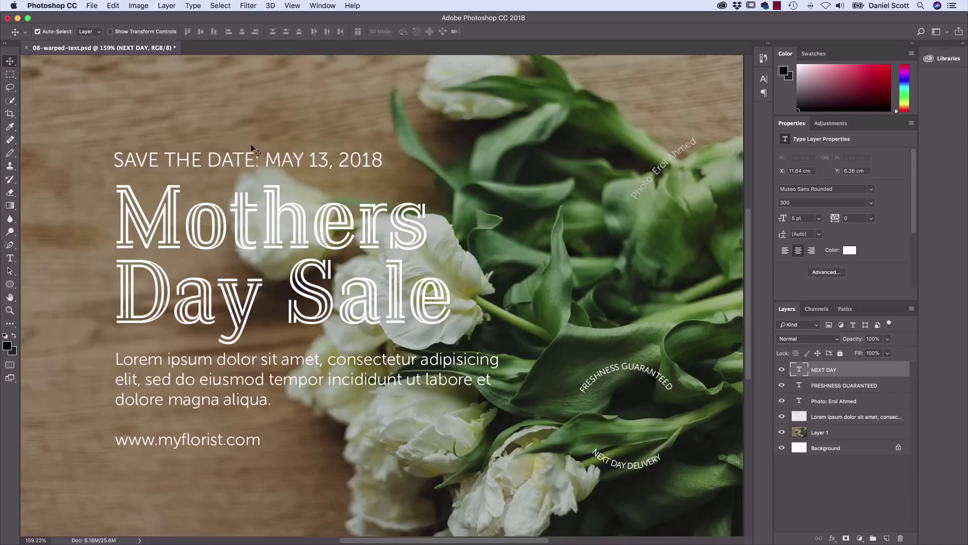
pyautogui.click(112, 5)
pyautogui.moveTo(201, 231)
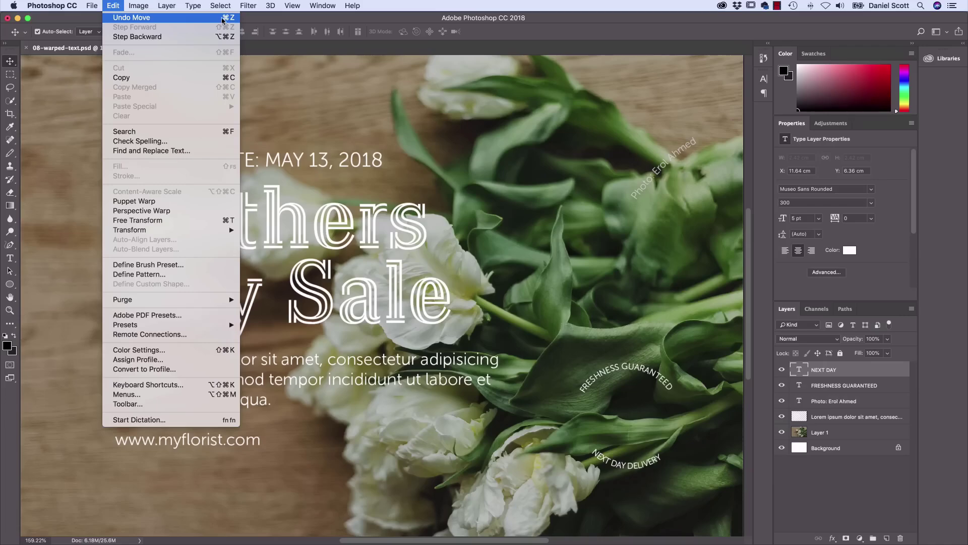
pyautogui.click(118, 6)
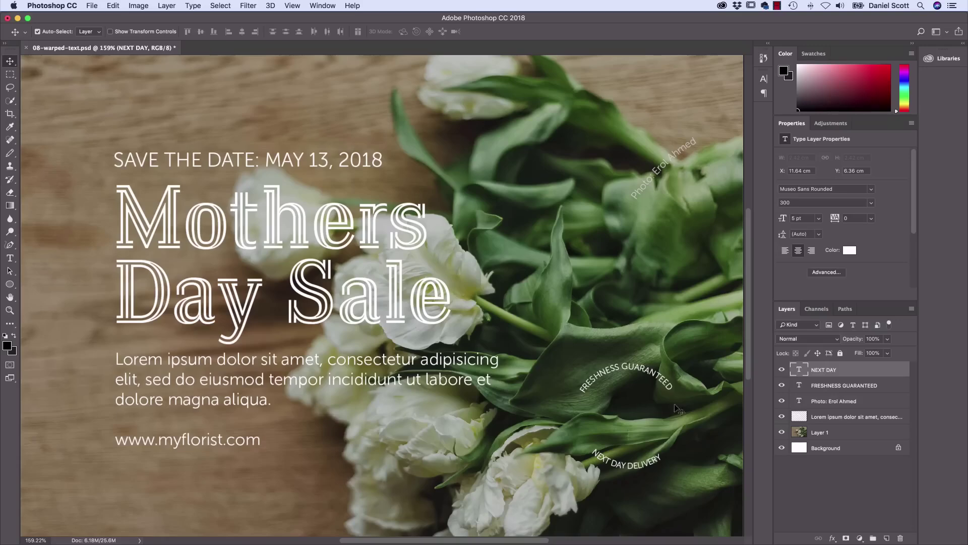
# Check the NEXT DAY and FRESHNESS GUARANTEED layers by hiding and showing each one.
pyautogui.click(782, 371)
pyautogui.click(782, 372)
pyautogui.click(827, 387)
pyautogui.click(781, 386)
pyautogui.click(782, 386)
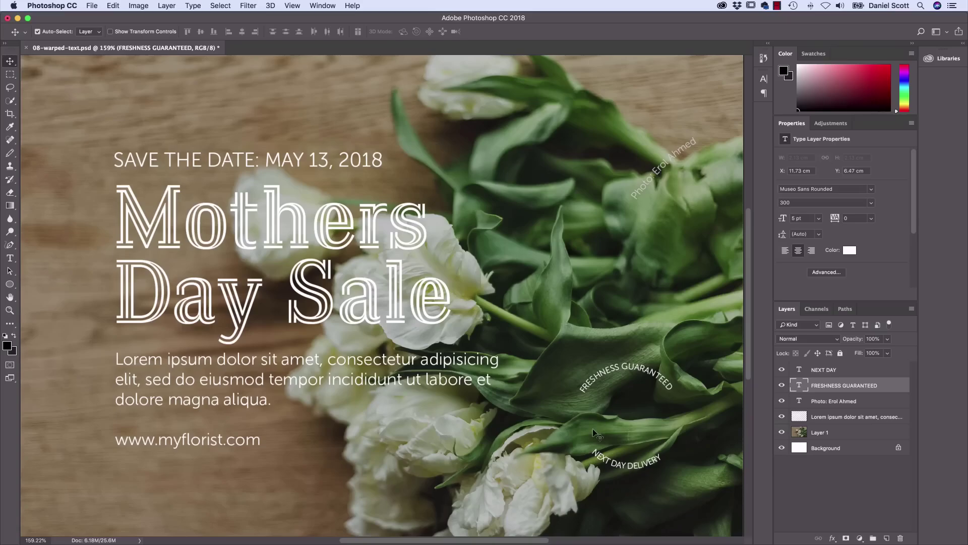
# Add a new text layer reading 100% in the middle of the circular badge.
pyautogui.click(10, 257)
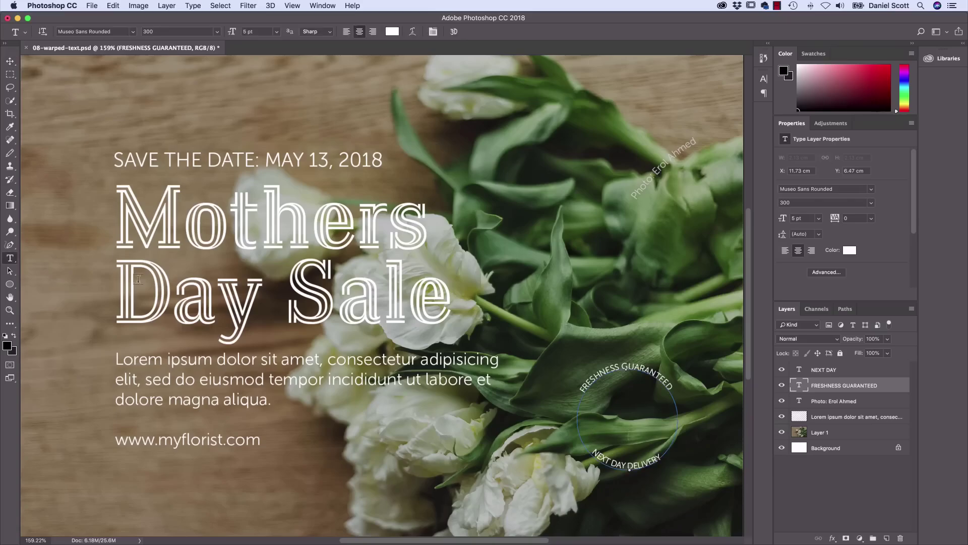
pyautogui.click(629, 418)
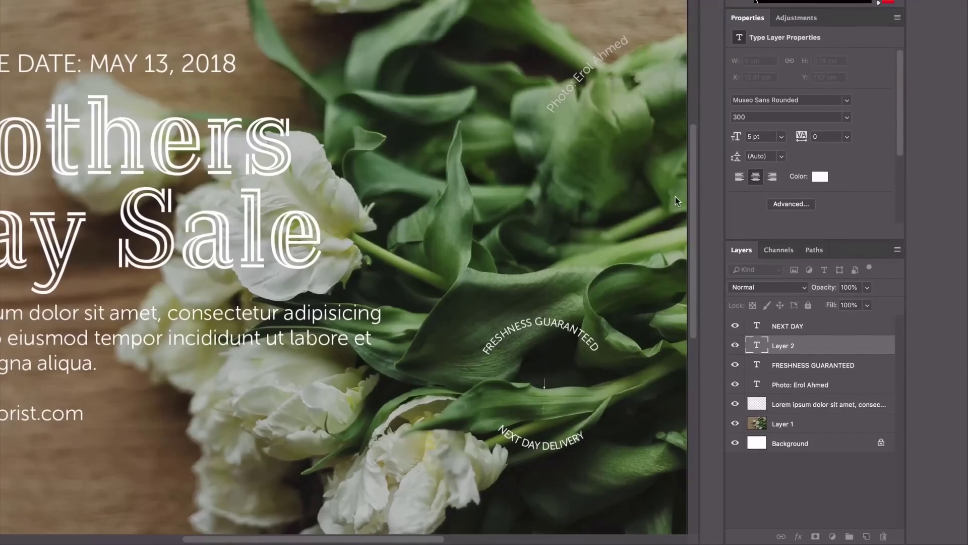
pyautogui.write('100%')
# Set the 100% text to 19 pt and weight 900, and centre it between the two curved lines.
pyautogui.hotkey('ctrl', 'a')
pyautogui.moveTo(736, 137)
pyautogui.mouseDown()
pyautogui.moveTo(748, 139)
pyautogui.moveTo(735, 138)
pyautogui.mouseUp()
pyautogui.click(847, 117)
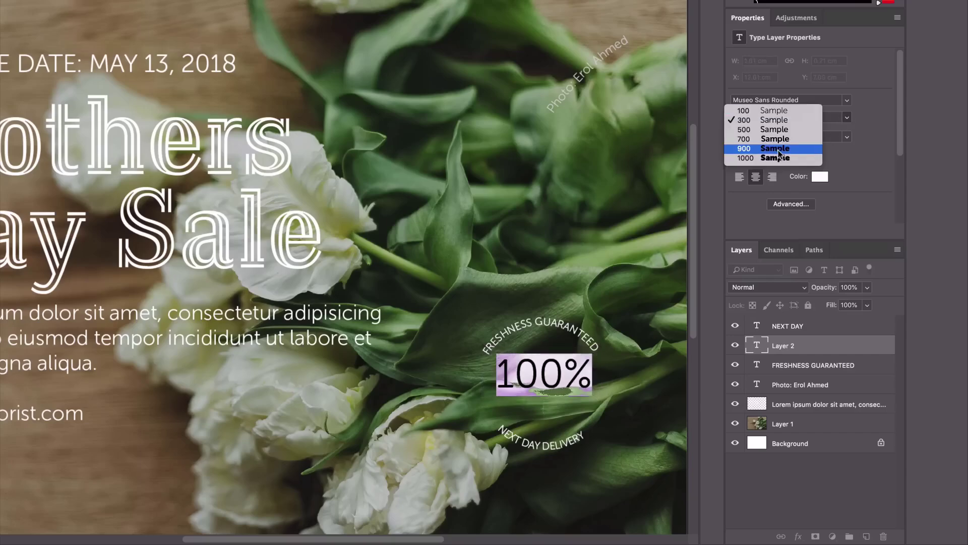
pyautogui.click(807, 148)
pyautogui.hotkey('ctrl', 'Return')
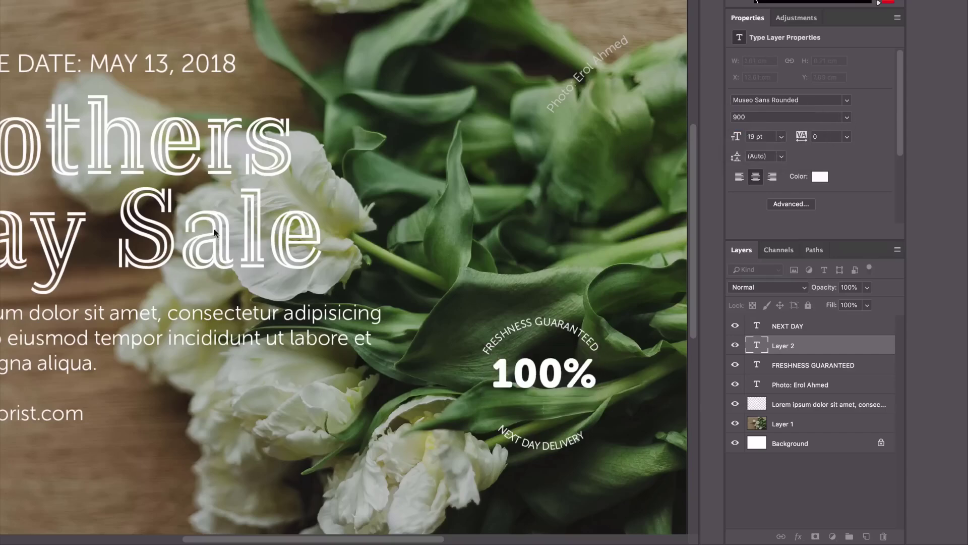
pyautogui.moveTo(556, 376); pyautogui.dragTo(556, 390)
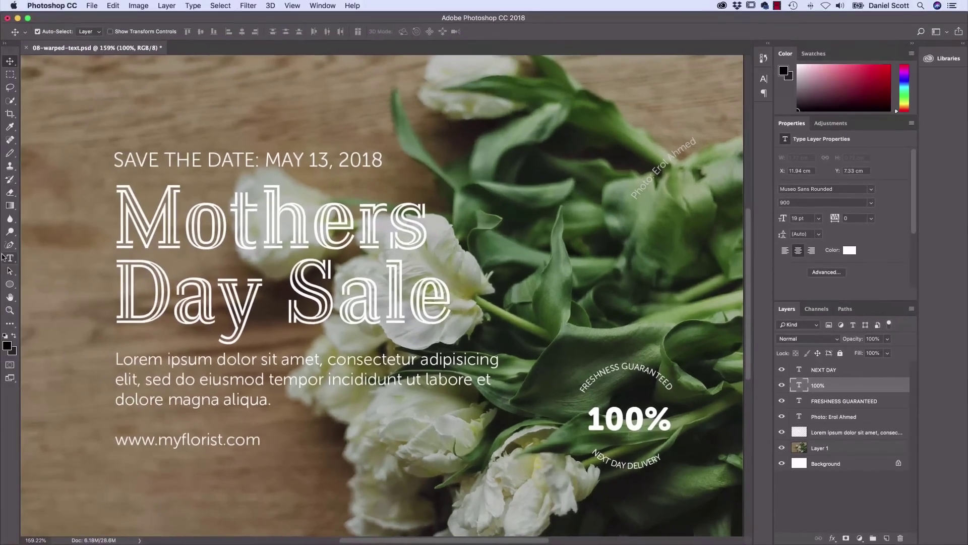
# Open the Warp Text options for the 100% layer and move the dialog clear of the badge.
pyautogui.click(9, 257)
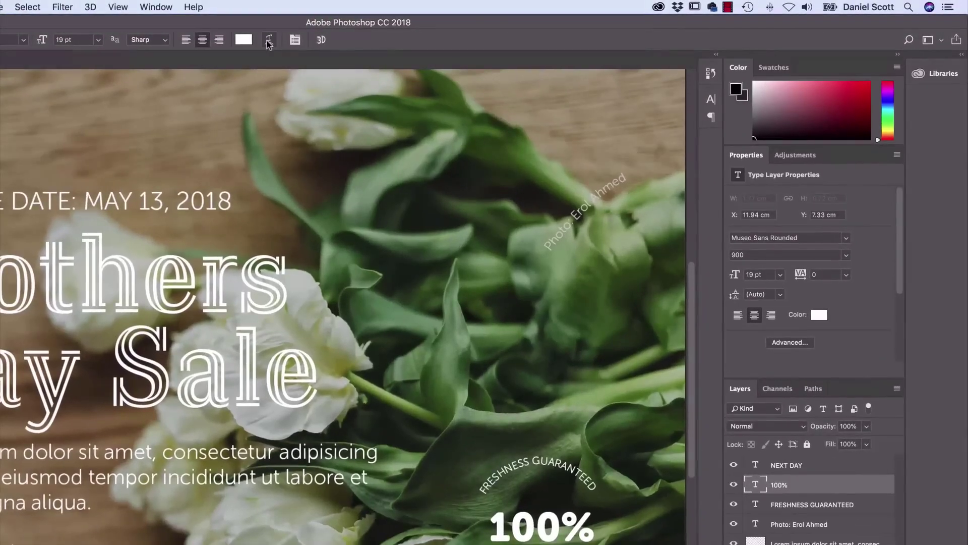
pyautogui.click(269, 41)
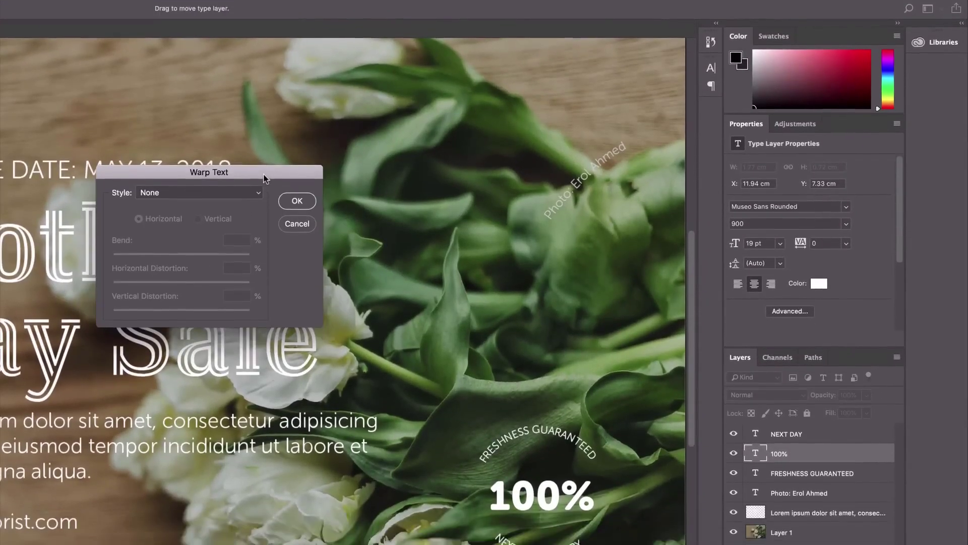
pyautogui.moveTo(263, 204); pyautogui.dragTo(338, 460)
pyautogui.moveTo(337, 327); pyautogui.dragTo(386, 333)
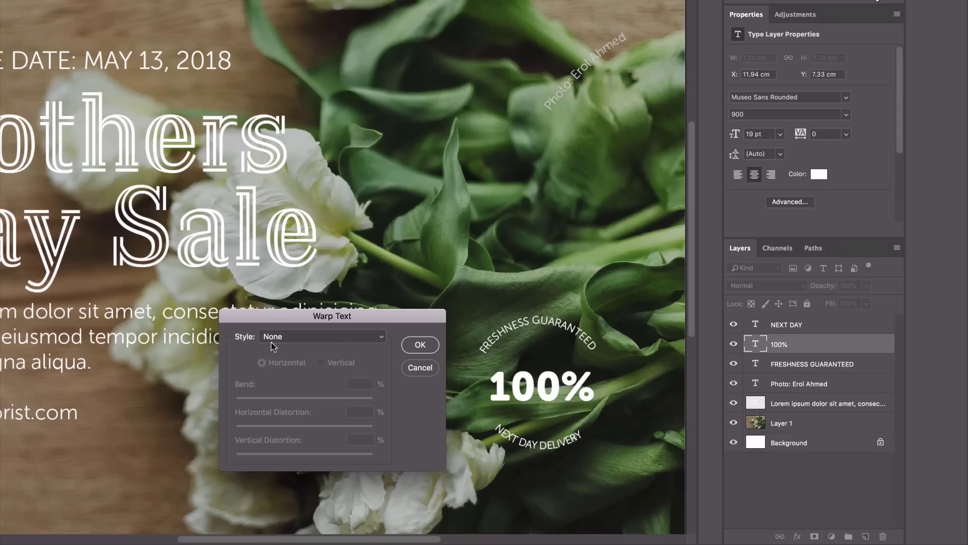
# Try the Arc, Arc Lower, Arch and Flag warp styles on the 100% text.
pyautogui.click(302, 341)
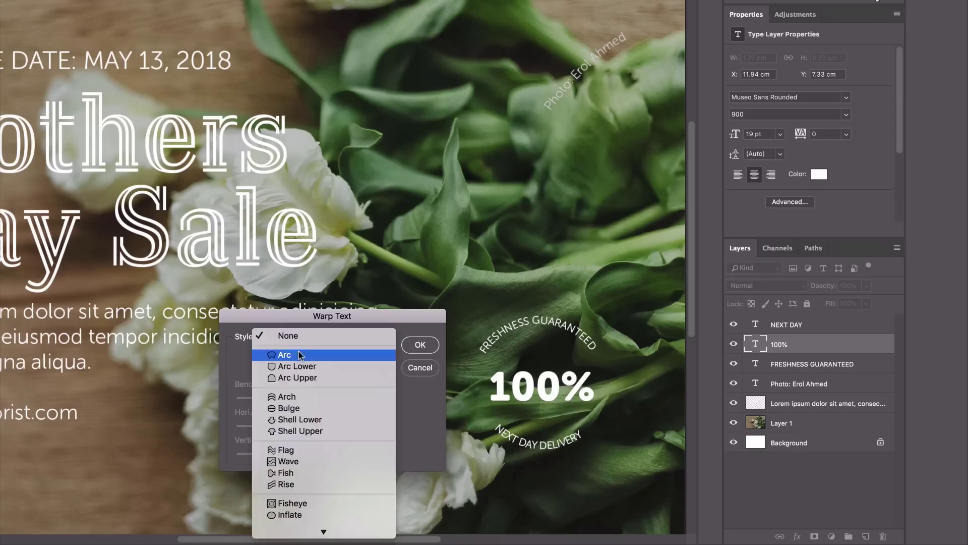
pyautogui.click(299, 360)
pyautogui.click(301, 339)
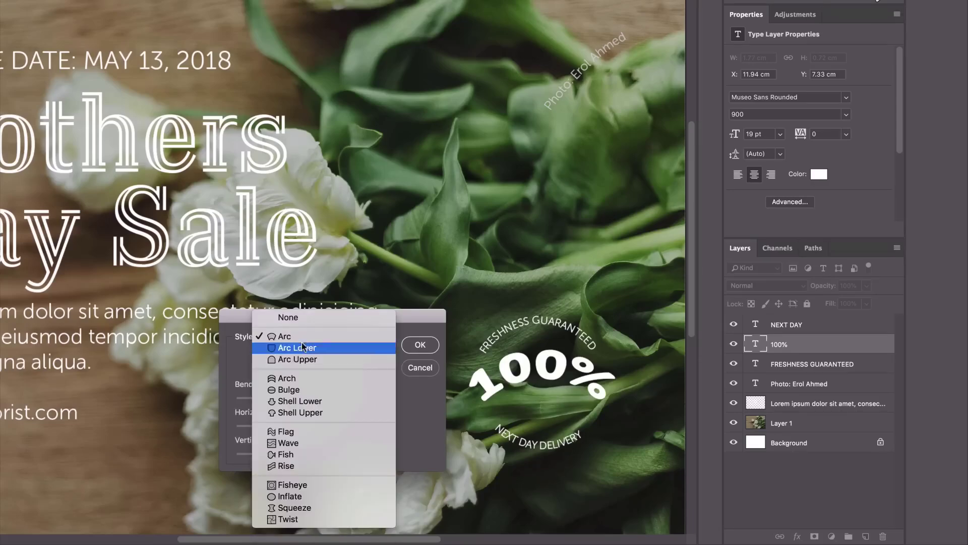
pyautogui.click(298, 352)
pyautogui.click(302, 337)
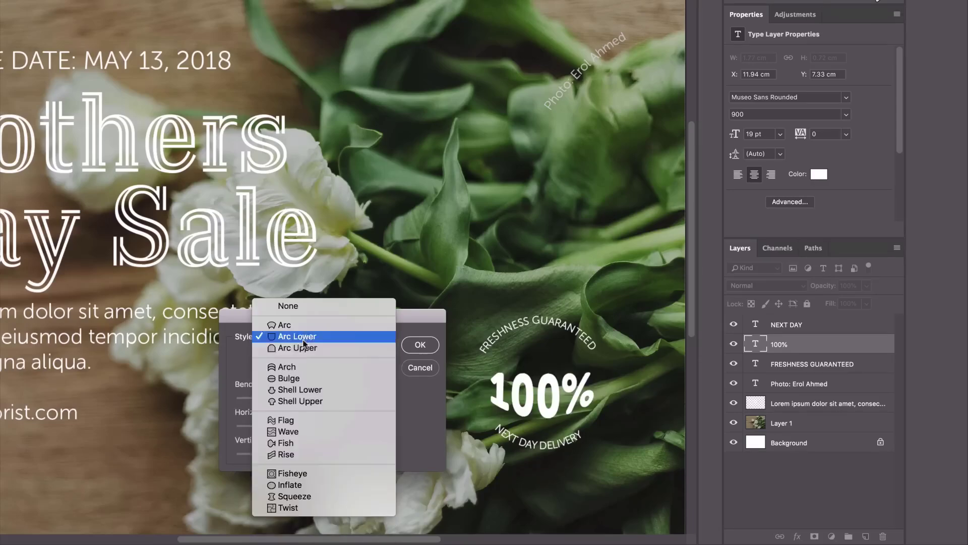
pyautogui.click(280, 370)
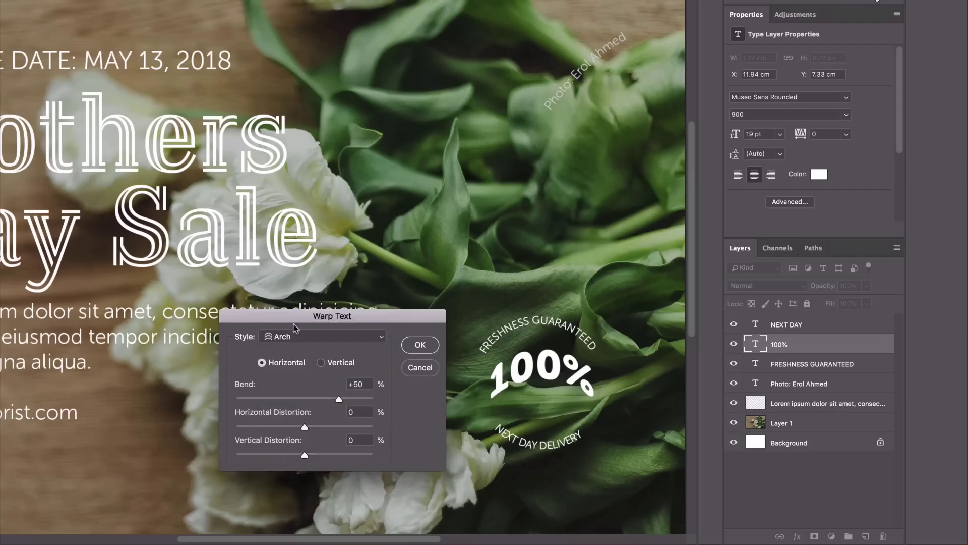
pyautogui.click(300, 337)
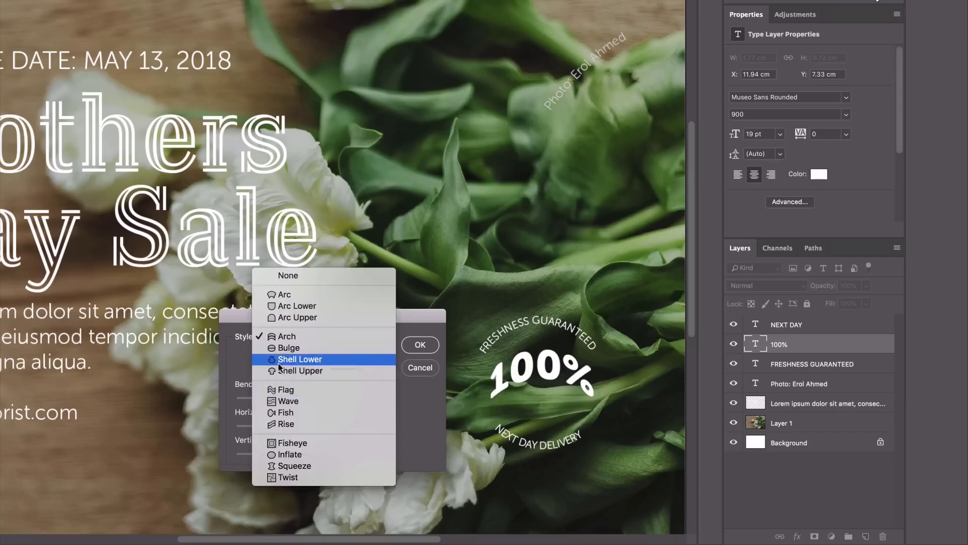
pyautogui.click(281, 395)
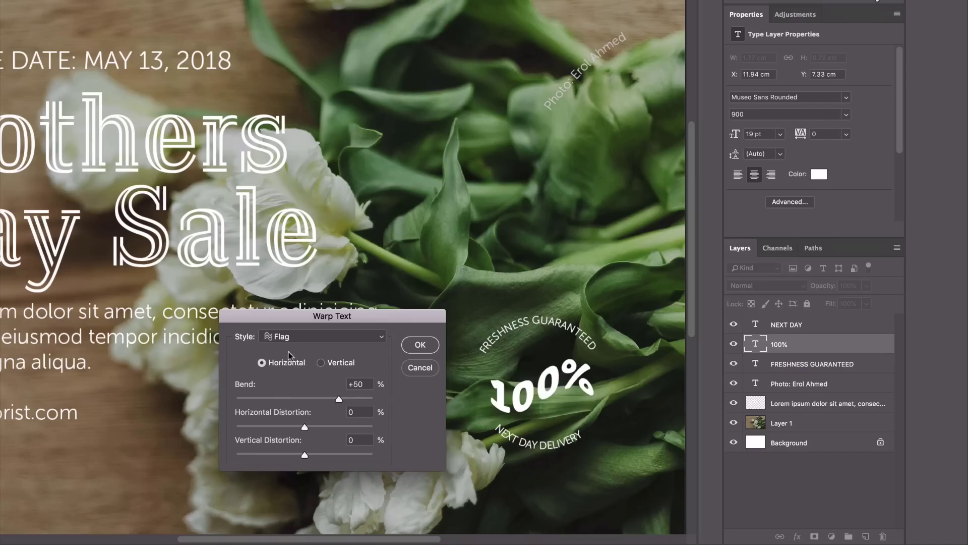
# Set the 100% text's warp style to Fish.
pyautogui.click(303, 341)
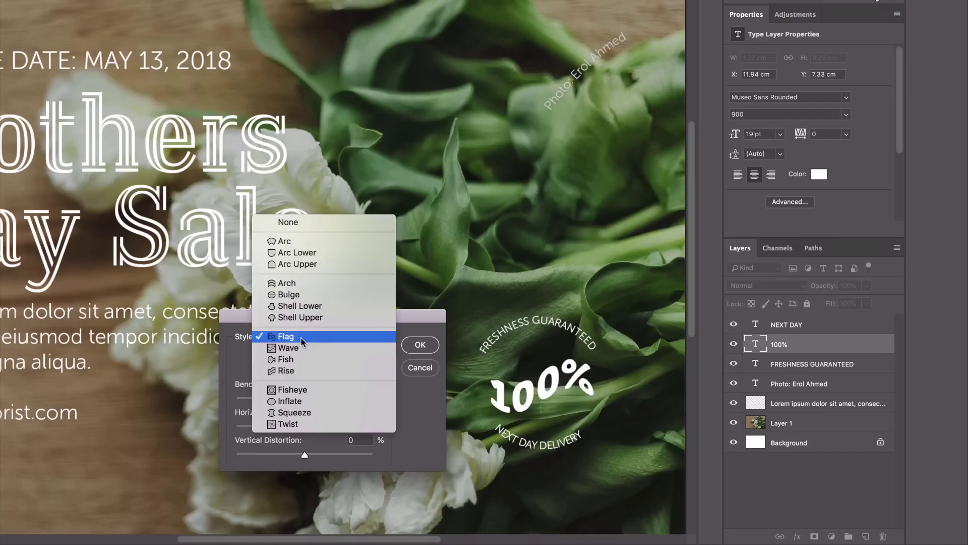
pyautogui.click(286, 359)
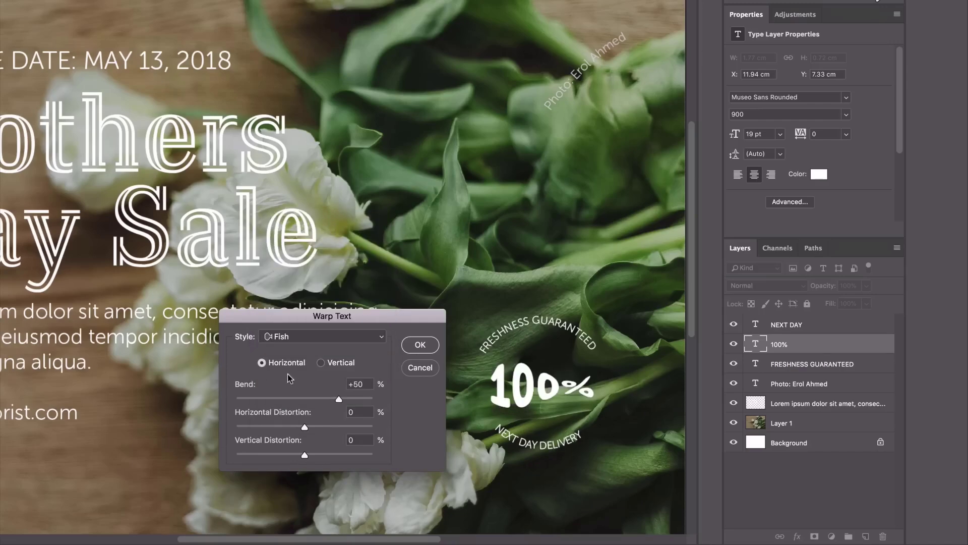
pyautogui.click(279, 338)
pyautogui.click(409, 317)
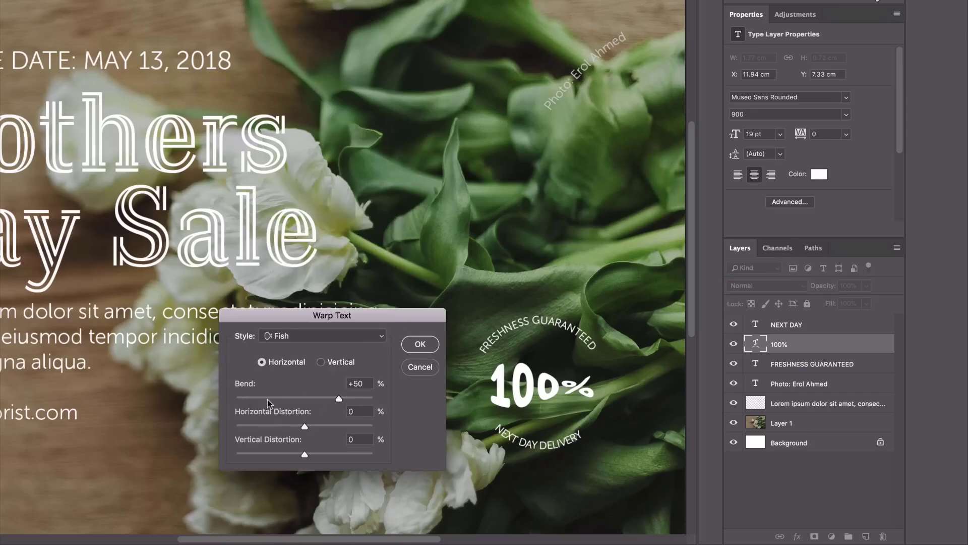
# Try the 100% warp with +69% bend, +56% horizontal and -39% vertical distortion in Fish and Flag styles, and reset it.
pyautogui.click(298, 398)
pyautogui.moveTo(298, 399); pyautogui.dragTo(283, 456)
pyautogui.click(352, 398)
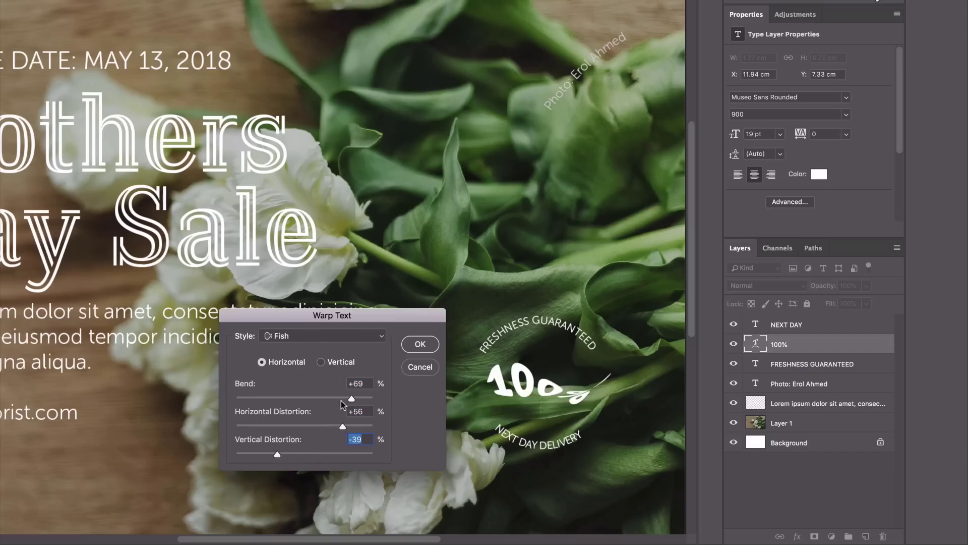
pyautogui.click(331, 338)
pyautogui.click(309, 313)
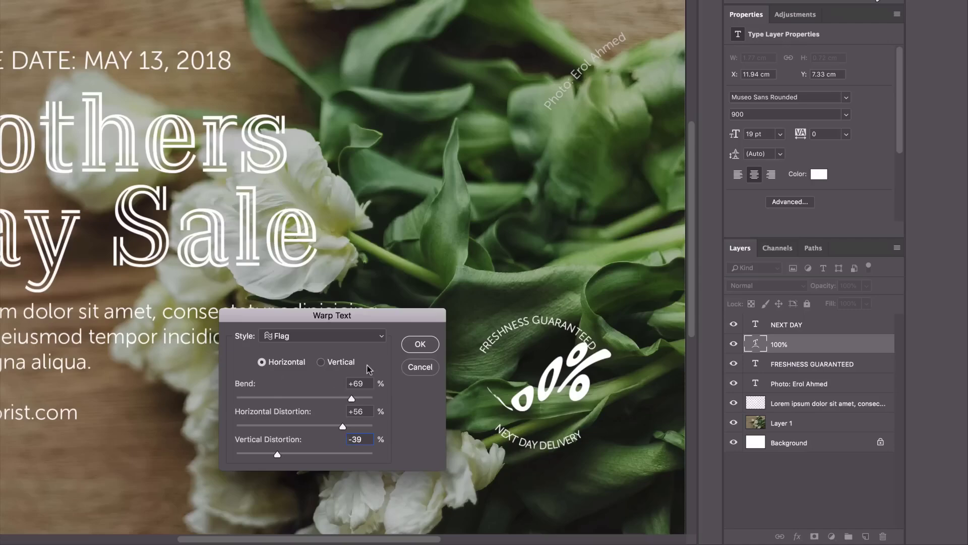
pyautogui.press('alt')
pyautogui.keyDown('alt'); pyautogui.click(421, 370); pyautogui.keyUp('alt')
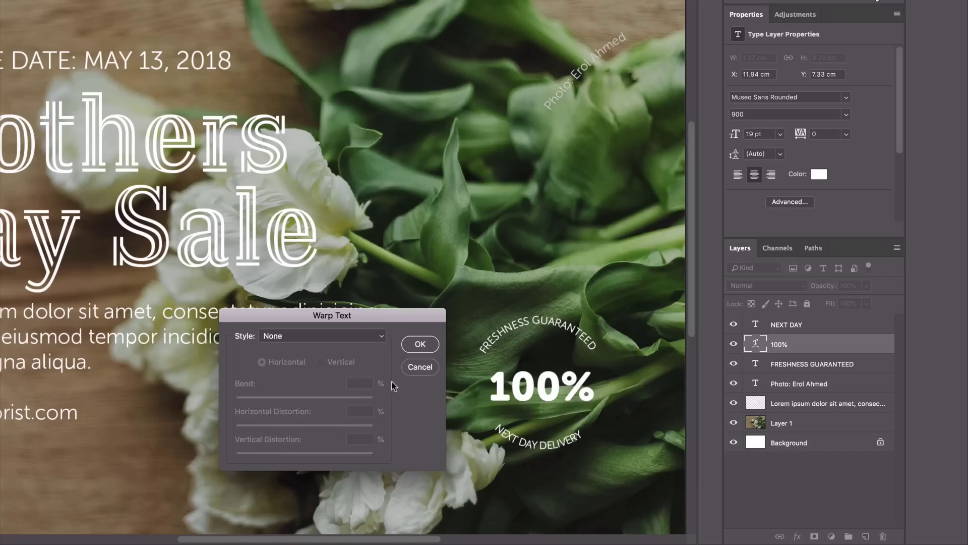
# Warp the 100% text with the Bulge style at a bend of +66%.
pyautogui.click(344, 341)
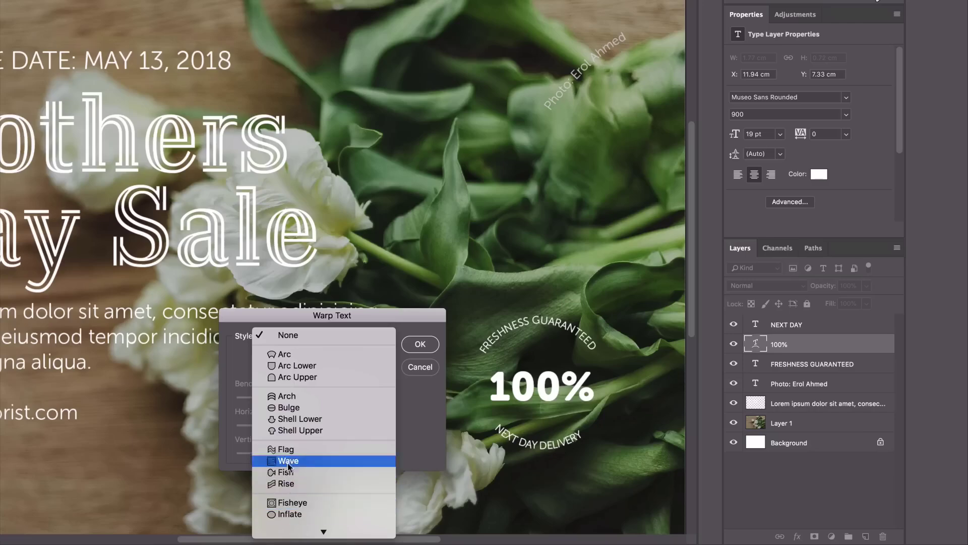
pyautogui.click(292, 408)
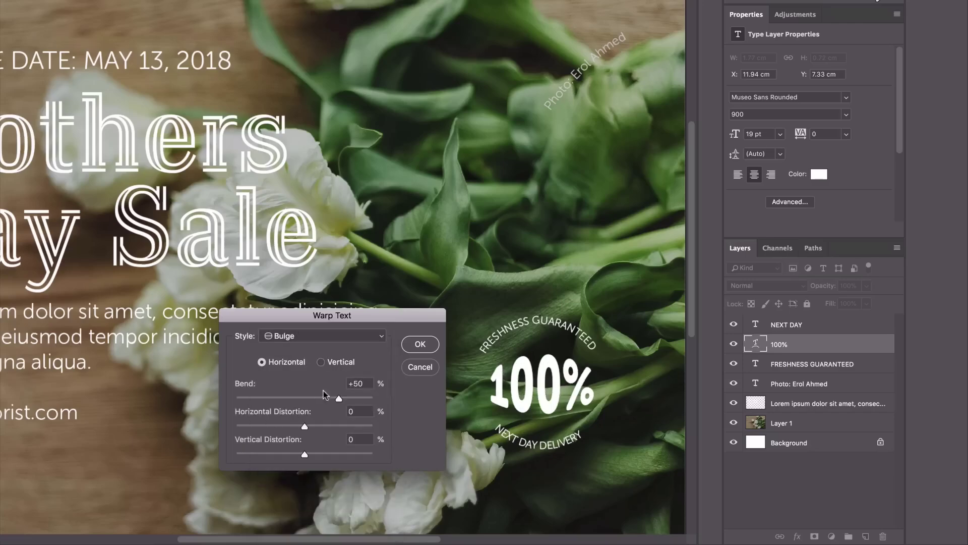
pyautogui.click(350, 399)
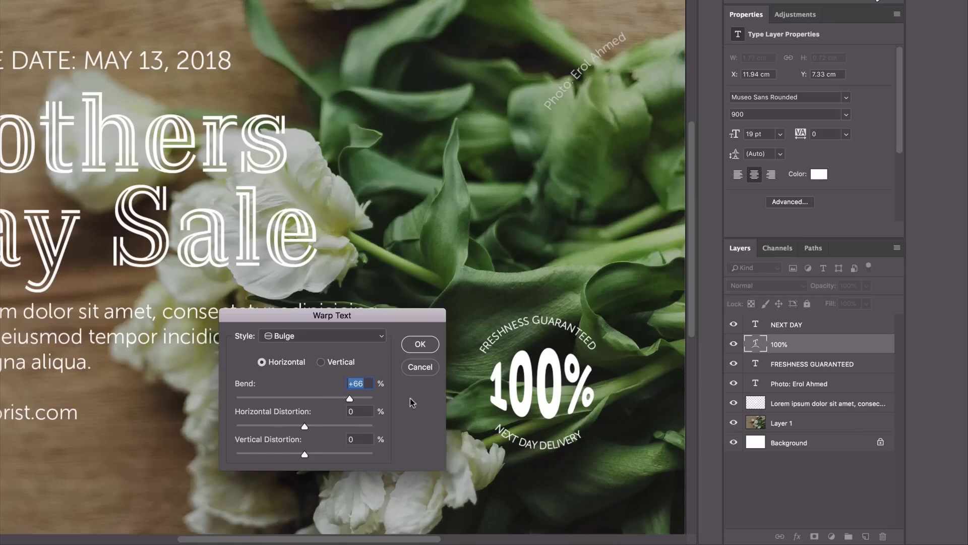
pyautogui.click(419, 344)
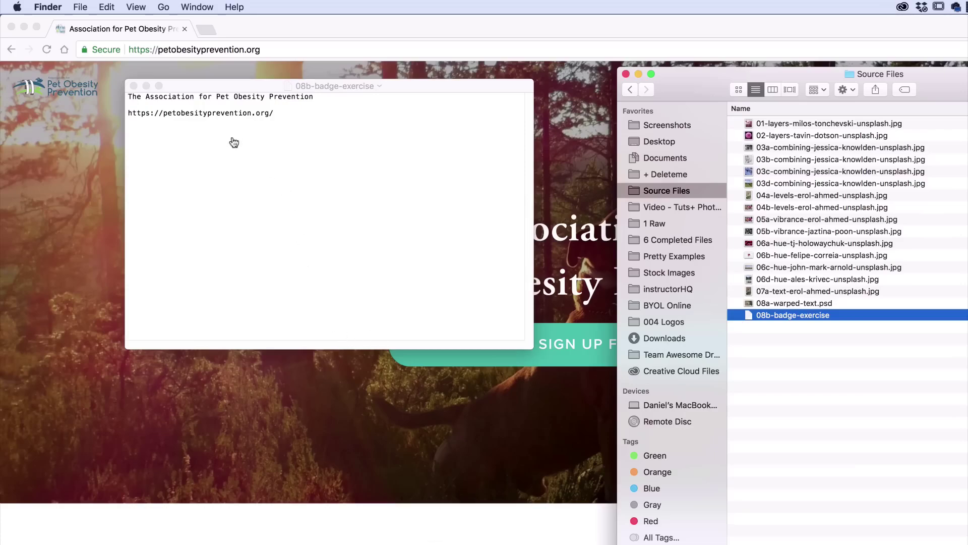
# Review the 08b-badge-exercise text file from the Source Files folder for the organisation's name and website address.
pyautogui.click(799, 356)
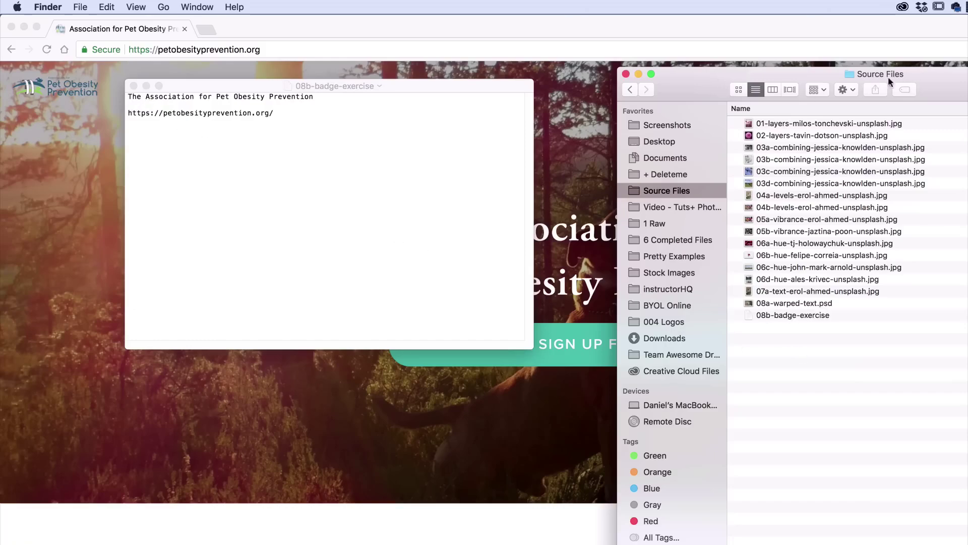
pyautogui.click(759, 315)
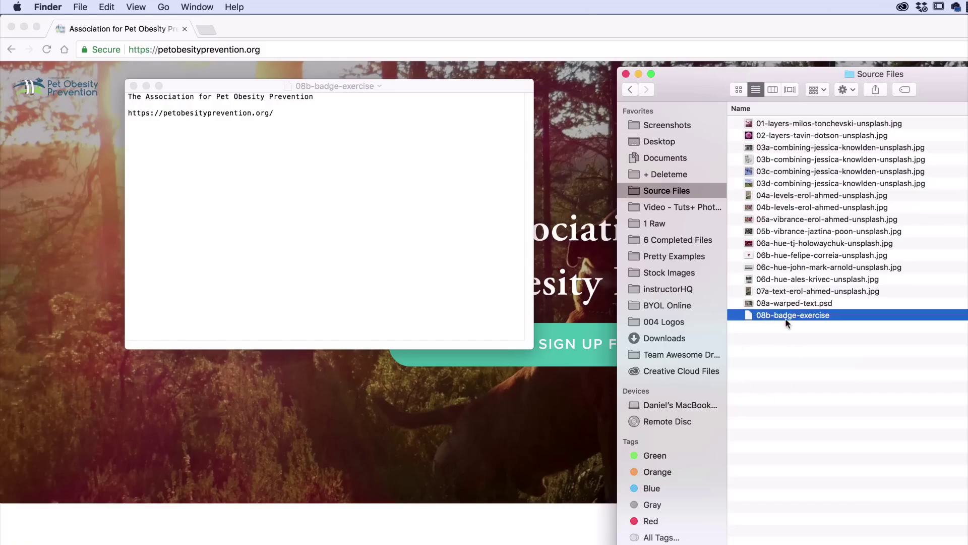
pyautogui.click(301, 185)
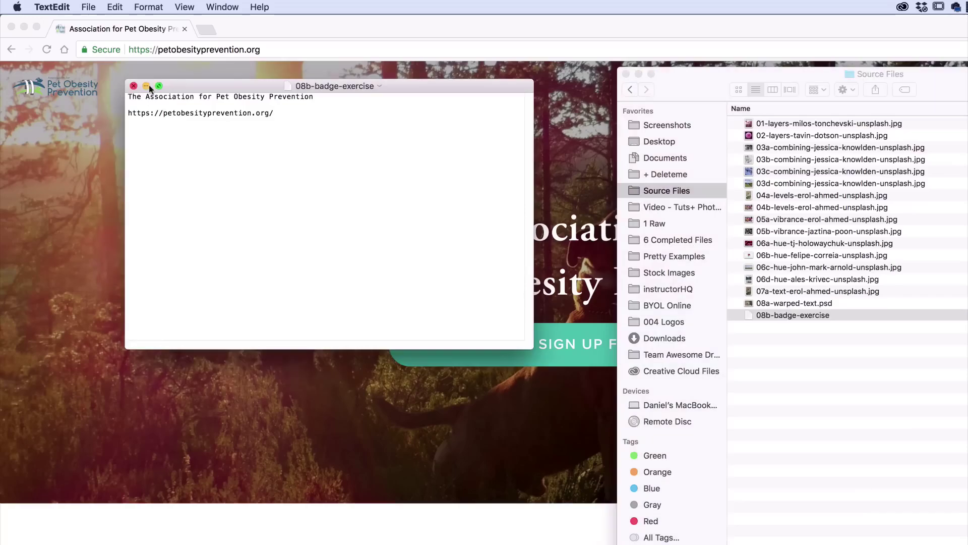
pyautogui.moveTo(128, 97); pyautogui.dragTo(164, 113)
pyautogui.click(313, 99)
pyautogui.click(181, 130)
# Switch to Photoshop and go through the open 08-warped-text and 09-effects-Recovered designs to reach 09-effects.psd.
pyautogui.press('super+Tab')
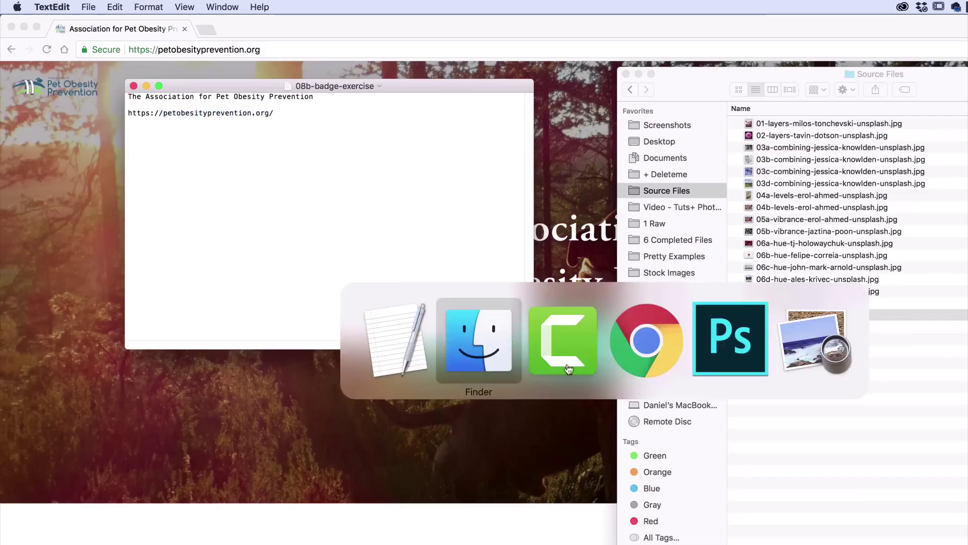
pyautogui.click(722, 363)
pyautogui.moveTo(469, 482); pyautogui.dragTo(543, 355)
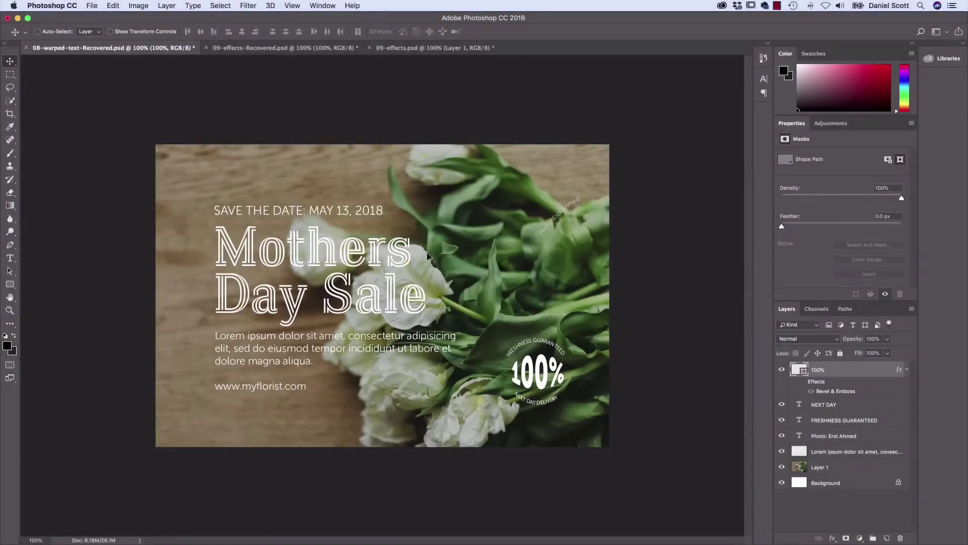
pyautogui.click(247, 48)
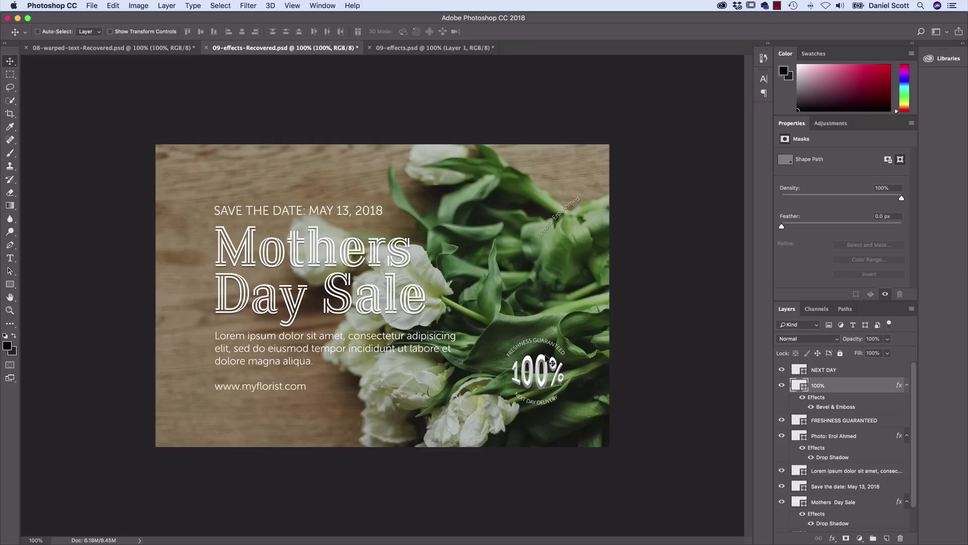
pyautogui.click(422, 49)
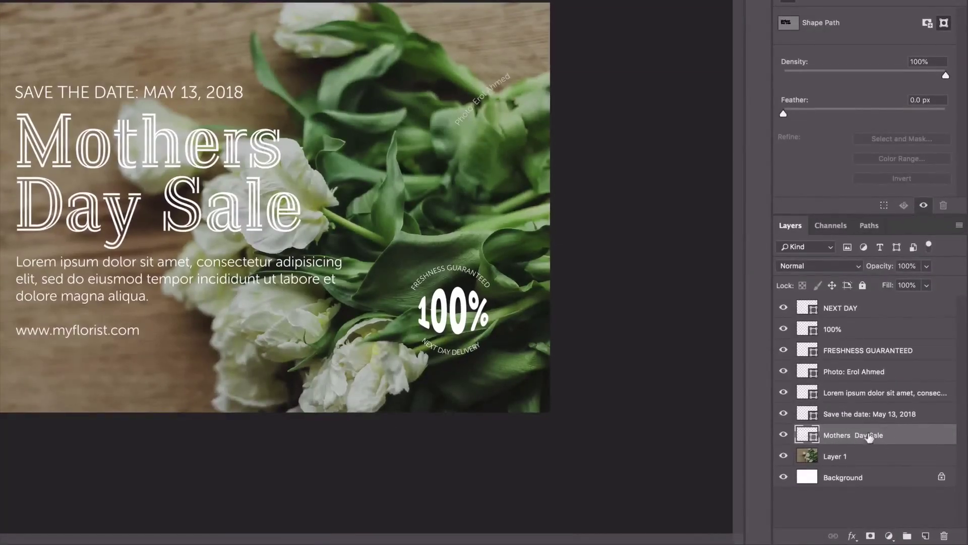
# Add a Drop Shadow effect to the Mothers Day Sale layer and move the Layer Style dialog clear of the title.
pyautogui.click(852, 538)
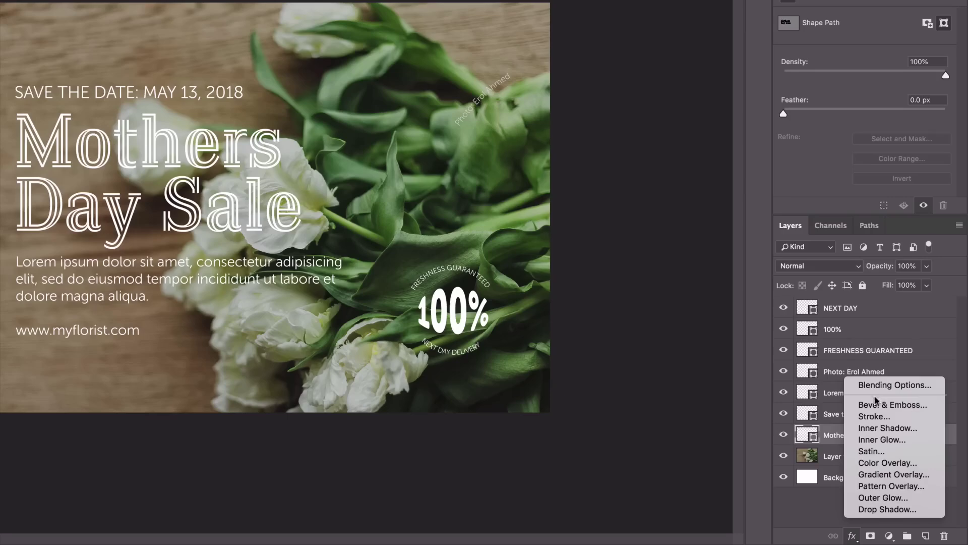
pyautogui.click(879, 509)
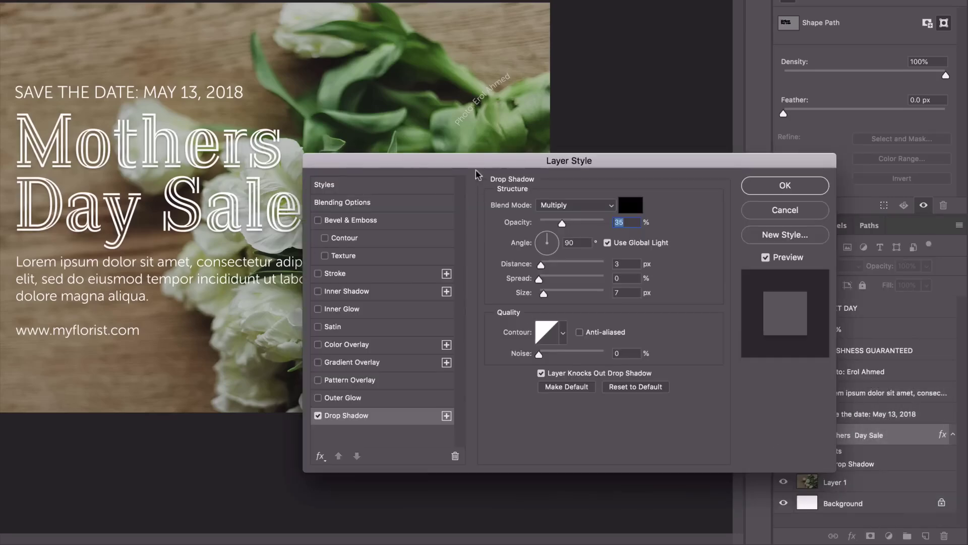
pyautogui.moveTo(476, 169); pyautogui.dragTo(417, 106)
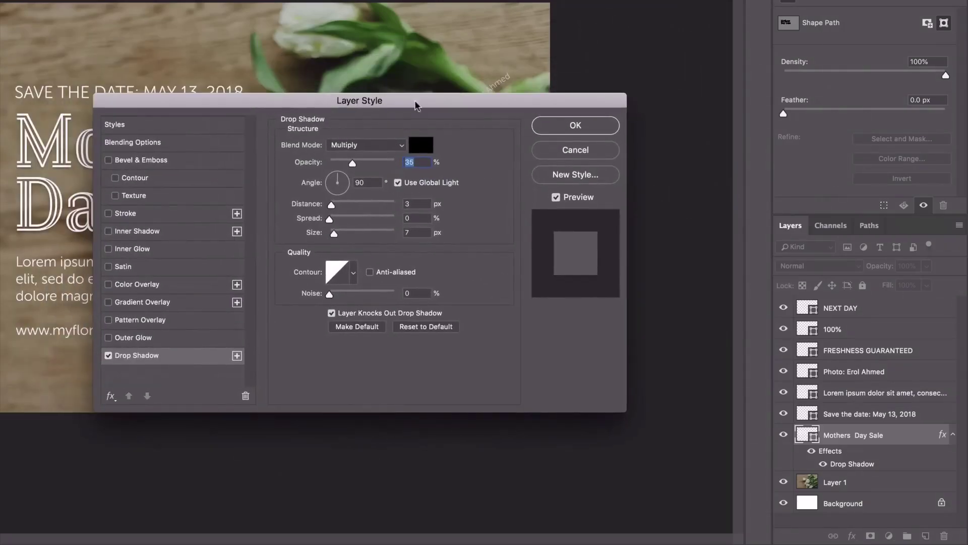
pyautogui.moveTo(245, 101); pyautogui.dragTo(469, 10)
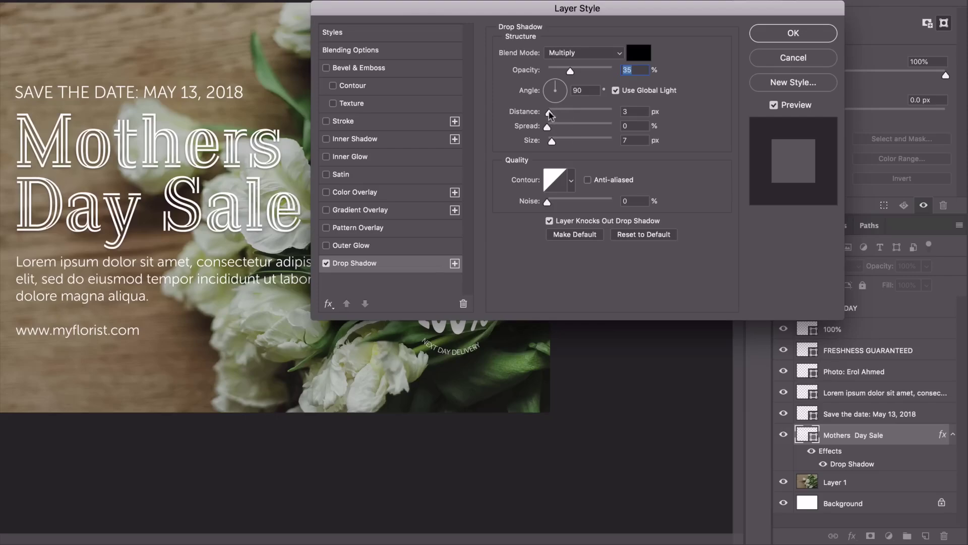
# Try a shadow with 25 px distance, 135° angle, 4% spread and 18 px size, comparing the title with and without it.
pyautogui.moveTo(550, 113); pyautogui.dragTo(564, 113)
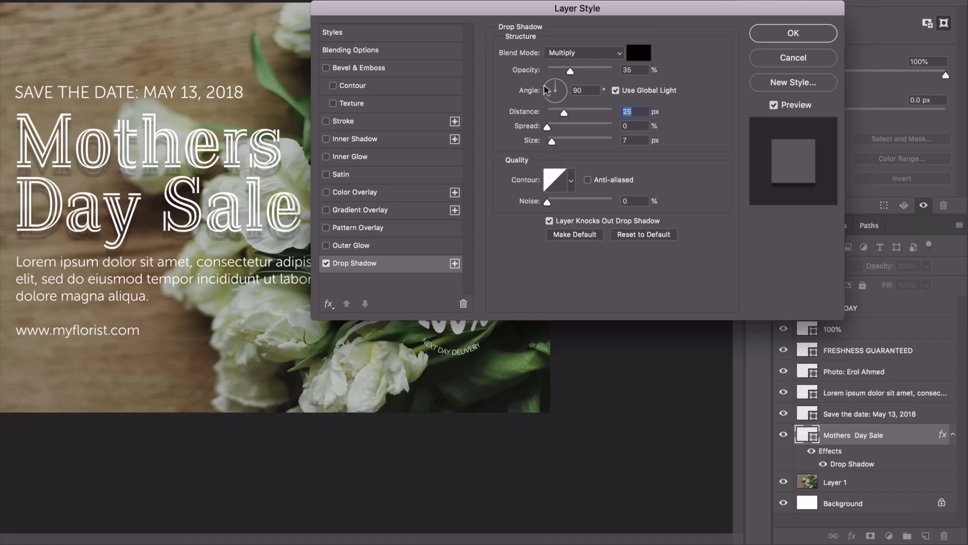
pyautogui.moveTo(553, 84)
pyautogui.mouseDown()
pyautogui.moveTo(548, 97)
pyautogui.moveTo(559, 99)
pyautogui.moveTo(556, 83)
pyautogui.moveTo(545, 85)
pyautogui.mouseUp()
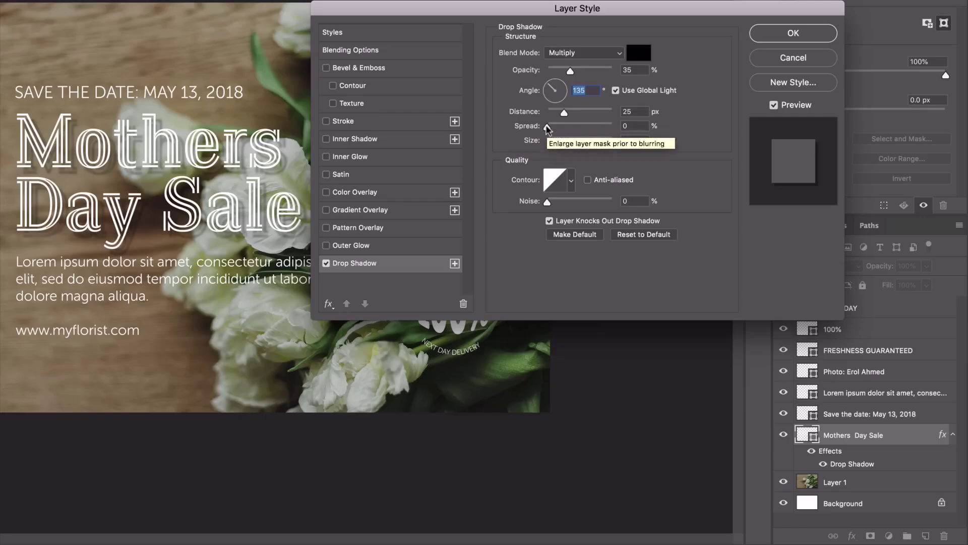
pyautogui.moveTo(547, 126); pyautogui.dragTo(578, 130)
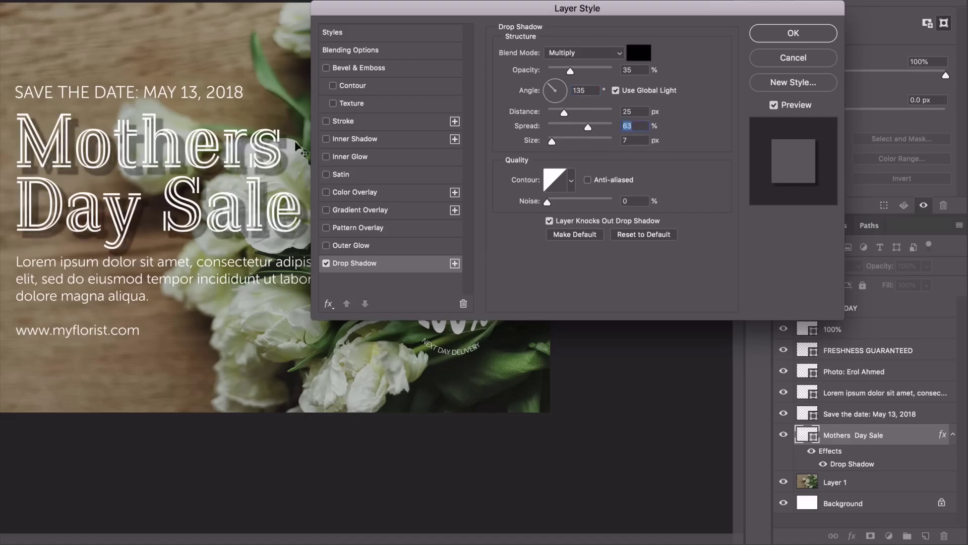
pyautogui.moveTo(569, 128); pyautogui.dragTo(550, 142)
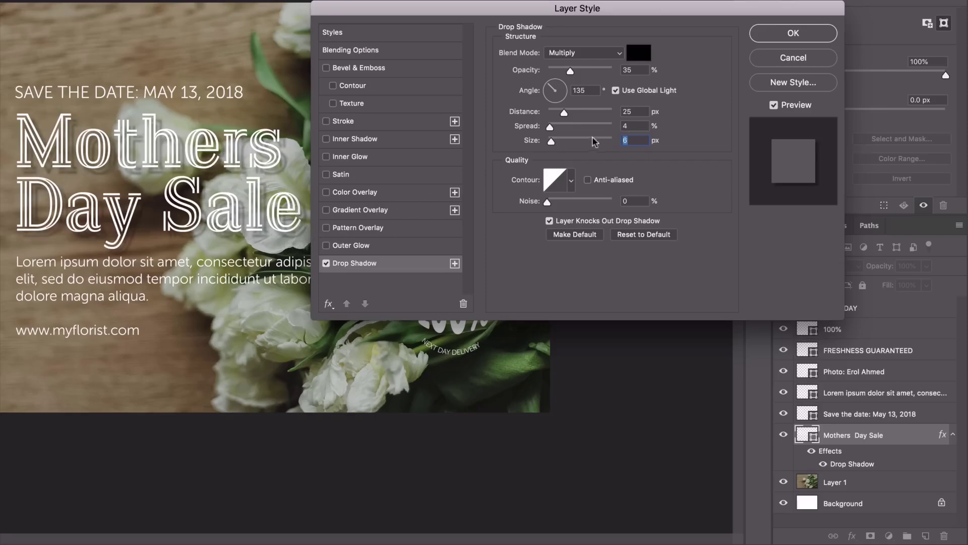
pyautogui.moveTo(551, 141); pyautogui.dragTo(556, 141)
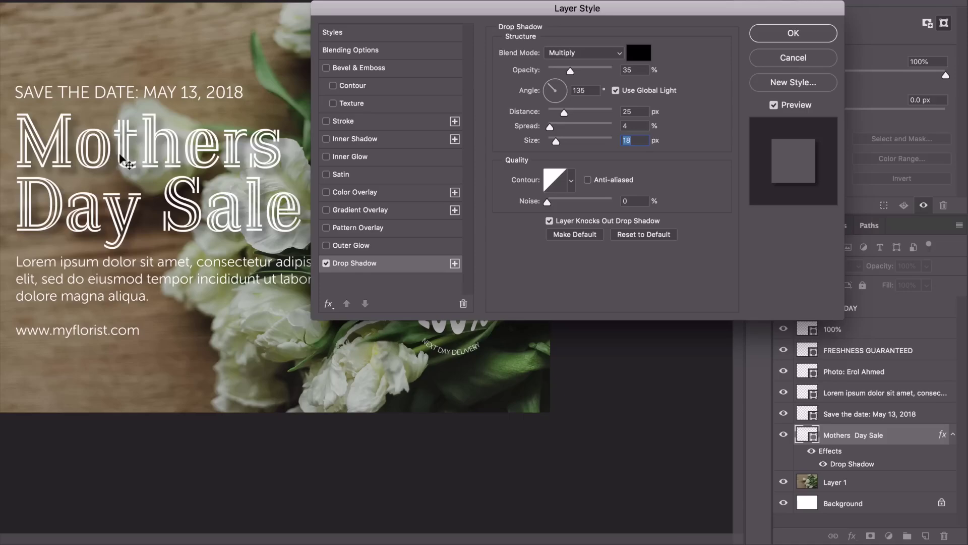
pyautogui.click(775, 106)
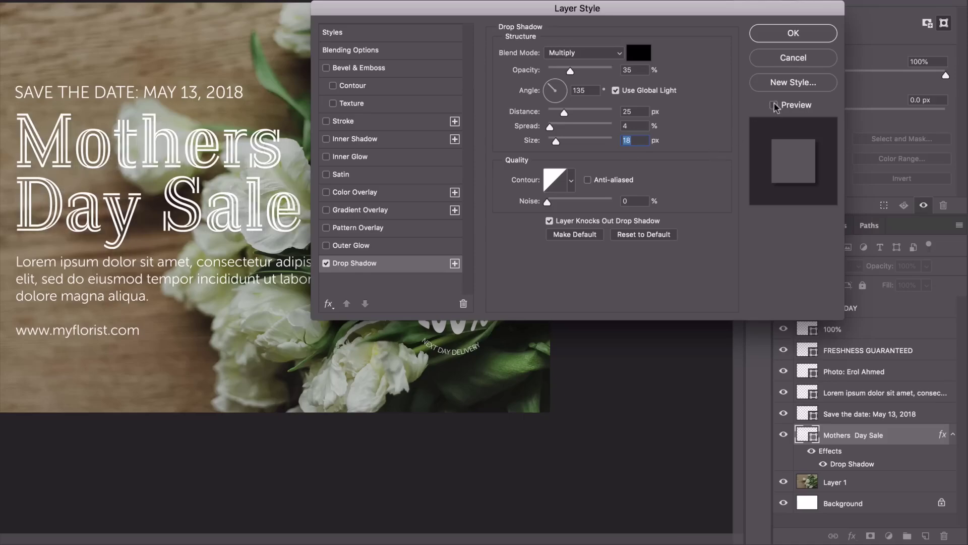
pyautogui.click(774, 106)
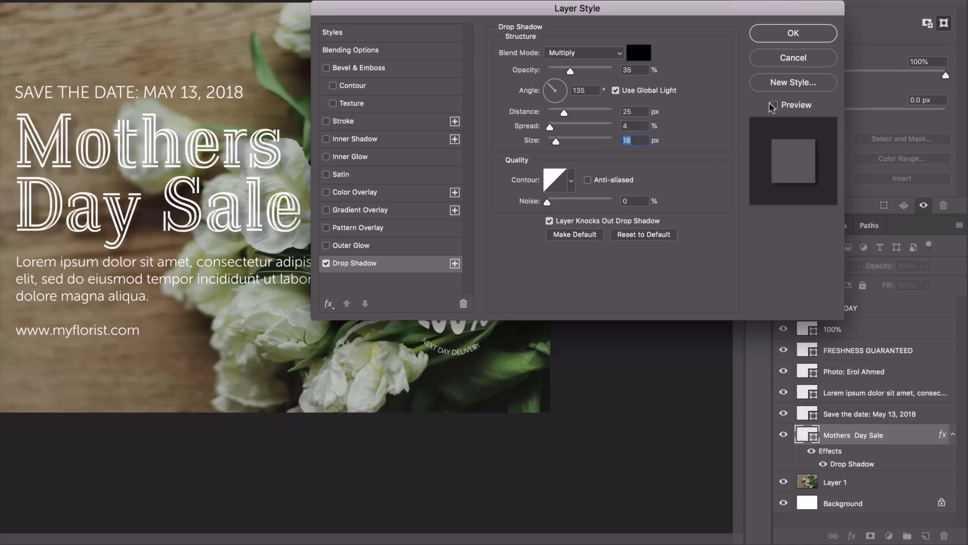
pyautogui.click(774, 106)
pyautogui.click(773, 105)
# Set the title's drop shadow to a 90° angle, 5 px distance, 0% spread and 5 px size.
pyautogui.click(555, 81)
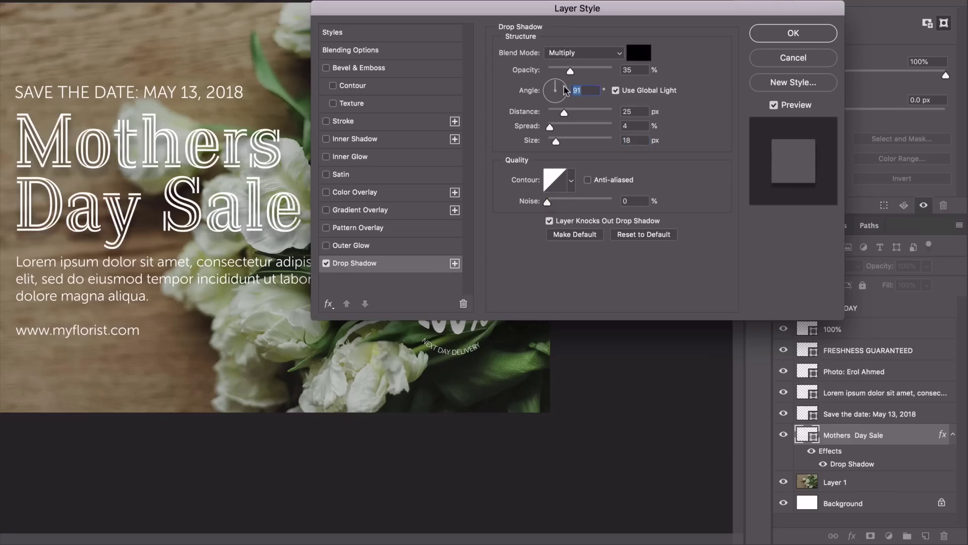
pyautogui.write('90')
pyautogui.moveTo(564, 112); pyautogui.dragTo(550, 141)
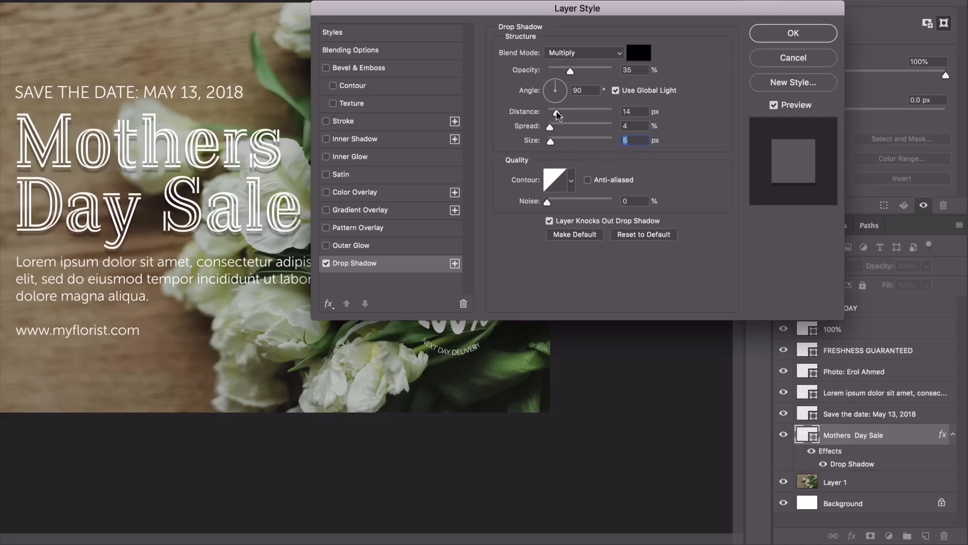
pyautogui.click(648, 111)
pyautogui.press('BackSpace')
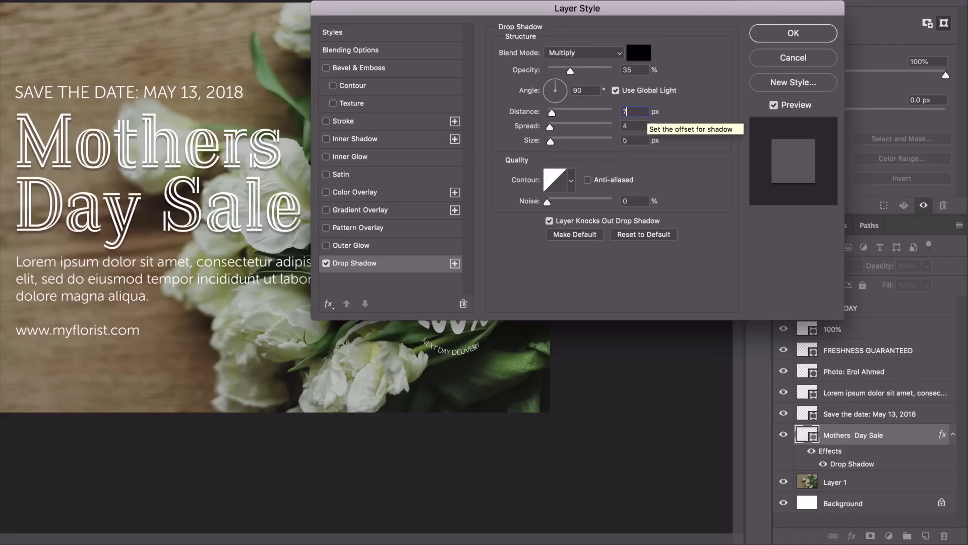
pyautogui.write('5')
pyautogui.press('Tab')
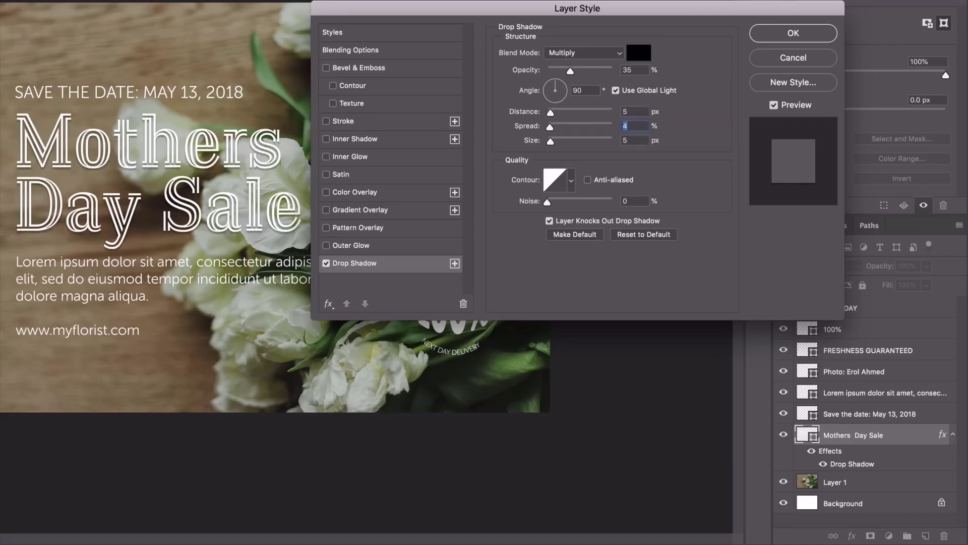
pyautogui.write('0')
pyautogui.press('Tab')
# Compare the title with and without its drop shadow, and apply the effect.
pyautogui.click(774, 105)
pyautogui.click(774, 105)
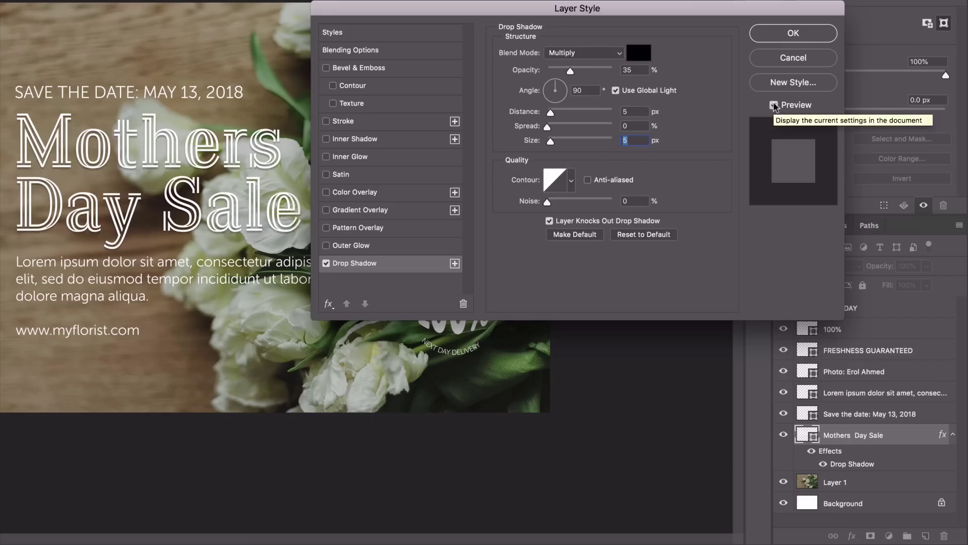
pyautogui.click(775, 105)
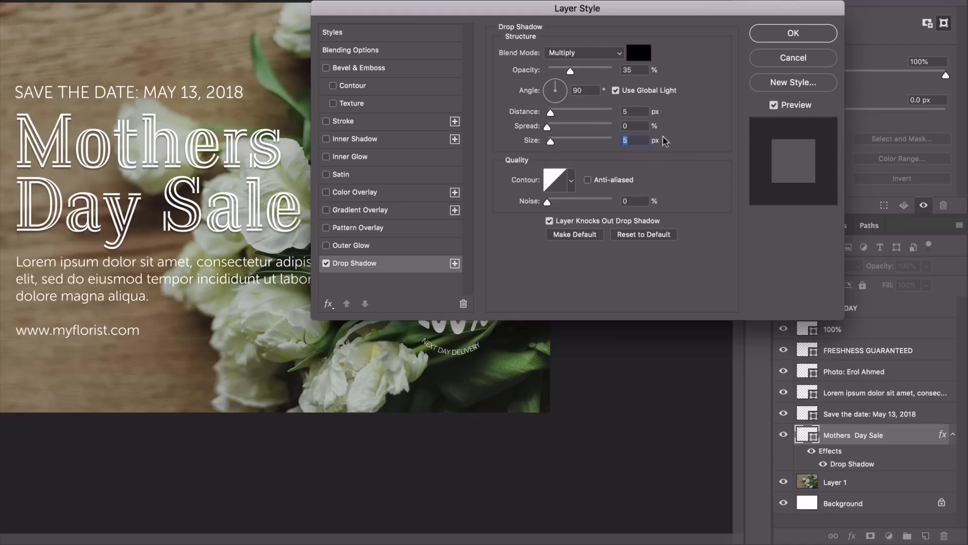
pyautogui.click(679, 142)
pyautogui.click(794, 34)
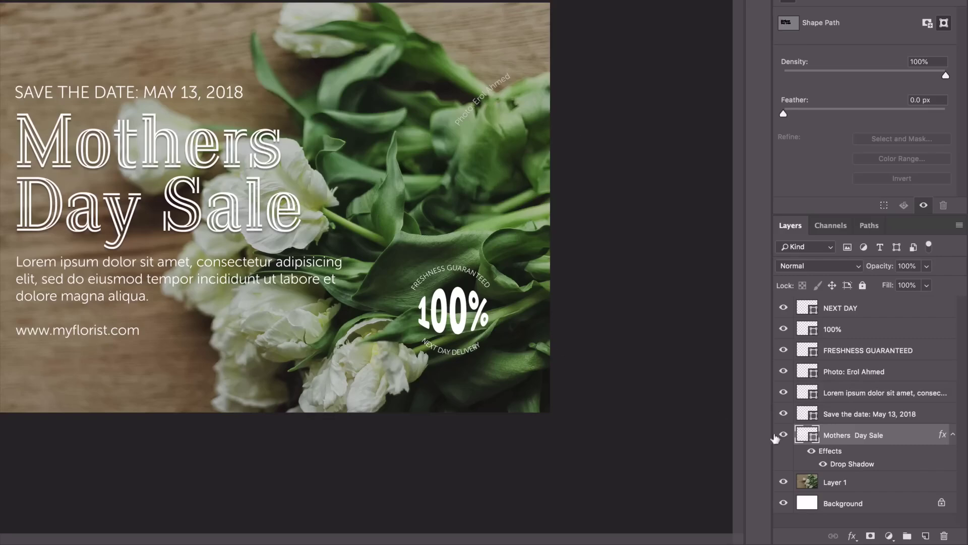
# Reopen the Mothers Day Sale layer's drop shadow settings to check them, and close them.
pyautogui.doubleClick(860, 465)
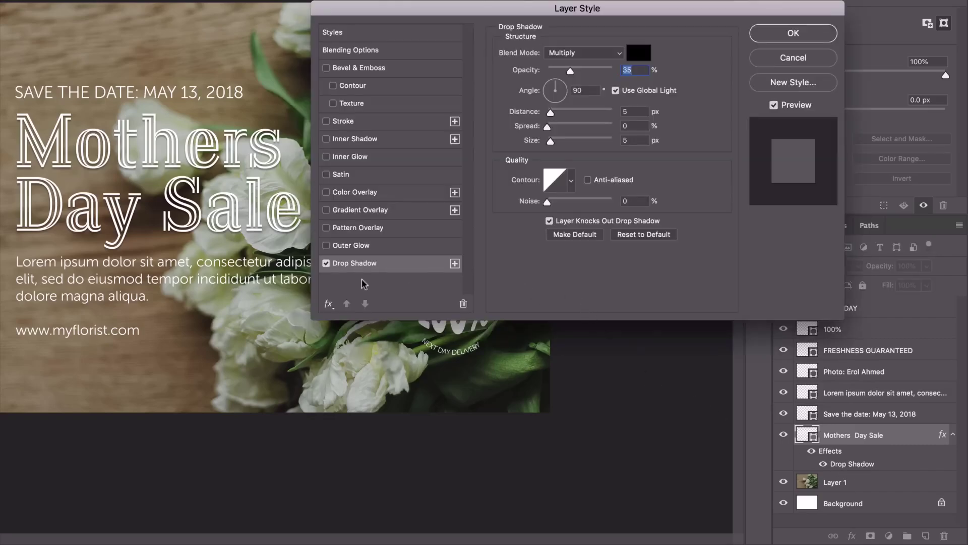
pyautogui.click(793, 33)
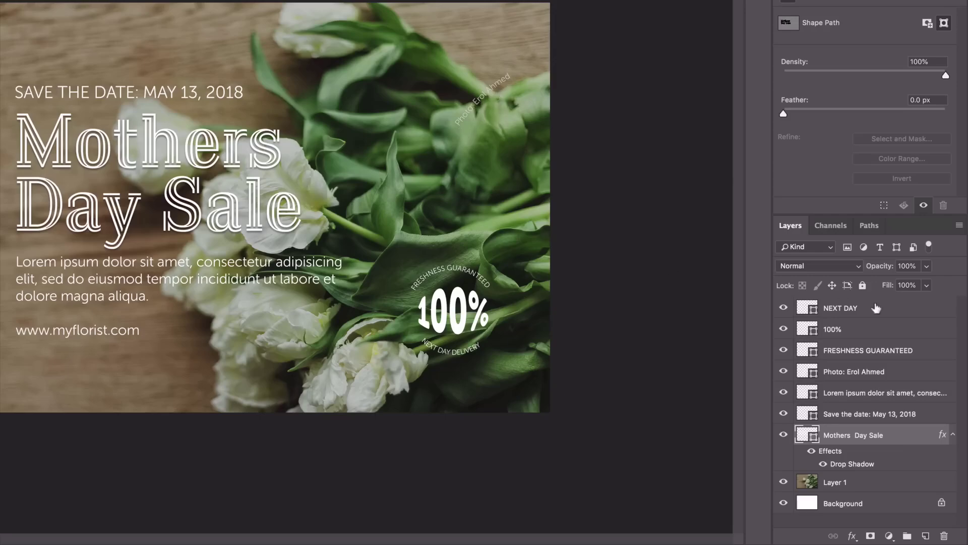
# Add a drop shadow to the rotated photo credit layer, keeping the credit text in view beside the effect settings.
pyautogui.click(852, 373)
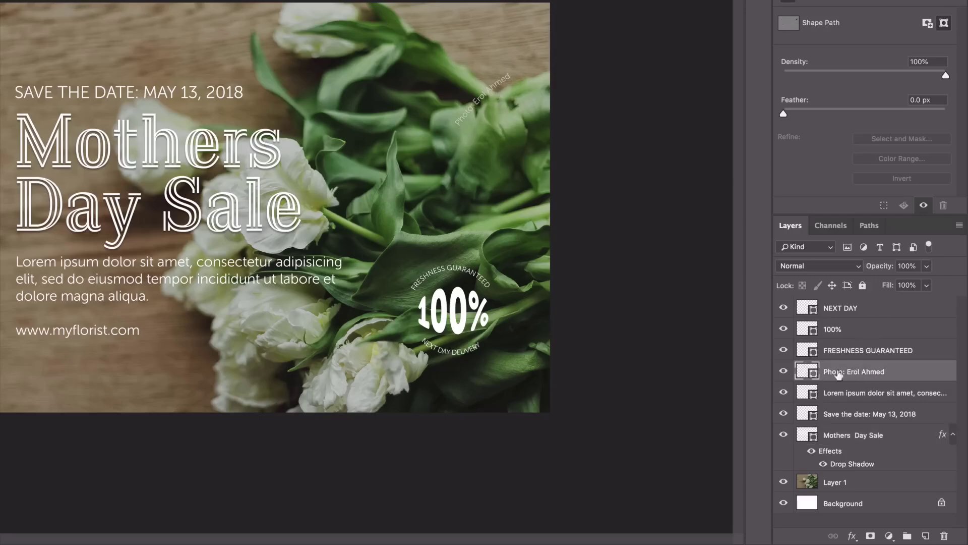
pyautogui.click(852, 536)
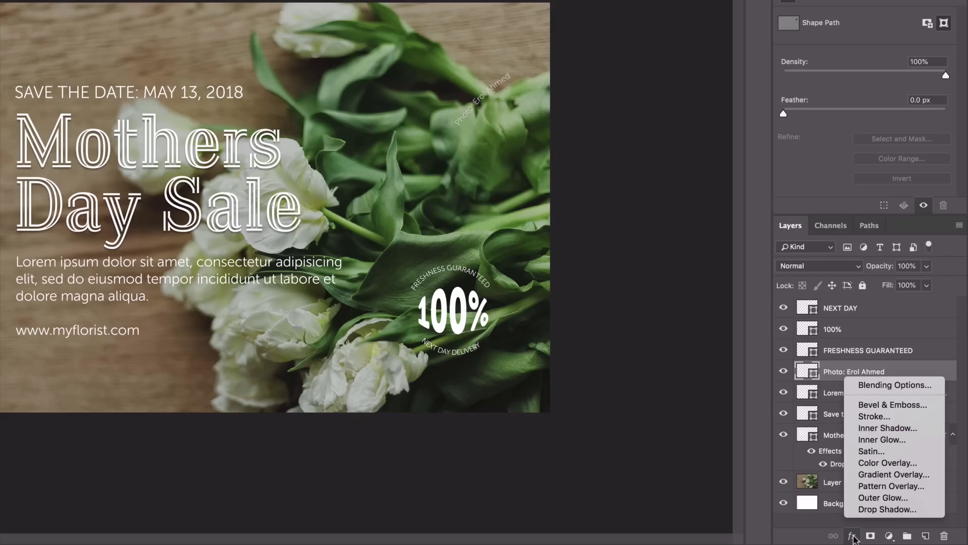
pyautogui.click(864, 509)
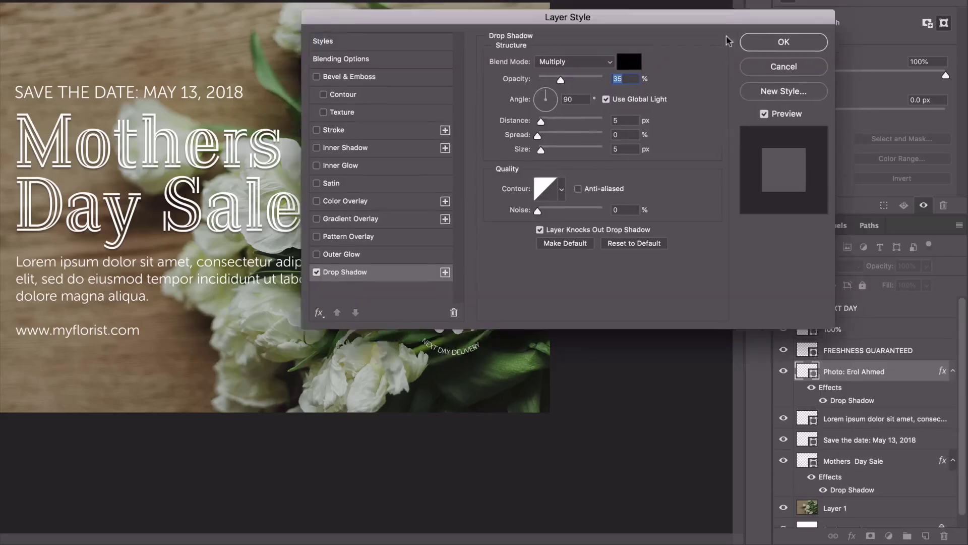
pyautogui.moveTo(729, 17); pyautogui.dragTo(834, 160)
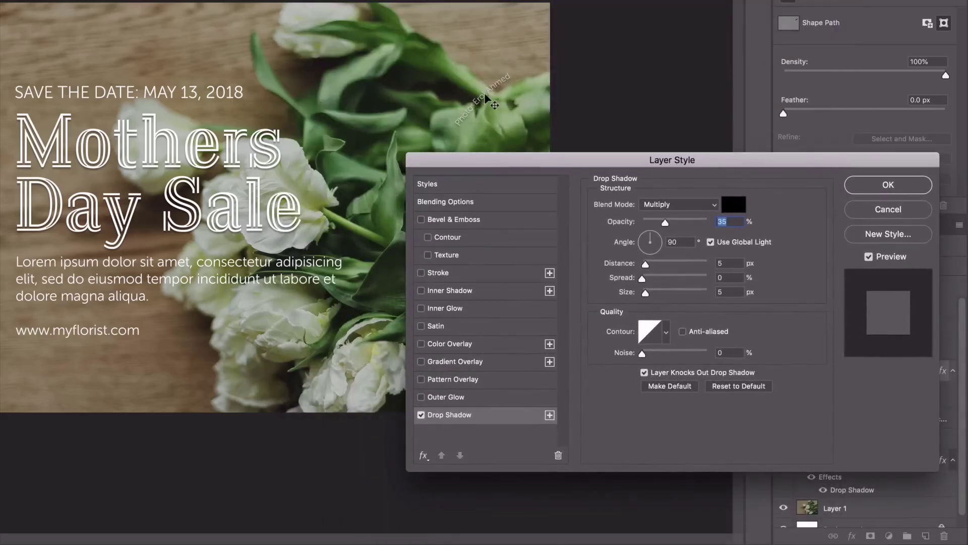
pyautogui.press('super+plus')
pyautogui.press('super+plus')
pyautogui.press('super+plus')
pyautogui.press('super+minus')
pyautogui.press('super+minus')
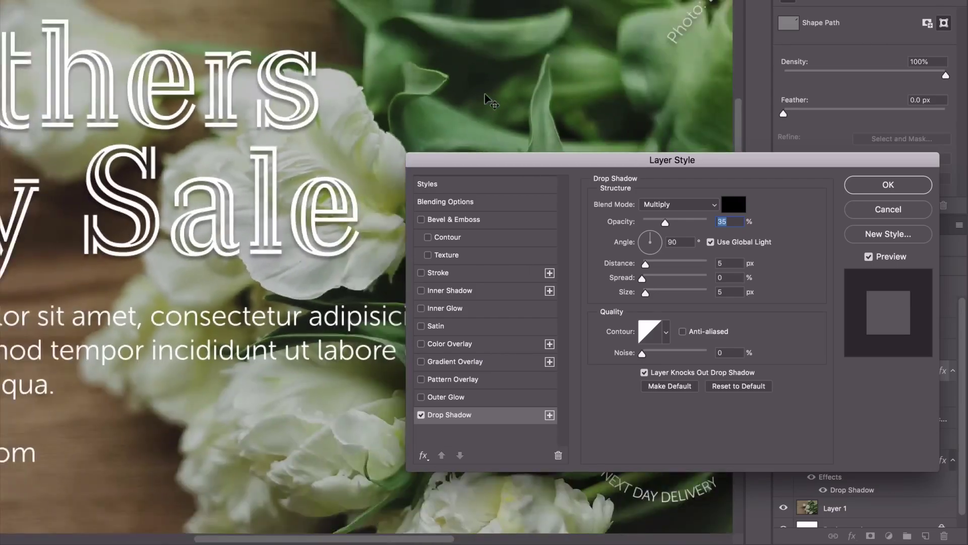
pyautogui.press('space')
pyautogui.moveTo(609, 27); pyautogui.dragTo(244, 115)
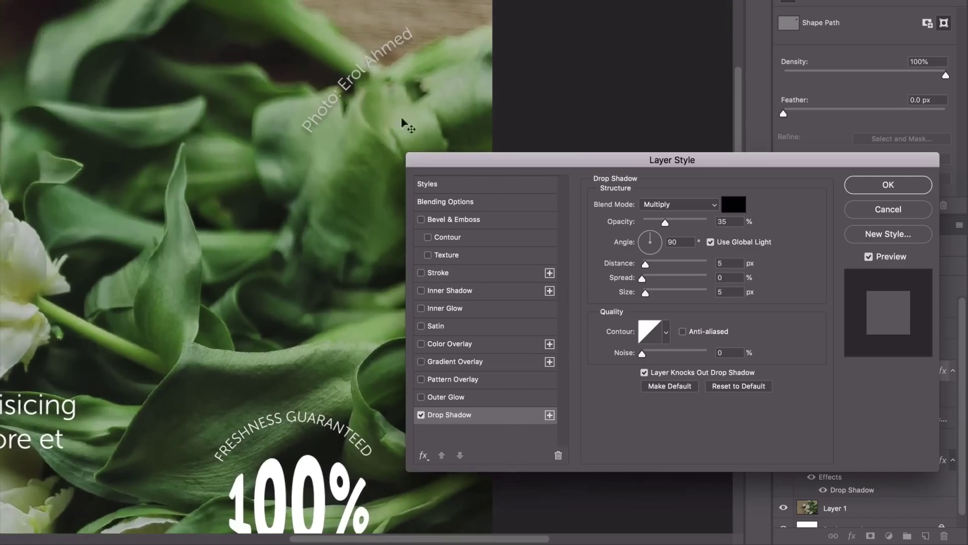
pyautogui.moveTo(485, 158); pyautogui.dragTo(210, 194)
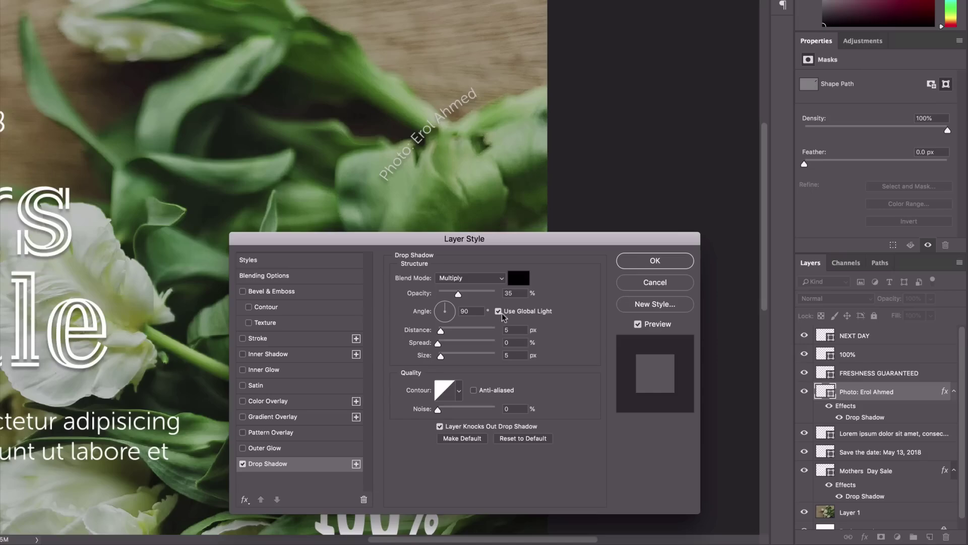
# Try other global light angles from the photo credit's drop shadow, and restore the angle to 90°.
pyautogui.click(437, 308)
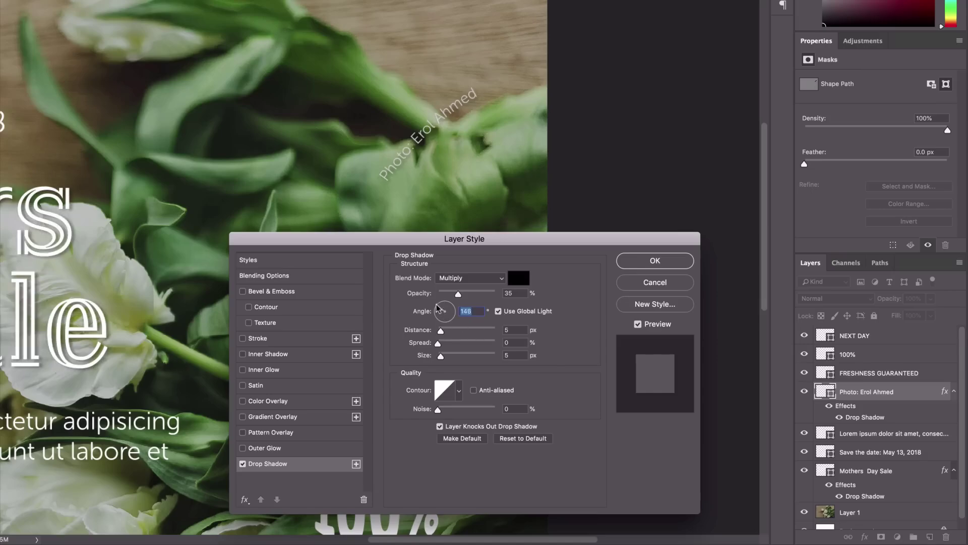
pyautogui.moveTo(437, 305); pyautogui.dragTo(446, 308)
pyautogui.write('9')
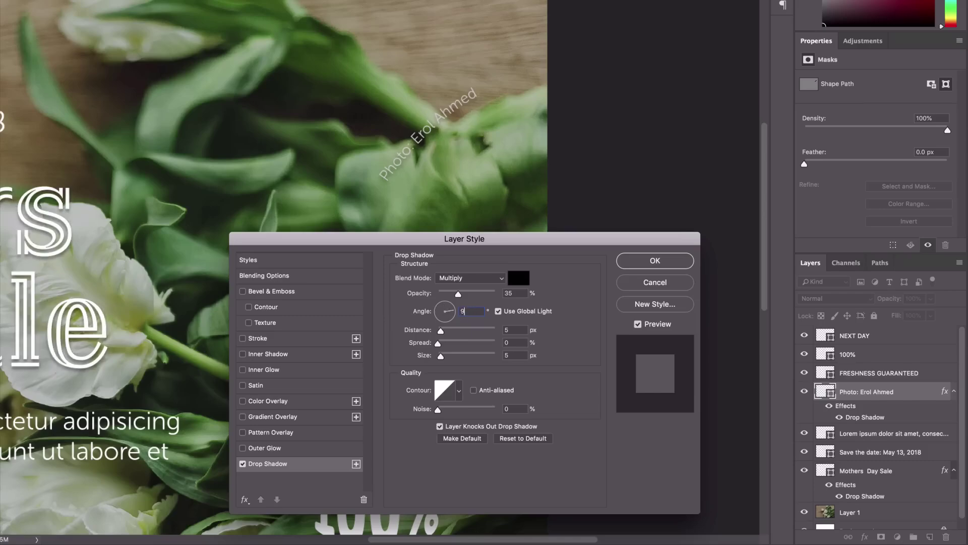
pyautogui.write('0')
# Turn off Use Global Light for the photo credit's shadow, and set its angle to 130° and opacity to 100%.
pyautogui.click(498, 311)
pyautogui.moveTo(441, 308); pyautogui.dragTo(477, 299)
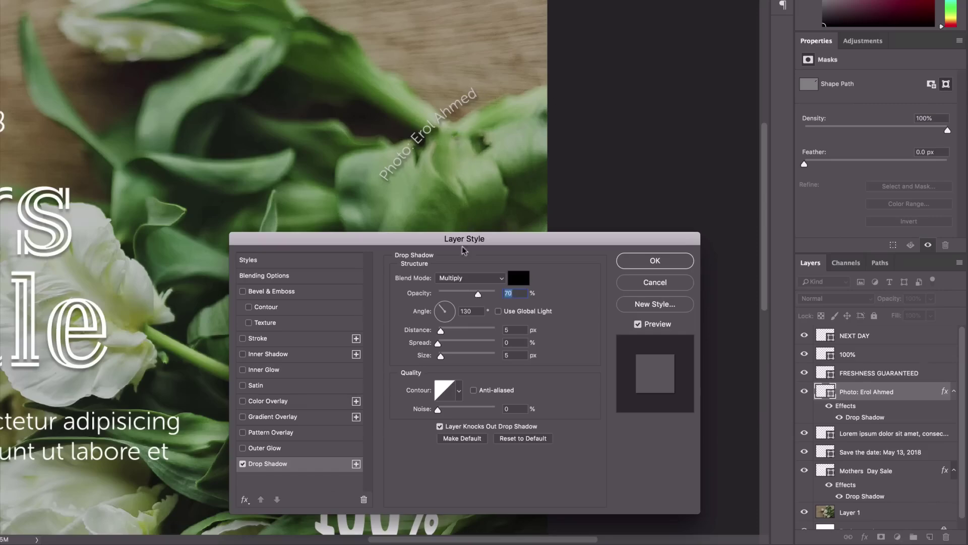
pyautogui.moveTo(479, 295); pyautogui.dragTo(566, 296)
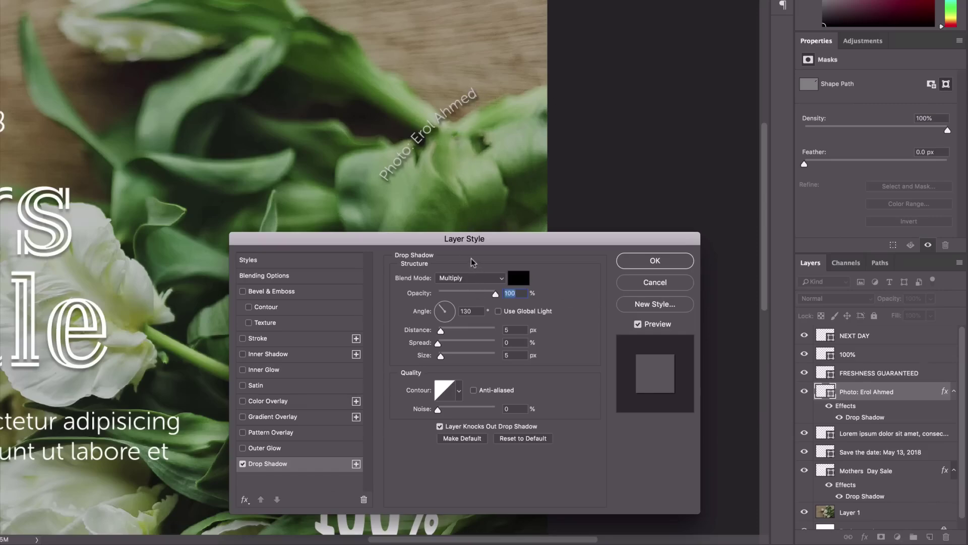
# Set the photo credit shadow's distance and size to 3 px and its opacity to 55%, and apply the effect.
pyautogui.doubleClick(516, 329)
pyautogui.write('3')
pyautogui.press('Tab')
pyautogui.press('Tab')
pyautogui.write('3')
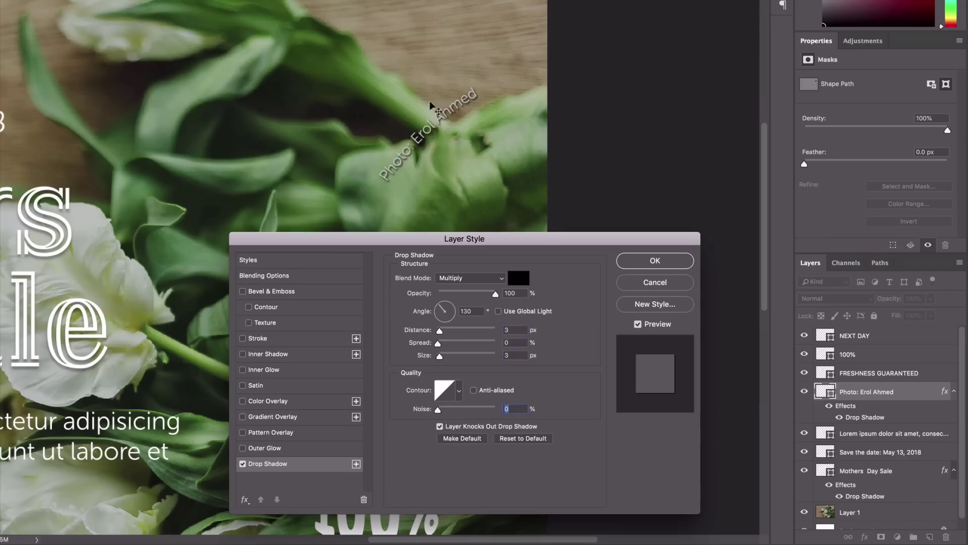
pyautogui.click(479, 294)
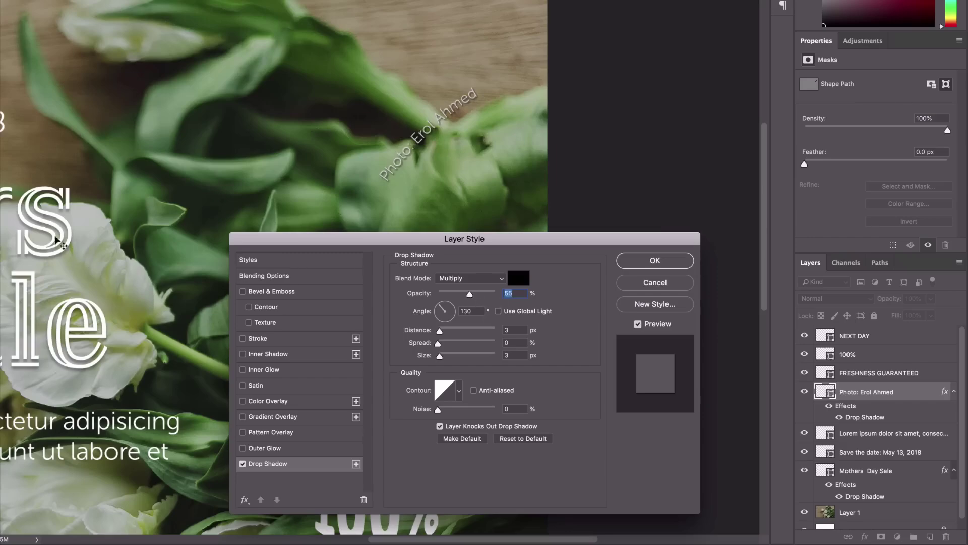
pyautogui.click(655, 260)
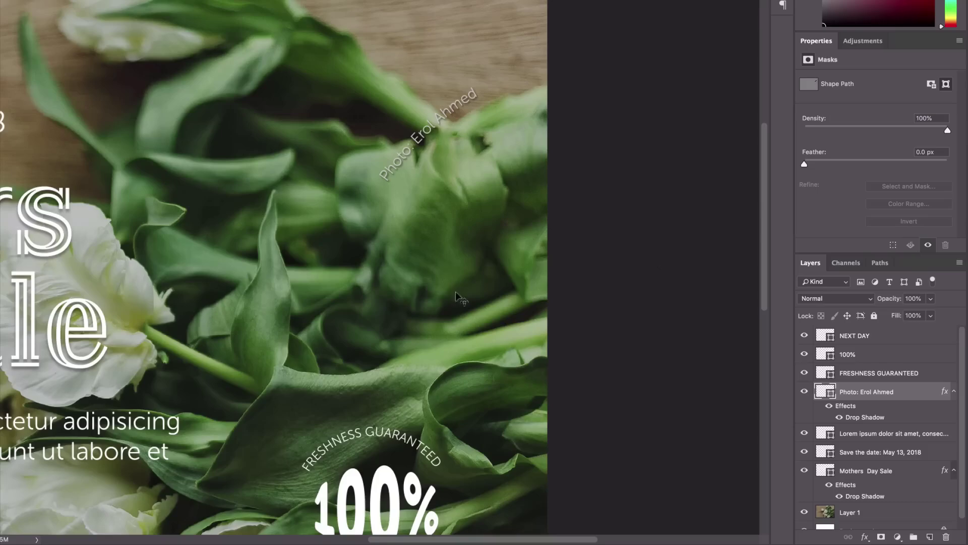
# Add a Bevel & Emboss effect to the 100% layer, keeping the badge in view beside the effect settings.
pyautogui.moveTo(761, 283); pyautogui.dragTo(764, 358)
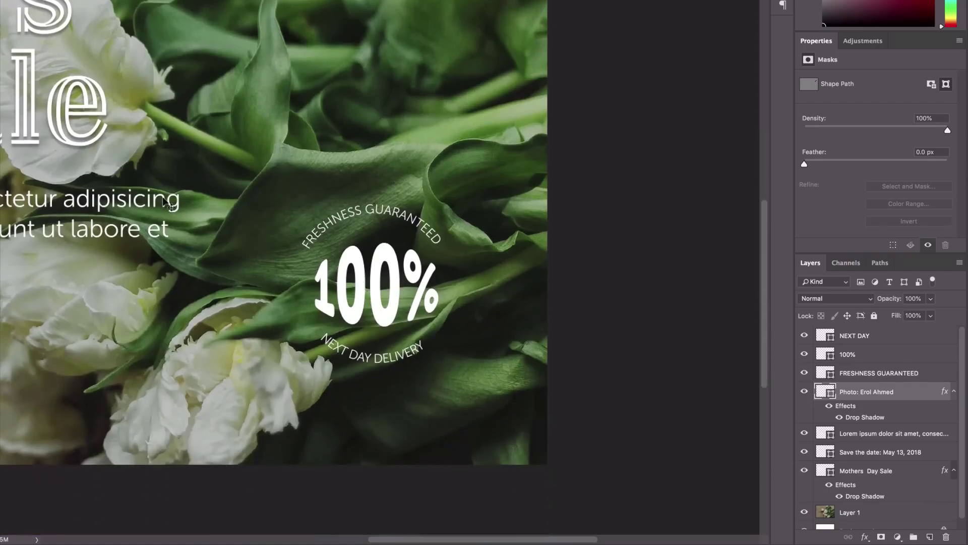
pyautogui.click(380, 285)
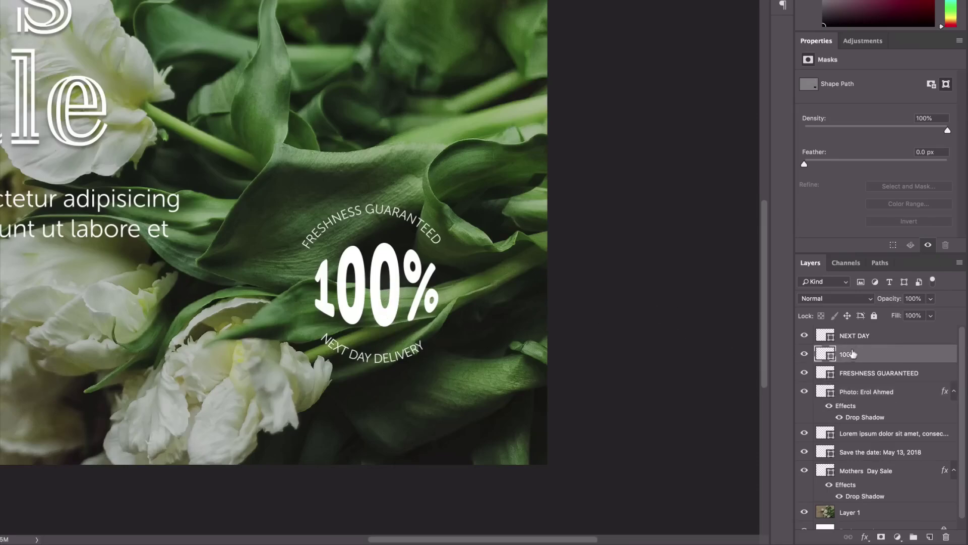
pyautogui.click(865, 536)
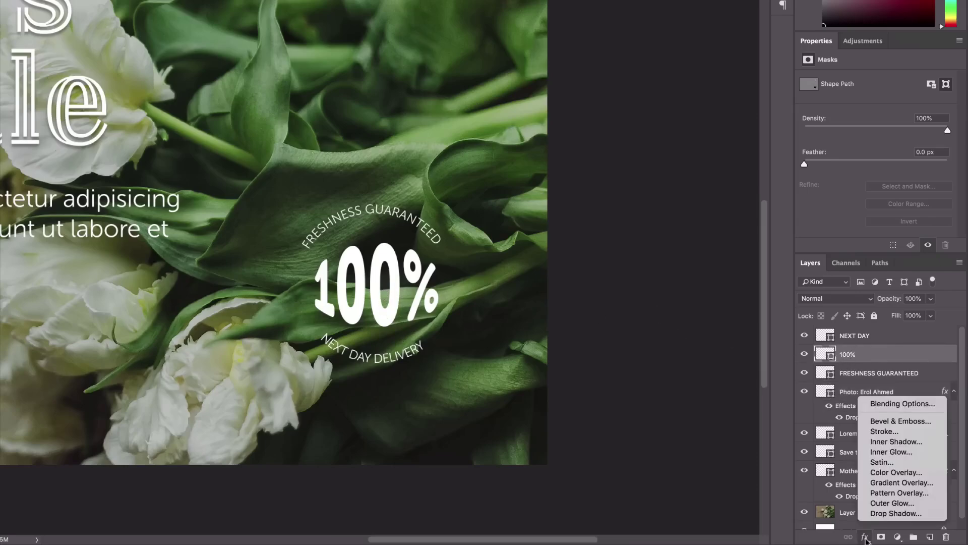
pyautogui.click(890, 423)
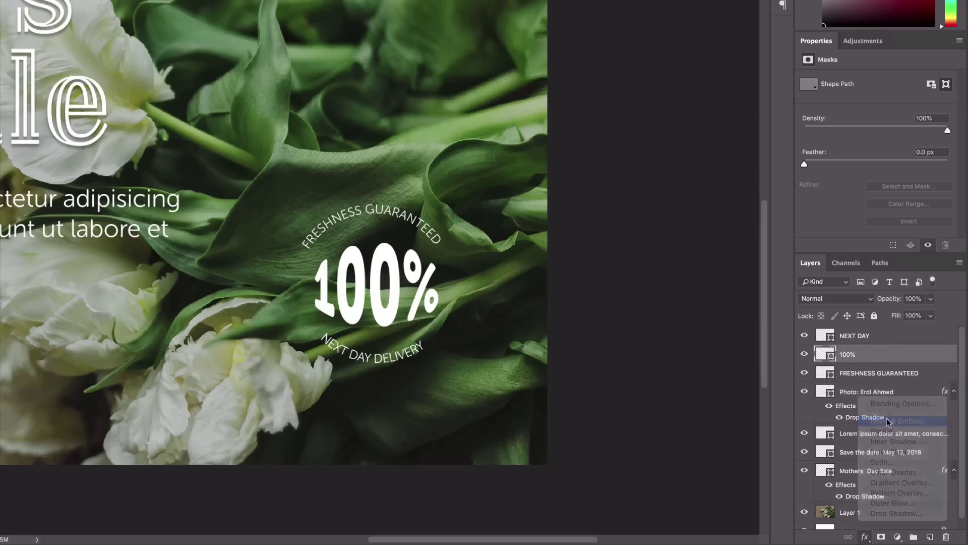
pyautogui.moveTo(549, 241); pyautogui.dragTo(472, 7)
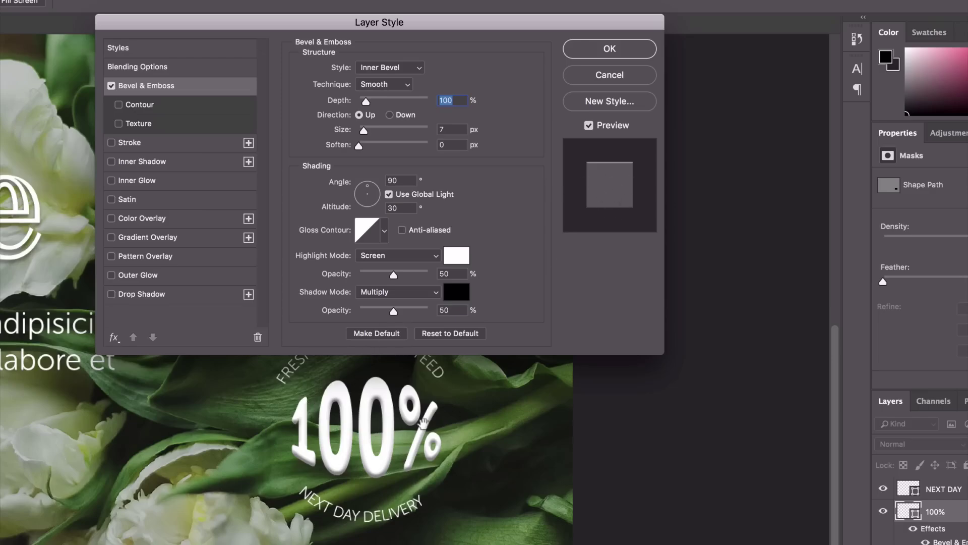
# Try the Emboss, Pillow Emboss and Outer Bevel styles on the 100% text, and return to Inner Bevel.
pyautogui.click(396, 67)
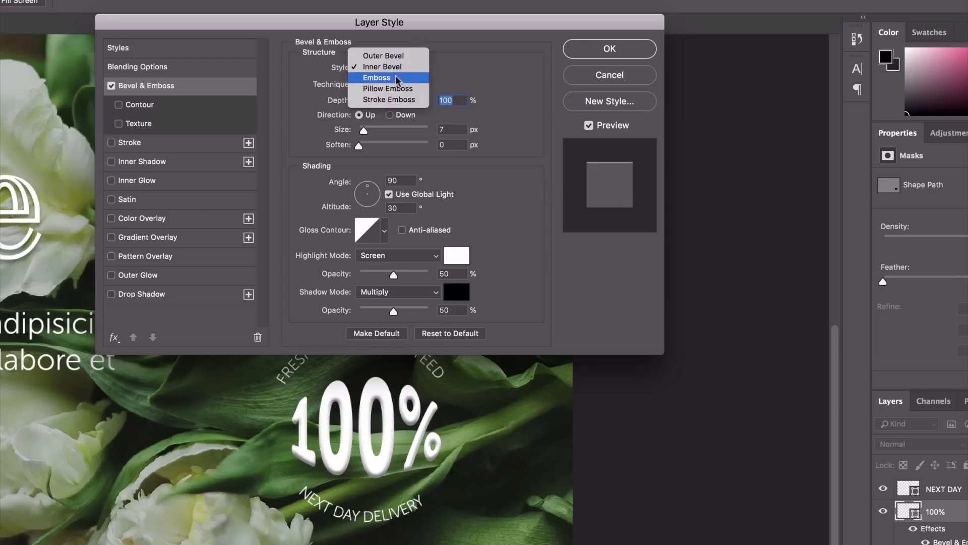
pyautogui.click(396, 78)
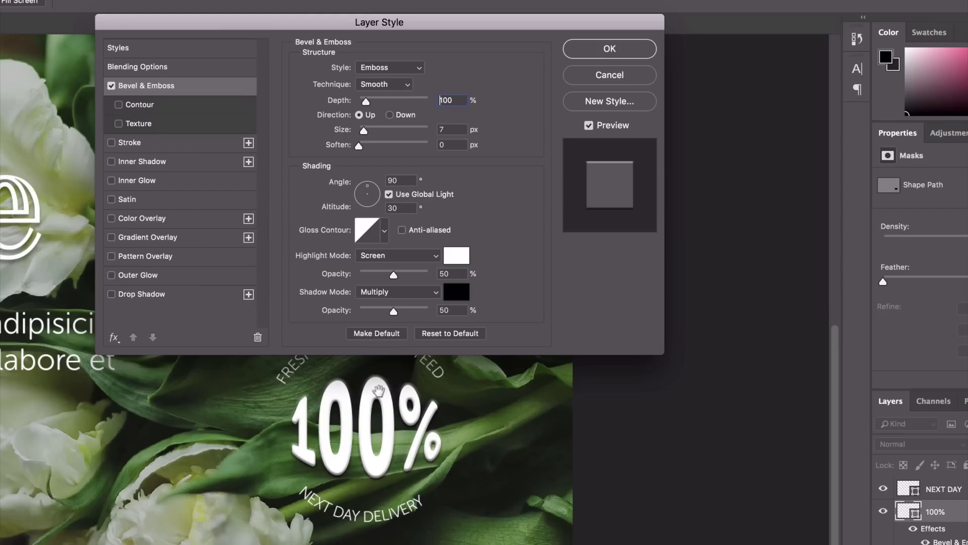
pyautogui.click(389, 71)
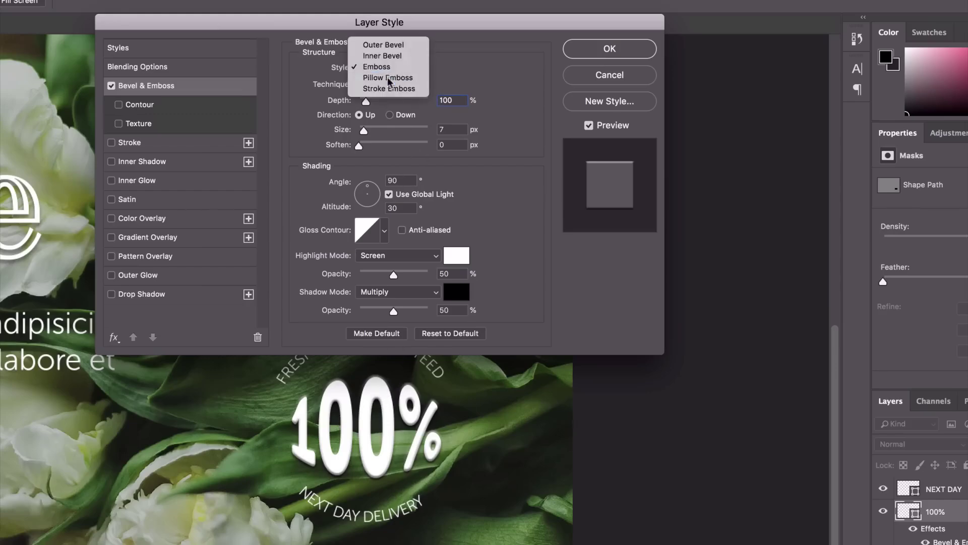
pyautogui.click(387, 77)
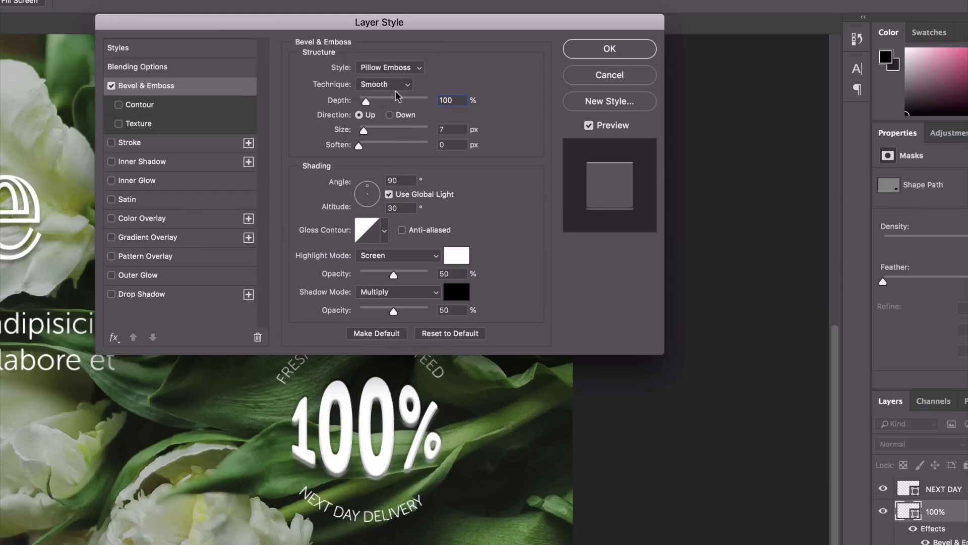
pyautogui.click(408, 70)
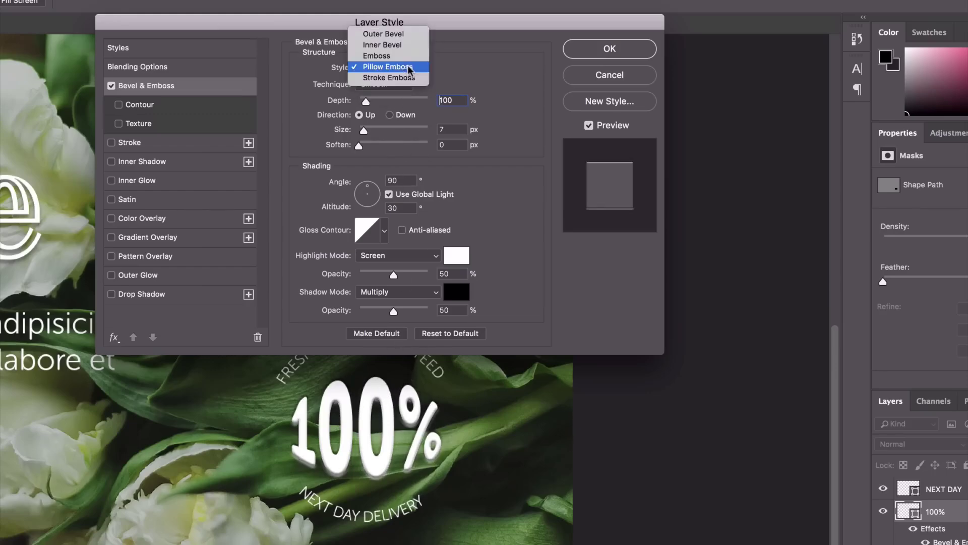
pyautogui.click(384, 37)
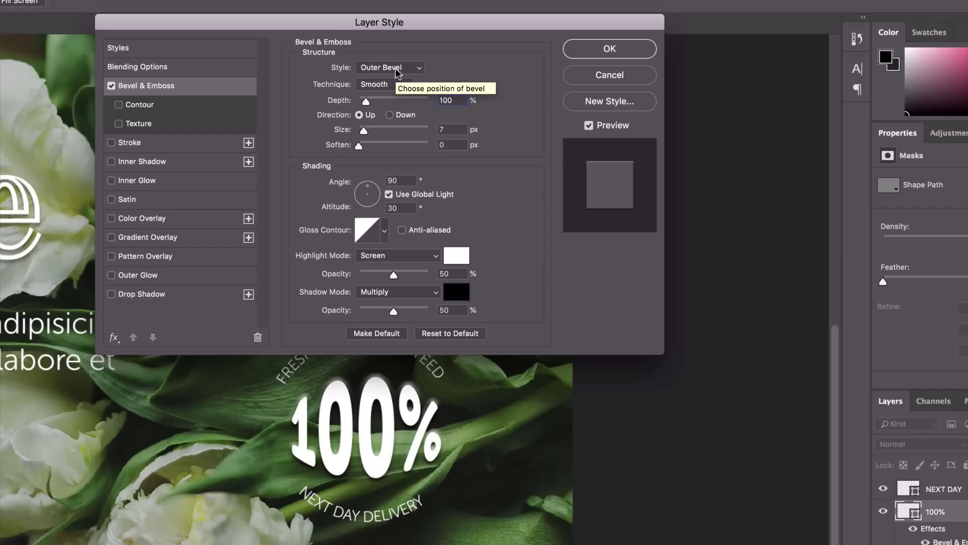
pyautogui.click(380, 69)
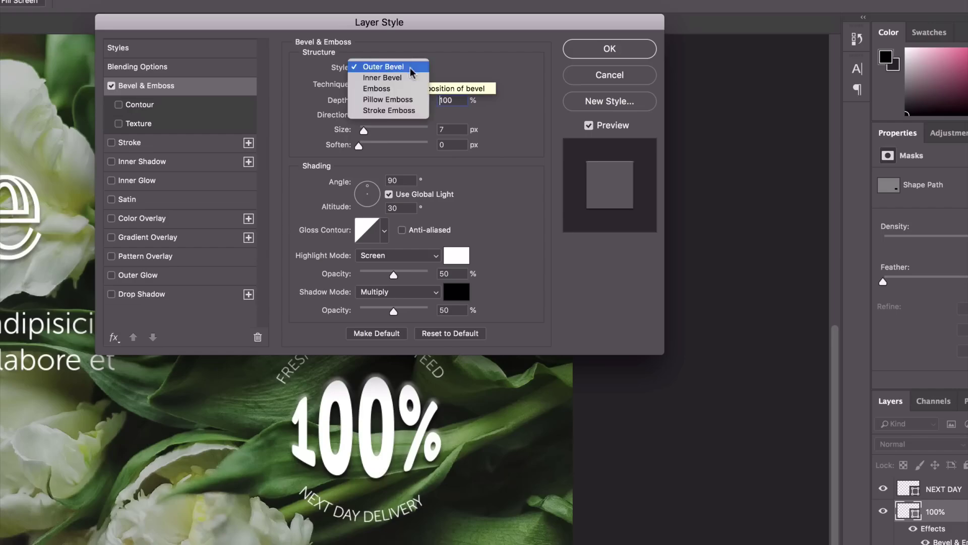
pyautogui.click(383, 77)
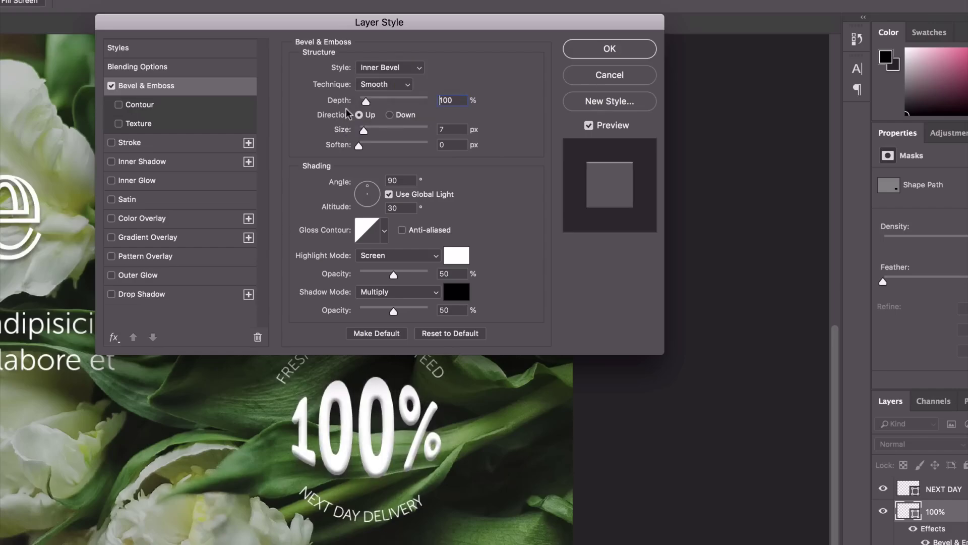
# Set the 100% text's bevel technique to Chisel Hard and its depth to 324%.
pyautogui.click(386, 85)
pyautogui.click(403, 95)
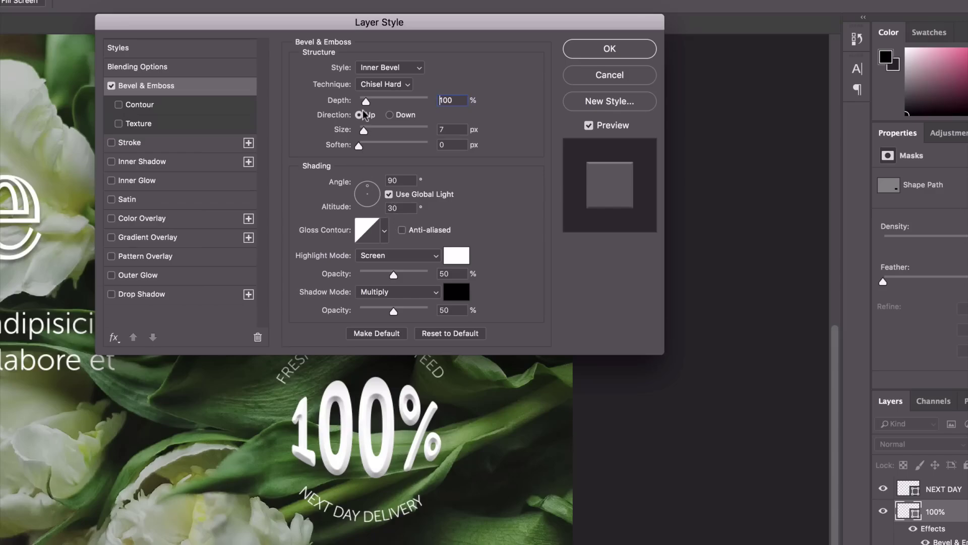
pyautogui.moveTo(370, 101); pyautogui.dragTo(389, 102)
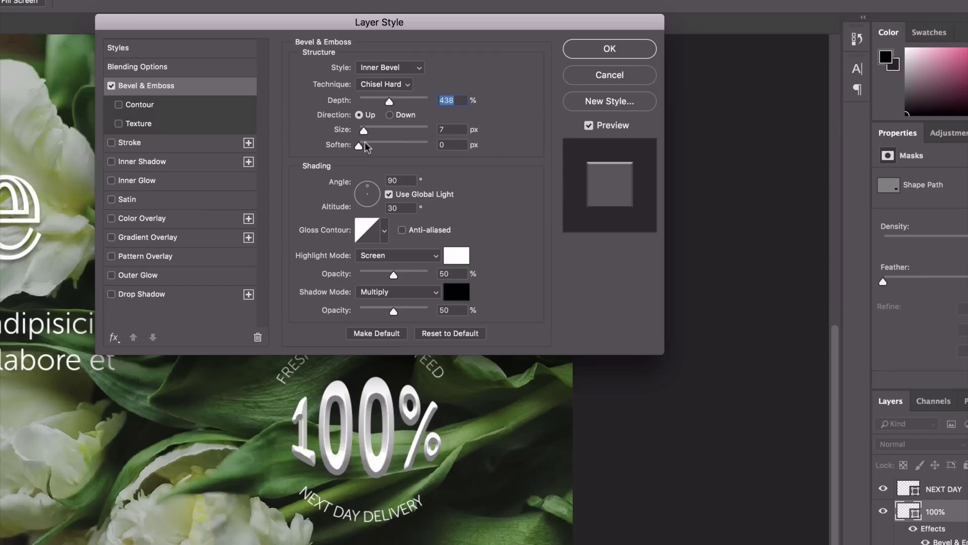
pyautogui.moveTo(385, 103); pyautogui.dragTo(378, 103)
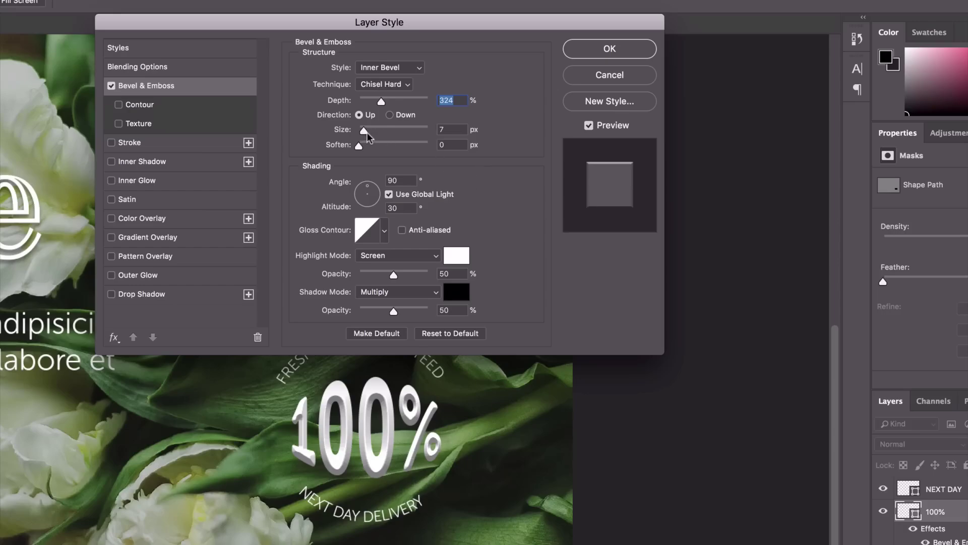
# Set the bevel's size to 10 px and soften to 1 px, and apply the effect to the 100% layer.
pyautogui.moveTo(367, 133)
pyautogui.mouseDown()
pyautogui.moveTo(355, 135)
pyautogui.moveTo(393, 134)
pyautogui.moveTo(366, 129)
pyautogui.mouseUp()
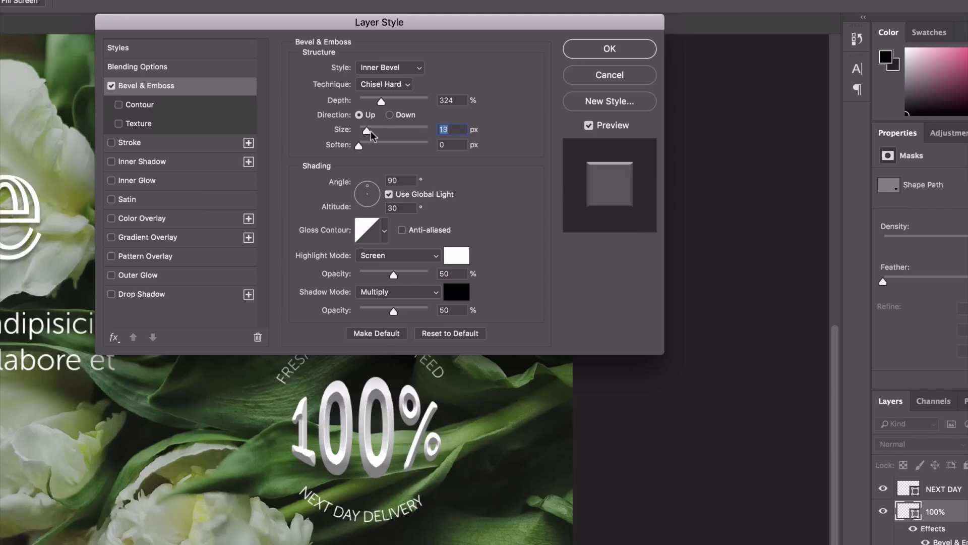
pyautogui.moveTo(367, 129); pyautogui.dragTo(377, 144)
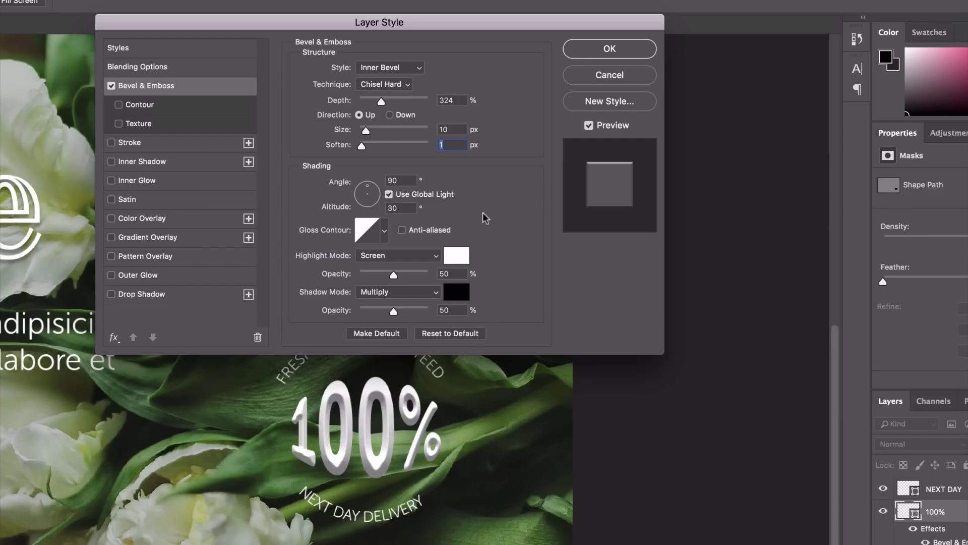
pyautogui.click(595, 50)
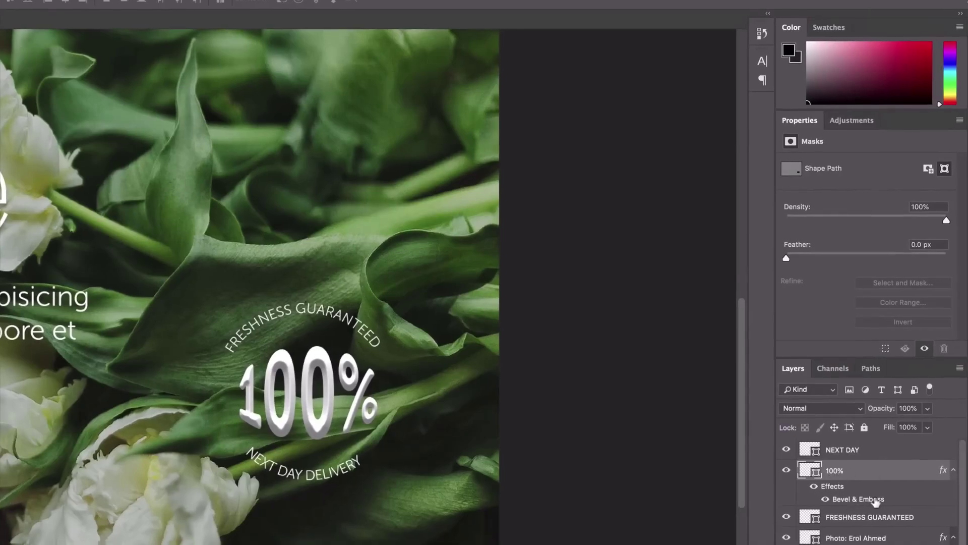
# Add a Color Overlay effect to the 100% layer and toggle it off and on to compare the look.
pyautogui.doubleClick(864, 501)
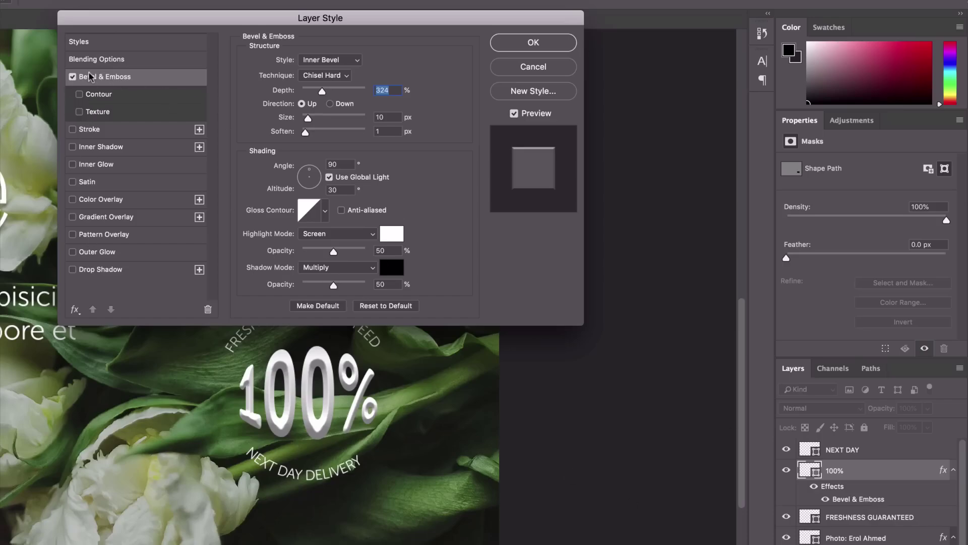
pyautogui.click(73, 200)
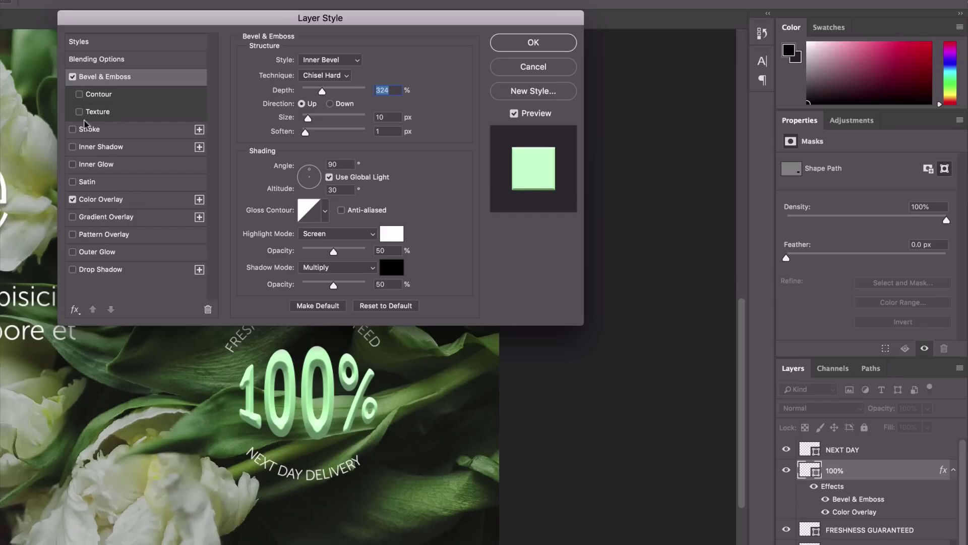
pyautogui.click(72, 199)
pyautogui.click(72, 199)
pyautogui.click(72, 199)
pyautogui.click(72, 199)
# Try the Satin, Inner Glow and Stroke effects on the 100% text, and turn all three off again.
pyautogui.click(72, 182)
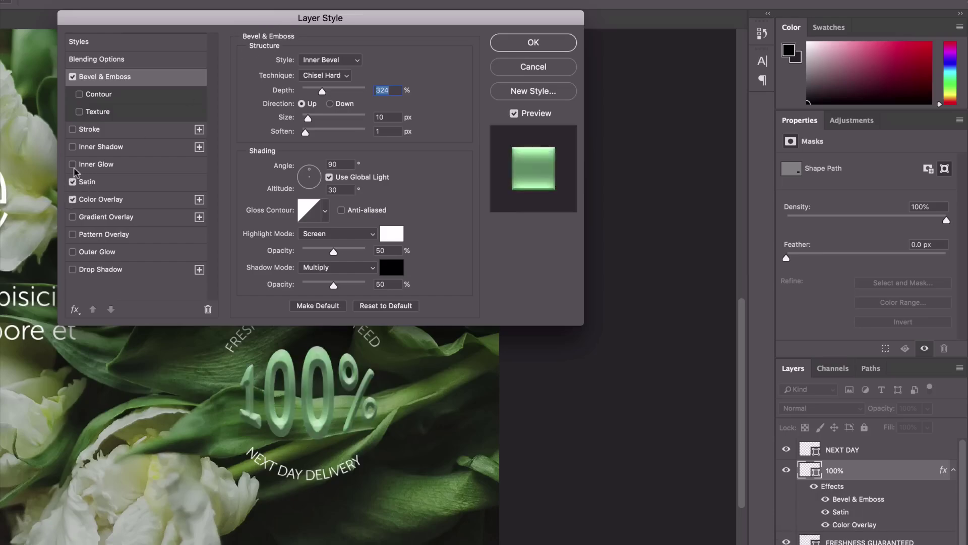
pyautogui.click(72, 164)
pyautogui.click(72, 165)
pyautogui.click(72, 182)
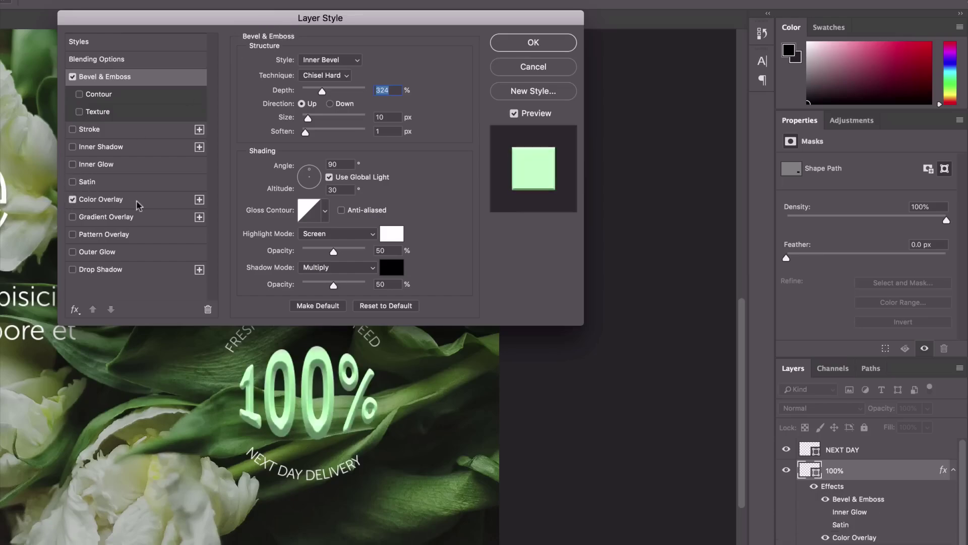
pyautogui.click(113, 200)
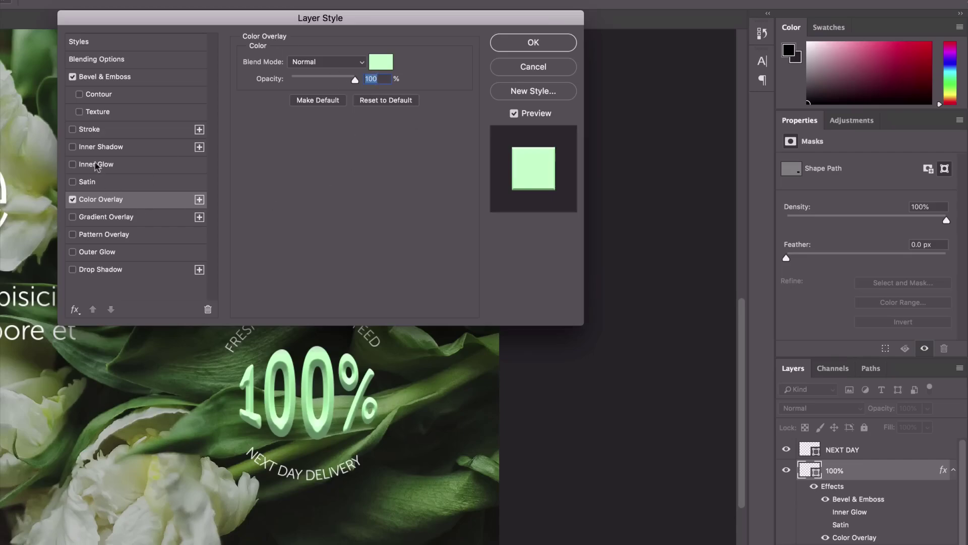
pyautogui.click(72, 131)
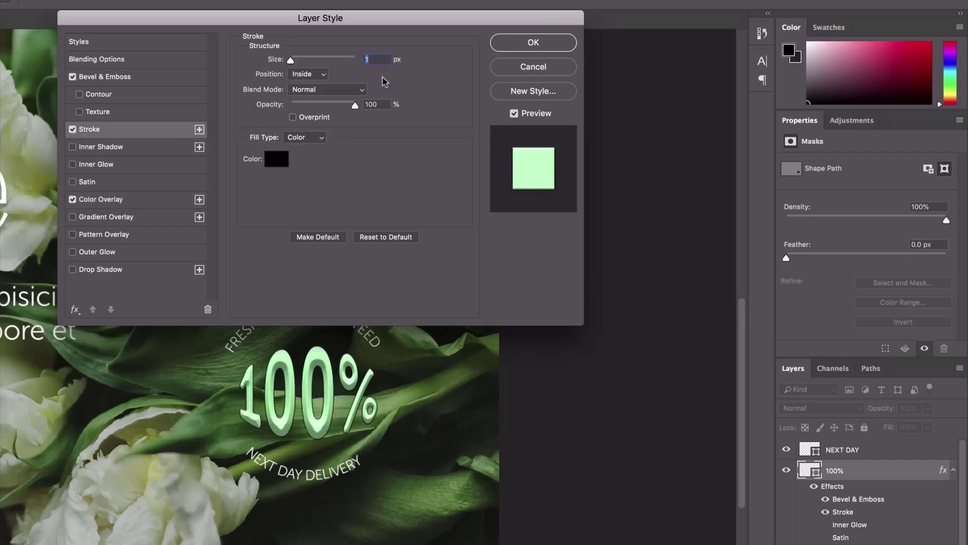
pyautogui.click(72, 129)
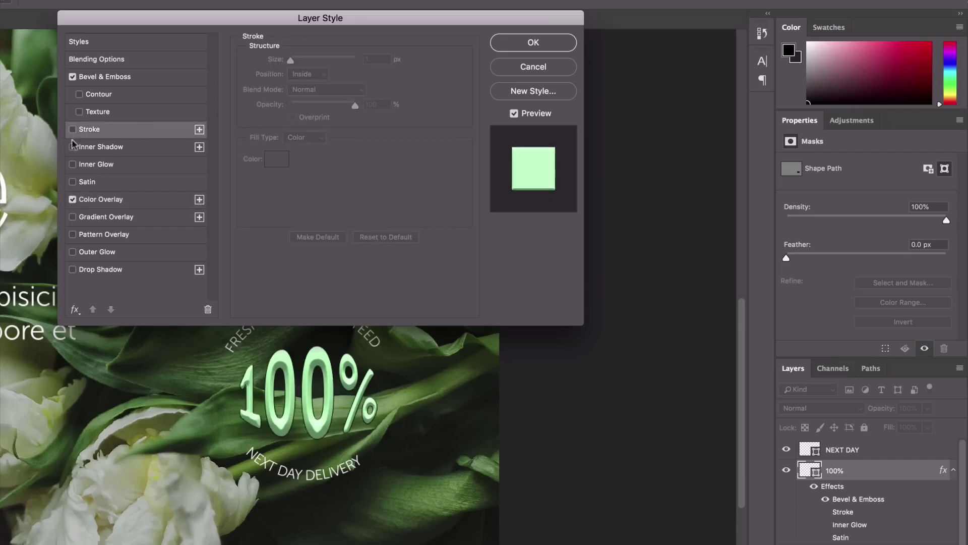
pyautogui.click(72, 130)
pyautogui.click(73, 165)
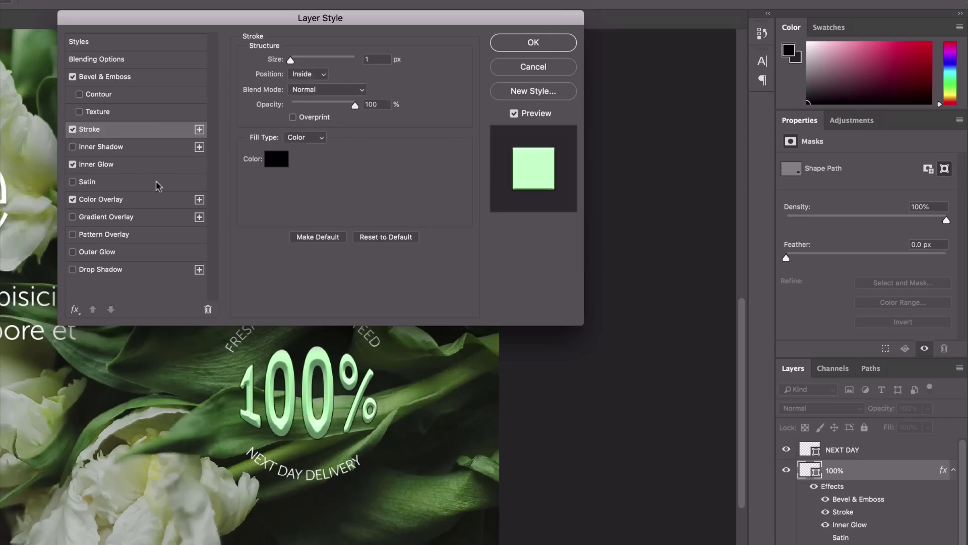
pyautogui.click(125, 165)
pyautogui.click(72, 164)
pyautogui.click(72, 129)
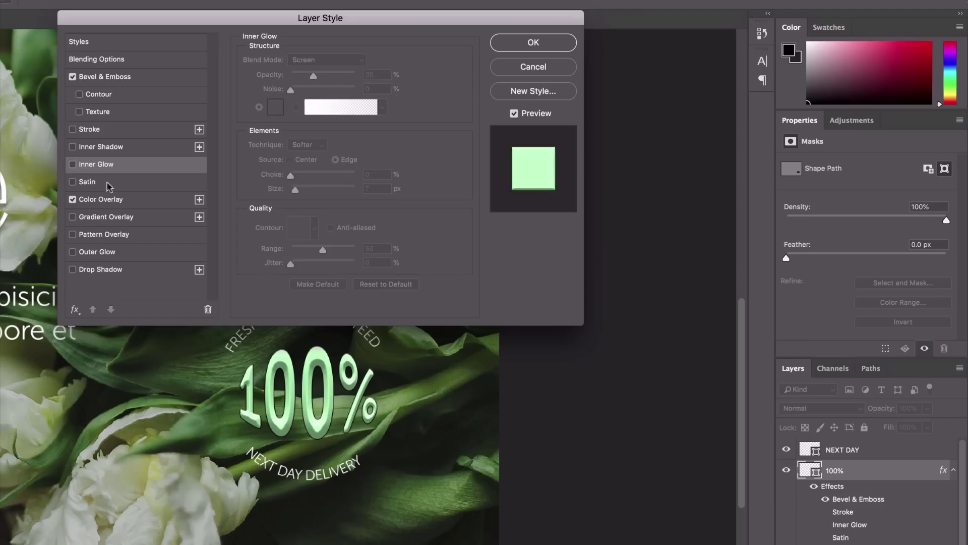
# Set the 100% text's overlay color to magenta #d73479 and apply the layer effects.
pyautogui.click(101, 203)
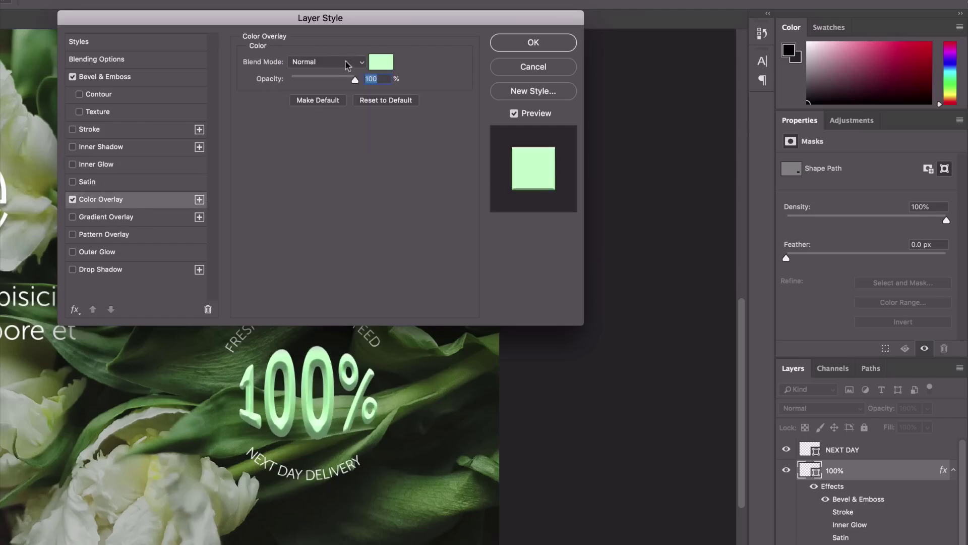
pyautogui.click(379, 65)
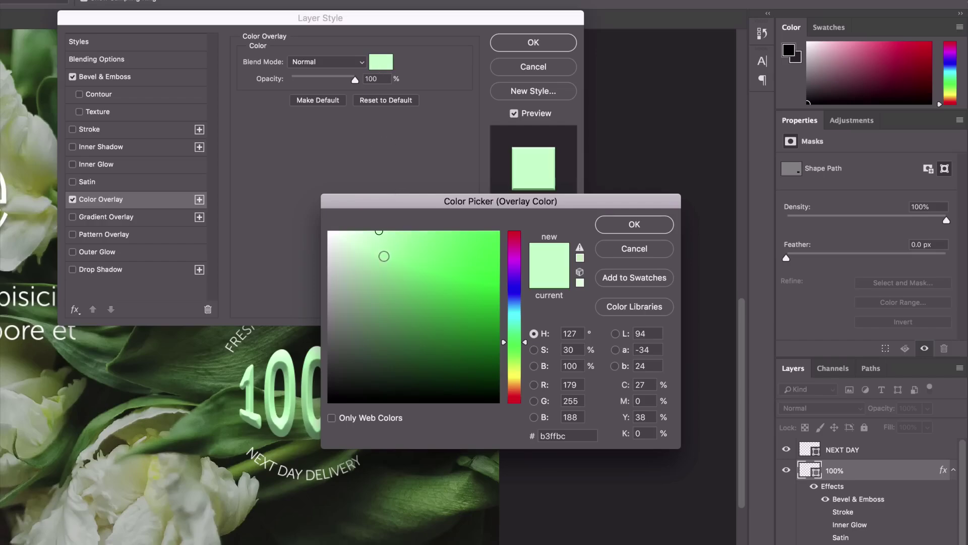
pyautogui.moveTo(468, 270)
pyautogui.mouseDown()
pyautogui.moveTo(457, 270)
pyautogui.moveTo(470, 236)
pyautogui.moveTo(440, 292)
pyautogui.mouseUp()
pyautogui.click(412, 274)
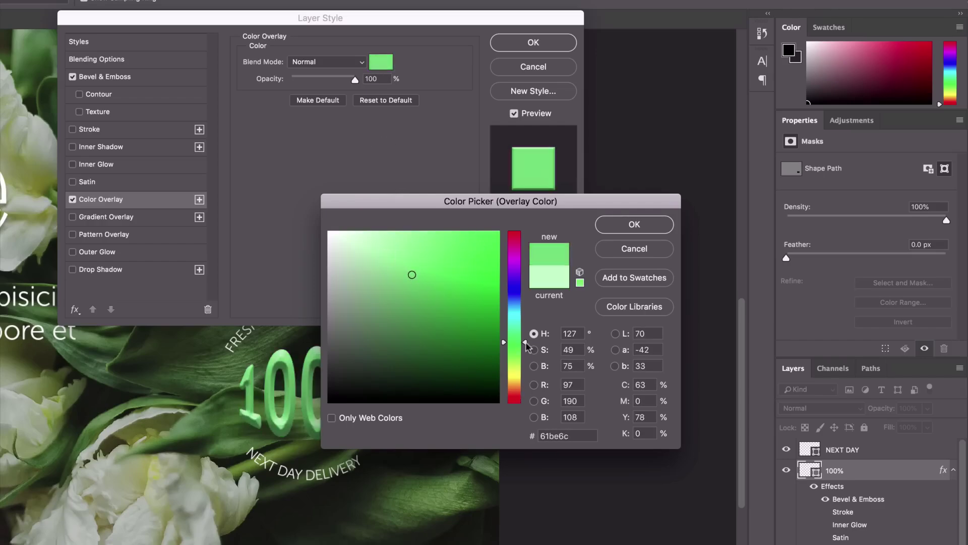
pyautogui.moveTo(524, 342)
pyautogui.mouseDown()
pyautogui.moveTo(523, 262)
pyautogui.moveTo(529, 353)
pyautogui.moveTo(530, 264)
pyautogui.mouseUp()
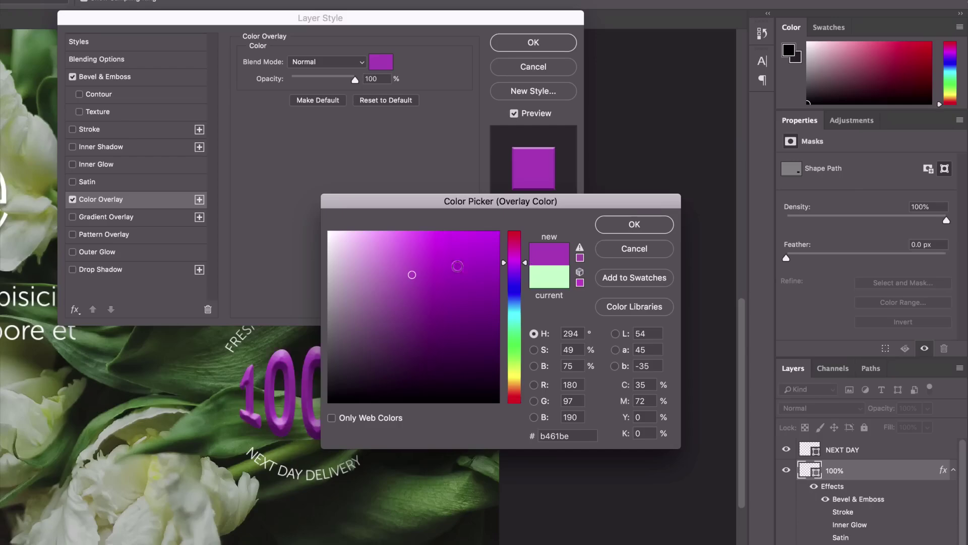
pyautogui.moveTo(418, 249); pyautogui.dragTo(400, 250)
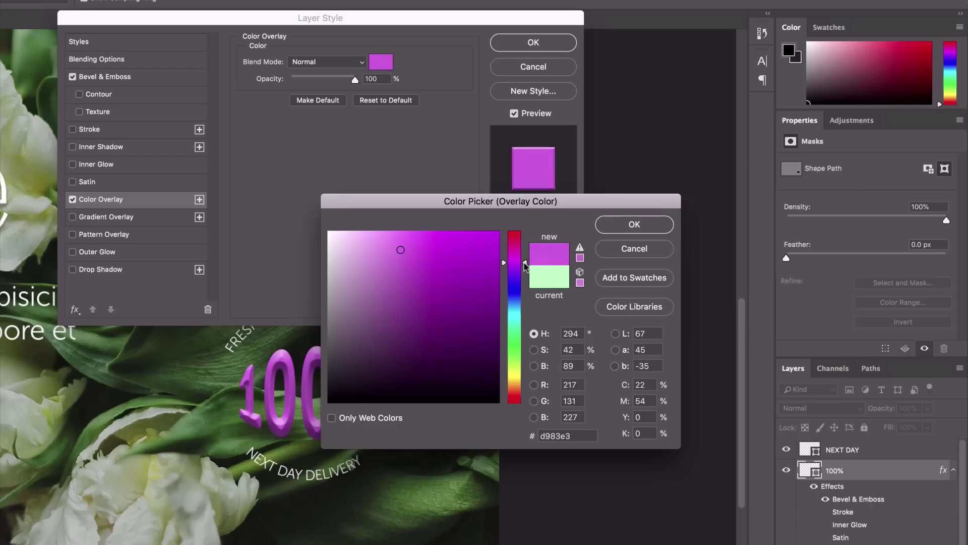
pyautogui.moveTo(524, 266); pyautogui.dragTo(524, 245)
pyautogui.click(448, 244)
pyautogui.click(449, 247)
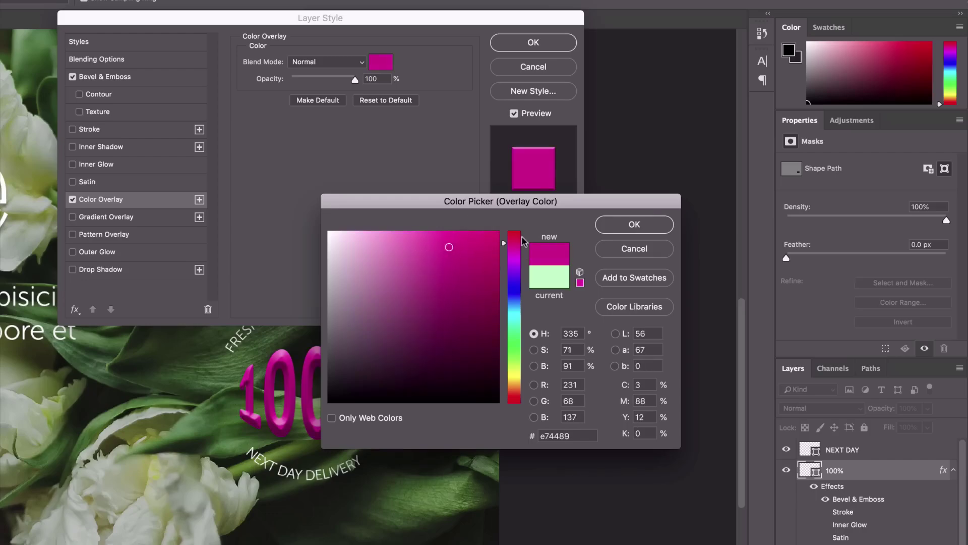
pyautogui.moveTo(460, 250)
pyautogui.mouseDown()
pyautogui.moveTo(431, 283)
pyautogui.moveTo(445, 244)
pyautogui.moveTo(458, 258)
pyautogui.mouseUp()
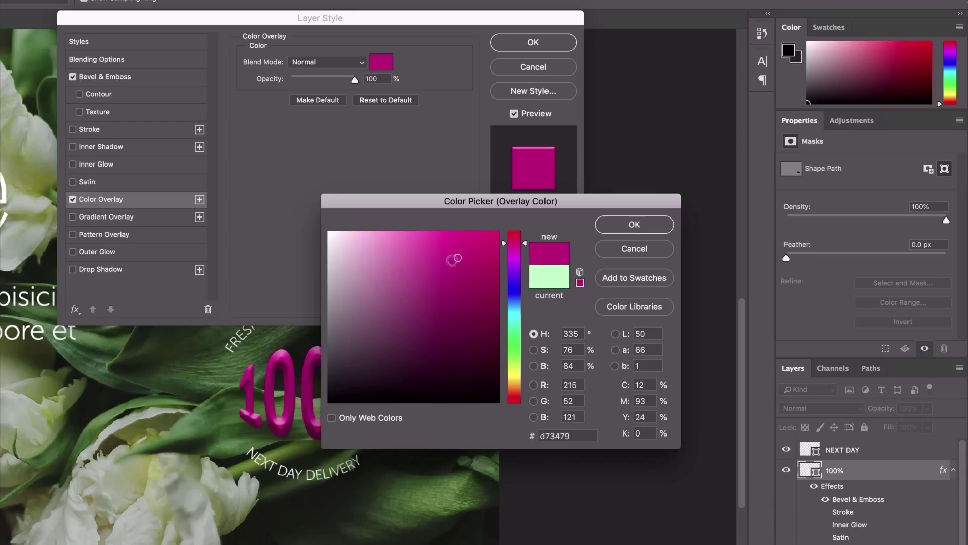
pyautogui.moveTo(384, 201); pyautogui.dragTo(445, 188)
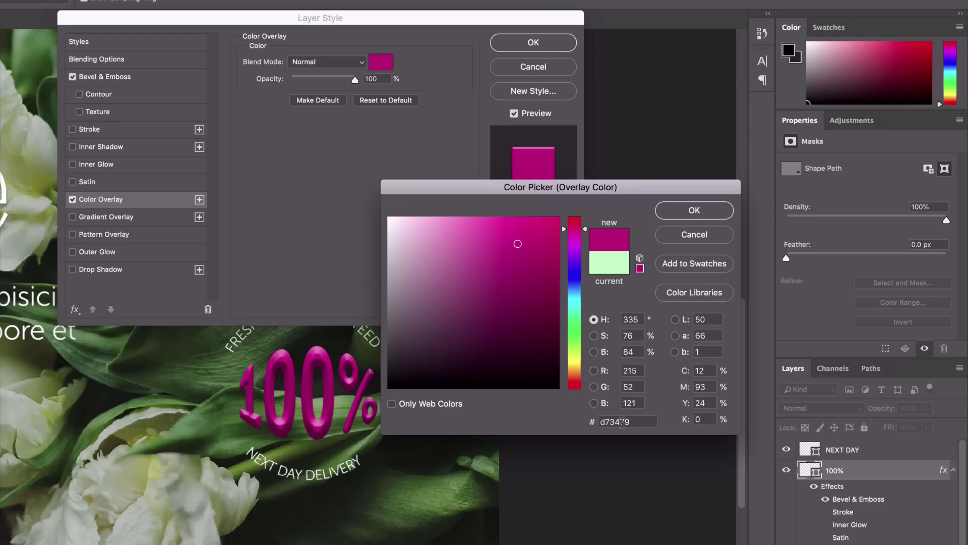
pyautogui.click(691, 210)
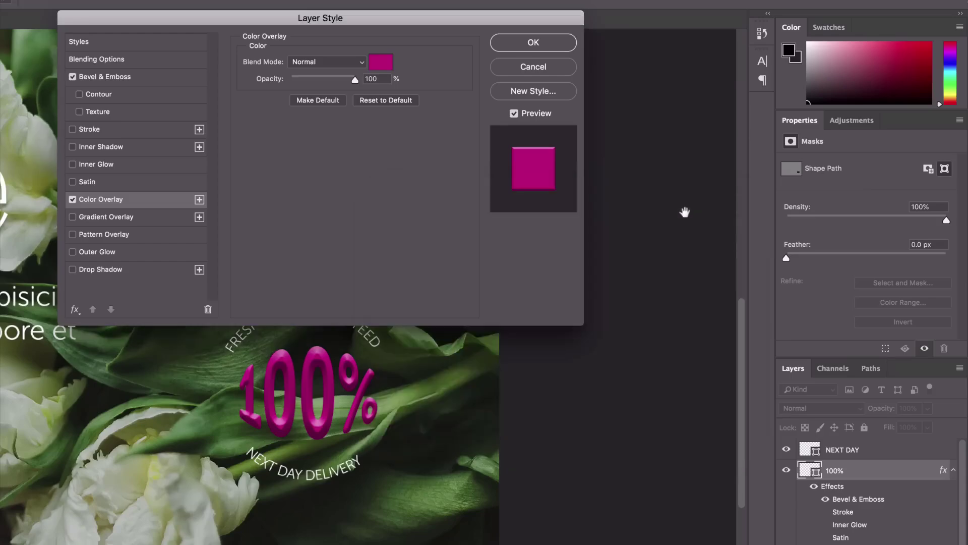
pyautogui.click(534, 44)
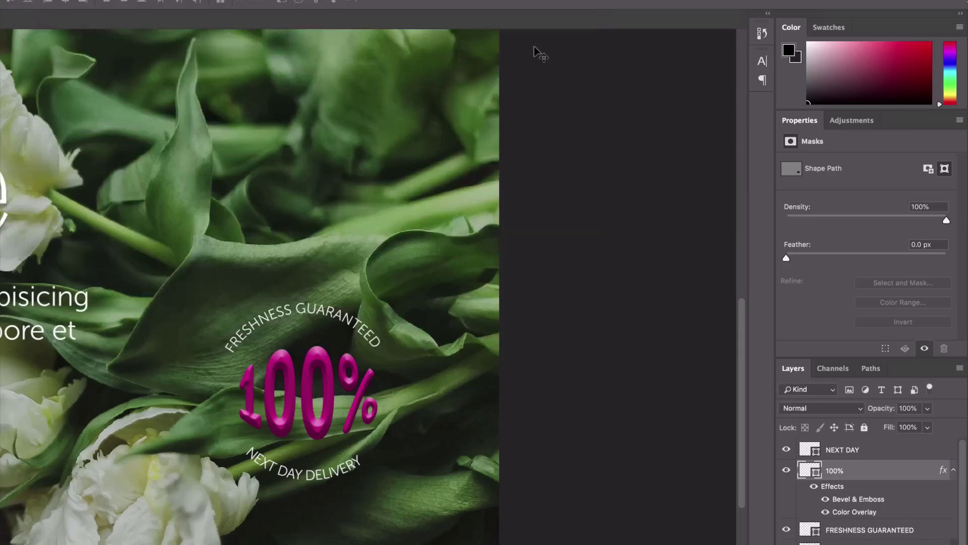
# Activate the Rectangle tool with the whole design in view, and set it to draw in Shape mode.
pyautogui.press('super+minus')
pyautogui.press('super+minus')
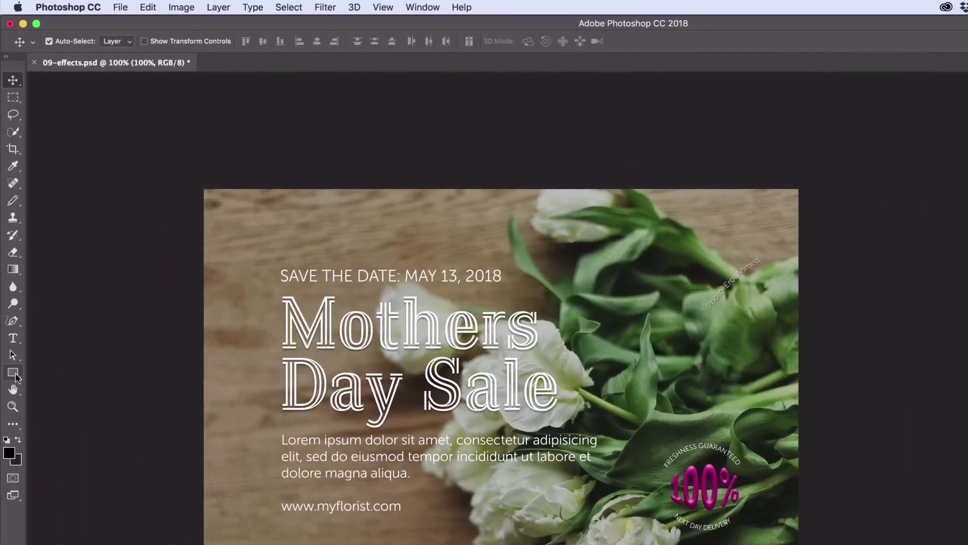
pyautogui.click(13, 373)
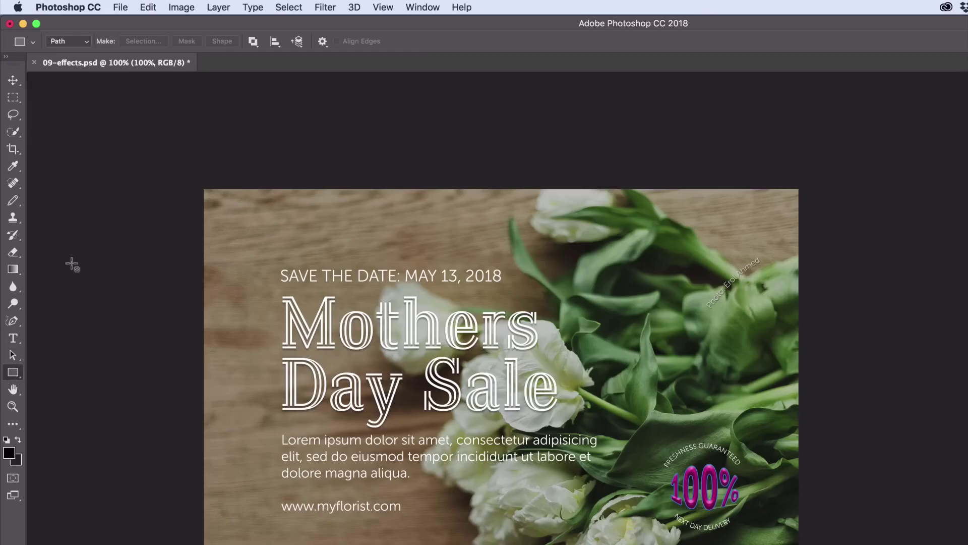
pyautogui.click(13, 372)
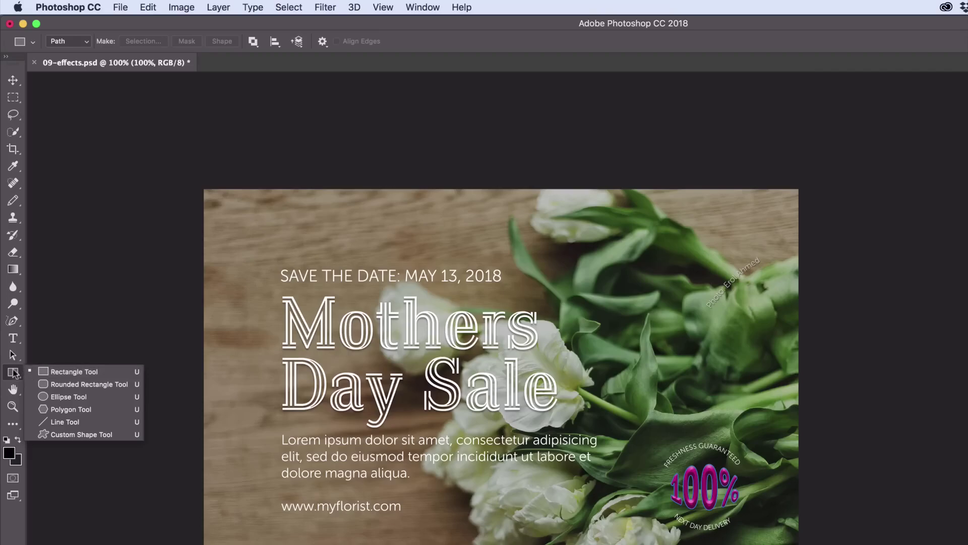
pyautogui.click(75, 42)
pyautogui.click(74, 41)
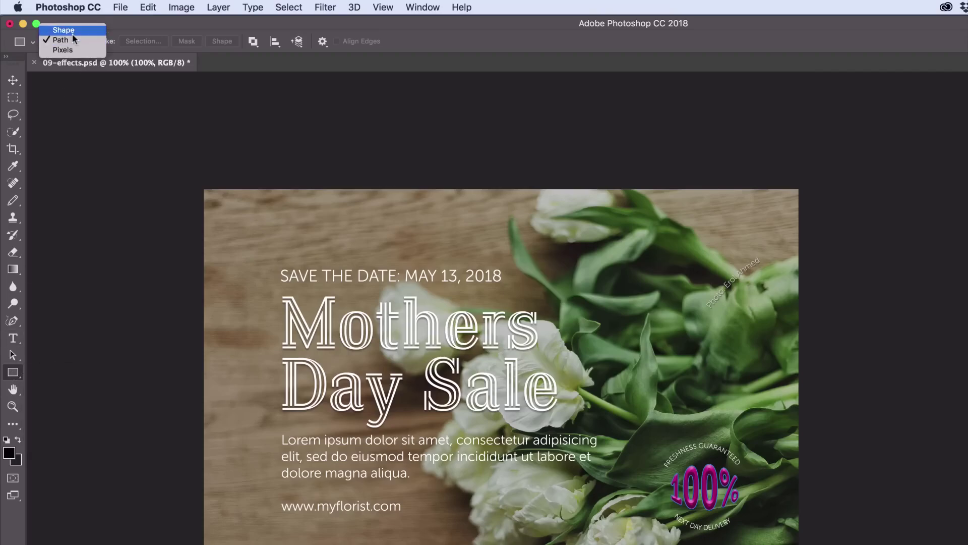
pyautogui.click(73, 40)
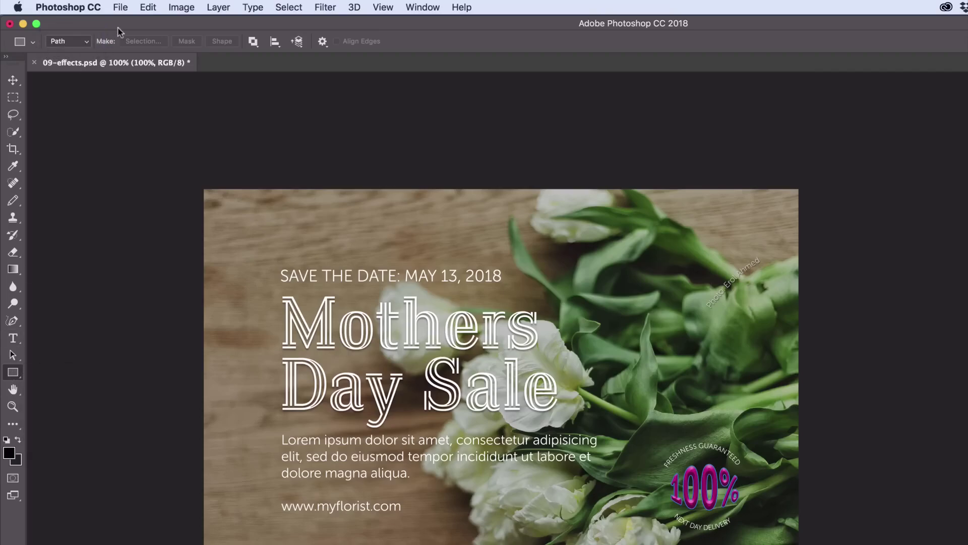
pyautogui.click(84, 47)
pyautogui.click(84, 31)
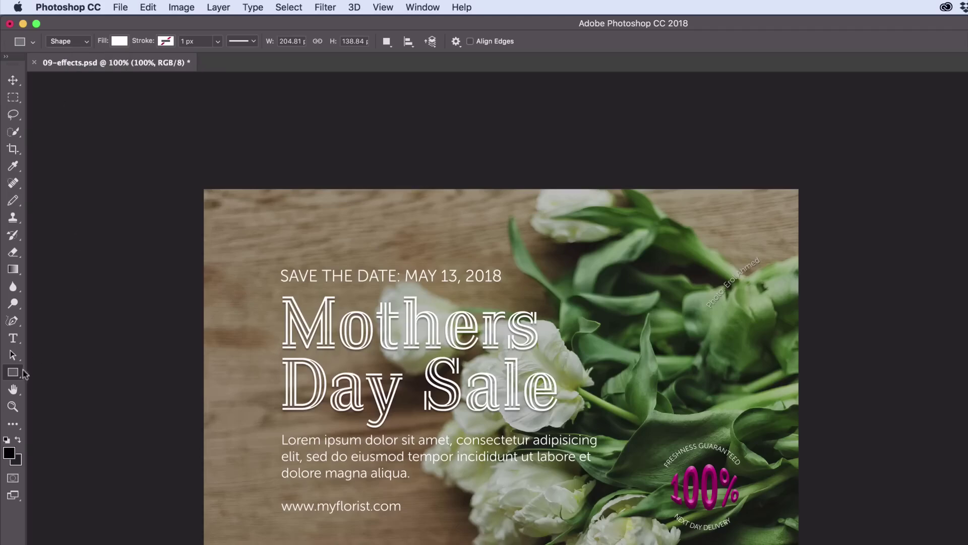
# Set the rectangle's fill to black and leave its stroke at none.
pyautogui.click(119, 41)
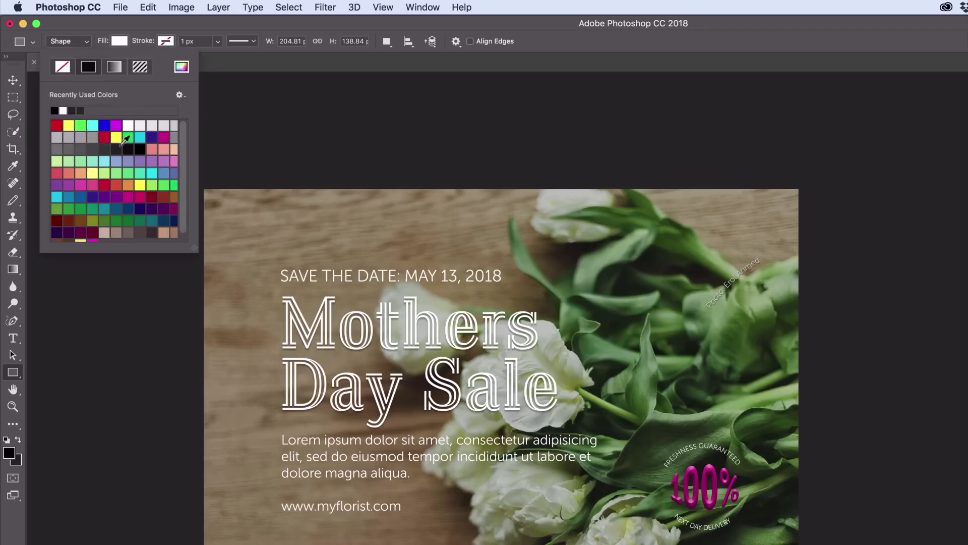
pyautogui.click(140, 149)
pyautogui.click(180, 70)
pyautogui.moveTo(727, 218); pyautogui.dragTo(335, 67)
pyautogui.click(535, 115)
pyautogui.click(140, 28)
pyautogui.click(164, 41)
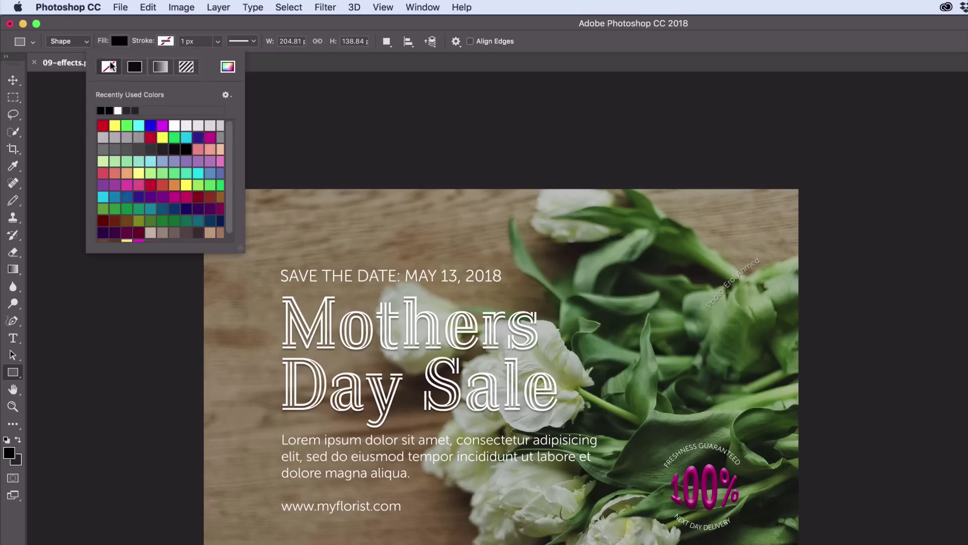
pyautogui.click(156, 26)
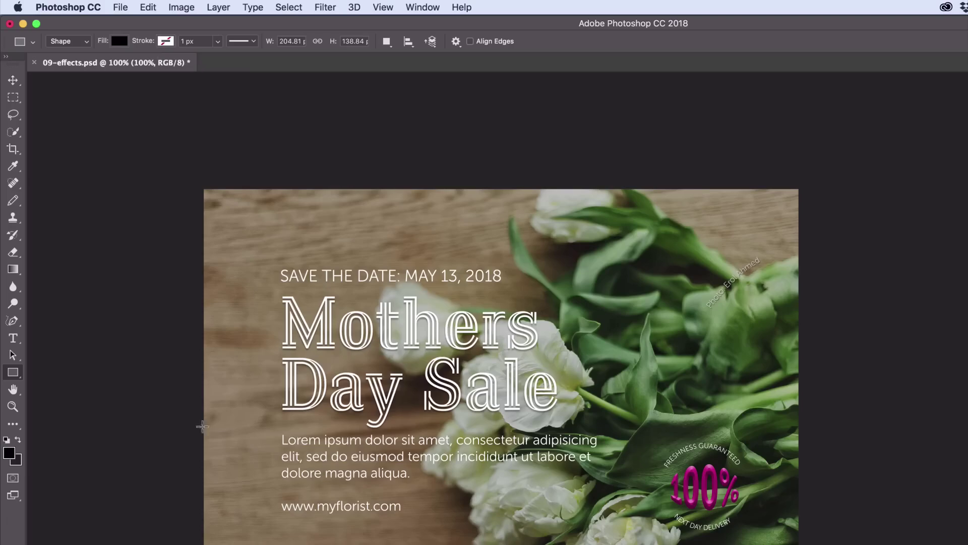
# Draw a black rectangle about 1258 by 351 px over the paragraph and web address, and move it slightly down.
pyautogui.moveTo(190, 425); pyautogui.dragTo(605, 540)
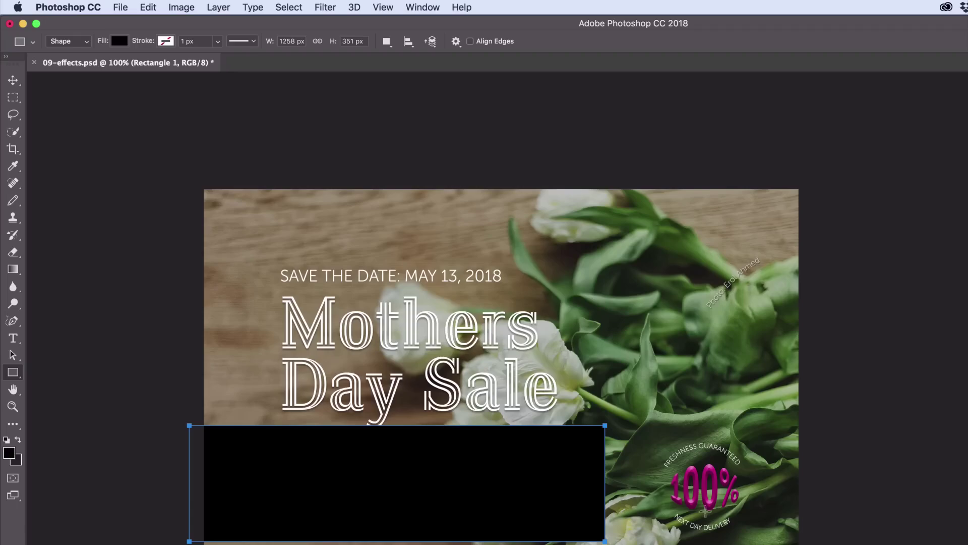
pyautogui.click(13, 79)
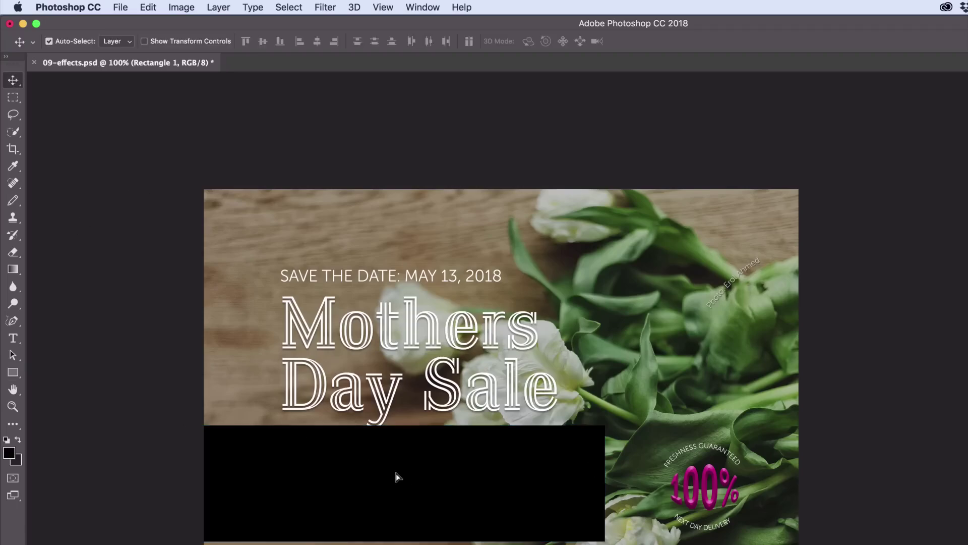
pyautogui.moveTo(396, 473); pyautogui.dragTo(397, 487)
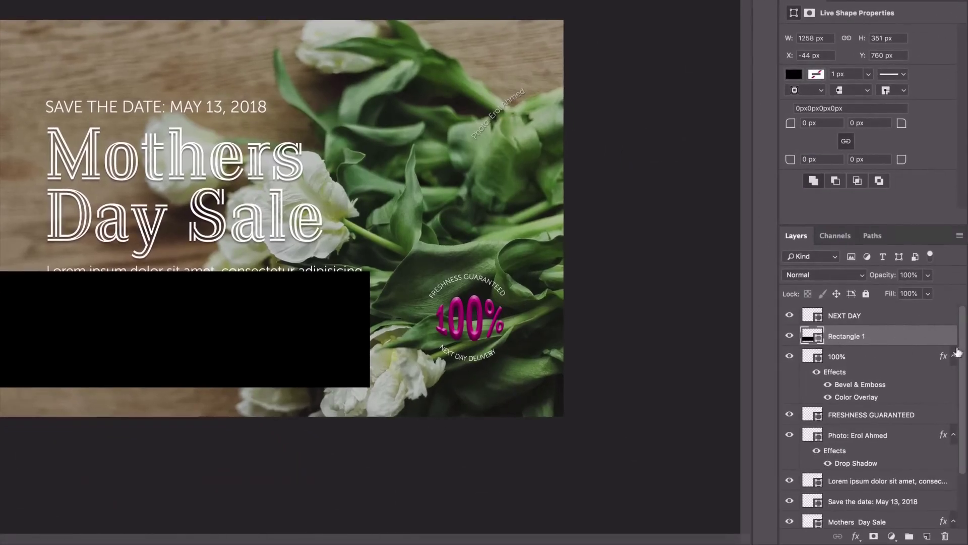
# Move the Rectangle 1 layer below the Mothers Day Sale layer, directly above the Layer 1 photo.
pyautogui.moveTo(855, 337); pyautogui.dragTo(851, 505)
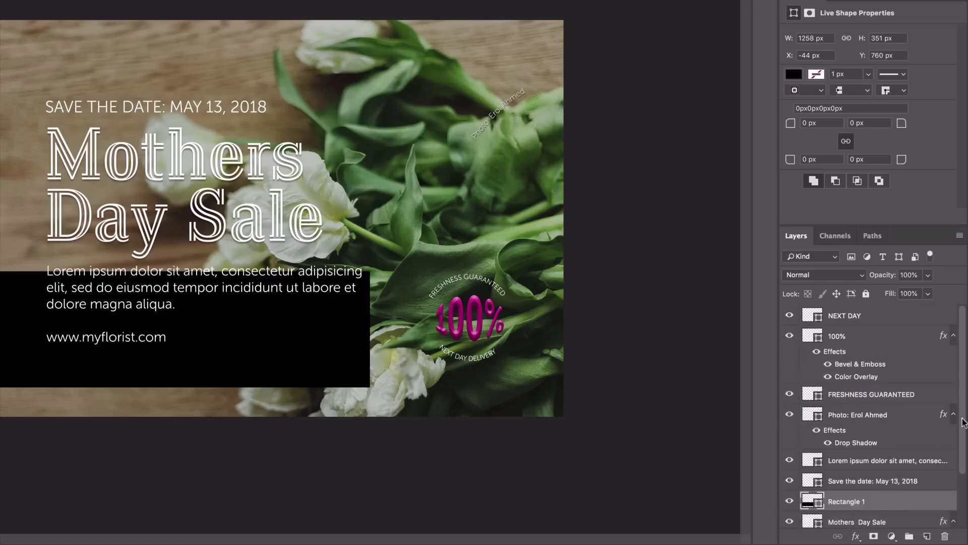
pyautogui.scroll(-3, 919, 467)
pyautogui.moveTo(890, 444); pyautogui.dragTo(883, 490)
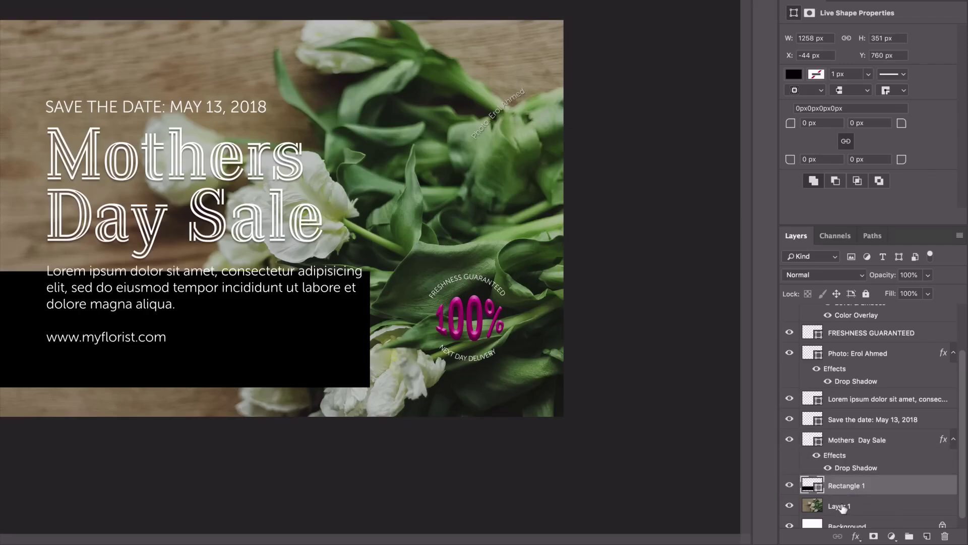
# Move the Lorem ipsum paragraph and web address text down so it sits inside the black rectangle.
pyautogui.click(895, 401)
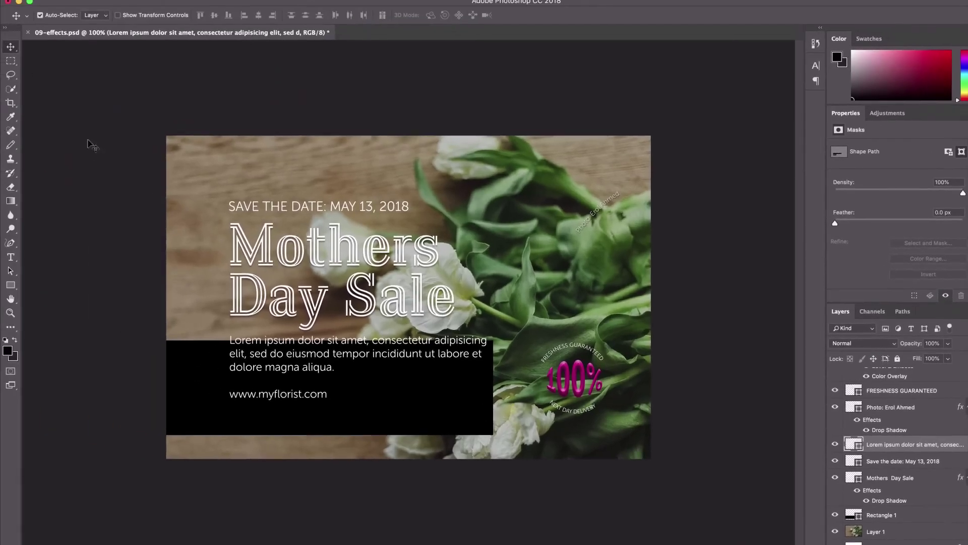
pyautogui.moveTo(313, 359); pyautogui.dragTo(313, 367)
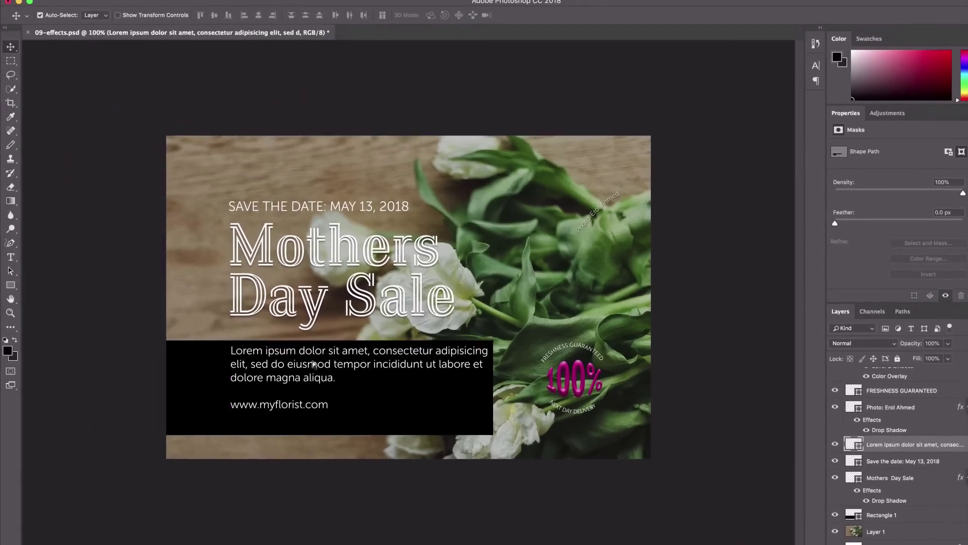
# Undo the last move of the paragraph text and try Auto-Select on the flower photo and the 100% text.
pyautogui.hotkey('ctrl', 'z')
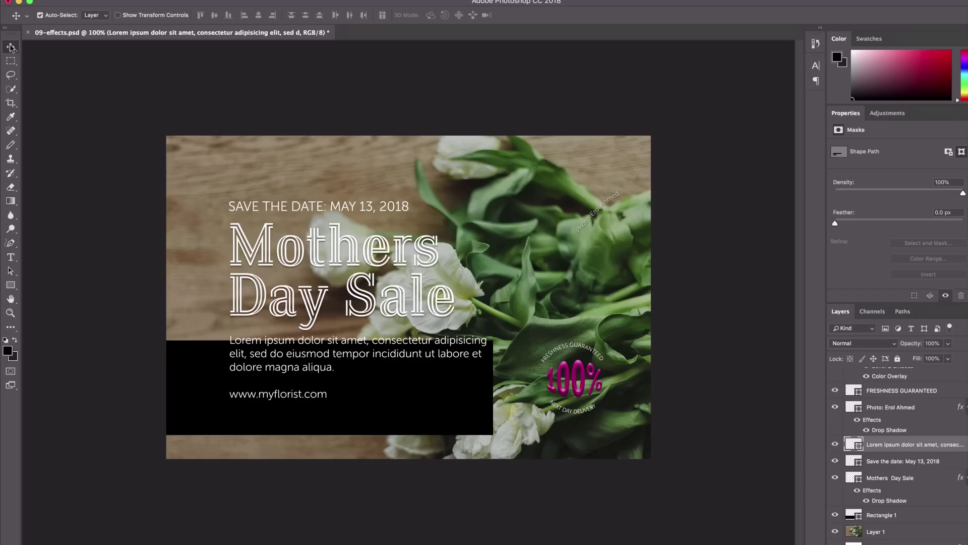
pyautogui.click(41, 16)
pyautogui.click(633, 347)
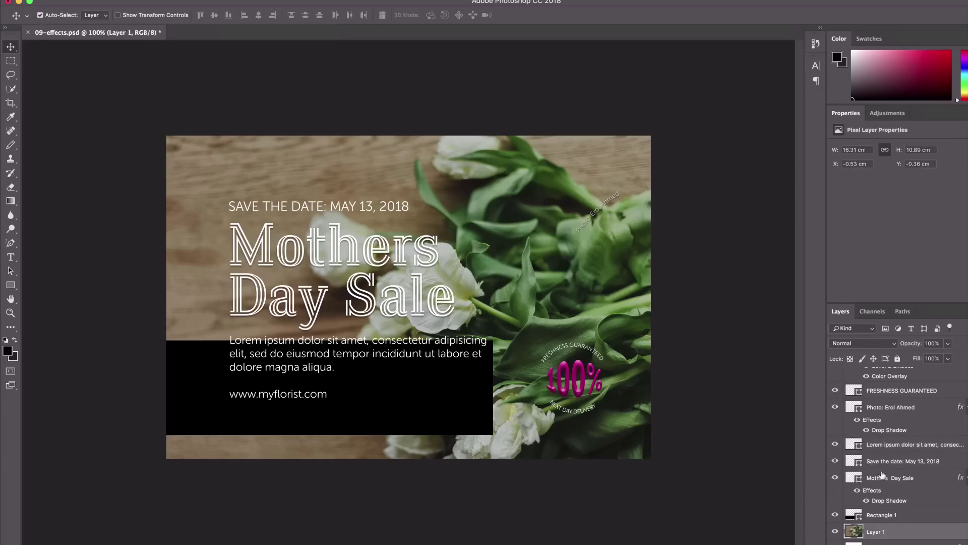
pyautogui.click(583, 390)
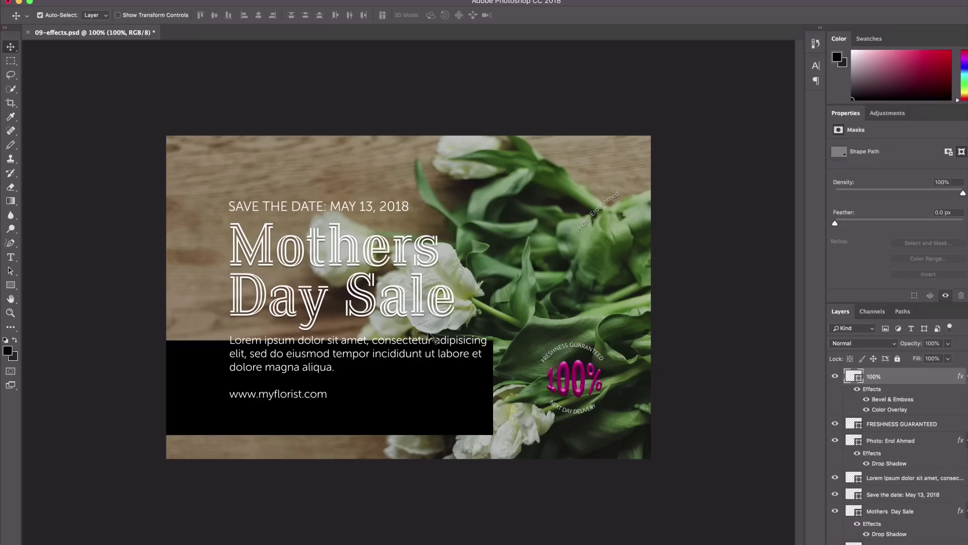
# Turn off Auto-Select and move the Lorem ipsum text layer down so it sits inside the black rectangle.
pyautogui.click(40, 16)
pyautogui.click(899, 478)
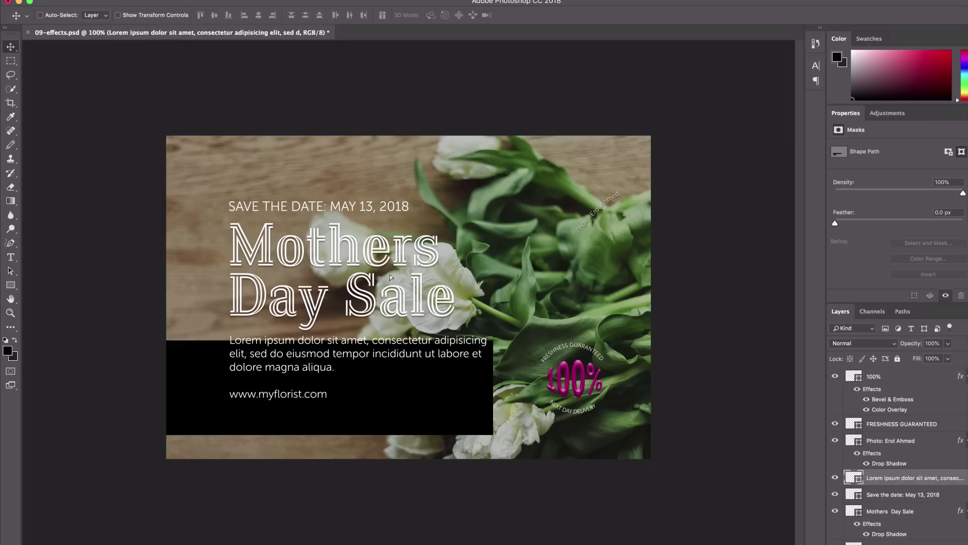
pyautogui.moveTo(391, 277); pyautogui.dragTo(387, 298)
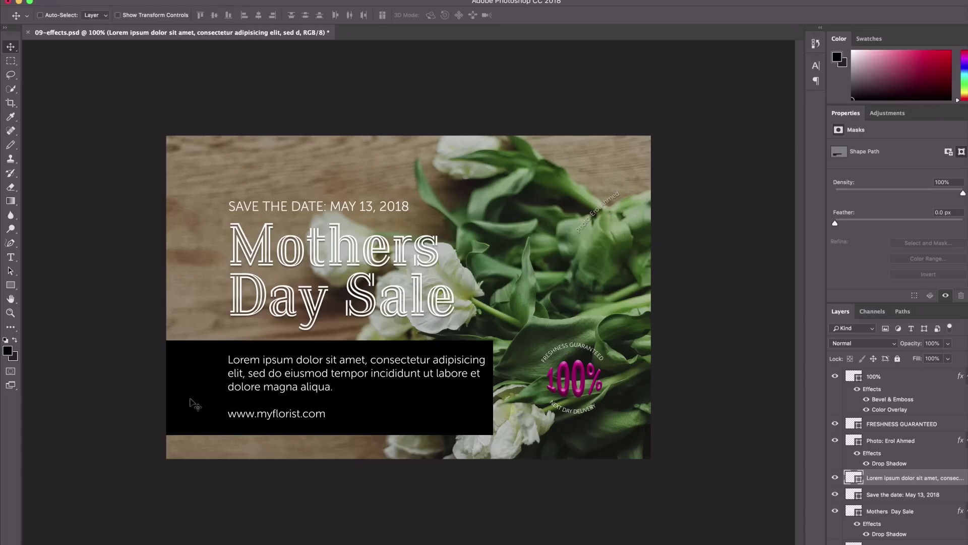
# Shift the Rectangle 1 layer slightly right and down, and lower its opacity to 43%.
pyautogui.scroll(-2, 911, 506)
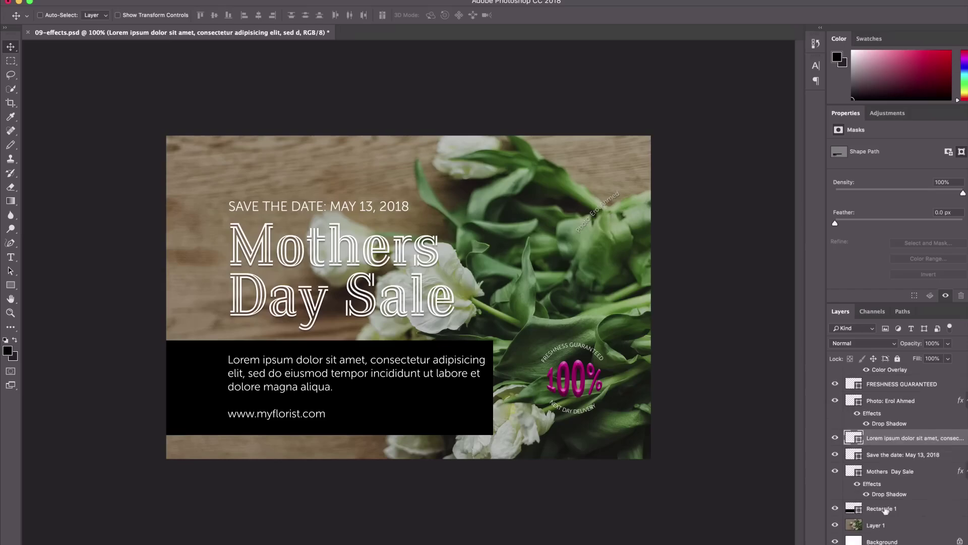
pyautogui.click(883, 509)
pyautogui.moveTo(183, 385); pyautogui.dragTo(194, 388)
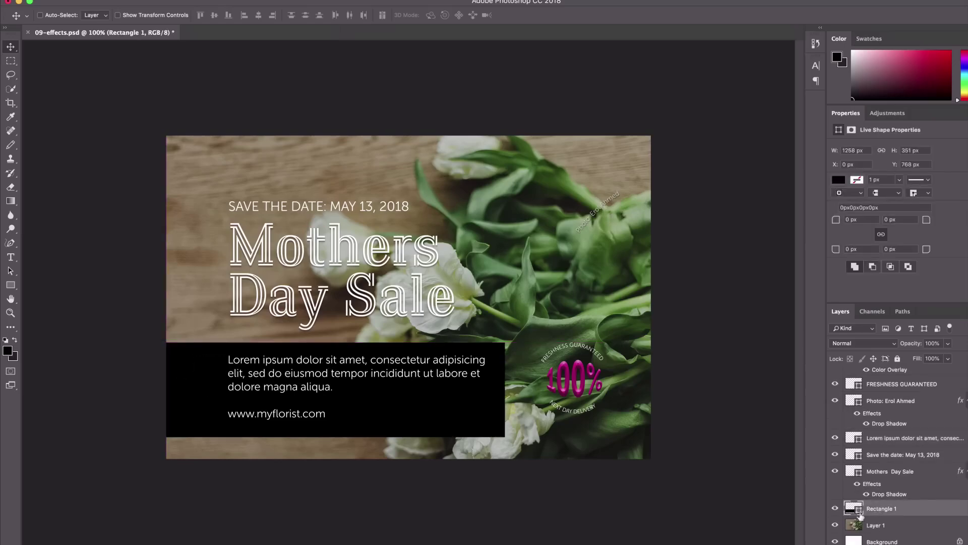
pyautogui.click(948, 344)
pyautogui.moveTo(945, 358); pyautogui.dragTo(920, 357)
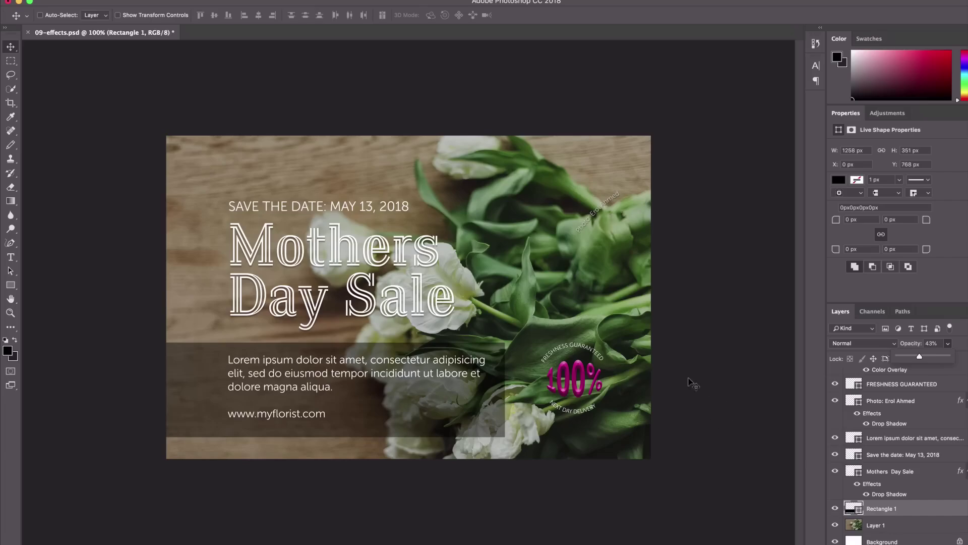
pyautogui.click(649, 87)
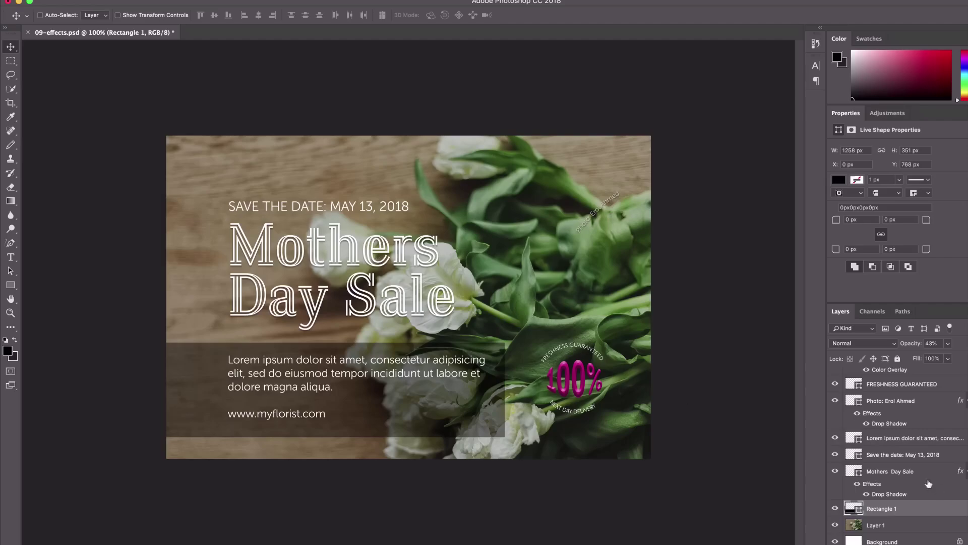
# Add a Stroke effect to the Mothers Day Sale layer alongside its drop shadow, keeping the layer style dialog clear of the heading.
pyautogui.click(891, 475)
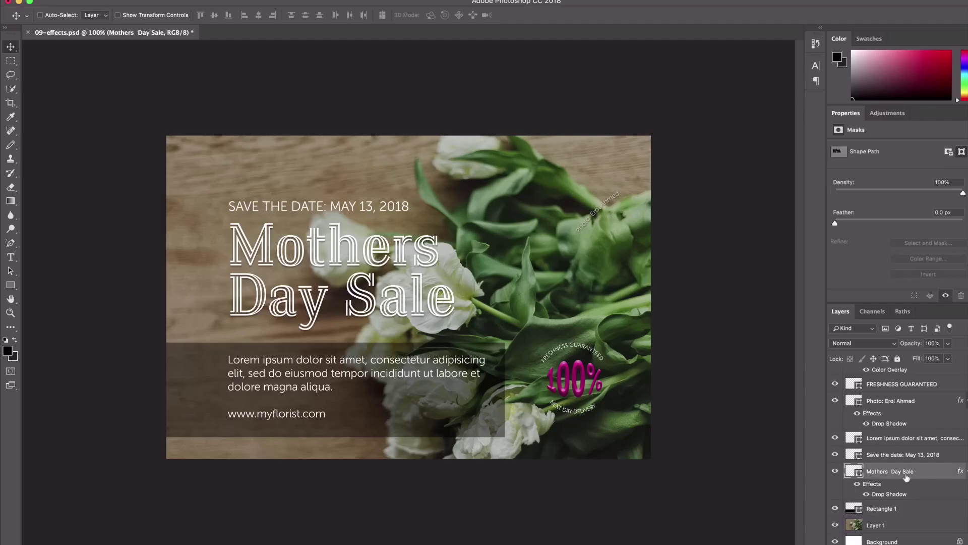
pyautogui.doubleClick(888, 494)
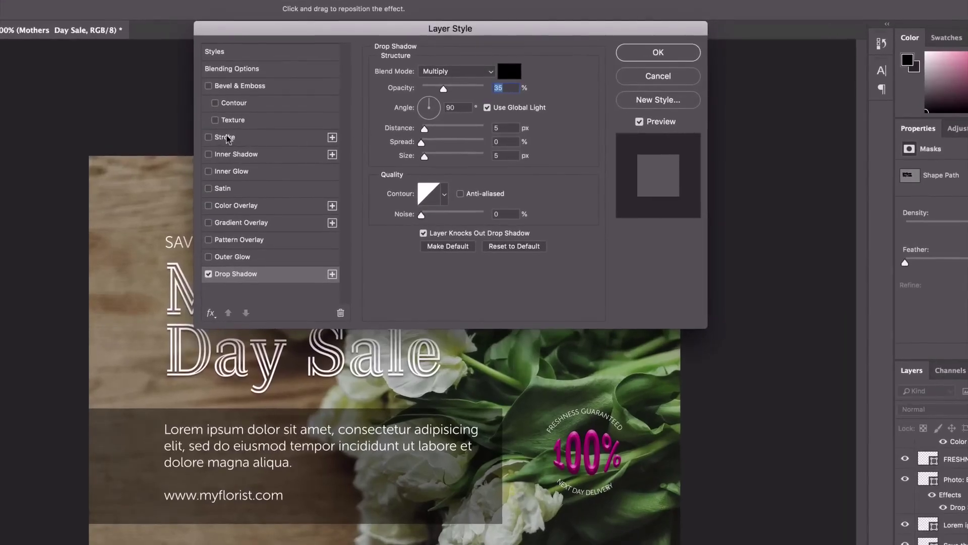
pyautogui.click(209, 137)
pyautogui.click(230, 140)
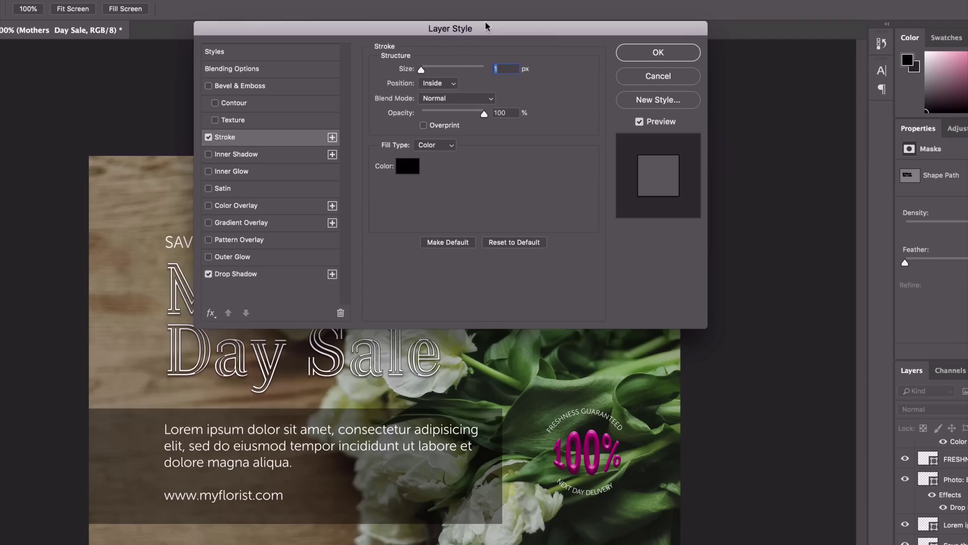
pyautogui.moveTo(489, 27); pyautogui.dragTo(632, 96)
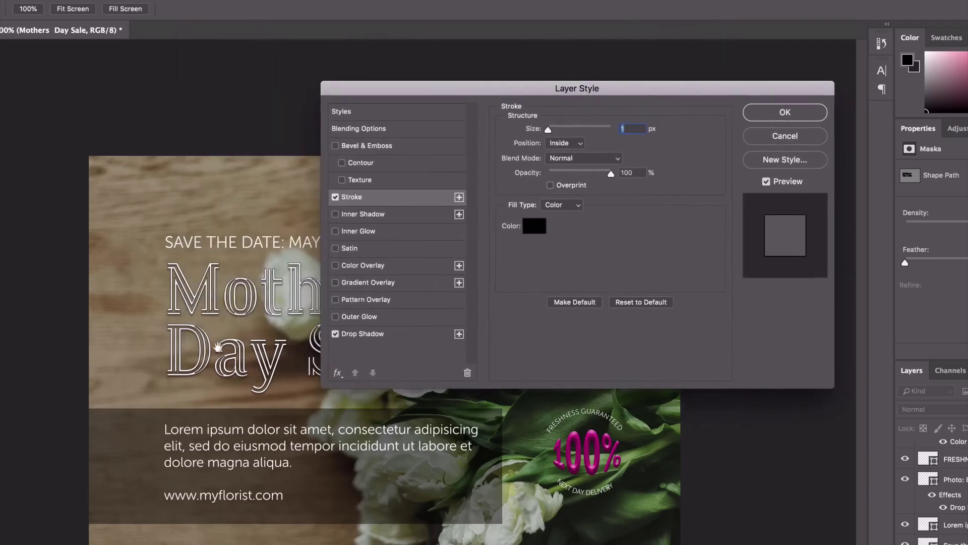
pyautogui.moveTo(446, 91); pyautogui.dragTo(468, 212)
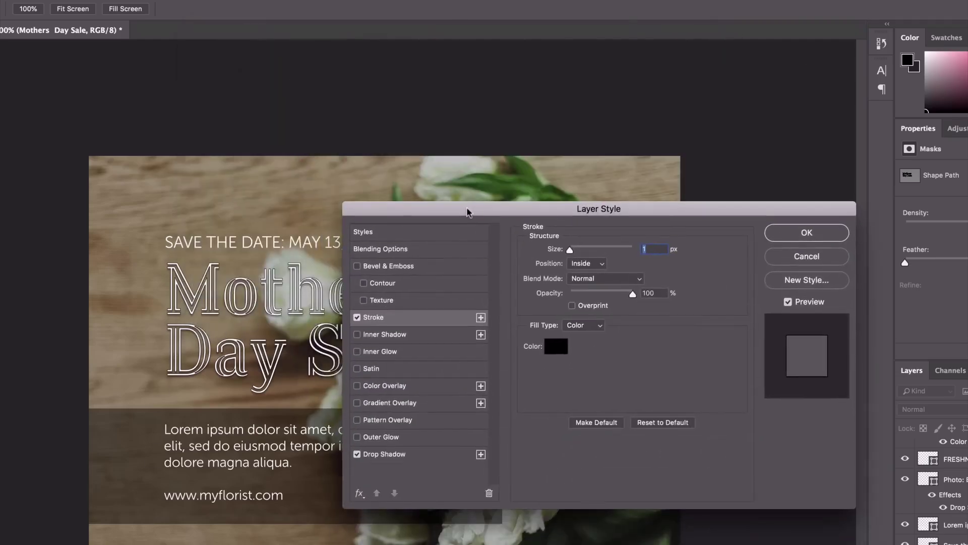
# Set the heading's stroke color to bright pink, ea1885.
pyautogui.hotkey('ctrl', '+')
pyautogui.hotkey('ctrl', '+')
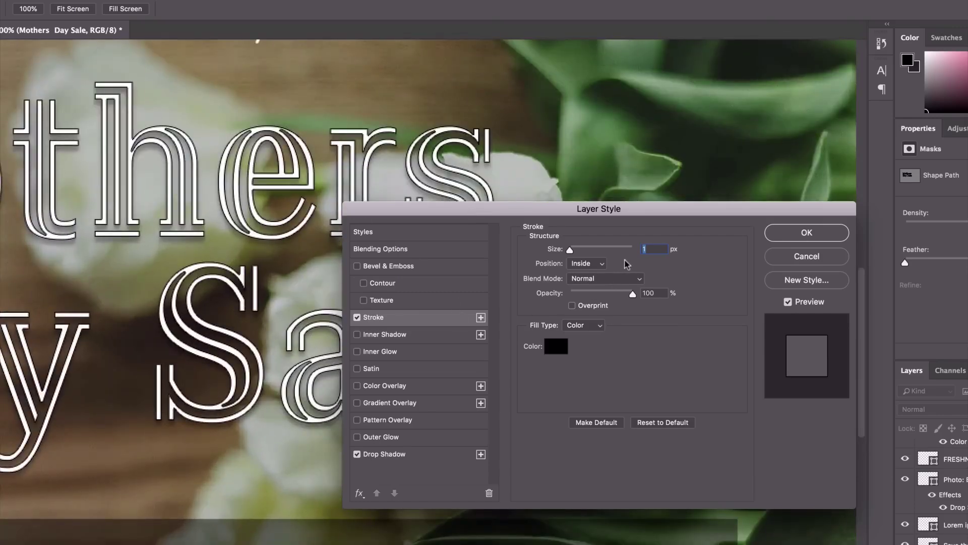
pyautogui.click(560, 349)
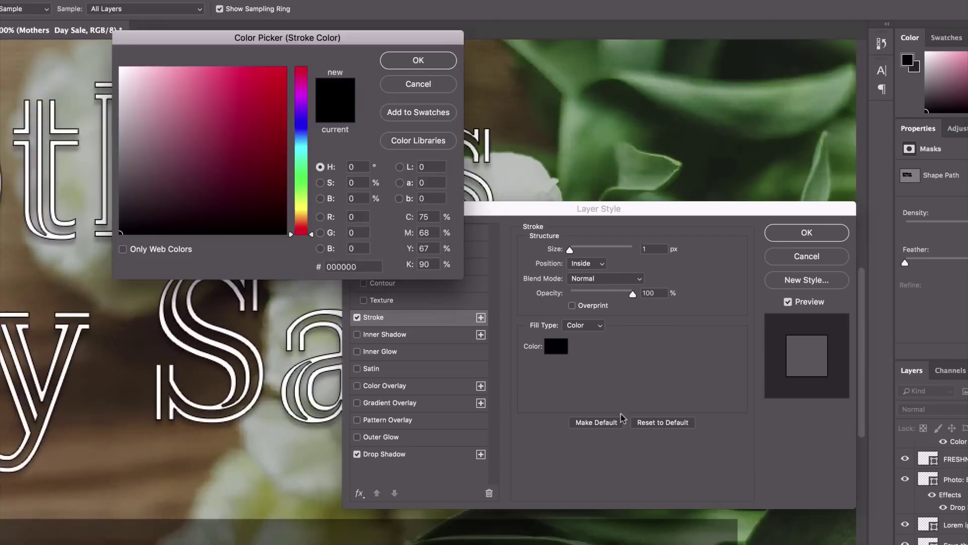
pyautogui.click(301, 105)
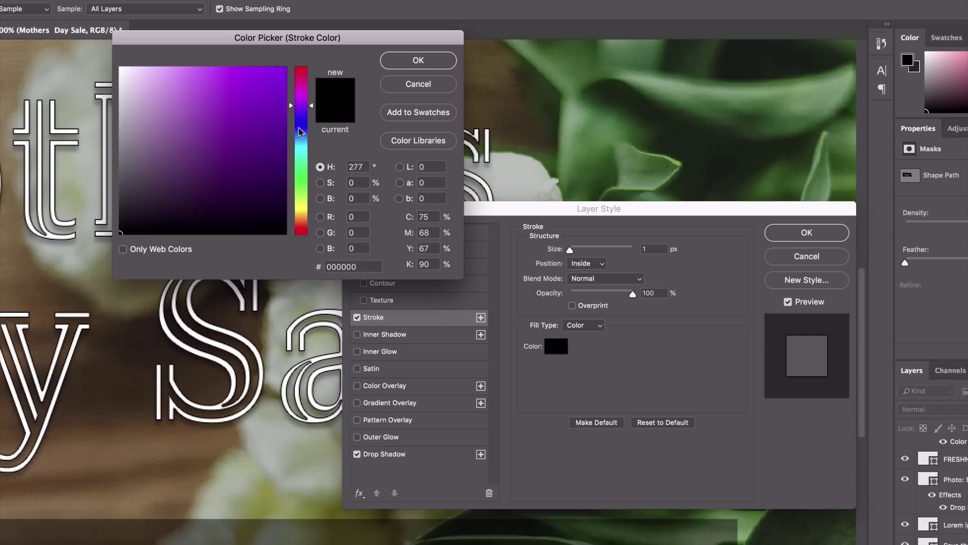
pyautogui.click(301, 81)
pyautogui.click(270, 79)
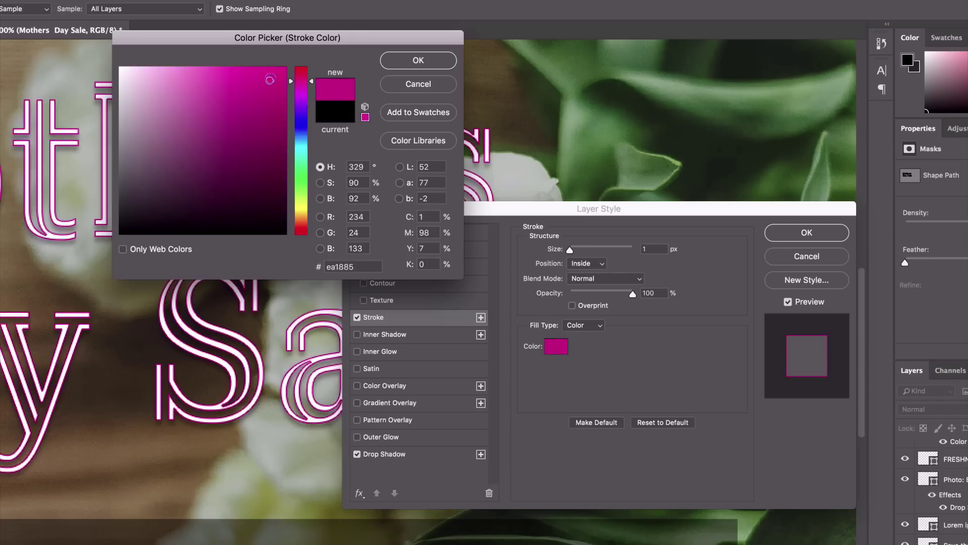
pyautogui.click(432, 61)
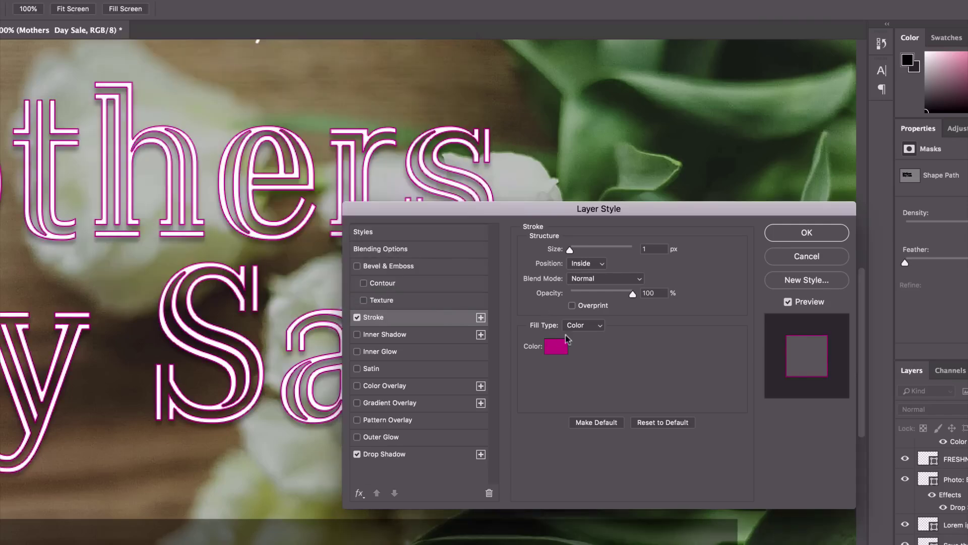
# Set the heading's stroke size to 2 px and its position to Outside, and apply the layer style.
pyautogui.moveTo(570, 250)
pyautogui.mouseDown()
pyautogui.moveTo(578, 254)
pyautogui.moveTo(570, 252)
pyautogui.mouseUp()
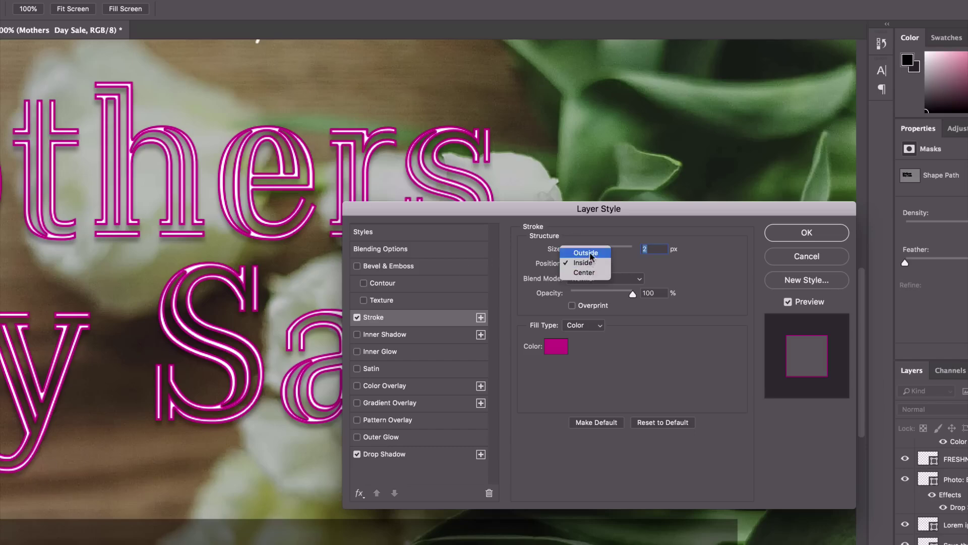
pyautogui.click(586, 253)
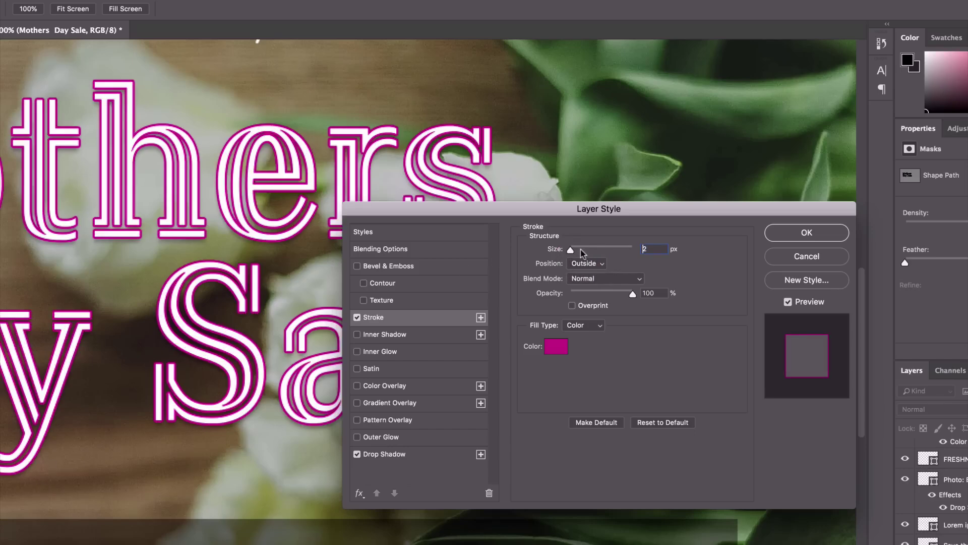
pyautogui.moveTo(581, 251); pyautogui.dragTo(570, 251)
pyautogui.click(588, 264)
pyautogui.click(673, 268)
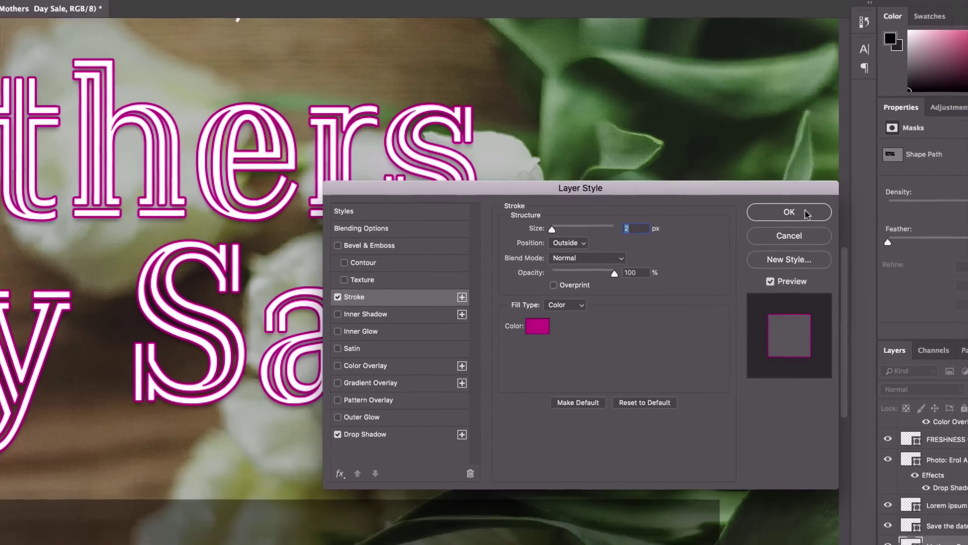
pyautogui.click(823, 235)
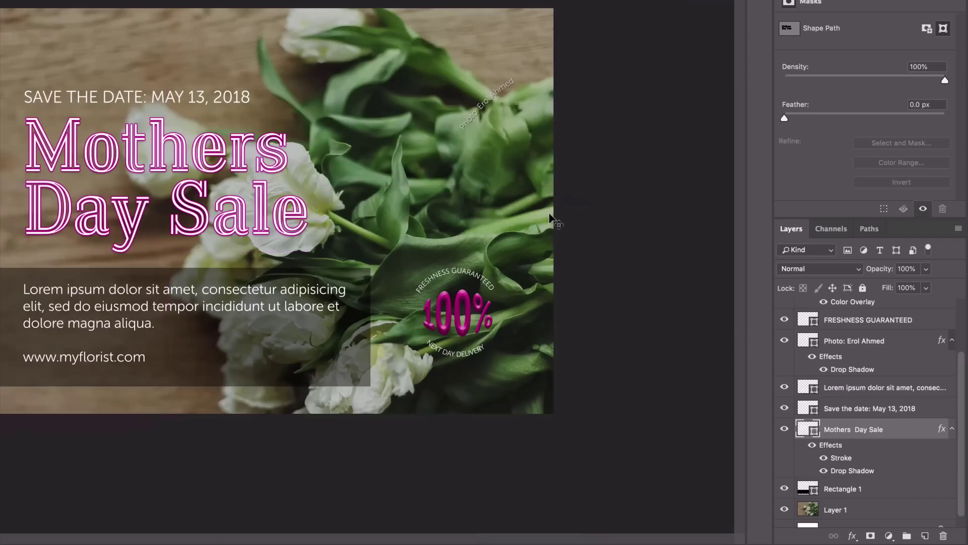
# Rename the Layer 1 photo to Flowers and add a Gradient Overlay effect to it.
pyautogui.click(845, 511)
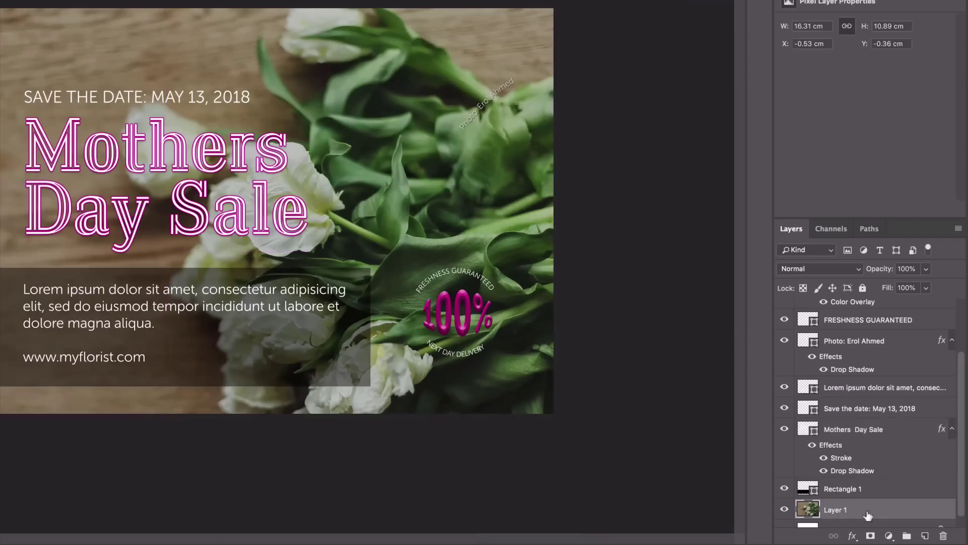
pyautogui.doubleClick(836, 510)
pyautogui.write('Flowers')
pyautogui.press('Return')
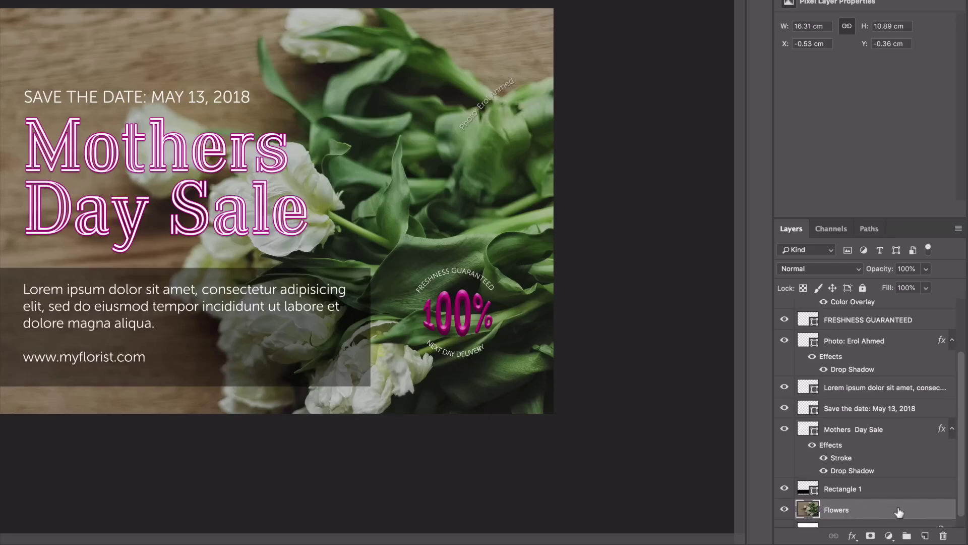
pyautogui.click(852, 535)
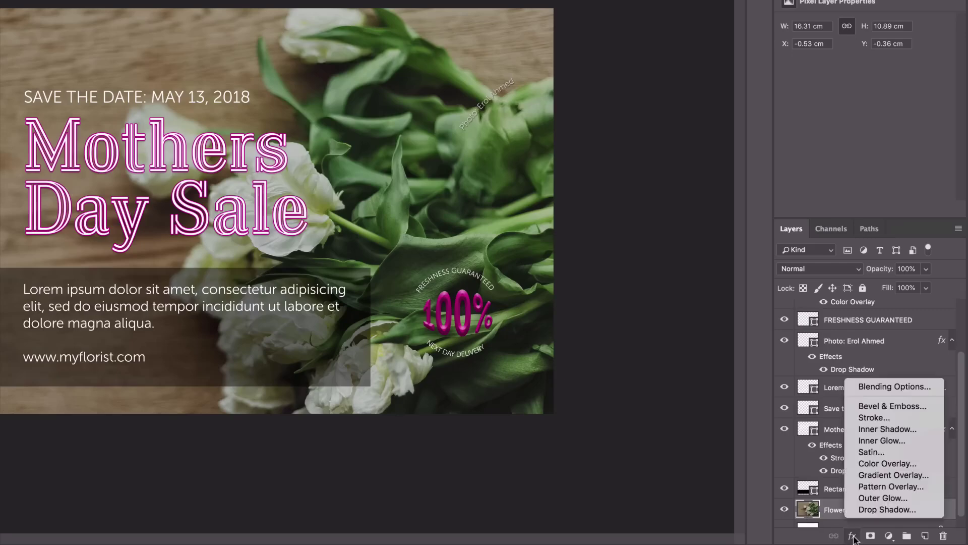
pyautogui.click(870, 476)
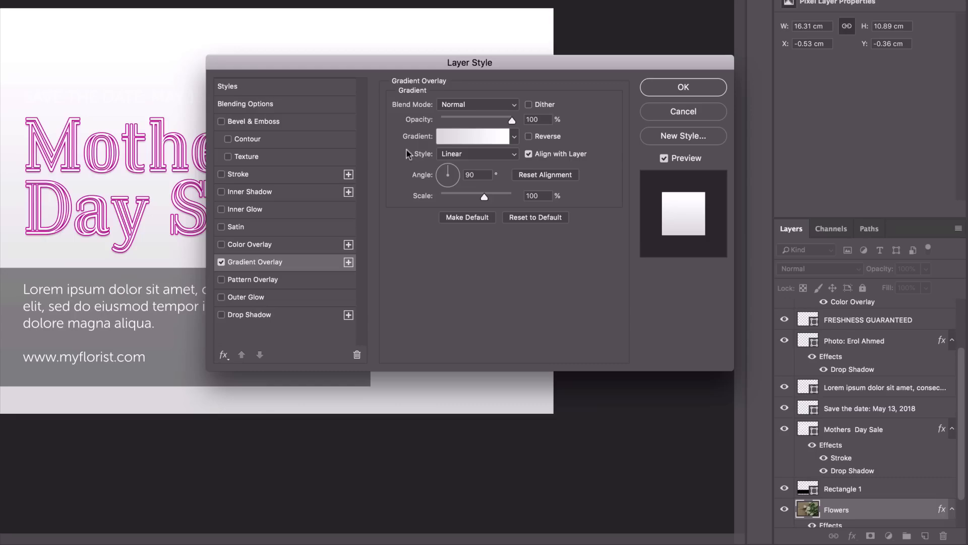
# Switch to Chrome and examine the Gradient Edge Backgrounds and 500 Gradient Backgrounds pages on Envato Elements for gradient examples.
pyautogui.press('super+Tab')
pyautogui.press('super+Tab')
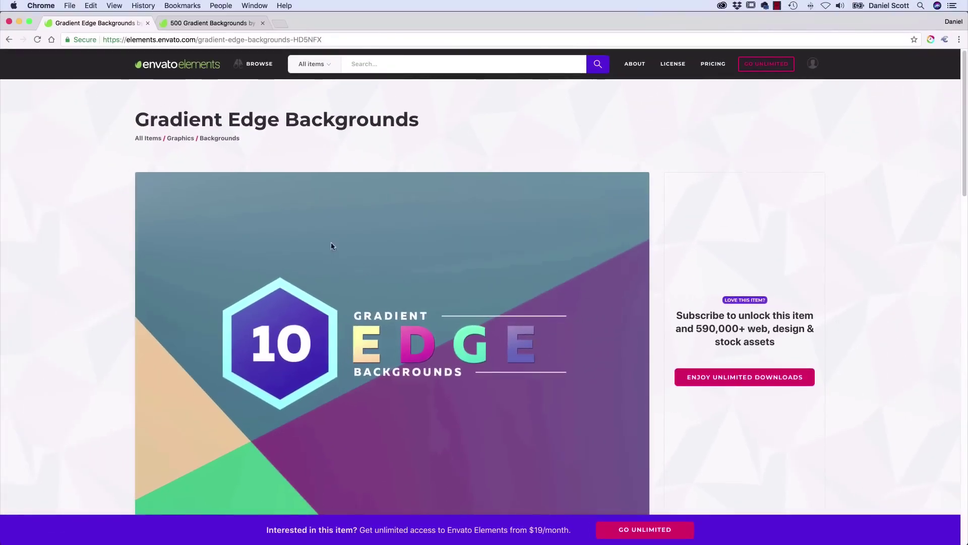
pyautogui.scroll(-5, 331, 247)
pyautogui.scroll(5, 328, 251)
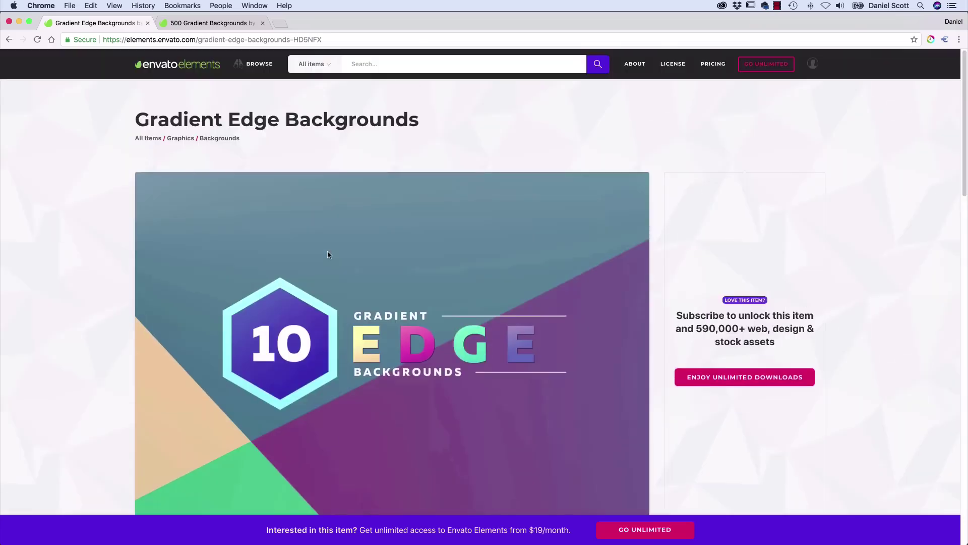
pyautogui.click(197, 23)
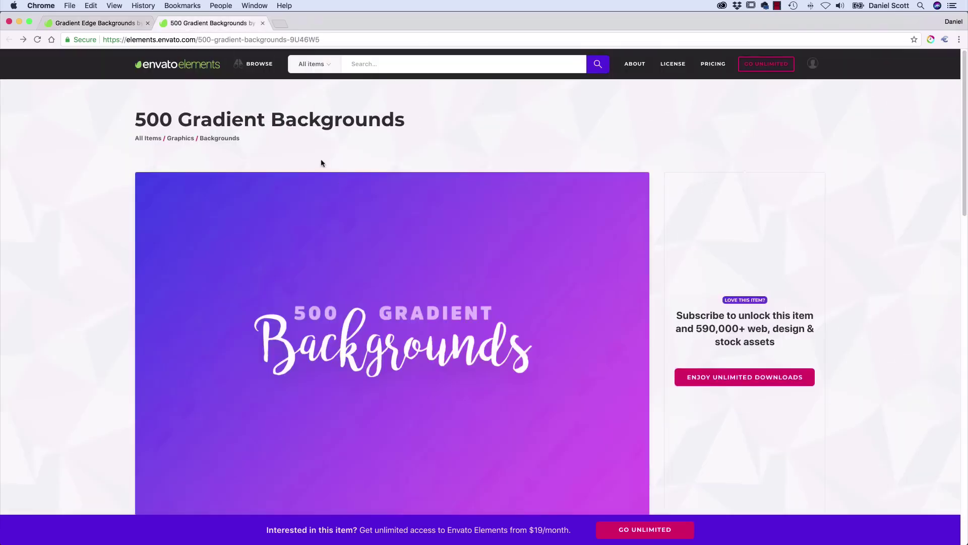
pyautogui.scroll(-1, 318, 169)
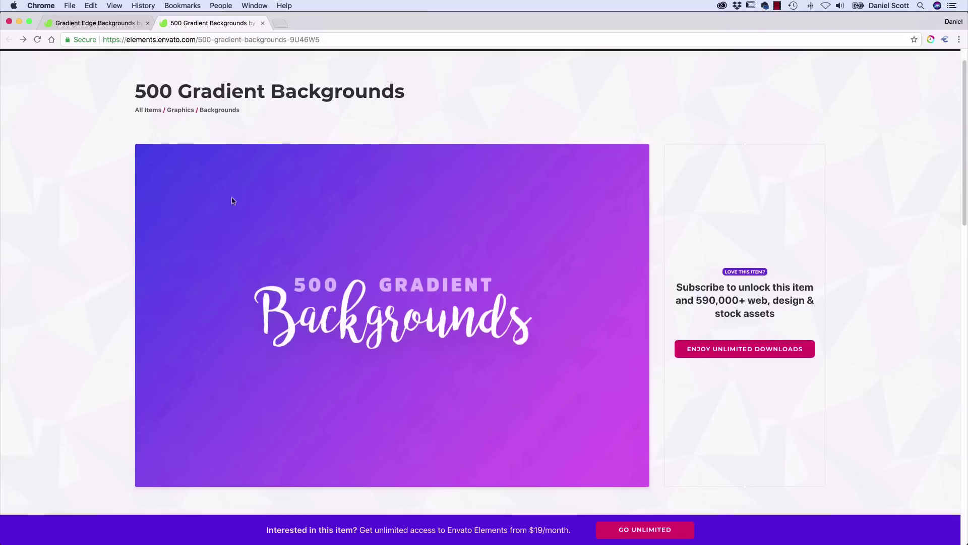
pyautogui.scroll(-1, 222, 93)
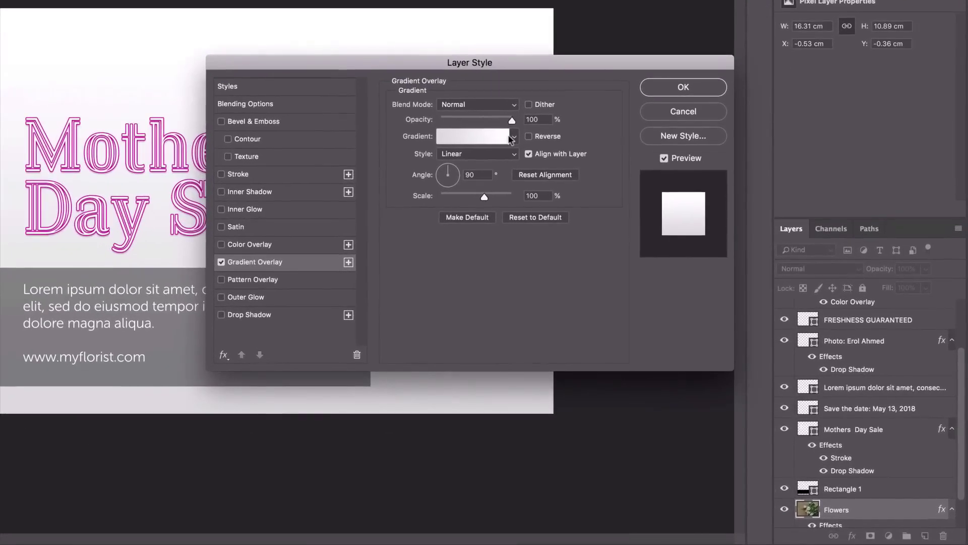
# Try several multicolored gradient presets on the Flowers layer's Gradient Overlay, including the blue-red-yellow and rainbow ones.
pyautogui.click(514, 136)
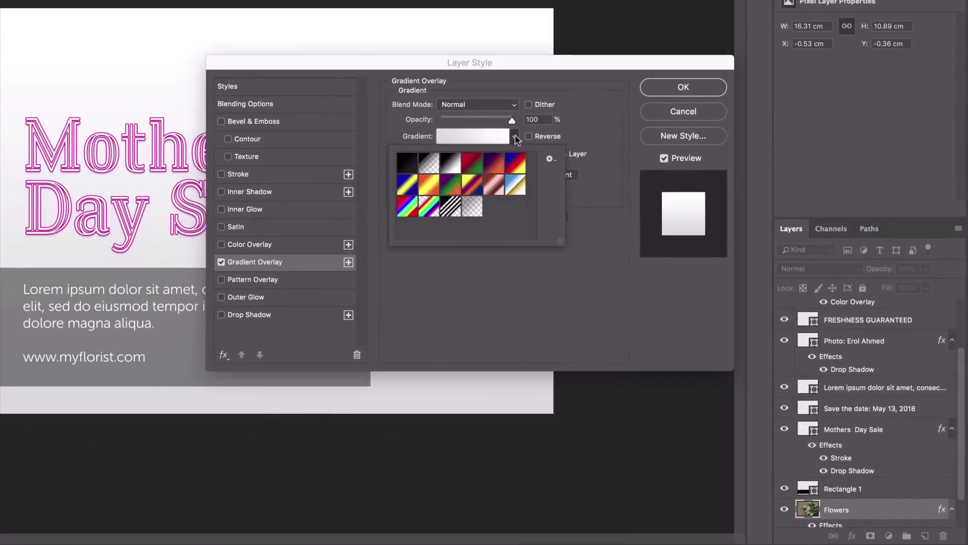
pyautogui.click(472, 164)
pyautogui.click(494, 165)
pyautogui.click(494, 186)
pyautogui.click(516, 185)
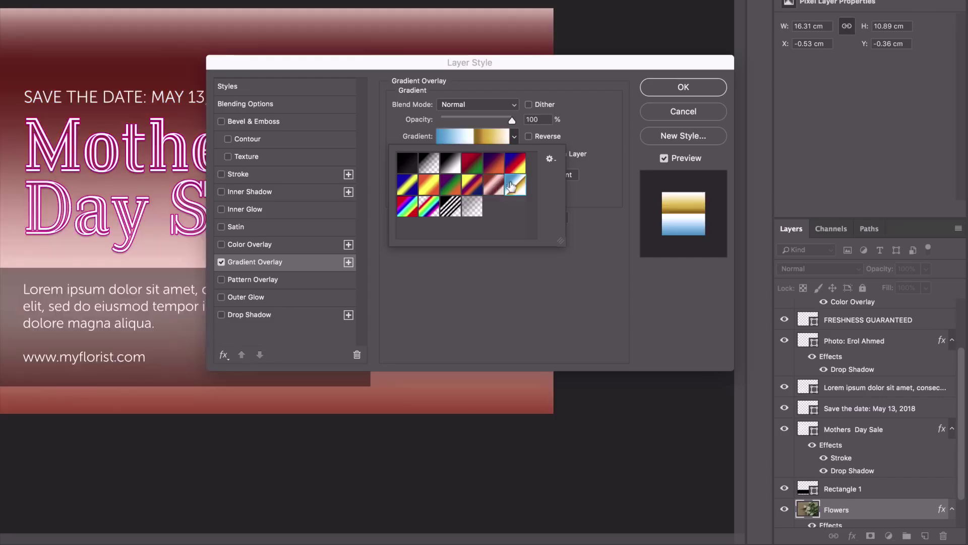
pyautogui.click(516, 163)
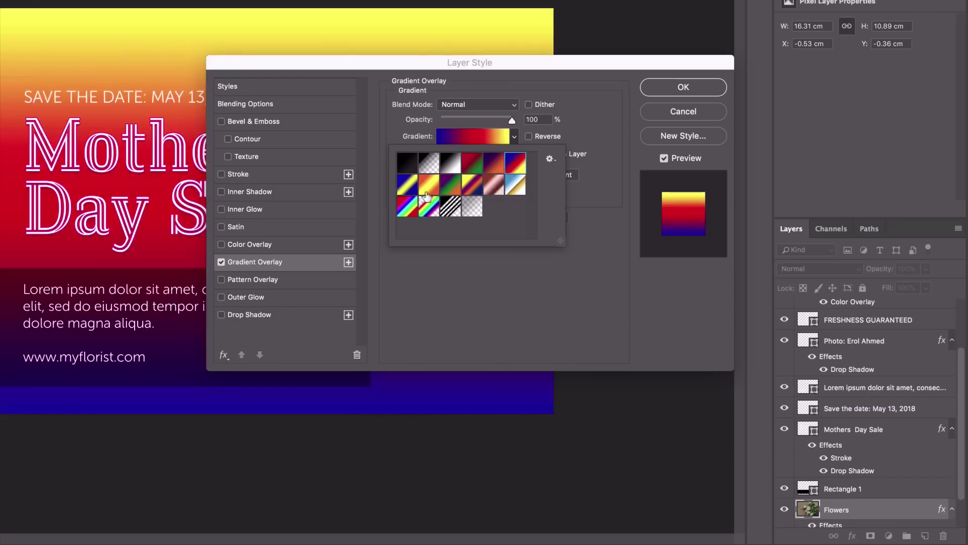
pyautogui.click(407, 185)
pyautogui.click(404, 211)
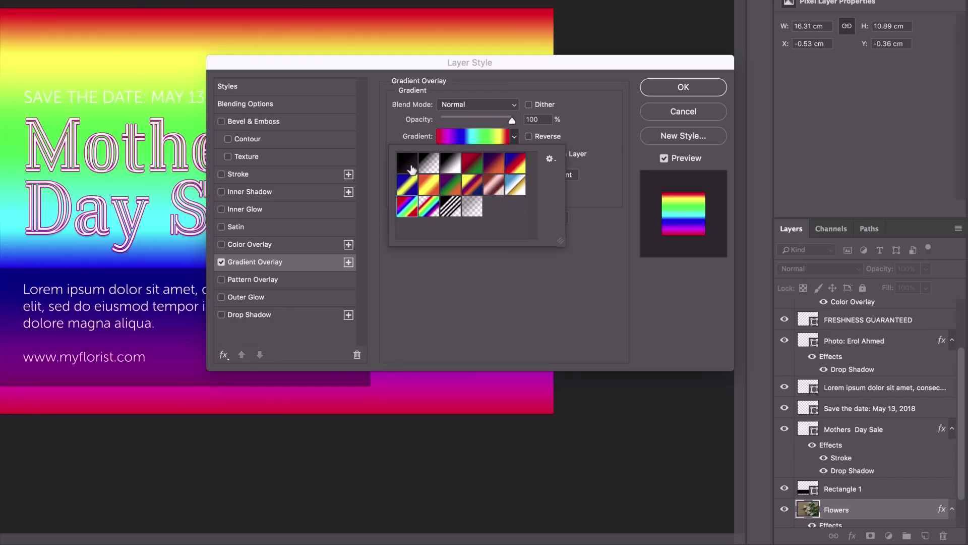
# Apply the Black, White preset to the Gradient Overlay and open it in the Gradient Editor.
pyautogui.moveTo(417, 62); pyautogui.dragTo(451, 80)
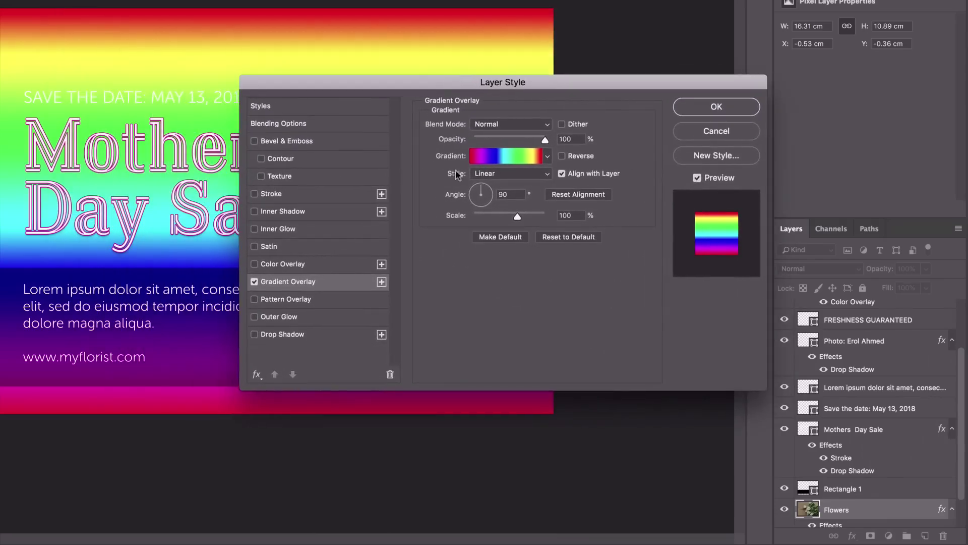
pyautogui.click(546, 157)
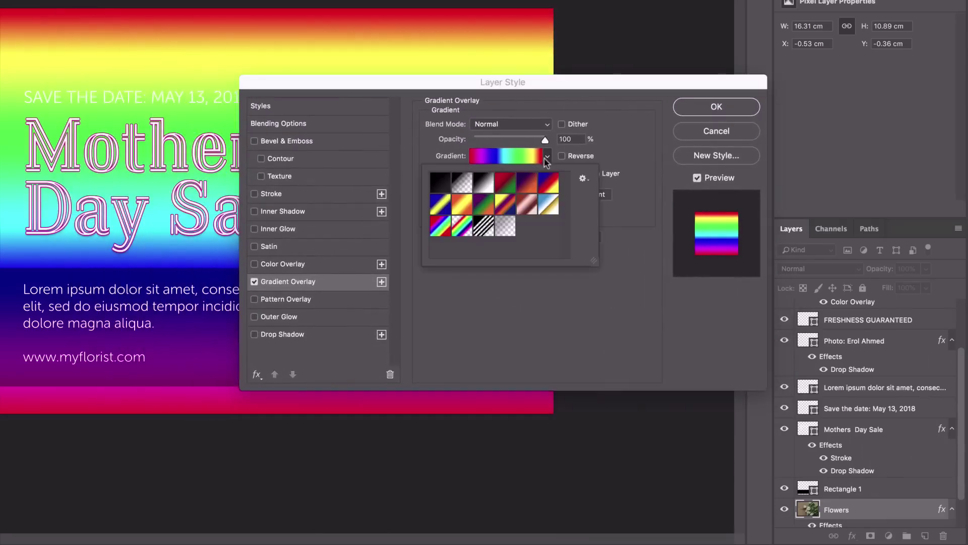
pyautogui.click(481, 183)
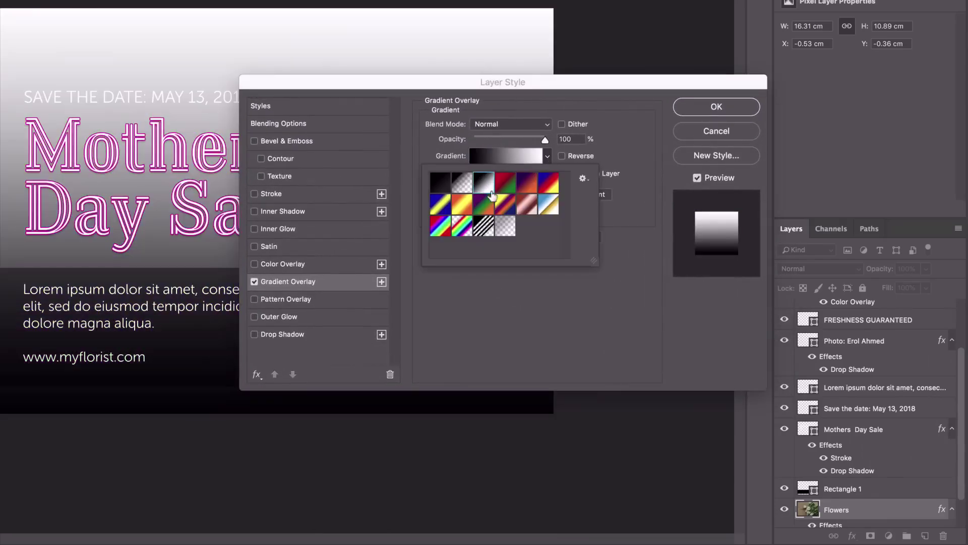
pyautogui.click(548, 157)
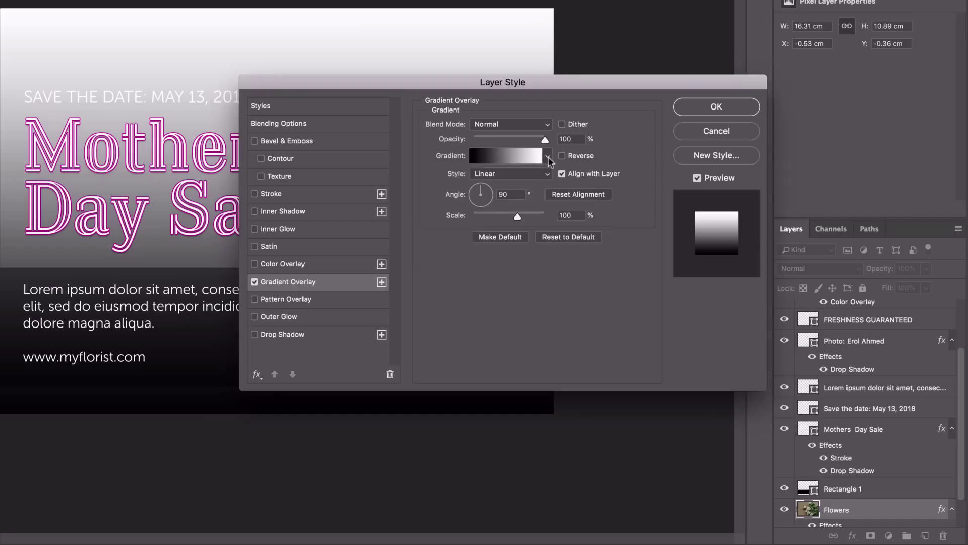
pyautogui.click(505, 158)
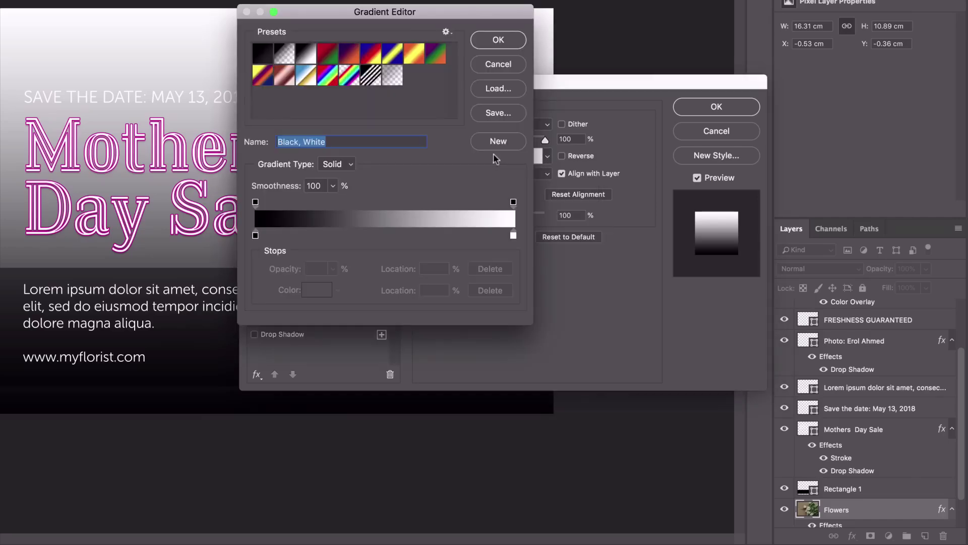
pyautogui.moveTo(456, 7); pyautogui.dragTo(574, 26)
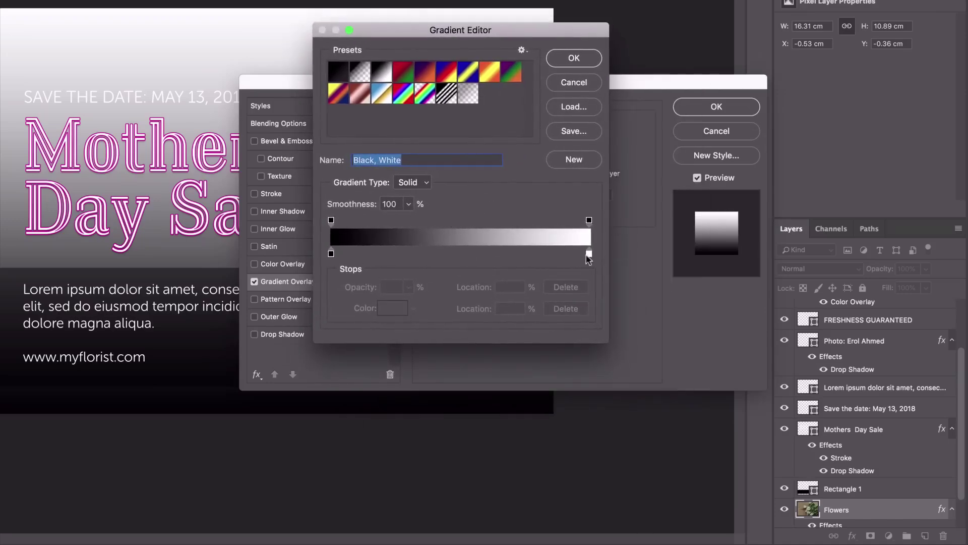
# Set the gradient's black starting color stop to yellow, FBDA61.
pyautogui.click(331, 254)
pyautogui.doubleClick(331, 253)
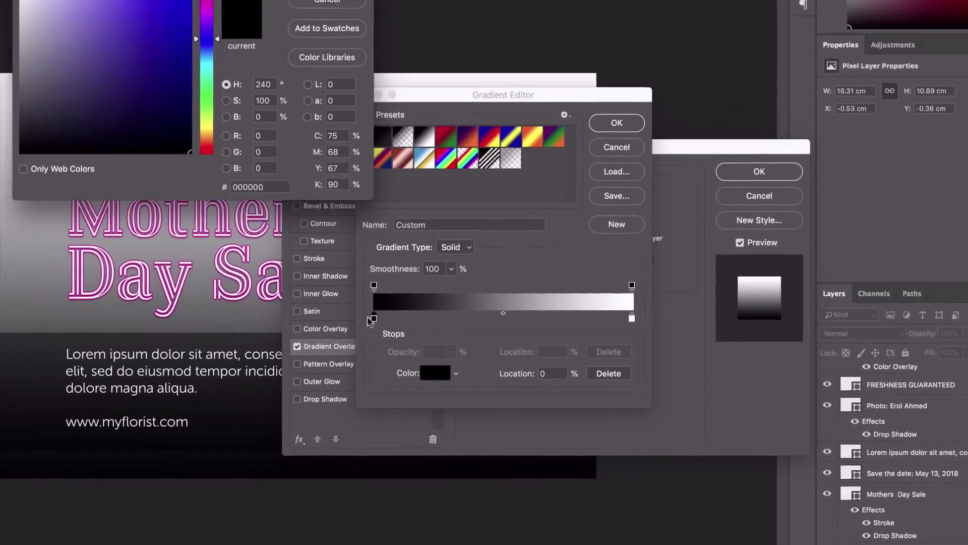
pyautogui.click(163, 36)
pyautogui.moveTo(256, 202)
pyautogui.mouseDown()
pyautogui.moveTo(265, 149)
pyautogui.moveTo(263, 195)
pyautogui.mouseUp()
pyautogui.click(264, 202)
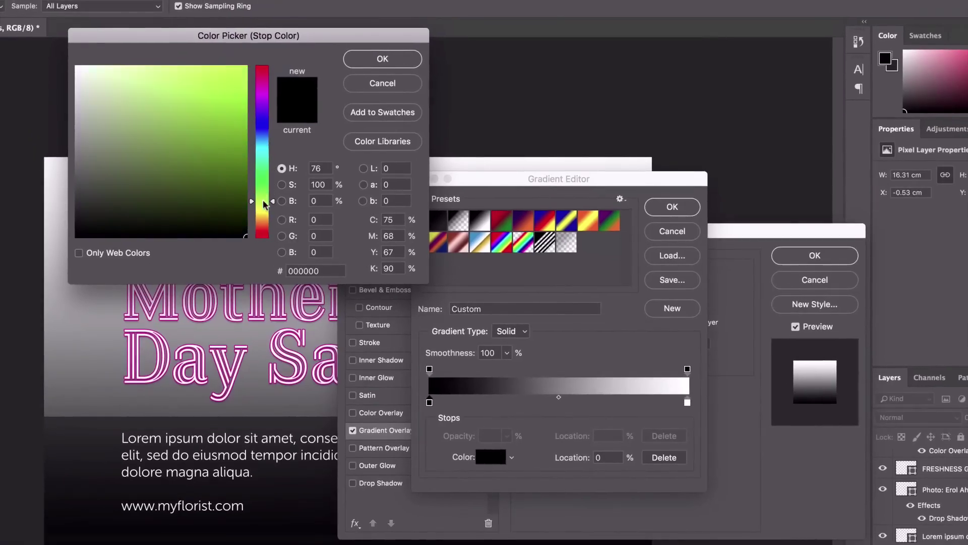
pyautogui.moveTo(237, 163); pyautogui.dragTo(250, 57)
pyautogui.moveTo(273, 201); pyautogui.dragTo(273, 205)
pyautogui.write('FBDA61')
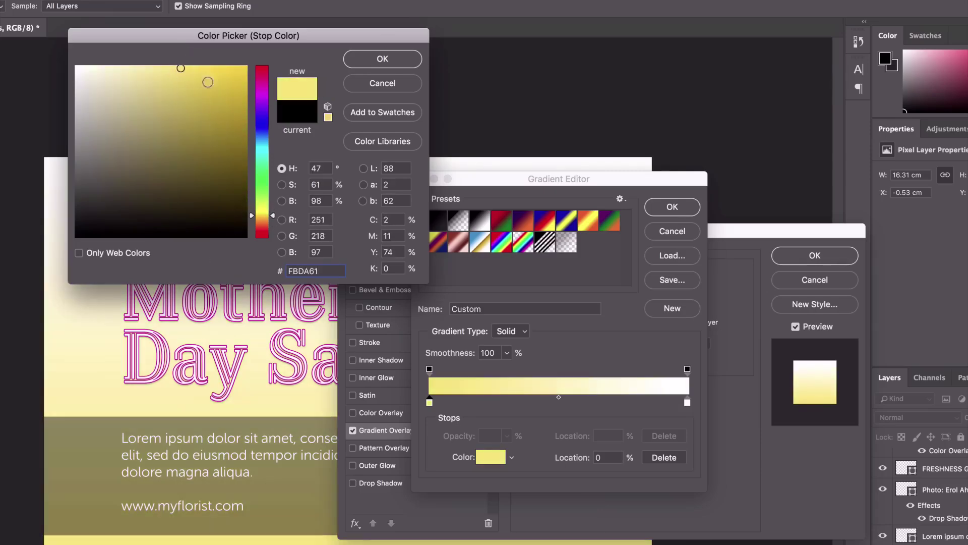
pyautogui.click(382, 60)
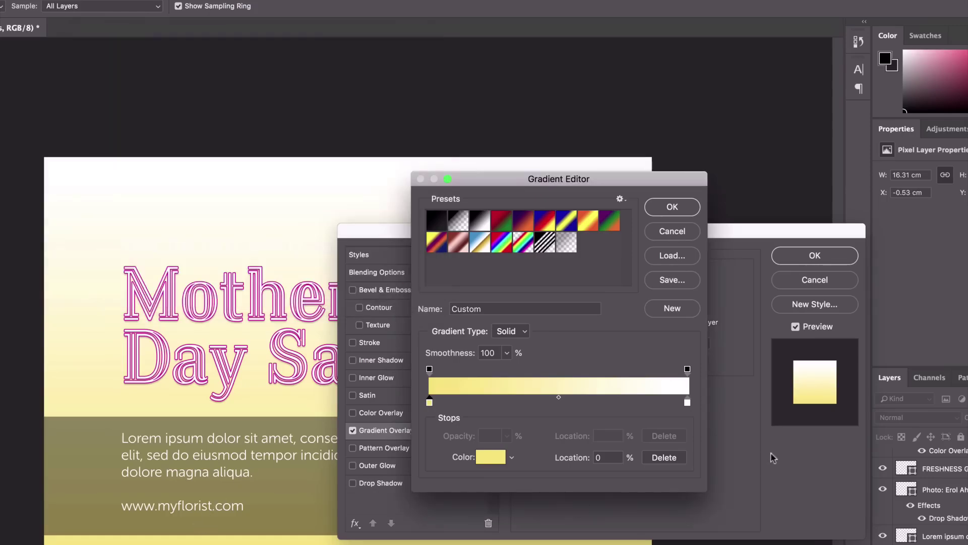
# Set the gradient's white end color stop to pink, FF5ACD, and accept the custom gradient.
pyautogui.doubleClick(687, 402)
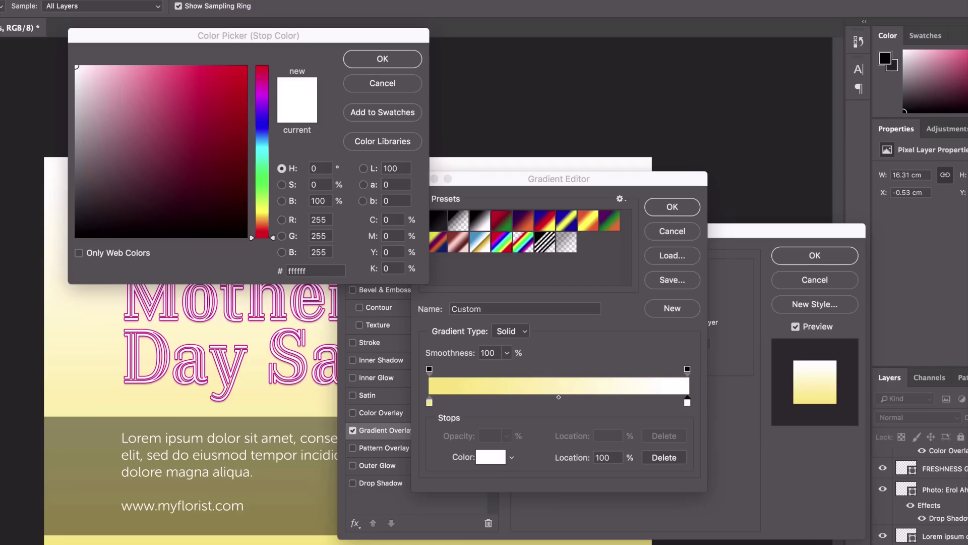
pyautogui.click(301, 271)
pyautogui.doubleClick(300, 271)
pyautogui.write('FF5ACD')
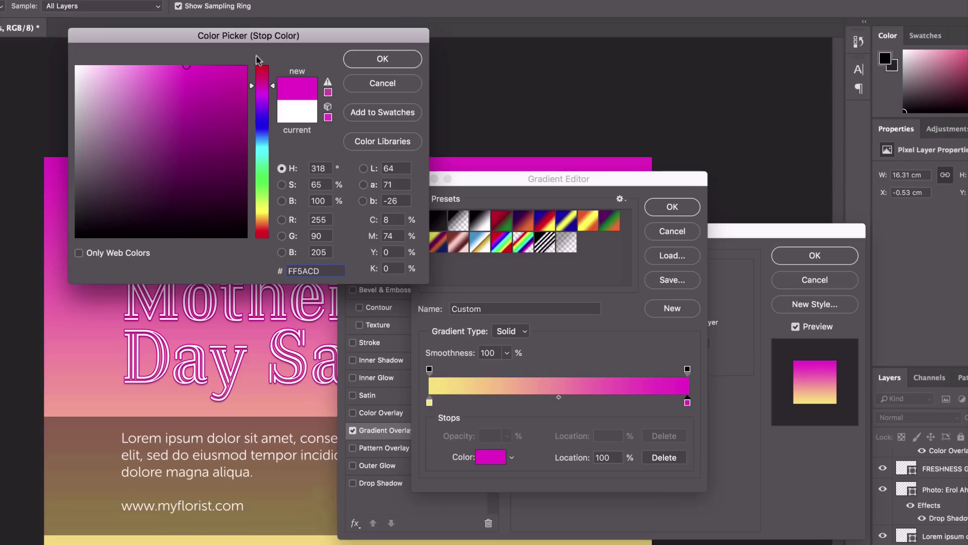
pyautogui.click(369, 60)
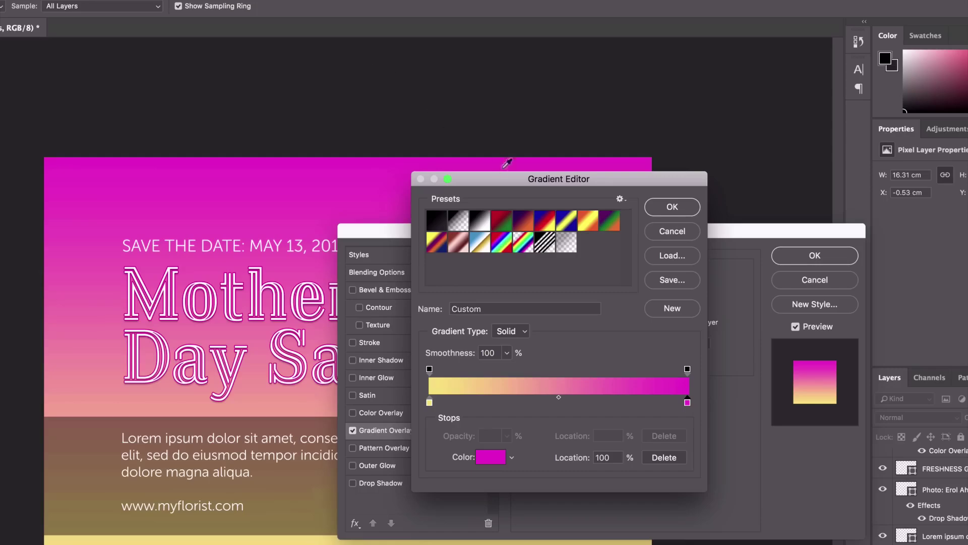
pyautogui.click(680, 206)
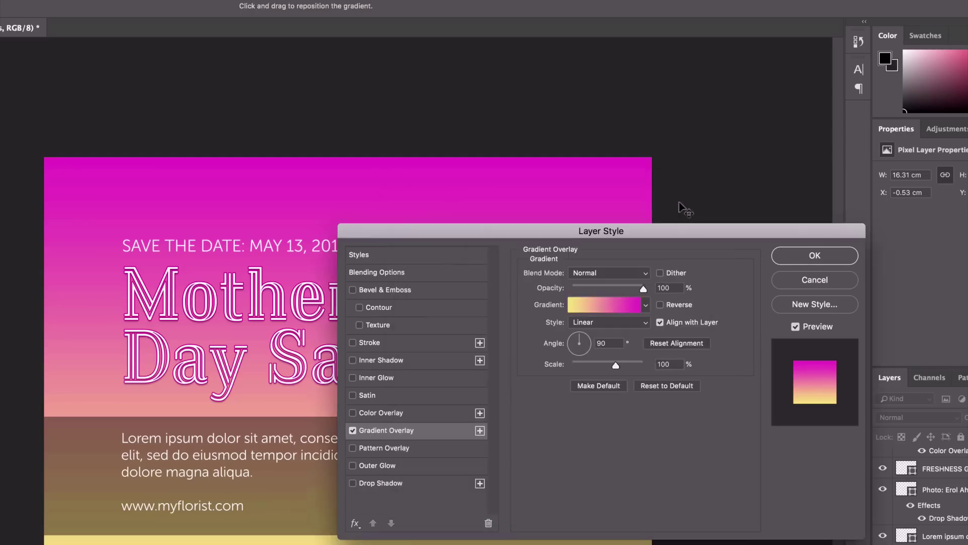
# Try the Dissolve and Darken blend modes on the Gradient Overlay, keeping the artwork uncovered.
pyautogui.moveTo(472, 231); pyautogui.dragTo(584, 180)
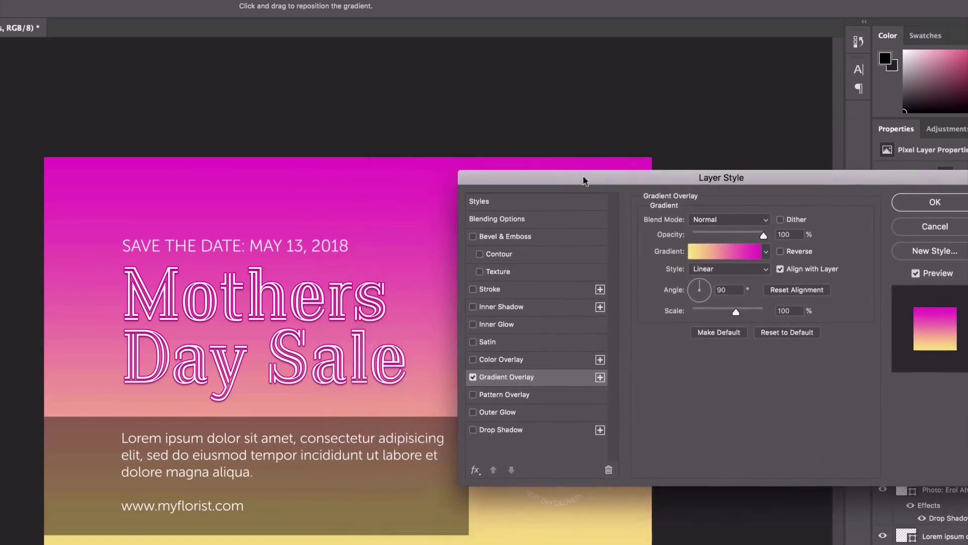
pyautogui.click(711, 221)
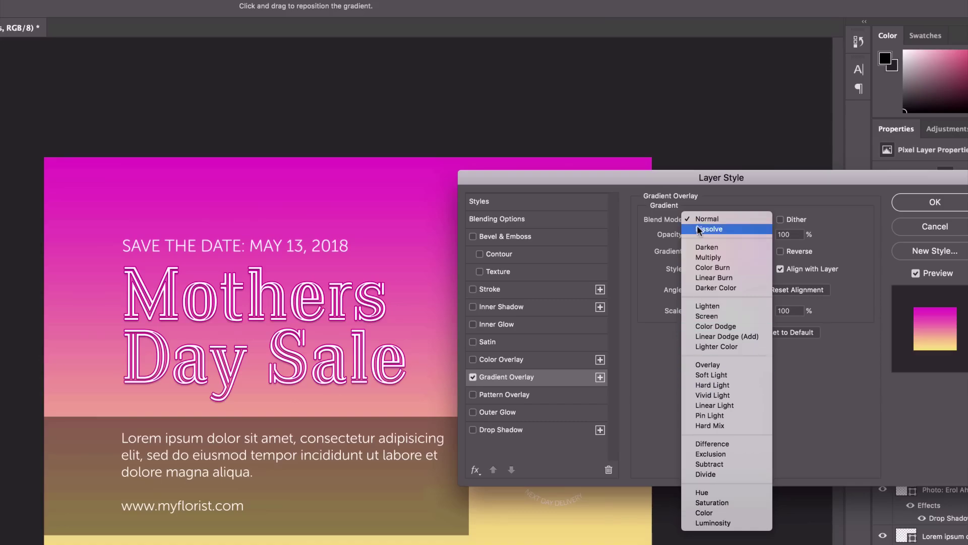
pyautogui.click(715, 227)
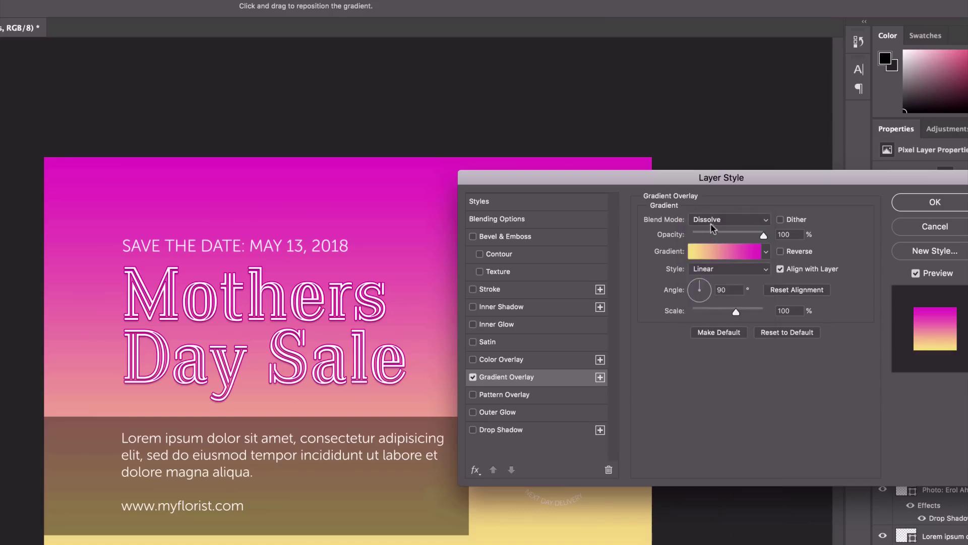
pyautogui.click(712, 221)
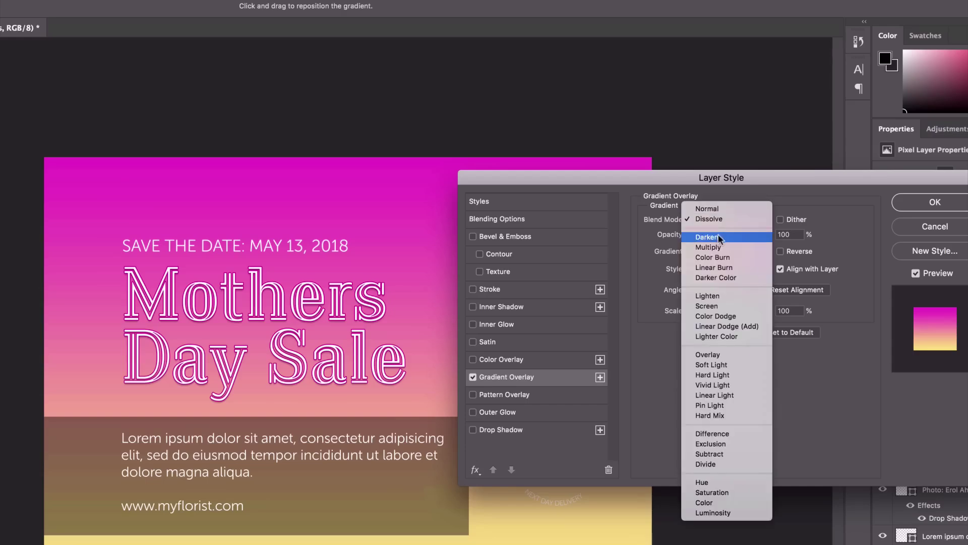
pyautogui.click(718, 234)
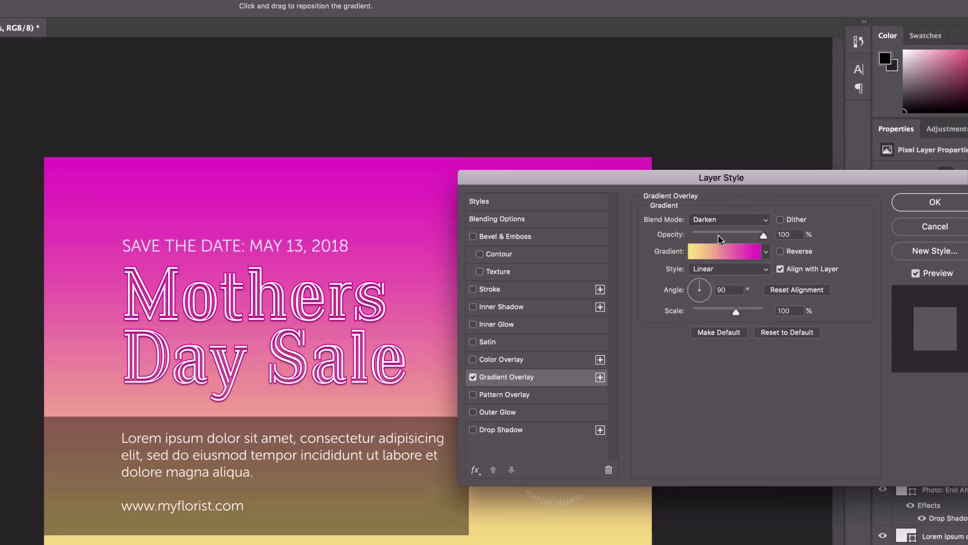
pyautogui.moveTo(680, 177); pyautogui.dragTo(625, 63)
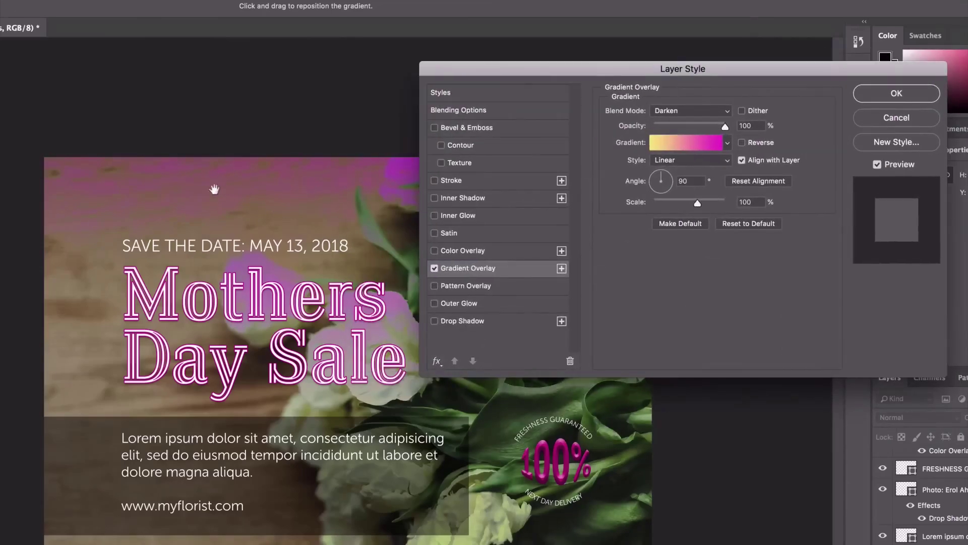
pyautogui.moveTo(542, 71); pyautogui.dragTo(611, 0)
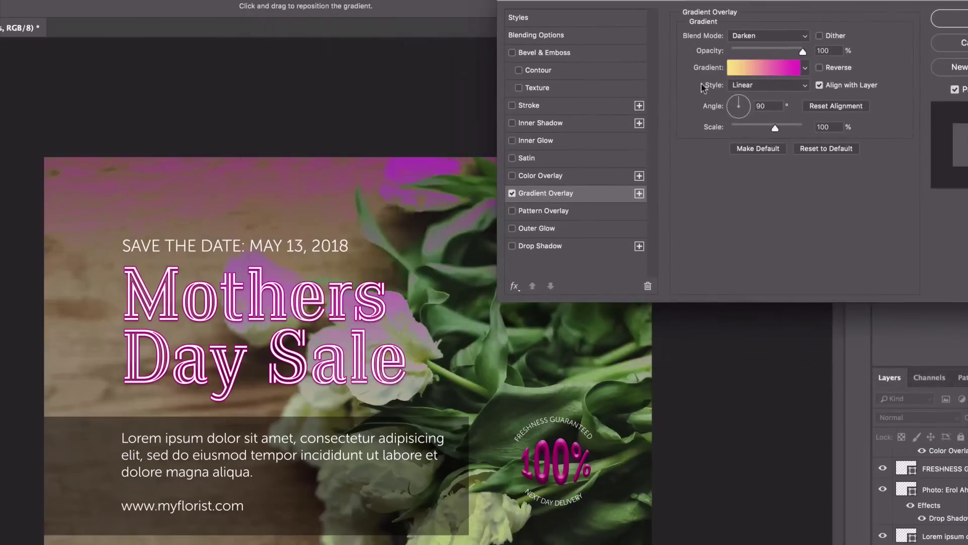
# Try the Multiply, Color Burn and Linear Burn blend modes on the Gradient Overlay.
pyautogui.click(762, 37)
pyautogui.click(758, 44)
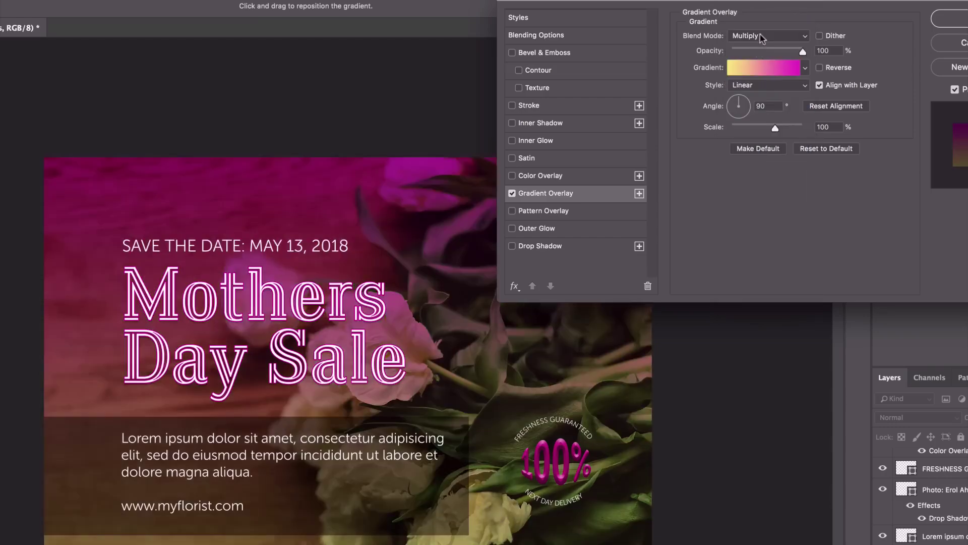
pyautogui.click(758, 45)
pyautogui.click(758, 47)
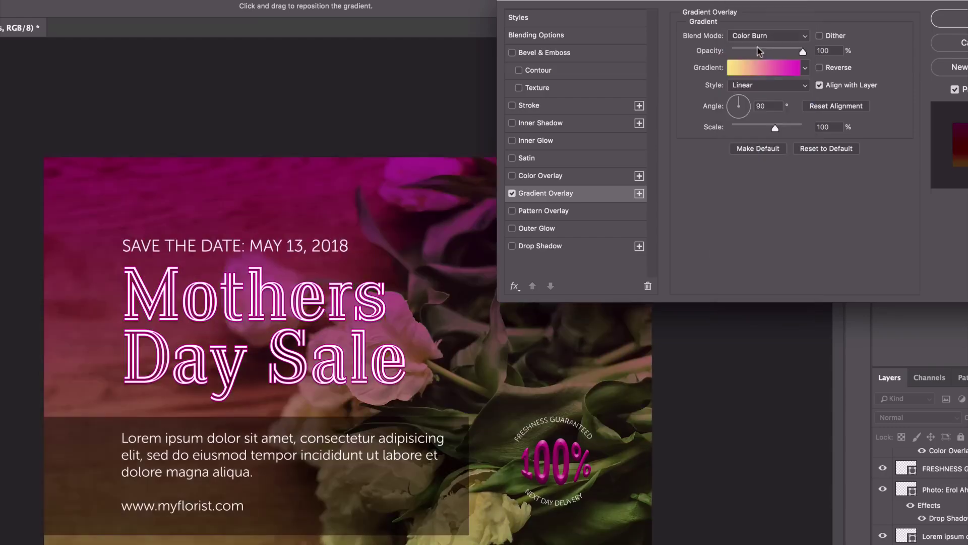
pyautogui.click(759, 34)
pyautogui.click(758, 46)
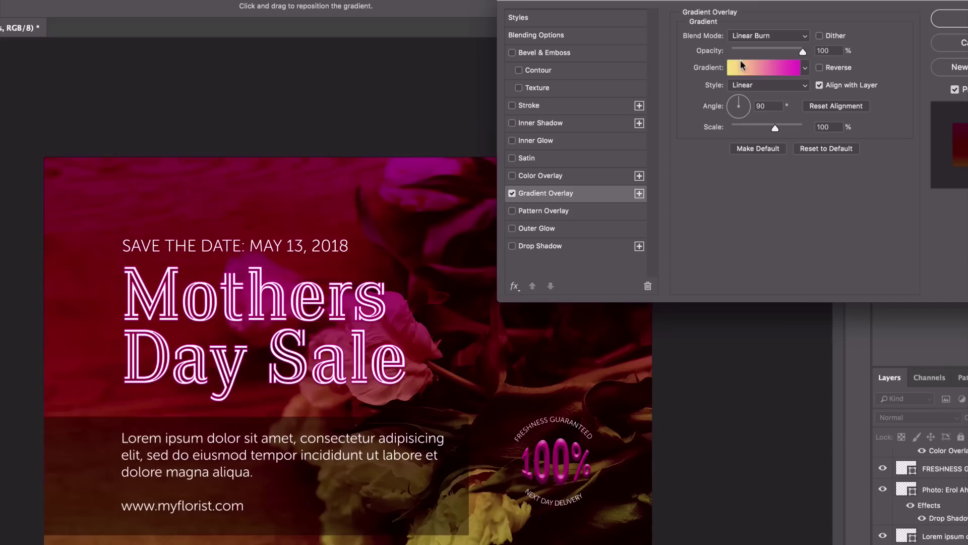
# Try the Overlay and Soft Light blend modes on the Gradient Overlay.
pyautogui.click(763, 37)
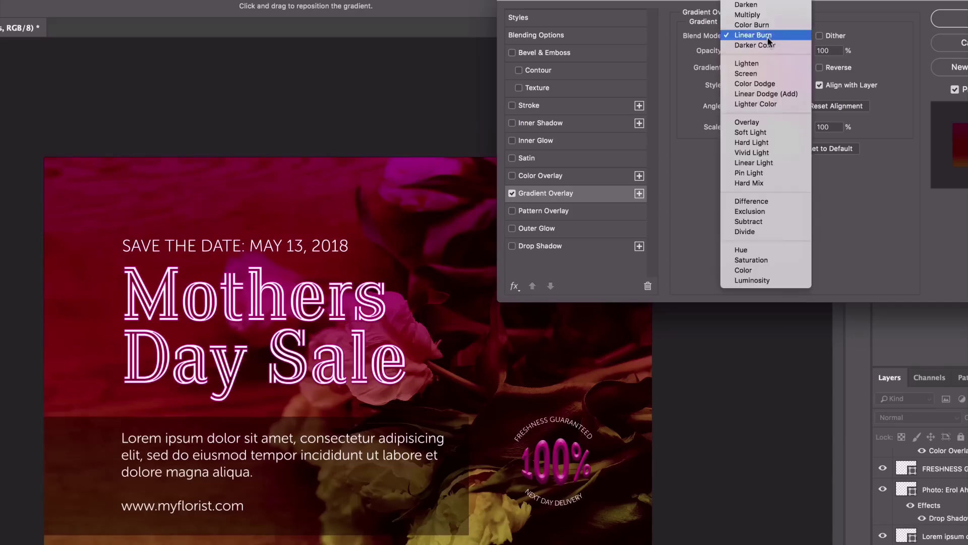
pyautogui.click(753, 123)
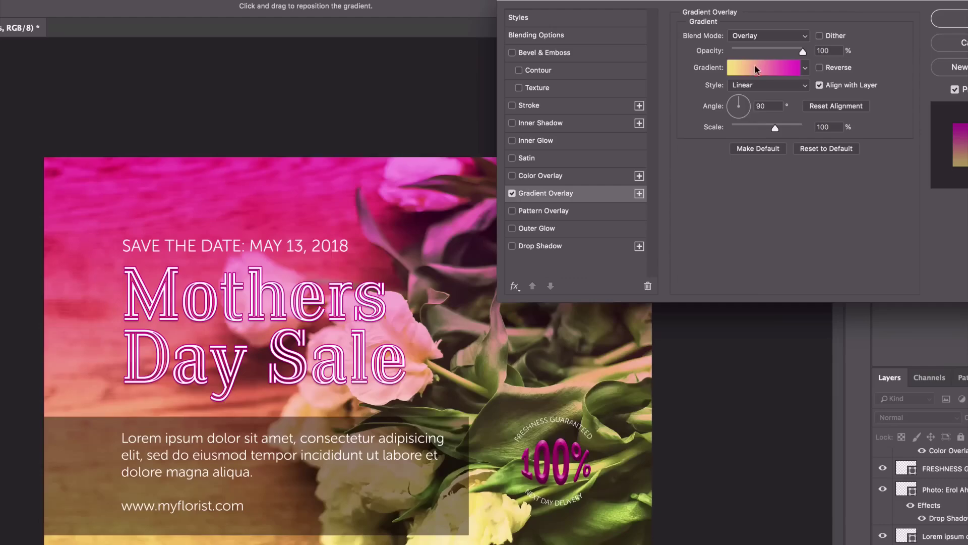
pyautogui.click(767, 36)
pyautogui.click(770, 46)
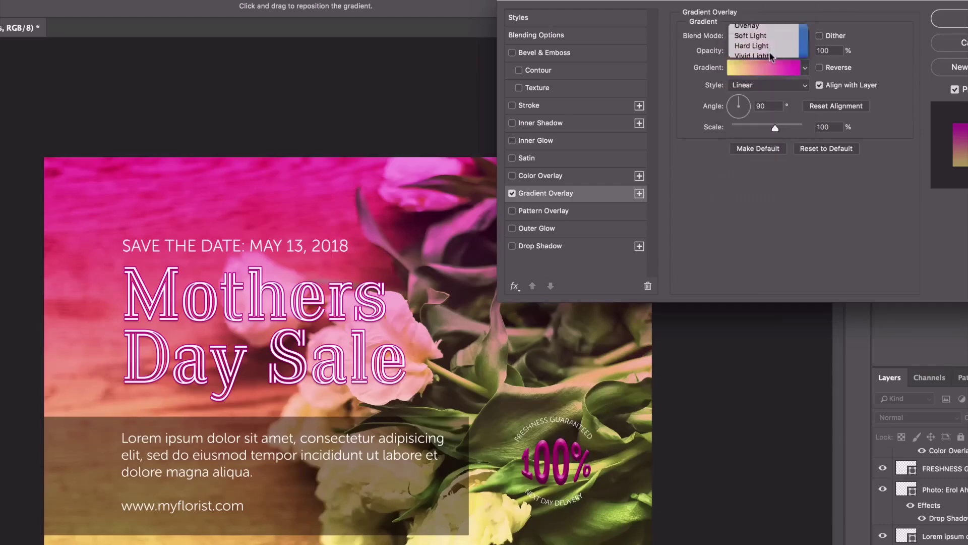
# Set the Gradient Overlay's blend mode to Hard Light.
pyautogui.click(773, 37)
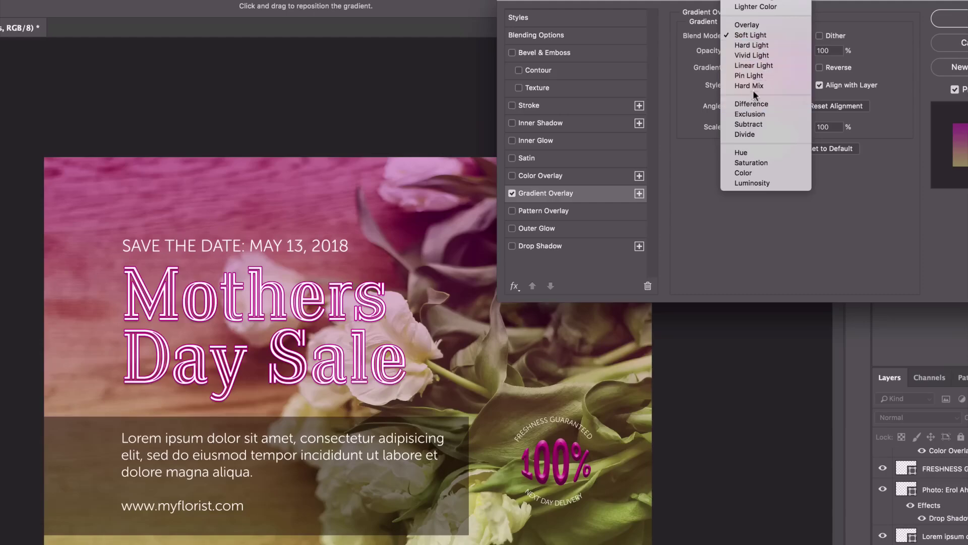
pyautogui.scroll(5, 753, 102)
pyautogui.scroll(2, 755, 115)
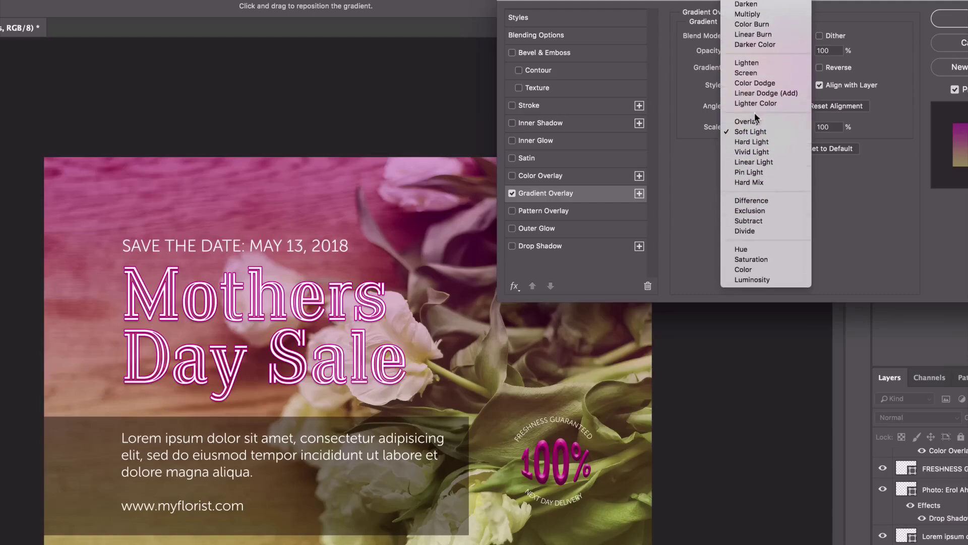
pyautogui.click(753, 141)
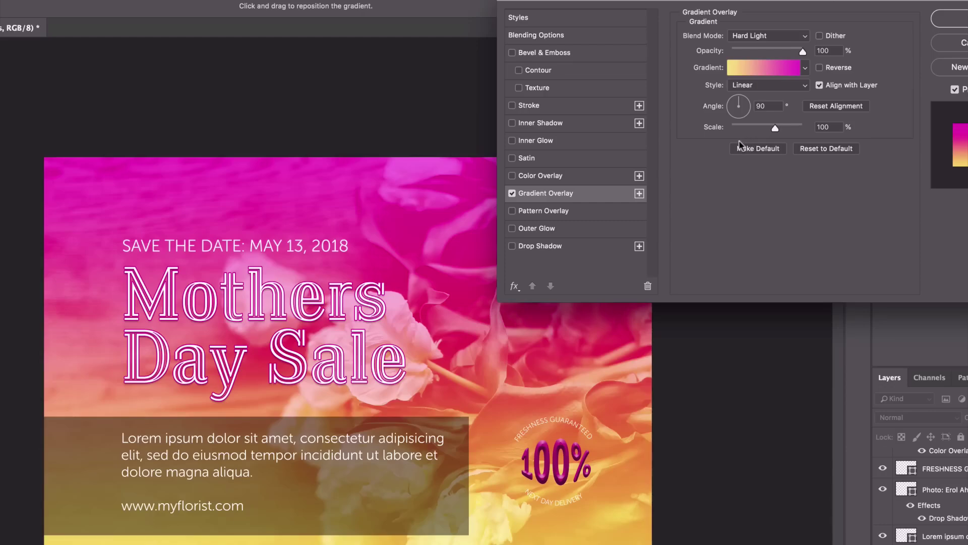
pyautogui.moveTo(831, 0); pyautogui.dragTo(856, 51)
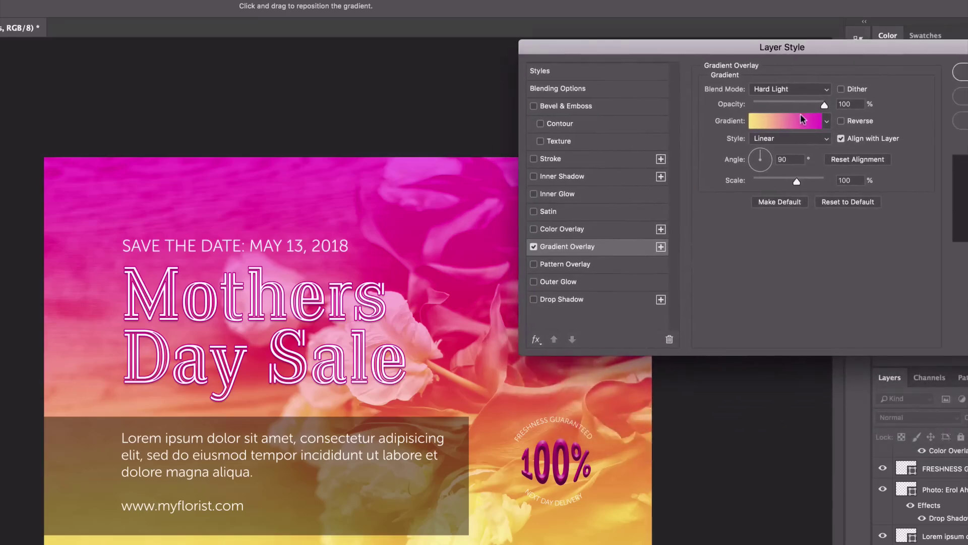
# Set the Gradient Overlay's opacity to 68% and its angle to 148 degrees.
pyautogui.moveTo(825, 104); pyautogui.dragTo(802, 108)
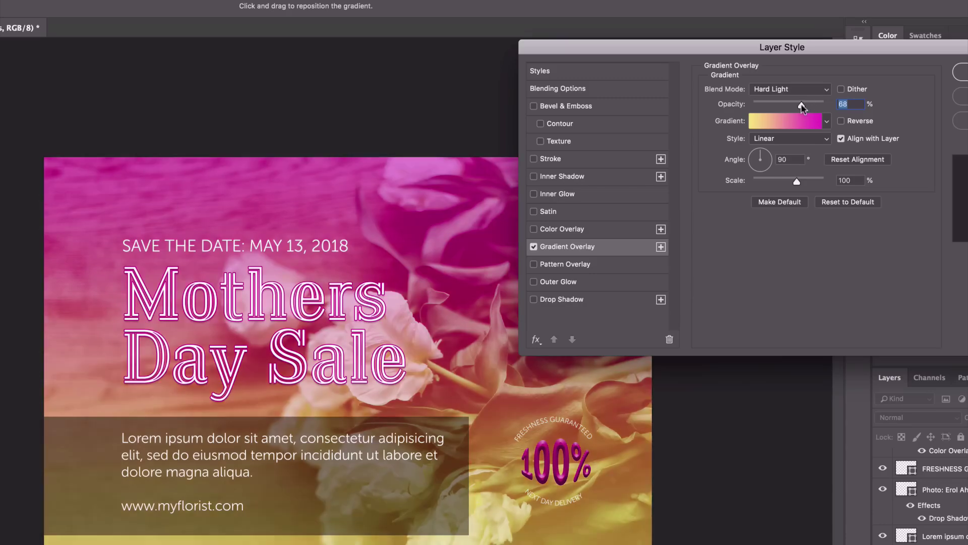
pyautogui.moveTo(765, 159); pyautogui.dragTo(763, 173)
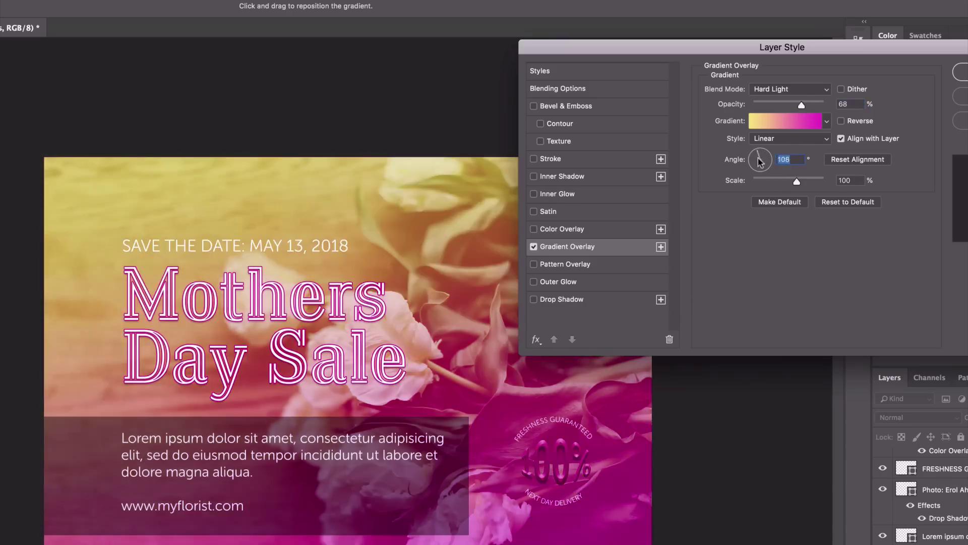
pyautogui.click(765, 162)
pyautogui.moveTo(767, 164)
pyautogui.mouseDown()
pyautogui.moveTo(756, 156)
pyautogui.moveTo(768, 164)
pyautogui.moveTo(757, 169)
pyautogui.moveTo(754, 157)
pyautogui.mouseUp()
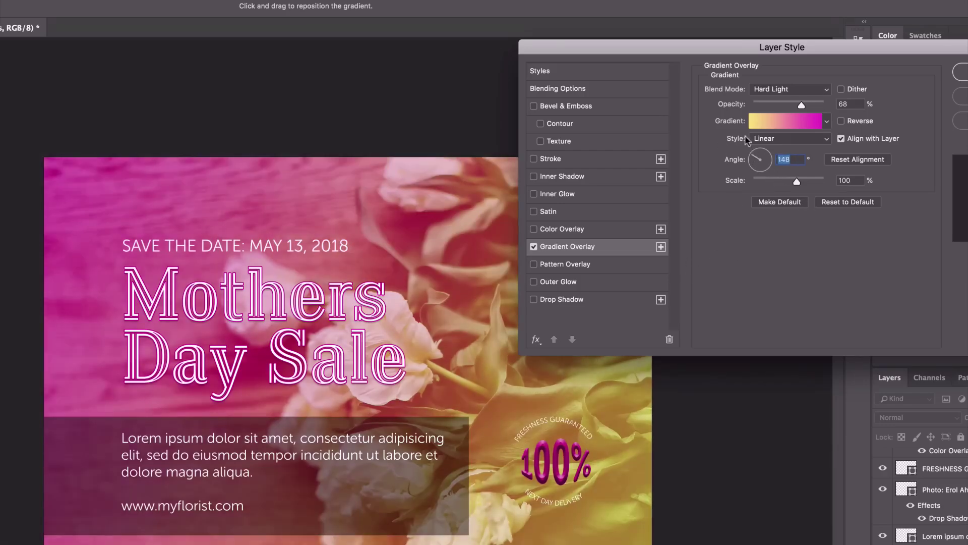
# Try the Radial style on the Gradient Overlay and switch it back to Linear.
pyautogui.click(771, 140)
pyautogui.click(773, 148)
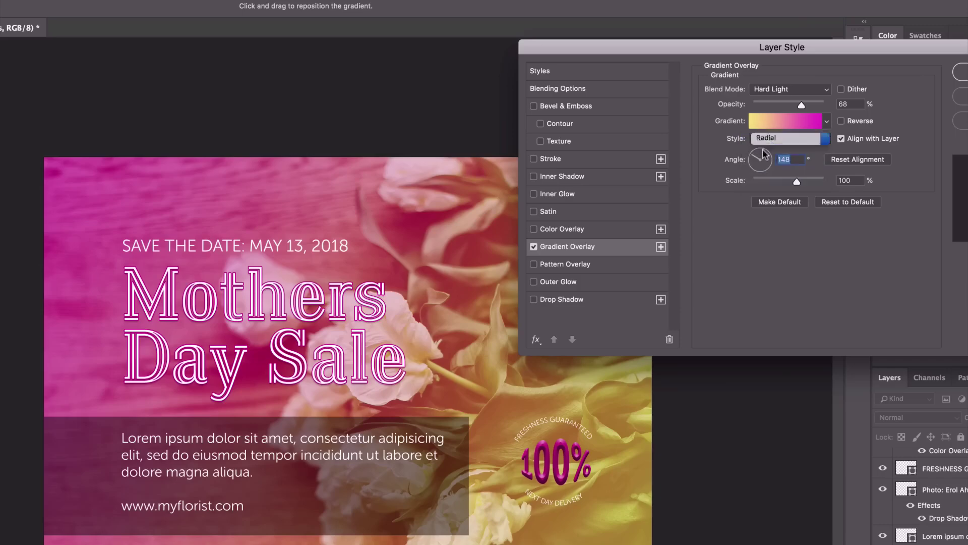
pyautogui.click(791, 137)
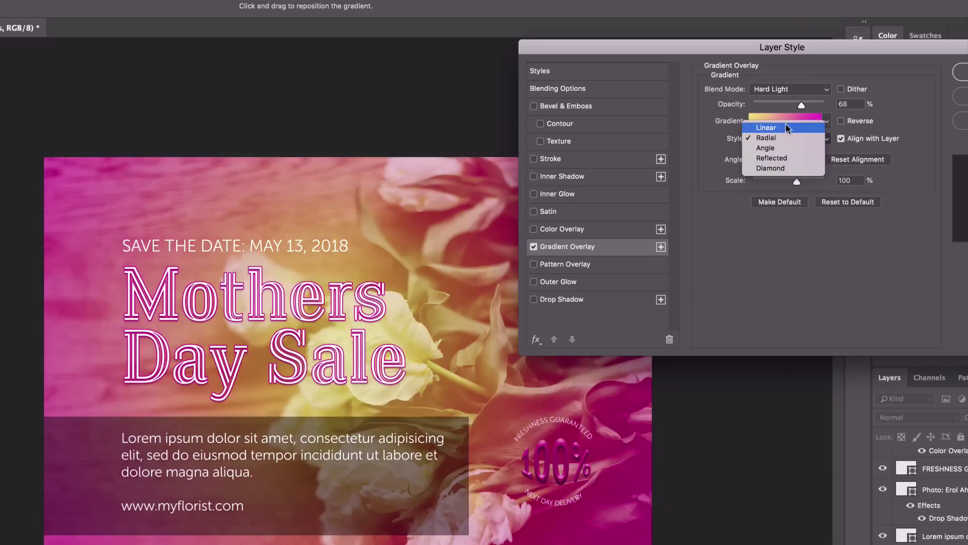
pyautogui.click(785, 128)
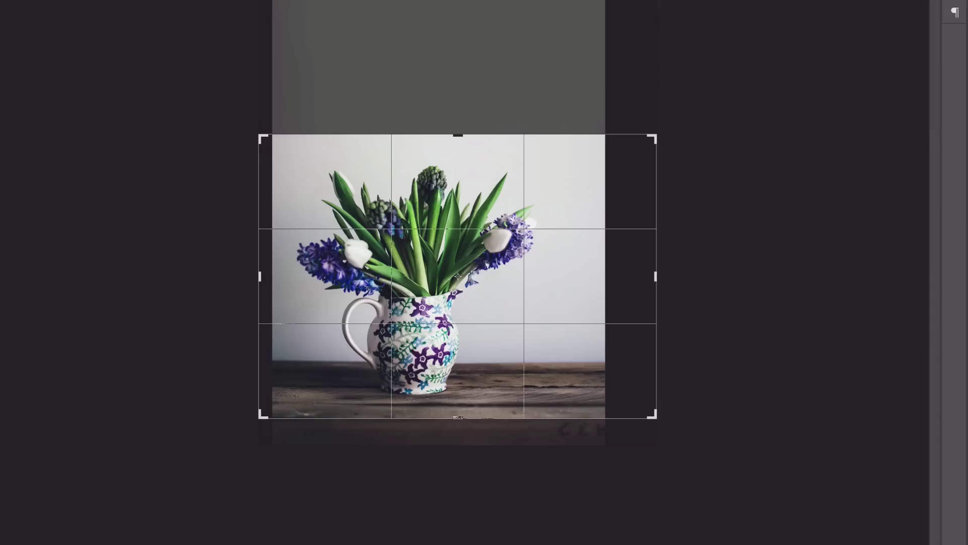
# Apply the wide crop around the flower jug that extends past both sides of the photo.
pyautogui.press('Return')
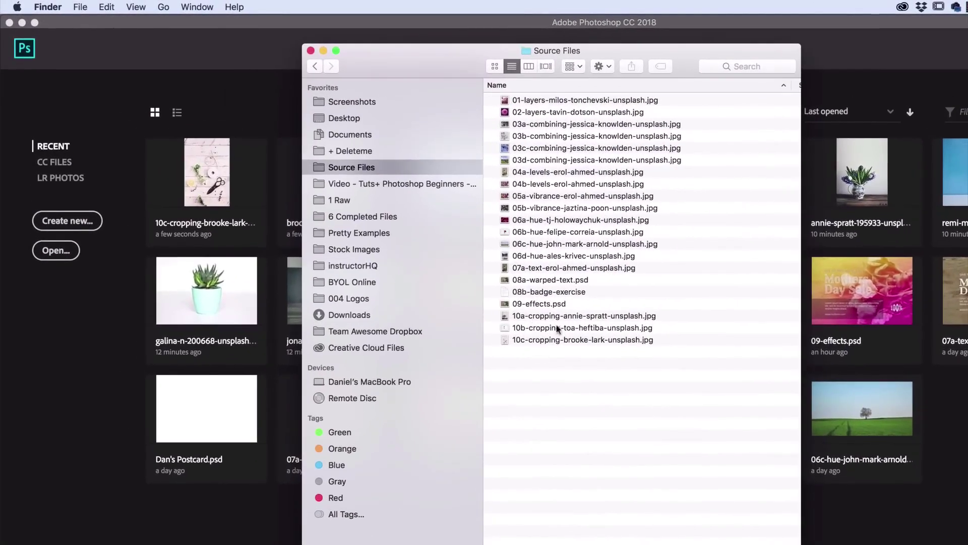
# Select the 10a, 10b and 10c cropping images in the Source Files folder and open them all in Photoshop.
pyautogui.click(598, 340)
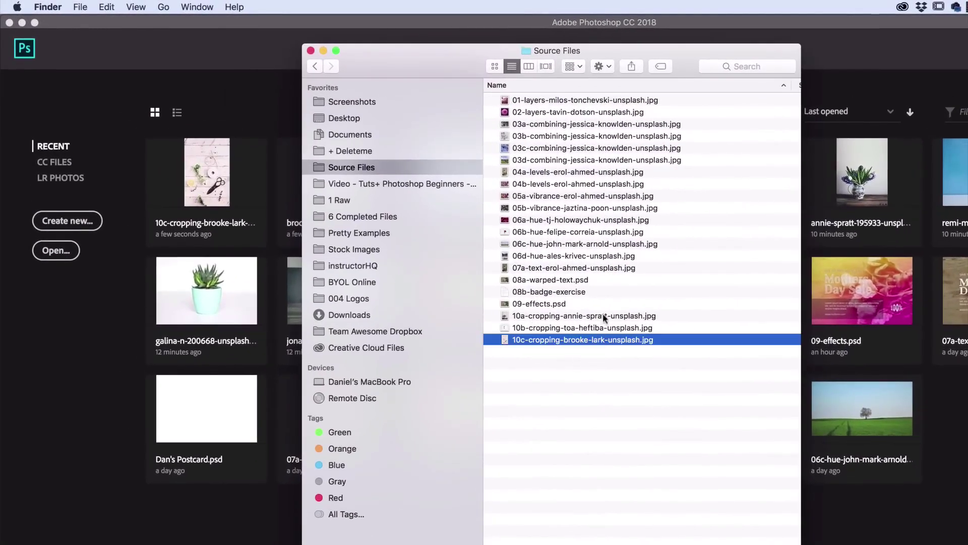
pyautogui.keyDown('shift'); pyautogui.click(604, 316); pyautogui.keyUp('shift')
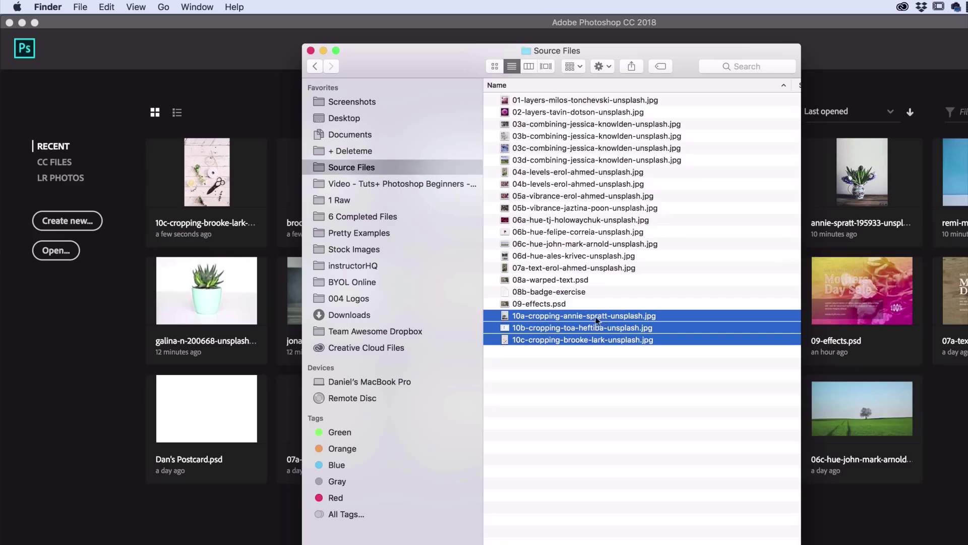
pyautogui.moveTo(415, 61); pyautogui.dragTo(446, 58)
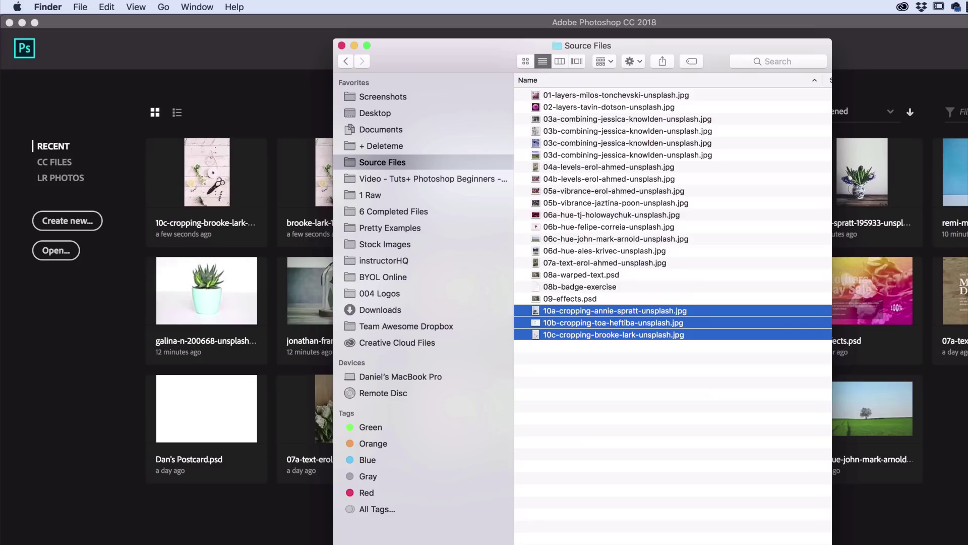
pyautogui.moveTo(537, 314); pyautogui.dragTo(965, 427)
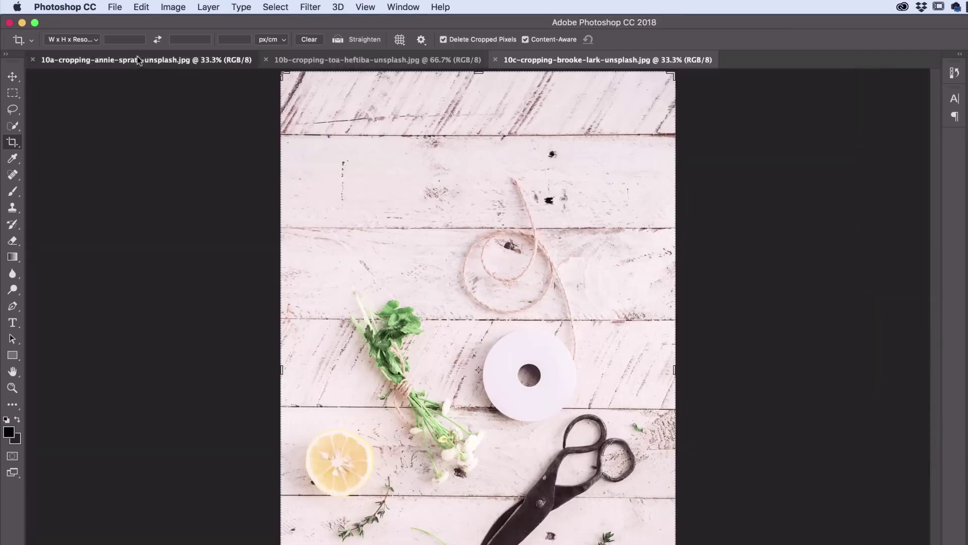
# Bring the 10a flower jug photo to the front and set the Crop tool to W x H x Resolution with Content-Aware off.
pyautogui.click(377, 61)
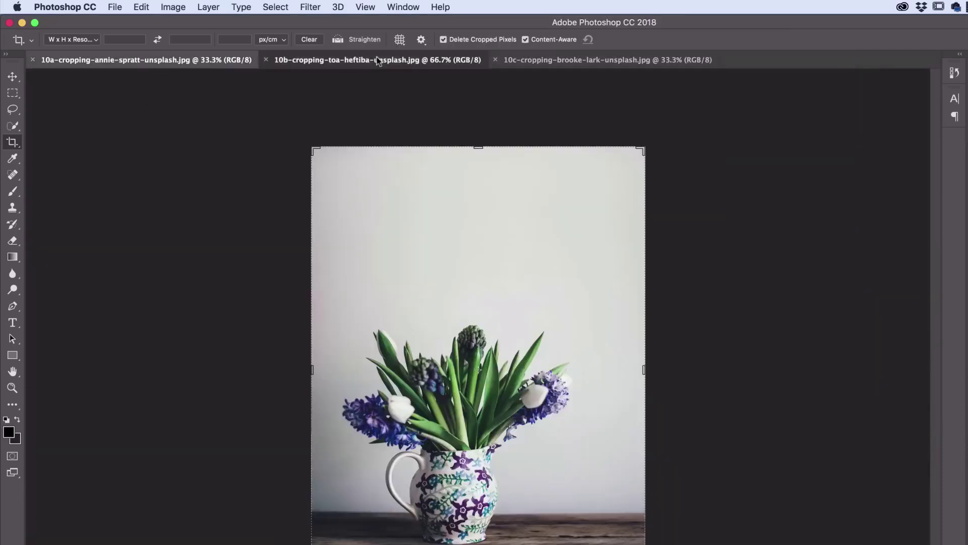
pyautogui.click(557, 58)
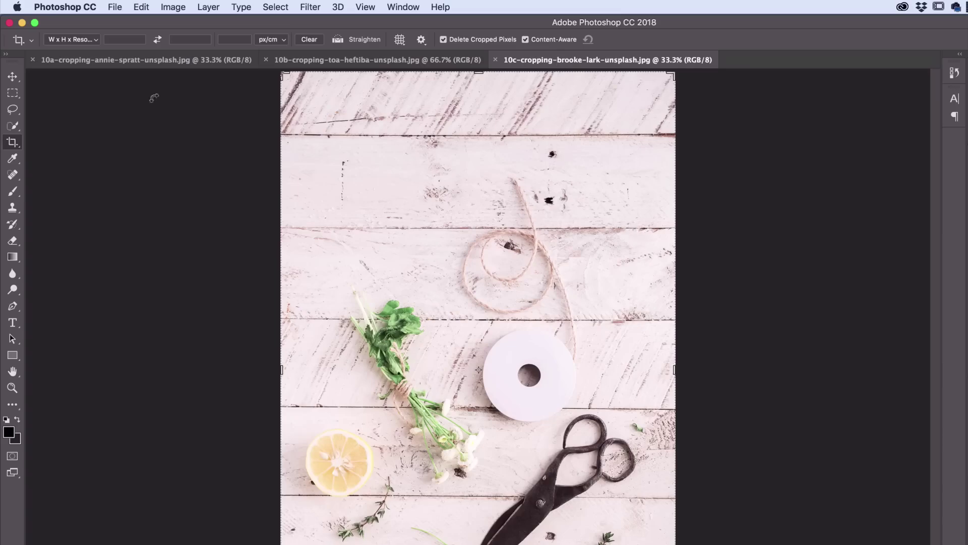
pyautogui.click(133, 63)
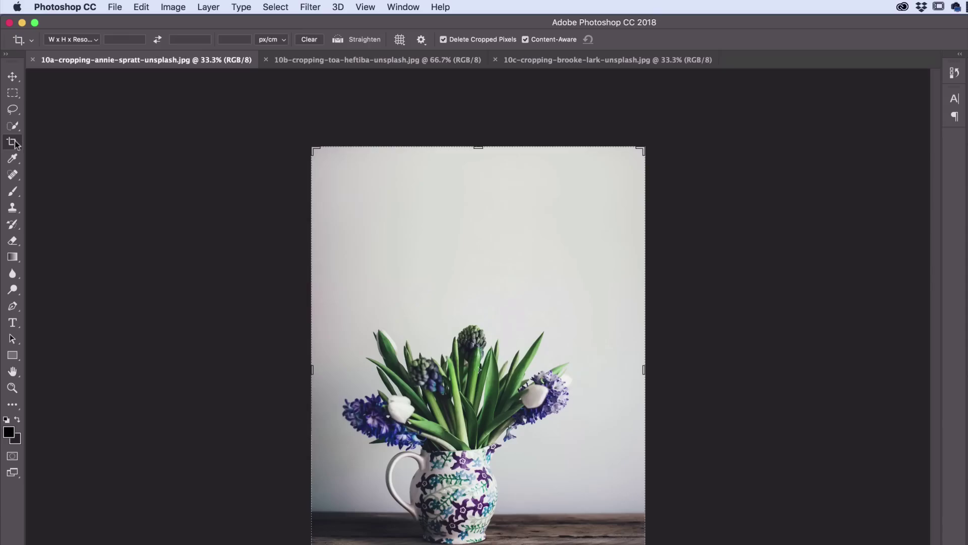
pyautogui.click(525, 40)
pyautogui.click(70, 40)
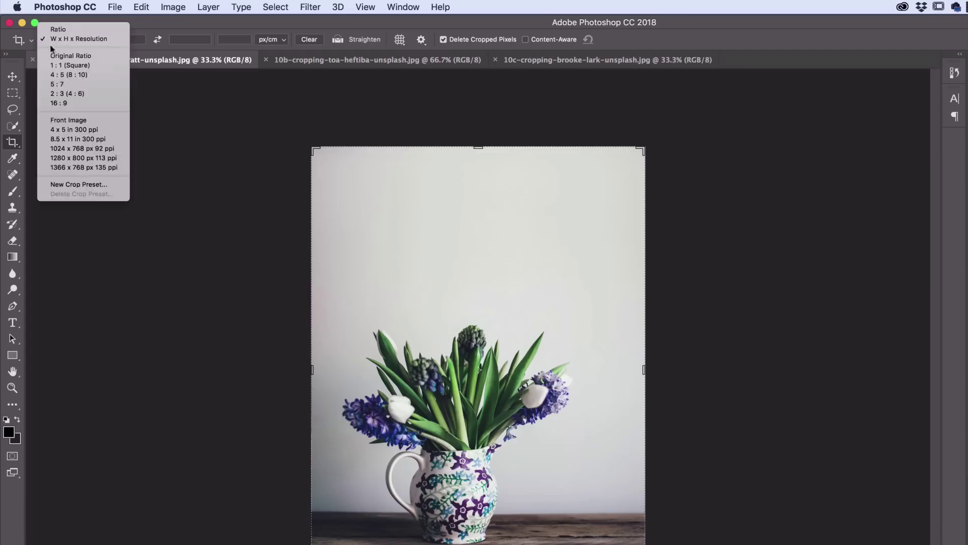
pyautogui.click(85, 42)
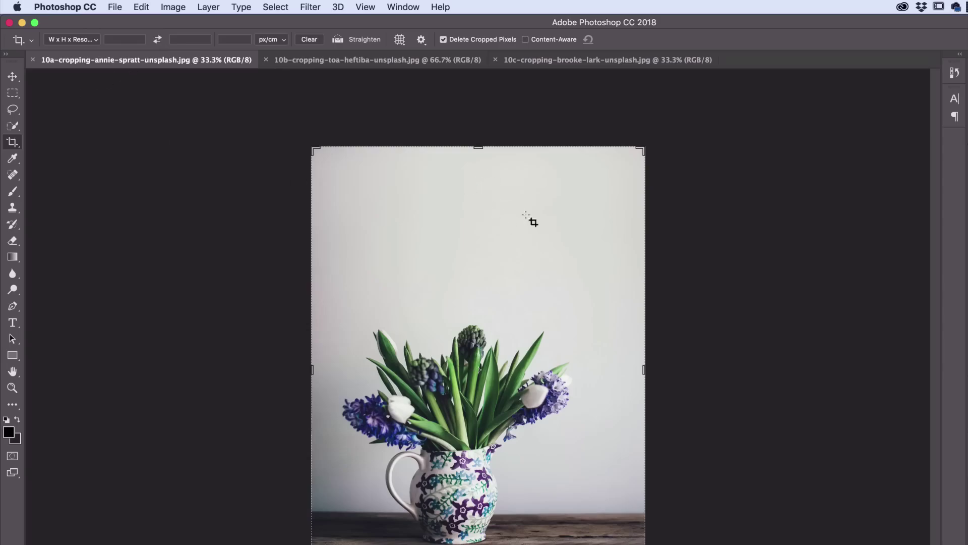
# Try a tighter crop of the flower jug photo from its upper-right corner and undo it.
pyautogui.moveTo(642, 150); pyautogui.dragTo(628, 206)
pyautogui.press('Return')
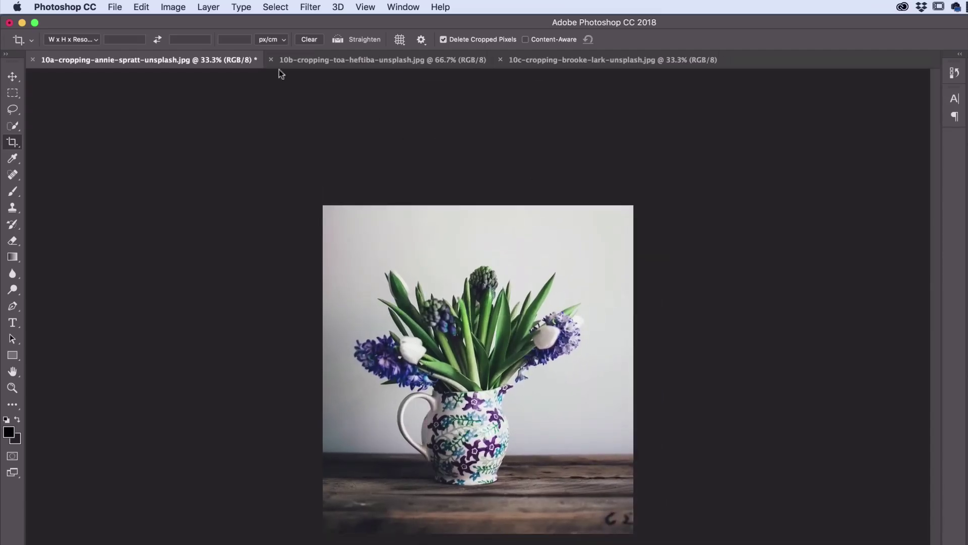
pyautogui.click(148, 6)
pyautogui.click(163, 46)
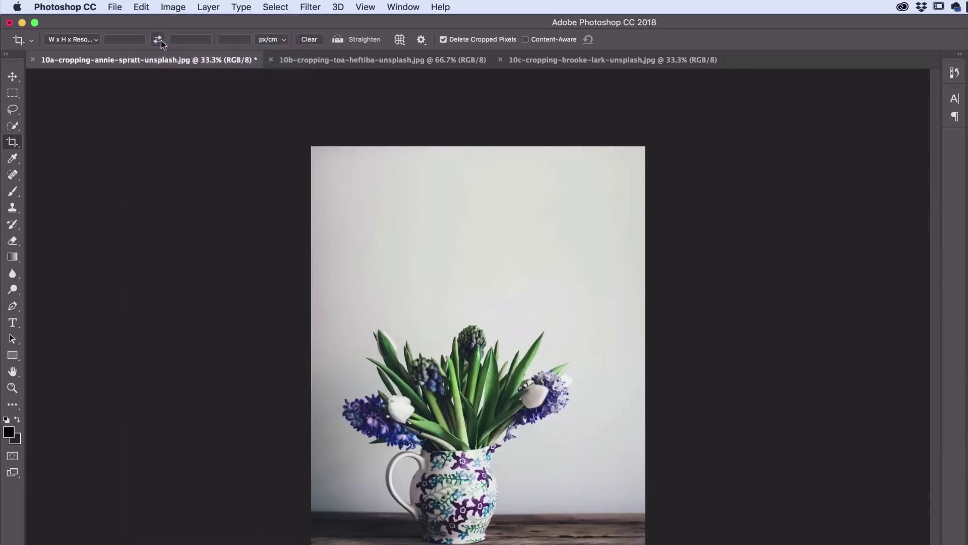
# Try a rotated crop that tilts the flower jug photo and undo it.
pyautogui.click(14, 143)
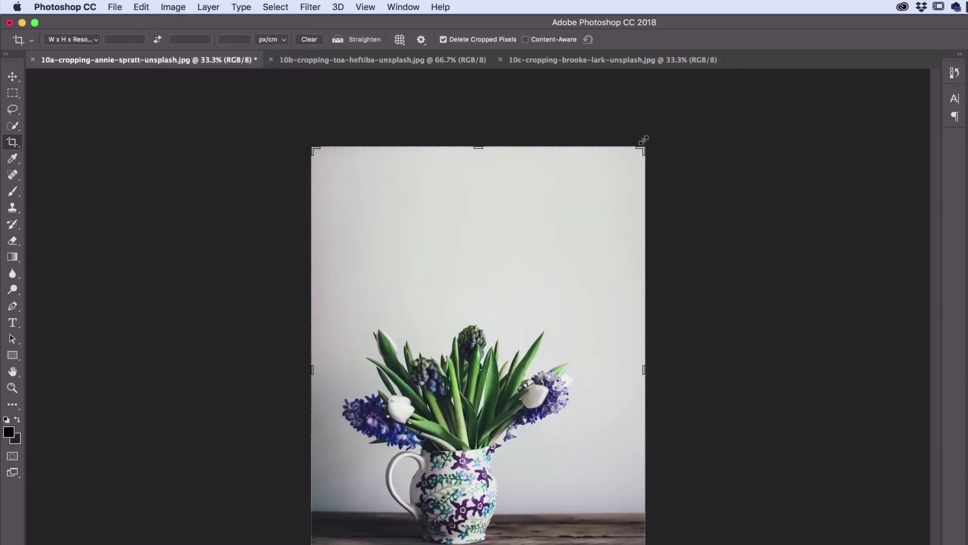
pyautogui.moveTo(642, 150)
pyautogui.mouseDown()
pyautogui.moveTo(662, 134)
pyautogui.moveTo(637, 159)
pyautogui.mouseUp()
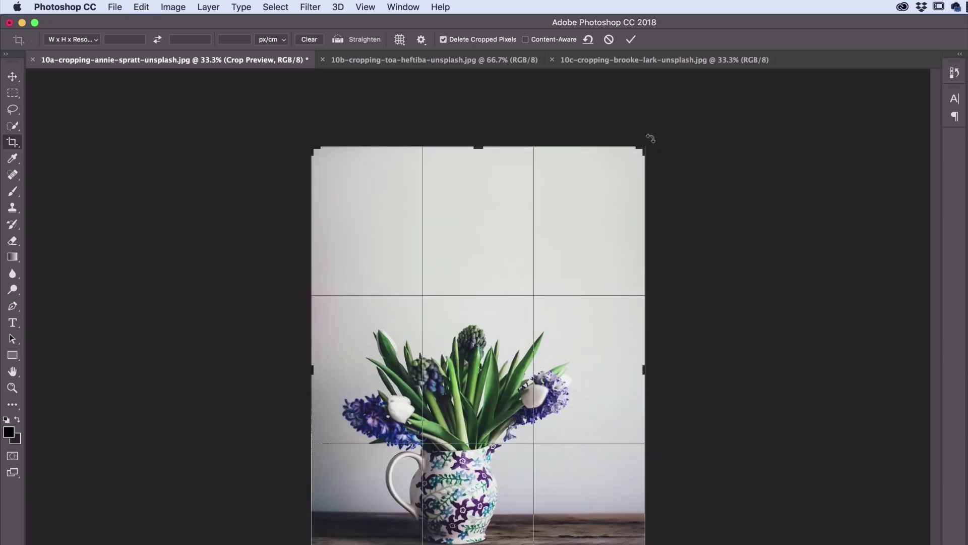
pyautogui.moveTo(651, 138); pyautogui.dragTo(575, 176)
pyautogui.press('Return')
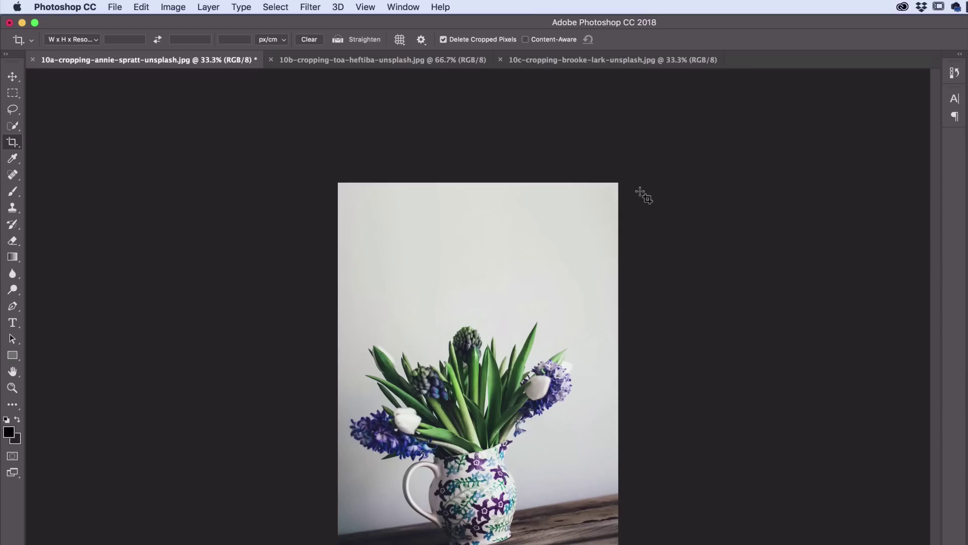
pyautogui.press('super+z')
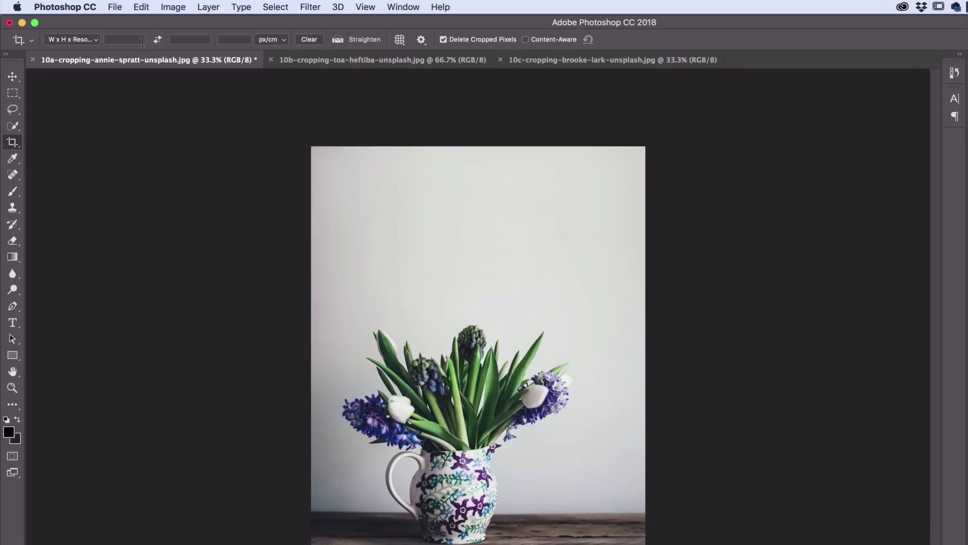
pyautogui.click(118, 6)
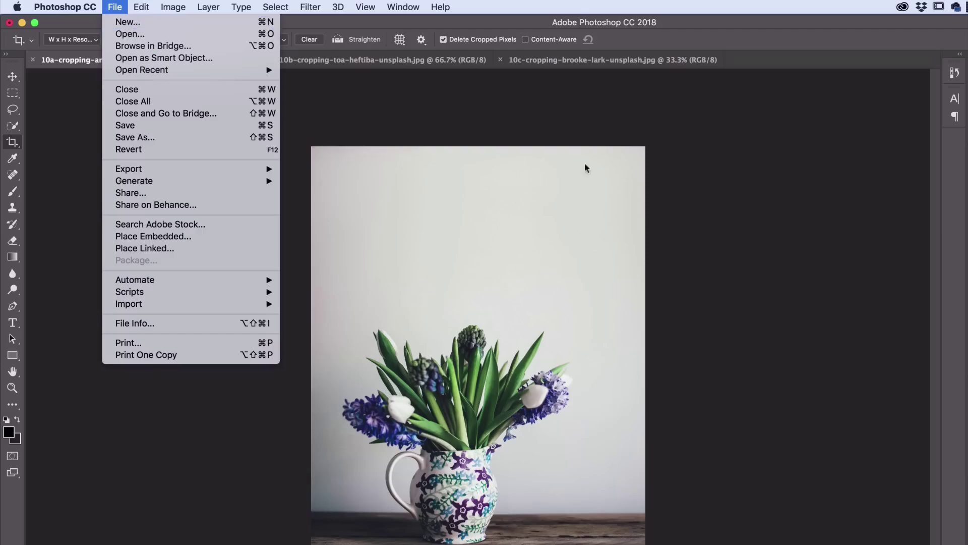
pyautogui.click(626, 168)
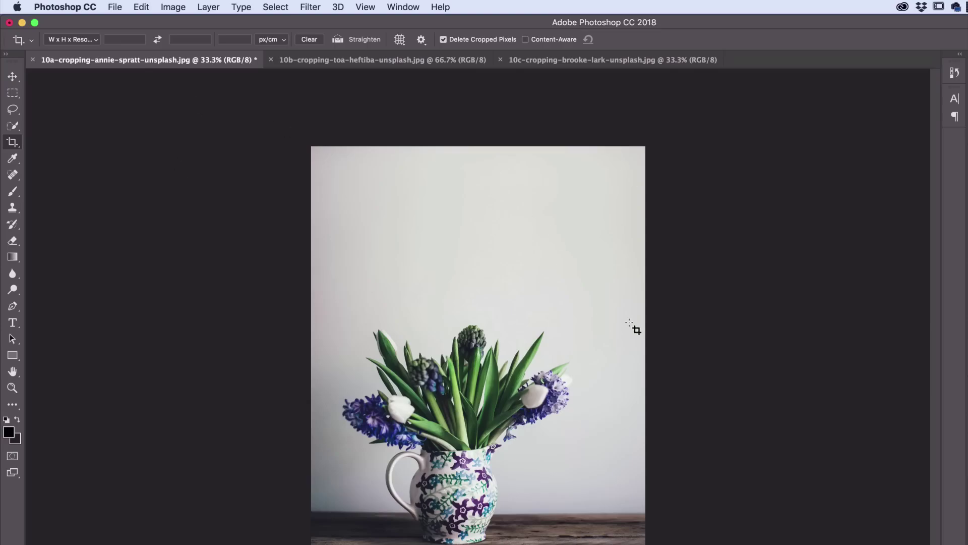
# Crop the flower jug photo to the 5 : 7 ratio preset.
pyautogui.click(64, 43)
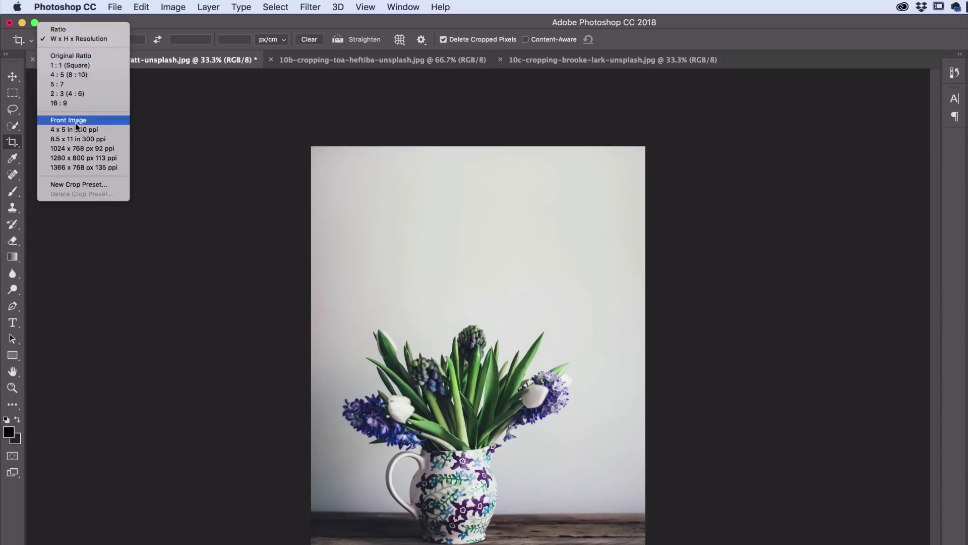
pyautogui.click(54, 85)
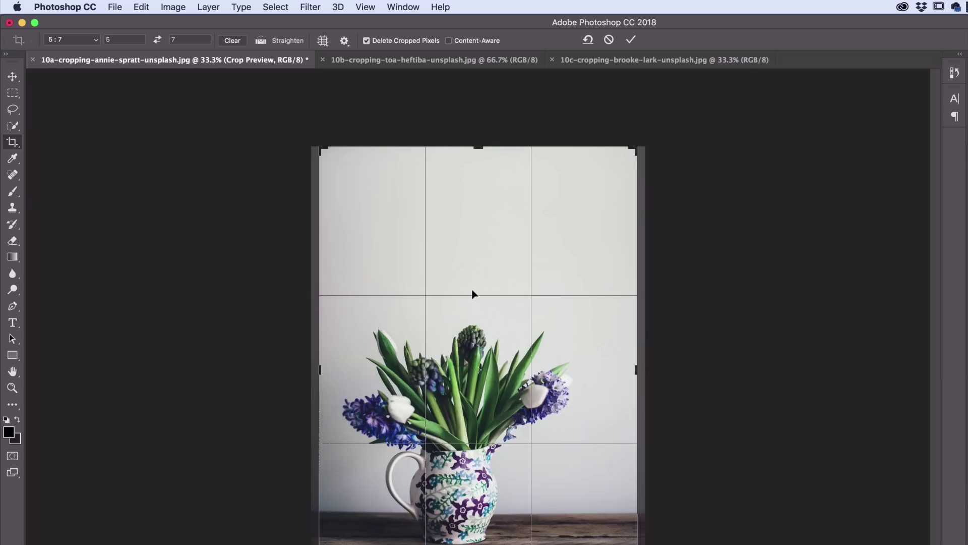
pyautogui.press('Return')
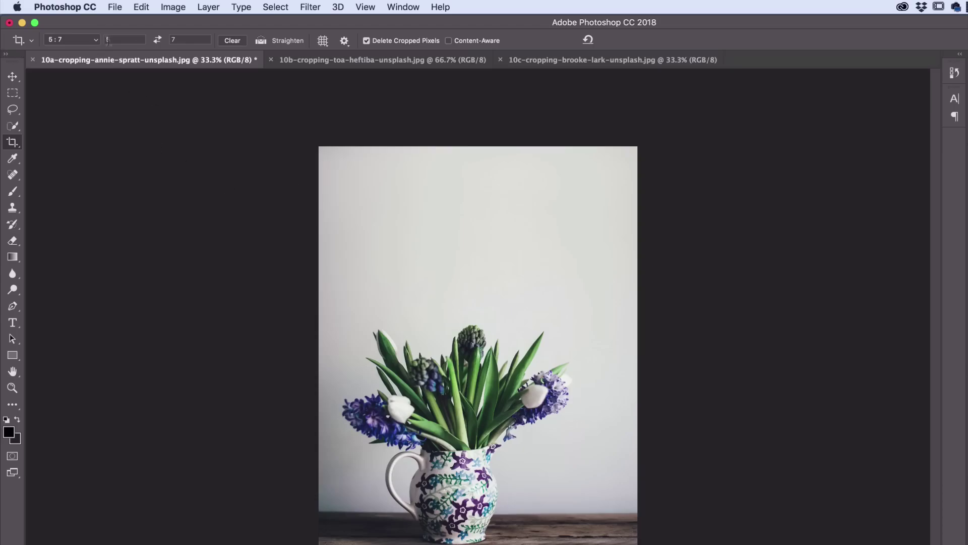
# Swap the crop ratio to 7 by 5 and back to 5 by 7.
pyautogui.click(132, 44)
pyautogui.click(175, 44)
pyautogui.click(158, 41)
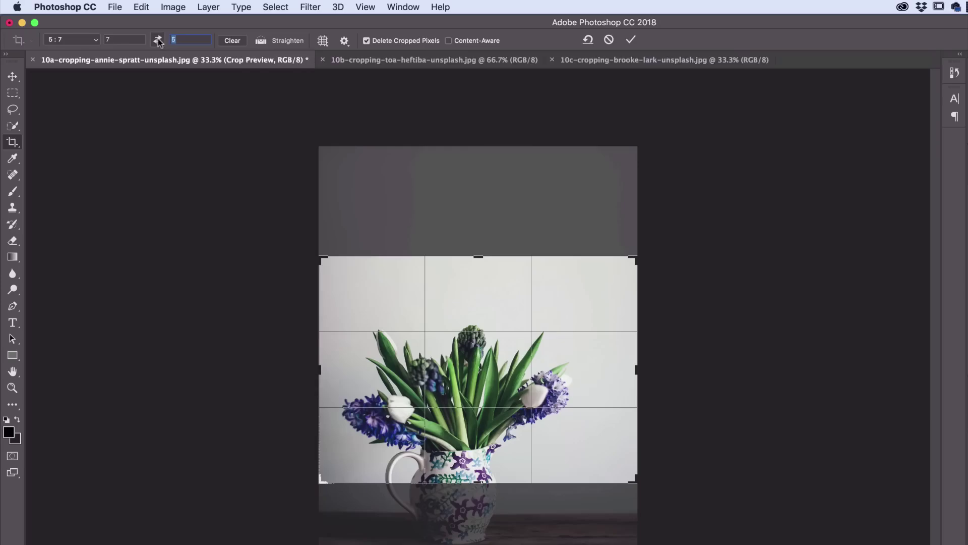
pyautogui.click(157, 41)
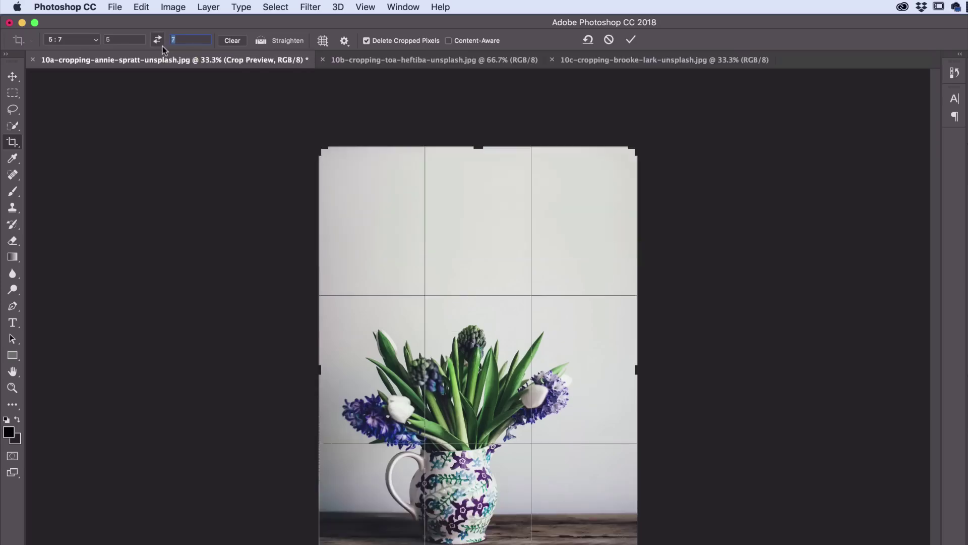
# Try cropping the flower jug photo by W x H x Resolution at 300 cm wide and 400 cm high.
pyautogui.click(93, 43)
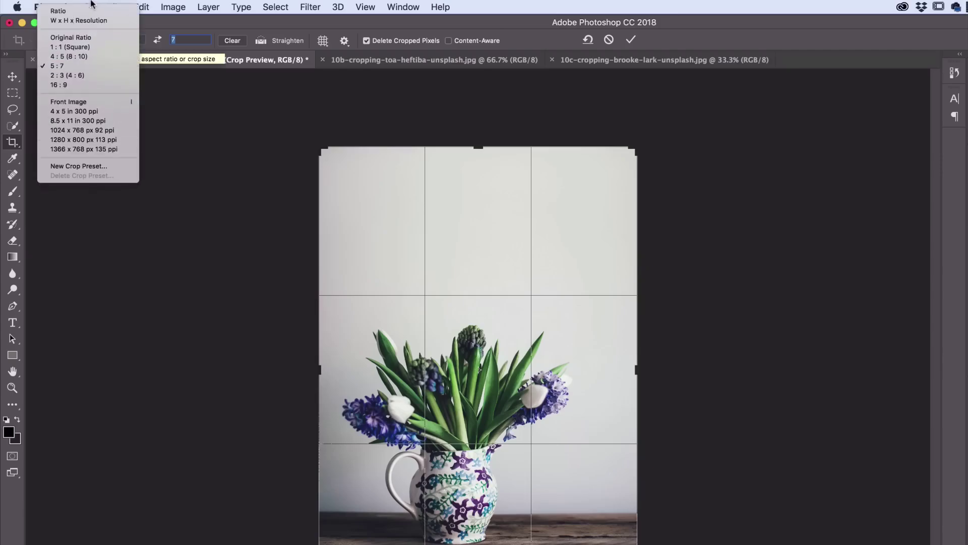
pyautogui.click(87, 21)
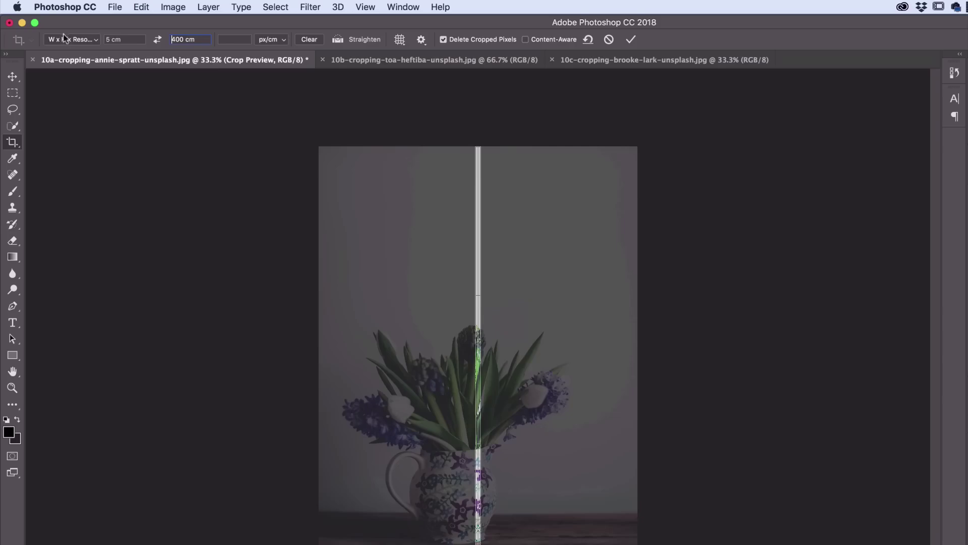
pyautogui.click(126, 40)
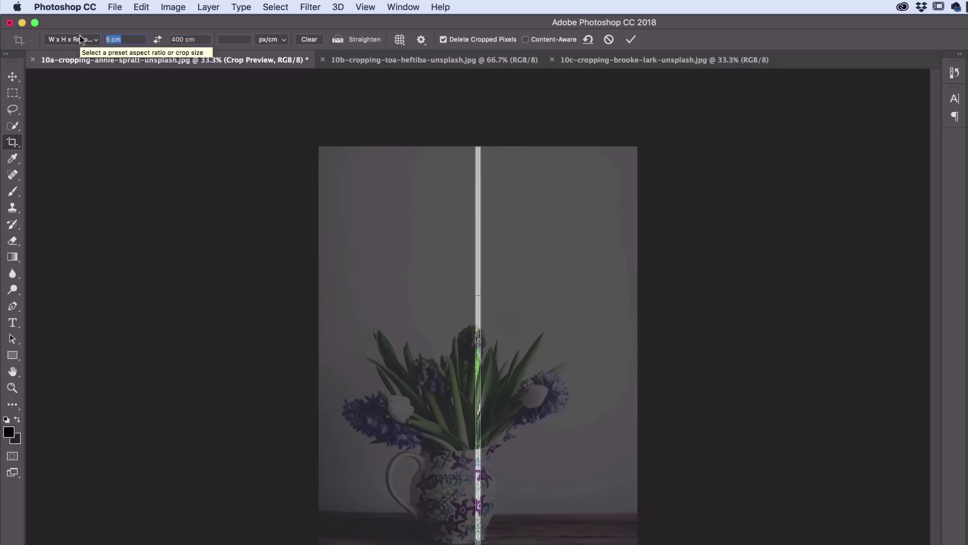
pyautogui.write('300')
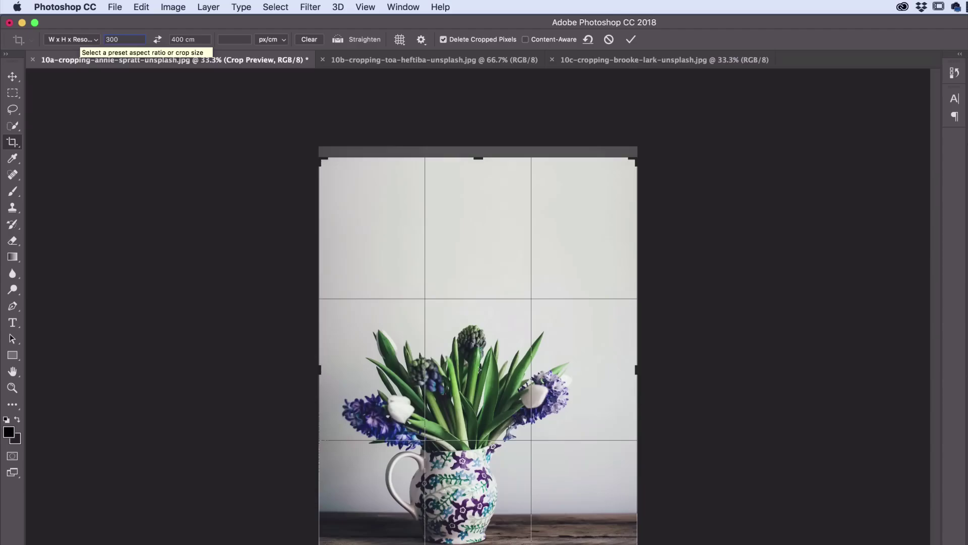
pyautogui.press('Tab')
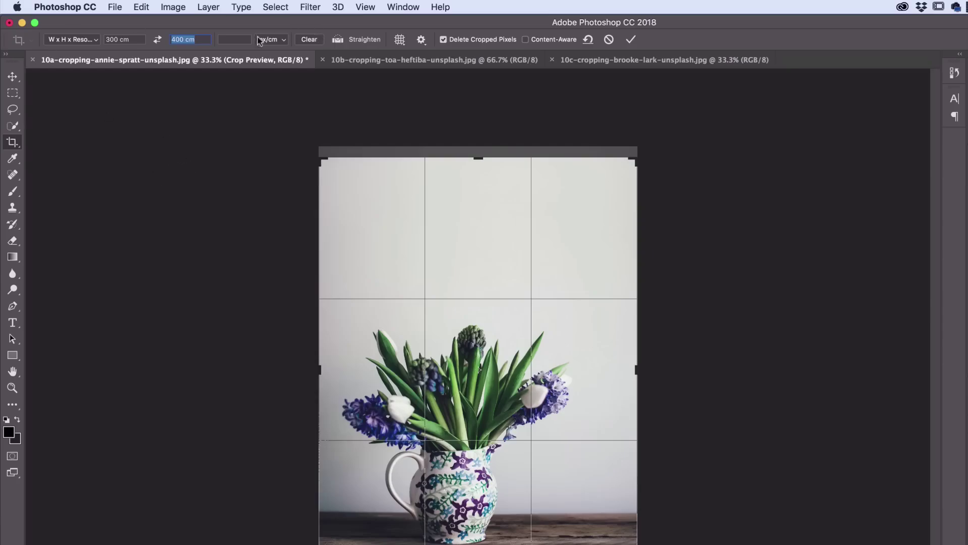
pyautogui.press('Return')
pyautogui.press('Return')
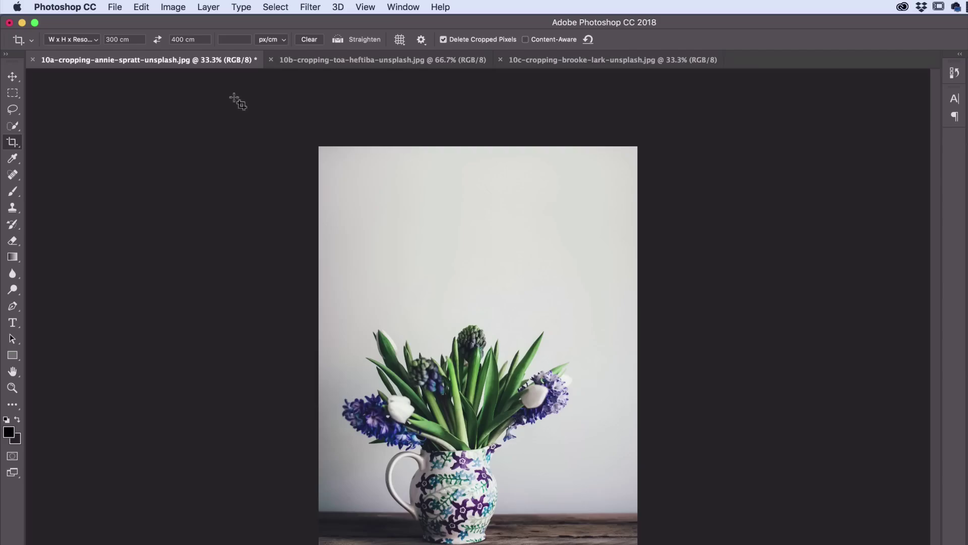
# Clear the crop dimensions and set the flower jug photo's crop to the 5 : 7 preset, swapped to 7 by 5.
pyautogui.click(316, 42)
pyautogui.click(82, 40)
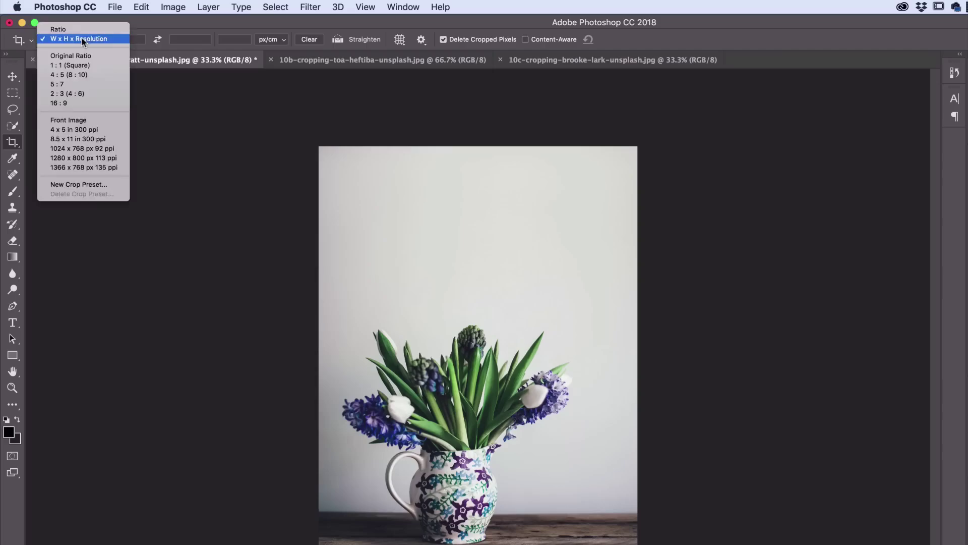
pyautogui.click(53, 84)
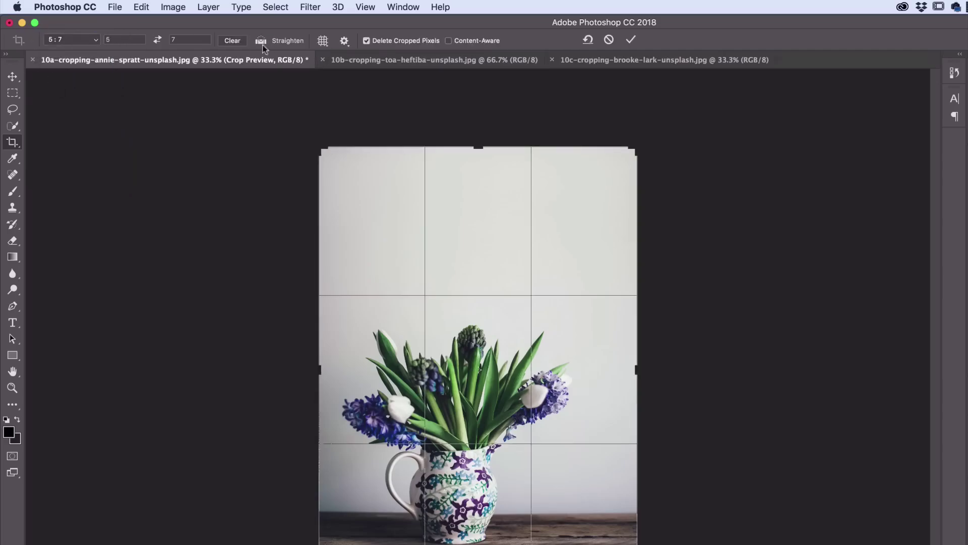
pyautogui.click(158, 40)
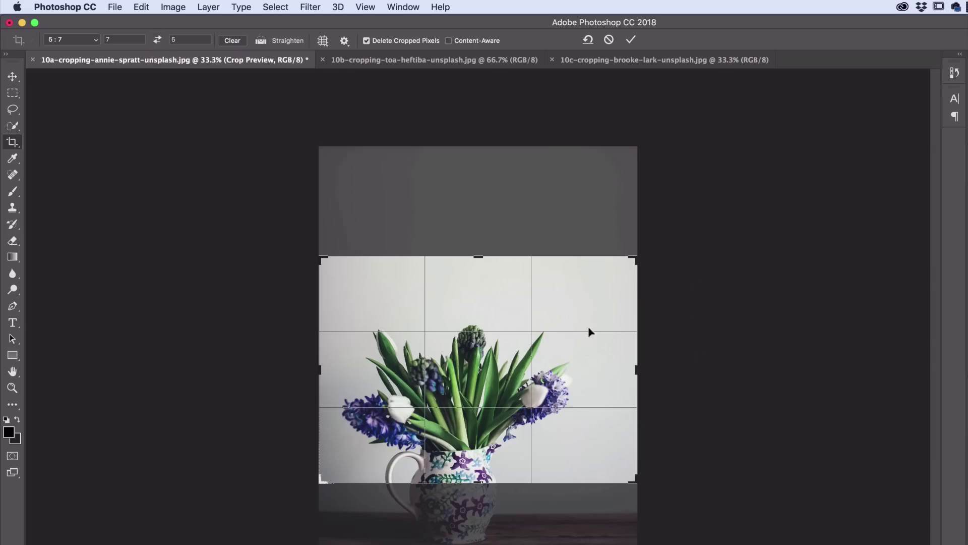
# Enlarge the crop past both sides of the flower jug photo, centre the jug in it and apply it with Content-Aware enabled.
pyautogui.moveTo(573, 391)
pyautogui.mouseDown()
pyautogui.moveTo(570, 306)
pyautogui.moveTo(558, 352)
pyautogui.moveTo(567, 324)
pyautogui.moveTo(570, 352)
pyautogui.mouseUp()
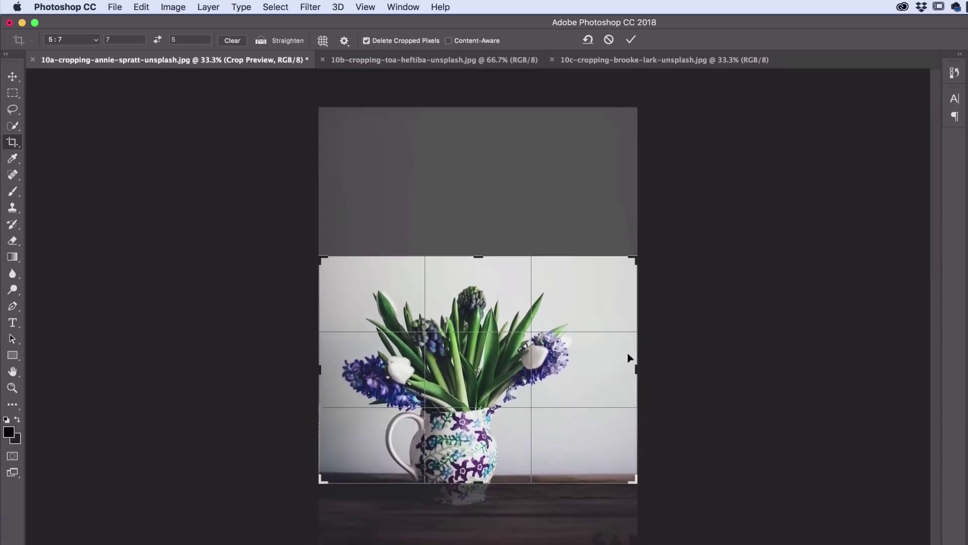
pyautogui.moveTo(637, 257); pyautogui.dragTo(675, 230)
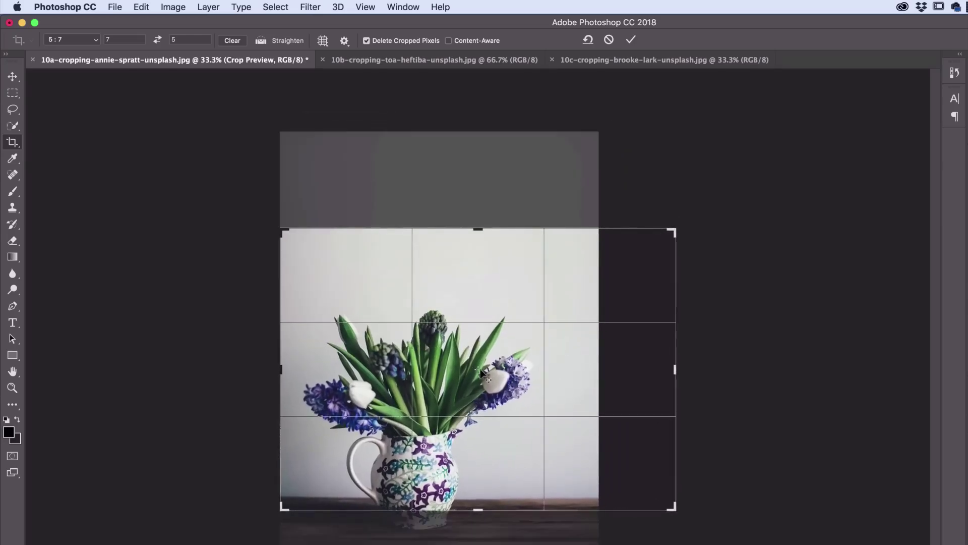
pyautogui.moveTo(579, 377); pyautogui.dragTo(628, 335)
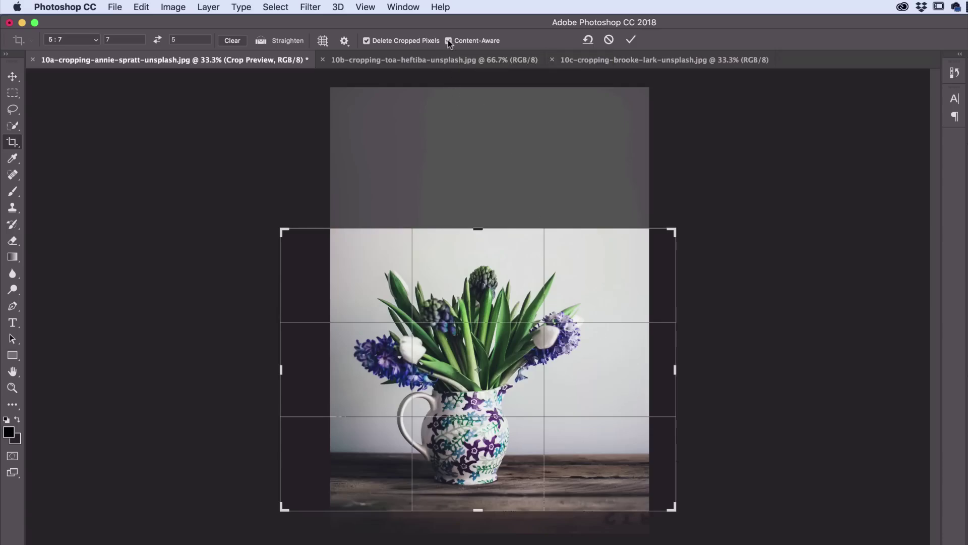
pyautogui.click(632, 43)
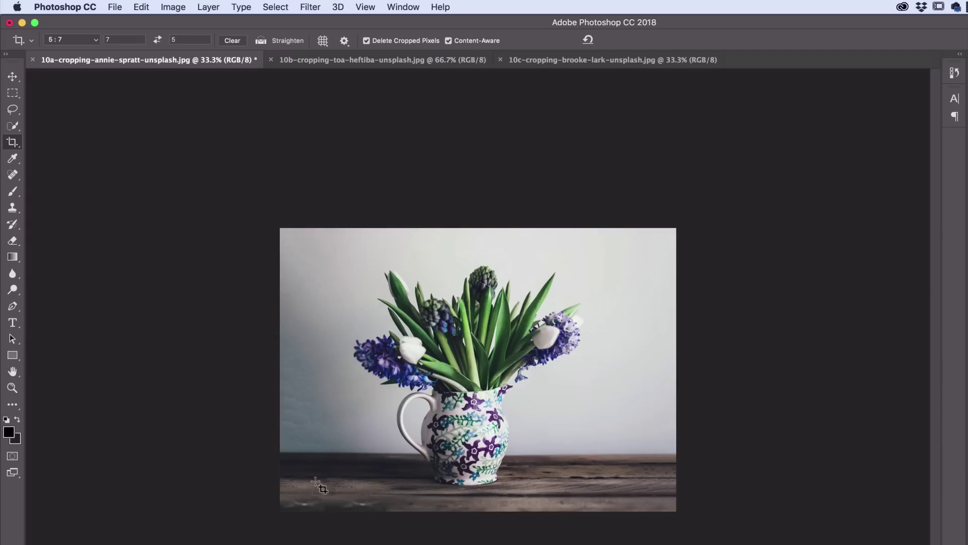
# Switch to the 10b potted bonsai photo and set its crop mode to W x H x Resolution.
pyautogui.click(327, 65)
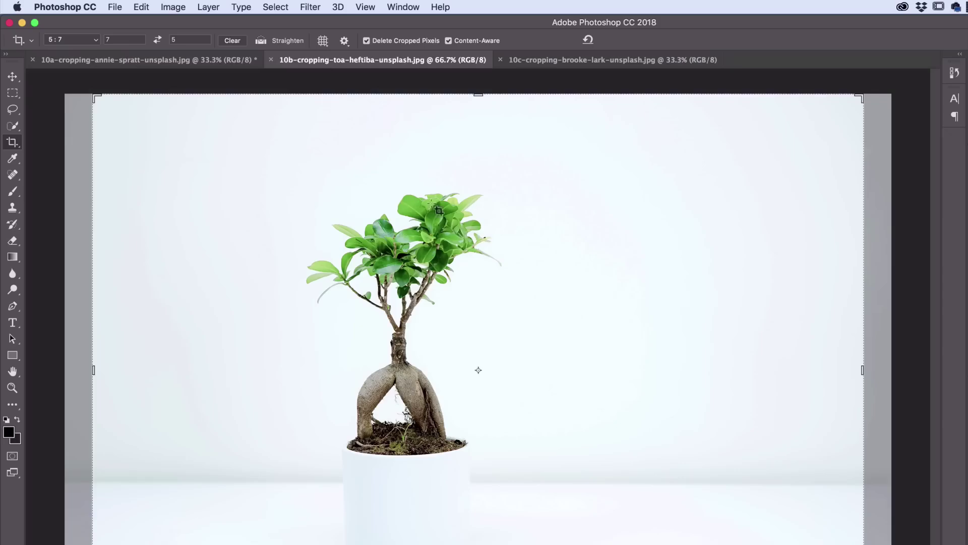
pyautogui.click(67, 41)
pyautogui.moveTo(67, 6)
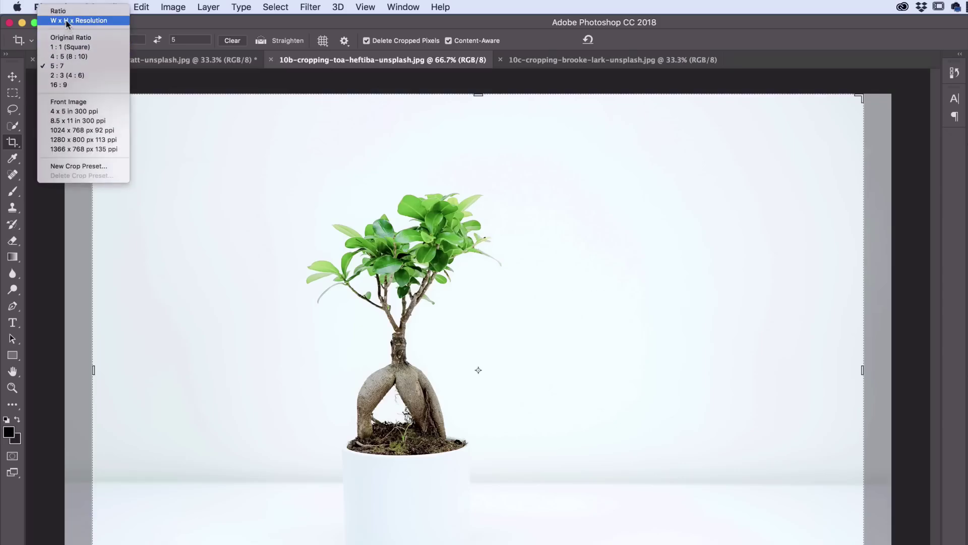
pyautogui.click(67, 21)
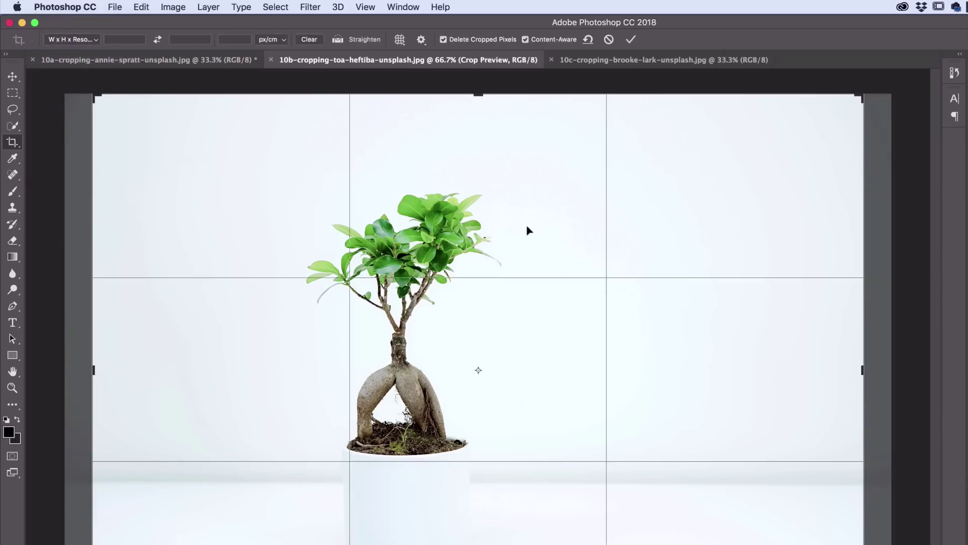
# Widen the bonsai photo's crop well beyond both sides and apply it with Content-Aware fill enabled.
pyautogui.press('super+minus')
pyautogui.press('super+minus')
pyautogui.press('super+minus')
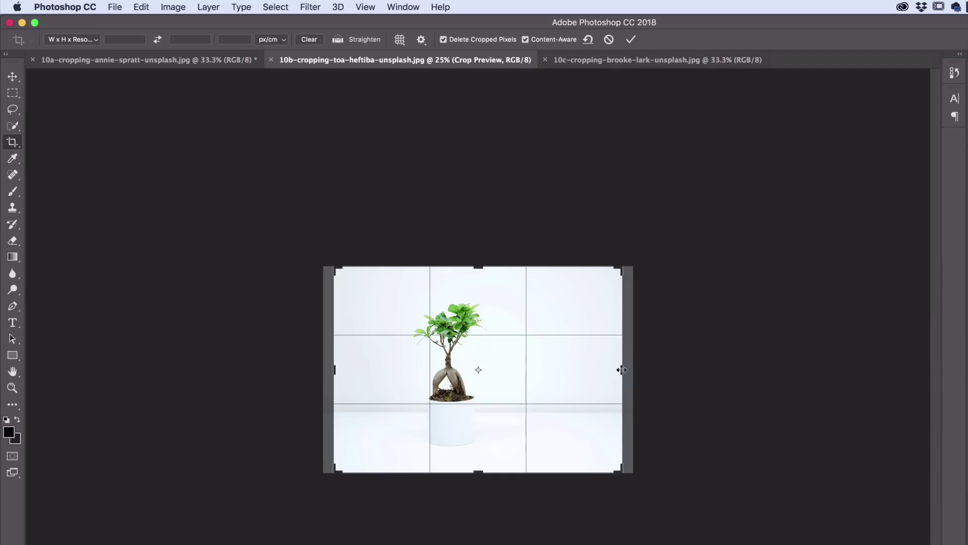
pyautogui.moveTo(621, 370); pyautogui.dragTo(725, 369)
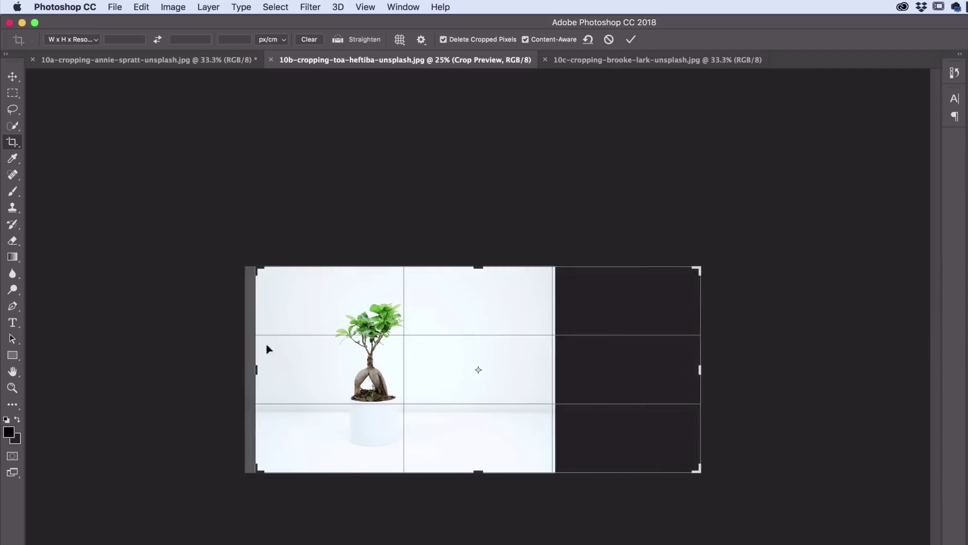
pyautogui.moveTo(256, 370); pyautogui.dragTo(178, 369)
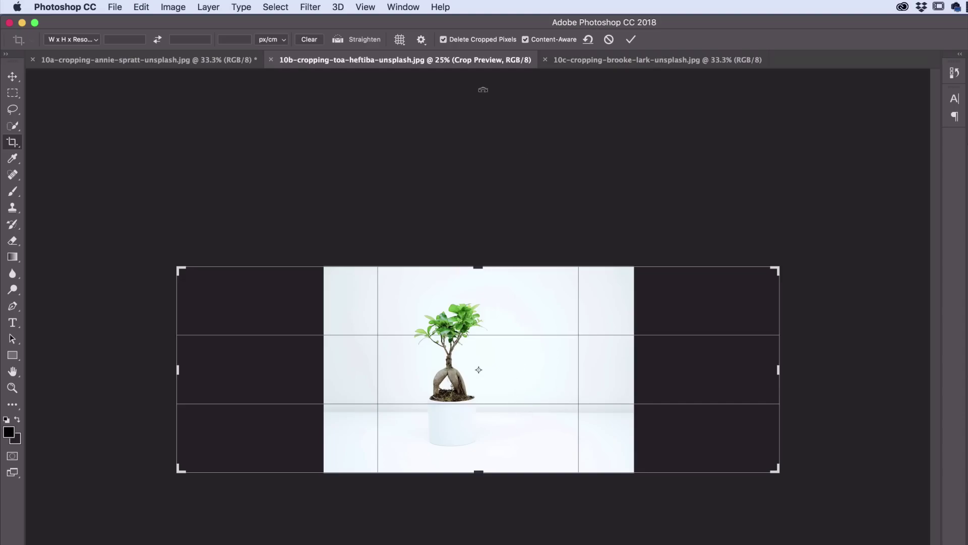
pyautogui.click(525, 39)
pyautogui.click(525, 39)
pyautogui.press('Return')
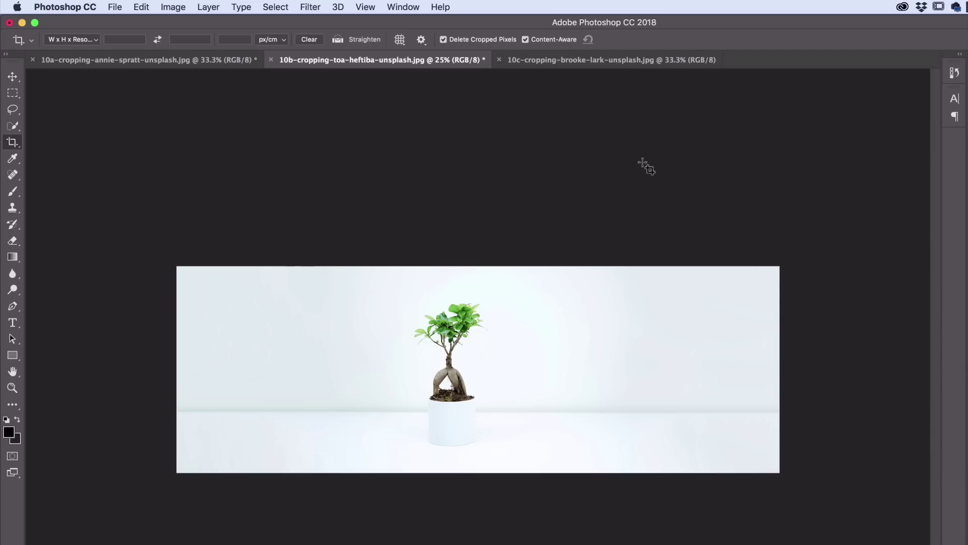
# Extend the crop of the 10c scissors and lemon photo equally past both sides and apply it with Content-Aware.
pyautogui.click(583, 61)
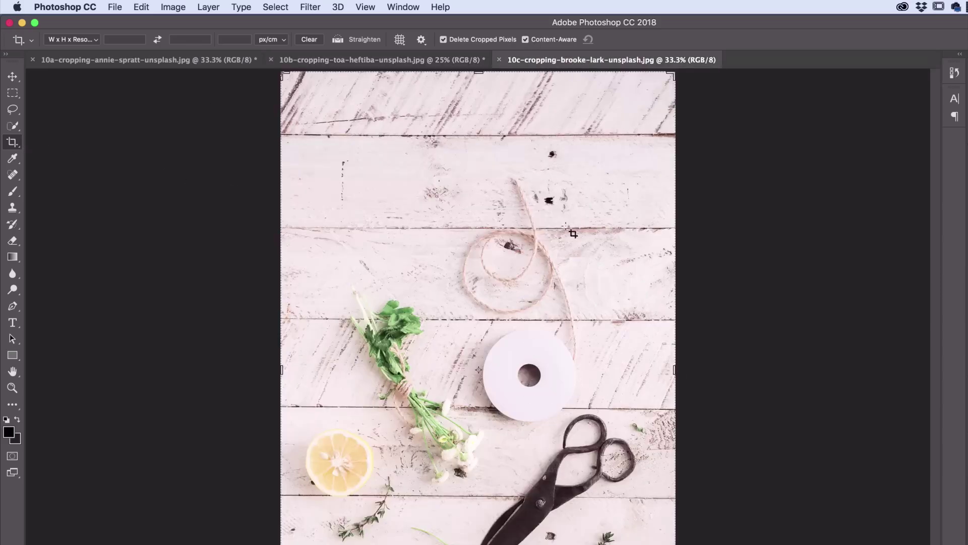
pyautogui.moveTo(675, 370); pyautogui.dragTo(789, 369)
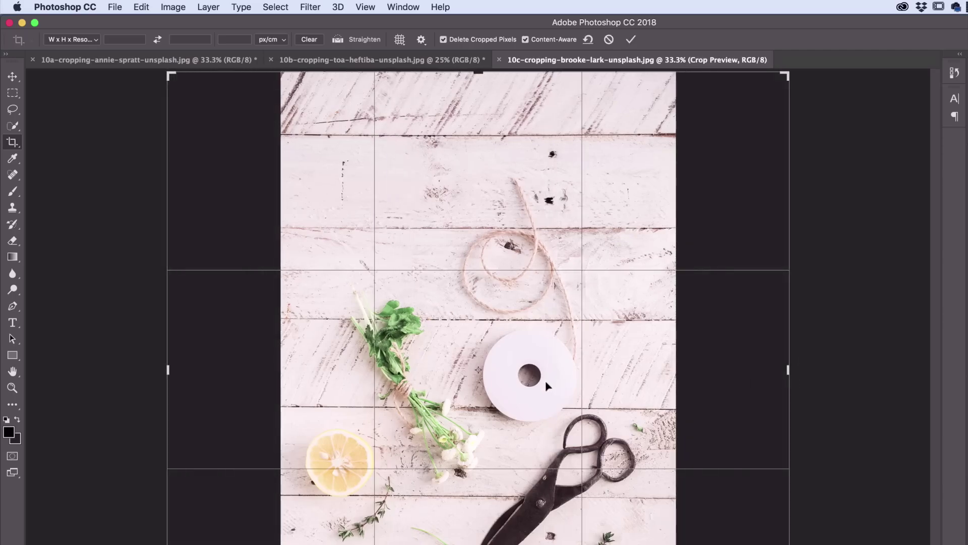
pyautogui.press('Return')
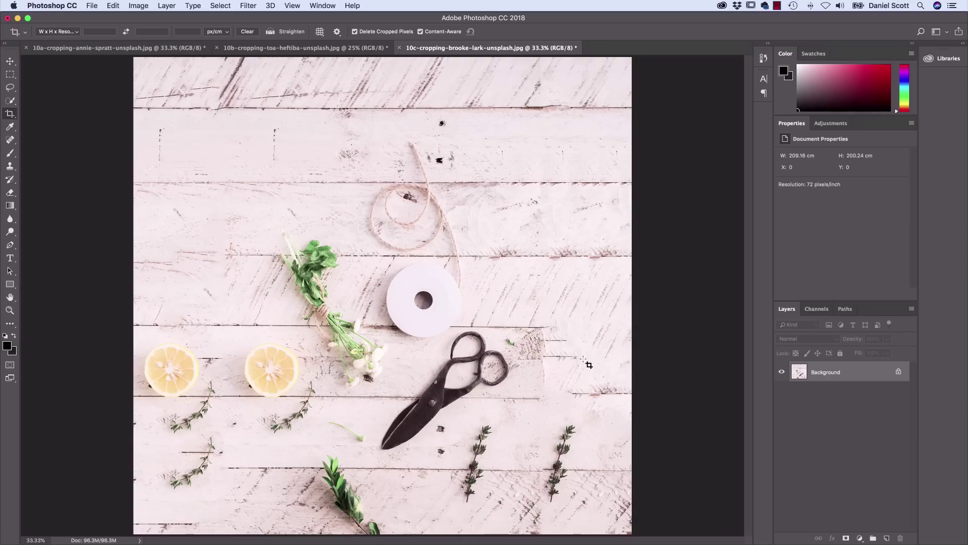
# Compare the Content-Aware crop results across the 10b, 10a and 10c photos.
pyautogui.click(329, 51)
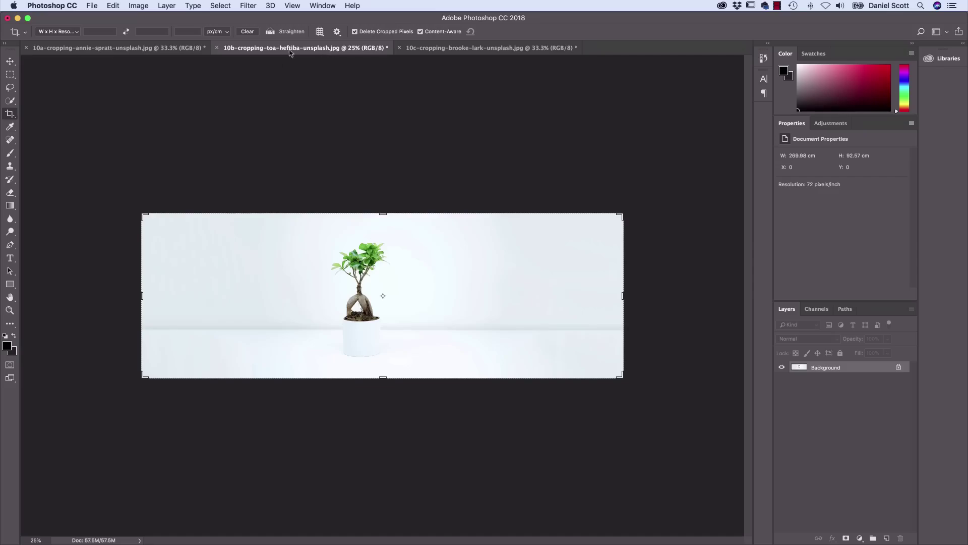
pyautogui.click(166, 50)
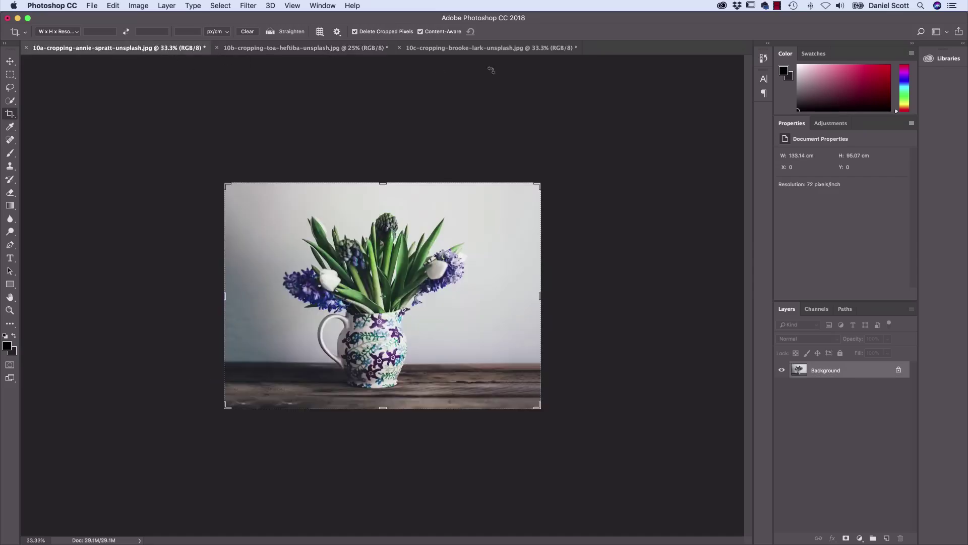
pyautogui.click(524, 49)
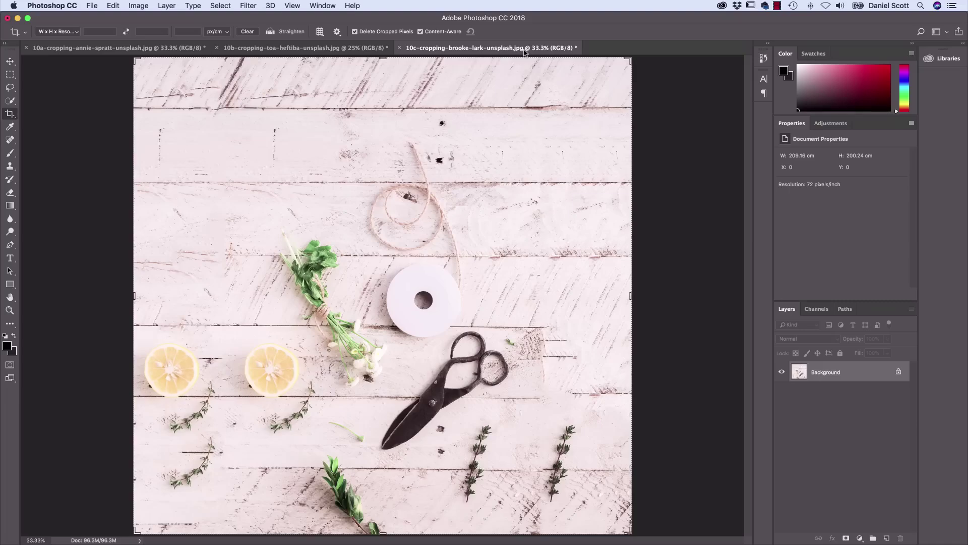
pyautogui.click(421, 31)
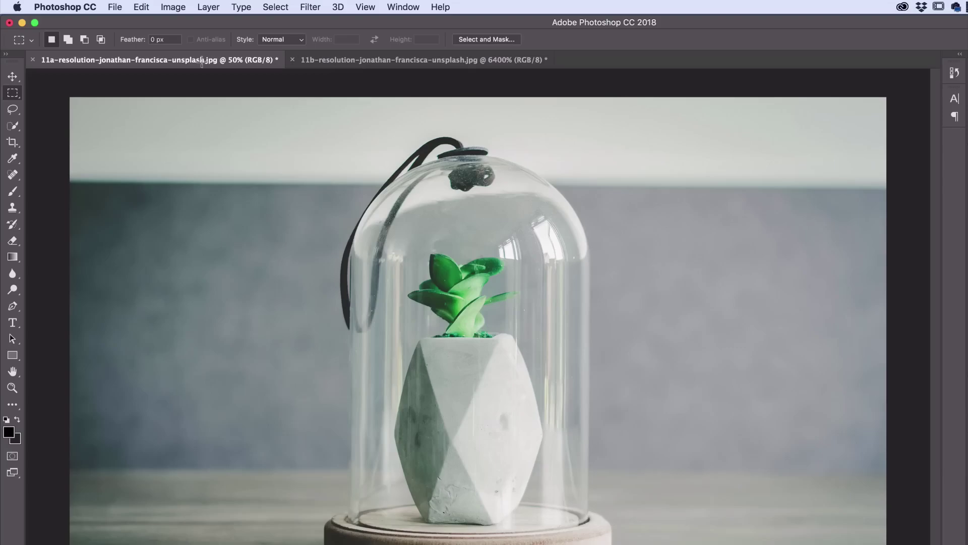
# Examine the pixel detail of the 11b resolution photo at several zoom levels between 200% and 1600%.
pyautogui.click(349, 60)
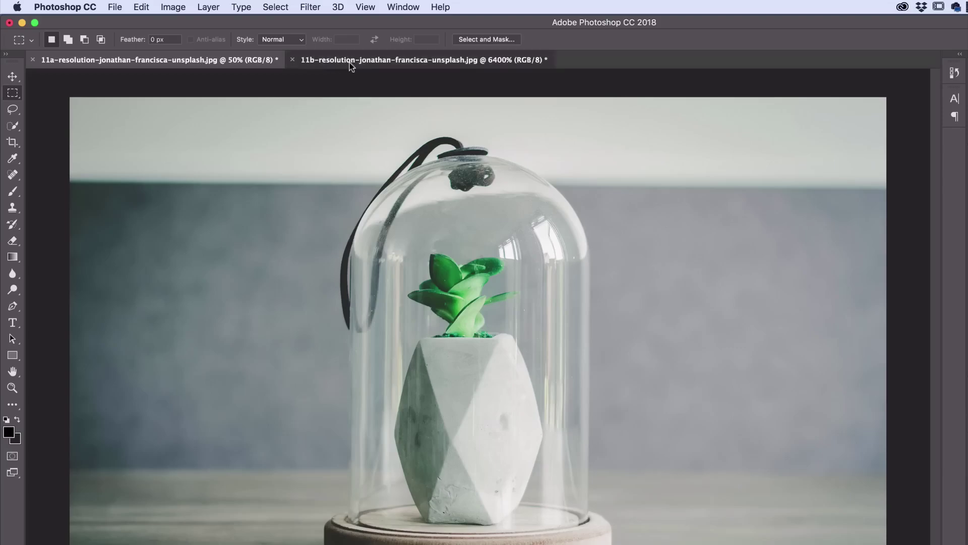
pyautogui.press('super+minus')
pyautogui.press('super+minus')
pyautogui.press('super+minus')
pyautogui.press('super+minus')
pyautogui.press('super+minus')
pyautogui.press('super+minus')
pyautogui.press('super+minus')
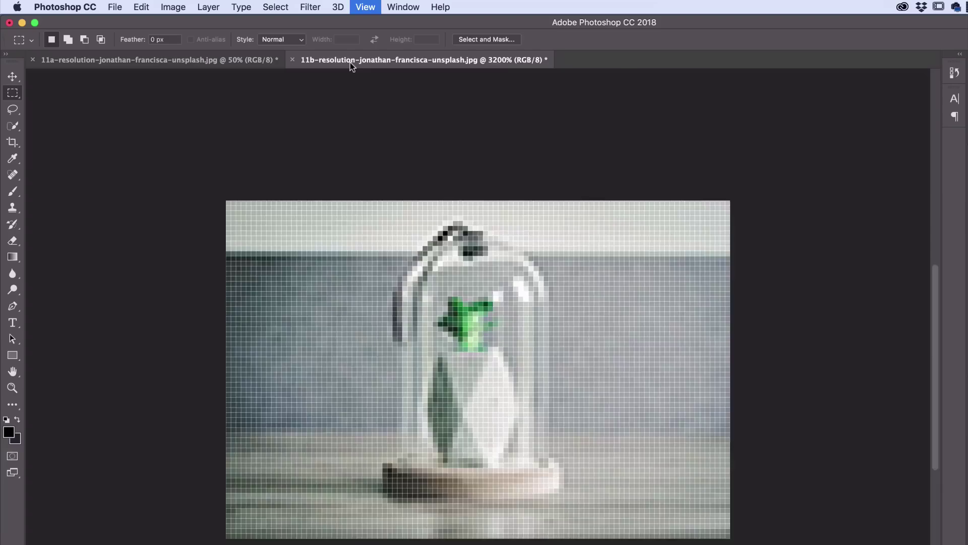
pyautogui.press('super+minus')
pyautogui.press('super+minus')
pyautogui.press('super+minus')
pyautogui.press('super+minus')
pyautogui.press('super+minus')
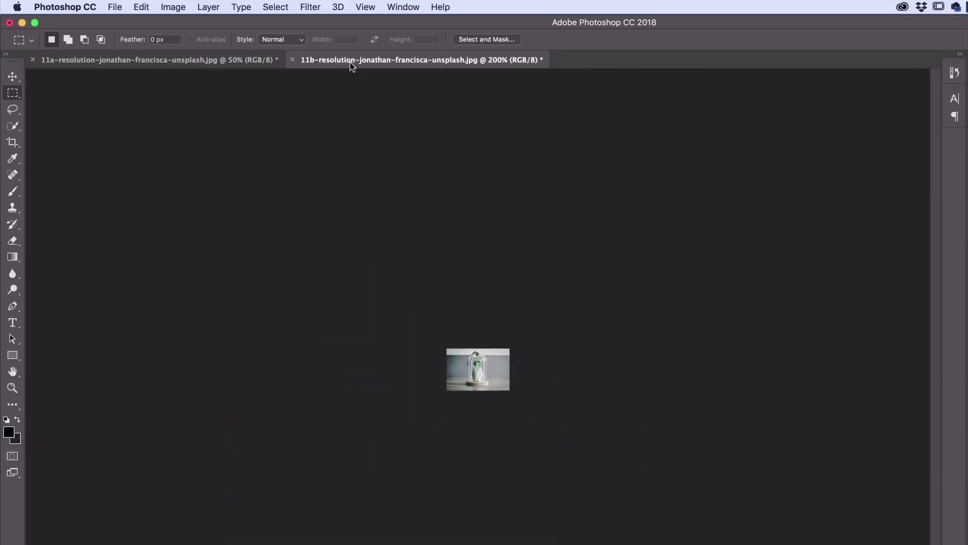
pyautogui.press('super+plus')
pyautogui.press('super+plus')
pyautogui.press('super+plus')
pyautogui.press('super+plus')
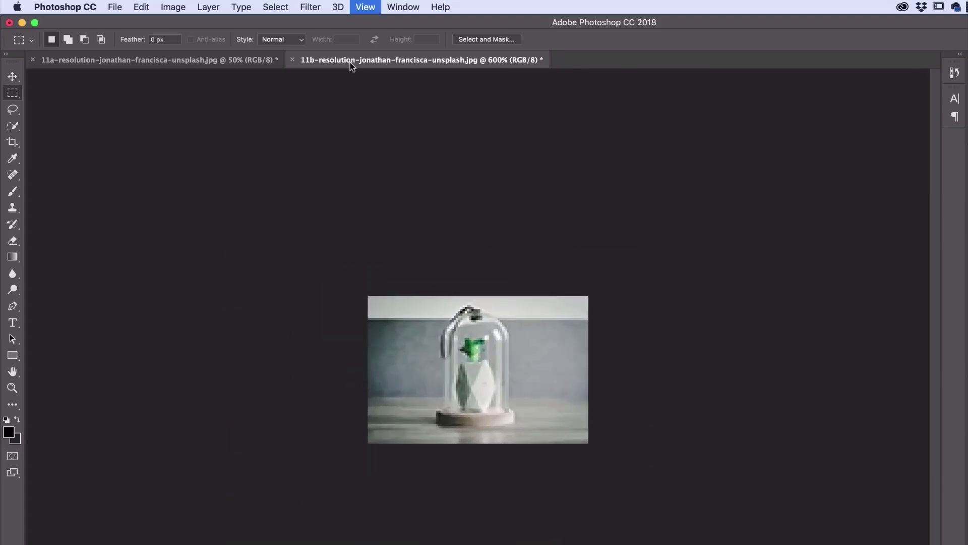
pyautogui.press('super+plus')
pyautogui.press('super+plus')
pyautogui.press('super+plus')
pyautogui.press('super+plus')
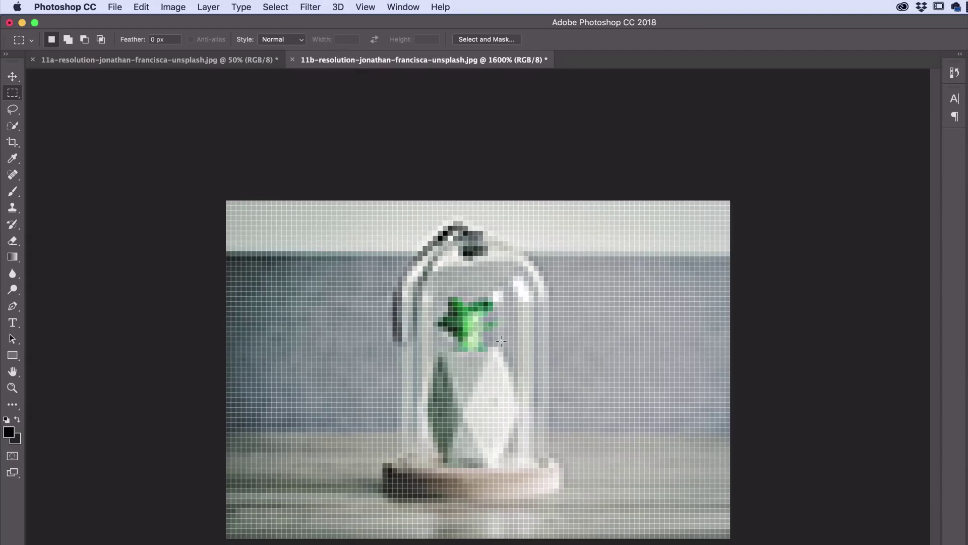
pyautogui.press('super+minus')
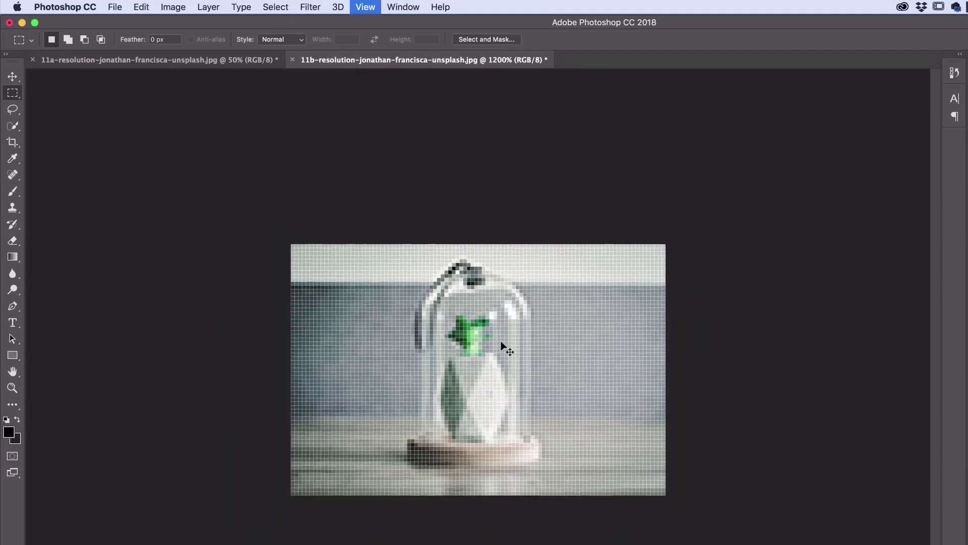
pyautogui.press('super+minus')
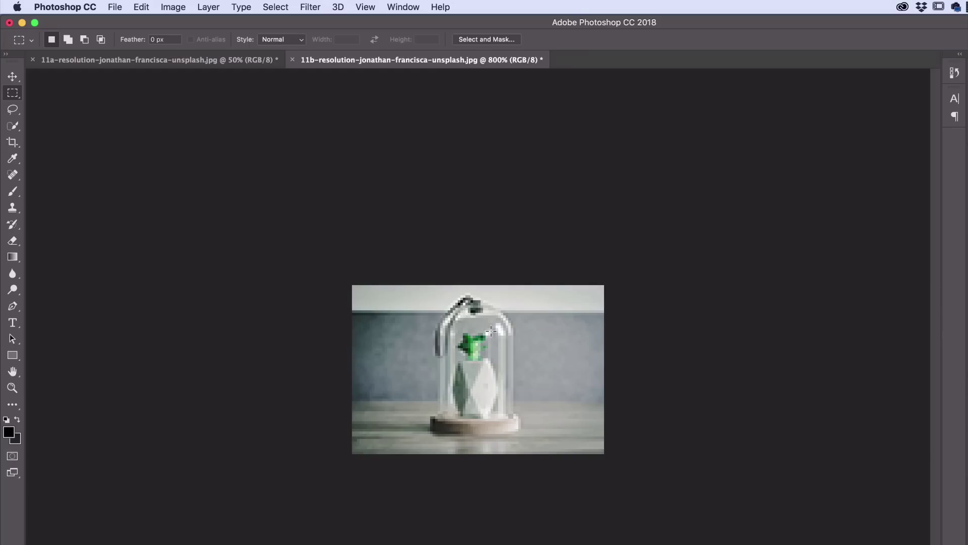
# Examine the 11a resolution photo's individual pixels at up to 12800%, then the whole image at 33.3%.
pyautogui.click(180, 61)
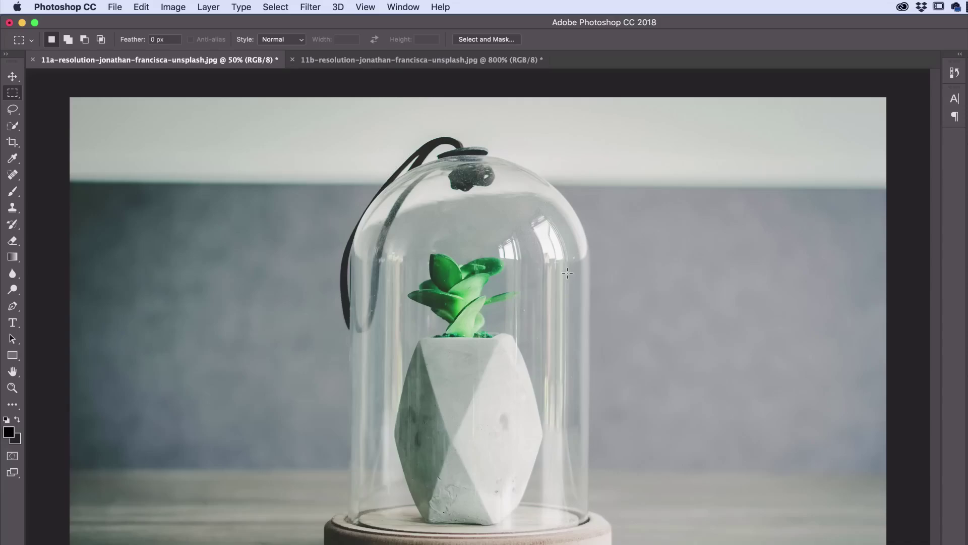
pyautogui.press('super+plus')
pyautogui.press('super+plus')
pyautogui.press('super+plus')
pyautogui.press('super+plus')
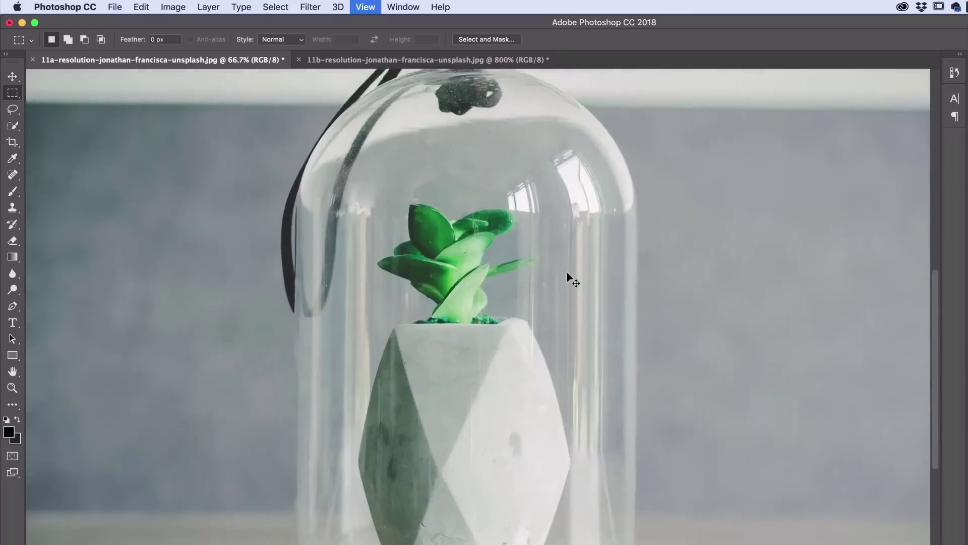
pyautogui.press('super+plus')
pyautogui.press('super+plus')
pyautogui.press('super+plus')
pyautogui.press('super+plus')
pyautogui.press('super+plus')
pyautogui.press('super+plus')
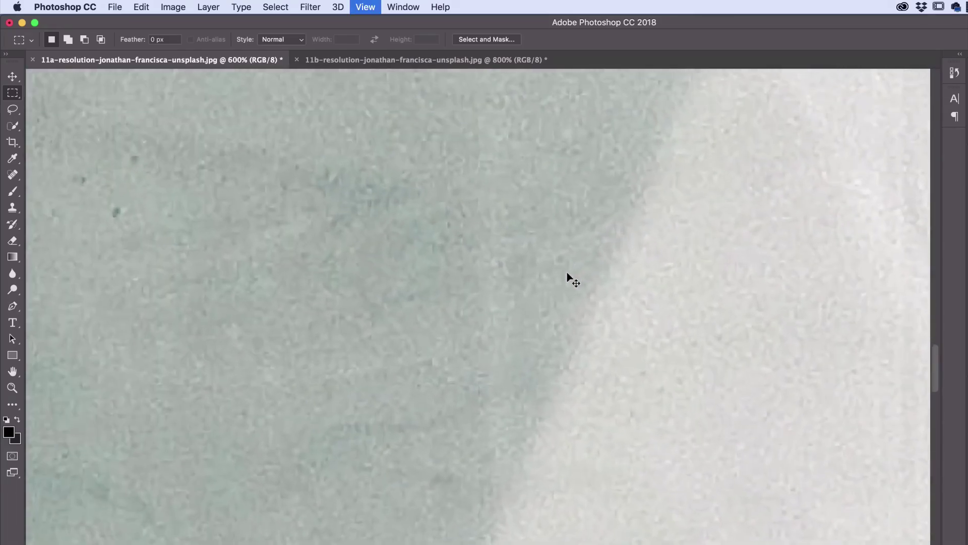
pyautogui.press('super+plus')
pyautogui.press('super+plus')
pyautogui.press('super+plus')
pyautogui.press('super+plus')
pyautogui.press('super+plus')
pyautogui.press('super+plus')
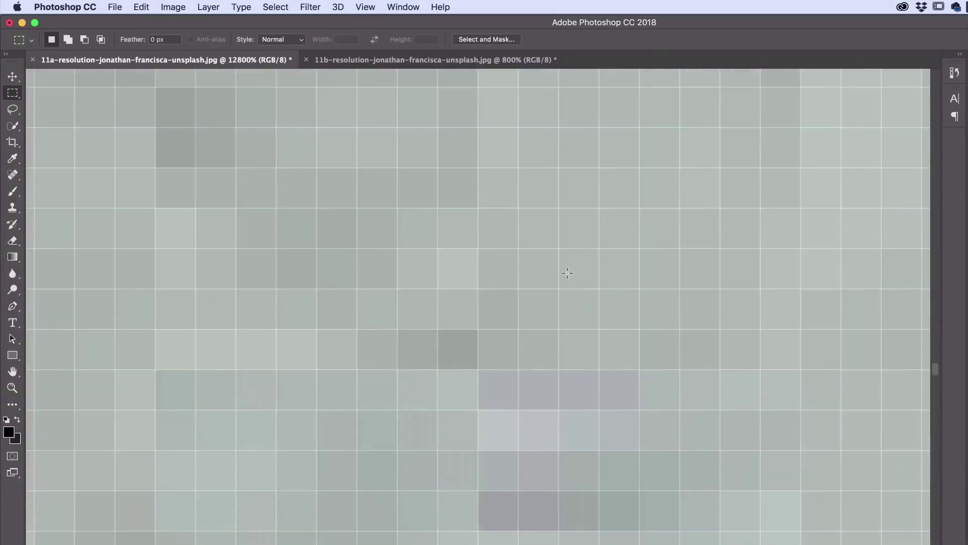
pyautogui.press('super+0')
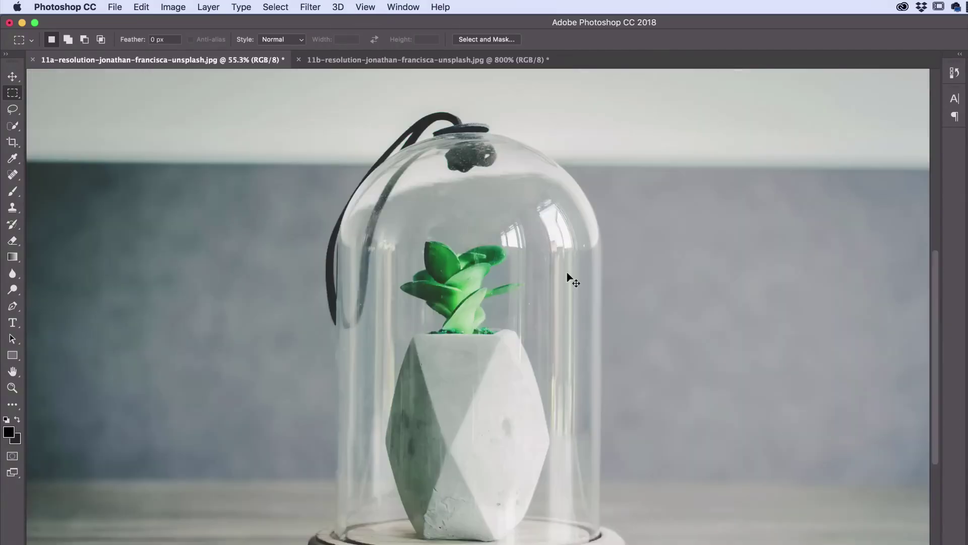
pyautogui.press('super+minus')
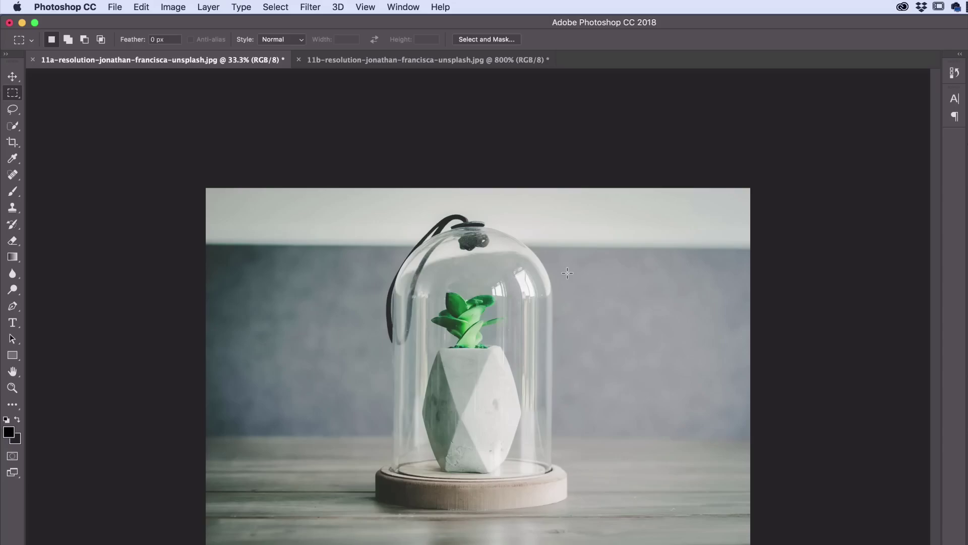
# Check the 11a photo's width, height and resolution in its image size settings, then leave them without applying changes.
pyautogui.click(174, 8)
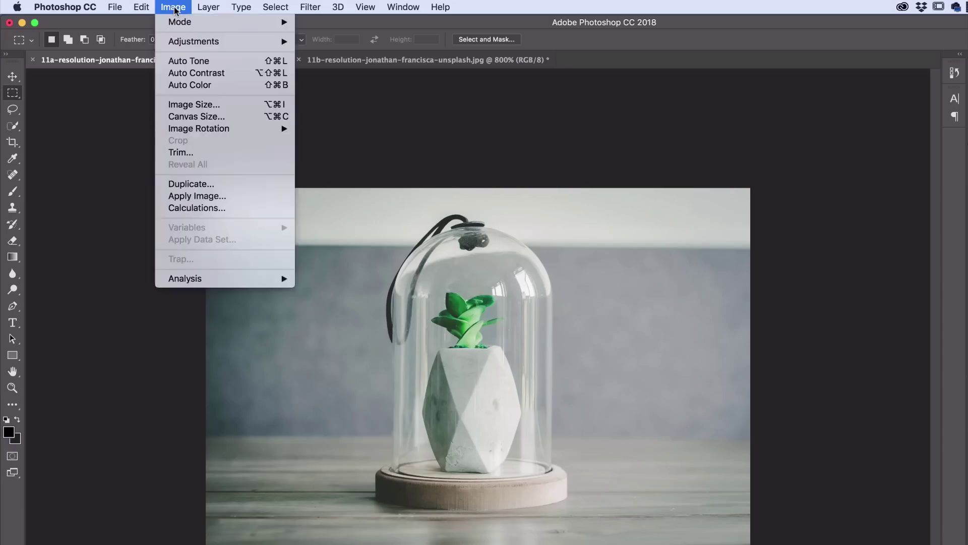
pyautogui.click(198, 105)
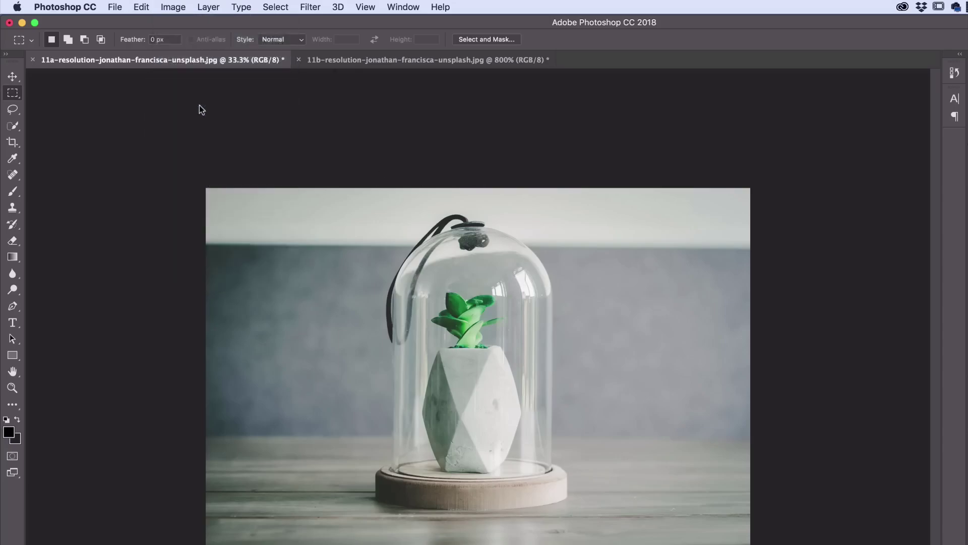
pyautogui.click(801, 270)
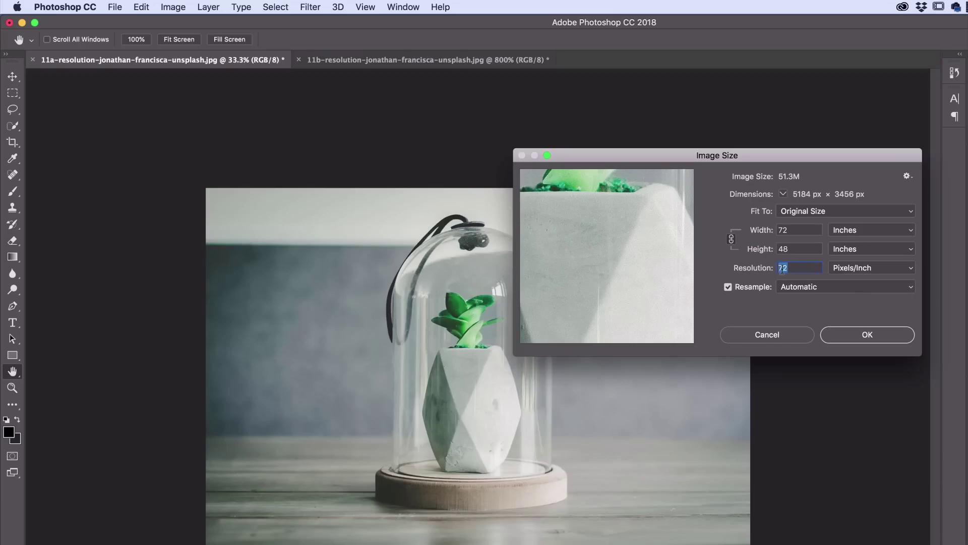
pyautogui.click(790, 231)
pyautogui.click(788, 335)
pyautogui.press('m')
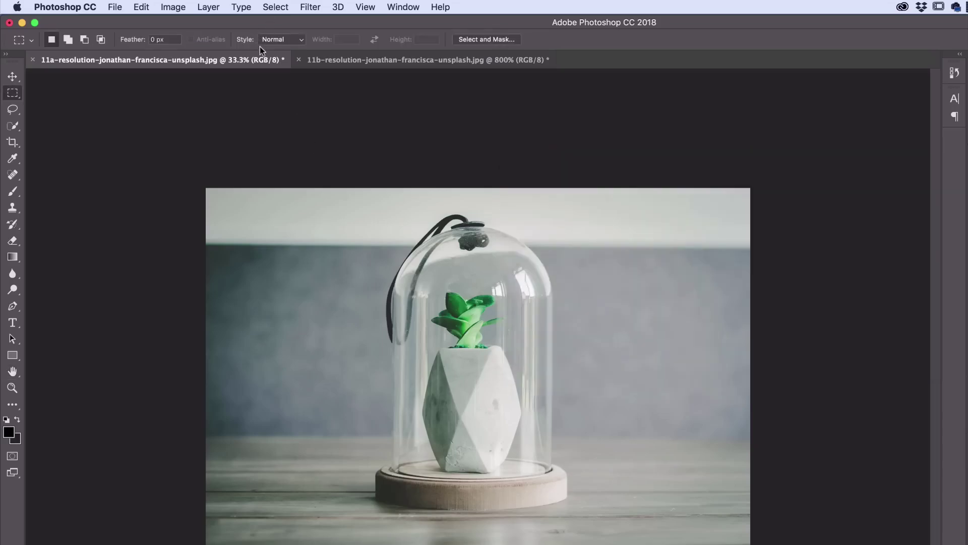
# In the 11a photo's image size settings, turn off Resample and set the resolution to 300 pixels/inch.
pyautogui.click(166, 7)
pyautogui.click(188, 104)
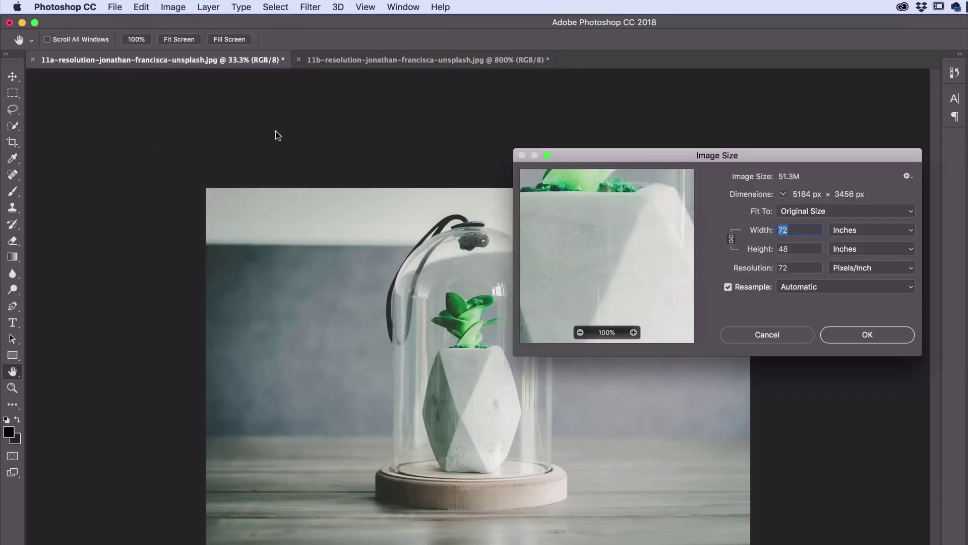
pyautogui.click(728, 287)
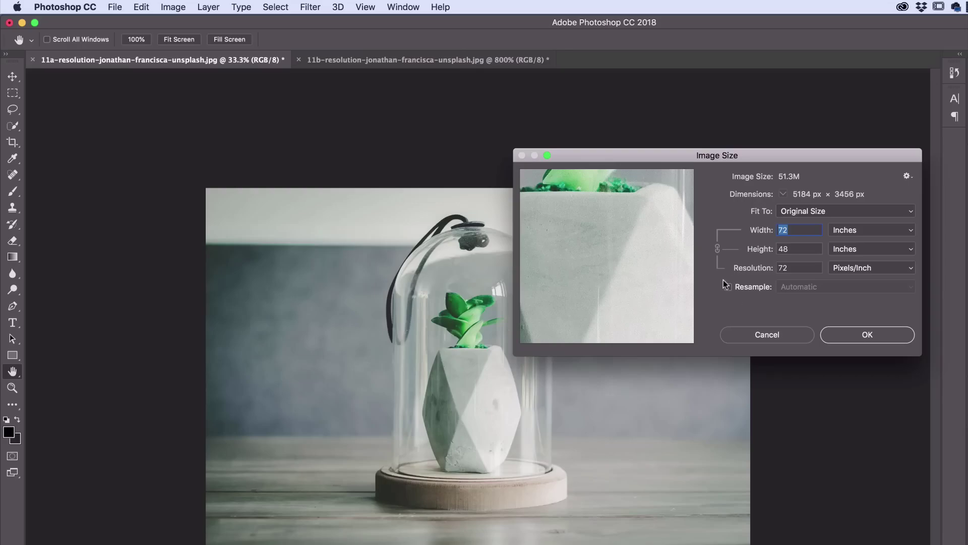
pyautogui.doubleClick(798, 269)
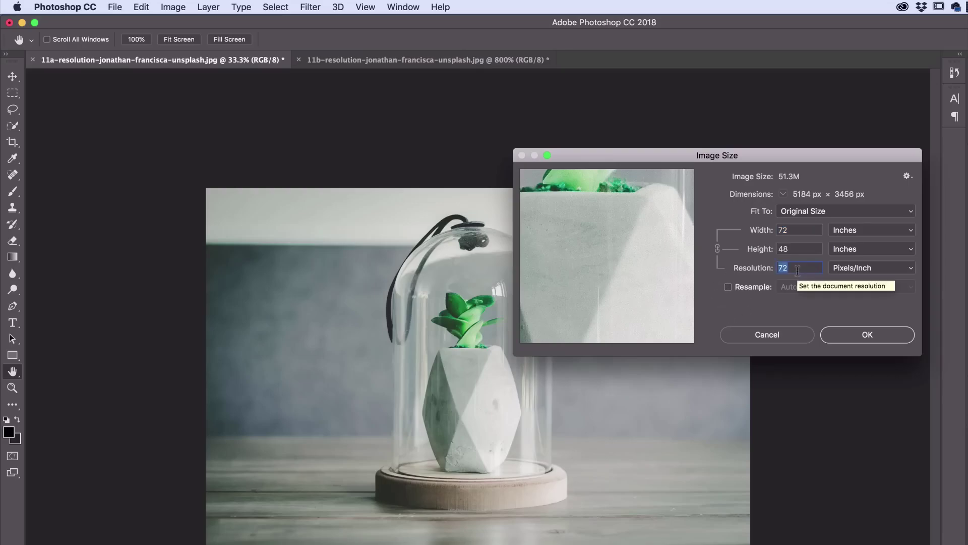
pyautogui.write('300')
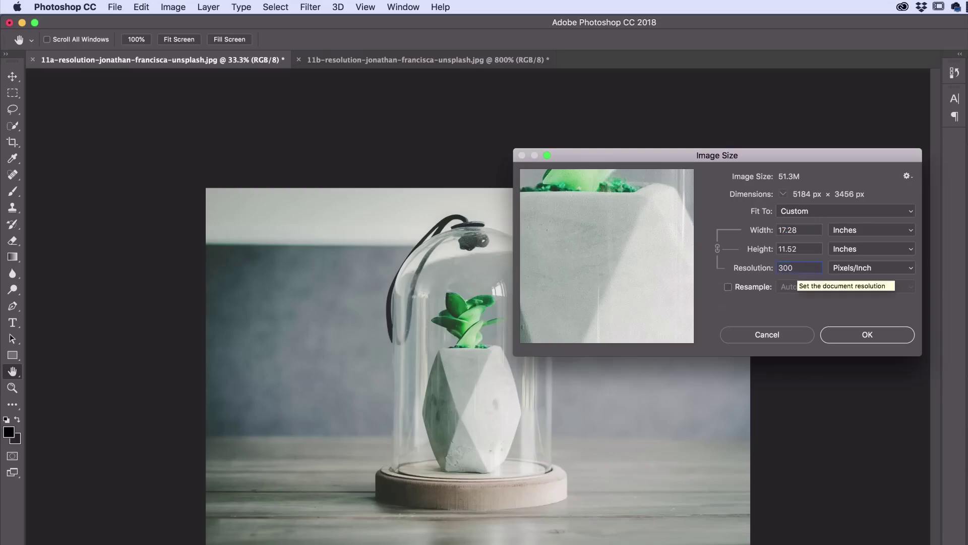
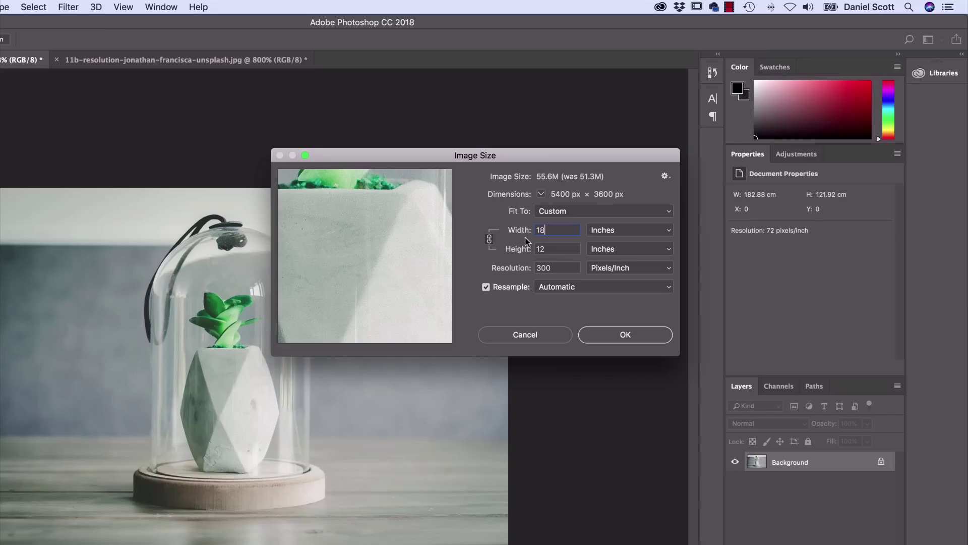
# Try a resampled width of 22 inches at 300 pixels/inch, inspect the plant in the preview, and toggle Resample.
pyautogui.press('BackSpace')
pyautogui.press('BackSpace')
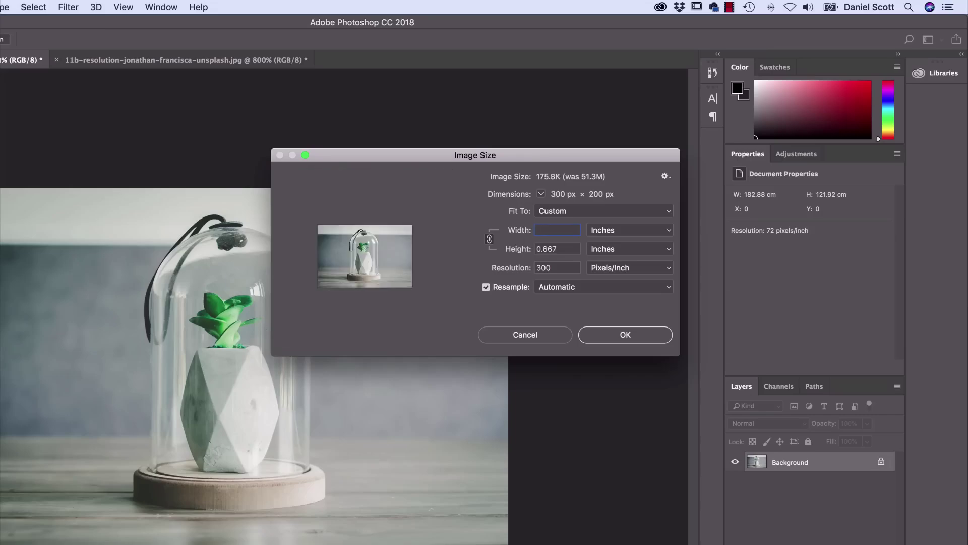
pyautogui.write('22')
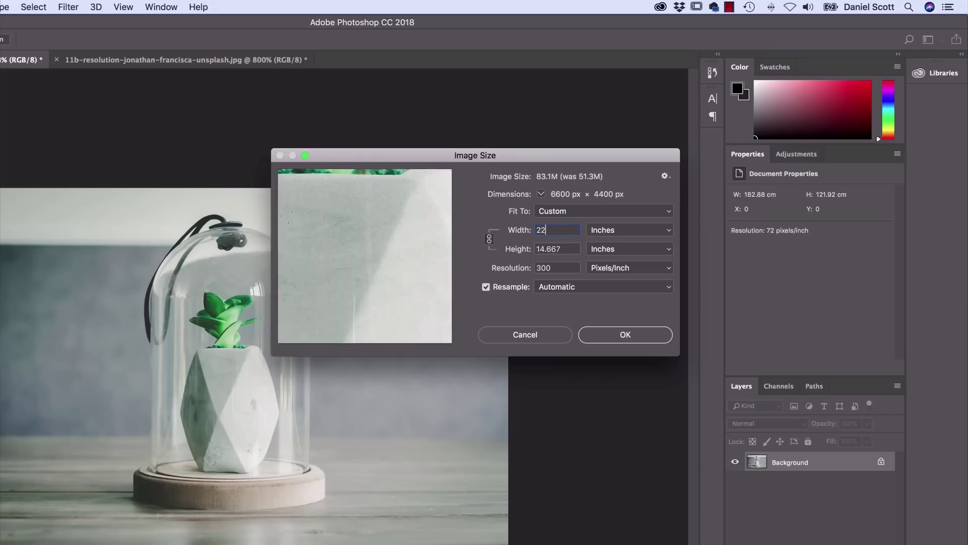
pyautogui.moveTo(361, 205); pyautogui.dragTo(396, 251)
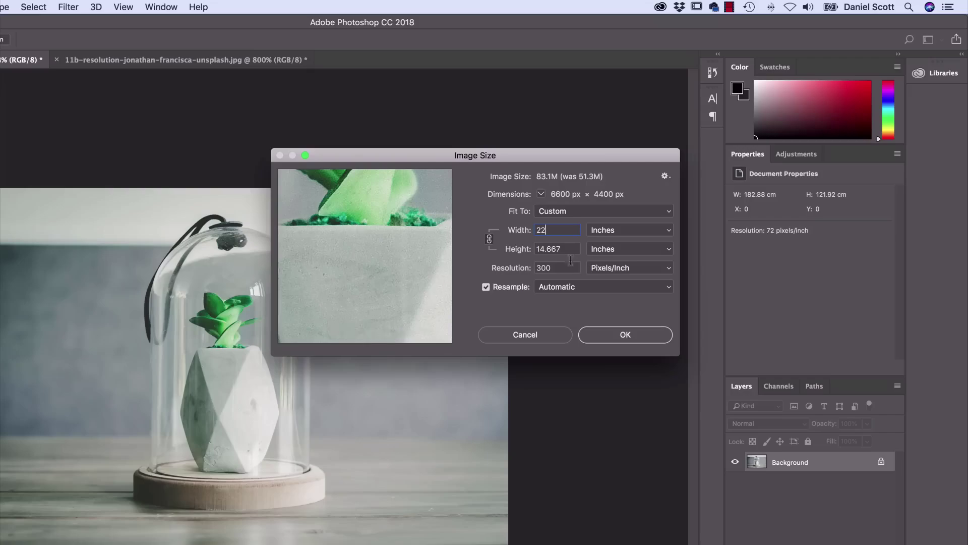
pyautogui.click(486, 287)
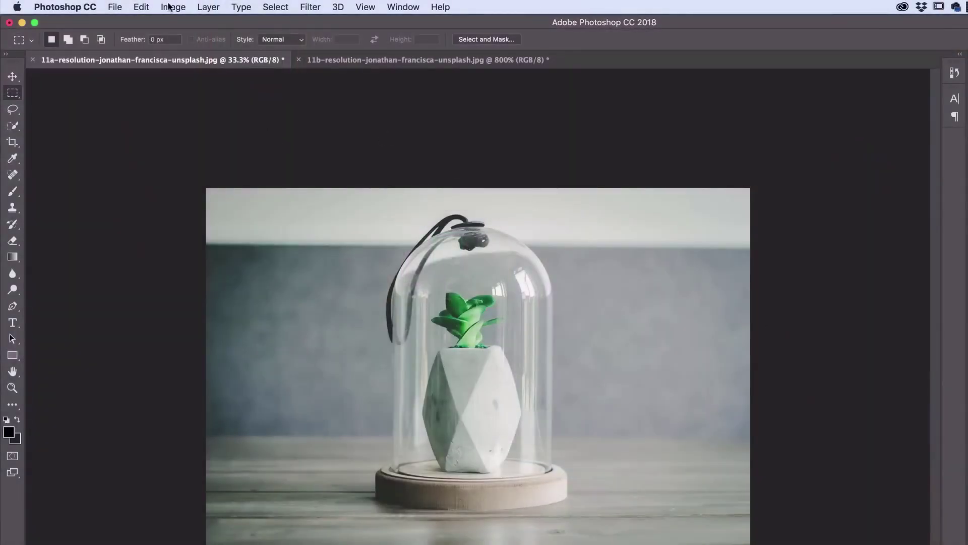
# Reopen the 11a photo's image size settings and compare the size fields with Resample off and on.
pyautogui.click(169, 6)
pyautogui.click(200, 100)
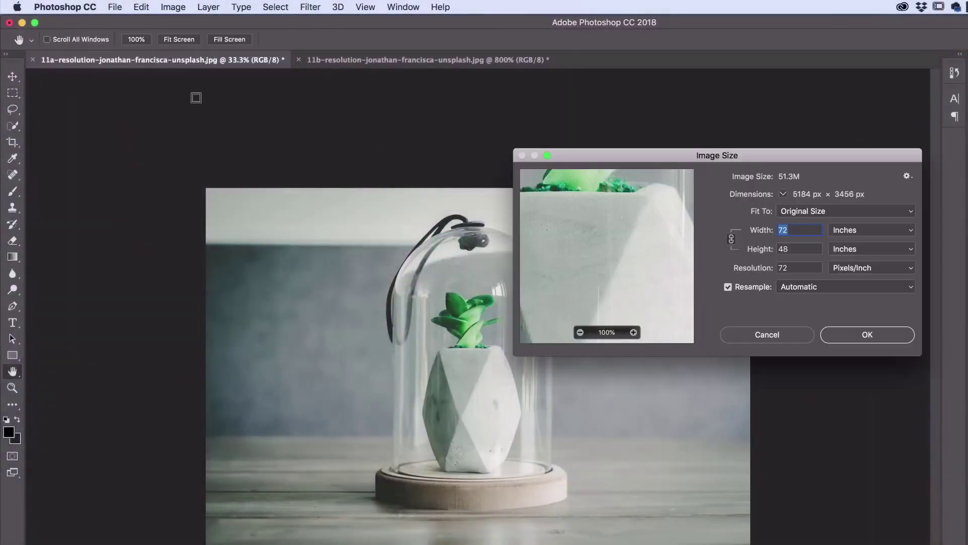
pyautogui.click(788, 267)
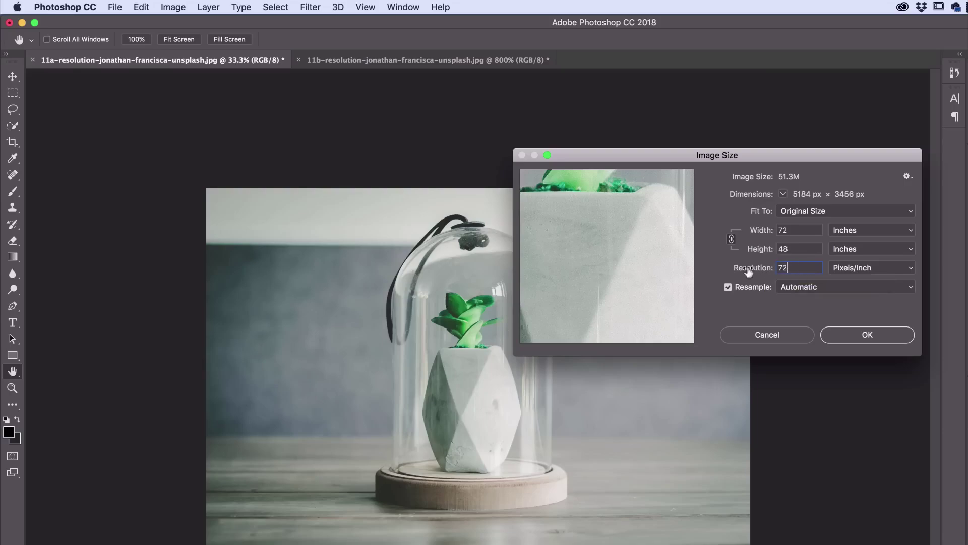
pyautogui.click(728, 287)
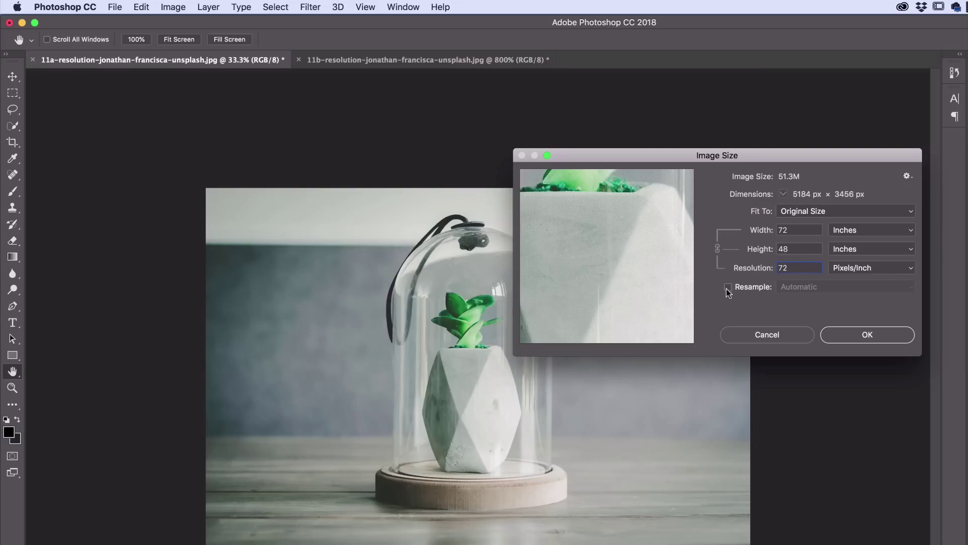
pyautogui.click(729, 288)
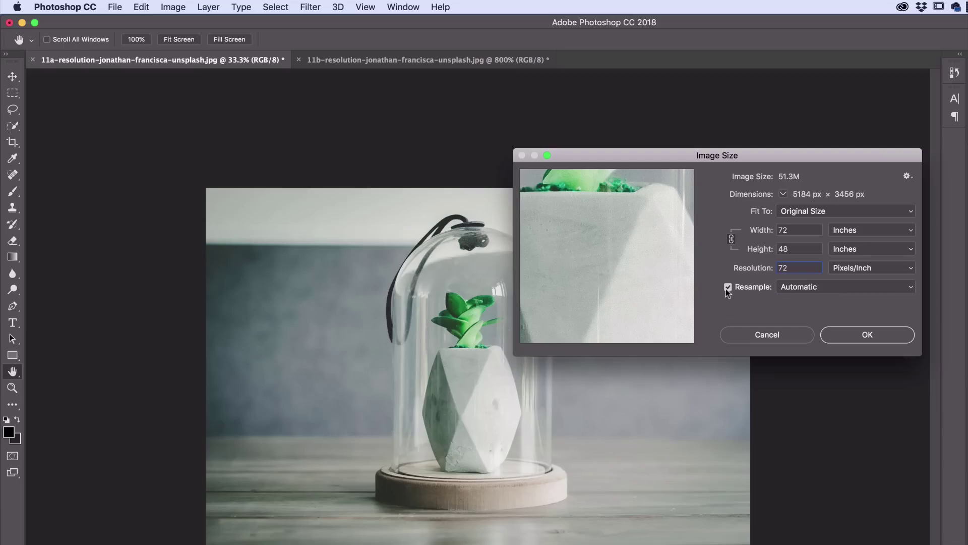
# Set the image width to 1600 pixels in the Image Size dialog, keeping proportions and resampling on, and apply the resize.
pyautogui.click(859, 230)
pyautogui.click(852, 219)
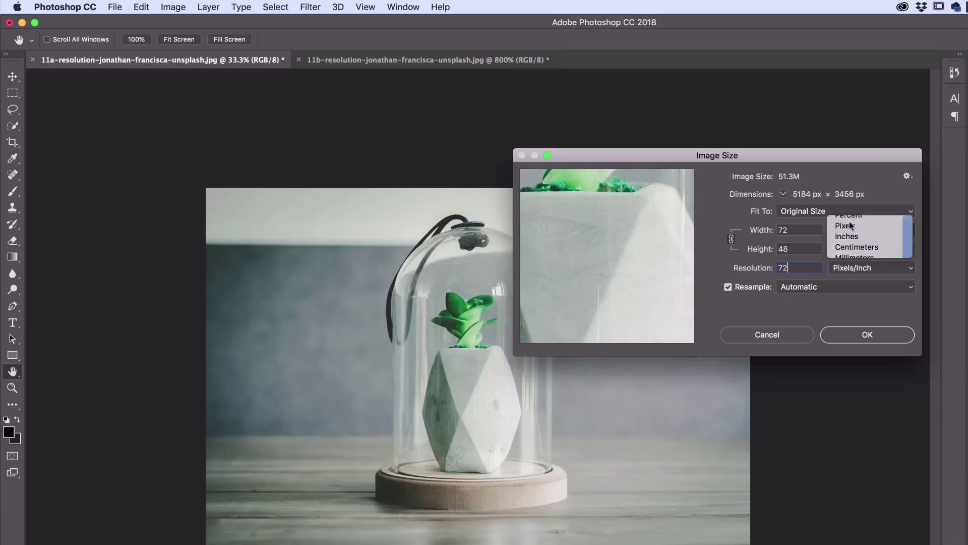
pyautogui.doubleClick(807, 230)
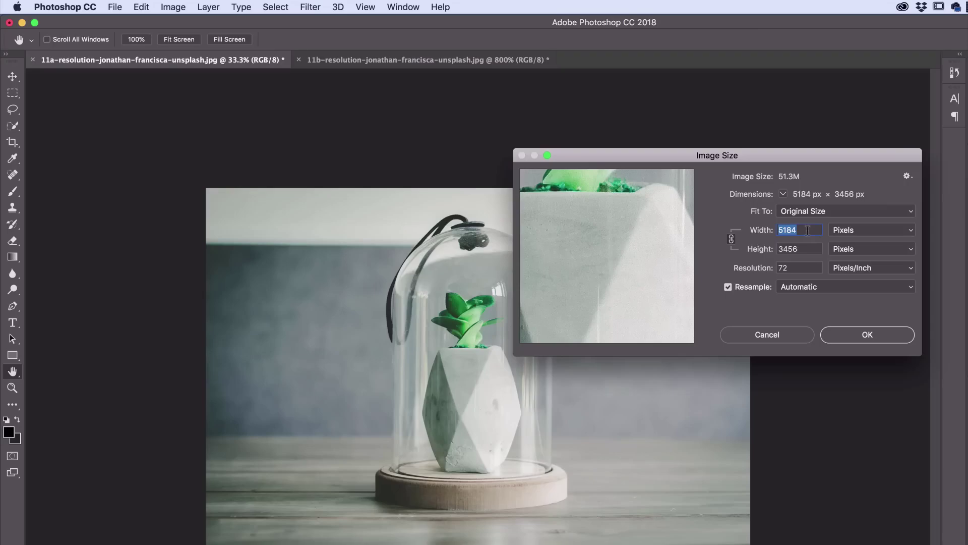
pyautogui.write('1600')
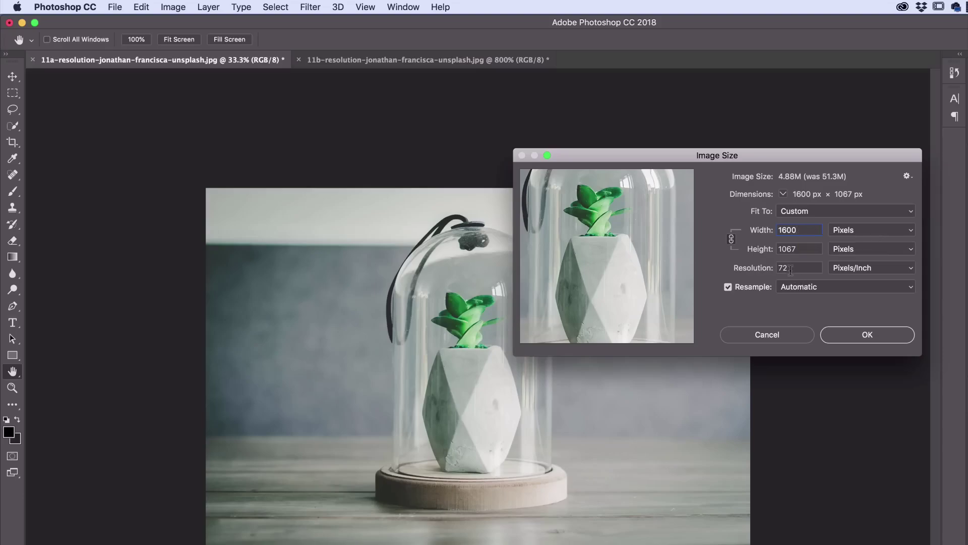
pyautogui.click(868, 335)
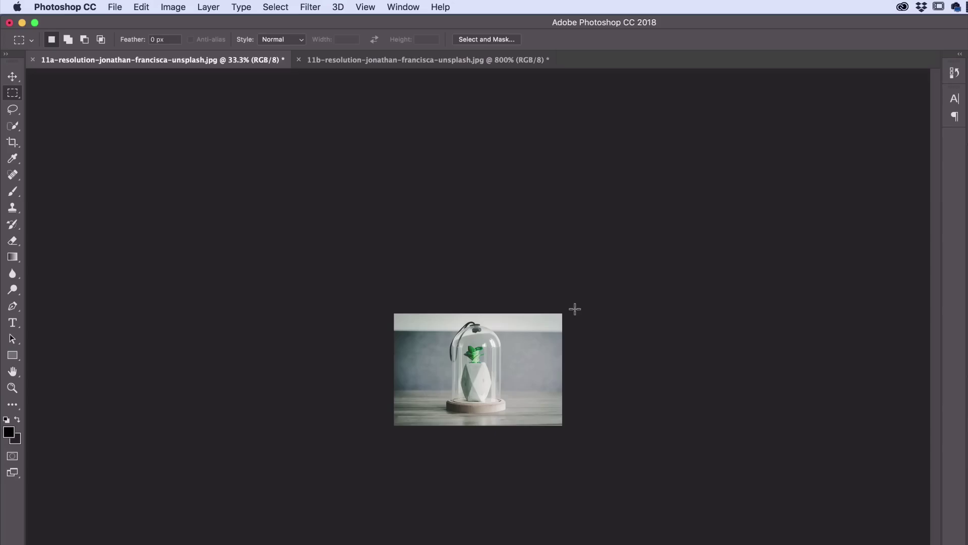
pyautogui.click(115, 7)
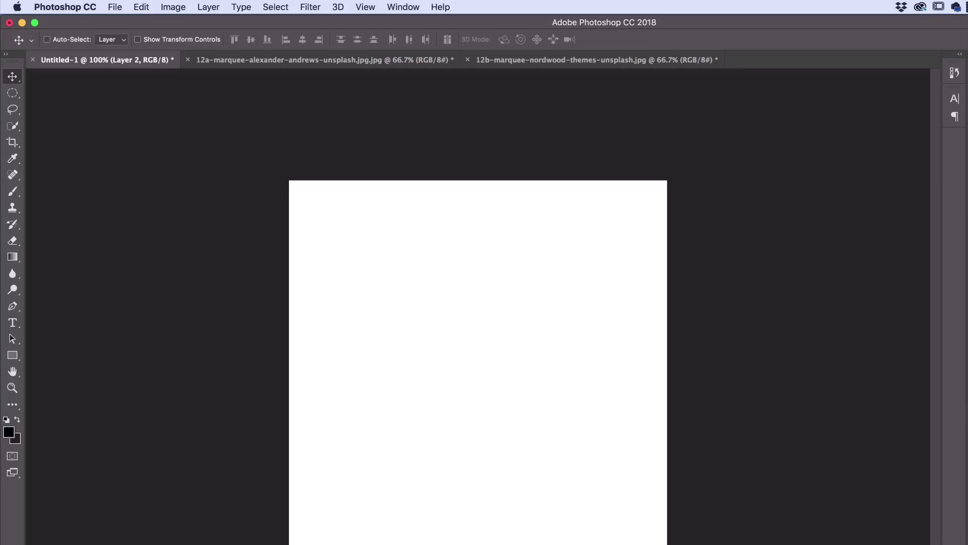
pyautogui.press('super+v')
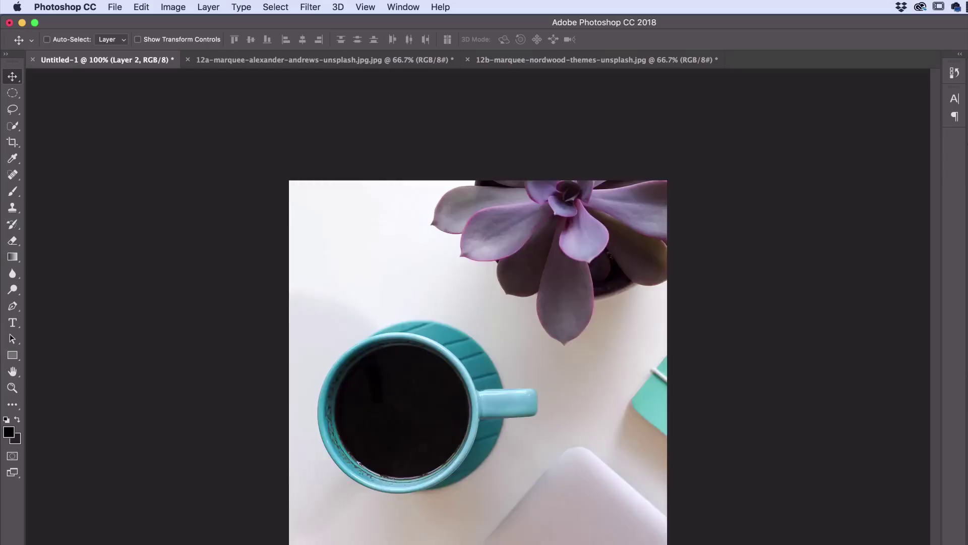
pyautogui.press('super+comma')
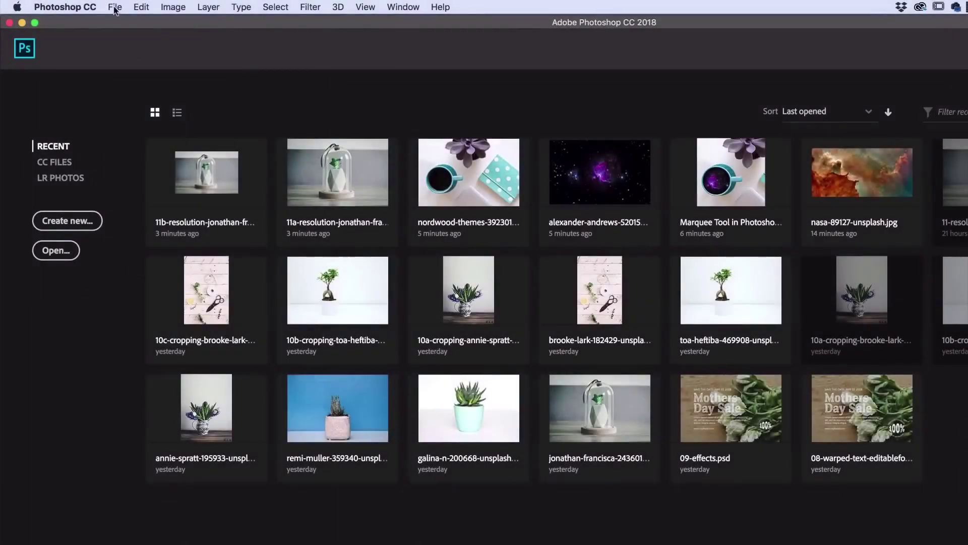
# Start a new document from the Photo presets and set its measurement unit to pixels.
pyautogui.click(115, 7)
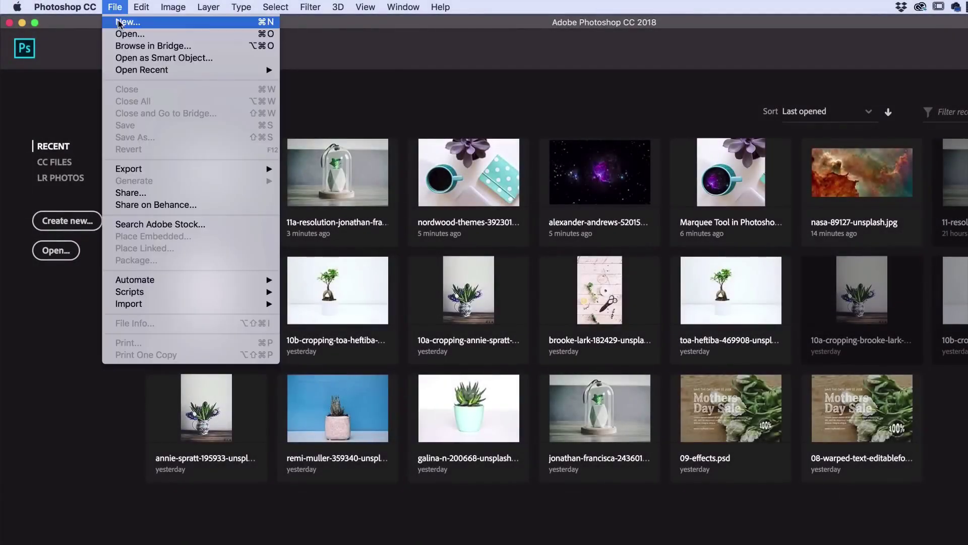
pyautogui.click(119, 22)
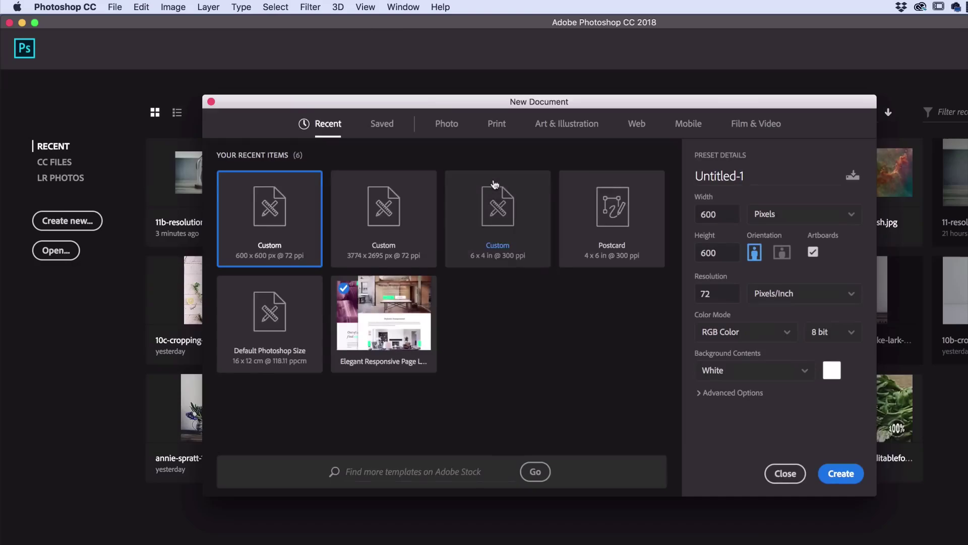
pyautogui.click(447, 124)
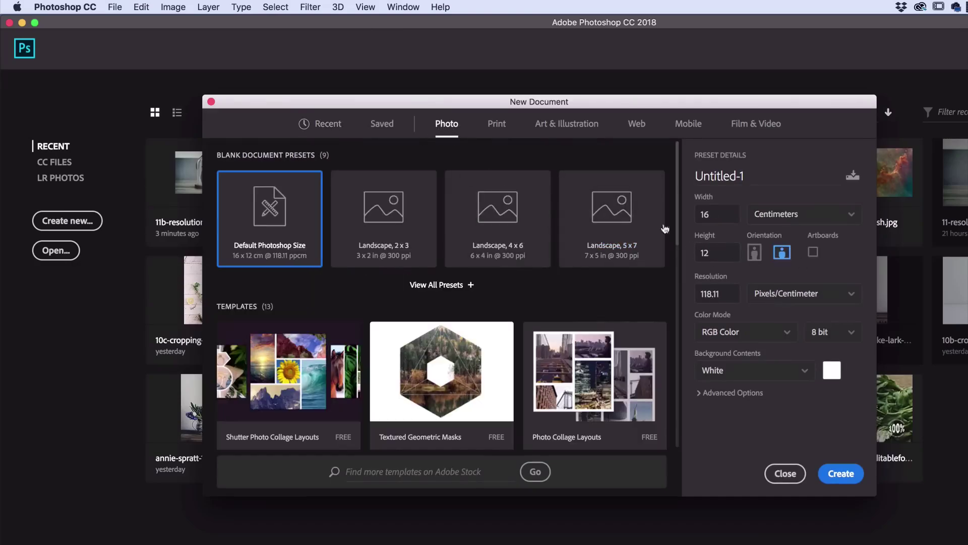
pyautogui.click(781, 217)
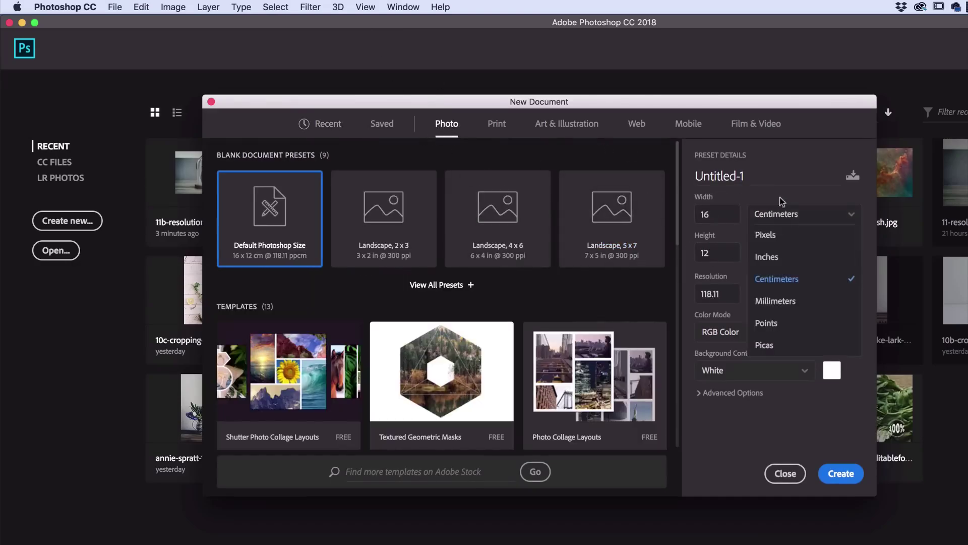
pyautogui.click(772, 236)
# Set the new document's width and height to 600 pixels and its resolution to 72.
pyautogui.click(722, 214)
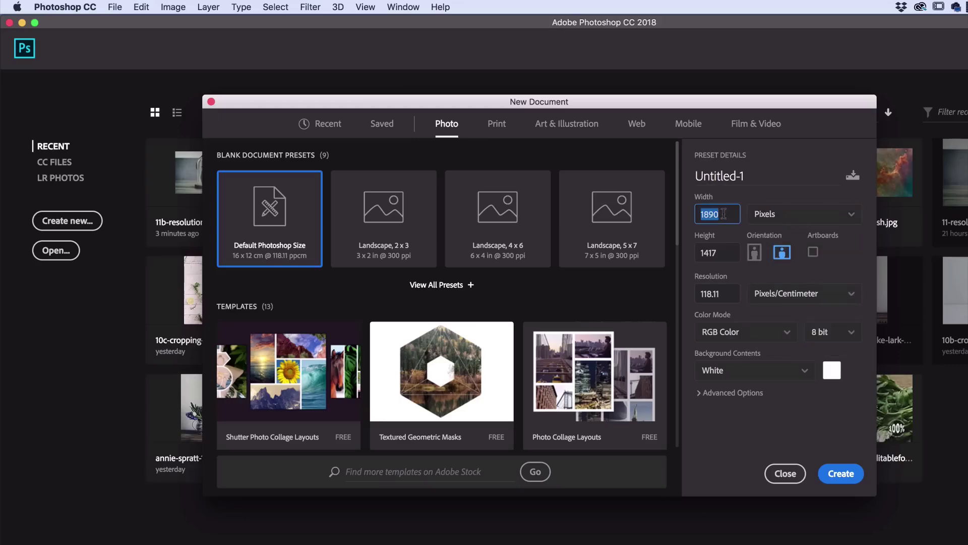
pyautogui.write('600')
pyautogui.press('Tab')
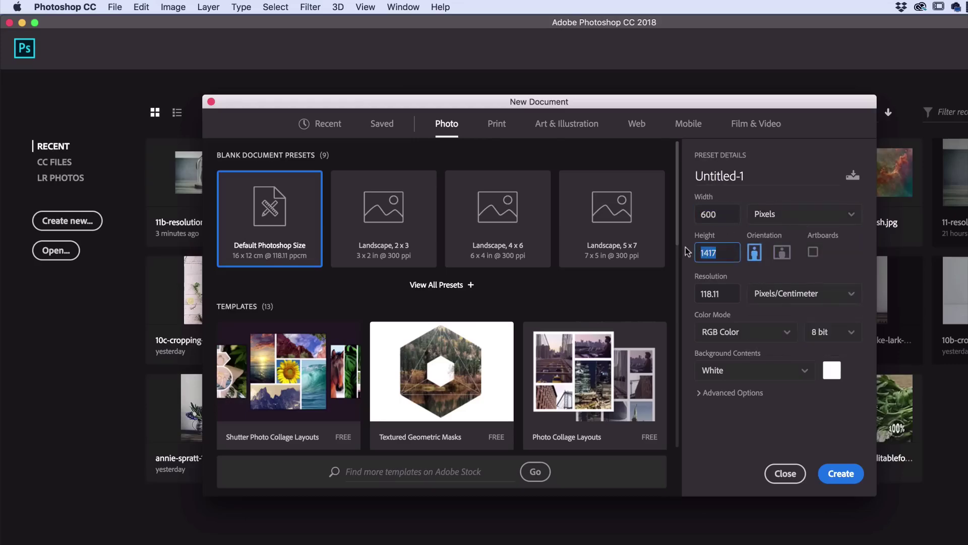
pyautogui.write('600')
pyautogui.press('Tab')
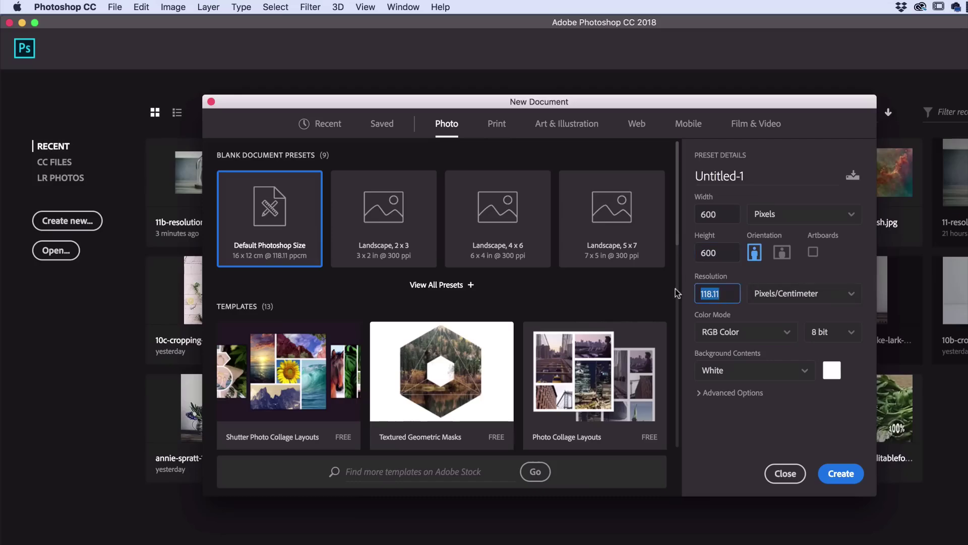
pyautogui.write('72')
pyautogui.click(717, 413)
# Set the new document's width and height to 1200 pixels and create it.
pyautogui.doubleClick(723, 216)
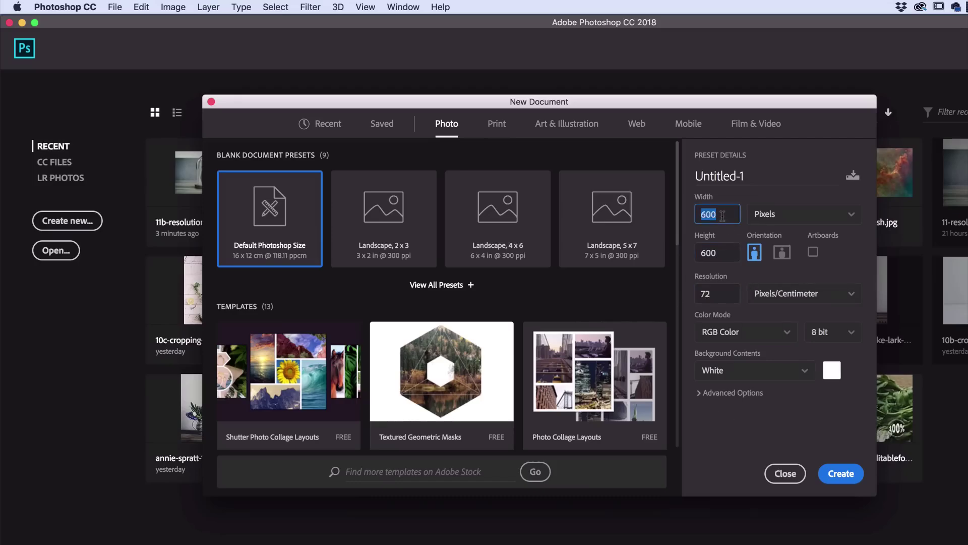
pyautogui.write('12')
pyautogui.press('Tab')
pyautogui.write('1200')
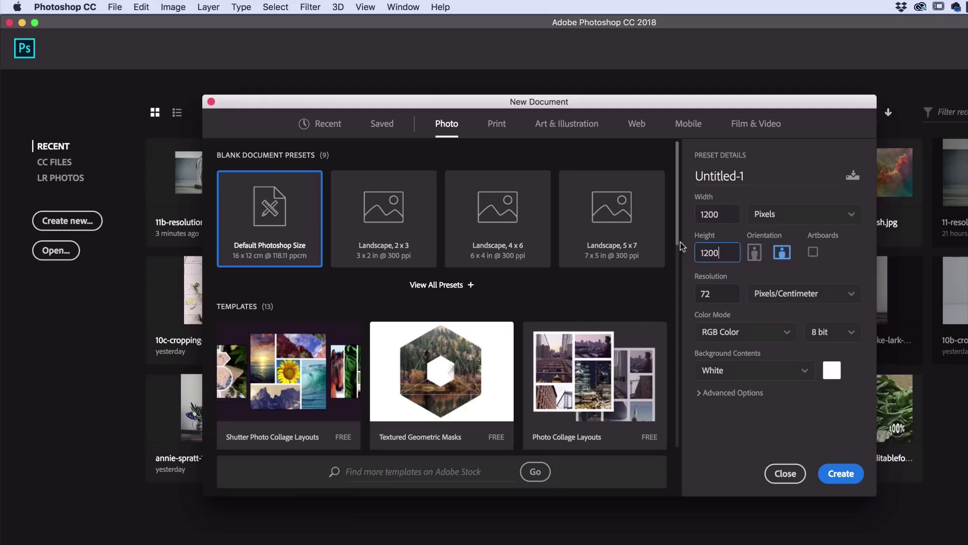
pyautogui.click(724, 217)
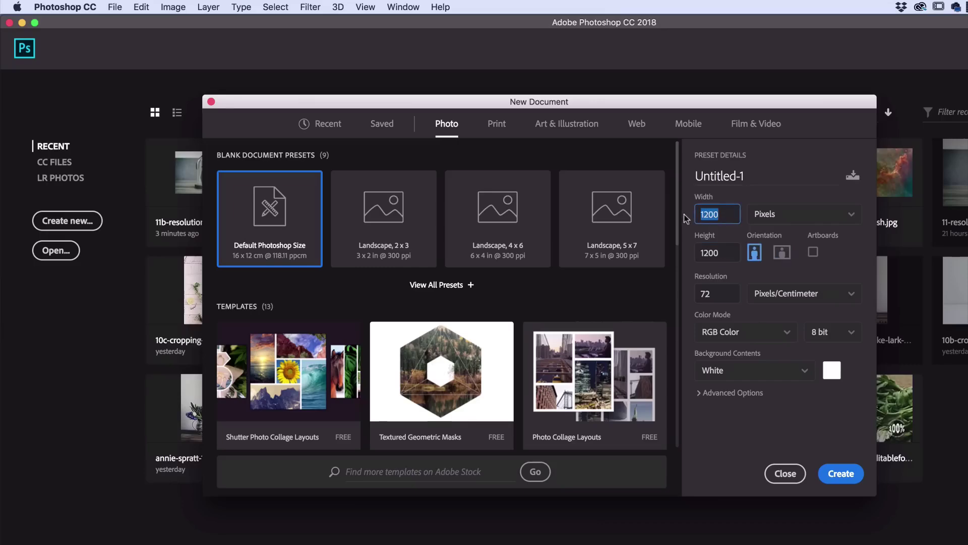
pyautogui.click(725, 216)
pyautogui.click(844, 475)
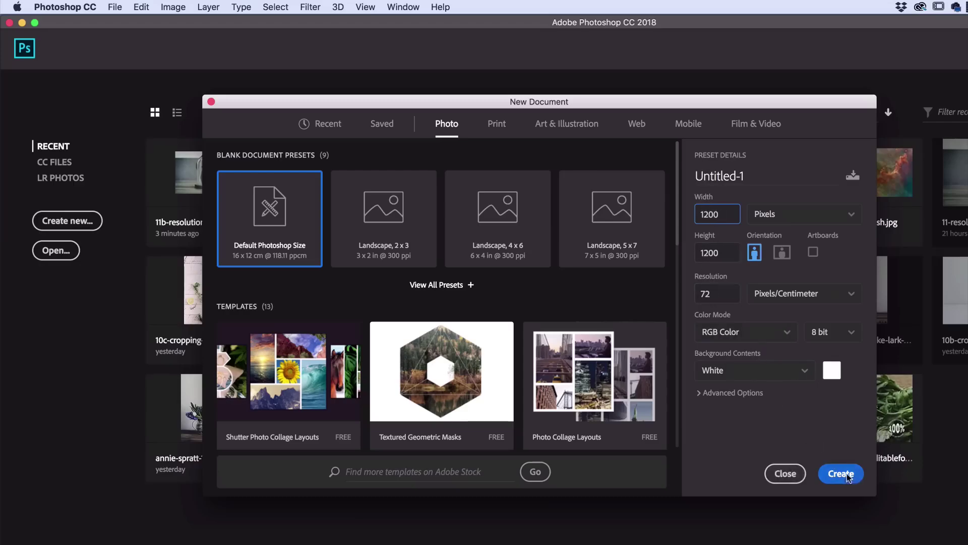
# Open both the 12a and 12b marquee images from the Source Files folder.
pyautogui.click(115, 7)
pyautogui.click(127, 33)
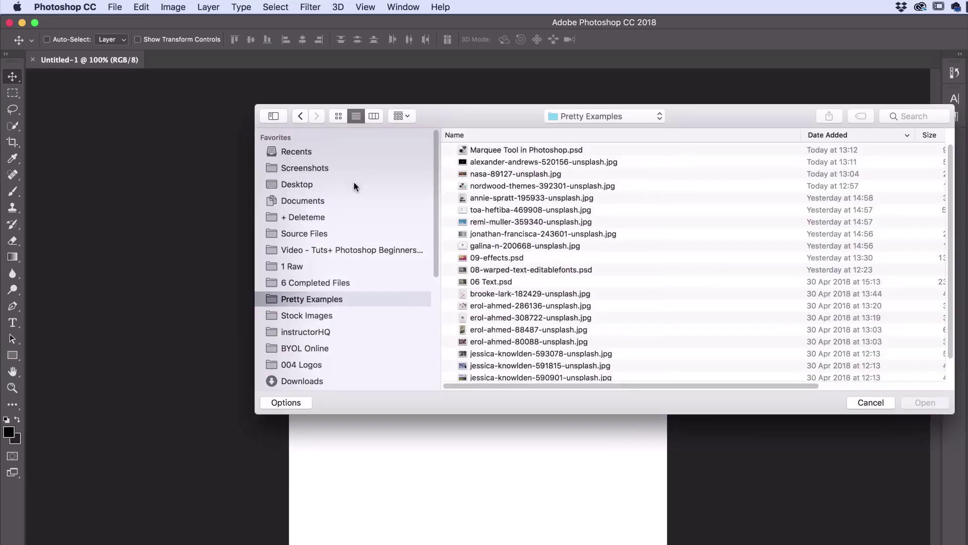
pyautogui.click(318, 238)
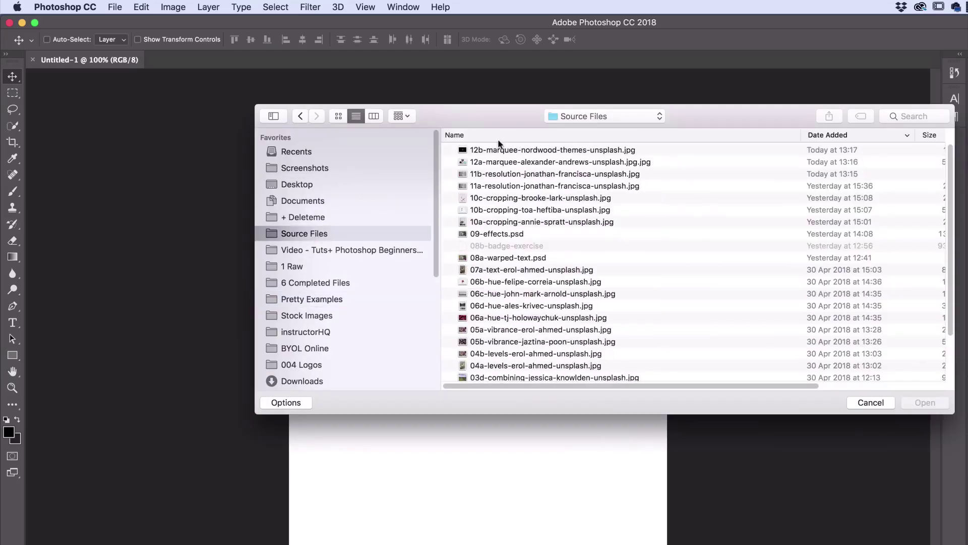
pyautogui.scroll(-3, 484, 278)
pyautogui.click(497, 367)
pyautogui.keyDown('shift'); pyautogui.click(504, 375); pyautogui.keyUp('shift')
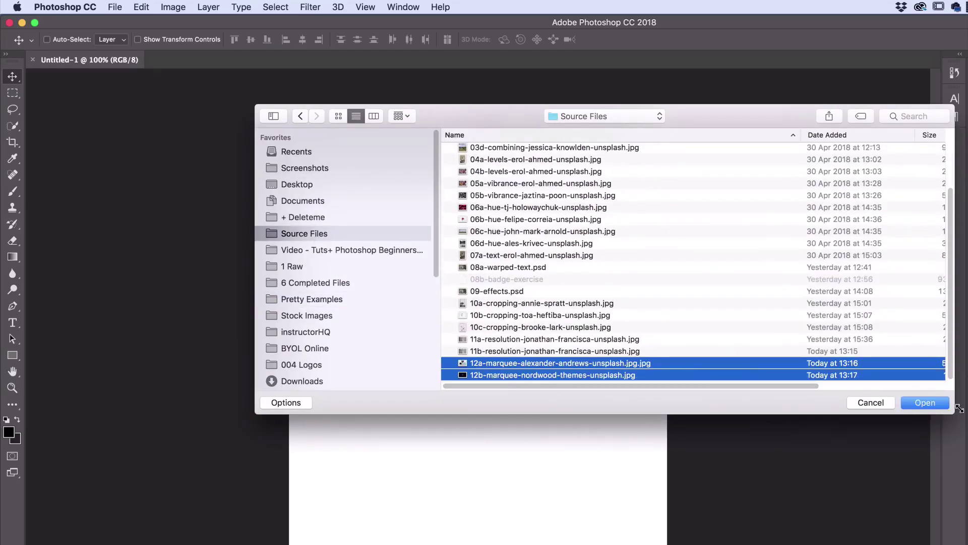
pyautogui.click(926, 402)
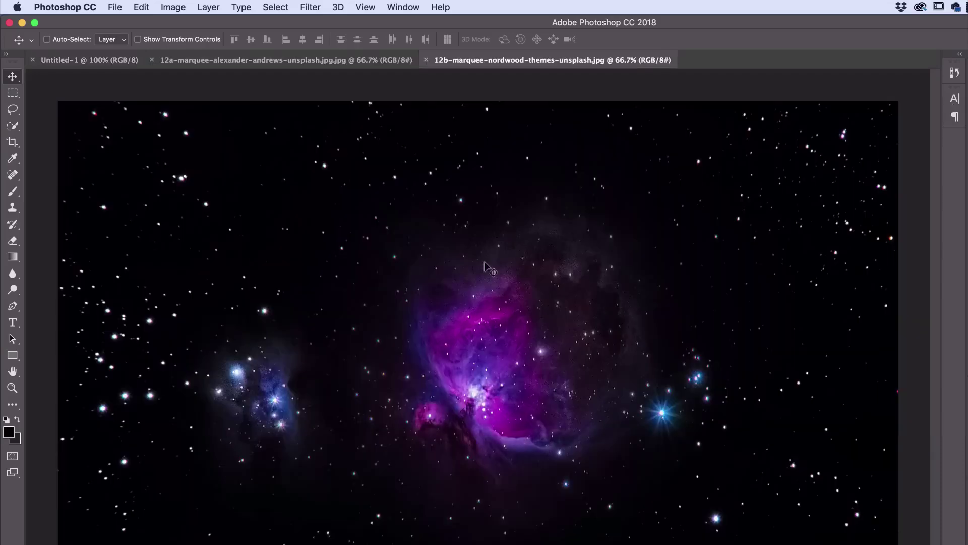
# Switch to the 12a marquee image and activate the Rectangular Marquee Tool.
pyautogui.click(320, 61)
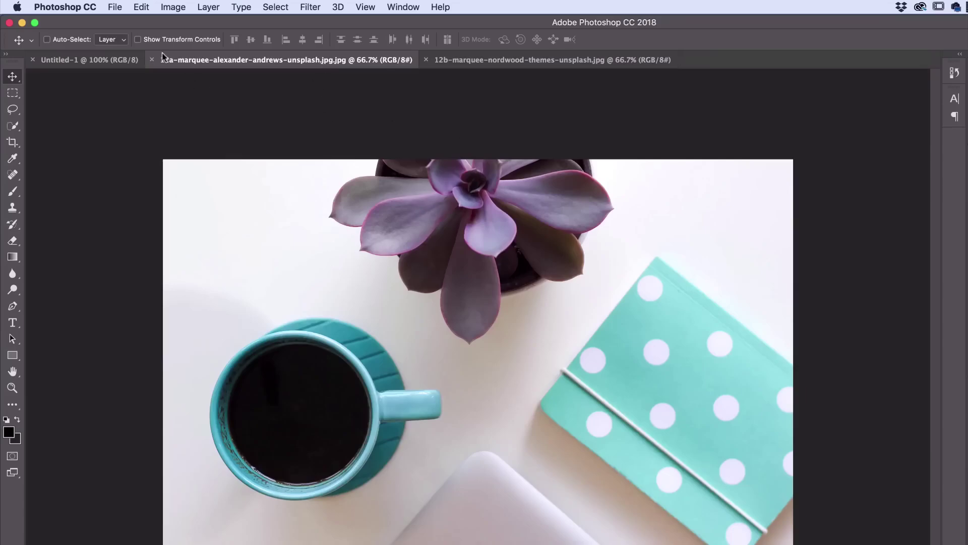
pyautogui.click(13, 93)
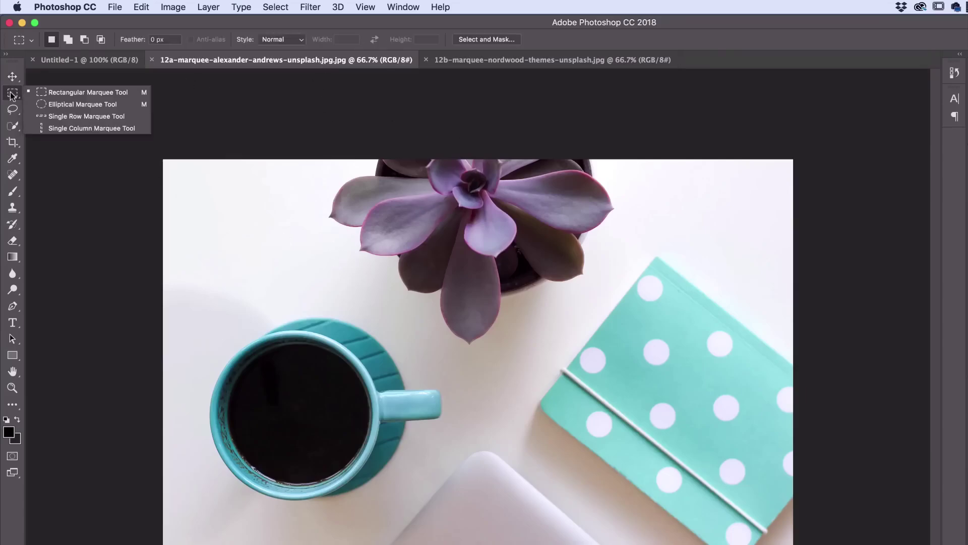
pyautogui.click(63, 93)
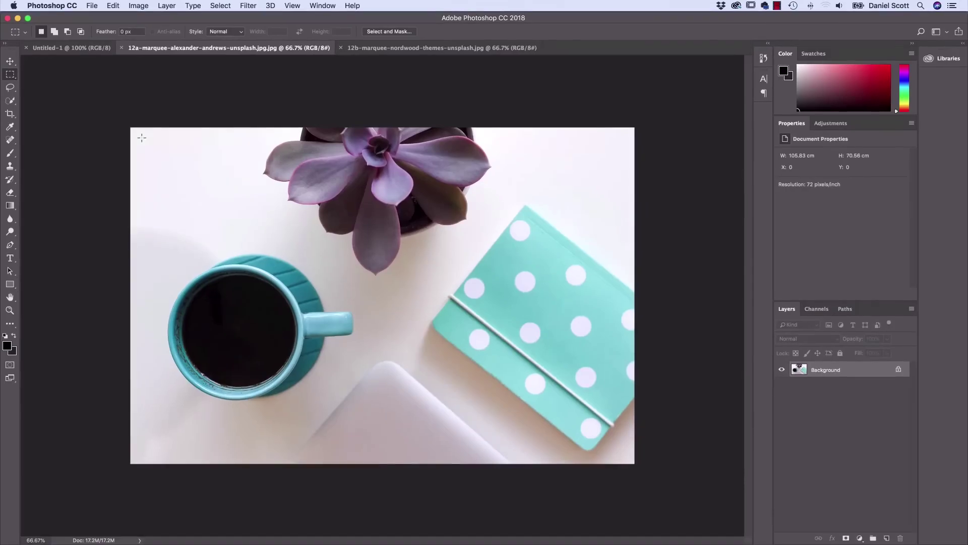
# Draw a trial rectangular selection around the coffee cup and part of the plant, and deselect it.
pyautogui.moveTo(152, 145); pyautogui.dragTo(422, 462)
pyautogui.moveTo(395, 432); pyautogui.dragTo(440, 446)
pyautogui.click(220, 6)
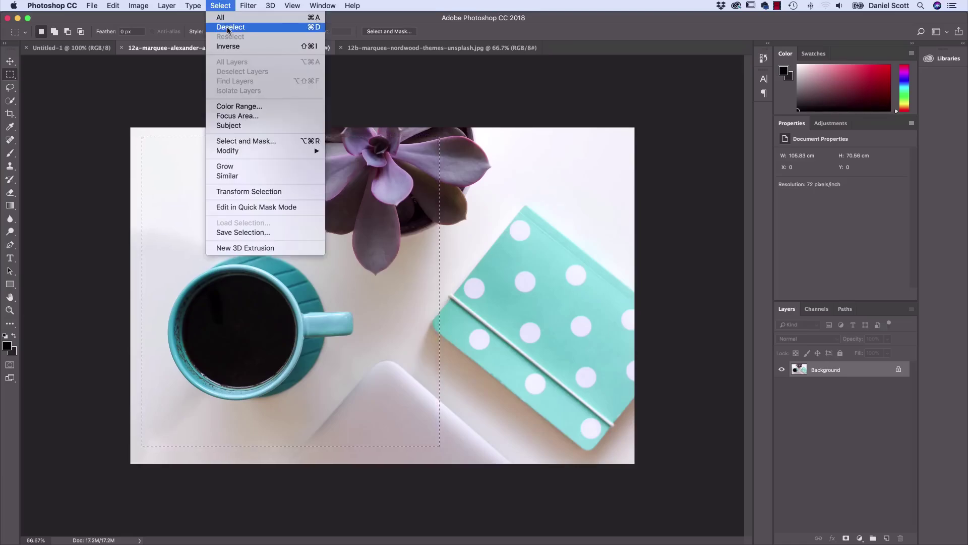
pyautogui.click(229, 27)
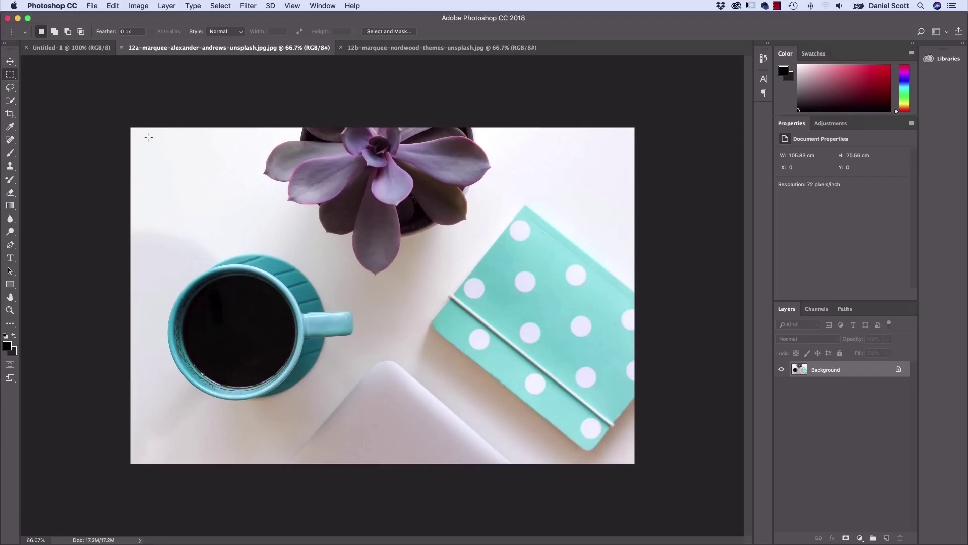
# Select a nearly full-height square area with the cup and plant, and move its contents into the Untitled-1 document.
pyautogui.moveTo(132, 130); pyautogui.dragTo(461, 459)
pyautogui.moveTo(325, 230)
pyautogui.mouseDown()
pyautogui.moveTo(368, 223)
pyautogui.moveTo(331, 231)
pyautogui.mouseUp()
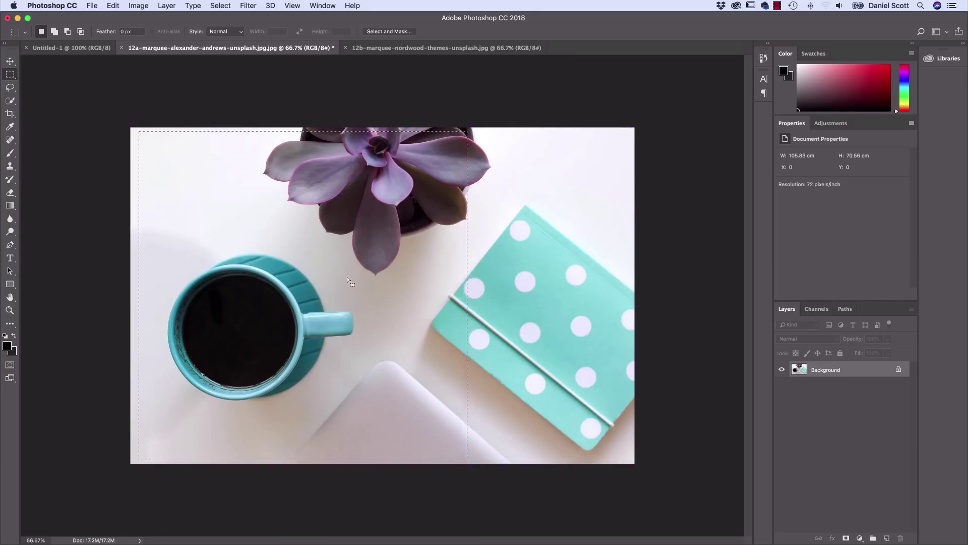
pyautogui.click(10, 62)
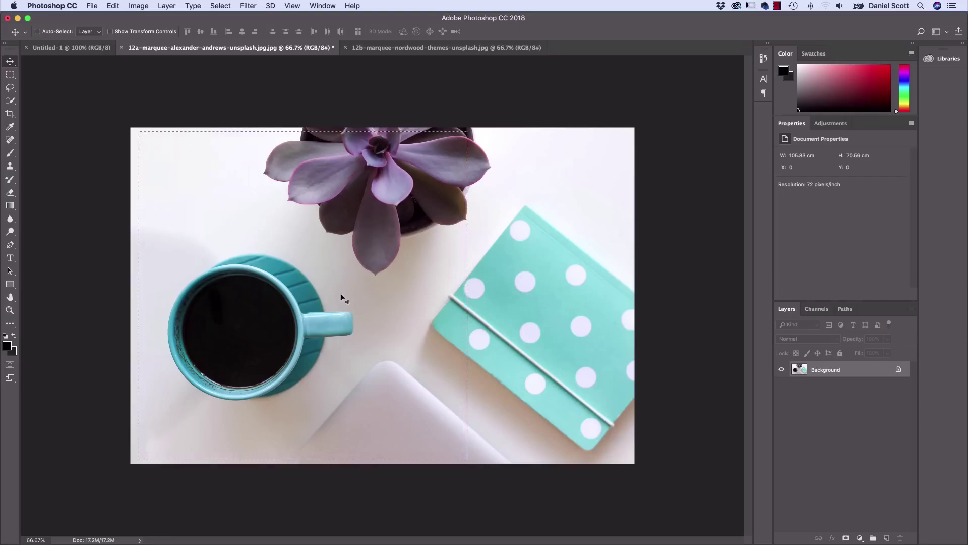
pyautogui.moveTo(340, 295); pyautogui.dragTo(66, 49)
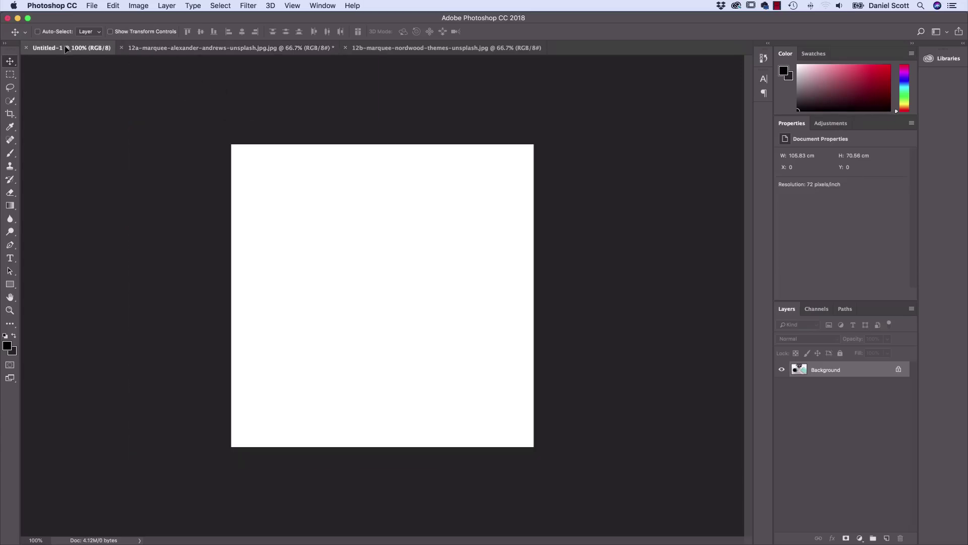
pyautogui.moveTo(387, 265); pyautogui.dragTo(388, 266)
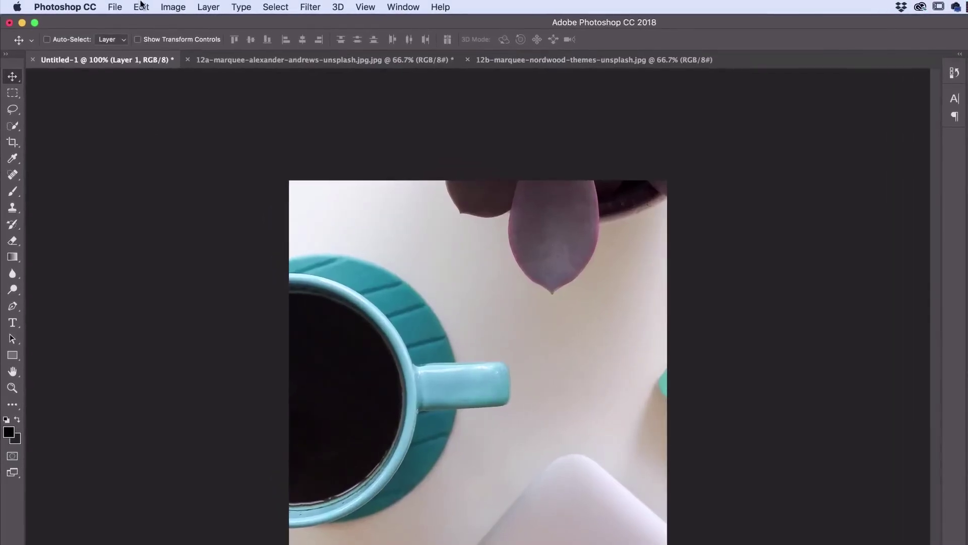
# Scale the cup-and-plant layer down to about 63% and centre it on the canvas at X 600 px, Y 600 px.
pyautogui.click(141, 6)
pyautogui.click(141, 7)
pyautogui.click(141, 7)
pyautogui.moveTo(184, 292)
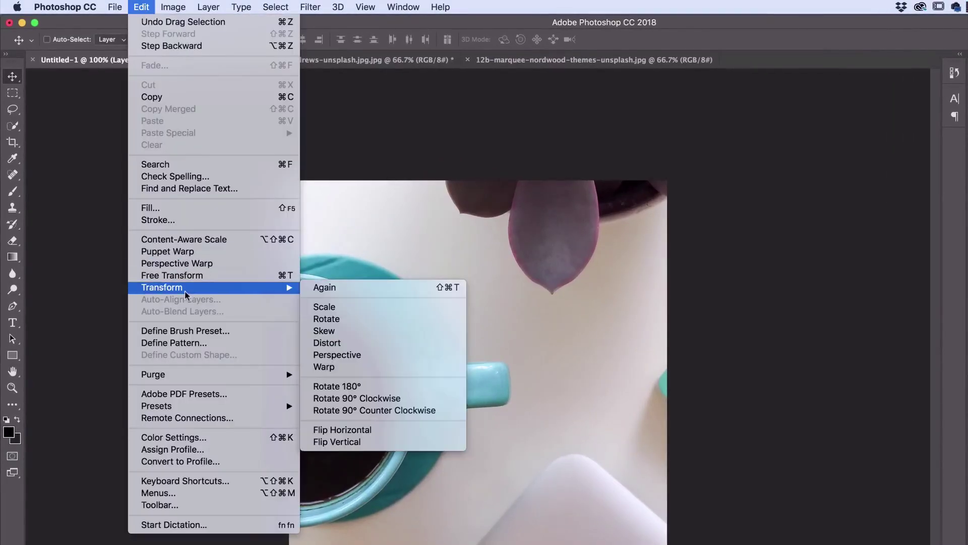
pyautogui.click(334, 307)
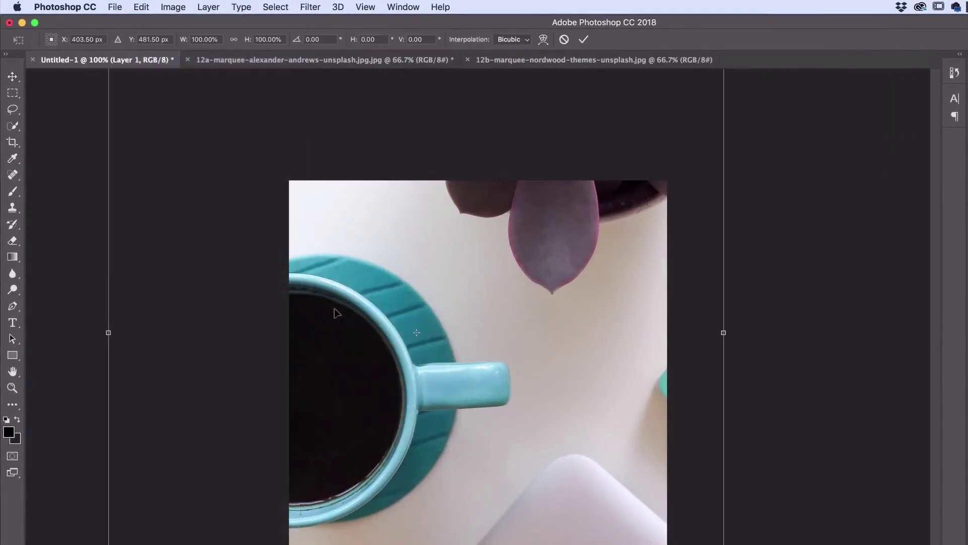
pyautogui.press('super+minus')
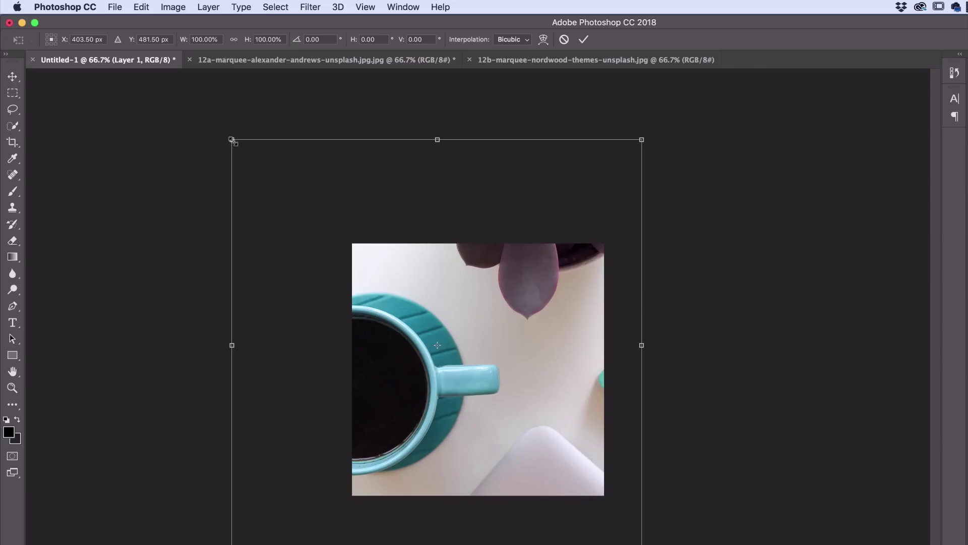
pyautogui.moveTo(231, 140); pyautogui.dragTo(336, 244)
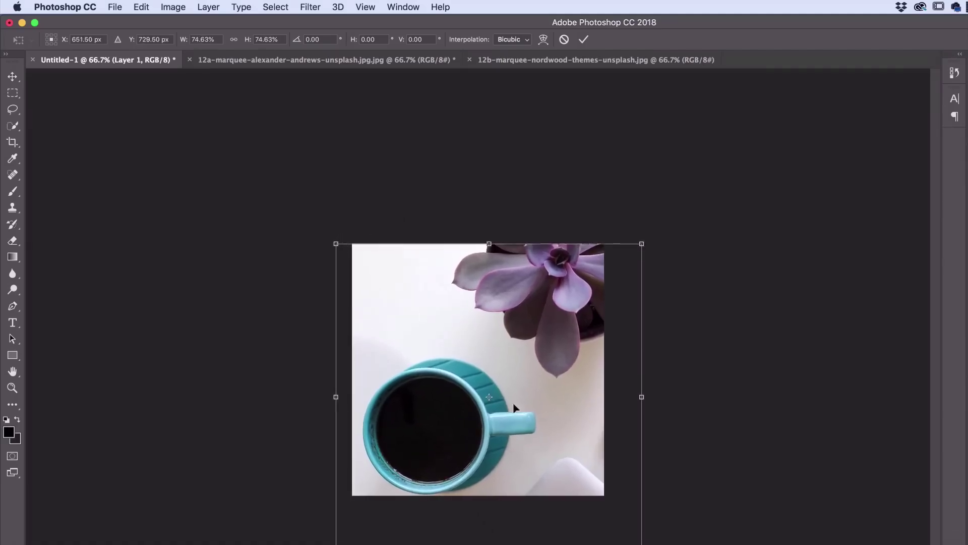
pyautogui.moveTo(642, 544); pyautogui.dragTo(595, 504)
pyautogui.moveTo(515, 449); pyautogui.dragTo(525, 443)
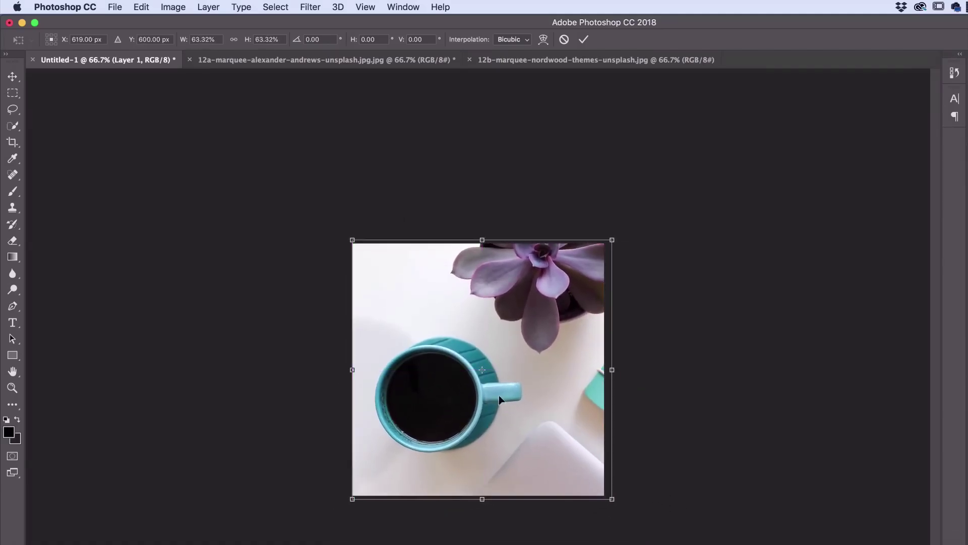
pyautogui.moveTo(478, 387); pyautogui.dragTo(483, 380)
pyautogui.moveTo(522, 421); pyautogui.dragTo(521, 421)
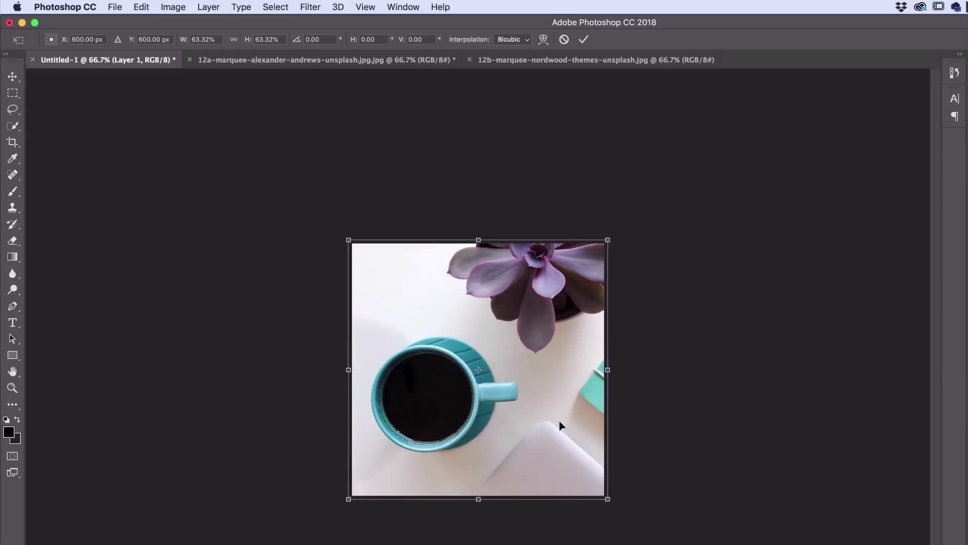
pyautogui.press('Return')
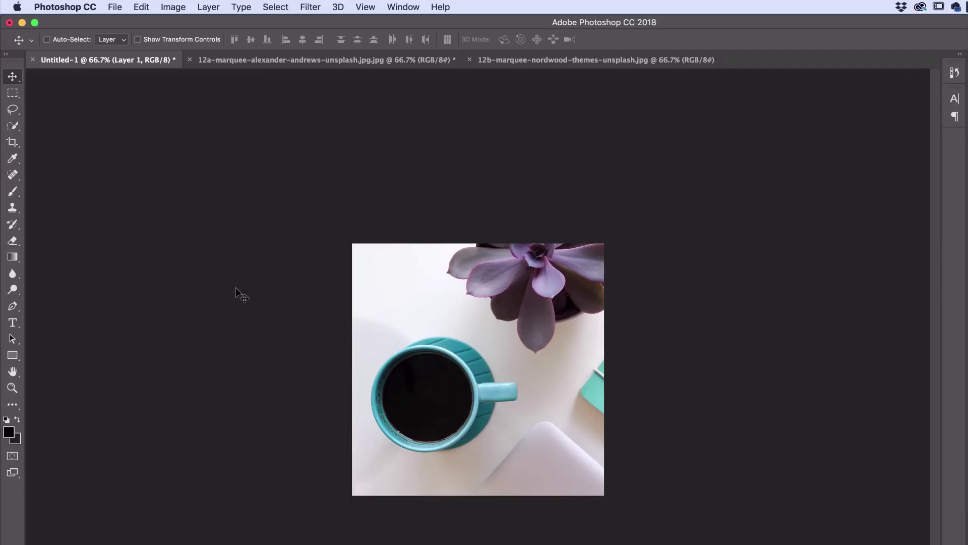
# Switch to the 12b marquee space image and activate the Elliptical Marquee Tool.
pyautogui.click(571, 59)
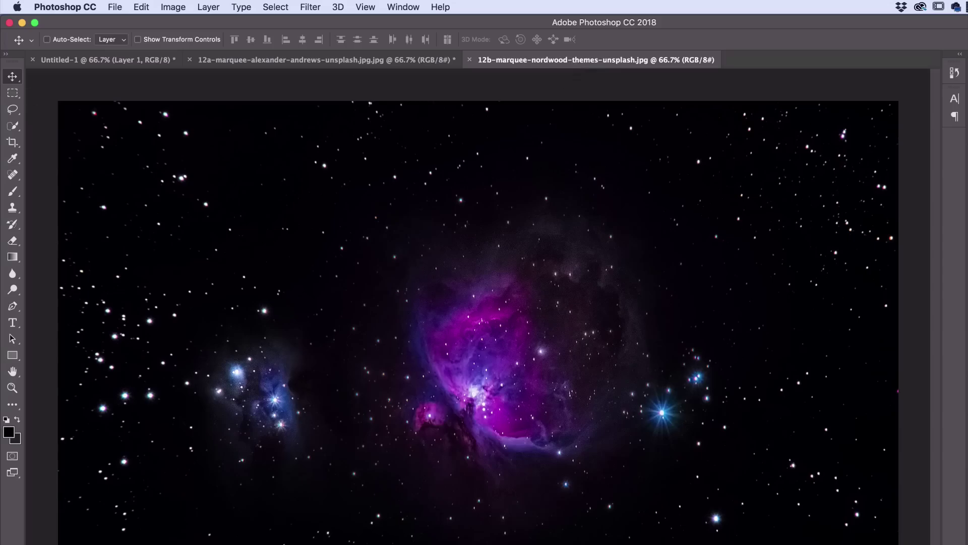
pyautogui.click(12, 96)
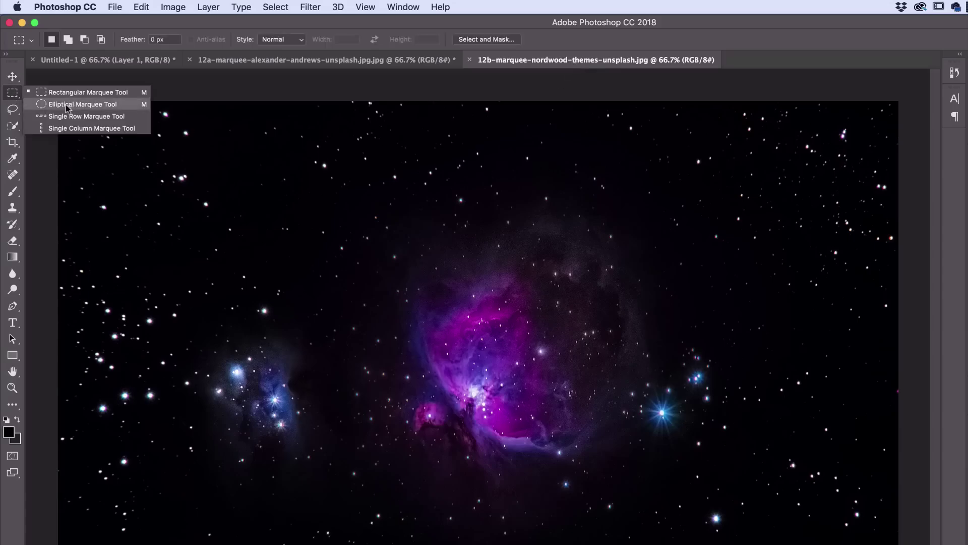
pyautogui.click(62, 105)
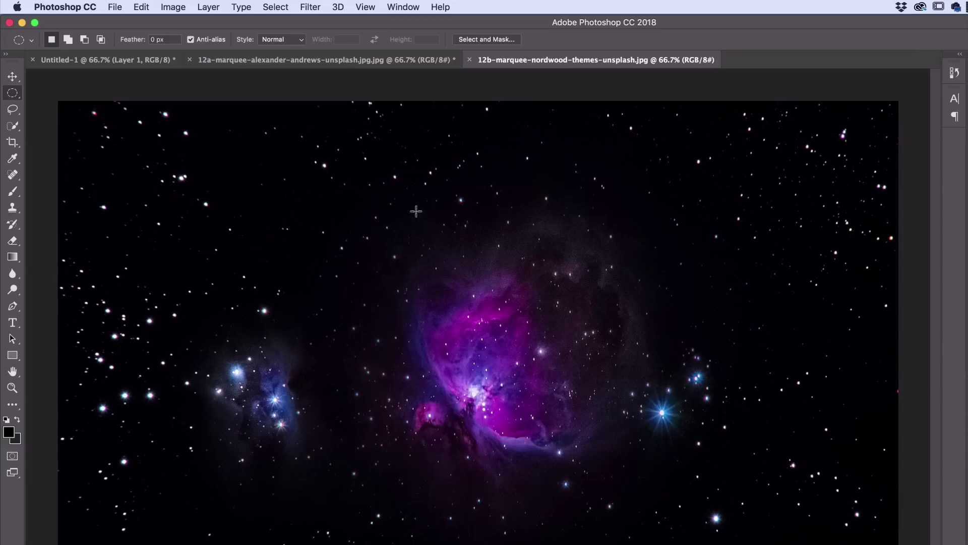
# Draw a trial elliptical selection around the purple nebula, and deselect it.
pyautogui.moveTo(305, 156)
pyautogui.mouseDown()
pyautogui.moveTo(711, 449)
pyautogui.moveTo(728, 496)
pyautogui.mouseUp()
pyautogui.click(275, 6)
pyautogui.click(289, 33)
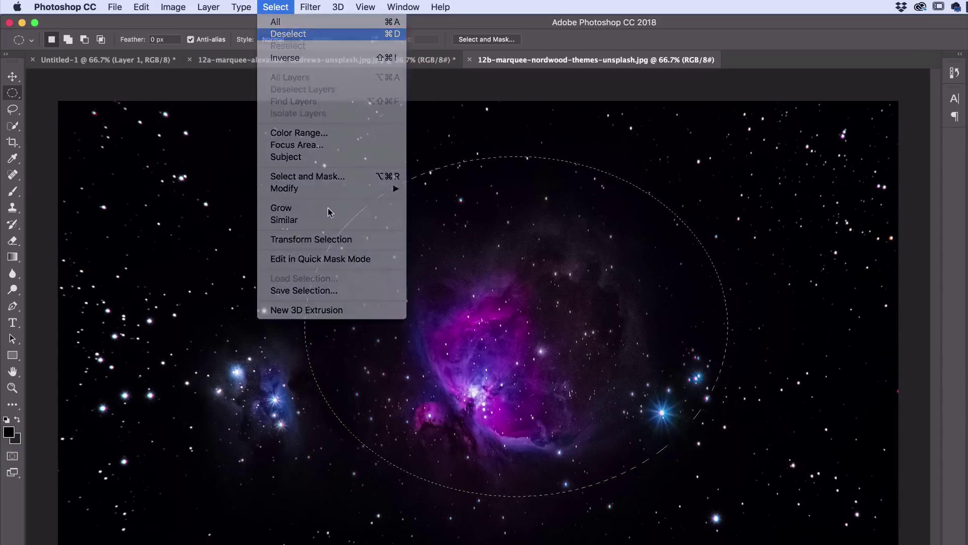
# Select a large perfect circle around the nebula and blue star, and move its contents into the Untitled-1 document.
pyautogui.moveTo(309, 183); pyautogui.dragTo(706, 544)
pyautogui.moveTo(606, 507); pyautogui.dragTo(630, 496)
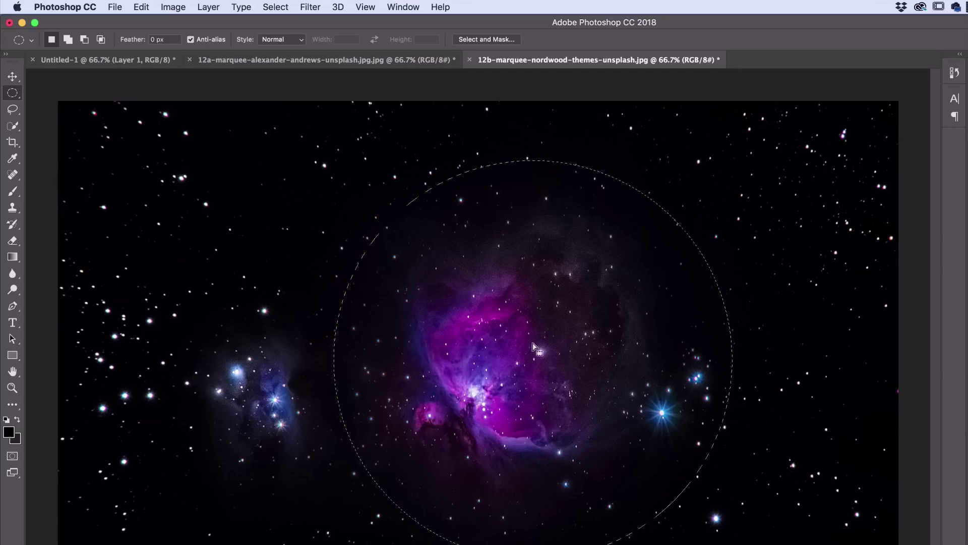
pyautogui.click(12, 77)
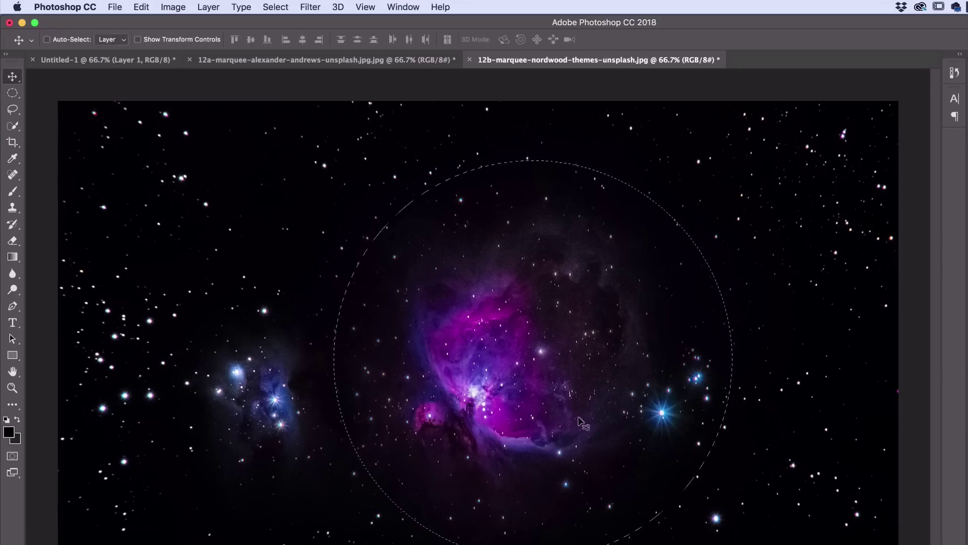
pyautogui.moveTo(581, 419); pyautogui.dragTo(97, 63)
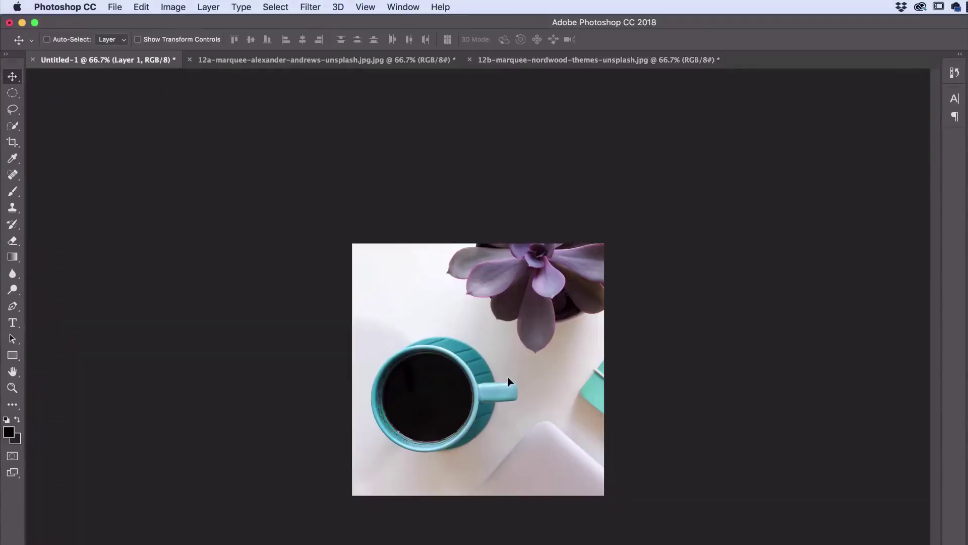
pyautogui.moveTo(508, 380); pyautogui.dragTo(508, 382)
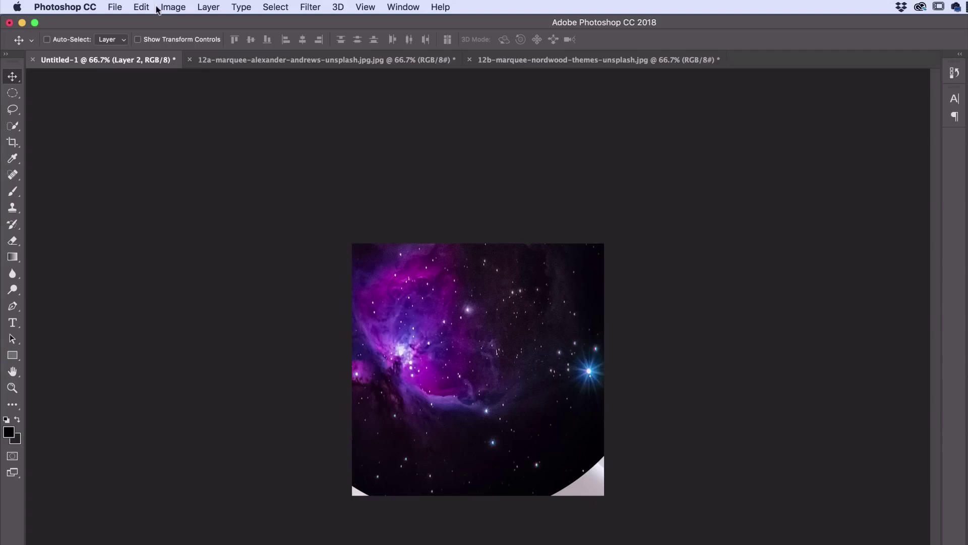
# Scale the space circle proportionally down to about 23.7% and place it over the coffee in the cup.
pyautogui.click(142, 7)
pyautogui.moveTo(255, 291)
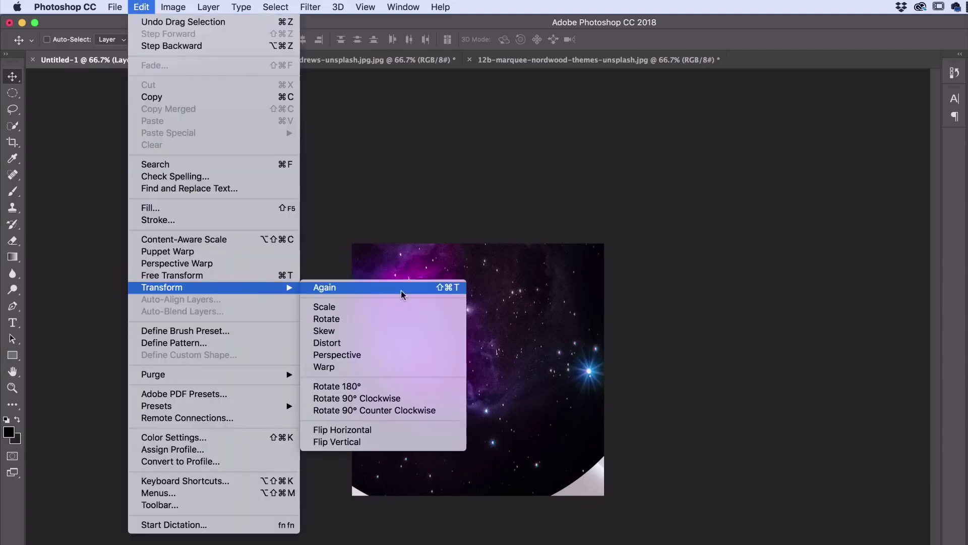
pyautogui.click(399, 304)
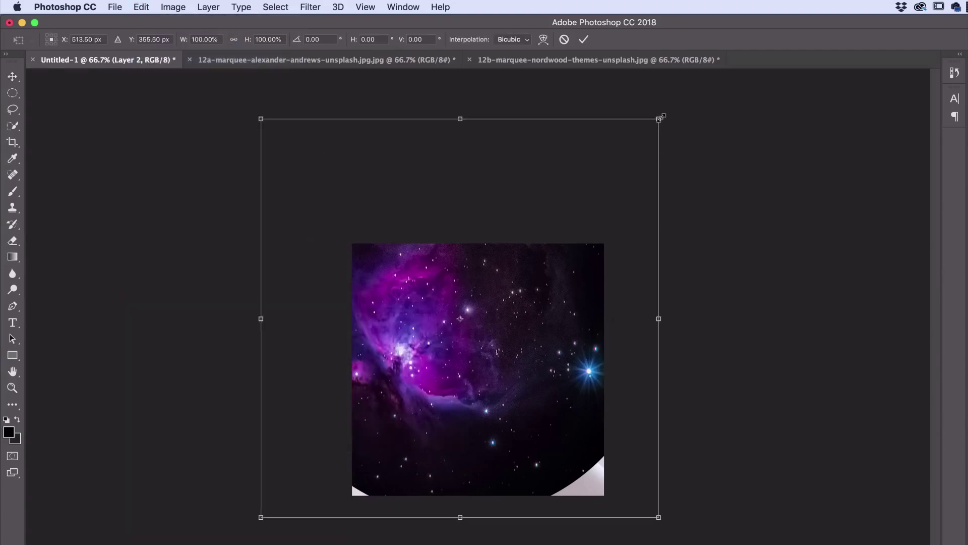
pyautogui.moveTo(661, 117); pyautogui.dragTo(426, 383)
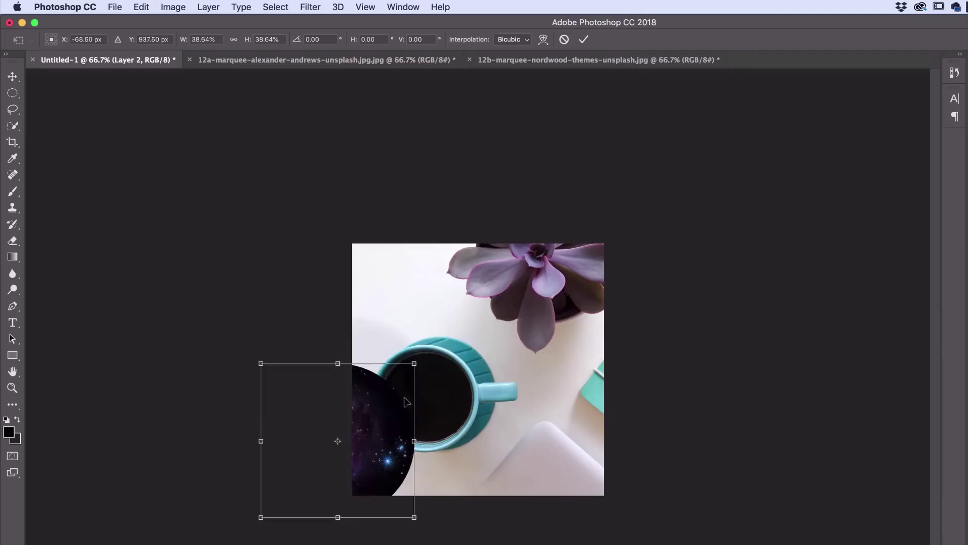
pyautogui.moveTo(391, 416); pyautogui.dragTo(483, 387)
pyautogui.moveTo(505, 339); pyautogui.dragTo(447, 385)
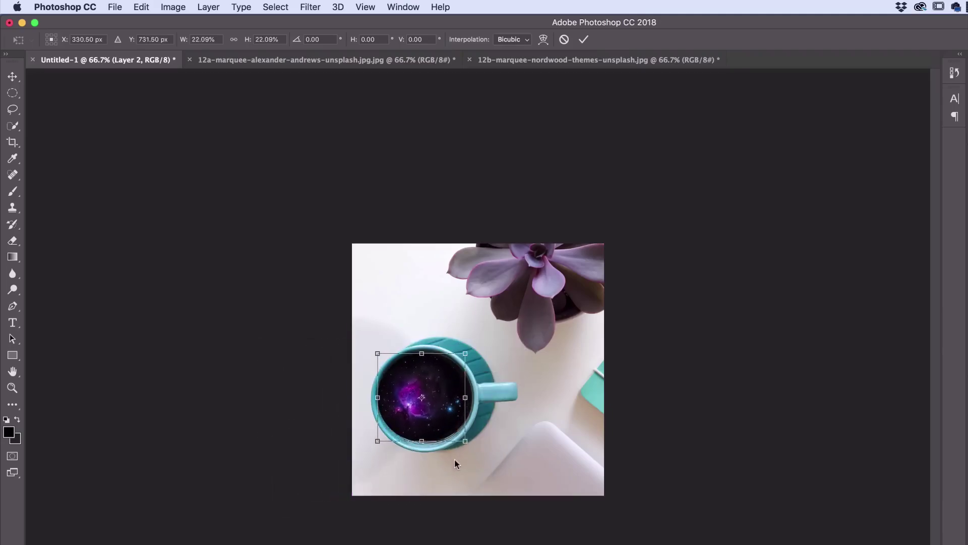
pyautogui.moveTo(465, 442); pyautogui.dragTo(469, 449)
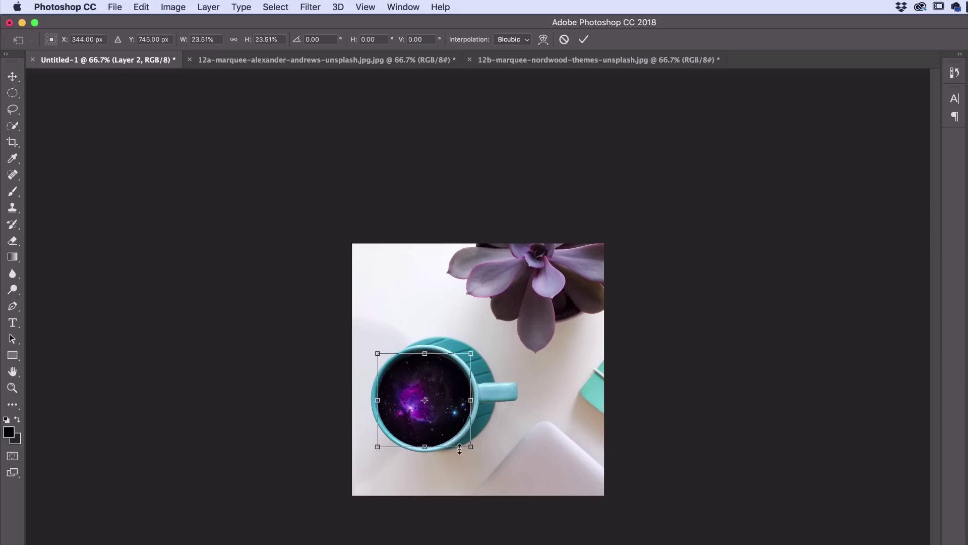
pyautogui.moveTo(470, 447); pyautogui.dragTo(471, 447)
pyautogui.moveTo(446, 417); pyautogui.dragTo(453, 416)
# Nudge the space circle left and up over the coffee to about X 345.5 px, Y 736.5 px.
pyautogui.press('Left')
pyautogui.press('Left')
pyautogui.press('Left')
pyautogui.press('Left')
pyautogui.press('Left')
pyautogui.press('Left')
pyautogui.press('Left')
pyautogui.press('Left')
pyautogui.press('Left')
pyautogui.press('Left')
pyautogui.press('Left')
pyautogui.press('Left')
pyautogui.press('Left')
pyautogui.press('Left')
pyautogui.press('Left')
pyautogui.press('Left')
pyautogui.press('Left')
pyautogui.press('Left')
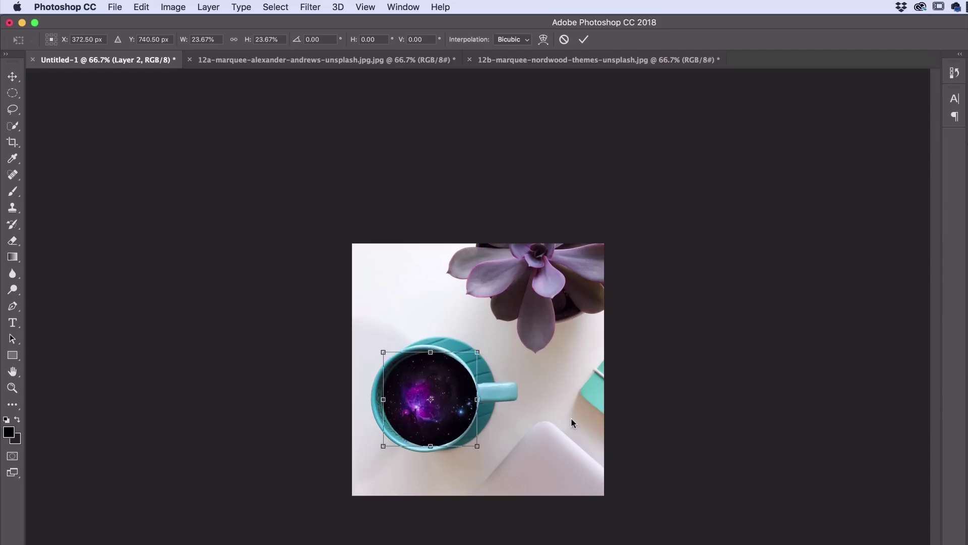
pyautogui.press('Left')
pyautogui.press('Left')
pyautogui.press('Left')
pyautogui.press('Left')
pyautogui.press('Left')
pyautogui.press('Left')
pyautogui.press('Left')
pyautogui.press('Left')
pyautogui.press('Left')
pyautogui.press('Left')
pyautogui.press('Left')
pyautogui.press('Left')
pyautogui.press('Left')
pyautogui.press('Left')
pyautogui.press('Left')
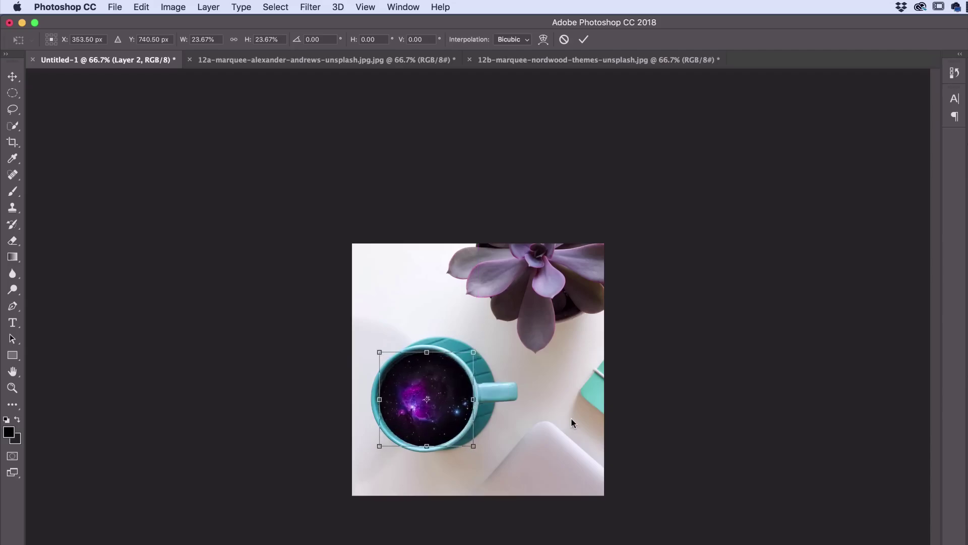
pyautogui.press('Up')
pyautogui.press('Up')
pyautogui.press('Up')
pyautogui.press('Right')
pyautogui.press('Right')
pyautogui.press('Up')
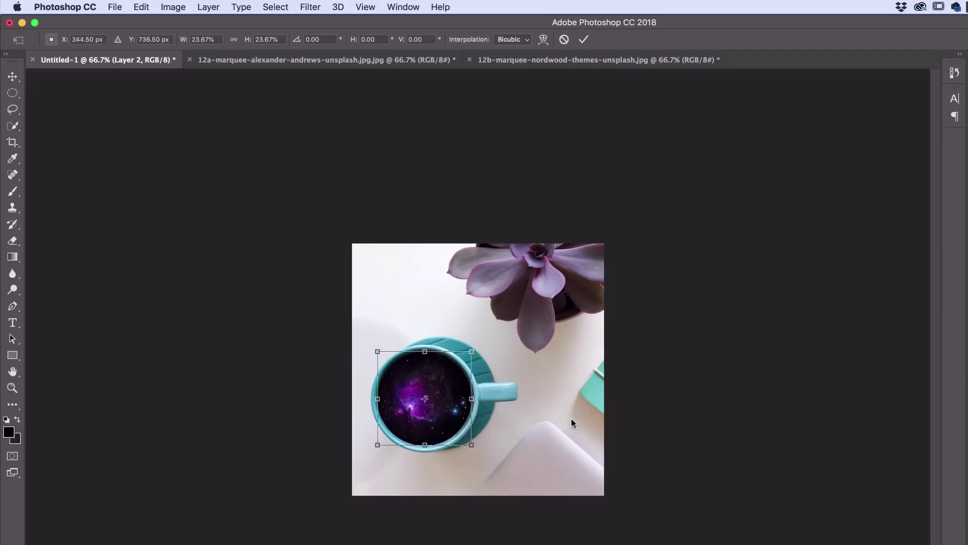
# Enlarge the space circle to about 24%, nudge it down and right to fit inside the cup's rim, and apply the transform.
pyautogui.press('super+equal')
pyautogui.press('super+equal')
pyautogui.press('super+equal')
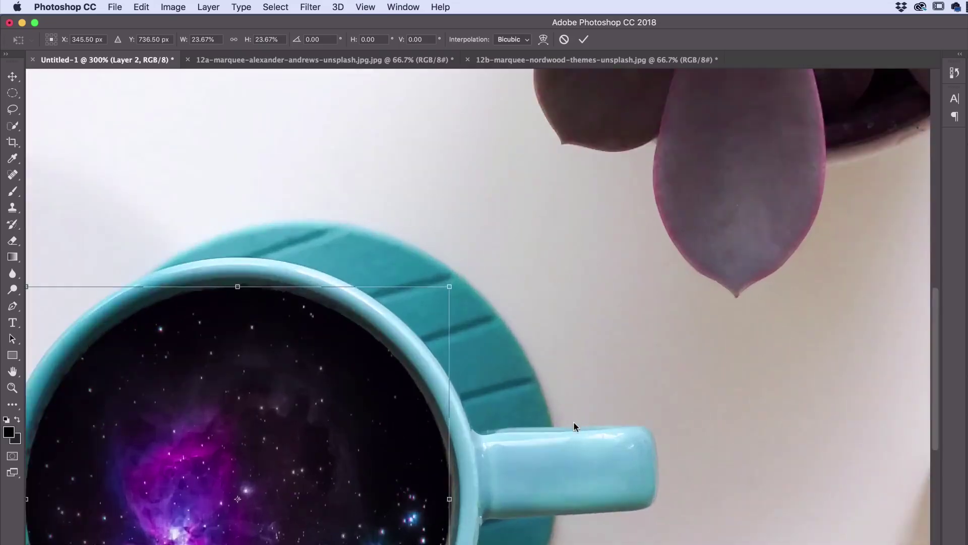
pyautogui.moveTo(447, 292); pyautogui.dragTo(455, 280)
pyautogui.scroll(-1, 419, 370)
pyautogui.scroll(-5, 418, 371)
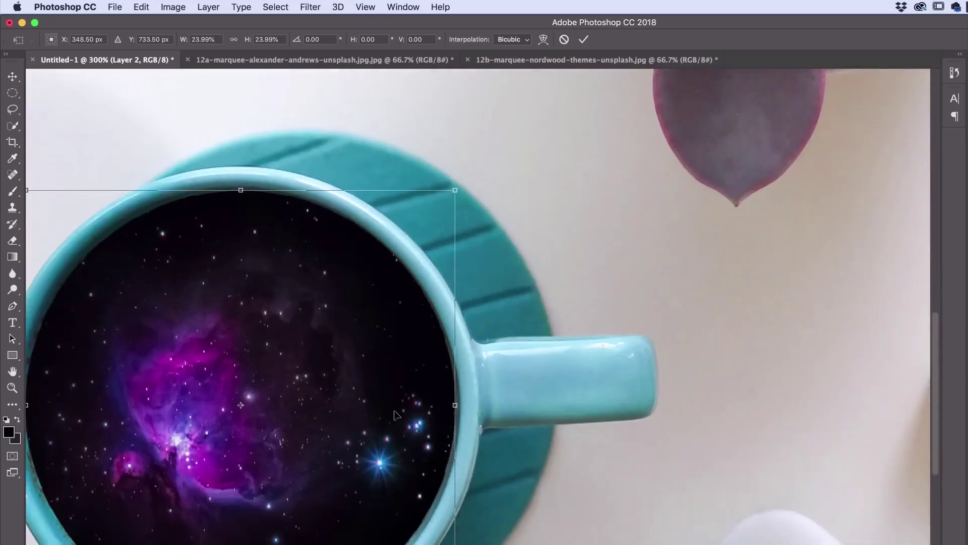
pyautogui.press('Down')
pyautogui.press('Down')
pyautogui.press('Right')
pyautogui.press('Right')
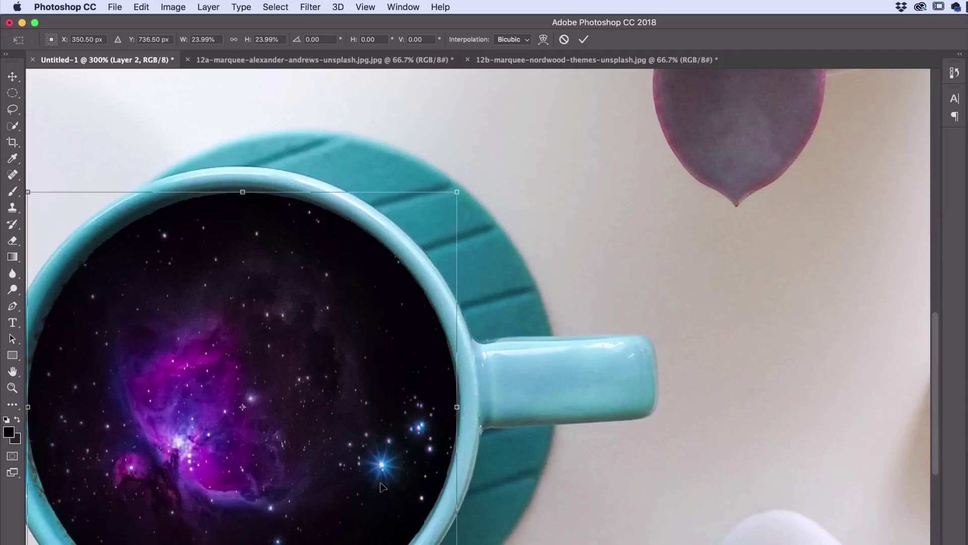
pyautogui.press('Down')
pyautogui.press('Down')
pyautogui.press('Right')
pyautogui.press('Return')
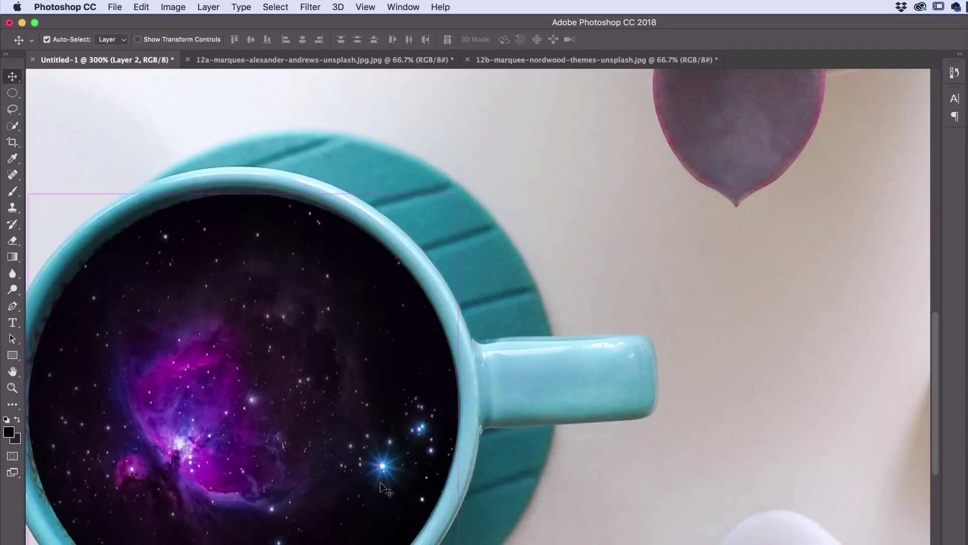
# Try moving the space circle below the plant and squashing its height to about 51%, and cancel the transform.
pyautogui.press('super+minus')
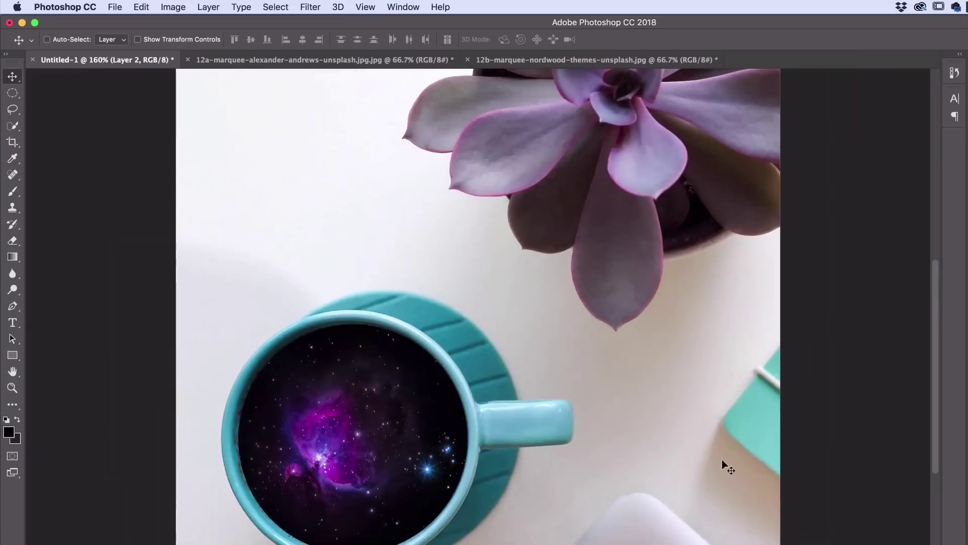
pyautogui.press('super+minus')
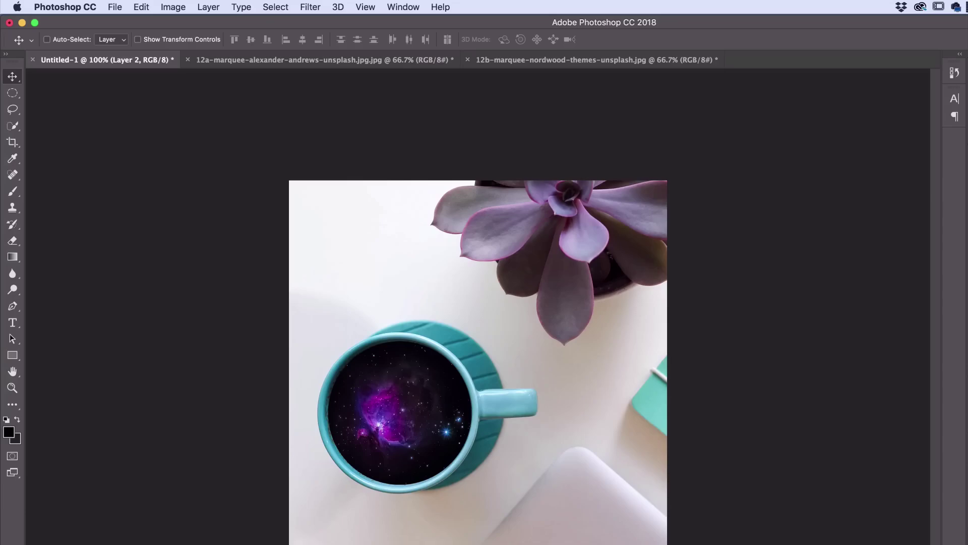
pyautogui.click(141, 6)
pyautogui.moveTo(200, 294)
pyautogui.click(317, 307)
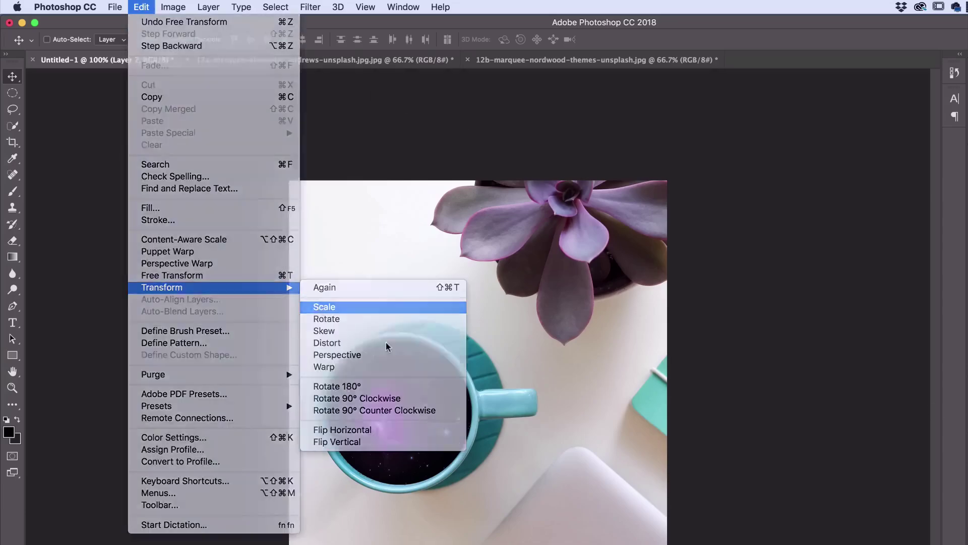
pyautogui.moveTo(399, 345); pyautogui.dragTo(551, 324)
pyautogui.moveTo(560, 359); pyautogui.dragTo(567, 332)
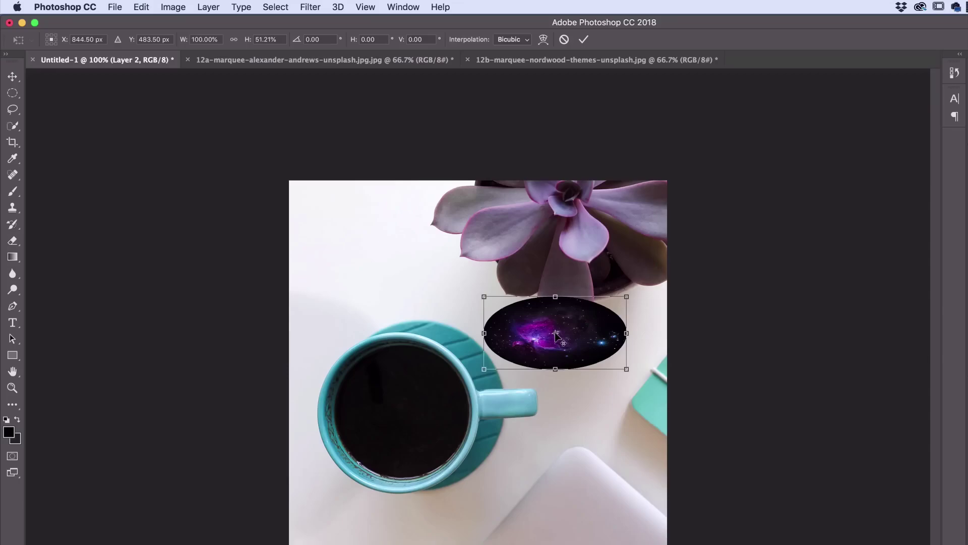
pyautogui.press('Escape')
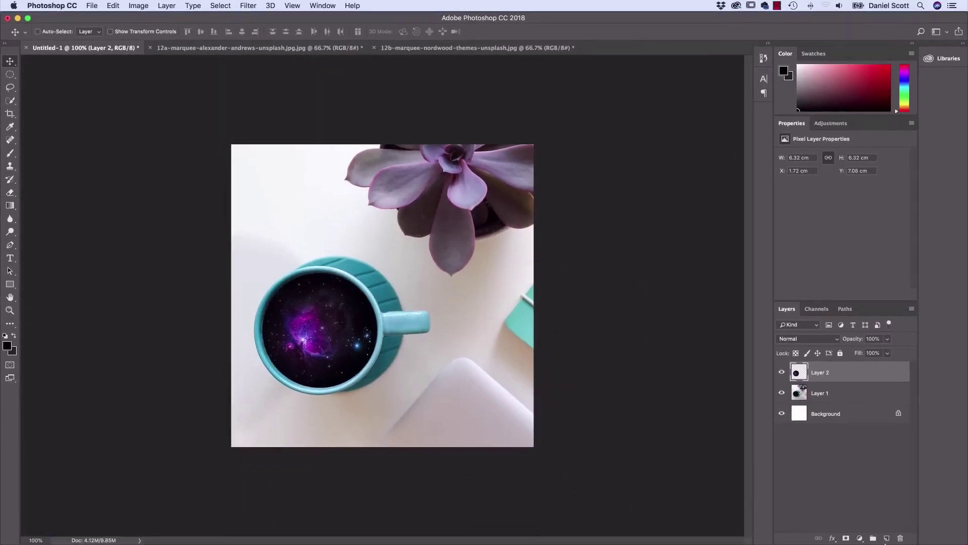
# Switch to Chrome and browse the aerial photo results on Envato Elements.
pyautogui.click(809, 535)
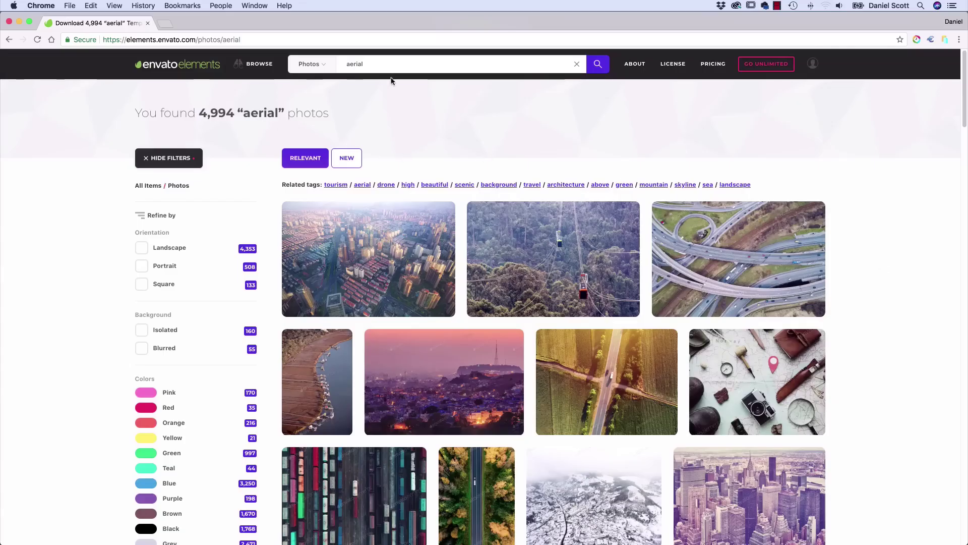
pyautogui.scroll(-1, 545, 273)
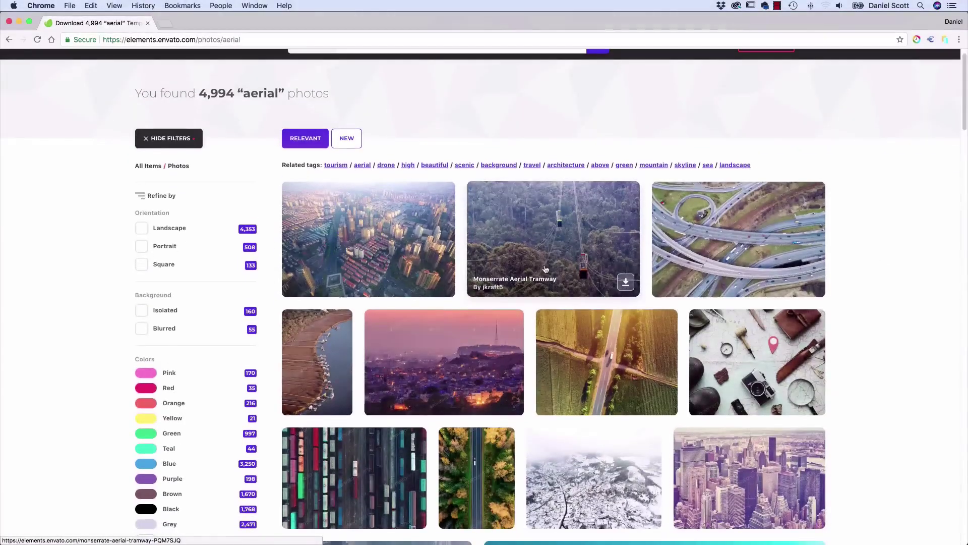
pyautogui.scroll(-5, 545, 273)
pyautogui.scroll(6, 546, 272)
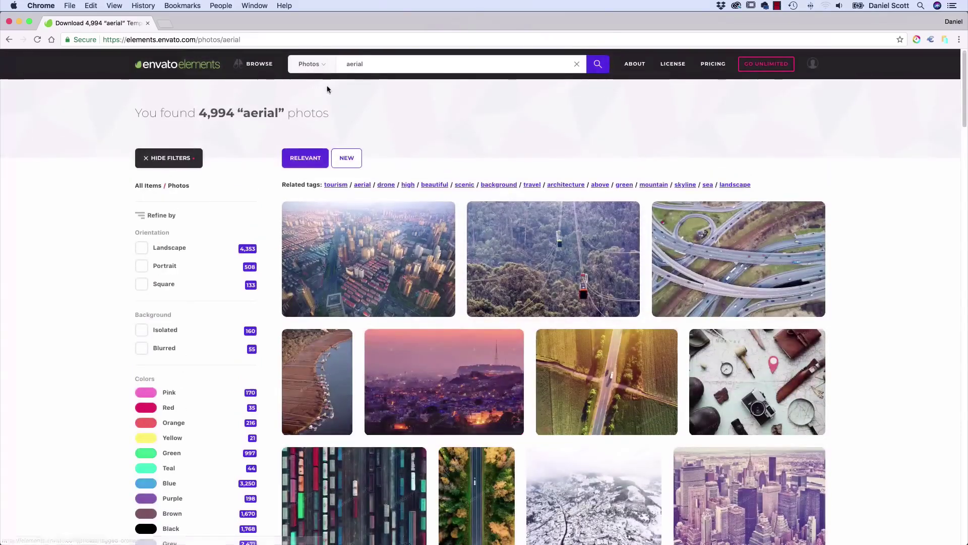
# Look further down the aerial photo results for overhead images that would suit similar composites.
pyautogui.doubleClick(355, 64)
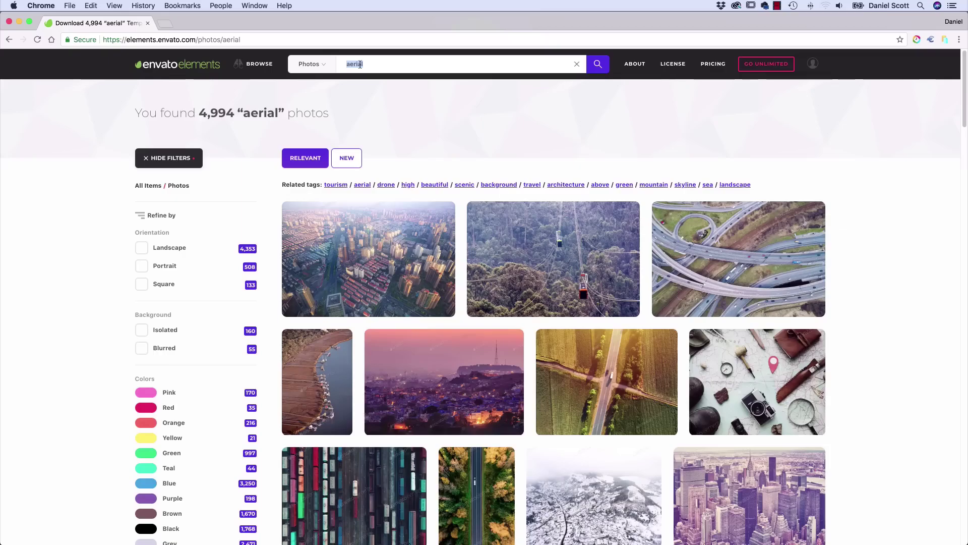
pyautogui.click(903, 280)
pyautogui.scroll(-3, 886, 279)
pyautogui.scroll(-6, 886, 280)
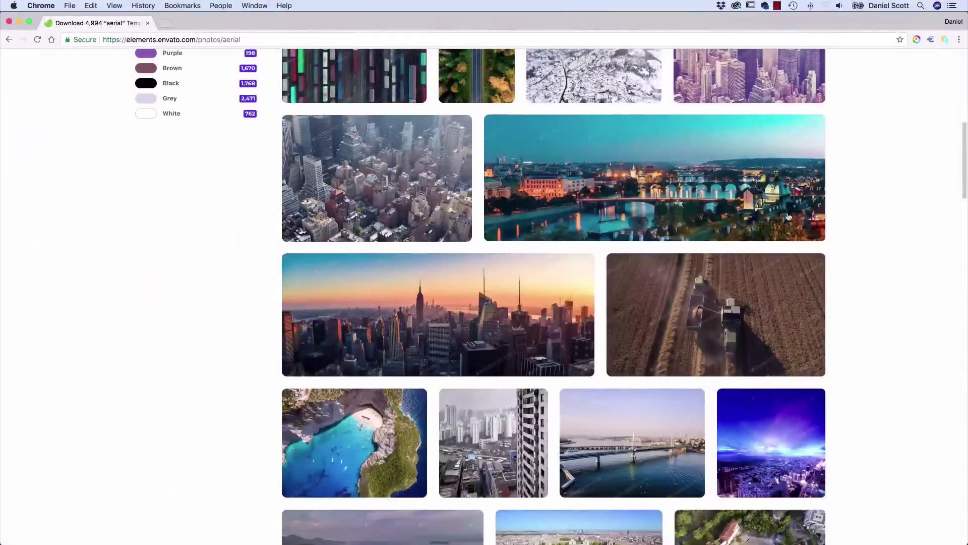
pyautogui.moveTo(460, 311)
pyautogui.scroll(-8, 460, 311)
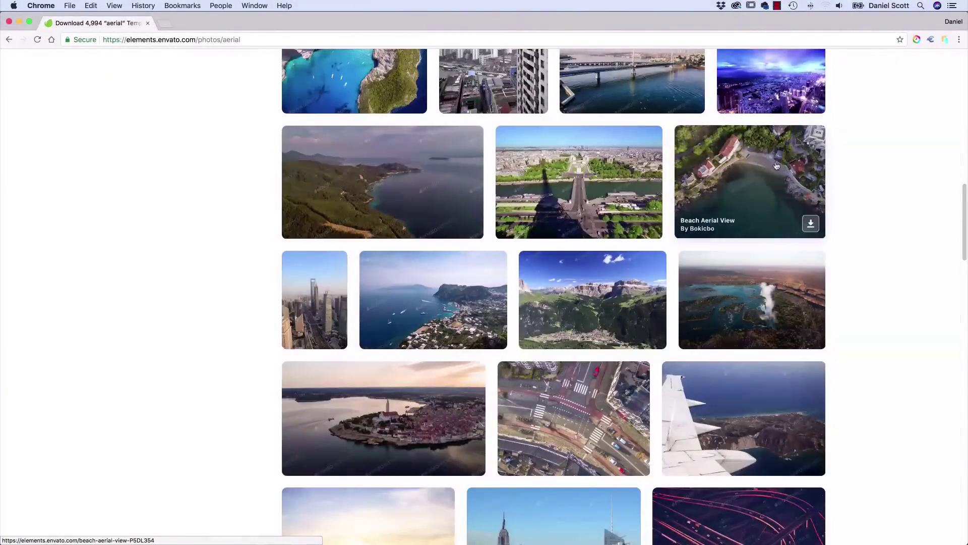
pyautogui.scroll(-8, 504, 283)
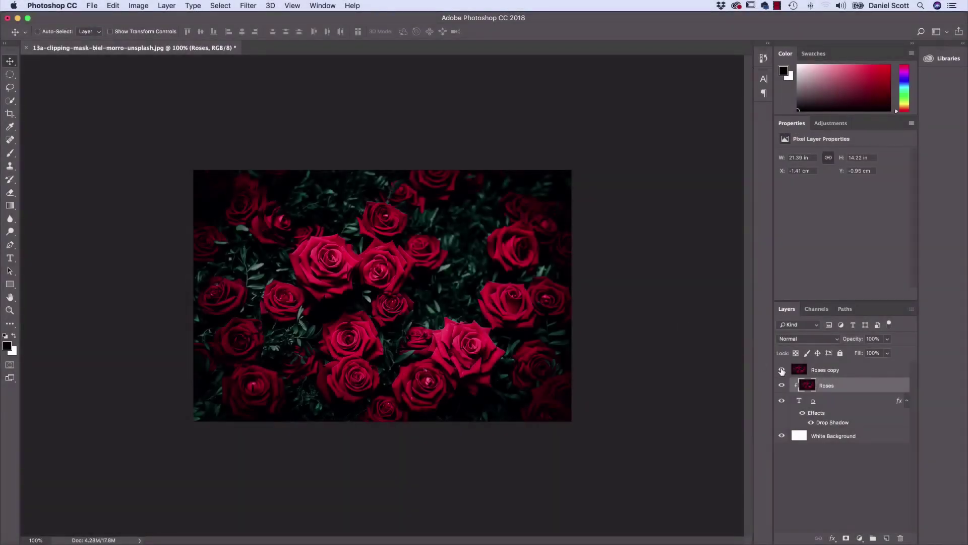
# Switch to Photoshop, hide the Roses copy layer to reveal the rose-filled letter D, and shift the roses within it.
pyautogui.click(782, 371)
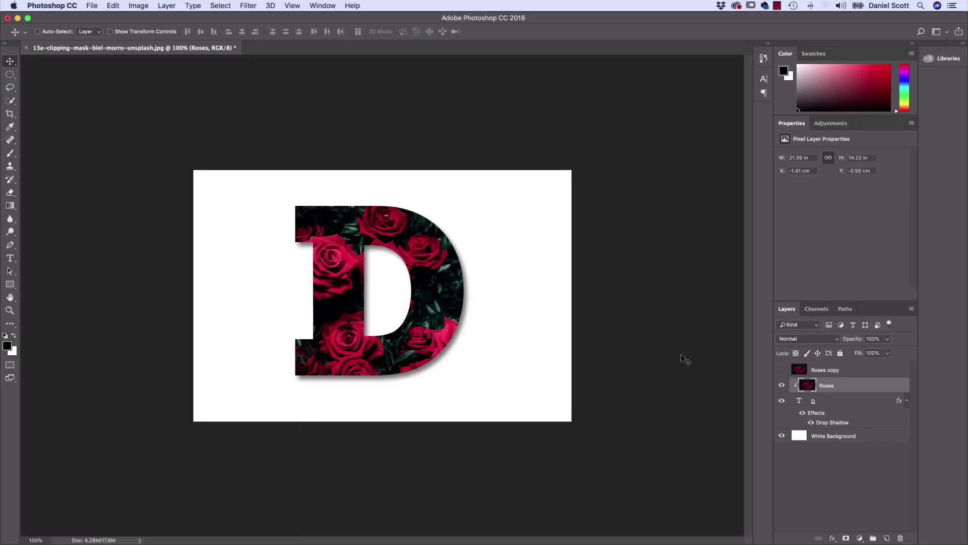
pyautogui.moveTo(464, 334); pyautogui.dragTo(439, 318)
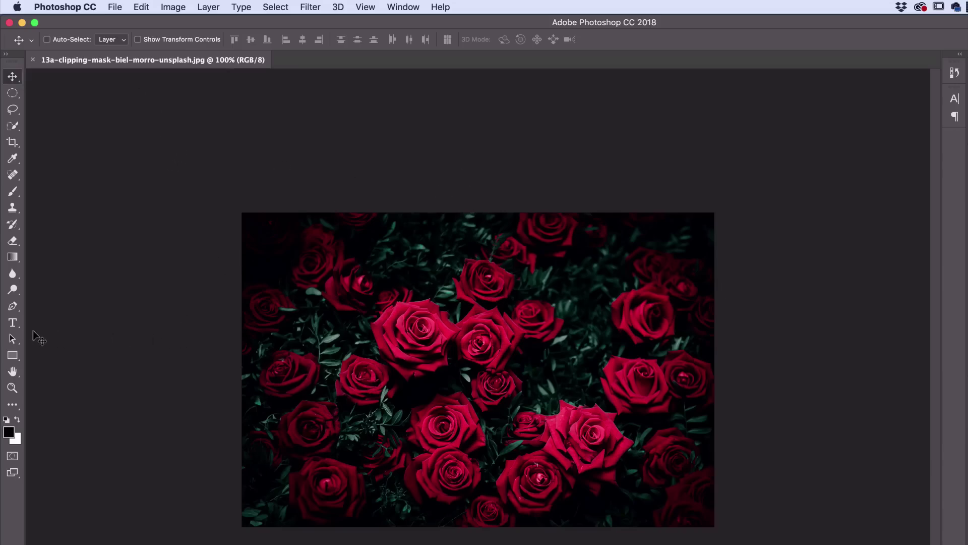
# Add a white letter D in 965 pt Museo Slab 1000 and move it to the middle of the roses photo.
pyautogui.click(12, 324)
pyautogui.click(456, 367)
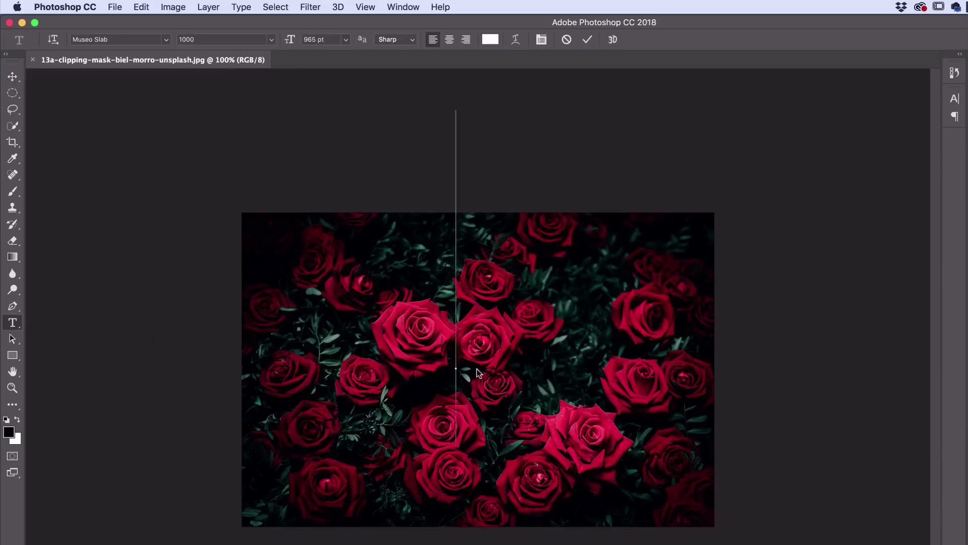
pyautogui.write('D')
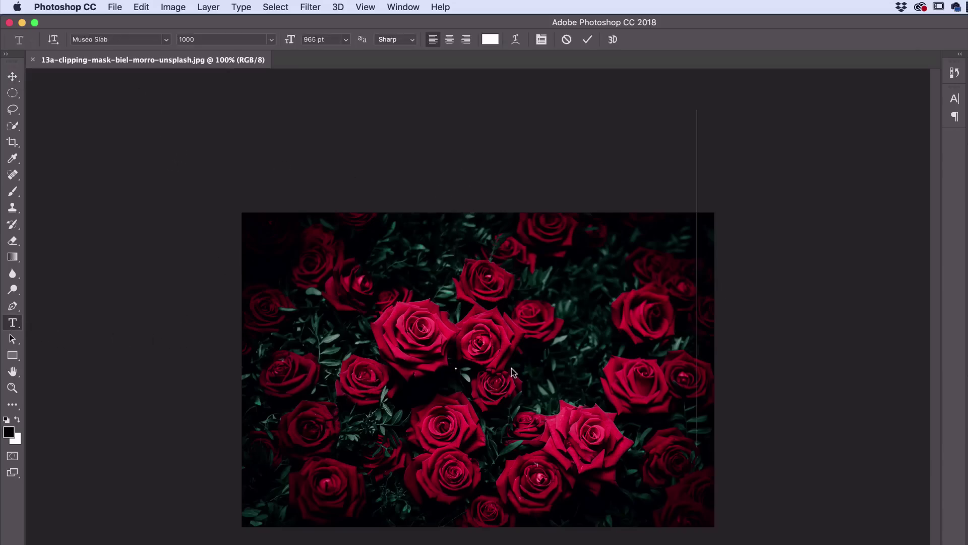
pyautogui.click(13, 76)
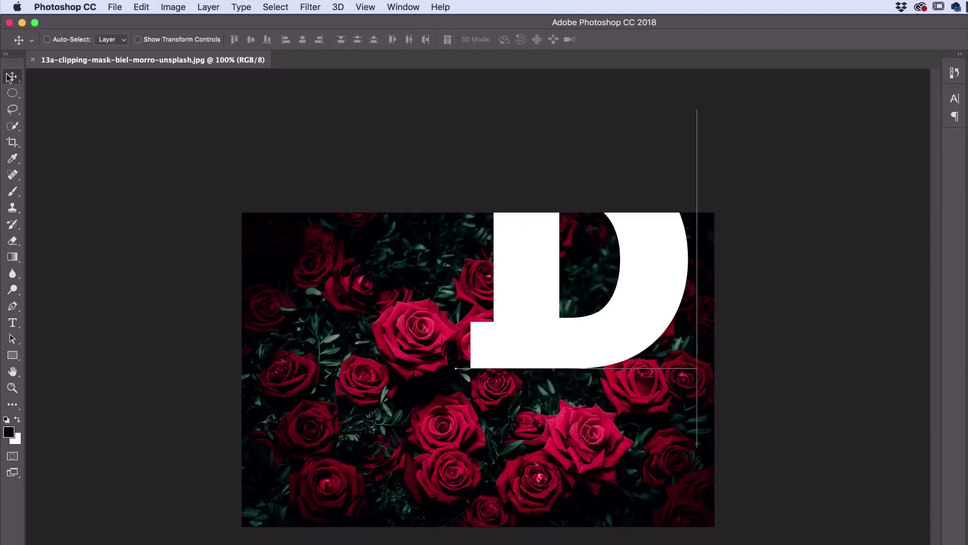
pyautogui.moveTo(628, 261); pyautogui.dragTo(564, 358)
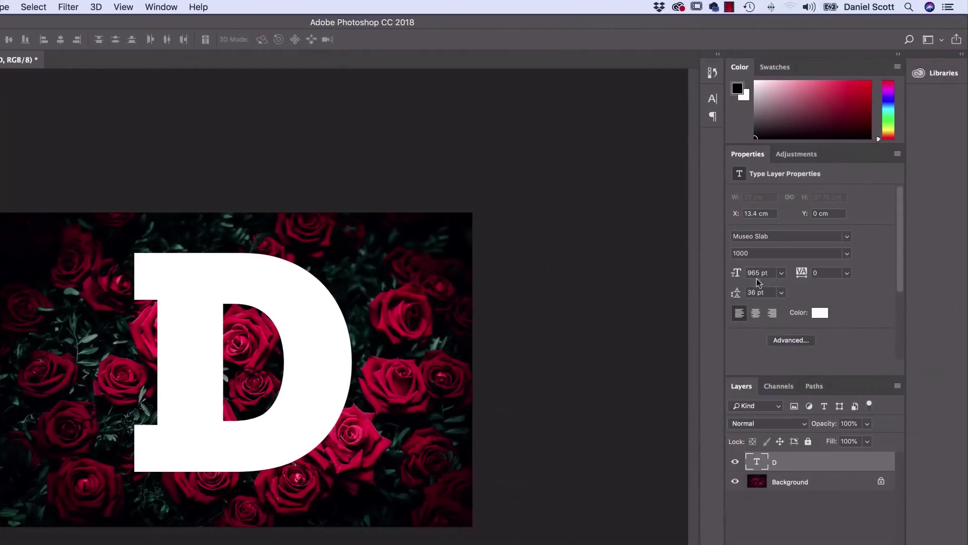
# Try a 72 pt font size for the letter D and move it to the middle of the photo.
pyautogui.click(782, 273)
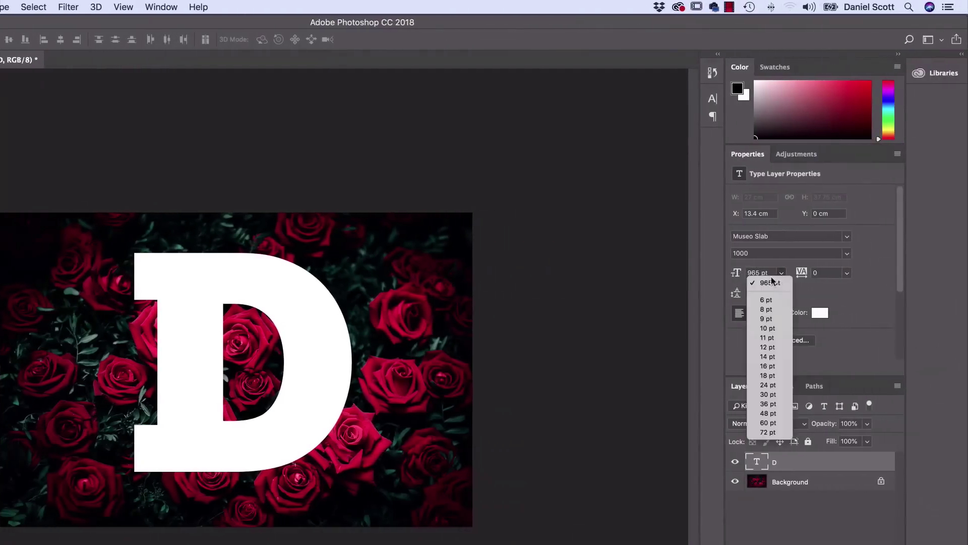
pyautogui.click(772, 433)
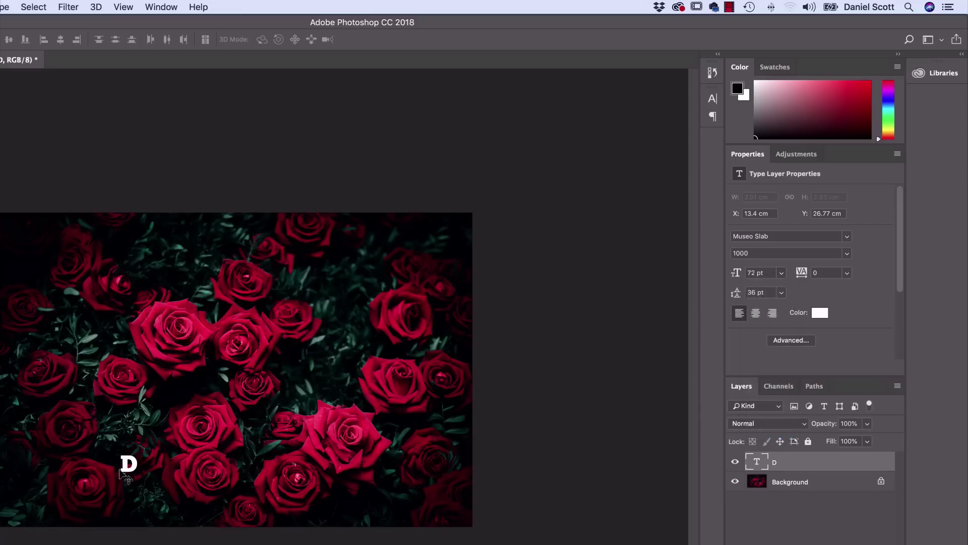
pyautogui.moveTo(124, 474); pyautogui.dragTo(229, 380)
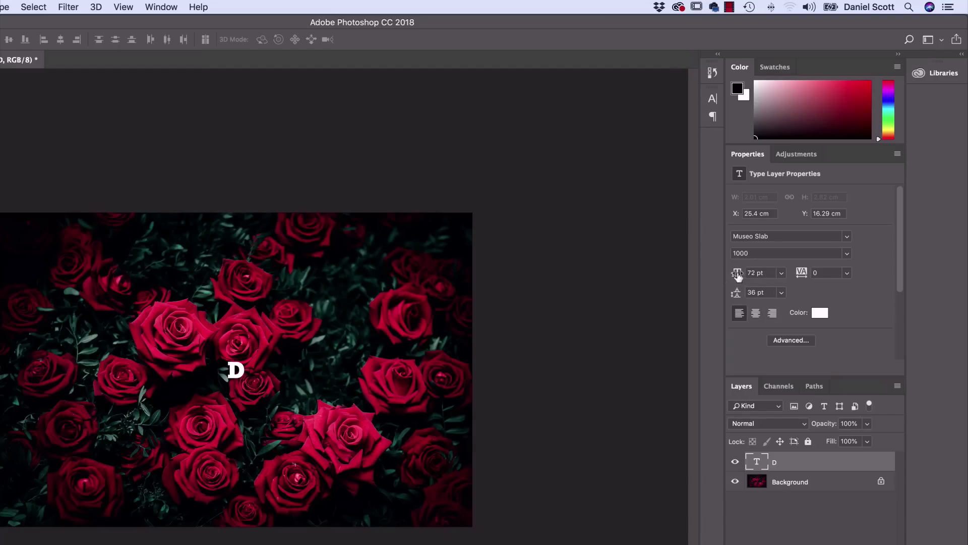
# Set the letter's font size to 934 pt and move it over the photo's centre, to about X 13.61 cm, Y 0.56 cm.
pyautogui.moveTo(737, 275); pyautogui.dragTo(896, 277)
pyautogui.moveTo(734, 275); pyautogui.dragTo(884, 277)
pyautogui.moveTo(738, 275); pyautogui.dragTo(774, 276)
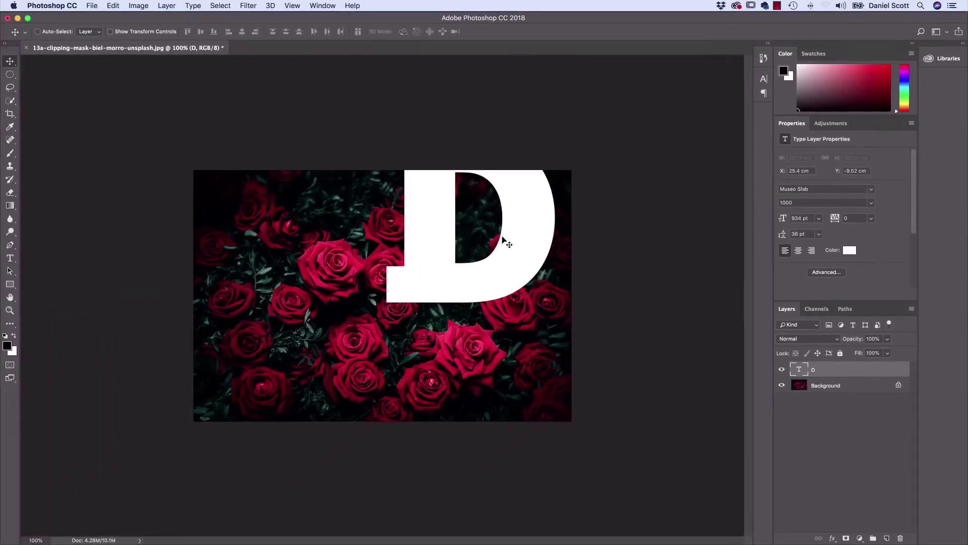
pyautogui.moveTo(503, 242); pyautogui.dragTo(431, 290)
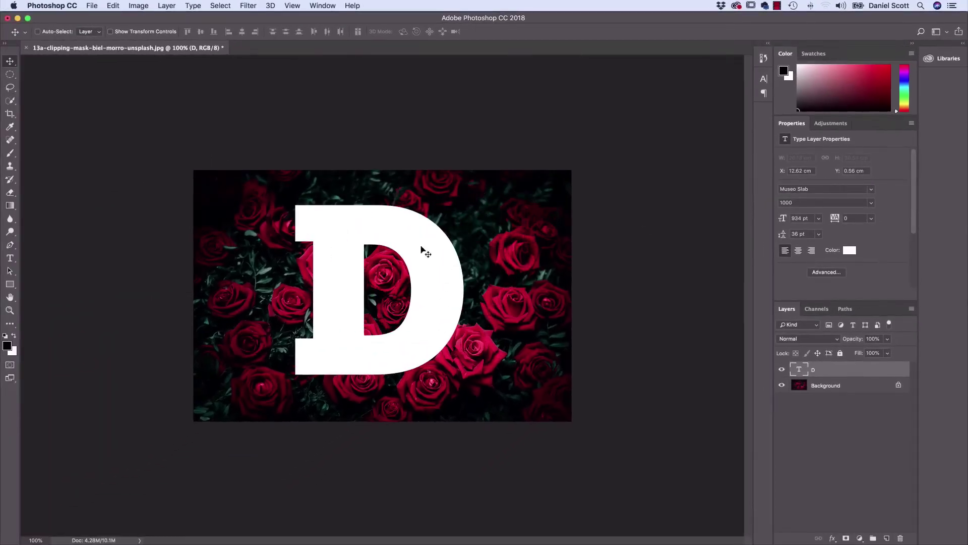
pyautogui.moveTo(347, 231); pyautogui.dragTo(355, 230)
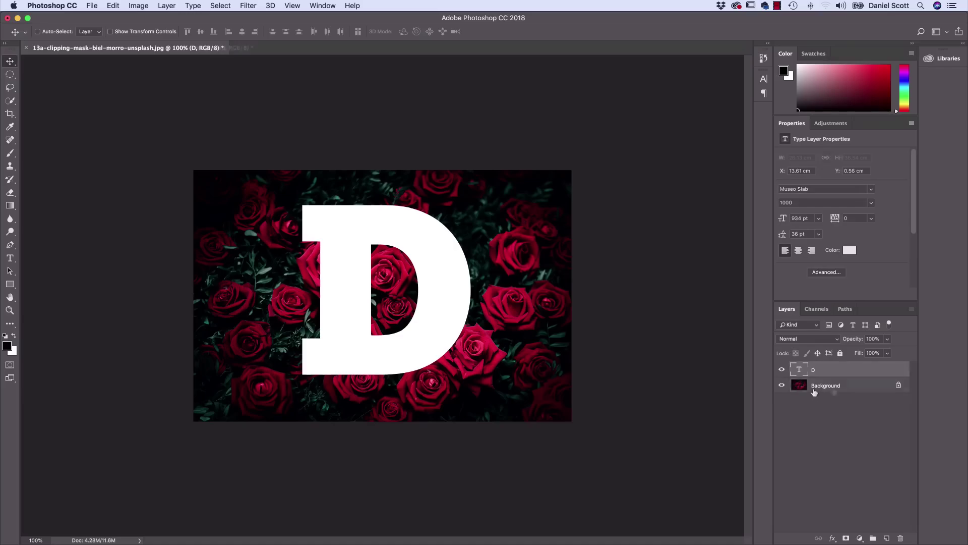
# Convert the locked Background into a regular layer named Roses.
pyautogui.moveTo(817, 391); pyautogui.dragTo(825, 370)
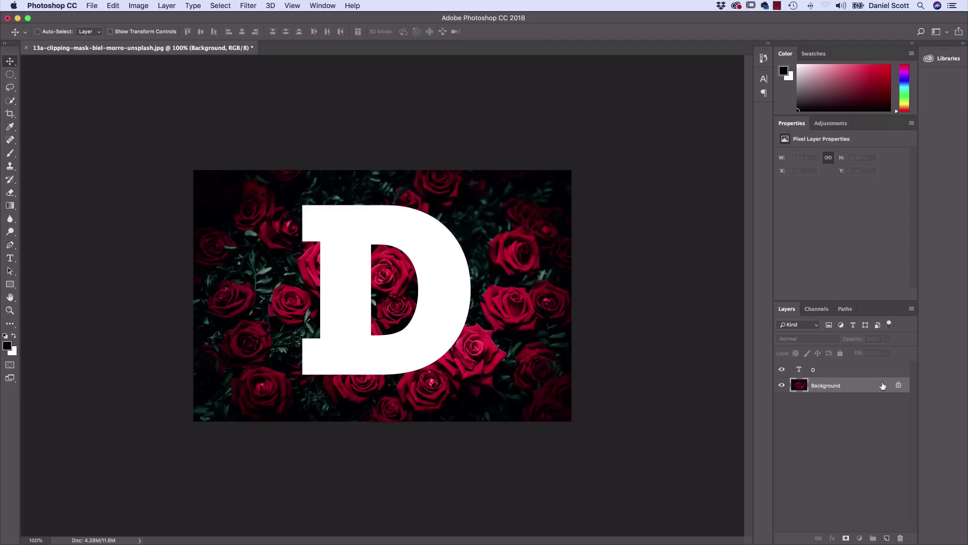
pyautogui.doubleClick(828, 388)
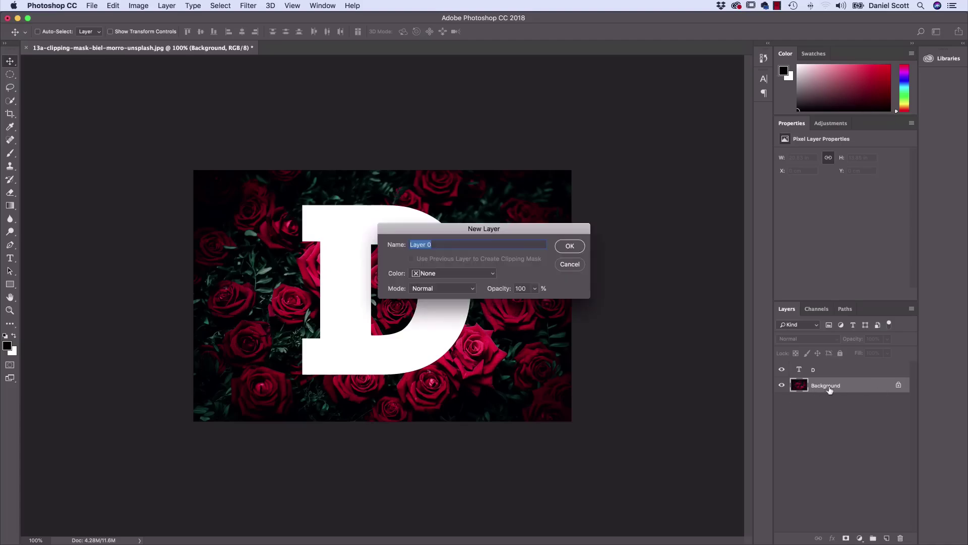
pyautogui.write('Roses')
pyautogui.press('Return')
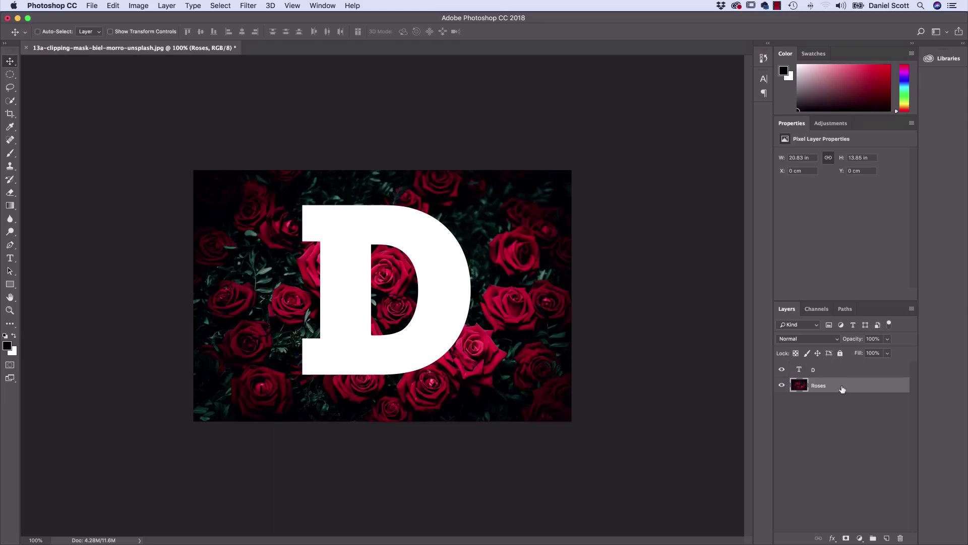
# Move the Roses layer above the D text layer and create a clipping mask from it.
pyautogui.moveTo(843, 389); pyautogui.dragTo(841, 366)
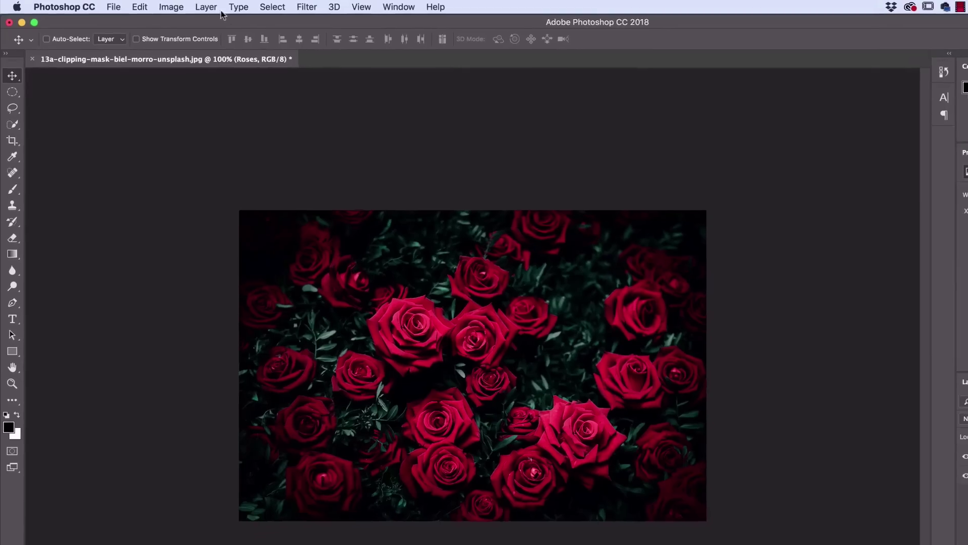
pyautogui.click(167, 5)
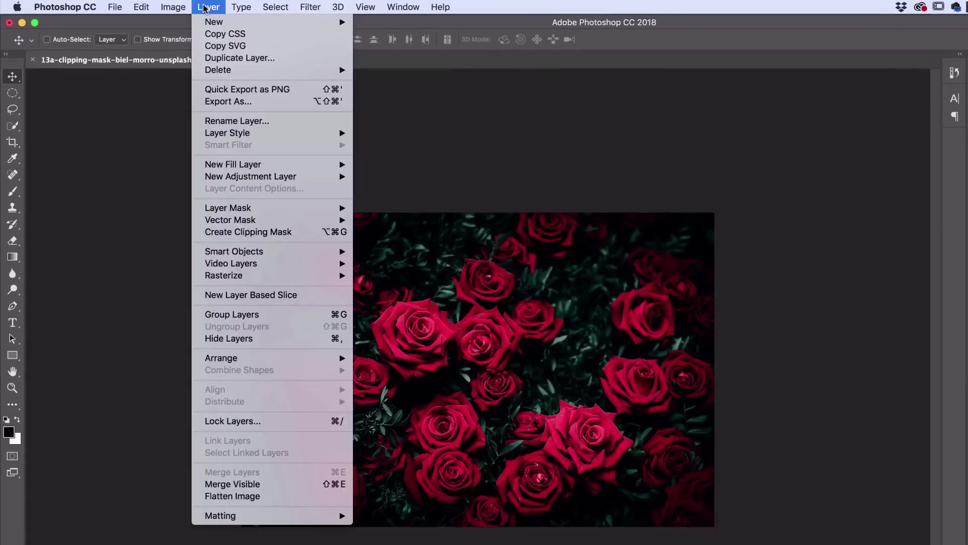
pyautogui.click(226, 236)
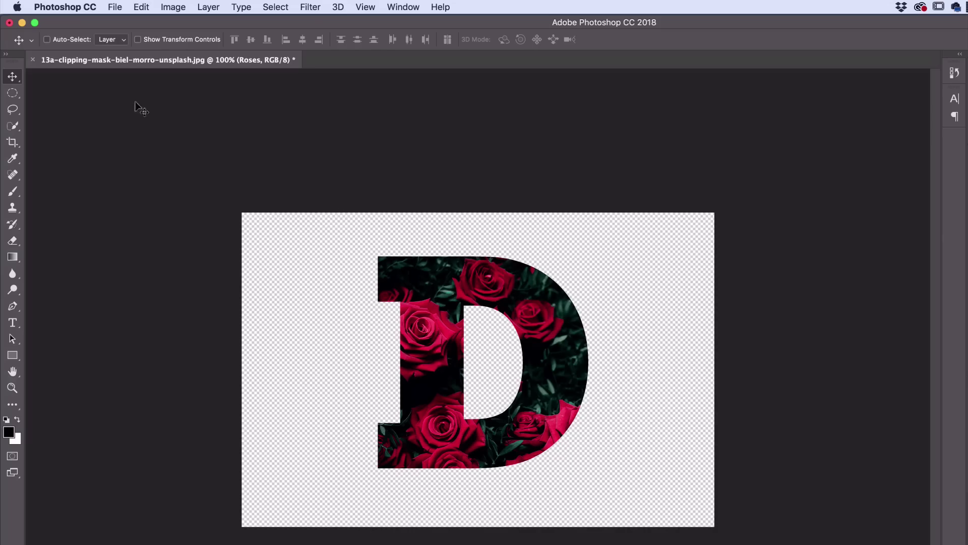
# Reposition the roses inside the letter and scale them to about 21.39 by 14.22 in at X -3.49 cm, Y -3.88 cm.
pyautogui.moveTo(557, 391); pyautogui.dragTo(498, 380)
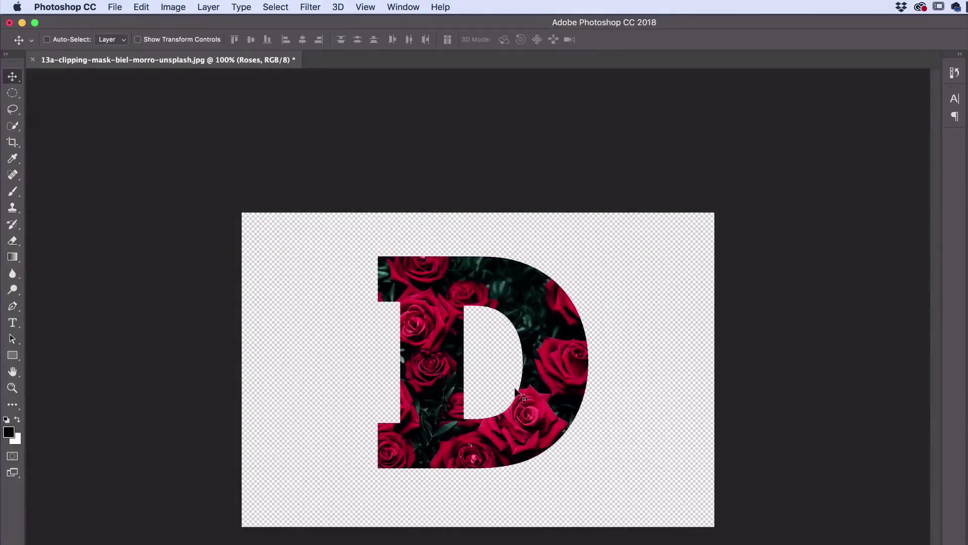
pyautogui.click(141, 7)
pyautogui.moveTo(264, 290)
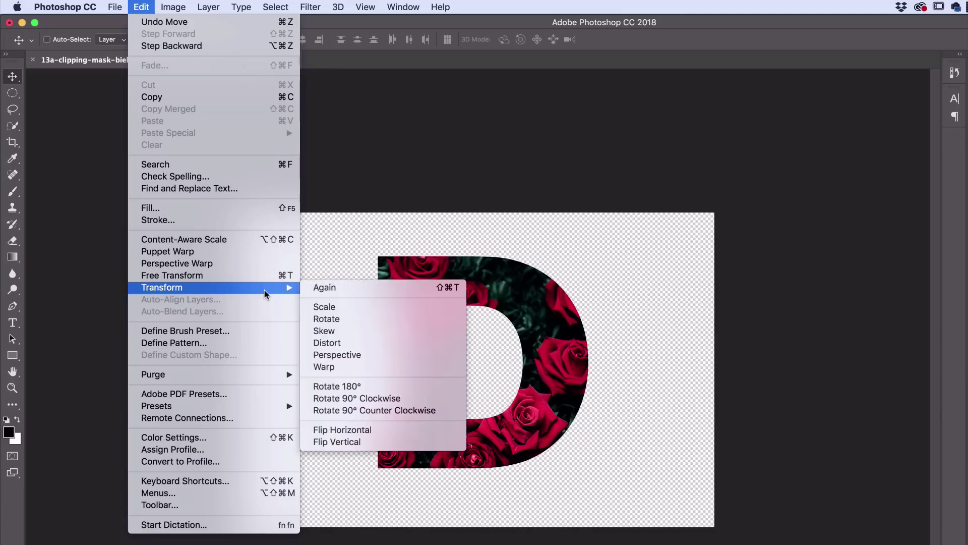
pyautogui.click(386, 308)
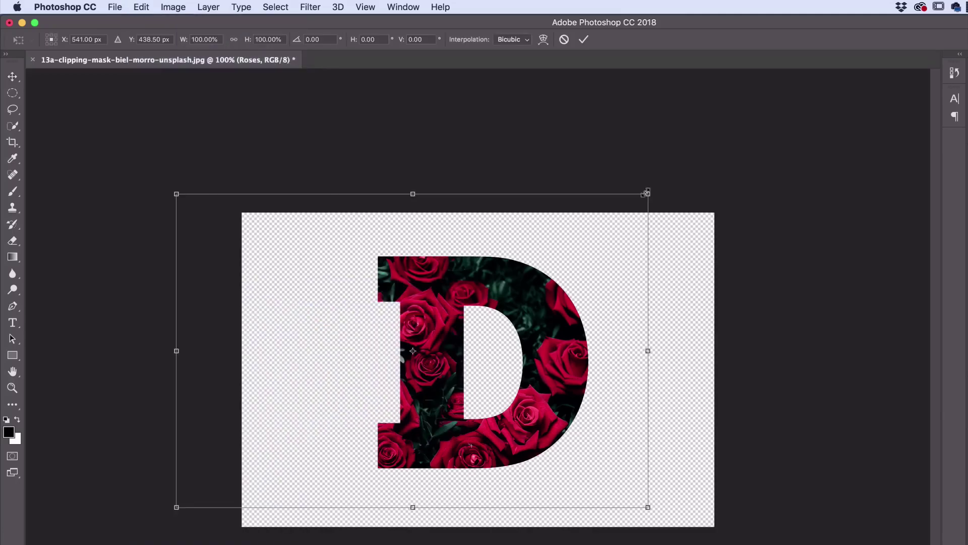
pyautogui.moveTo(647, 195); pyautogui.dragTo(673, 231)
pyautogui.moveTo(586, 323); pyautogui.dragTo(620, 315)
pyautogui.press('Return')
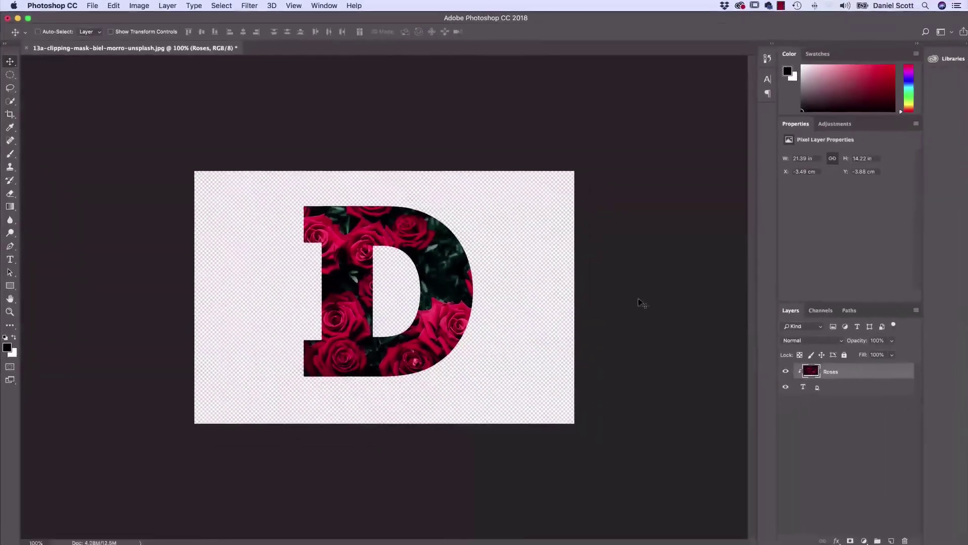
# Move the D text layer slightly left and down to about X 12.62 cm, Y 0.67 cm.
pyautogui.click(867, 387)
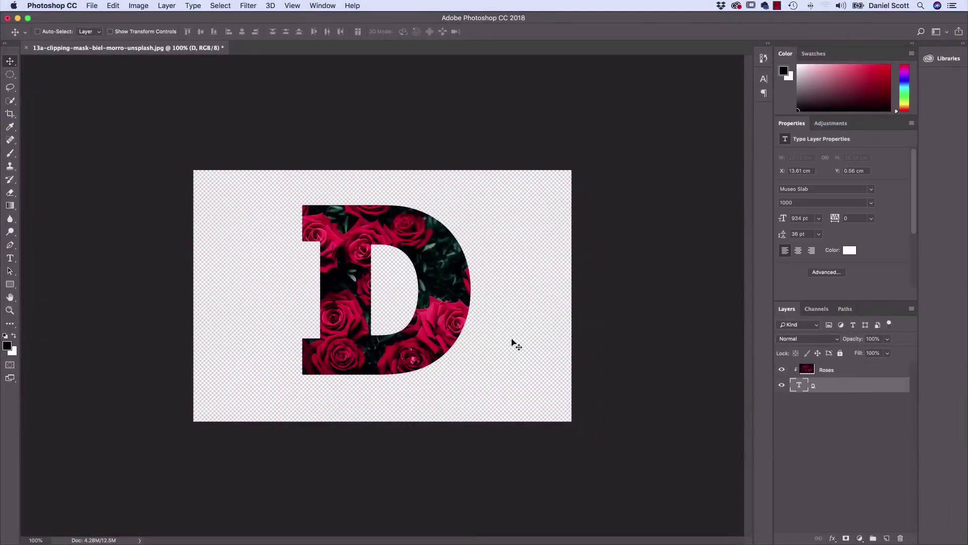
pyautogui.moveTo(516, 345); pyautogui.dragTo(460, 323)
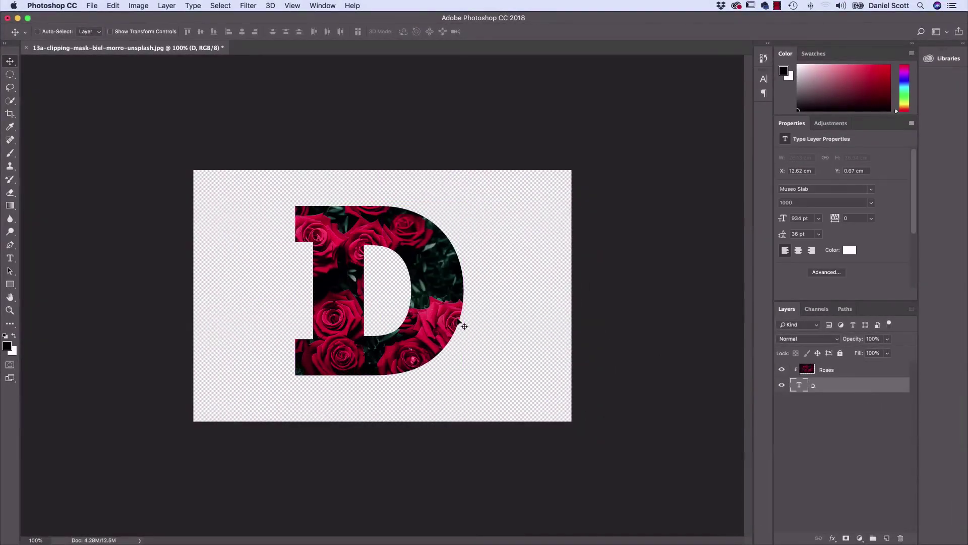
# Try scaling the Roses and D layers down together, and cancel the transform.
pyautogui.click(854, 372)
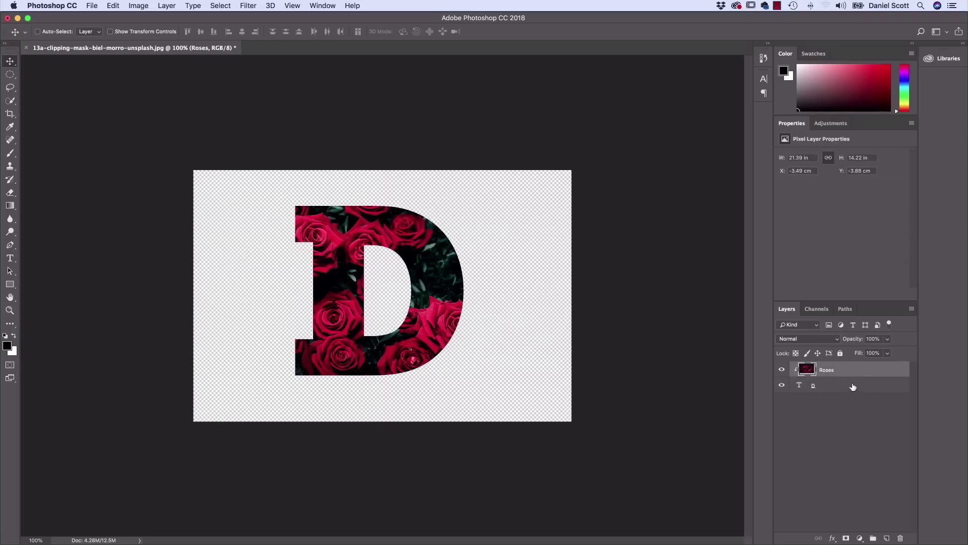
pyautogui.keyDown('shift'); pyautogui.click(853, 386); pyautogui.keyUp('shift')
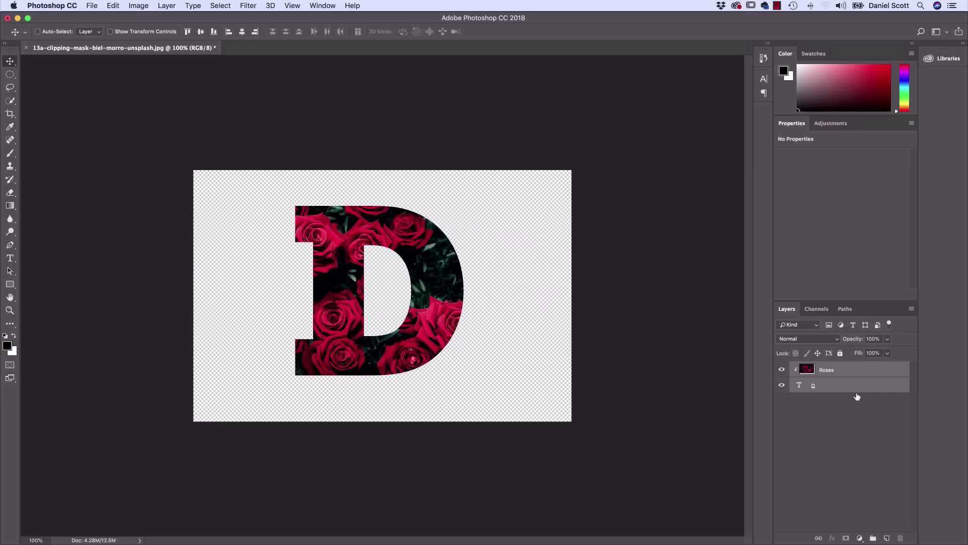
pyautogui.moveTo(422, 320)
pyautogui.mouseDown()
pyautogui.moveTo(431, 304)
pyautogui.moveTo(422, 321)
pyautogui.mouseUp()
pyautogui.press('super+t')
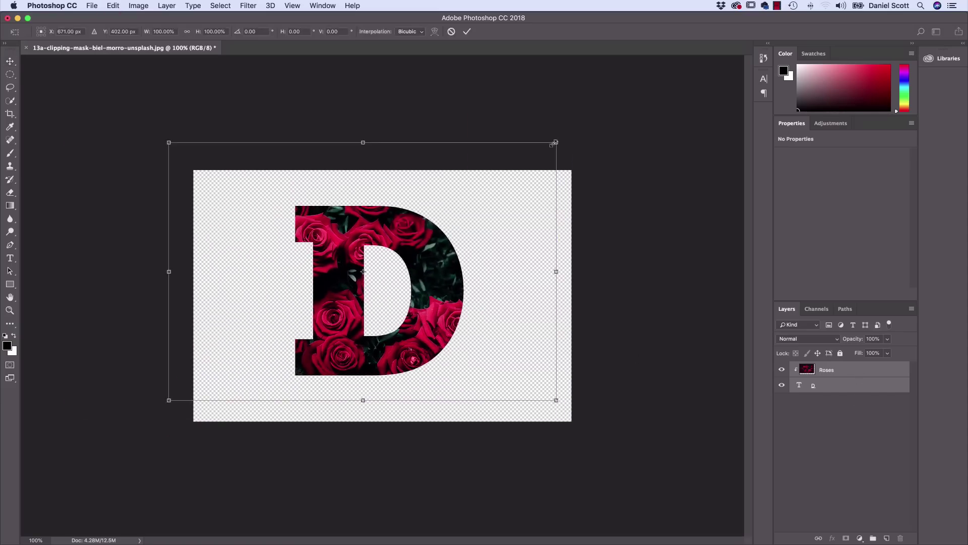
pyautogui.moveTo(554, 144); pyautogui.dragTo(506, 194)
pyautogui.press('Escape')
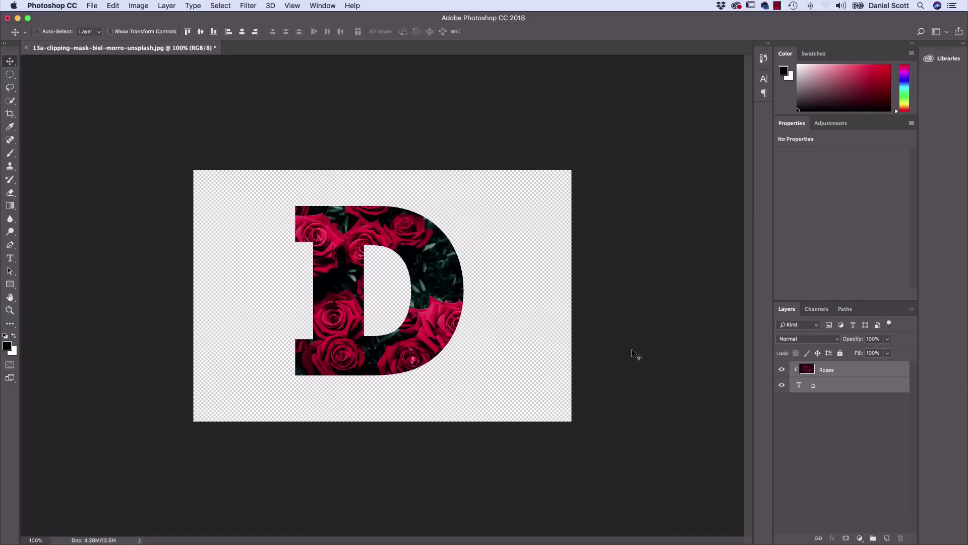
# Create a new layer above Roses and name it White Background.
pyautogui.click(832, 413)
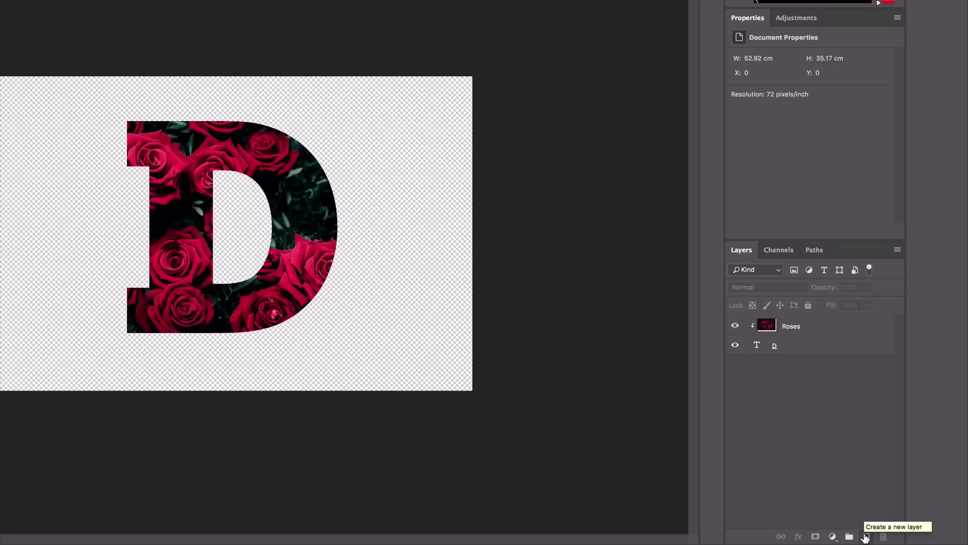
pyautogui.click(865, 537)
pyautogui.doubleClick(791, 327)
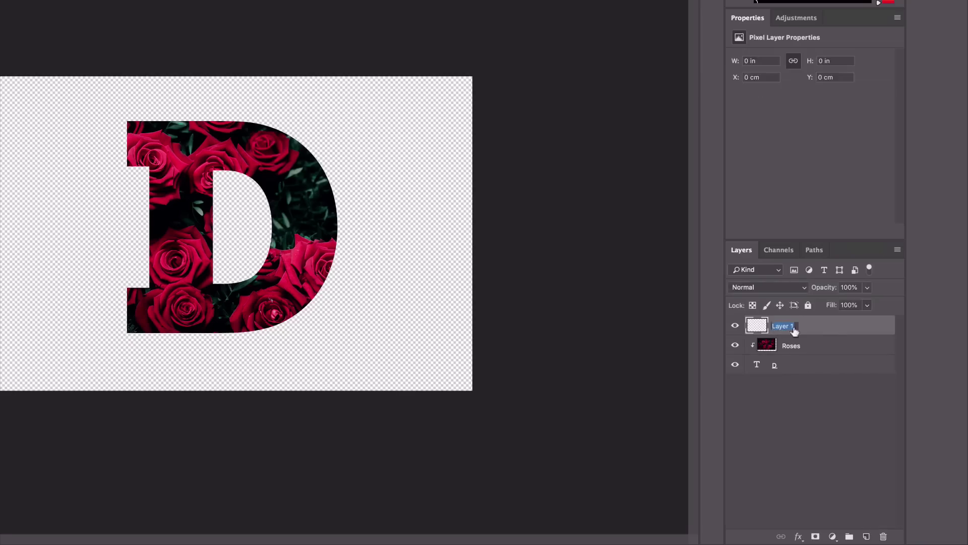
pyautogui.write('Whio')
pyautogui.press('Return')
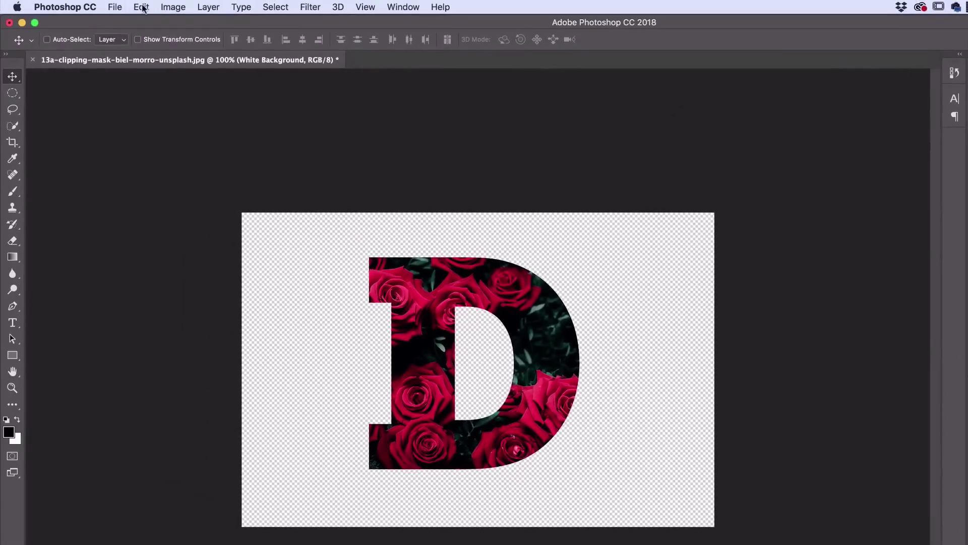
# Fill the White Background layer with white in Normal mode at 100% opacity and move it beneath the D text layer.
pyautogui.click(142, 7)
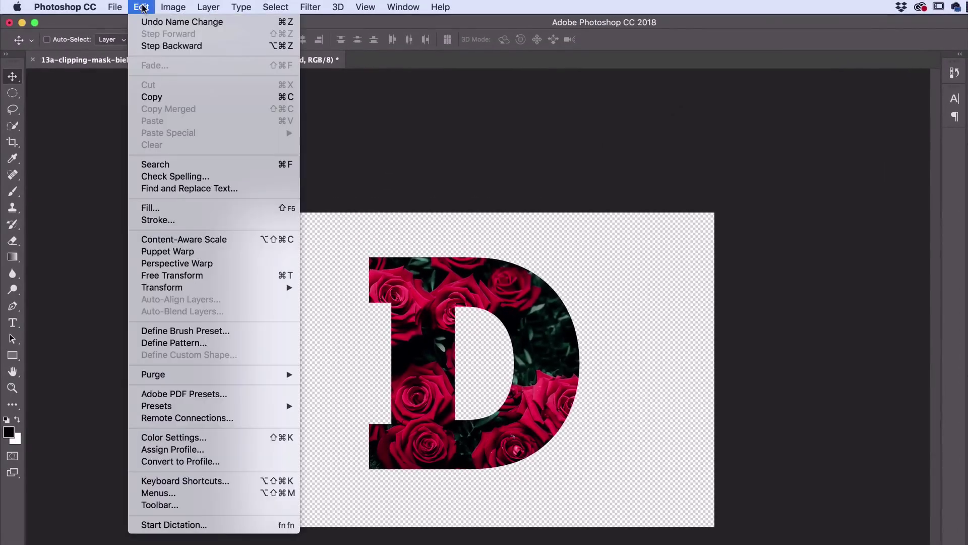
pyautogui.click(152, 209)
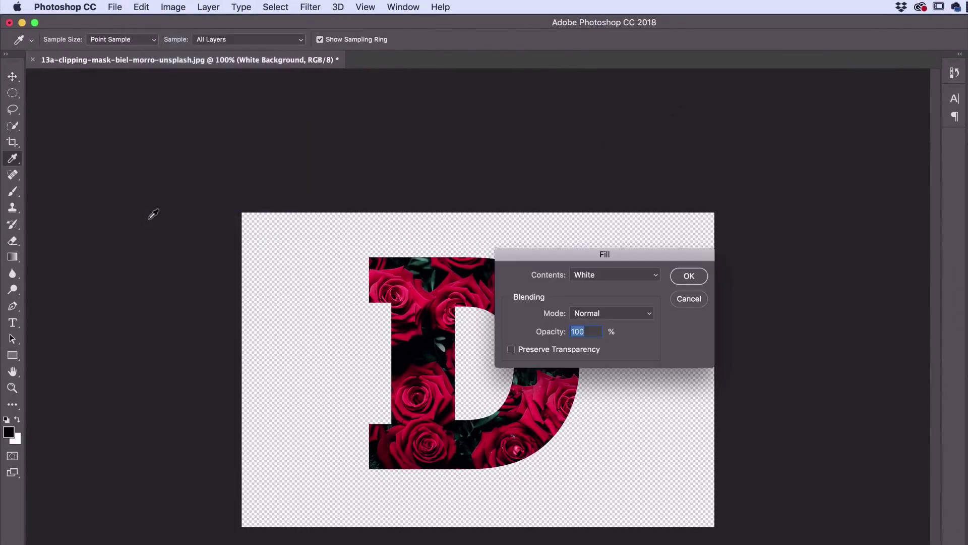
pyautogui.click(575, 277)
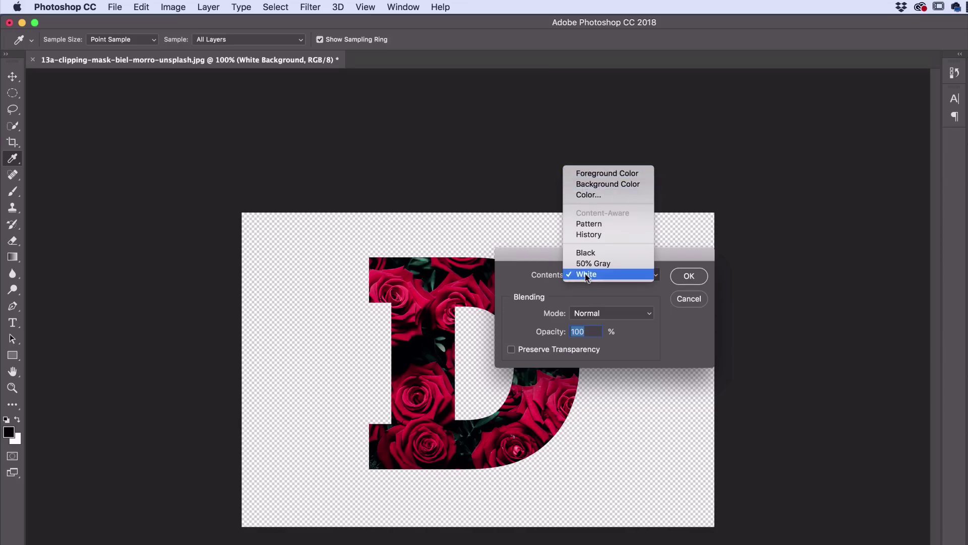
pyautogui.click(575, 283)
pyautogui.click(689, 276)
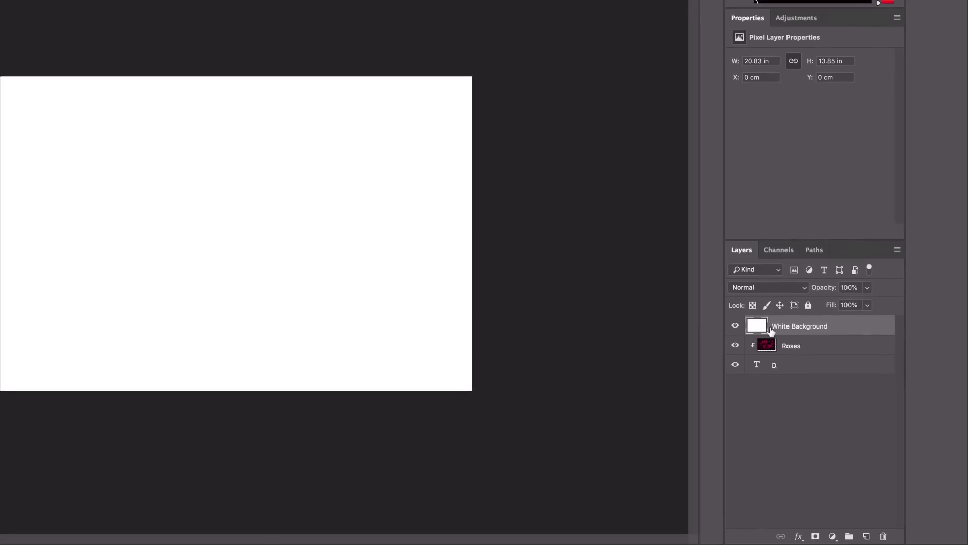
pyautogui.moveTo(810, 329); pyautogui.dragTo(806, 375)
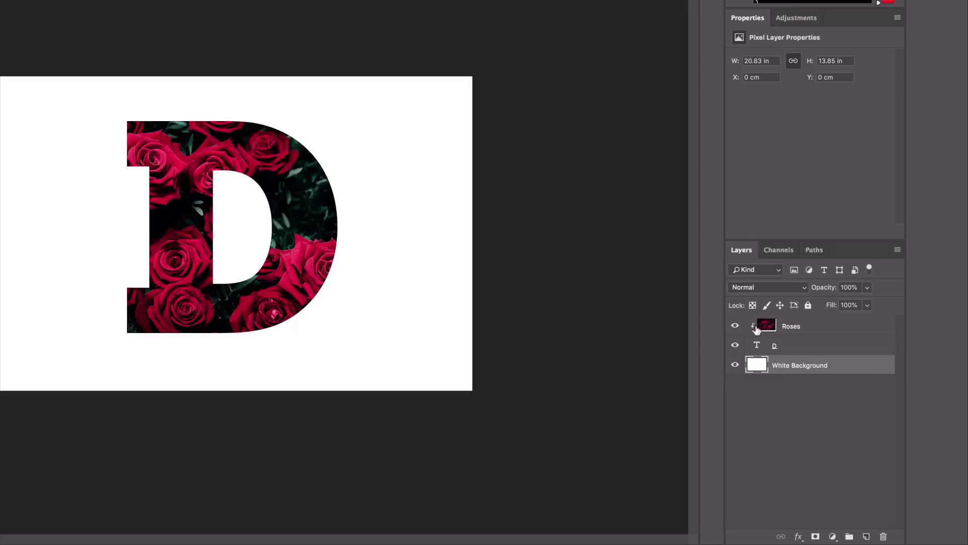
# Add a drop shadow to the D text layer with its light angle set to 130°.
pyautogui.click(809, 352)
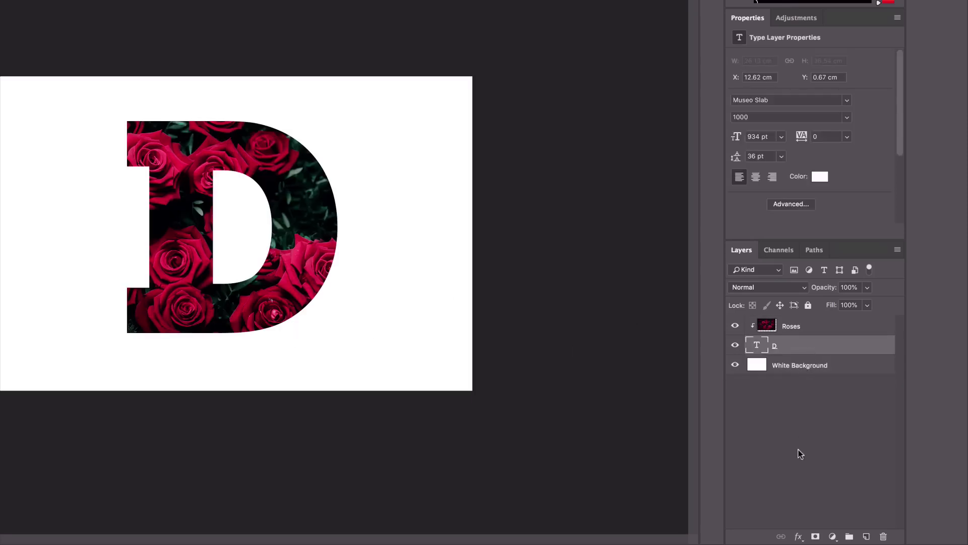
pyautogui.click(799, 536)
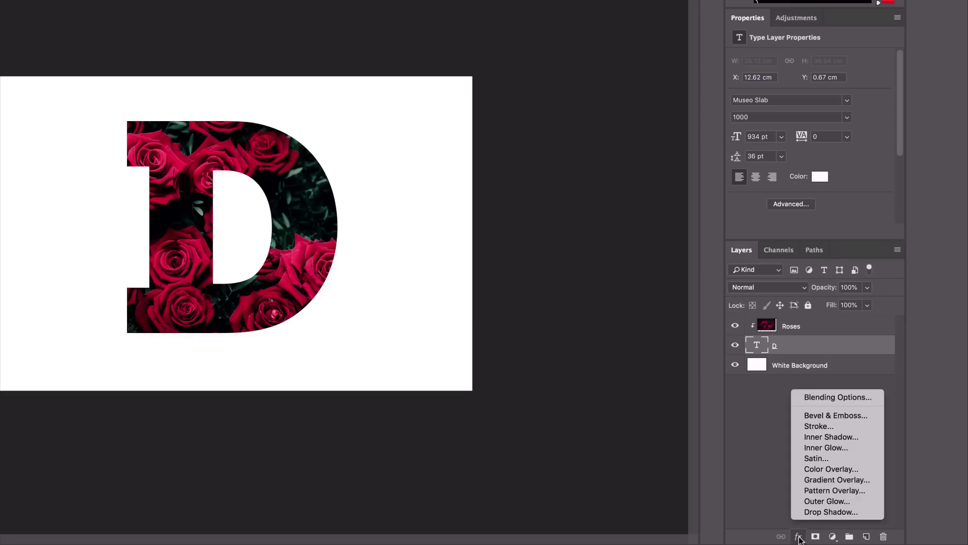
pyautogui.click(826, 512)
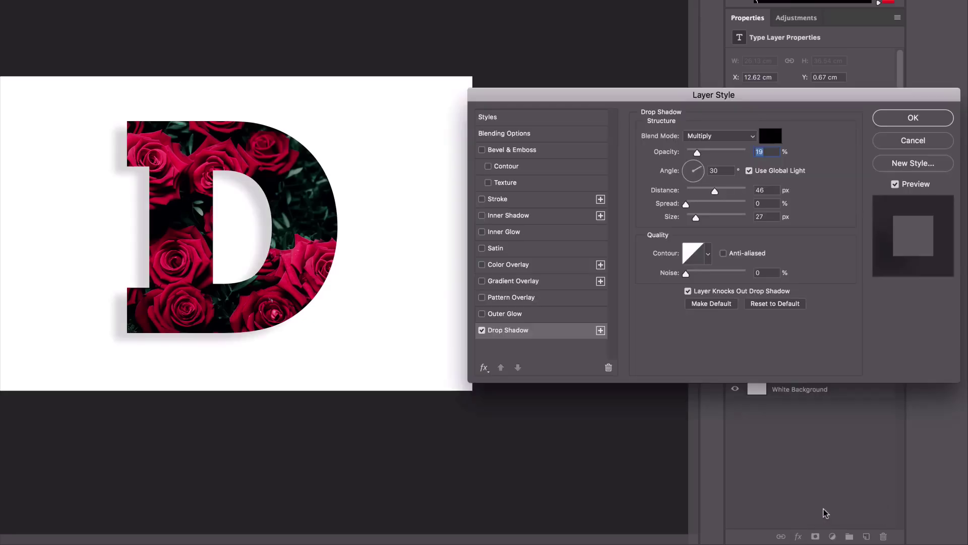
pyautogui.moveTo(780, 100); pyautogui.dragTo(683, 116)
pyautogui.click(588, 178)
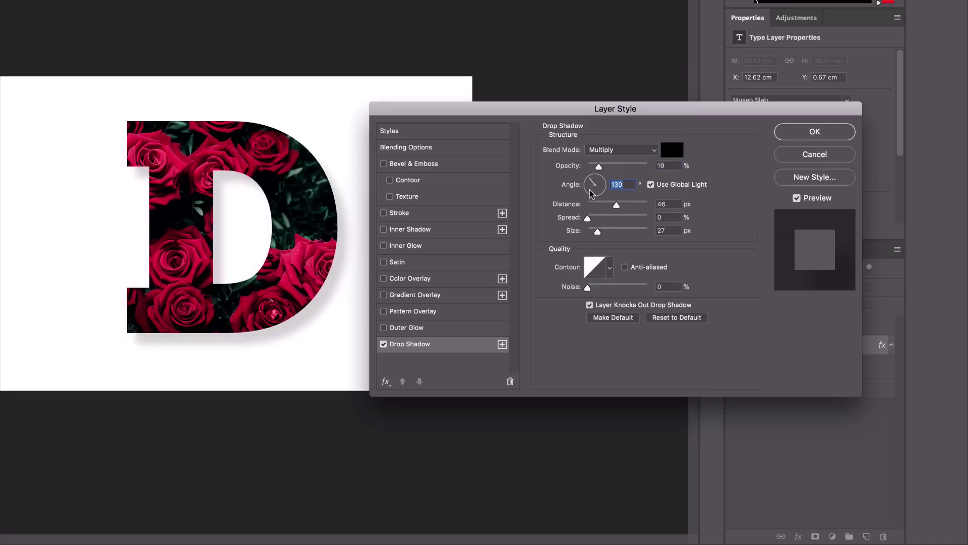
# Experiment with the drop shadow's distance and size, and raise its opacity to 66%.
pyautogui.moveTo(599, 167); pyautogui.dragTo(596, 167)
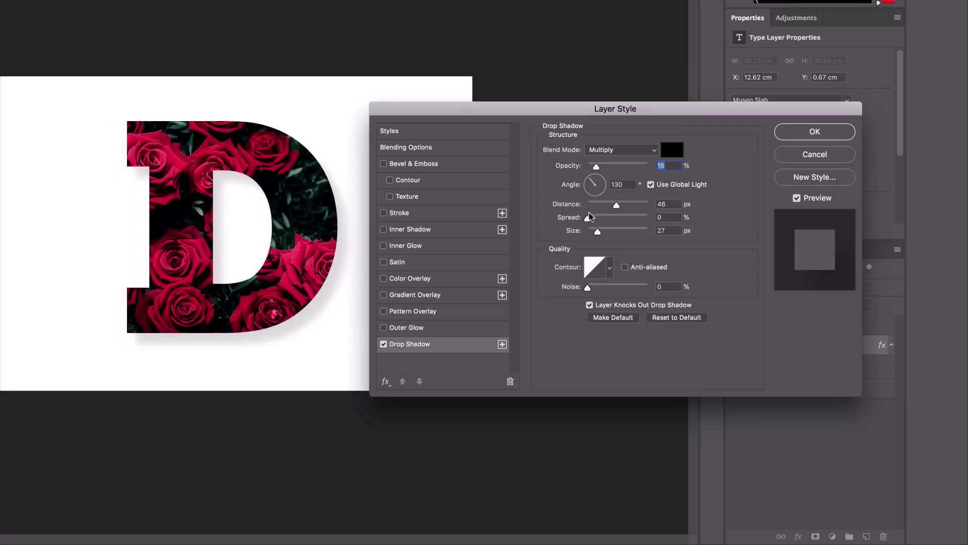
pyautogui.moveTo(604, 207); pyautogui.dragTo(589, 232)
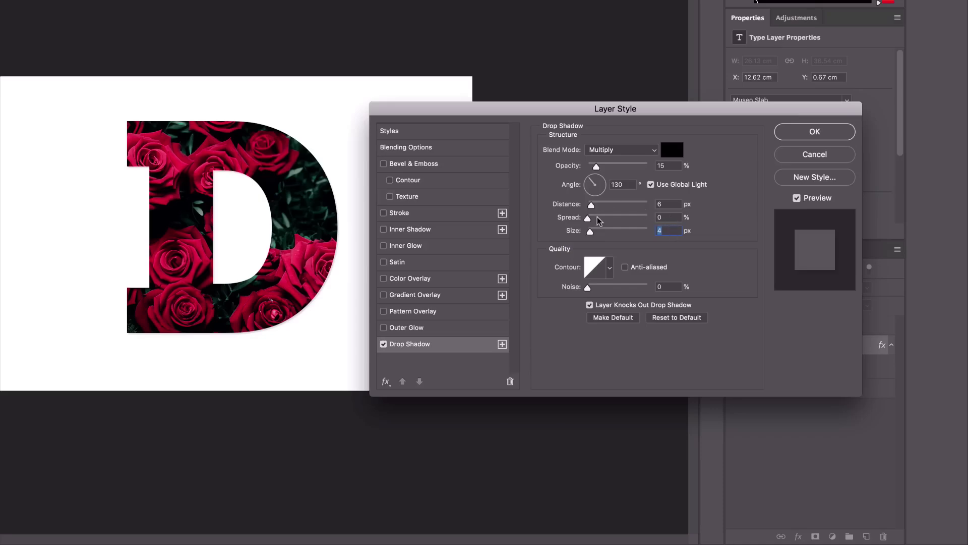
pyautogui.moveTo(591, 206); pyautogui.dragTo(606, 235)
pyautogui.moveTo(592, 234); pyautogui.dragTo(612, 205)
pyautogui.moveTo(597, 169); pyautogui.dragTo(623, 168)
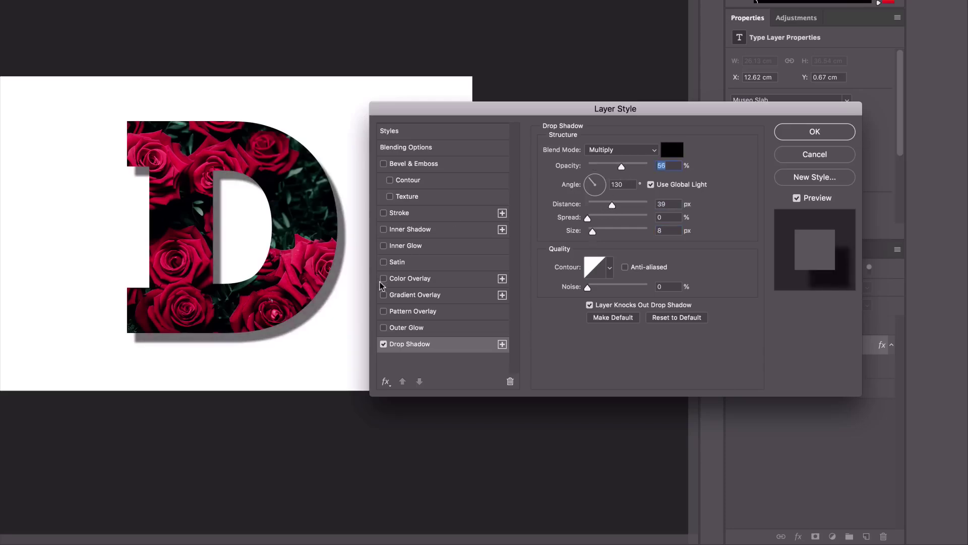
pyautogui.moveTo(611, 205); pyautogui.dragTo(597, 233)
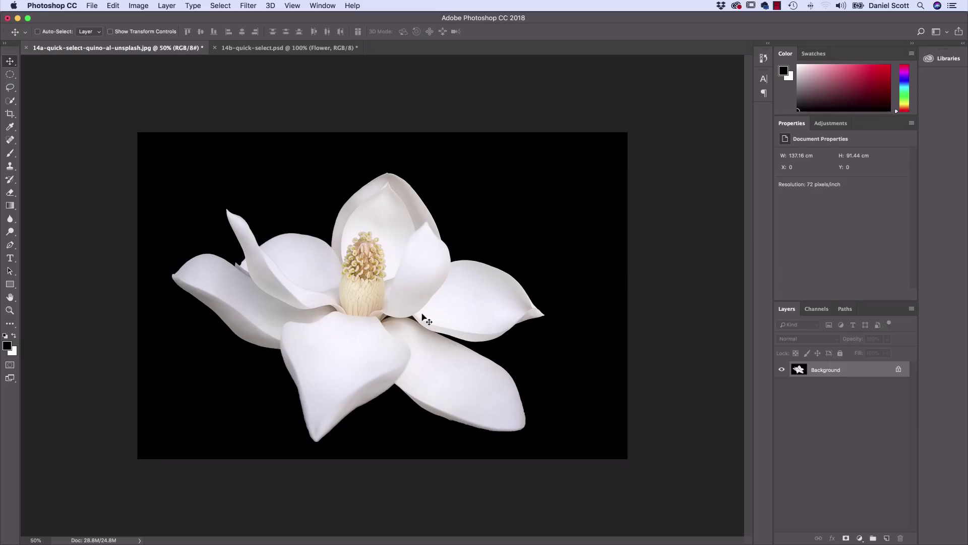
# Open 14a-quick-select-quino-al-unsplash.jpg and 14b-quick-select.psd from Source Files, look at both, and bring the flower photo to the front.
pyautogui.click(297, 49)
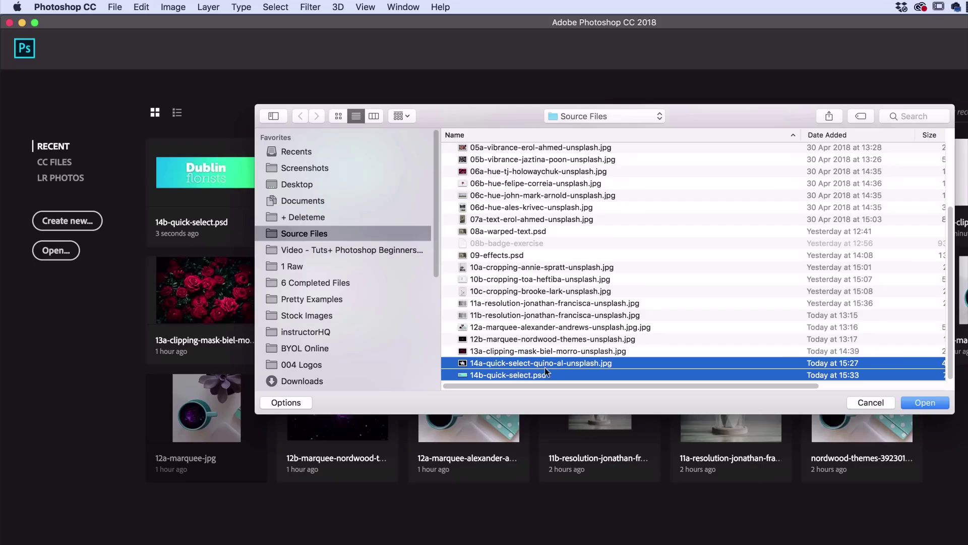
pyautogui.click(919, 402)
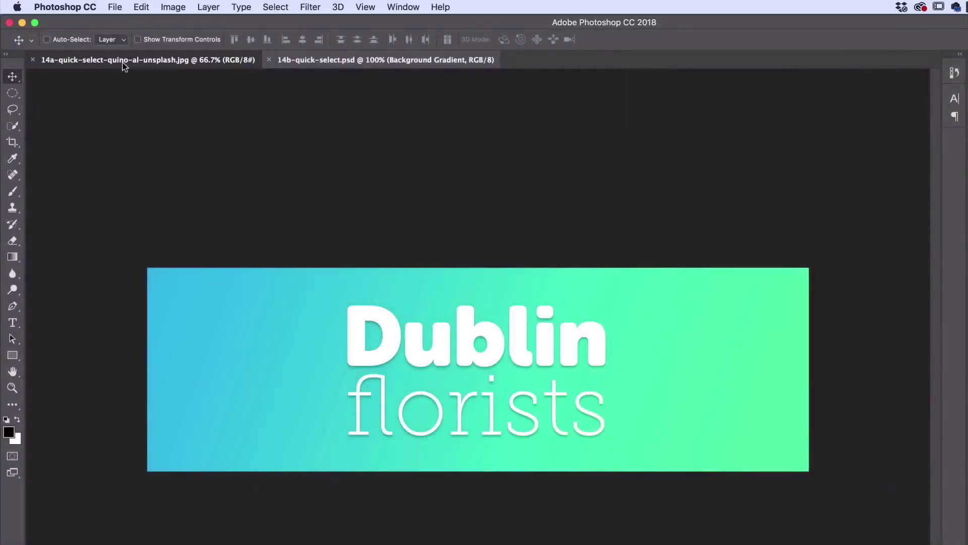
pyautogui.click(124, 61)
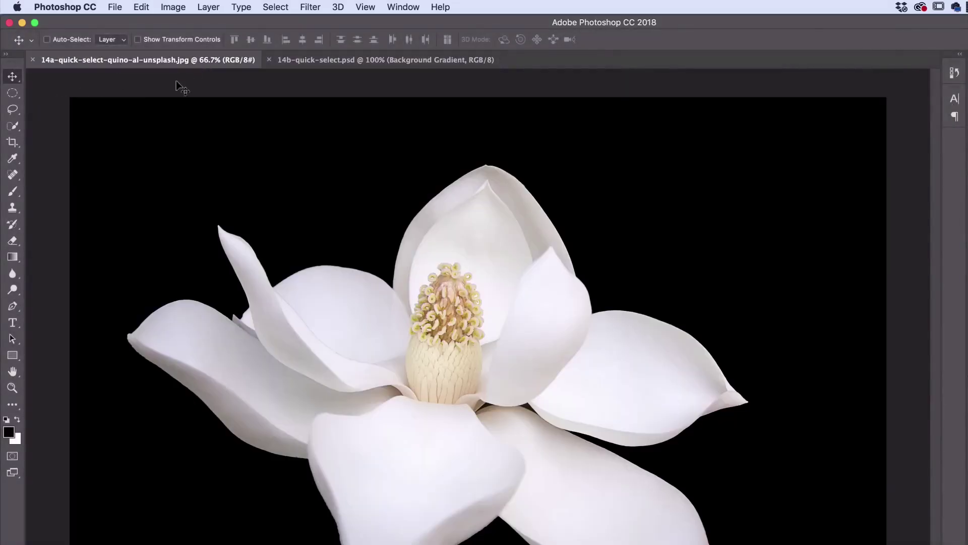
pyautogui.click(361, 62)
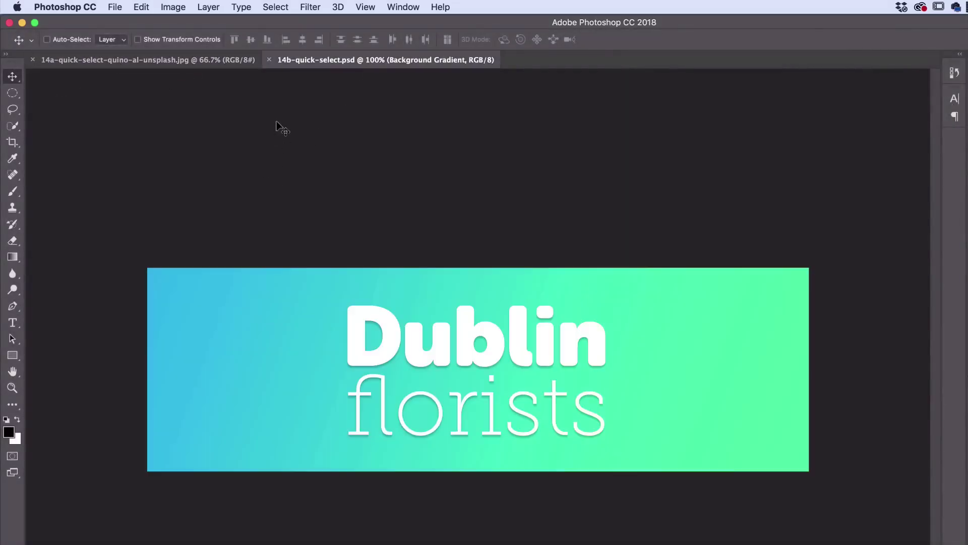
pyautogui.click(126, 64)
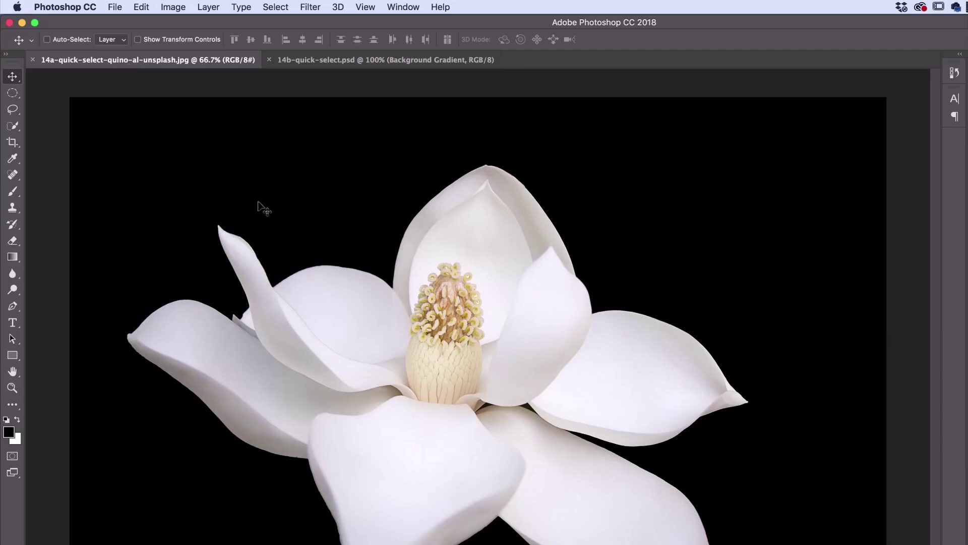
# Activate the Quick Selection tool in New Selection mode with a 50 px brush.
pyautogui.click(13, 93)
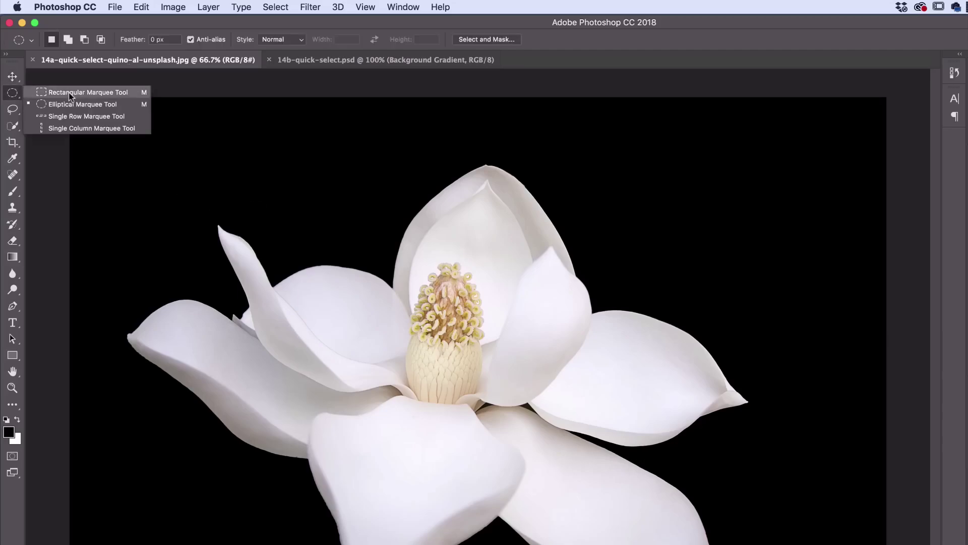
pyautogui.click(12, 96)
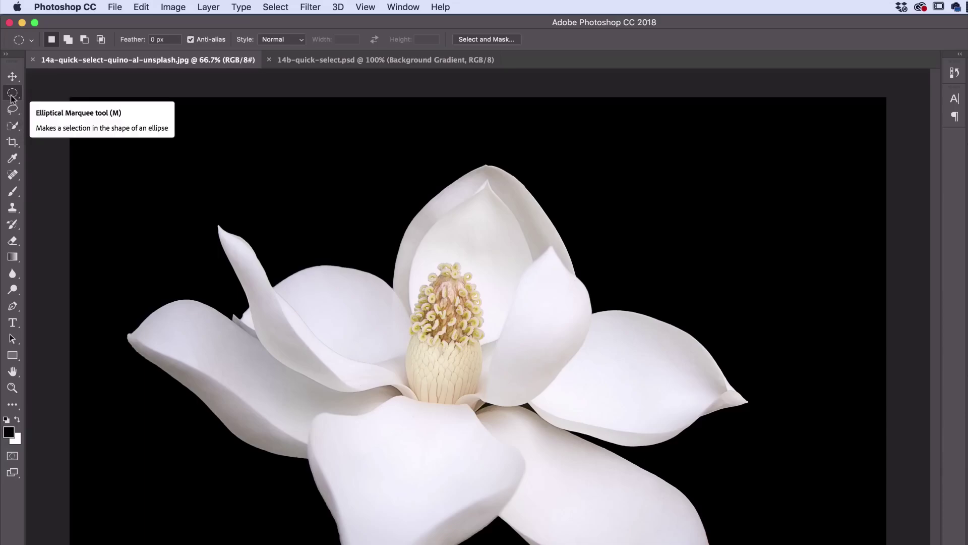
pyautogui.click(14, 127)
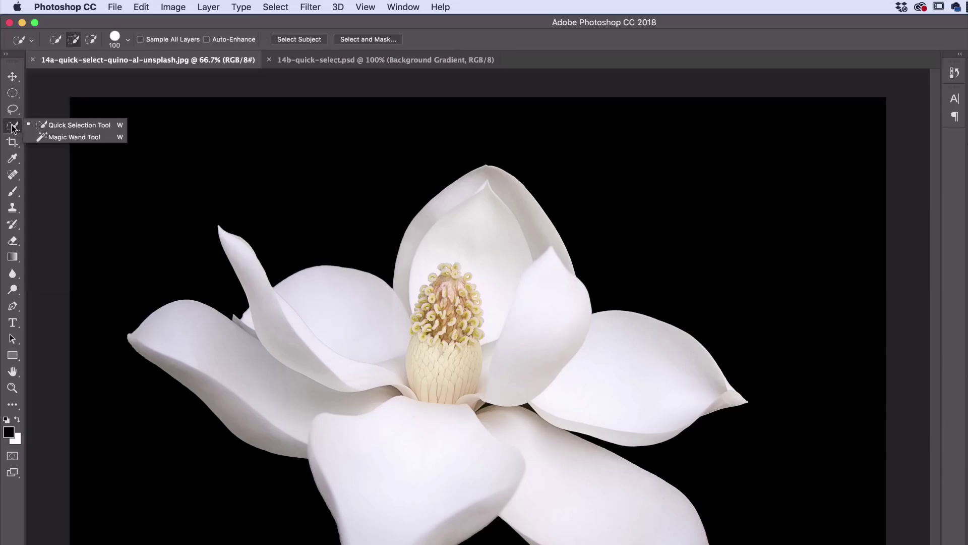
pyautogui.click(53, 126)
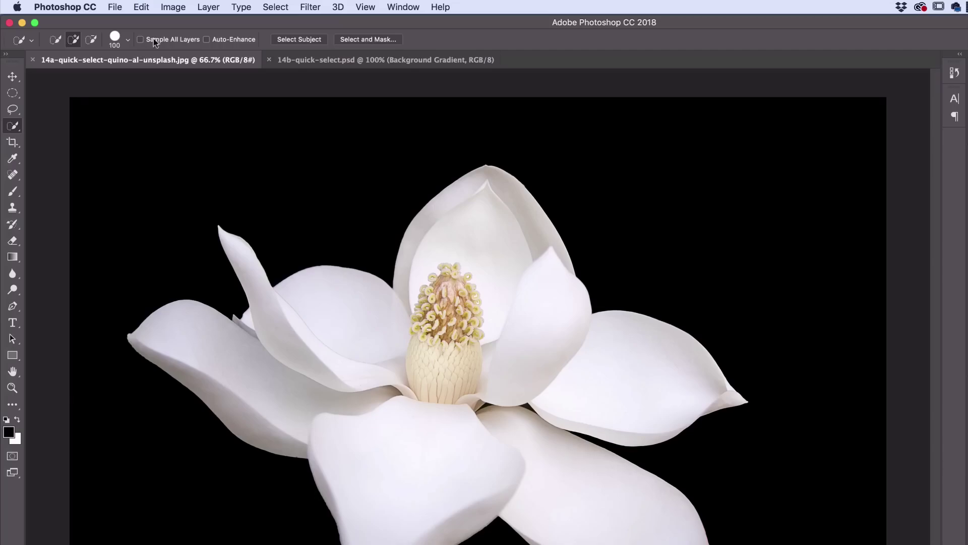
pyautogui.click(55, 43)
pyautogui.click(127, 41)
pyautogui.moveTo(119, 75); pyautogui.dragTo(85, 76)
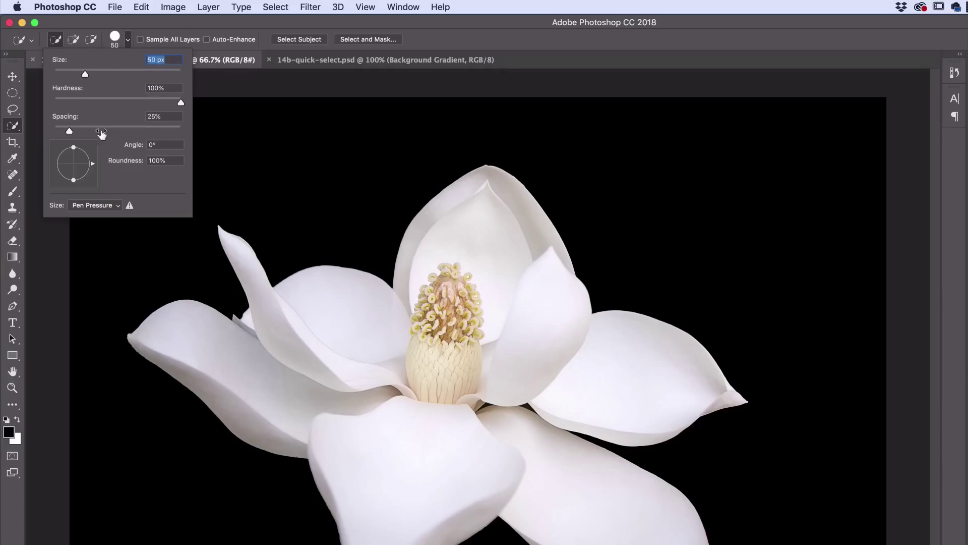
pyautogui.click(177, 22)
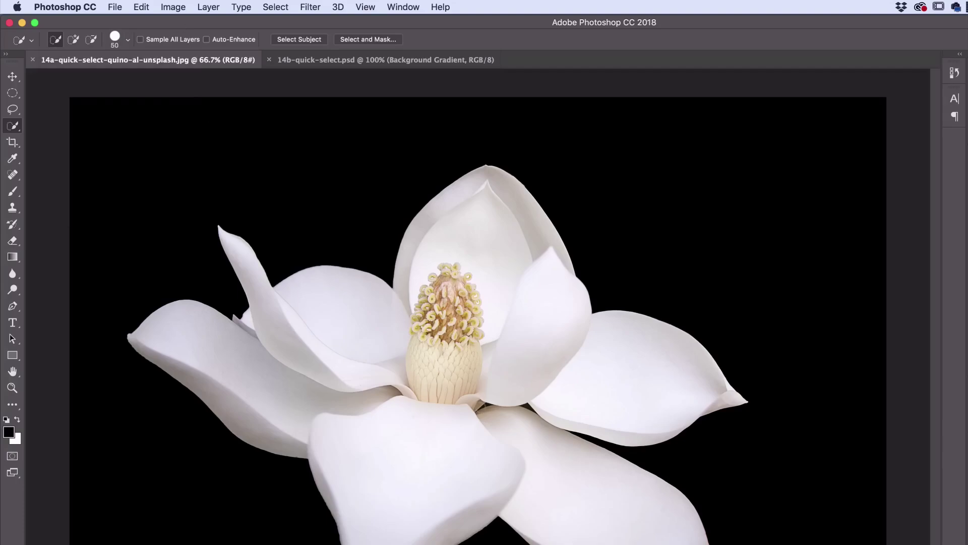
pyautogui.moveTo(482, 243); pyautogui.dragTo(503, 287)
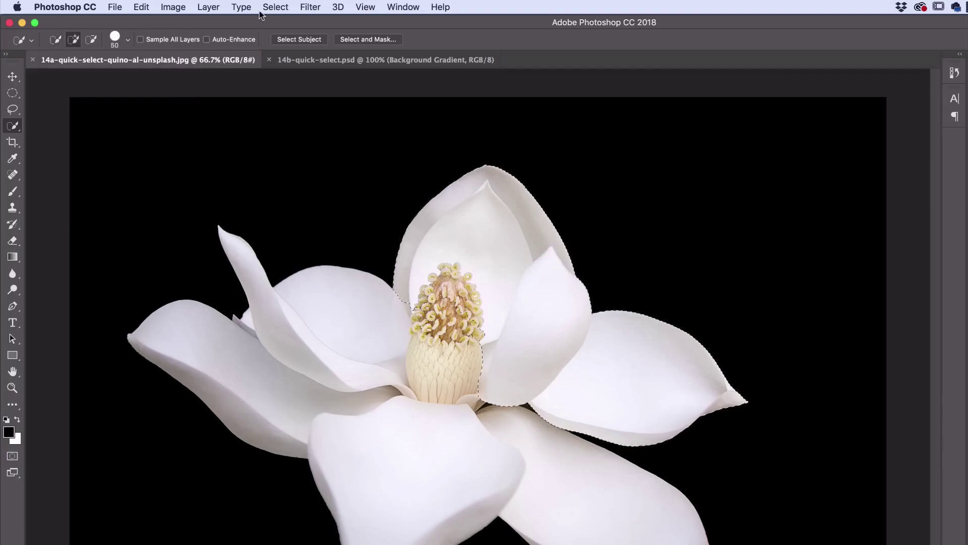
pyautogui.click(276, 7)
pyautogui.click(275, 32)
# Quick-select the flower's upper, right and lower-right petals by brushing over them.
pyautogui.moveTo(407, 283); pyautogui.dragTo(424, 244)
pyautogui.moveTo(423, 244)
pyautogui.mouseDown()
pyautogui.moveTo(462, 214)
pyautogui.moveTo(481, 218)
pyautogui.moveTo(533, 293)
pyautogui.mouseUp()
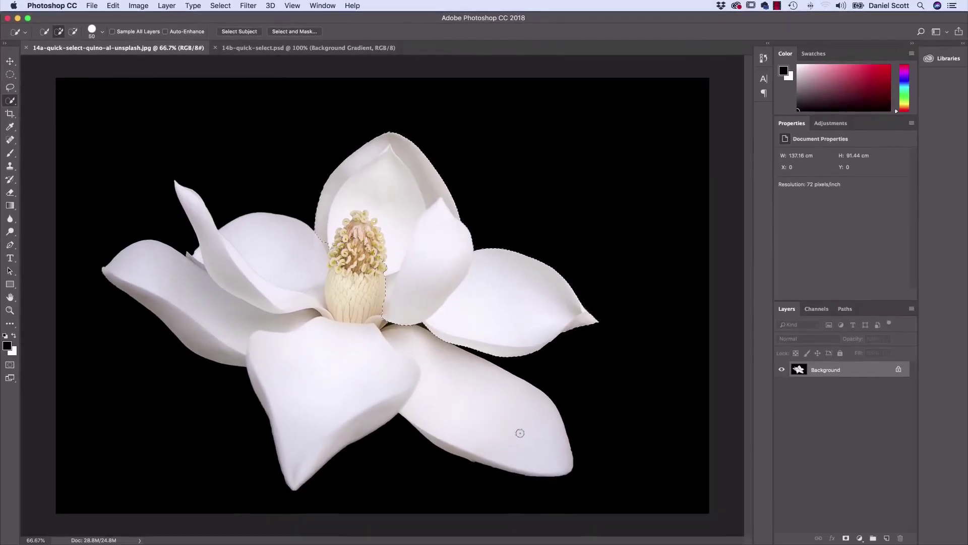
pyautogui.moveTo(519, 433); pyautogui.dragTo(406, 364)
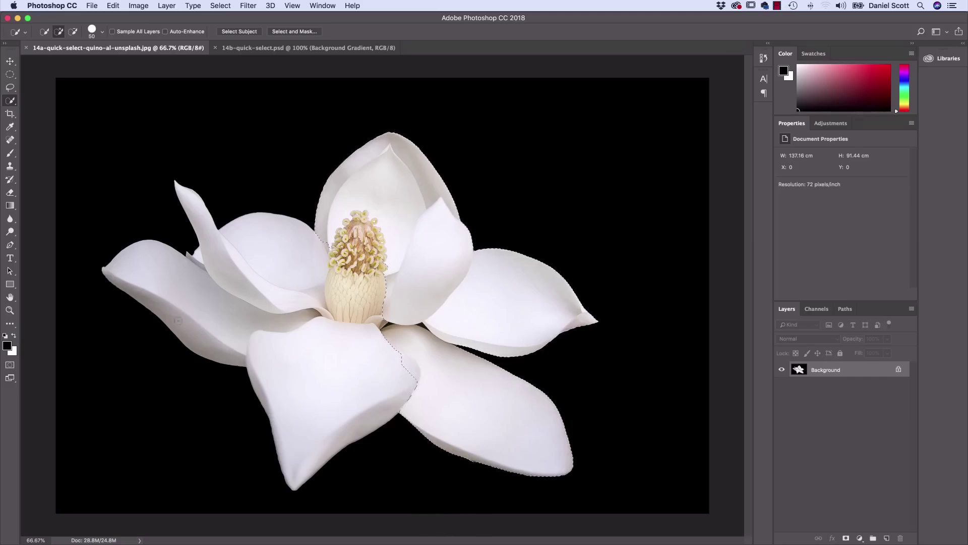
# Check the petal selection with the Quick Mask overlay and its options, and return to the standard selection view.
pyautogui.click(10, 366)
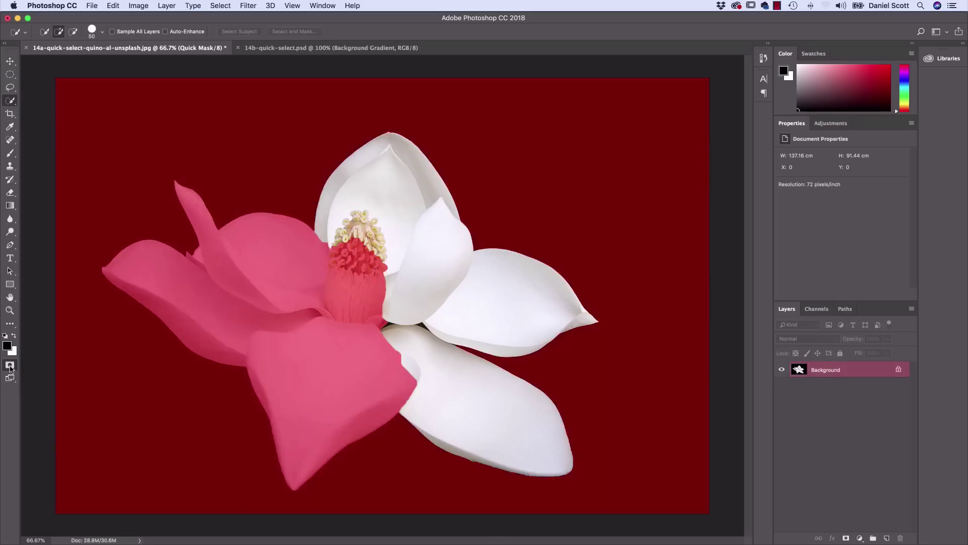
pyautogui.doubleClick(10, 366)
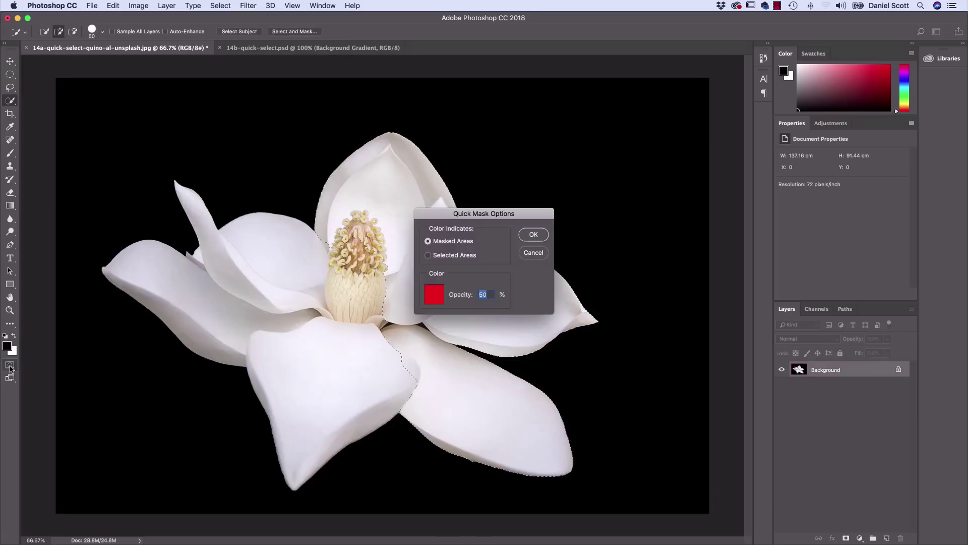
pyautogui.press('Return')
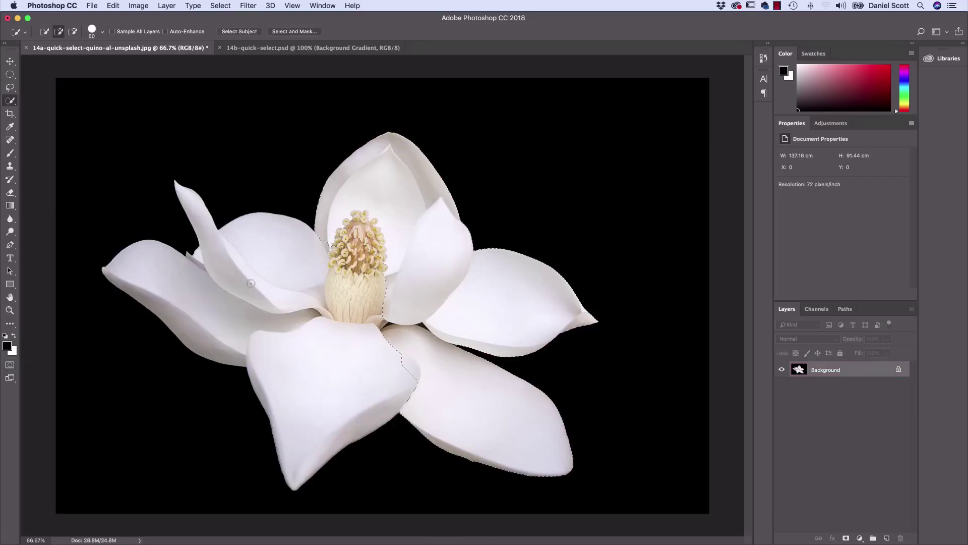
pyautogui.click(10, 366)
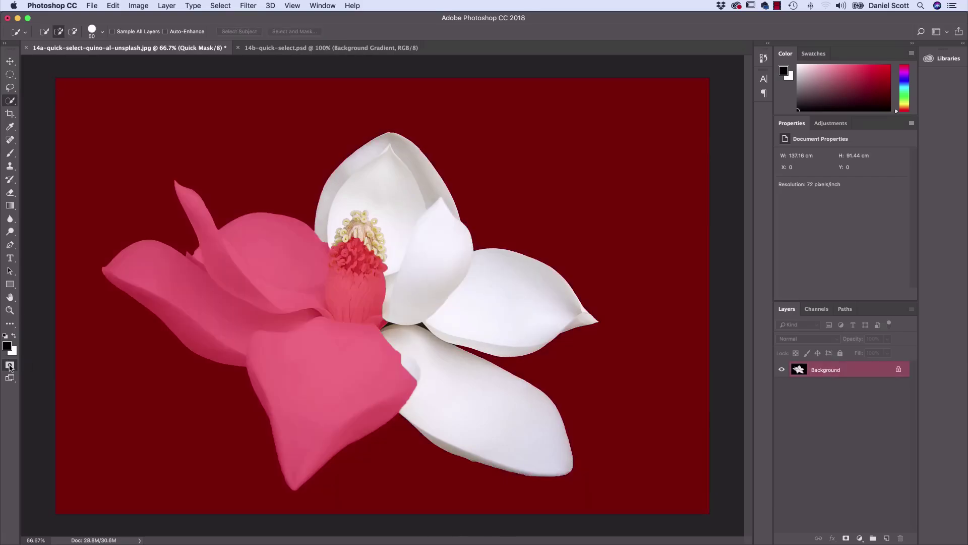
pyautogui.click(10, 366)
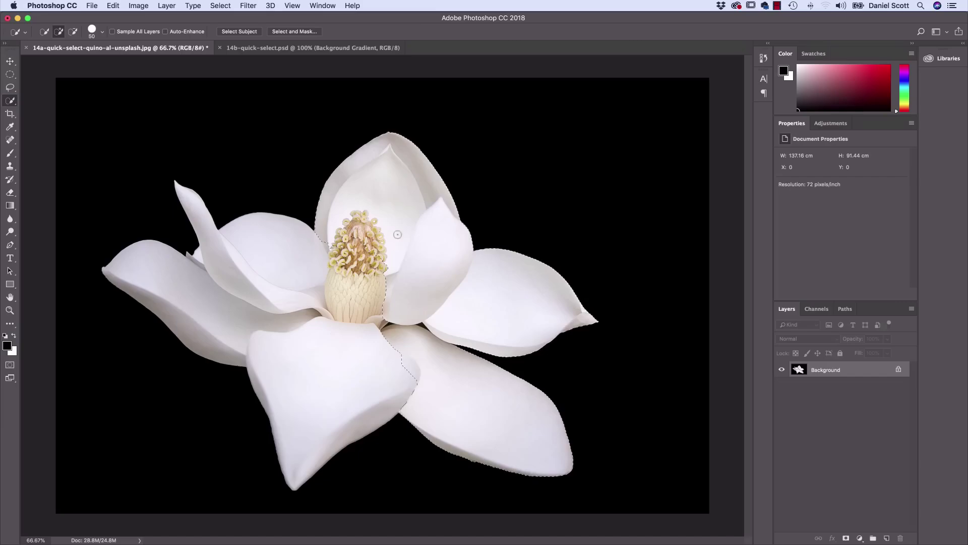
# Extend the selection over the flower's centre and front petal, and inspect the dark gaps between the petals below the centre at 400%.
pyautogui.moveTo(376, 252)
pyautogui.mouseDown()
pyautogui.moveTo(367, 265)
pyautogui.moveTo(331, 272)
pyautogui.moveTo(255, 269)
pyautogui.moveTo(216, 313)
pyautogui.moveTo(321, 357)
pyautogui.mouseUp()
pyautogui.press('super+equal')
pyautogui.press('super+equal')
pyautogui.press('super+equal')
pyautogui.press('super+equal')
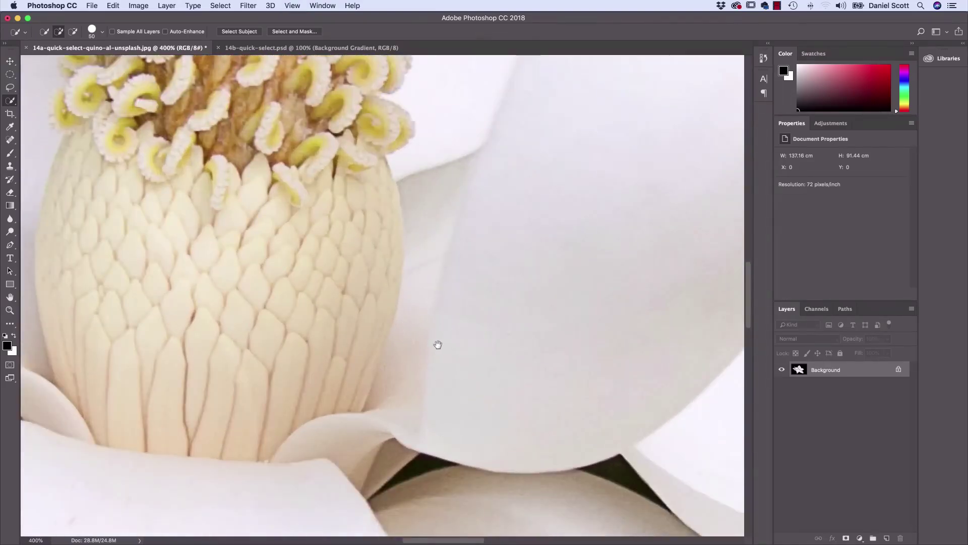
pyautogui.moveTo(458, 376); pyautogui.dragTo(369, 220)
pyautogui.hscroll(10, 370, 220)
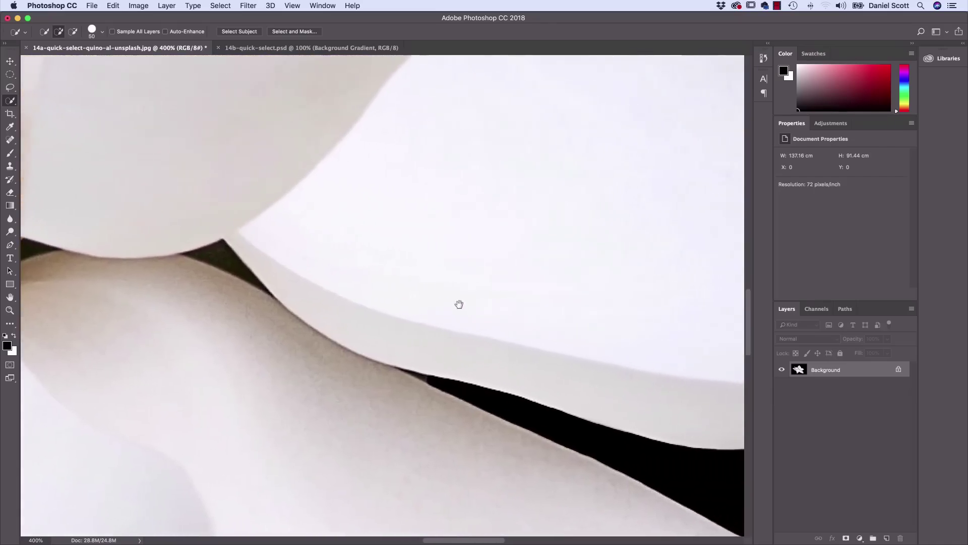
pyautogui.moveTo(410, 378); pyautogui.dragTo(487, 268)
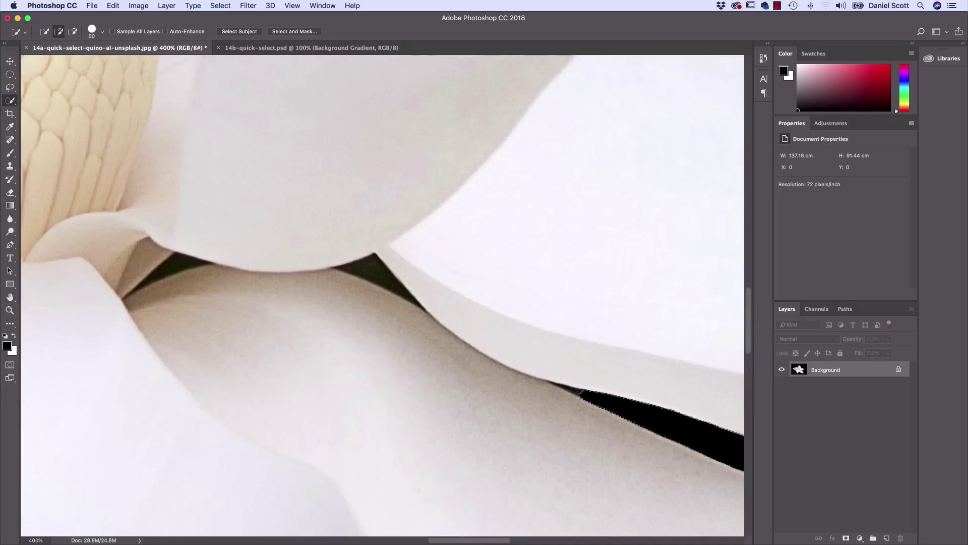
# Subtract the dark gaps between the petals below the flower's centre from the selection with a 5 px Quick Selection brush.
pyautogui.click(72, 34)
pyautogui.click(102, 33)
pyautogui.moveTo(71, 60); pyautogui.dragTo(44, 61)
pyautogui.moveTo(381, 276); pyautogui.dragTo(374, 269)
pyautogui.moveTo(190, 262); pyautogui.dragTo(172, 265)
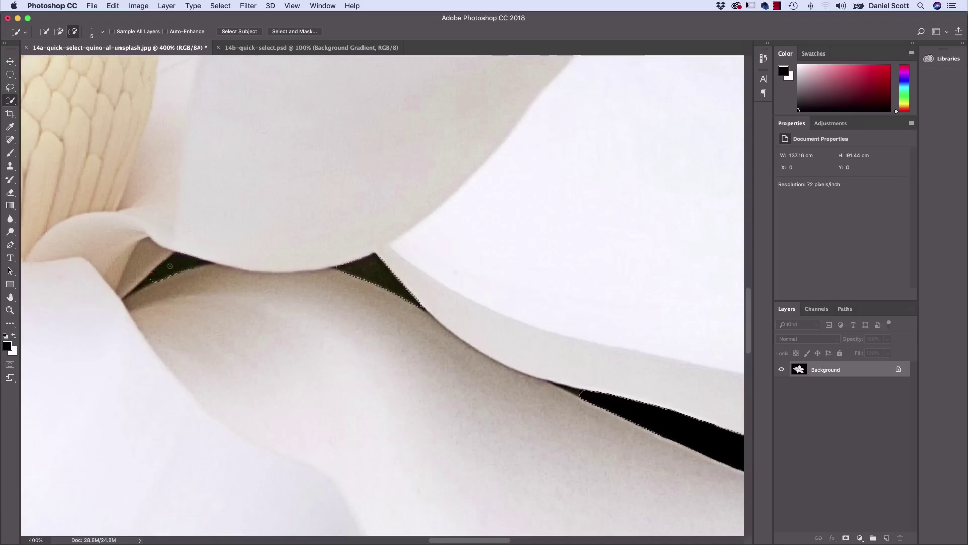
# Turn on Auto-Enhance and touch up the selection in Add mode at the petal edge beside the left dark gap.
pyautogui.click(166, 32)
pyautogui.click(73, 33)
pyautogui.click(58, 31)
pyautogui.click(208, 273)
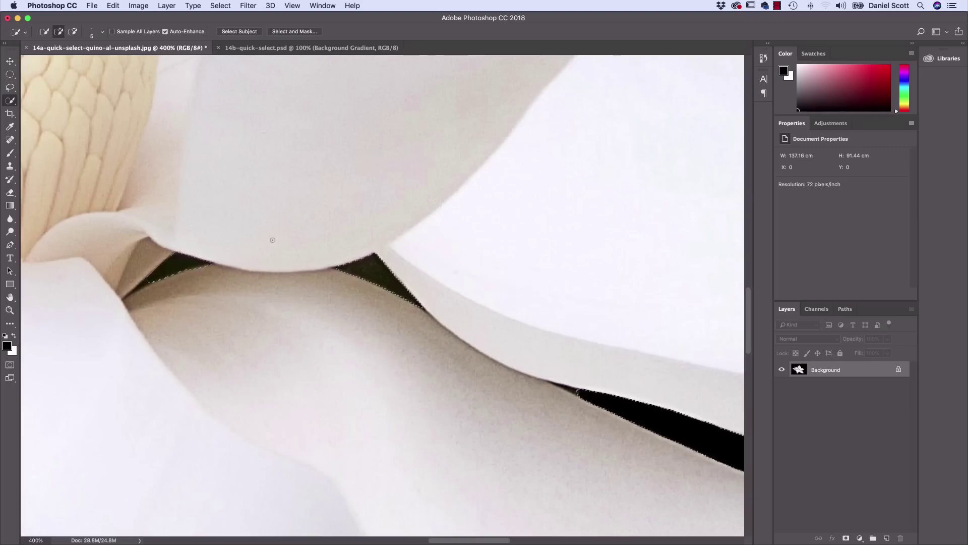
# Check the whole flower selection with the Quick Mask overlay at 50% zoom and return to the standard selection view.
pyautogui.press('super+minus')
pyautogui.press('super+minus')
pyautogui.press('super+minus')
pyautogui.press('super+minus')
pyautogui.press('super+minus')
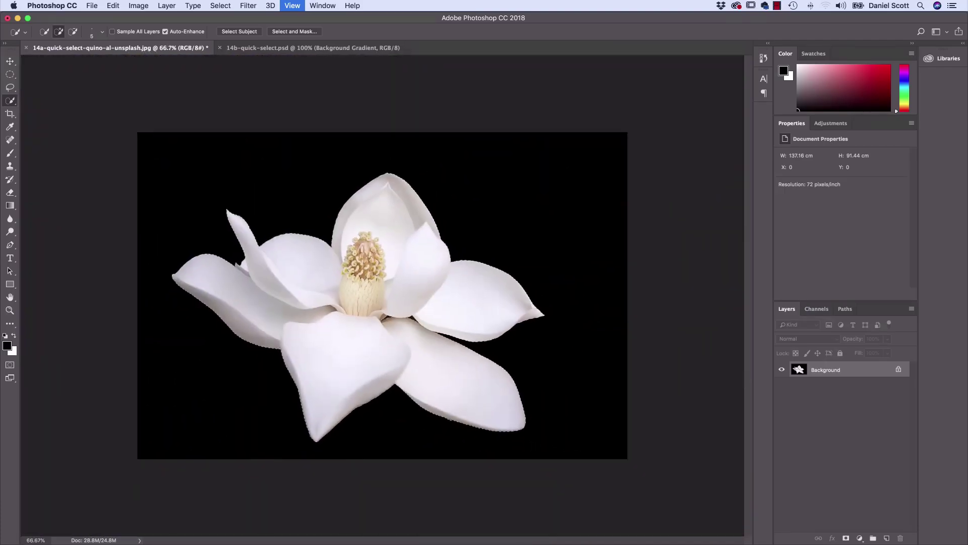
pyautogui.click(10, 365)
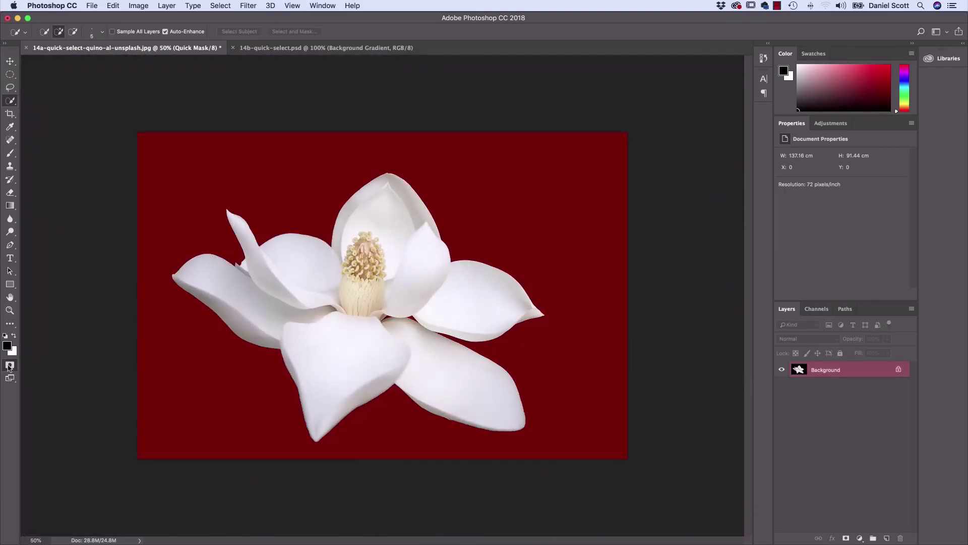
pyautogui.click(10, 366)
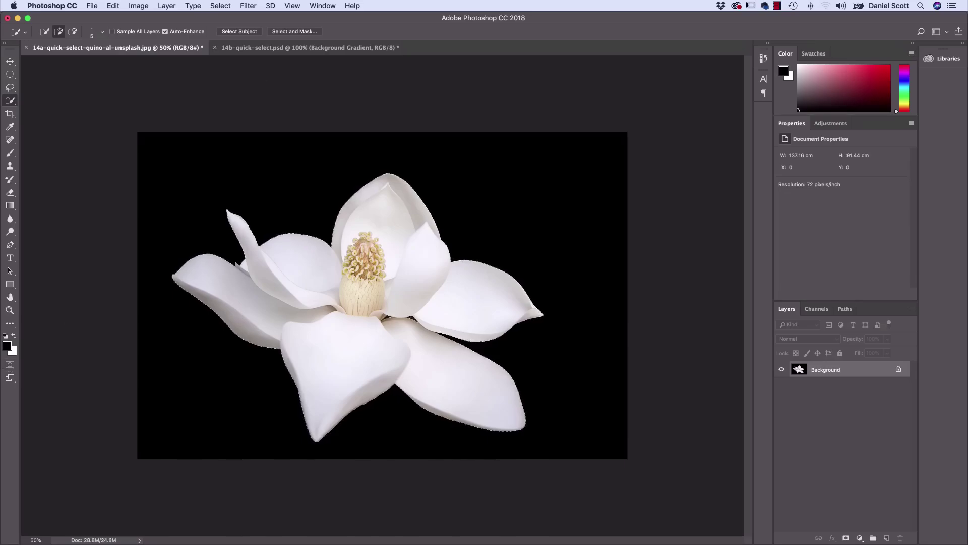
# Try placing the selected flower in the 14b-quick-select.psd banner with the Move tool and reposition it there.
pyautogui.click(268, 49)
pyautogui.click(138, 50)
pyautogui.click(9, 61)
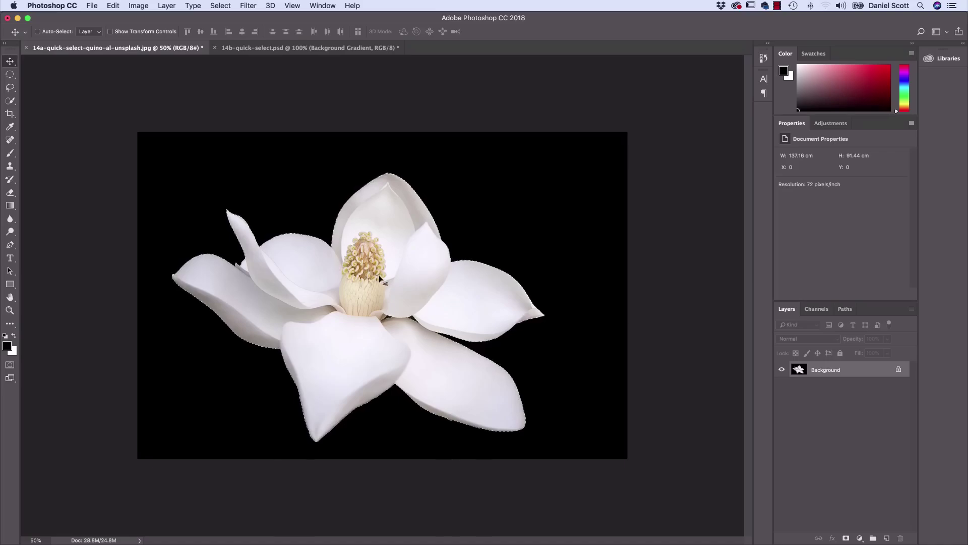
pyautogui.moveTo(397, 284); pyautogui.dragTo(297, 52)
pyautogui.moveTo(308, 306); pyautogui.dragTo(309, 308)
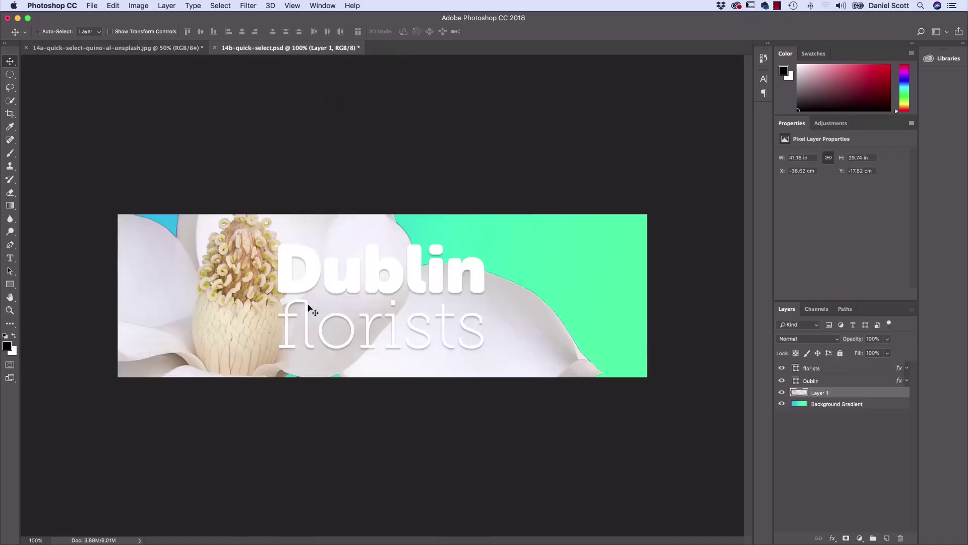
pyautogui.moveTo(536, 324); pyautogui.dragTo(533, 308)
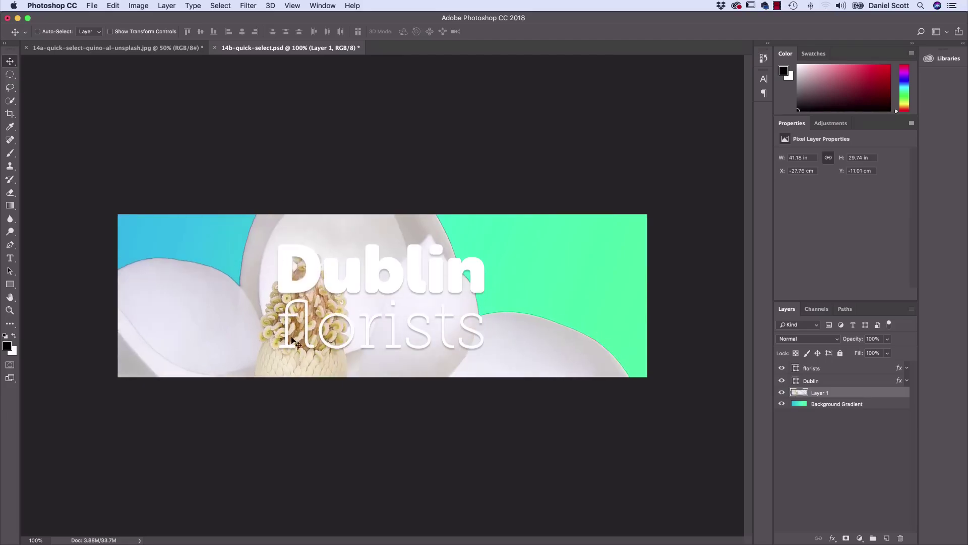
# Undo the flower's repositioning and placement in the banner, and return to the flower photo.
pyautogui.click(113, 5)
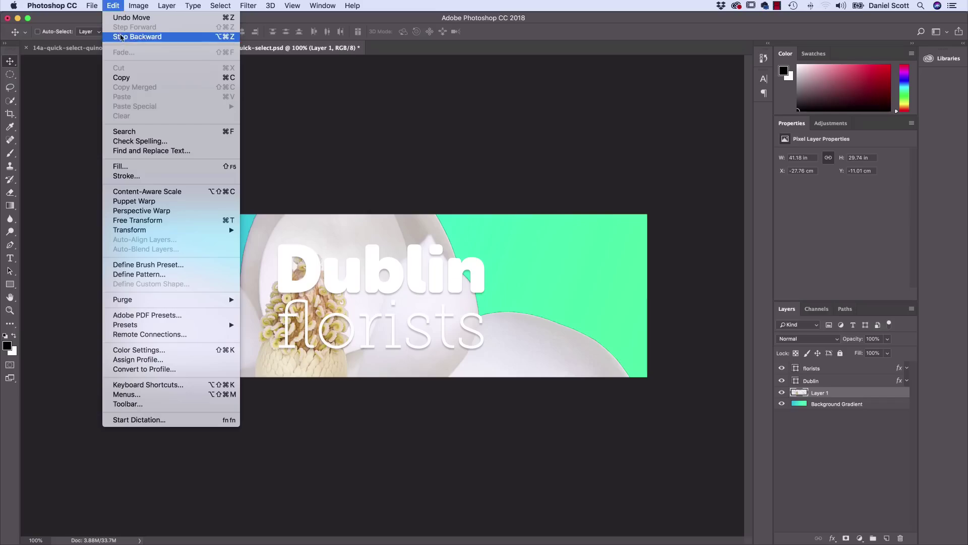
pyautogui.click(122, 37)
pyautogui.click(113, 5)
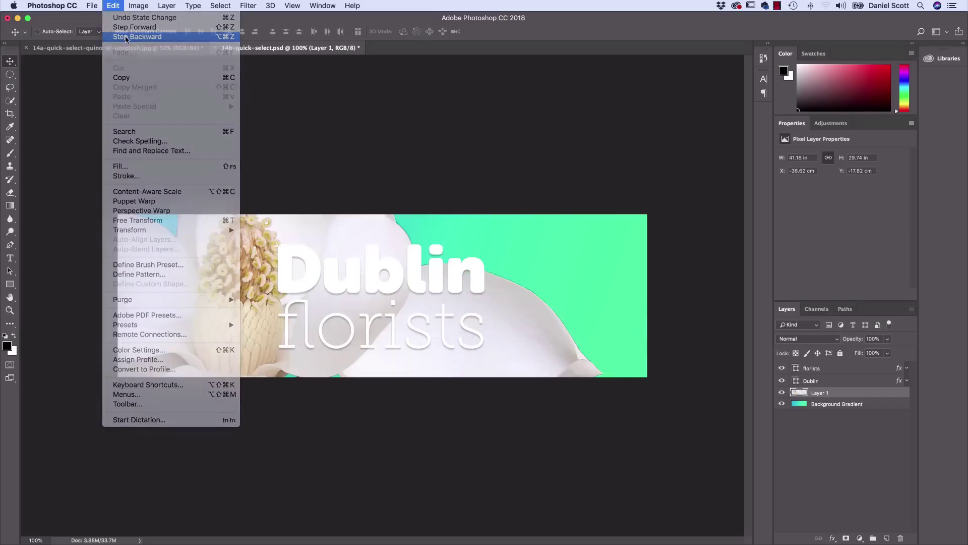
pyautogui.click(126, 37)
pyautogui.click(133, 48)
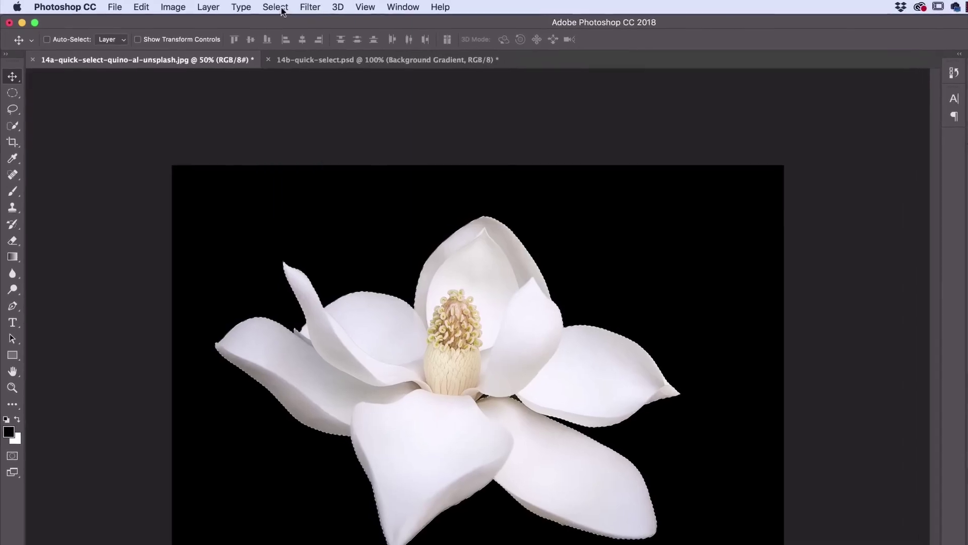
# Contract the flower selection by 3 pixels.
pyautogui.click(276, 7)
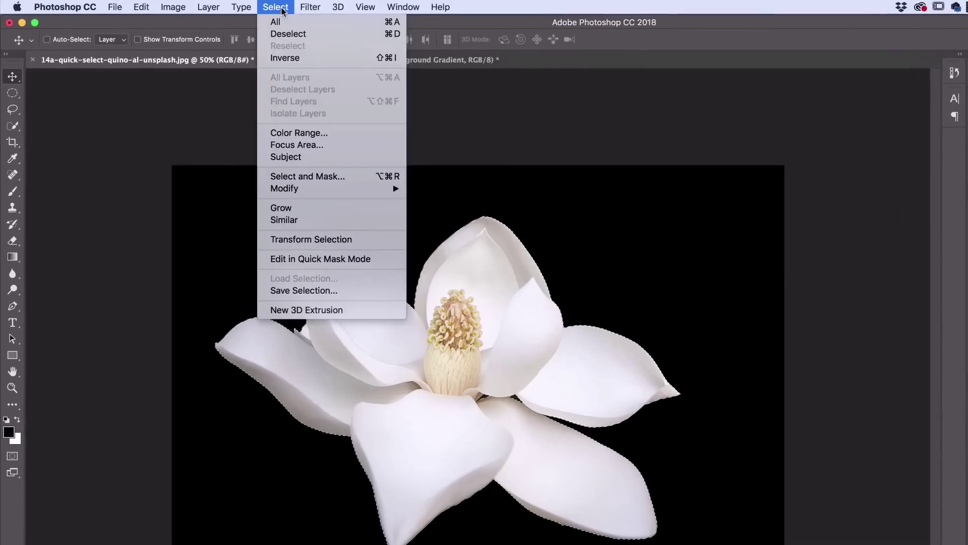
pyautogui.moveTo(310, 189)
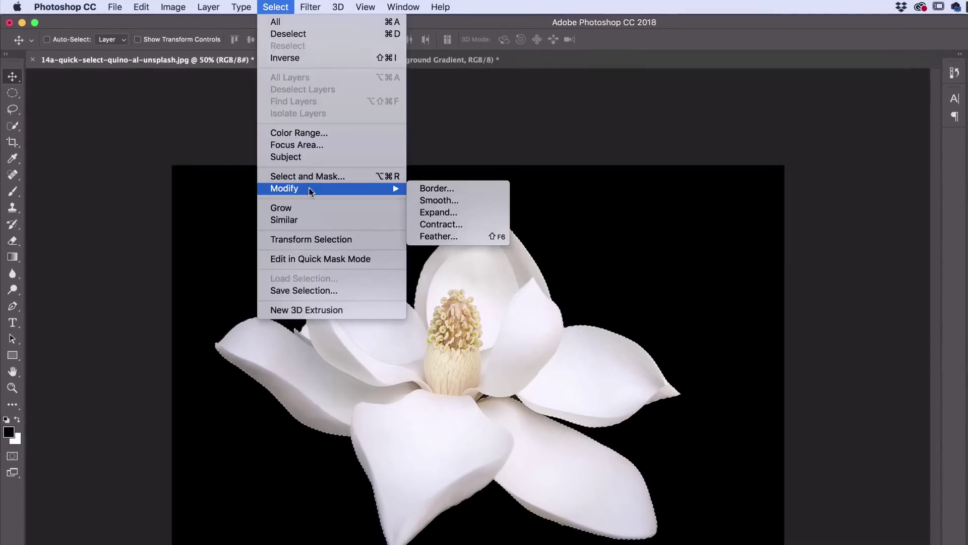
pyautogui.click(442, 225)
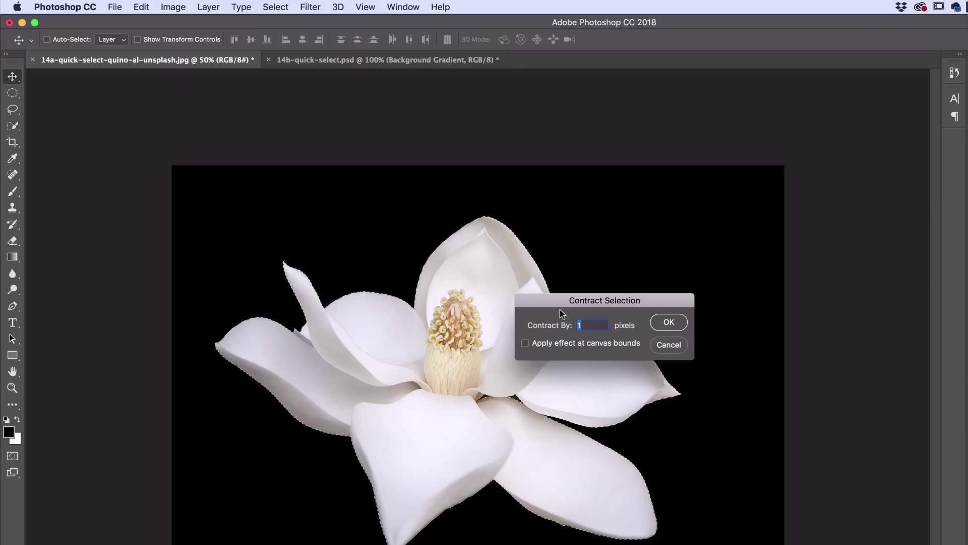
pyautogui.write('30')
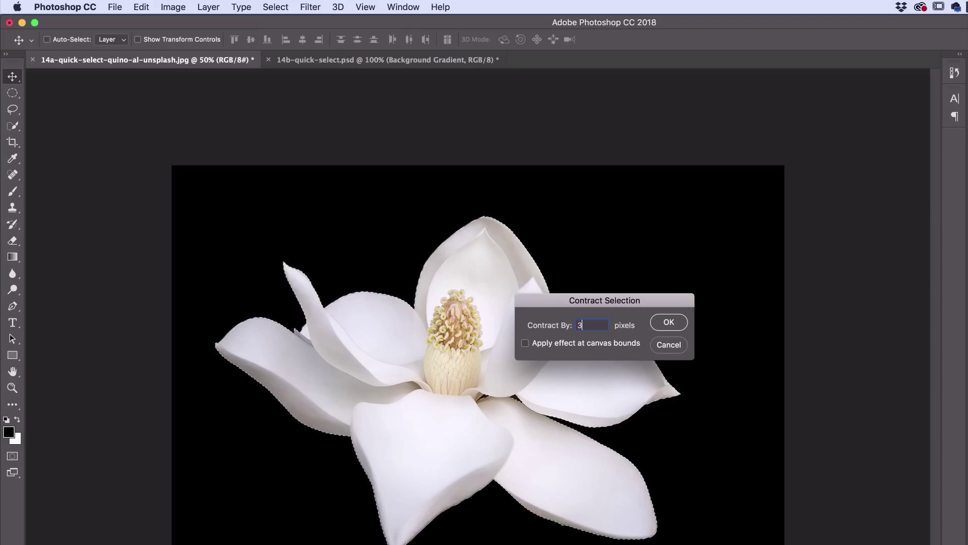
pyautogui.press('Return')
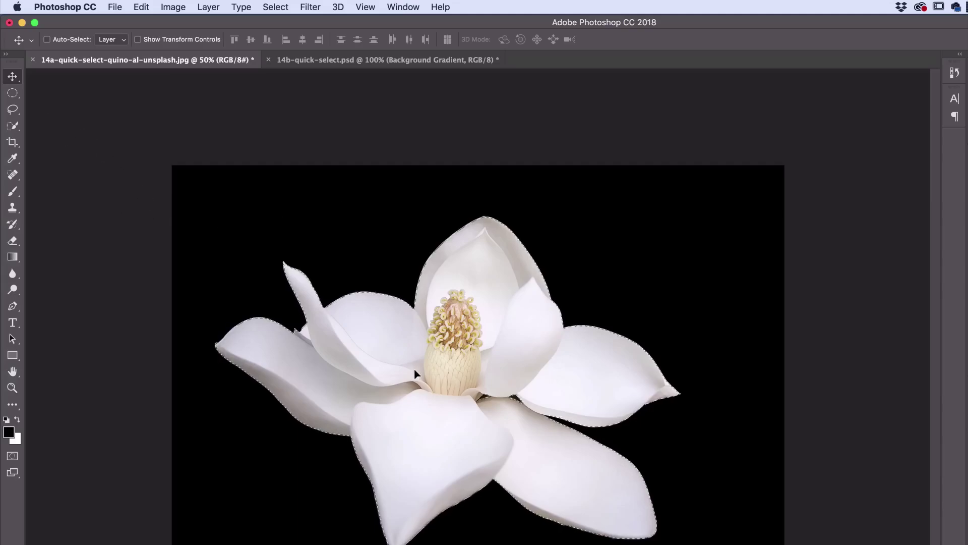
# Move the selected flower into the 14b-quick-select.psd banner, position it there and name its layer Flower.
pyautogui.moveTo(419, 376); pyautogui.dragTo(306, 65)
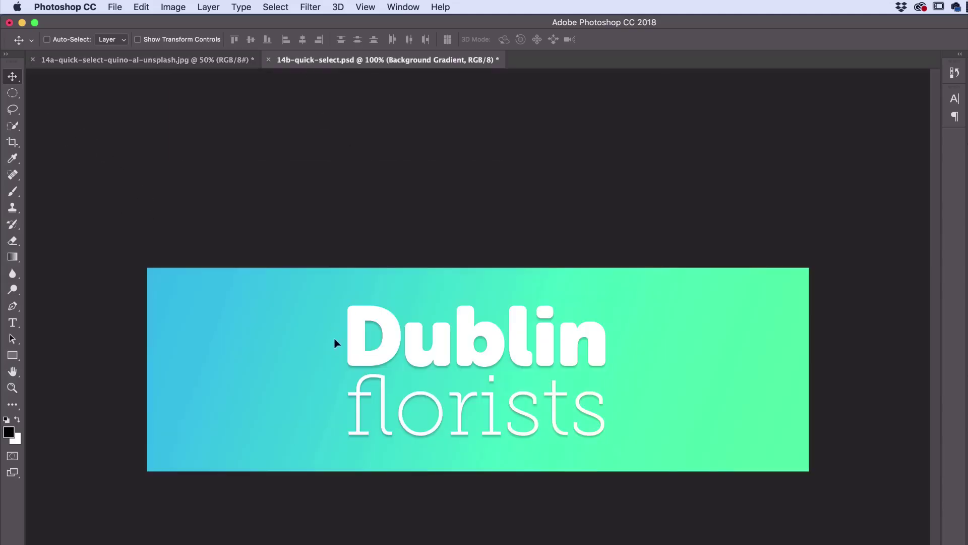
pyautogui.moveTo(334, 343); pyautogui.dragTo(340, 346)
pyautogui.moveTo(735, 368); pyautogui.dragTo(661, 429)
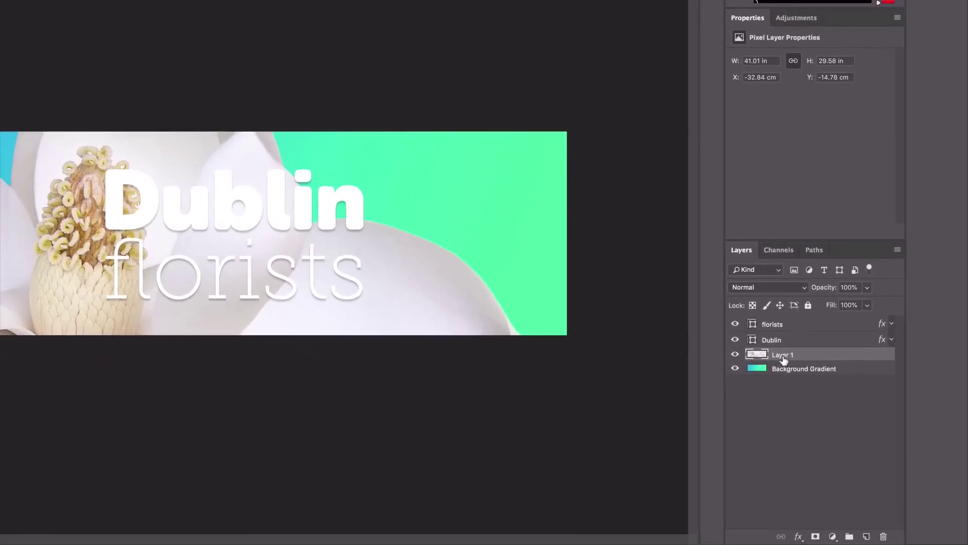
pyautogui.doubleClick(784, 356)
pyautogui.write('Flower')
pyautogui.press('Return')
# Scale the Flower layer proportionally to about half its size and position it at the banner's left end.
pyautogui.moveTo(17, 271); pyautogui.dragTo(6, 228)
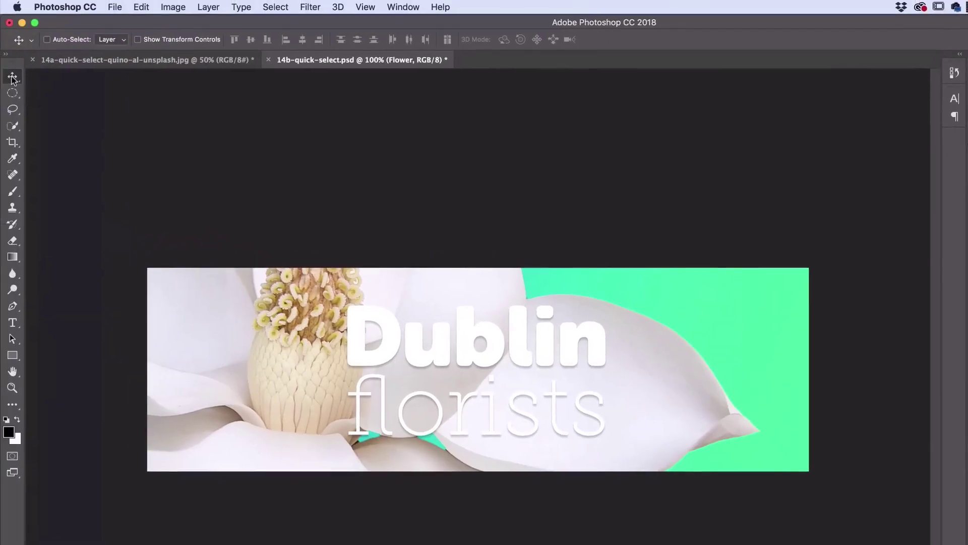
pyautogui.moveTo(276, 355); pyautogui.dragTo(211, 397)
pyautogui.click(142, 8)
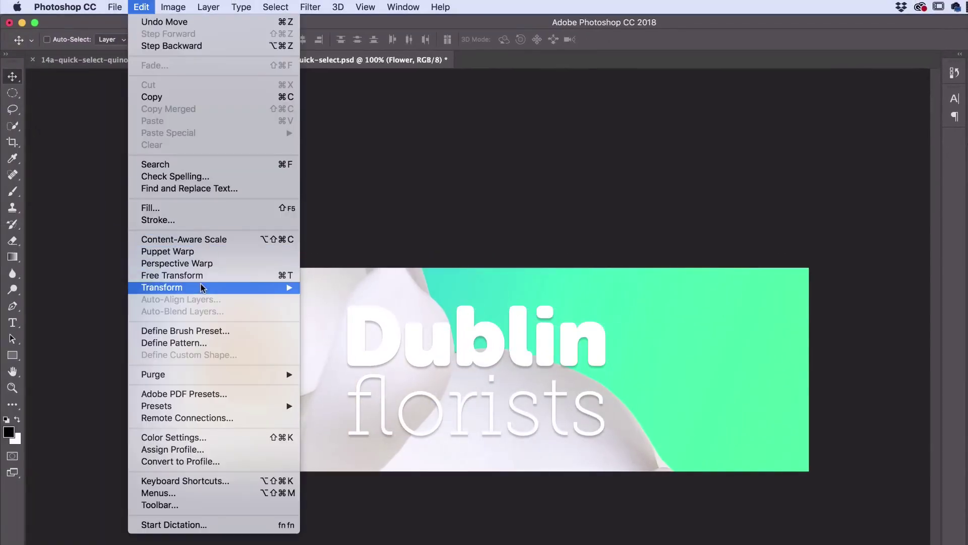
pyautogui.moveTo(212, 287)
pyautogui.click(445, 307)
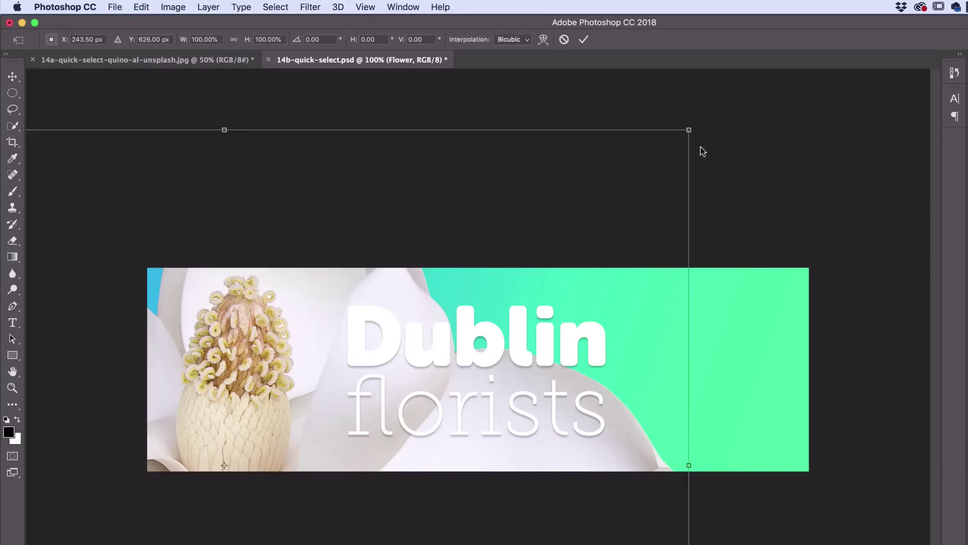
pyautogui.moveTo(680, 144); pyautogui.dragTo(320, 454)
pyautogui.moveTo(244, 484); pyautogui.dragTo(507, 259)
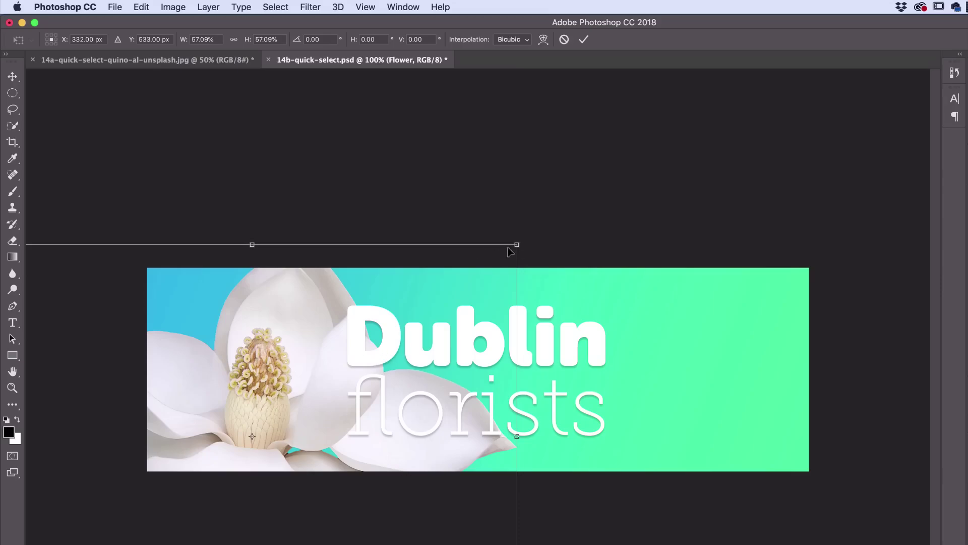
pyautogui.moveTo(508, 247); pyautogui.dragTo(450, 288)
pyautogui.press('Return')
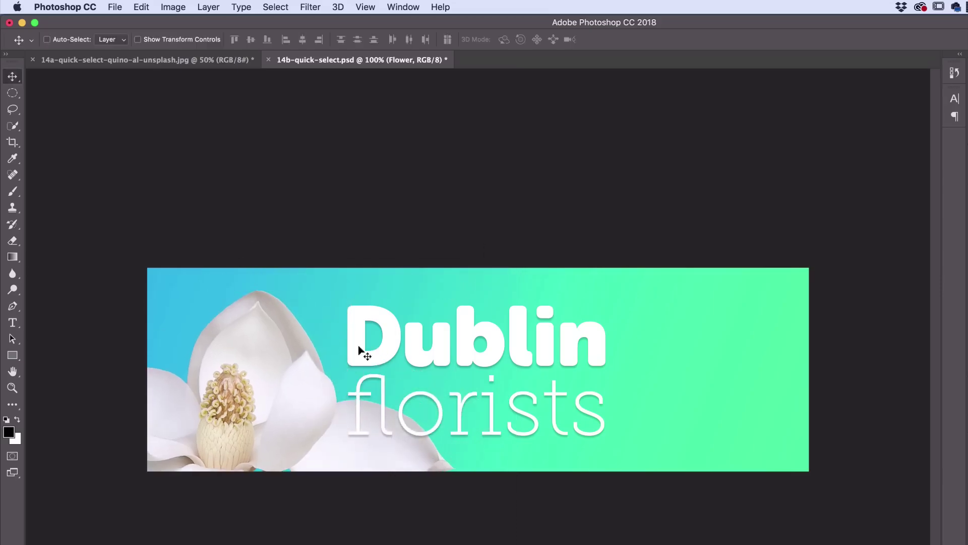
# Rotate the Flower layer clockwise by about 47° and position it so a petal reaches the D of Dublin.
pyautogui.click(141, 7)
pyautogui.moveTo(182, 287)
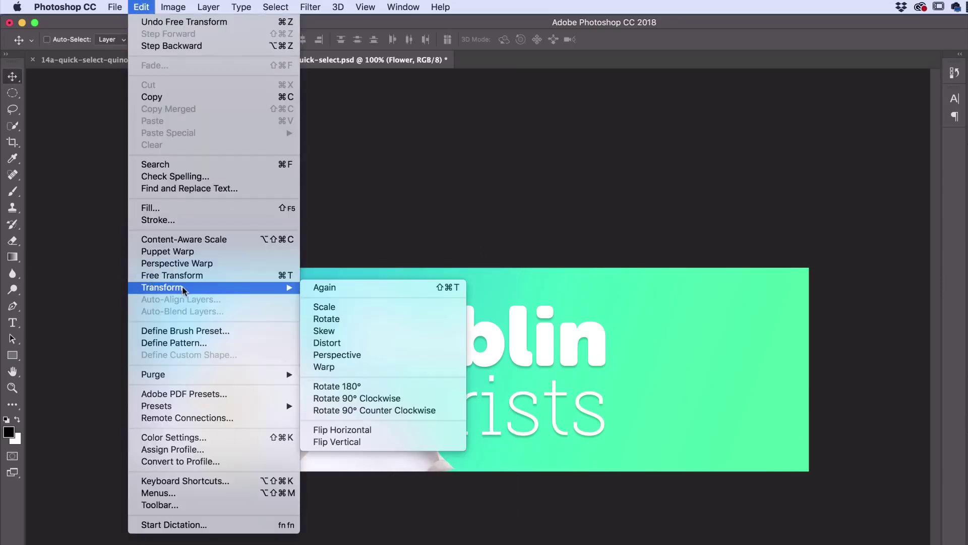
pyautogui.click(339, 318)
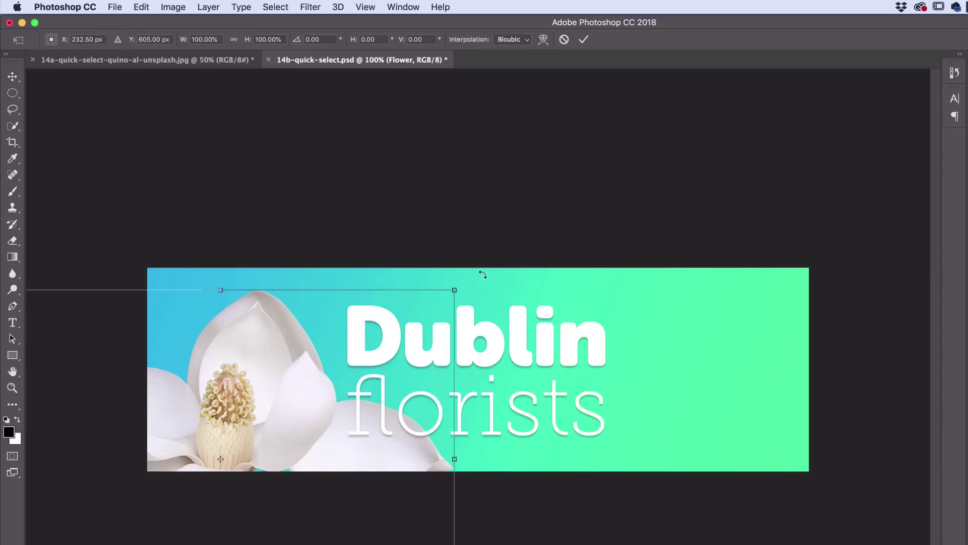
pyautogui.moveTo(483, 274); pyautogui.dragTo(551, 388)
pyautogui.moveTo(266, 424); pyautogui.dragTo(265, 350)
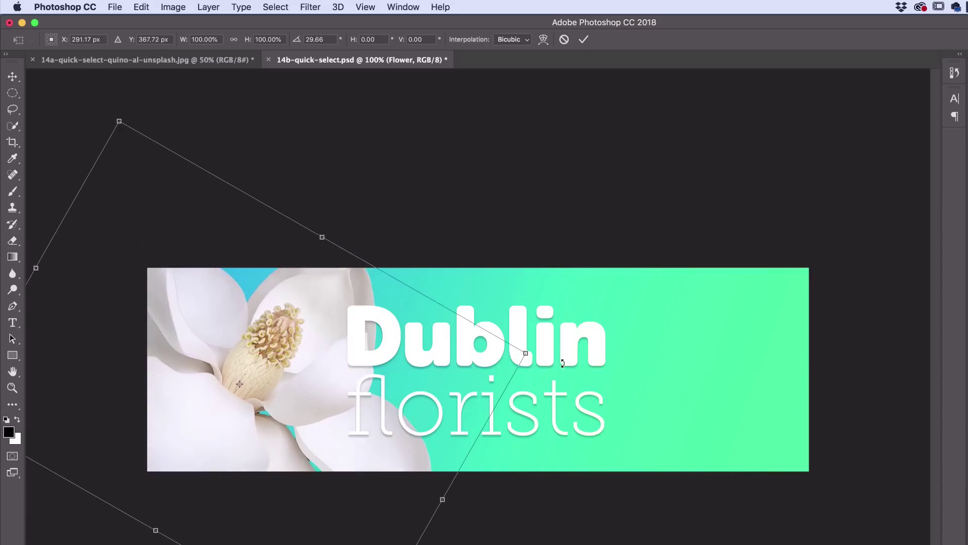
pyautogui.moveTo(562, 351); pyautogui.dragTo(579, 421)
pyautogui.moveTo(323, 349); pyautogui.dragTo(311, 393)
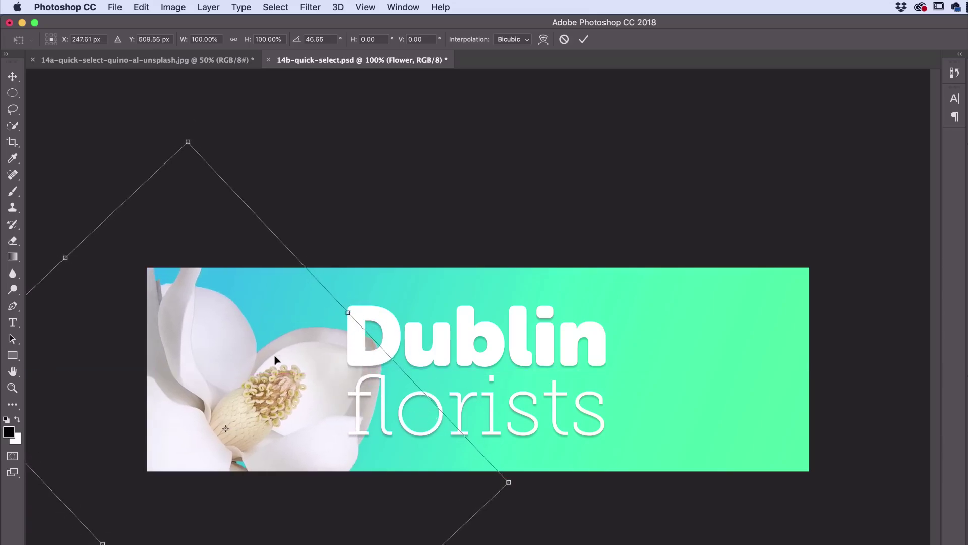
pyautogui.press('Return')
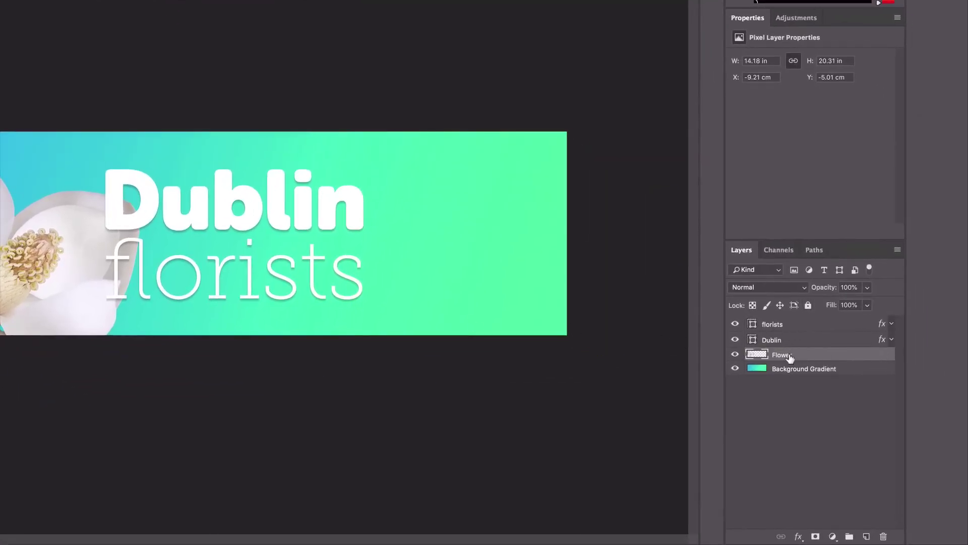
# Place the Flower layer between the florists and Dublin layers, and duplicate it as Flower 2.
pyautogui.moveTo(789, 356); pyautogui.dragTo(787, 335)
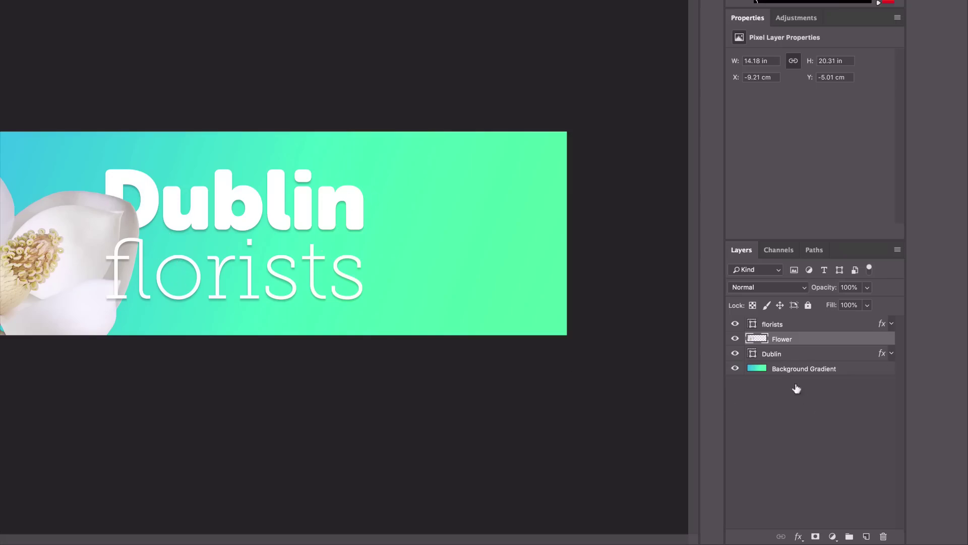
pyautogui.rightClick(796, 343)
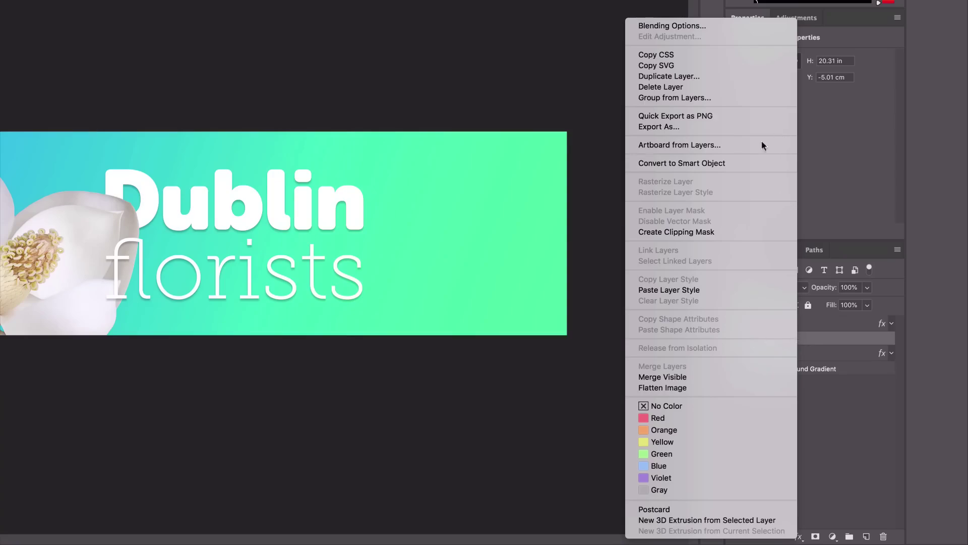
pyautogui.click(684, 76)
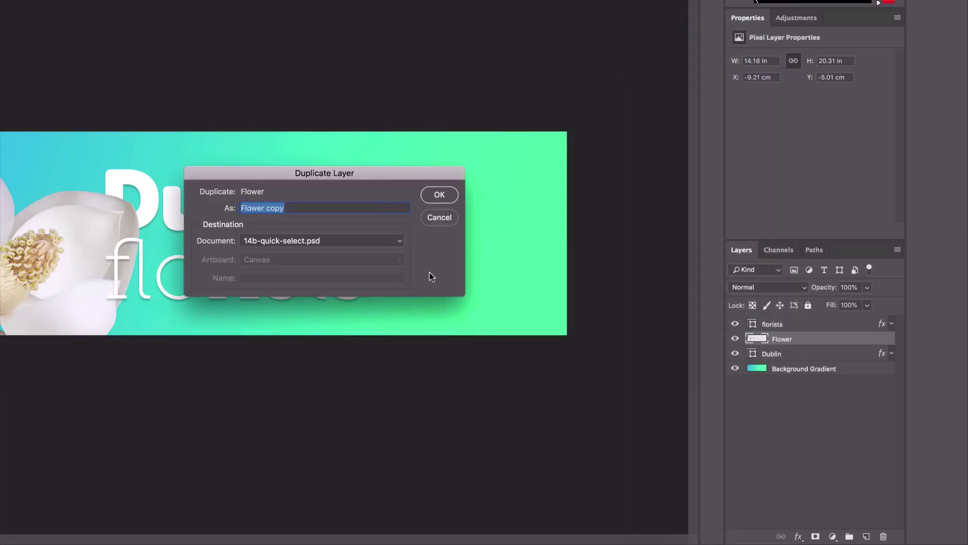
pyautogui.press('Right')
pyautogui.hotkey('shift', 'alt', 'Left')
pyautogui.write('2')
pyautogui.press('Return')
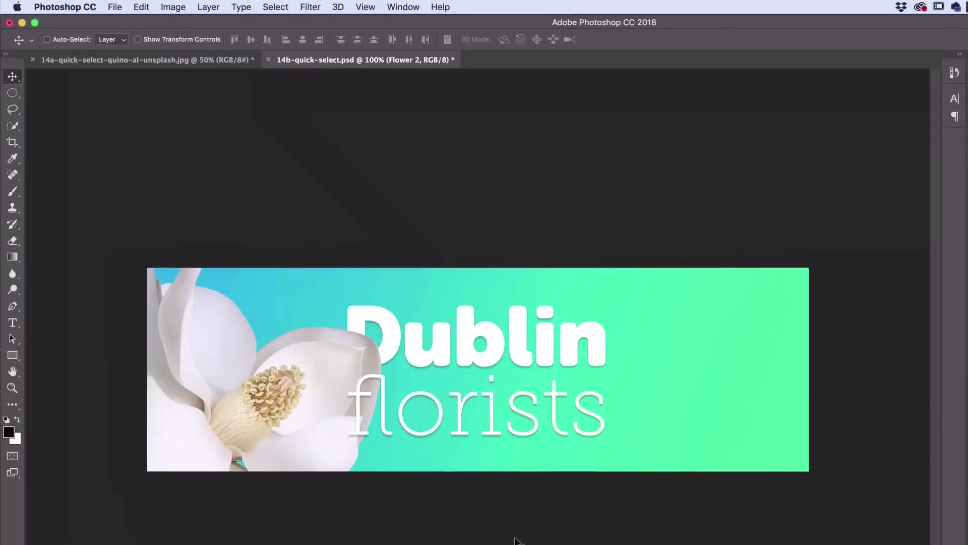
# Move the Flower 2 layer toward the banner's right end and scale it proportionally to about 80%.
pyautogui.moveTo(234, 440); pyautogui.dragTo(657, 425)
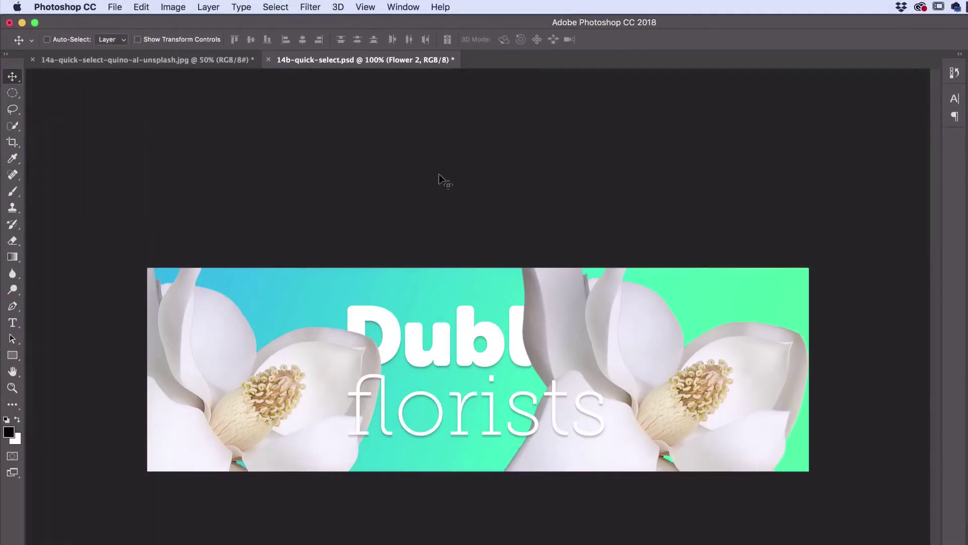
pyautogui.click(142, 8)
pyautogui.moveTo(238, 287)
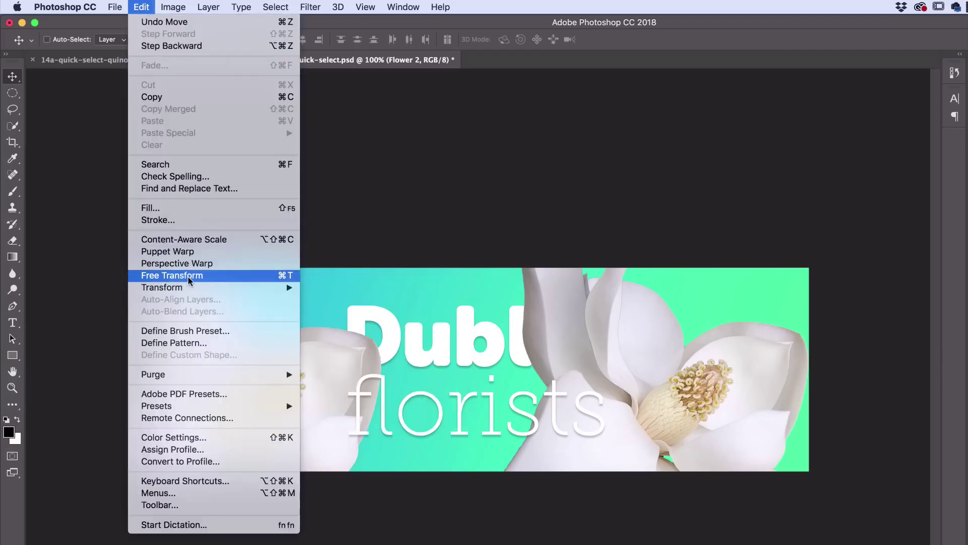
pyautogui.click(285, 276)
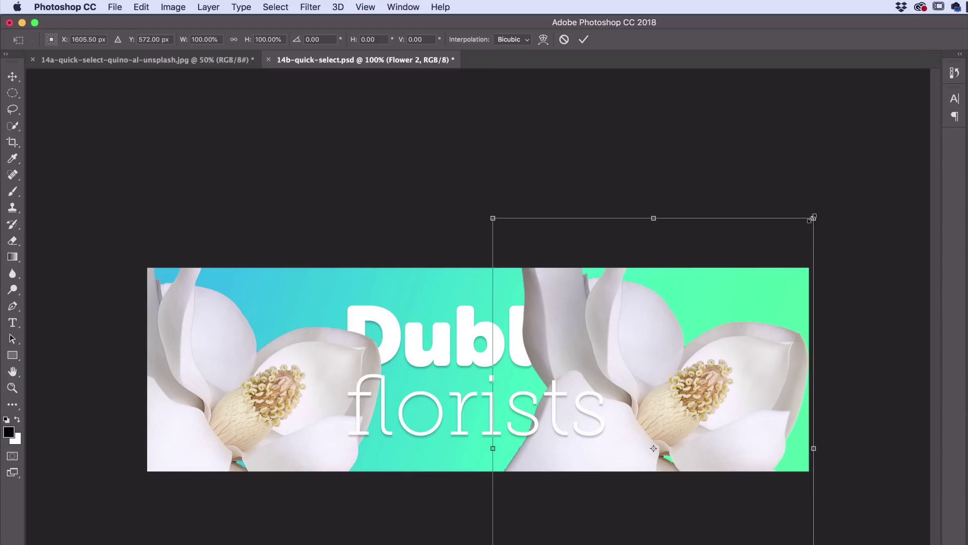
pyautogui.moveTo(812, 219); pyautogui.dragTo(748, 313)
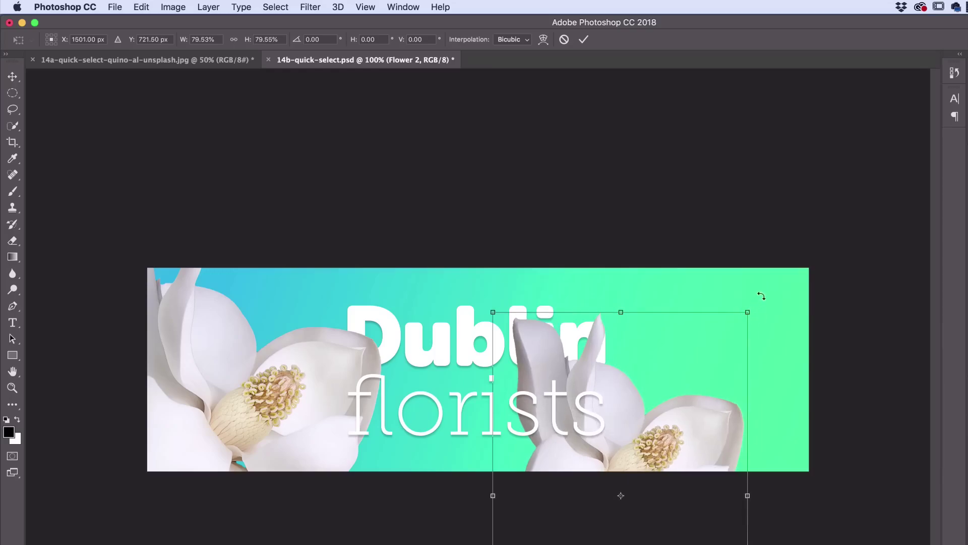
# Rotate Flower 2 counterclockwise by about 131°, shrink it to about 55% and position it at the banner's right end.
pyautogui.moveTo(761, 296); pyautogui.dragTo(401, 499)
pyautogui.moveTo(709, 387); pyautogui.dragTo(733, 356)
pyautogui.moveTo(819, 165); pyautogui.dragTo(784, 297)
pyautogui.moveTo(726, 397); pyautogui.dragTo(748, 377)
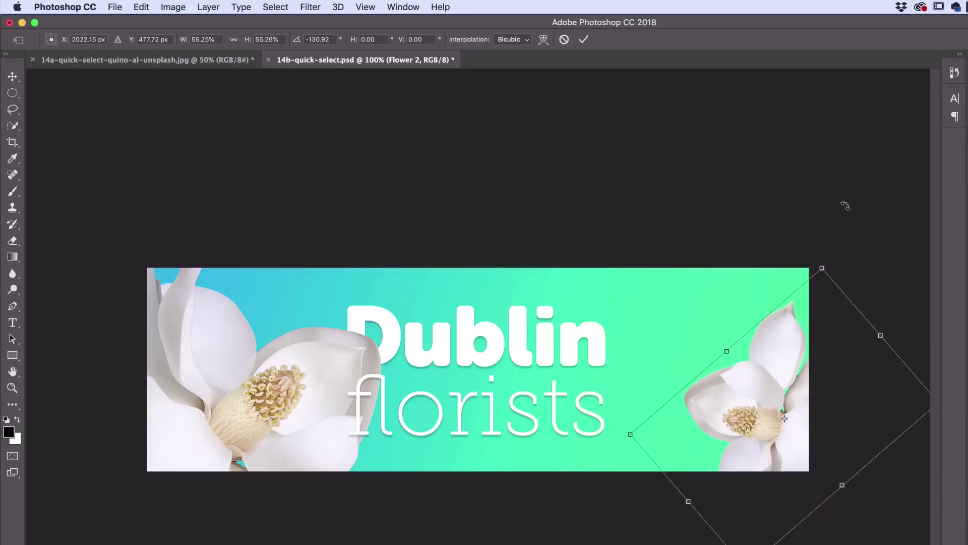
# Enlarge Flower 2 to about 63%, fine-tune its position at the banner's right end and apply the transformation.
pyautogui.moveTo(823, 268); pyautogui.dragTo(835, 228)
pyautogui.moveTo(768, 355); pyautogui.dragTo(736, 362)
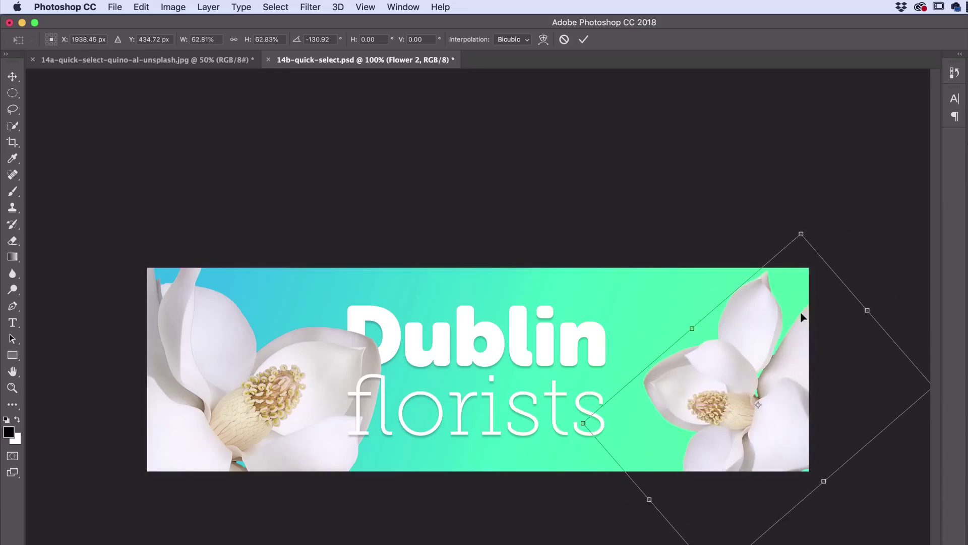
pyautogui.moveTo(826, 212); pyautogui.dragTo(861, 225)
pyautogui.moveTo(757, 341); pyautogui.dragTo(766, 346)
pyautogui.press('Return')
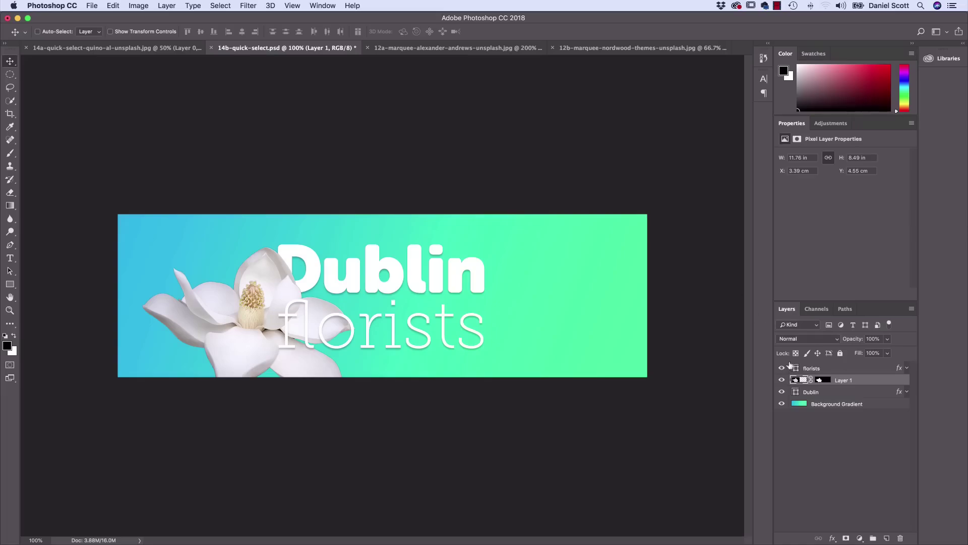
# Disable the layer mask of the flower's Layer 1 in the banner document.
pyautogui.rightClick(822, 379)
pyautogui.click(861, 383)
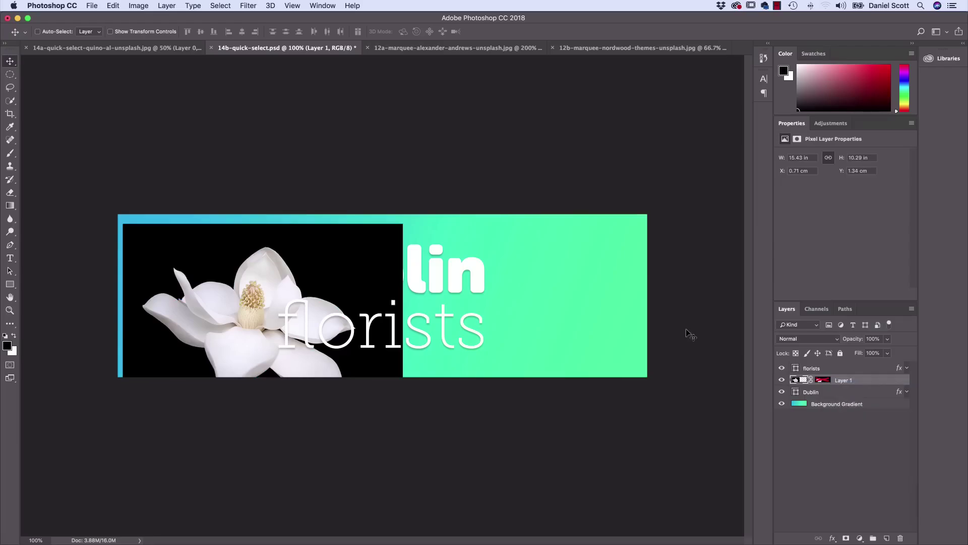
# In the 12a-marquee-alexander-andrews-unsplash.jpg document, unlink Layer 1 from its mask and move the galaxy image inside the mug.
pyautogui.click(432, 48)
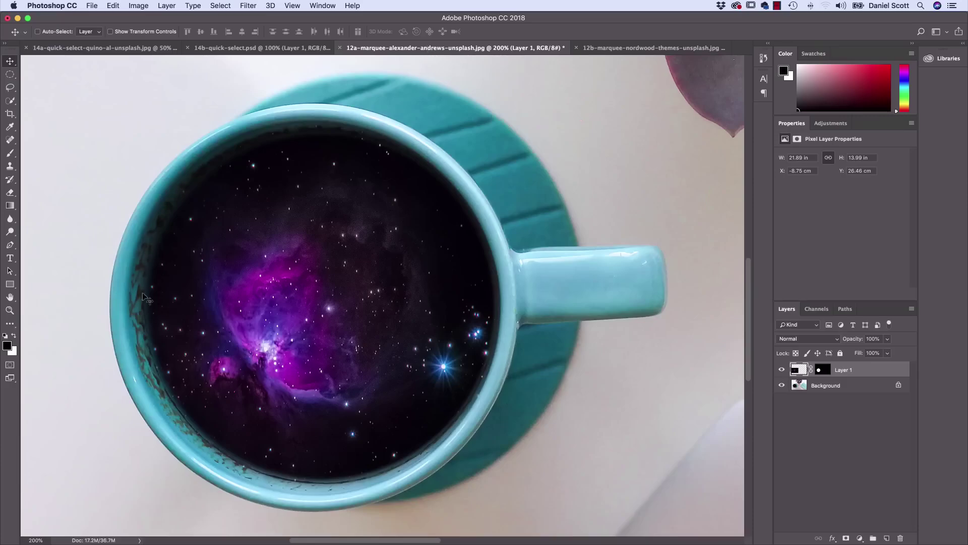
pyautogui.click(811, 370)
pyautogui.moveTo(270, 280); pyautogui.dragTo(227, 249)
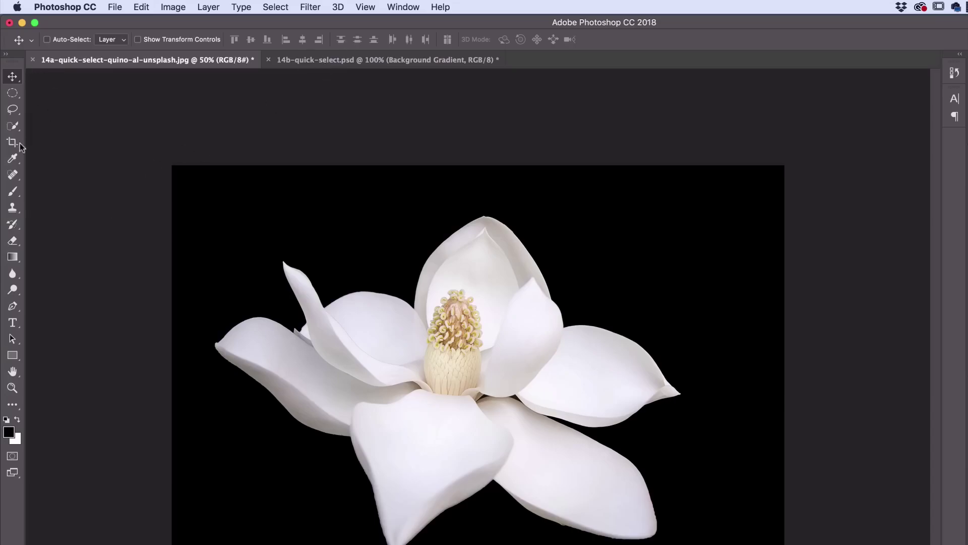
# Select the whole white flower in 14a-quick-select-quino-al-unsplash.jpg with the Quick Selection tool.
pyautogui.click(13, 125)
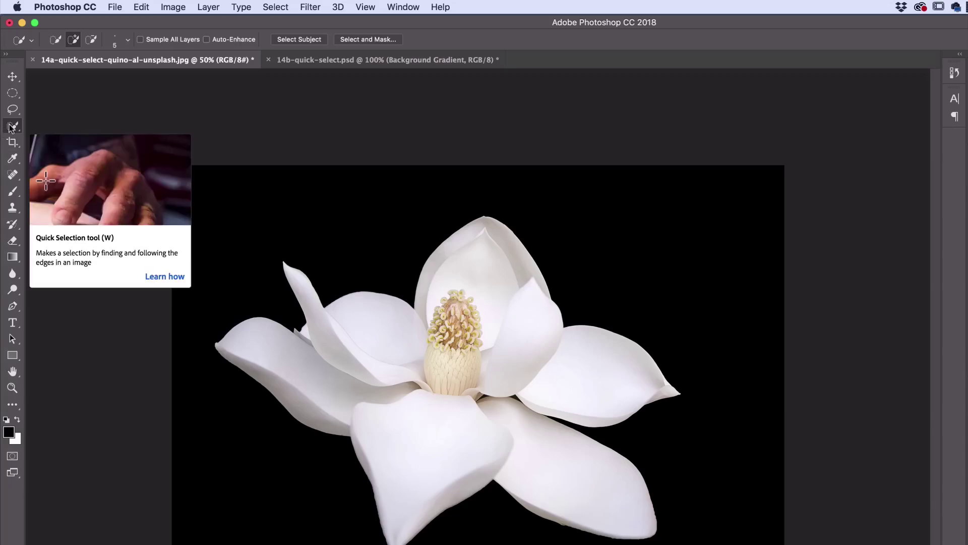
pyautogui.moveTo(492, 313); pyautogui.dragTo(374, 360)
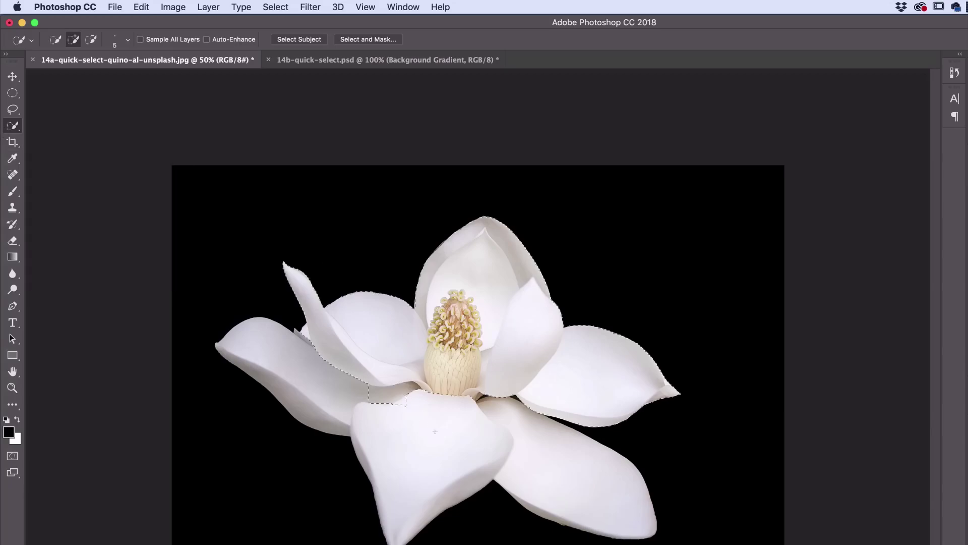
pyautogui.moveTo(435, 432); pyautogui.dragTo(404, 424)
# Try to move the selected flower within its own image, and undo the move.
pyautogui.press('v')
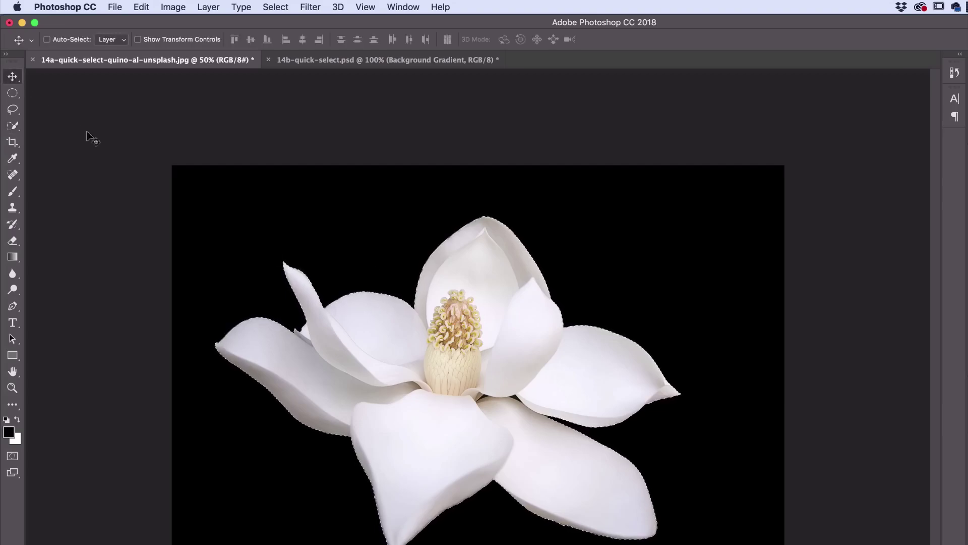
pyautogui.moveTo(457, 335); pyautogui.dragTo(395, 180)
pyautogui.press('super+z')
pyautogui.moveTo(566, 350); pyautogui.dragTo(451, 344)
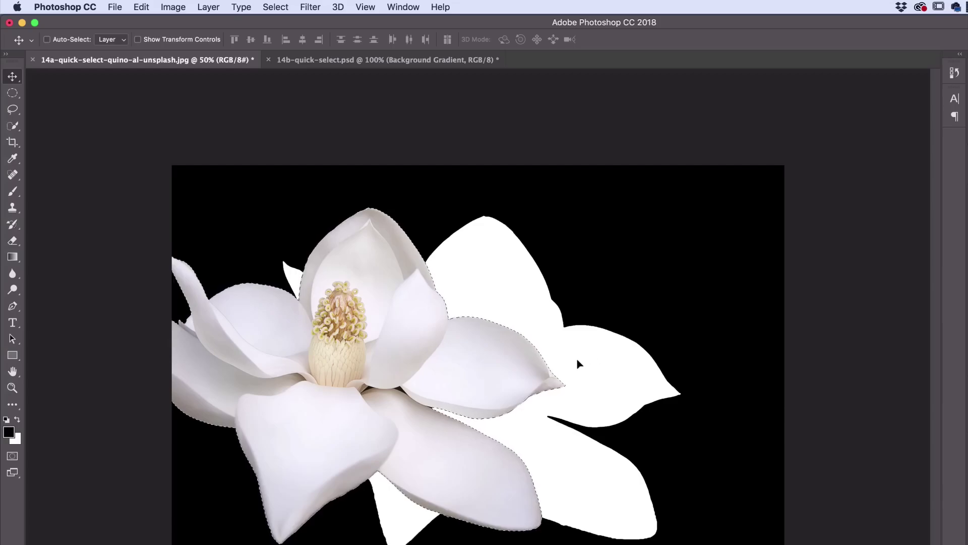
pyautogui.press('super+z')
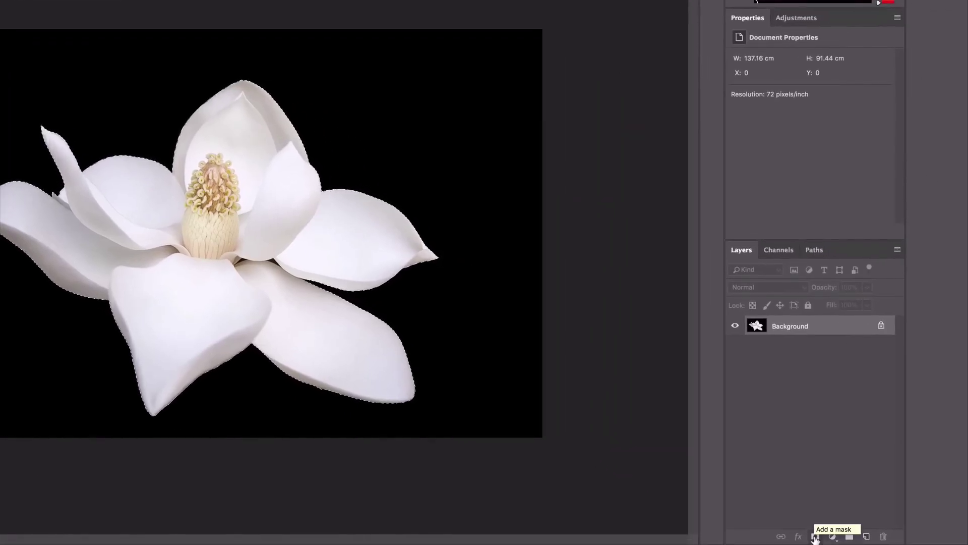
# Add a layer mask from the flower selection, and bring the masked flower into 14b-quick-select.psd, positioned behind the text.
pyautogui.click(815, 537)
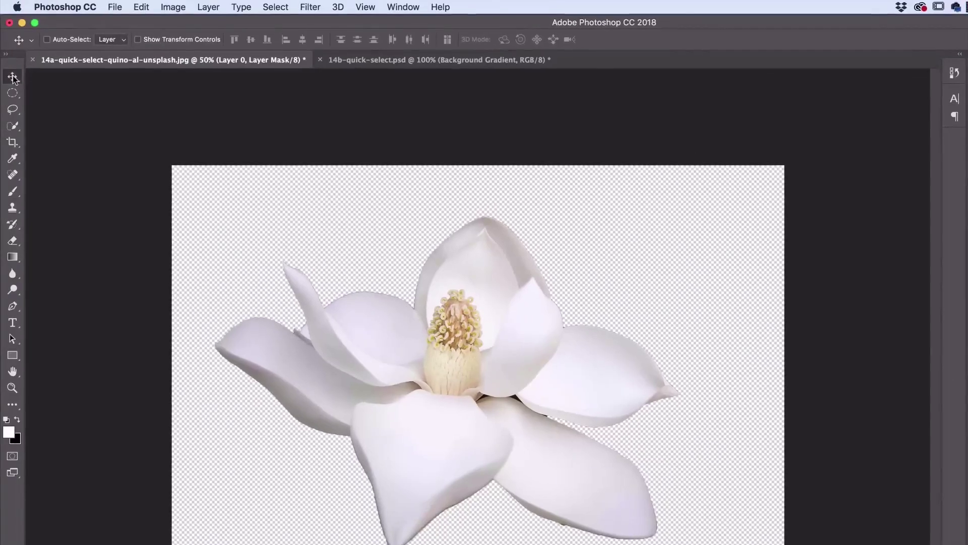
pyautogui.moveTo(497, 372); pyautogui.dragTo(458, 64)
pyautogui.moveTo(473, 317); pyautogui.dragTo(477, 329)
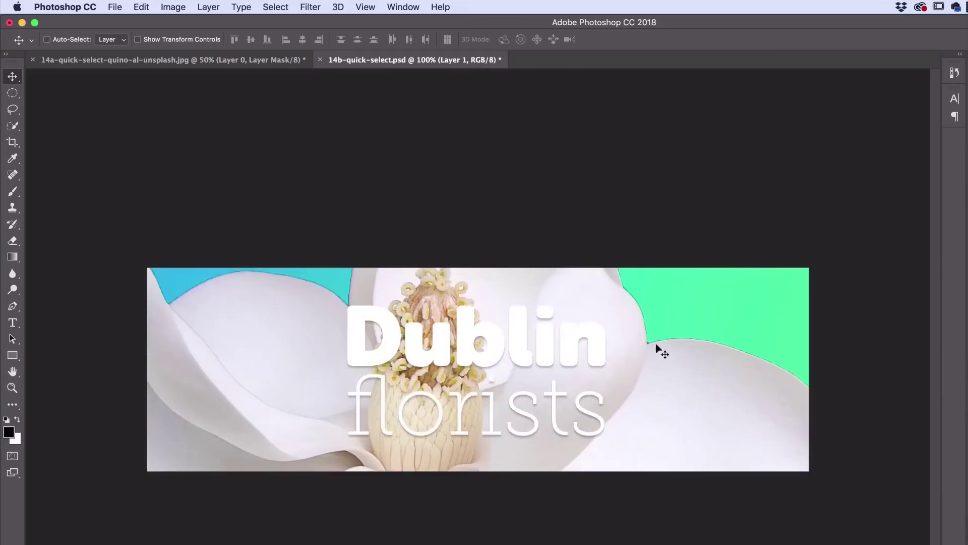
pyautogui.moveTo(657, 345); pyautogui.dragTo(655, 421)
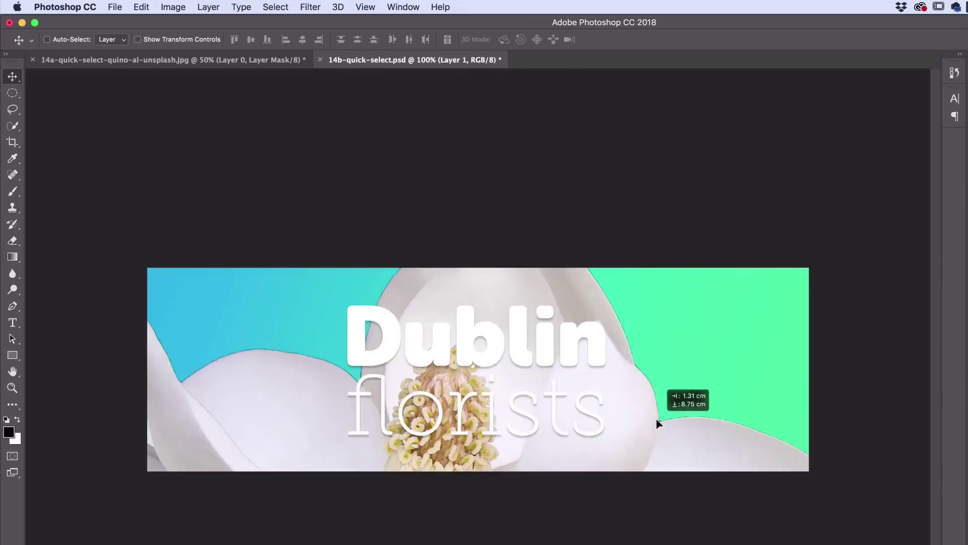
pyautogui.moveTo(579, 340)
pyautogui.mouseDown()
pyautogui.moveTo(575, 310)
pyautogui.moveTo(578, 324)
pyautogui.mouseUp()
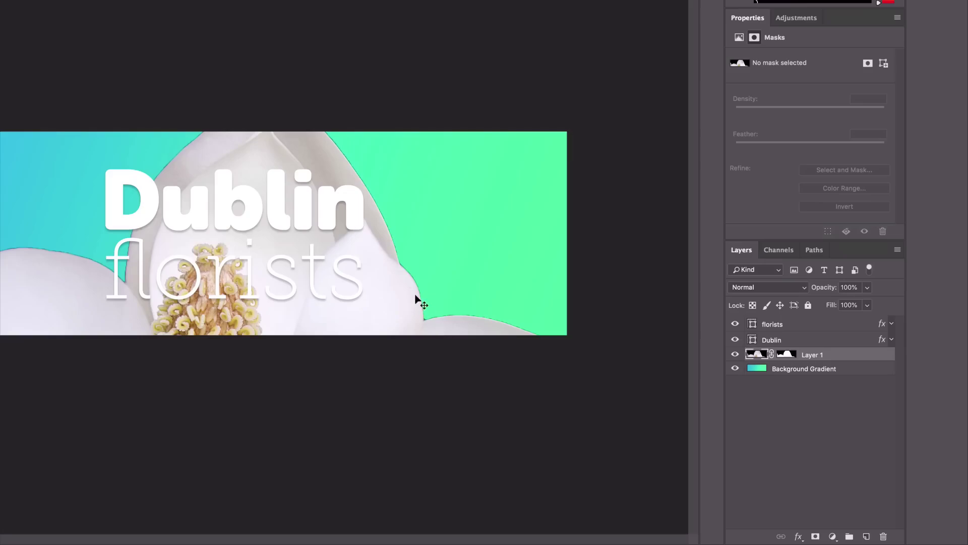
# Delete the layer mask from the flower's Layer 1 in the banner.
pyautogui.click(787, 354)
pyautogui.click(763, 356)
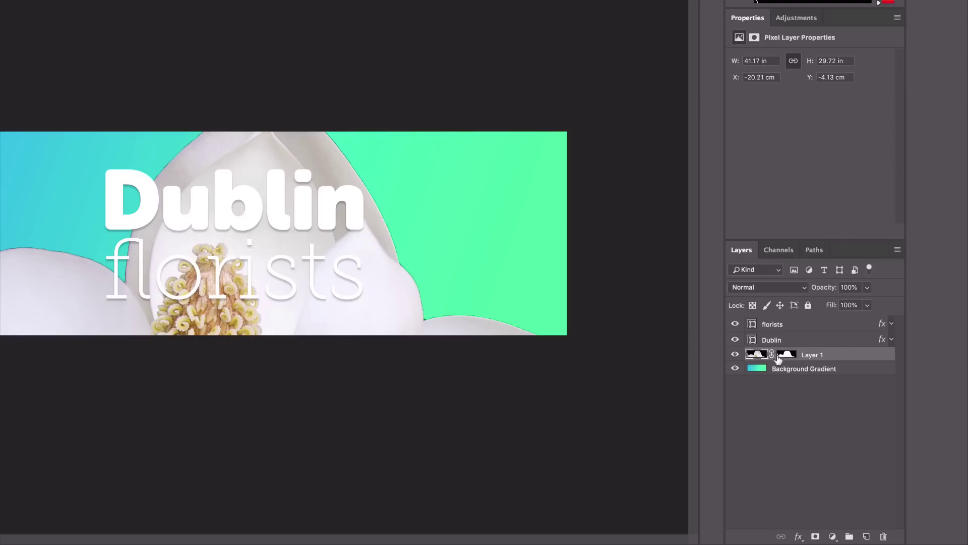
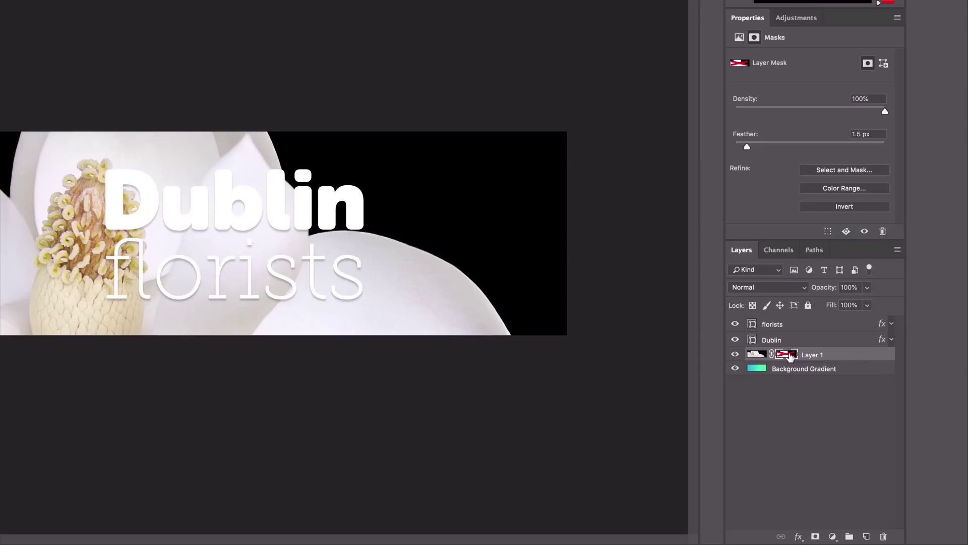
pyautogui.rightClick(790, 355)
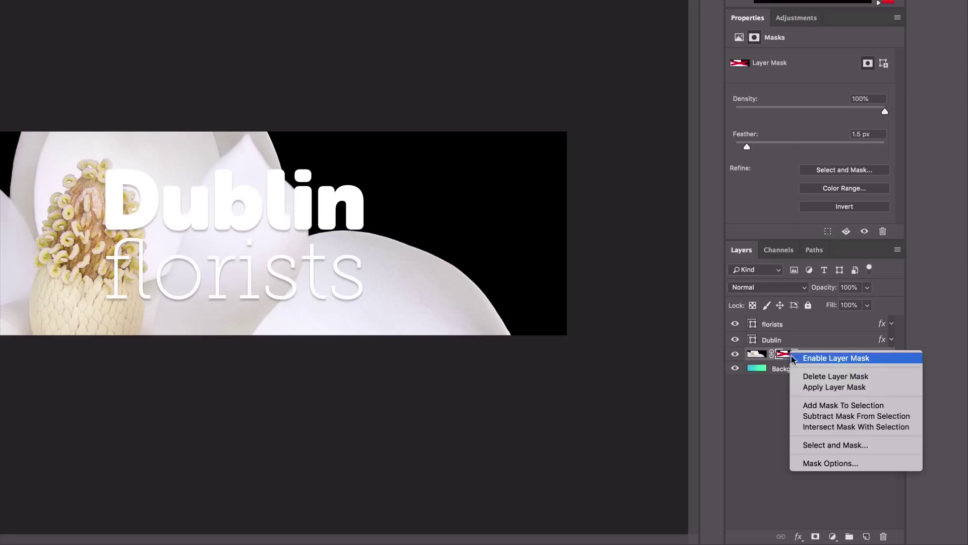
pyautogui.click(836, 376)
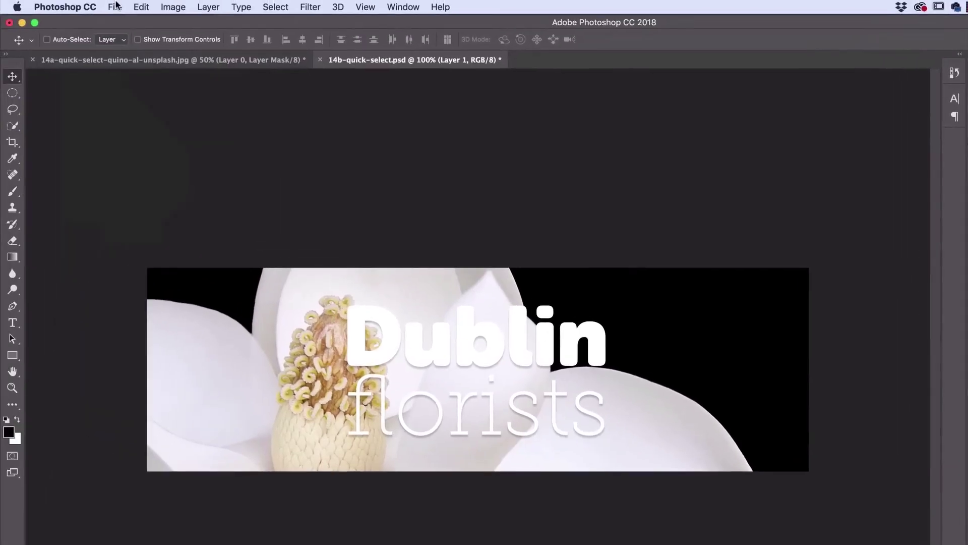
# Open 12a-marquee-alexander-andrews-unsplash.jpg and 12b-marquee-nordwood-themes-unsplash.jpg from Source Files, and bring the 12b galaxy image to the front.
pyautogui.click(115, 6)
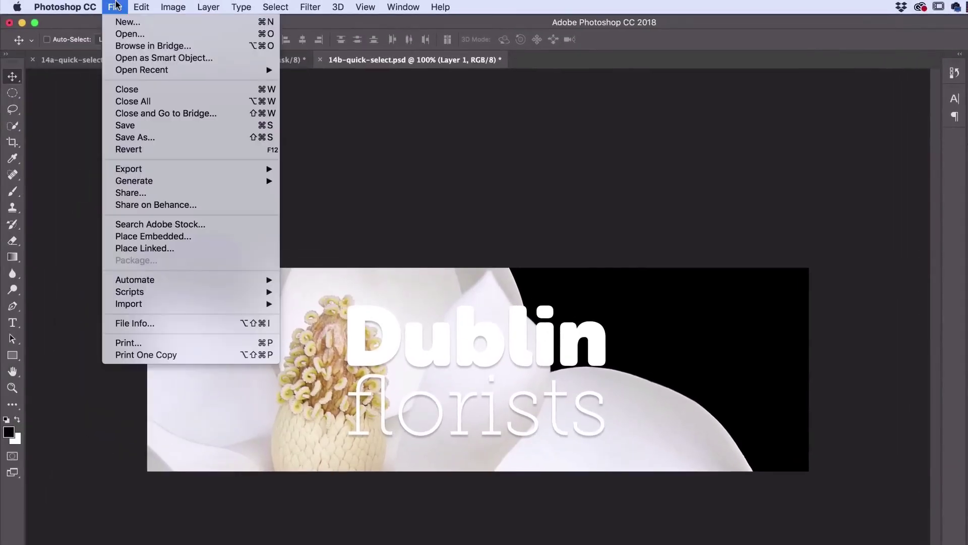
pyautogui.click(130, 34)
pyautogui.scroll(-5, 499, 323)
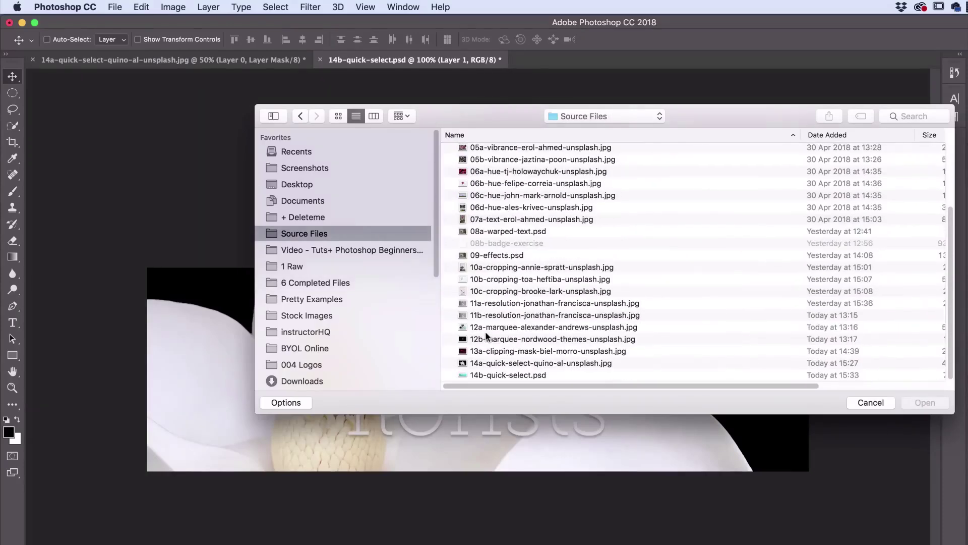
pyautogui.click(485, 328)
pyautogui.keyDown('shift'); pyautogui.click(484, 340); pyautogui.keyUp('shift')
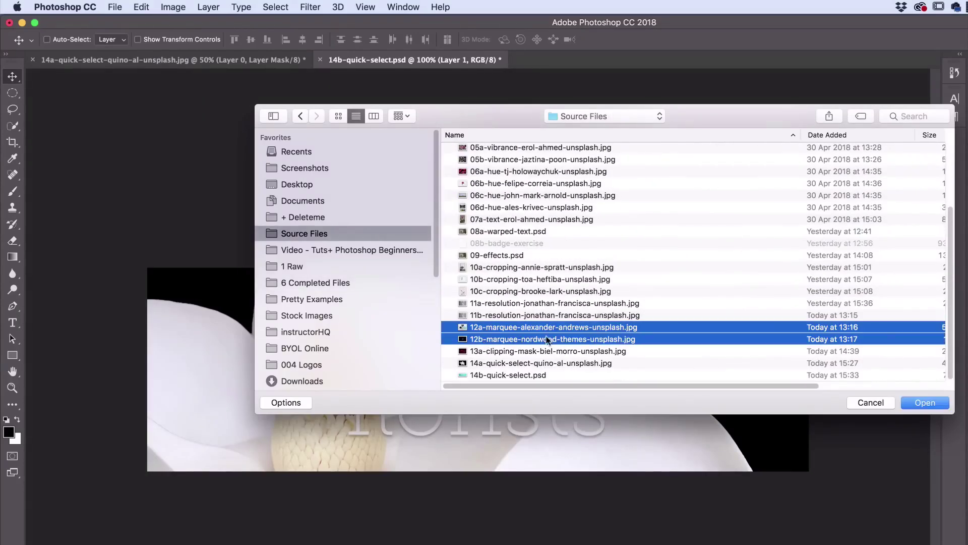
pyautogui.press('Return')
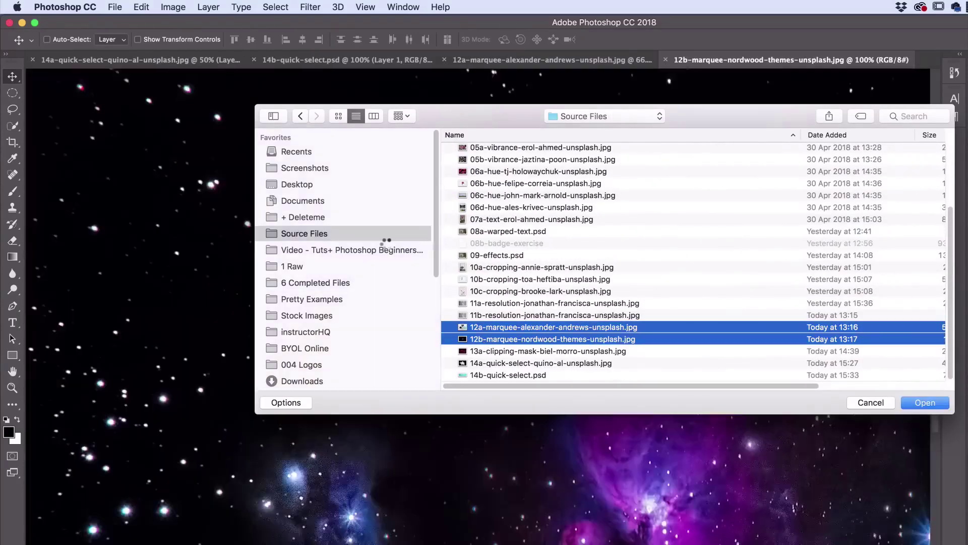
pyautogui.click(535, 60)
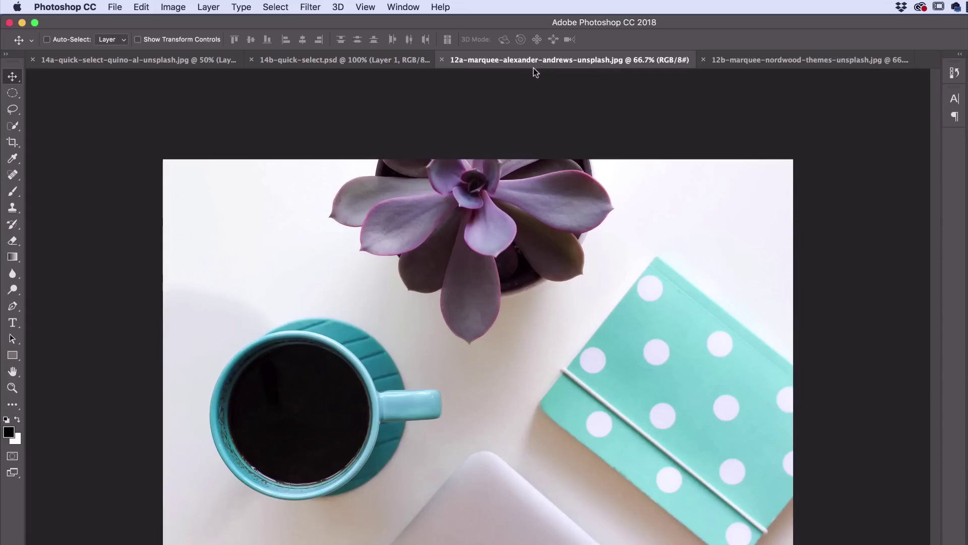
pyautogui.click(754, 61)
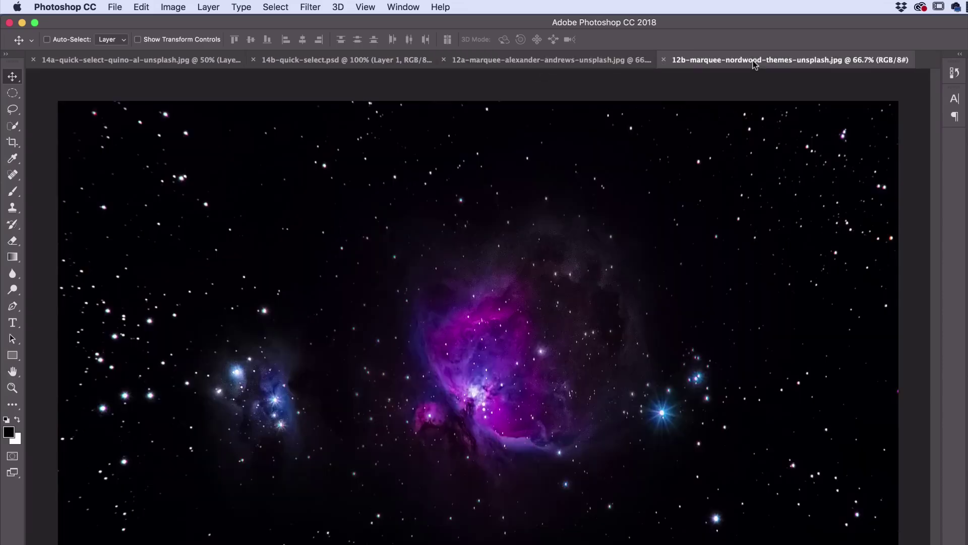
# Select a large circle around the purple nebula with the Elliptical Marquee tool and add a layer mask from it.
pyautogui.click(13, 94)
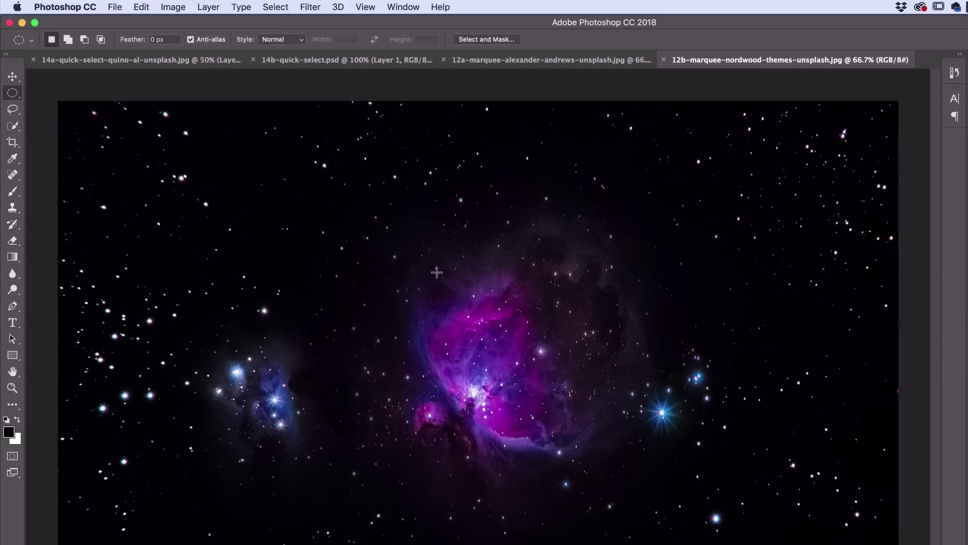
pyautogui.moveTo(319, 168); pyautogui.dragTo(692, 541)
pyautogui.moveTo(554, 395); pyautogui.dragTo(568, 410)
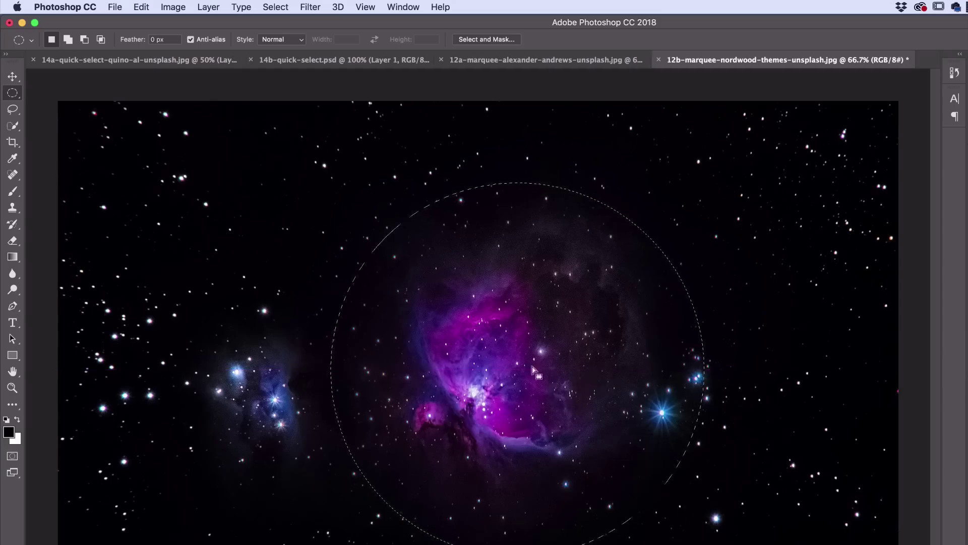
pyautogui.click(13, 77)
pyautogui.moveTo(410, 286); pyautogui.dragTo(107, 220)
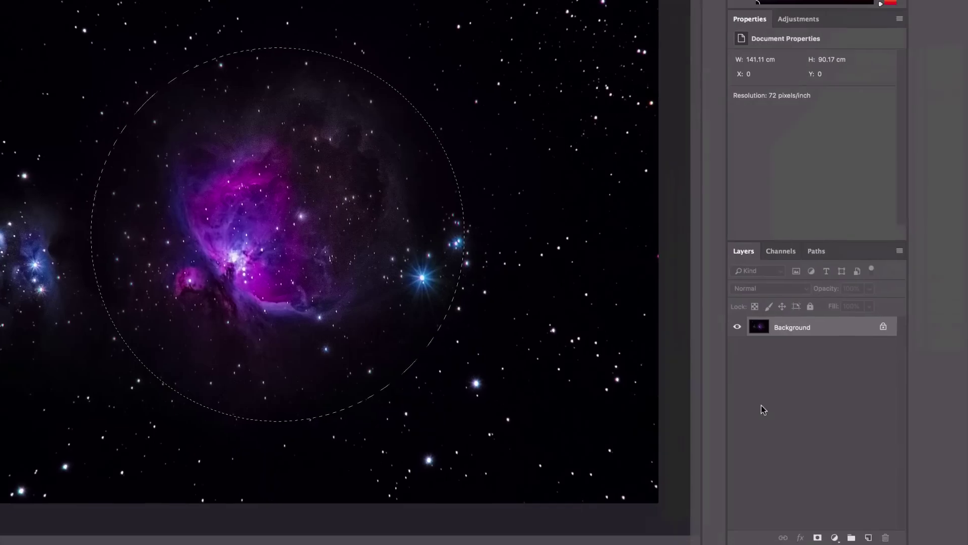
pyautogui.click(817, 537)
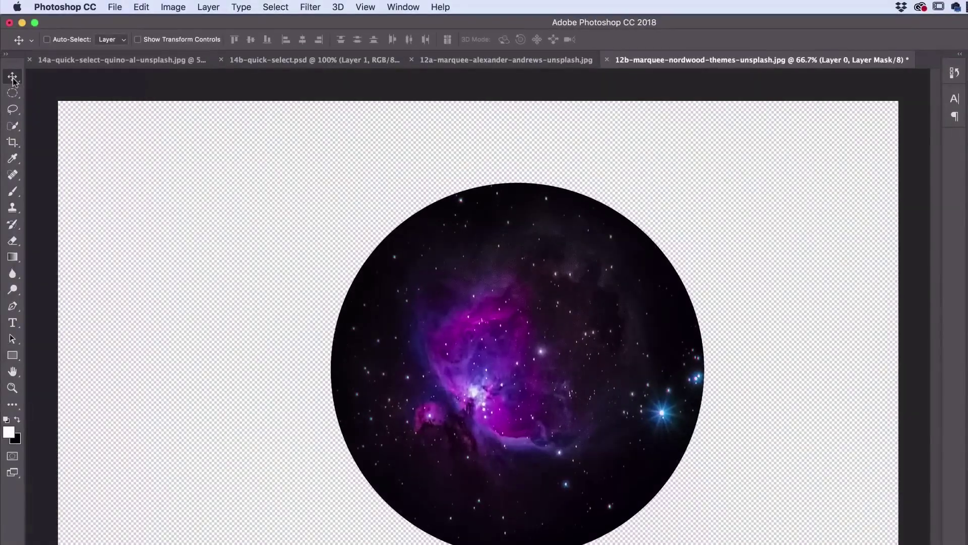
# Bring the masked galaxy circle into the 12a mug photo and move it partly over the coffee cup.
pyautogui.moveTo(492, 341)
pyautogui.mouseDown()
pyautogui.moveTo(467, 98)
pyautogui.moveTo(483, 60)
pyautogui.moveTo(479, 334)
pyautogui.mouseUp()
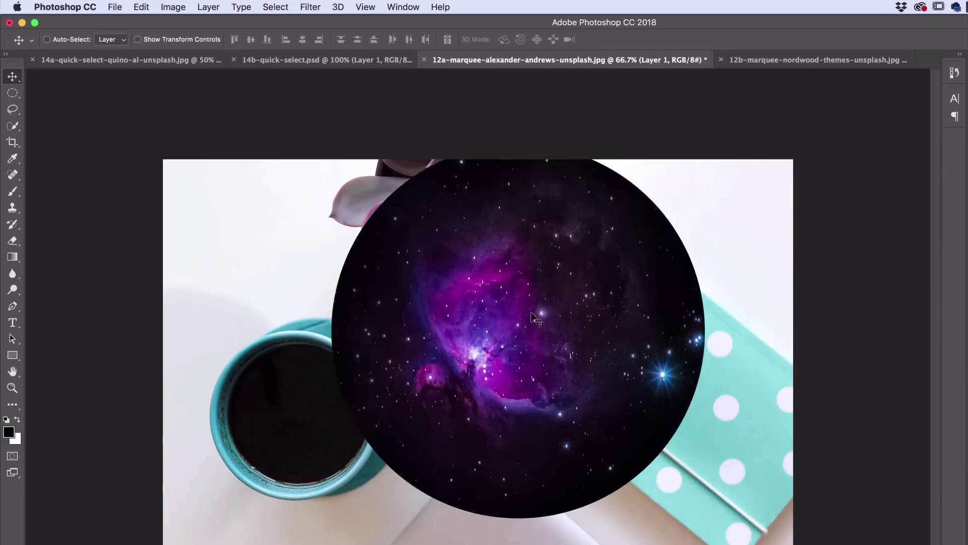
pyautogui.moveTo(575, 262); pyautogui.dragTo(489, 322)
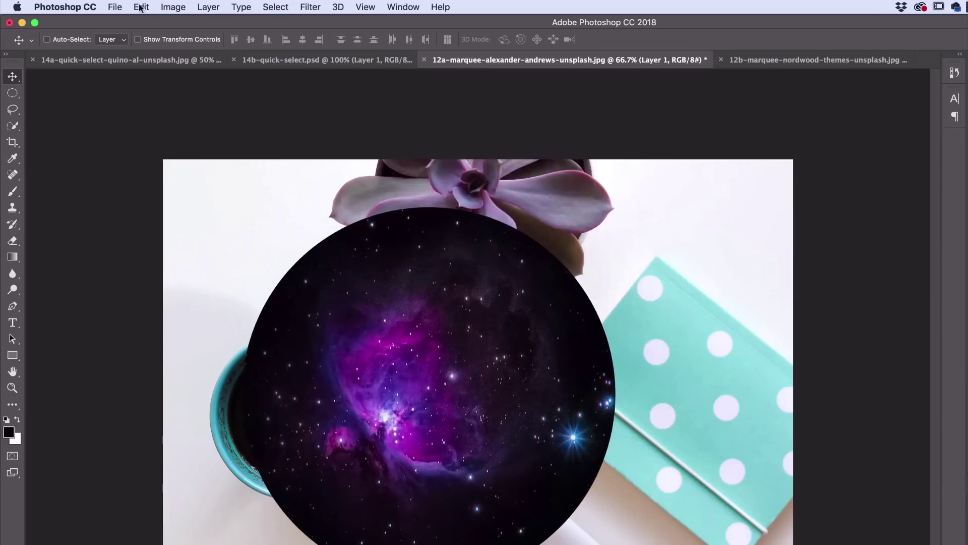
# Scale the masked galaxy circle to about 39.4% and fit it over the coffee inside the mug.
pyautogui.press('super+t')
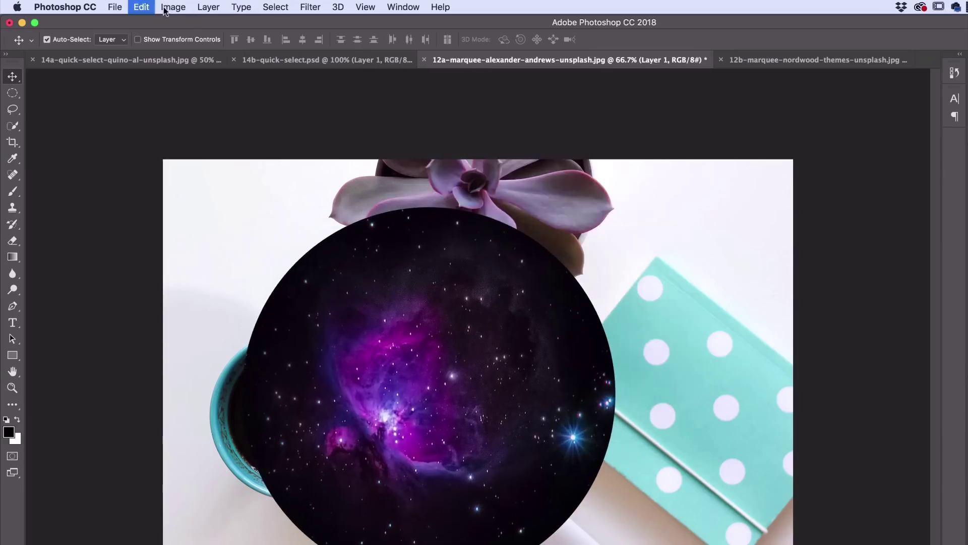
pyautogui.moveTo(810, 125); pyautogui.dragTo(601, 303)
pyautogui.moveTo(462, 328); pyautogui.dragTo(334, 355)
pyautogui.moveTo(467, 289); pyautogui.dragTo(432, 322)
pyautogui.moveTo(324, 412); pyautogui.dragTo(337, 414)
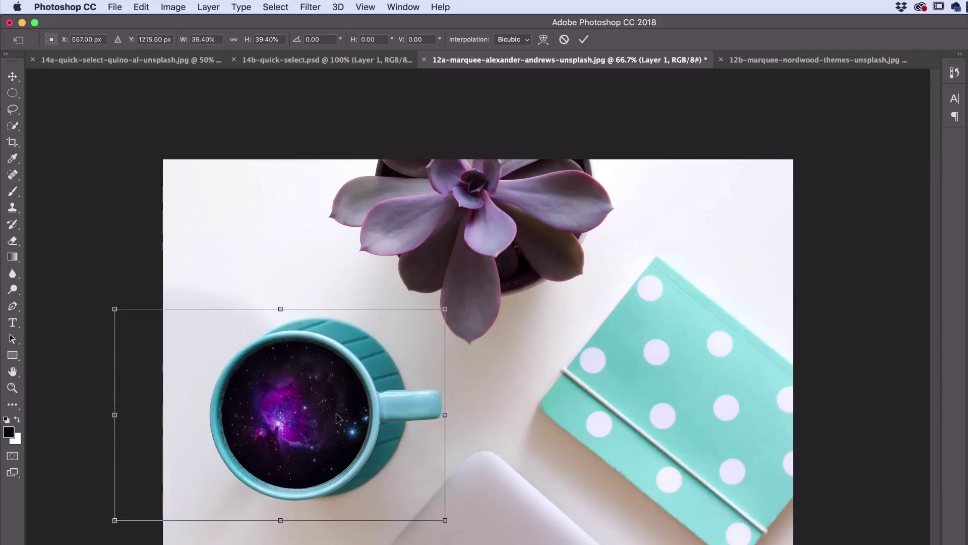
pyautogui.press('Return')
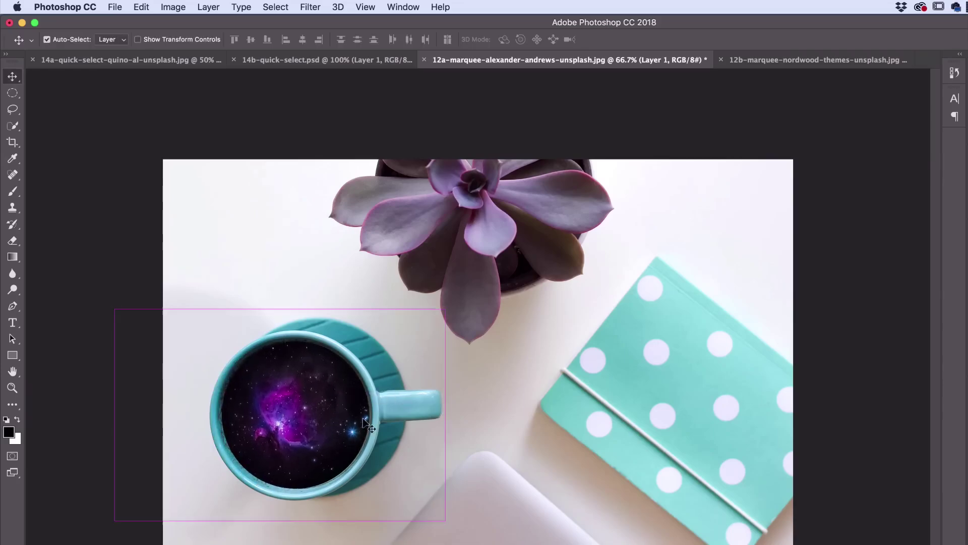
# Fine-tune the galaxy's position inside the mug rim and feather its layer mask to 8.5 px.
pyautogui.press('super+plus')
pyautogui.press('super+plus')
pyautogui.moveTo(363, 418); pyautogui.dragTo(826, 296)
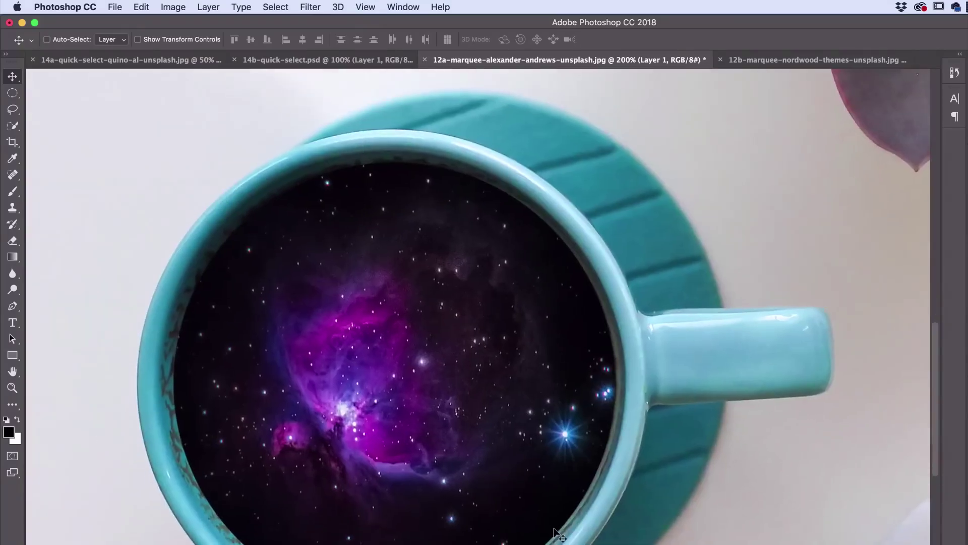
pyautogui.moveTo(474, 469); pyautogui.dragTo(482, 466)
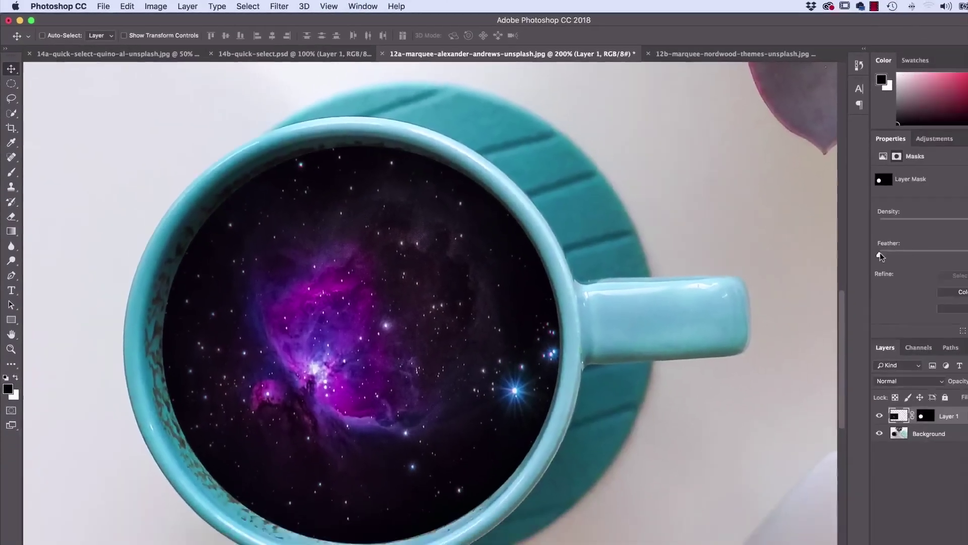
pyautogui.moveTo(783, 227); pyautogui.dragTo(823, 231)
# Try moving the galaxy together with its linked mask off the mug, and undo each move.
pyautogui.moveTo(267, 276); pyautogui.dragTo(122, 232)
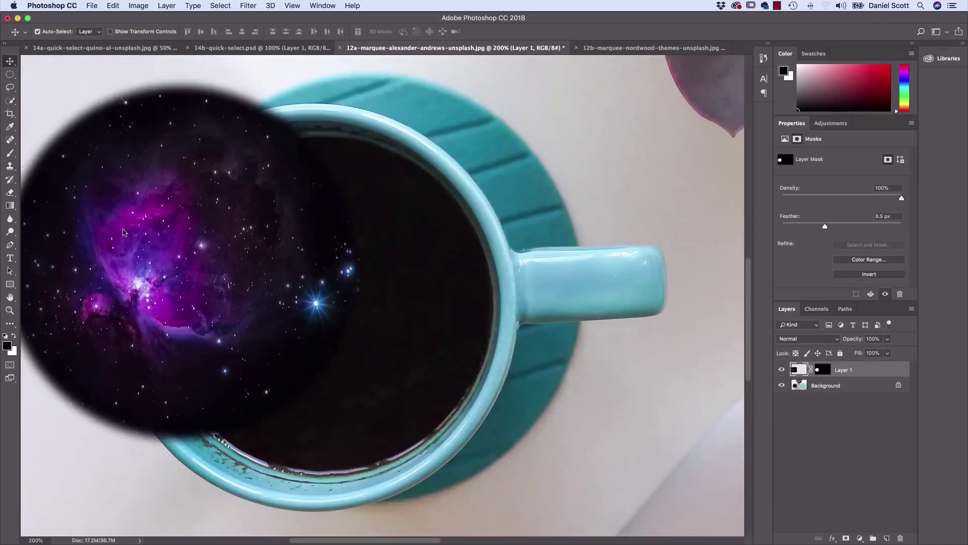
pyautogui.press('super+z')
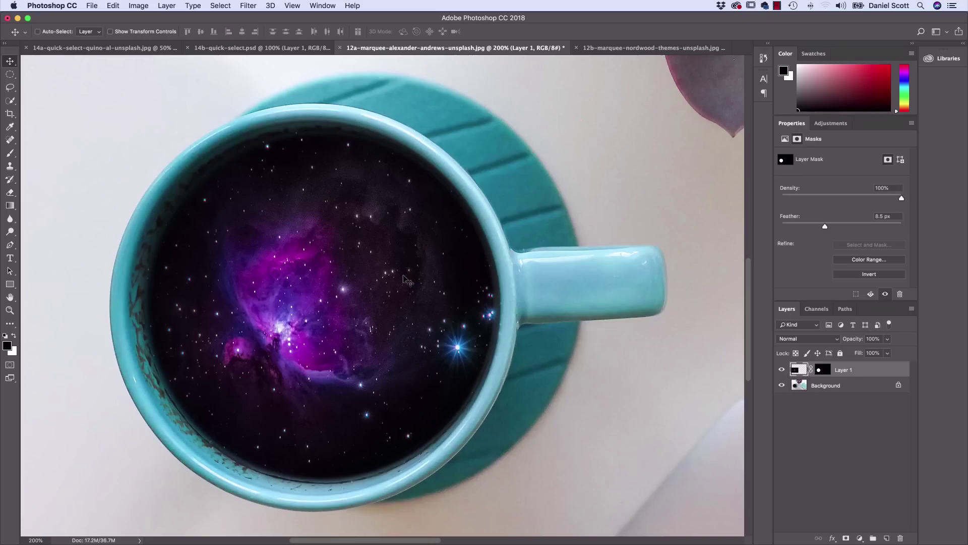
pyautogui.moveTo(403, 279); pyautogui.dragTo(575, 246)
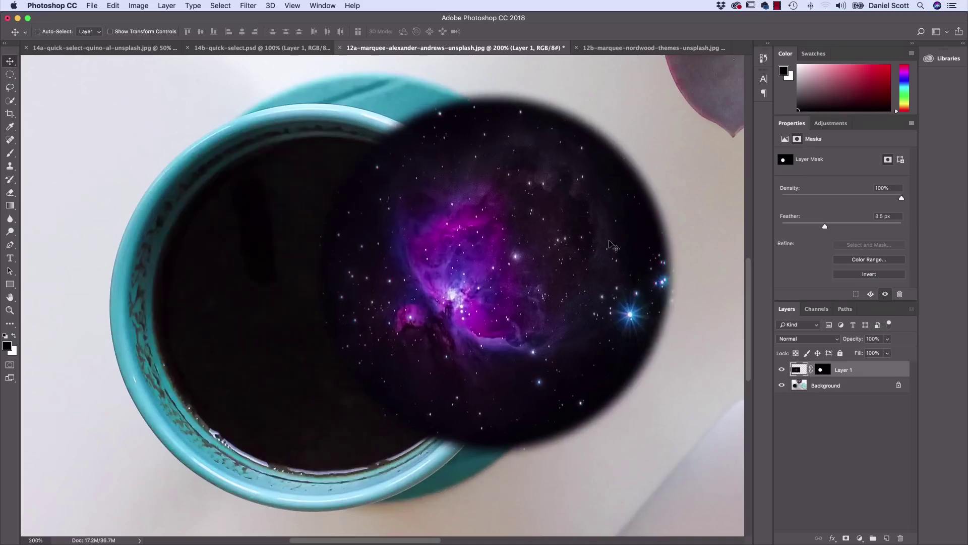
pyautogui.press('super+z')
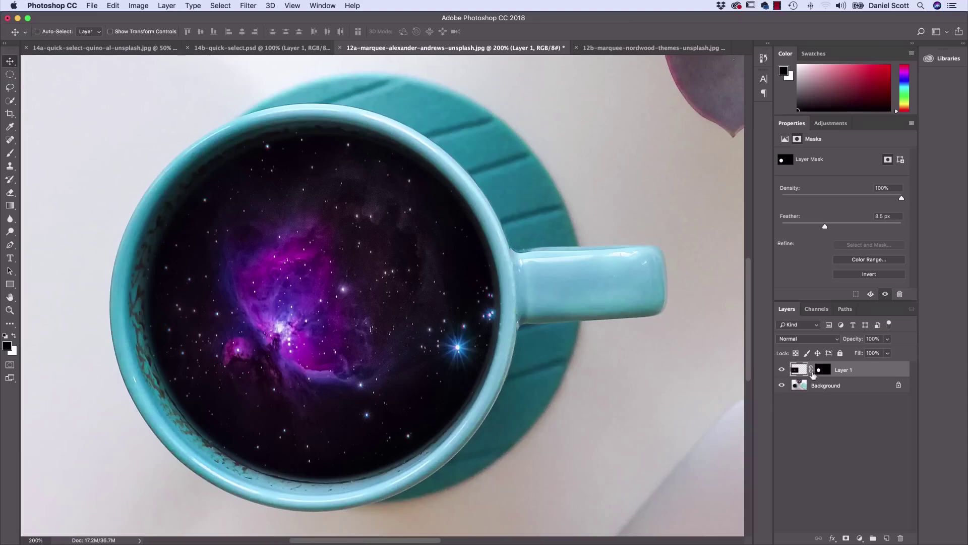
# Unlink Layer 1's mask from its image and make the galaxy image, not the mask, active.
pyautogui.click(810, 370)
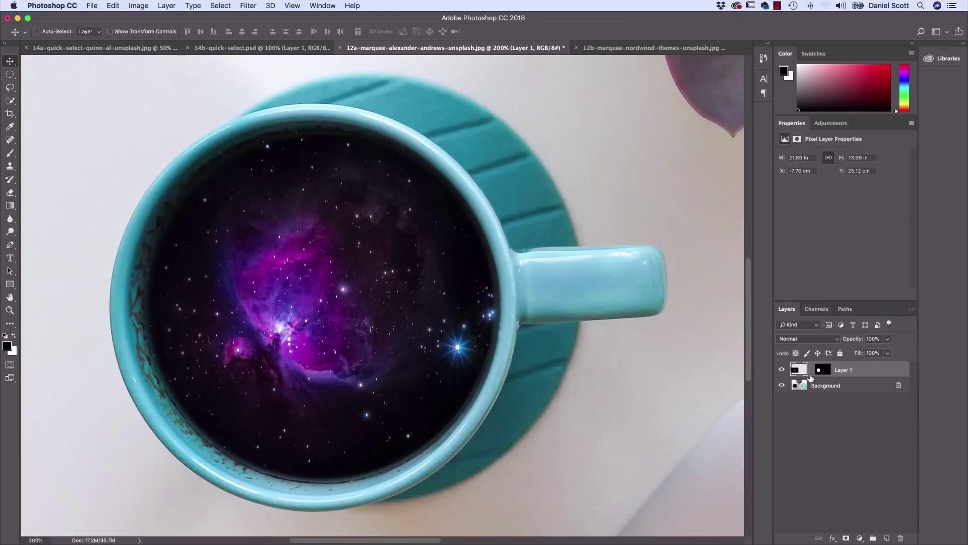
pyautogui.click(822, 371)
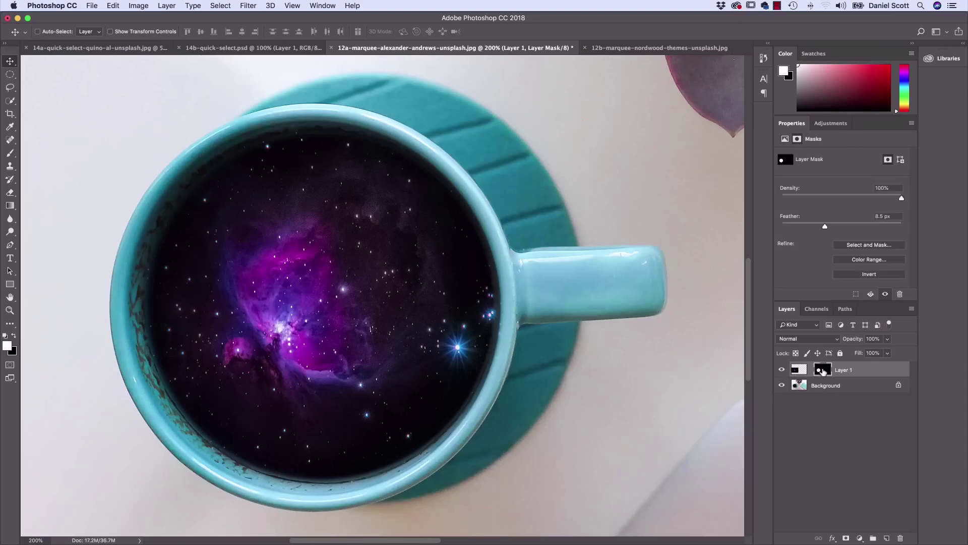
pyautogui.click(800, 371)
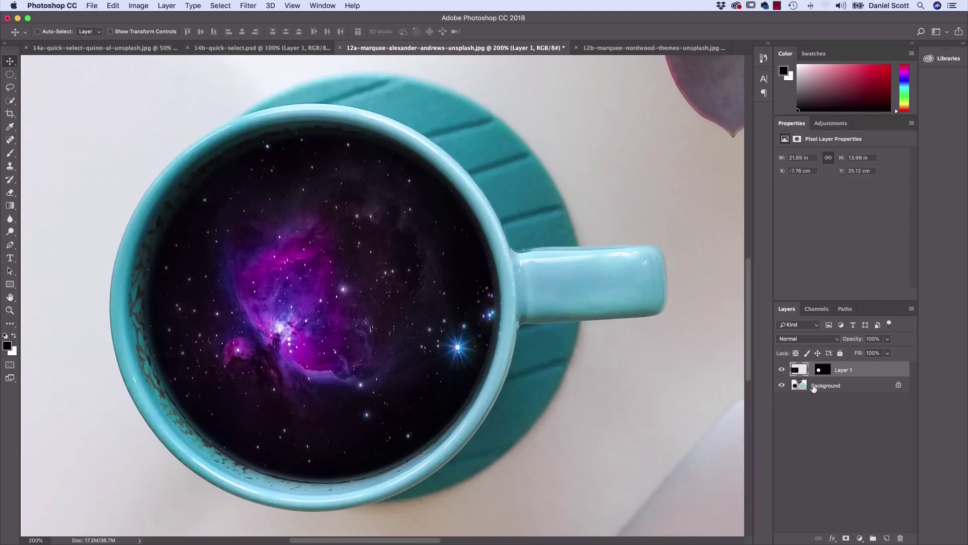
pyautogui.click(822, 372)
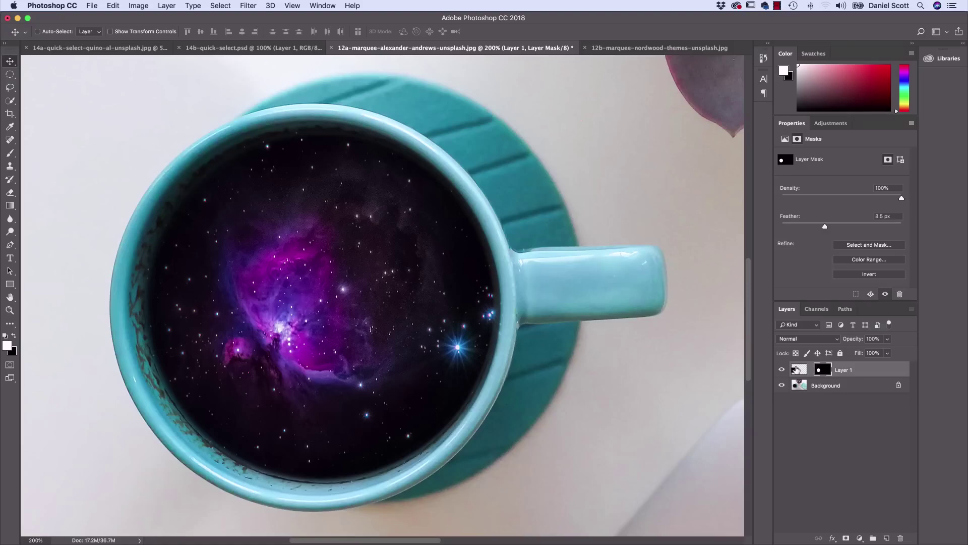
pyautogui.click(797, 371)
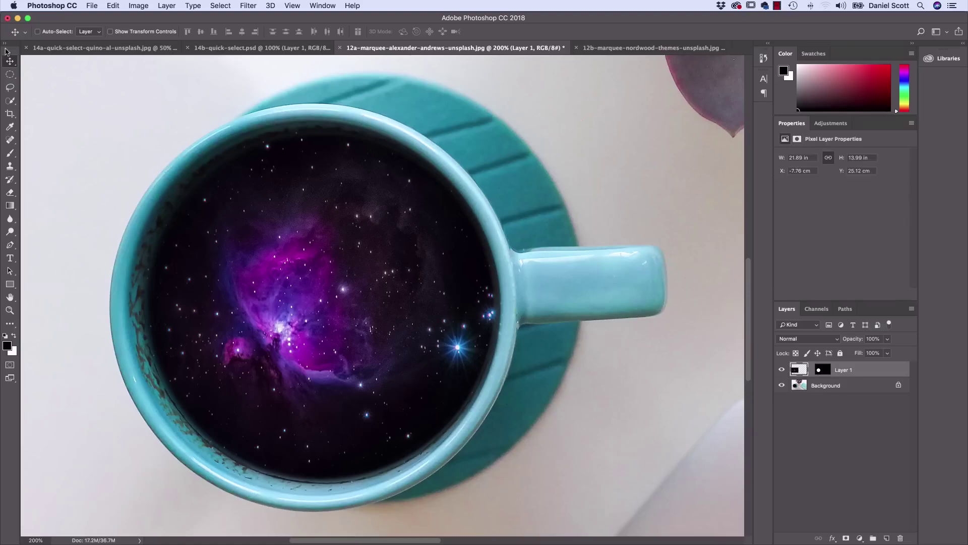
# Shift the galaxy image inside the fixed mask to about X -8.75 cm, Y 26.46 cm, and relink image and mask.
pyautogui.moveTo(301, 306)
pyautogui.mouseDown()
pyautogui.moveTo(389, 282)
pyautogui.moveTo(316, 220)
pyautogui.moveTo(308, 318)
pyautogui.moveTo(460, 323)
pyautogui.moveTo(379, 307)
pyautogui.moveTo(270, 310)
pyautogui.moveTo(319, 332)
pyautogui.moveTo(339, 297)
pyautogui.moveTo(310, 308)
pyautogui.mouseUp()
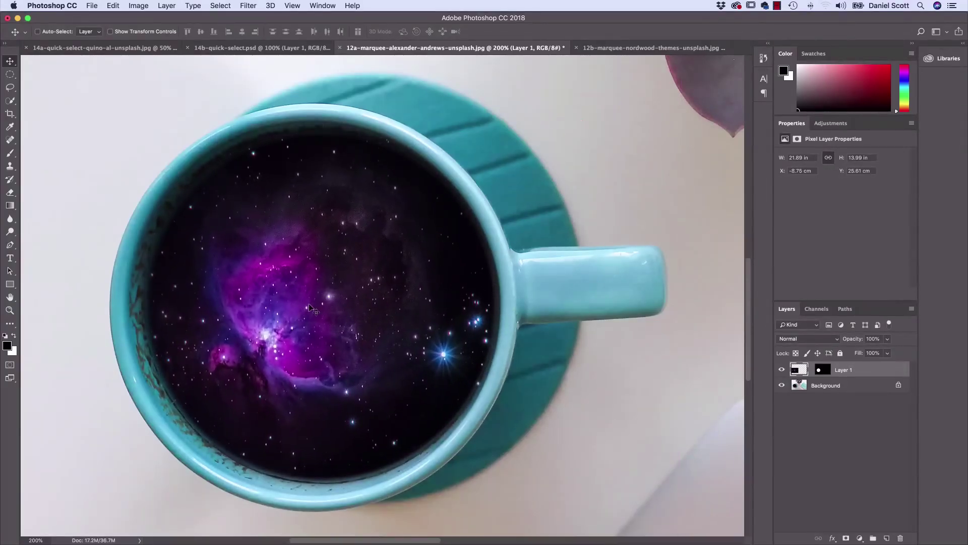
pyautogui.hotkey('shift', 'Down')
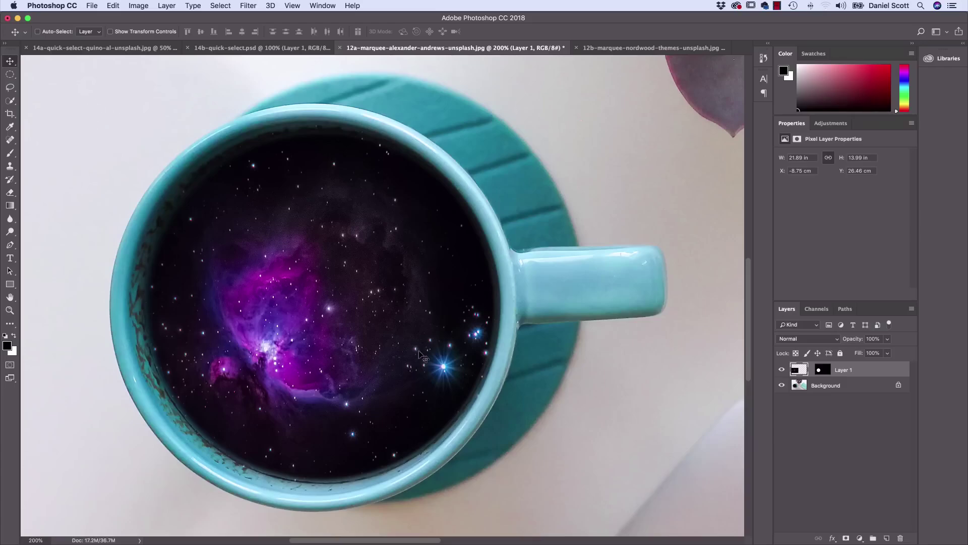
pyautogui.click(812, 371)
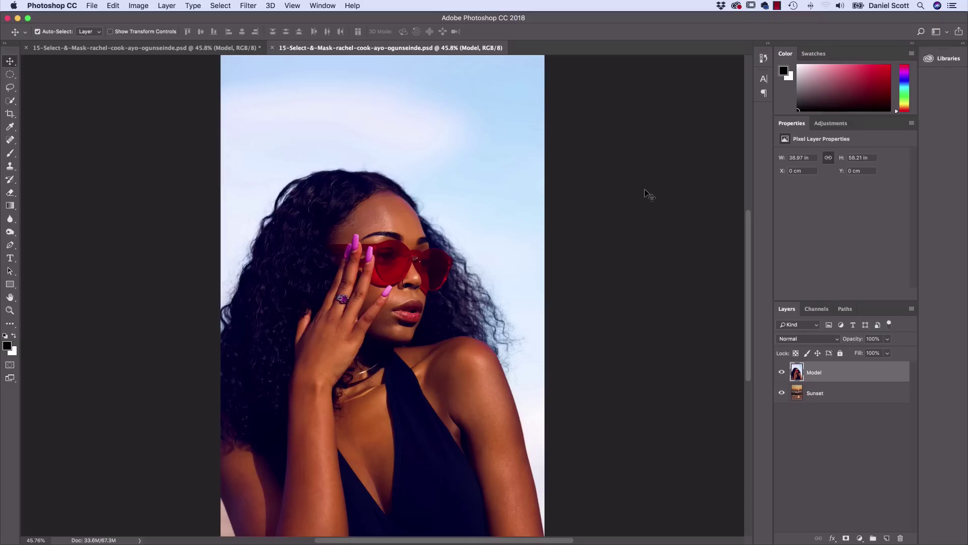
# Bring the flower image 14a-quick-select-quino-al-unsplash.jpg to the front.
pyautogui.hotkey('ctrl', 'Tab')
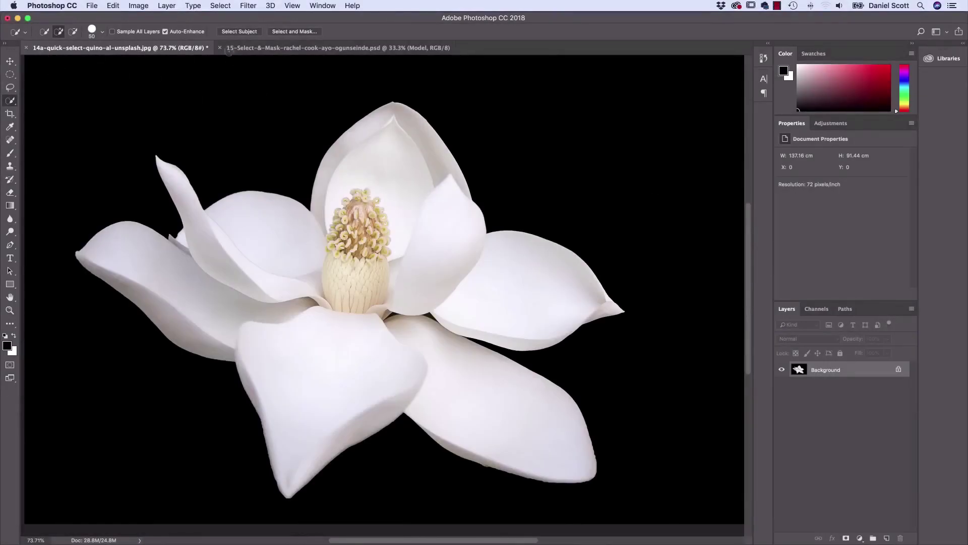
pyautogui.click(240, 49)
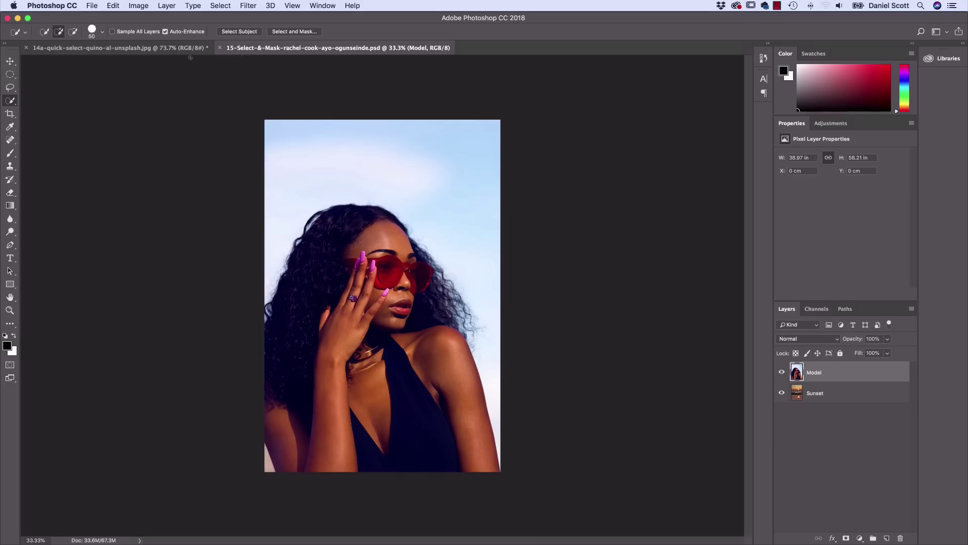
pyautogui.click(151, 49)
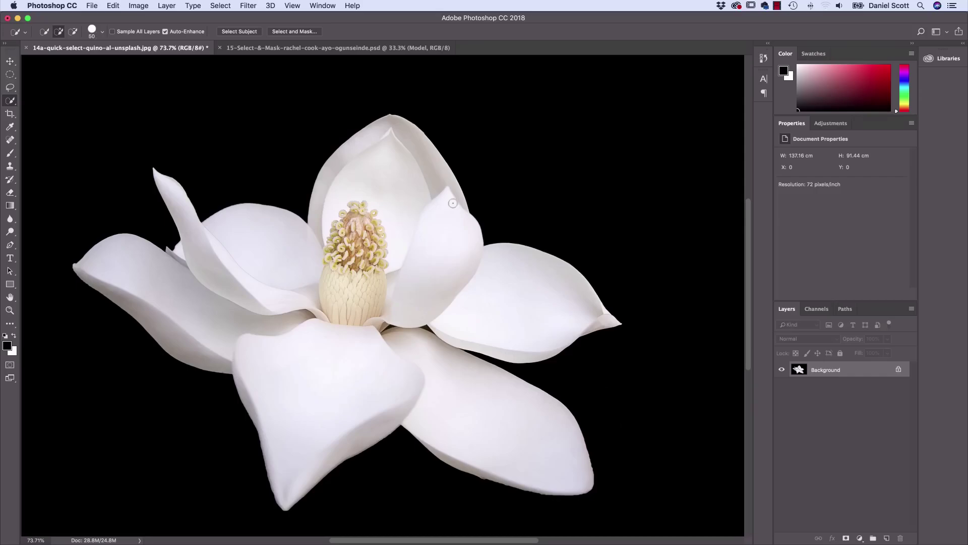
# Set the Quick Selection tool to a 7 px brush that subtracts from the selection, for the dark gaps between the petals.
pyautogui.moveTo(400, 249)
pyautogui.mouseDown()
pyautogui.moveTo(400, 235)
pyautogui.moveTo(415, 233)
pyautogui.moveTo(380, 208)
pyautogui.moveTo(291, 264)
pyautogui.moveTo(258, 329)
pyautogui.moveTo(393, 378)
pyautogui.mouseUp()
pyautogui.scroll(10, 377, 296)
pyautogui.moveTo(420, 194); pyautogui.dragTo(336, 168)
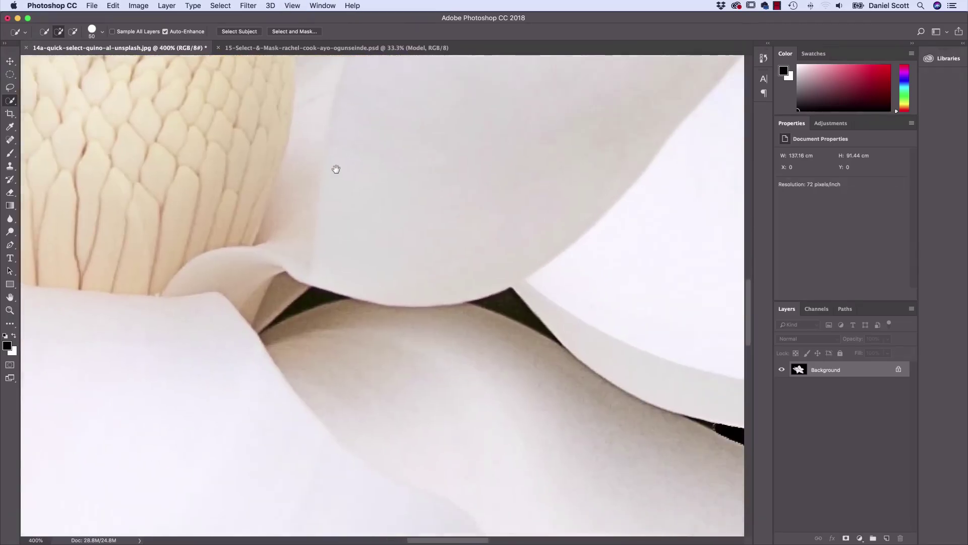
pyautogui.press('super+plus')
pyautogui.press('super+plus')
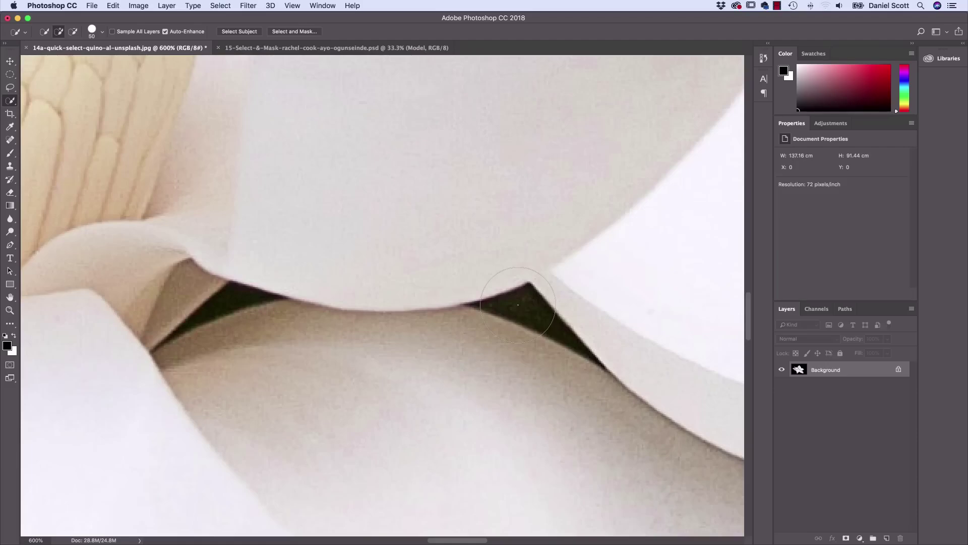
pyautogui.press('[')
pyautogui.press('[')
pyautogui.press('[')
pyautogui.press('[')
pyautogui.press('[')
pyautogui.press('[')
pyautogui.press('[')
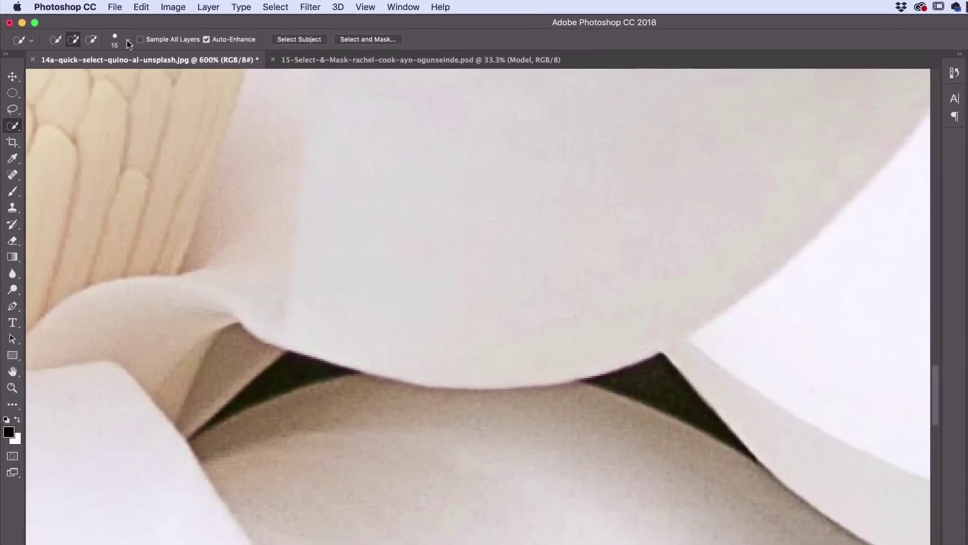
pyautogui.click(102, 31)
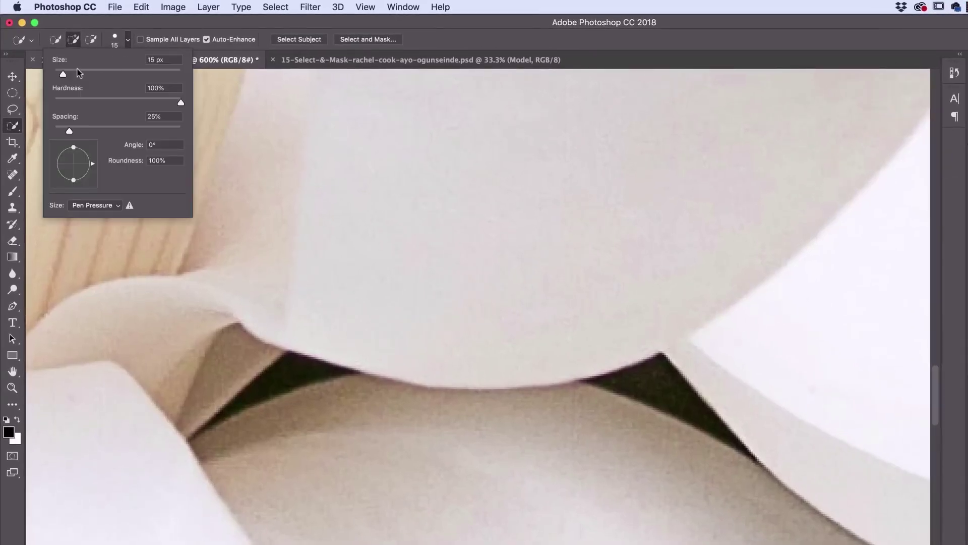
pyautogui.click(173, 29)
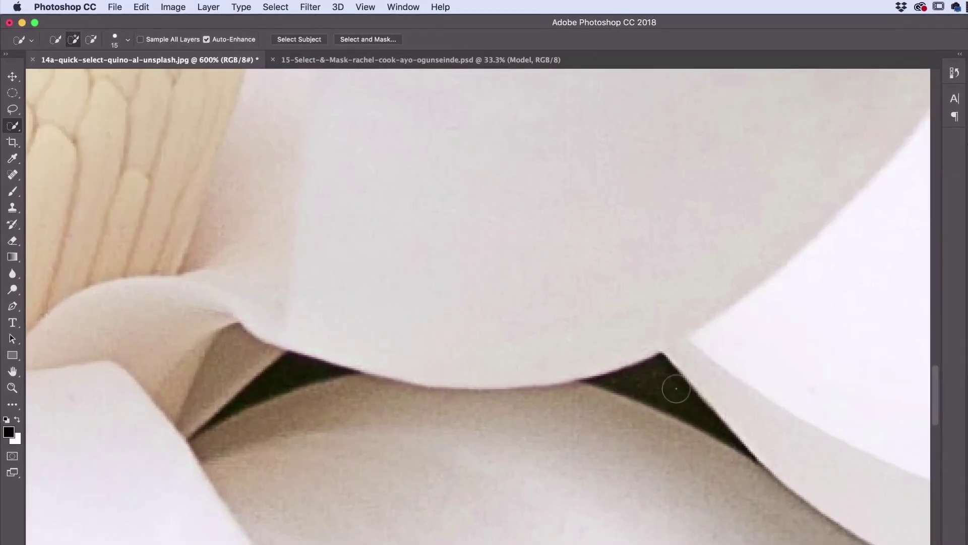
pyautogui.press('[')
pyautogui.press('[')
pyautogui.press('[')
pyautogui.press('[')
pyautogui.click(91, 39)
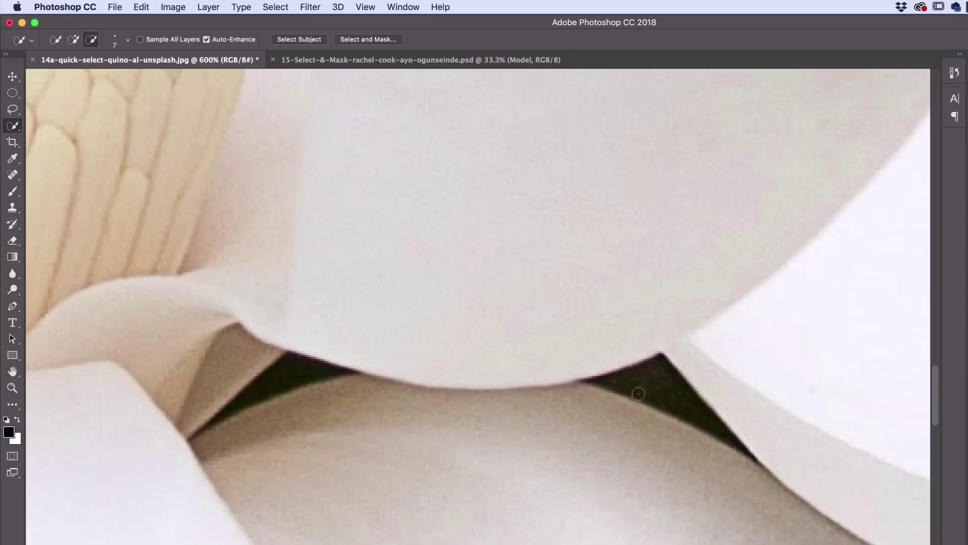
# Subtract the dark gaps between the petals below the flower's centre from the selection, using a 2 px brush for the narrow corners.
pyautogui.moveTo(665, 386); pyautogui.dragTo(644, 384)
pyautogui.click(263, 410)
pyautogui.press('[')
pyautogui.press('[')
pyautogui.press('[')
pyautogui.press('[')
pyautogui.press('[')
pyautogui.moveTo(237, 404); pyautogui.dragTo(225, 412)
pyautogui.click(328, 380)
pyautogui.moveTo(714, 387); pyautogui.dragTo(414, 303)
pyautogui.moveTo(704, 424); pyautogui.dragTo(377, 293)
pyautogui.click(388, 392)
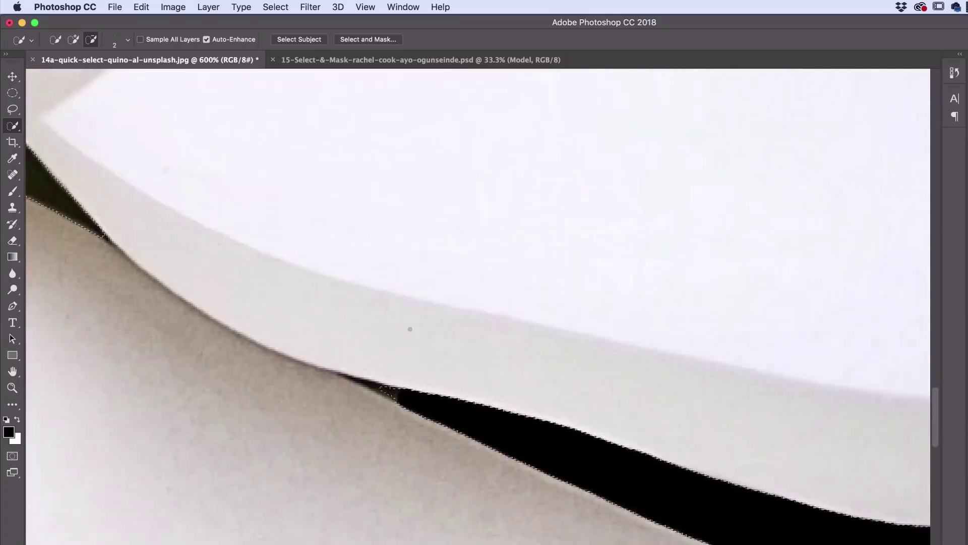
pyautogui.press('super+0')
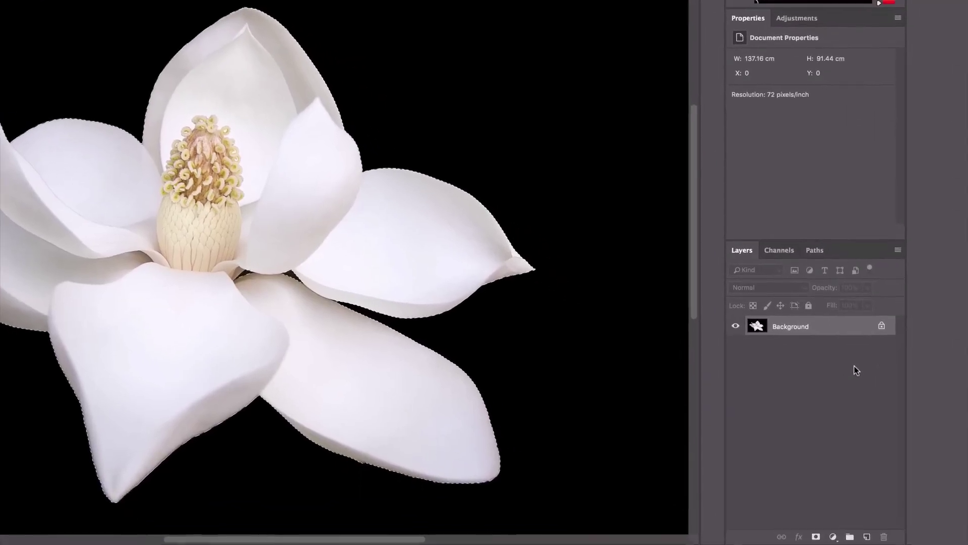
# Add a layer mask to the flower from the selection and open that mask in Select and Mask.
pyautogui.click(816, 537)
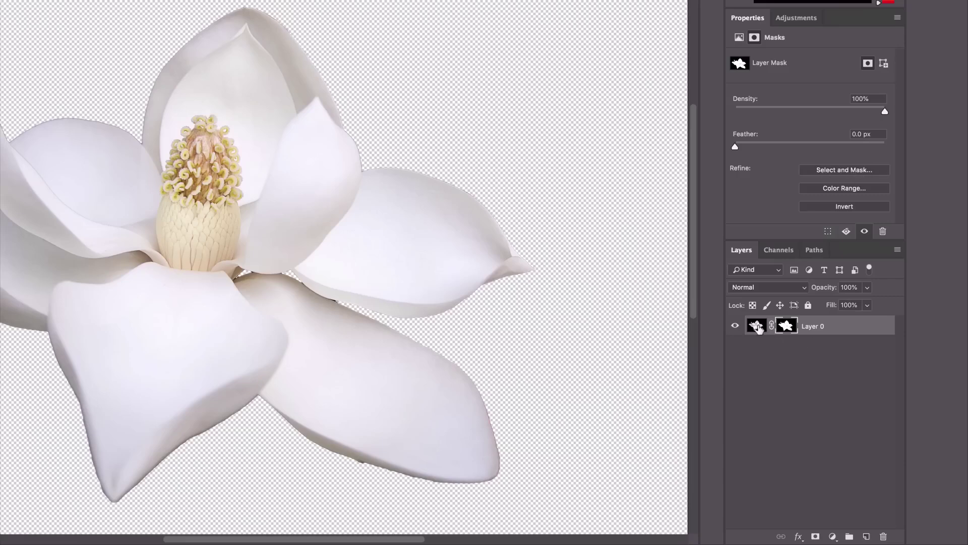
pyautogui.click(757, 326)
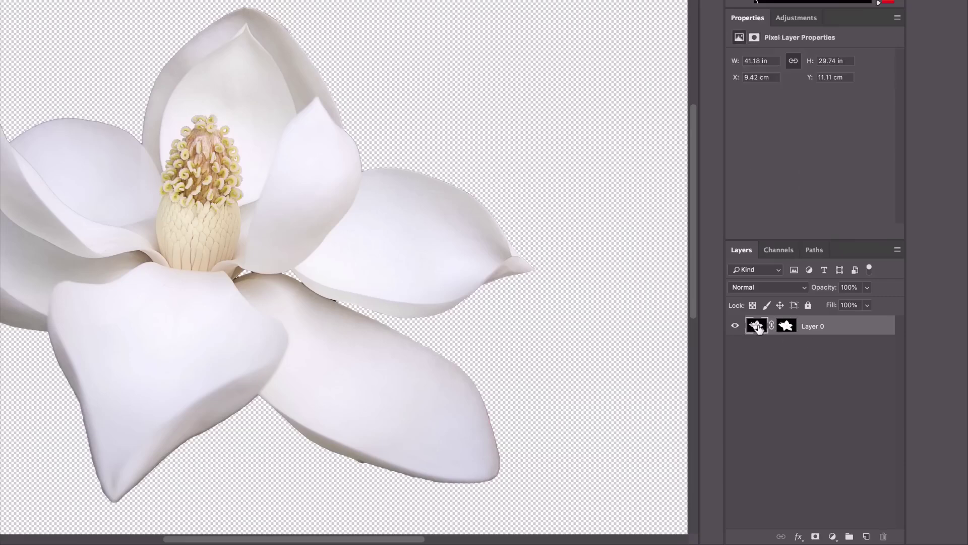
pyautogui.click(787, 327)
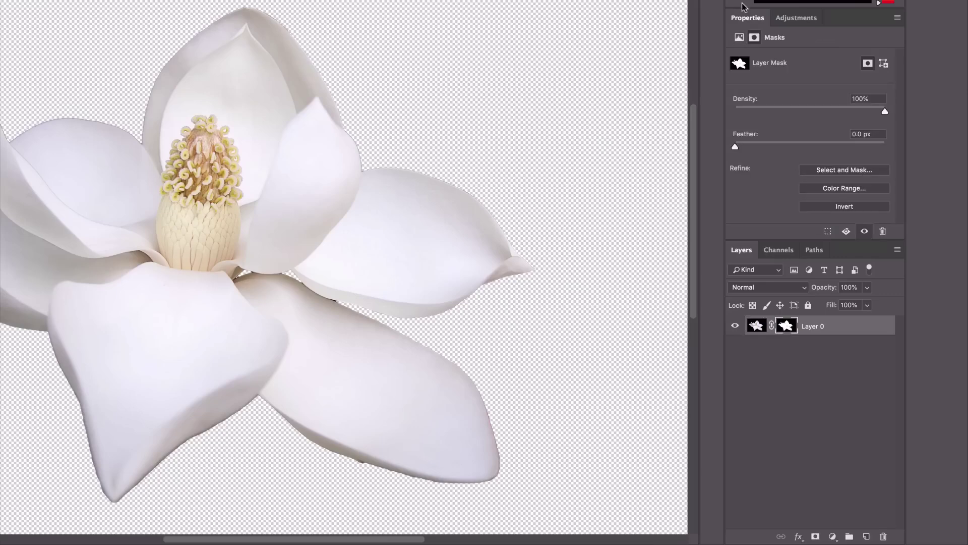
pyautogui.click(847, 172)
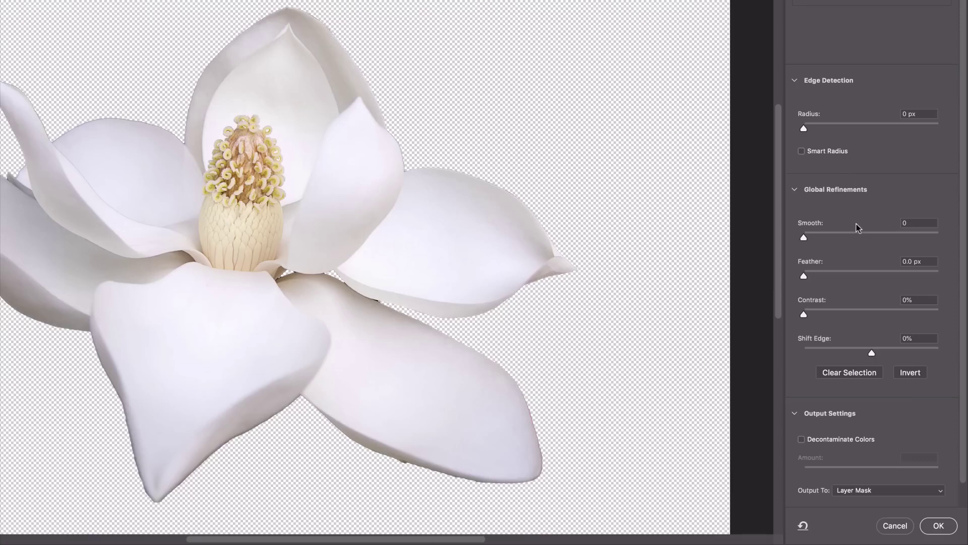
# Collapse the Edge Detection, Global Refinements and Output Settings sections, and set the preview view to On White.
pyautogui.click(795, 80)
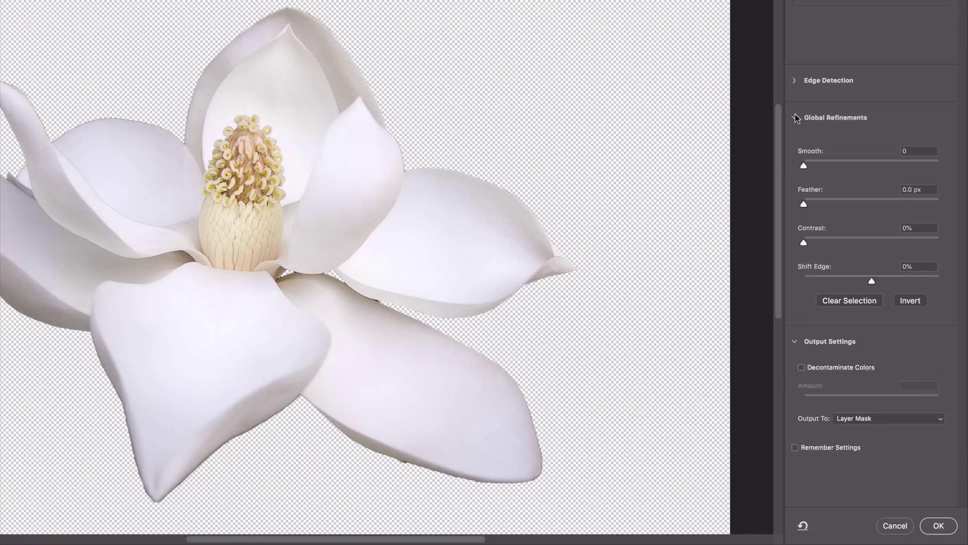
pyautogui.click(795, 118)
pyautogui.click(795, 155)
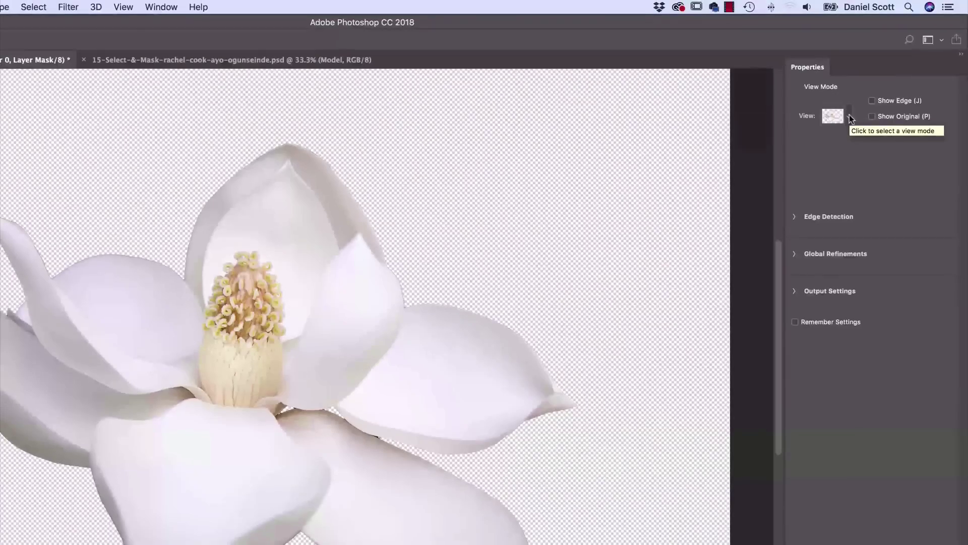
pyautogui.click(850, 114)
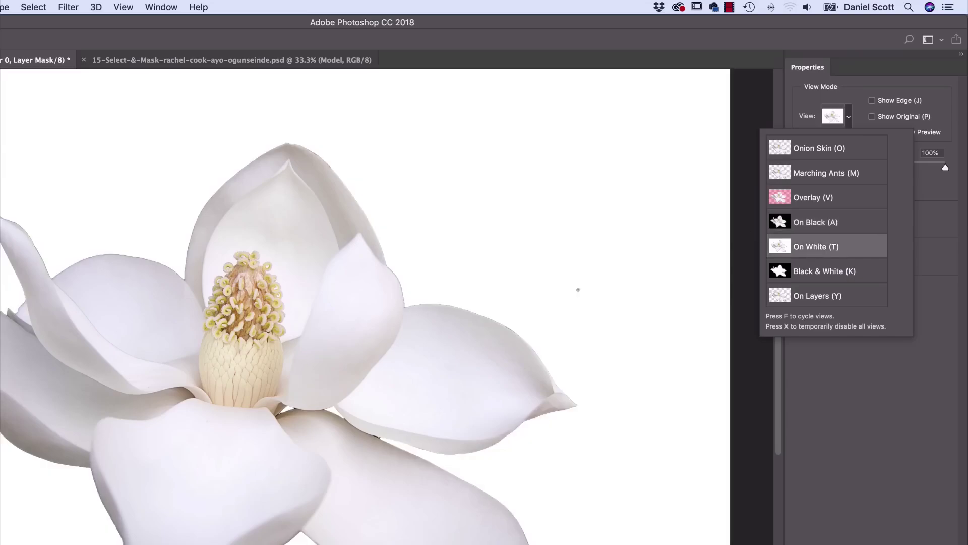
# Set the Edge Detection radius of the flower's mask to 17 px, judging it on the petal edges.
pyautogui.press('super+plus')
pyautogui.press('super+plus')
pyautogui.press('super+plus')
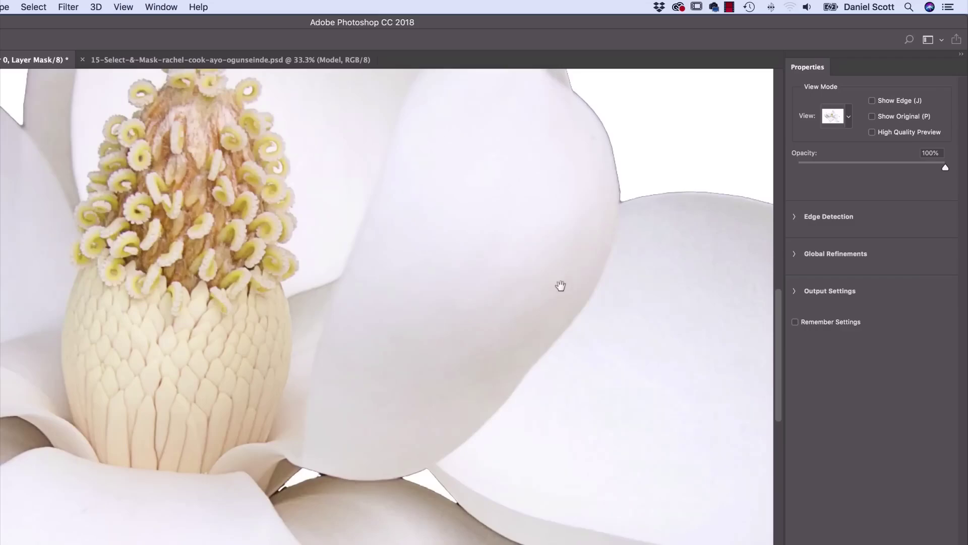
pyautogui.moveTo(551, 296); pyautogui.dragTo(66, 493)
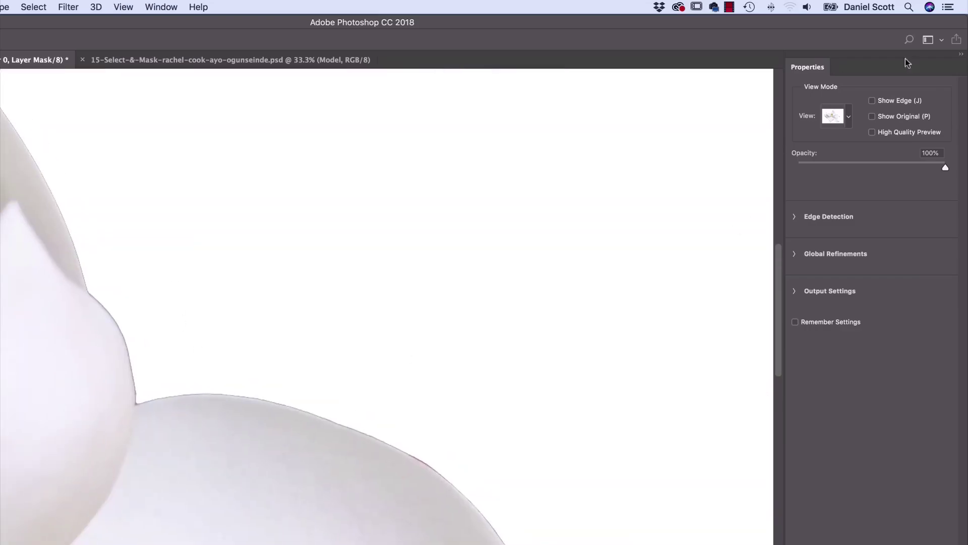
pyautogui.click(847, 121)
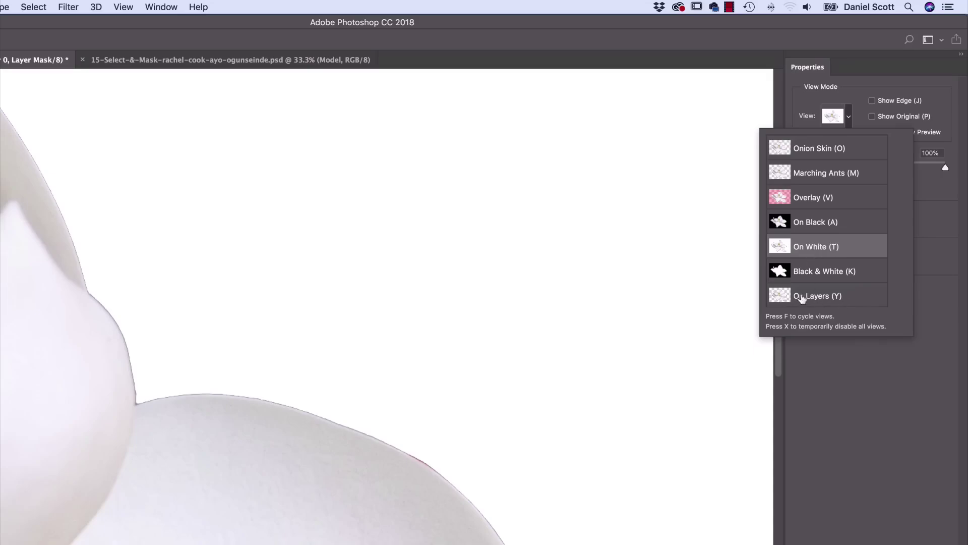
pyautogui.click(858, 382)
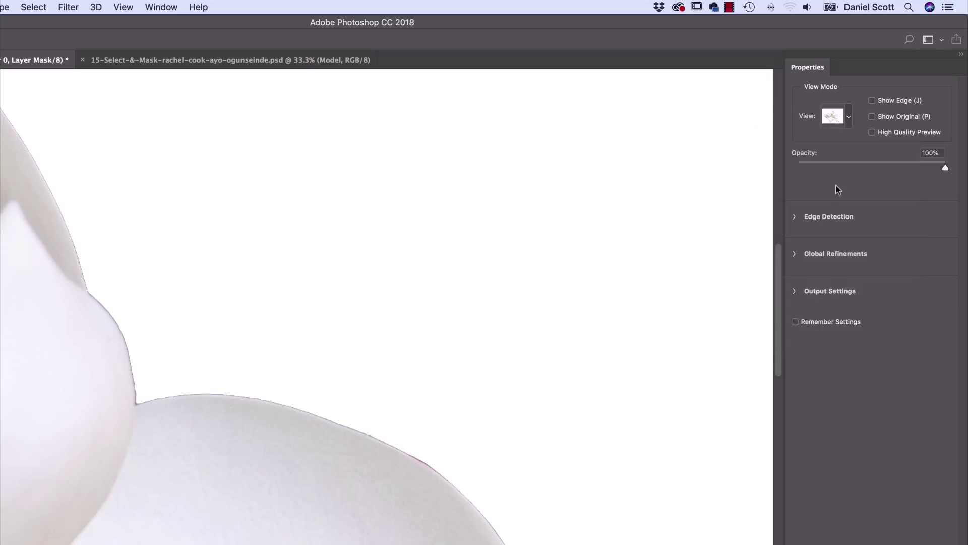
pyautogui.click(794, 219)
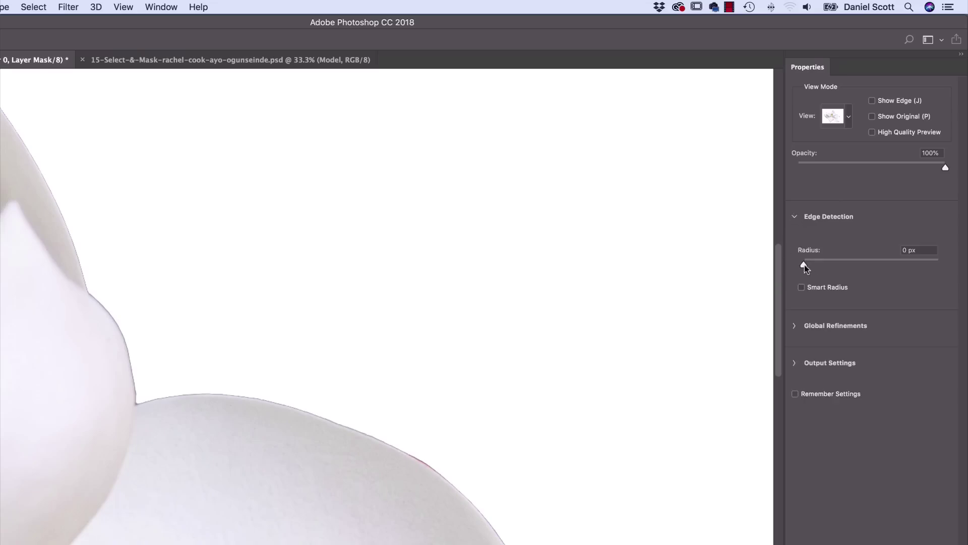
pyautogui.moveTo(804, 264); pyautogui.dragTo(829, 265)
pyautogui.moveTo(840, 266); pyautogui.dragTo(863, 266)
# Turn on High Quality Preview and compare the refined petal edge with the original mask.
pyautogui.click(872, 133)
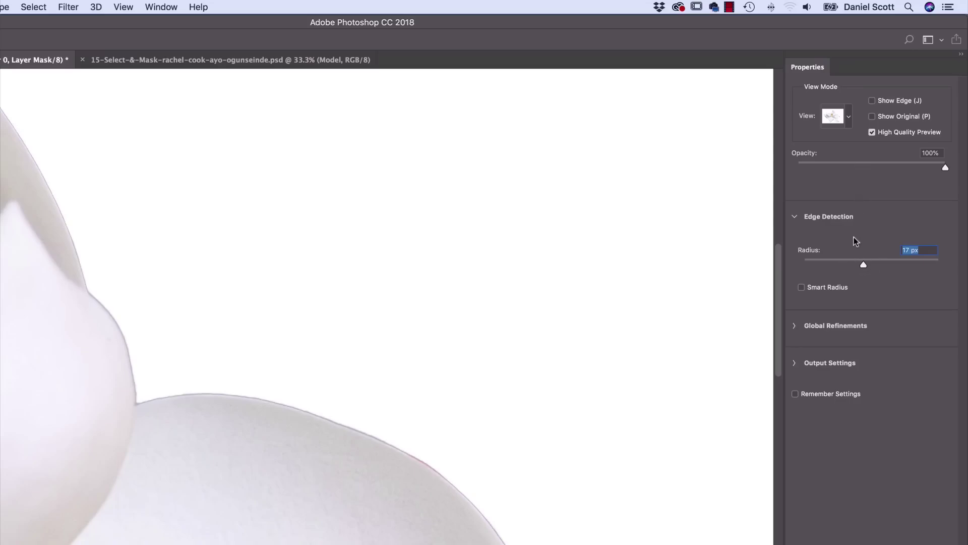
pyautogui.click(872, 133)
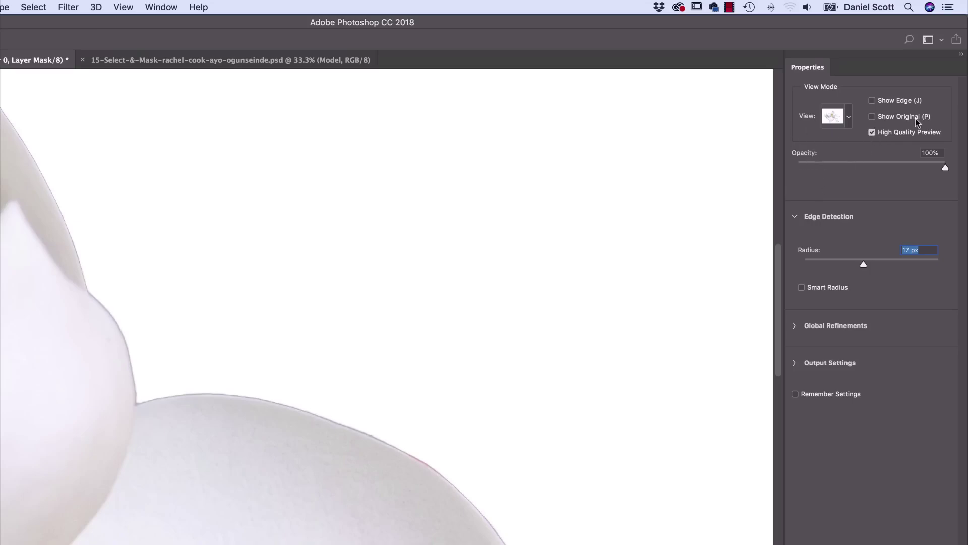
pyautogui.click(872, 117)
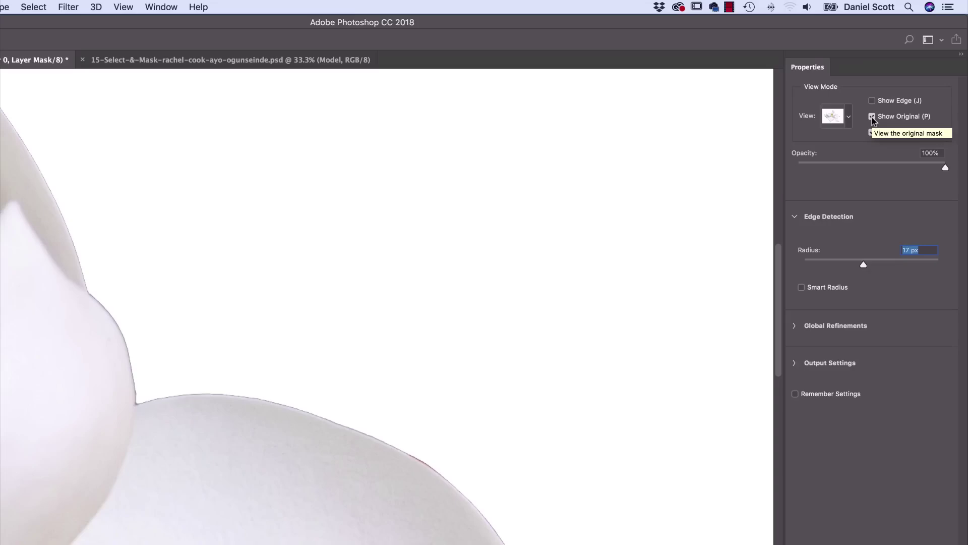
pyautogui.click(872, 117)
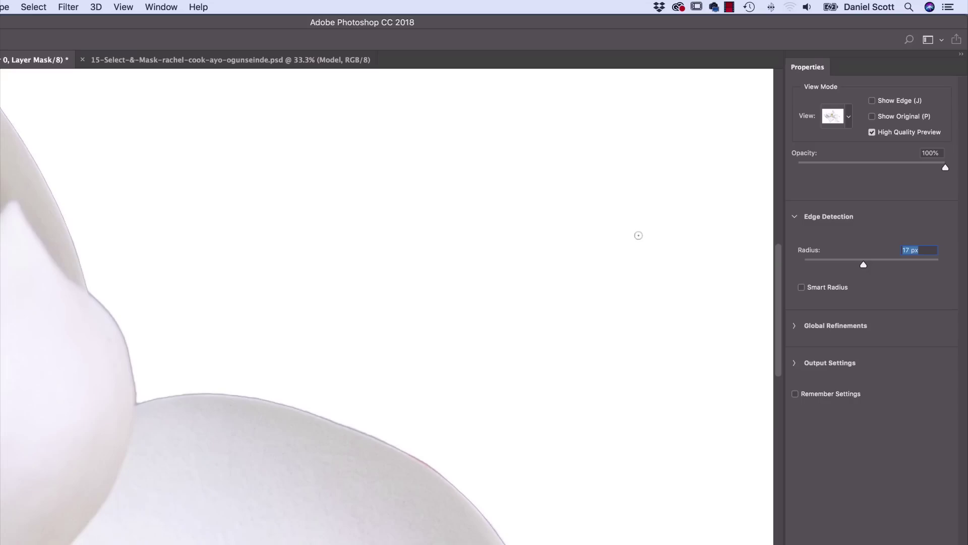
pyautogui.press('p')
pyautogui.press('p')
# Try Decontaminate Colors at 100% on the flower's edge, and expand the Global Refinements section.
pyautogui.click(793, 365)
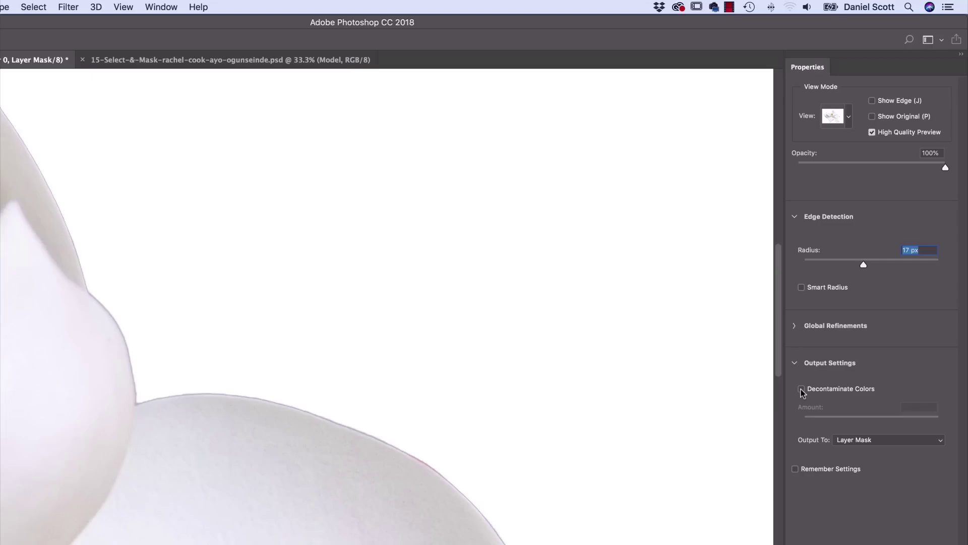
pyautogui.click(802, 389)
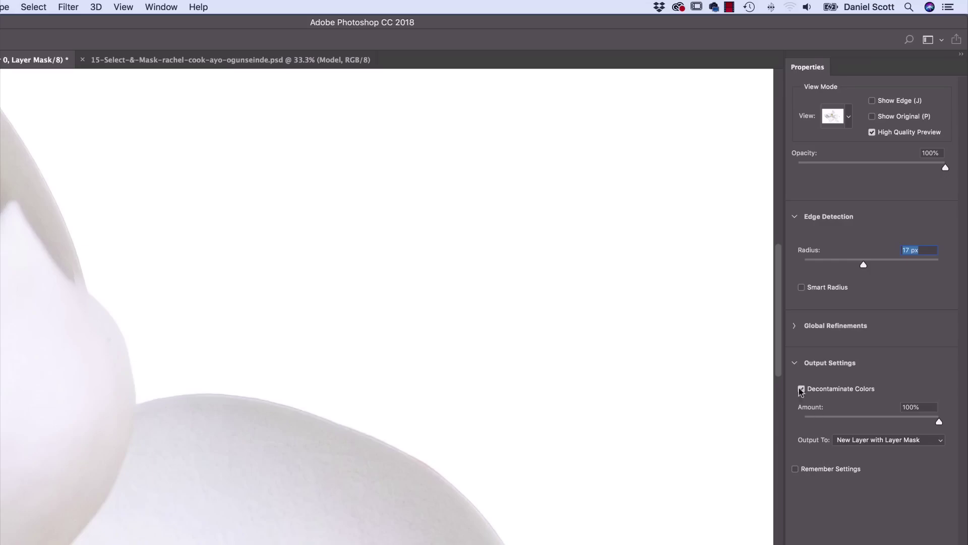
pyautogui.click(795, 326)
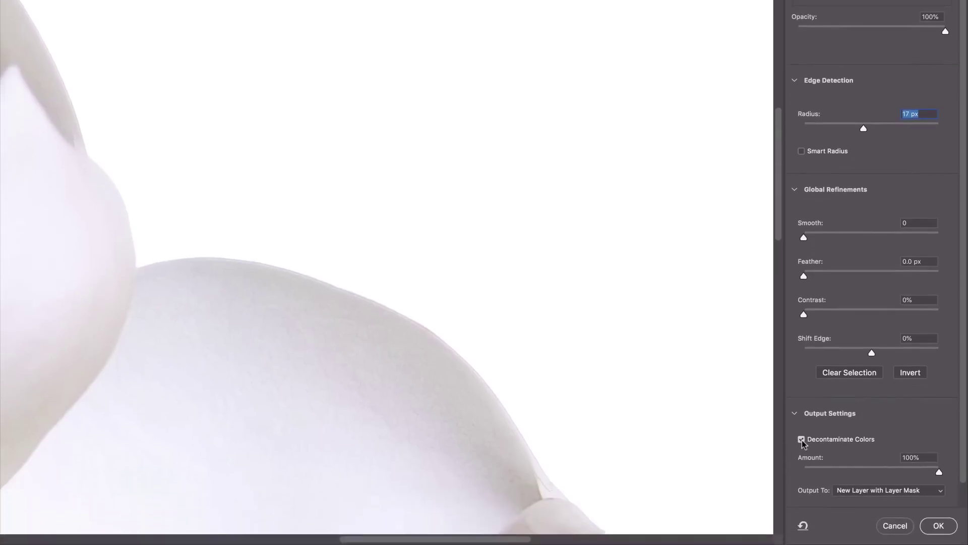
pyautogui.click(802, 439)
# Try Smooth values of 39 and 31 and a Feather of 4 px on the flower's edge, resetting both to 0.
pyautogui.click(858, 237)
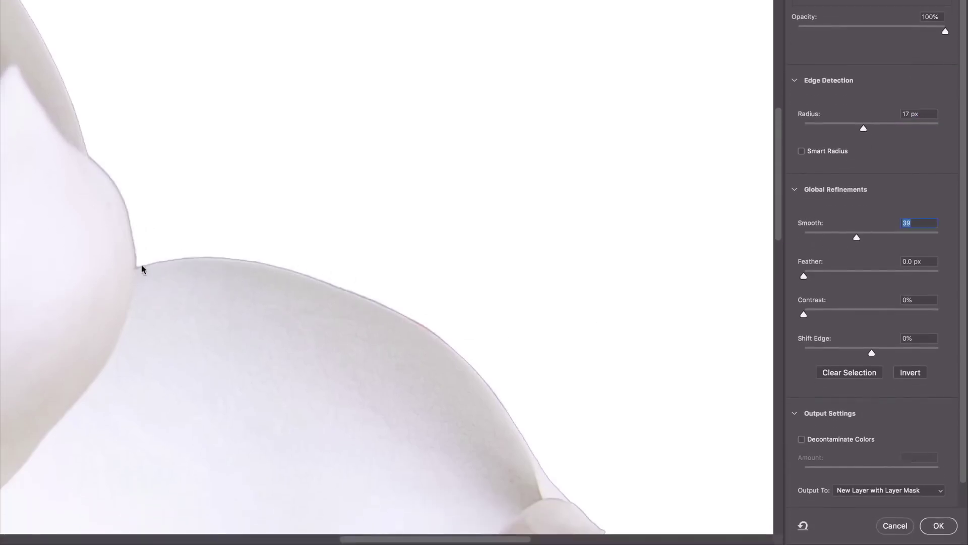
pyautogui.click(845, 237)
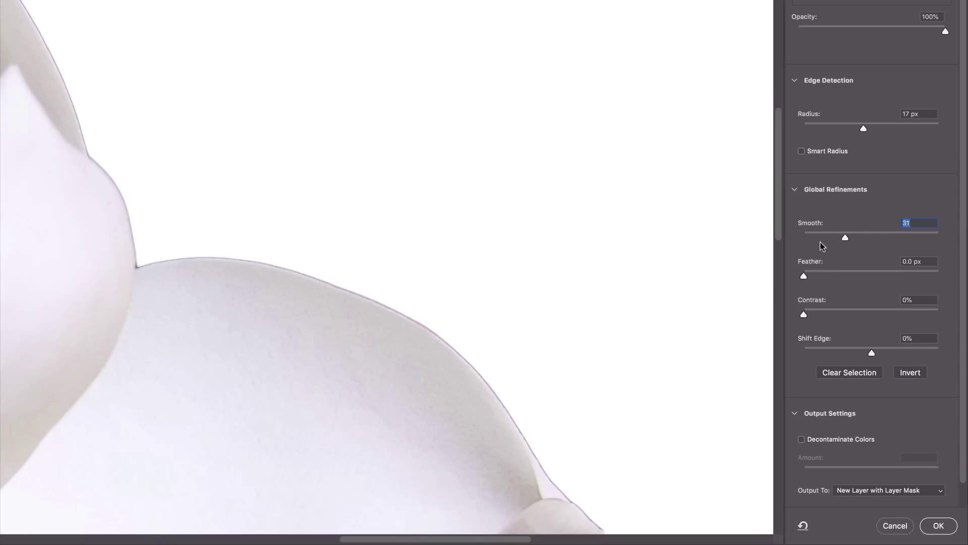
pyautogui.click(804, 237)
pyautogui.click(834, 275)
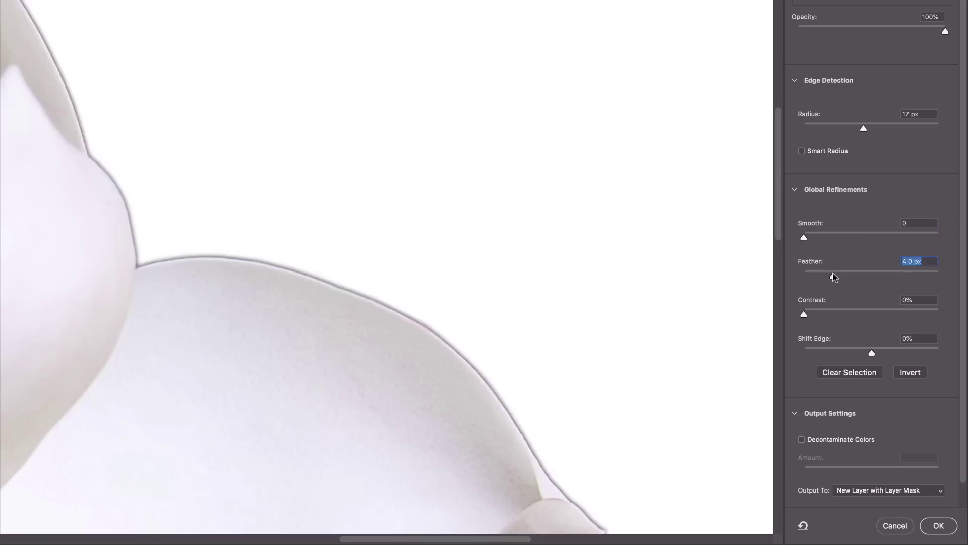
pyautogui.moveTo(833, 276); pyautogui.dragTo(794, 281)
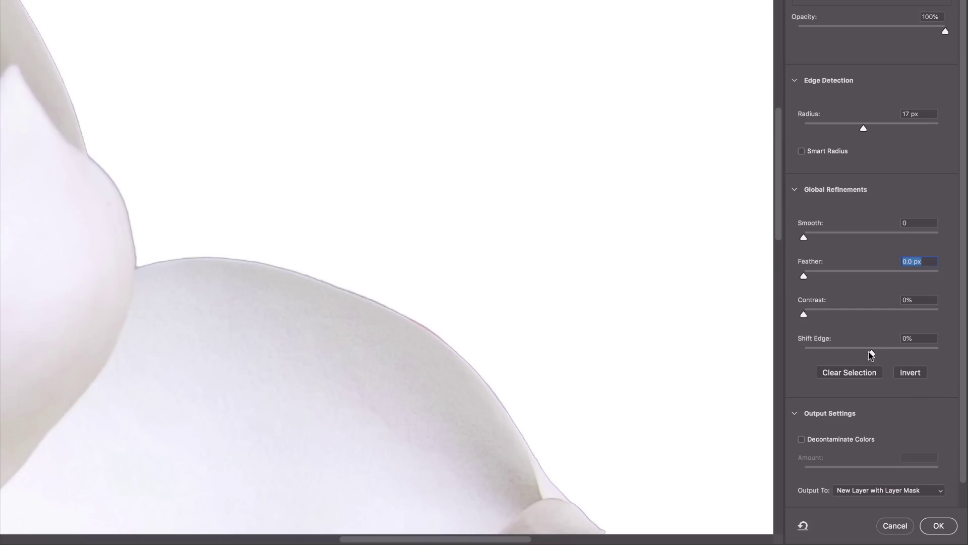
# Try Shift Edge values of -50% and -81% on the flower's mask, and settle on +4%.
pyautogui.moveTo(872, 355); pyautogui.dragTo(839, 358)
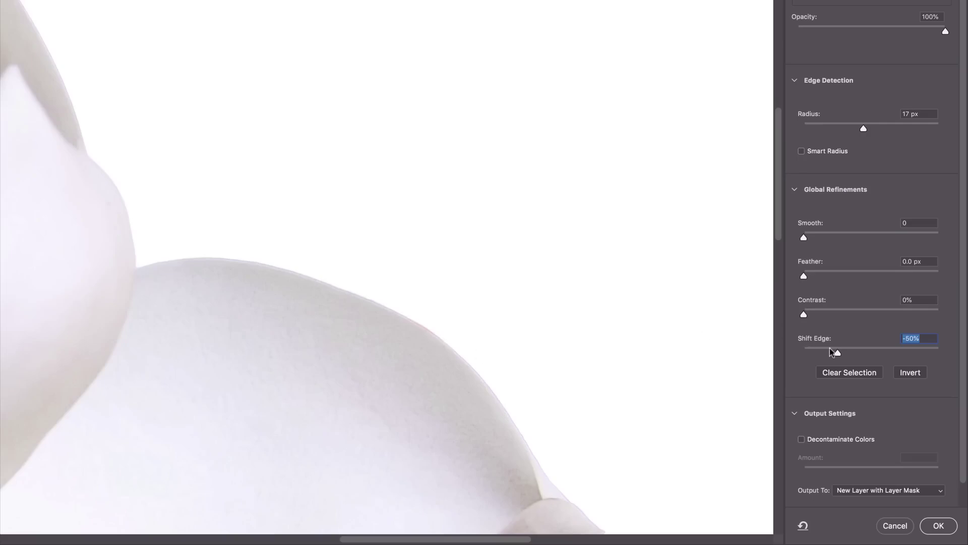
pyautogui.moveTo(837, 353); pyautogui.dragTo(816, 354)
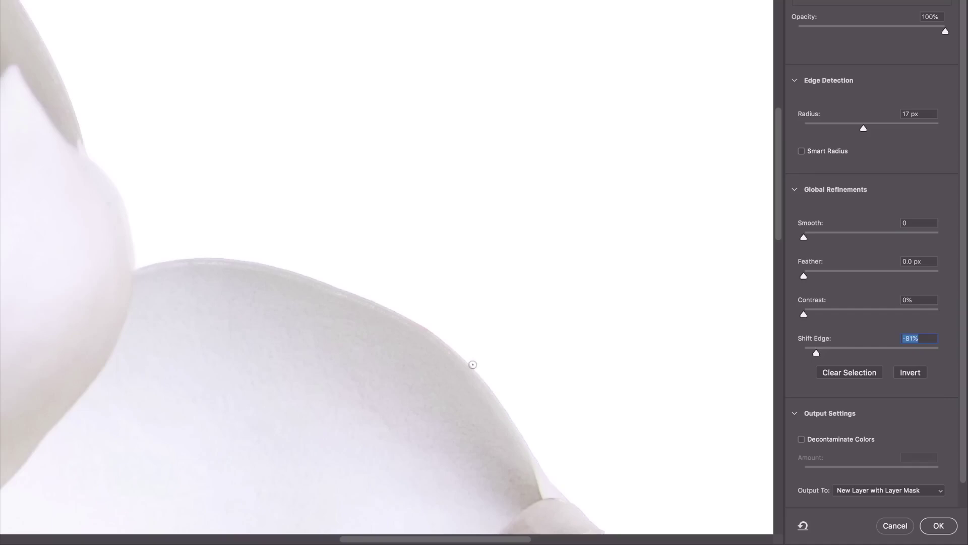
pyautogui.click(866, 350)
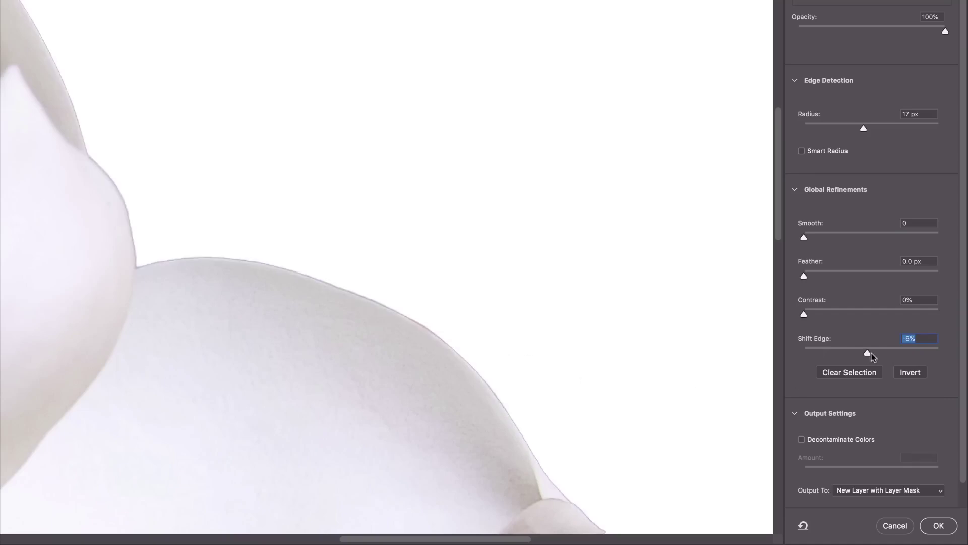
pyautogui.moveTo(867, 354); pyautogui.dragTo(875, 356)
# Set the refinement output to Layer Mask and apply it to the flower.
pyautogui.click(940, 492)
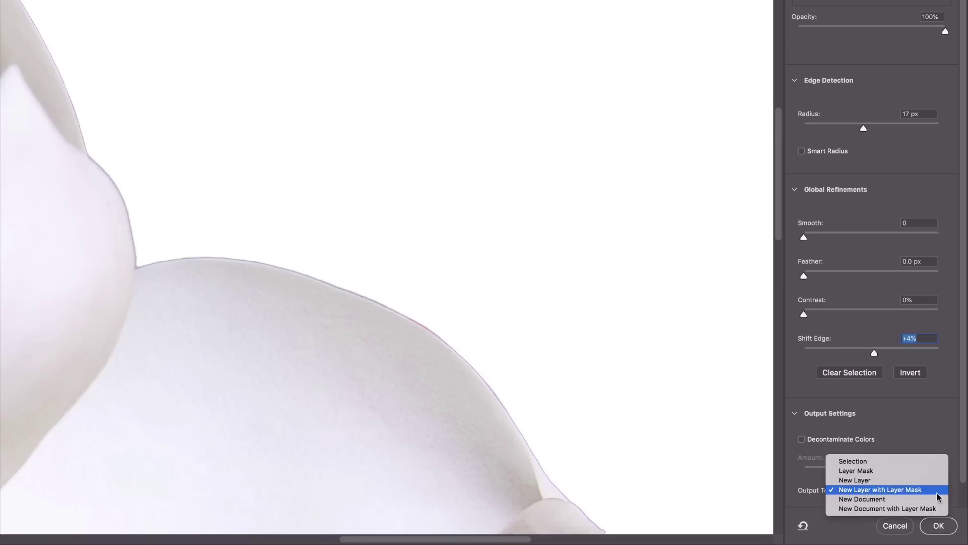
pyautogui.click(847, 473)
pyautogui.click(856, 492)
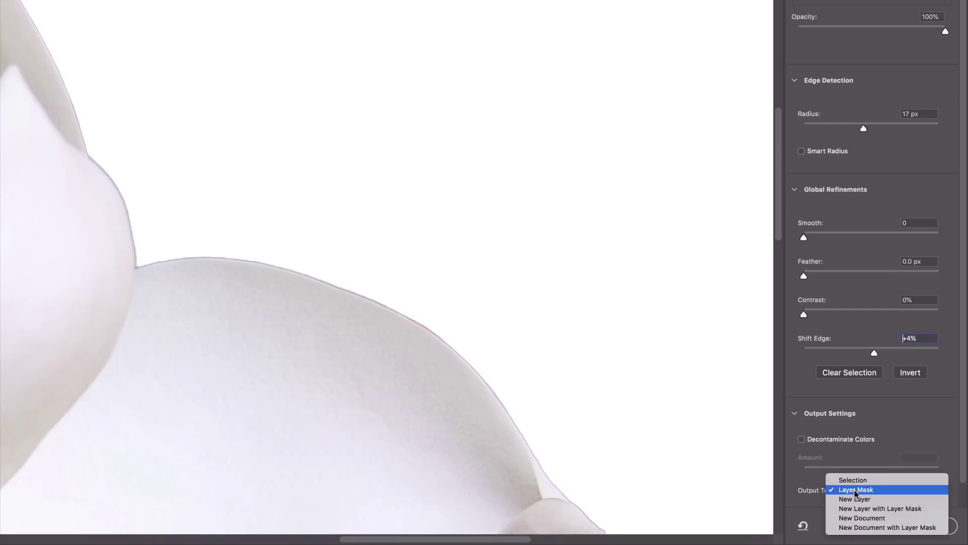
pyautogui.click(812, 488)
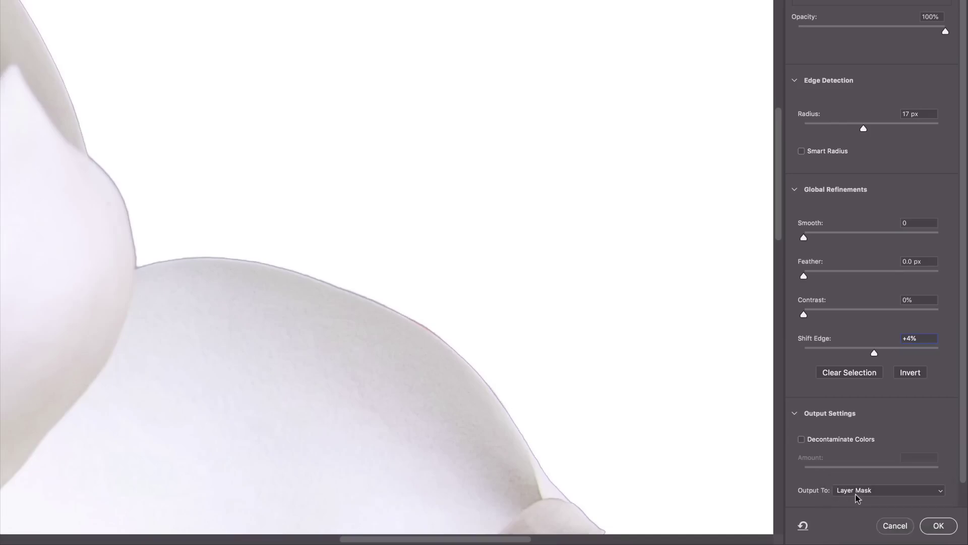
pyautogui.click(938, 526)
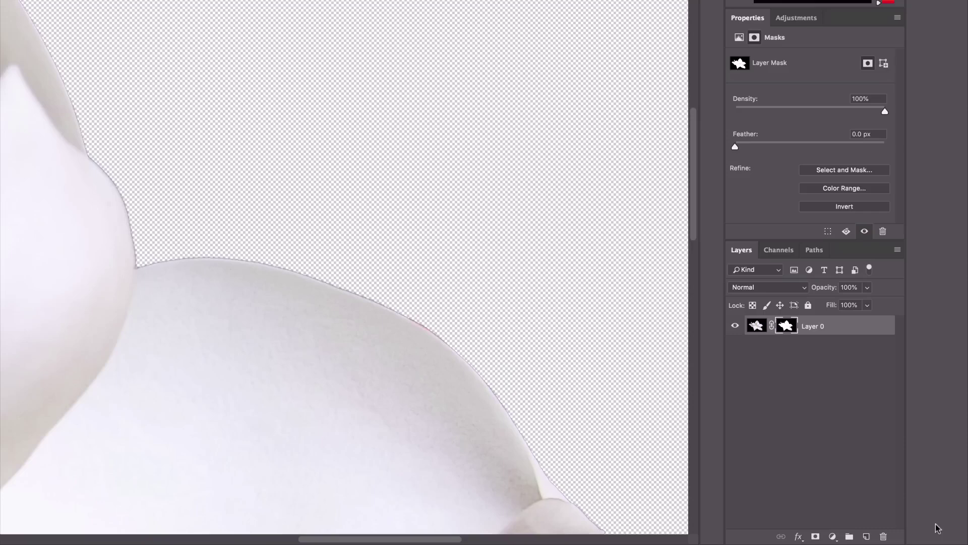
# Refine the flower's mask again in Select and Mask with Decontaminate Colors at 100%, output to New Layer with Layer Mask.
pyautogui.click(842, 170)
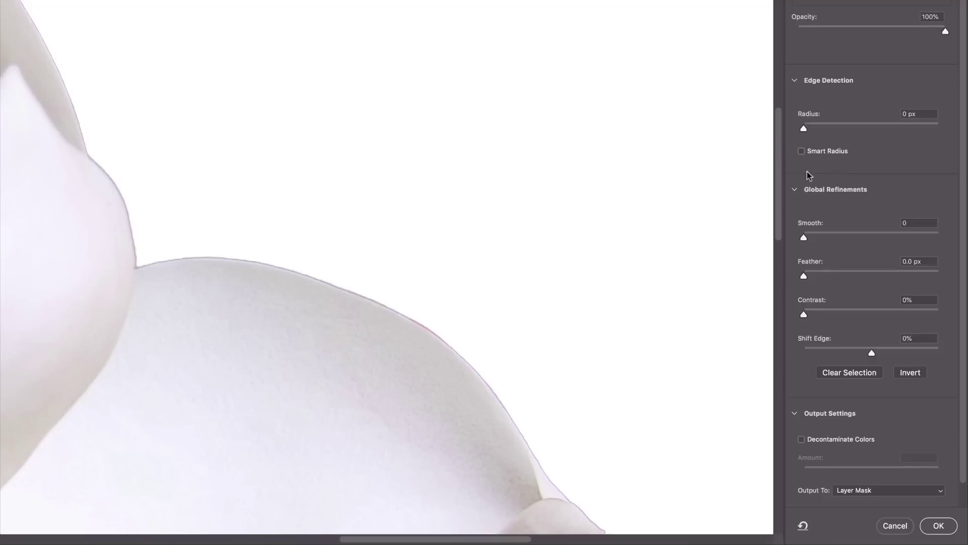
pyautogui.click(803, 440)
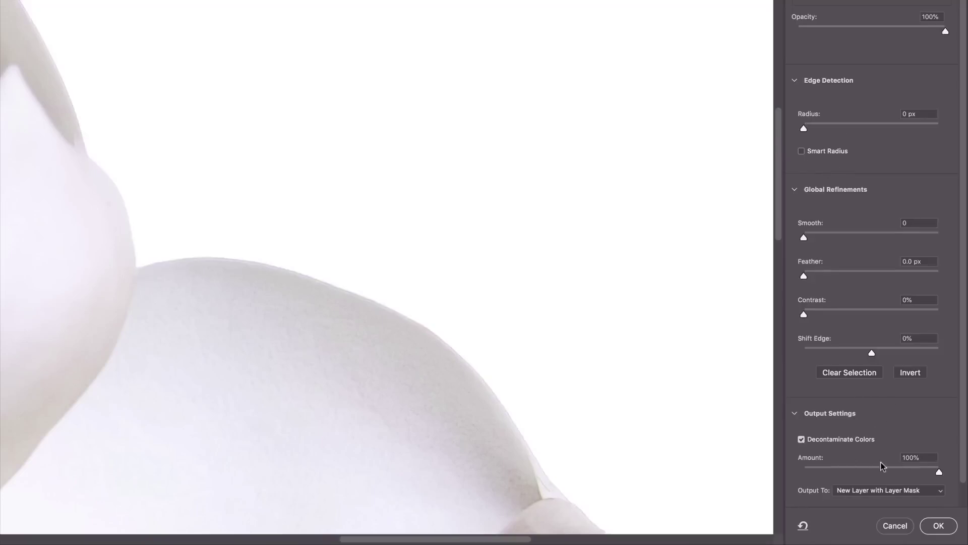
pyautogui.click(879, 490)
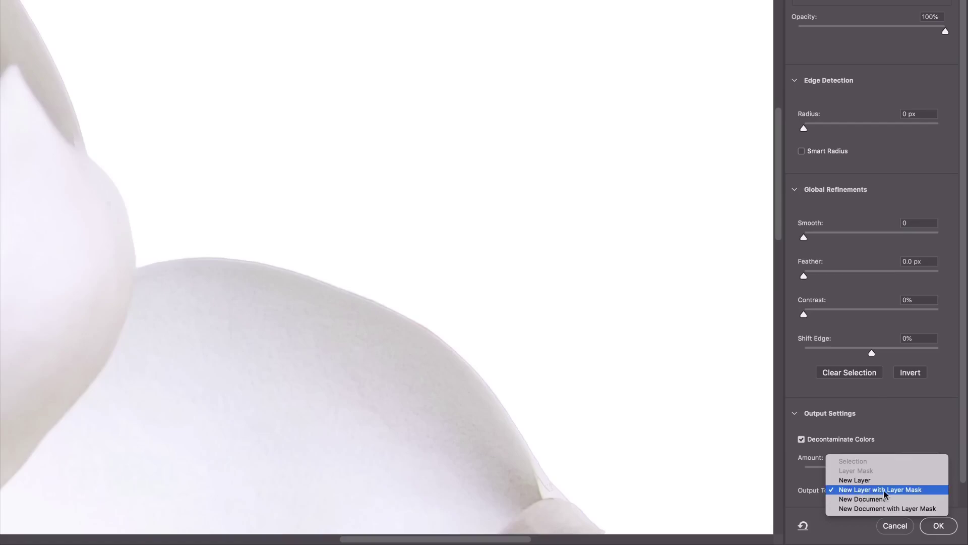
pyautogui.click(938, 531)
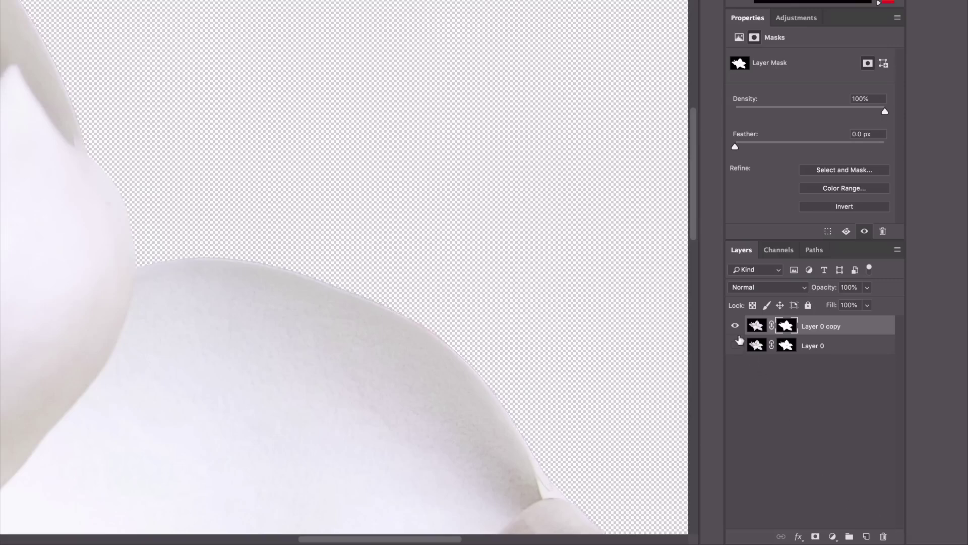
# Compare the decontaminated flower copy with Layer 0 by toggling their visibility, leaving only the copy shown.
pyautogui.click(735, 325)
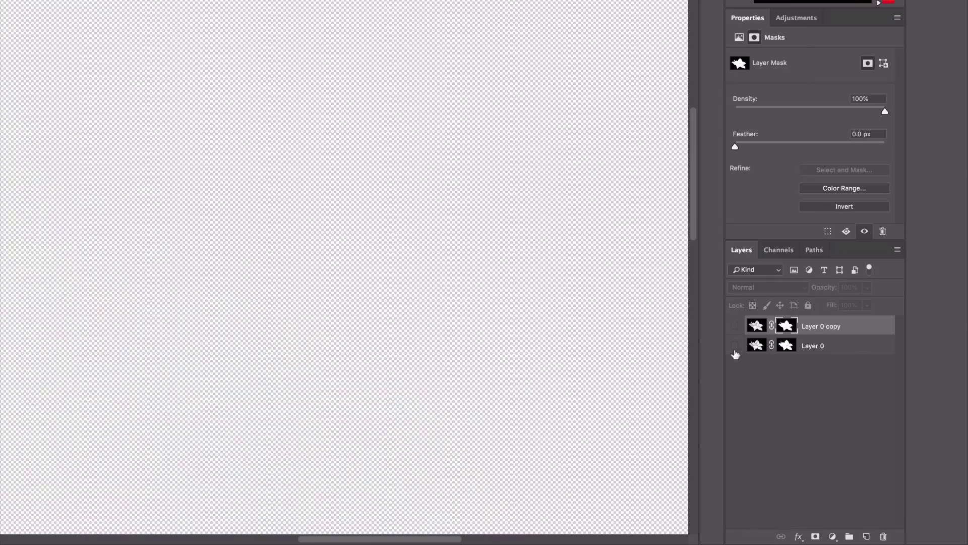
pyautogui.click(735, 346)
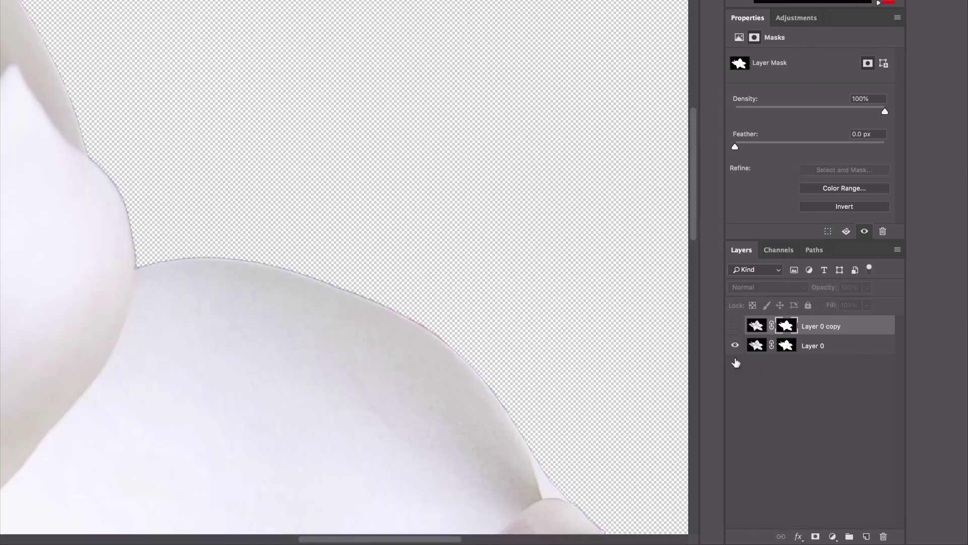
pyautogui.click(735, 325)
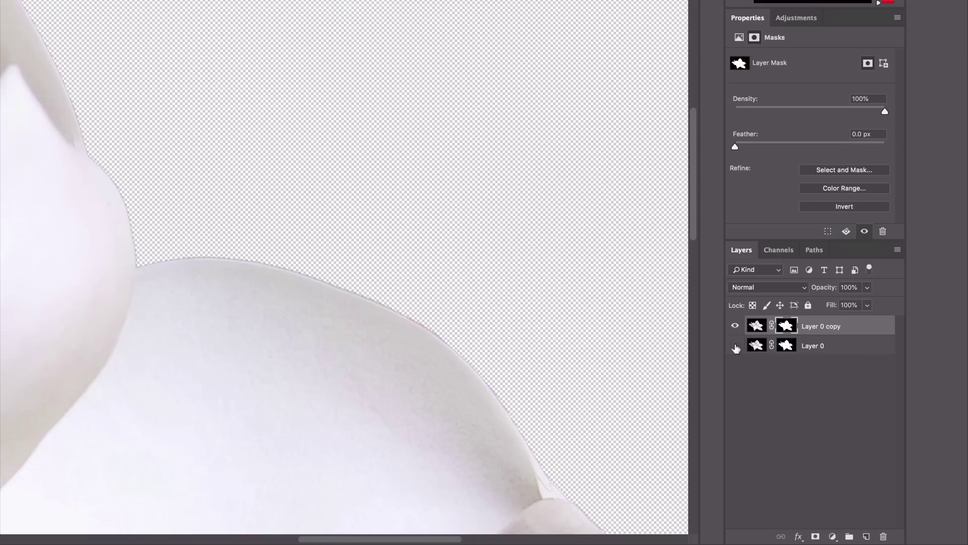
pyautogui.click(736, 346)
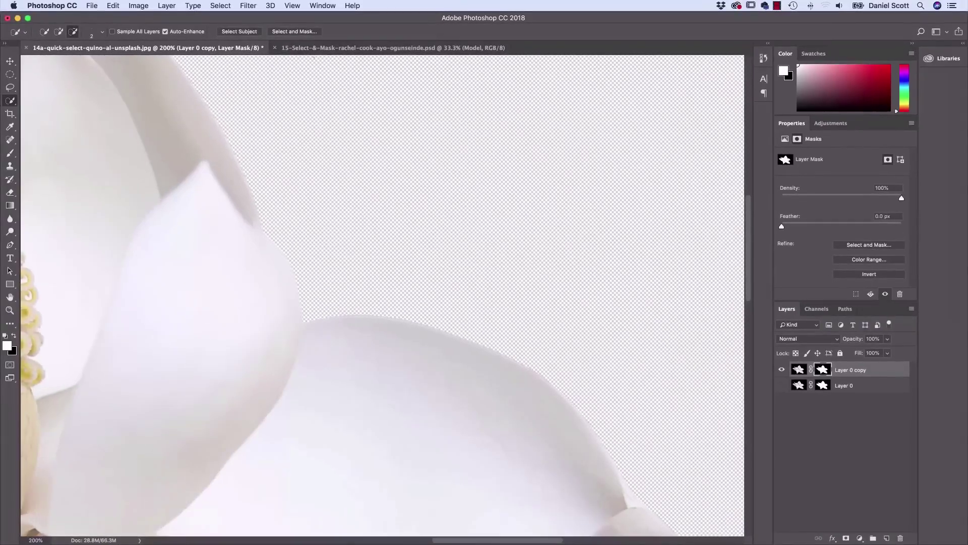
# Switch to the 15-Select-&-Mask document and toggle the Model layer's visibility to examine the Sunset layer beneath.
pyautogui.click(327, 50)
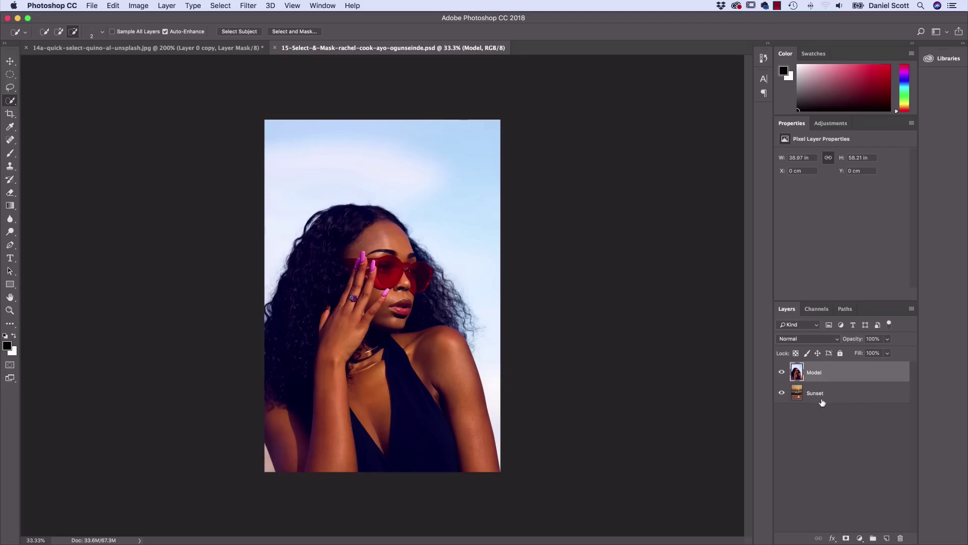
pyautogui.click(781, 372)
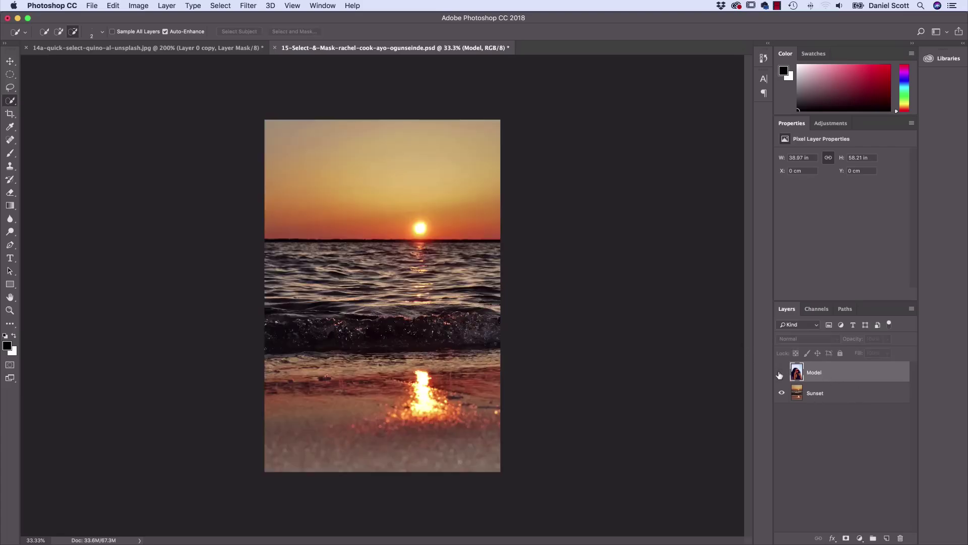
pyautogui.click(781, 372)
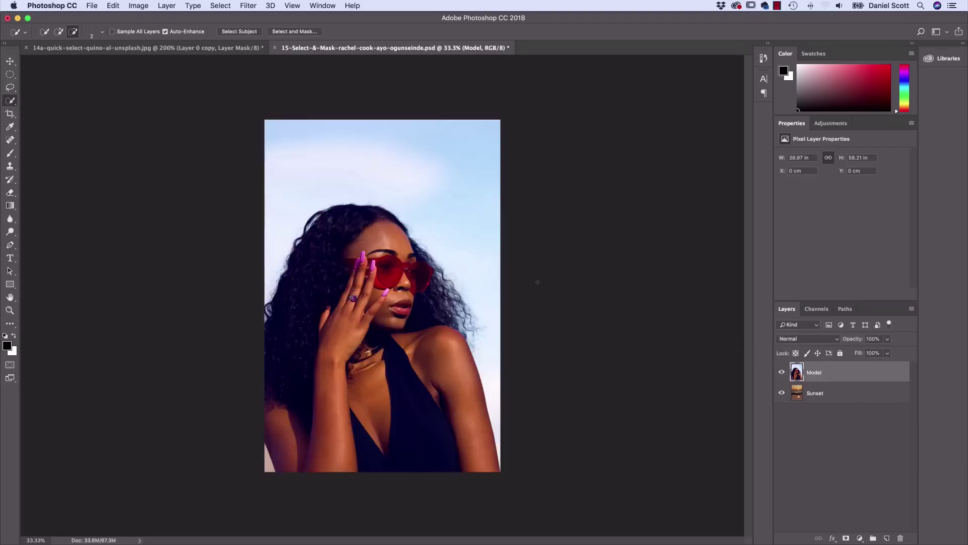
pyautogui.click(782, 372)
pyautogui.click(781, 373)
# Quick-select the whole model, hair included, with a 50 px brush and add the selection as a mask on the Model layer.
pyautogui.click(103, 31)
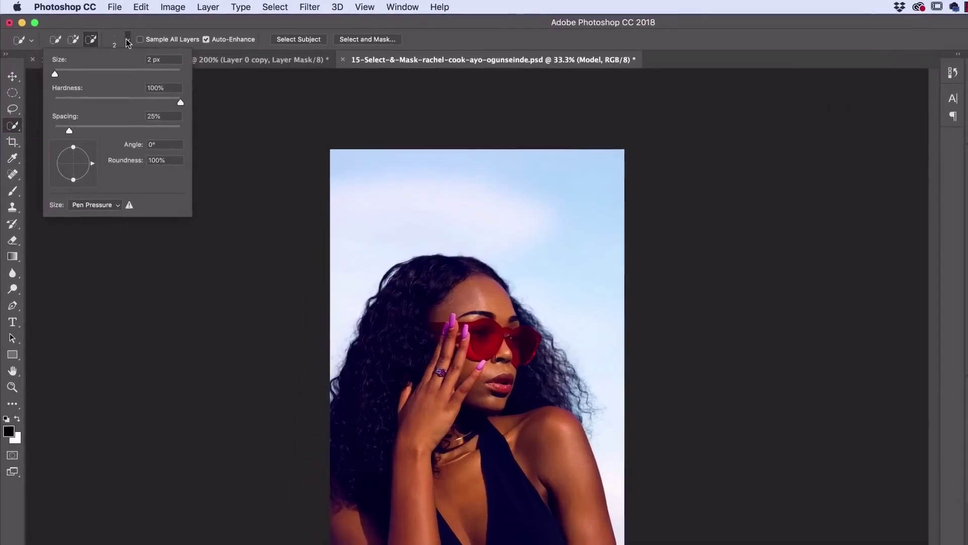
pyautogui.click(128, 39)
pyautogui.click(127, 40)
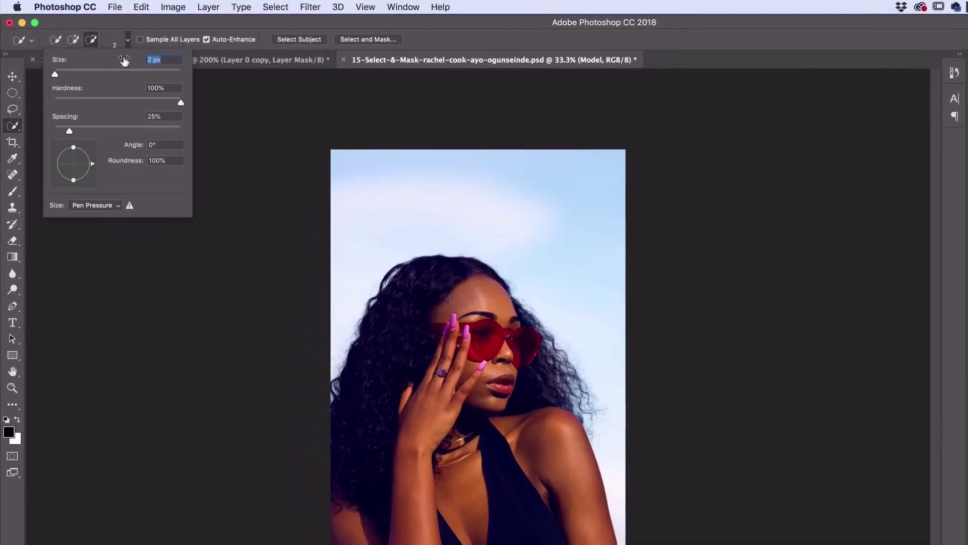
pyautogui.write('50')
pyautogui.press('Return')
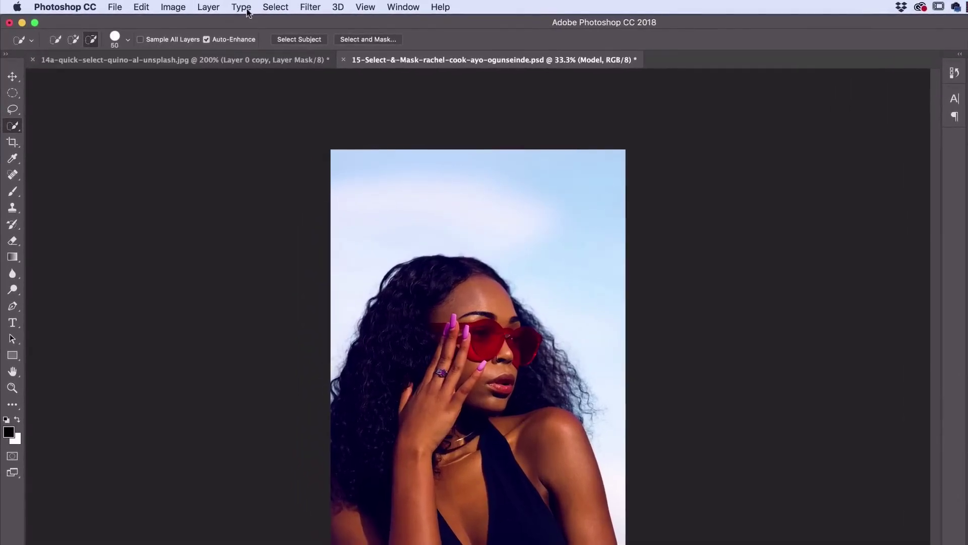
pyautogui.moveTo(457, 392)
pyautogui.mouseDown()
pyautogui.moveTo(460, 384)
pyautogui.moveTo(464, 475)
pyautogui.moveTo(555, 492)
pyautogui.moveTo(434, 489)
pyautogui.mouseUp()
pyautogui.moveTo(391, 540)
pyautogui.mouseDown()
pyautogui.moveTo(355, 452)
pyautogui.moveTo(383, 373)
pyautogui.moveTo(437, 335)
pyautogui.mouseUp()
pyautogui.moveTo(496, 338)
pyautogui.mouseDown()
pyautogui.moveTo(515, 341)
pyautogui.moveTo(528, 386)
pyautogui.mouseUp()
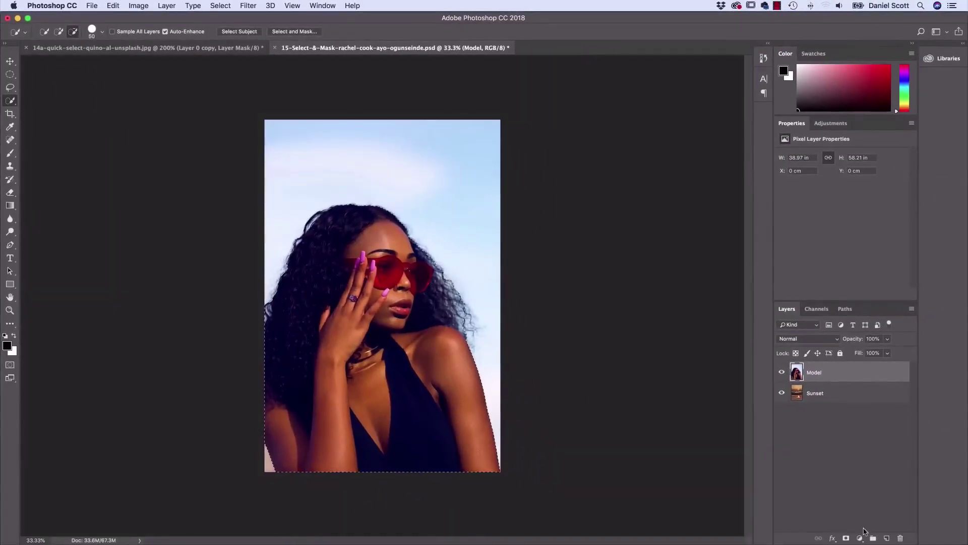
pyautogui.click(846, 539)
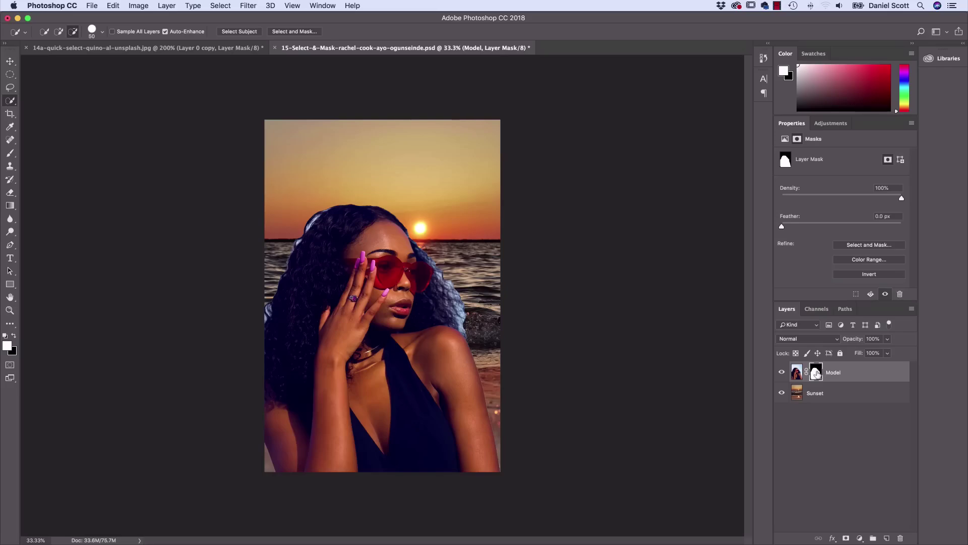
# Open the Model layer's mask in Select and Mask and preview the curly hair's edge On Black.
pyautogui.click(861, 246)
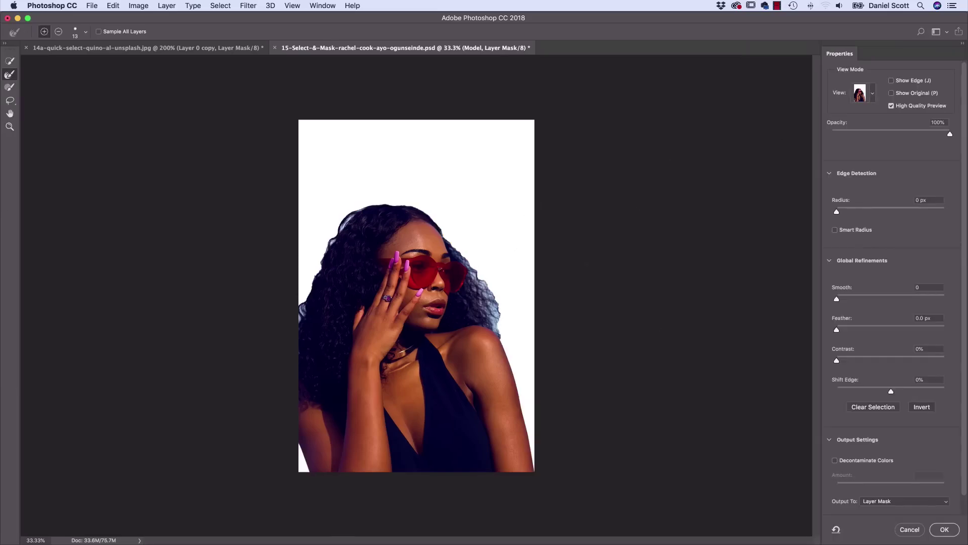
pyautogui.click(874, 95)
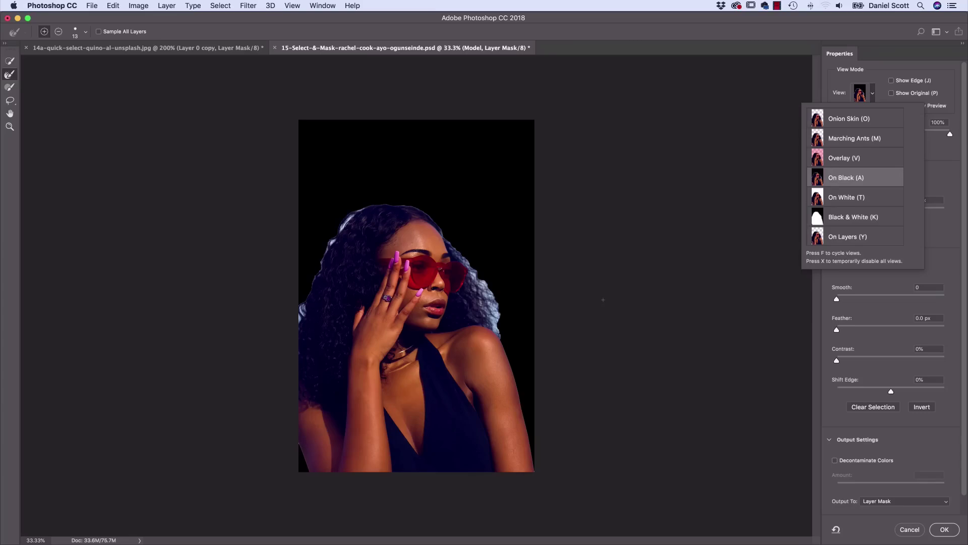
pyautogui.click(947, 168)
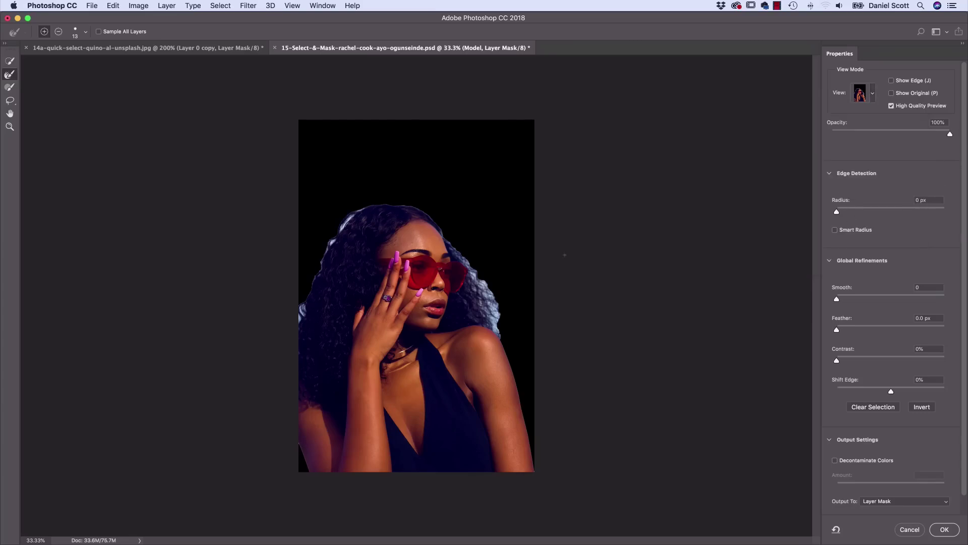
pyautogui.press('super+plus')
pyautogui.press('super+plus')
pyautogui.press('super+plus')
pyautogui.moveTo(527, 252); pyautogui.dragTo(340, 152)
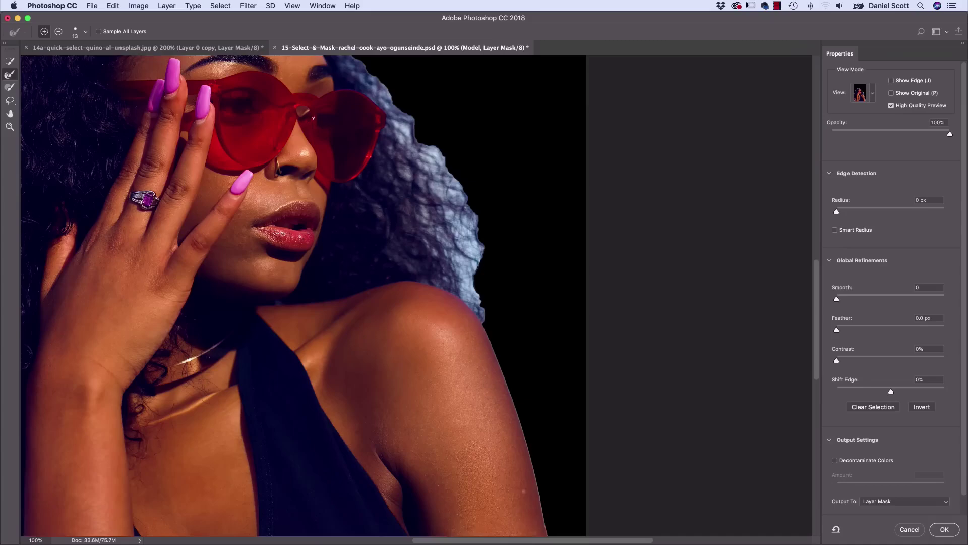
# Try an Edge Detection radius of 7 px on the hair edge, return it to 0 px and collapse the Global Refinements settings.
pyautogui.click(864, 211)
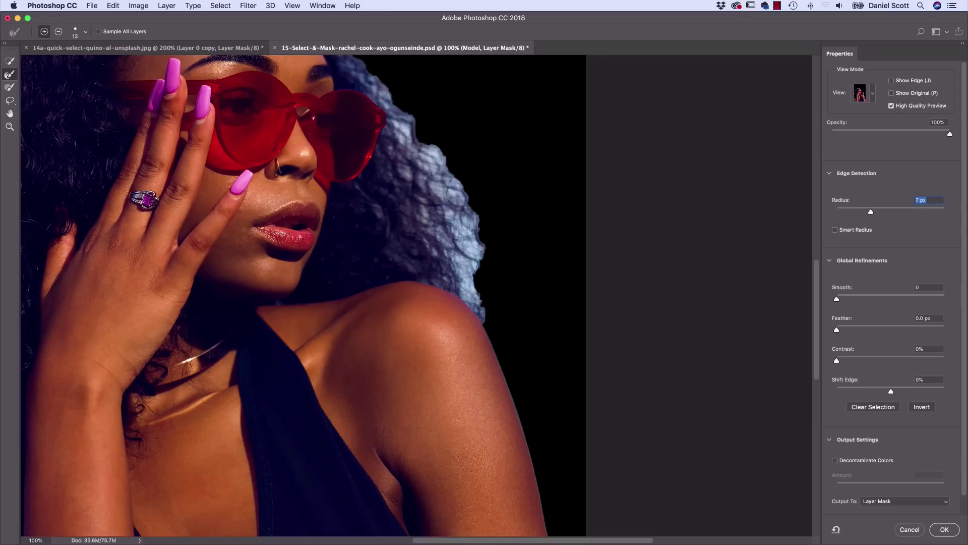
pyautogui.moveTo(870, 214); pyautogui.dragTo(833, 214)
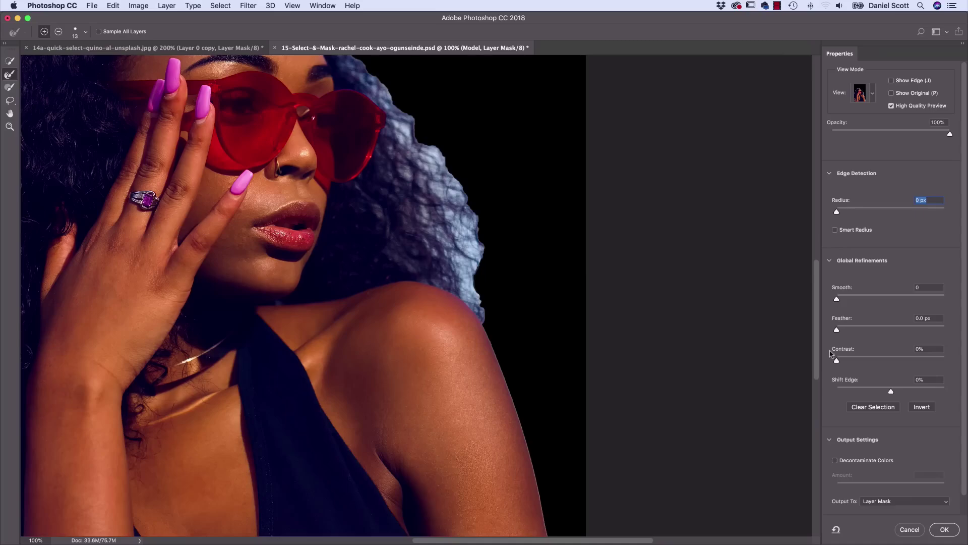
pyautogui.click(830, 261)
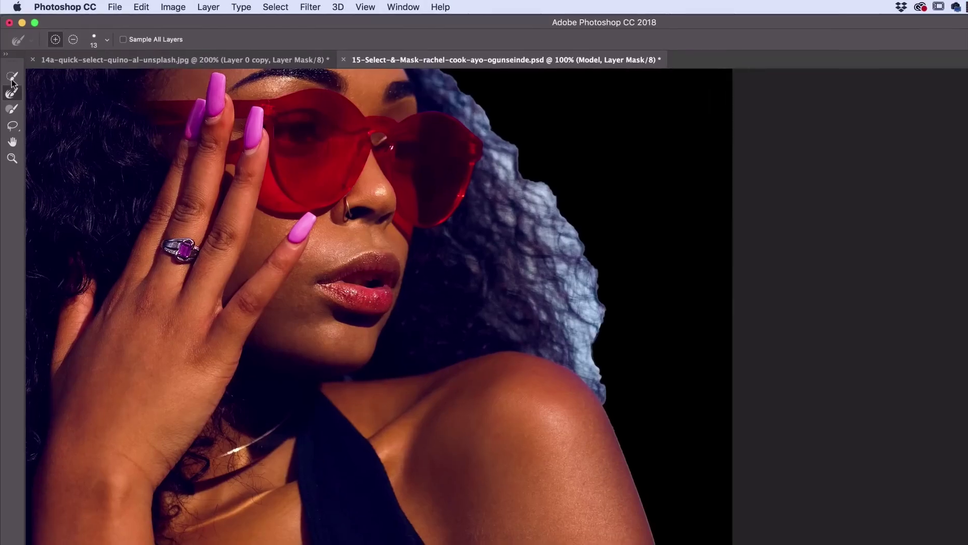
# Paint along the outer edge of the curls between the sunglasses and the shoulder with the Refine Edge Brush at 175 px.
pyautogui.click(10, 80)
pyautogui.click(11, 95)
pyautogui.press(']')
pyautogui.press(']')
pyautogui.press(']')
pyautogui.press(']')
pyautogui.press(']')
pyautogui.press(']')
pyautogui.press(']')
pyautogui.press(']')
pyautogui.press(']')
pyautogui.press(']')
pyautogui.press(']')
pyautogui.press(']')
pyautogui.click(107, 39)
pyautogui.moveTo(119, 74); pyautogui.dragTo(80, 74)
pyautogui.click(315, 31)
pyautogui.press(']')
pyautogui.press(']')
pyautogui.press(']')
pyautogui.press(']')
pyautogui.press(']')
pyautogui.press('[')
pyautogui.press('[')
pyautogui.press(']')
pyautogui.press(']')
pyautogui.press('[')
pyautogui.press(']')
pyautogui.press(']')
pyautogui.press(']')
pyautogui.press(']')
pyautogui.press(']')
pyautogui.press(']')
pyautogui.press(']')
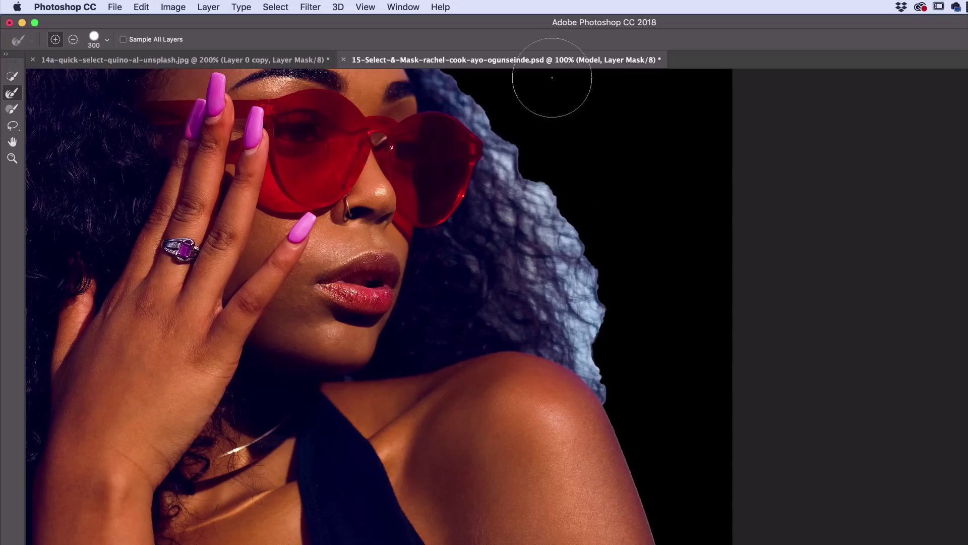
pyautogui.press('[')
pyautogui.press('[')
pyautogui.press('[')
pyautogui.moveTo(541, 180)
pyautogui.mouseDown()
pyautogui.moveTo(519, 156)
pyautogui.moveTo(552, 207)
pyautogui.moveTo(566, 275)
pyautogui.moveTo(615, 357)
pyautogui.mouseUp()
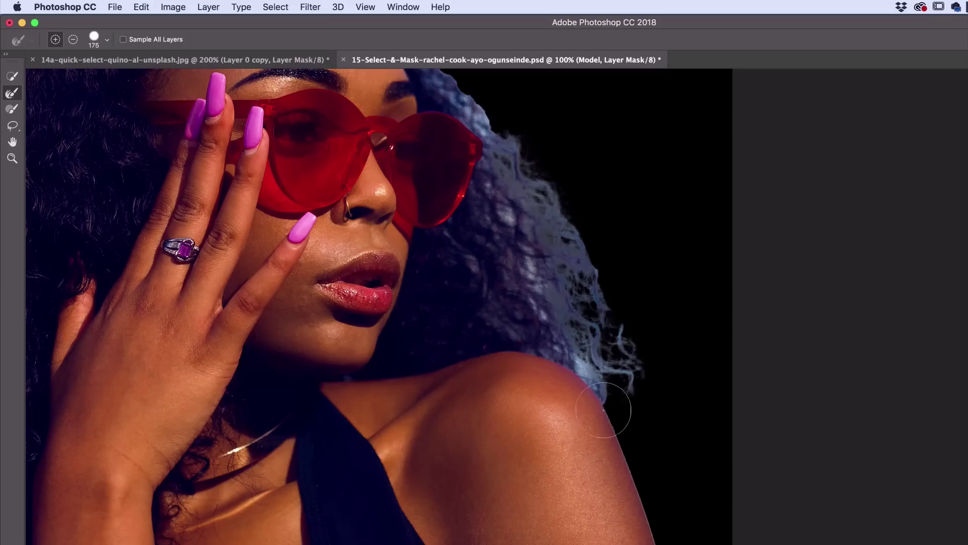
# Set the Refine Edge Brush to 70 px and paint over the blue fringing in the curls just above the shoulder.
pyautogui.press('[')
pyautogui.press('[')
pyautogui.press('[')
pyautogui.press('[')
pyautogui.press('[')
pyautogui.press('[')
pyautogui.press('[')
pyautogui.press('[')
pyautogui.press('[')
pyautogui.press('[')
pyautogui.press('[')
pyautogui.press('[')
pyautogui.press('[')
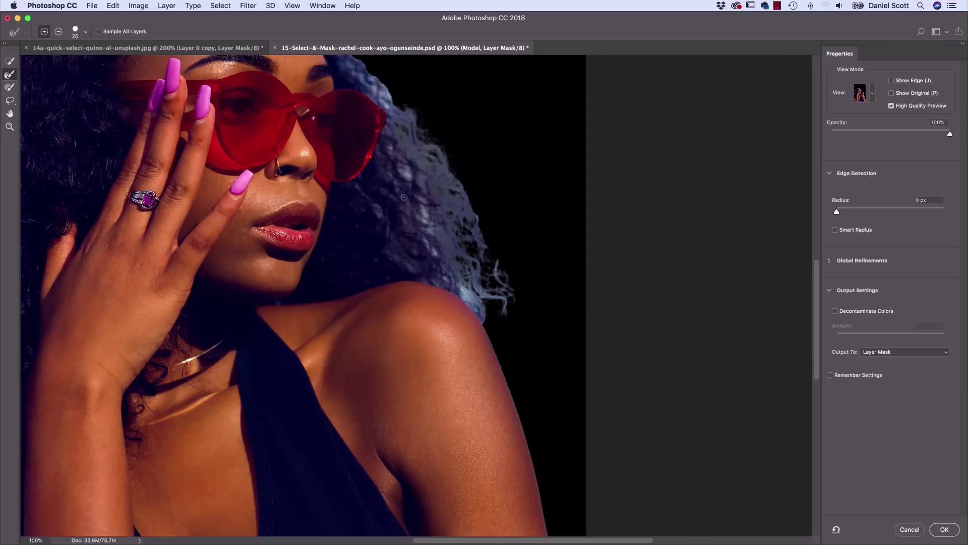
pyautogui.press(']')
pyautogui.press(']')
pyautogui.press(']')
pyautogui.press(']')
pyautogui.press(']')
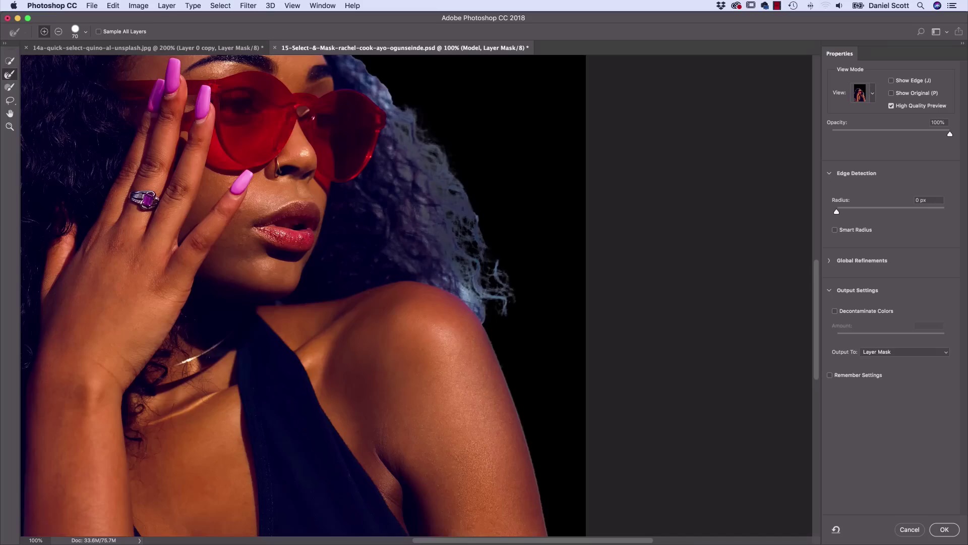
pyautogui.moveTo(485, 283); pyautogui.dragTo(500, 321)
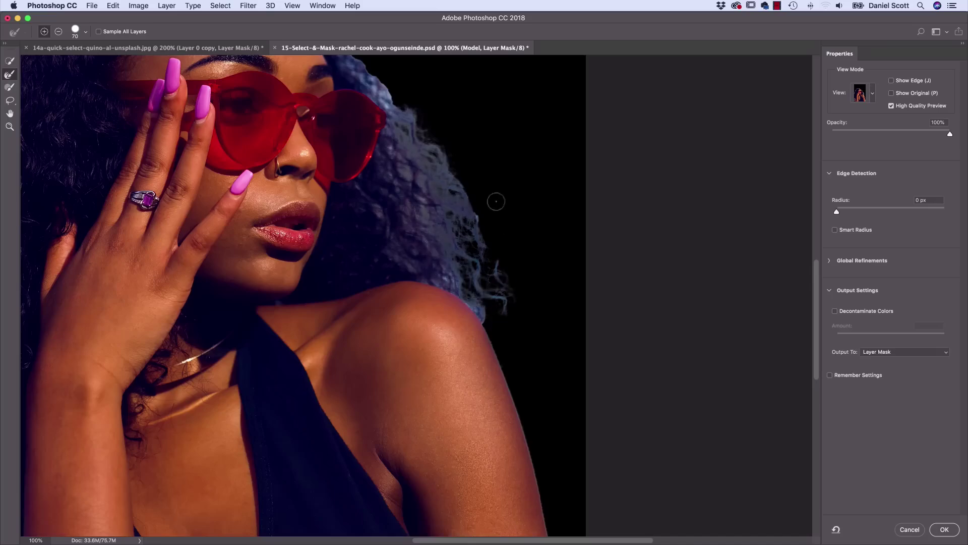
# Refine the hair edge beside the forehead and above the sunglasses with the Refine Edge Brush.
pyautogui.scroll(3, 413, 117)
pyautogui.hscroll(-3, 414, 117)
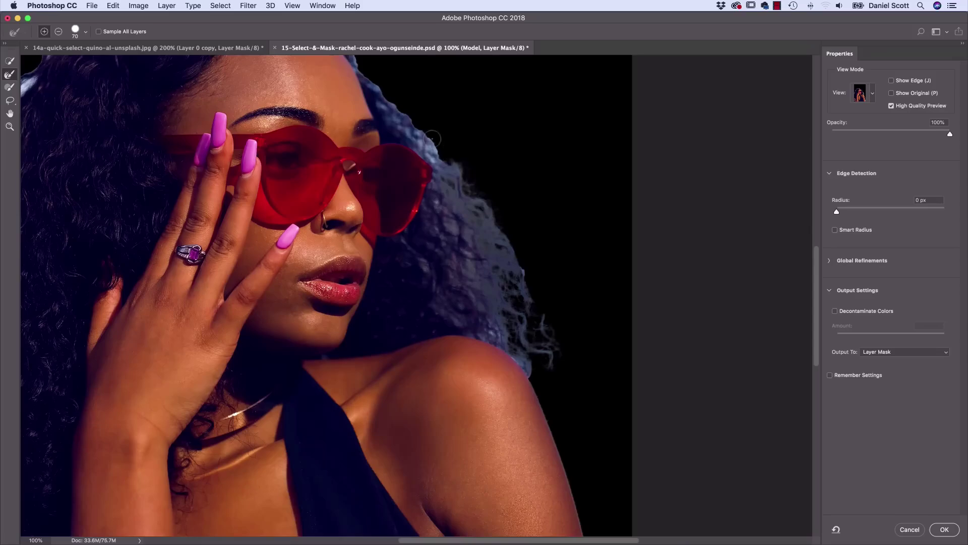
pyautogui.moveTo(399, 108)
pyautogui.mouseDown()
pyautogui.moveTo(369, 82)
pyautogui.moveTo(402, 147)
pyautogui.moveTo(431, 154)
pyautogui.mouseUp()
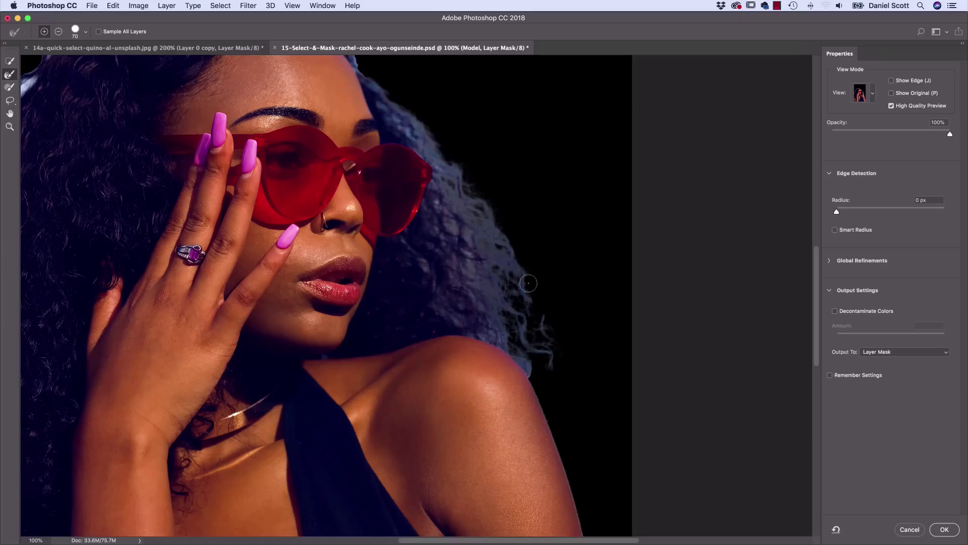
# Refine the hair edge from the crown down the hand side of the head, removing the bright sky patches between the curls.
pyautogui.moveTo(482, 204); pyautogui.dragTo(569, 340)
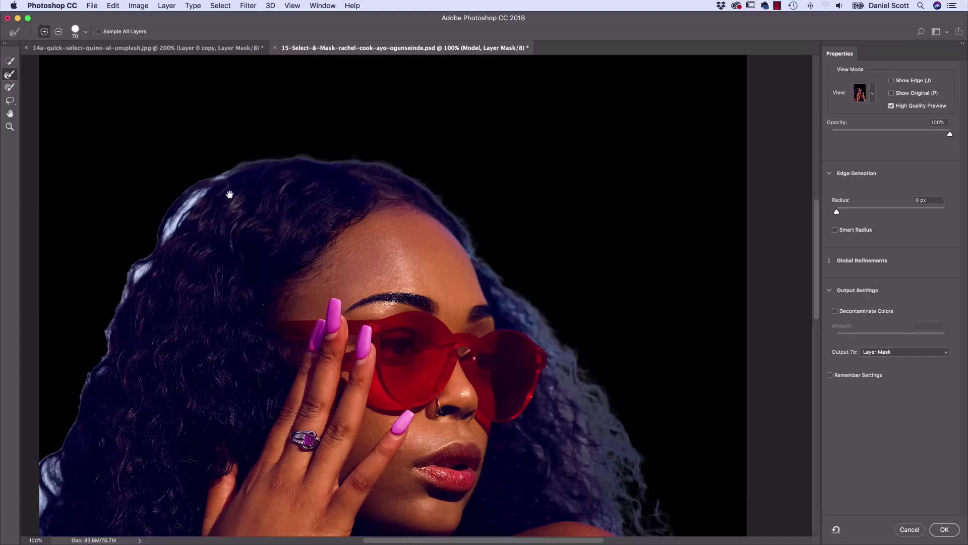
pyautogui.moveTo(227, 194); pyautogui.dragTo(349, 154)
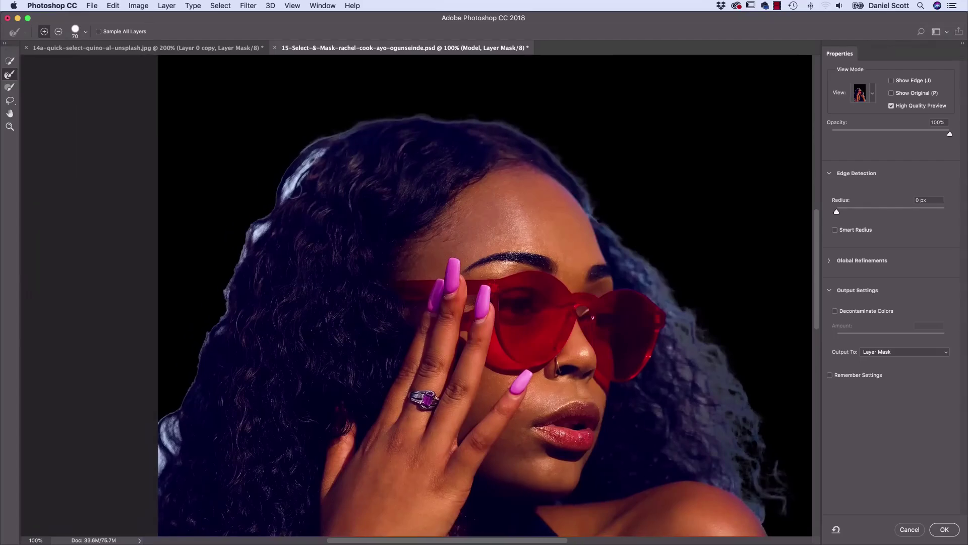
pyautogui.moveTo(286, 213)
pyautogui.mouseDown()
pyautogui.moveTo(320, 154)
pyautogui.moveTo(286, 184)
pyautogui.mouseUp()
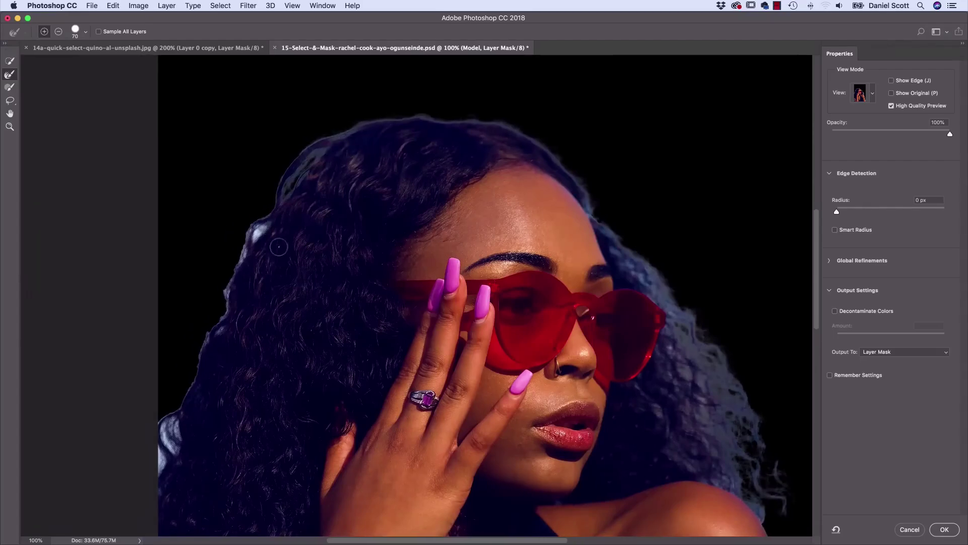
pyautogui.moveTo(250, 274); pyautogui.dragTo(303, 216)
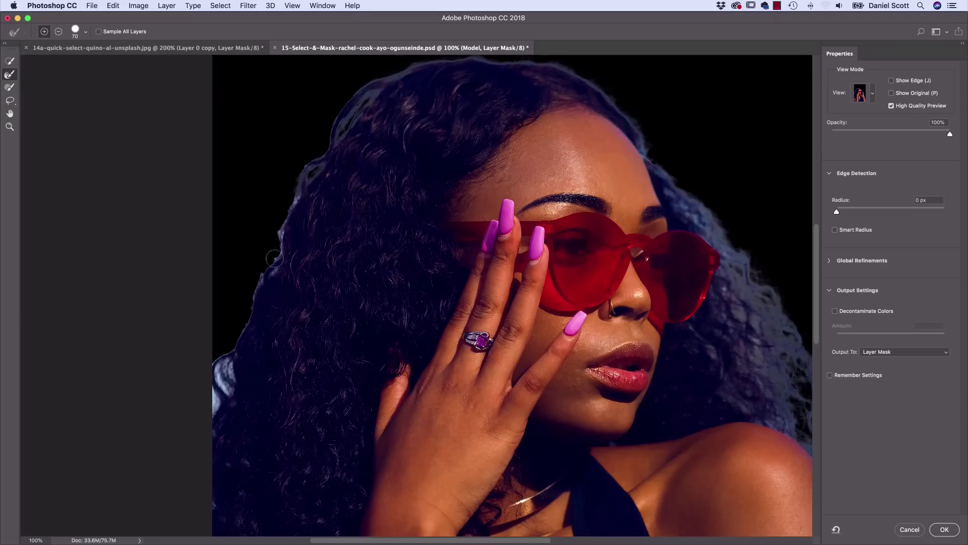
pyautogui.moveTo(251, 304)
pyautogui.mouseDown()
pyautogui.moveTo(229, 392)
pyautogui.moveTo(214, 375)
pyautogui.moveTo(213, 413)
pyautogui.moveTo(217, 360)
pyautogui.moveTo(207, 362)
pyautogui.moveTo(211, 419)
pyautogui.mouseUp()
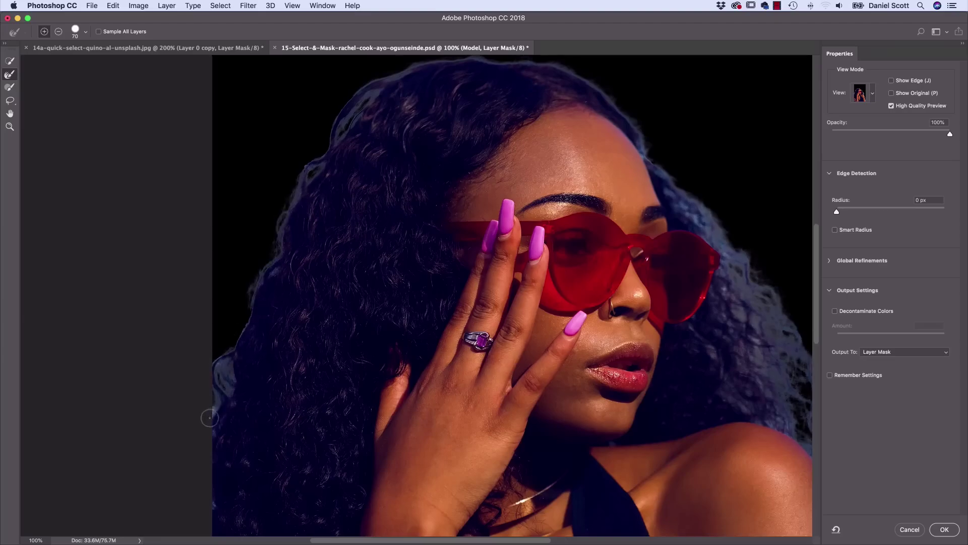
# Switch the preview to On Layers to show the refined model over the Sunset layer.
pyautogui.hscroll(5, 380, 173)
pyautogui.scroll(2, 380, 173)
pyautogui.scroll(-1, 374, 160)
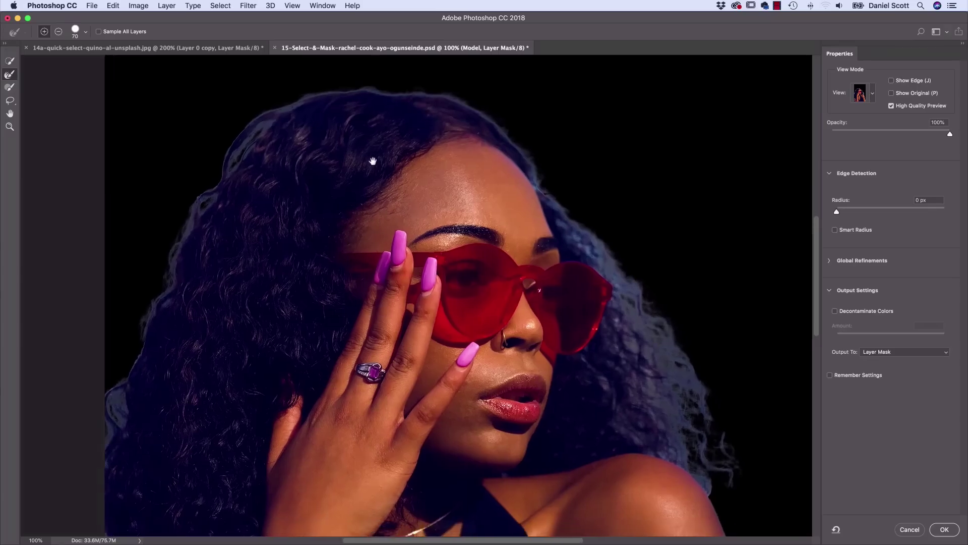
pyautogui.click(873, 93)
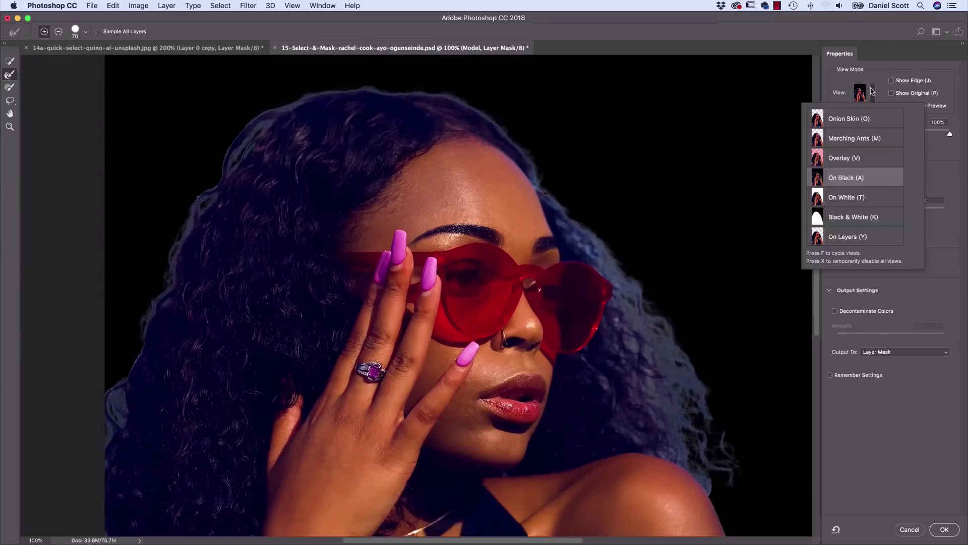
pyautogui.click(852, 241)
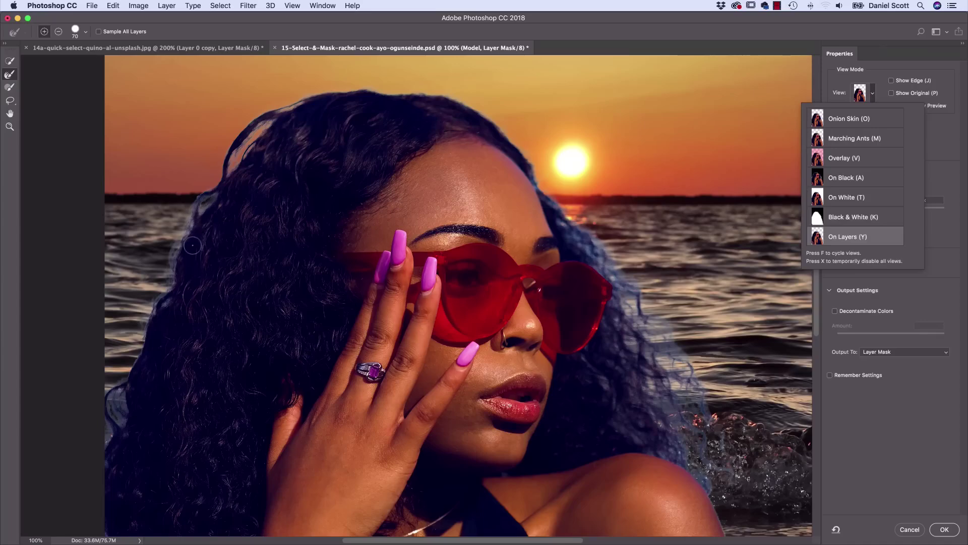
pyautogui.click(946, 241)
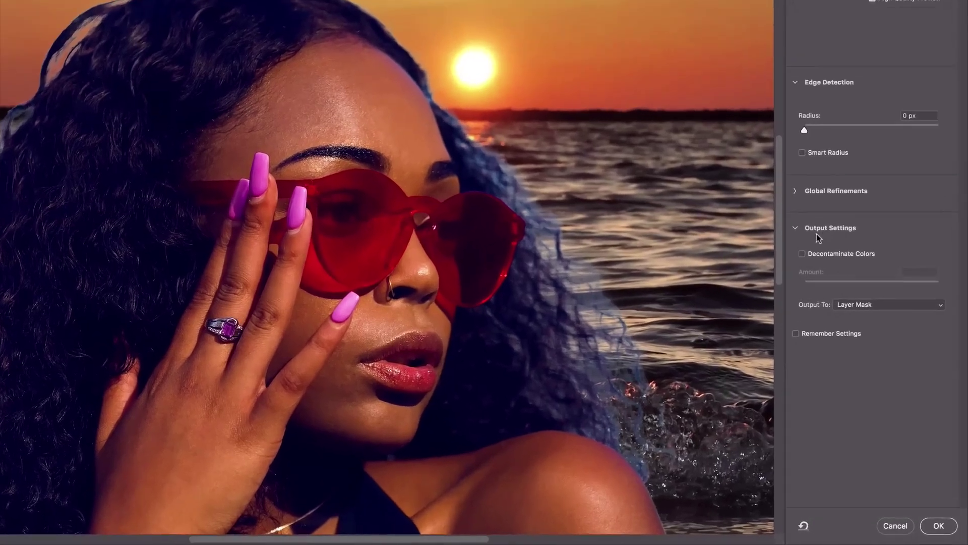
# Enable Decontaminate Colors at 100% and inspect the shoulder and hair edges against the sunset, especially the fringe beside the sunglasses.
pyautogui.click(829, 291)
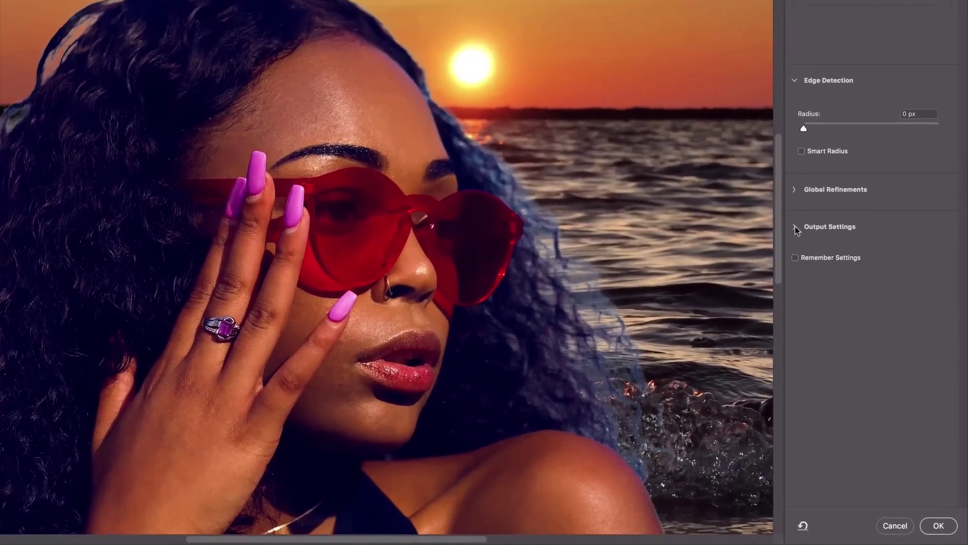
pyautogui.click(795, 228)
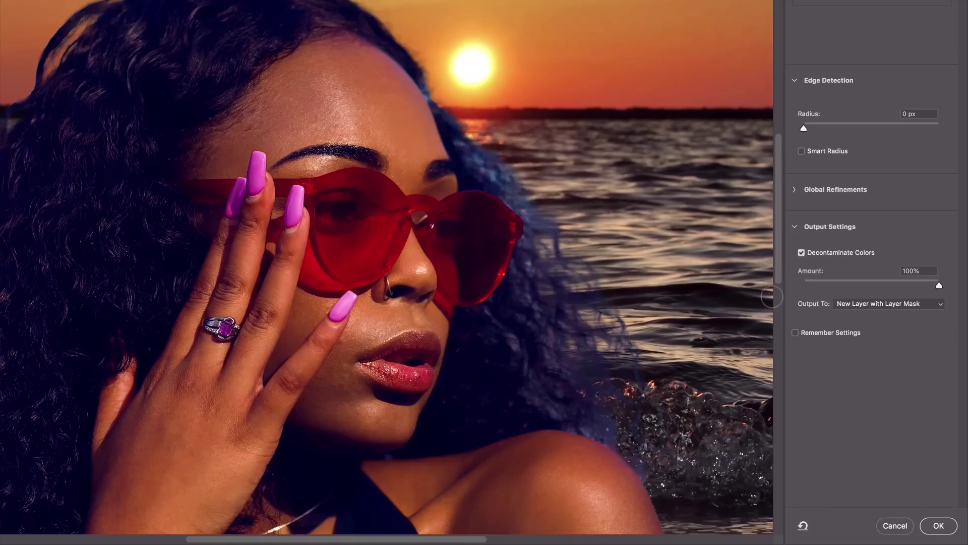
pyautogui.scroll(-10, 587, 323)
pyautogui.hscroll(2, 587, 323)
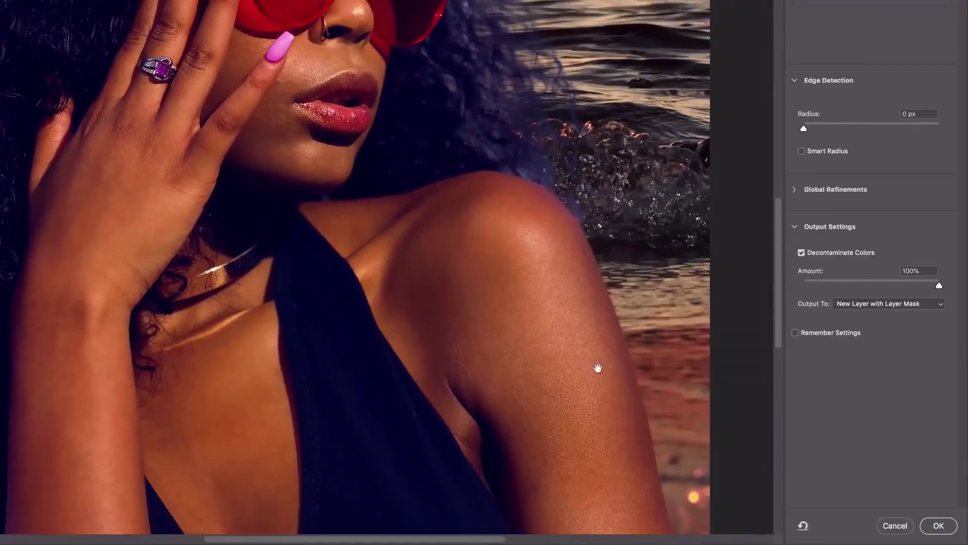
pyautogui.scroll(10, 598, 368)
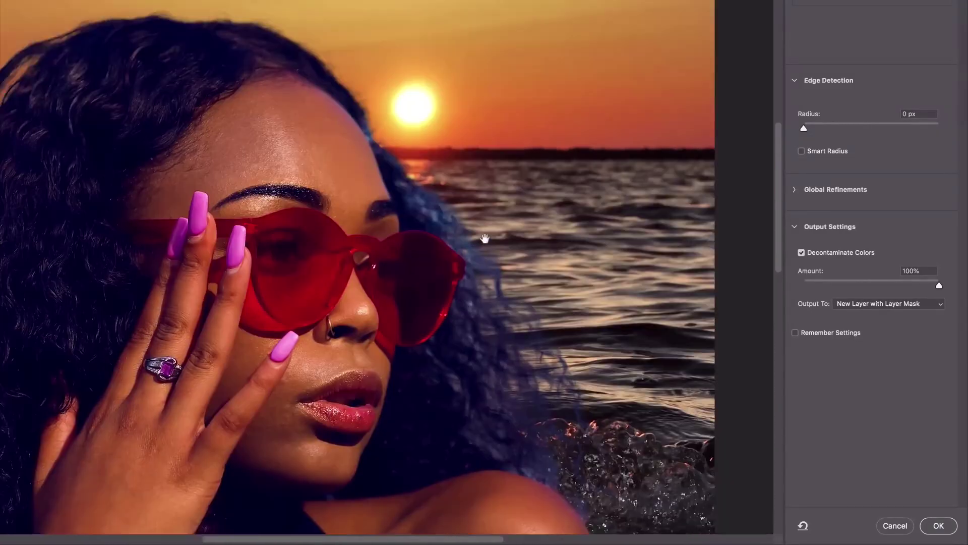
pyautogui.hscroll(3, 485, 238)
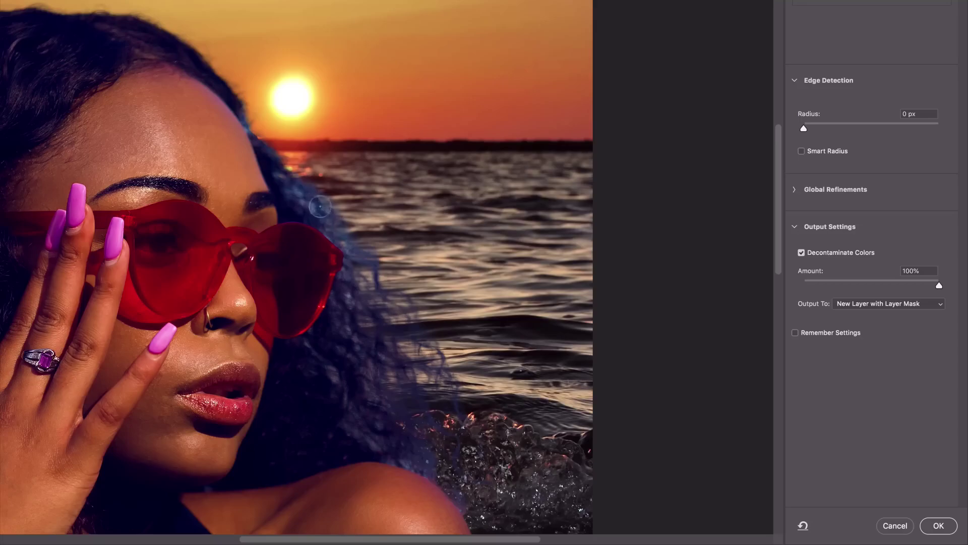
pyautogui.scroll(5, 313, 202)
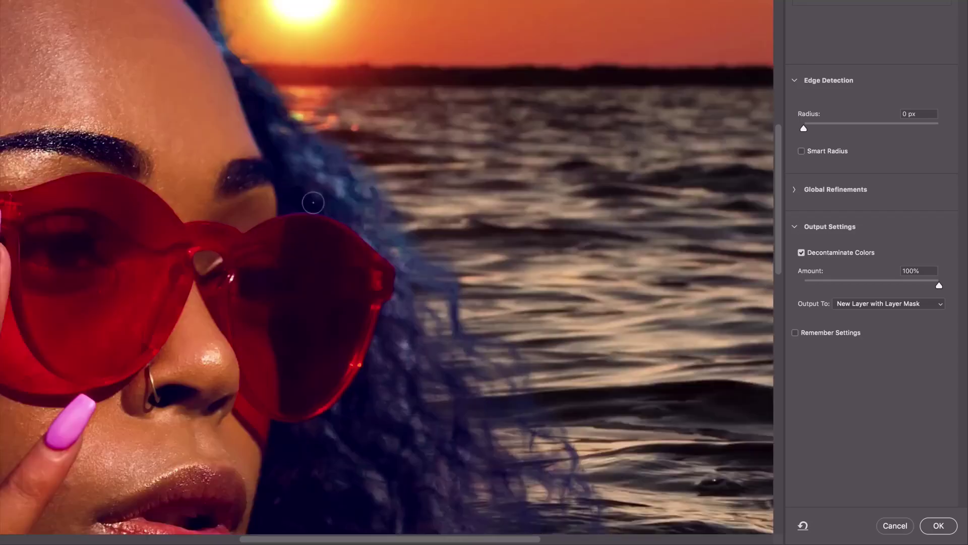
pyautogui.moveTo(361, 102)
pyautogui.mouseDown()
pyautogui.moveTo(354, 75)
pyautogui.moveTo(396, 119)
pyautogui.moveTo(426, 134)
pyautogui.moveTo(435, 127)
pyautogui.mouseUp()
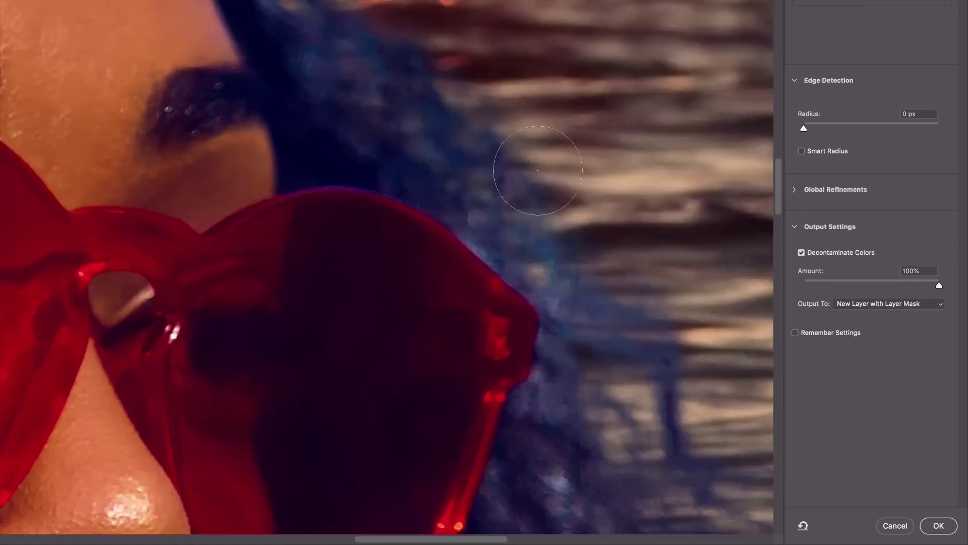
# Refine the light patch in the hair beside the lower edge of the sunglasses lens with a smaller Refine Edge Brush.
pyautogui.scroll(-10, 441, 130)
pyautogui.hscroll(8, 440, 131)
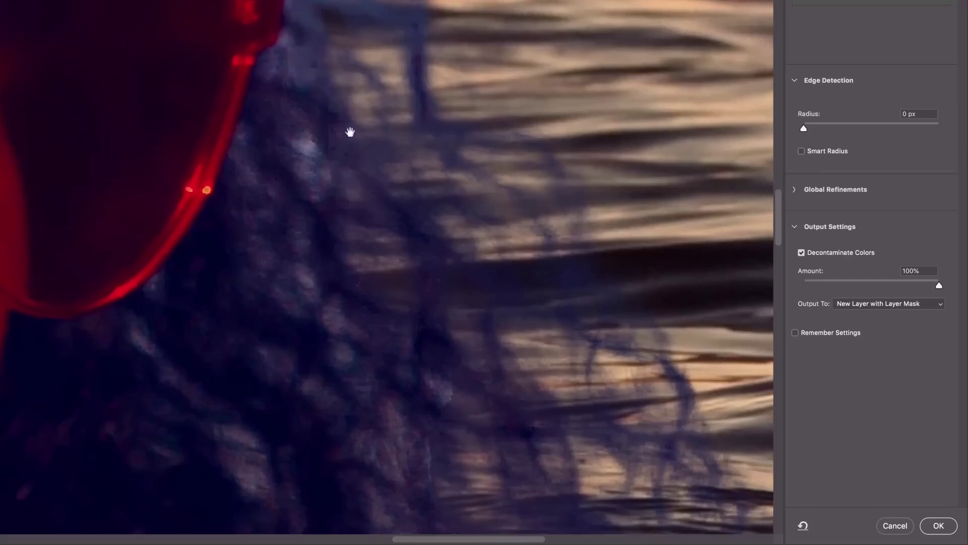
pyautogui.press('[')
pyautogui.press('[')
pyautogui.press('[')
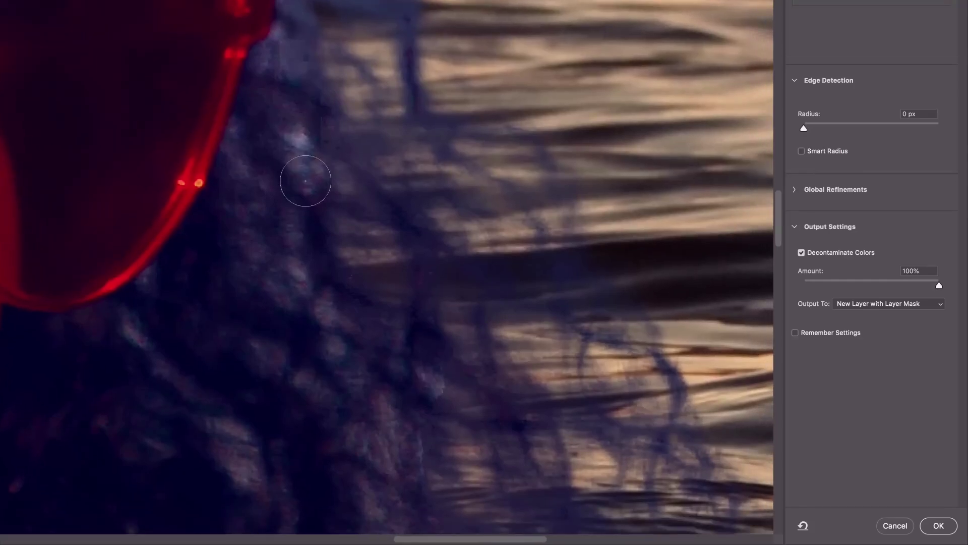
pyautogui.moveTo(307, 179); pyautogui.dragTo(324, 156)
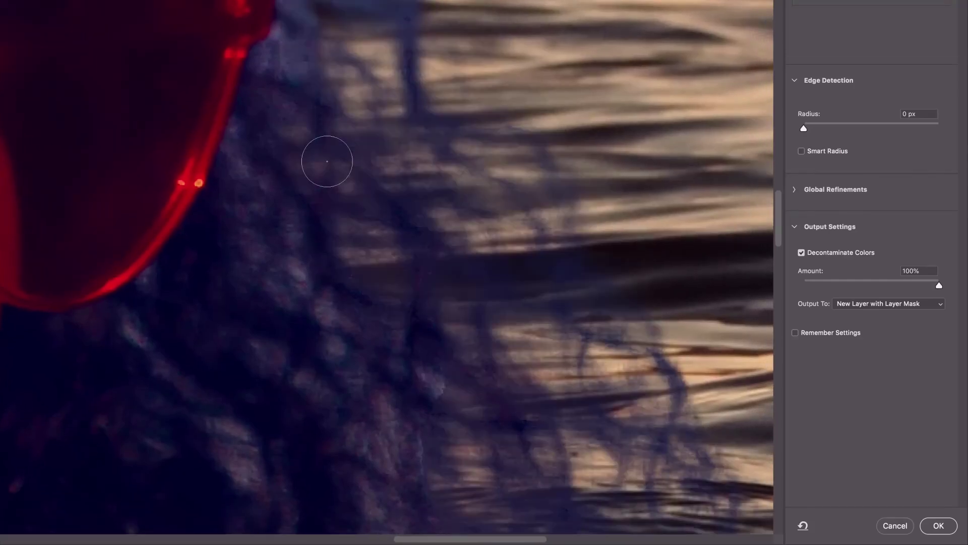
pyautogui.press('super+0')
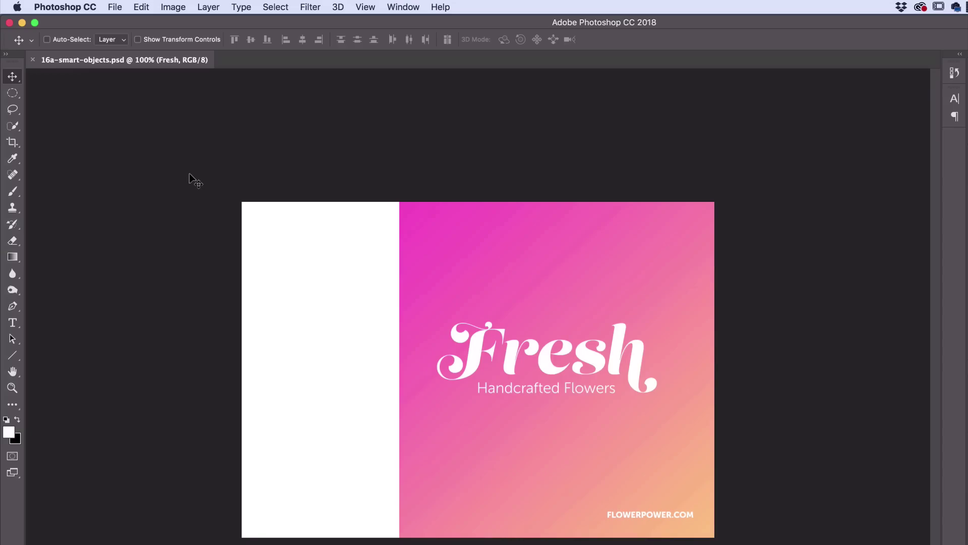
# Open 16b-smart-objects-nordwood-themes-unsplash.jpg, copy the tulip photo into 16a-smart-objects.psd and move it down until the blooms show.
pyautogui.click(117, 7)
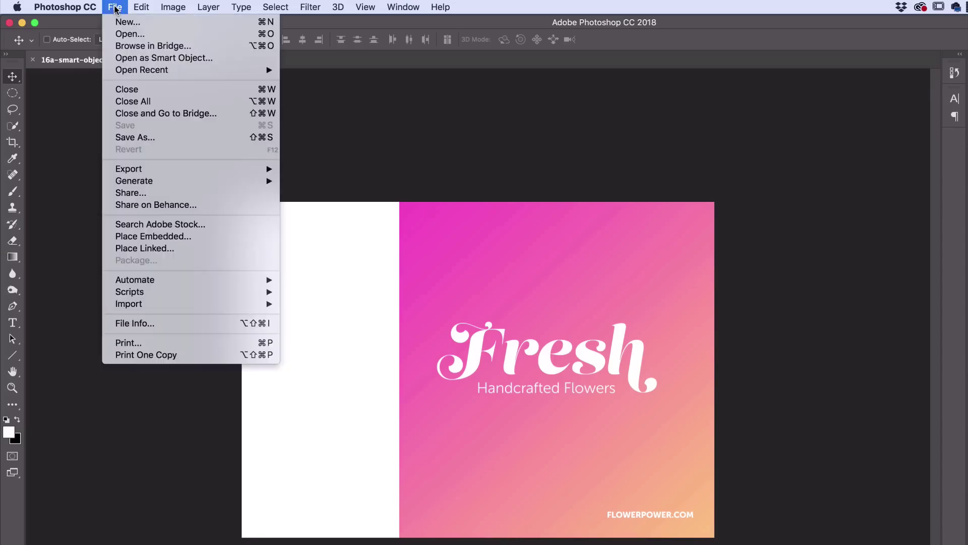
pyautogui.click(127, 35)
pyautogui.scroll(-10, 529, 260)
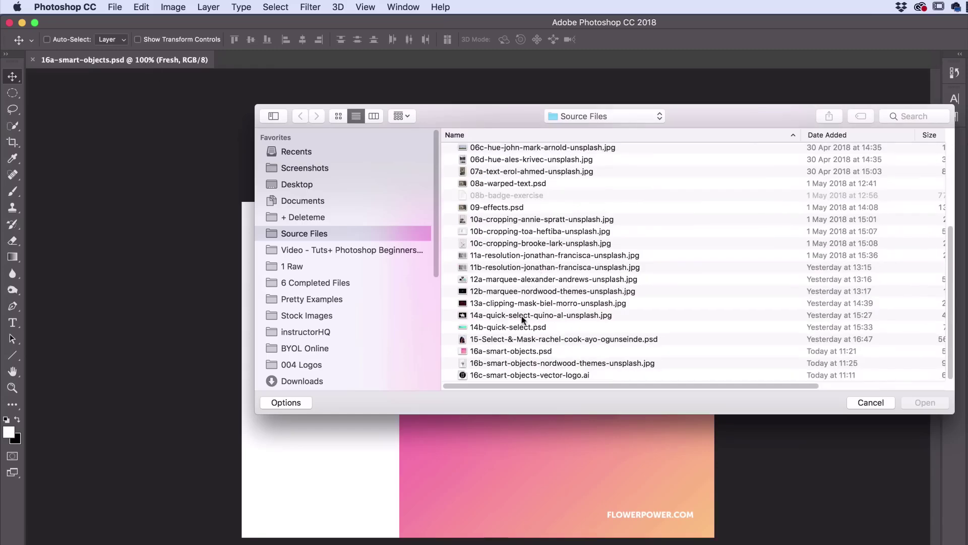
pyautogui.click(502, 364)
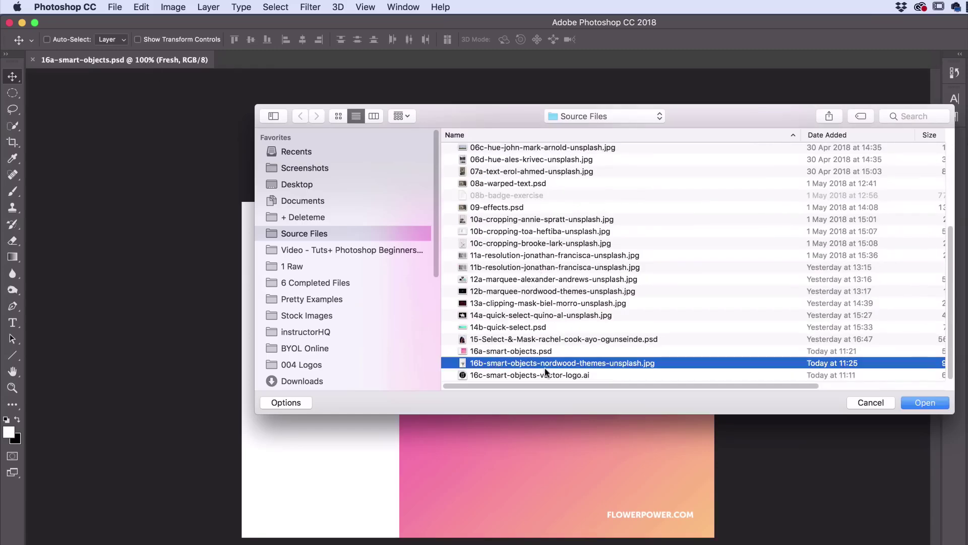
pyautogui.click(933, 400)
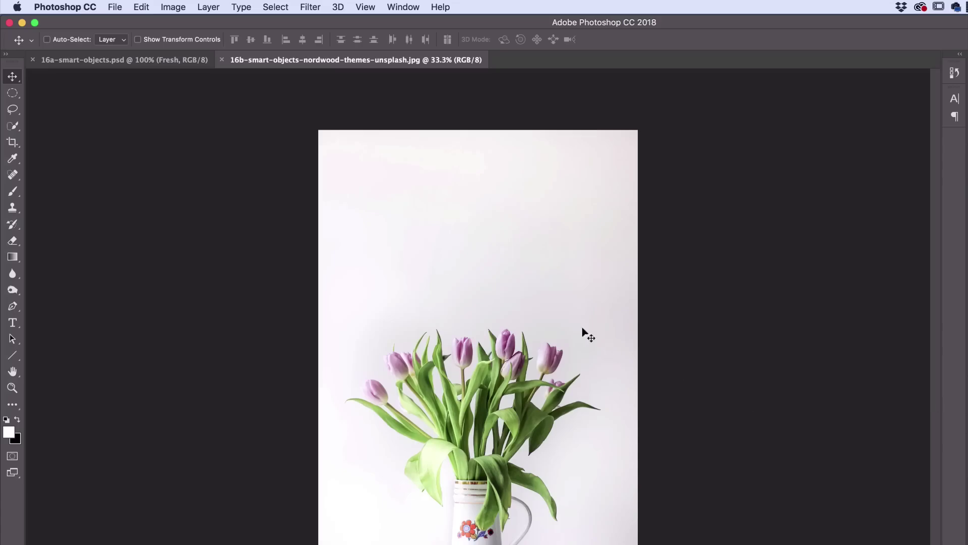
pyautogui.moveTo(516, 395); pyautogui.dragTo(520, 422)
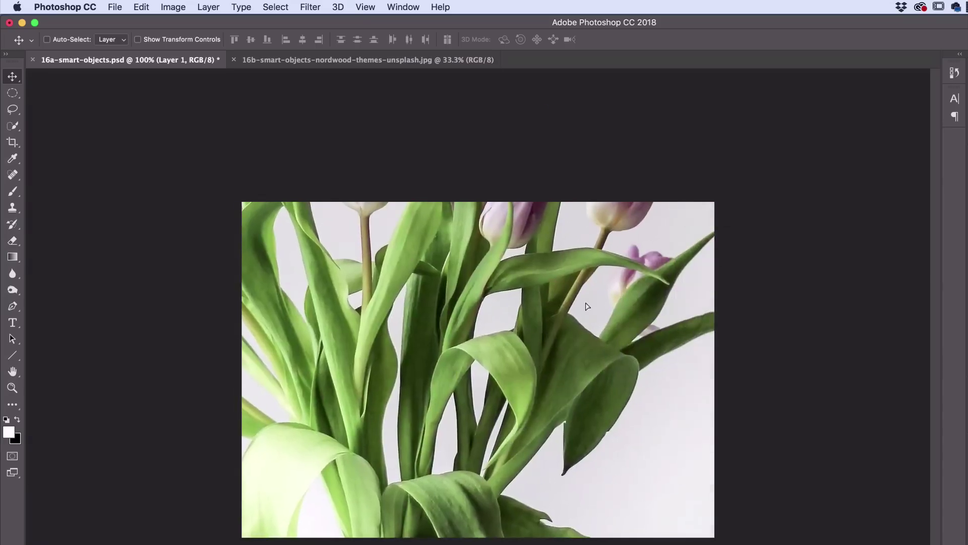
pyautogui.moveTo(588, 306); pyautogui.dragTo(583, 388)
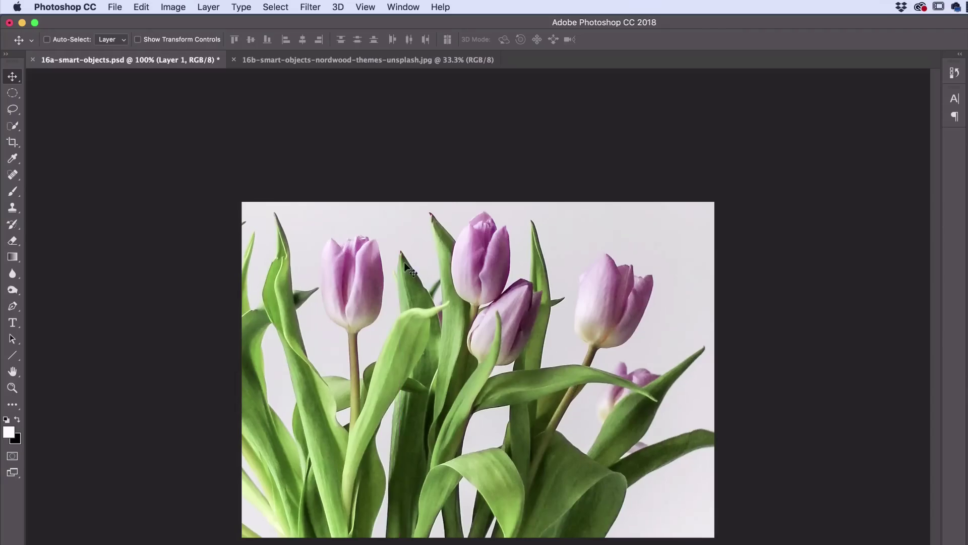
# Scale the tulip layer down to about 9.9% and position it in the lower part of the white strip.
pyautogui.click(137, 6)
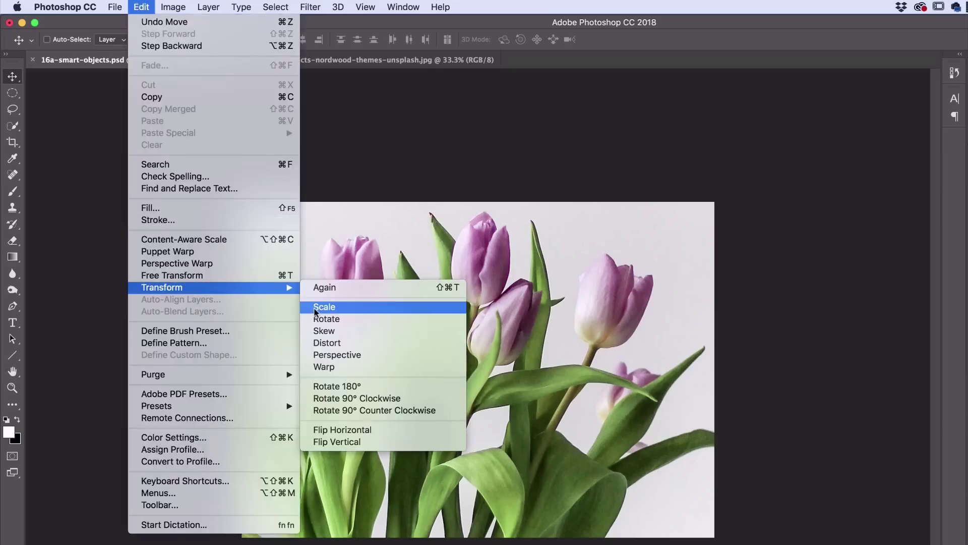
pyautogui.click(262, 279)
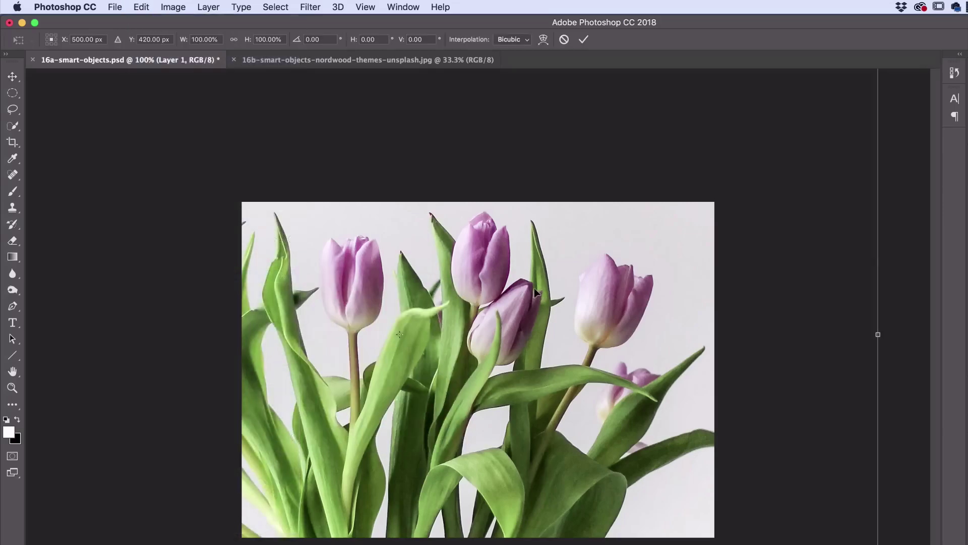
pyautogui.press('super+minus')
pyautogui.press('super+minus')
pyautogui.press('super+minus')
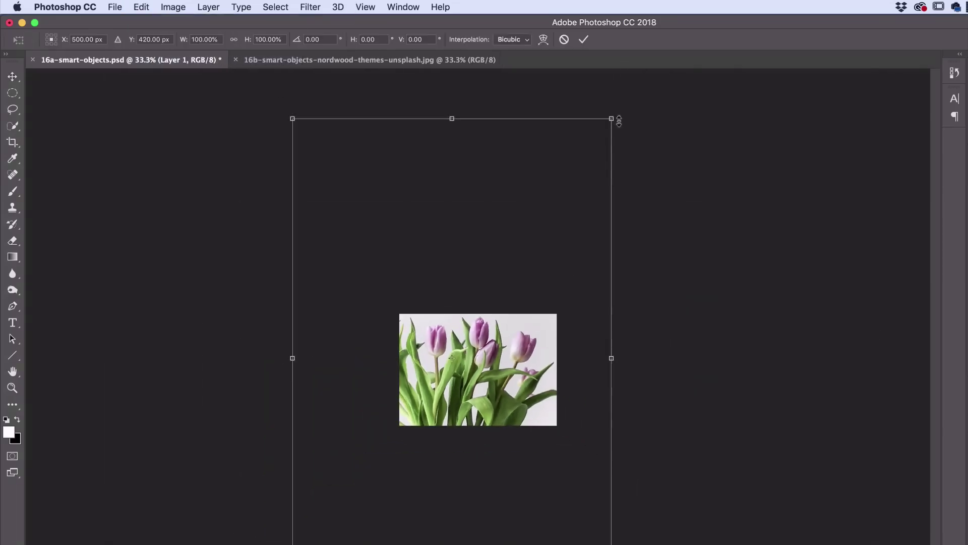
pyautogui.moveTo(613, 120); pyautogui.dragTo(432, 386)
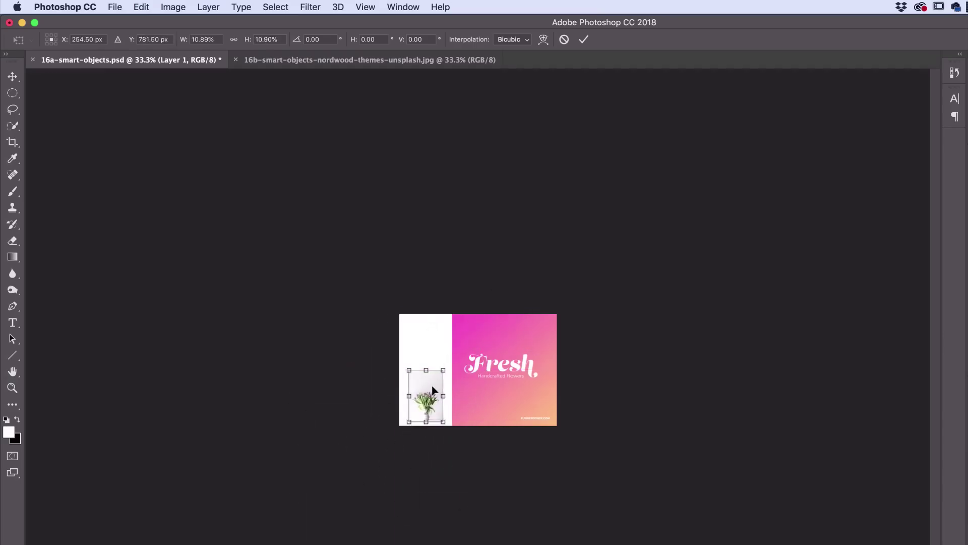
pyautogui.press('super+1')
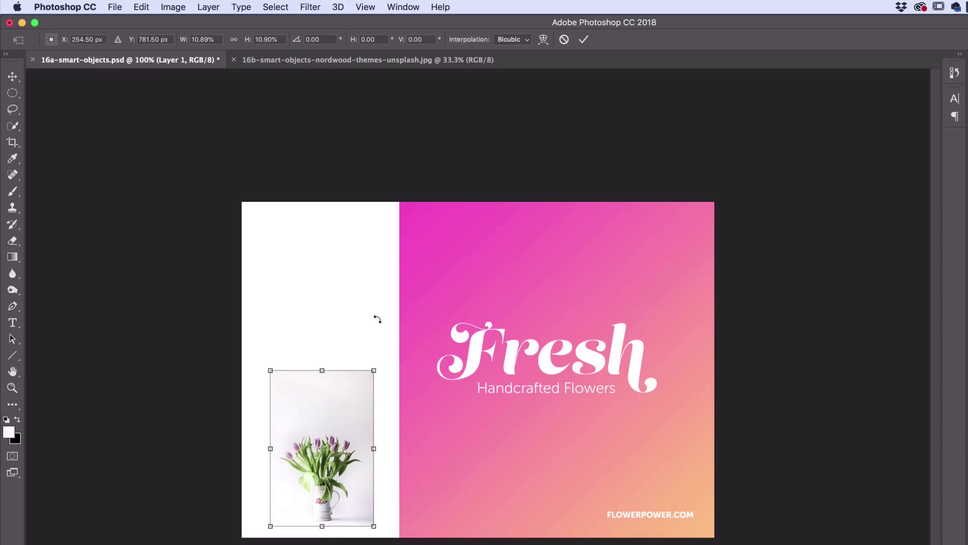
pyautogui.moveTo(374, 371); pyautogui.dragTo(364, 385)
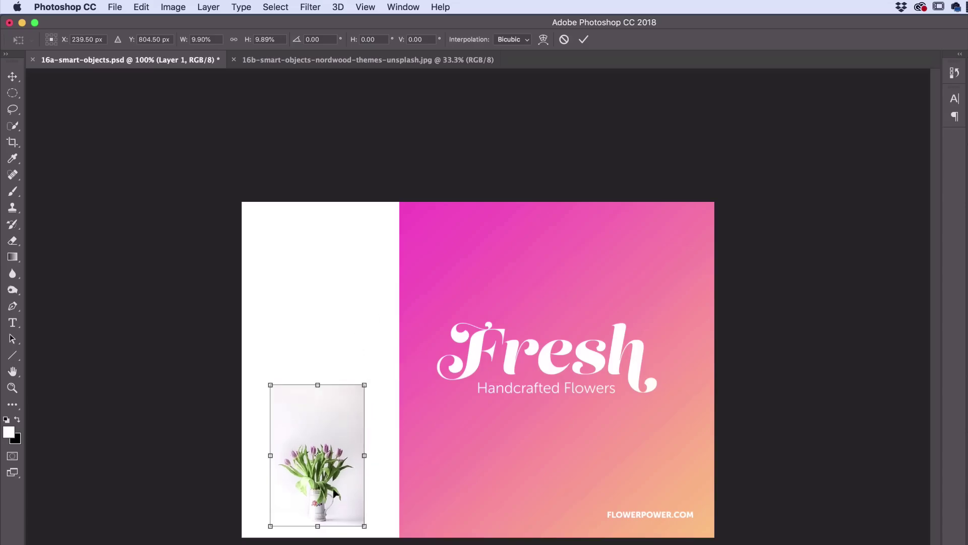
pyautogui.moveTo(340, 478)
pyautogui.mouseDown()
pyautogui.moveTo(335, 336)
pyautogui.moveTo(344, 482)
pyautogui.moveTo(344, 463)
pyautogui.mouseUp()
pyautogui.press('Return')
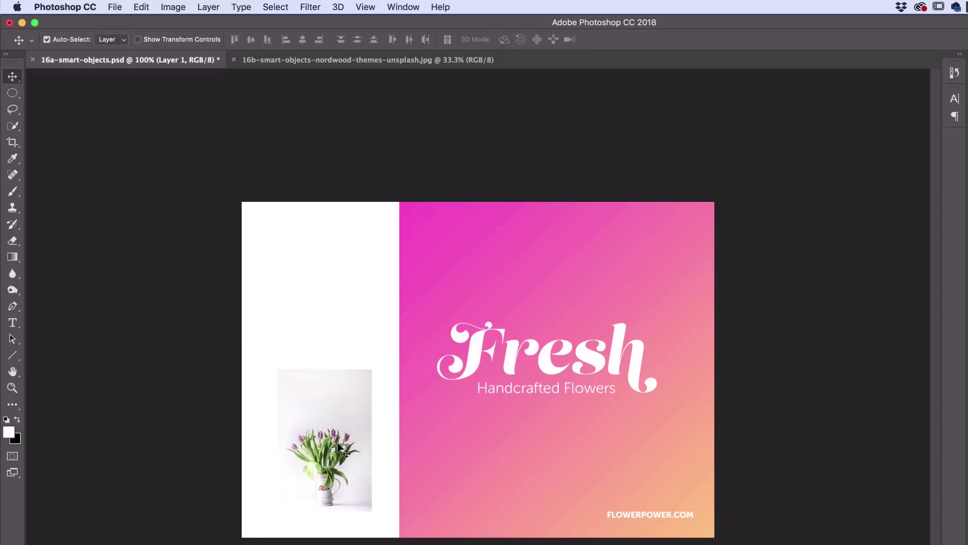
# Enlarge the shrunken tulip layer to about 503% and reposition it so the flowers and upper vase show.
pyautogui.press('super+t')
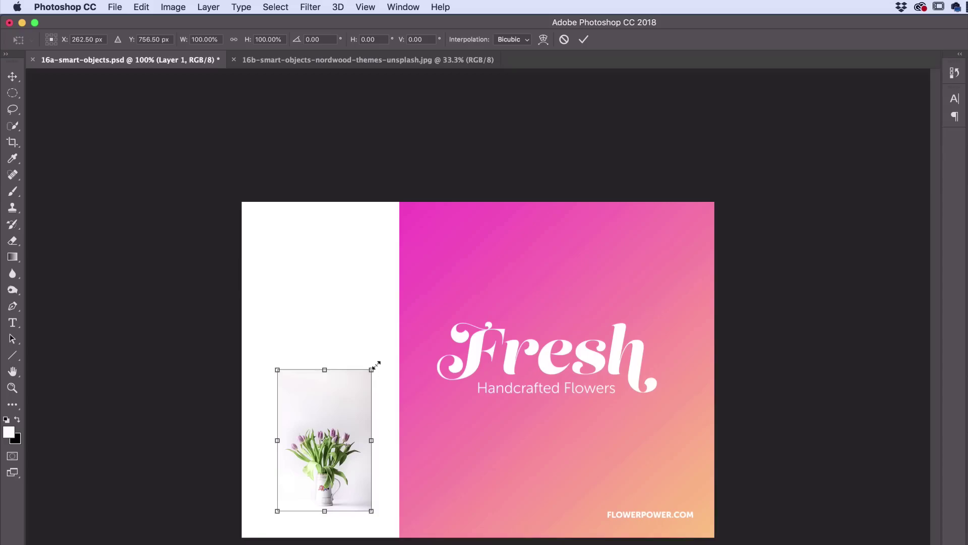
pyautogui.moveTo(376, 364); pyautogui.dragTo(638, 110)
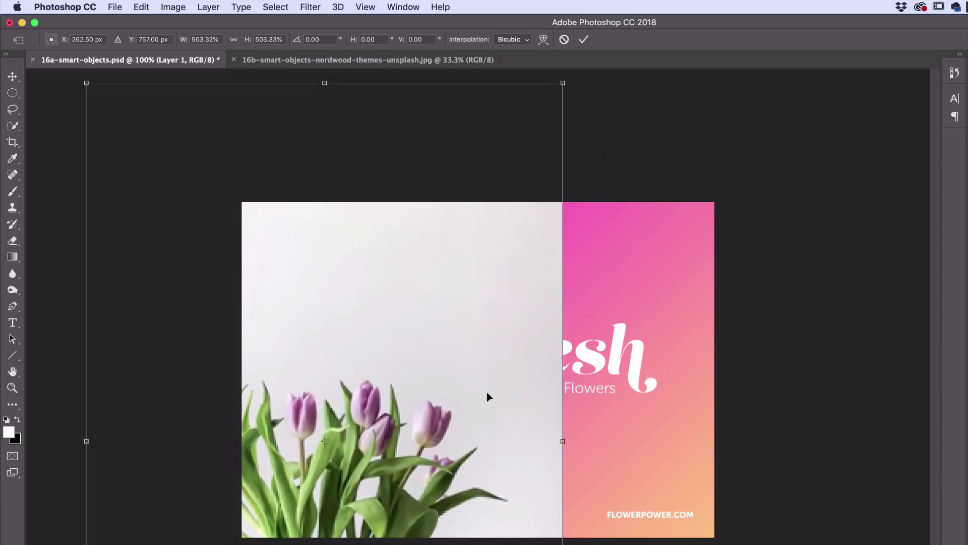
pyautogui.moveTo(426, 403); pyautogui.dragTo(421, 290)
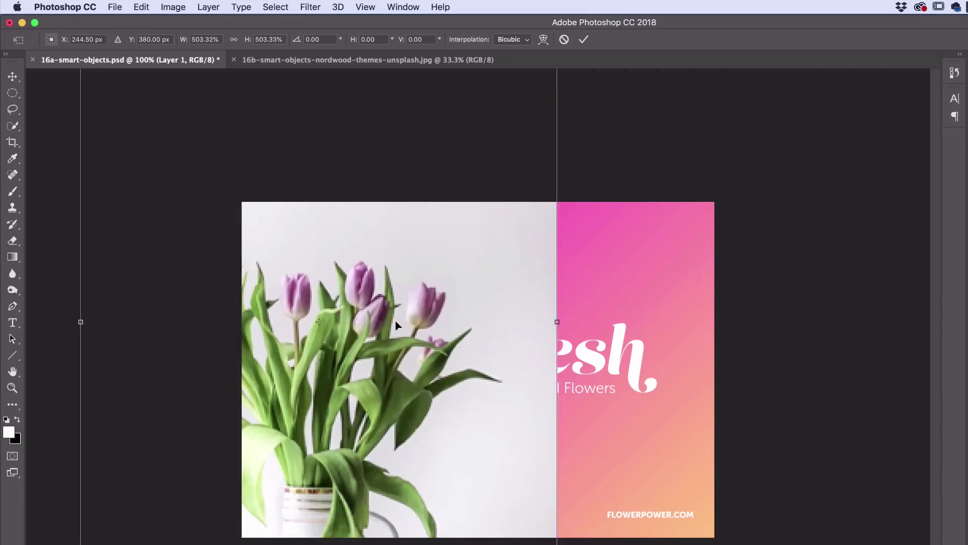
pyautogui.moveTo(397, 357); pyautogui.dragTo(455, 295)
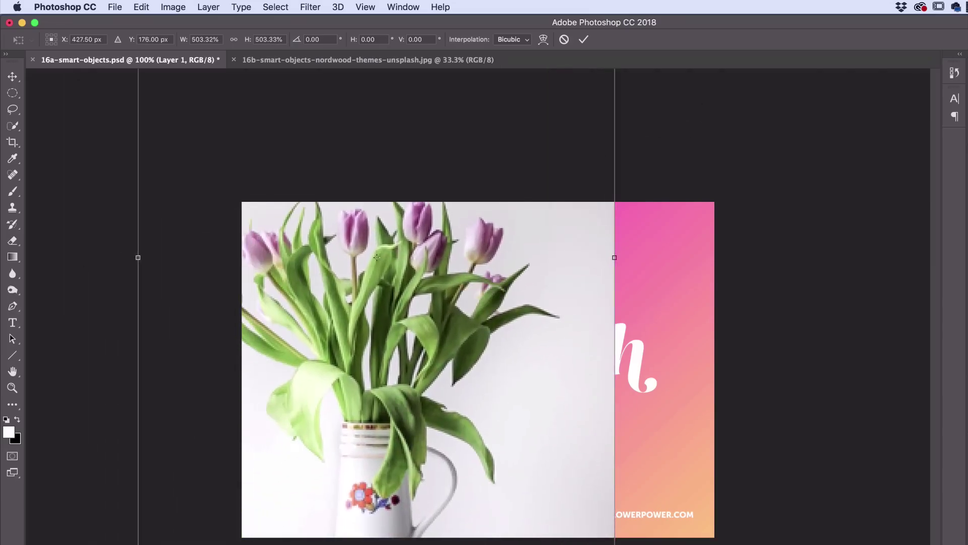
pyautogui.press('Return')
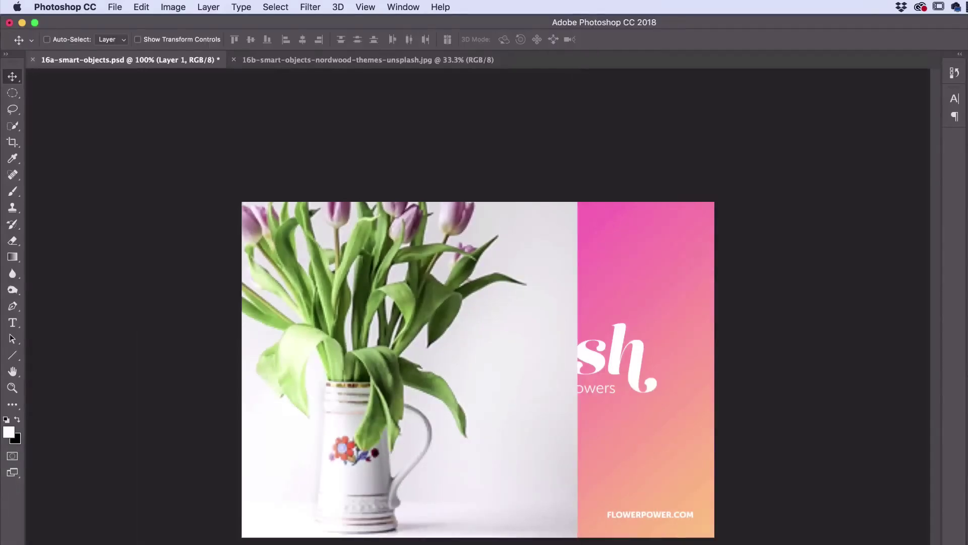
pyautogui.moveTo(430, 357); pyautogui.dragTo(442, 420)
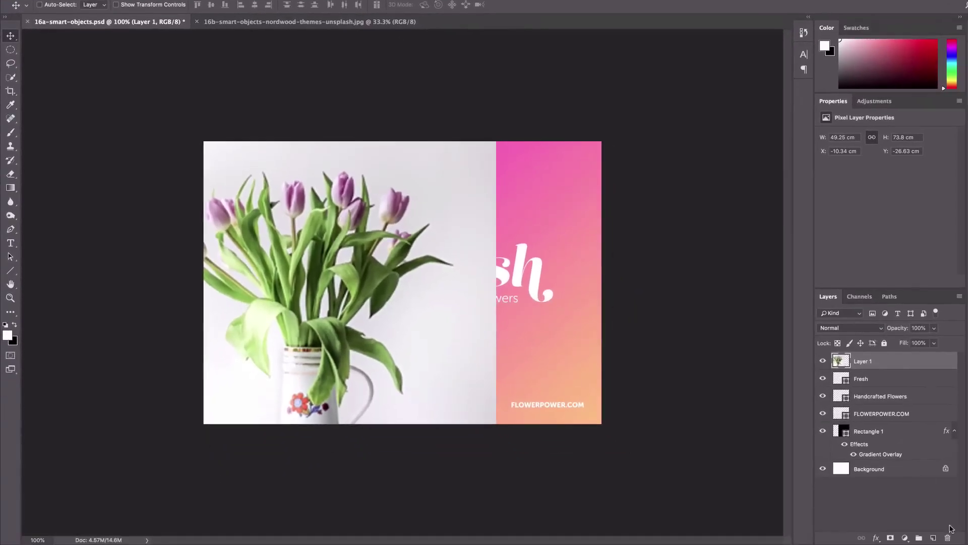
# Delete Layer 1 and copy the original tulip photo from the 16b image into 16a-smart-objects.psd again.
pyautogui.click(948, 537)
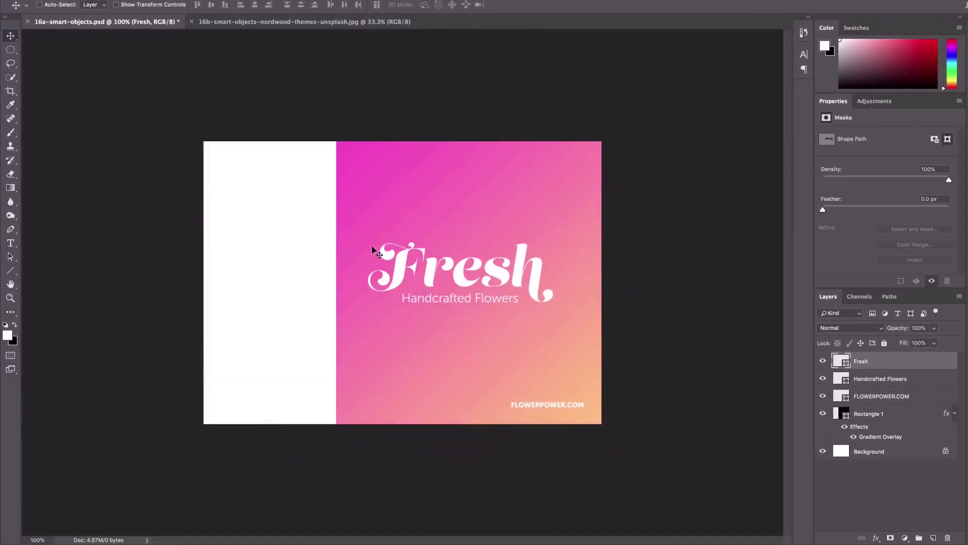
pyautogui.click(267, 25)
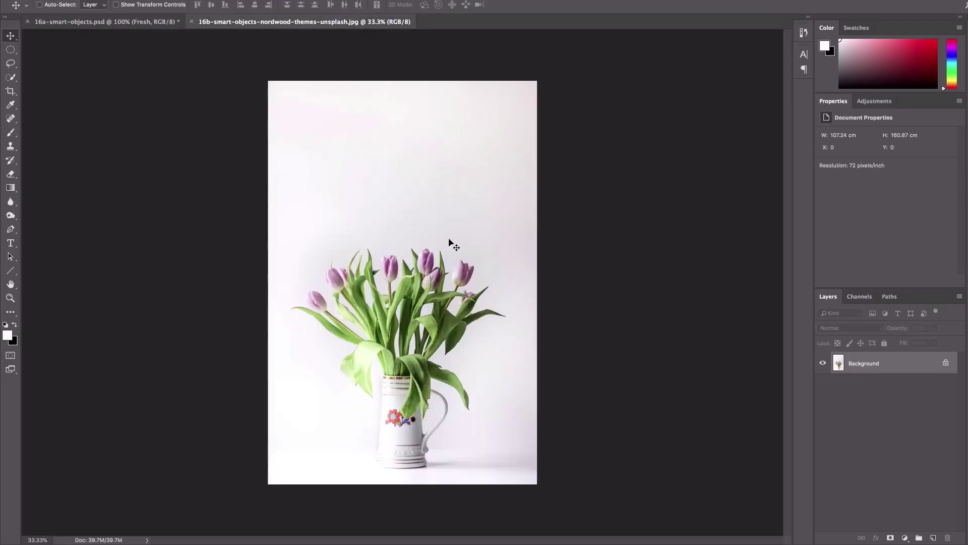
pyautogui.click(130, 22)
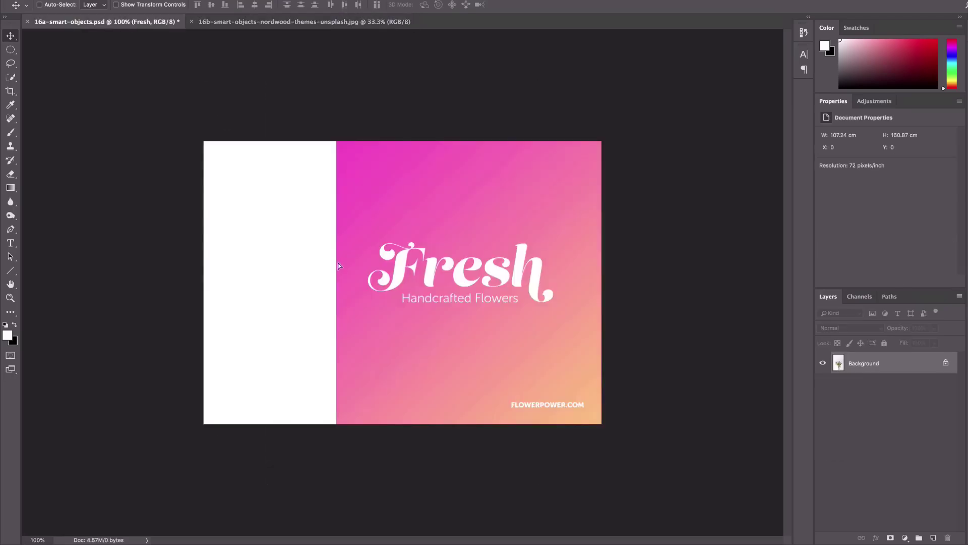
pyautogui.moveTo(338, 263); pyautogui.dragTo(338, 264)
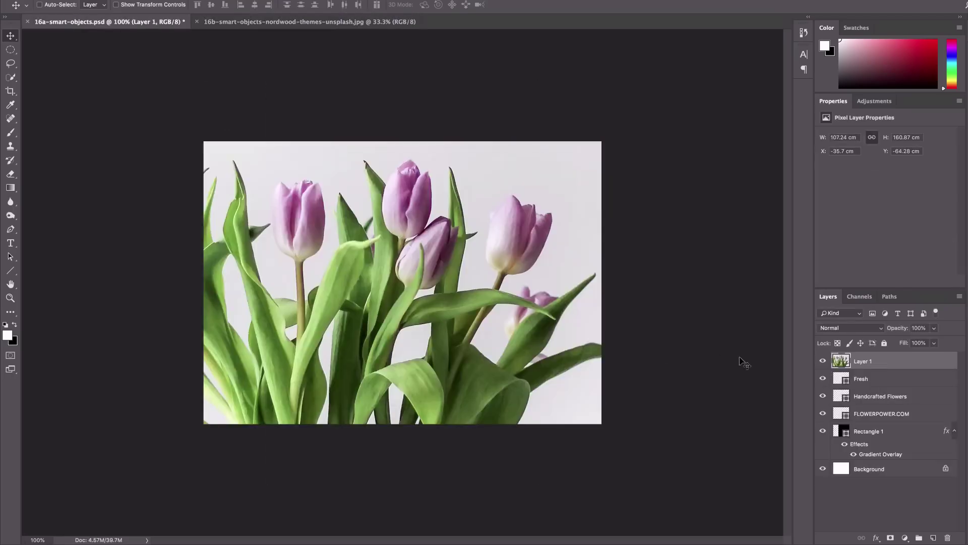
# Convert the new tulip layer to a Smart Object.
pyautogui.rightClick(868, 363)
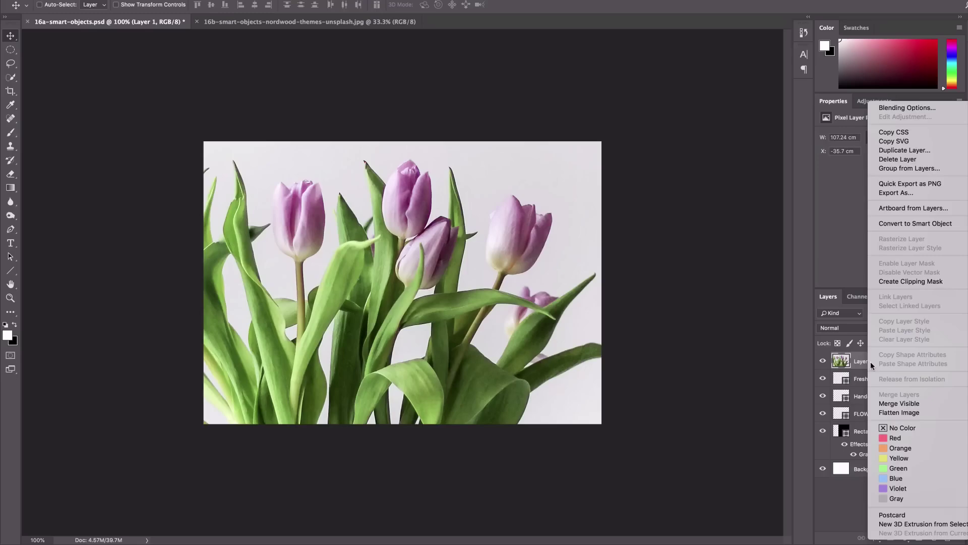
pyautogui.click(896, 226)
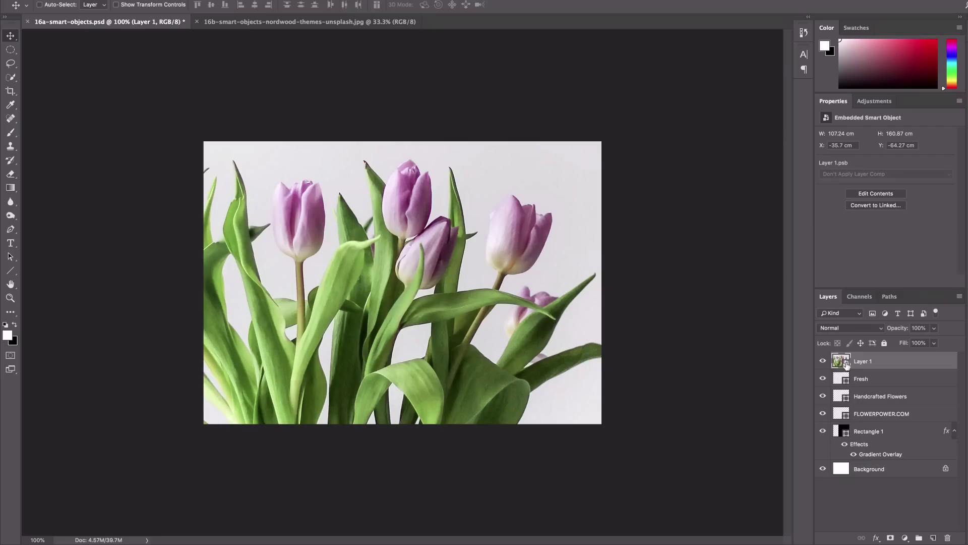
pyautogui.hotkey('ctrl', 'z')
pyautogui.hotkey('ctrl', 'shift', 'z')
# Scale the tulip Smart Object down proportionally and place it in the lower part of the white strip beside the gradient.
pyautogui.hotkey('ctrl', 't')
pyautogui.hotkey('ctrl', '-')
pyautogui.hotkey('ctrl', '-')
pyautogui.hotkey('ctrl', '-')
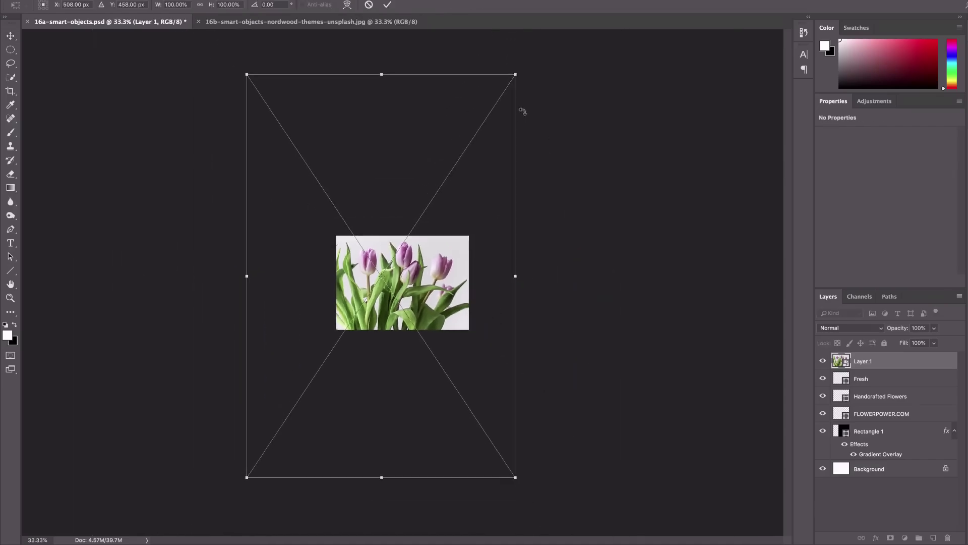
pyautogui.moveTo(525, 66); pyautogui.dragTo(319, 310)
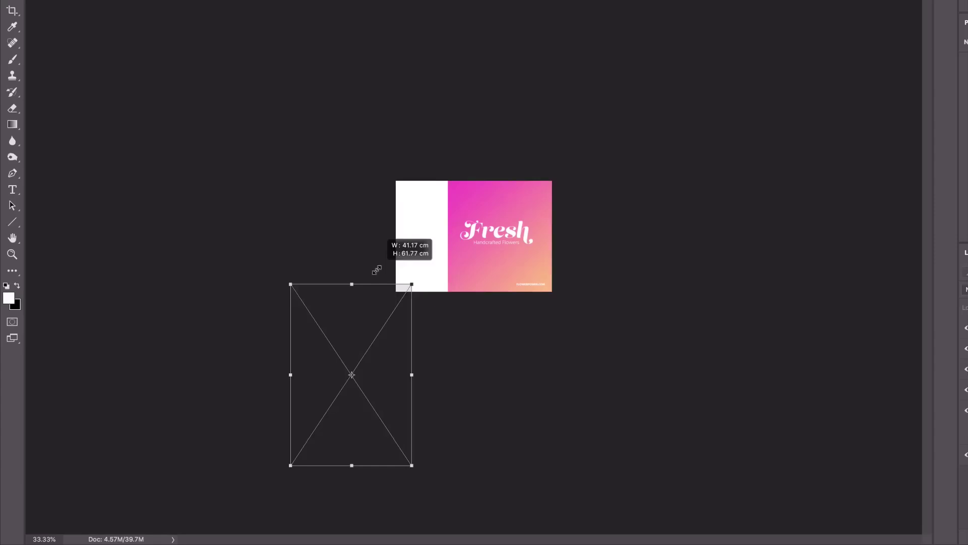
pyautogui.moveTo(377, 270); pyautogui.dragTo(456, 215)
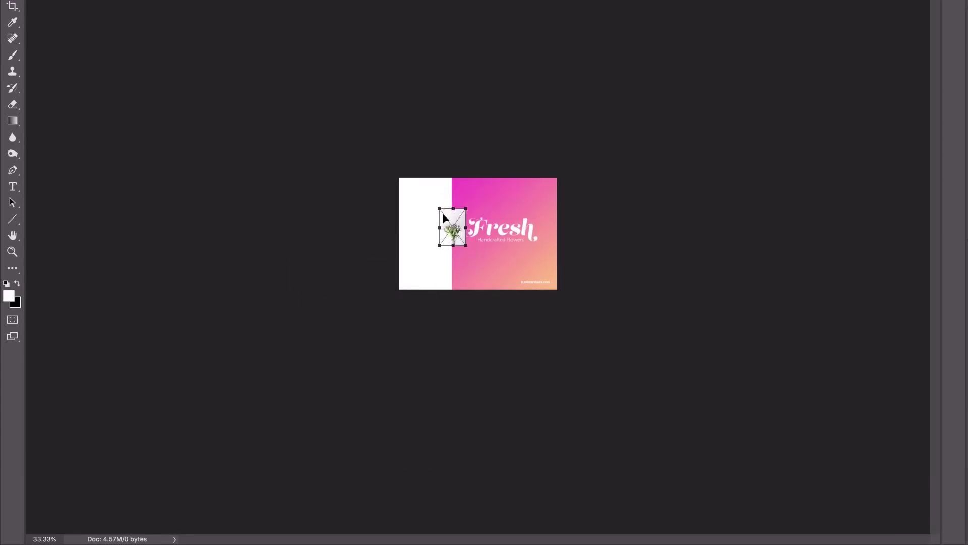
pyautogui.press('Return')
pyautogui.moveTo(612, 0); pyautogui.dragTo(428, 256)
pyautogui.press('Return')
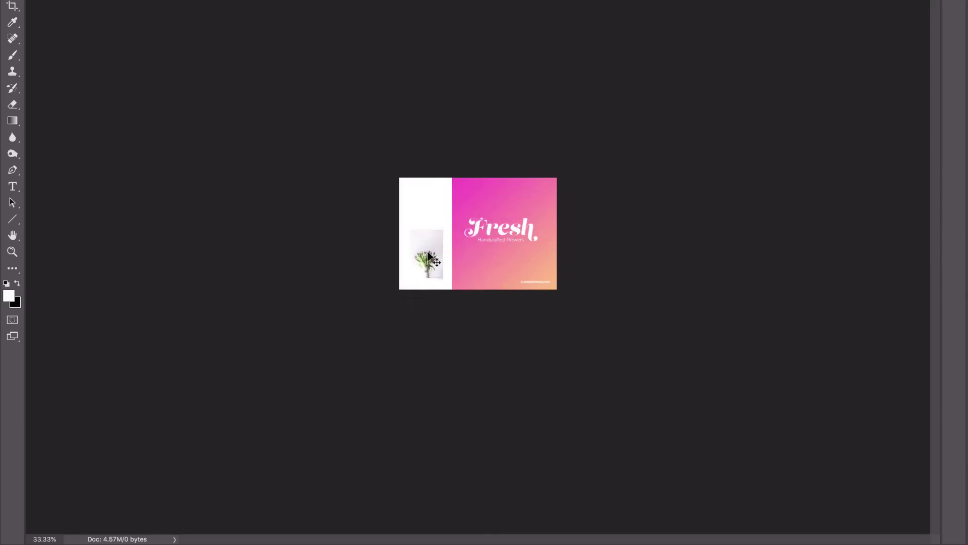
# Enlarge the tulip Smart Object proportionally to cover about two thirds of the card's width and reposition it so the flowers and vase show.
pyautogui.hotkey('ctrl', '+')
pyautogui.hotkey('ctrl', '+')
pyautogui.hotkey('ctrl', '+')
pyautogui.hotkey('ctrl', '+')
pyautogui.hscroll(-3, 417, 346)
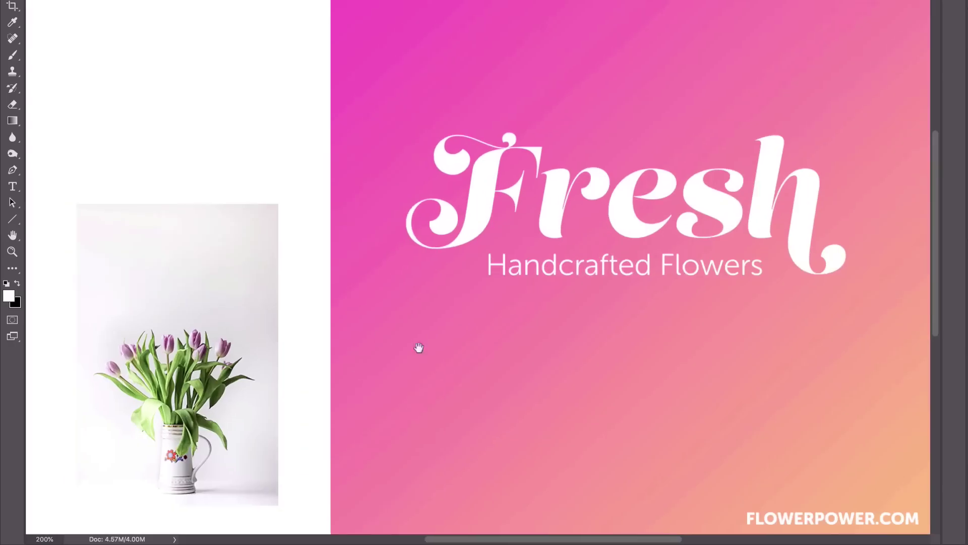
pyautogui.hotkey('ctrl', '-')
pyautogui.hotkey('ctrl', '-')
pyautogui.hotkey('ctrl', 't')
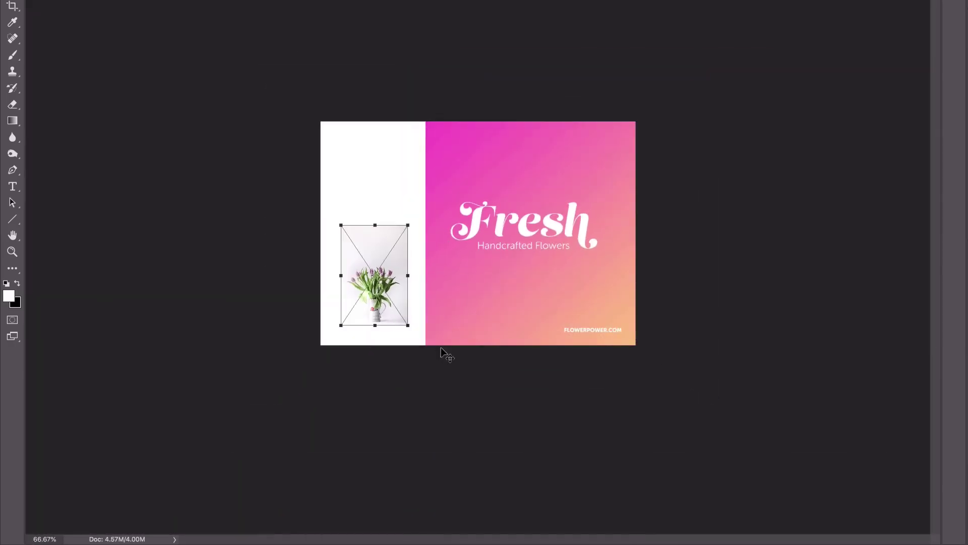
pyautogui.moveTo(411, 222); pyautogui.dragTo(501, 89)
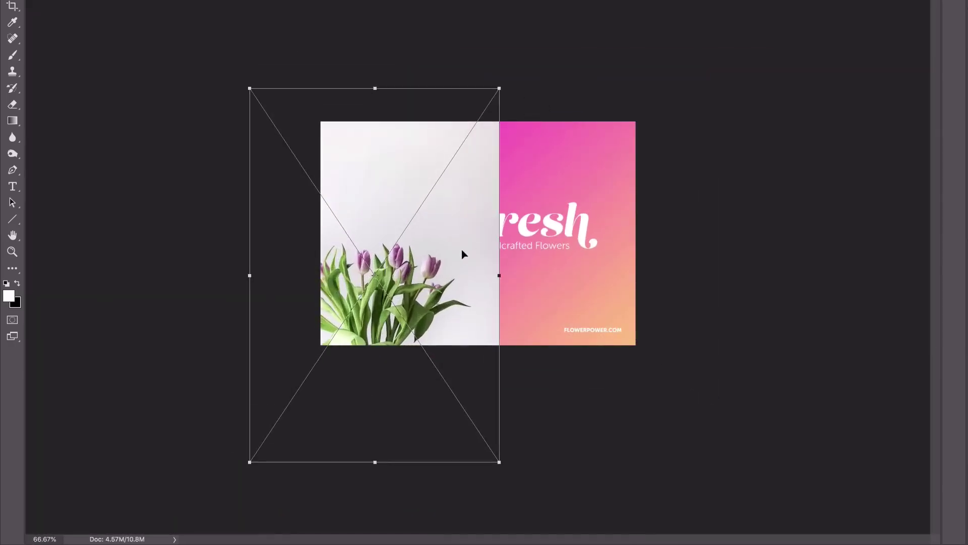
pyautogui.moveTo(462, 249); pyautogui.dragTo(488, 167)
pyautogui.hotkey('ctrl', '+')
pyautogui.hotkey('ctrl', '+')
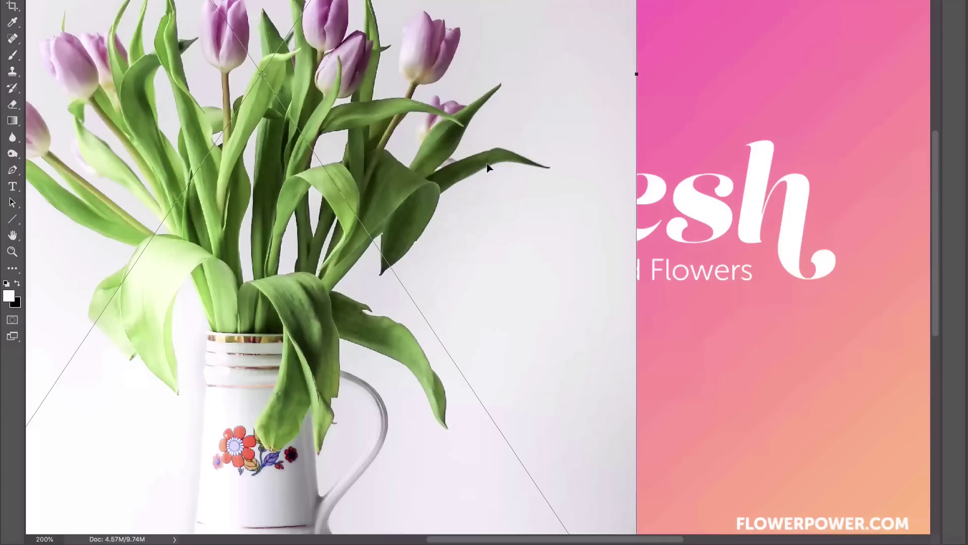
pyautogui.hotkey('ctrl', '-')
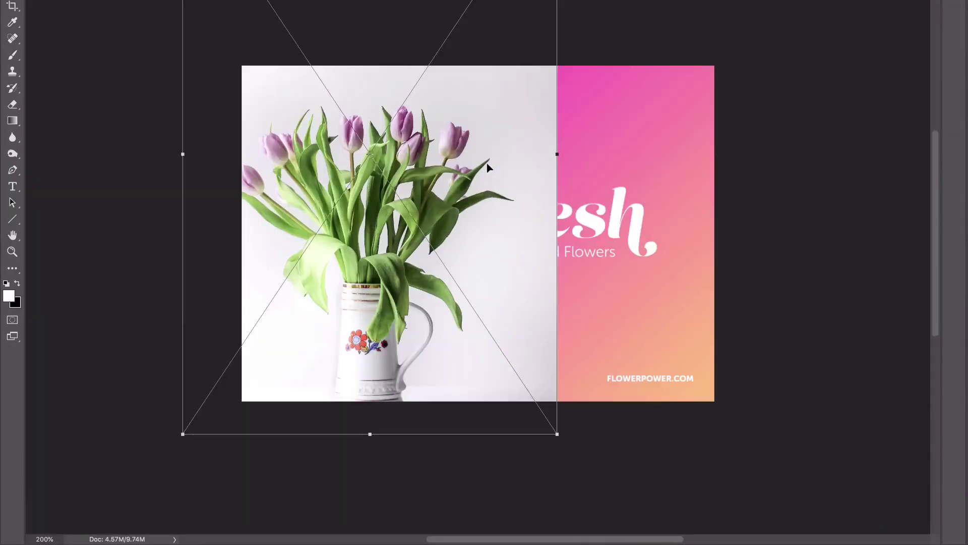
pyautogui.hotkey('ctrl', '-')
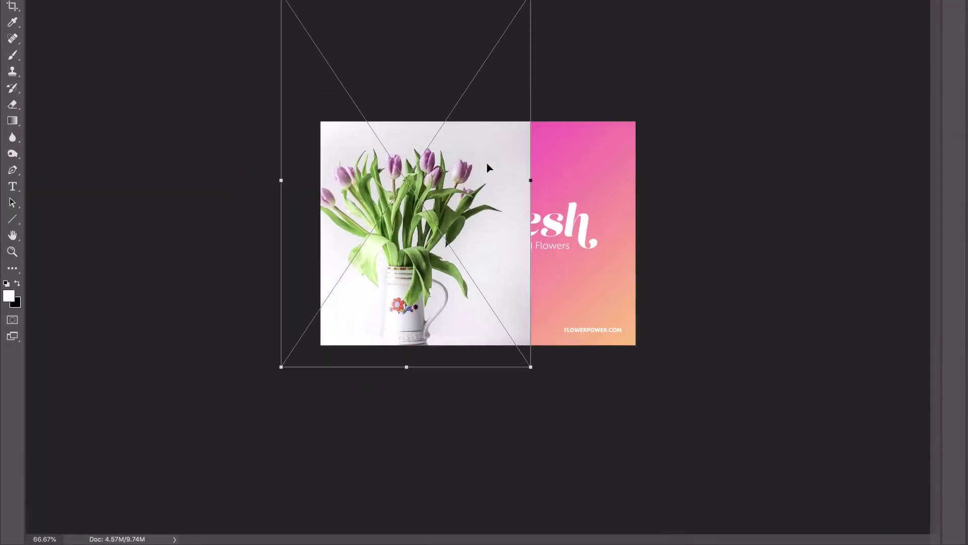
# Scale the tulip Smart Object down slightly and align its lower edge with the bottom edge of the card.
pyautogui.moveTo(530, 1); pyautogui.dragTo(493, 43)
pyautogui.moveTo(454, 173); pyautogui.dragTo(479, 163)
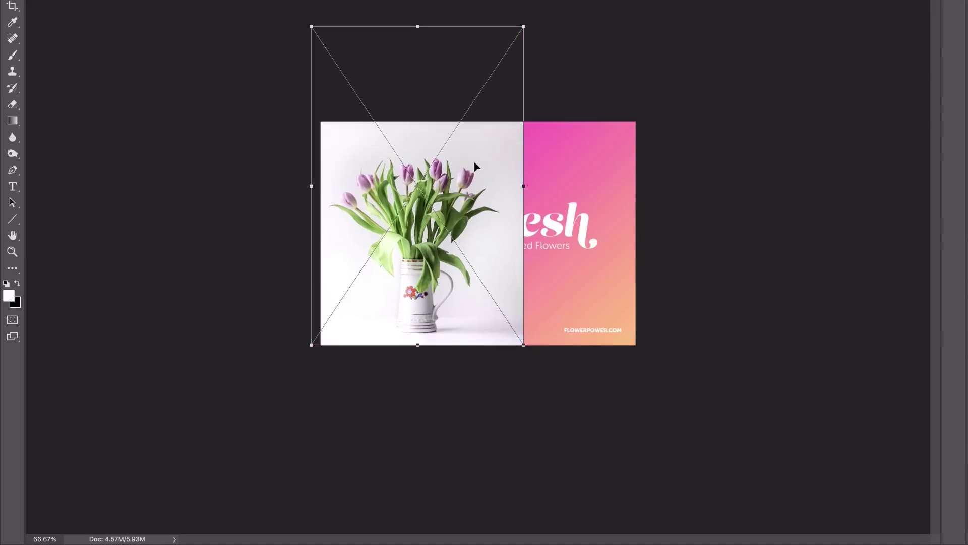
pyautogui.press('Return')
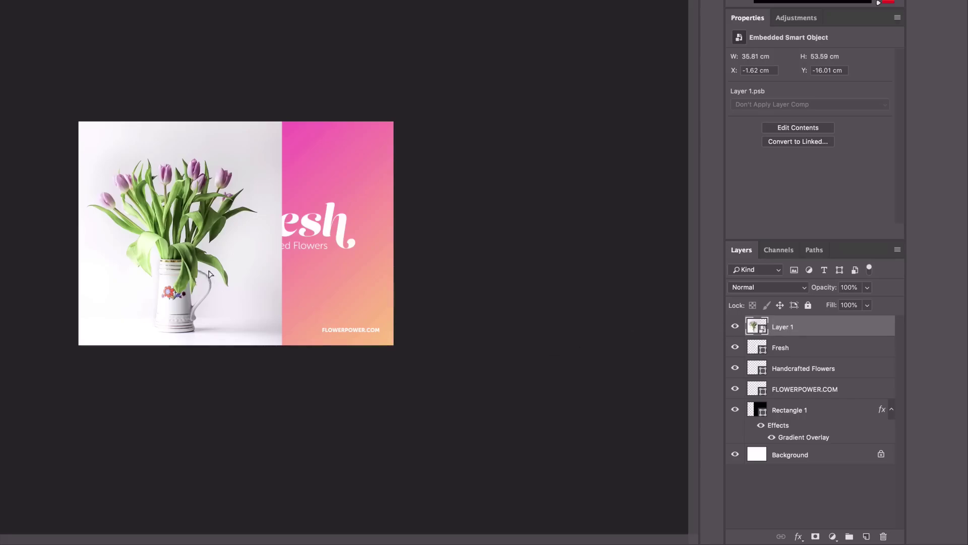
# Move the tulip layer directly beneath Rectangle 1 in the layer stack and select the Rectangle 1 layer.
pyautogui.moveTo(209, 273); pyautogui.dragTo(204, 275)
pyautogui.moveTo(790, 333); pyautogui.dragTo(790, 443)
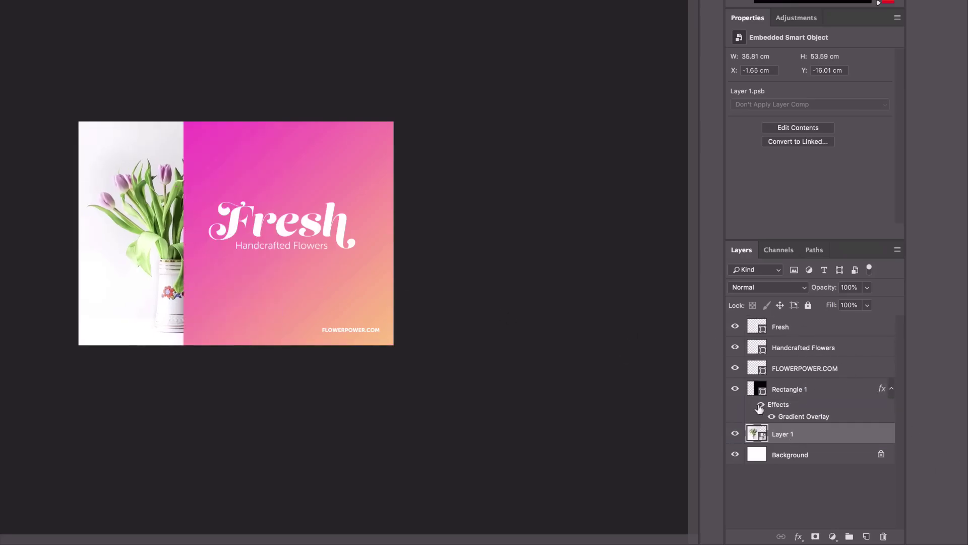
pyautogui.click(796, 396)
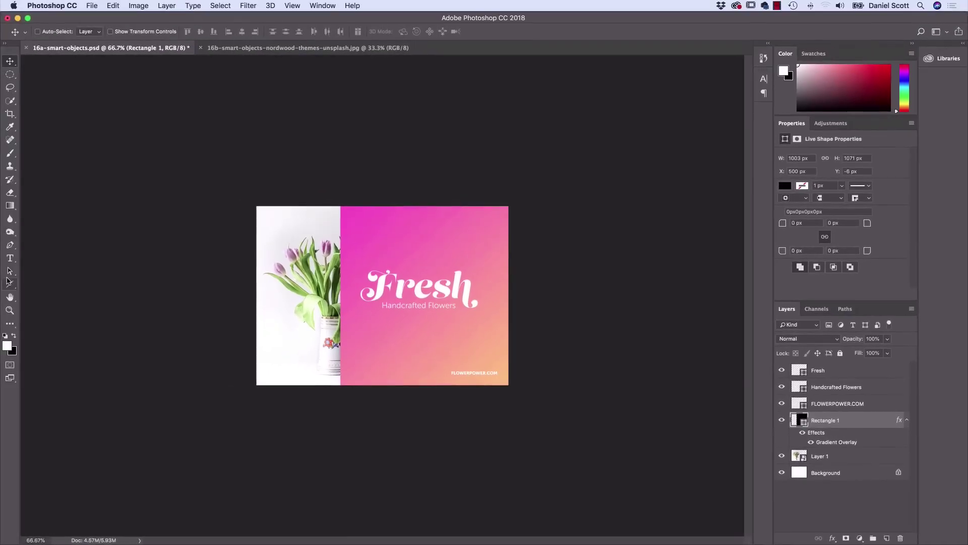
pyautogui.moveTo(9, 281); pyautogui.dragTo(39, 285)
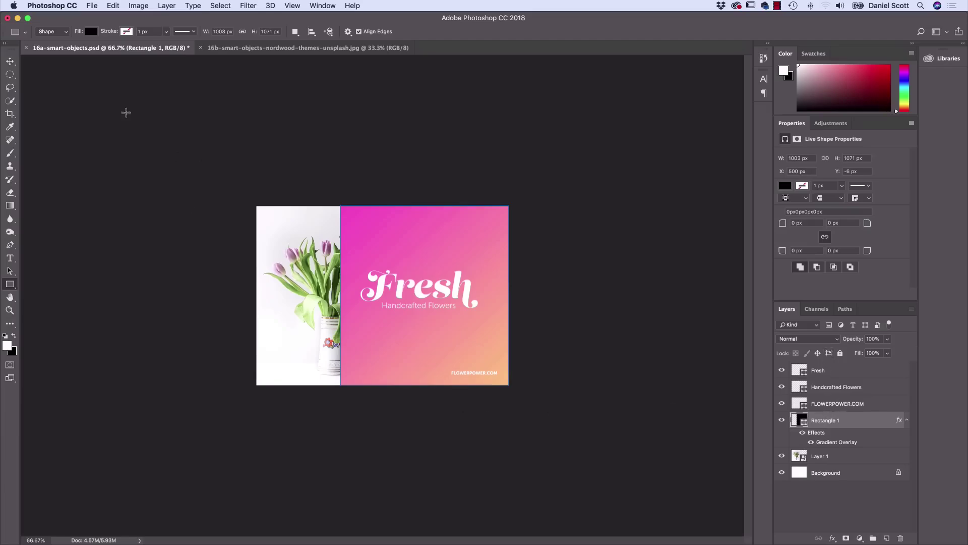
pyautogui.click(10, 61)
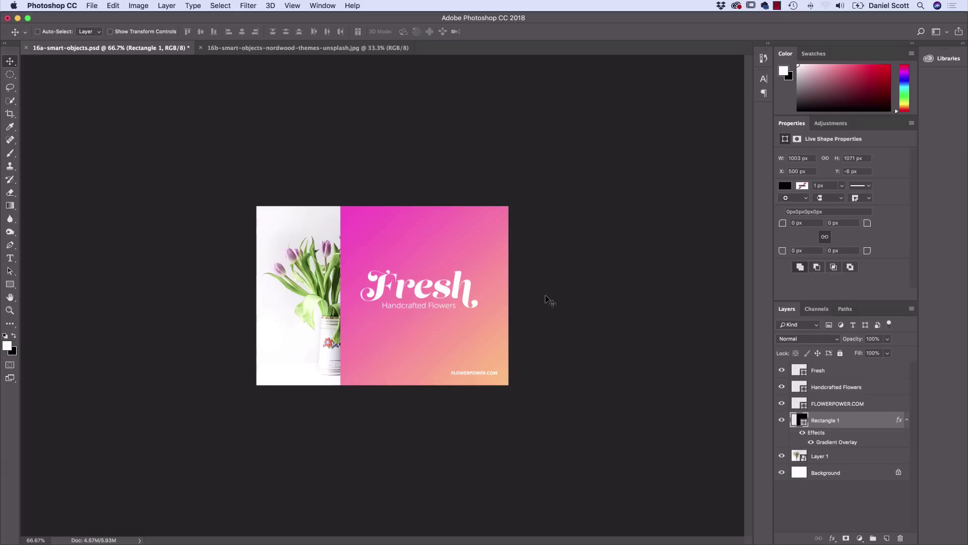
# Switch to Illustrator and open 16c-smart-objects-vector-logo.ai from the Source Files folder.
pyautogui.press('super+Tab')
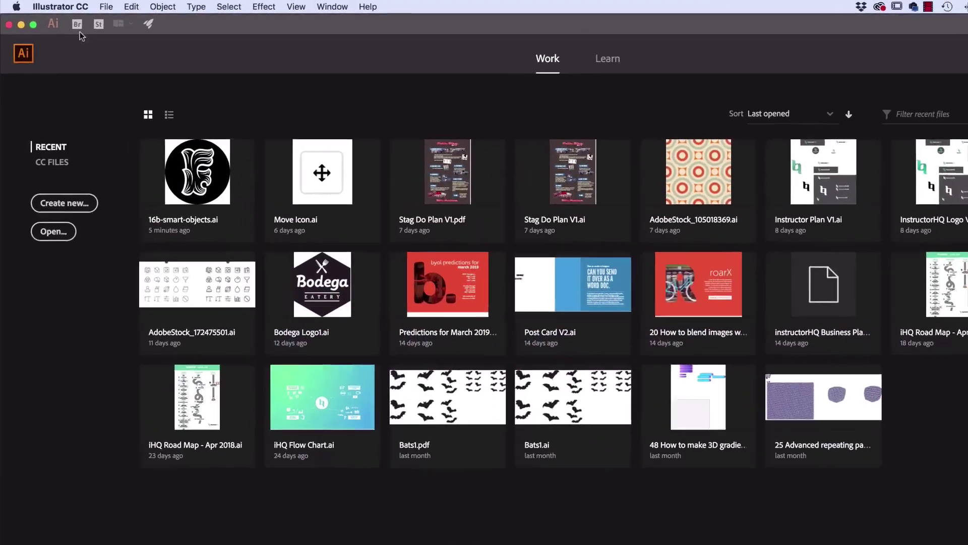
pyautogui.click(88, 6)
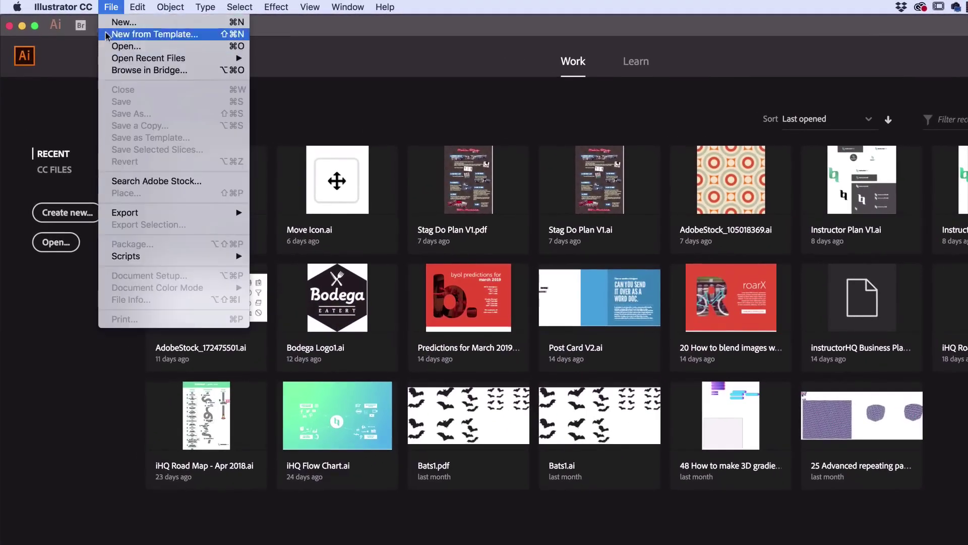
pyautogui.click(125, 46)
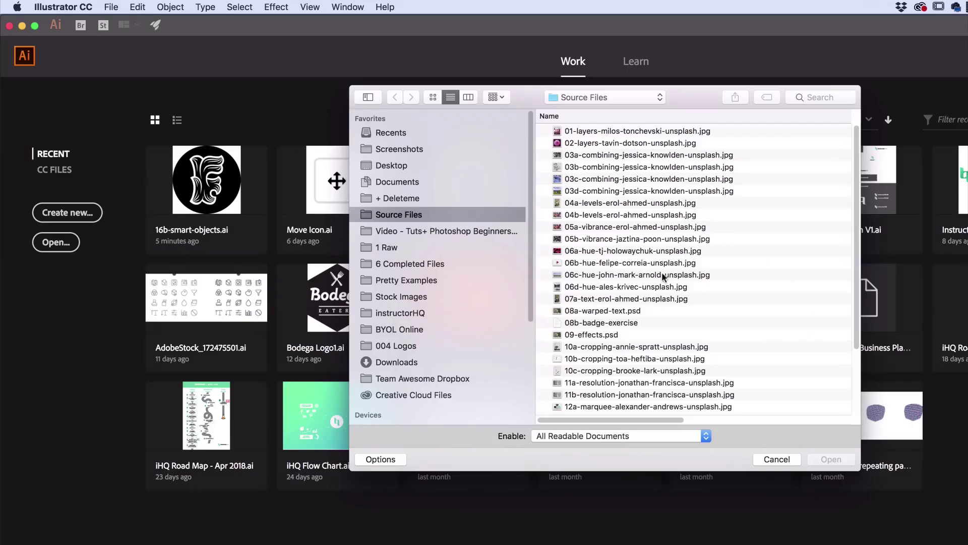
pyautogui.scroll(-5, 654, 323)
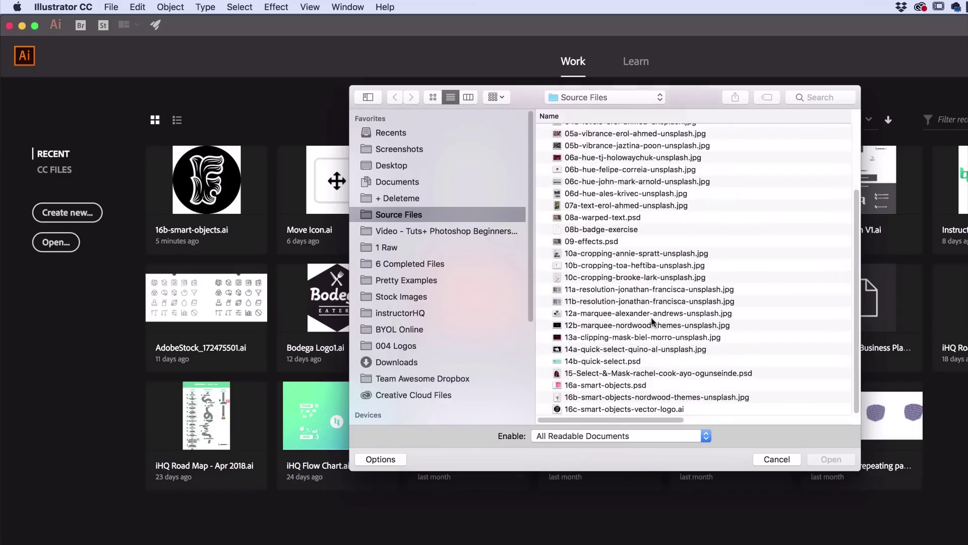
pyautogui.click(588, 410)
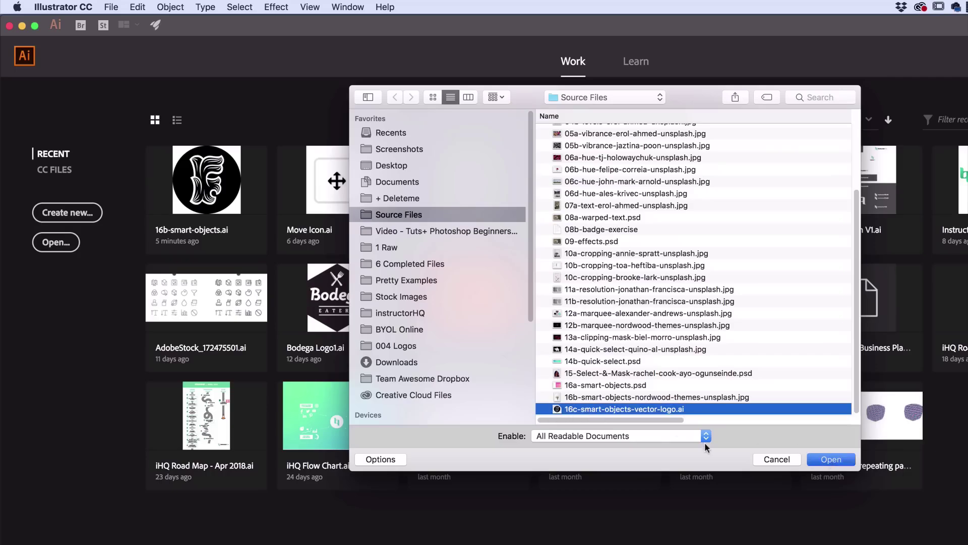
pyautogui.press('Return')
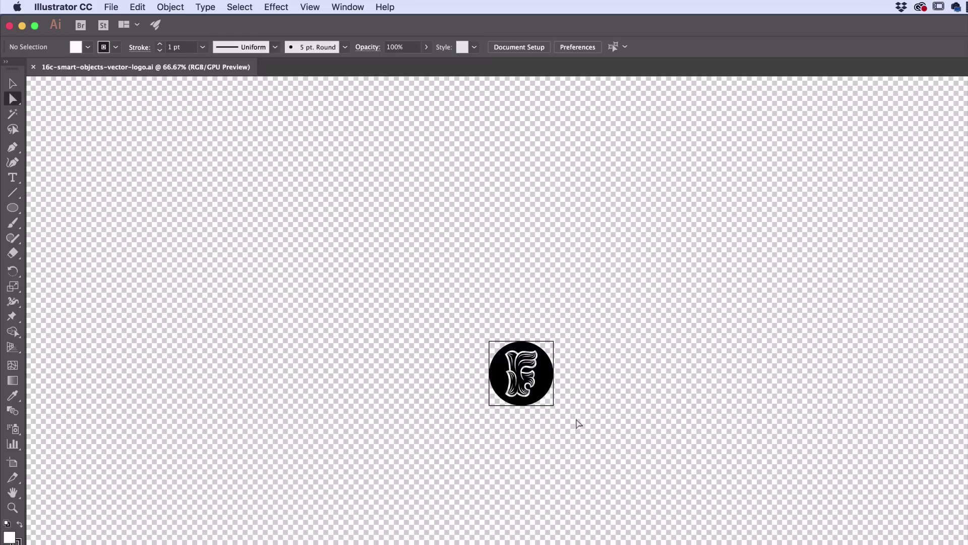
# Select all of the round F logo artwork and copy it.
pyautogui.press('super+plus')
pyautogui.press('super+plus')
pyautogui.press('super+plus')
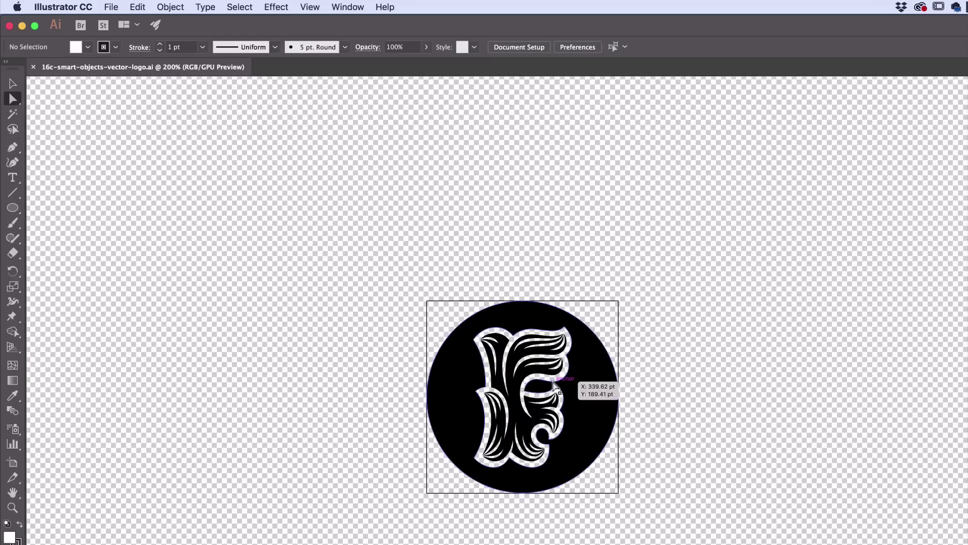
pyautogui.click(612, 409)
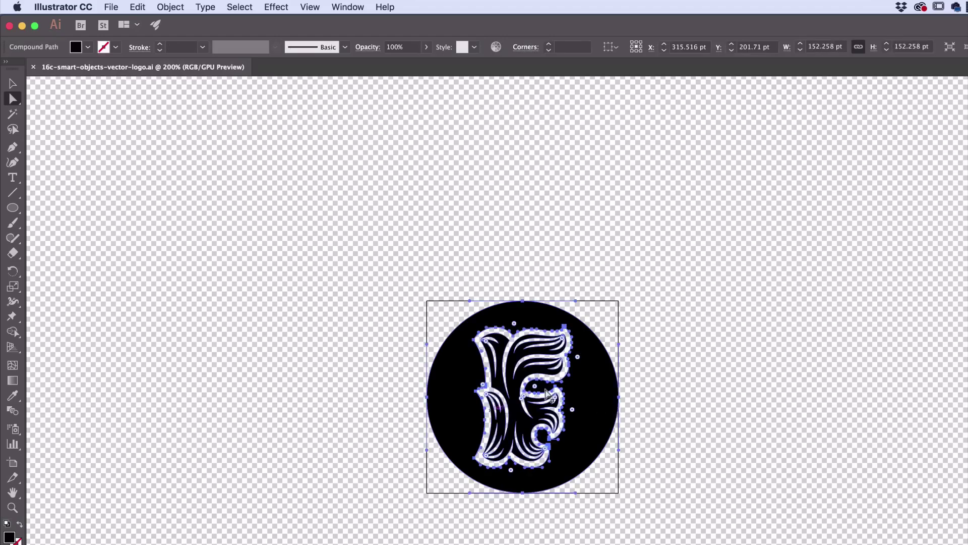
pyautogui.scroll(1, 151, 151)
pyautogui.click(12, 84)
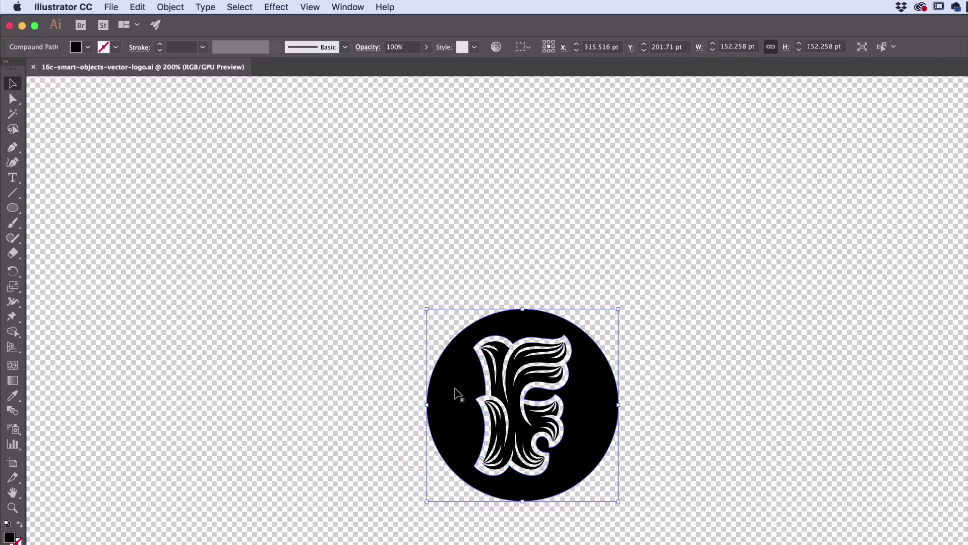
pyautogui.moveTo(382, 294); pyautogui.dragTo(667, 523)
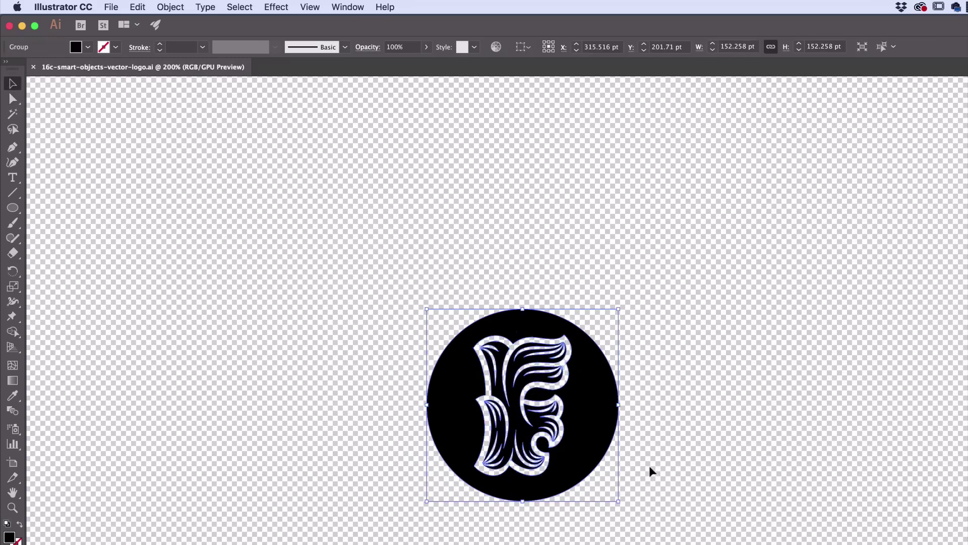
# Switch to Photoshop, paste the logo into 16a-smart-objects.psd as Pixels and place it below the Handcrafted Flowers text.
pyautogui.press('super+Tab')
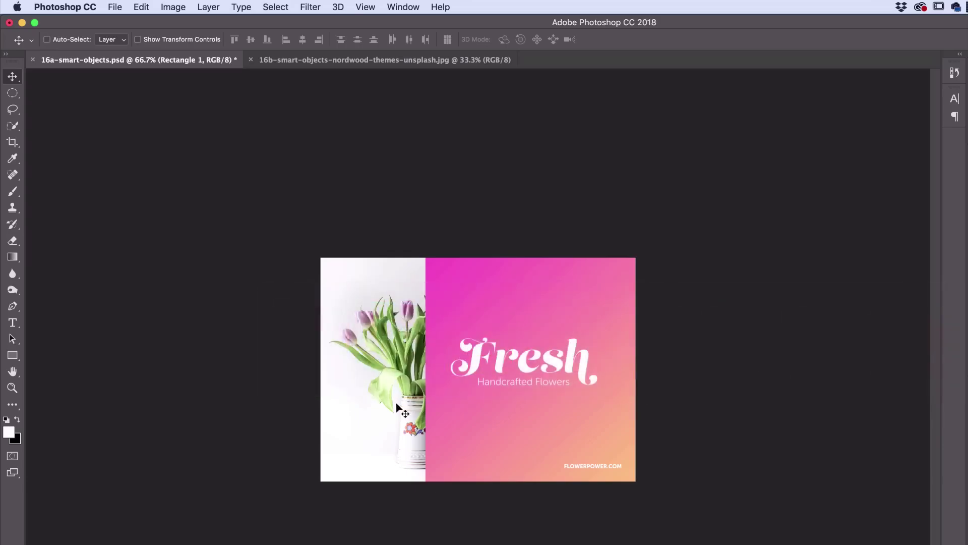
pyautogui.press('super+v')
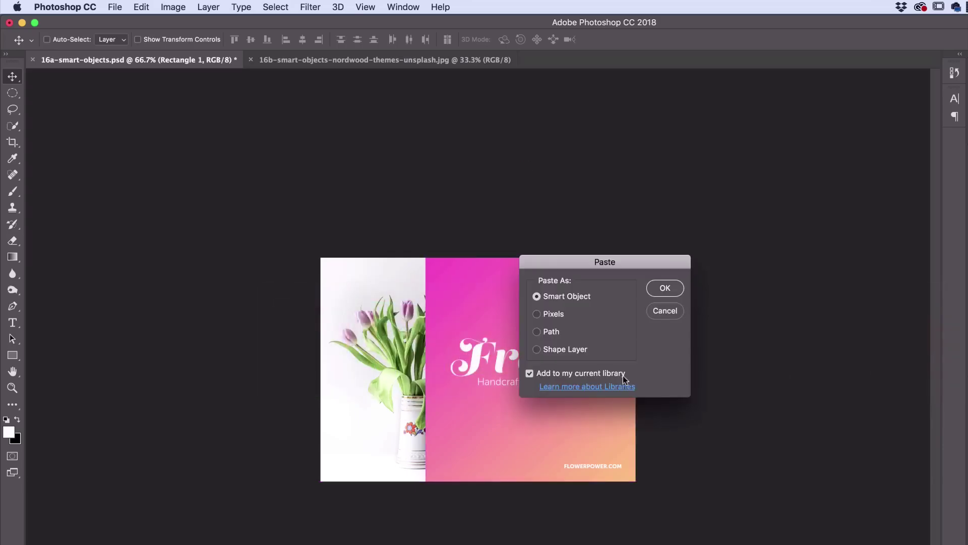
pyautogui.click(545, 316)
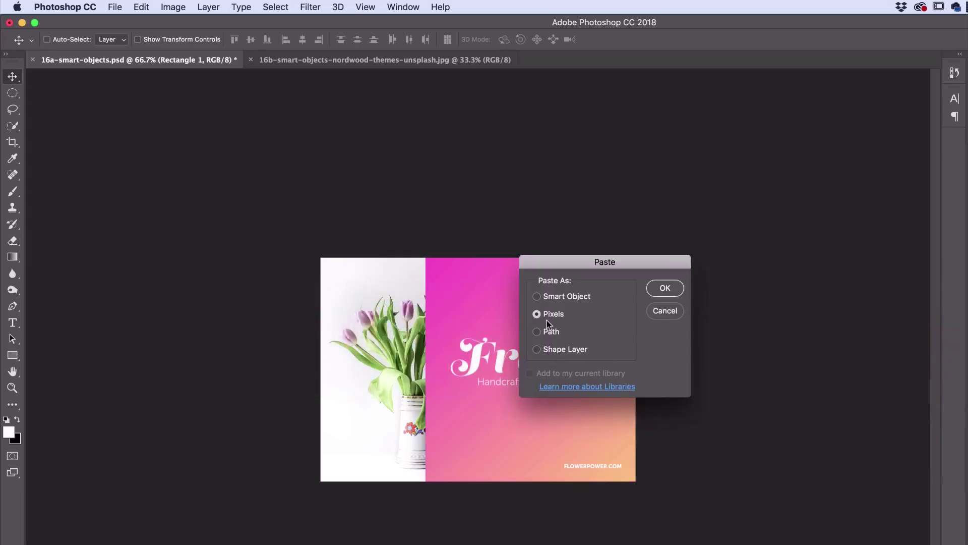
pyautogui.click(665, 292)
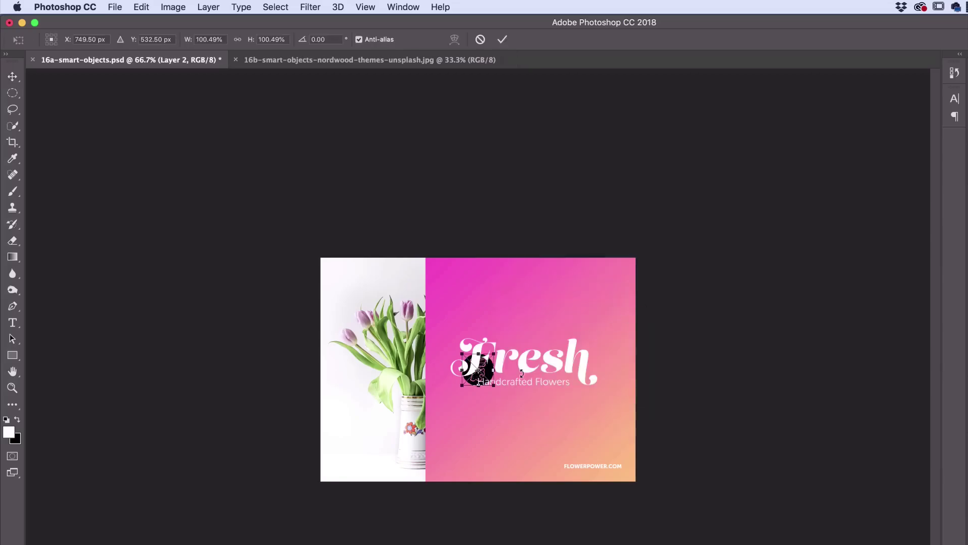
pyautogui.press('Return')
pyautogui.moveTo(515, 382); pyautogui.dragTo(515, 444)
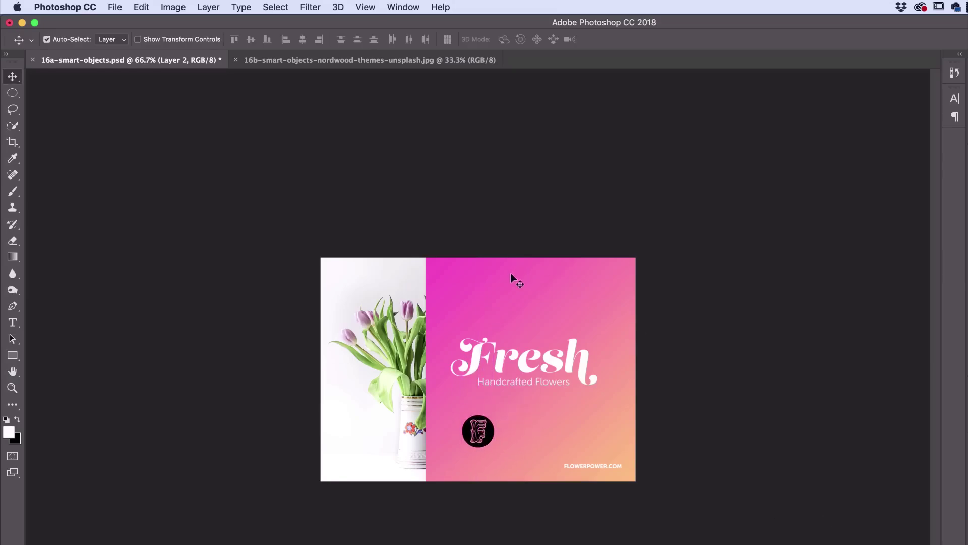
# Paste the logo again as a Smart Object without adding it to the library, and place it to the right of the pixel copy.
pyautogui.press('super+v')
pyautogui.click(555, 299)
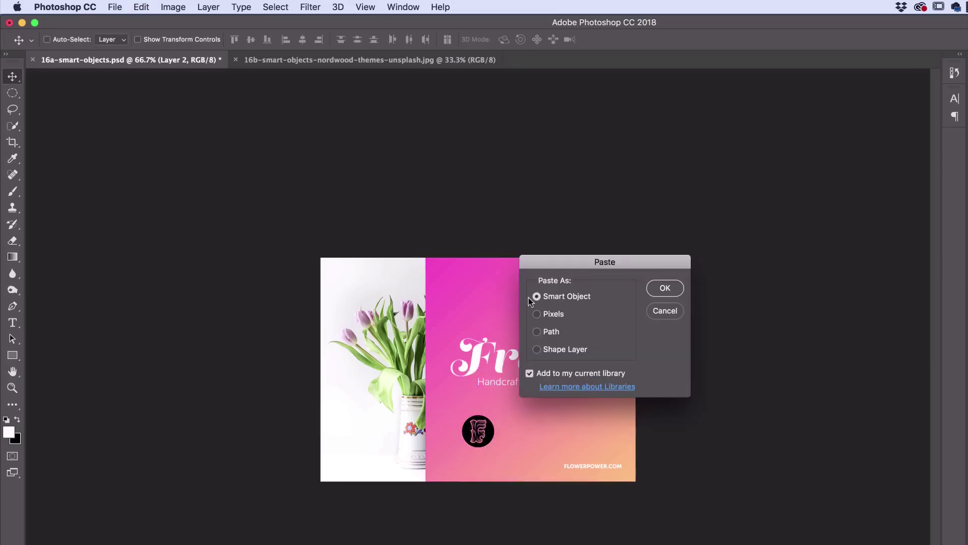
pyautogui.click(529, 374)
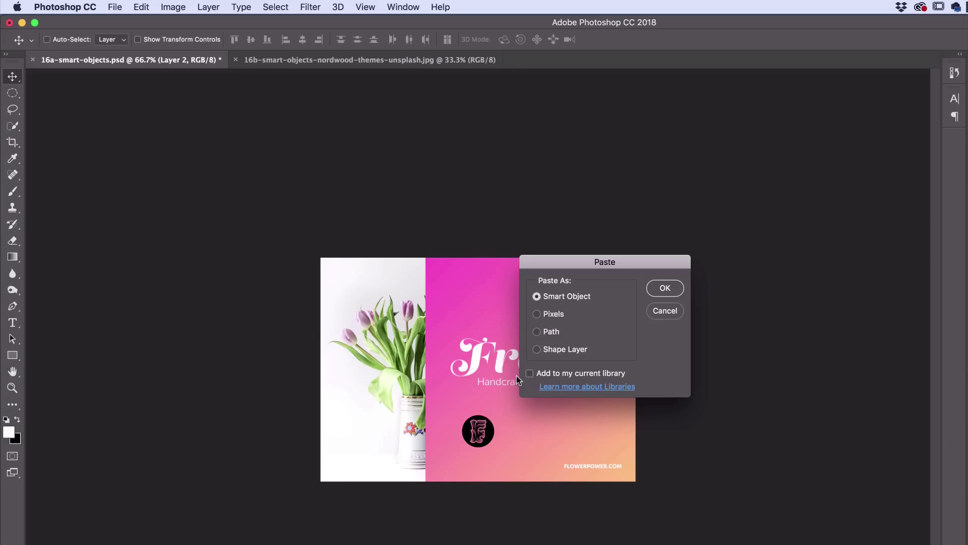
pyautogui.click(665, 288)
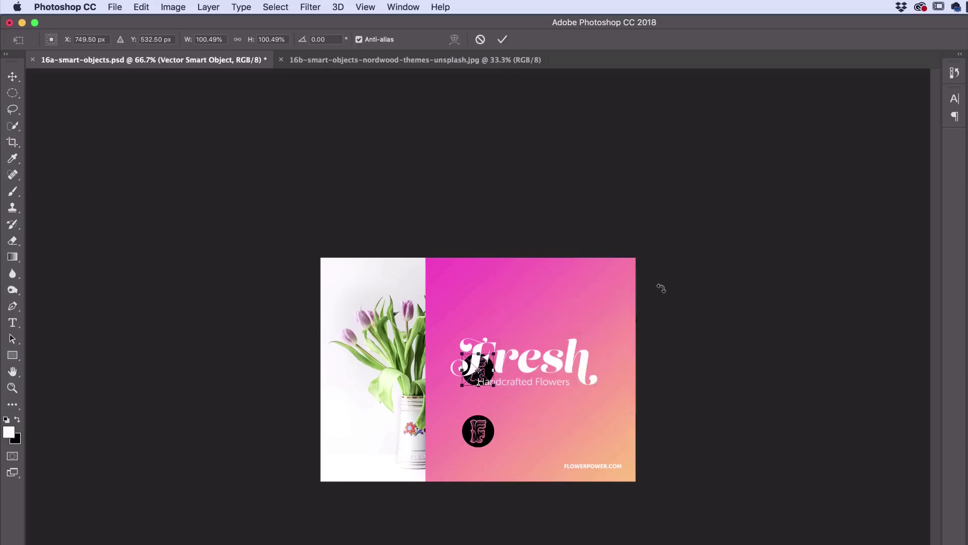
pyautogui.press('Return')
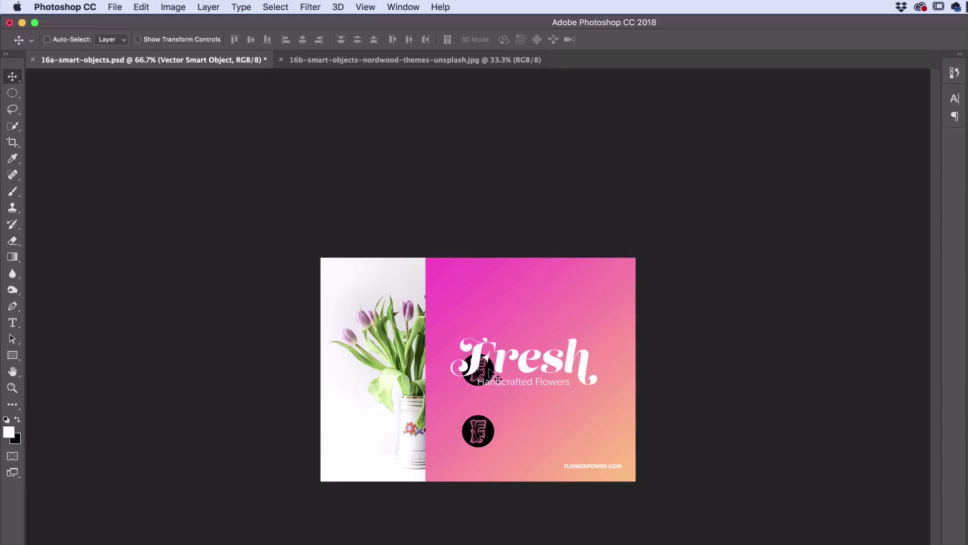
pyautogui.moveTo(479, 375); pyautogui.dragTo(529, 437)
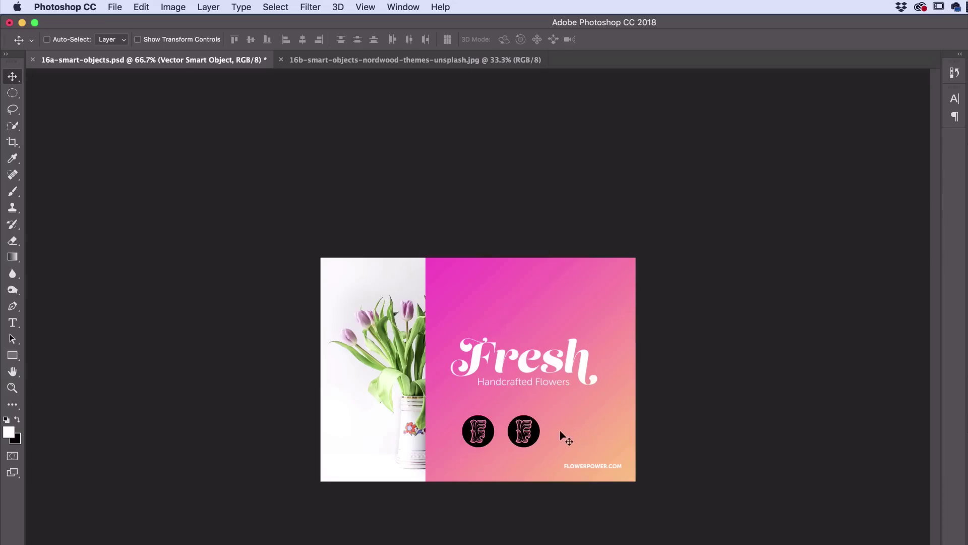
# Compare the two logo copies up close and hide the Vector Smart Object layer.
pyautogui.press('super+plus')
pyautogui.press('super+plus')
pyautogui.press('super+plus')
pyautogui.moveTo(546, 385); pyautogui.dragTo(456, 147)
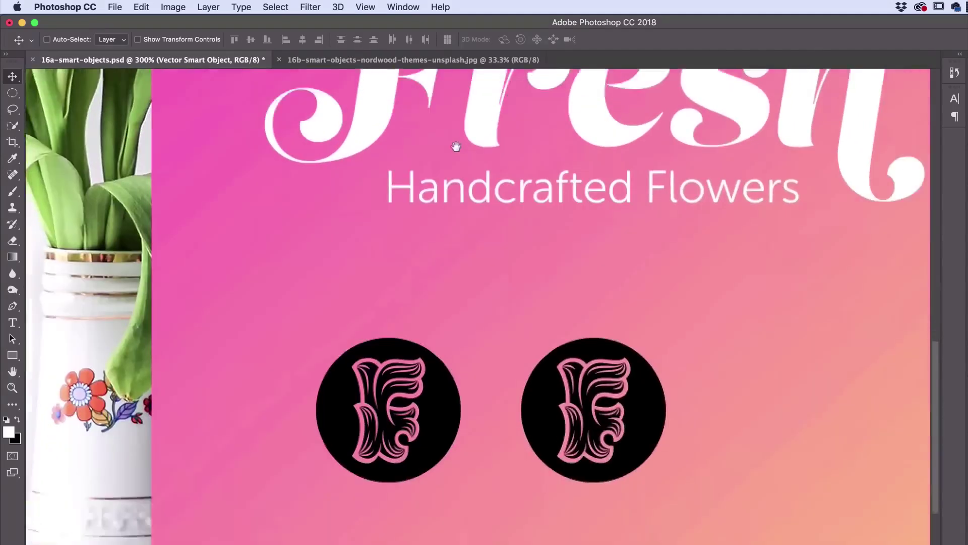
pyautogui.moveTo(452, 352); pyautogui.dragTo(452, 352)
pyautogui.press('super+0')
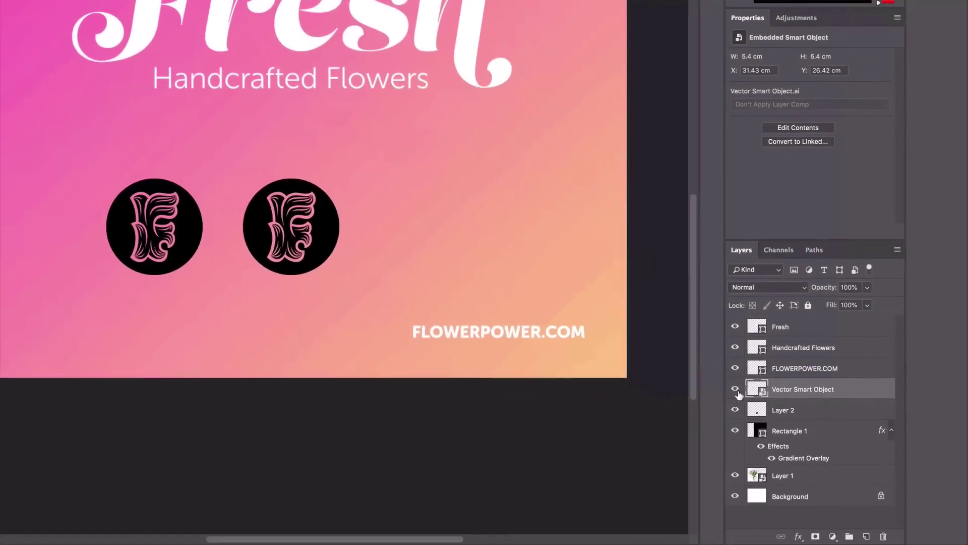
pyautogui.click(736, 390)
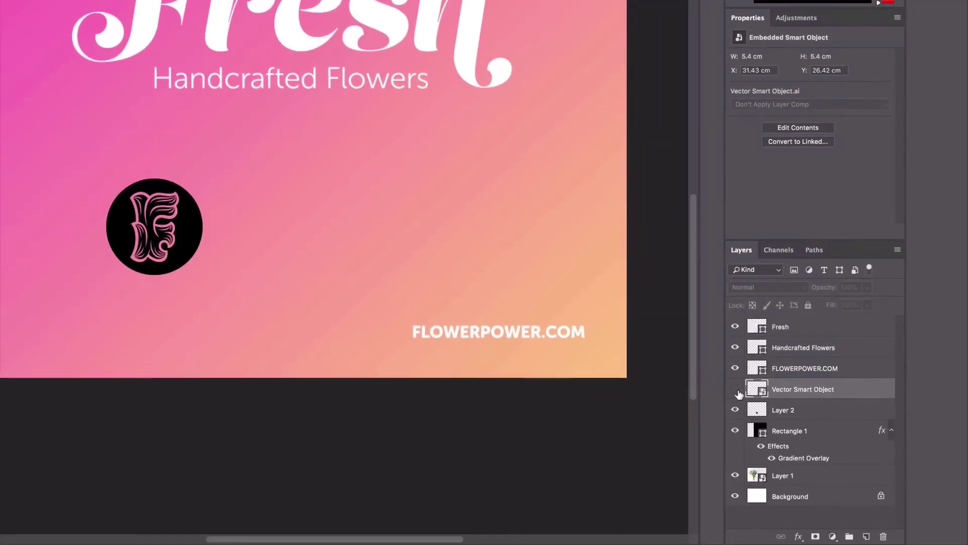
# Show the hidden Vector Smart Object layer again and toggle the pixel logo layer off and back on.
pyautogui.click(736, 390)
pyautogui.click(735, 410)
pyautogui.click(735, 410)
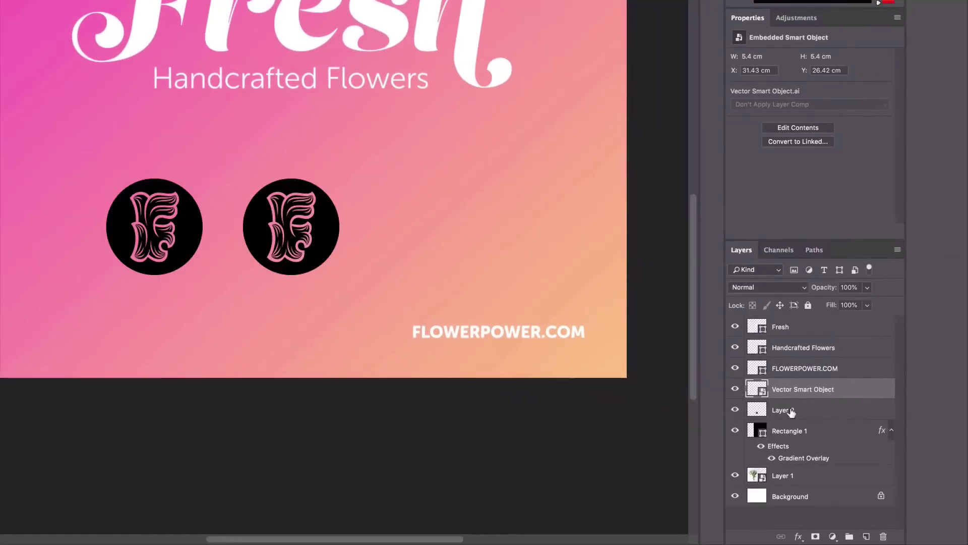
# Rename Layer 2 with the pixel logo as Not Smart and the Vector Smart Object layer as Very Smart.
pyautogui.doubleClick(790, 410)
pyautogui.write('No')
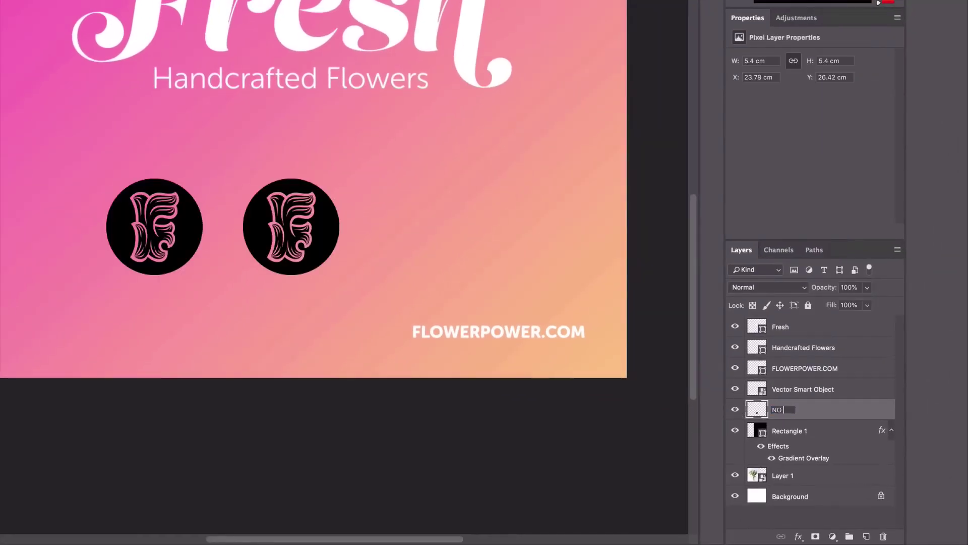
pyautogui.write('t Smart')
pyautogui.press('Return')
pyautogui.doubleClick(791, 389)
pyautogui.write('Very Smart')
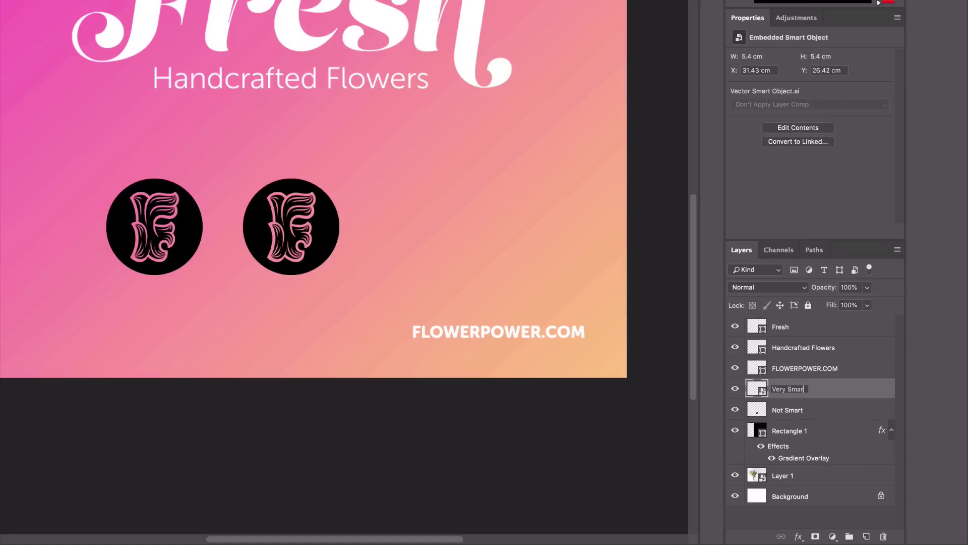
pyautogui.press('Return')
# Scale the Very Smart and Not Smart logos up together until each is about 38.6 cm wide, and shift them right across the card.
pyautogui.keyDown('shift'); pyautogui.click(805, 411); pyautogui.keyUp('shift')
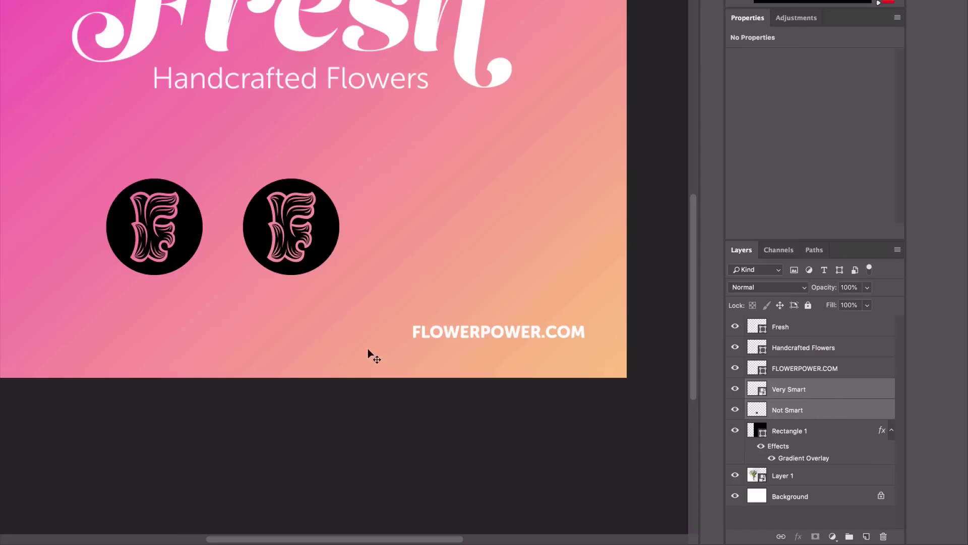
pyautogui.hotkey('ctrl', 't')
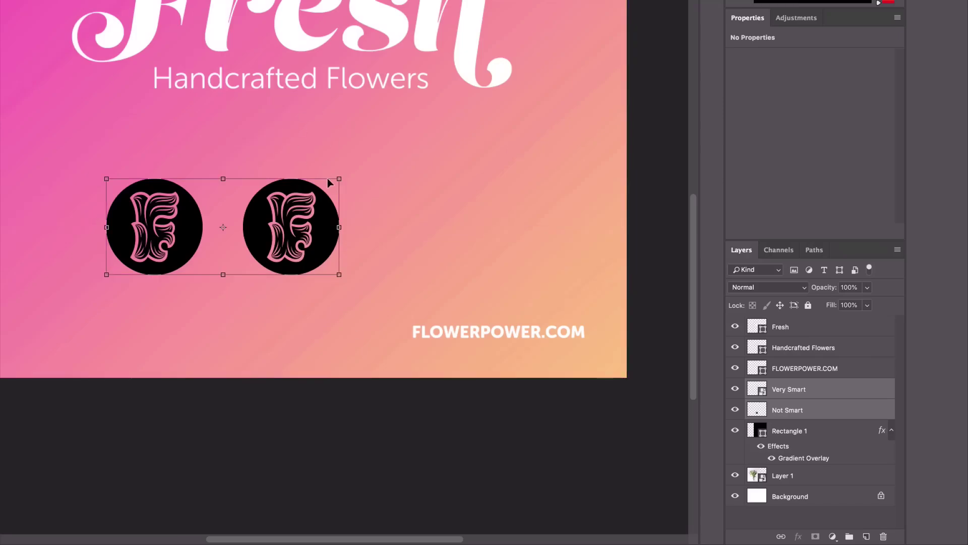
pyautogui.moveTo(340, 178); pyautogui.dragTo(527, 43)
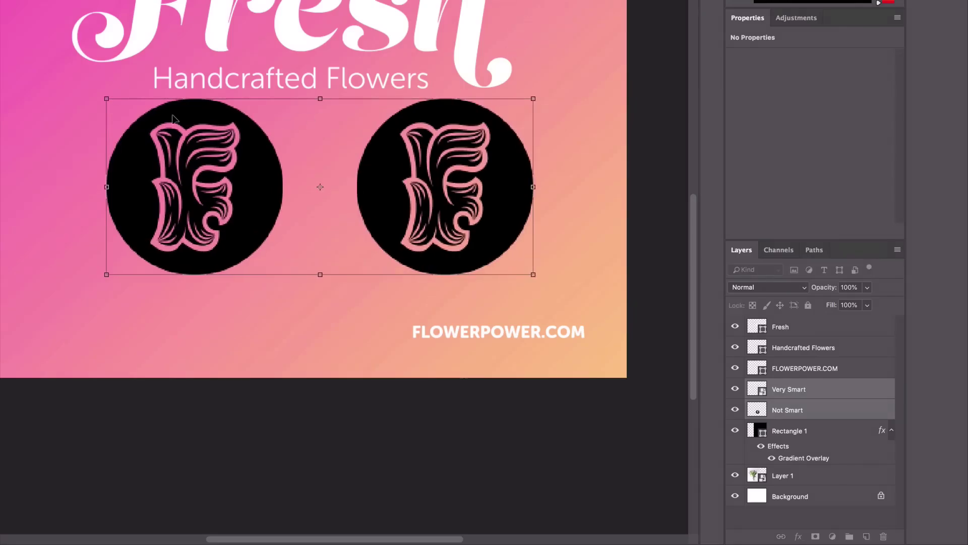
pyautogui.hotkey('ctrl', '-')
pyautogui.hotkey('ctrl', '-')
pyautogui.hotkey('ctrl', '-')
pyautogui.hotkey('ctrl', '-')
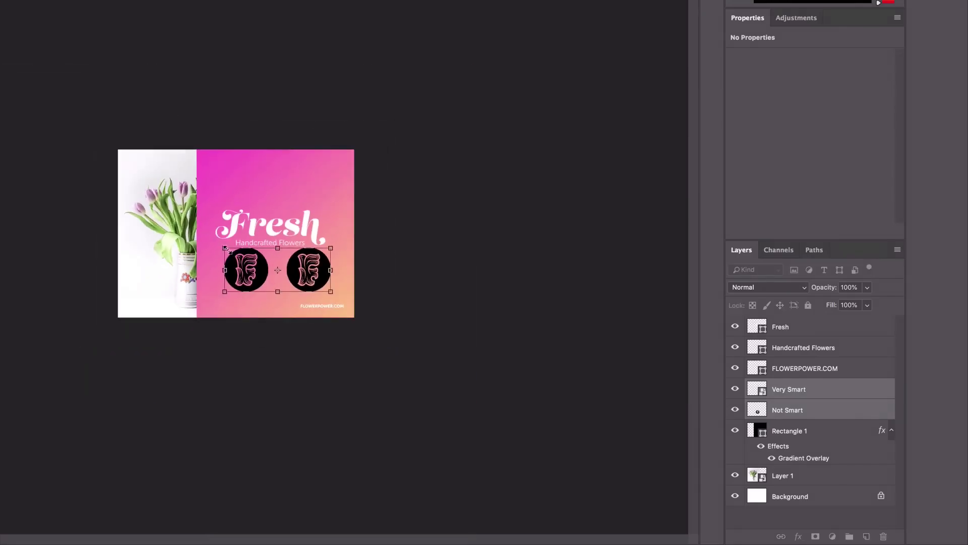
pyautogui.moveTo(225, 248); pyautogui.dragTo(0, 25)
pyautogui.moveTo(251, 179); pyautogui.dragTo(352, 191)
pyautogui.press('Return')
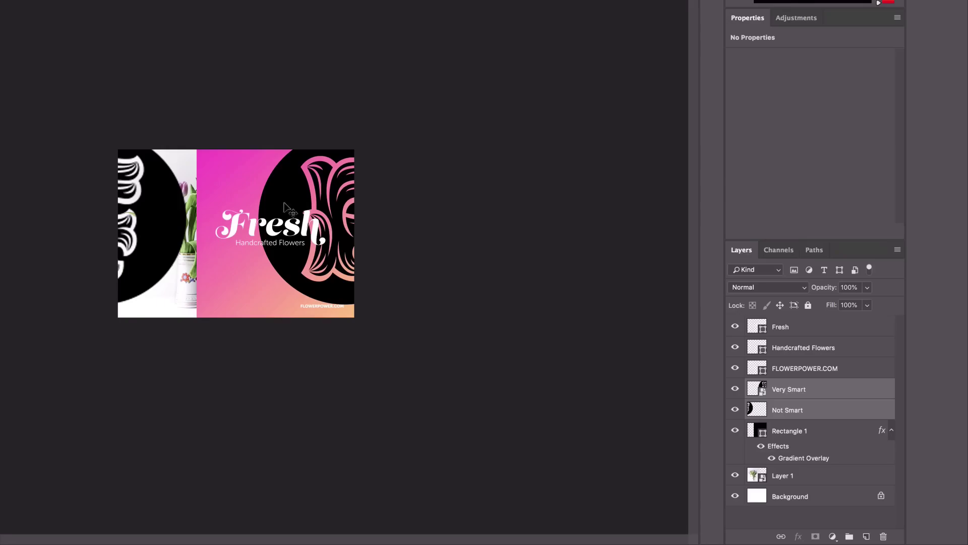
# Move the Not Smart logo right to X about -5.75 cm and the Very Smart logo left to X about 23.2 cm, comparing their edges.
pyautogui.click(216, 93)
pyautogui.moveTo(161, 203); pyautogui.dragTo(234, 214)
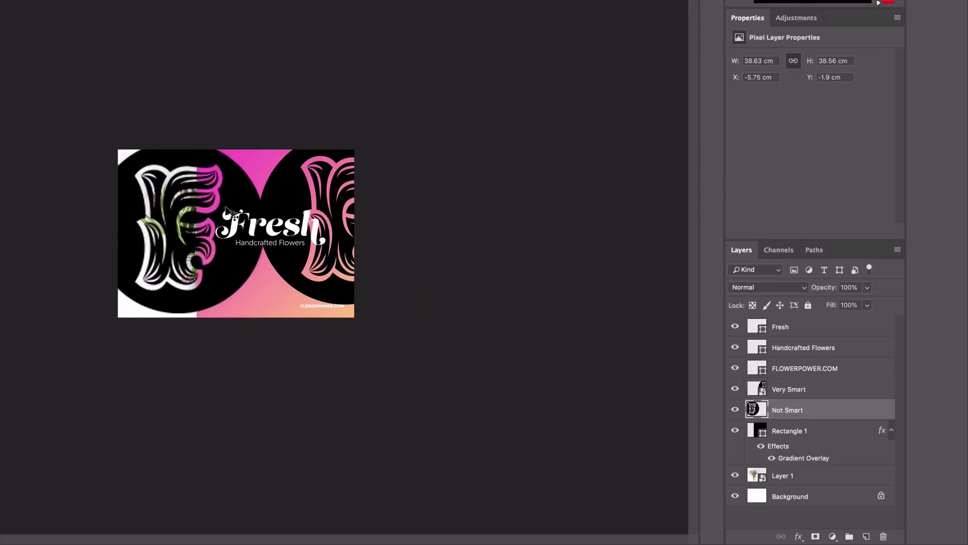
pyautogui.scroll(5, 234, 230)
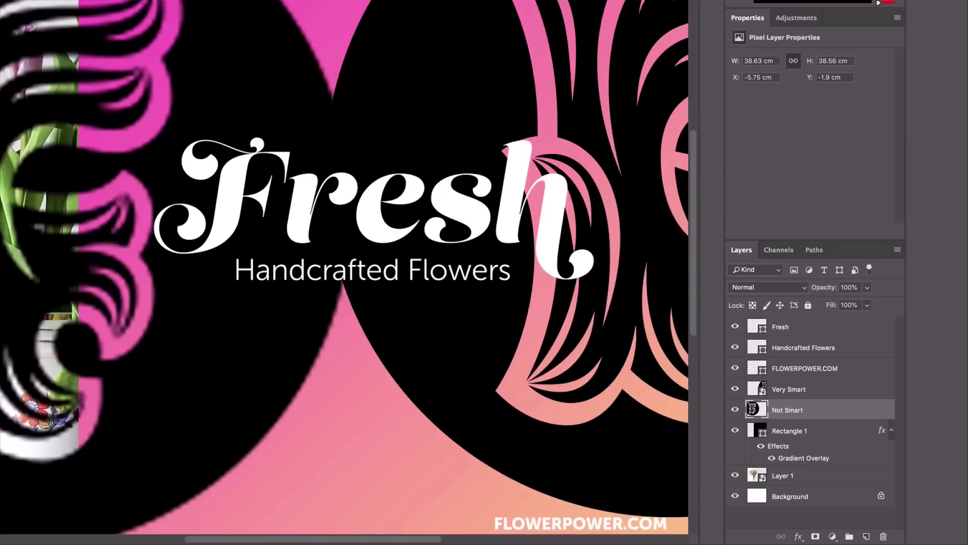
pyautogui.moveTo(241, 189); pyautogui.dragTo(31, 185)
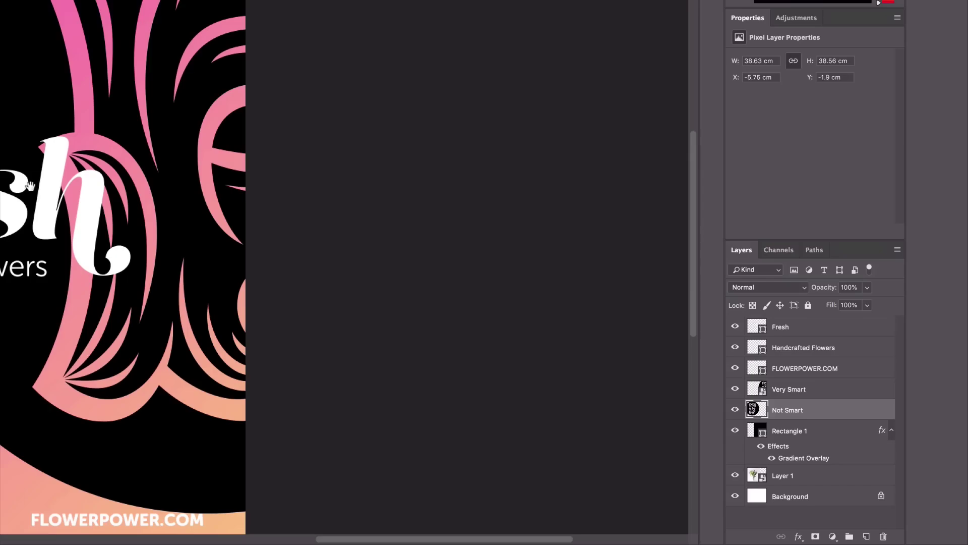
pyautogui.click(209, 89)
pyautogui.moveTo(220, 83); pyautogui.dragTo(66, 84)
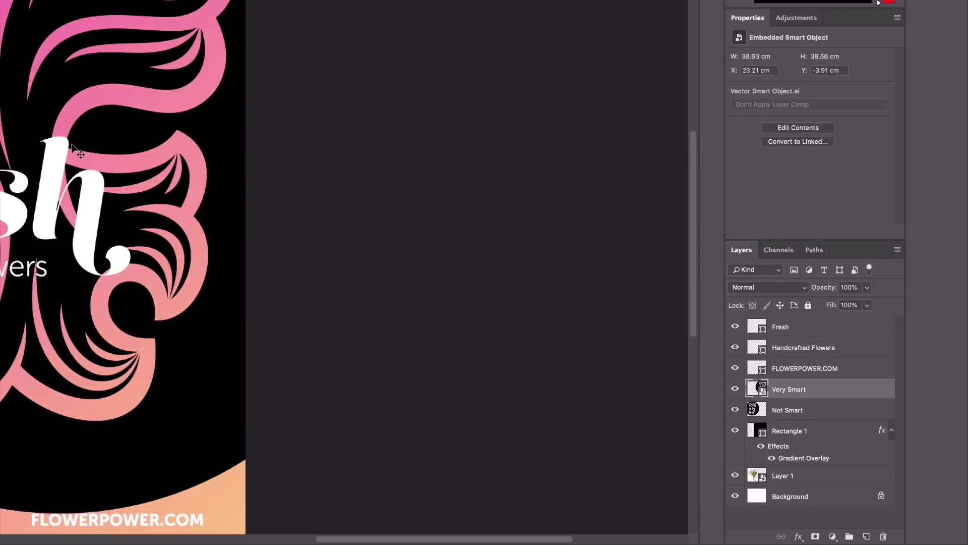
# Compare which blur filters are available for the Very Smart layer and for the Not Smart layer.
pyautogui.moveTo(1, 81); pyautogui.dragTo(423, 111)
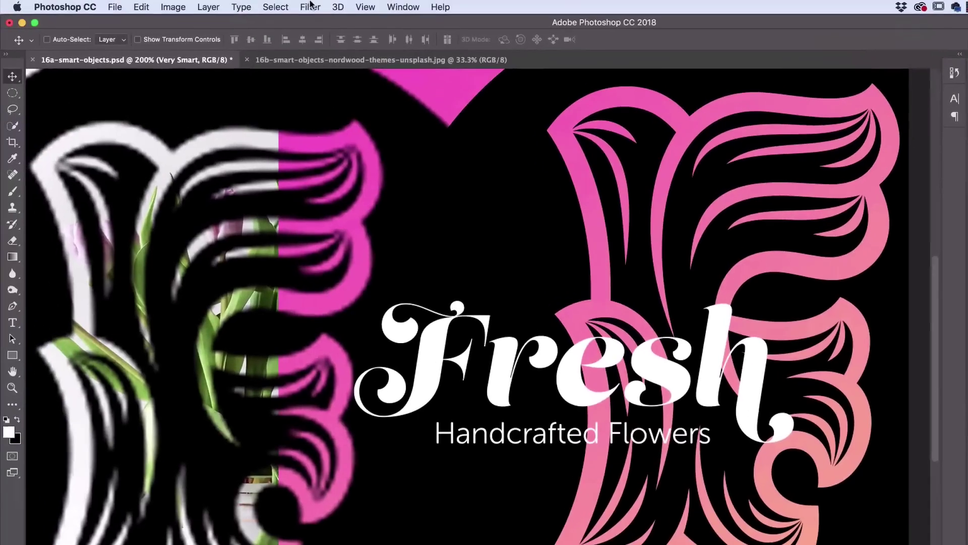
pyautogui.click(310, 6)
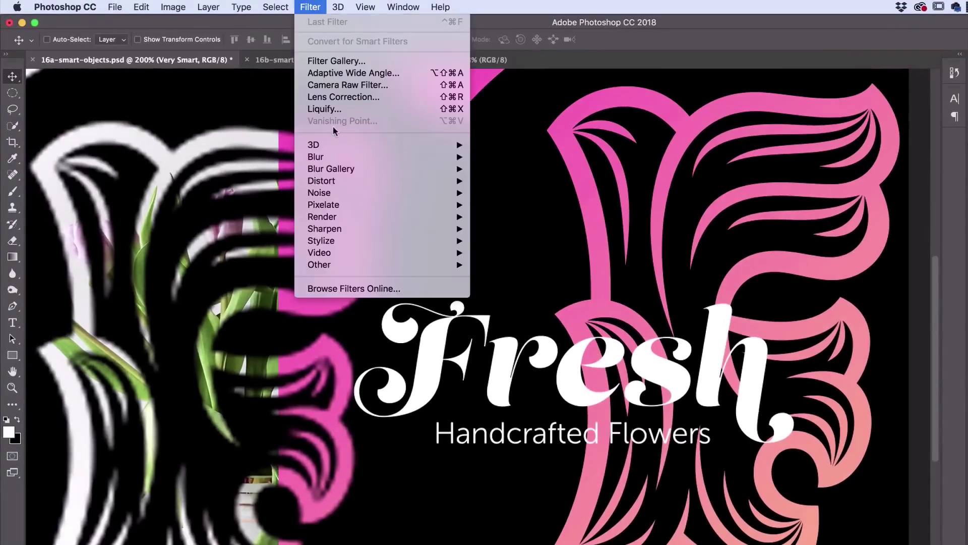
pyautogui.moveTo(341, 159)
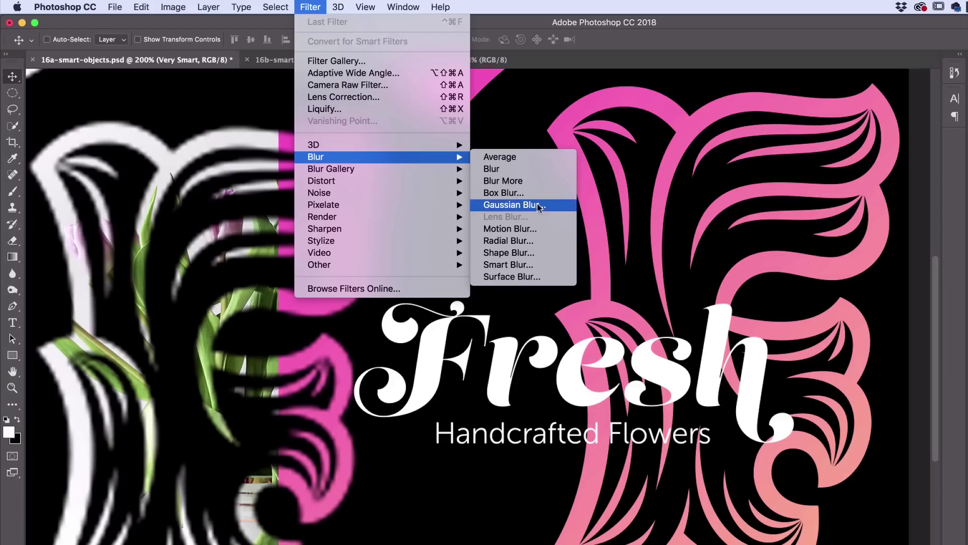
pyautogui.moveTo(397, 168)
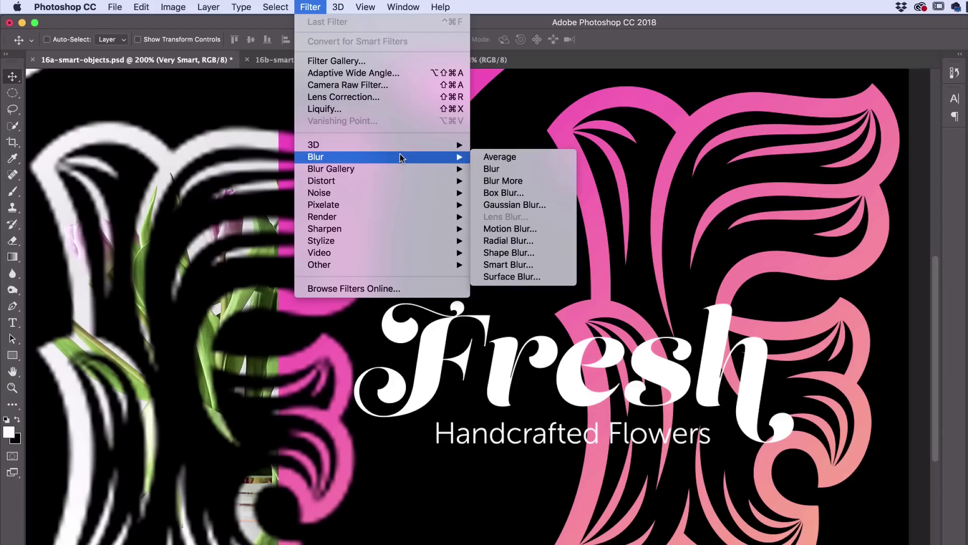
pyautogui.press('Escape')
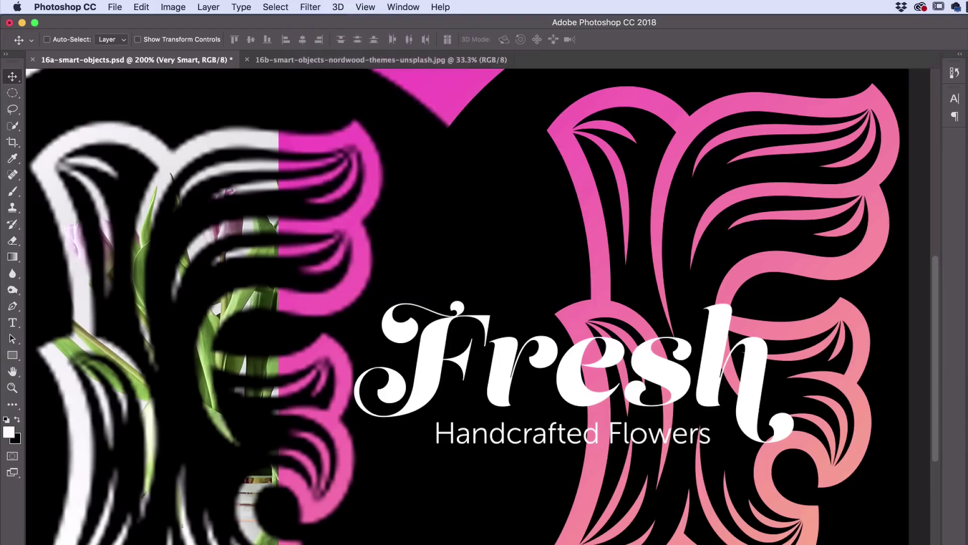
pyautogui.hotkey('alt', '[')
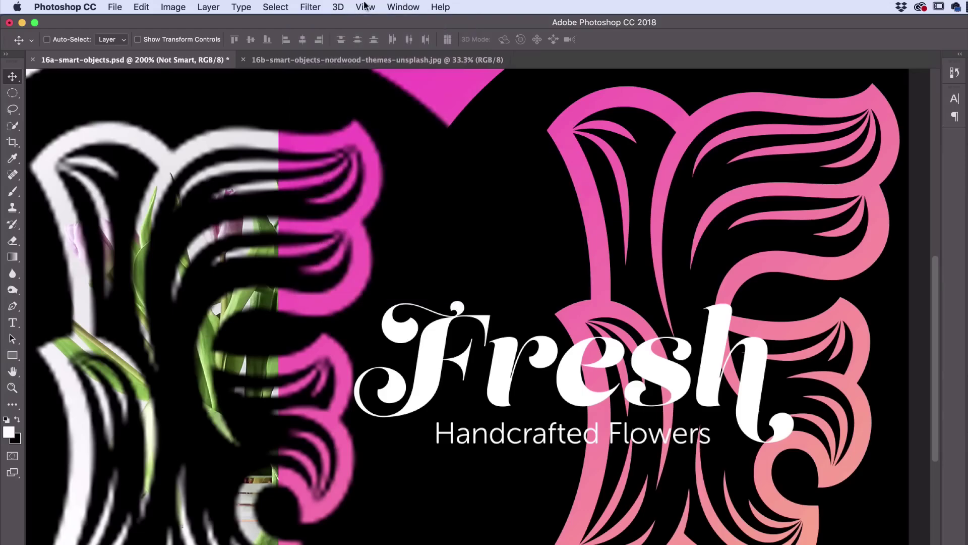
pyautogui.click(310, 7)
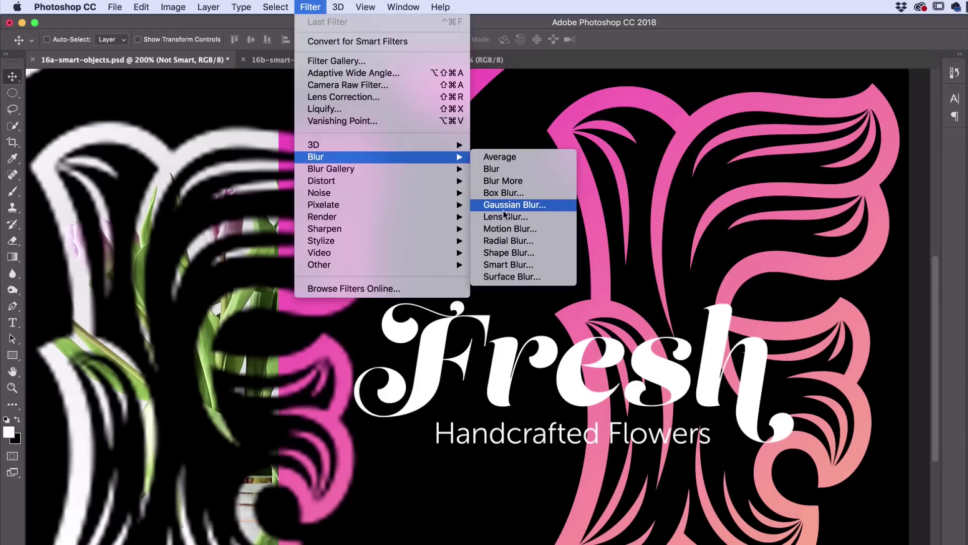
pyautogui.click(318, 6)
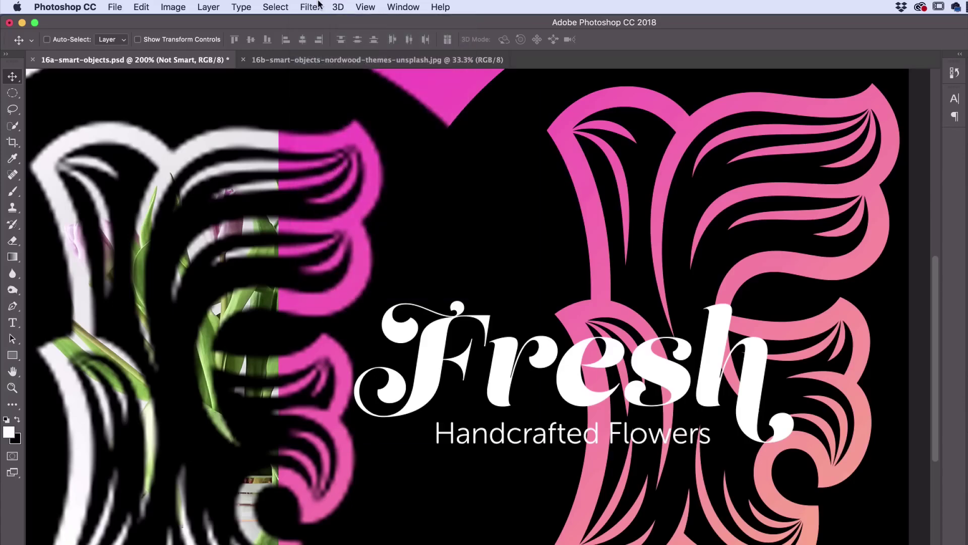
# Delete the Not Smart layer and move the Very Smart logo to about X 21.87 cm, Y -5.85 cm.
pyautogui.press('super+minus')
pyautogui.press('super+minus')
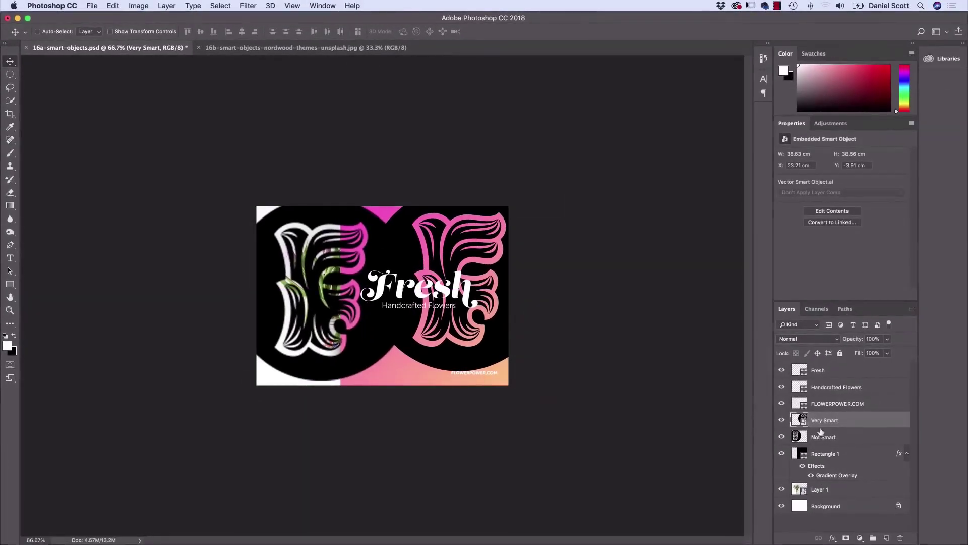
pyautogui.click(859, 460)
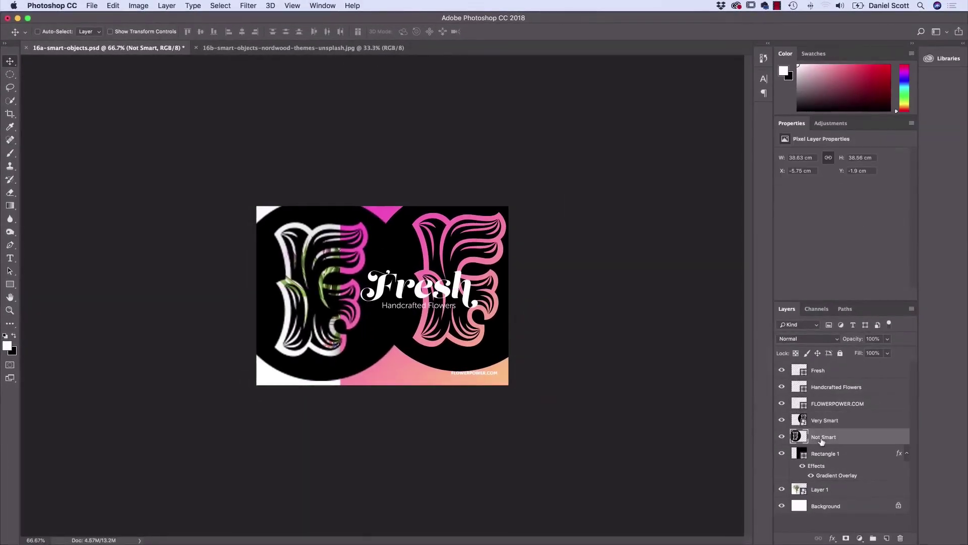
pyautogui.click(900, 538)
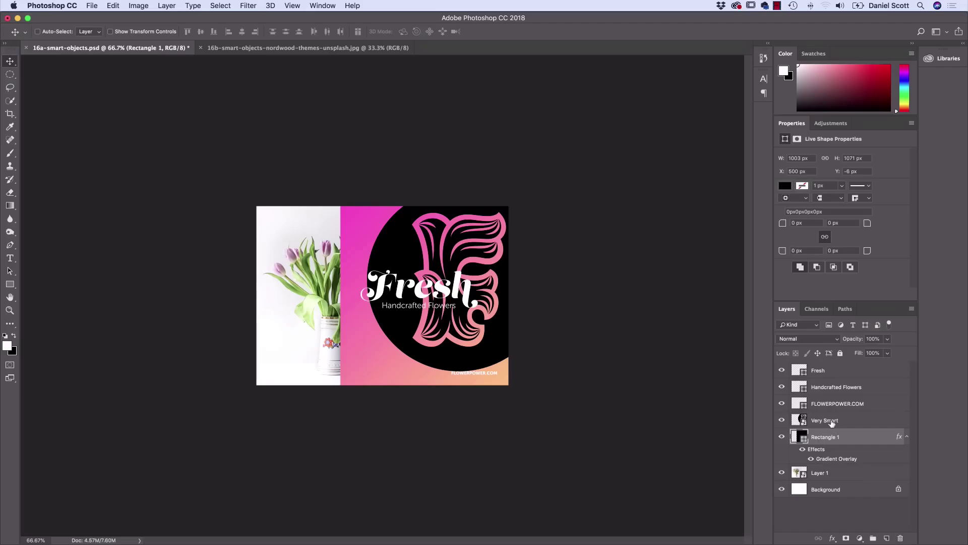
pyautogui.click(831, 421)
pyautogui.moveTo(412, 245); pyautogui.dragTo(401, 228)
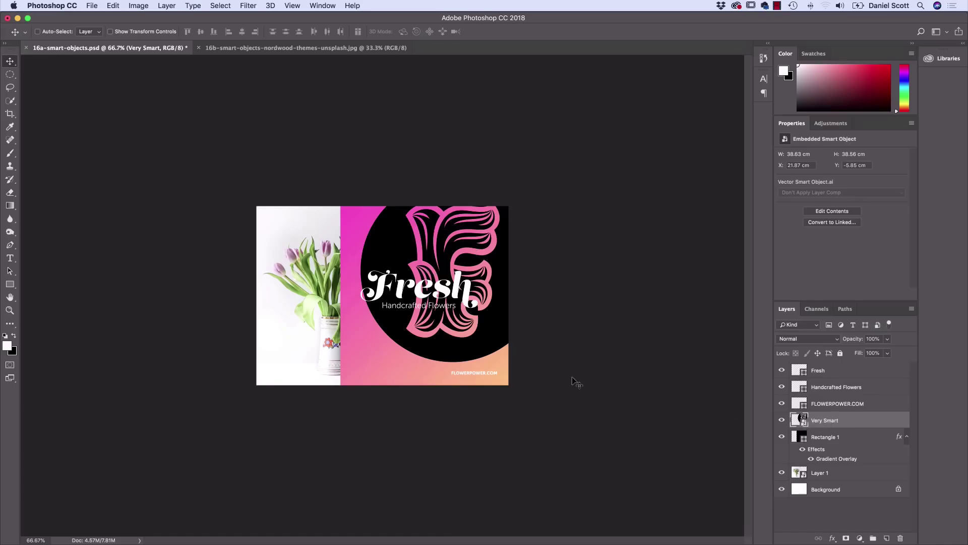
# Try rasterizing the Very Smart layer to check the filters available for it, and undo the rasterization.
pyautogui.rightClick(835, 423)
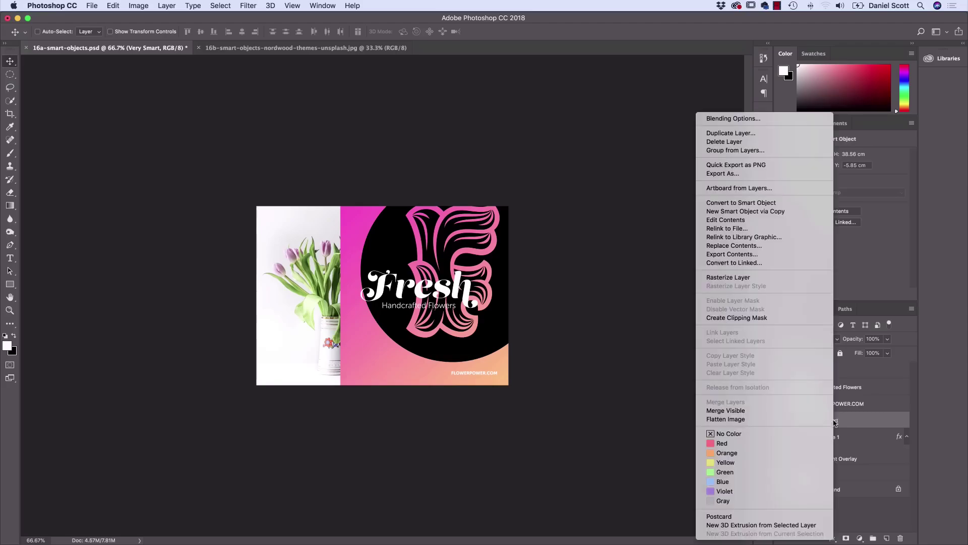
pyautogui.click(735, 277)
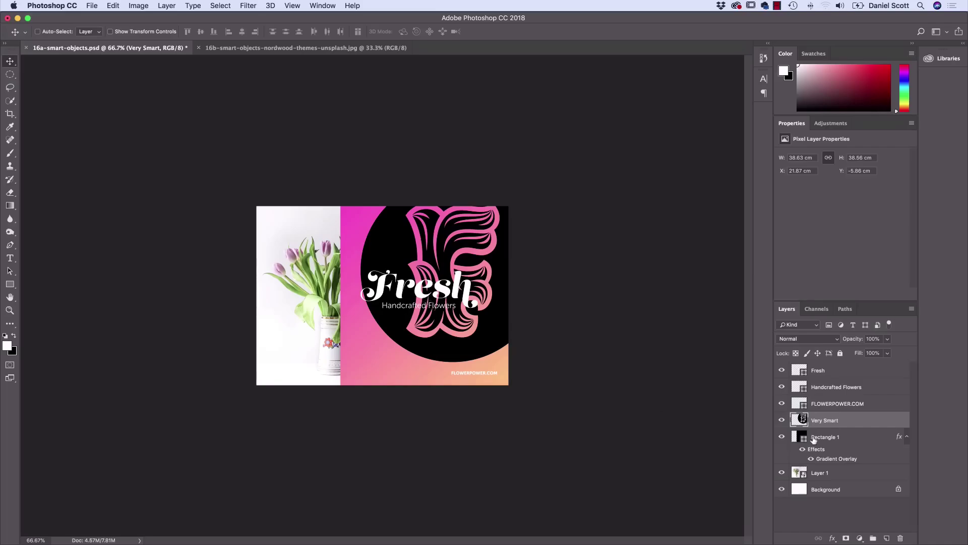
pyautogui.click(248, 5)
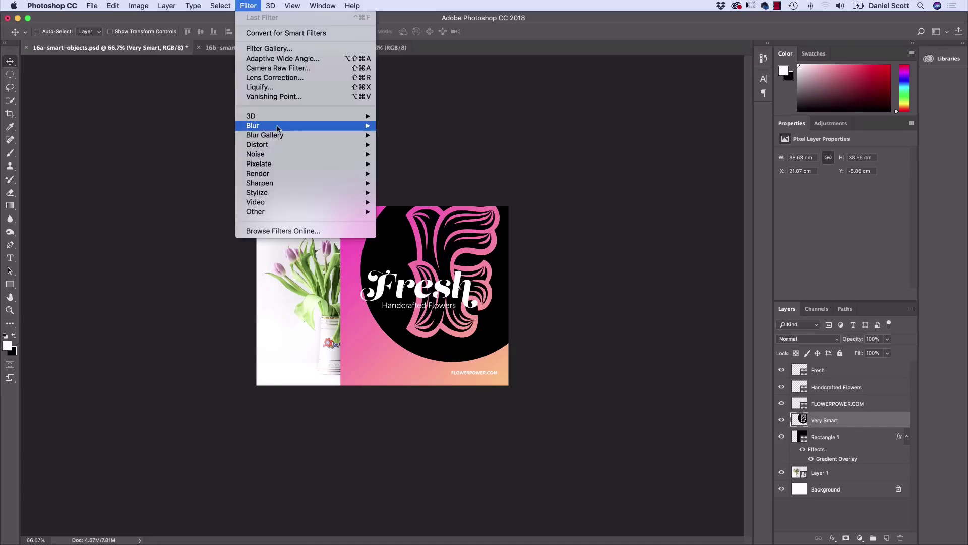
pyautogui.click(531, 116)
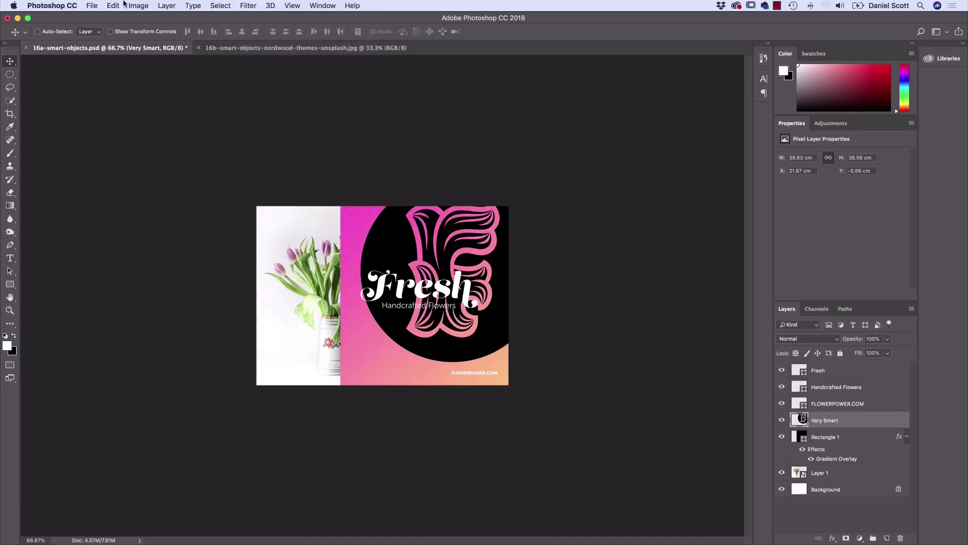
pyautogui.click(113, 5)
pyautogui.click(126, 37)
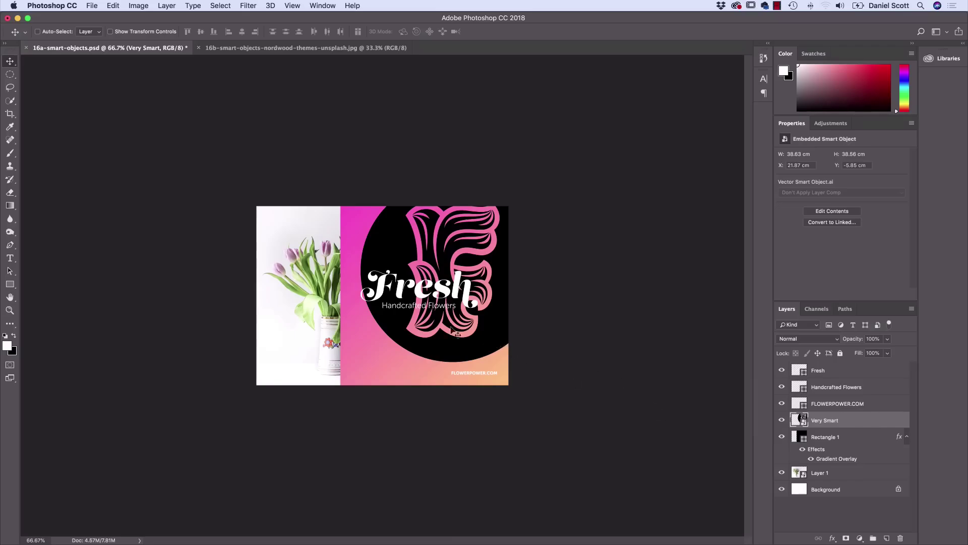
# Scale the Very Smart logo down to about 5.89 cm and place it above the FLOWERPOWER.COM text, at about X 42.96 cm, Y 26.95 cm.
pyautogui.hotkey('ctrl', 't')
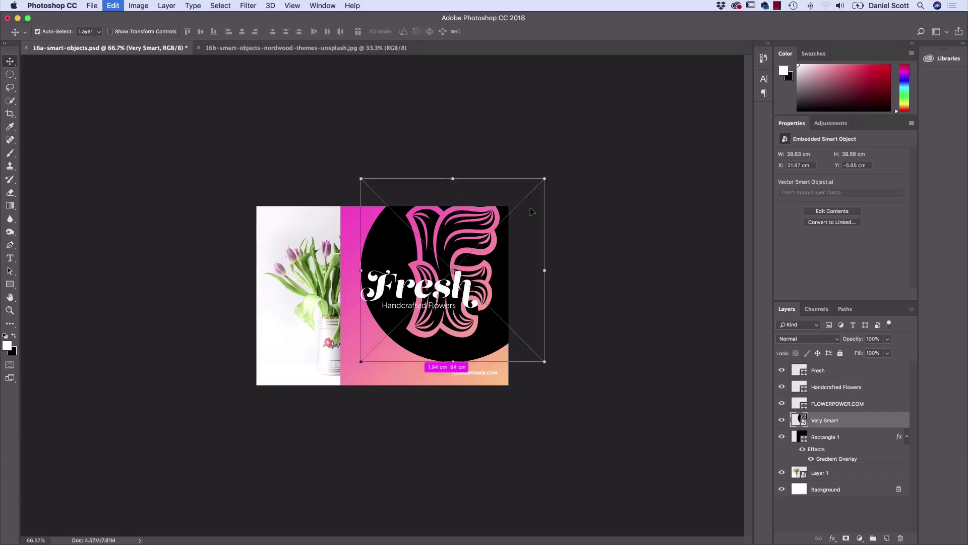
pyautogui.moveTo(541, 179); pyautogui.dragTo(486, 349)
pyautogui.press('Return')
pyautogui.press('Left')
pyautogui.press('Left')
pyautogui.press('Left')
pyautogui.press('Left')
pyautogui.press('Left')
pyautogui.press('Left')
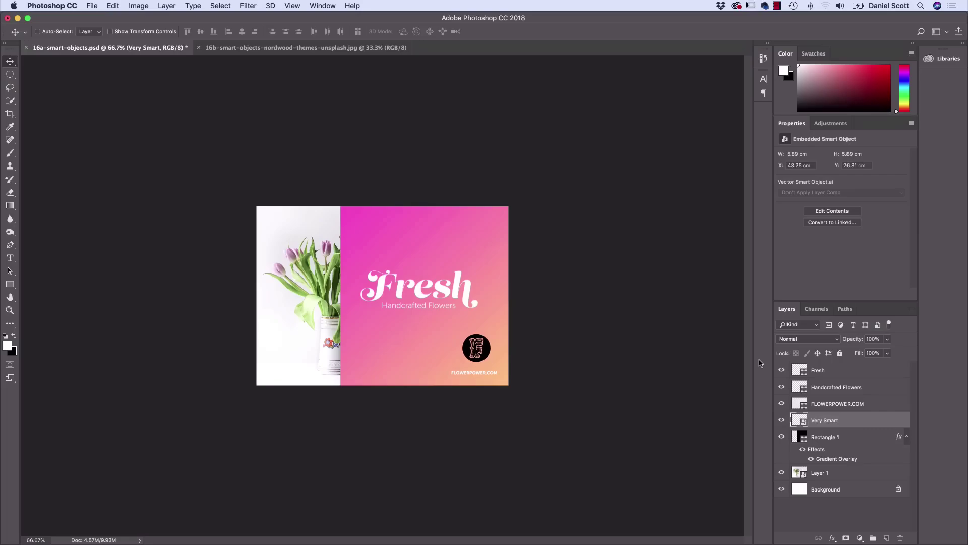
pyautogui.press('Down')
pyautogui.press('Down')
pyautogui.press('Left')
pyautogui.press('Left')
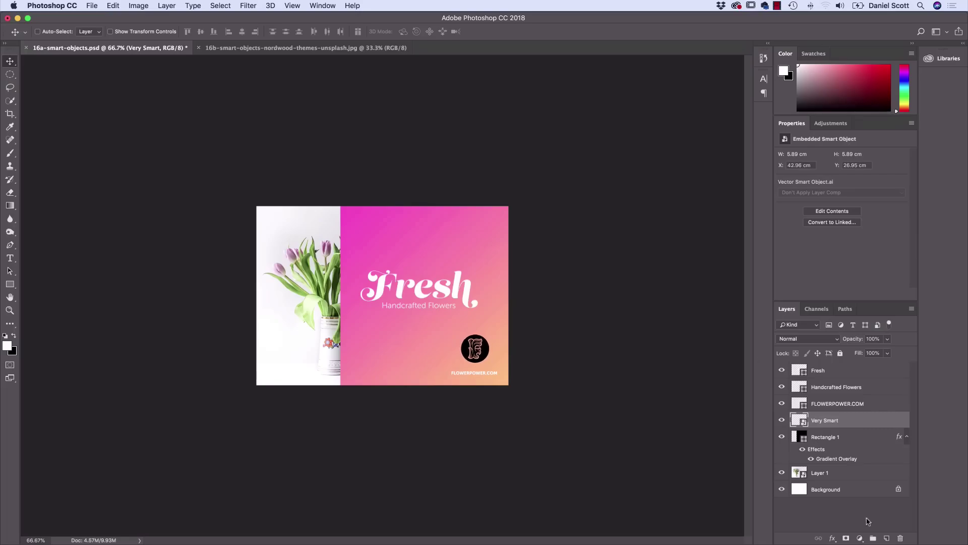
# Add a white Color Overlay in Normal mode at 100% opacity to the Very Smart layer.
pyautogui.click(832, 538)
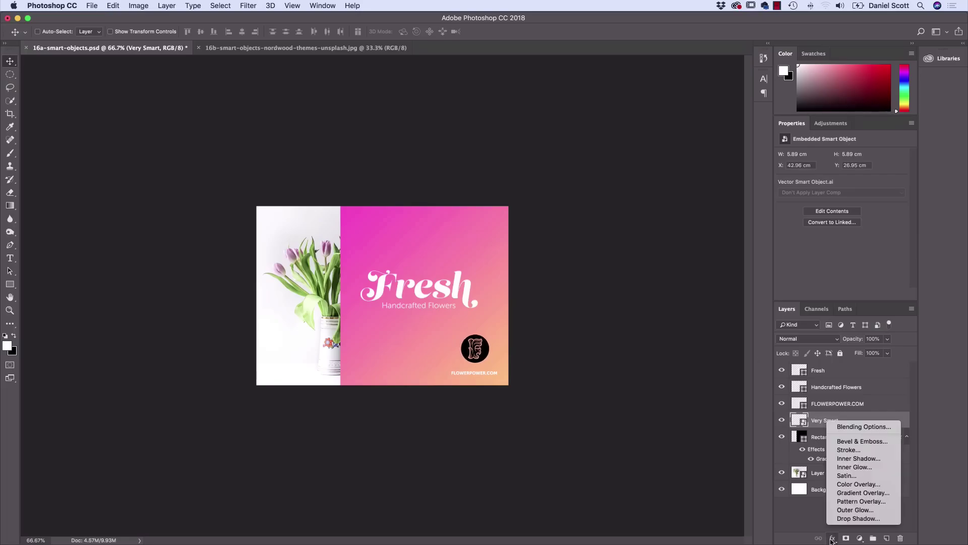
pyautogui.click(839, 485)
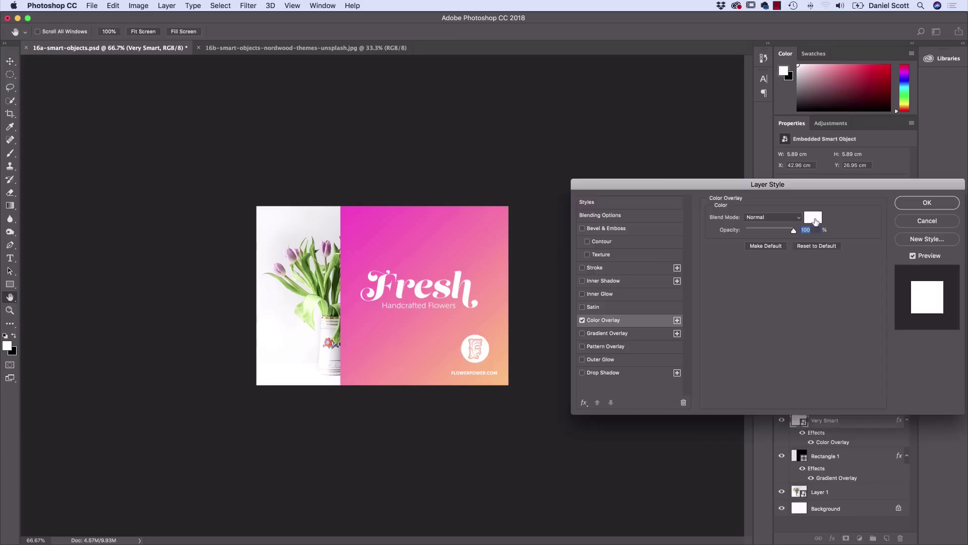
pyautogui.click(815, 219)
pyautogui.click(685, 205)
pyautogui.press('Return')
# Duplicate the Very Smart layer as "Hero Graphic" and move the copy to about X 31.22 cm, Y 24.69 cm.
pyautogui.press('super+plus')
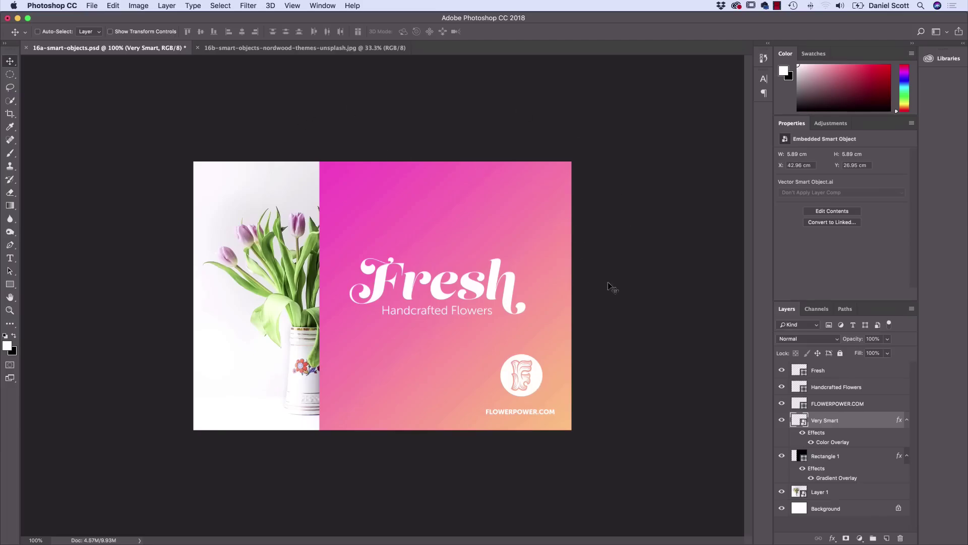
pyautogui.rightClick(834, 421)
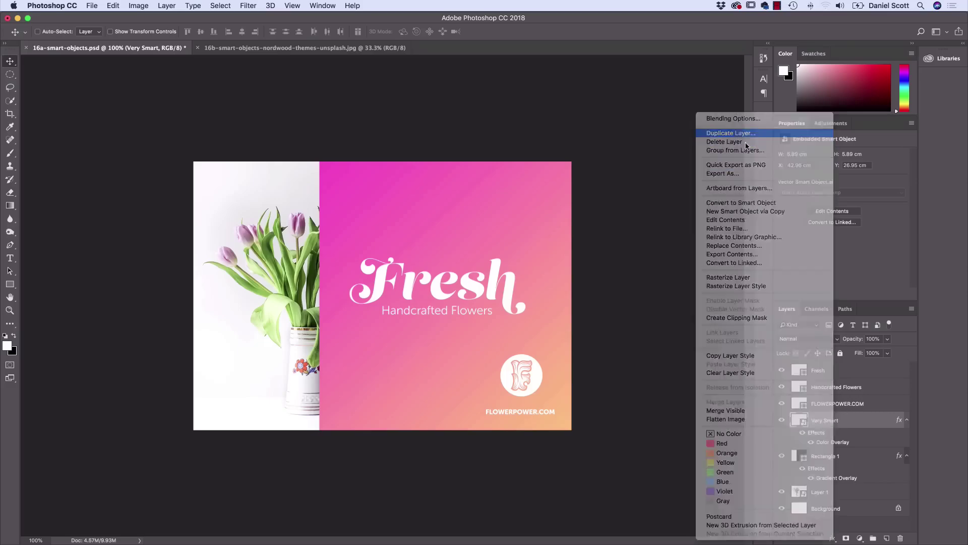
pyautogui.click(739, 133)
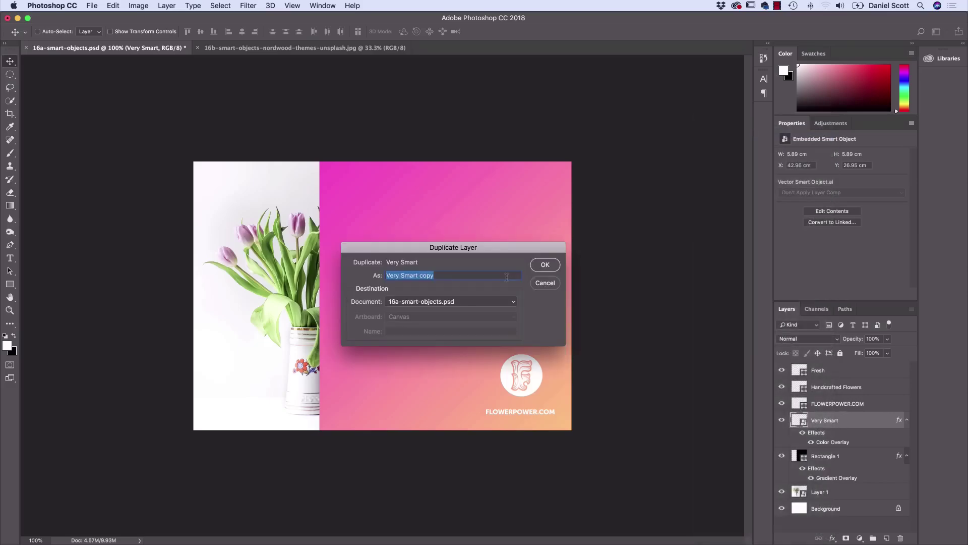
pyautogui.write('Hero Graphic')
pyautogui.press('Return')
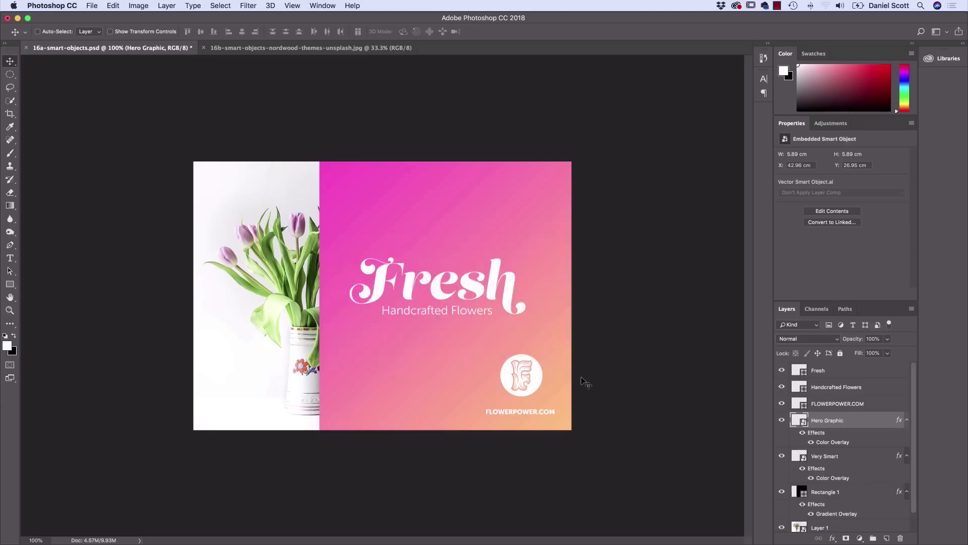
pyautogui.moveTo(536, 385); pyautogui.dragTo(452, 369)
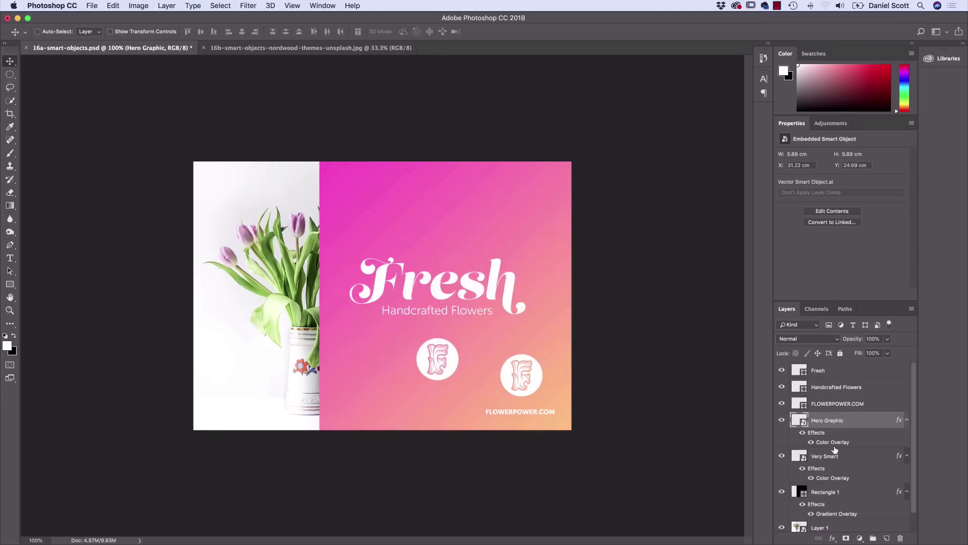
# Enlarge the Hero Graphic logo to about 54.29 cm and place it over the gradient panel at about X 17.63 cm, Y -17.53 cm.
pyautogui.press('super+t')
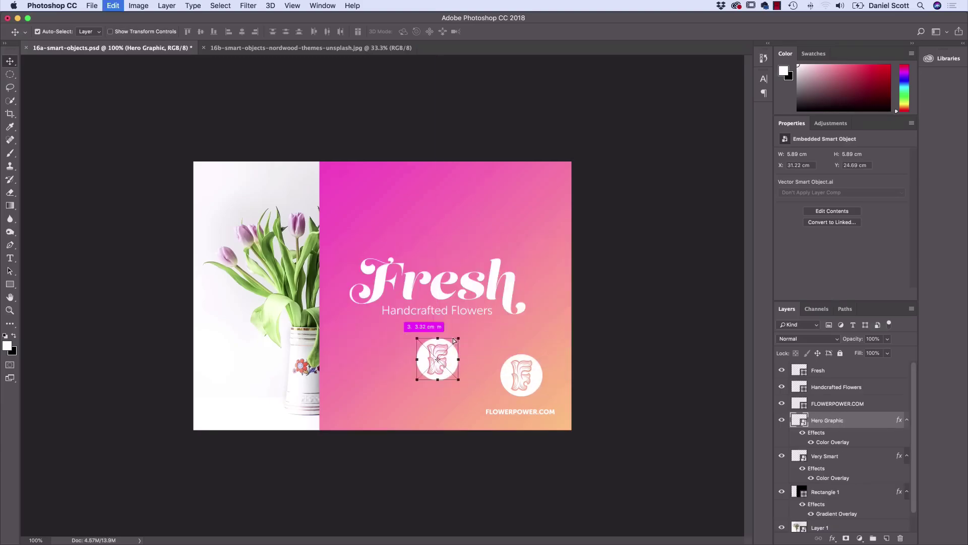
pyautogui.moveTo(458, 338); pyautogui.dragTo(631, 156)
pyautogui.moveTo(557, 309); pyautogui.dragTo(633, 153)
pyautogui.moveTo(600, 238); pyautogui.dragTo(588, 262)
pyautogui.press('Return')
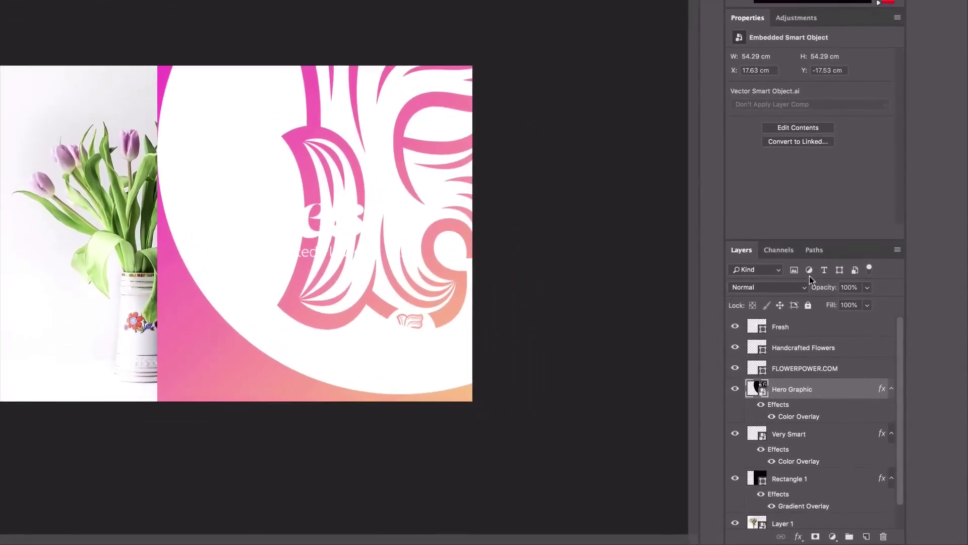
# Lower the Hero Graphic layer's opacity to 21% and reposition it at about X 16.26 cm, Y -12.34 cm.
pyautogui.click(867, 287)
pyautogui.moveTo(870, 301); pyautogui.dragTo(820, 304)
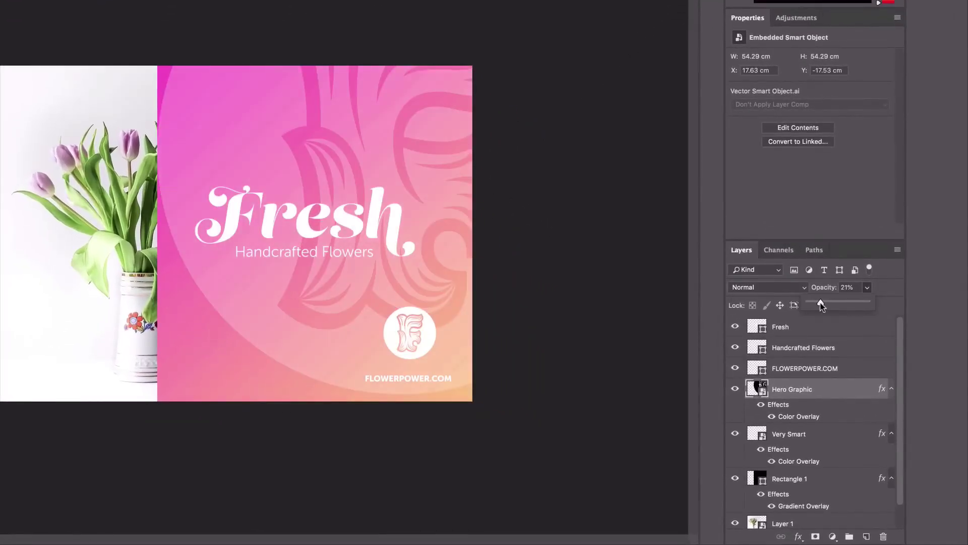
pyautogui.moveTo(345, 317); pyautogui.dragTo(257, 368)
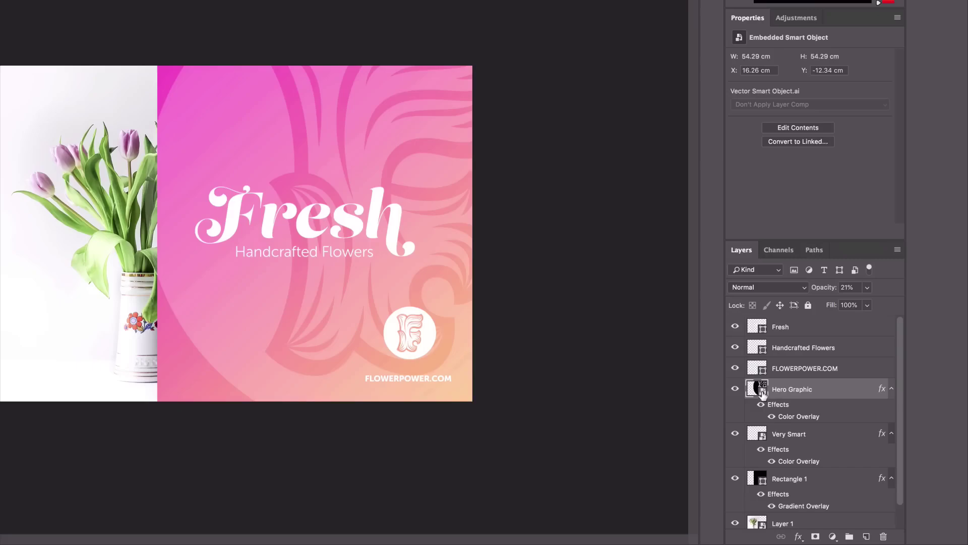
# Open the Very Smart layer's contents for editing in Illustrator and switch to the 16c-smart-objects-vector-logo.ai document.
pyautogui.click(769, 438)
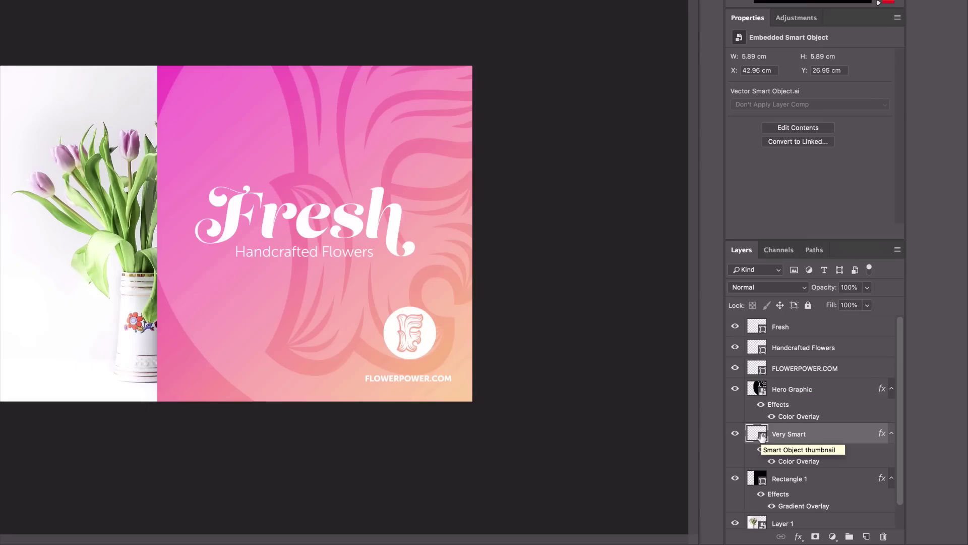
pyautogui.doubleClick(762, 437)
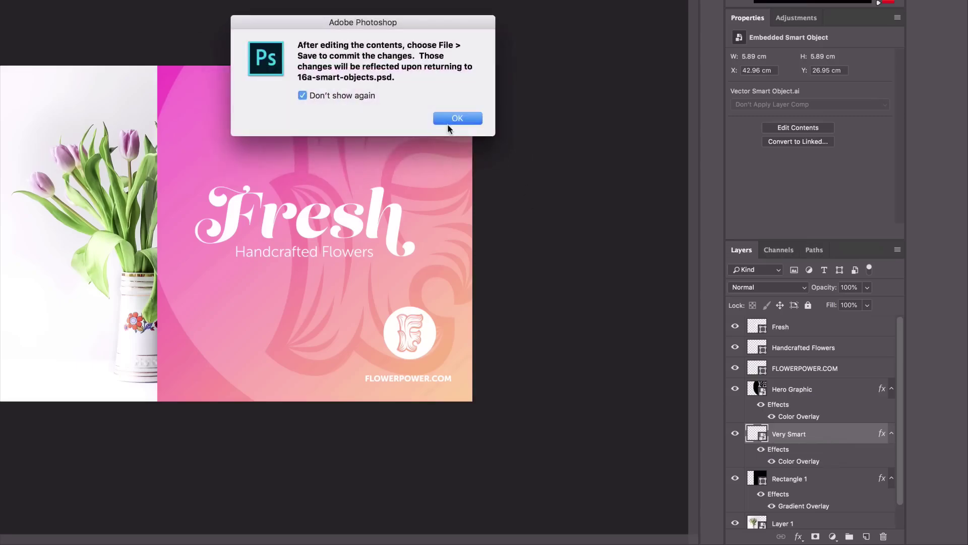
pyautogui.click(453, 118)
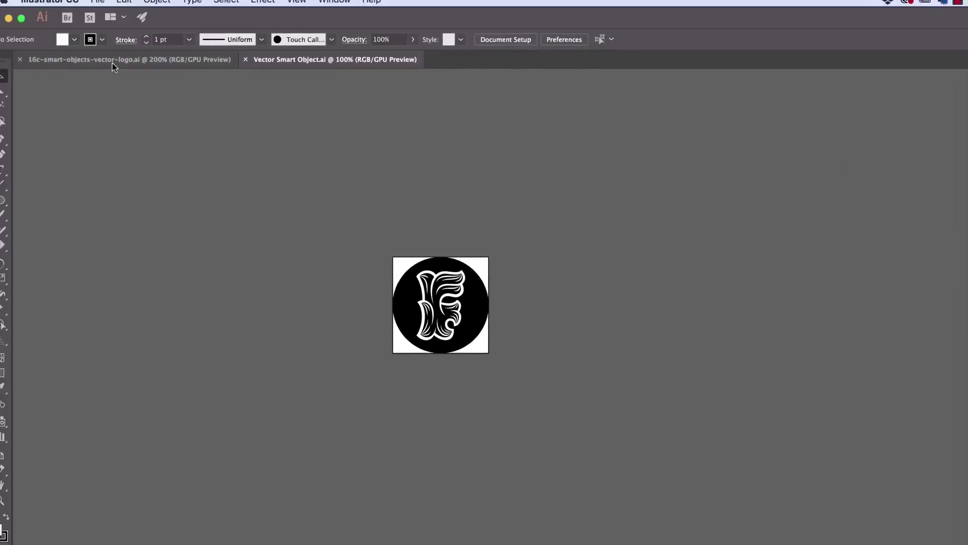
pyautogui.click(125, 71)
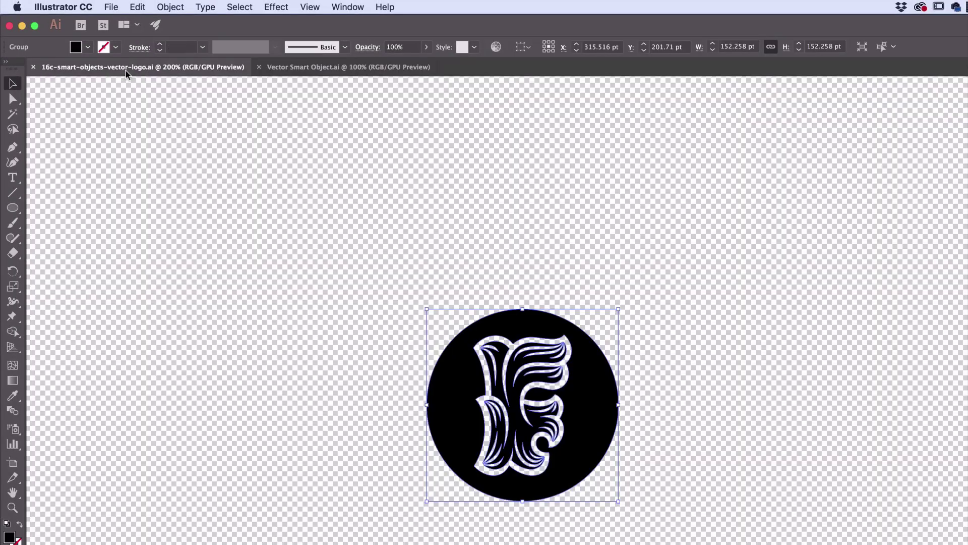
# Compare the original logo document with Vector Smart Object.ai, and close 16c-smart-objects-vector-logo.ai.
pyautogui.click(337, 71)
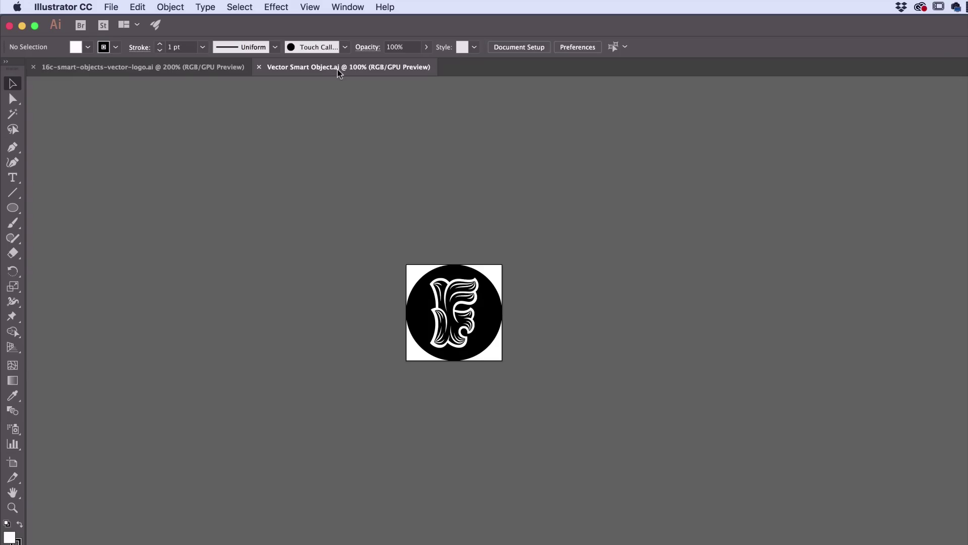
pyautogui.click(131, 70)
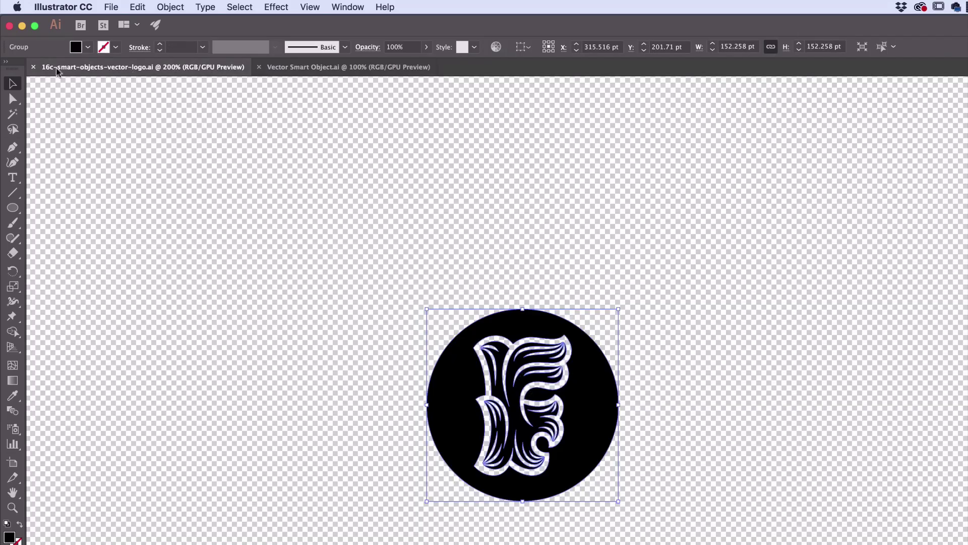
pyautogui.click(33, 67)
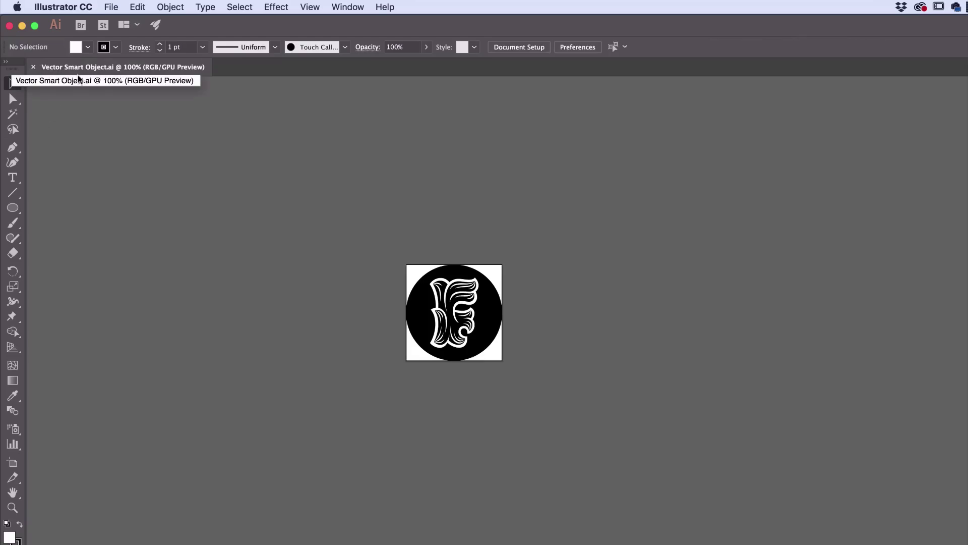
pyautogui.press('super+Tab')
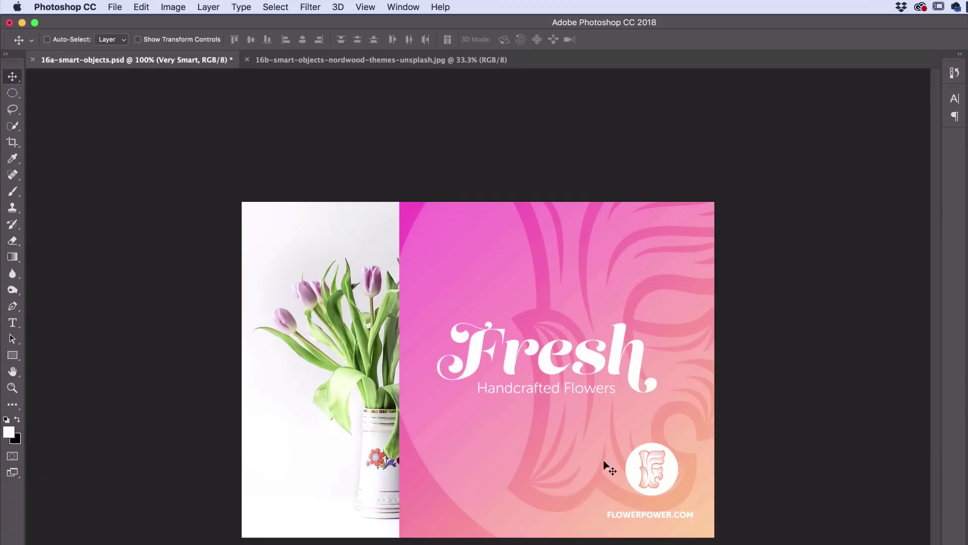
pyautogui.press('super+Tab')
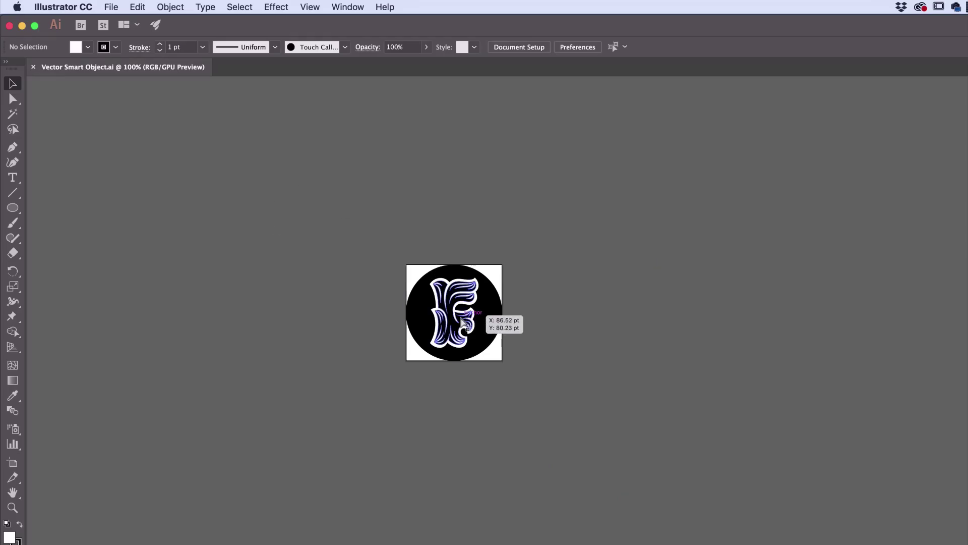
# Pull the anchor point at the tip of the letter's middle-left flourish outward to about X 20.28 pt, Y 76.13 pt.
pyautogui.press('super+equal')
pyautogui.press('super+equal')
pyautogui.press('super+equal')
pyautogui.press('super+equal')
pyautogui.press('super+equal')
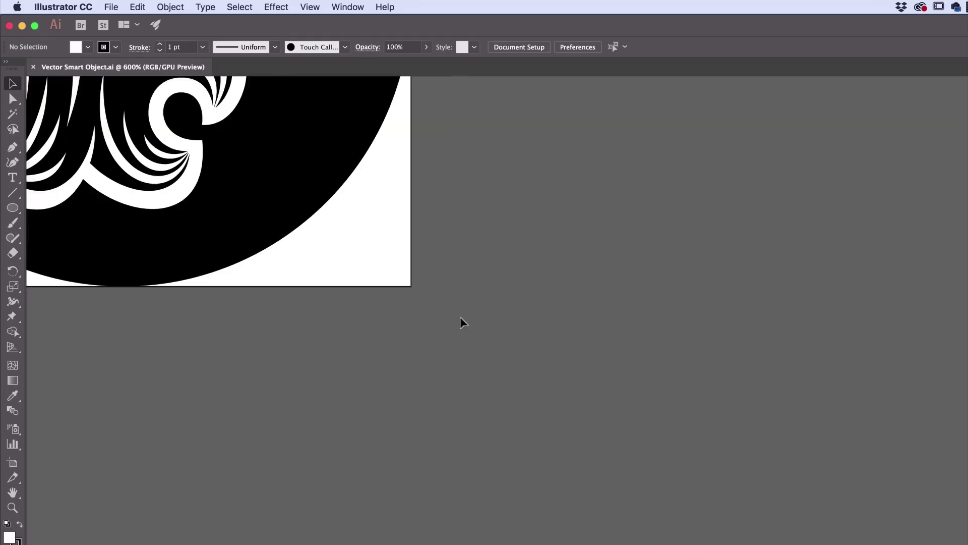
pyautogui.moveTo(388, 274); pyautogui.dragTo(760, 544)
pyautogui.moveTo(627, 319); pyautogui.dragTo(625, 395)
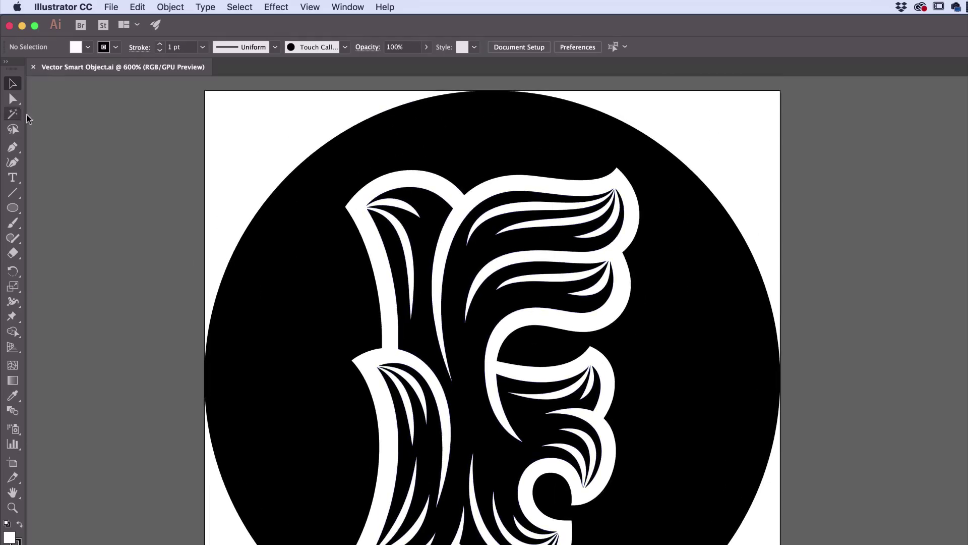
pyautogui.click(13, 99)
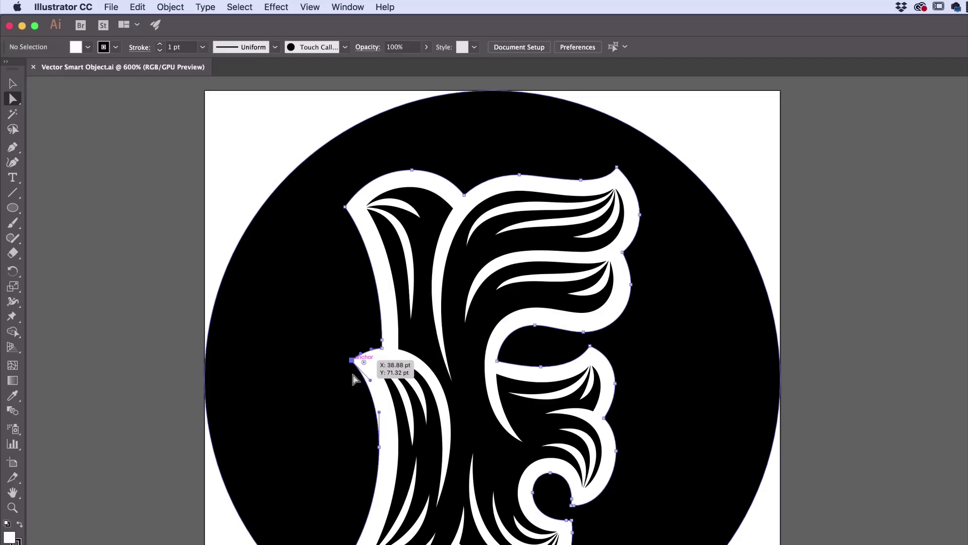
pyautogui.moveTo(353, 361); pyautogui.dragTo(305, 332)
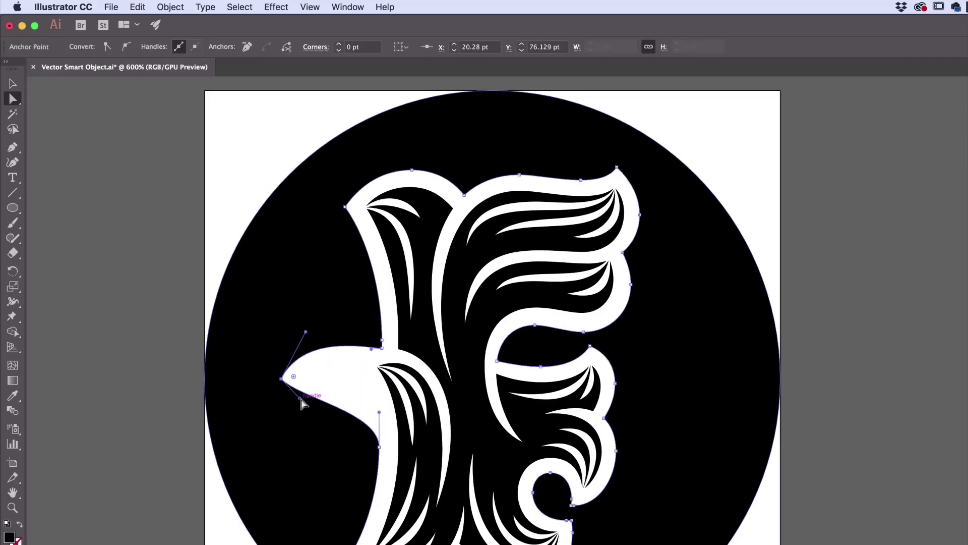
# Reshape the extended flourish into a curved hook by adjusting its direction handles.
pyautogui.moveTo(300, 399); pyautogui.dragTo(351, 367)
pyautogui.moveTo(305, 332); pyautogui.dragTo(333, 305)
pyautogui.moveTo(372, 348); pyautogui.dragTo(299, 309)
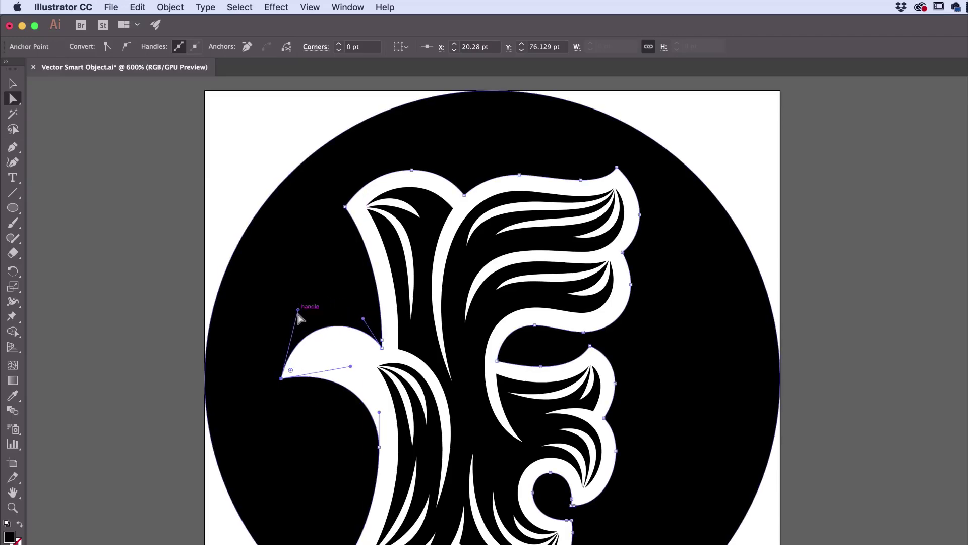
pyautogui.moveTo(351, 366); pyautogui.dragTo(357, 343)
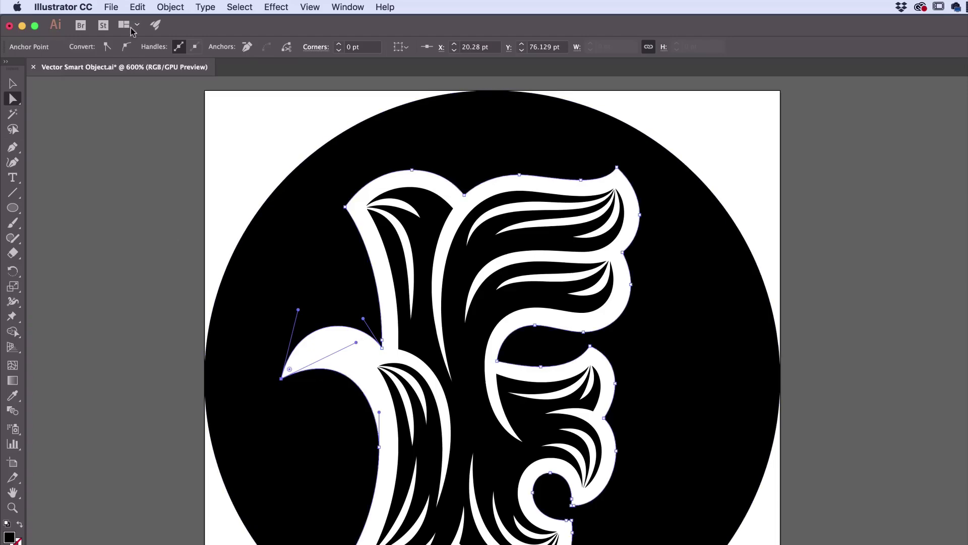
# Save the edited Vector Smart Object.ai and inspect both logo copies up close on the banner in Photoshop.
pyautogui.click(110, 7)
pyautogui.click(146, 102)
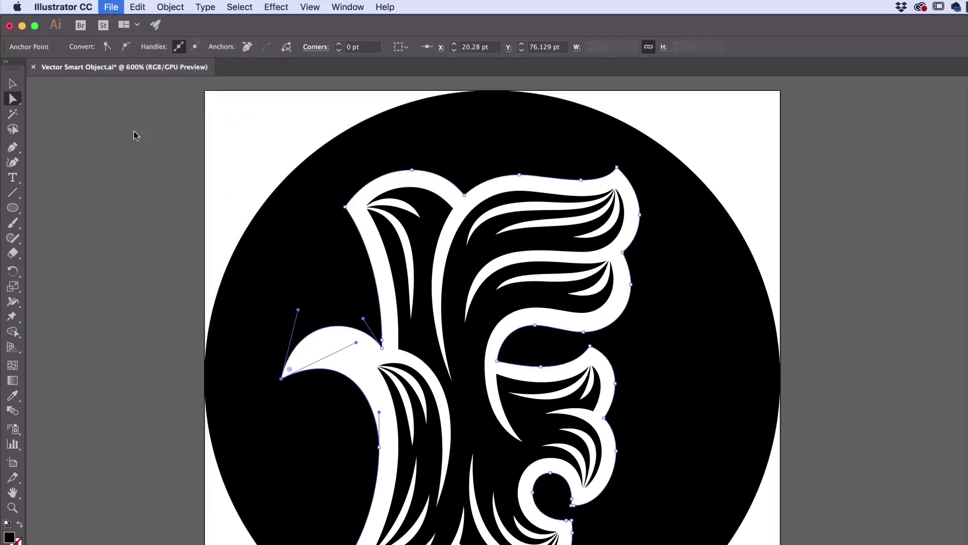
pyautogui.press('super+Tab')
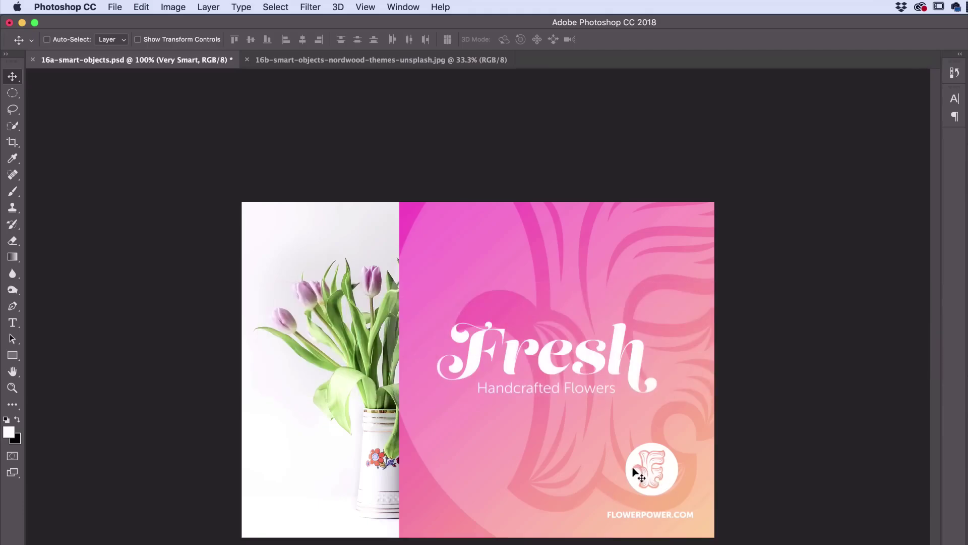
pyautogui.press('super+equal')
pyautogui.press('super+equal')
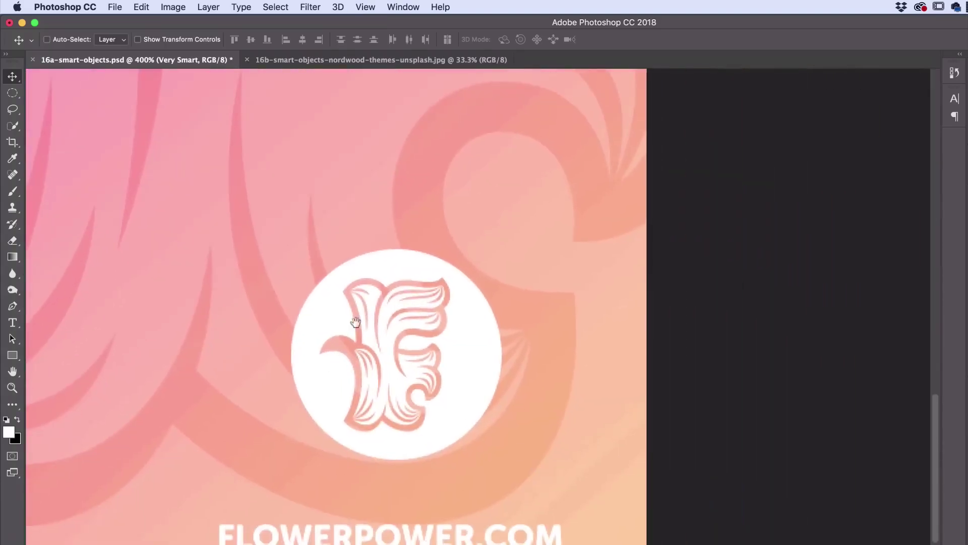
pyautogui.moveTo(357, 323); pyautogui.dragTo(547, 432)
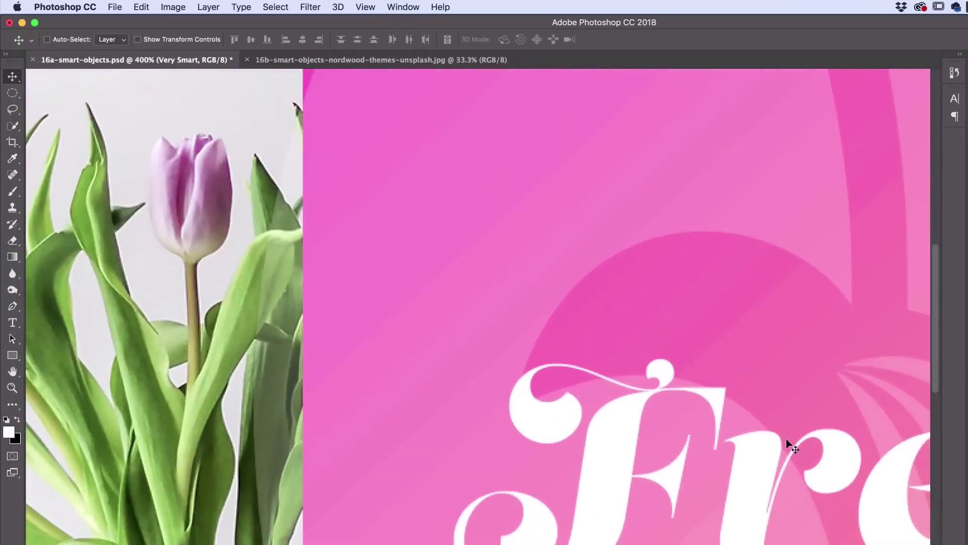
pyautogui.press('super+1')
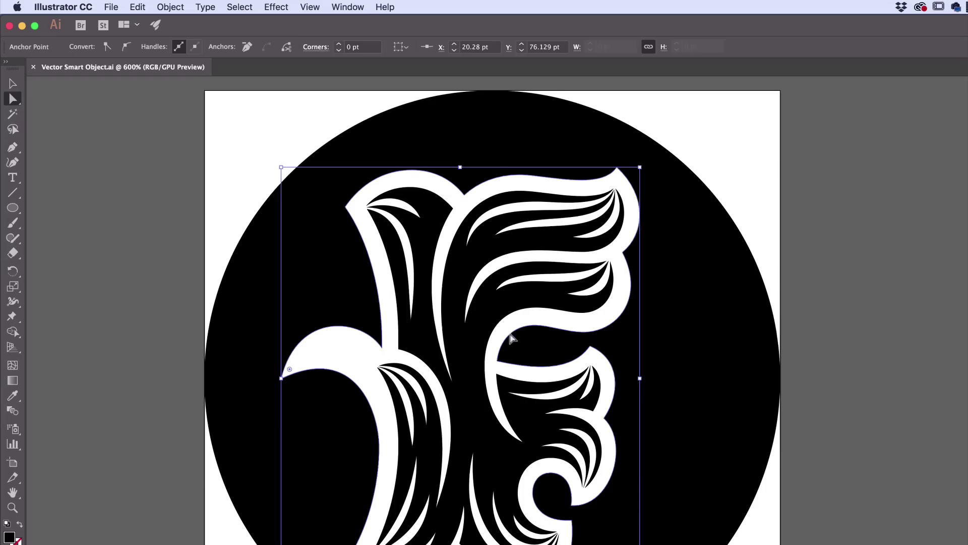
# In Illustrator, distort the letter's right side by moving two of its outline anchor points down toward the circle's edge.
pyautogui.press('a')
pyautogui.moveTo(627, 259); pyautogui.dragTo(749, 364)
pyautogui.moveTo(642, 286); pyautogui.dragTo(700, 453)
pyautogui.click(782, 356)
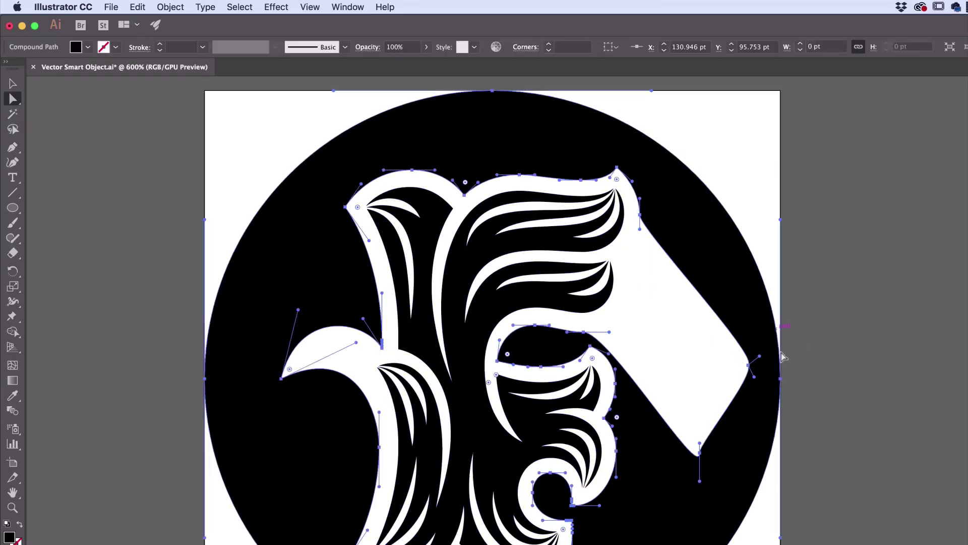
# Pull the circle's right anchor point inward to about X 101.63 pt, Y 76.27 pt, then save and check the banner in Photoshop.
pyautogui.moveTo(781, 382); pyautogui.dragTo(476, 378)
pyautogui.press('super+z')
pyautogui.click(780, 379)
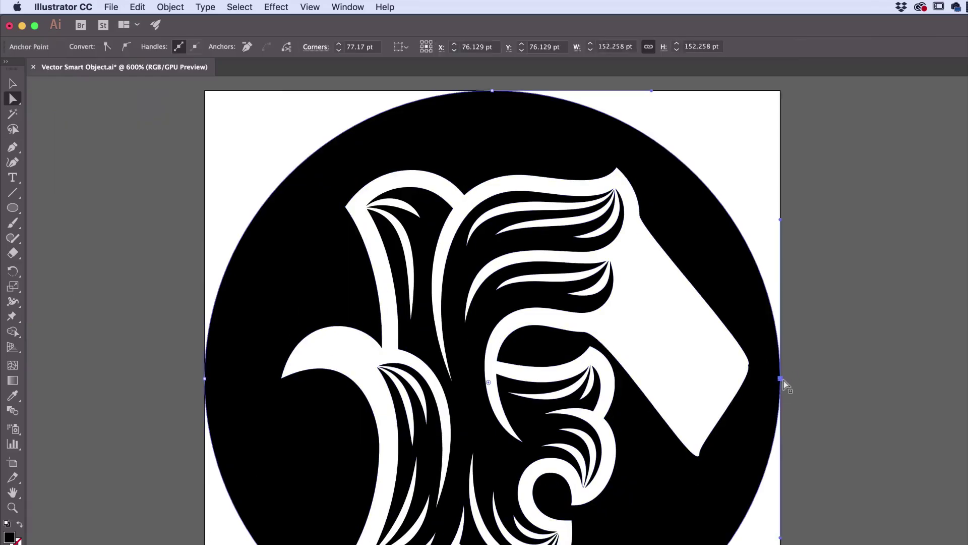
pyautogui.click(785, 367)
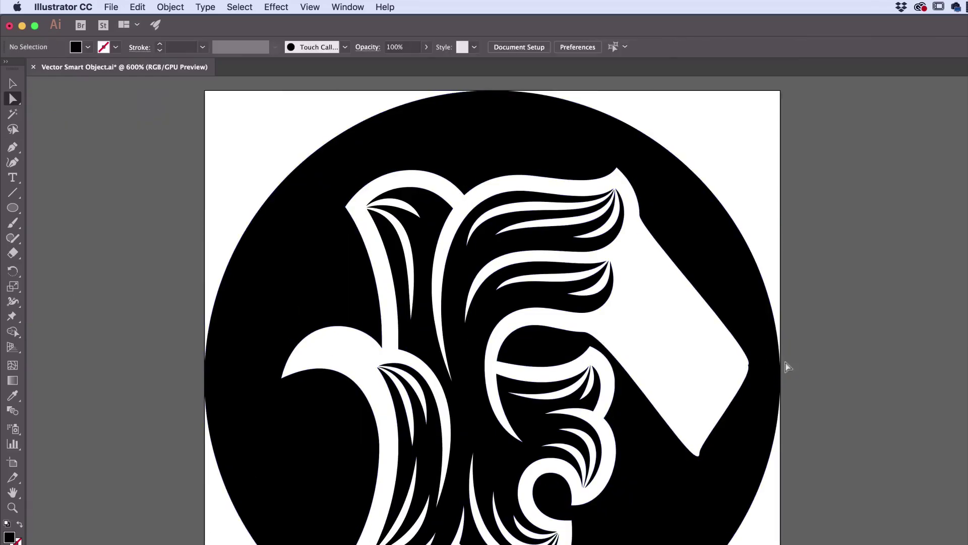
pyautogui.moveTo(781, 379); pyautogui.dragTo(596, 389)
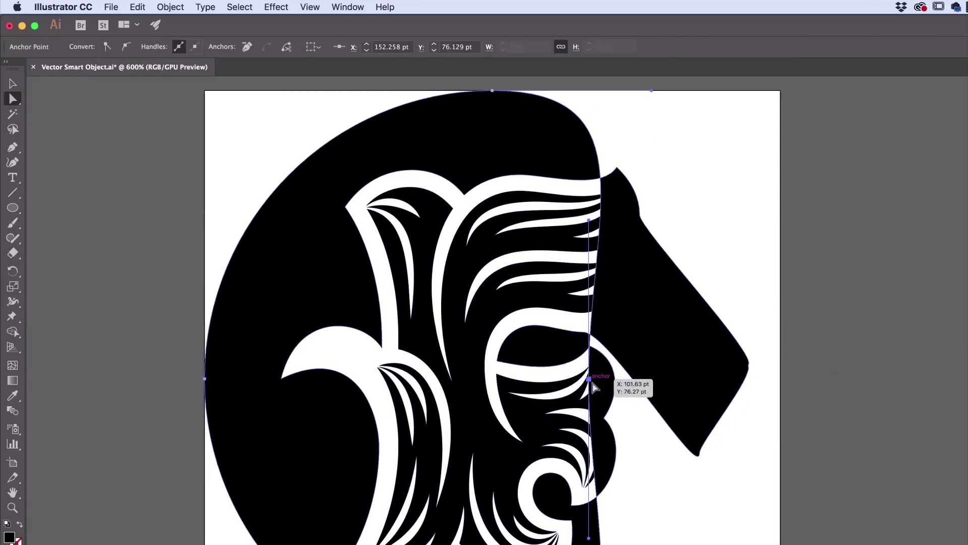
pyautogui.press('super+s')
pyautogui.press('super+Tab')
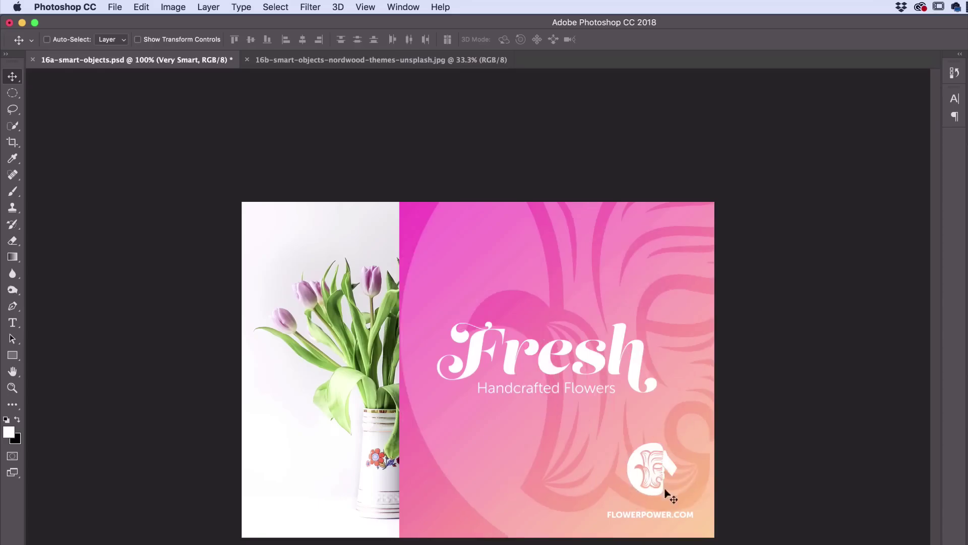
pyautogui.press('super+Tab')
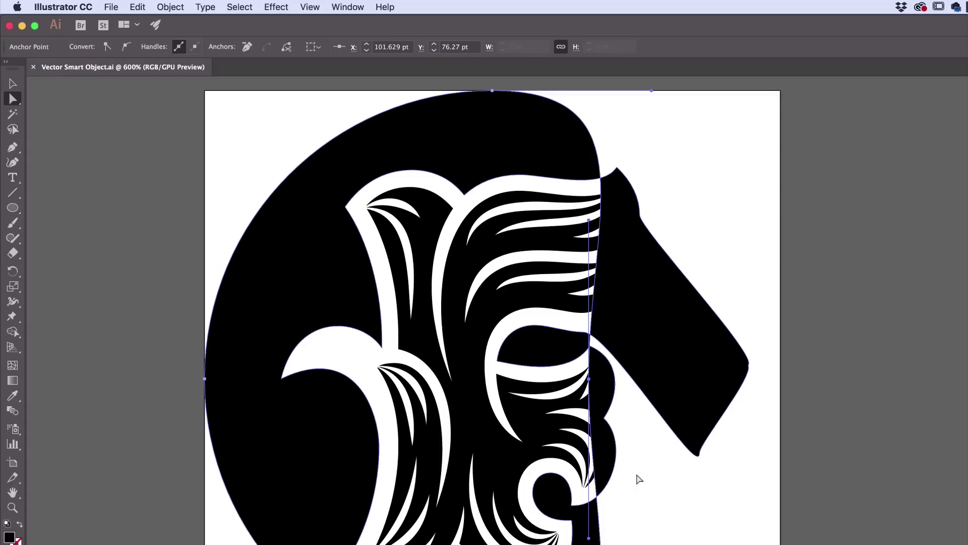
# Undo the distortions of the letter and circle, then save the logo and switch to Photoshop.
pyautogui.press('super+z')
pyautogui.press('super+z')
pyautogui.press('super+z')
pyautogui.press('super+z')
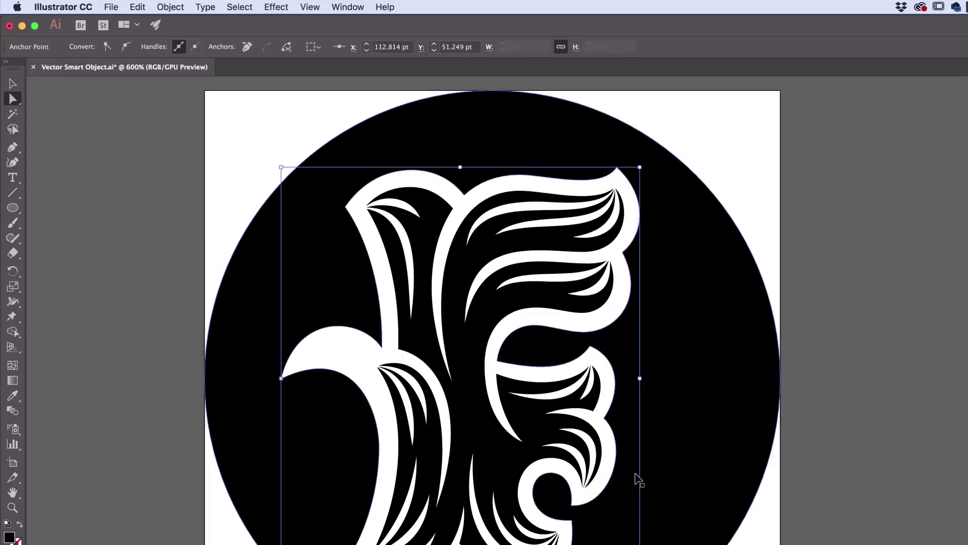
pyautogui.press('super+s')
pyautogui.press('super+Tab')
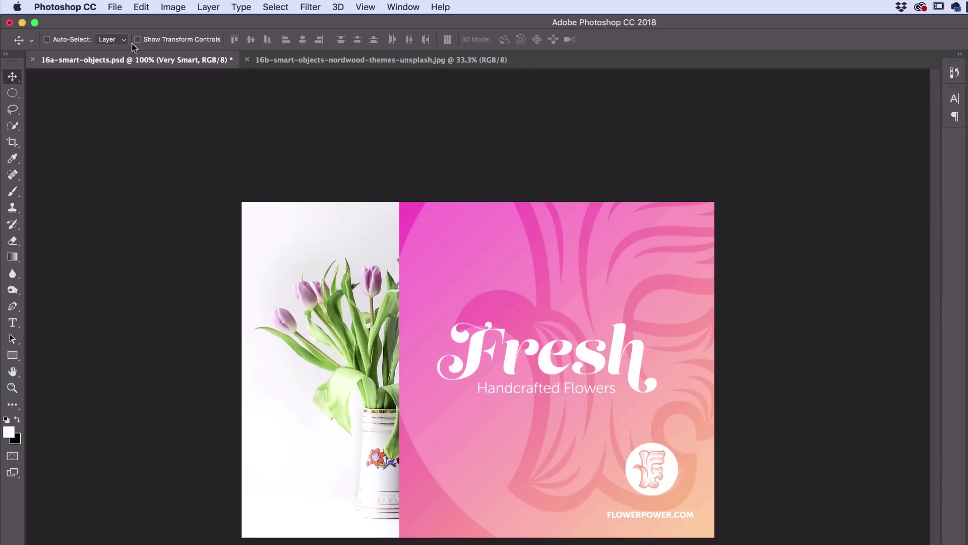
# Place 16c-smart-objects-vector-logo.ai as an embedded smart object cropped to its bounding box, and move it near the gradient panel's lower-left corner.
pyautogui.click(115, 7)
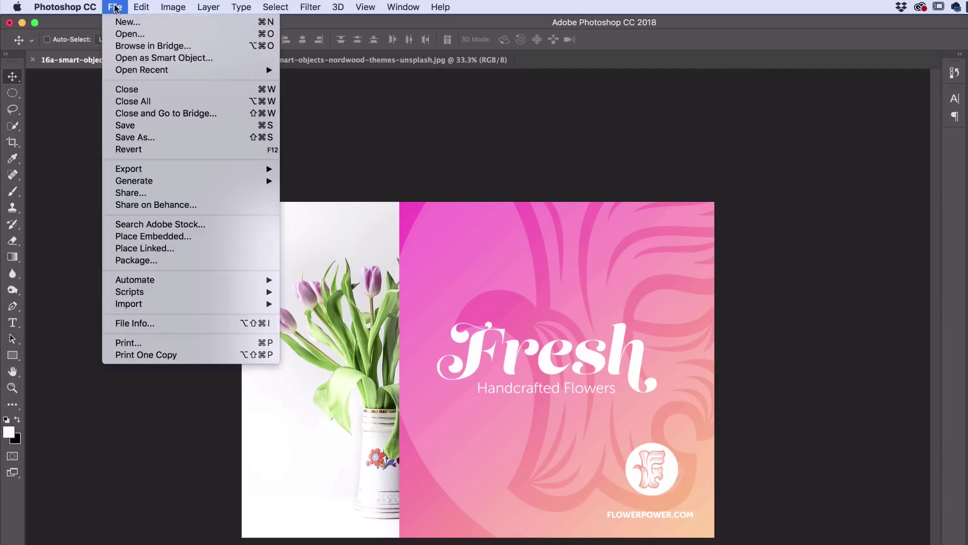
pyautogui.click(171, 238)
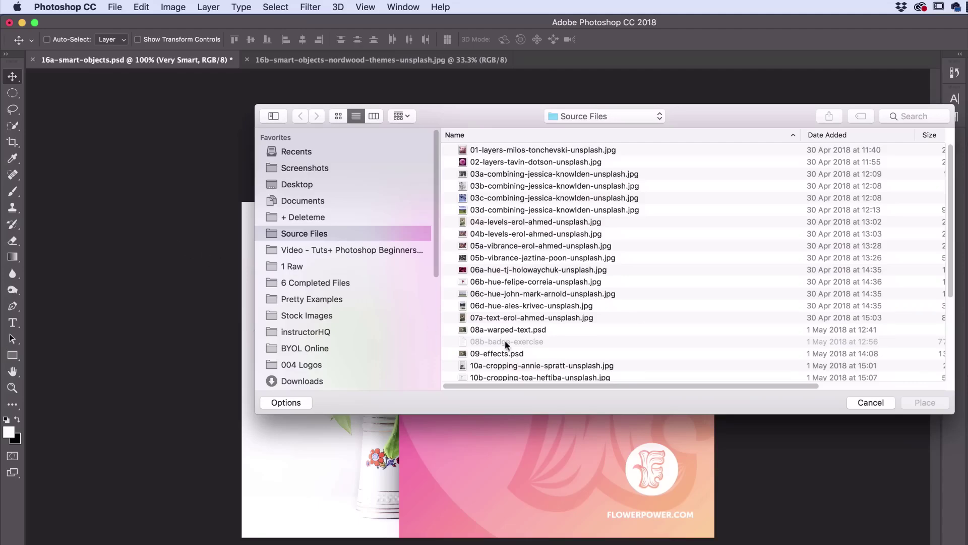
pyautogui.scroll(-5, 507, 345)
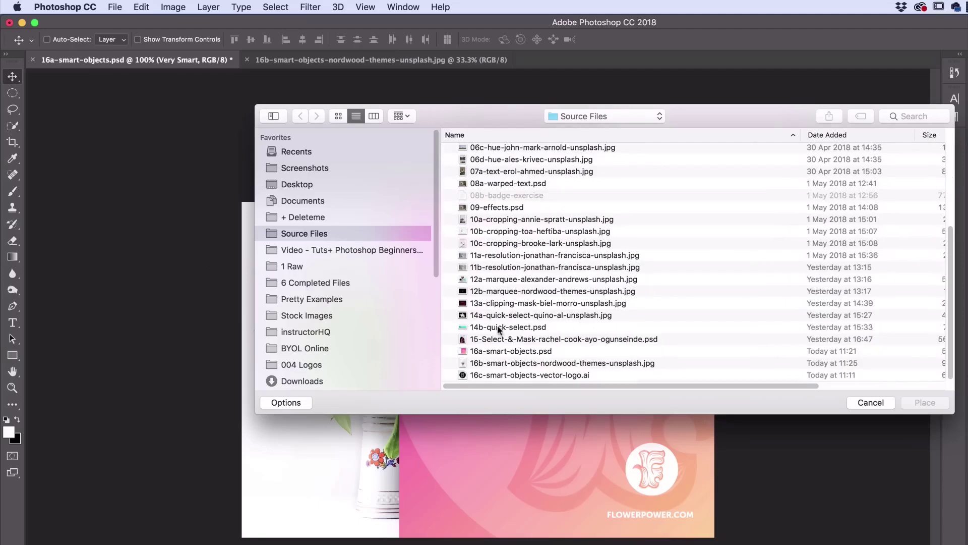
pyautogui.click(515, 374)
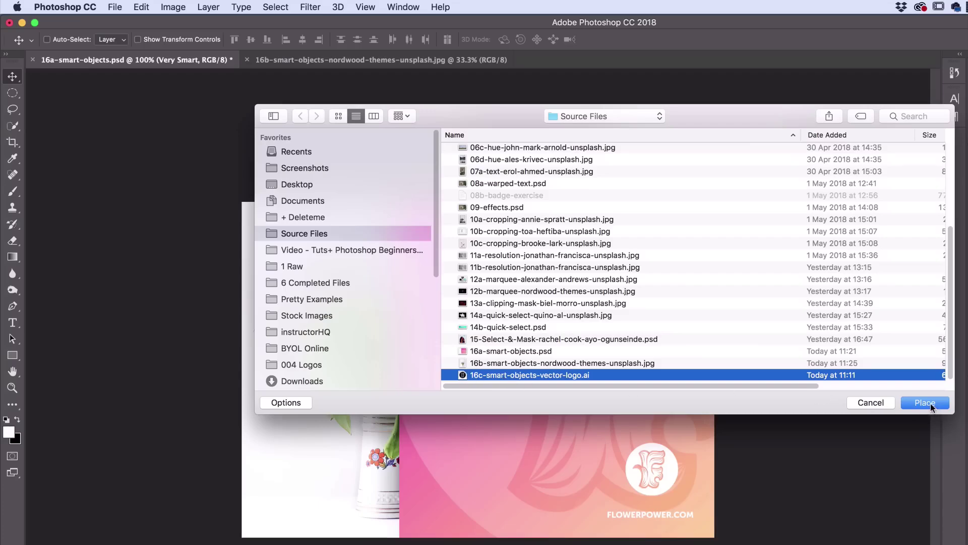
pyautogui.click(928, 403)
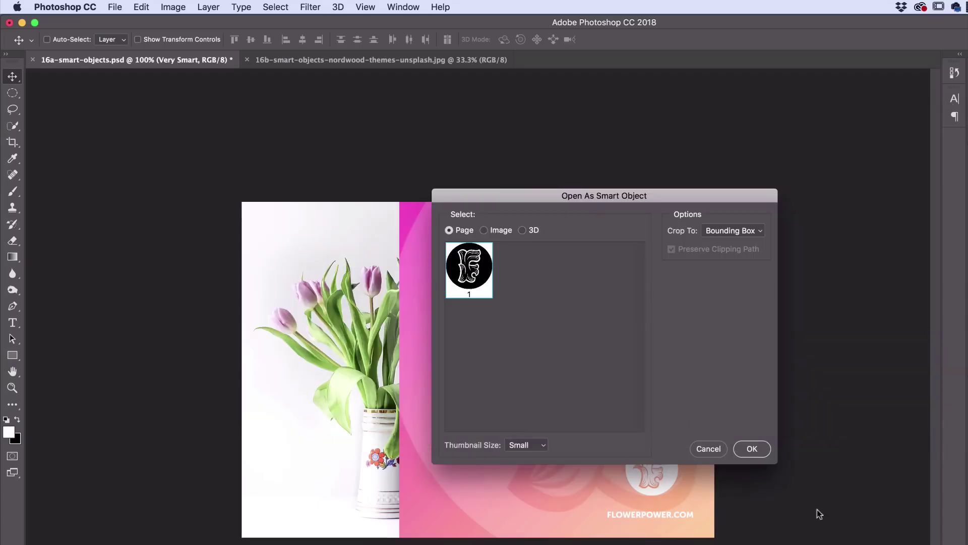
pyautogui.click(761, 451)
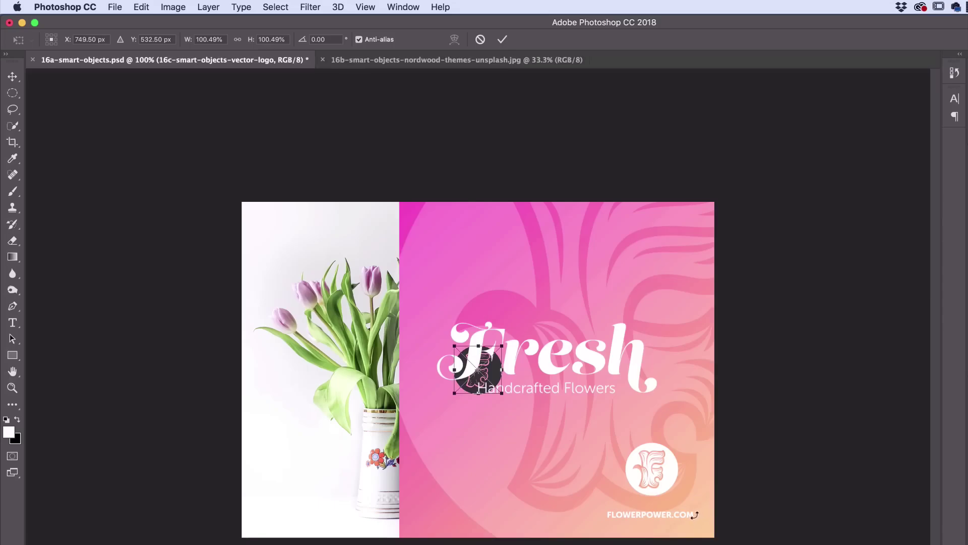
pyautogui.press('Return')
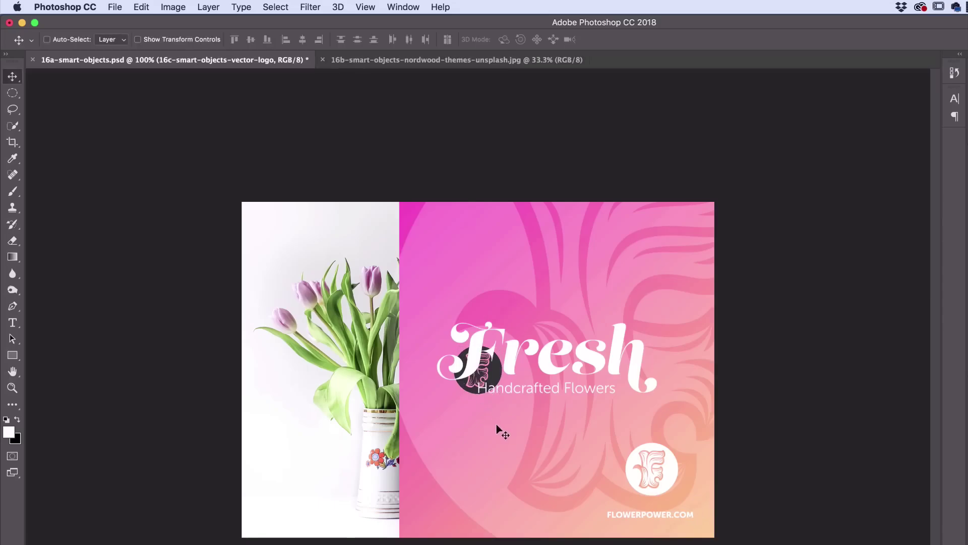
pyautogui.moveTo(473, 390); pyautogui.dragTo(431, 521)
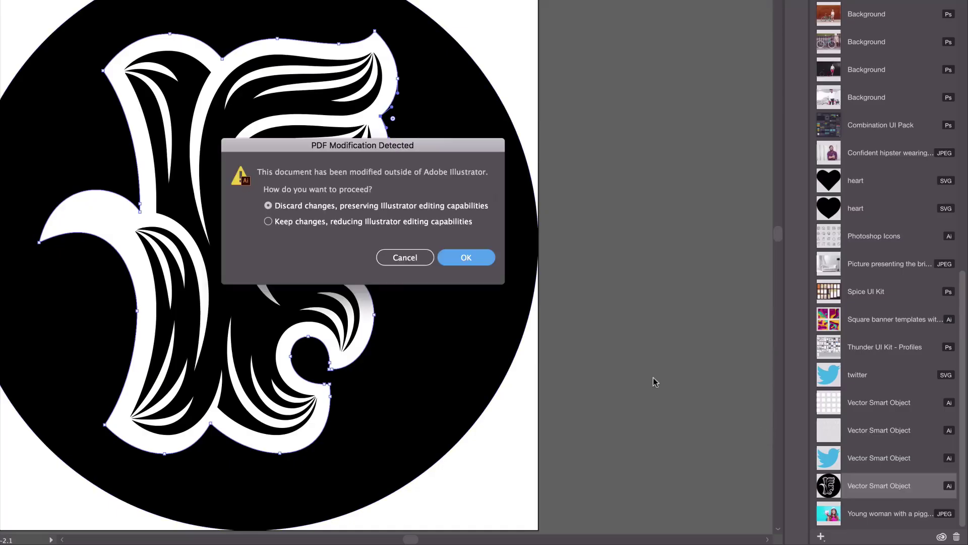
# Open the newly placed logo's contents in Illustrator, discarding outside changes to preserve editing capabilities, and switch back to Photoshop.
pyautogui.click(466, 258)
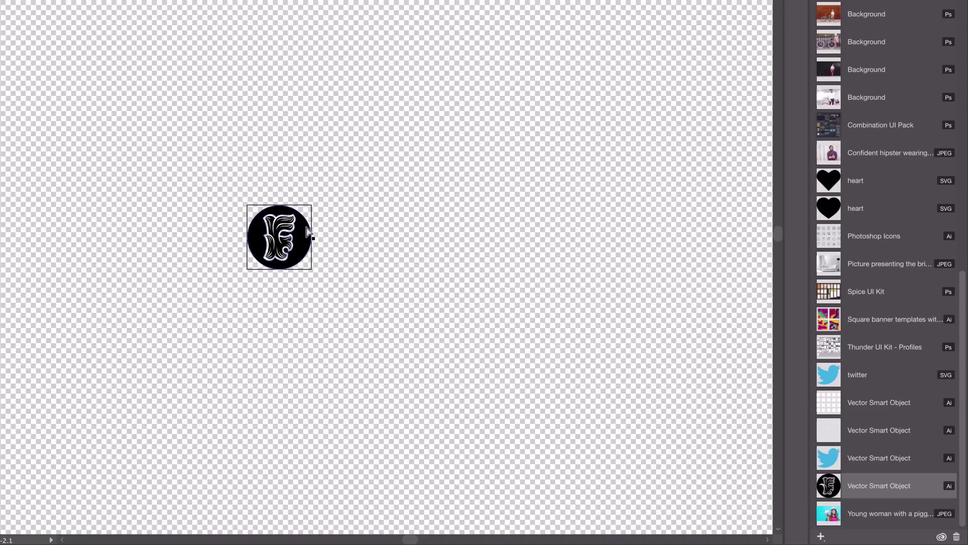
pyautogui.press('super+Tab')
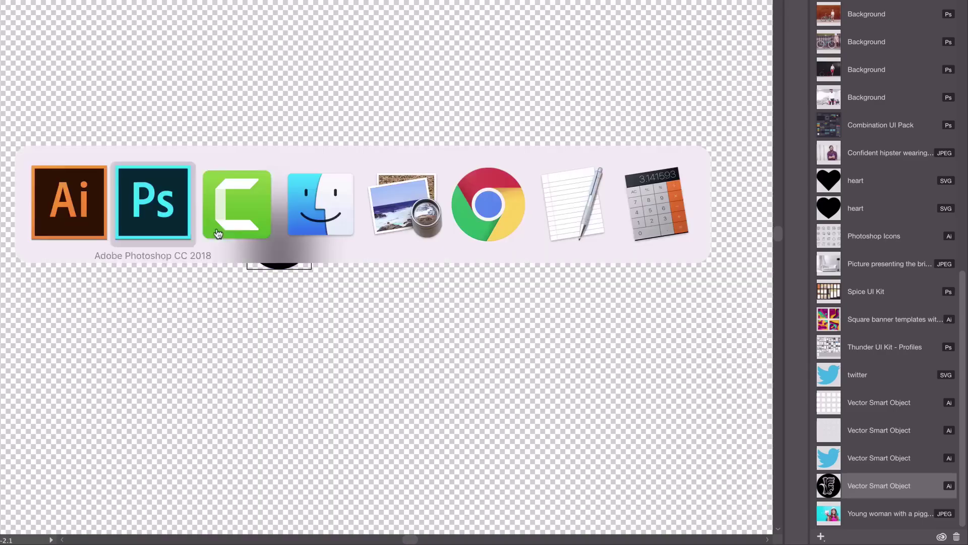
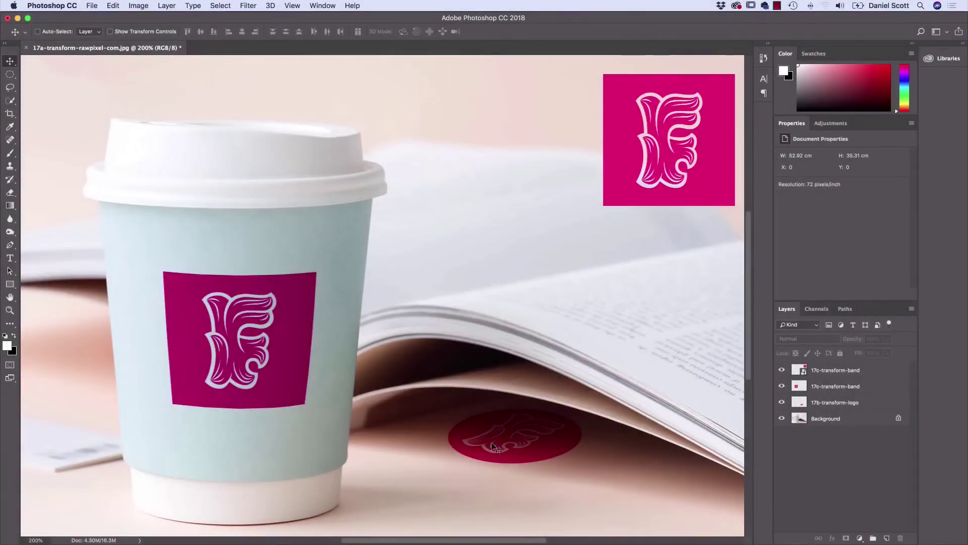
# Select the 17b-transform-logo layer and move the flattened oval logo slightly down on the table.
pyautogui.click(832, 403)
pyautogui.moveTo(513, 432); pyautogui.dragTo(516, 452)
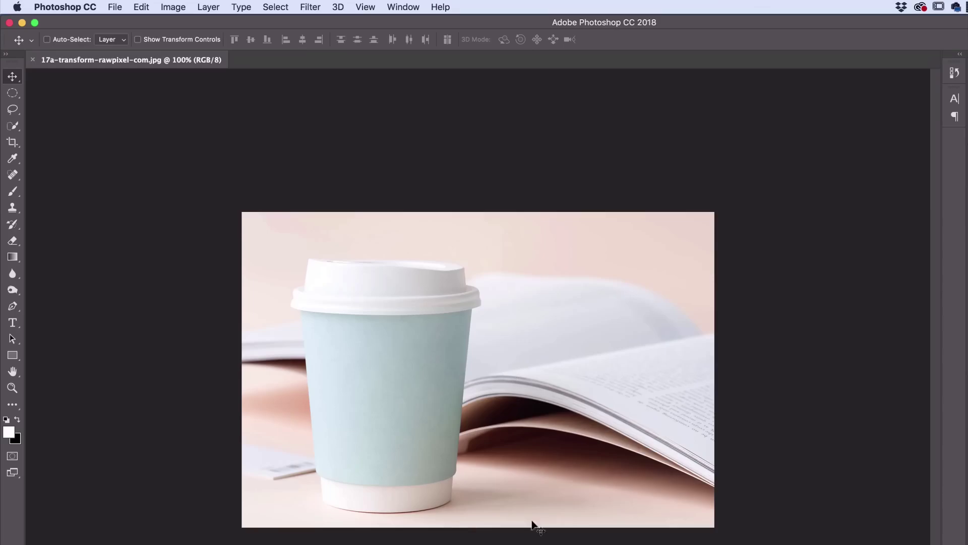
# Place 17b-transform-logo.ai as an embedded smart object cropped to its bounding box, and move it onto the table beside the cup's base.
pyautogui.click(120, 8)
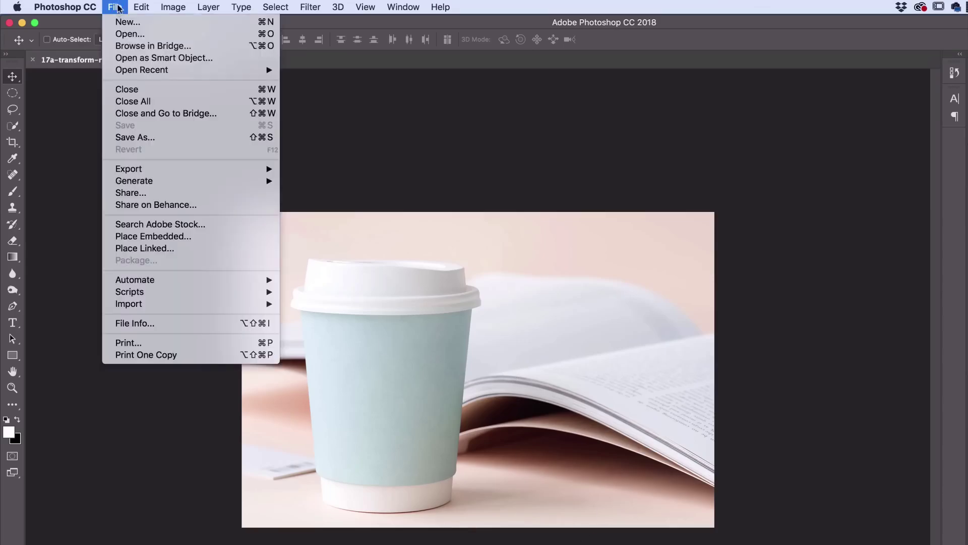
pyautogui.click(134, 238)
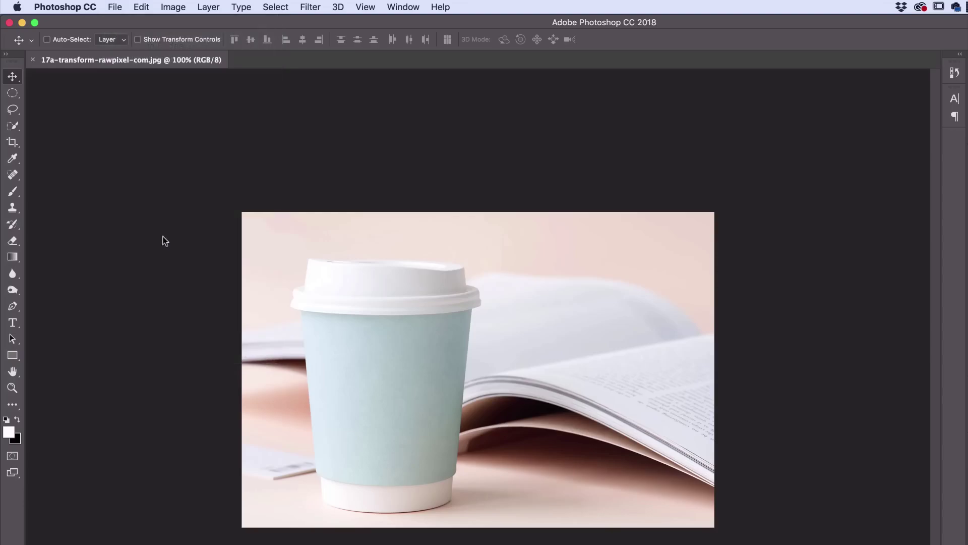
pyautogui.scroll(-5, 581, 308)
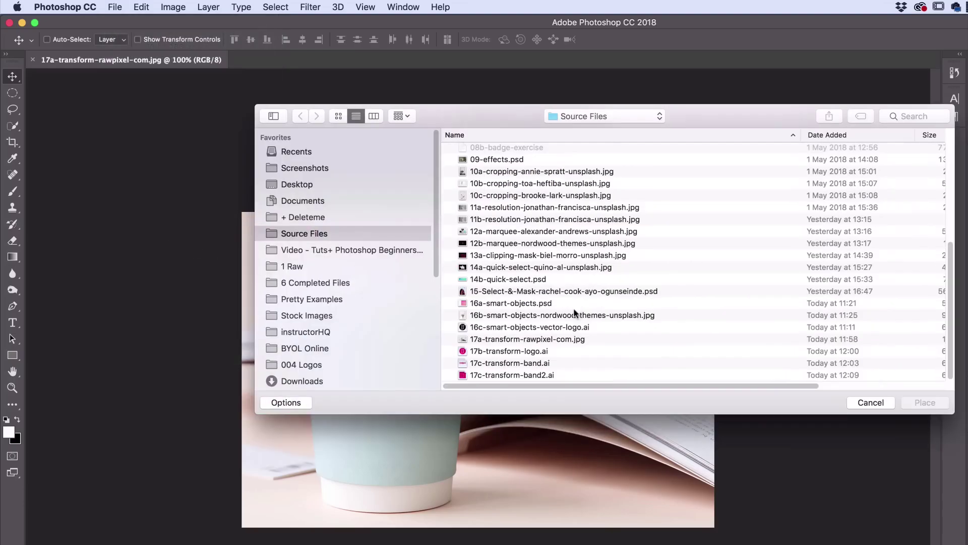
pyautogui.click(484, 364)
pyautogui.click(474, 353)
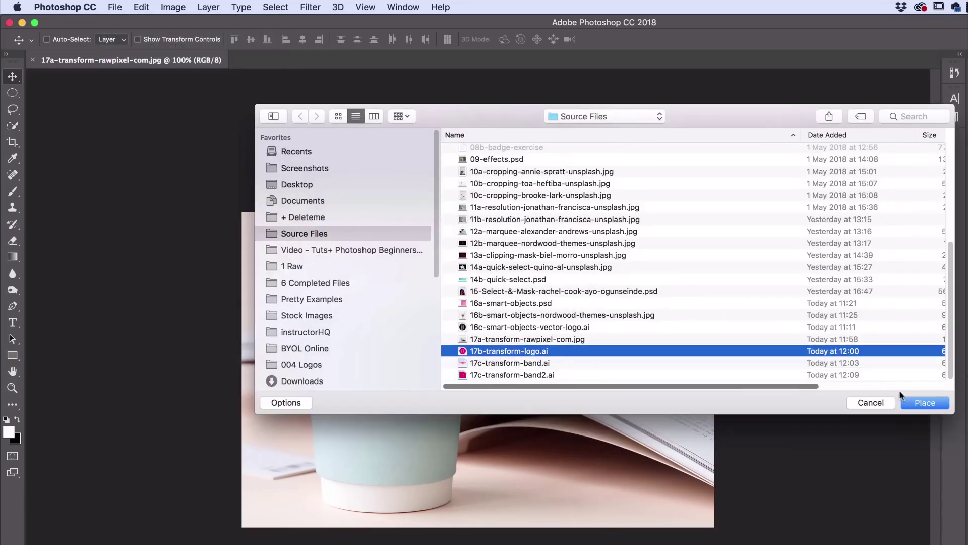
pyautogui.click(921, 402)
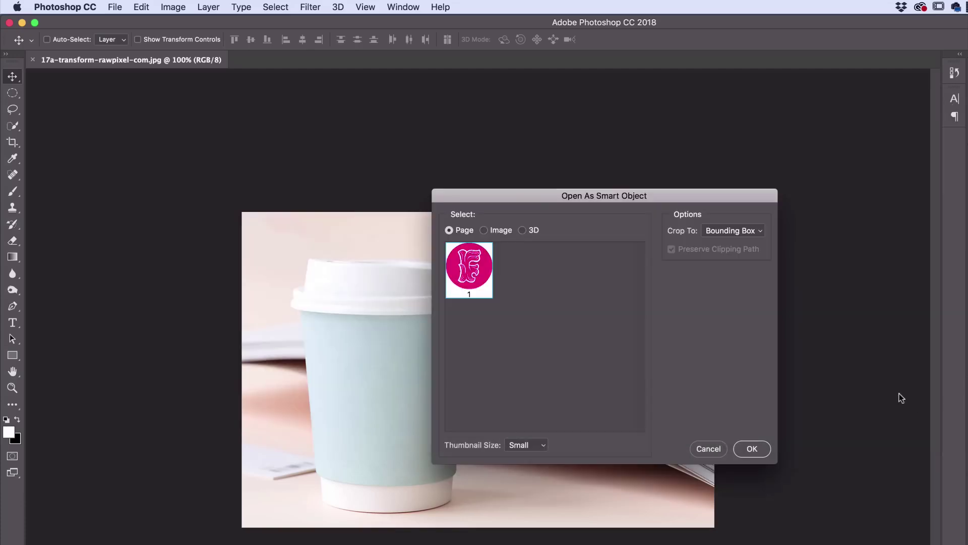
pyautogui.click(751, 449)
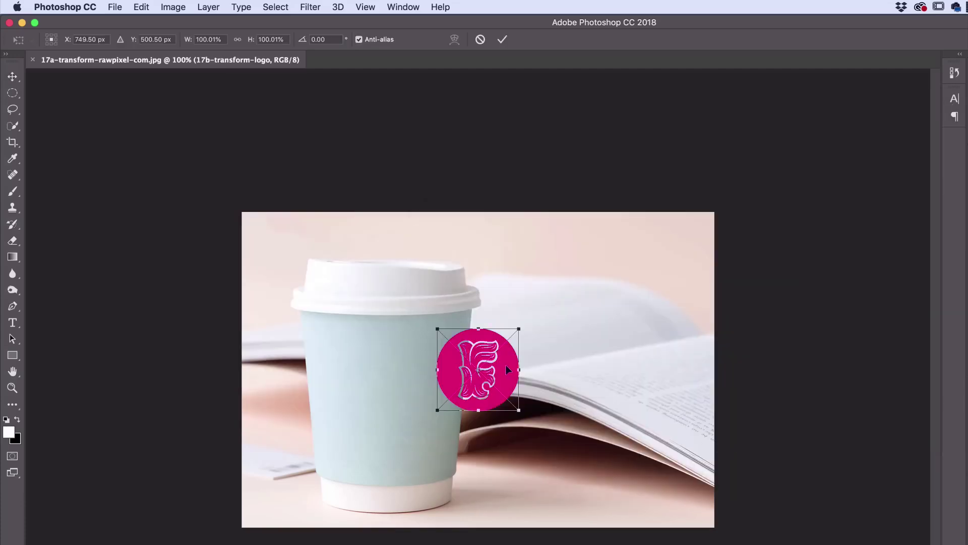
pyautogui.moveTo(506, 370); pyautogui.dragTo(582, 401)
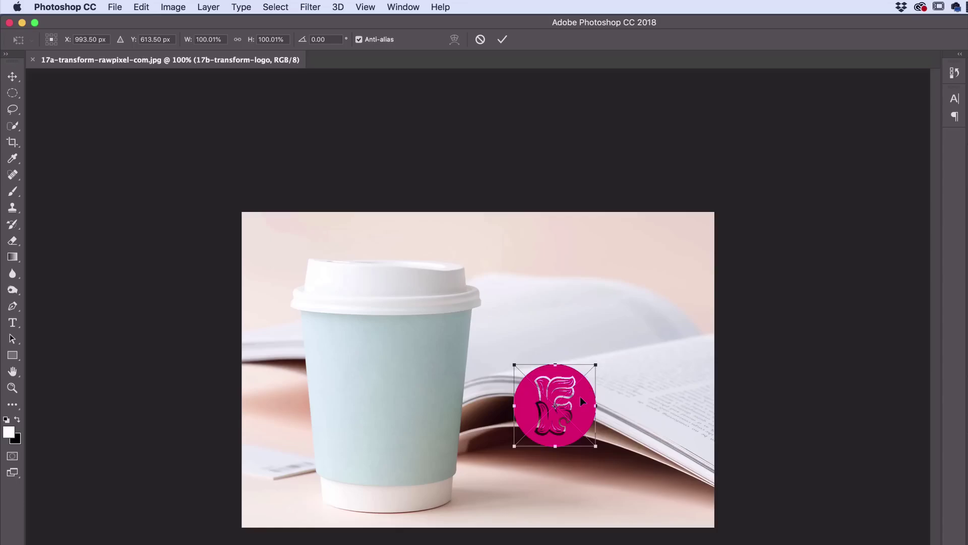
pyautogui.press('Return')
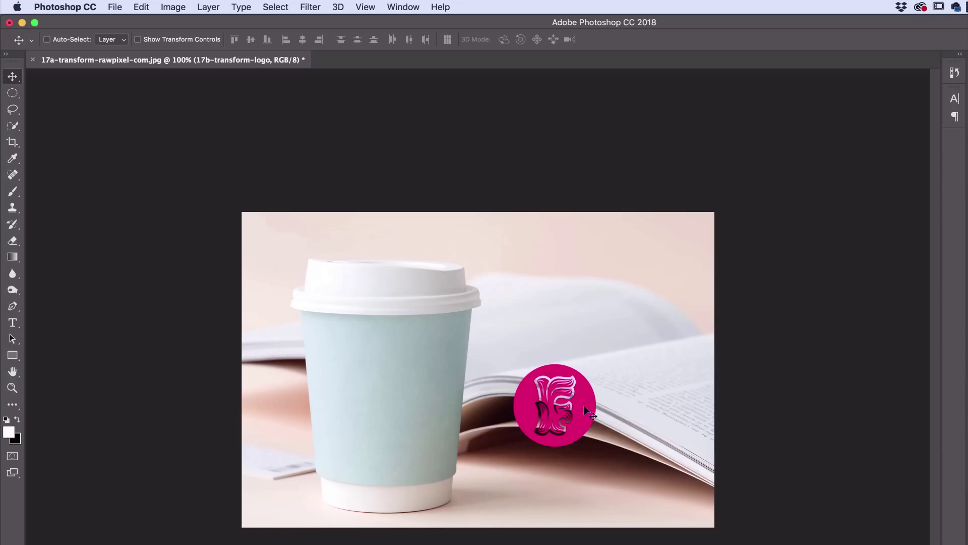
pyautogui.moveTo(586, 411); pyautogui.dragTo(570, 468)
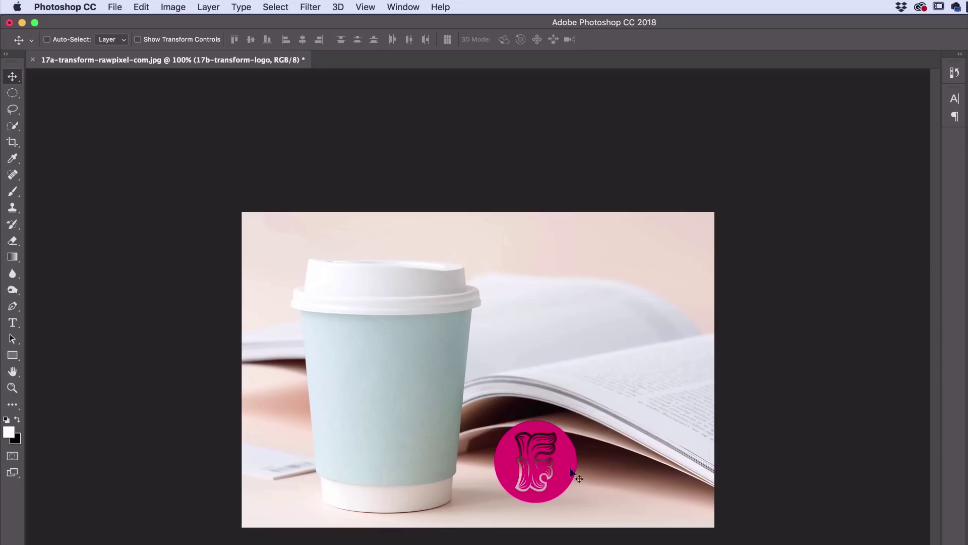
# Try skewing the placed logo by shifting its upper edge toward the cup, and discard the transform.
pyautogui.click(146, 8)
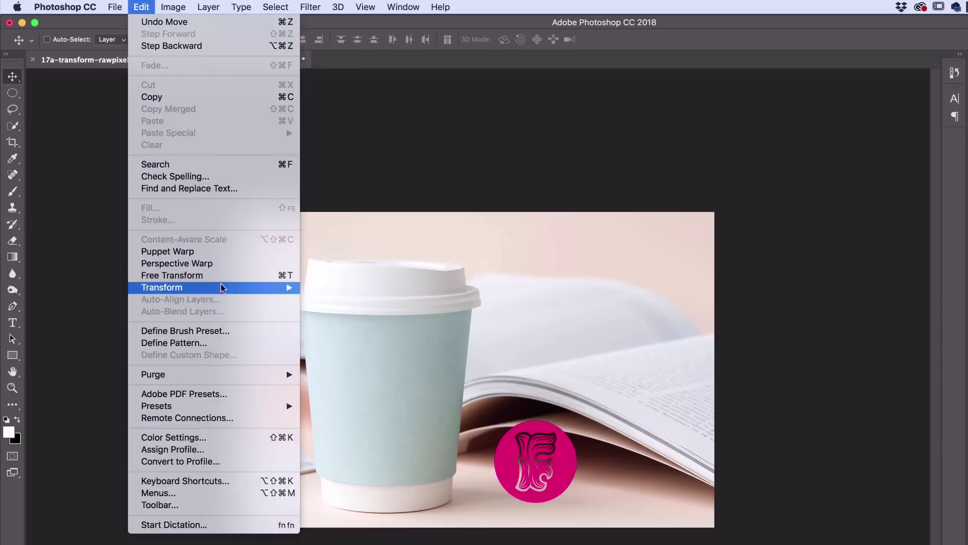
pyautogui.moveTo(222, 287)
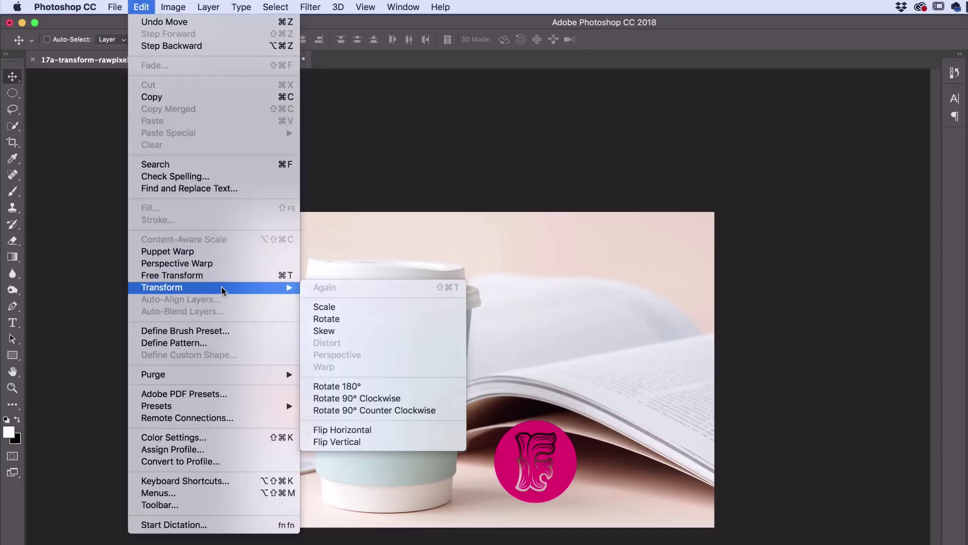
pyautogui.click(335, 330)
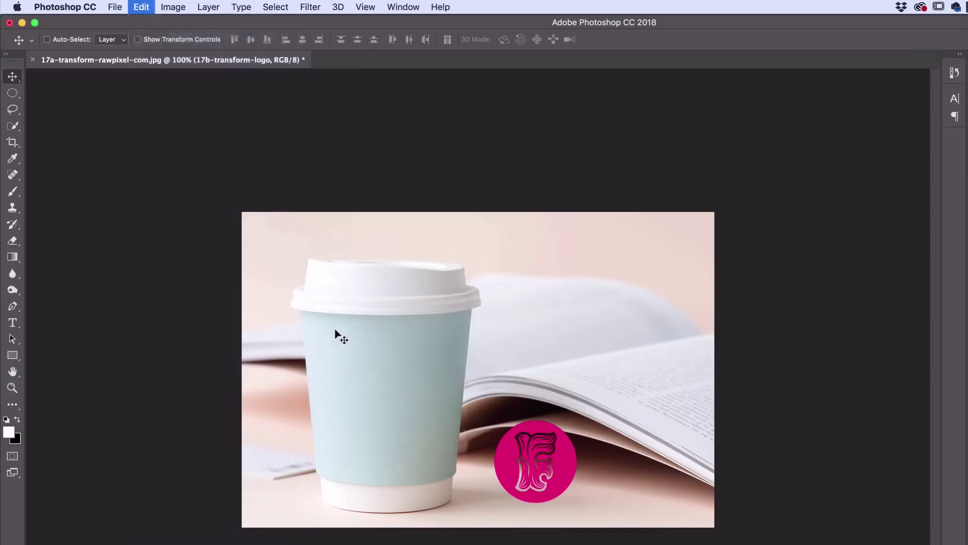
pyautogui.moveTo(535, 421); pyautogui.dragTo(506, 421)
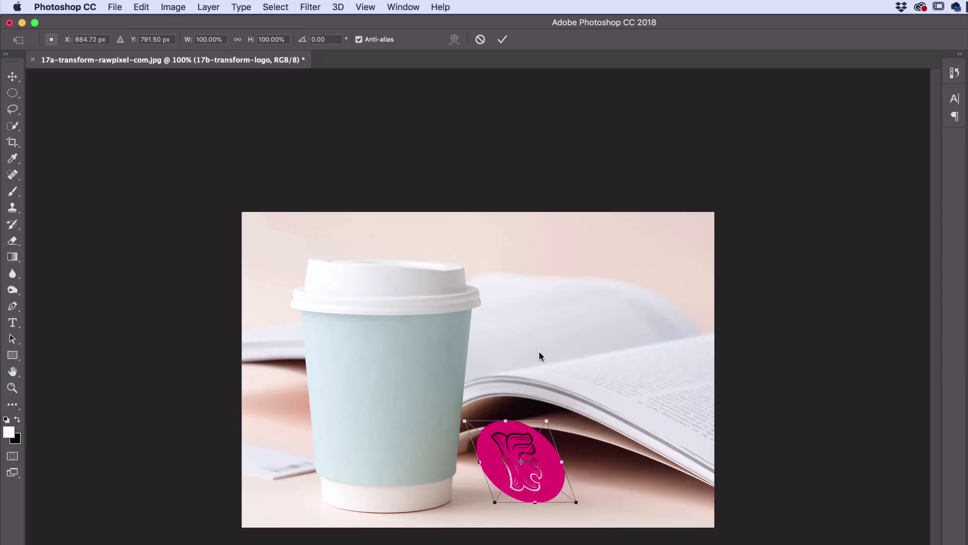
pyautogui.press('Escape')
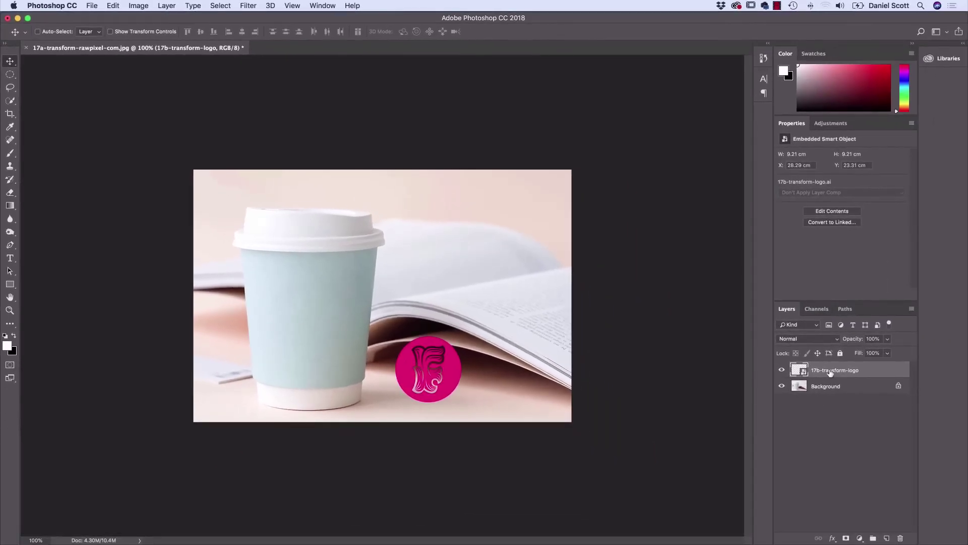
# Rasterize the 17b-transform-logo layer and distort its corners into a slanted, flattened shape on the table.
pyautogui.rightClick(836, 372)
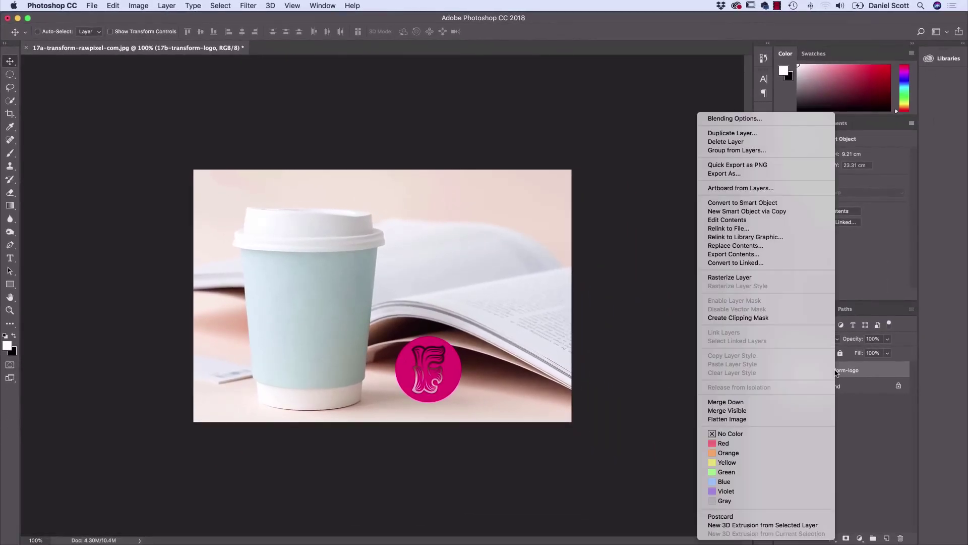
pyautogui.click(758, 281)
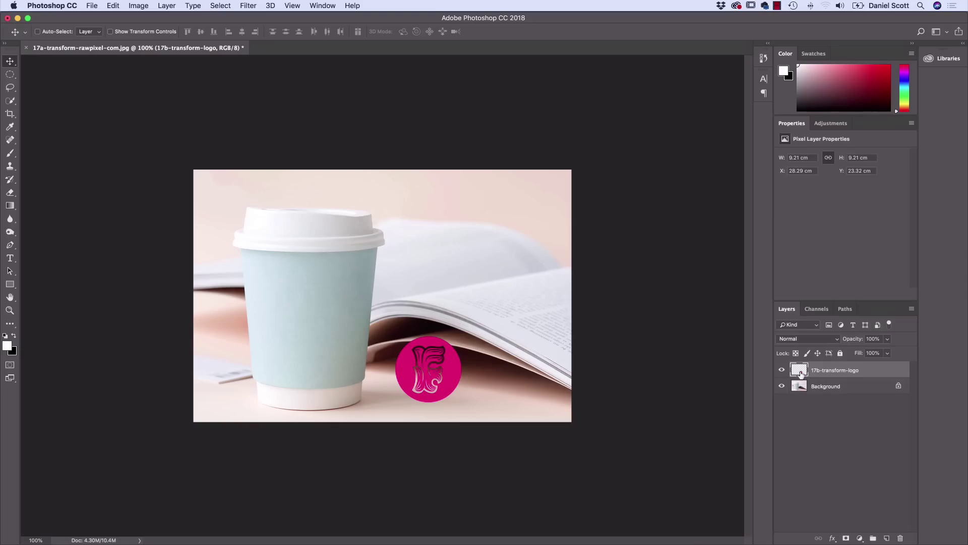
pyautogui.click(113, 6)
pyautogui.moveTo(176, 232)
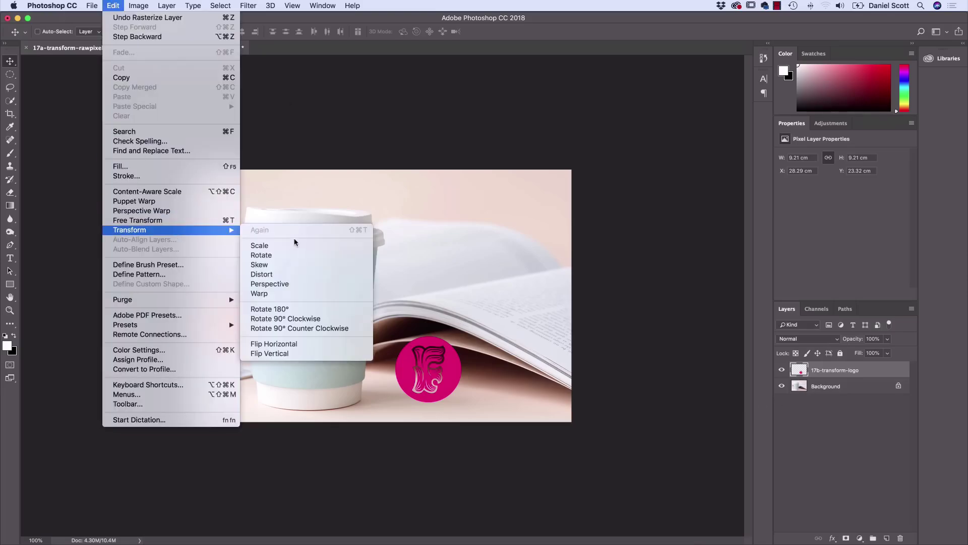
pyautogui.click(263, 276)
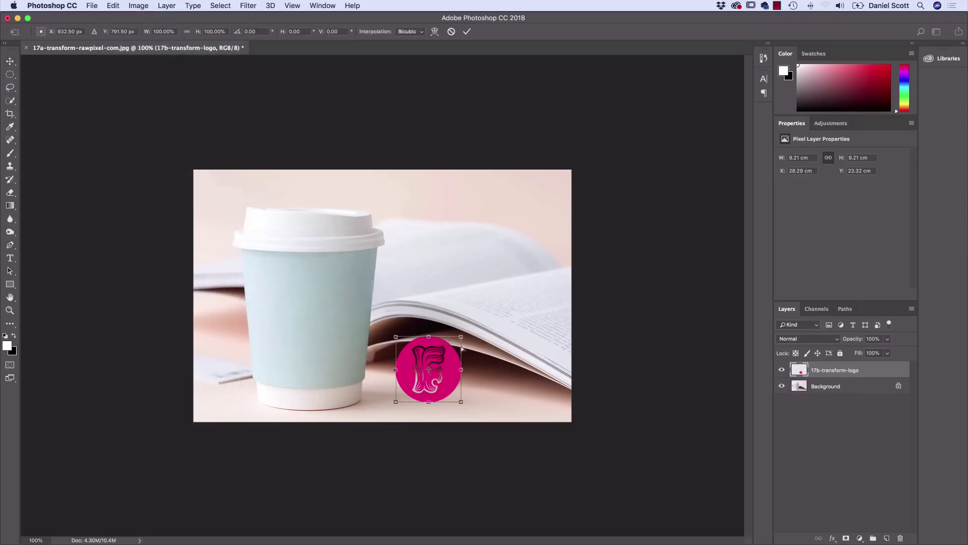
pyautogui.moveTo(462, 339)
pyautogui.mouseDown()
pyautogui.moveTo(418, 321)
pyautogui.moveTo(488, 340)
pyautogui.moveTo(425, 316)
pyautogui.moveTo(460, 333)
pyautogui.moveTo(449, 359)
pyautogui.moveTo(471, 354)
pyautogui.moveTo(439, 359)
pyautogui.moveTo(470, 353)
pyautogui.mouseUp()
pyautogui.moveTo(464, 407); pyautogui.dragTo(389, 395)
pyautogui.moveTo(402, 345); pyautogui.dragTo(472, 369)
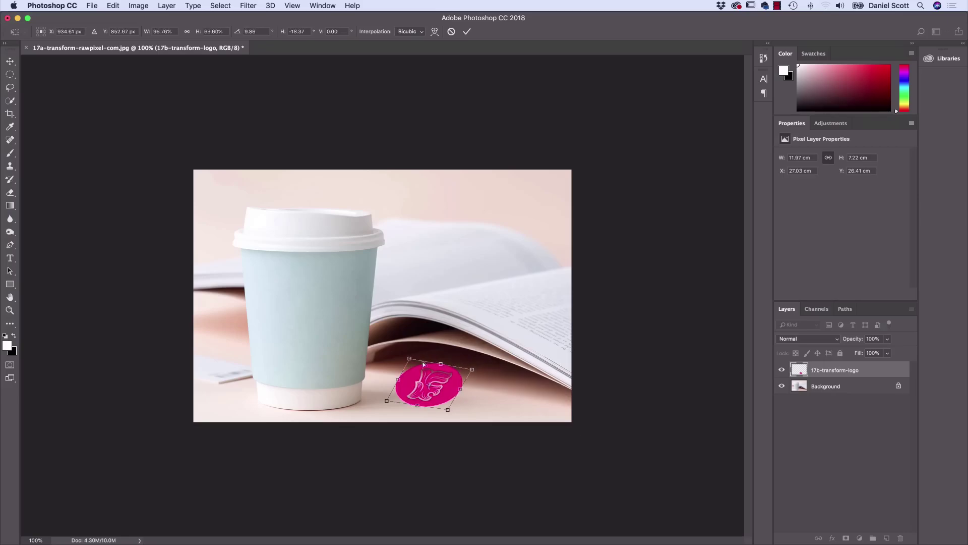
# Refine the corners of the distorted logo so it lies flat in perspective on the table, and apply the distortion.
pyautogui.moveTo(410, 359); pyautogui.dragTo(445, 374)
pyautogui.moveTo(387, 400); pyautogui.dragTo(383, 394)
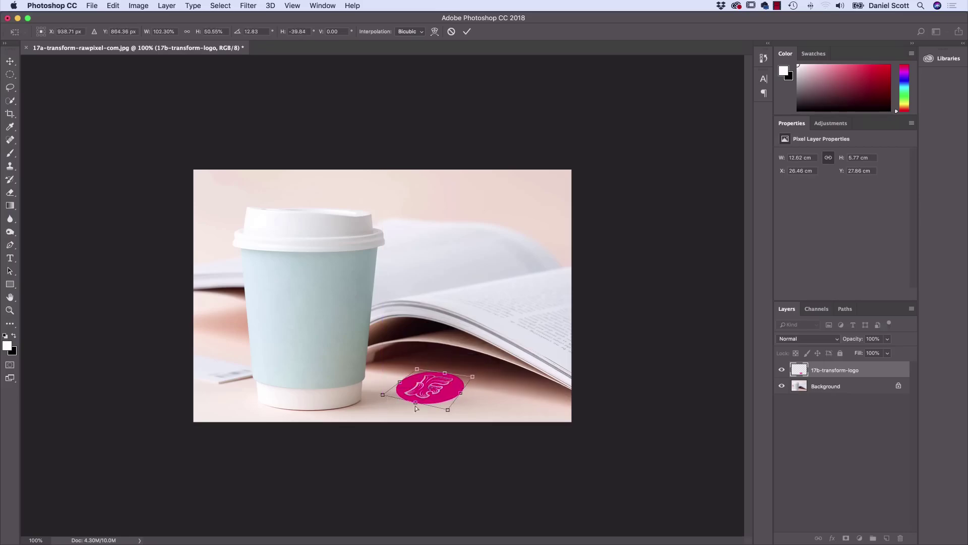
pyautogui.moveTo(448, 411); pyautogui.dragTo(471, 385)
pyautogui.moveTo(417, 372)
pyautogui.mouseDown()
pyautogui.moveTo(475, 386)
pyautogui.moveTo(439, 408)
pyautogui.moveTo(381, 391)
pyautogui.moveTo(426, 372)
pyautogui.mouseUp()
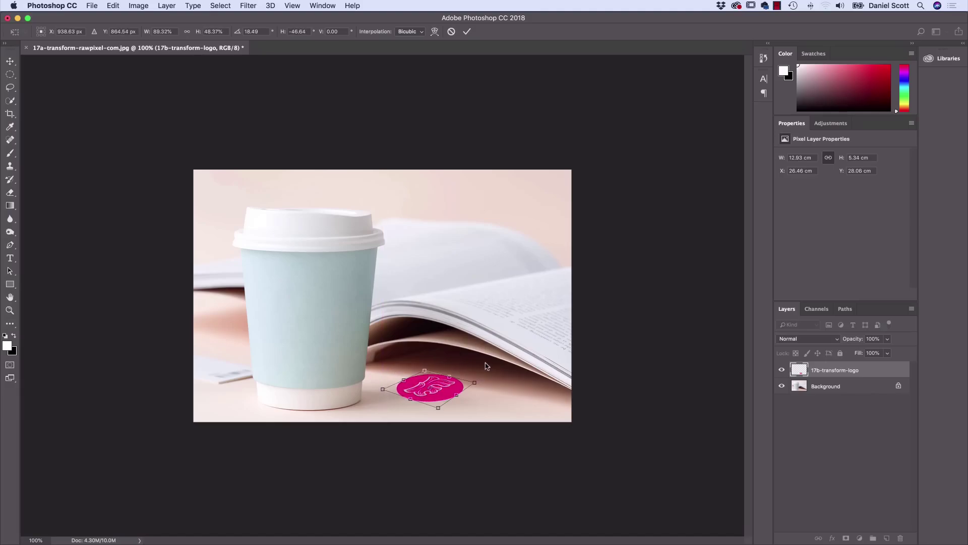
pyautogui.click(261, 5)
pyautogui.click(298, 95)
pyautogui.press('Return')
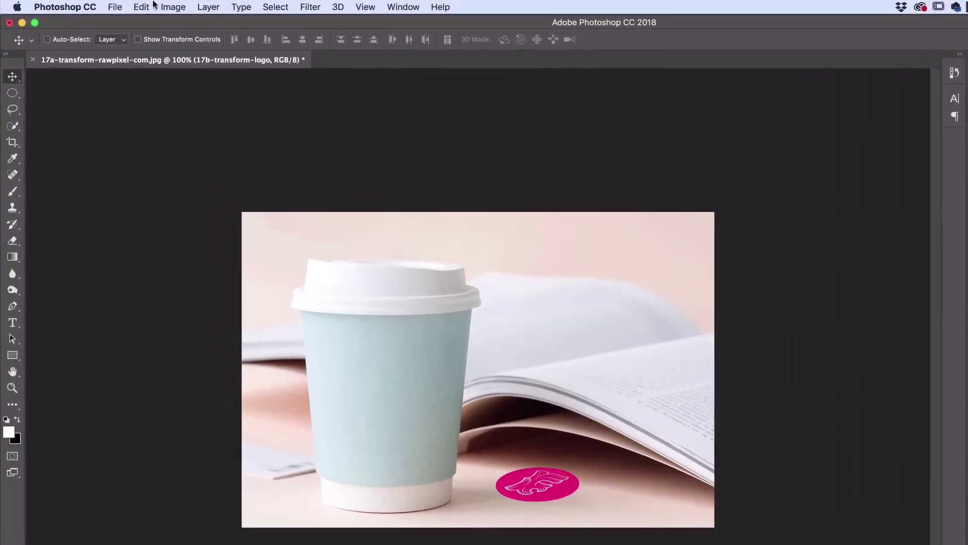
# Try flipping the distorted logo horizontally, and undo the flip.
pyautogui.click(118, 4)
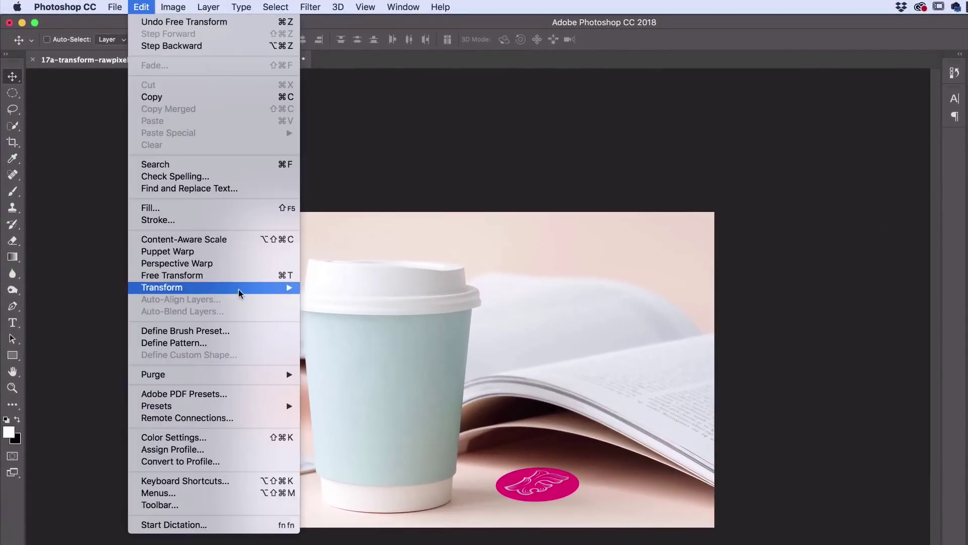
pyautogui.moveTo(240, 287)
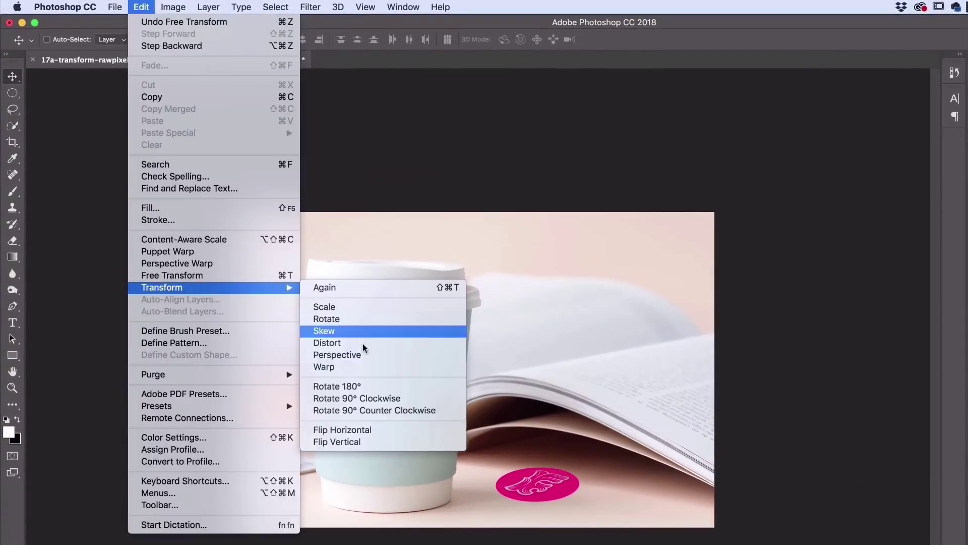
pyautogui.click(341, 433)
pyautogui.press('super+z')
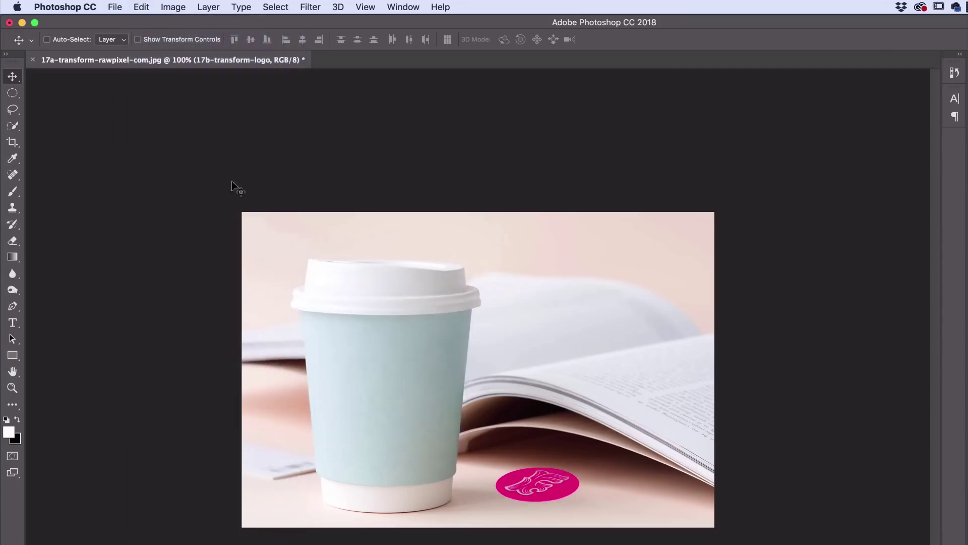
pyautogui.click(140, 7)
pyautogui.click(139, 6)
# Place 17c-transform-band.ai as an embedded smart object cropped to its bounding box in the centre of the cup photo.
pyautogui.click(114, 7)
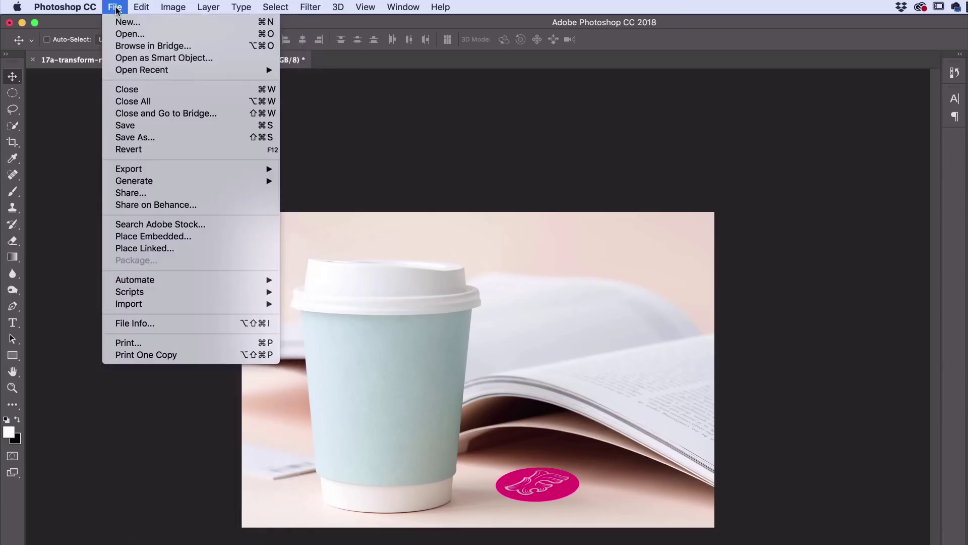
pyautogui.click(138, 237)
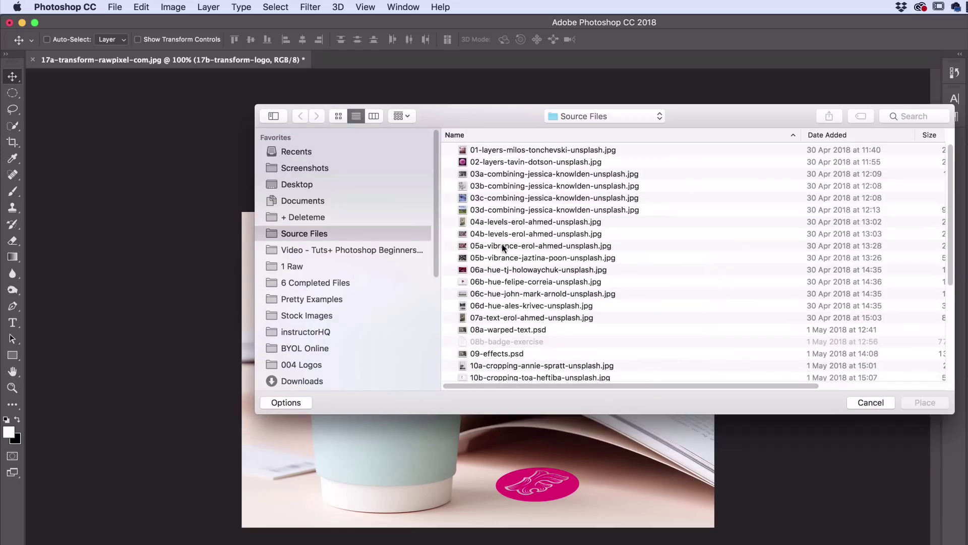
pyautogui.scroll(-8, 520, 241)
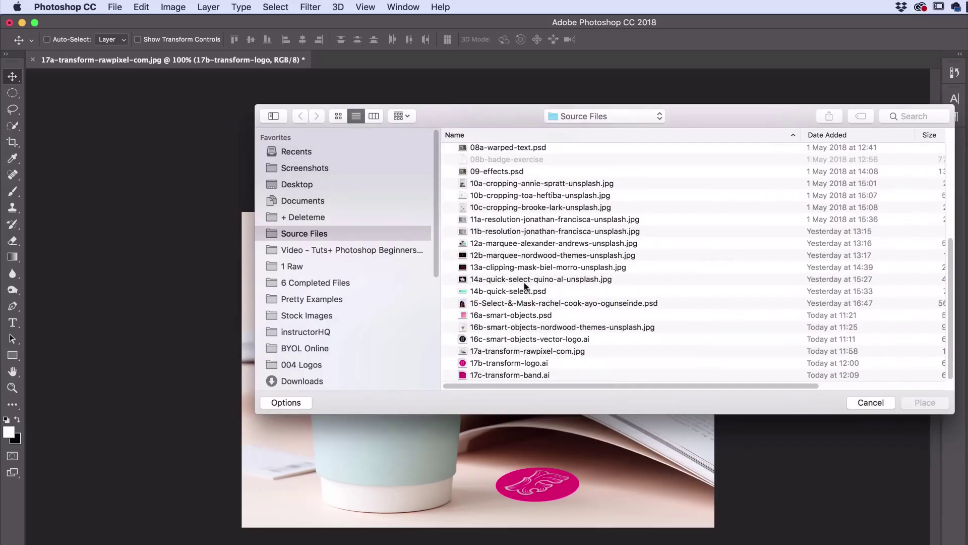
pyautogui.click(468, 376)
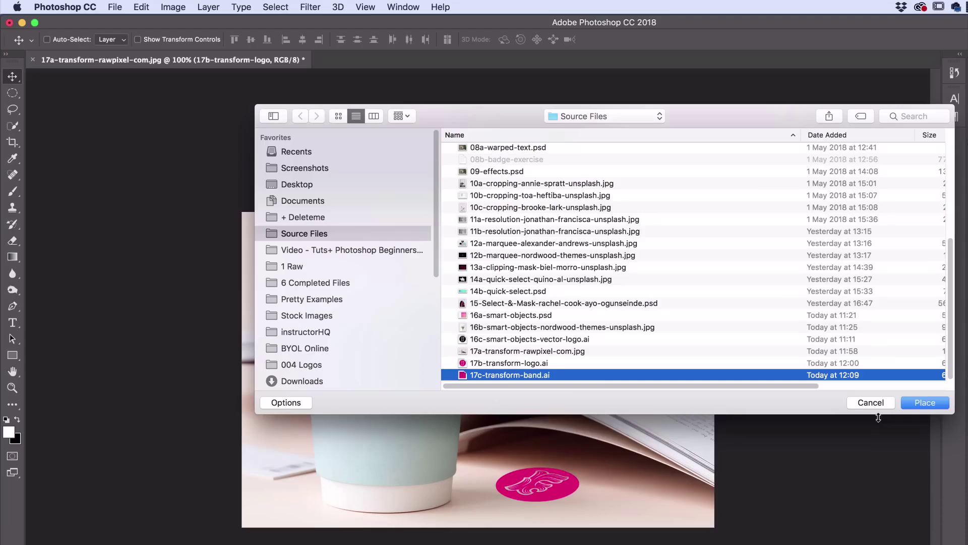
pyautogui.click(919, 403)
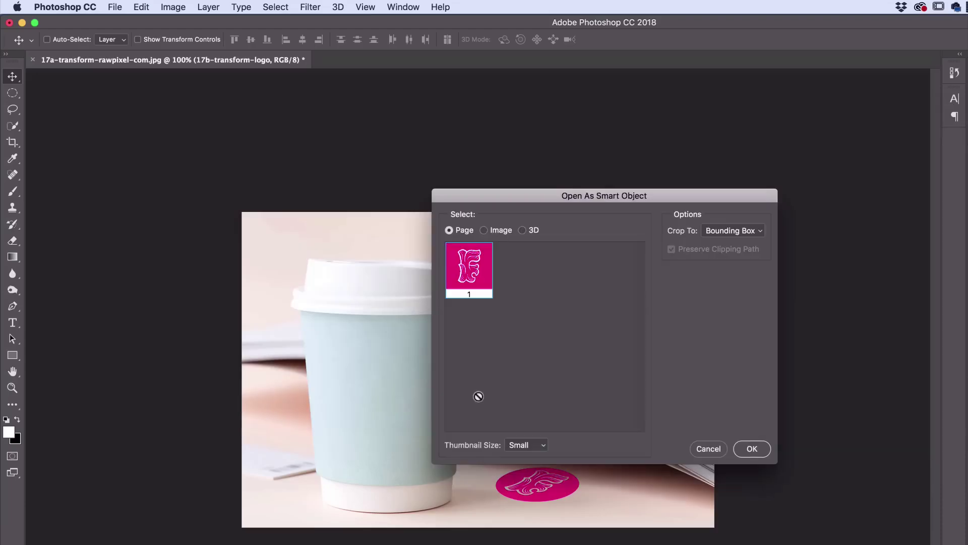
pyautogui.click(751, 449)
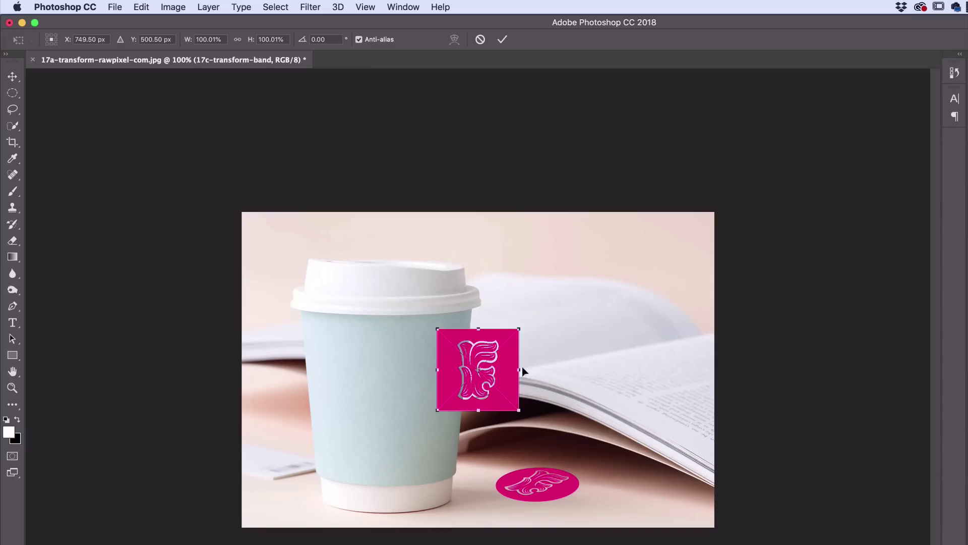
pyautogui.click(277, 6)
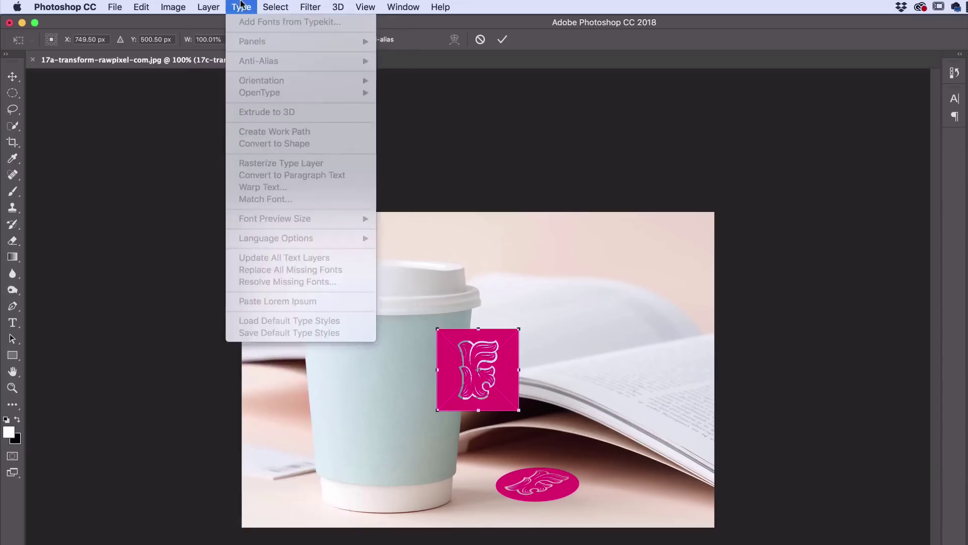
pyautogui.click(243, 6)
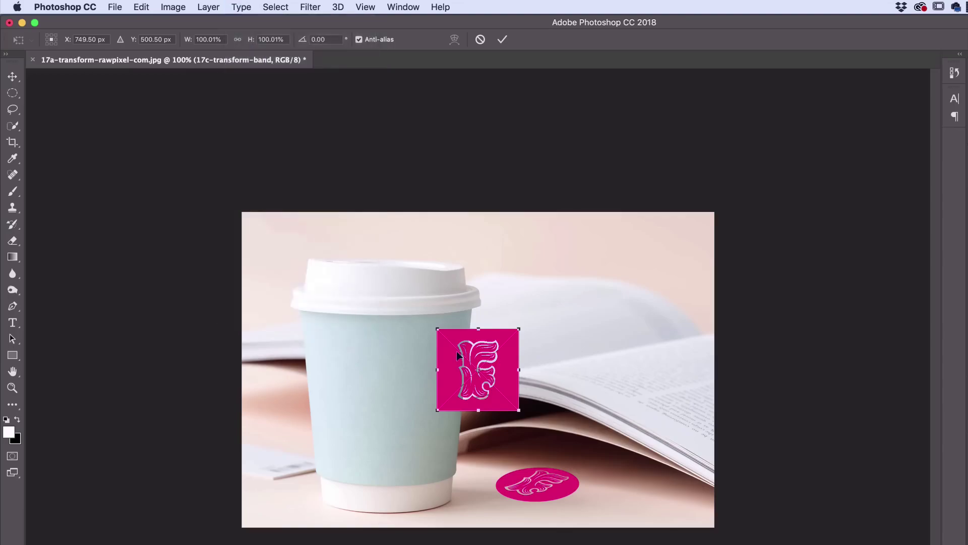
pyautogui.press('Return')
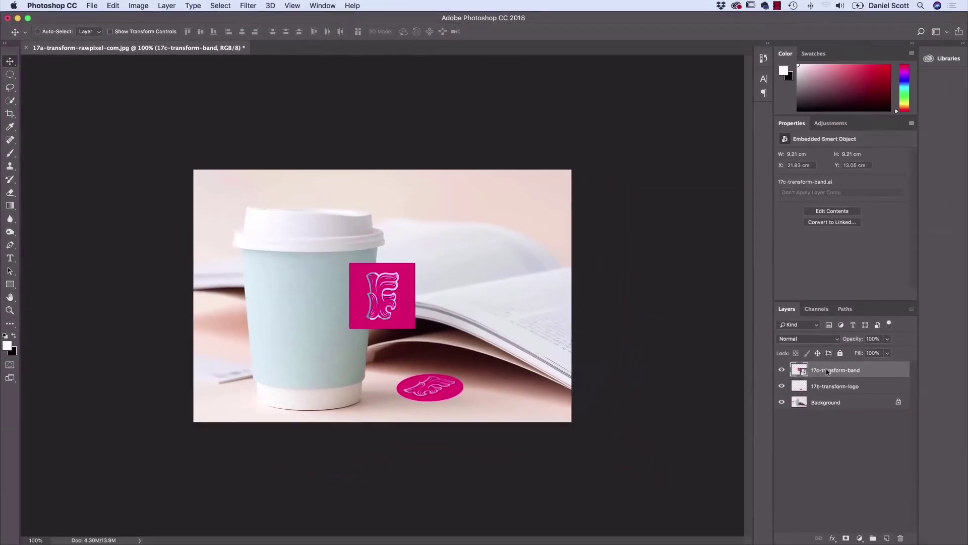
# Rasterize the 17c-transform-band layer and move the square logo onto the middle of the blue cup sleeve.
pyautogui.rightClick(827, 371)
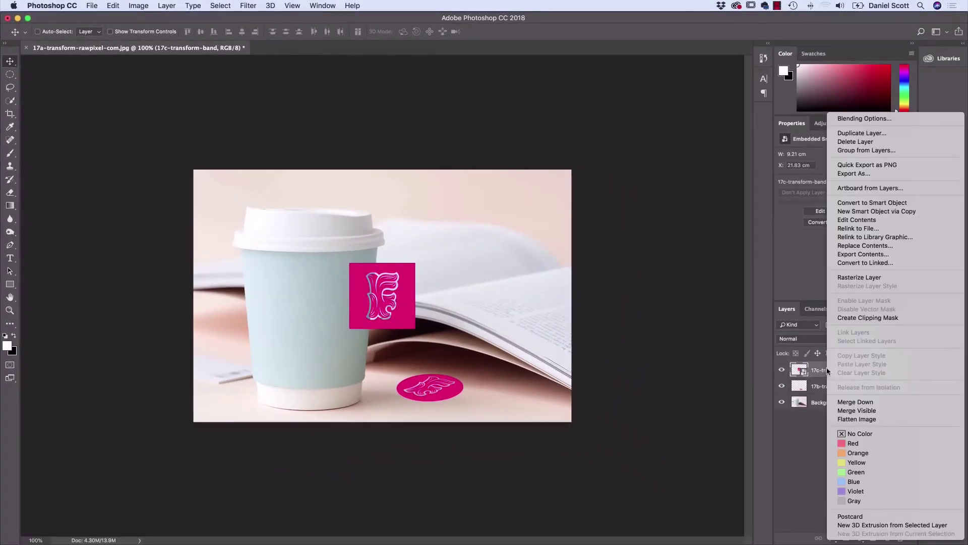
pyautogui.click(867, 276)
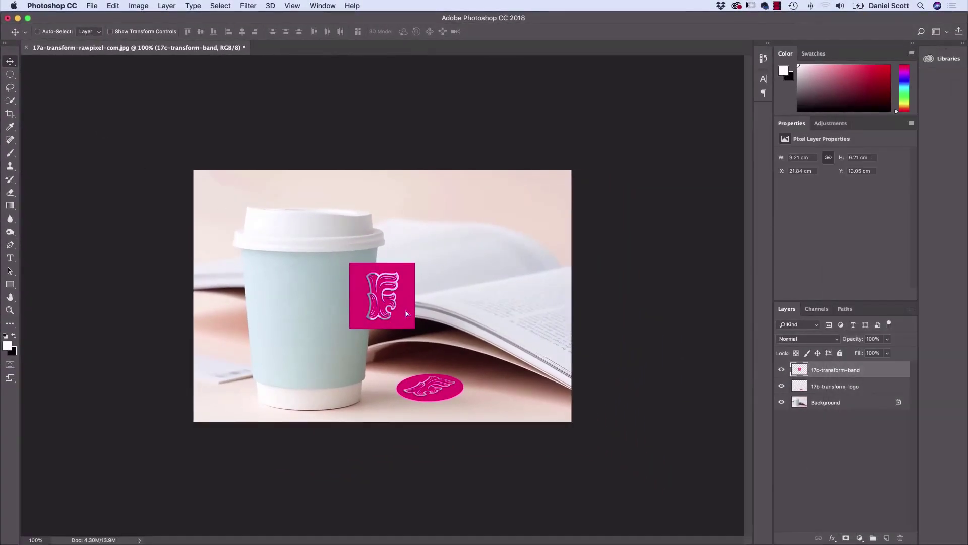
pyautogui.moveTo(407, 311); pyautogui.dragTo(334, 329)
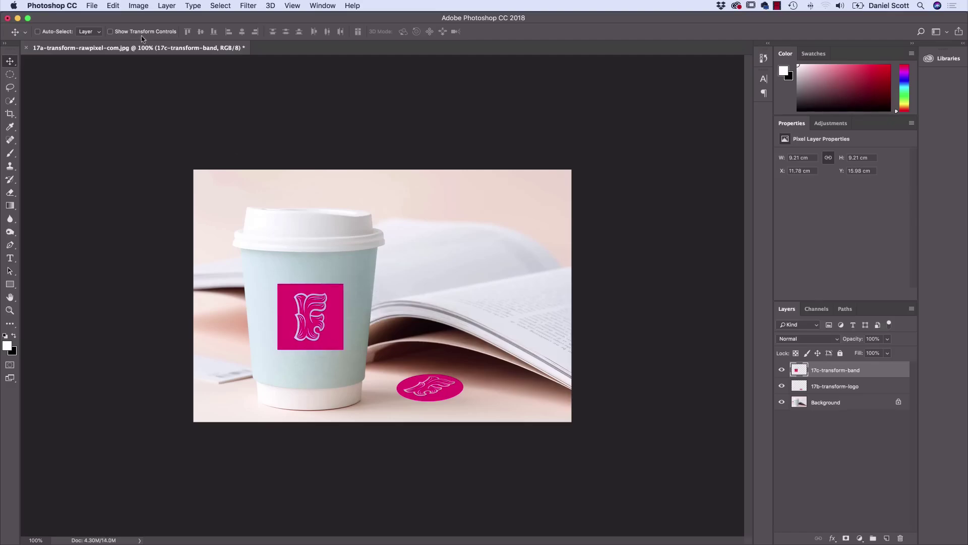
# Try a Perspective transform on the square logo, pinching its upper edge and shifting its corners, and cancel the transform.
pyautogui.click(119, 6)
pyautogui.moveTo(167, 231)
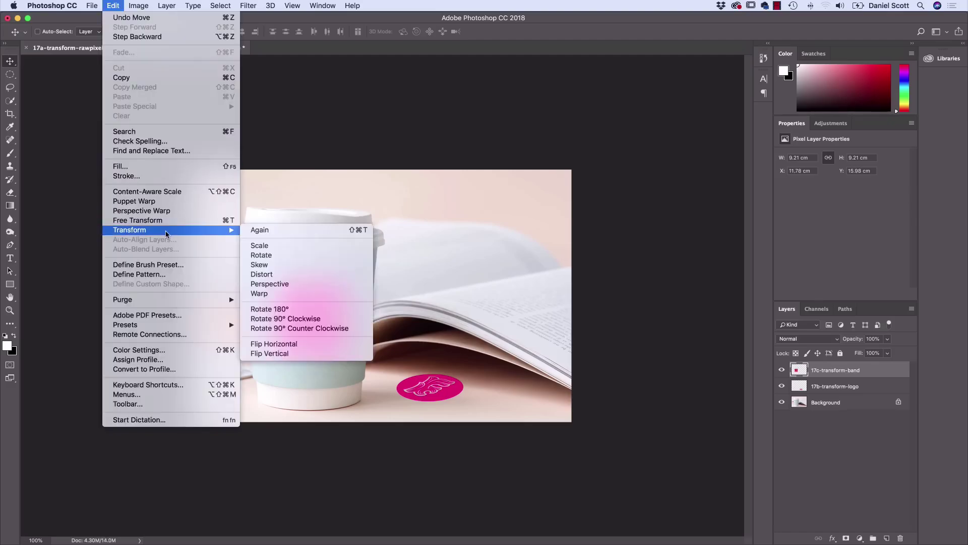
pyautogui.click(272, 286)
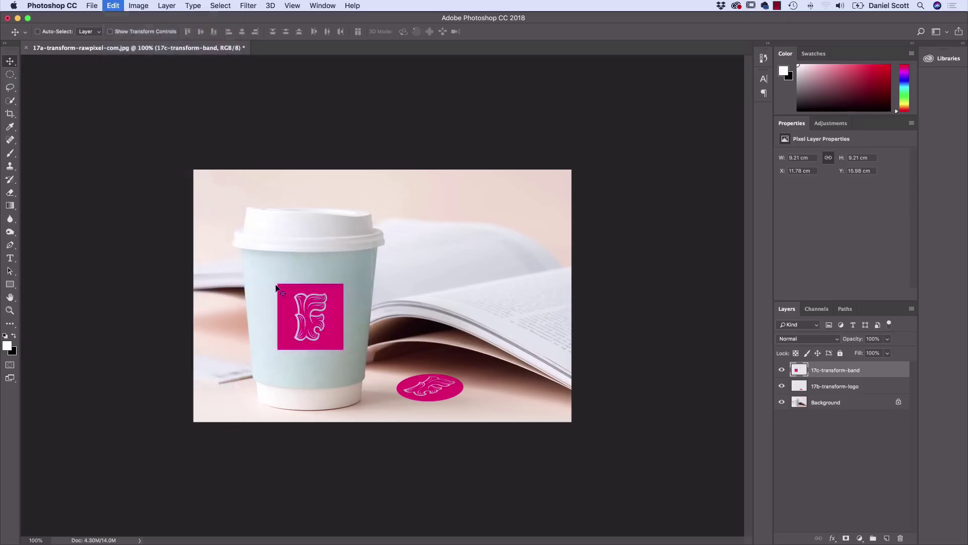
pyautogui.moveTo(344, 286)
pyautogui.mouseDown()
pyautogui.moveTo(328, 285)
pyautogui.moveTo(368, 287)
pyautogui.moveTo(333, 288)
pyautogui.mouseUp()
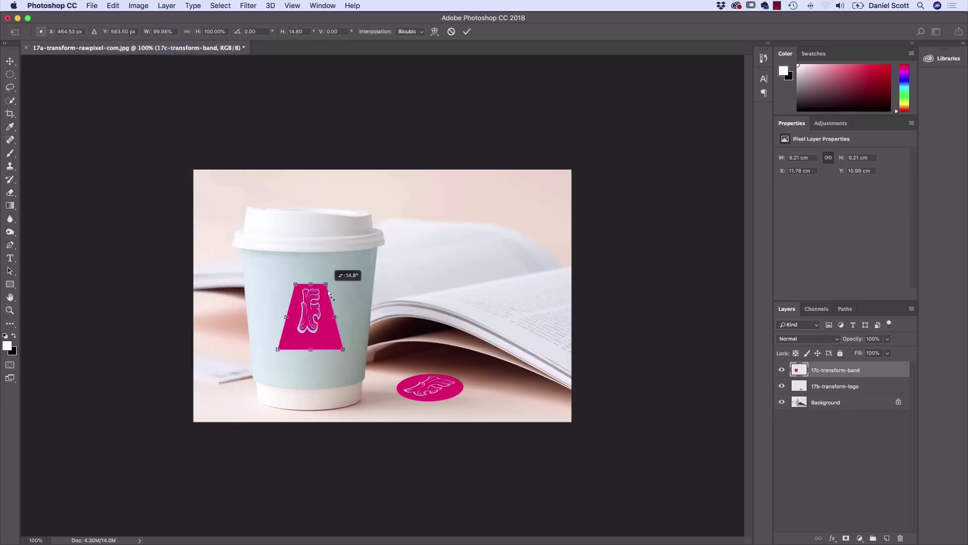
pyautogui.moveTo(343, 351)
pyautogui.mouseDown()
pyautogui.moveTo(344, 332)
pyautogui.moveTo(342, 343)
pyautogui.mouseUp()
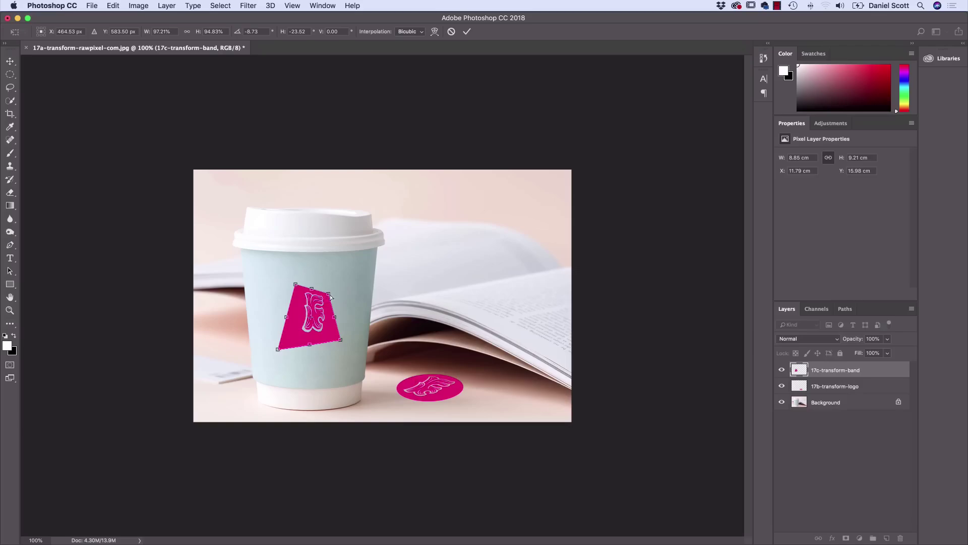
pyautogui.moveTo(328, 294)
pyautogui.mouseDown()
pyautogui.moveTo(350, 277)
pyautogui.moveTo(319, 283)
pyautogui.moveTo(327, 280)
pyautogui.mouseUp()
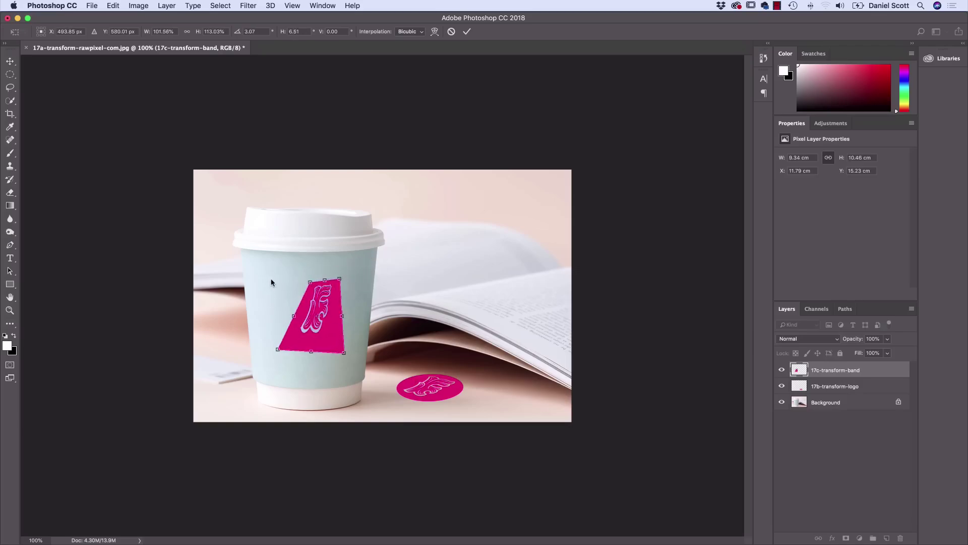
pyautogui.press('Escape')
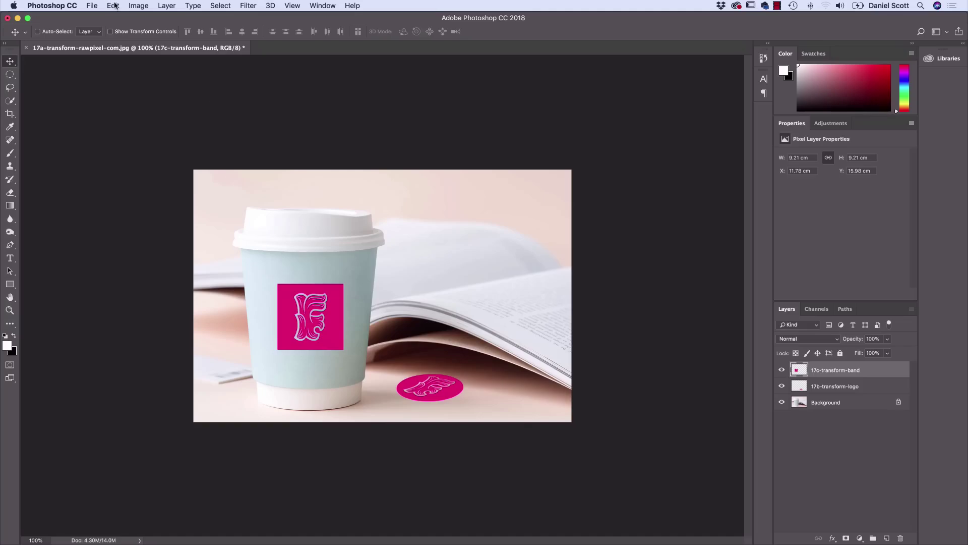
# Try a custom Warp on the square logo, pulling its upper-right corner outward and back inward.
pyautogui.click(113, 6)
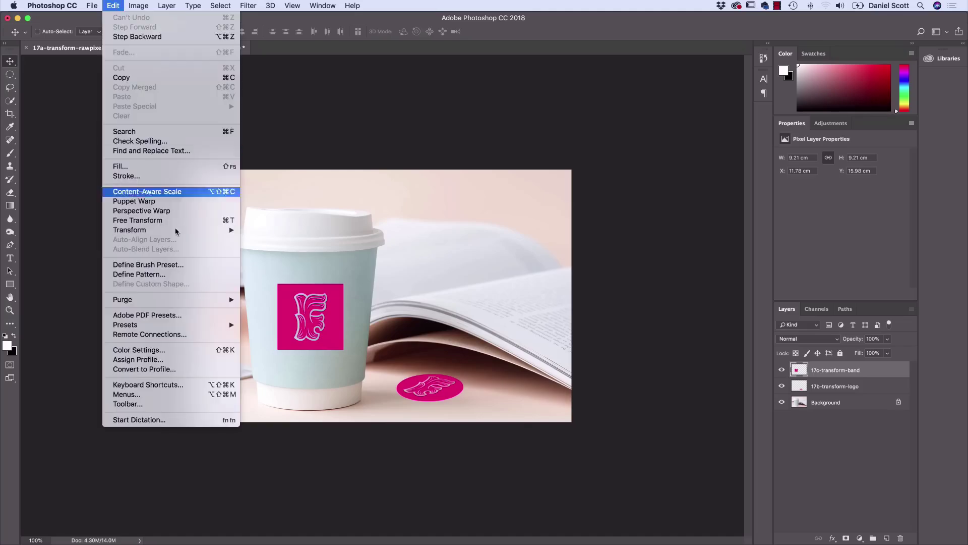
pyautogui.moveTo(180, 233)
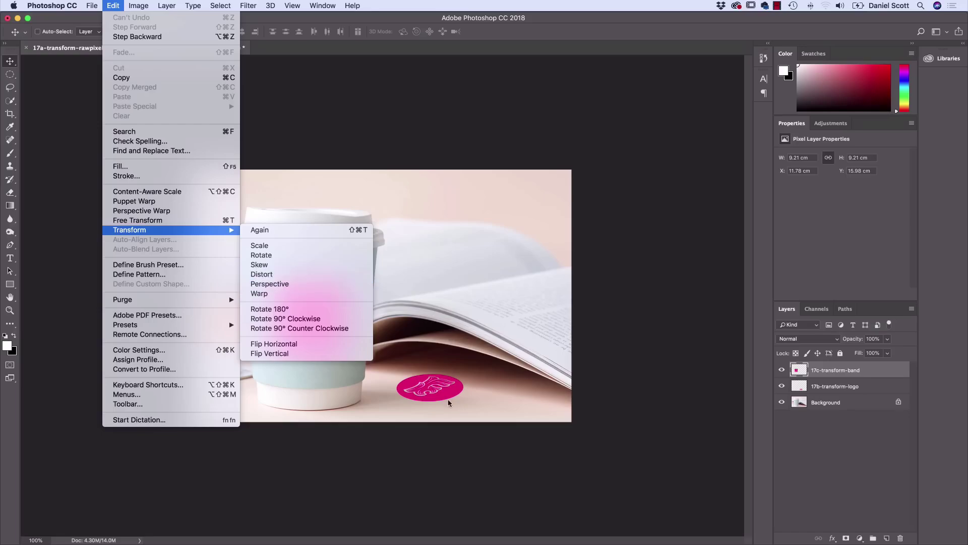
pyautogui.click(310, 294)
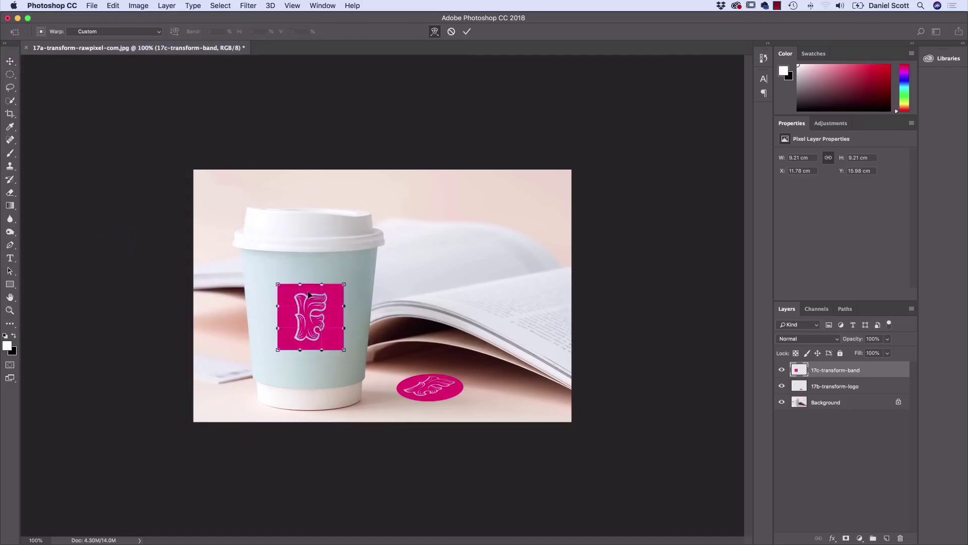
pyautogui.press('super+equal')
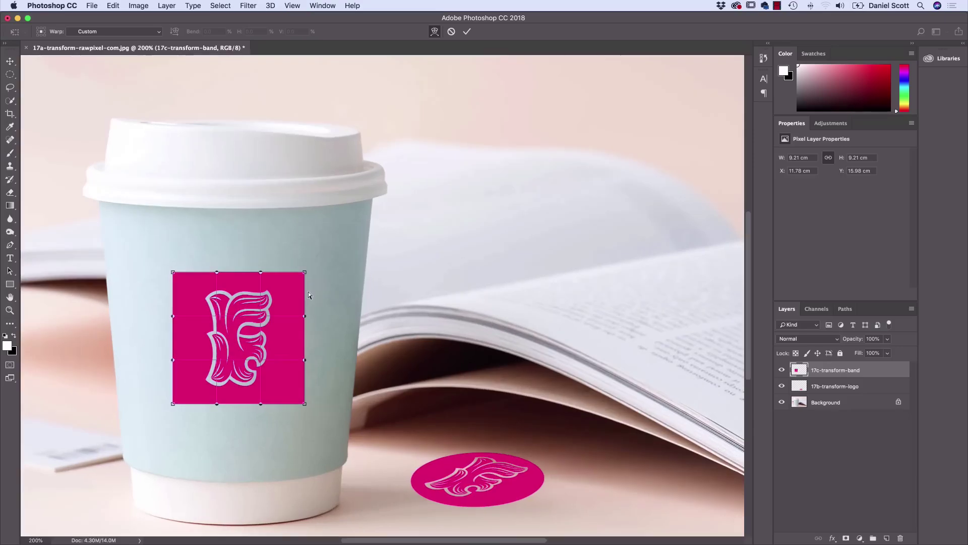
pyautogui.moveTo(335, 223); pyautogui.dragTo(514, 203)
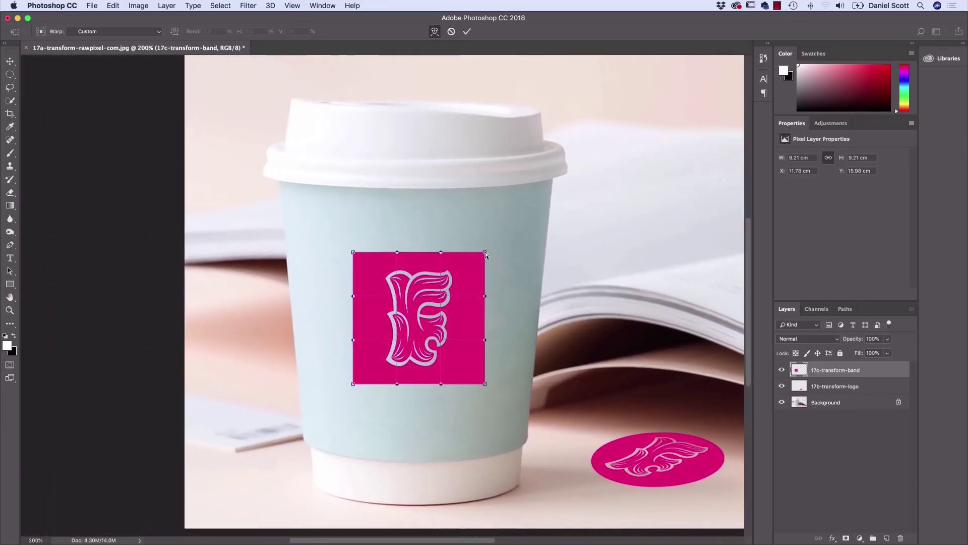
pyautogui.moveTo(485, 252); pyautogui.dragTo(518, 244)
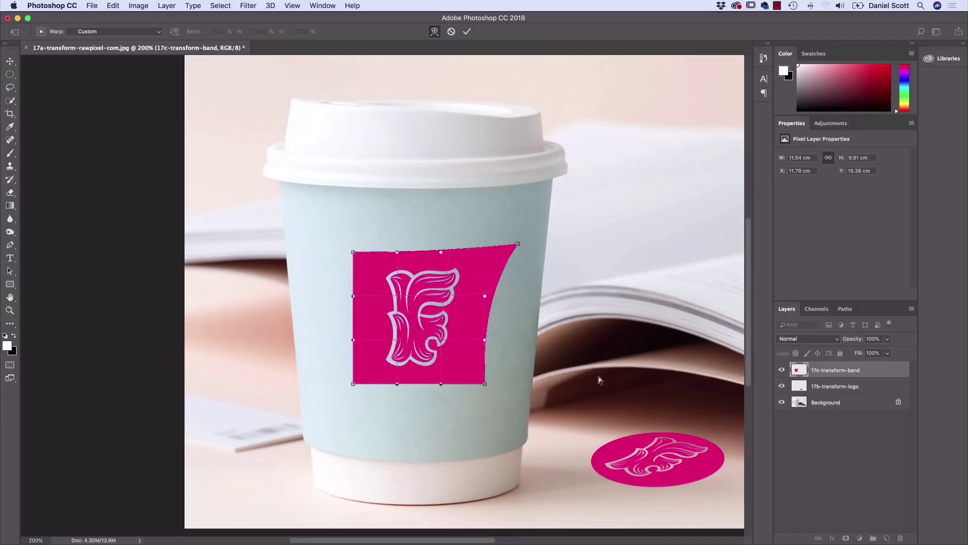
pyautogui.moveTo(519, 247); pyautogui.dragTo(475, 264)
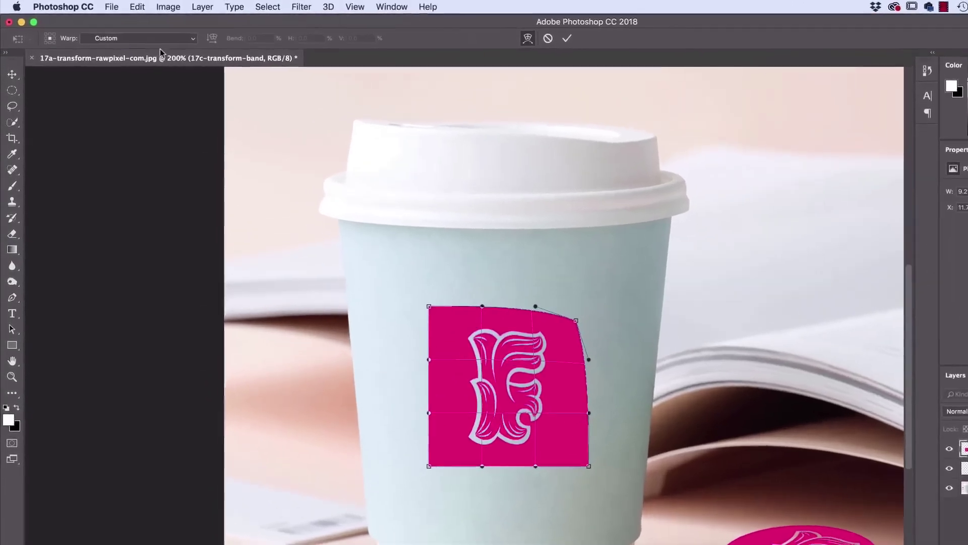
# Try the Arc, Arc Lower and Arch warp presets on the square logo.
pyautogui.click(106, 38)
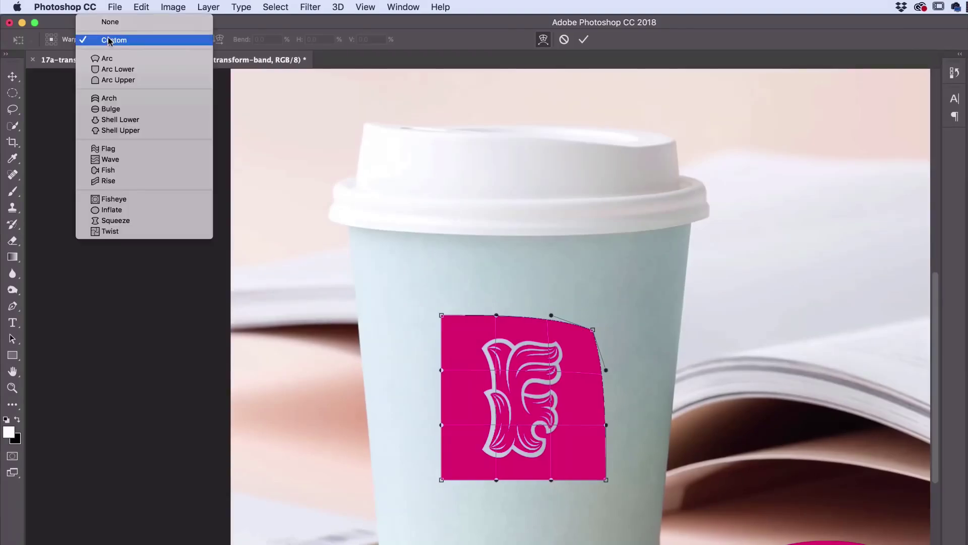
pyautogui.click(115, 59)
pyautogui.click(121, 39)
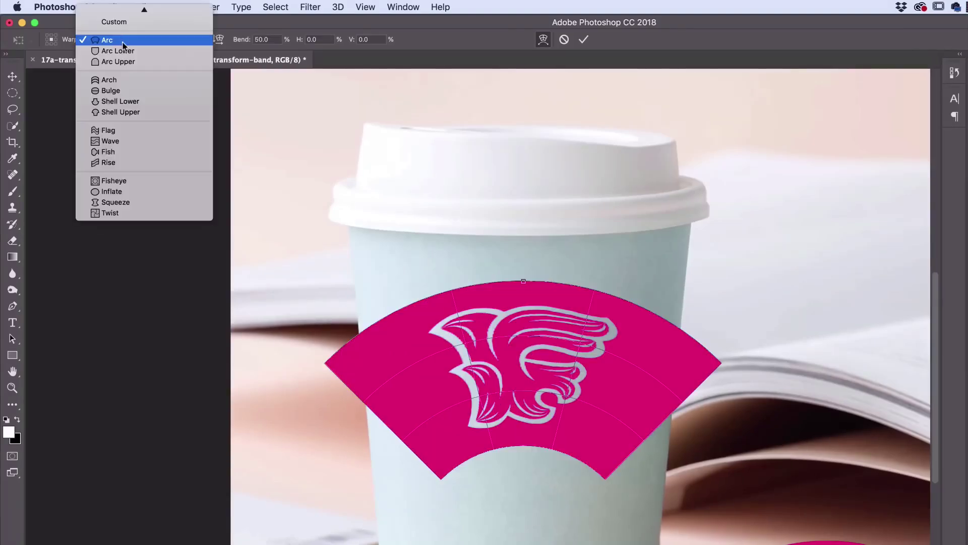
pyautogui.click(123, 55)
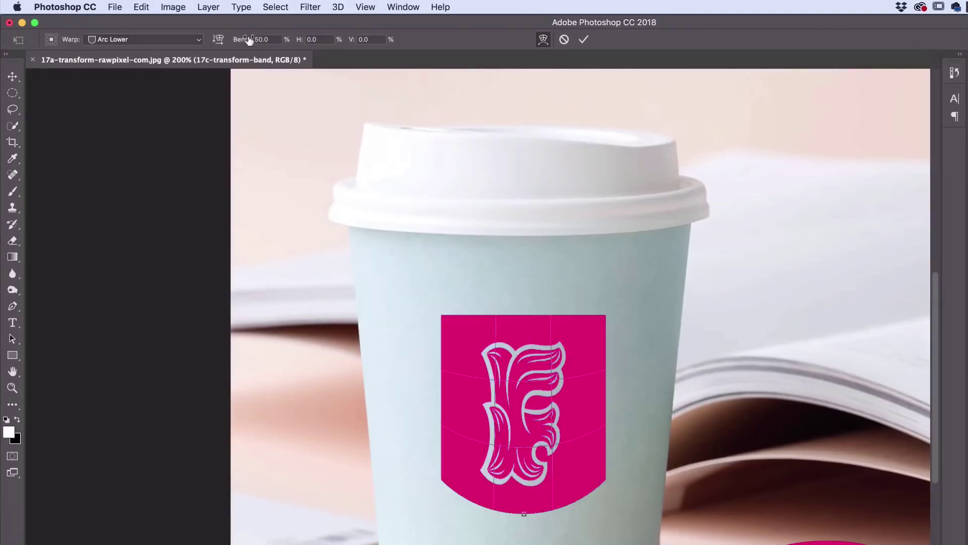
pyautogui.click(171, 40)
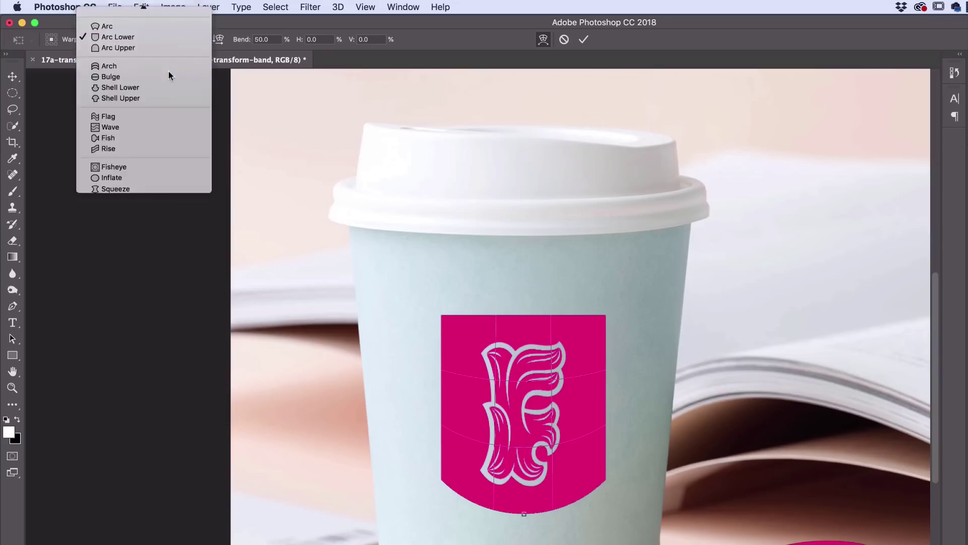
pyautogui.click(169, 74)
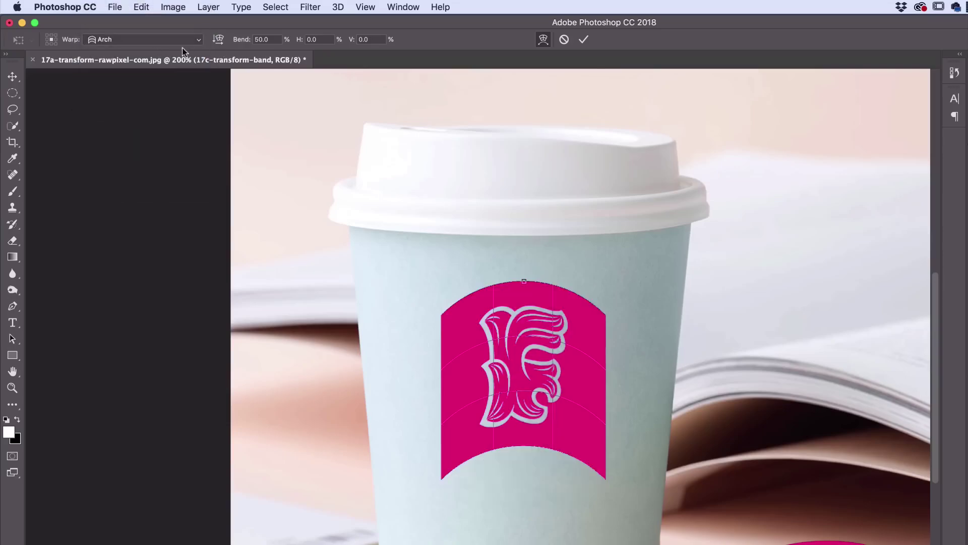
# Set the Arch warp's bend to -50%, and soften the curve to -20%.
pyautogui.click(267, 43)
pyautogui.write('-')
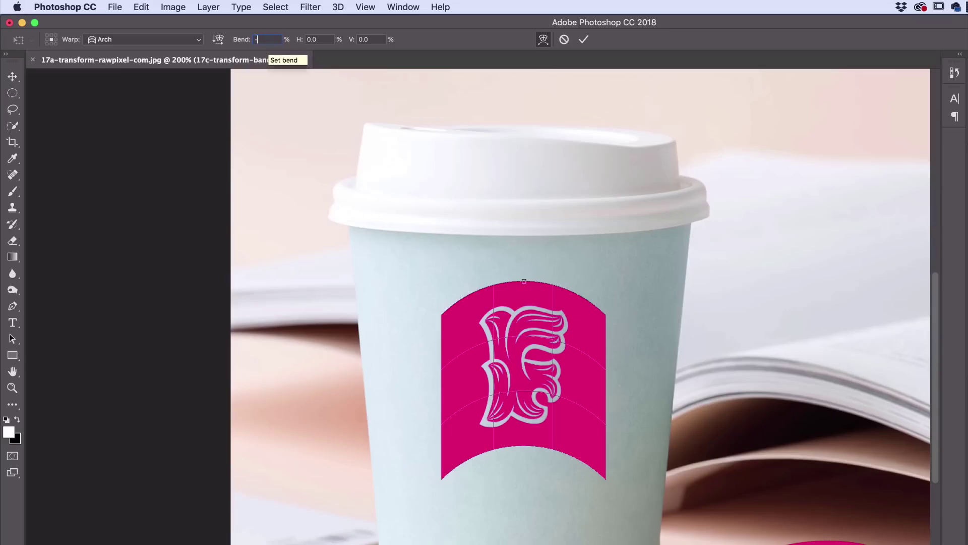
pyautogui.write('50')
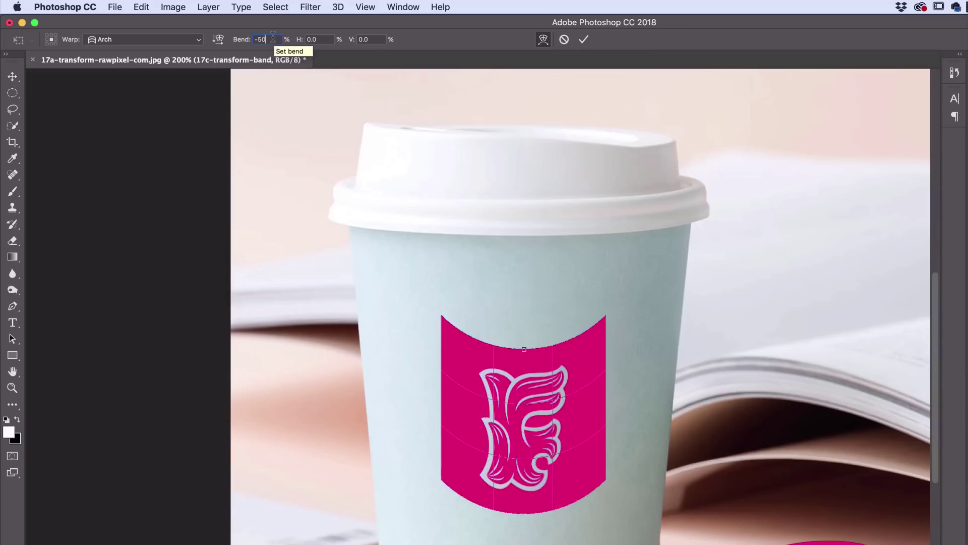
pyautogui.press('Return')
pyautogui.write('-20')
pyautogui.press('Return')
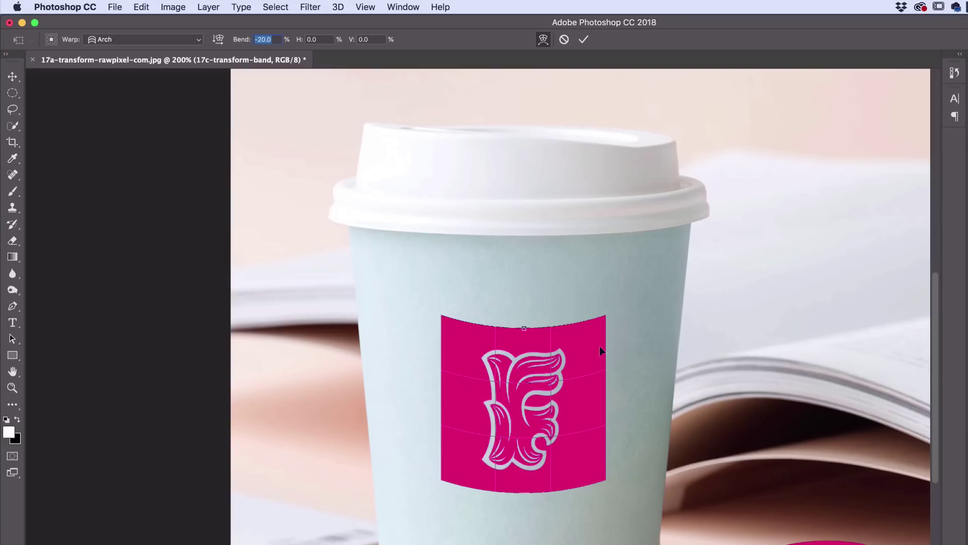
# Try the Fish warp preset on the square logo, switch back to Custom, and cancel the warp.
pyautogui.click(157, 40)
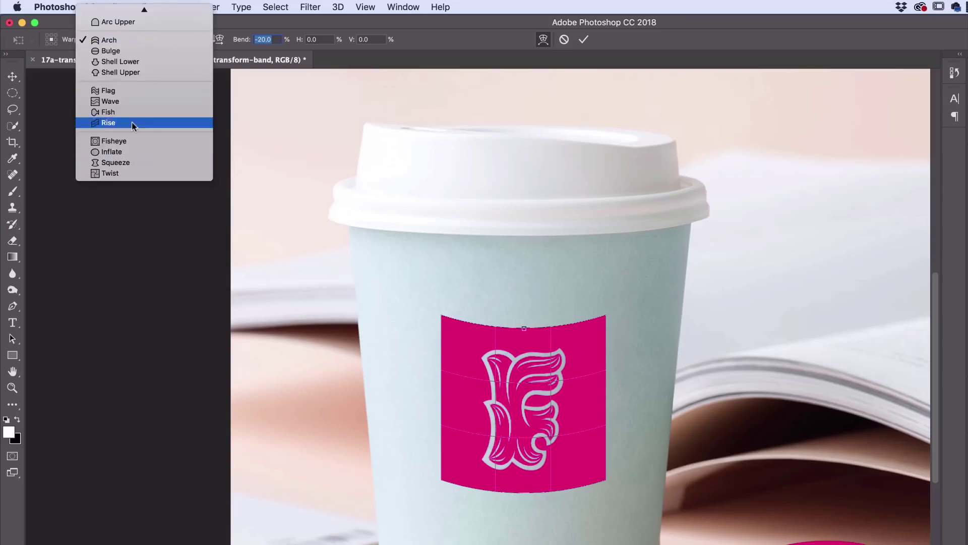
pyautogui.click(108, 112)
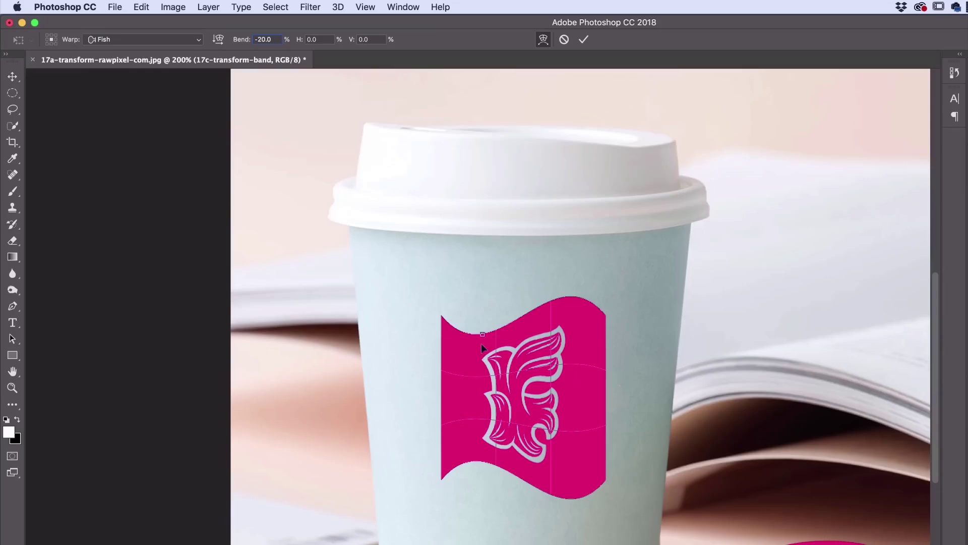
pyautogui.click(164, 41)
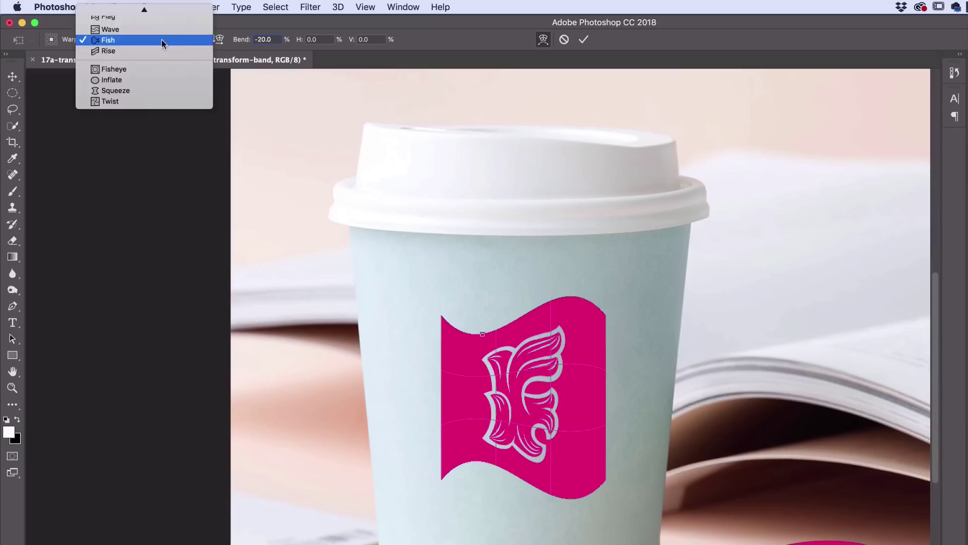
pyautogui.moveTo(137, 8)
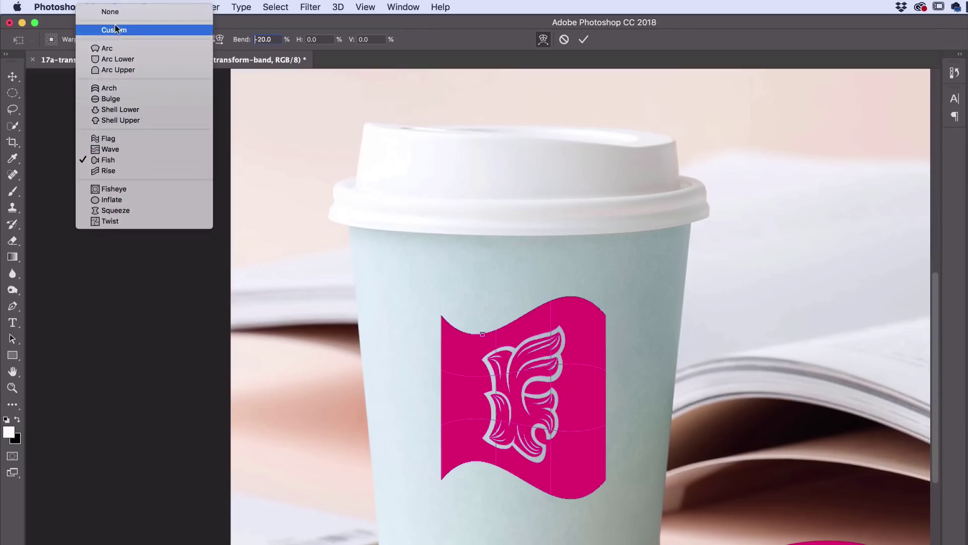
pyautogui.click(116, 29)
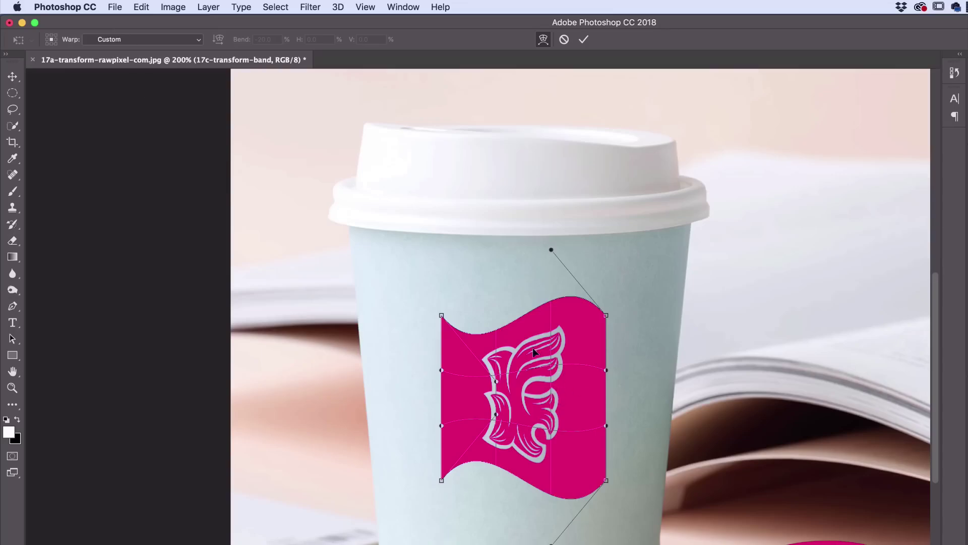
pyautogui.press('Escape')
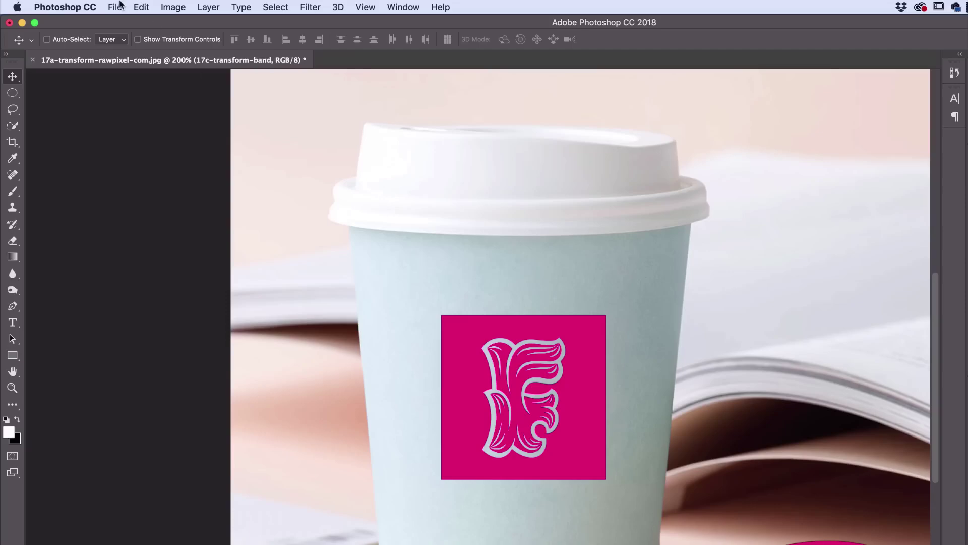
# Start a custom warp on the square logo, flaring both upper corners outward and straightening the left edge along the cup's taper.
pyautogui.click(141, 7)
pyautogui.moveTo(184, 292)
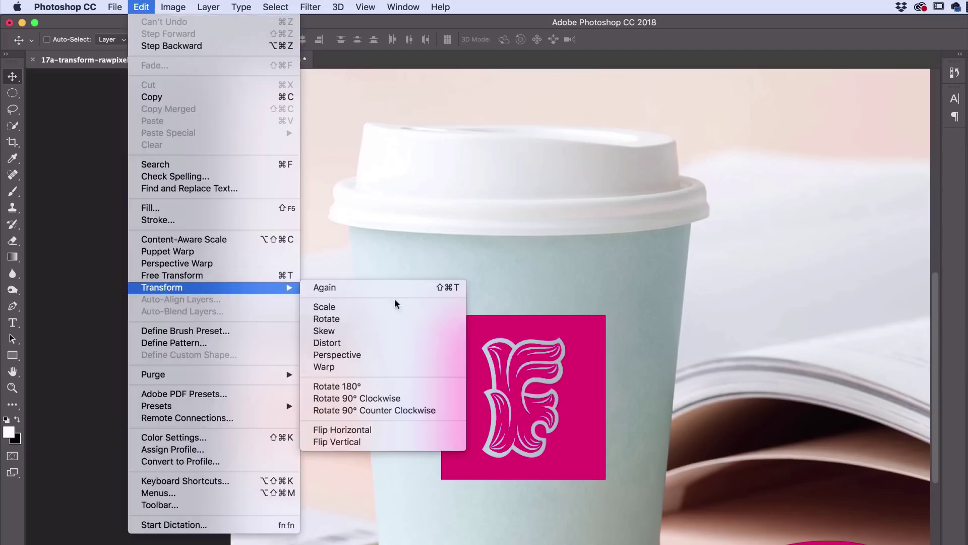
pyautogui.click(376, 365)
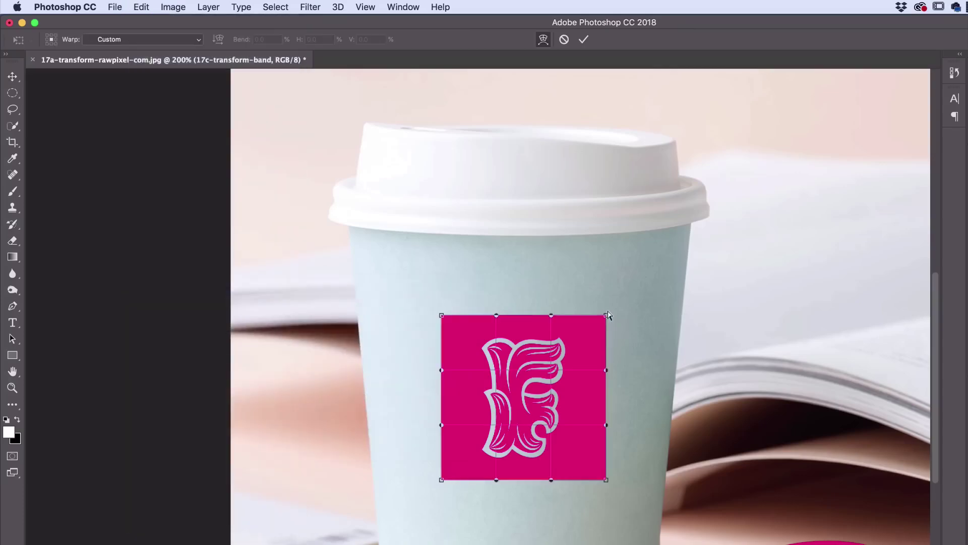
pyautogui.moveTo(608, 316); pyautogui.dragTo(622, 306)
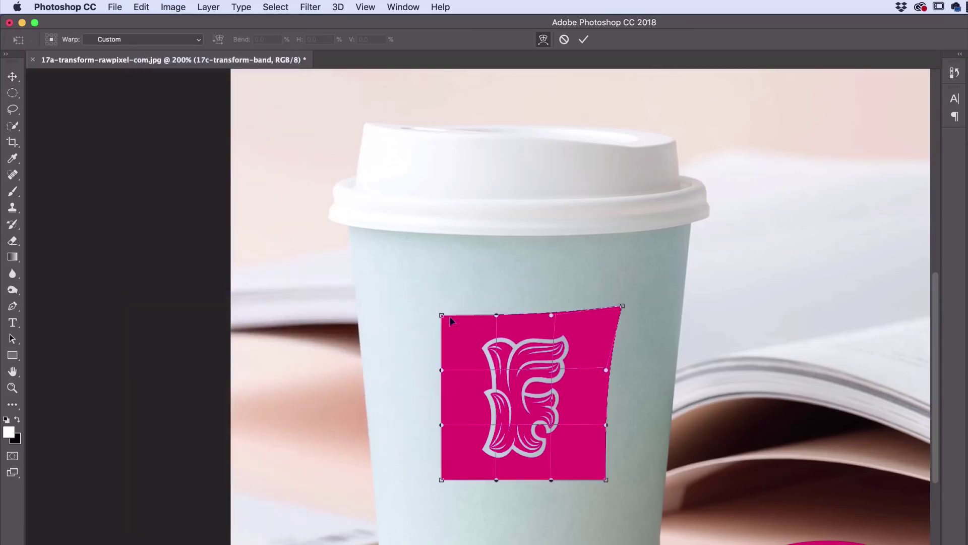
pyautogui.moveTo(441, 315); pyautogui.dragTo(423, 308)
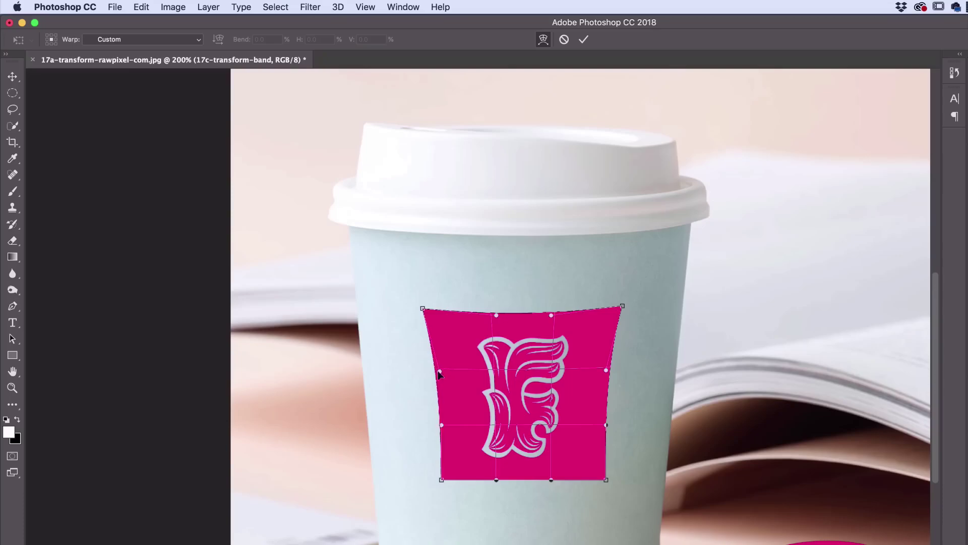
pyautogui.moveTo(439, 374); pyautogui.dragTo(431, 373)
pyautogui.moveTo(441, 426); pyautogui.dragTo(433, 428)
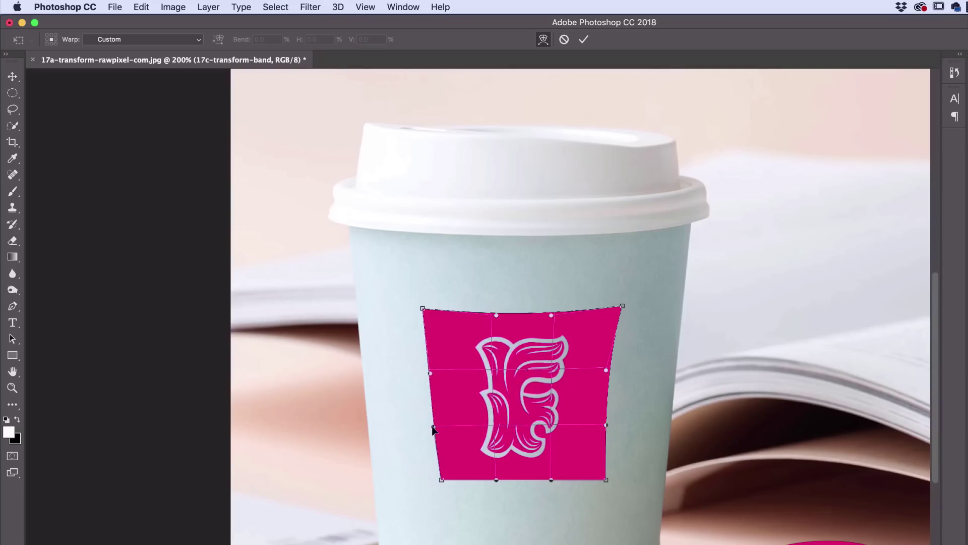
pyautogui.moveTo(442, 480)
pyautogui.mouseDown()
pyautogui.moveTo(478, 451)
pyautogui.moveTo(492, 398)
pyautogui.moveTo(416, 406)
pyautogui.moveTo(480, 403)
pyautogui.moveTo(563, 341)
pyautogui.moveTo(509, 310)
pyautogui.moveTo(389, 308)
pyautogui.moveTo(265, 467)
pyautogui.moveTo(444, 474)
pyautogui.moveTo(437, 479)
pyautogui.mouseUp()
# Pull the left edge's lower curve handle inward, and realign the lower-left corner and both left-edge handles with the cup's side.
pyautogui.moveTo(434, 426); pyautogui.dragTo(477, 431)
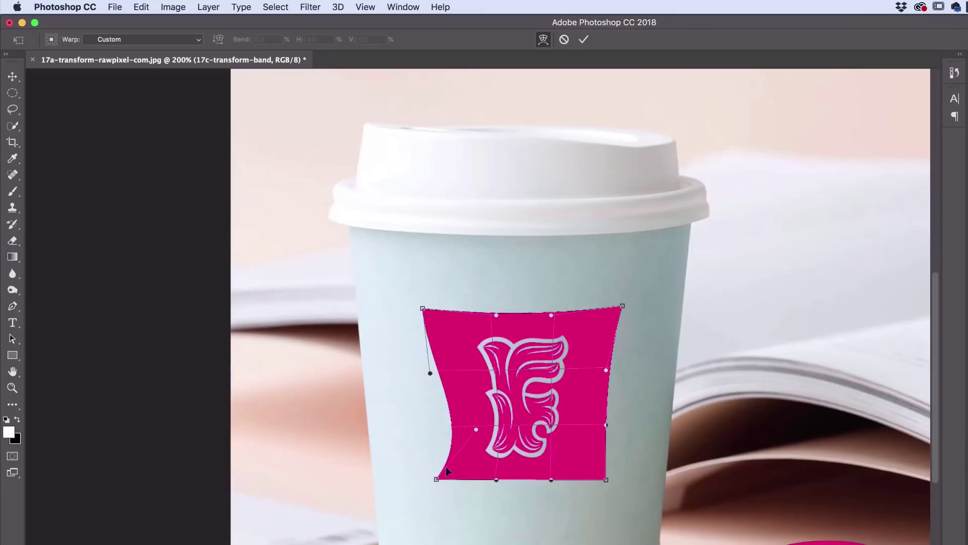
pyautogui.moveTo(437, 479); pyautogui.dragTo(438, 476)
pyautogui.moveTo(475, 430); pyautogui.dragTo(433, 414)
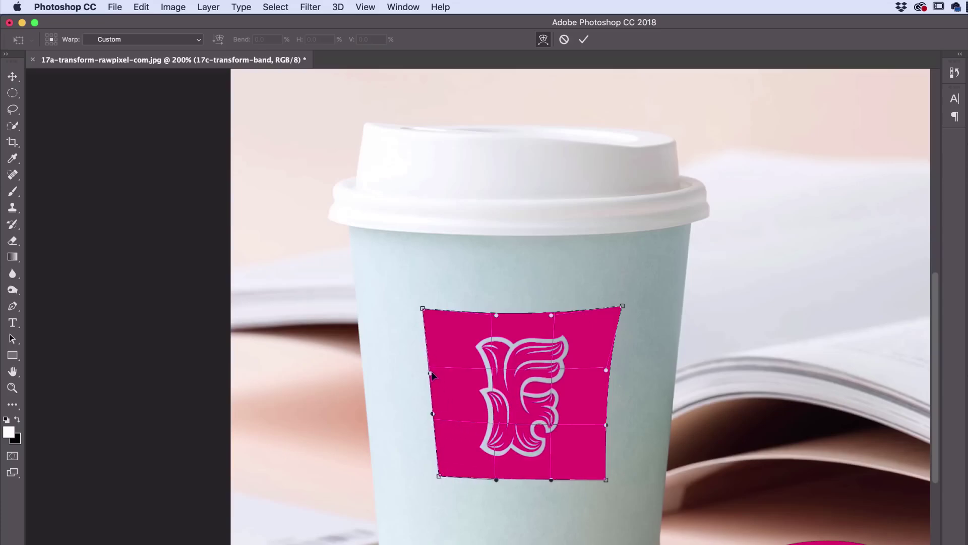
pyautogui.moveTo(433, 375); pyautogui.dragTo(429, 366)
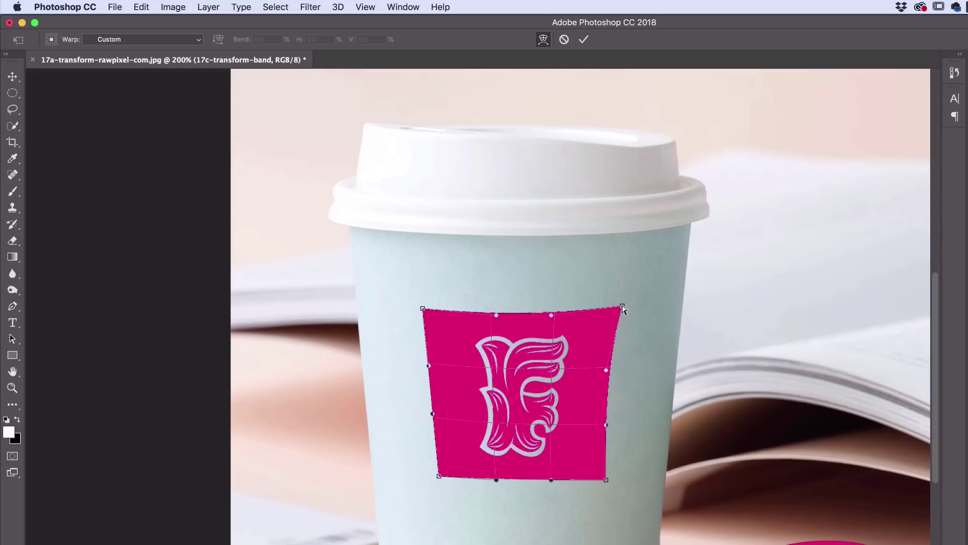
# Curve the square logo's bottom edge downward and straighten its right edge to follow the cup's taper.
pyautogui.moveTo(623, 306)
pyautogui.mouseDown()
pyautogui.moveTo(616, 298)
pyautogui.moveTo(626, 305)
pyautogui.mouseUp()
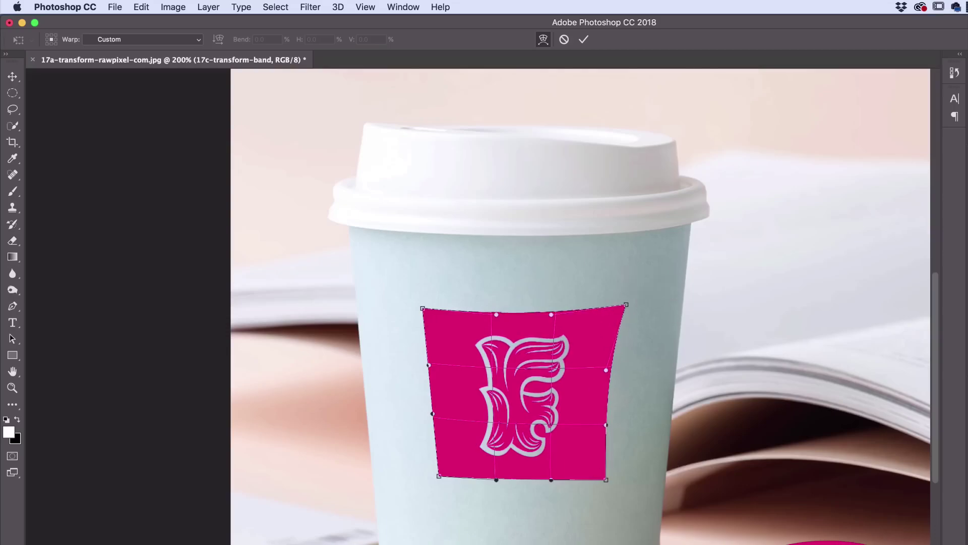
pyautogui.moveTo(551, 480); pyautogui.dragTo(496, 489)
pyautogui.moveTo(606, 425); pyautogui.dragTo(612, 425)
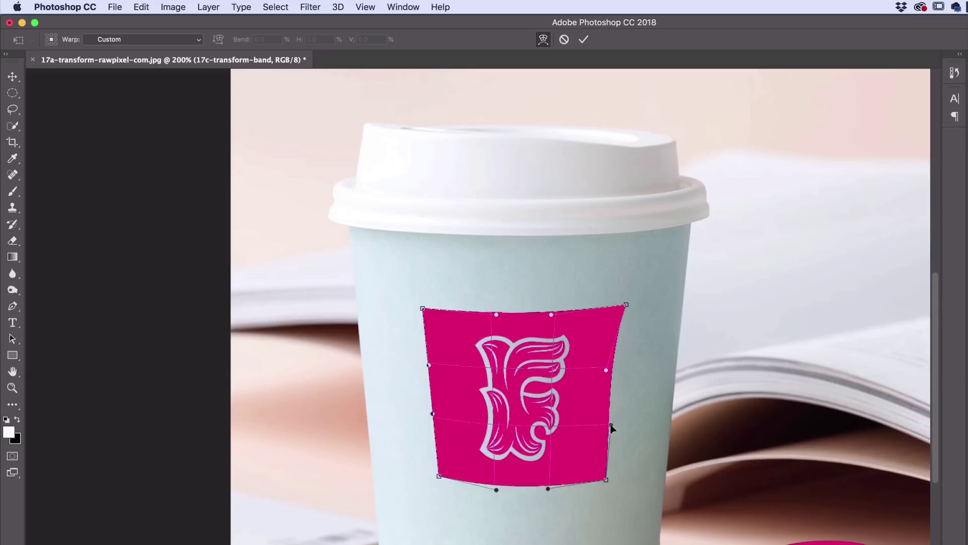
pyautogui.moveTo(606, 370); pyautogui.dragTo(617, 370)
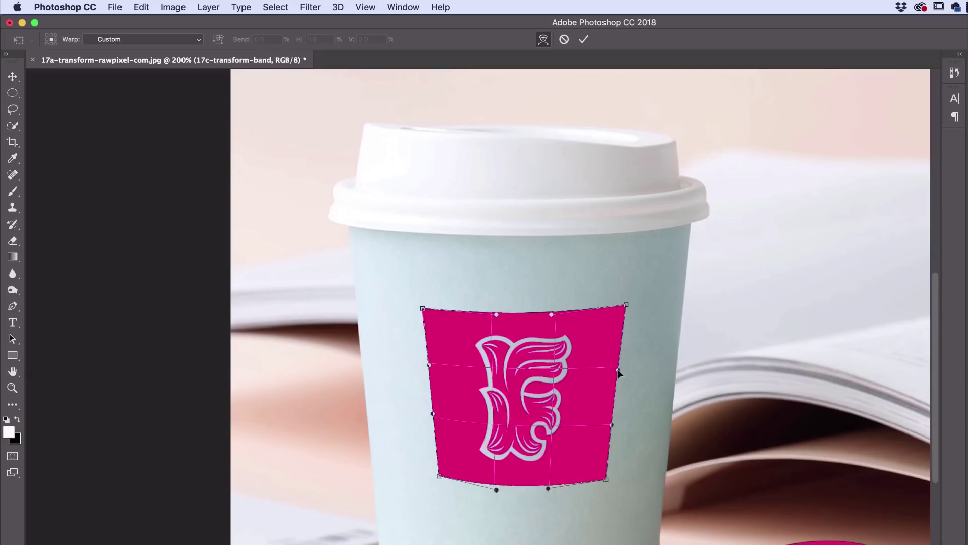
# Fine-tune the square logo's upper-right corner and top-edge handles so the top edge curves gently downward.
pyautogui.moveTo(626, 306); pyautogui.dragTo(624, 305)
pyautogui.moveTo(497, 317); pyautogui.dragTo(496, 318)
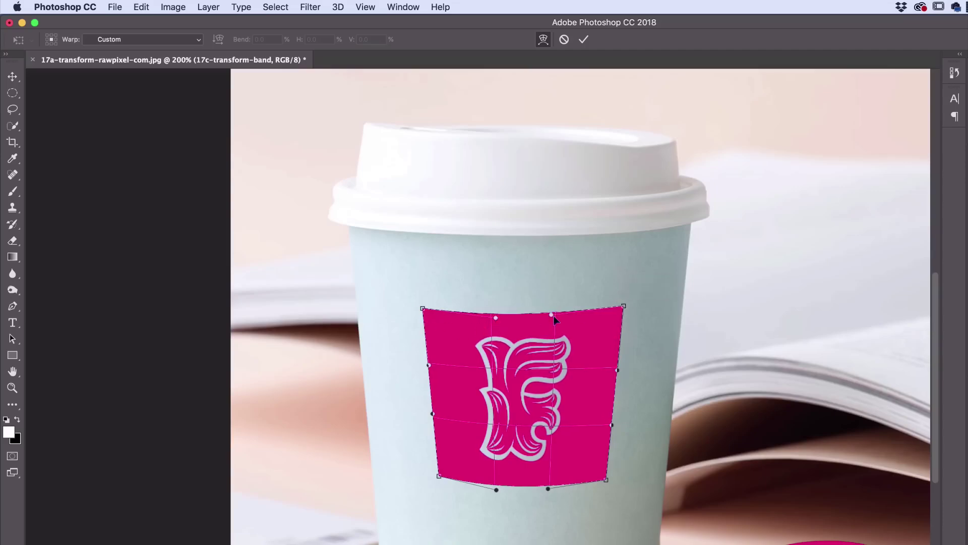
pyautogui.moveTo(552, 314); pyautogui.dragTo(554, 316)
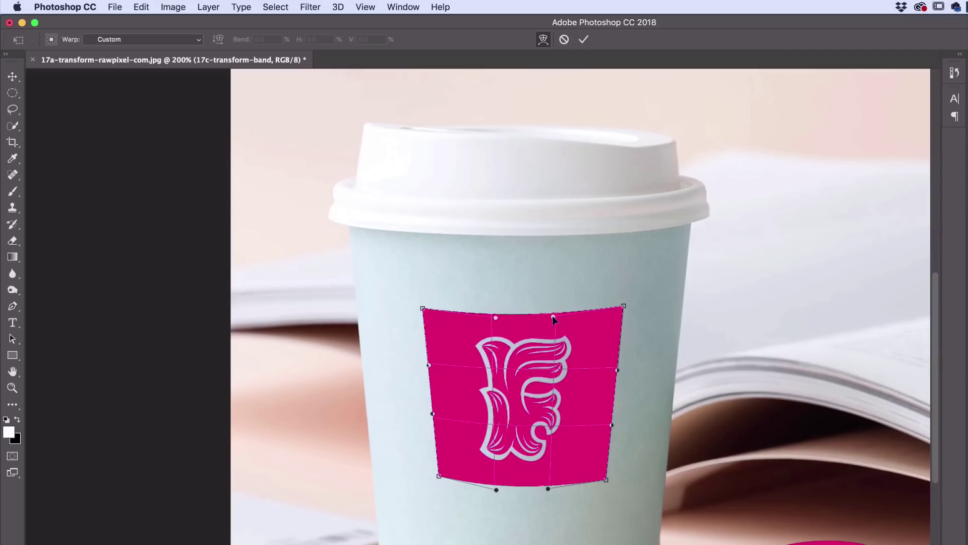
pyautogui.moveTo(624, 306); pyautogui.dragTo(624, 311)
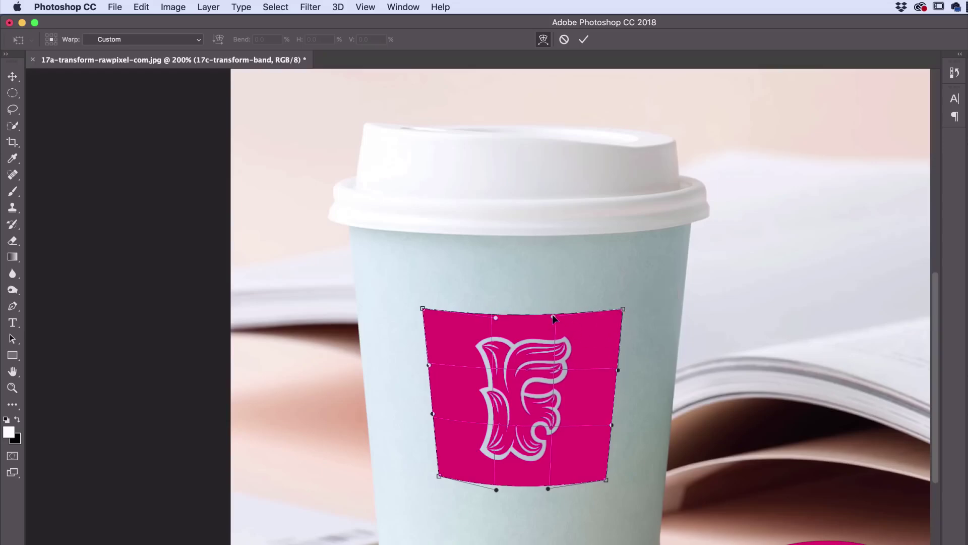
pyautogui.moveTo(552, 314); pyautogui.dragTo(553, 318)
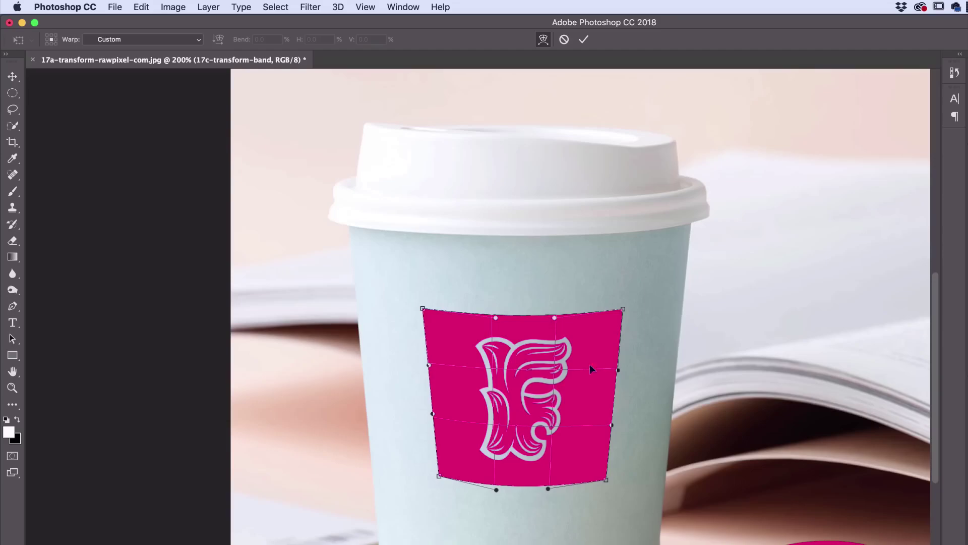
# Try bending the inside of the warp mesh by pulling the square logo's letter and right side toward the middle.
pyautogui.moveTo(606, 383); pyautogui.dragTo(566, 378)
pyautogui.moveTo(482, 391); pyautogui.dragTo(504, 394)
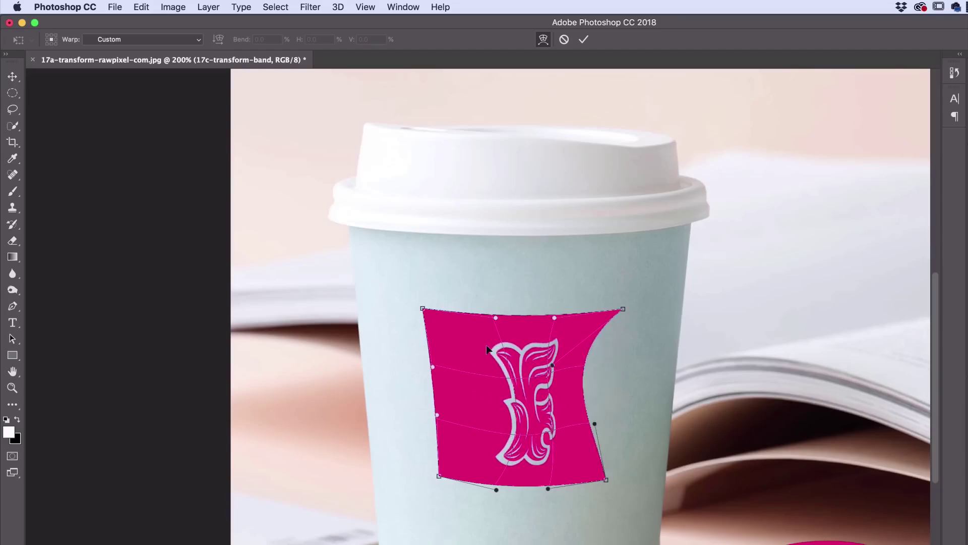
pyautogui.moveTo(486, 346); pyautogui.dragTo(501, 361)
pyautogui.moveTo(565, 423); pyautogui.dragTo(555, 423)
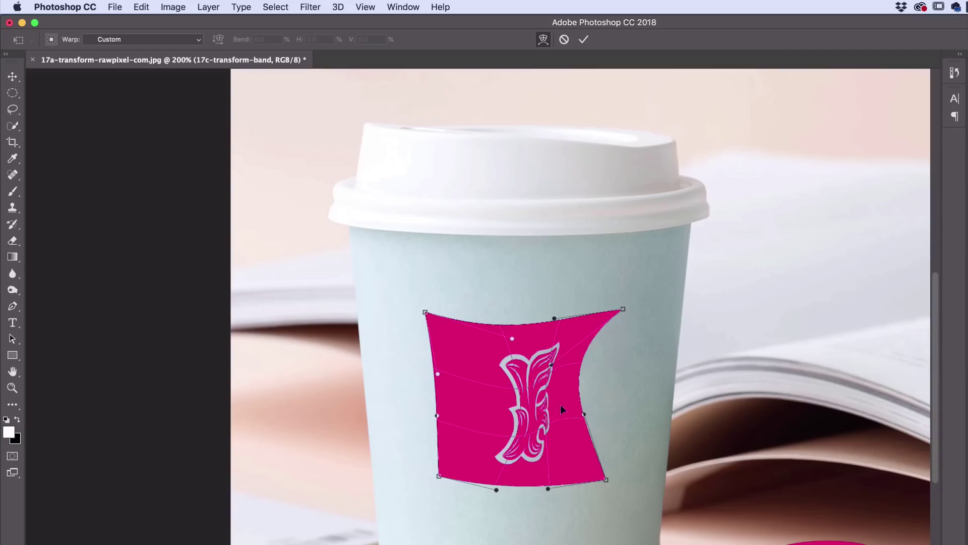
# Restore the square logo's right and top edges to the cup's outline by repositioning their curve handles.
pyautogui.moveTo(585, 416); pyautogui.dragTo(615, 416)
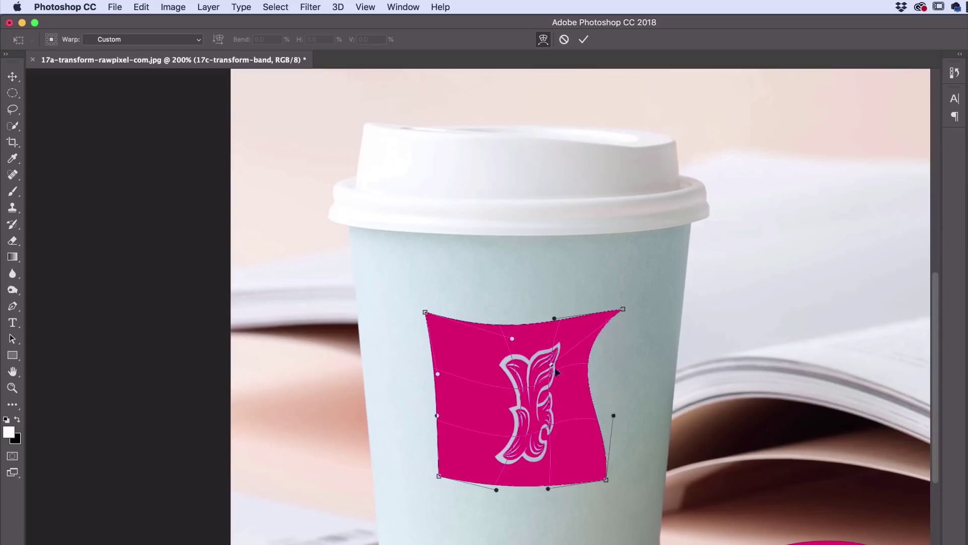
pyautogui.moveTo(555, 374); pyautogui.dragTo(588, 373)
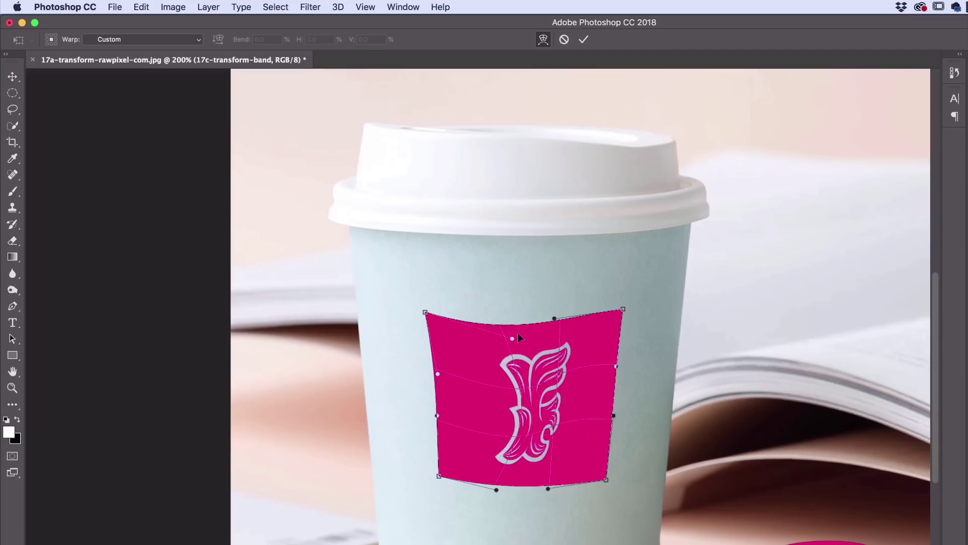
pyautogui.moveTo(517, 335); pyautogui.dragTo(491, 326)
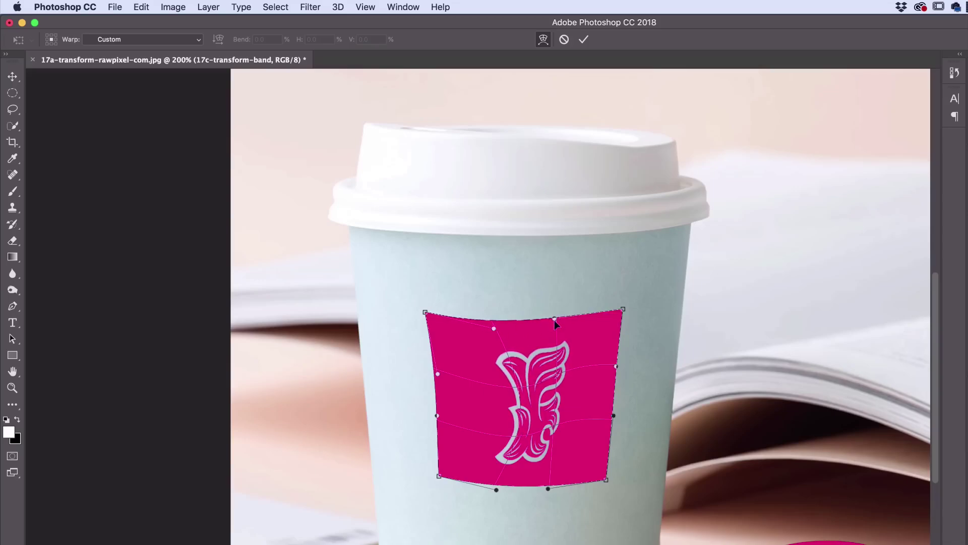
pyautogui.moveTo(555, 320); pyautogui.dragTo(558, 325)
pyautogui.moveTo(494, 329); pyautogui.dragTo(487, 324)
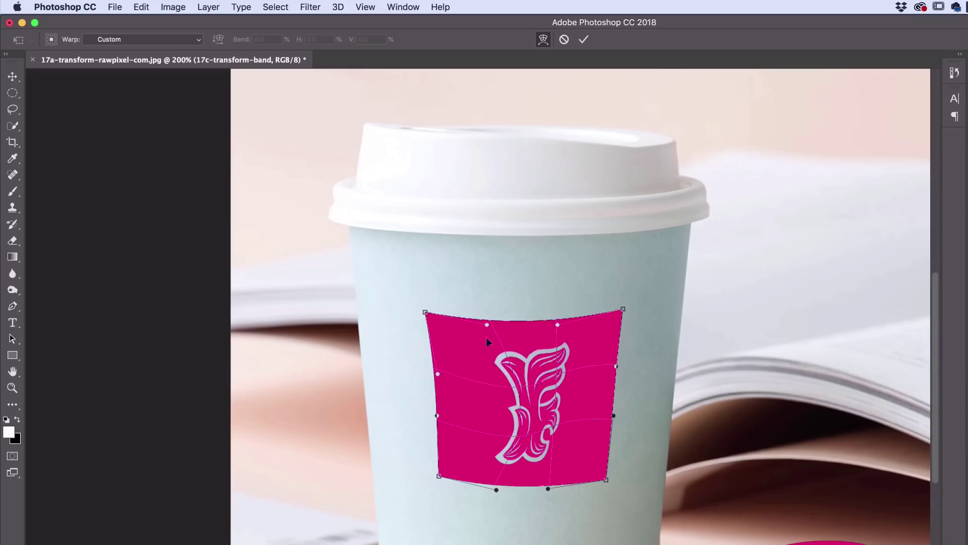
# Even out the letter inside the square logo by adjusting the interior of the warp mesh, and apply the warp.
pyautogui.moveTo(505, 396); pyautogui.dragTo(487, 389)
pyautogui.moveTo(537, 408); pyautogui.dragTo(505, 423)
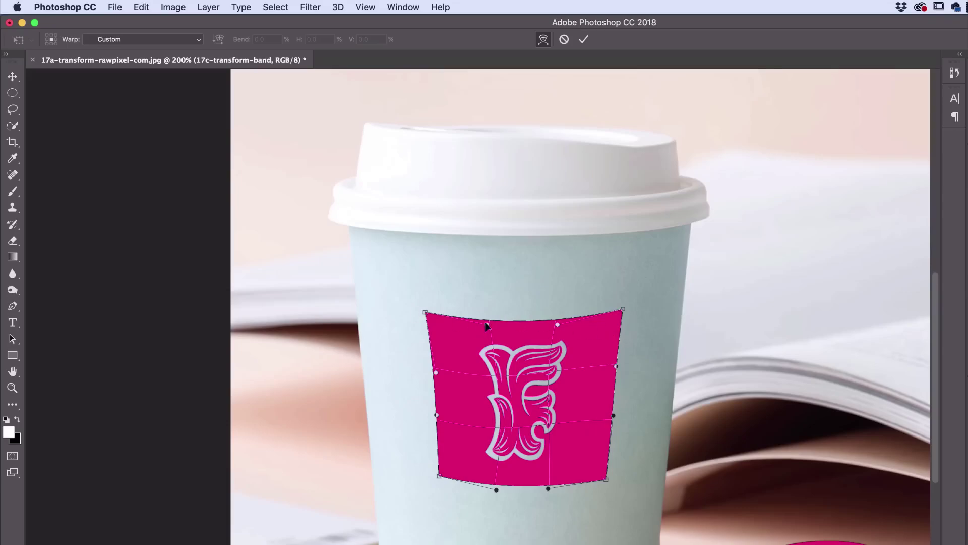
pyautogui.moveTo(502, 439); pyautogui.dragTo(523, 430)
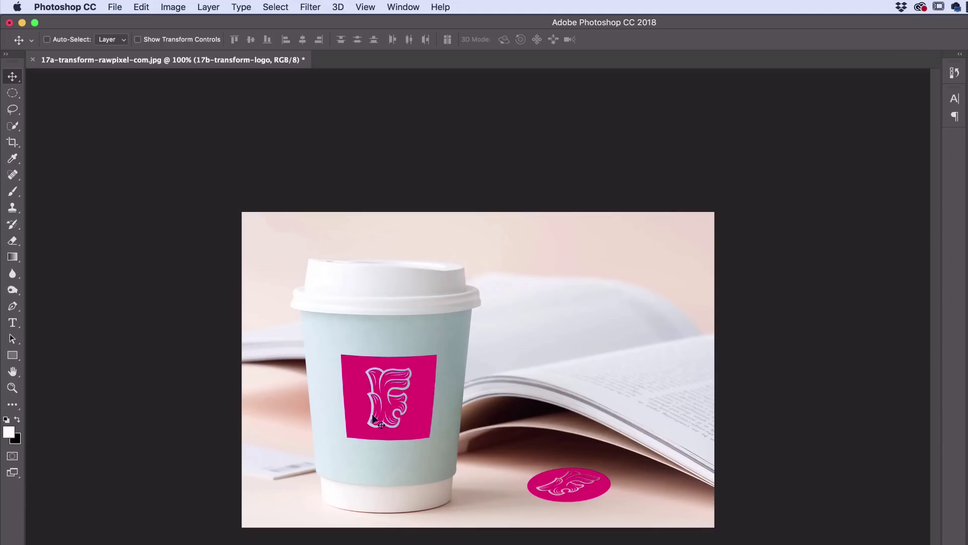
# Check the warped 17c-transform-band layer by toggling its visibility, and set its blend mode to Multiply.
pyautogui.press('super+equal')
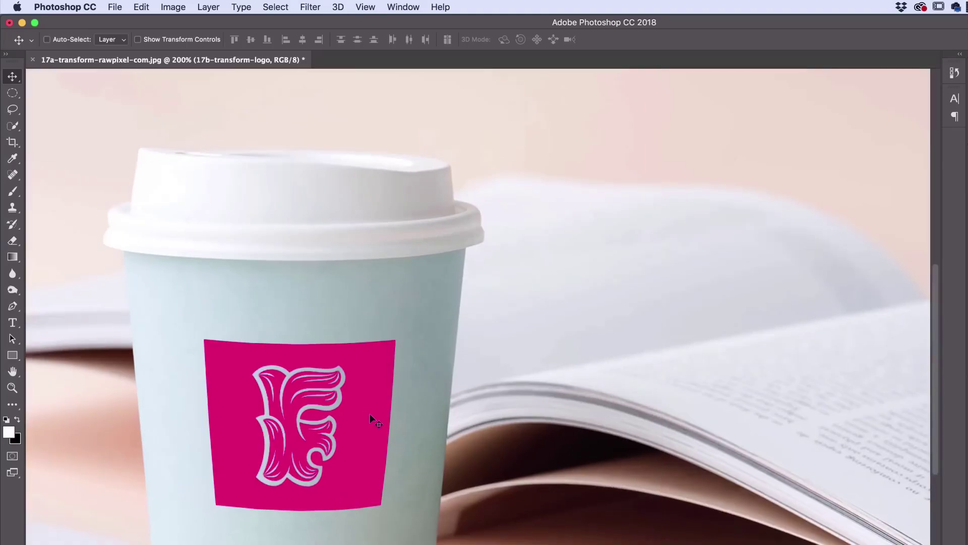
pyautogui.moveTo(383, 371); pyautogui.dragTo(421, 354)
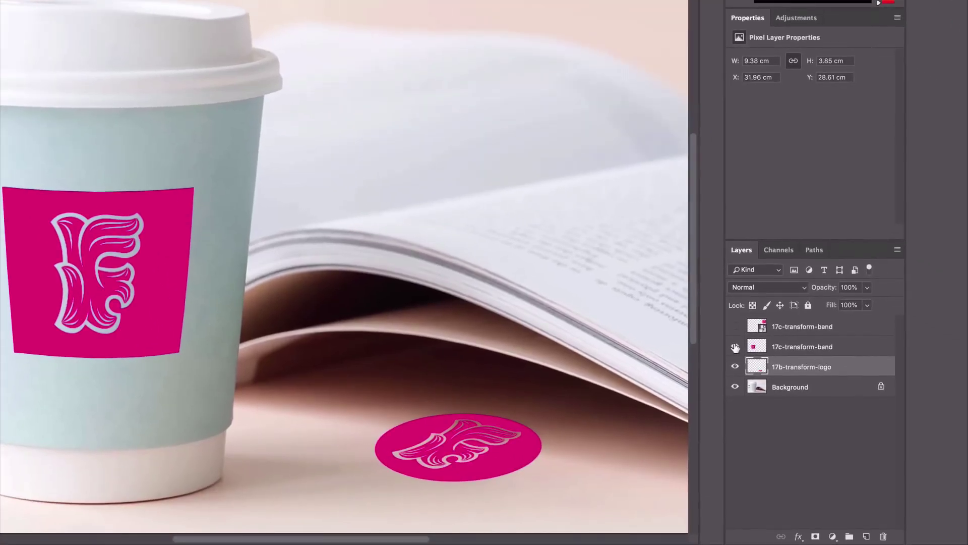
pyautogui.click(736, 347)
pyautogui.click(736, 347)
pyautogui.click(761, 348)
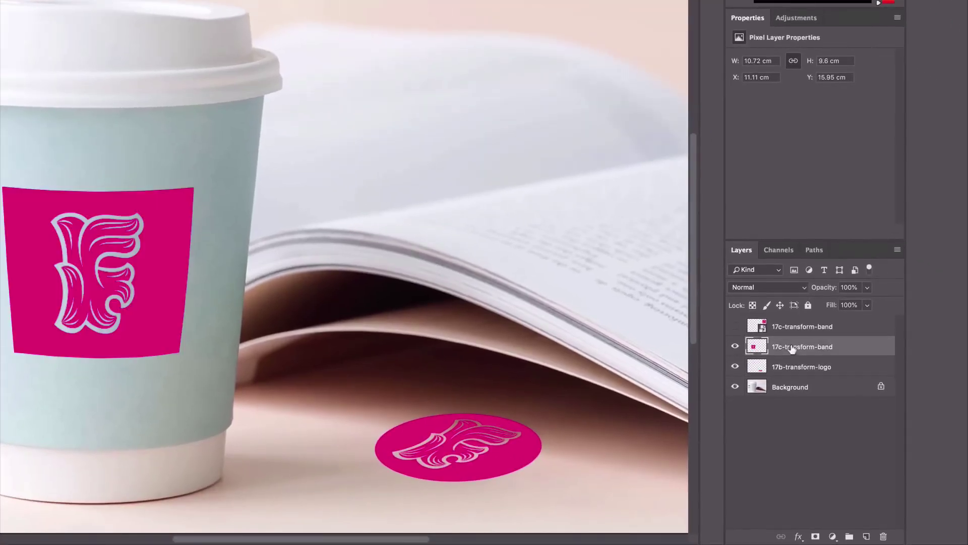
pyautogui.click(735, 347)
pyautogui.click(736, 347)
pyautogui.click(759, 288)
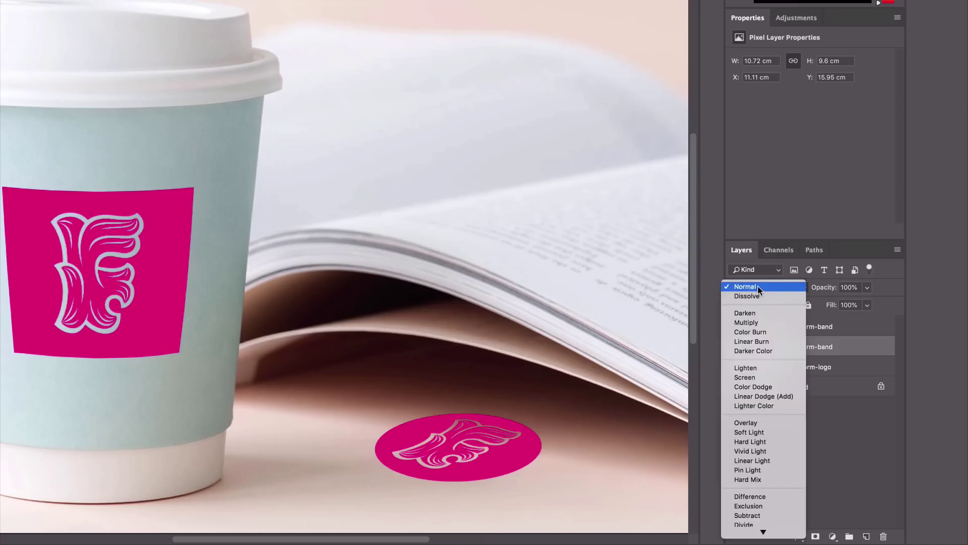
pyautogui.click(756, 323)
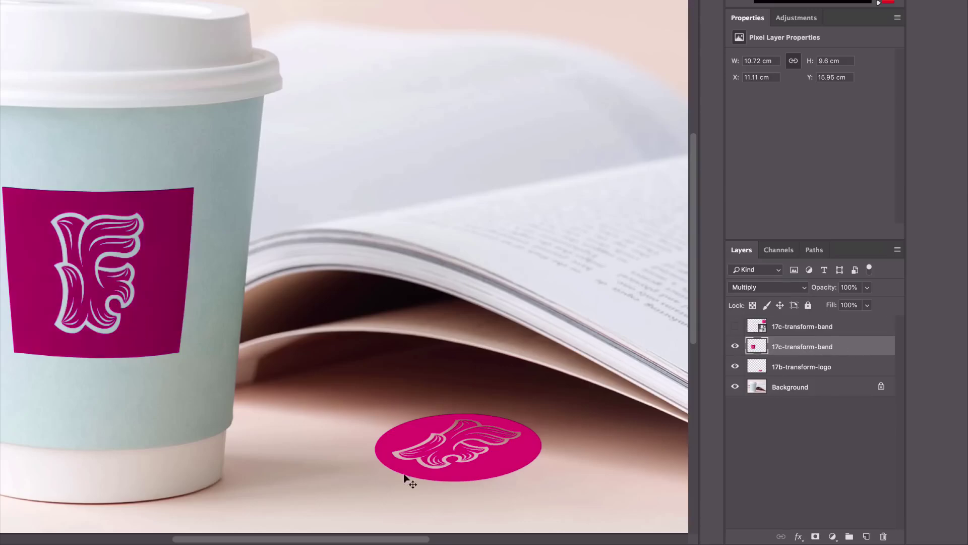
# Set the 17b-transform-logo layer's blend mode to Multiply and check both logos on the whole photo.
pyautogui.click(820, 369)
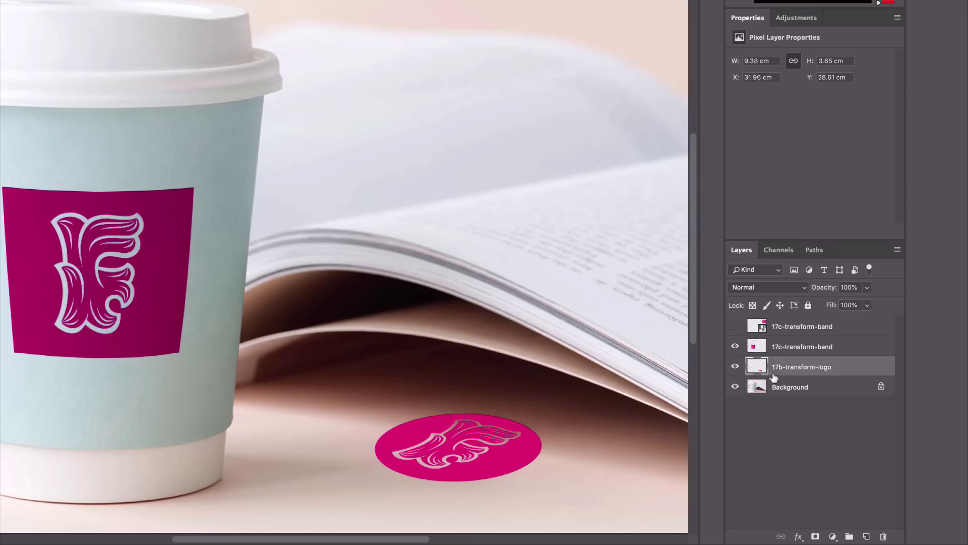
pyautogui.click(780, 288)
pyautogui.click(776, 321)
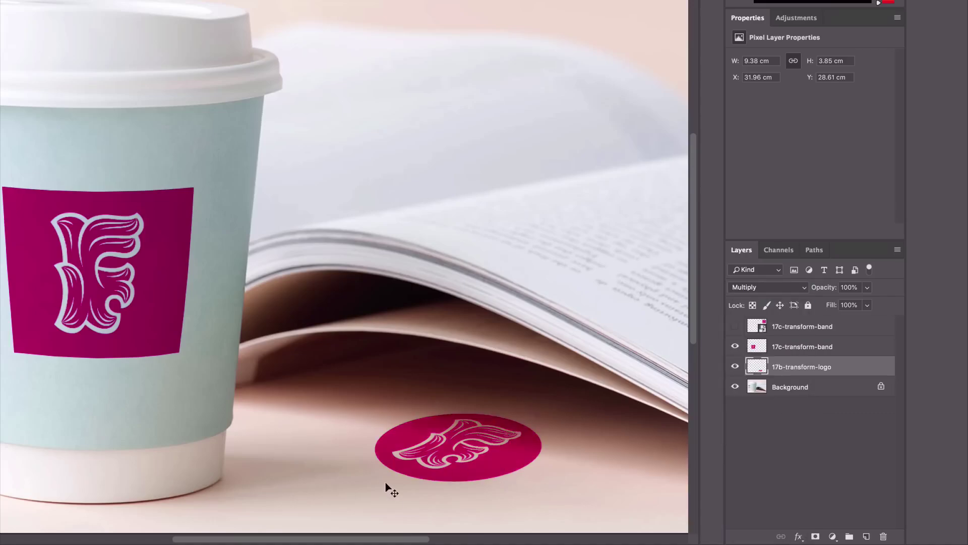
pyautogui.scroll(-5, 386, 484)
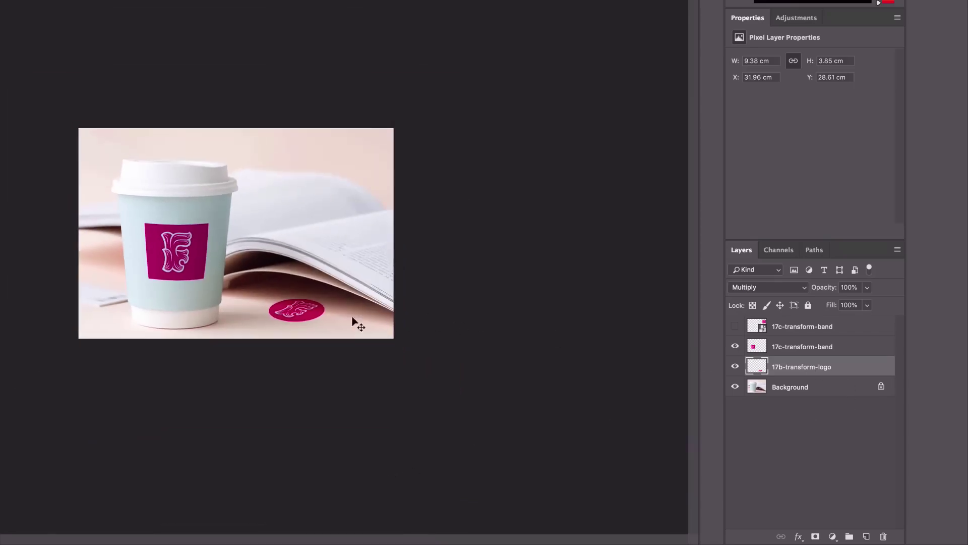
pyautogui.moveTo(306, 323); pyautogui.dragTo(296, 303)
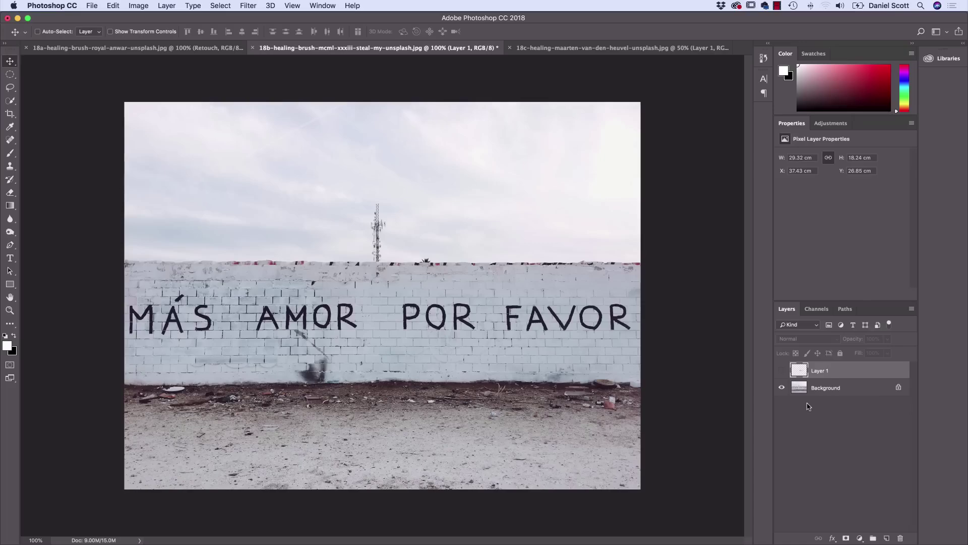
# Show Layer 1 in the 18b wall image, compare the 18a portrait with and without its Retouch layer, and switch to the 18c image.
pyautogui.click(783, 371)
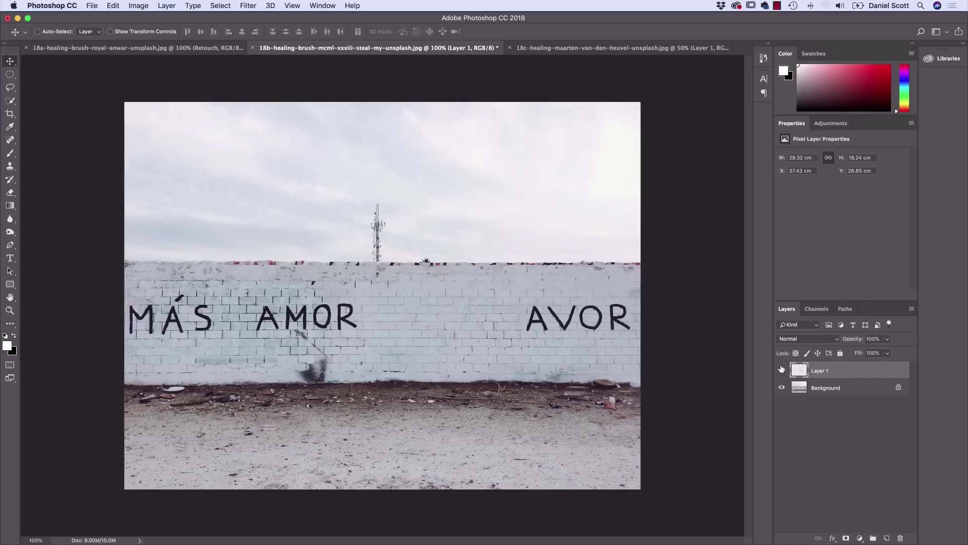
pyautogui.click(92, 50)
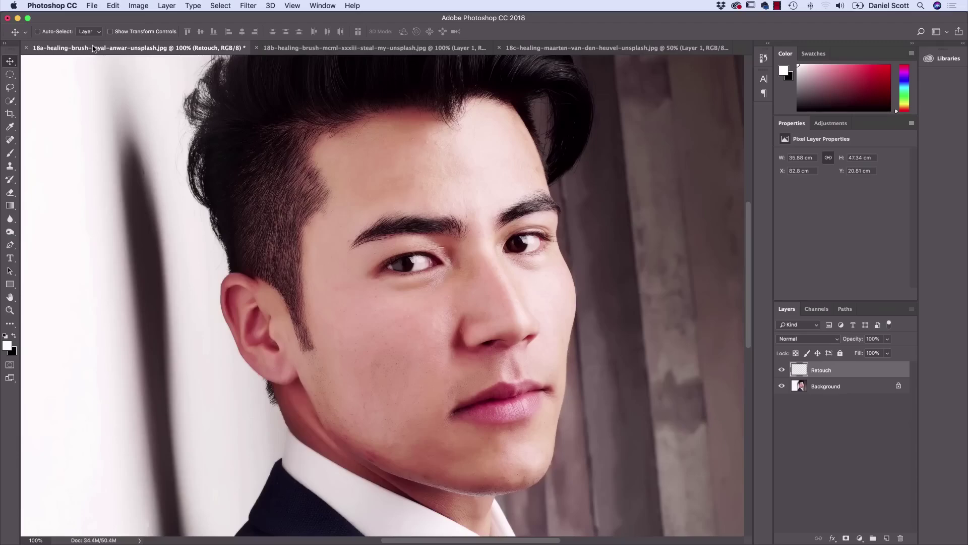
pyautogui.click(782, 371)
pyautogui.click(782, 371)
pyautogui.click(602, 51)
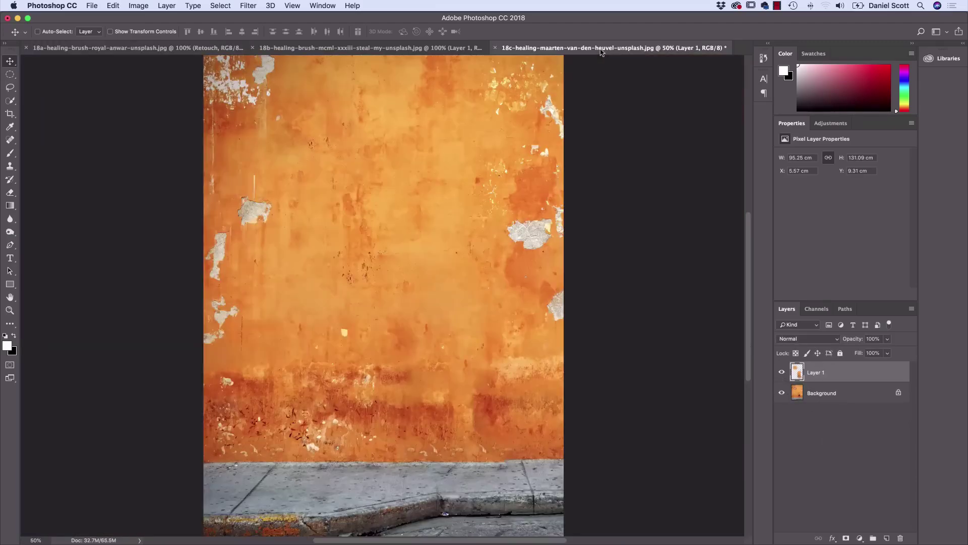
# Compare the orange wall photo with and without Layer 1.
pyautogui.click(783, 372)
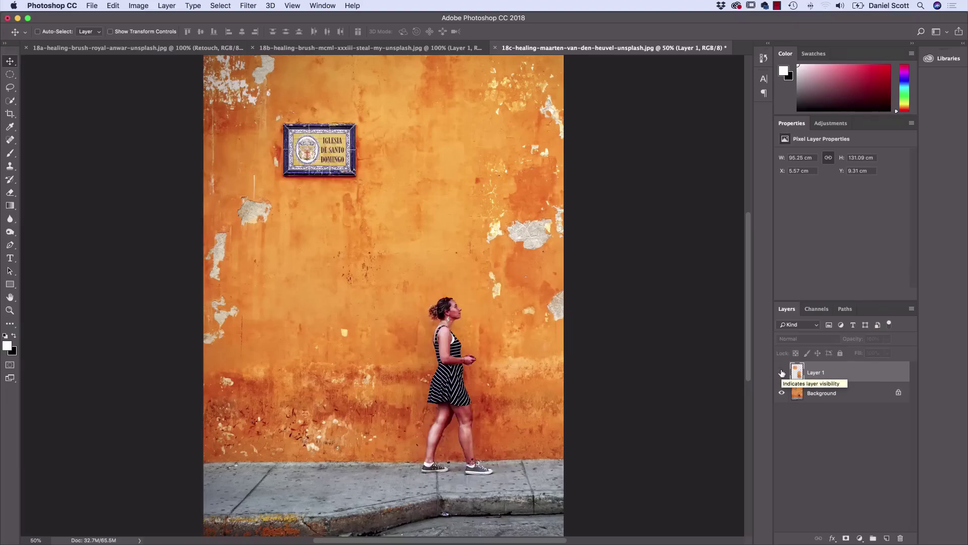
pyautogui.click(782, 373)
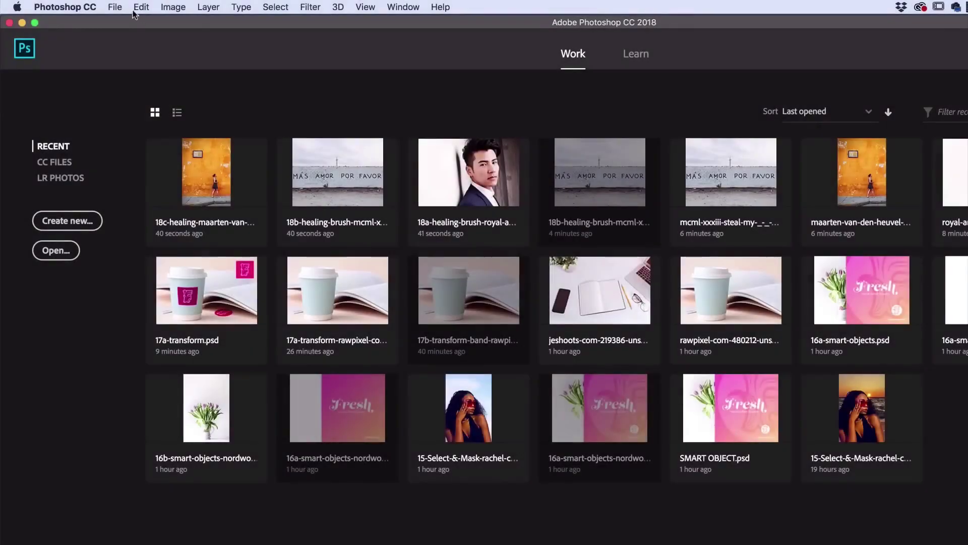
# Open the three healing images 18a, 18b and 18c from the Source Files folder and bring the 18a portrait to the front.
pyautogui.click(93, 5)
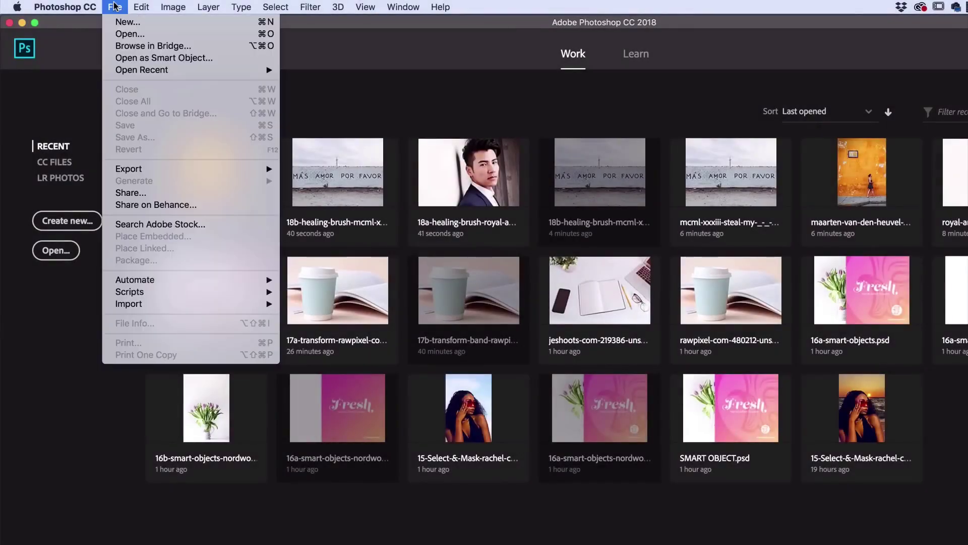
pyautogui.click(124, 34)
pyautogui.scroll(-5, 476, 298)
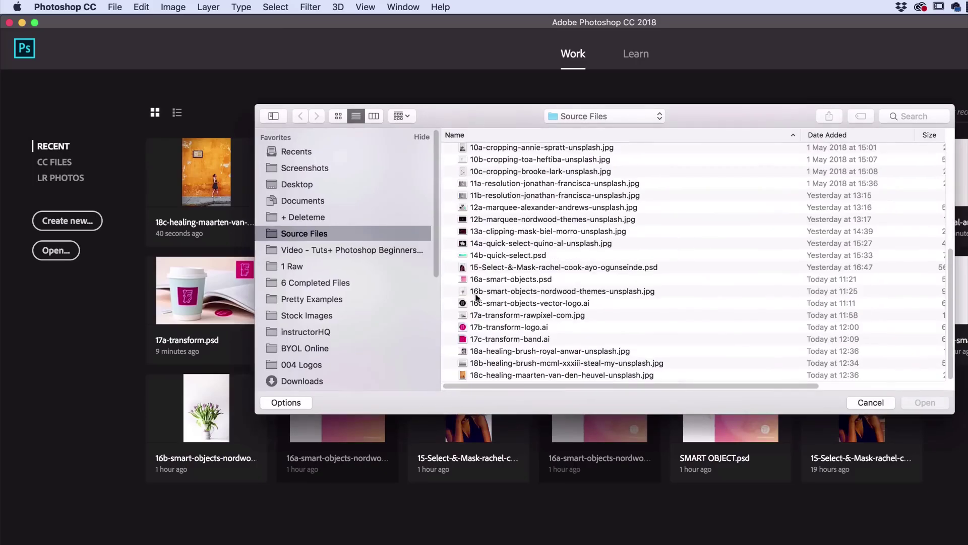
pyautogui.click(494, 355)
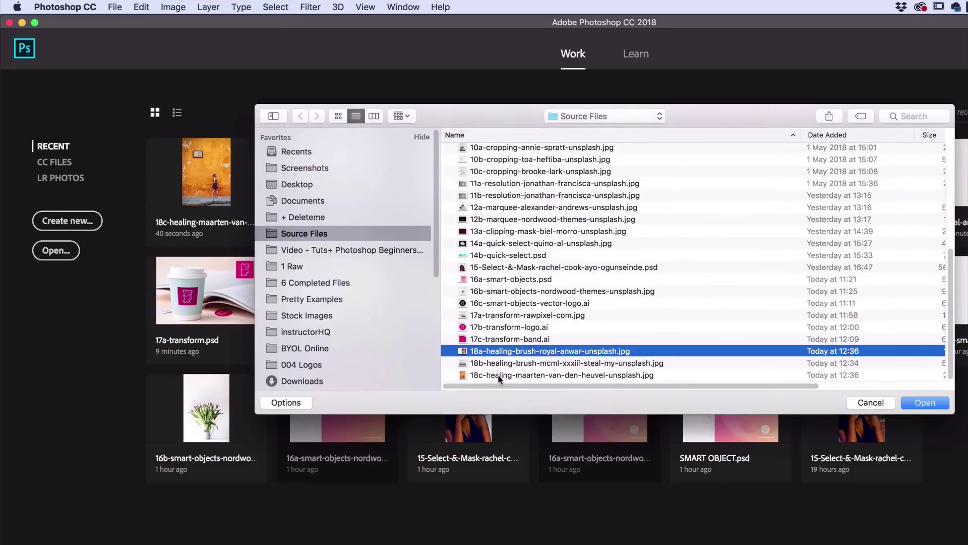
pyautogui.keyDown('shift'); pyautogui.click(499, 376); pyautogui.keyUp('shift')
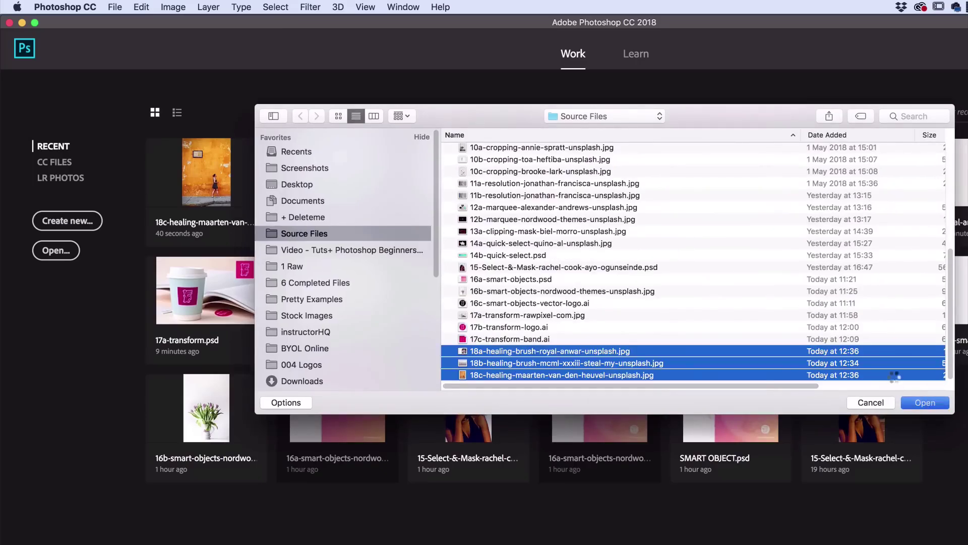
pyautogui.click(925, 402)
pyautogui.click(151, 60)
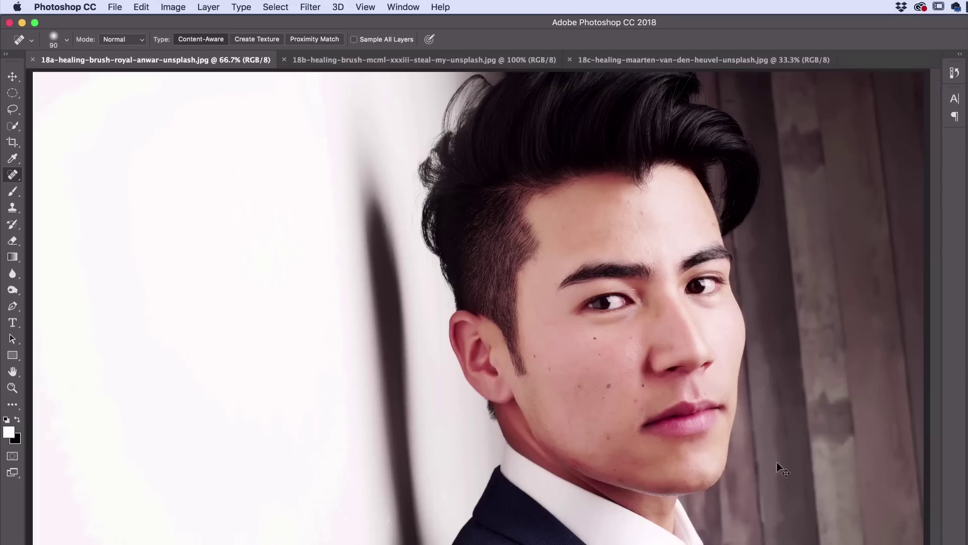
# Select the Spot Healing Brush Tool for retouching the cheek area of the portrait at 200% magnification.
pyautogui.press('super+equal')
pyautogui.press('super+equal')
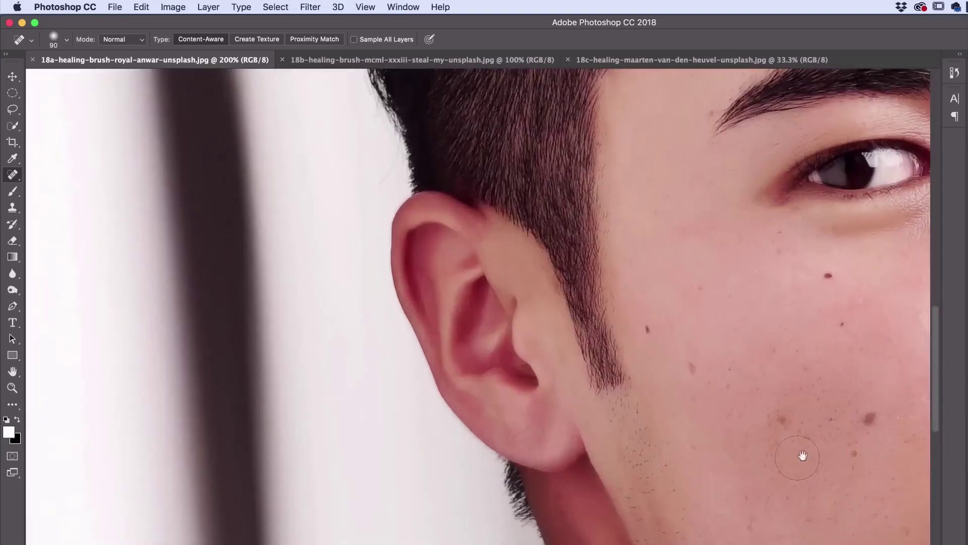
pyautogui.moveTo(802, 457); pyautogui.dragTo(505, 437)
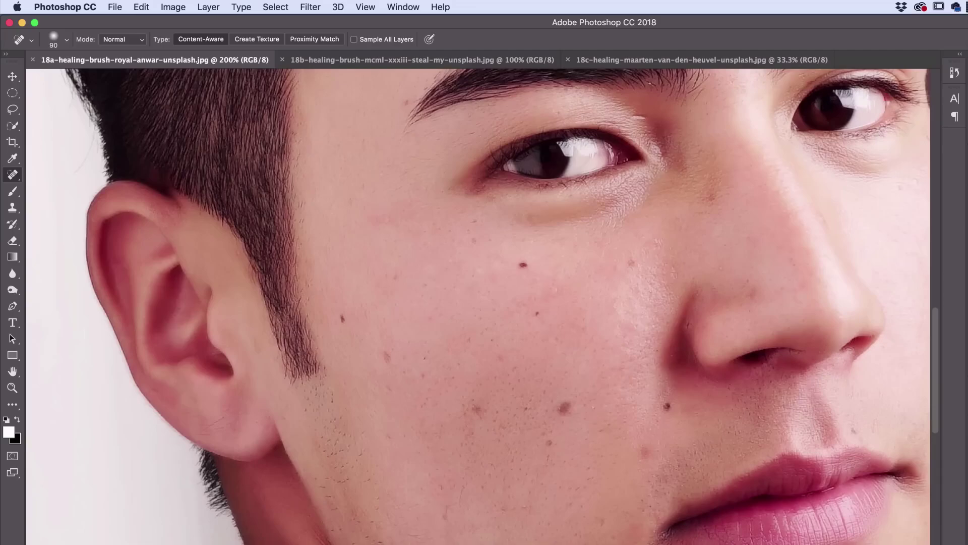
pyautogui.click(13, 175)
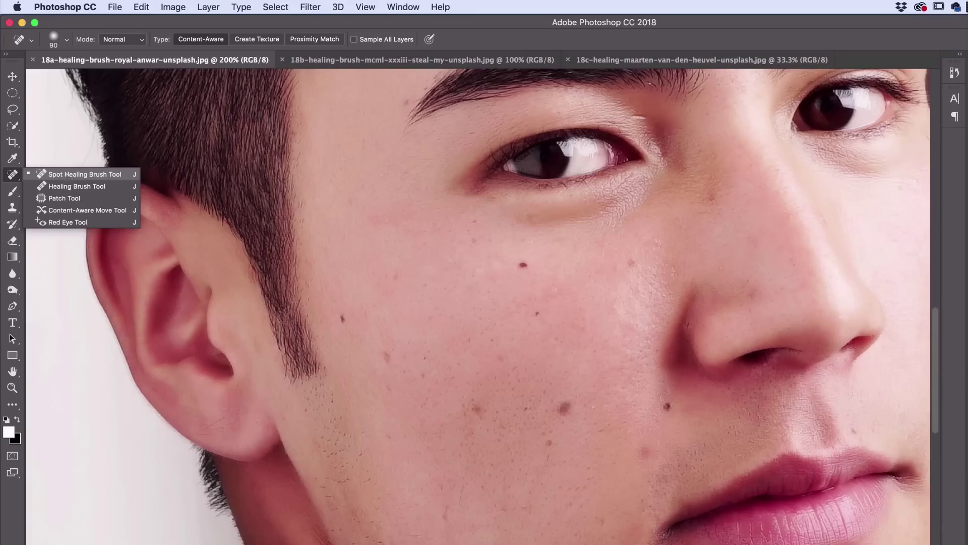
pyautogui.click(66, 174)
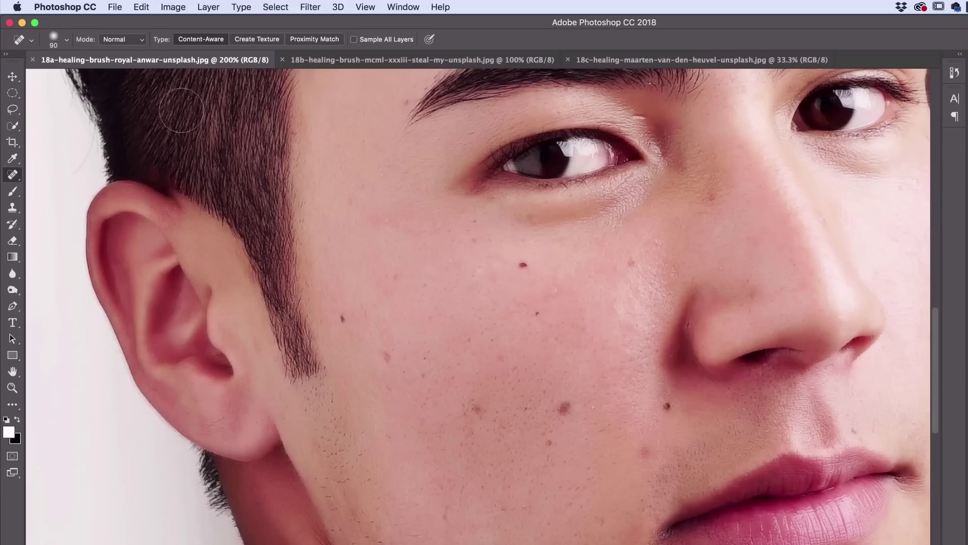
# Reduce the Spot Healing Brush size to 50 px, checking the brush size and hardness settings.
pyautogui.press('[')
pyautogui.press('[')
pyautogui.press('[')
pyautogui.press('[')
pyautogui.click(67, 41)
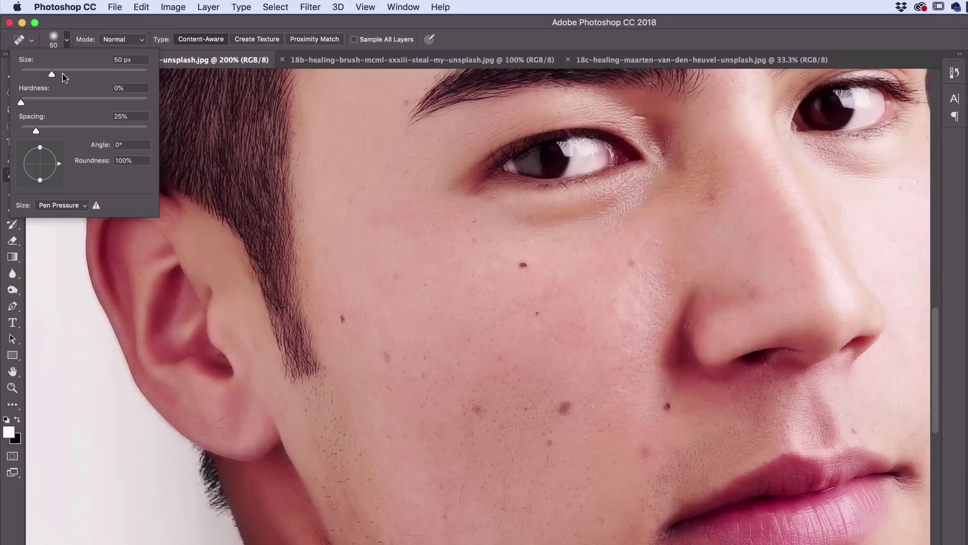
pyautogui.click(59, 105)
pyautogui.click(68, 41)
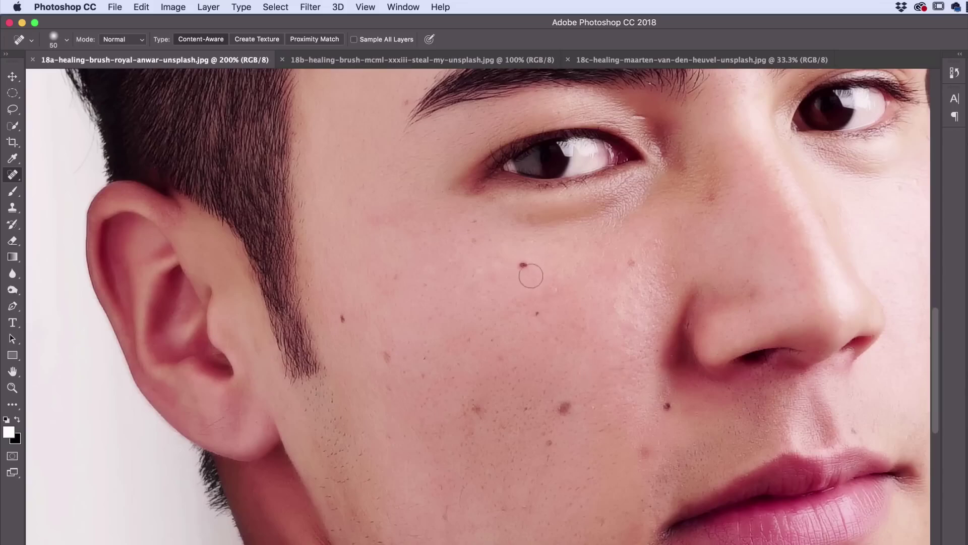
# Try healing the moles on the cheek and beside the mouth directly on the Background layer, and revert the portrait to its saved version.
pyautogui.moveTo(524, 264); pyautogui.dragTo(524, 266)
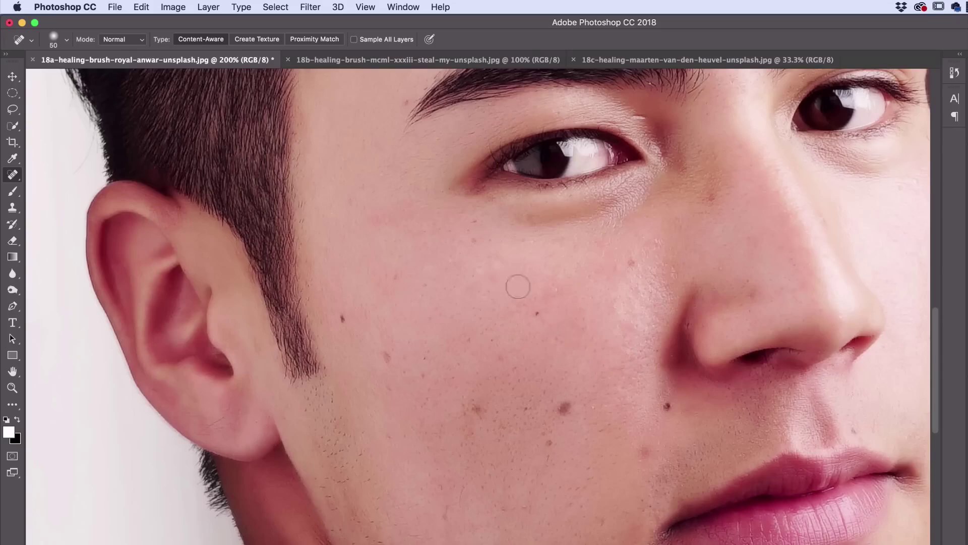
pyautogui.press('super+z')
pyautogui.press('super+z')
pyautogui.press('super+z')
pyautogui.press('super+z')
pyautogui.click(565, 402)
pyautogui.click(667, 407)
pyautogui.click(640, 451)
pyautogui.click(116, 7)
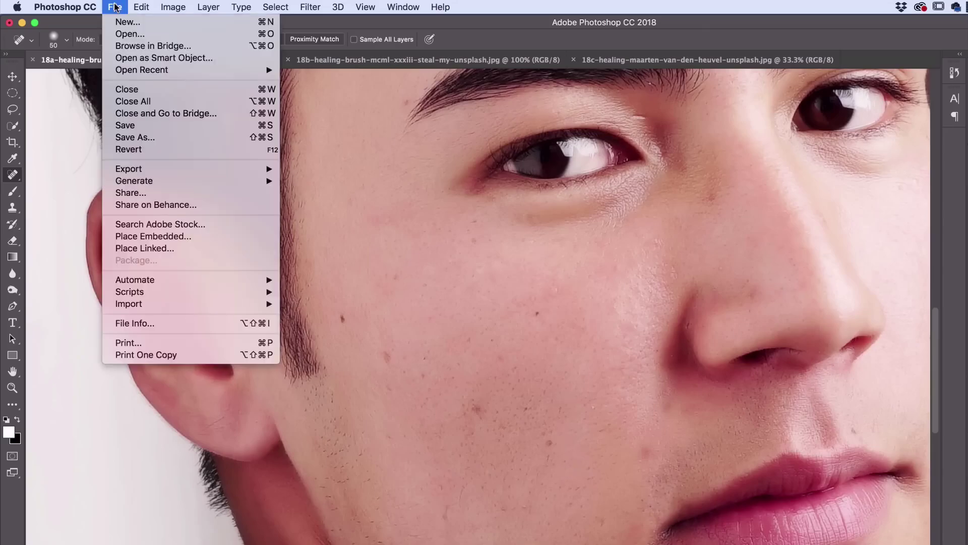
pyautogui.click(136, 148)
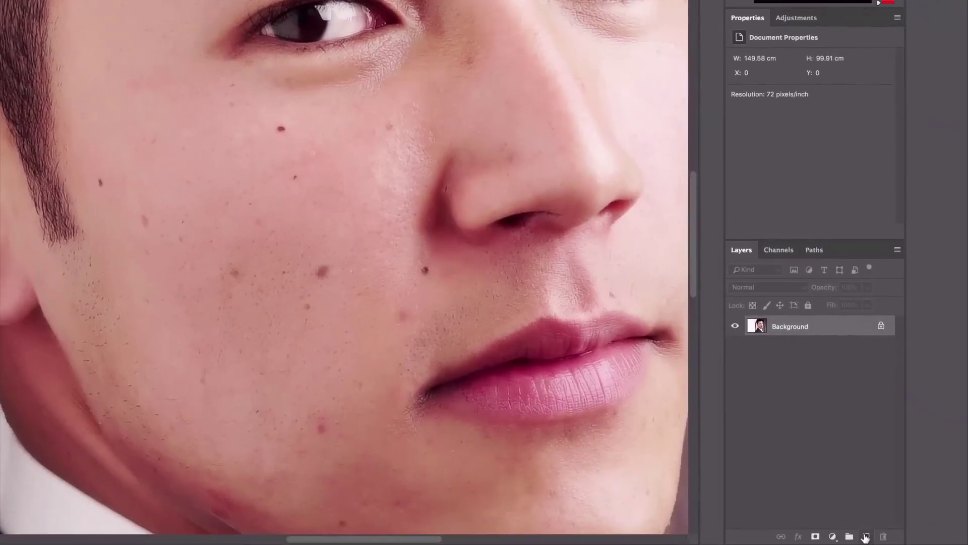
# Add a new empty layer above the Background and name it Retouch.
pyautogui.click(866, 537)
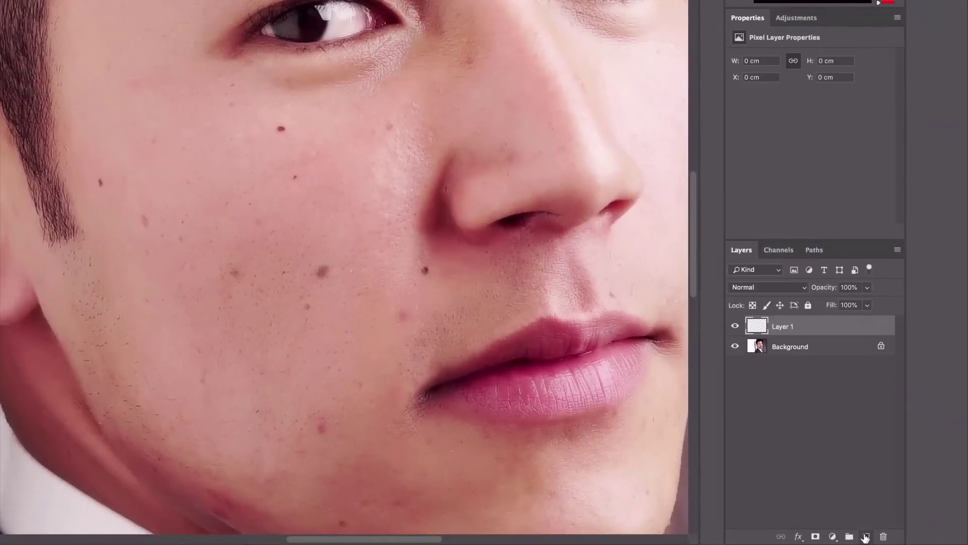
pyautogui.doubleClick(783, 326)
pyautogui.write('Retouch')
pyautogui.press('Return')
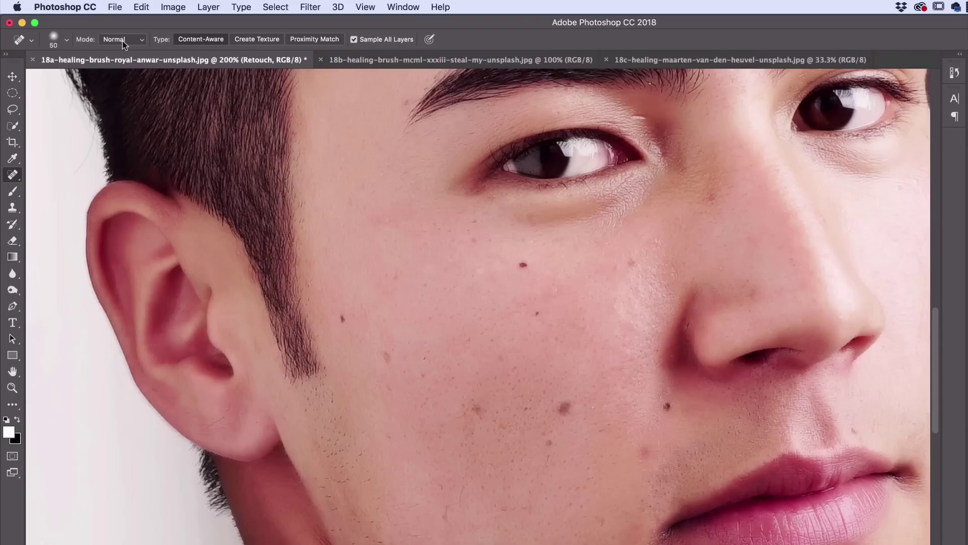
# Heal the dark moles below the eye, on the cheek and beside the nose on the Retouch layer.
pyautogui.click(524, 264)
pyautogui.click(522, 263)
pyautogui.click(565, 408)
pyautogui.click(551, 442)
pyautogui.click(670, 405)
pyautogui.click(391, 359)
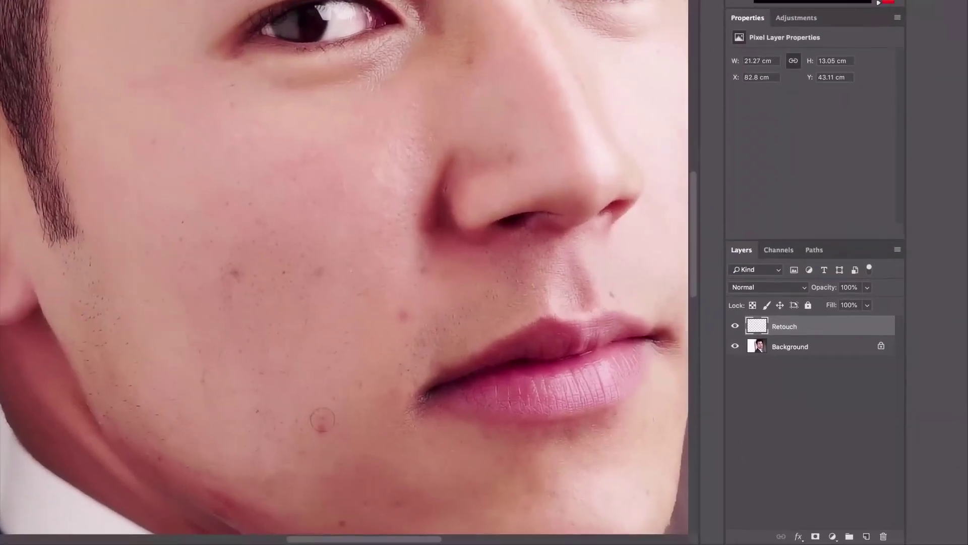
# Heal the remaining spots on the lower cheek, beside the mouth and along the jaw on the Retouch layer.
pyautogui.click(323, 419)
pyautogui.click(400, 314)
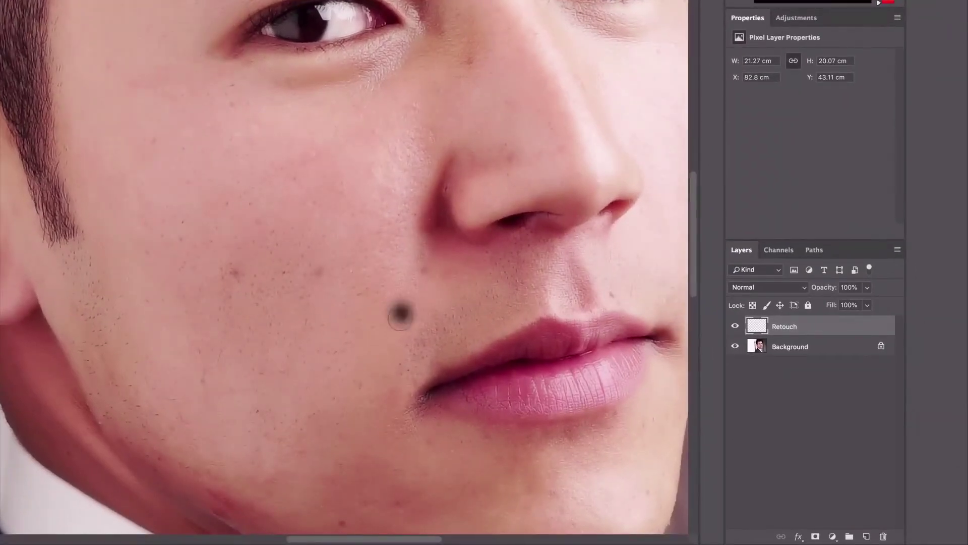
pyautogui.click(322, 271)
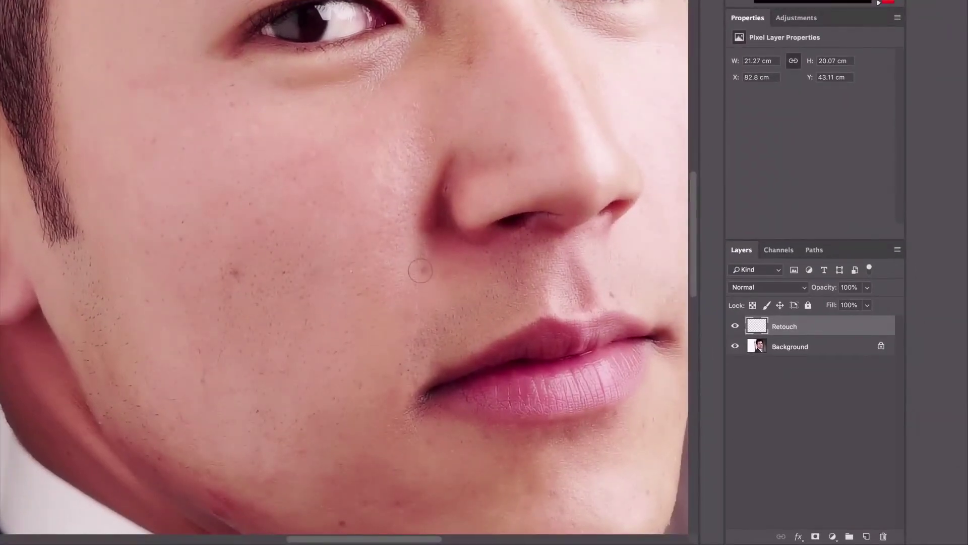
pyautogui.click(236, 273)
pyautogui.scroll(-5, 341, 318)
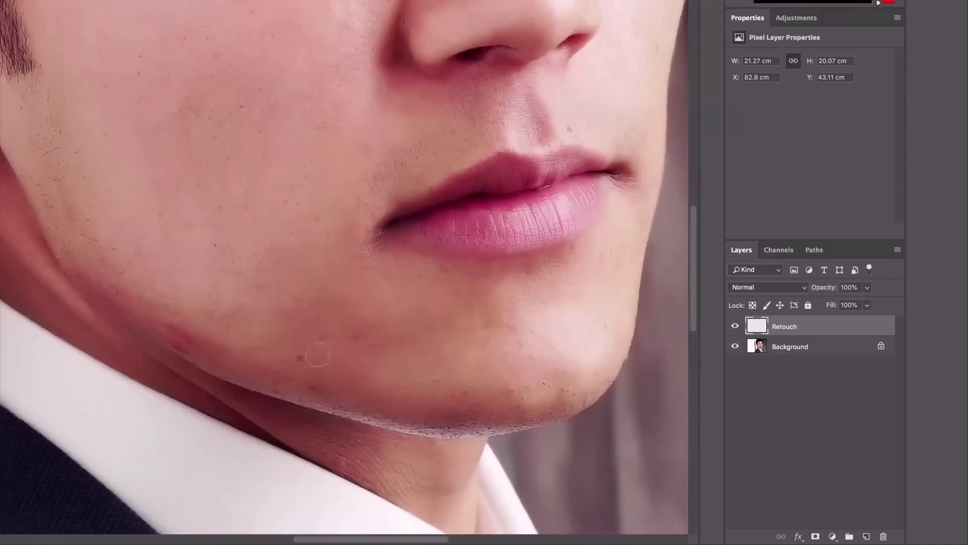
pyautogui.click(299, 354)
pyautogui.click(351, 338)
# Heal the blemishes above the upper lip and on the far cheek.
pyautogui.scroll(5, 361, 245)
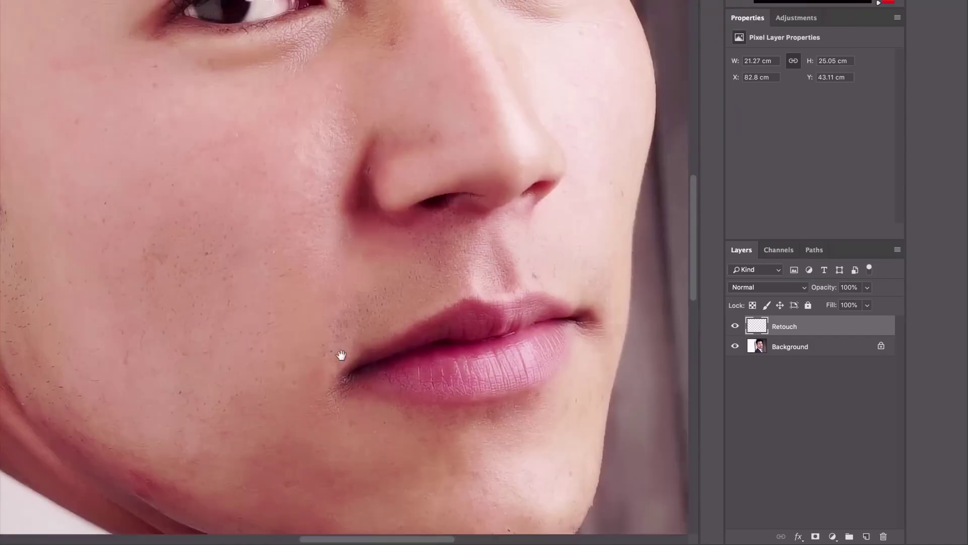
pyautogui.click(500, 308)
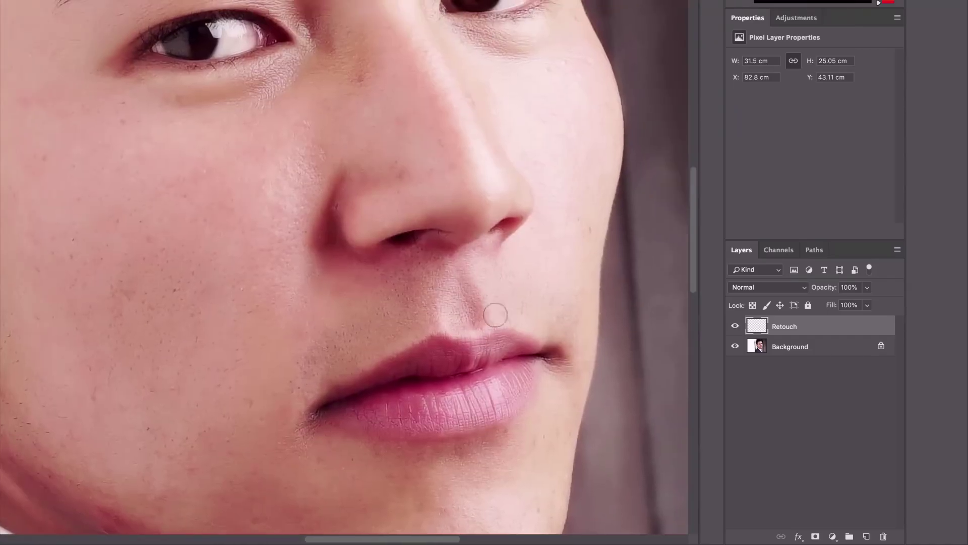
pyautogui.click(582, 224)
pyautogui.click(557, 75)
# Heal the blemish at the inner end of the nearer eyebrow and the spots across the forehead.
pyautogui.hscroll(-3, 393, 190)
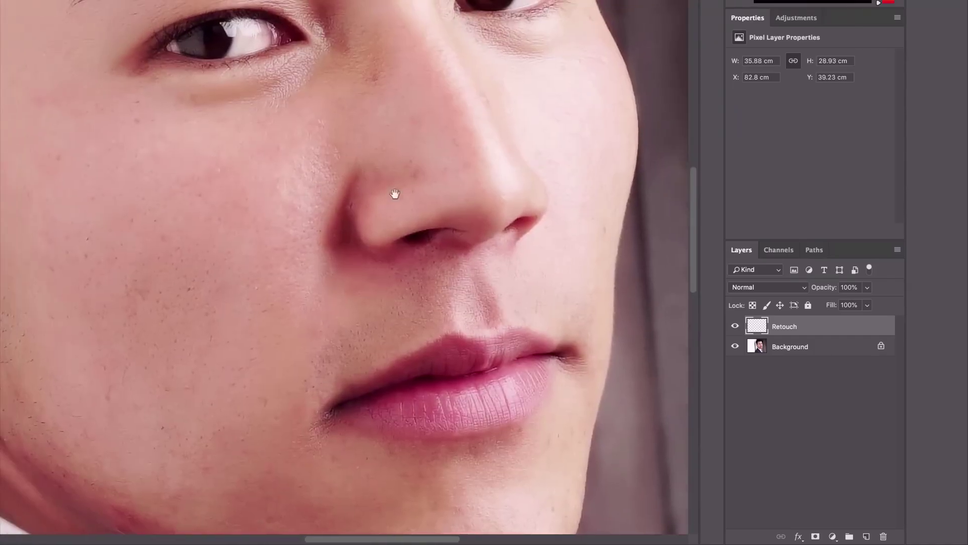
pyautogui.scroll(3, 439, 296)
pyautogui.moveTo(359, 176); pyautogui.dragTo(318, 257)
pyautogui.scroll(4, 350, 123)
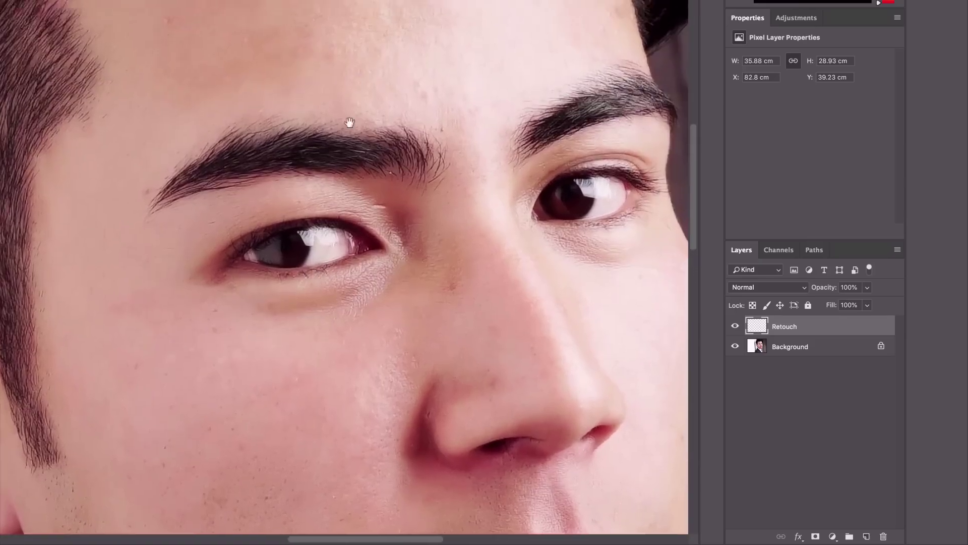
pyautogui.click(404, 176)
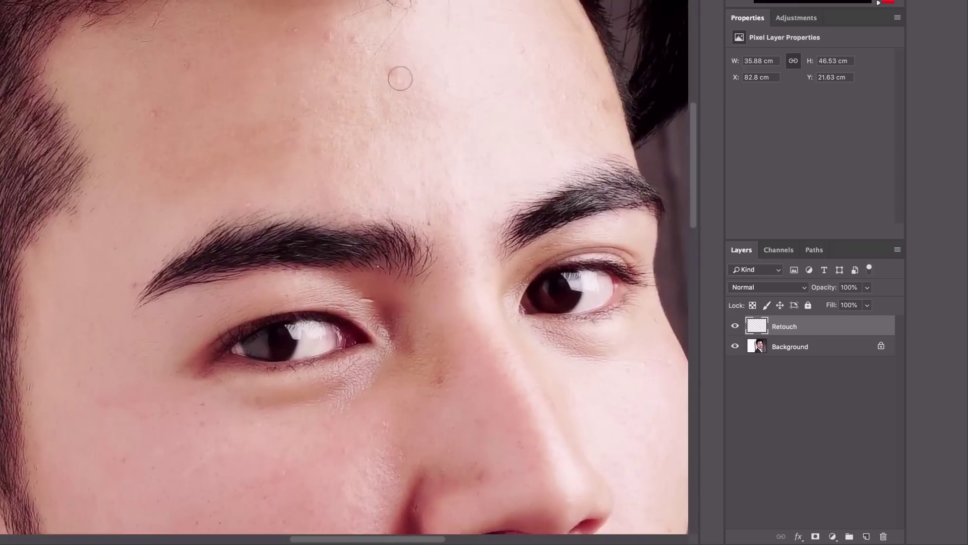
pyautogui.click(394, 91)
pyautogui.click(188, 65)
pyautogui.click(156, 107)
pyautogui.click(529, 50)
pyautogui.click(394, 73)
# Heal the dark spot on the side of the nose bridge near the inner eye corner and the adjacent skin.
pyautogui.scroll(-4, 389, 88)
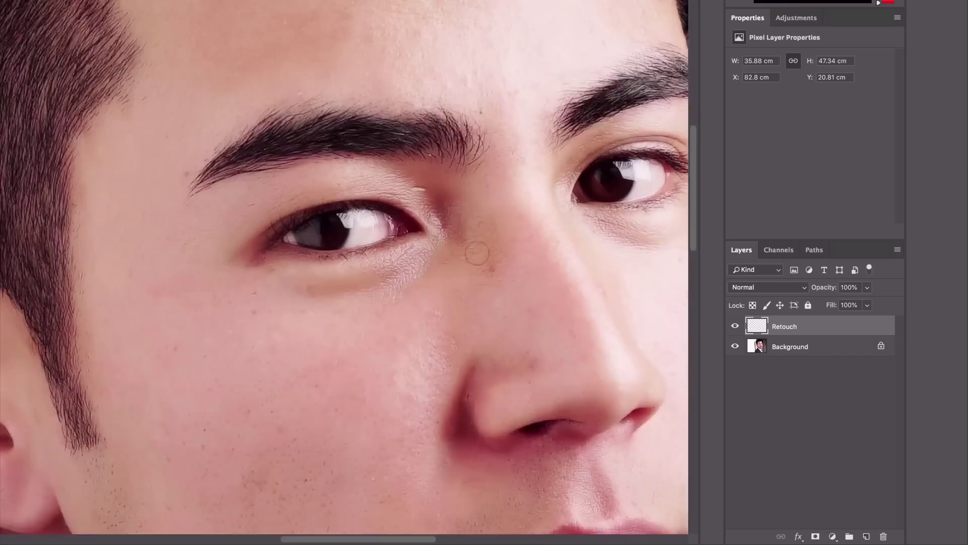
pyautogui.click(493, 273)
pyautogui.moveTo(501, 287); pyautogui.dragTo(465, 208)
pyautogui.click(497, 286)
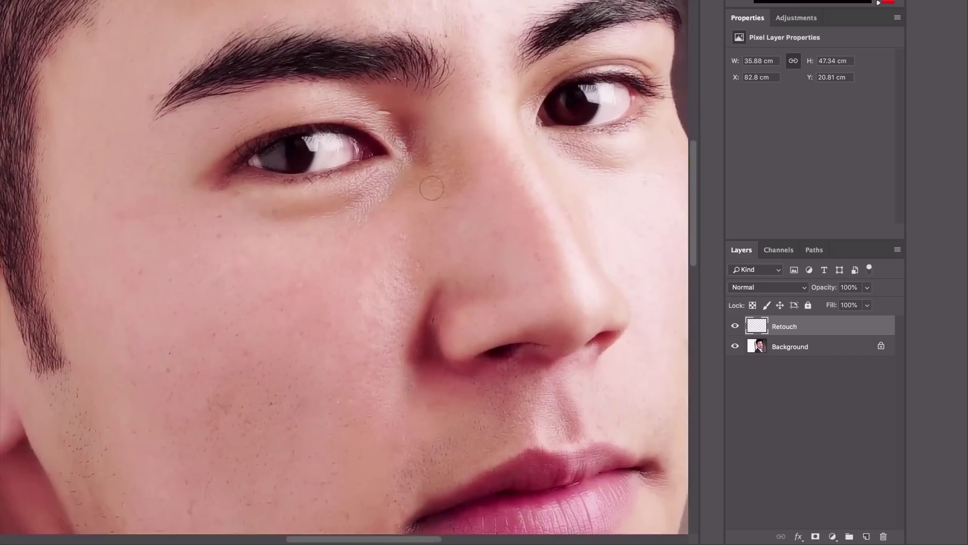
# Compare the whole face with and without the Retouch layer.
pyautogui.scroll(-4, 432, 188)
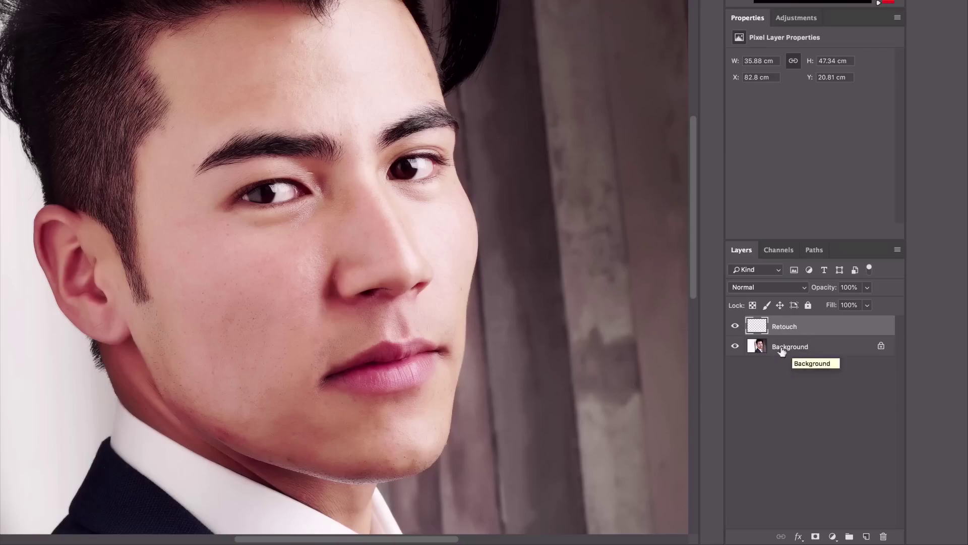
pyautogui.click(735, 326)
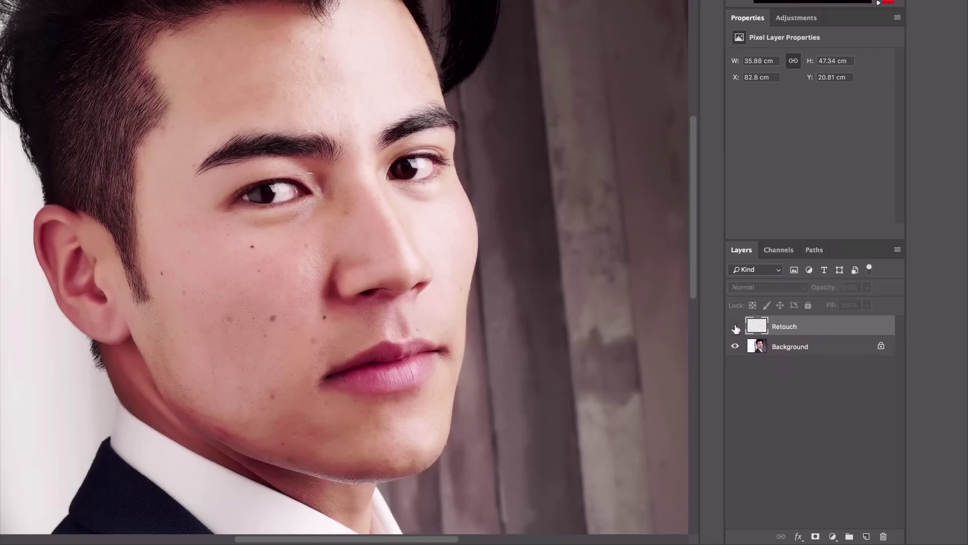
pyautogui.click(735, 326)
pyautogui.click(736, 326)
pyautogui.click(735, 326)
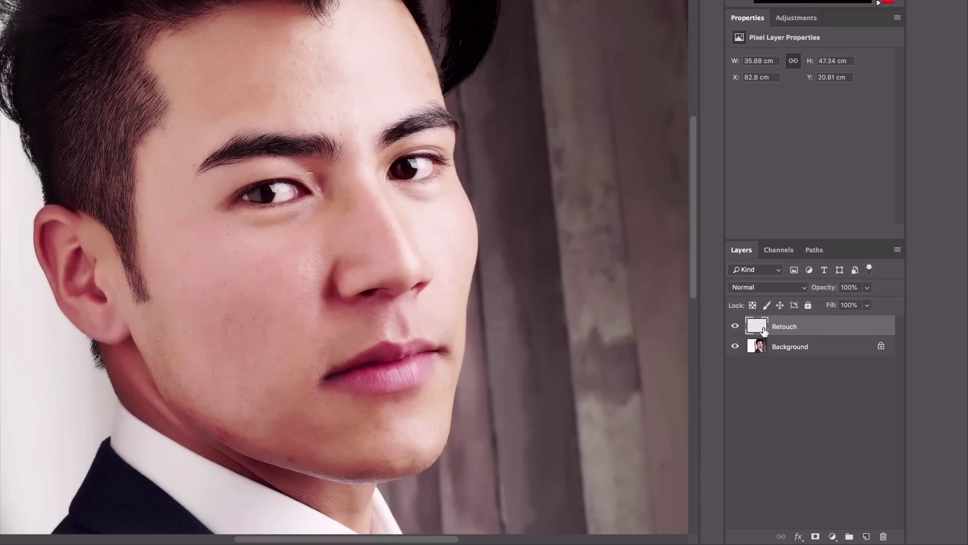
pyautogui.click(734, 327)
pyautogui.click(735, 327)
# Lower the Retouch layer's opacity to 62% and switch to the 18b wall image.
pyautogui.click(867, 288)
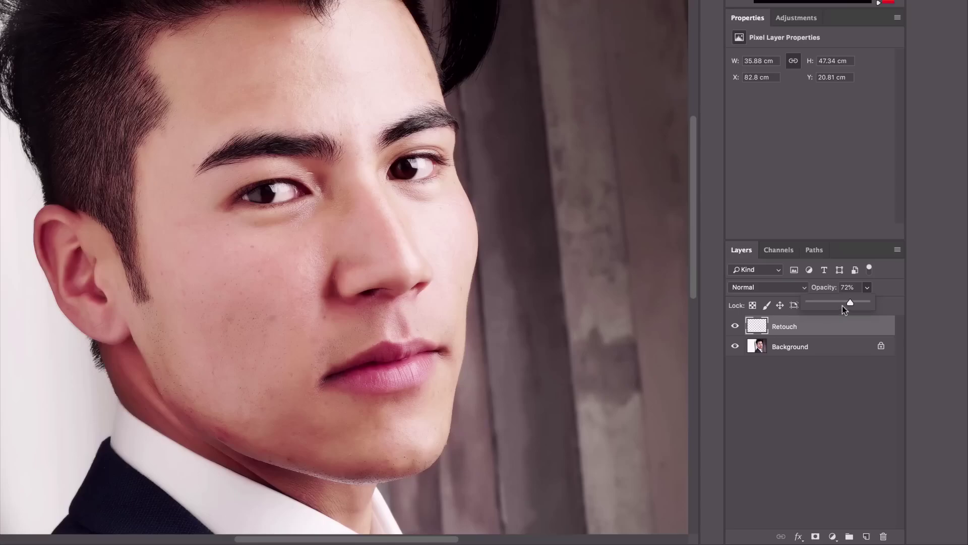
pyautogui.click(819, 302)
pyautogui.moveTo(852, 306); pyautogui.dragTo(848, 307)
pyautogui.moveTo(848, 302); pyautogui.dragTo(845, 303)
pyautogui.click(804, 328)
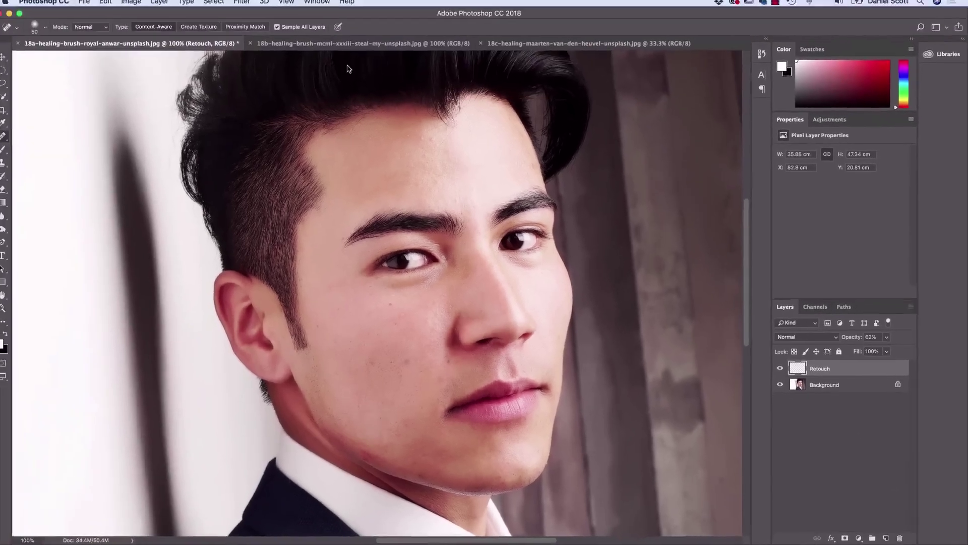
pyautogui.click(304, 49)
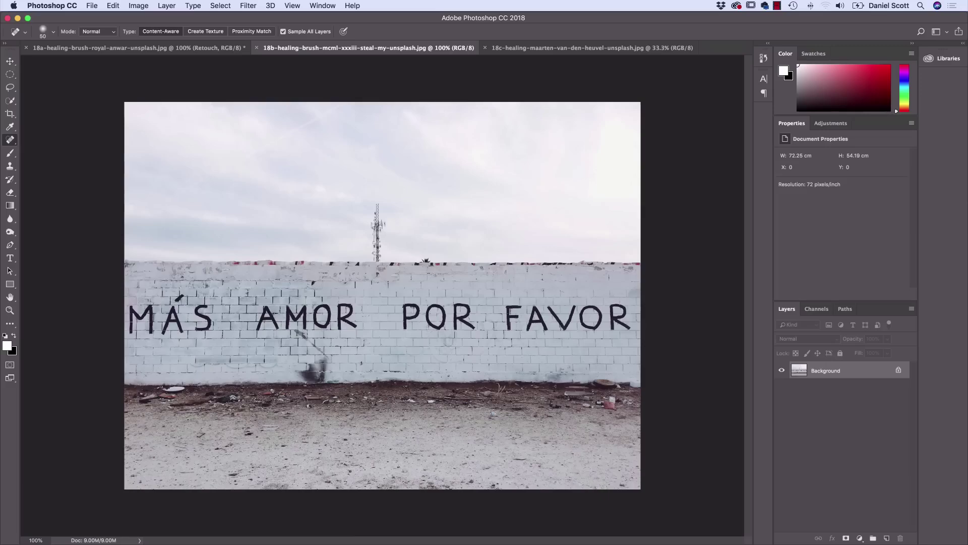
# Add a new layer to the wall image and heal away the letter P of the painted word POR.
pyautogui.click(887, 538)
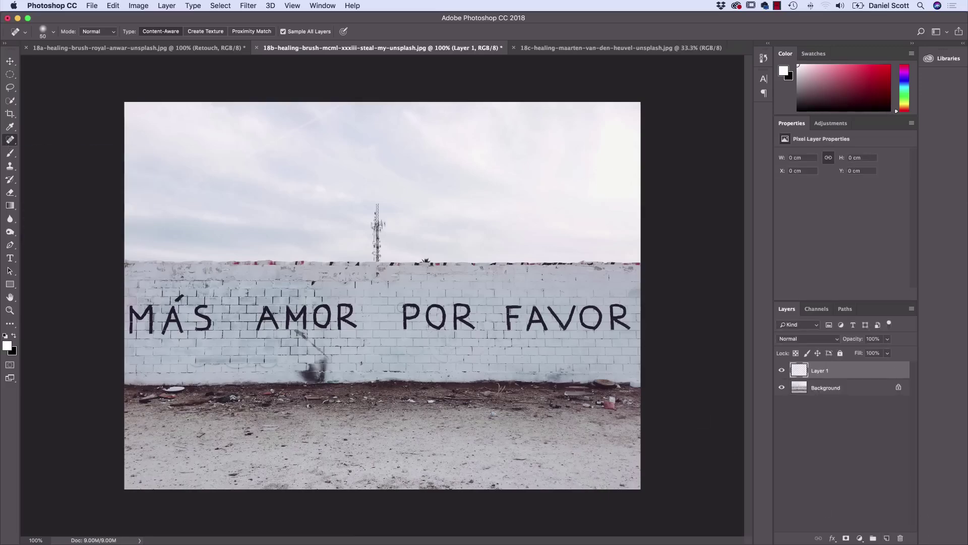
pyautogui.press('super+equal')
pyautogui.press('super+equal')
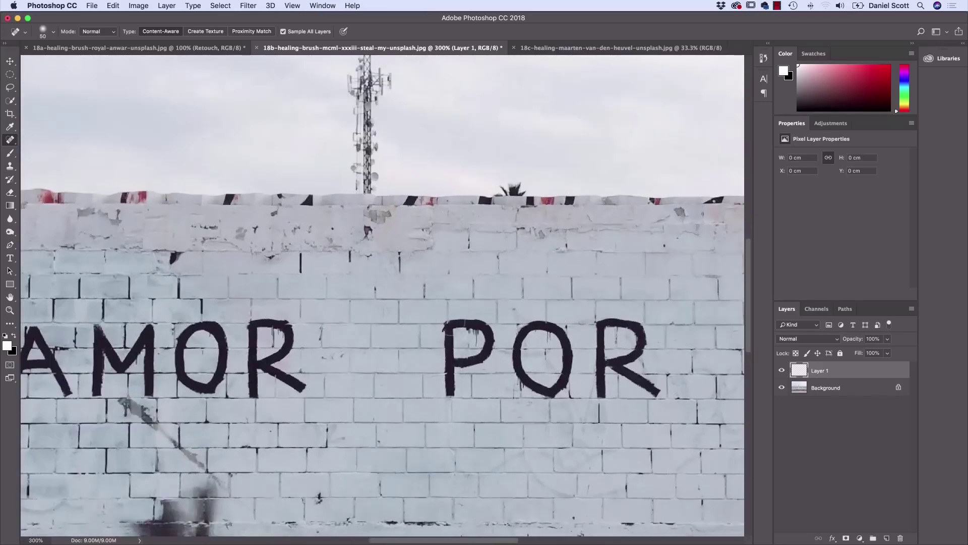
pyautogui.moveTo(449, 306)
pyautogui.mouseDown()
pyautogui.moveTo(453, 396)
pyautogui.moveTo(435, 356)
pyautogui.moveTo(482, 359)
pyautogui.moveTo(483, 321)
pyautogui.moveTo(471, 315)
pyautogui.moveTo(426, 348)
pyautogui.moveTo(447, 403)
pyautogui.moveTo(487, 370)
pyautogui.moveTo(502, 333)
pyautogui.moveTo(494, 315)
pyautogui.moveTo(443, 418)
pyautogui.mouseUp()
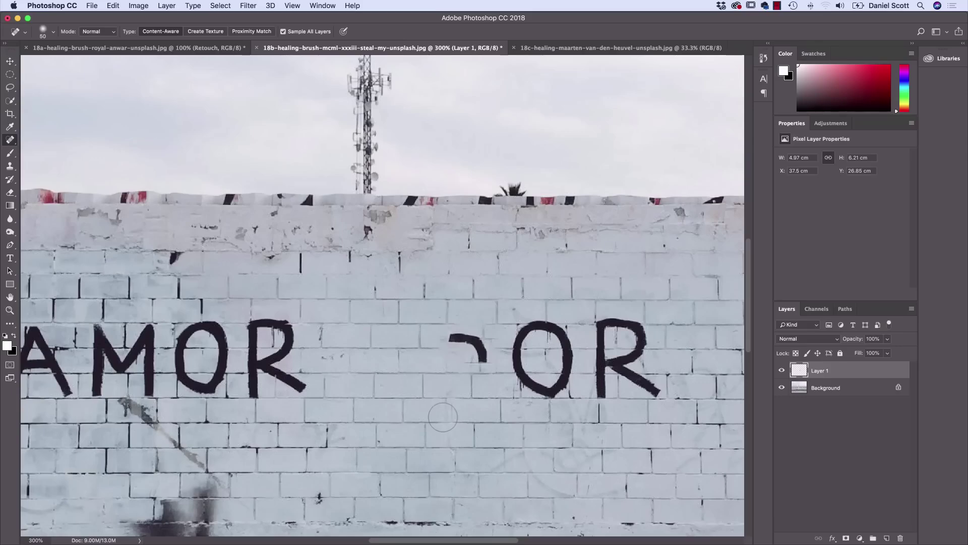
pyautogui.moveTo(435, 338)
pyautogui.mouseDown()
pyautogui.moveTo(477, 339)
pyautogui.moveTo(484, 369)
pyautogui.moveTo(454, 343)
pyautogui.mouseUp()
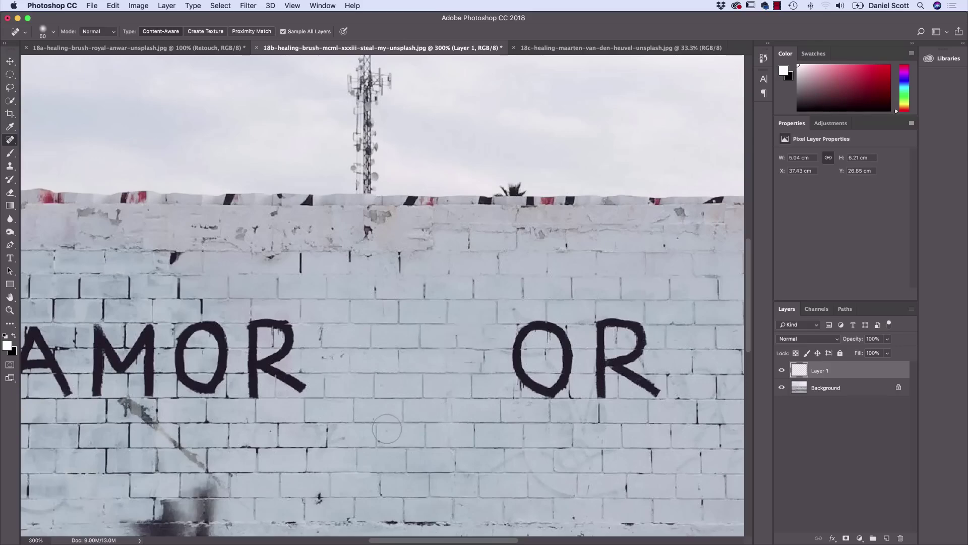
pyautogui.press('super+minus')
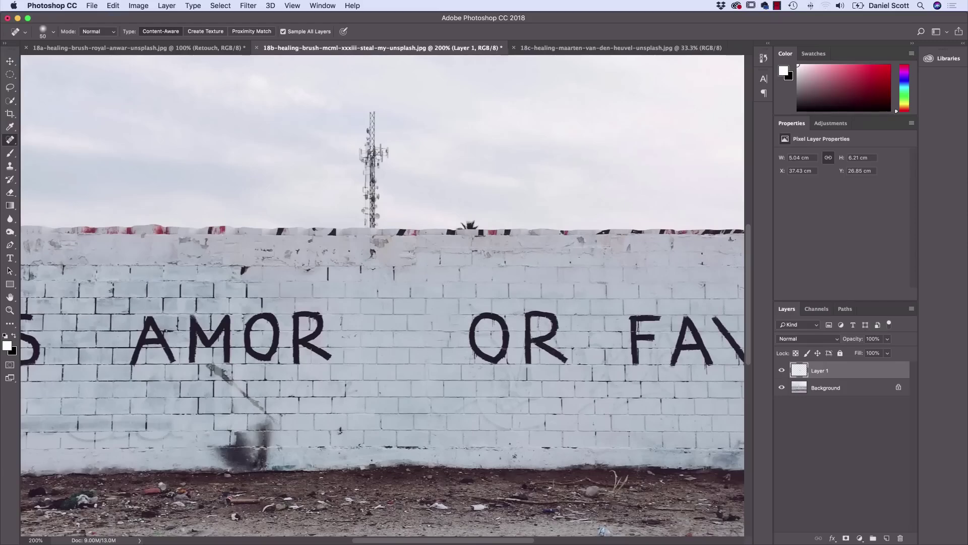
# Heal away the blue and white litter on the ground below the lettering and the patch beside the red litter.
pyautogui.press('super+equal')
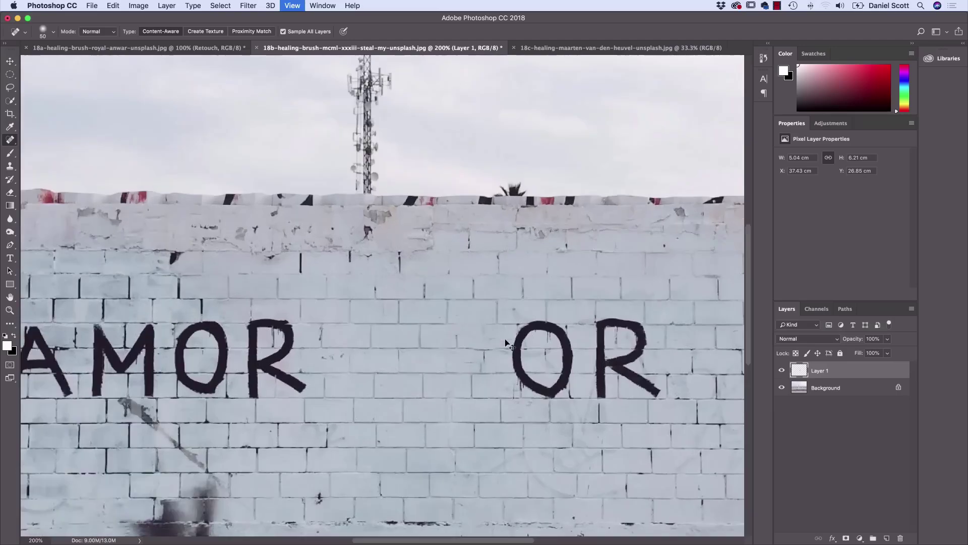
pyautogui.scroll(-5, 490, 252)
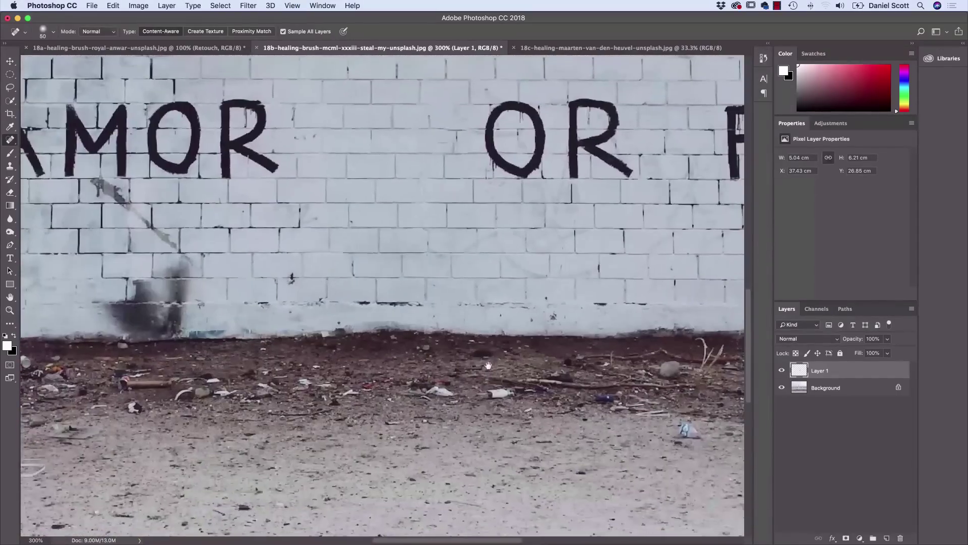
pyautogui.hscroll(8, 457, 444)
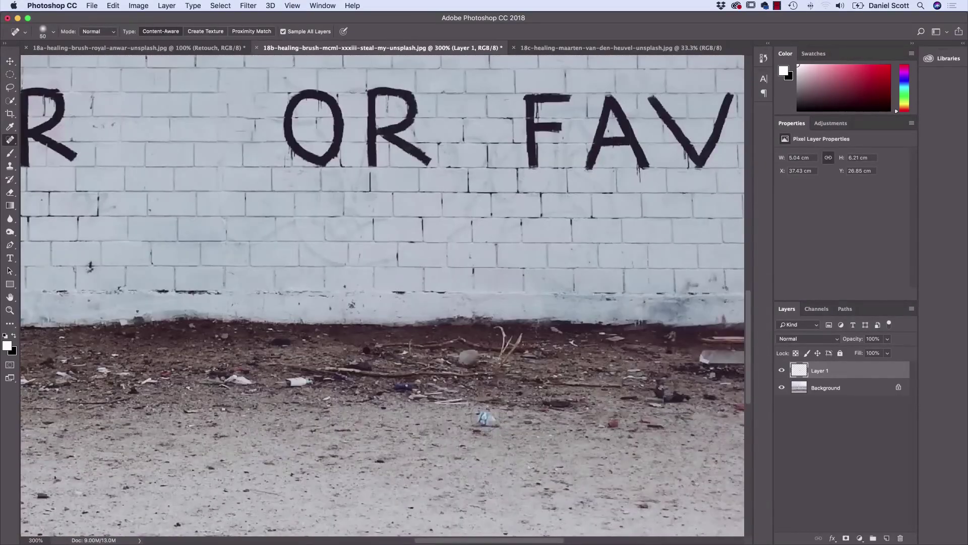
pyautogui.click(484, 418)
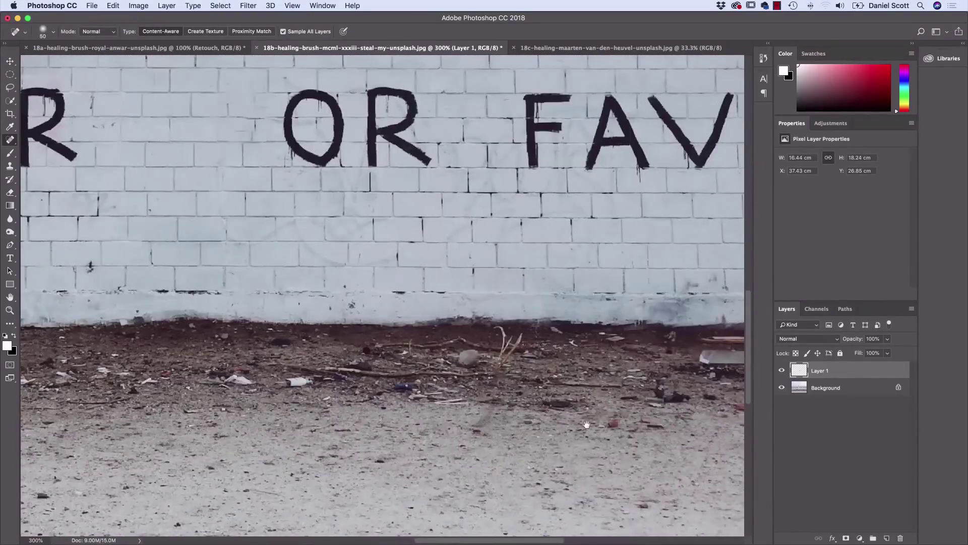
pyautogui.hscroll(6, 586, 425)
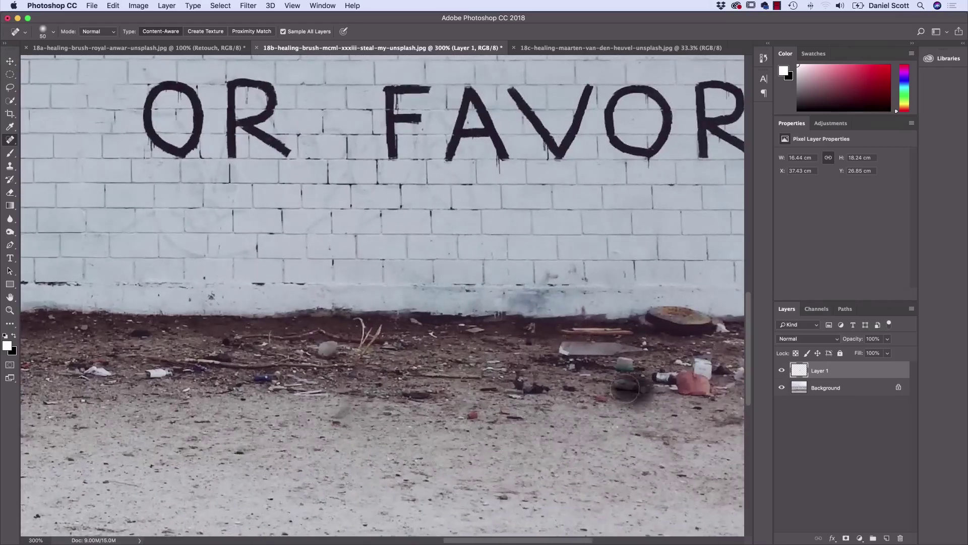
pyautogui.click(620, 387)
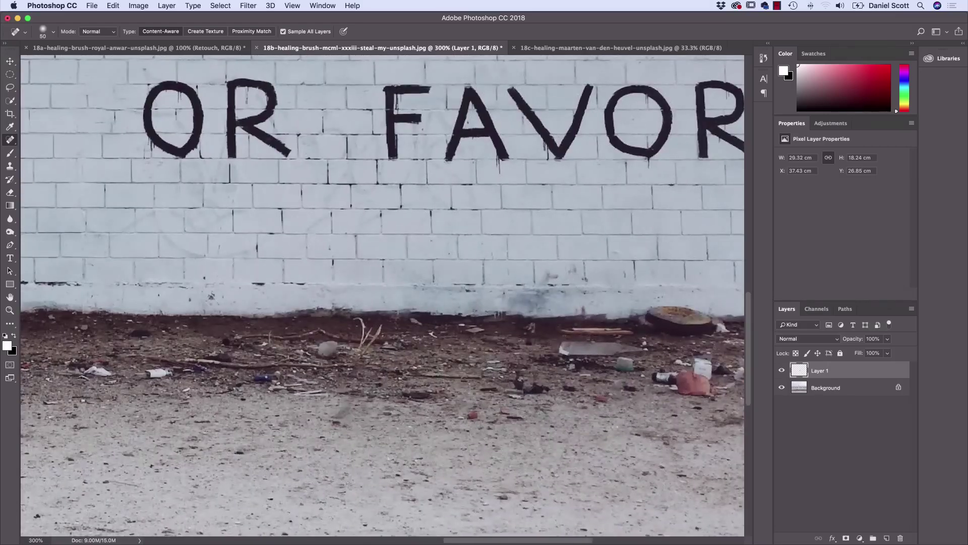
pyautogui.click(109, 5)
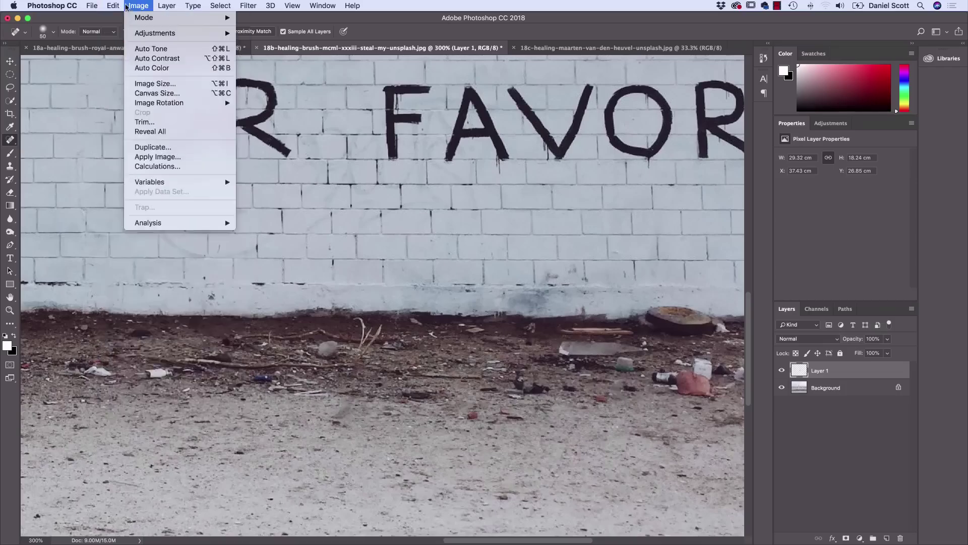
pyautogui.click(117, 6)
# Heal away the remaining letters O and R of POR and the F of FAVOR from the brick wall.
pyautogui.moveTo(495, 345); pyautogui.dragTo(335, 336)
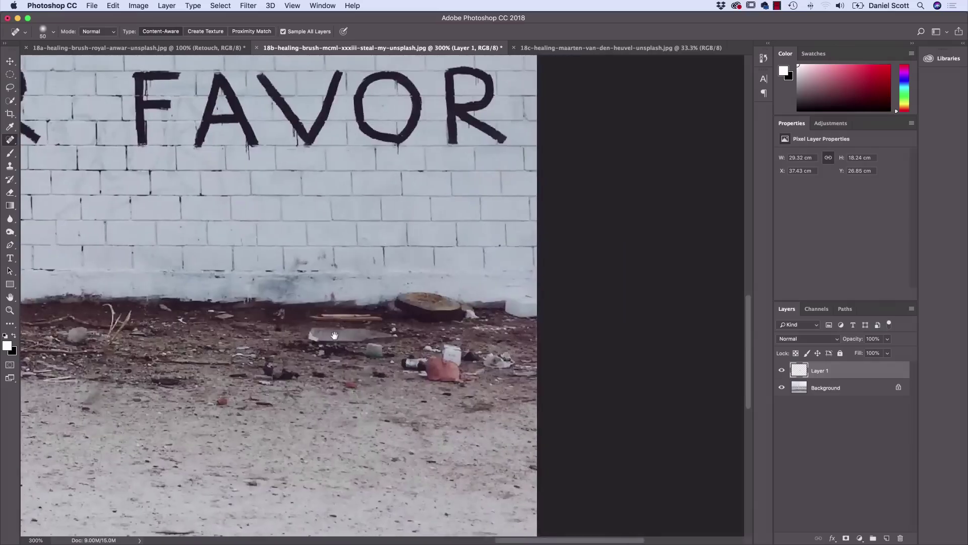
pyautogui.moveTo(359, 368); pyautogui.dragTo(411, 445)
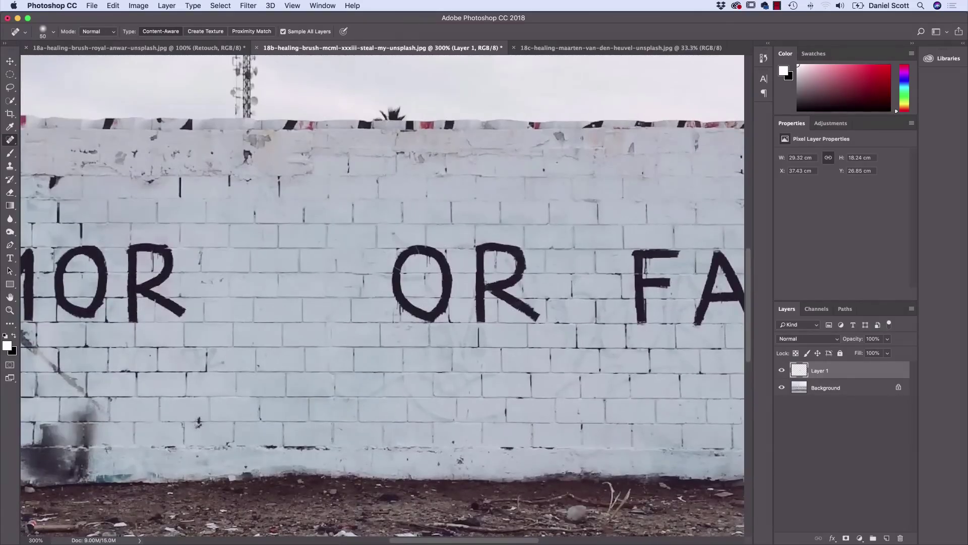
pyautogui.press('super+minus')
pyautogui.moveTo(403, 263)
pyautogui.mouseDown()
pyautogui.moveTo(394, 303)
pyautogui.moveTo(409, 309)
pyautogui.moveTo(422, 299)
pyautogui.moveTo(422, 264)
pyautogui.moveTo(389, 264)
pyautogui.moveTo(399, 299)
pyautogui.moveTo(416, 309)
pyautogui.mouseUp()
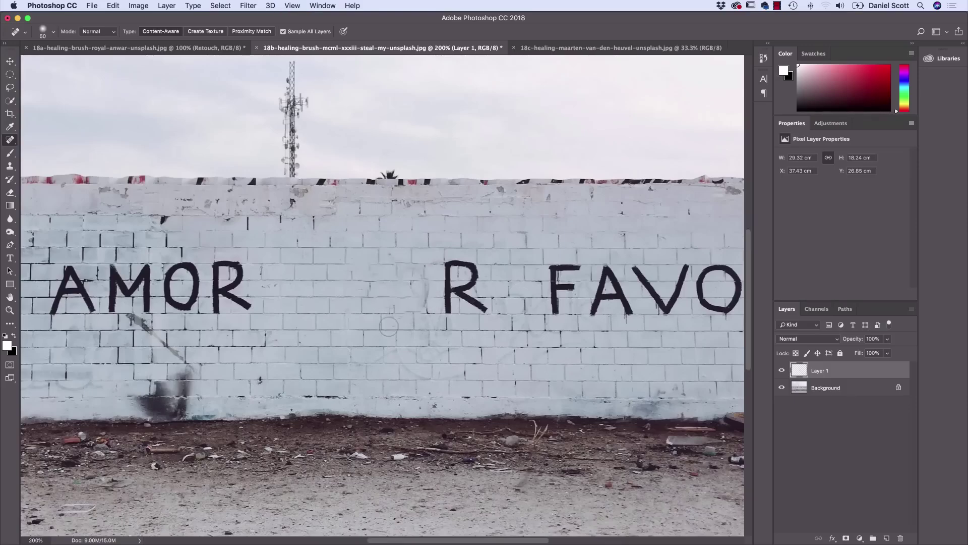
pyautogui.moveTo(398, 262)
pyautogui.mouseDown()
pyautogui.moveTo(427, 283)
pyautogui.moveTo(424, 310)
pyautogui.mouseUp()
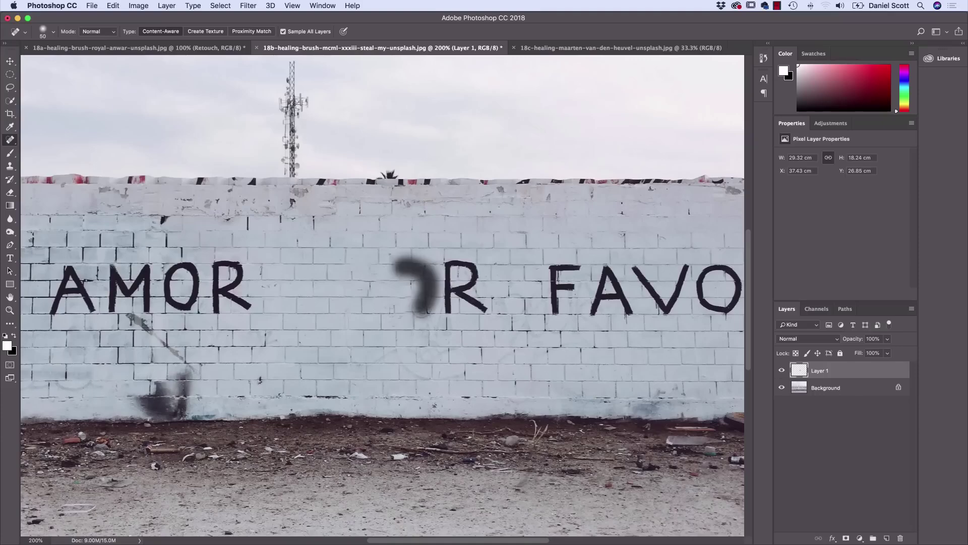
pyautogui.moveTo(448, 262)
pyautogui.mouseDown()
pyautogui.moveTo(451, 313)
pyautogui.moveTo(449, 271)
pyautogui.moveTo(460, 260)
pyautogui.moveTo(455, 291)
pyautogui.moveTo(467, 286)
pyautogui.moveTo(468, 270)
pyautogui.moveTo(454, 268)
pyautogui.moveTo(449, 288)
pyautogui.moveTo(492, 310)
pyautogui.moveTo(460, 298)
pyautogui.mouseUp()
pyautogui.moveTo(537, 282)
pyautogui.mouseDown()
pyautogui.moveTo(554, 267)
pyautogui.moveTo(553, 327)
pyautogui.moveTo(575, 264)
pyautogui.moveTo(587, 265)
pyautogui.moveTo(575, 302)
pyautogui.moveTo(570, 280)
pyautogui.moveTo(565, 310)
pyautogui.mouseUp()
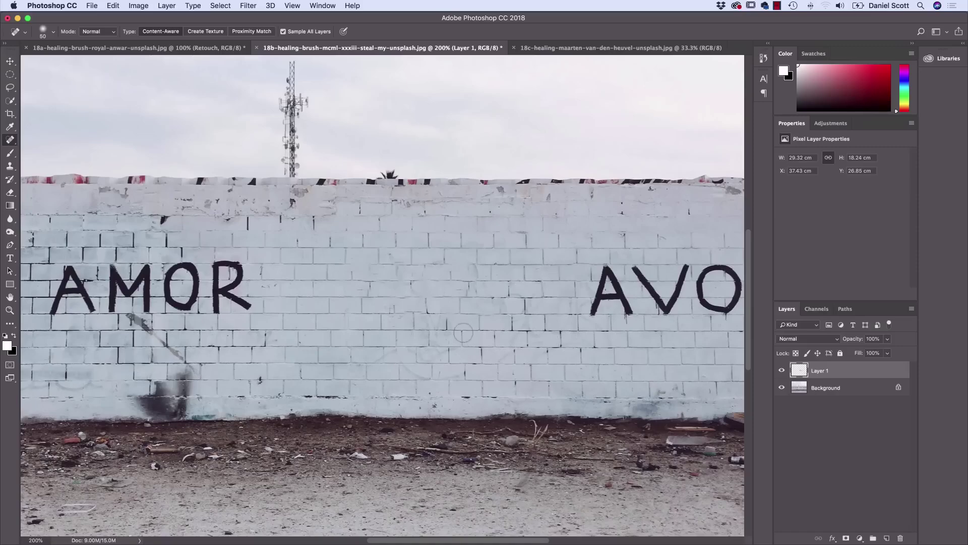
# Switch to the 18c orange wall image and enlarge the healing brush to 100 px.
pyautogui.click(559, 48)
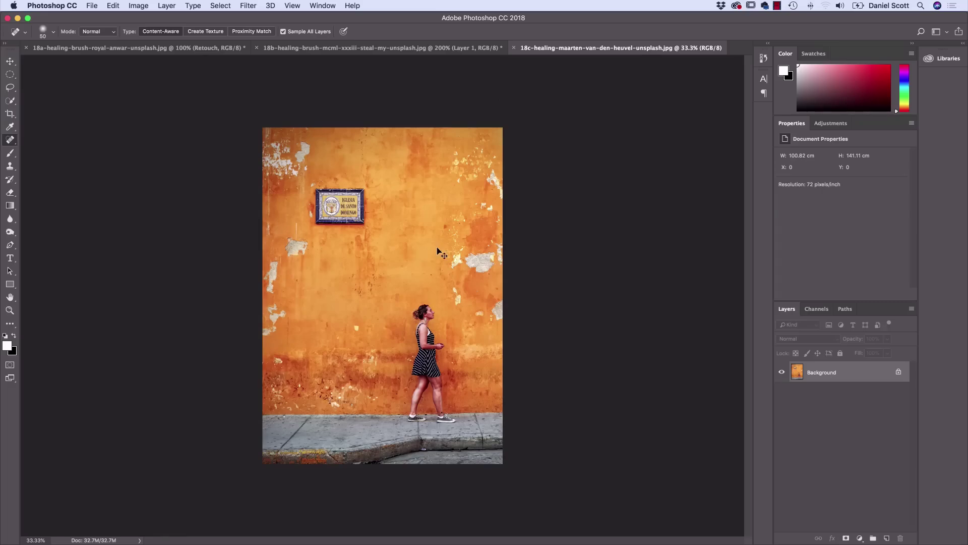
pyautogui.press('super+plus')
pyautogui.press('super+plus')
pyautogui.press('super+plus')
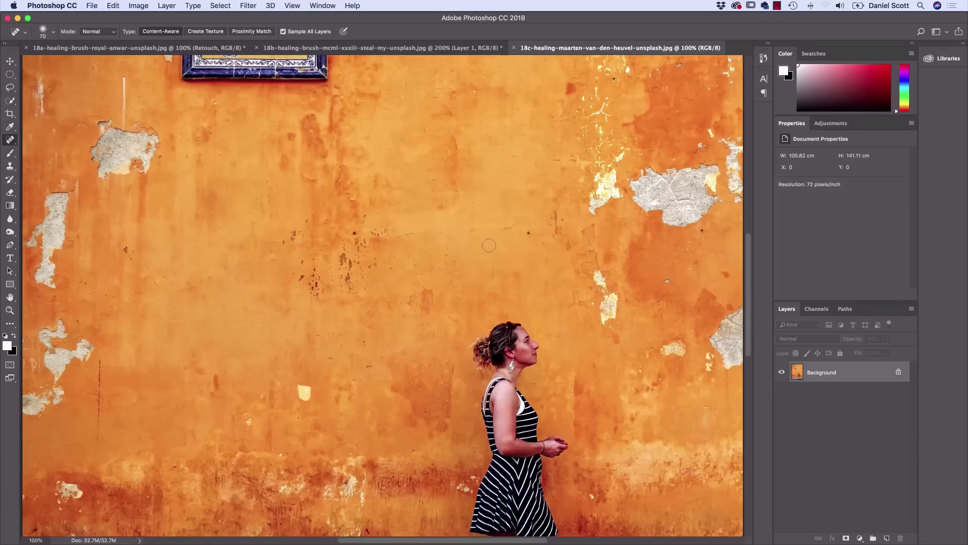
pyautogui.press(']')
pyautogui.press(']')
pyautogui.press(']')
# Add a new layer and heal away the smaller peeled paint patches above and beside the woman.
pyautogui.moveTo(610, 263)
pyautogui.mouseDown()
pyautogui.moveTo(604, 288)
pyautogui.moveTo(610, 279)
pyautogui.moveTo(625, 293)
pyautogui.mouseUp()
pyautogui.click(887, 538)
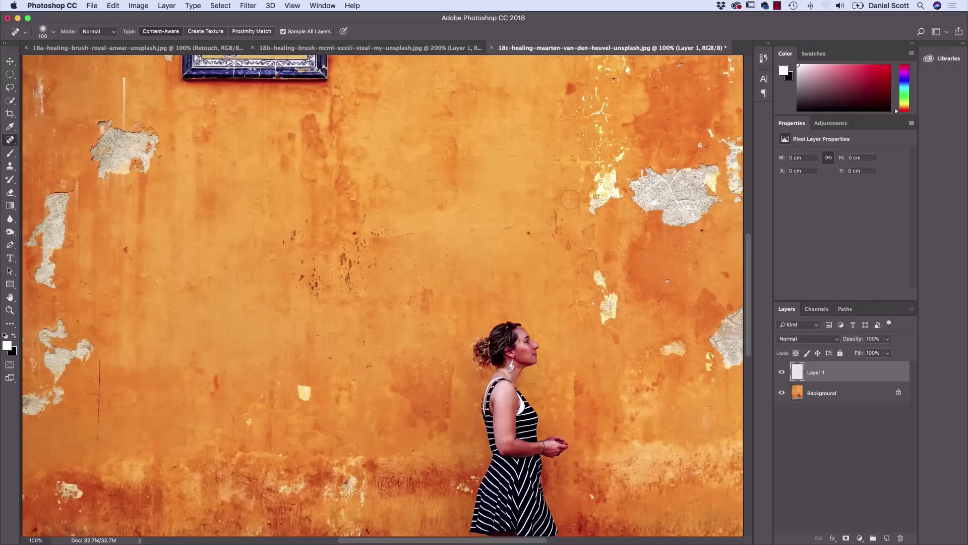
pyautogui.moveTo(621, 293)
pyautogui.mouseDown()
pyautogui.moveTo(617, 283)
pyautogui.moveTo(604, 325)
pyautogui.moveTo(595, 268)
pyautogui.moveTo(595, 285)
pyautogui.mouseUp()
pyautogui.moveTo(680, 350); pyautogui.dragTo(711, 382)
pyautogui.moveTo(613, 171)
pyautogui.mouseDown()
pyautogui.moveTo(616, 152)
pyautogui.moveTo(590, 219)
pyautogui.mouseUp()
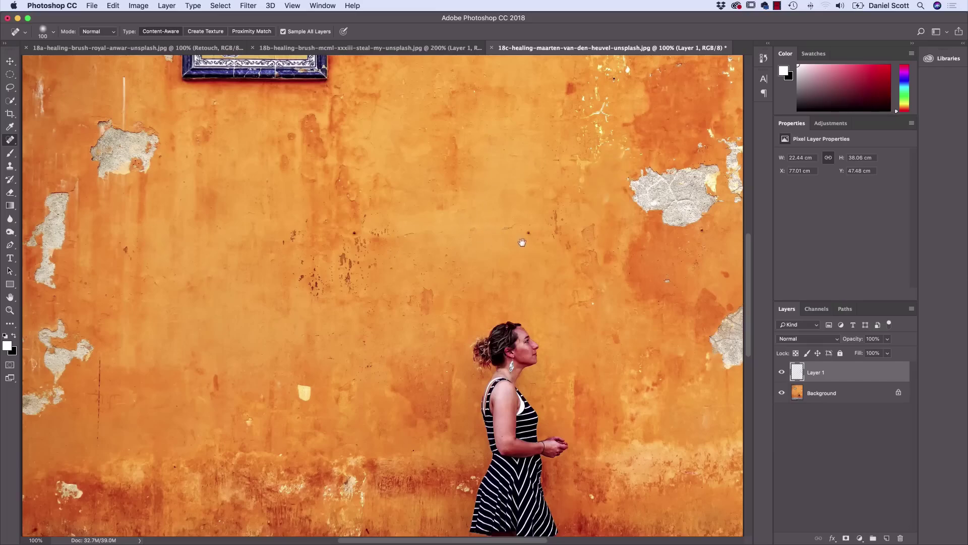
# Enlarge the healing brush to 700 px and heal away the walking woman and the tiled wall plaque.
pyautogui.moveTo(519, 242); pyautogui.dragTo(524, 215)
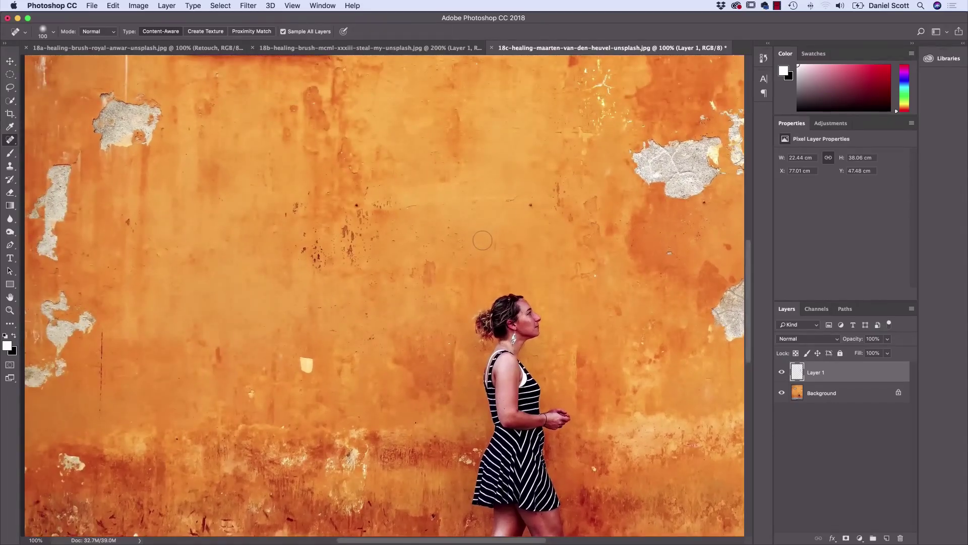
pyautogui.press('super+minus')
pyautogui.press('super+minus')
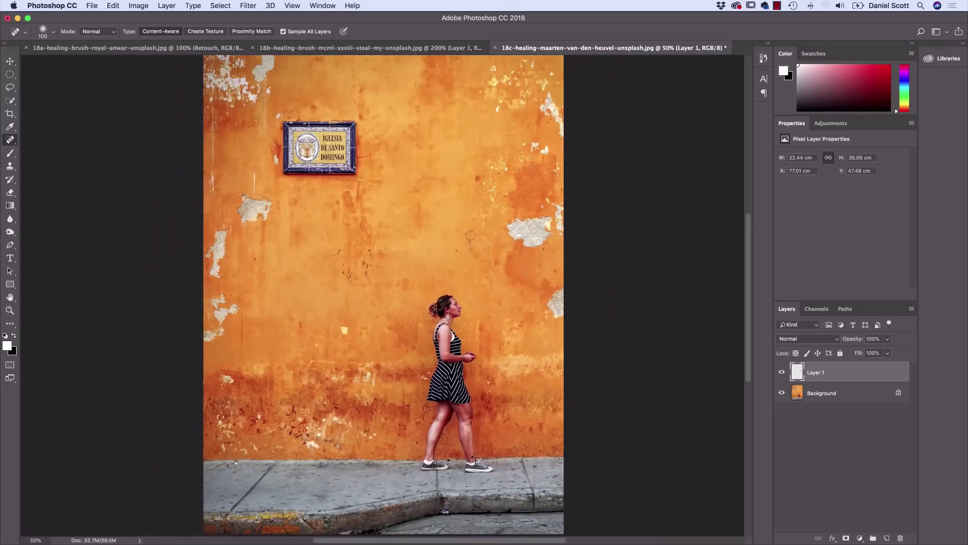
pyautogui.press(']')
pyautogui.press(']')
pyautogui.press(']')
pyautogui.press(']')
pyautogui.press(']')
pyautogui.press(']')
pyautogui.press(']')
pyautogui.press(']')
pyautogui.press(']')
pyautogui.press(']')
pyautogui.moveTo(446, 308)
pyautogui.mouseDown()
pyautogui.moveTo(431, 457)
pyautogui.moveTo(497, 459)
pyautogui.moveTo(431, 456)
pyautogui.moveTo(445, 315)
pyautogui.moveTo(455, 299)
pyautogui.moveTo(459, 381)
pyautogui.moveTo(443, 404)
pyautogui.moveTo(442, 289)
pyautogui.moveTo(439, 453)
pyautogui.mouseUp()
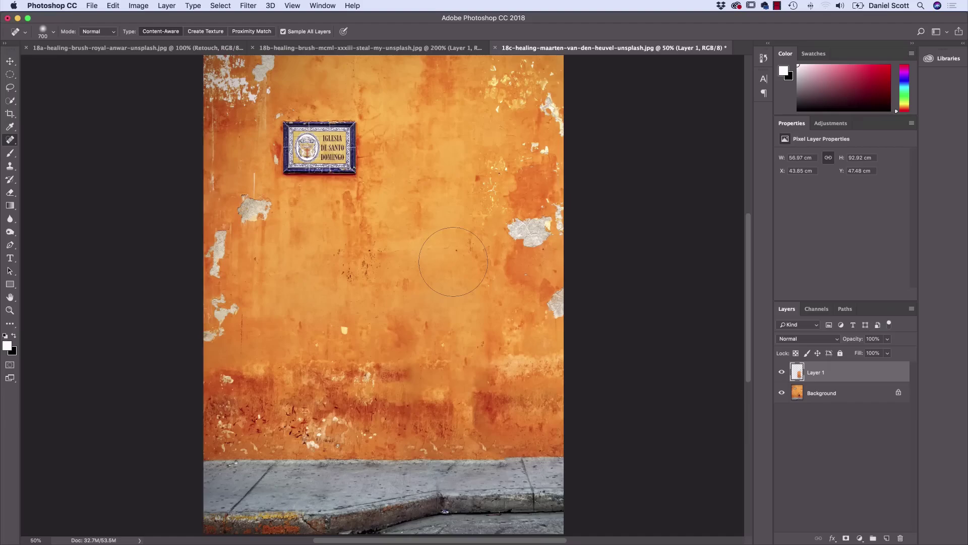
pyautogui.moveTo(359, 139)
pyautogui.mouseDown()
pyautogui.moveTo(302, 136)
pyautogui.moveTo(323, 166)
pyautogui.moveTo(282, 151)
pyautogui.moveTo(353, 182)
pyautogui.moveTo(283, 113)
pyautogui.moveTo(351, 154)
pyautogui.mouseUp()
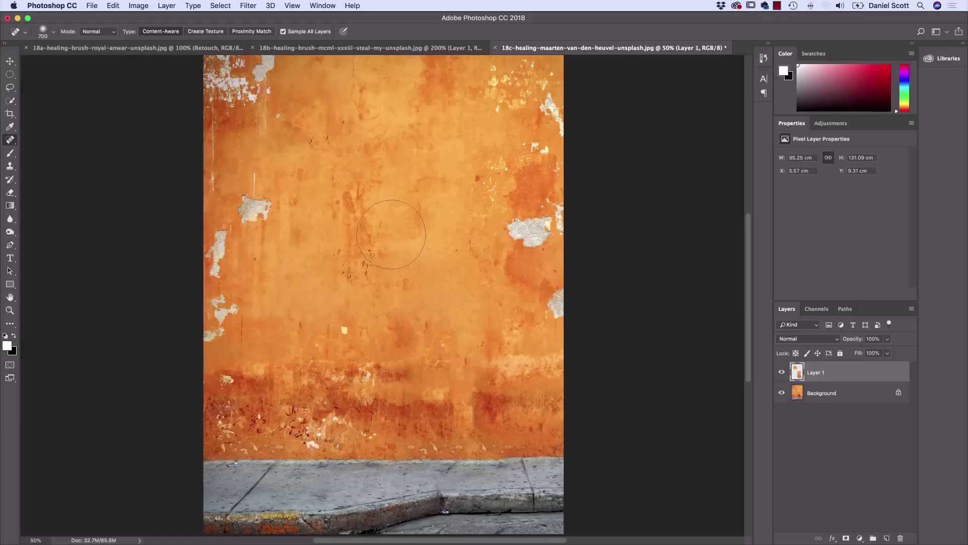
# Compare the orange wall image with and without the healing on Layer 1.
pyautogui.click(782, 372)
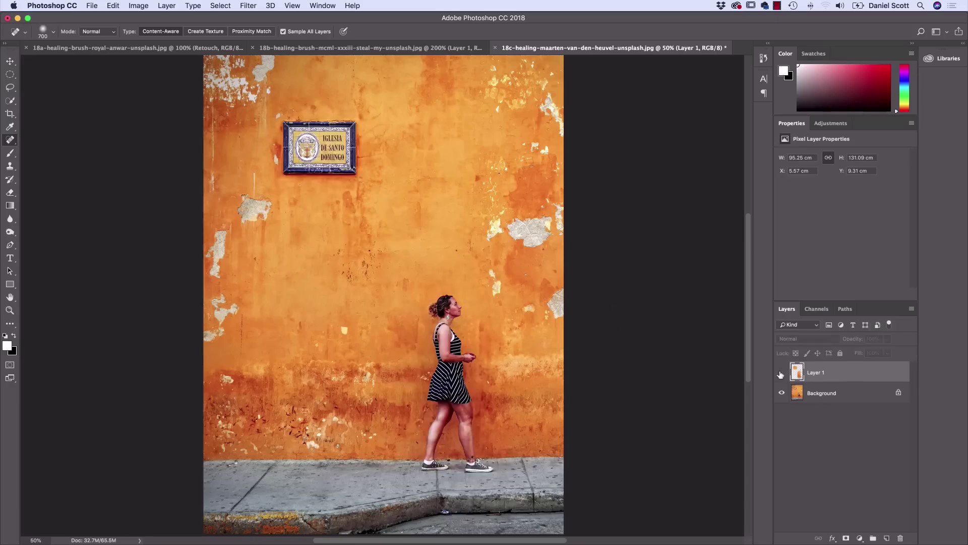
pyautogui.click(781, 373)
pyautogui.click(782, 372)
pyautogui.click(781, 373)
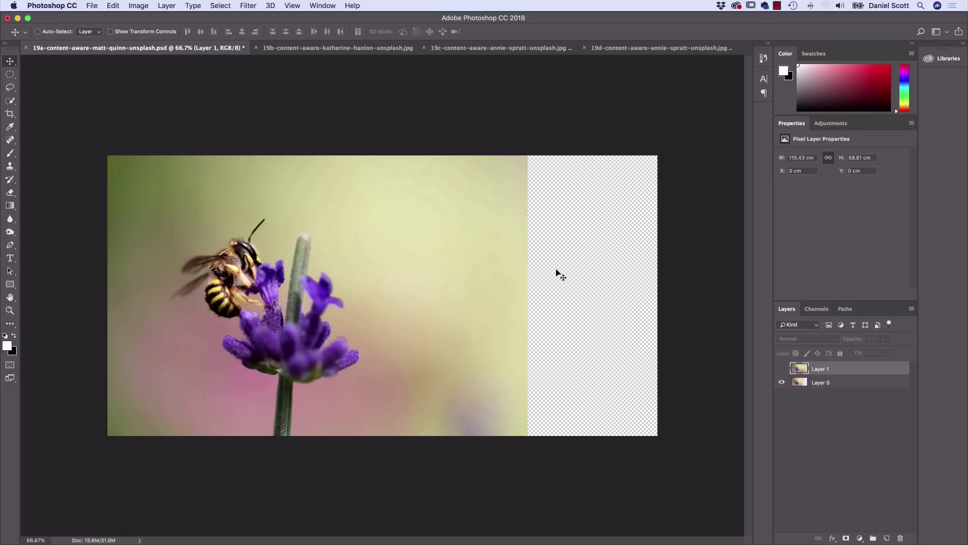
# Compare the extended layer with the original layer in each of the 19a, 19b, 19c and 19d content-aware example images.
pyautogui.click(782, 369)
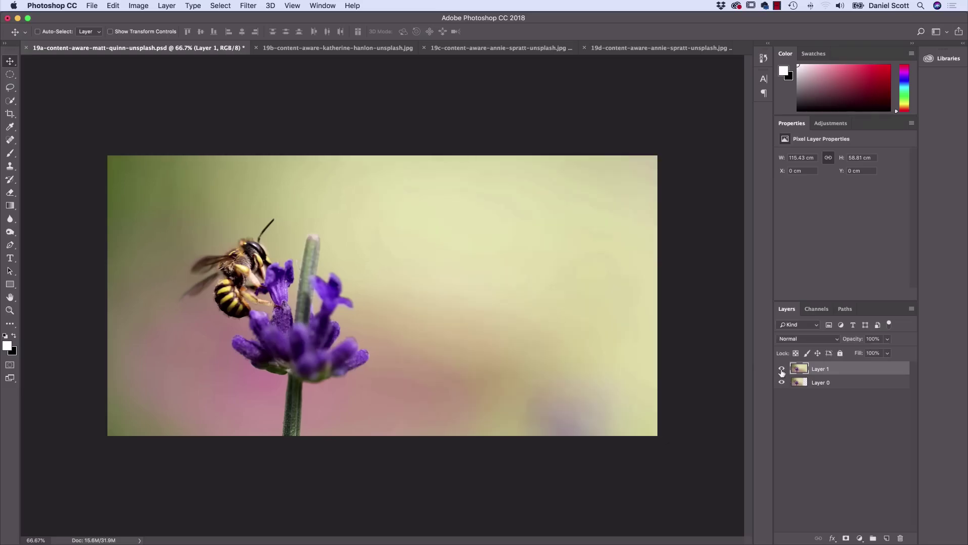
pyautogui.click(354, 48)
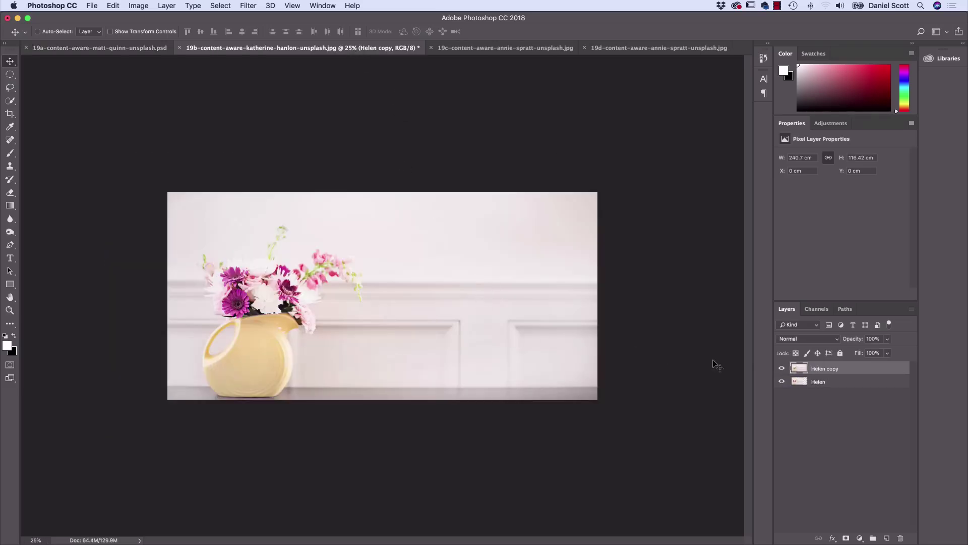
pyautogui.click(782, 369)
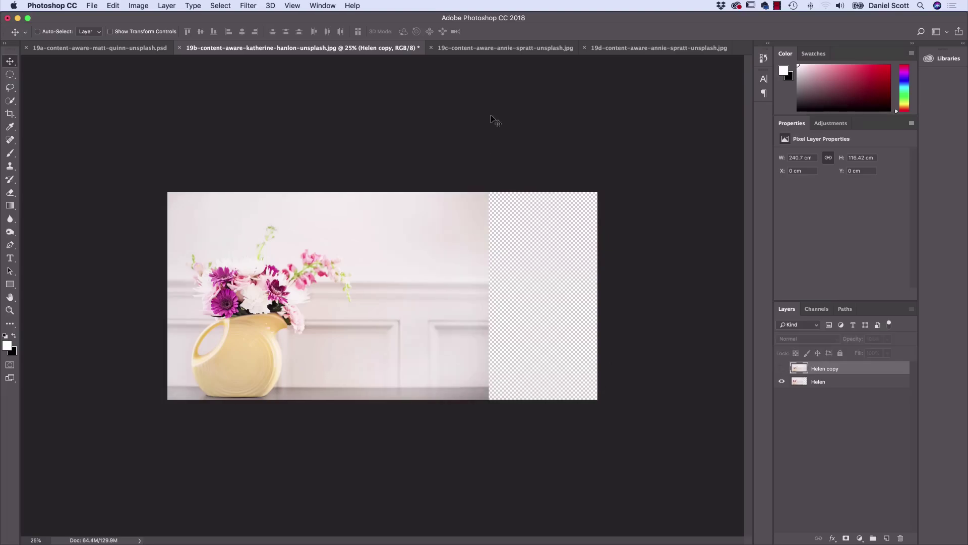
pyautogui.click(517, 48)
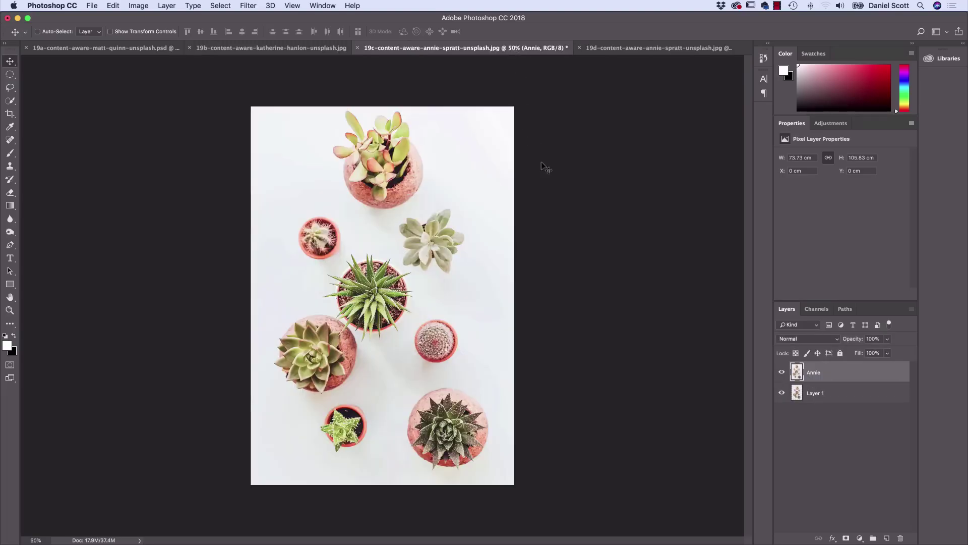
pyautogui.click(781, 372)
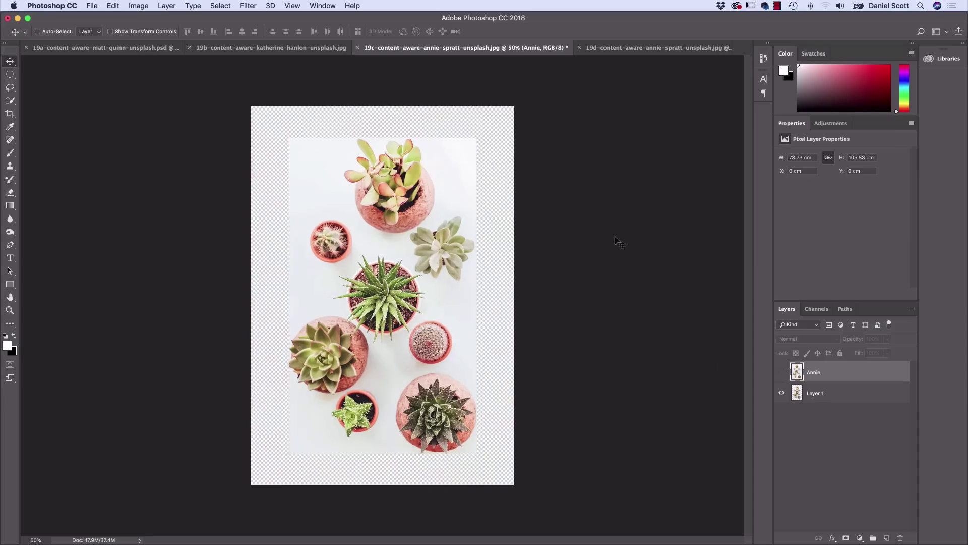
pyautogui.click(633, 49)
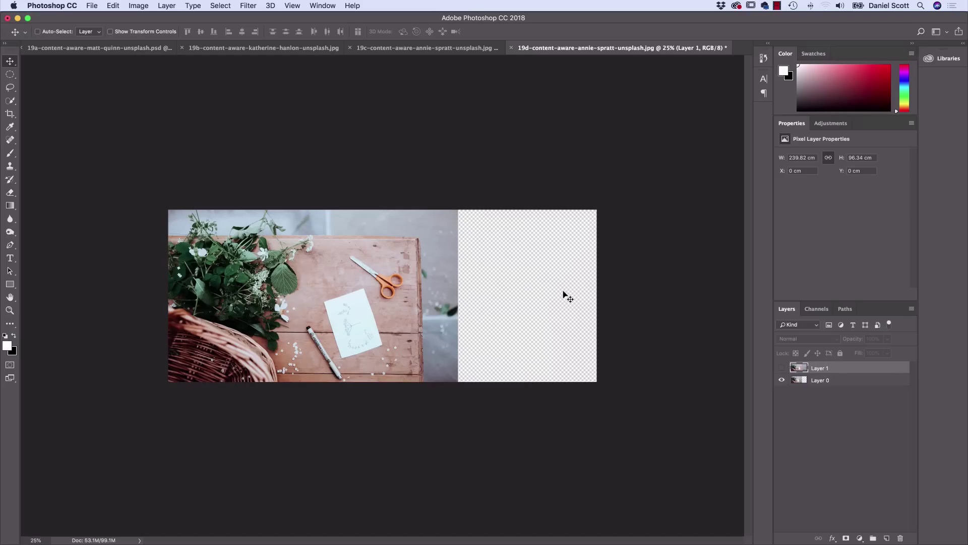
pyautogui.click(781, 368)
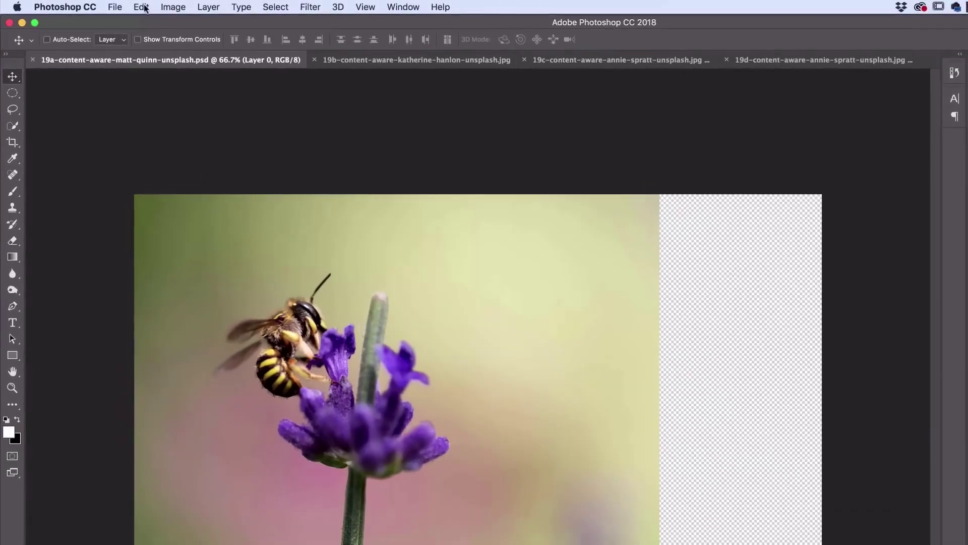
# Try stretching the bee image to about 129% width with Free Transform to cover the transparent area, and cancel the change.
pyautogui.click(143, 7)
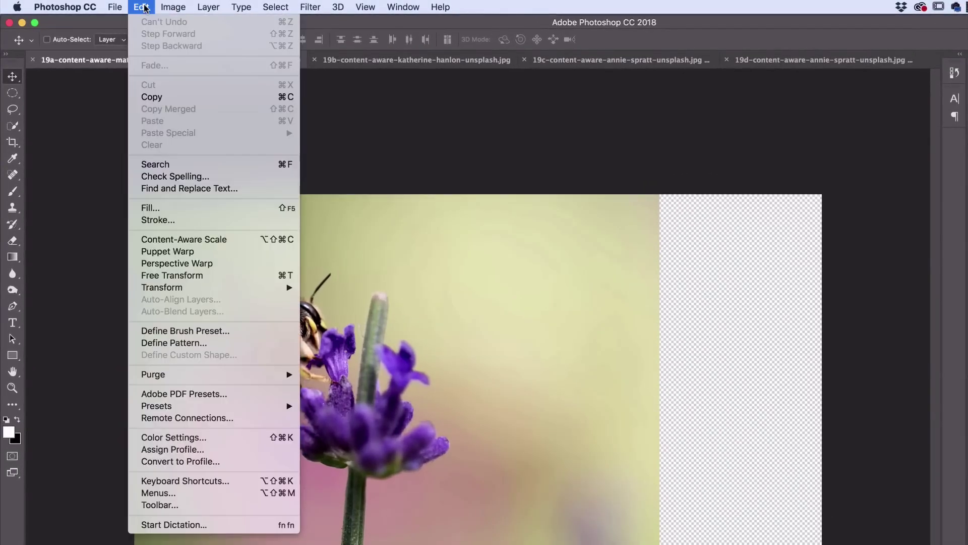
pyautogui.click(198, 244)
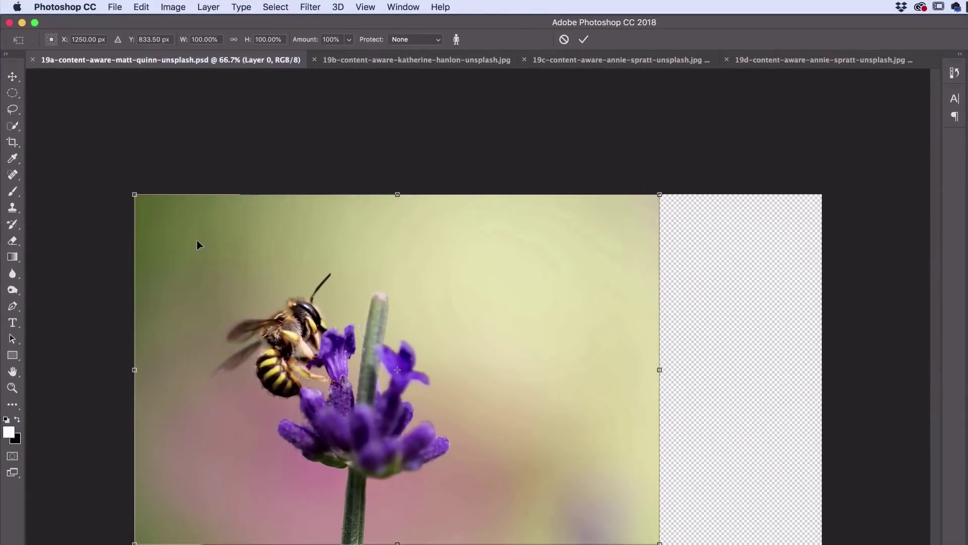
pyautogui.press('Return')
pyautogui.press('super+t')
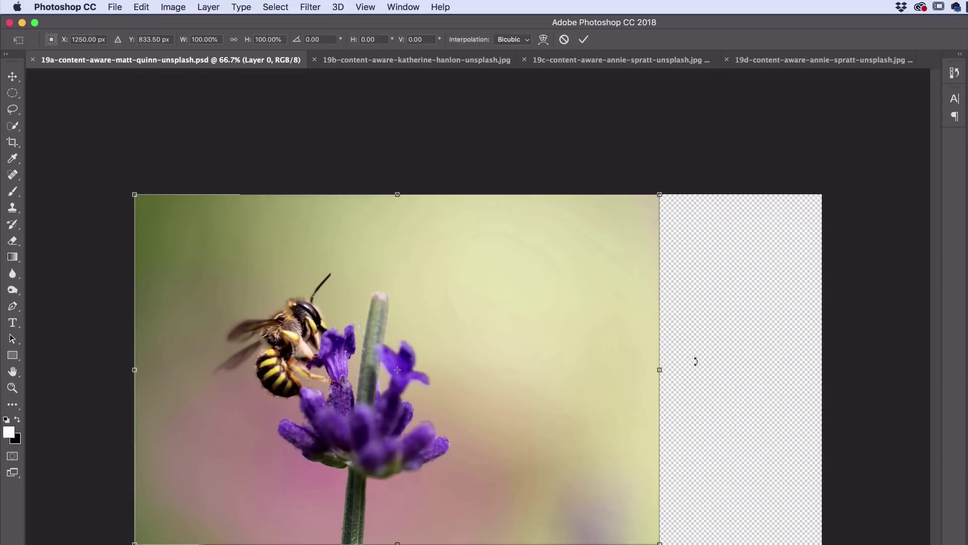
pyautogui.moveTo(661, 370); pyautogui.dragTo(813, 370)
pyautogui.press('Escape')
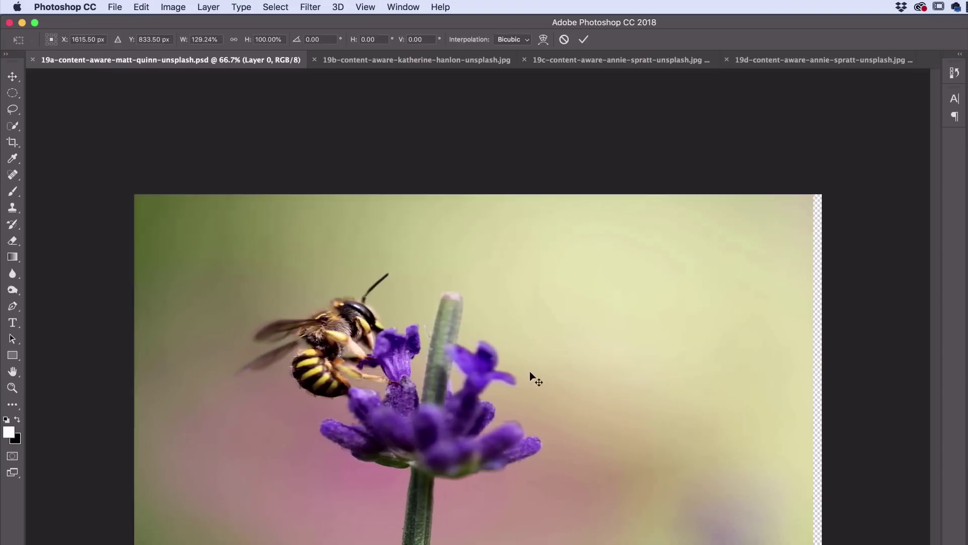
# Widen the bee layer to about 131% with Content-Aware Scale to fill the transparent area, and switch to the 19b flower image.
pyautogui.click(140, 7)
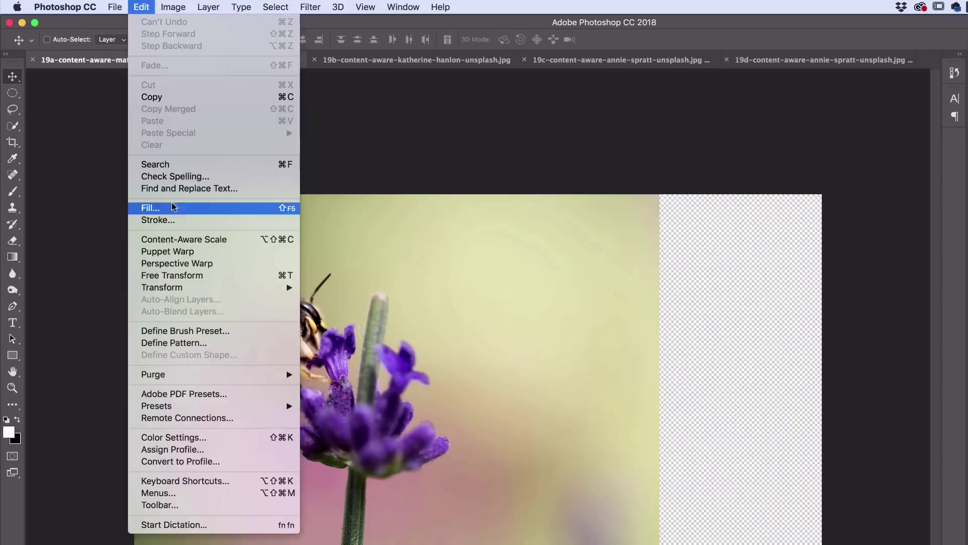
pyautogui.click(176, 240)
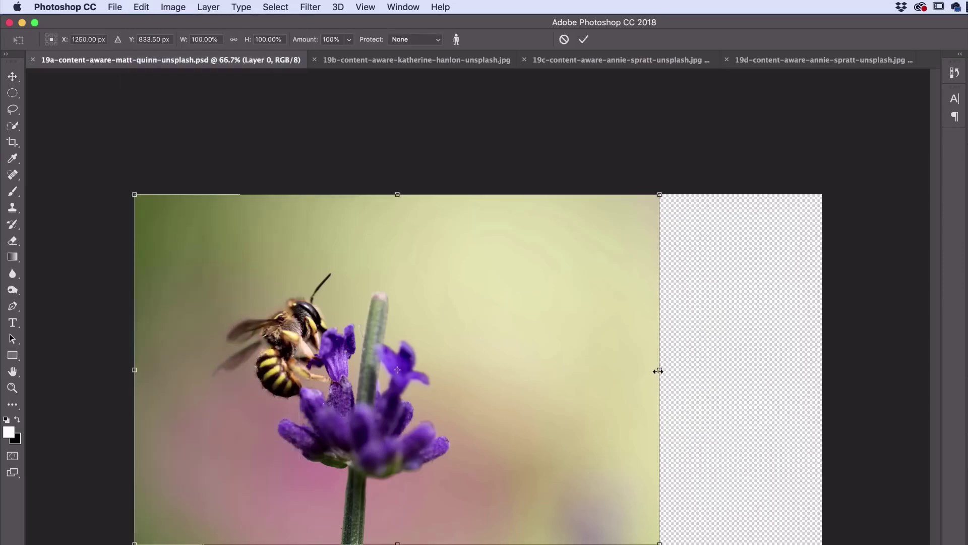
pyautogui.moveTo(659, 370); pyautogui.dragTo(820, 382)
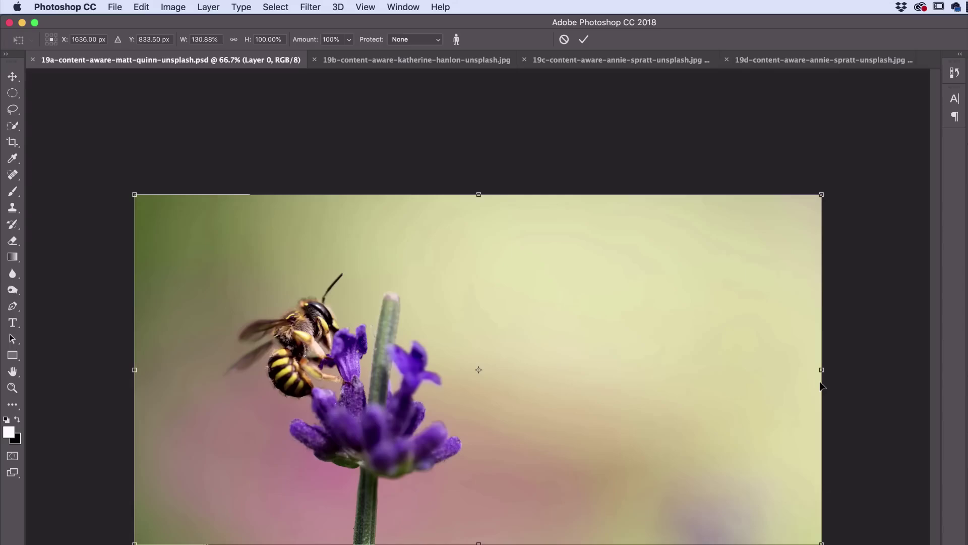
pyautogui.press('Return')
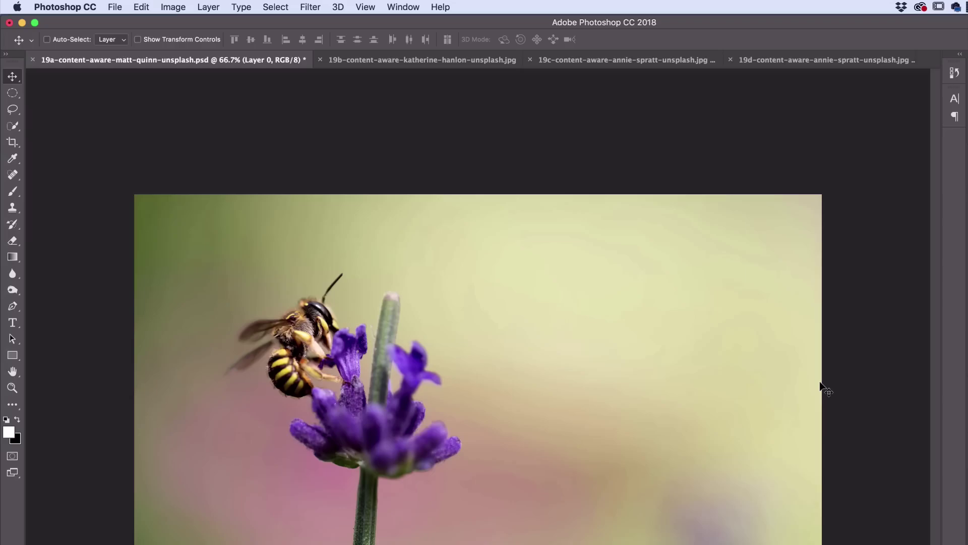
pyautogui.click(397, 60)
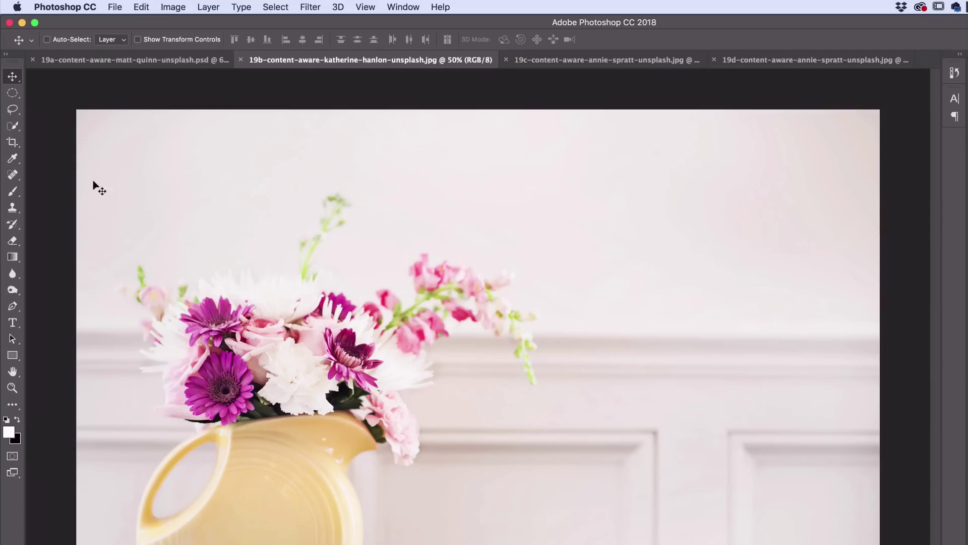
pyautogui.click(12, 142)
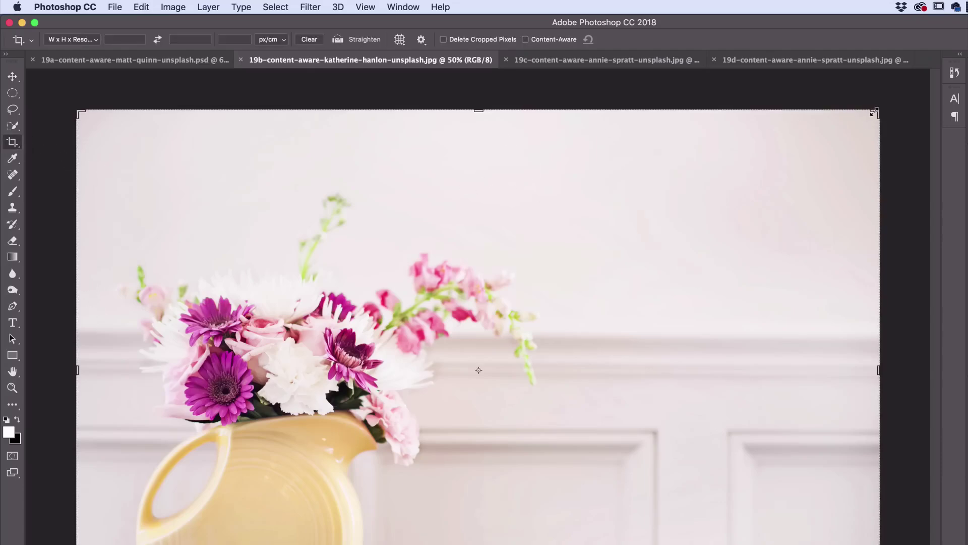
pyautogui.moveTo(876, 112); pyautogui.dragTo(660, 214)
pyautogui.press('Escape')
pyautogui.press('v')
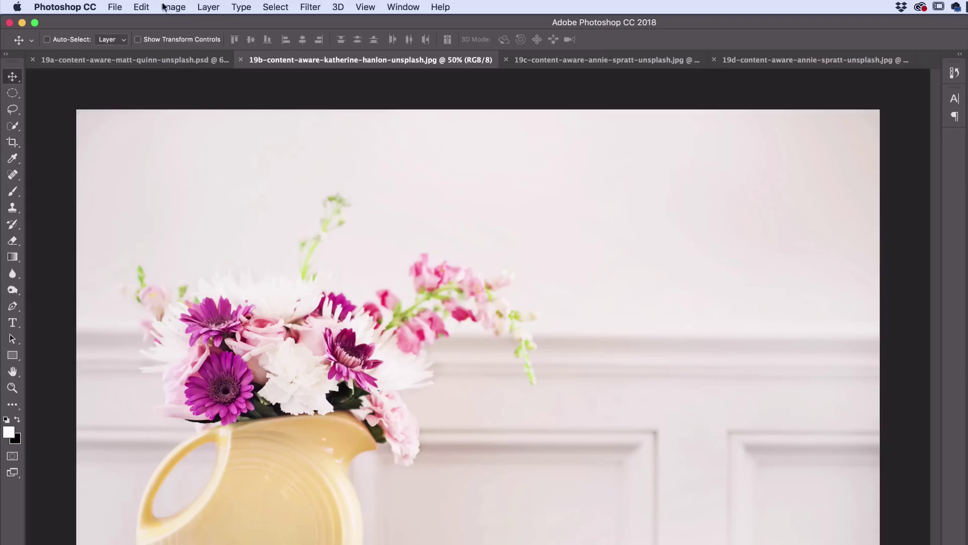
pyautogui.click(141, 7)
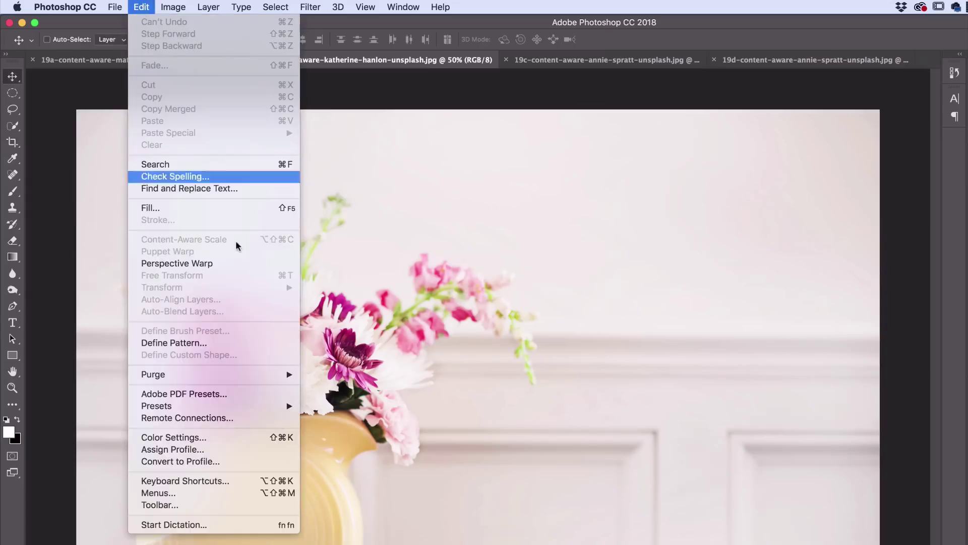
pyautogui.click(369, 166)
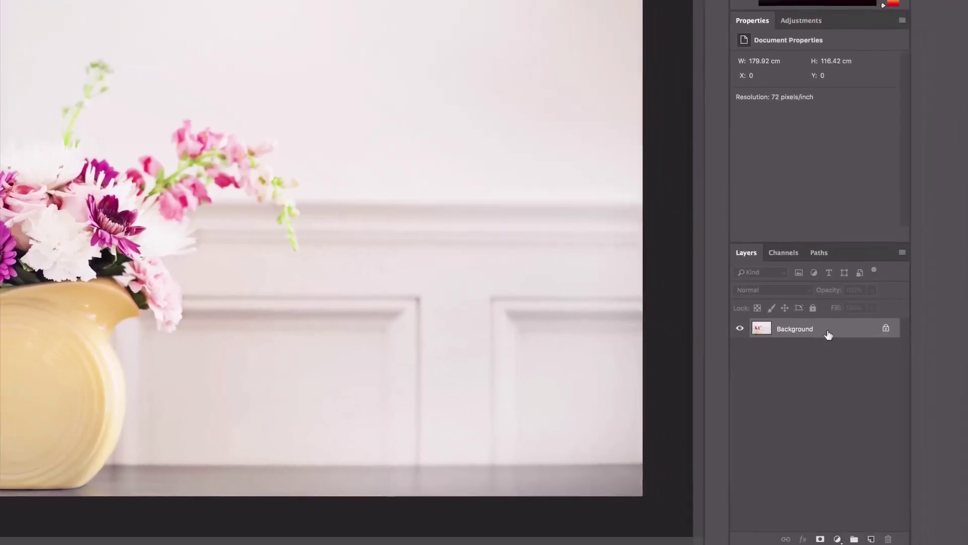
# Convert the locked Background of the 19b flower image into an editable layer, entering a first name as its name.
pyautogui.doubleClick(802, 331)
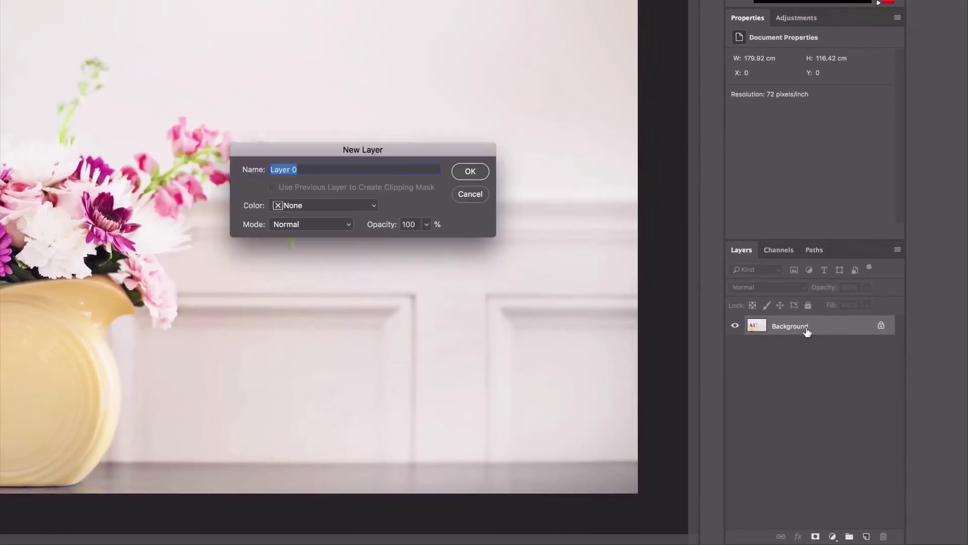
pyautogui.write('Helen')
pyautogui.press('Return')
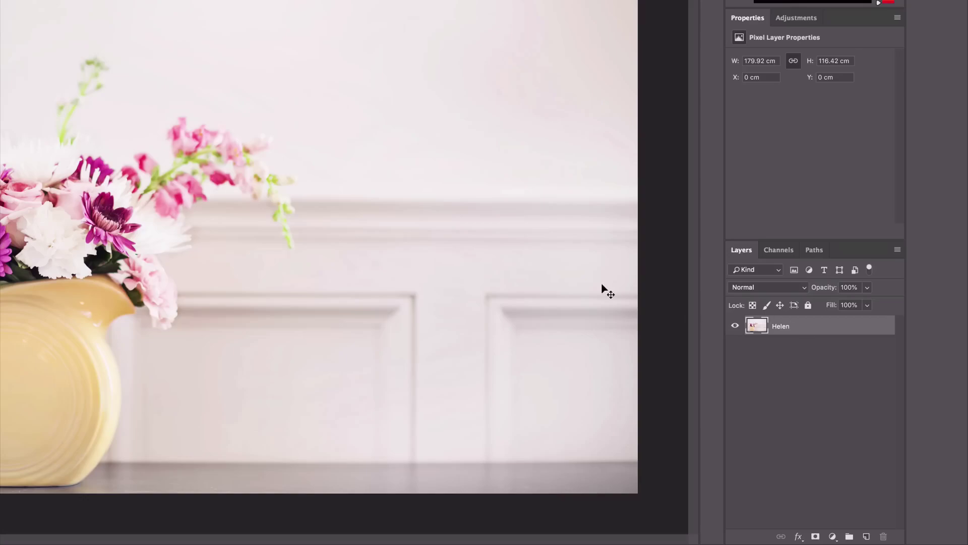
pyautogui.hotkey('ctrl', '-')
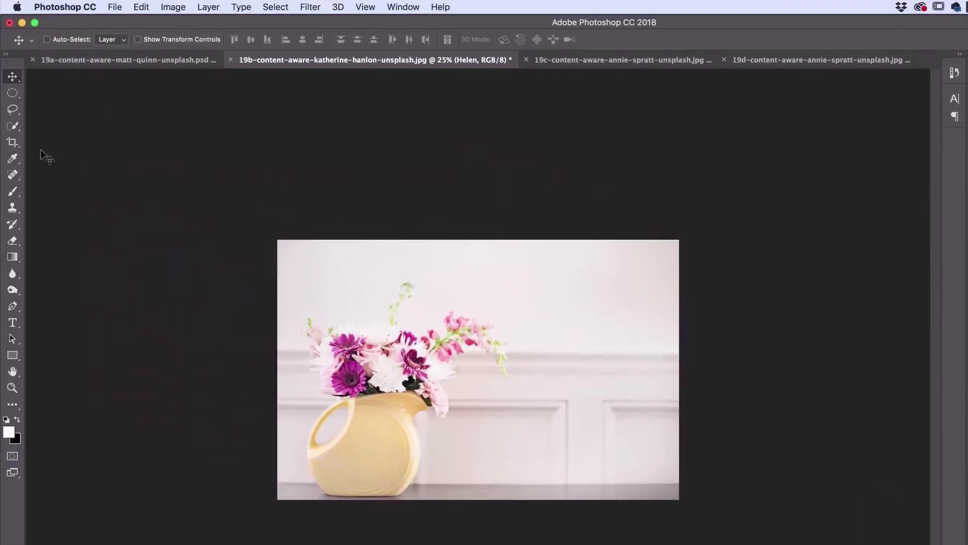
# Compare the 19a bee image before and after its content-aware scaling, and return to the 19b flower image.
pyautogui.click(0, 11)
pyautogui.click(158, 60)
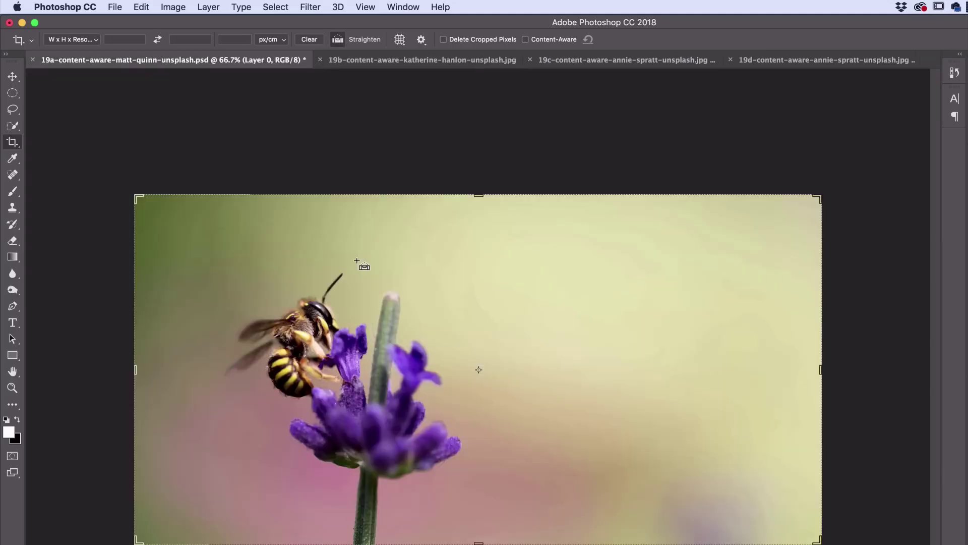
pyautogui.press('super+z')
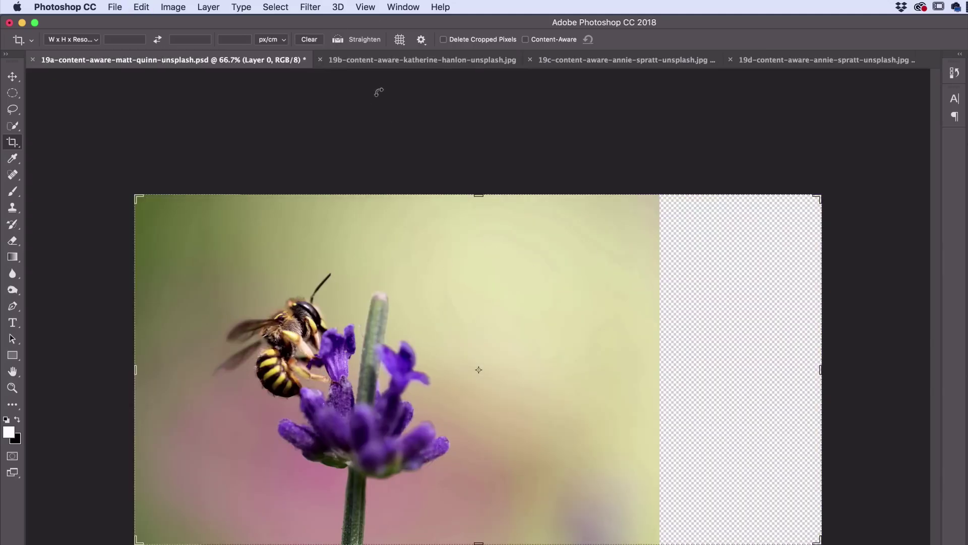
pyautogui.press('super+z')
pyautogui.click(383, 62)
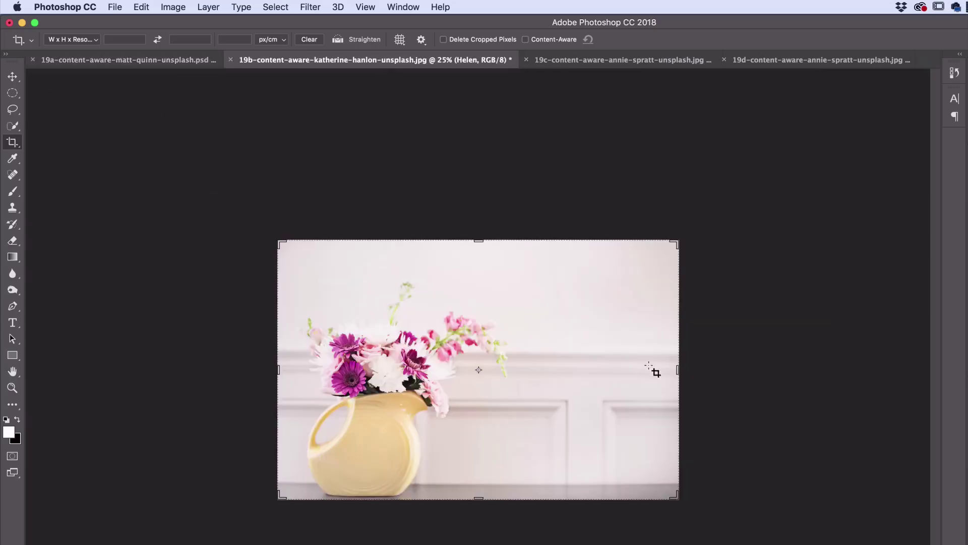
# Extend the flower image's canvas with the Crop tool by about 30% of its width, adding space beyond the right edge.
pyautogui.moveTo(675, 244); pyautogui.dragTo(634, 270)
pyautogui.press('Escape')
pyautogui.moveTo(677, 370); pyautogui.dragTo(773, 371)
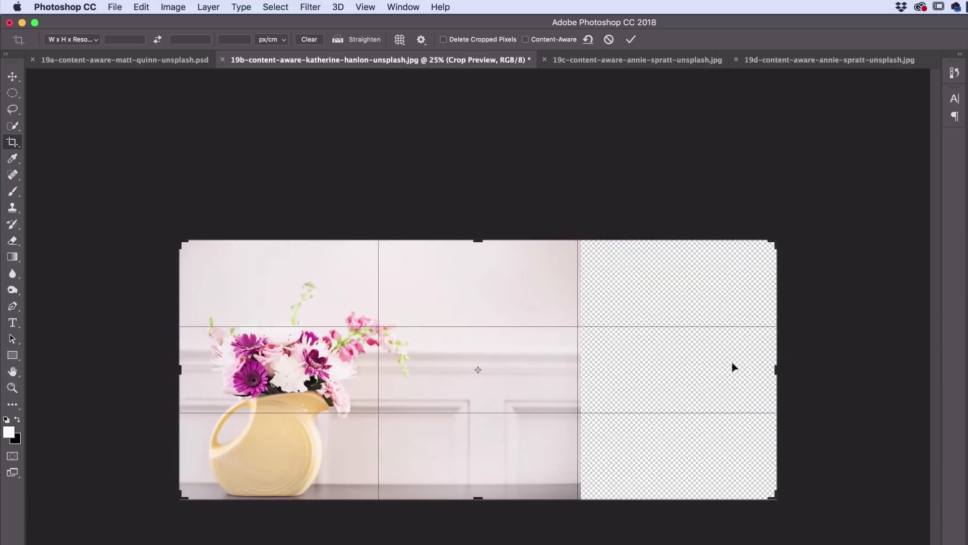
pyautogui.moveTo(773, 370); pyautogui.dragTo(736, 371)
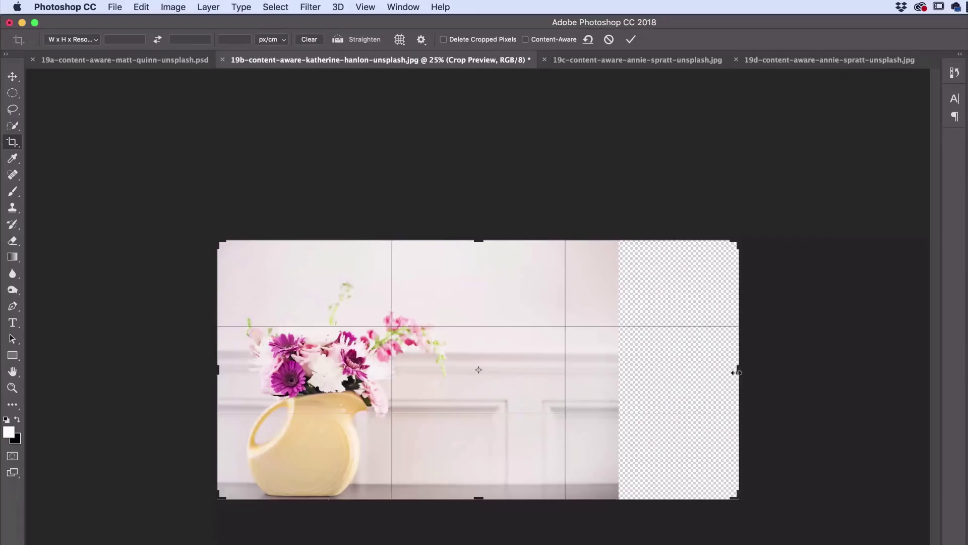
pyautogui.press('Return')
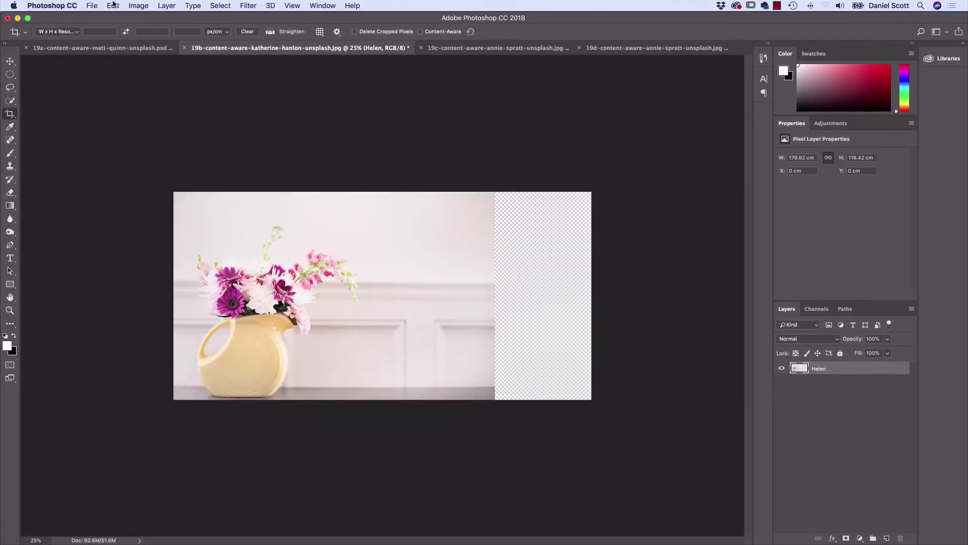
# Widen the flower layer to 130% with Content-Aware Scale so it fills the empty area on the right.
pyautogui.click(113, 5)
pyautogui.click(141, 191)
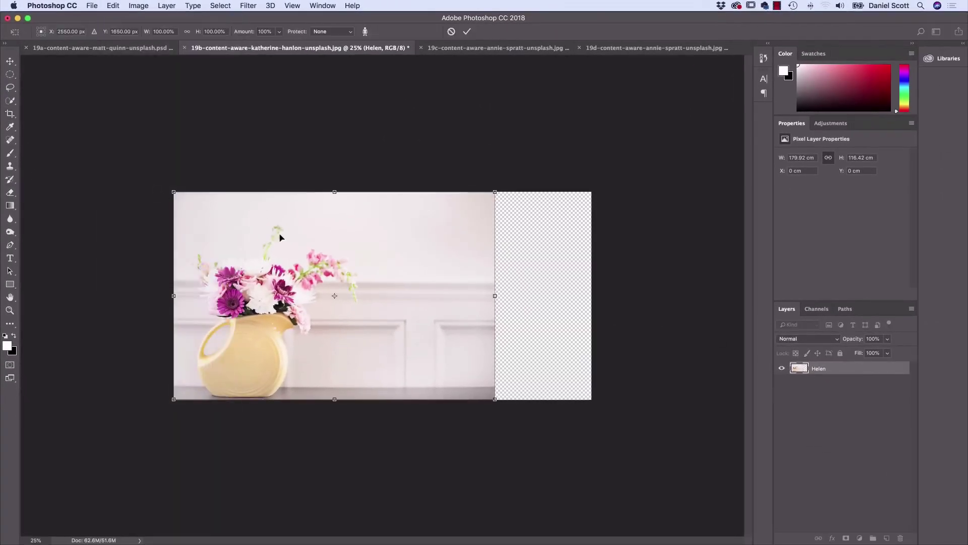
pyautogui.moveTo(497, 296); pyautogui.dragTo(592, 303)
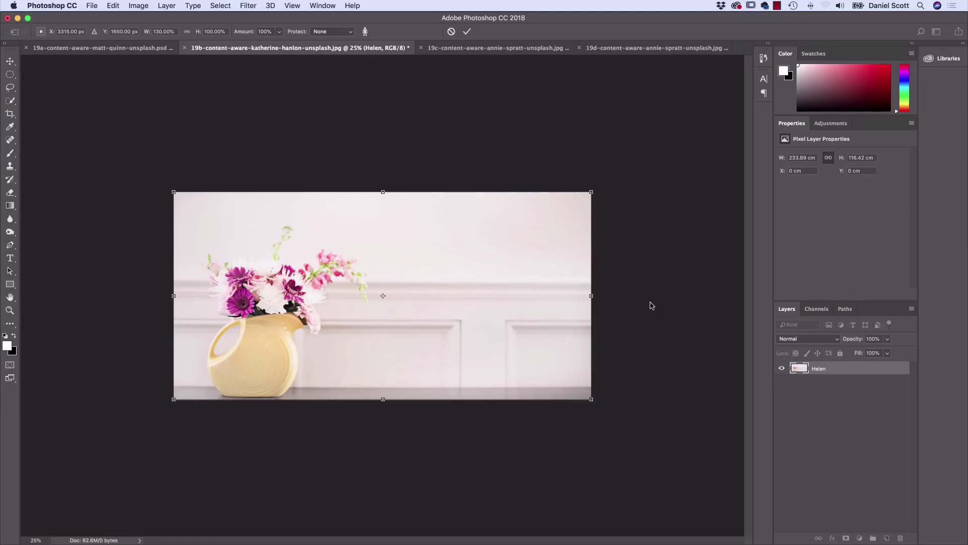
# Extend the flower image's canvas upward with the Crop tool by about 41% of its height.
pyautogui.press('c')
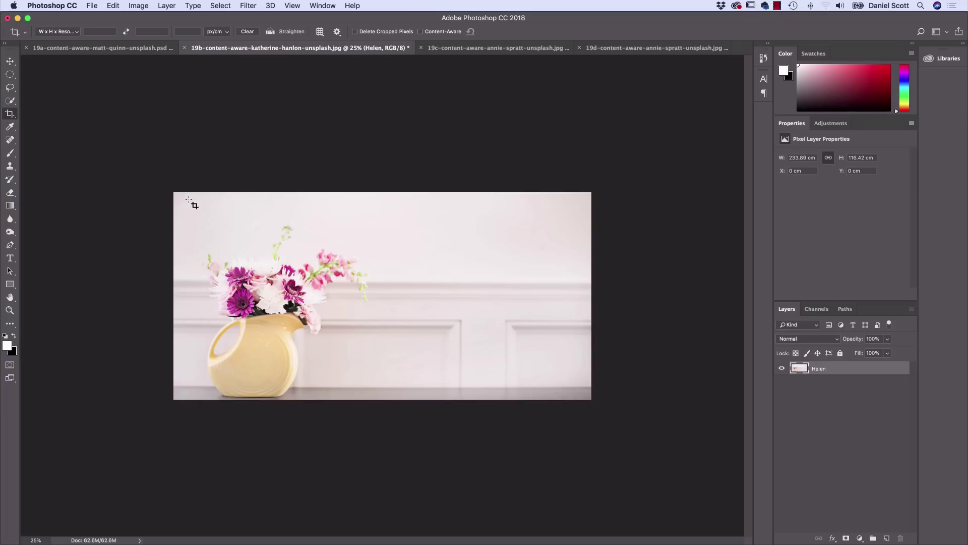
pyautogui.click(282, 224)
pyautogui.moveTo(384, 192); pyautogui.dragTo(387, 148)
pyautogui.press('Return')
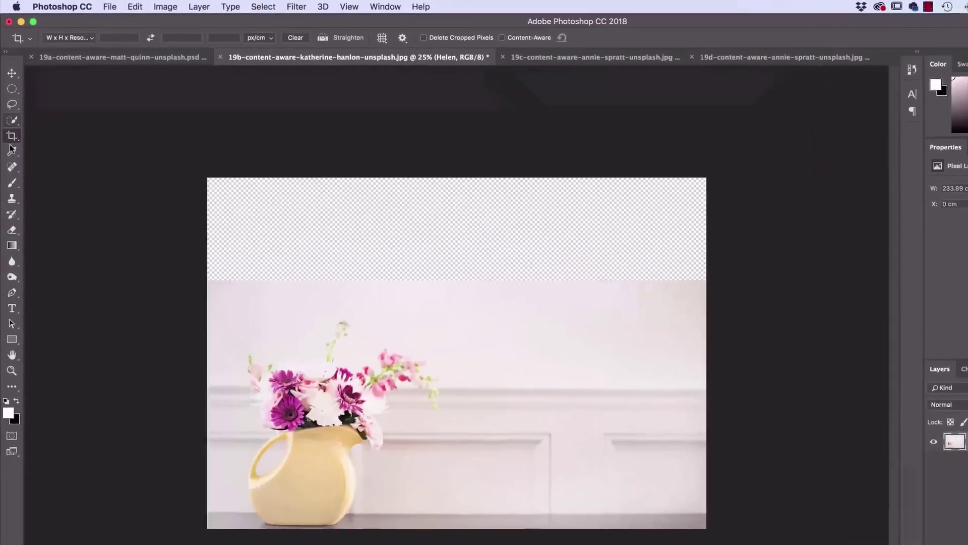
# Stretch the flower layer upward to about 141% height with Content-Aware Scale to fill the empty area above it.
pyautogui.click(135, 7)
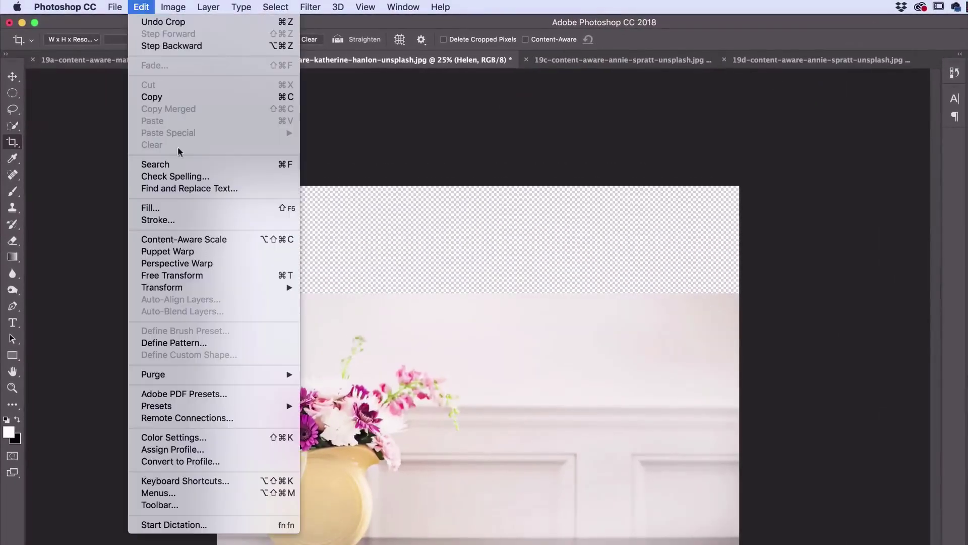
pyautogui.click(163, 228)
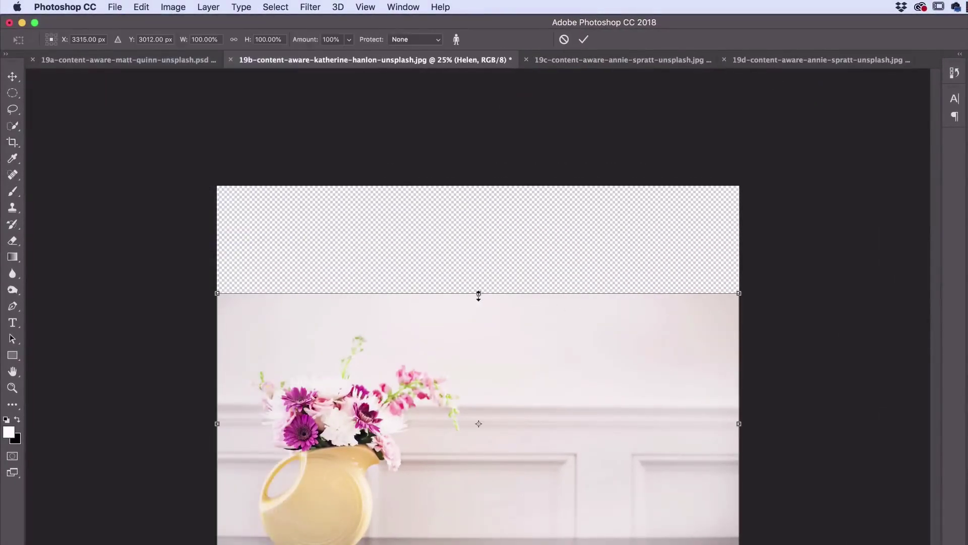
pyautogui.moveTo(478, 295); pyautogui.dragTo(473, 186)
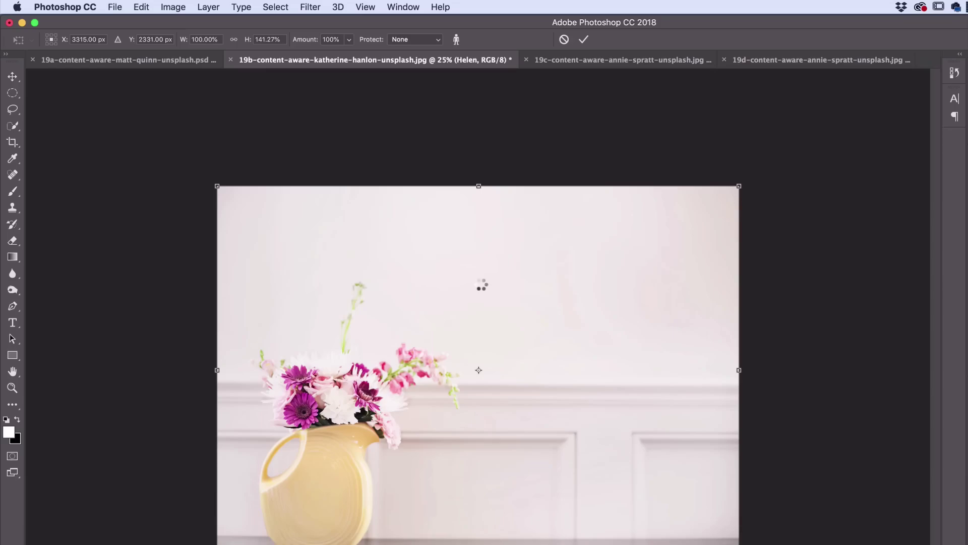
pyautogui.press('Return')
pyautogui.press('c')
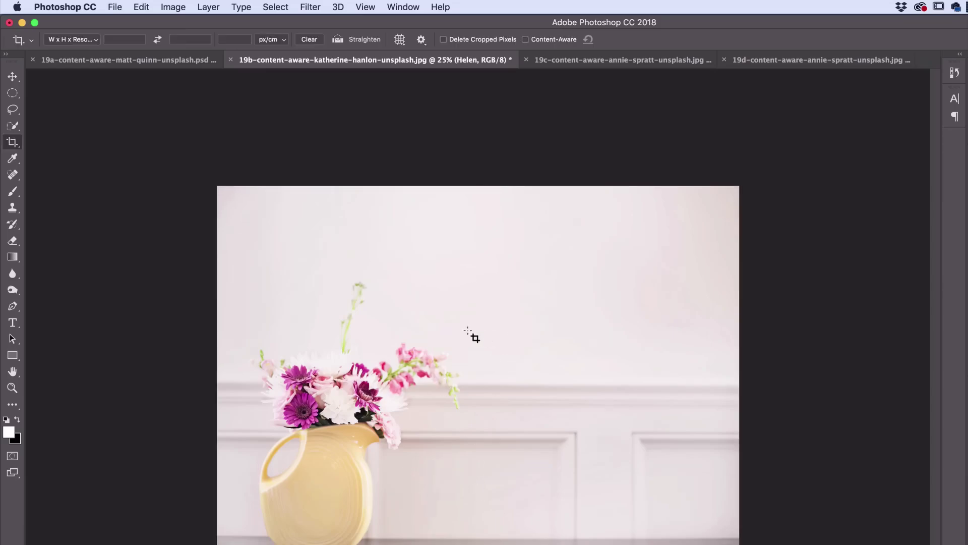
# Switch to the 19c succulent image and convert its Background into an editable layer, entering a first name as its name.
pyautogui.click(591, 61)
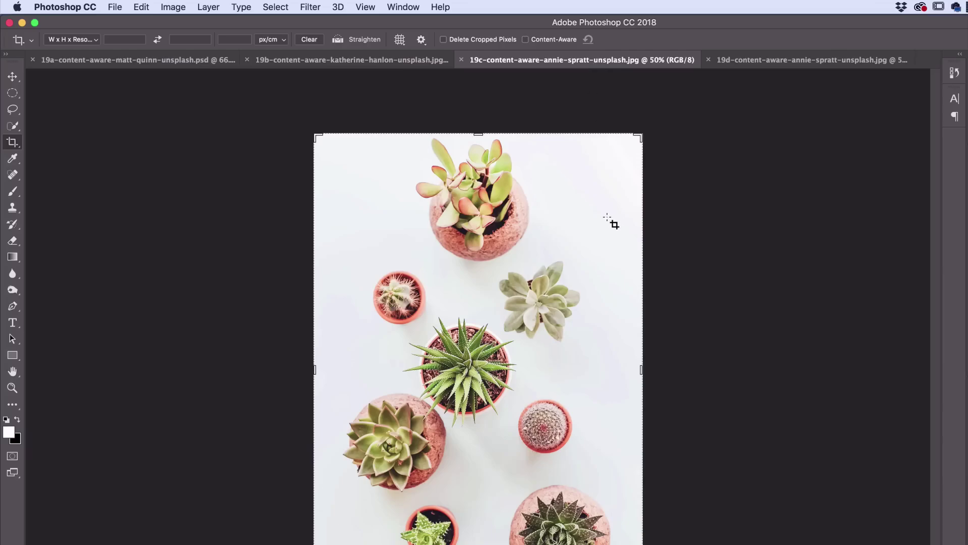
pyautogui.click(12, 77)
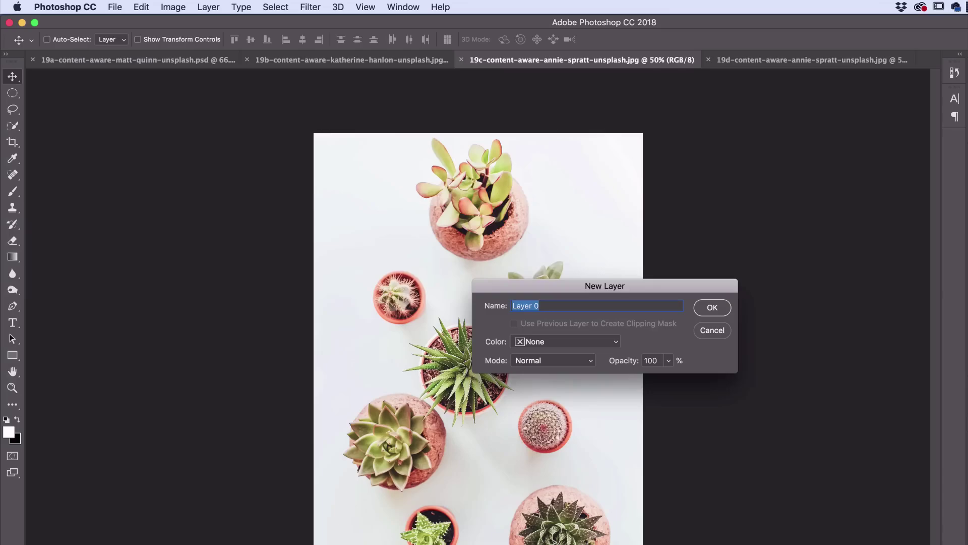
pyautogui.write('Annie')
pyautogui.click(712, 307)
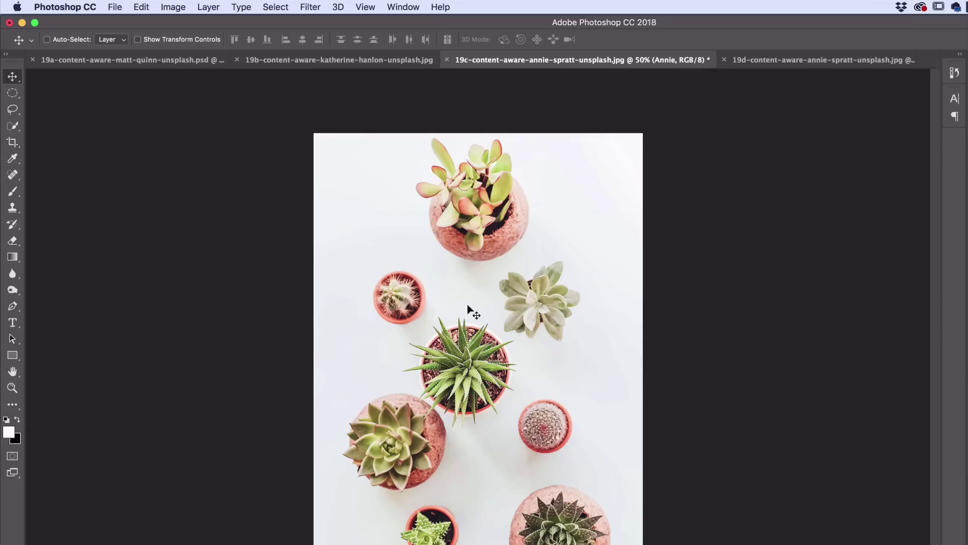
# Resize the 19c succulent layer with Content-Aware Scale to about 149% width and a reduced height, and reposition it to centre the plants.
pyautogui.click(142, 8)
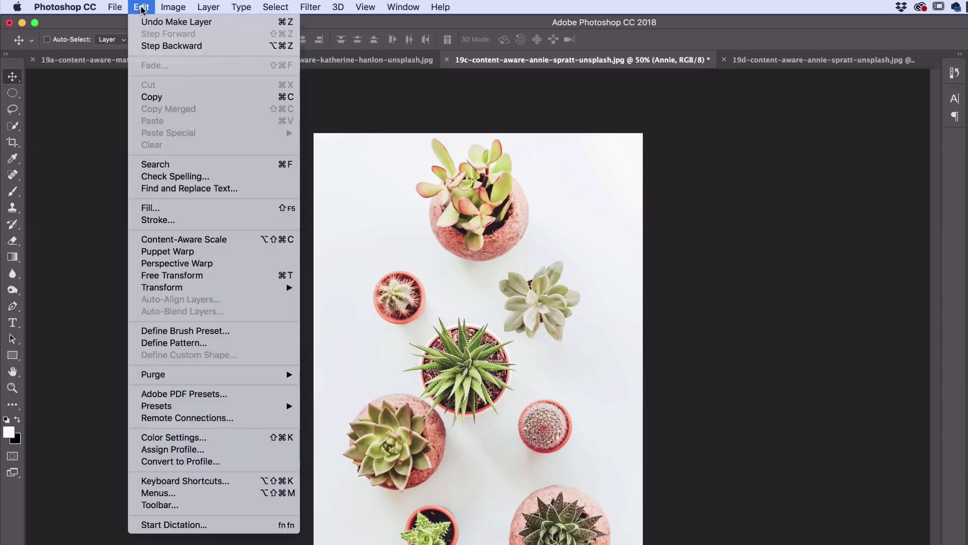
pyautogui.click(185, 239)
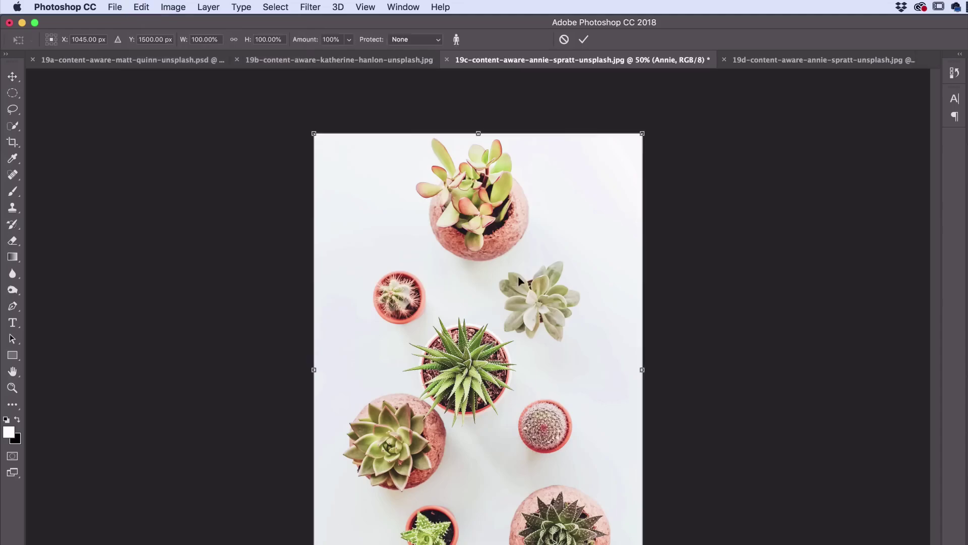
pyautogui.moveTo(642, 370); pyautogui.dragTo(562, 378)
pyautogui.moveTo(440, 134); pyautogui.dragTo(447, 218)
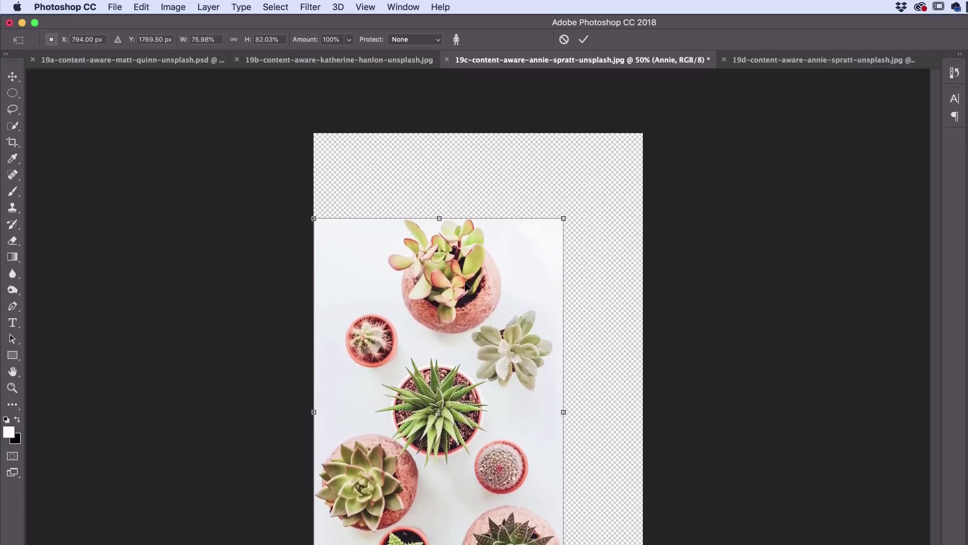
pyautogui.moveTo(573, 416); pyautogui.dragTo(782, 404)
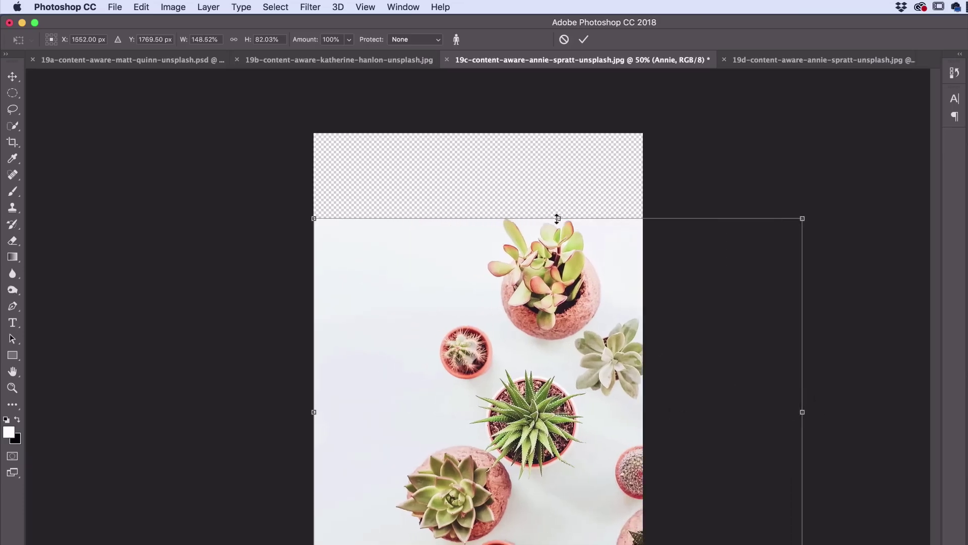
pyautogui.moveTo(558, 218); pyautogui.dragTo(560, 249)
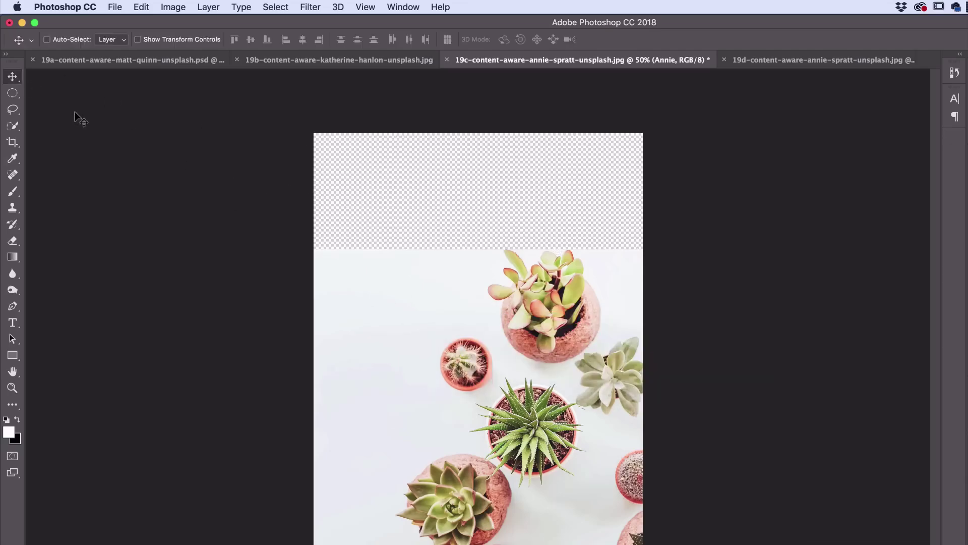
pyautogui.moveTo(508, 378); pyautogui.dragTo(426, 330)
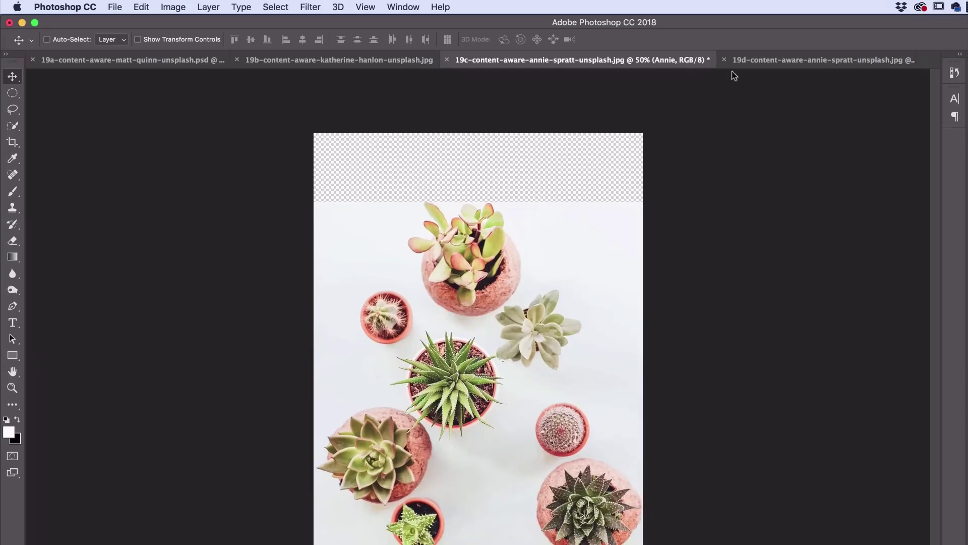
# Switch to the 19d image and extend its canvas to the right with the Crop tool by about 48% of its width.
pyautogui.click(777, 60)
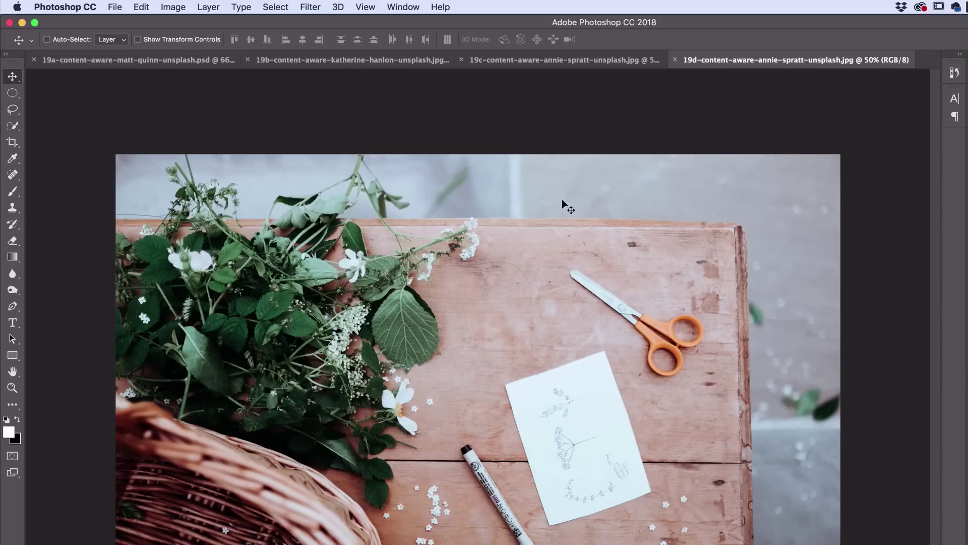
pyautogui.press('super+minus')
pyautogui.press('super+minus')
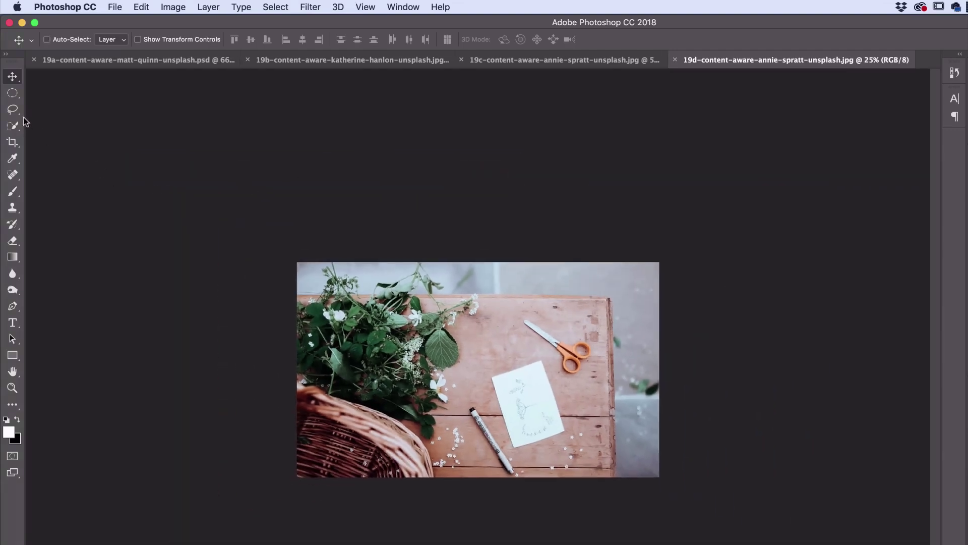
pyautogui.click(12, 143)
pyautogui.moveTo(660, 376); pyautogui.dragTo(753, 384)
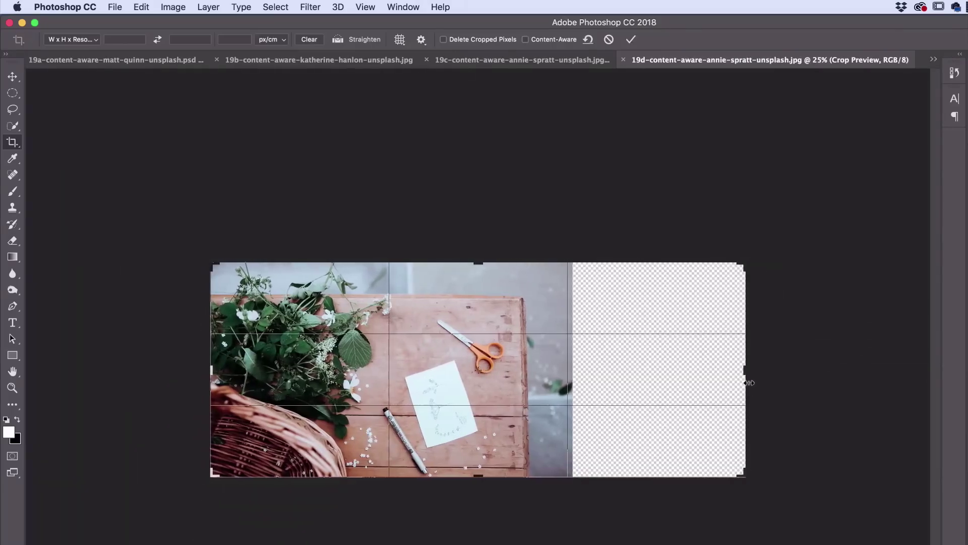
pyautogui.press('Return')
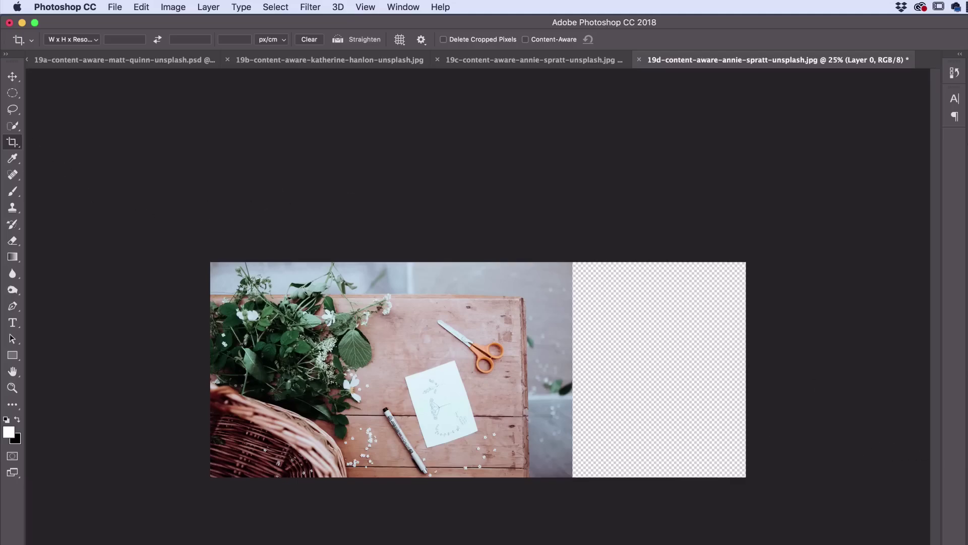
# Try to widen the 19d layer to about 148% with Content-Aware Scale without protecting any area.
pyautogui.click(142, 8)
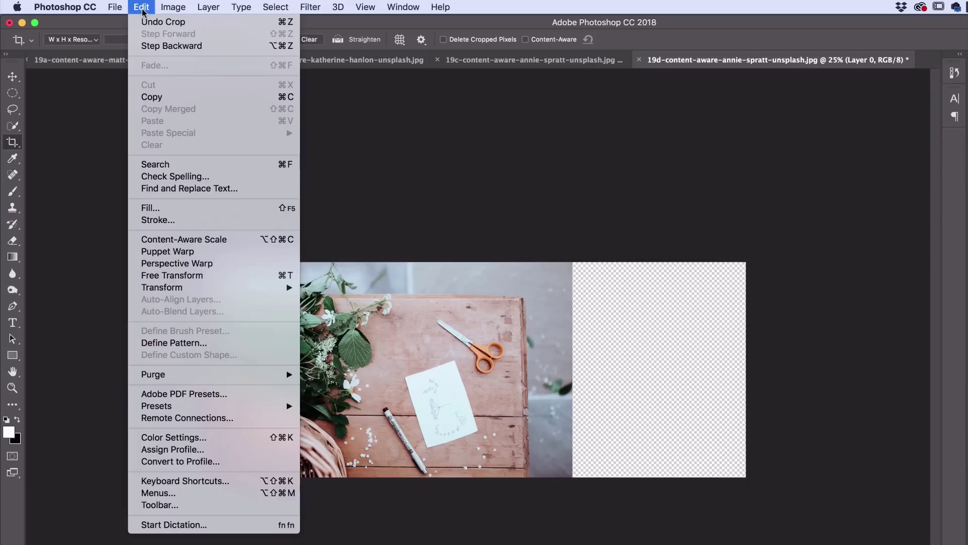
pyautogui.click(178, 240)
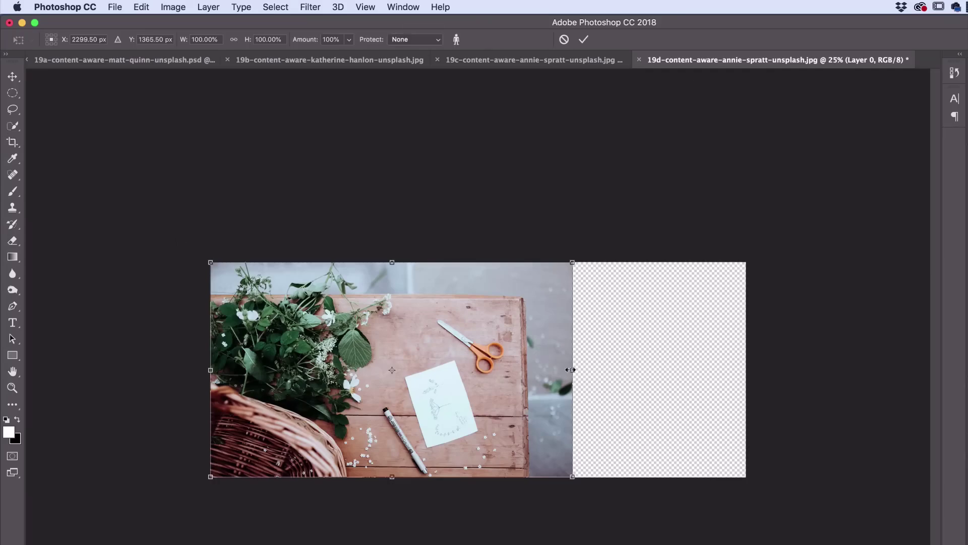
pyautogui.moveTo(571, 370); pyautogui.dragTo(745, 370)
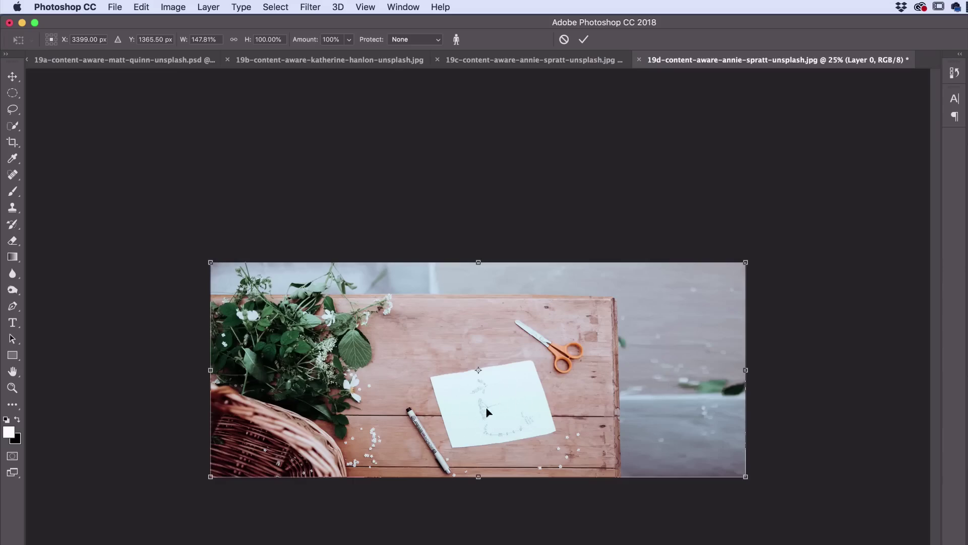
pyautogui.press('Escape')
pyautogui.press('c')
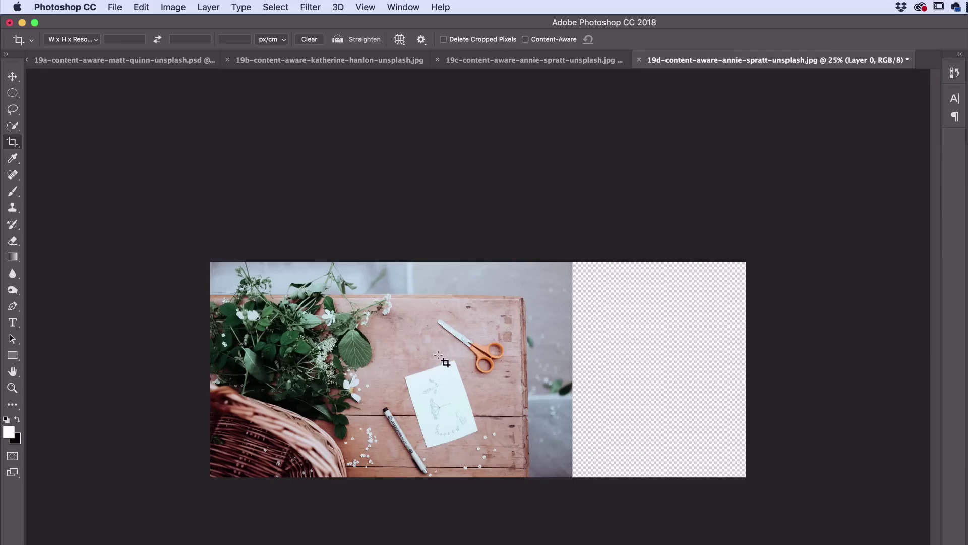
# Select the white sheet of paper with the Quick Selection tool, save the selection as "A name", and deselect it.
pyautogui.click(15, 125)
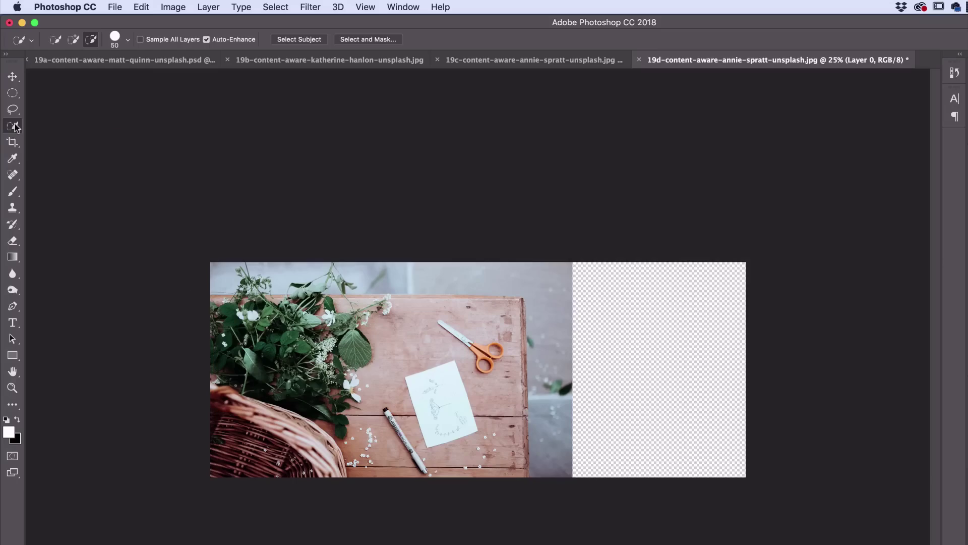
pyautogui.moveTo(12, 93); pyautogui.dragTo(37, 96)
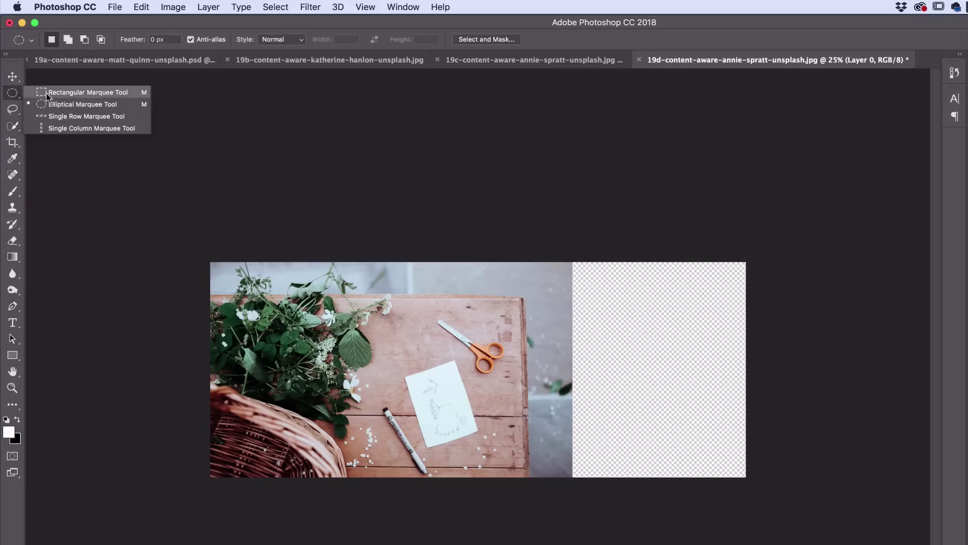
pyautogui.click(9, 128)
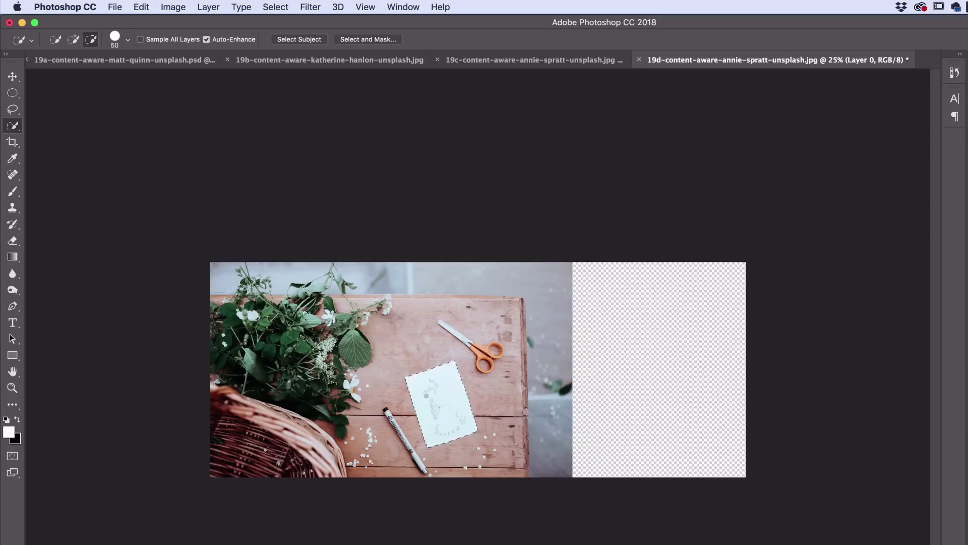
pyautogui.click(273, 7)
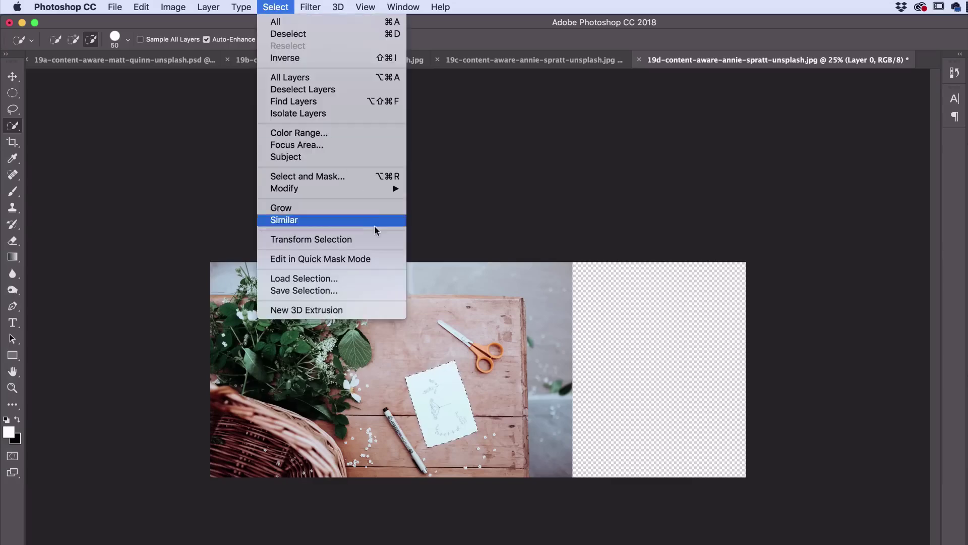
pyautogui.click(336, 292)
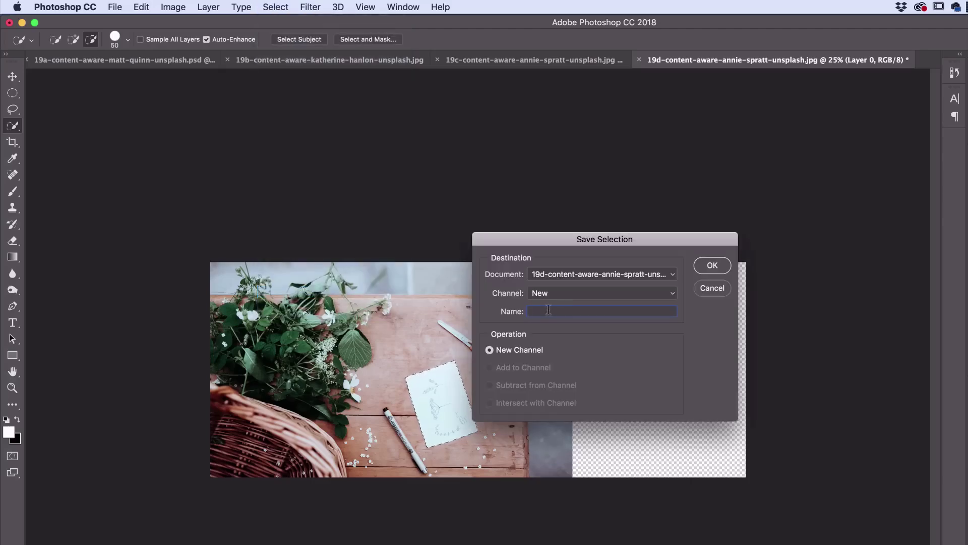
pyautogui.write('A name')
pyautogui.click(696, 262)
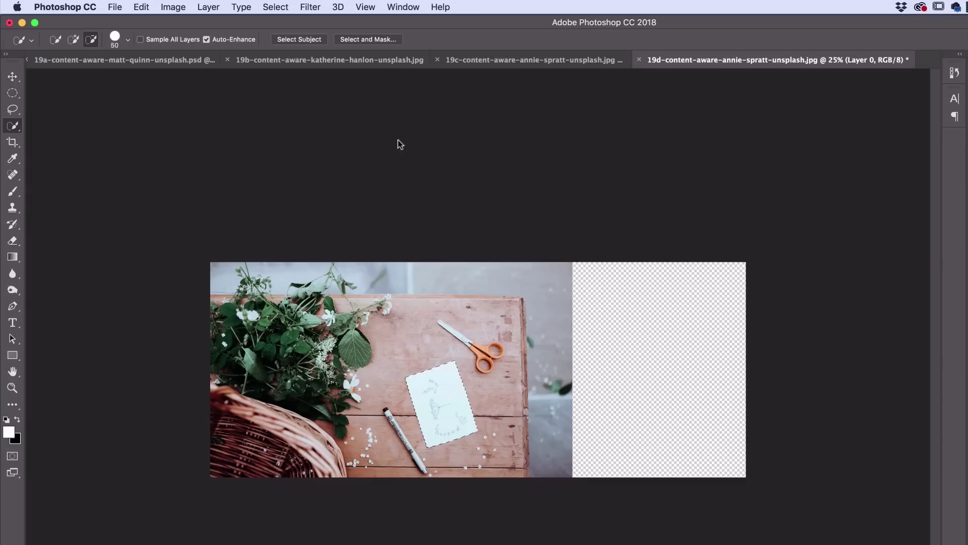
pyautogui.click(275, 7)
pyautogui.click(290, 34)
# Widen the 19d layer to about 148% with Content-Aware Scale, protecting the saved "A name" selection, to fill the empty area.
pyautogui.click(141, 7)
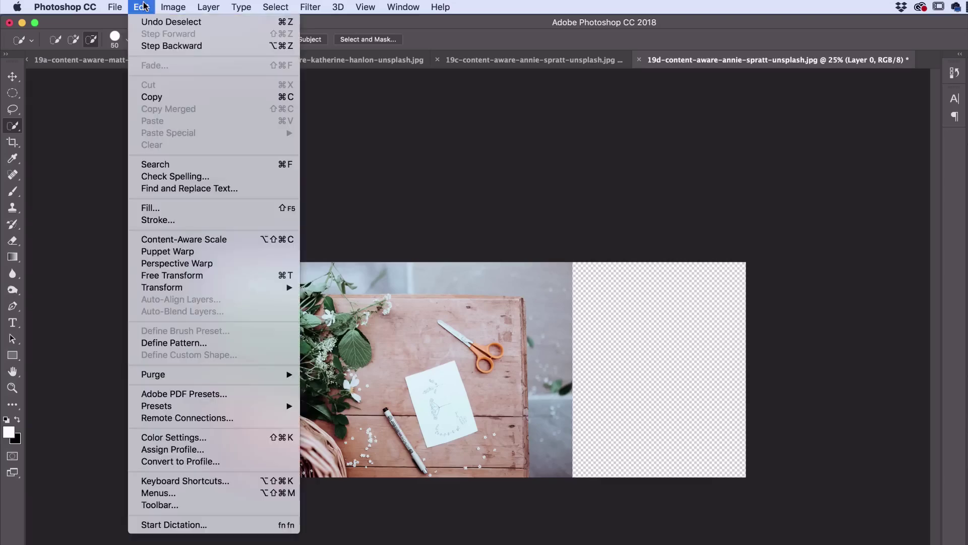
pyautogui.click(171, 239)
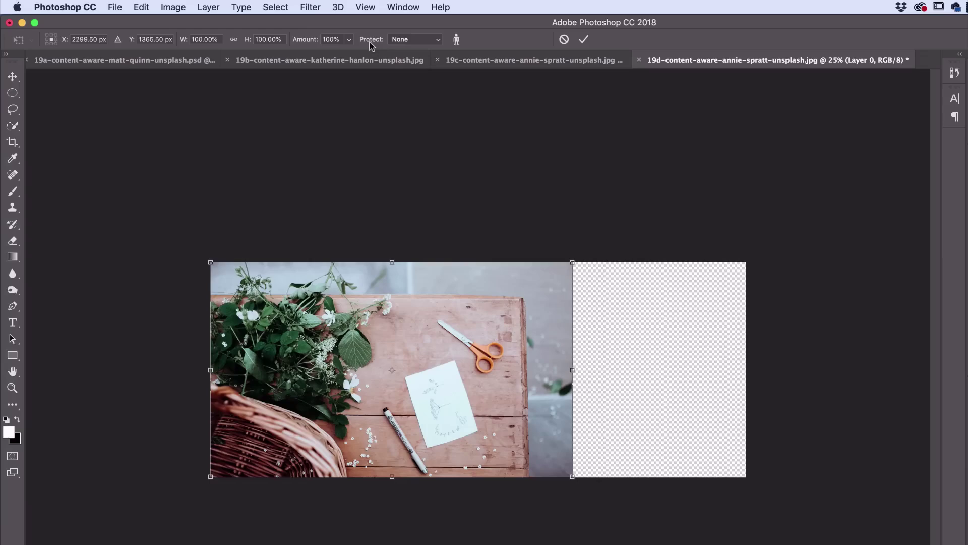
pyautogui.click(419, 40)
pyautogui.click(419, 40)
pyautogui.click(411, 40)
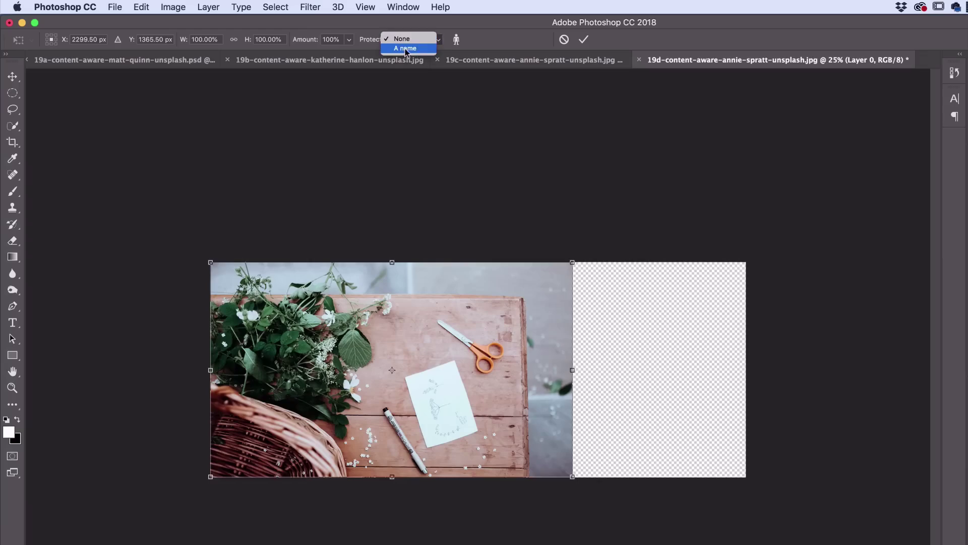
pyautogui.click(406, 48)
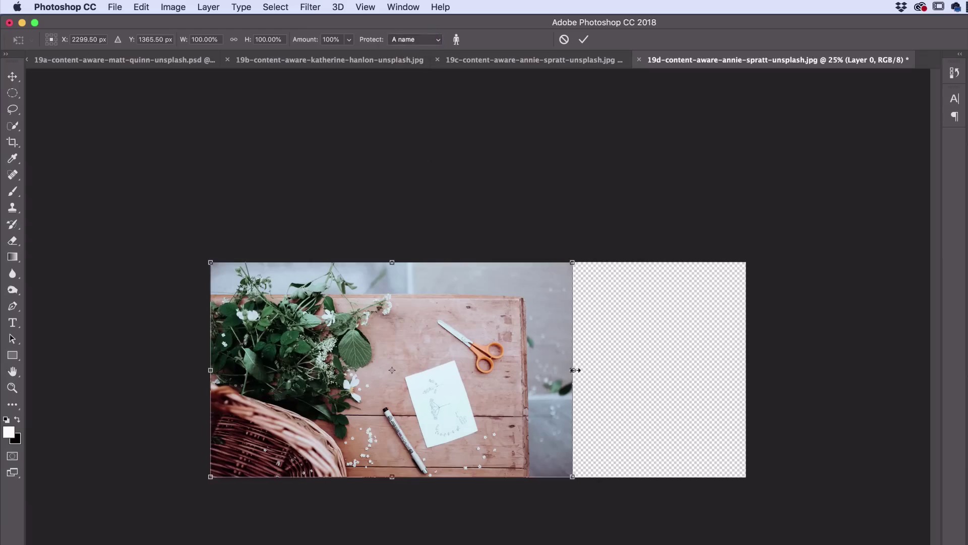
pyautogui.moveTo(575, 370); pyautogui.dragTo(749, 375)
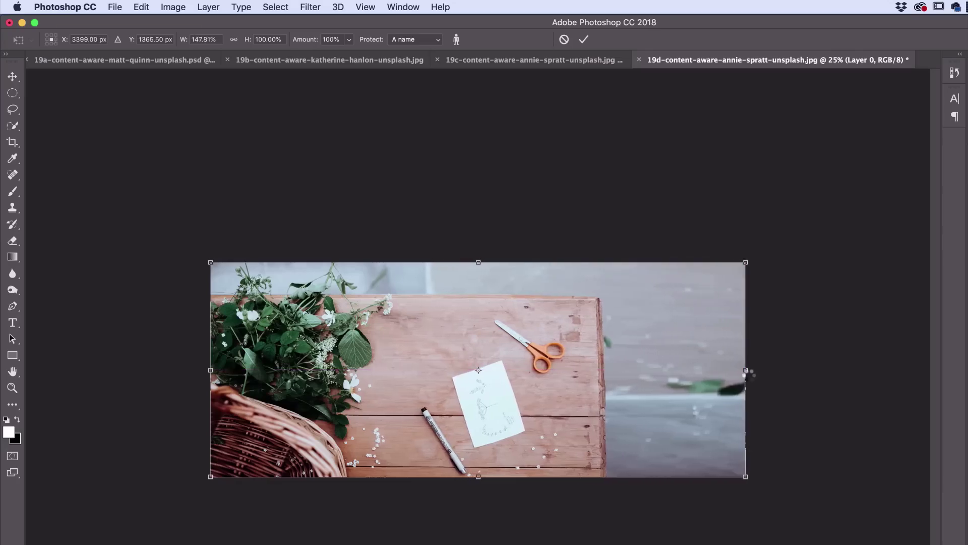
pyautogui.press('Return')
pyautogui.press('w')
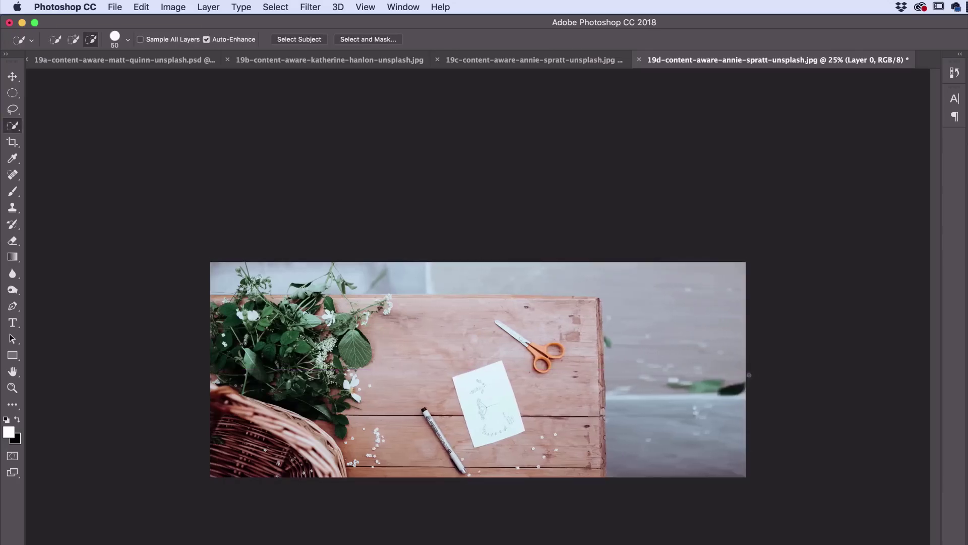
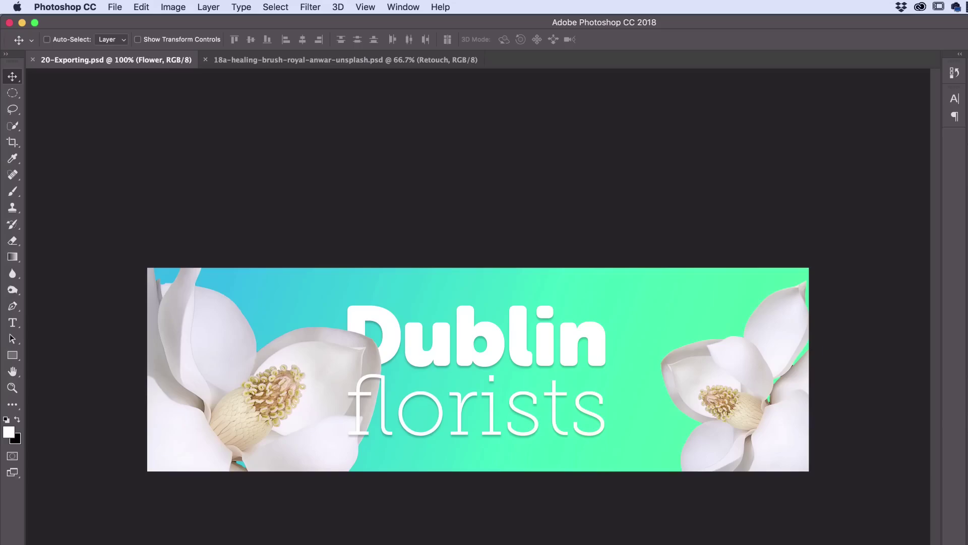
# Switch to InDesign and place 20-Exporting.psd across the full width of the prospectus cover, about 595 by 183 pt.
pyautogui.press('super+Tab')
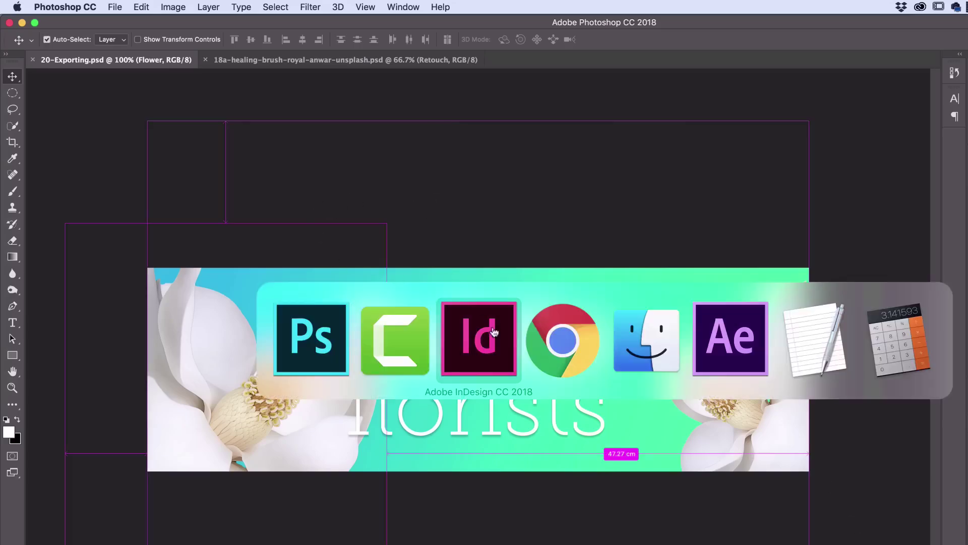
pyautogui.click(495, 332)
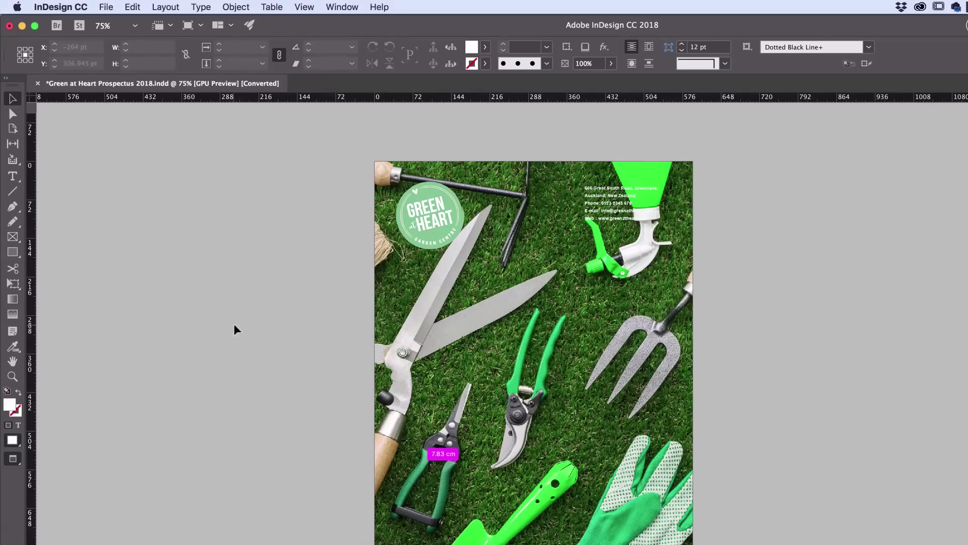
pyautogui.click(106, 7)
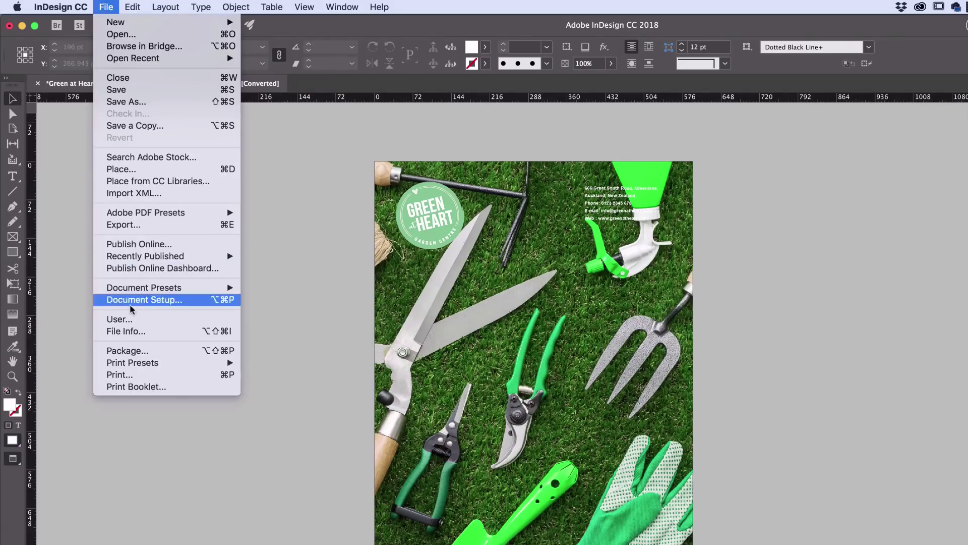
pyautogui.click(137, 169)
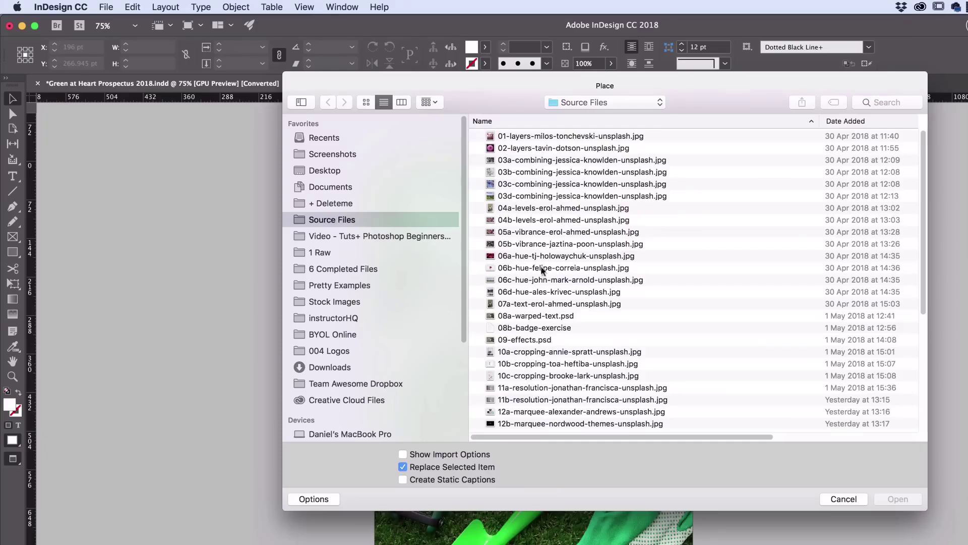
pyautogui.scroll(-5, 542, 271)
pyautogui.click(527, 427)
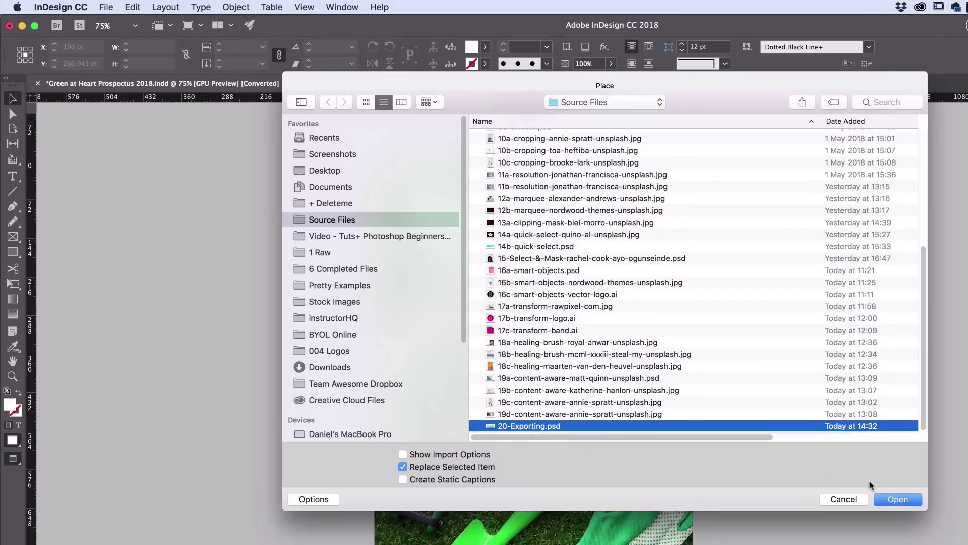
pyautogui.click(885, 498)
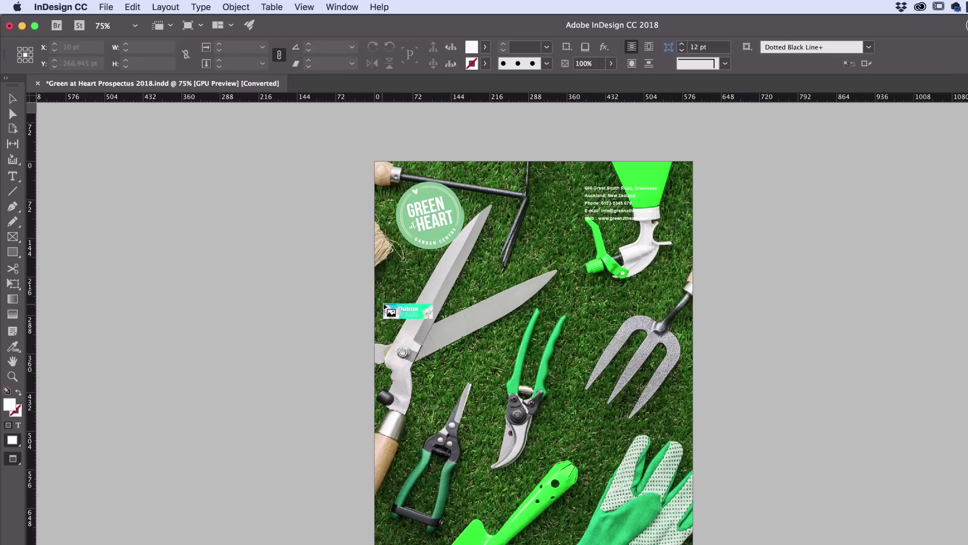
pyautogui.moveTo(375, 303); pyautogui.dragTo(706, 418)
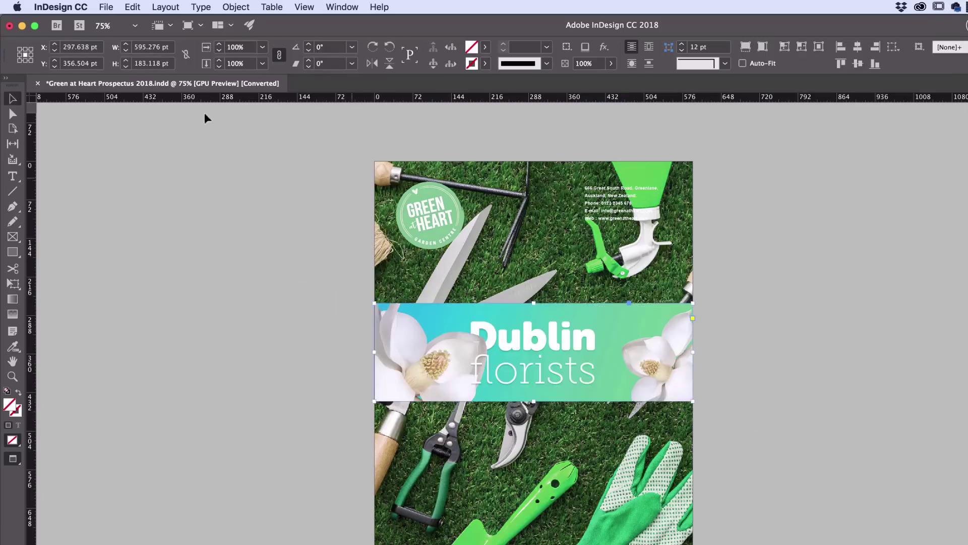
# Move the placed Dublin florists banner straight down to the lower part of the cover page and deselect it.
pyautogui.moveTo(468, 356); pyautogui.dragTo(470, 473)
pyautogui.click(789, 389)
pyautogui.scroll(-2, 790, 389)
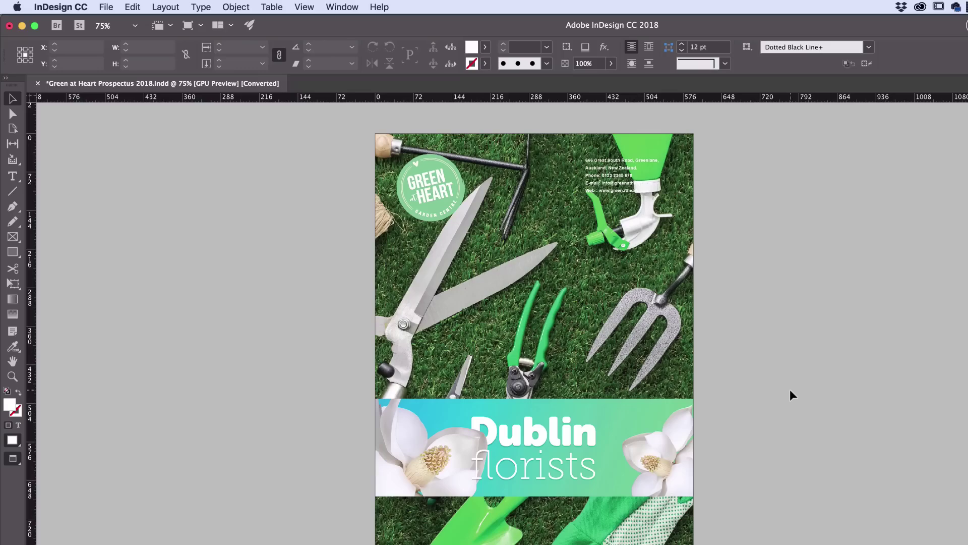
# Switch to Photoshop and shift the large Flower layer slightly sideways in the 20-Exporting.psd banner.
pyautogui.press('super+Tab')
pyautogui.press('super+Tab')
pyautogui.press('super+shift+Tab')
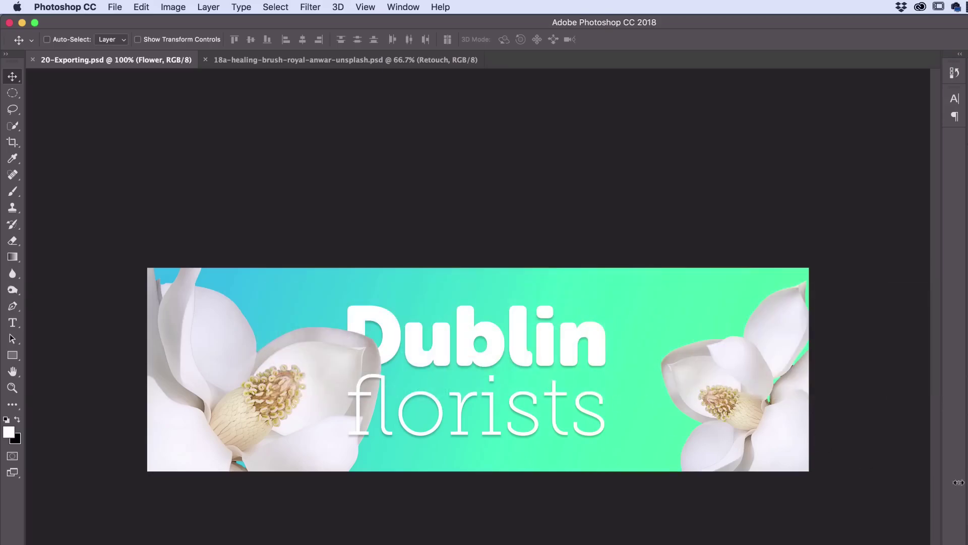
pyautogui.moveTo(807, 434); pyautogui.dragTo(636, 423)
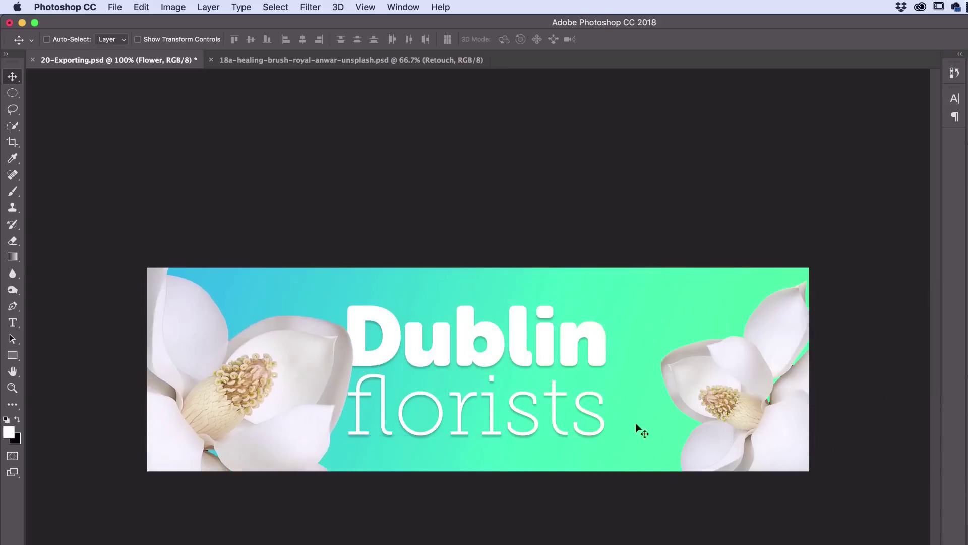
pyautogui.moveTo(288, 419)
pyautogui.mouseDown()
pyautogui.moveTo(274, 411)
pyautogui.moveTo(300, 419)
pyautogui.mouseUp()
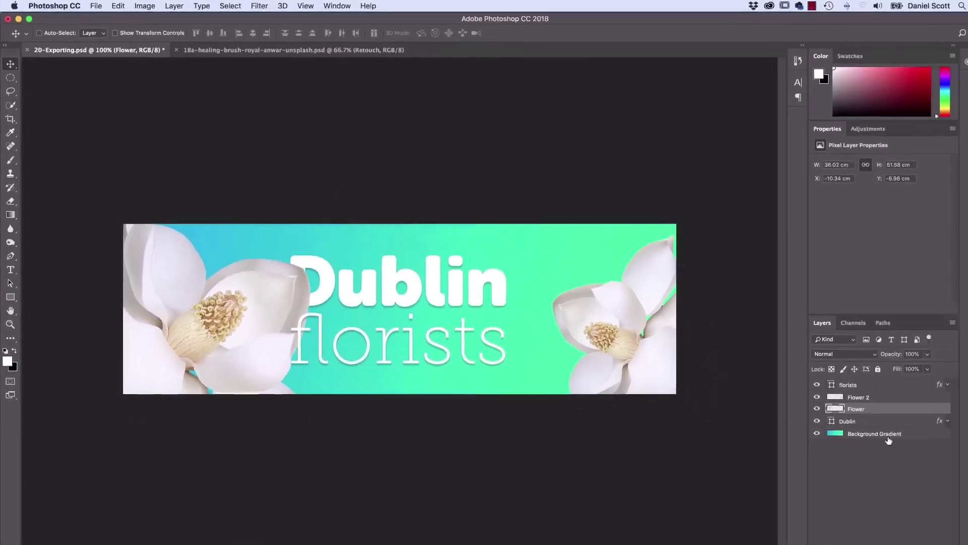
# Add an Invert adjustment layer directly above the Background Gradient layer and save 20-Exporting.psd.
pyautogui.click(816, 419)
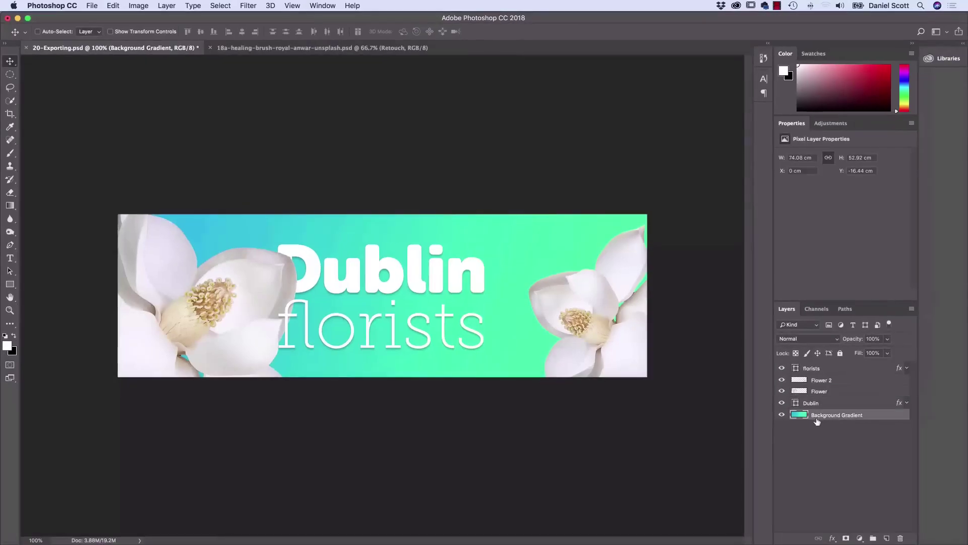
pyautogui.click(829, 125)
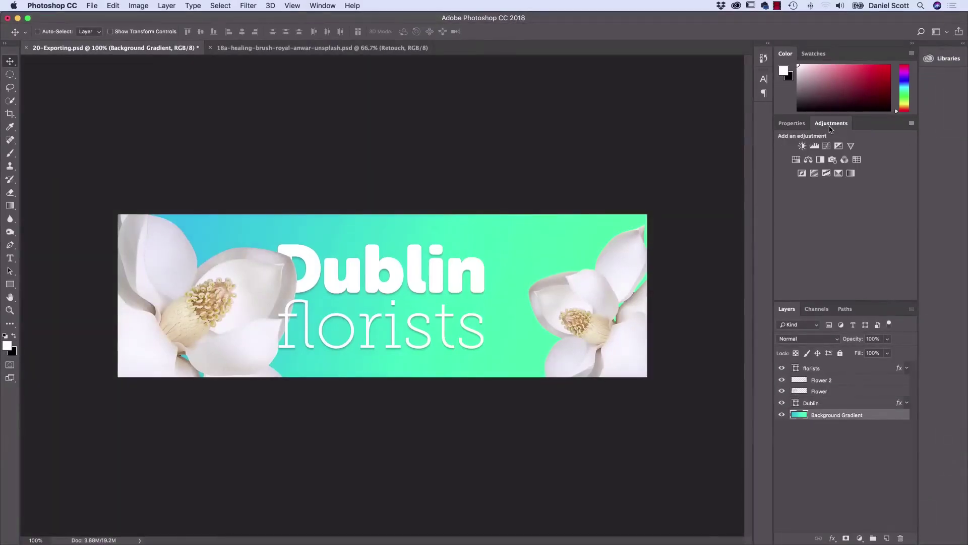
pyautogui.click(802, 174)
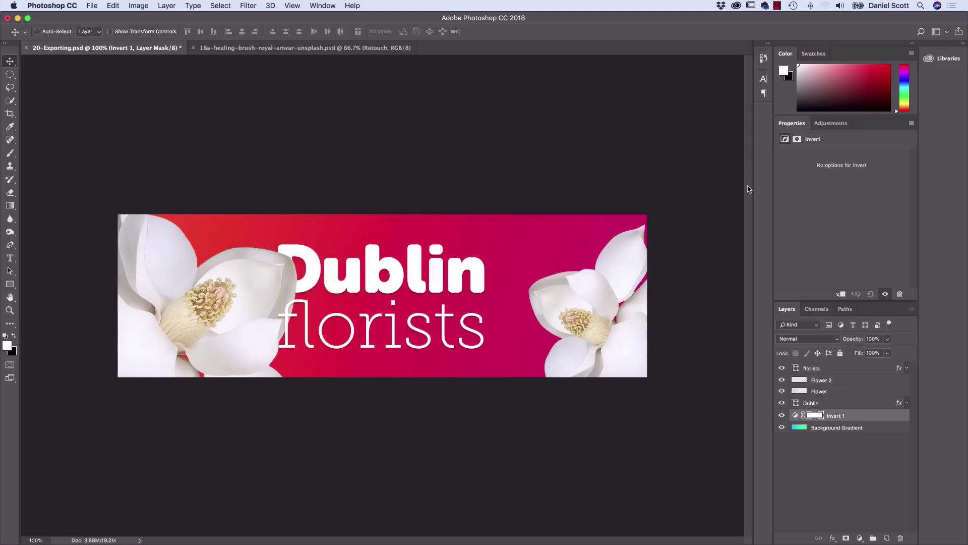
pyautogui.click(92, 6)
pyautogui.click(104, 104)
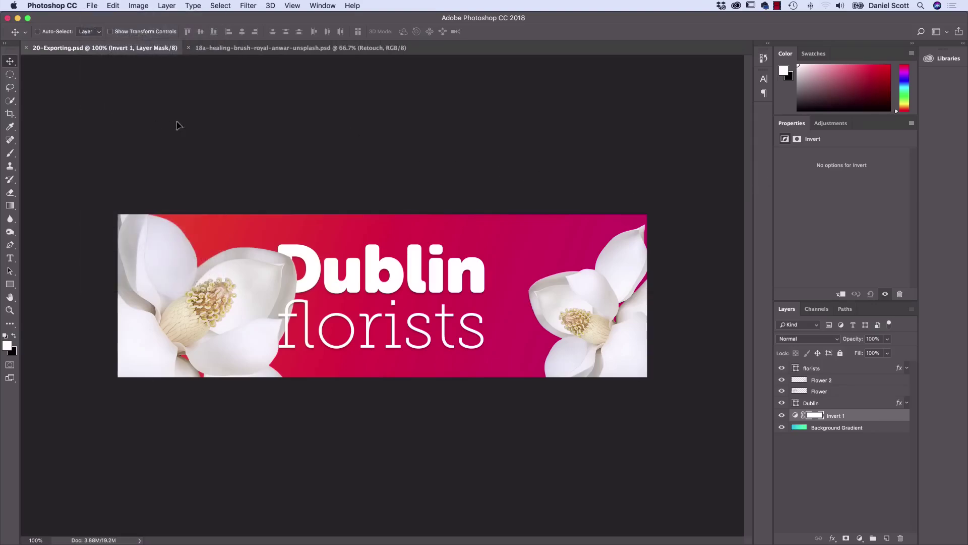
# Switch to InDesign and update the modified 20-Exporting.psd link in the prospectus.
pyautogui.press('super+Tab')
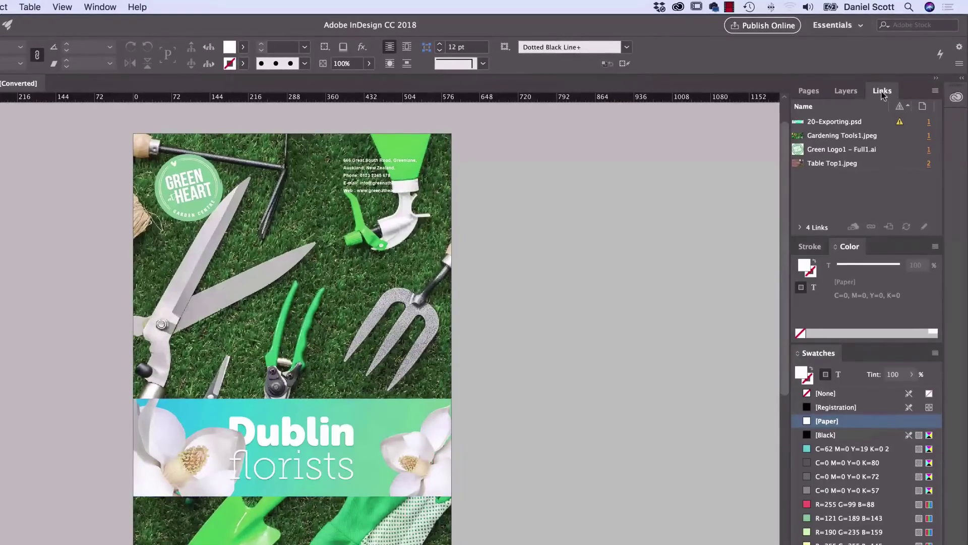
pyautogui.moveTo(901, 125)
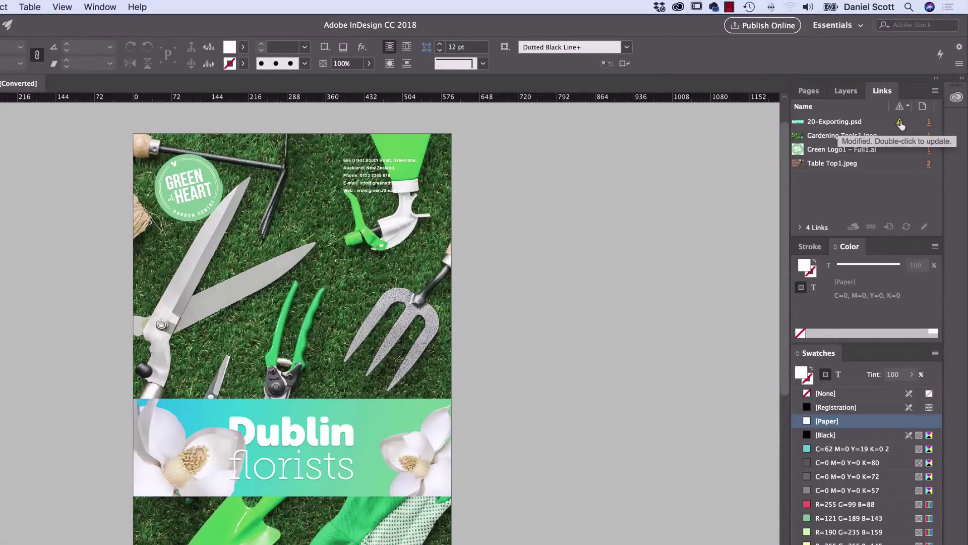
pyautogui.click(900, 124)
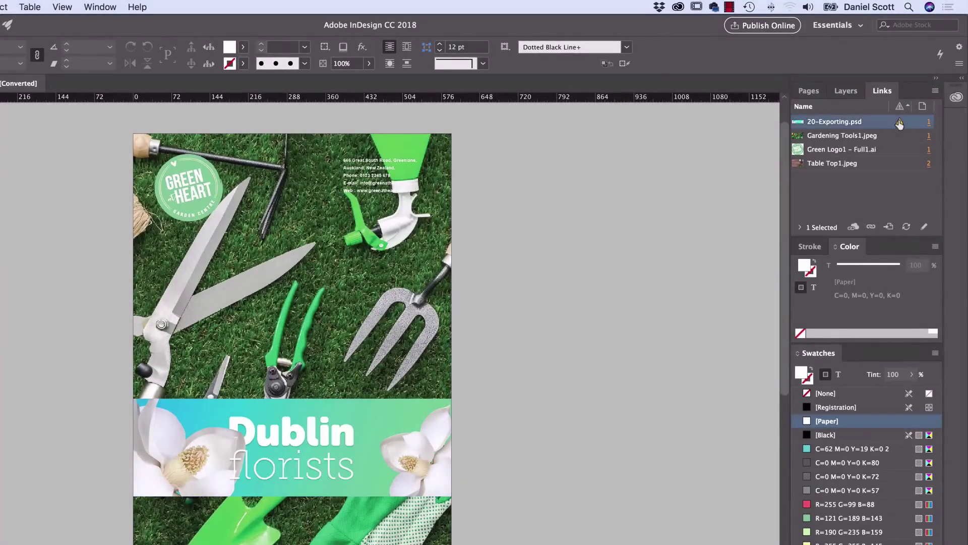
pyautogui.doubleClick(901, 125)
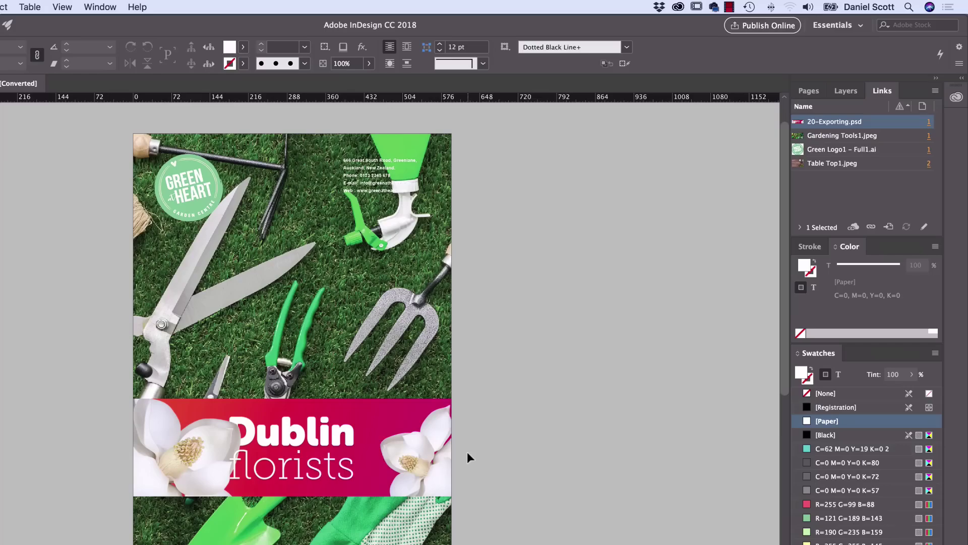
# Switch to Photoshop and view the healing-brush portrait before returning to the 20-Exporting banner.
pyautogui.press('super+Tab')
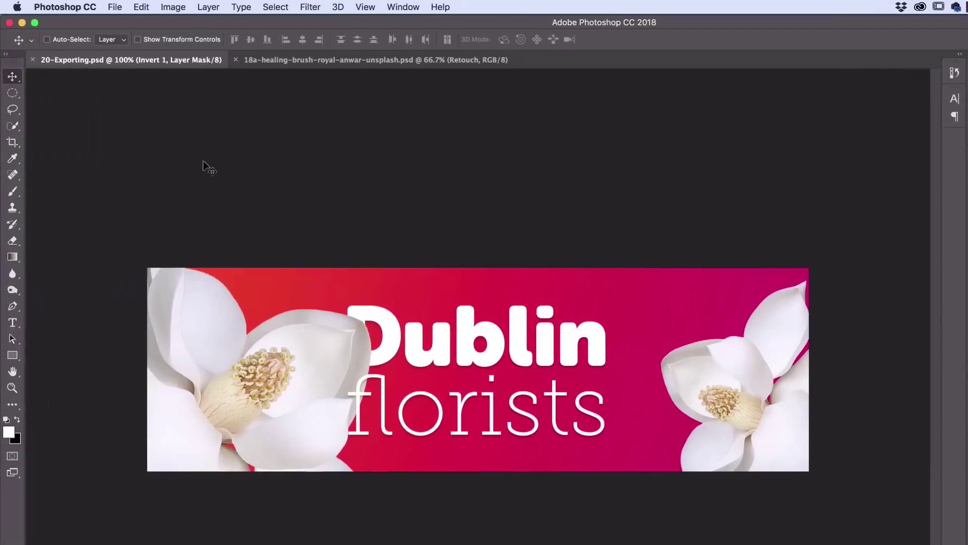
pyautogui.click(191, 59)
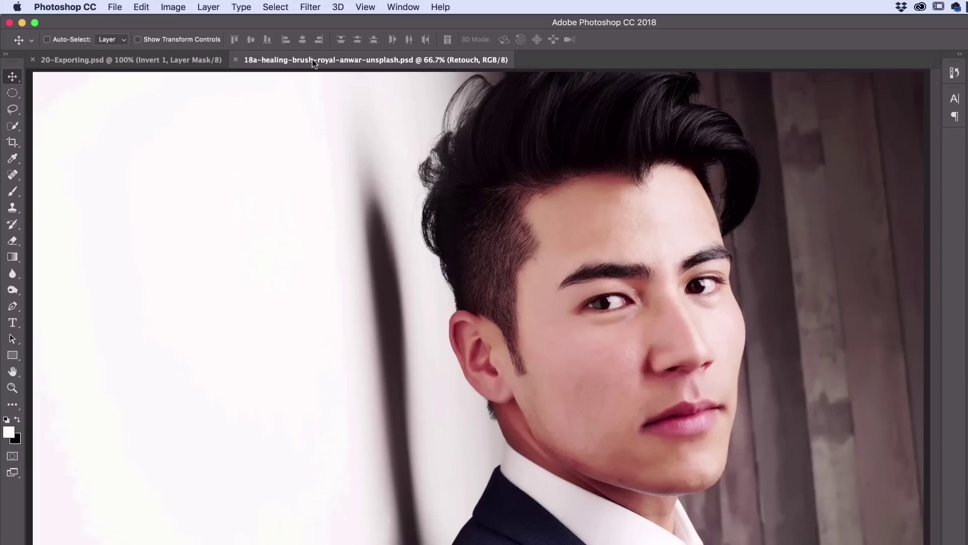
pyautogui.click(154, 62)
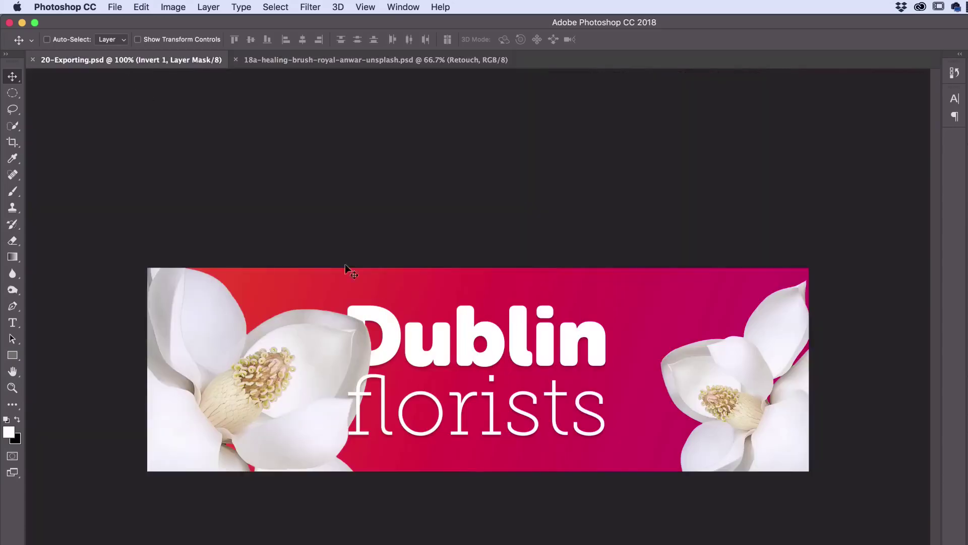
# Save the banner to the Desktop in Photoshop PDF format as 20-Exporting.pdf, continuing to the PDF settings.
pyautogui.click(115, 7)
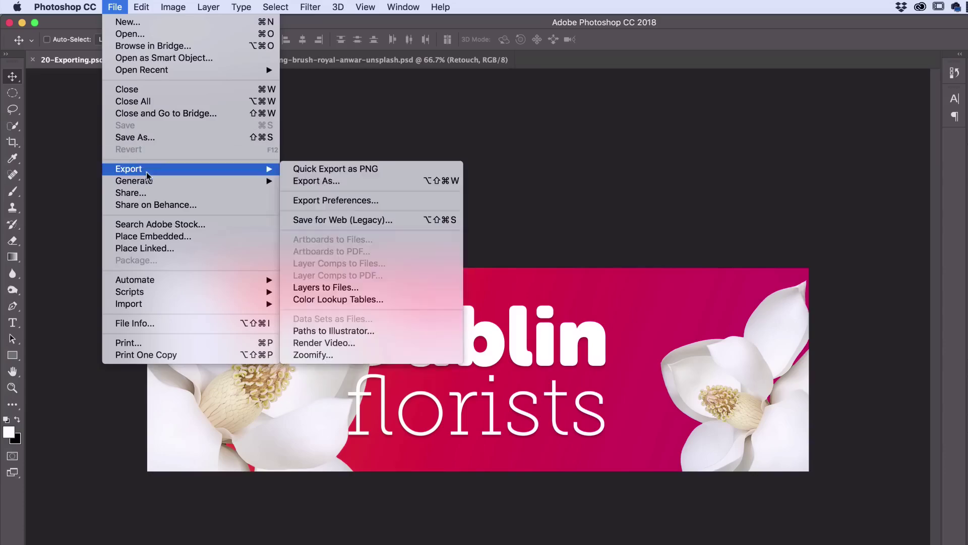
pyautogui.click(132, 139)
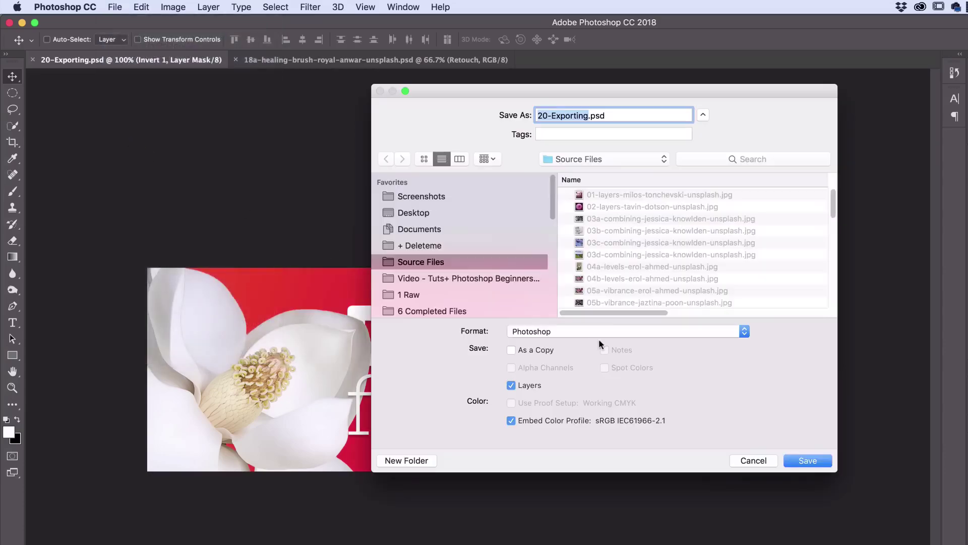
pyautogui.click(573, 331)
pyautogui.click(525, 333)
pyautogui.click(547, 333)
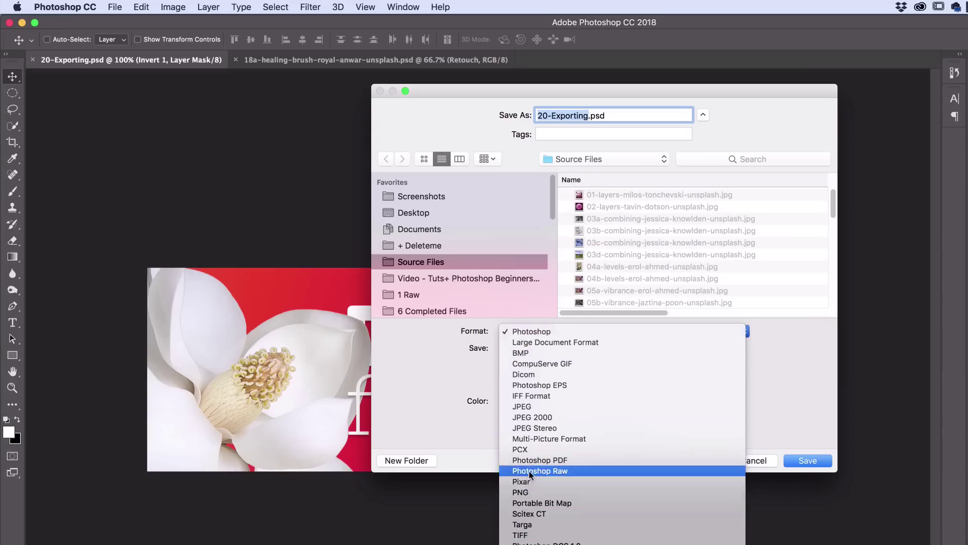
pyautogui.click(544, 462)
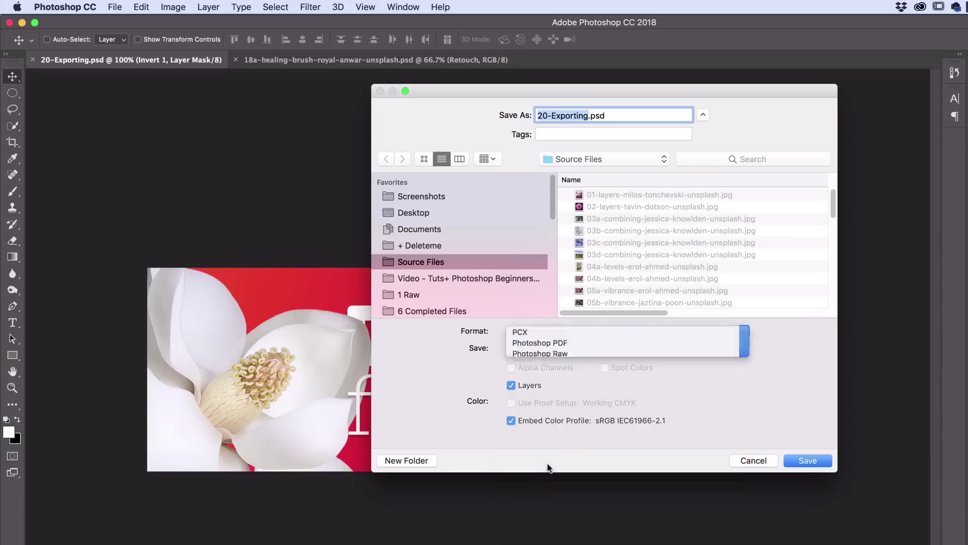
pyautogui.click(419, 198)
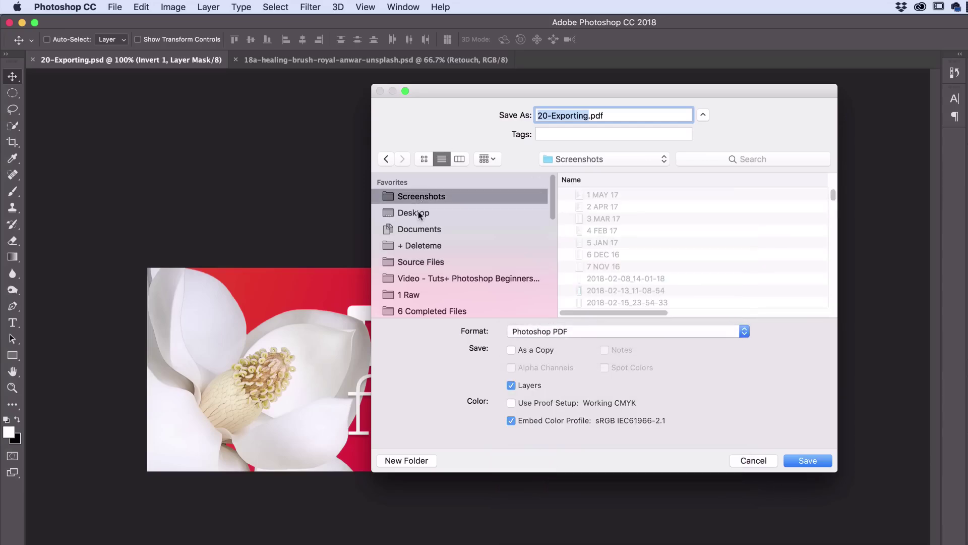
pyautogui.click(420, 212)
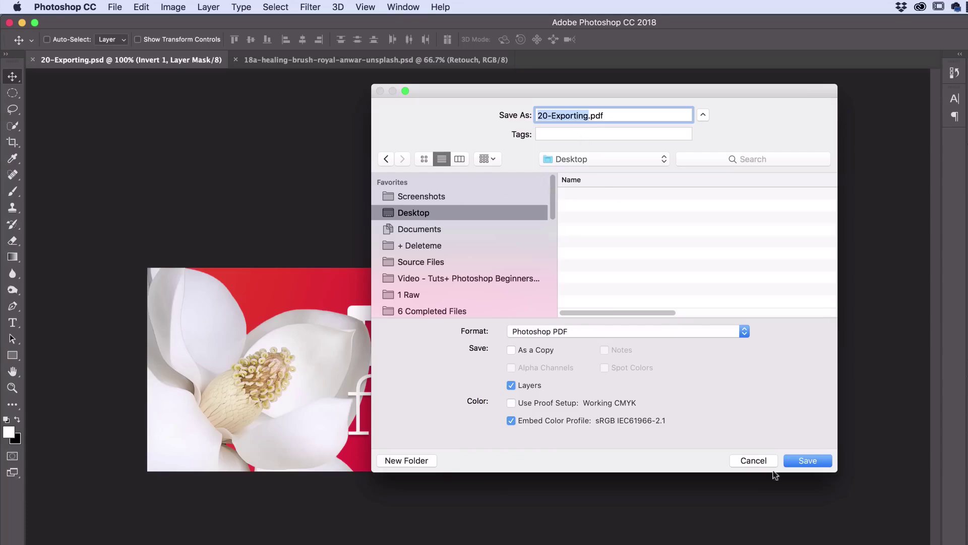
pyautogui.click(815, 461)
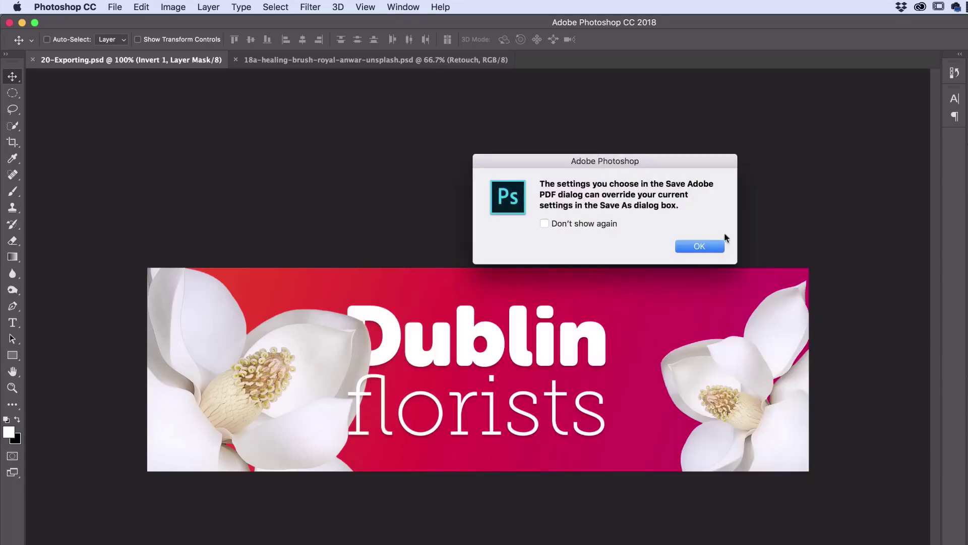
pyautogui.click(708, 245)
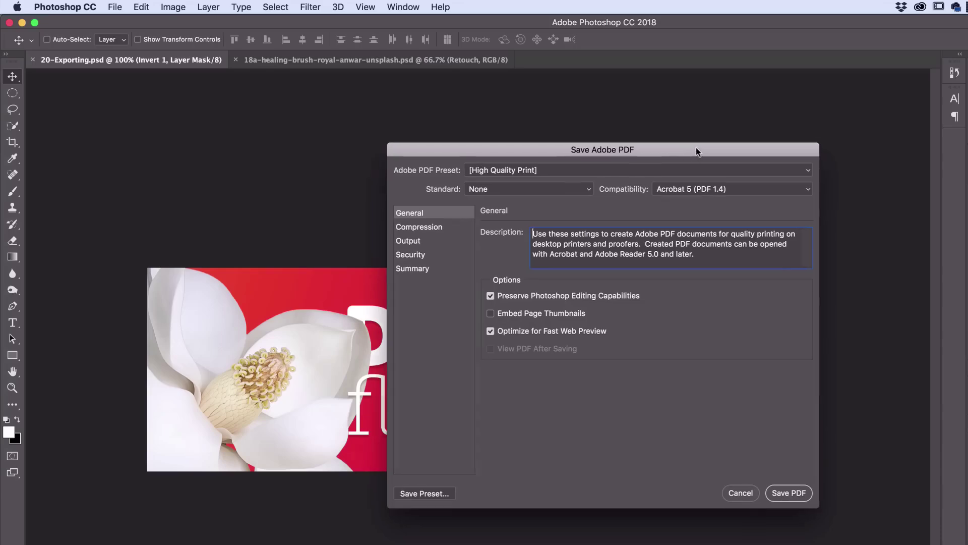
# Create the PDF with the High Quality Print preset and Preserve Photoshop Editing Capabilities turned off, keeping the document open.
pyautogui.moveTo(696, 148); pyautogui.dragTo(608, 129)
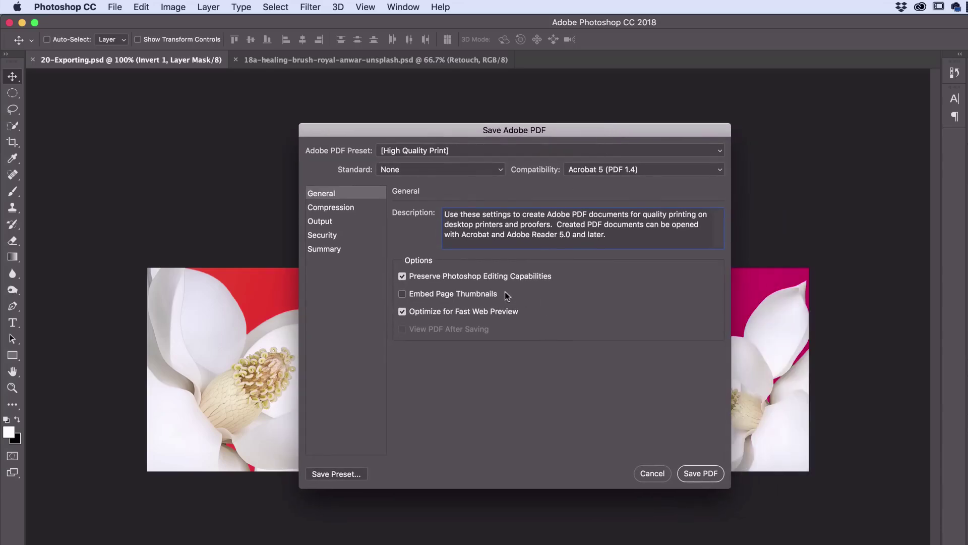
pyautogui.click(403, 277)
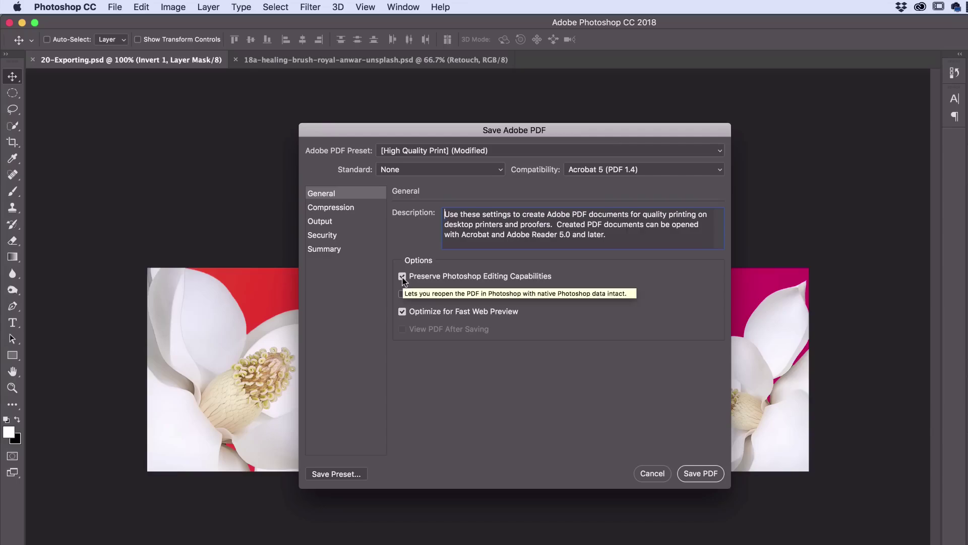
pyautogui.click(403, 277)
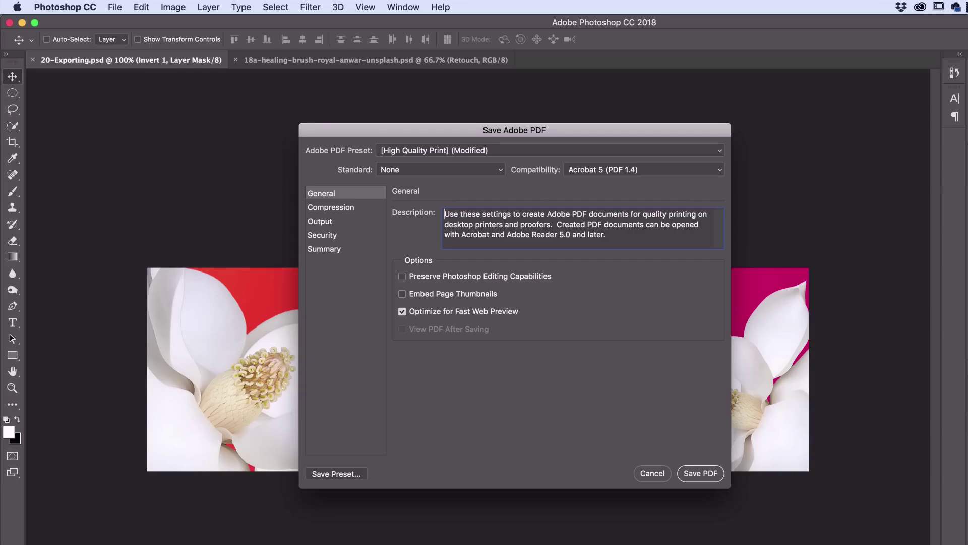
pyautogui.click(423, 278)
pyautogui.click(422, 279)
pyautogui.click(411, 153)
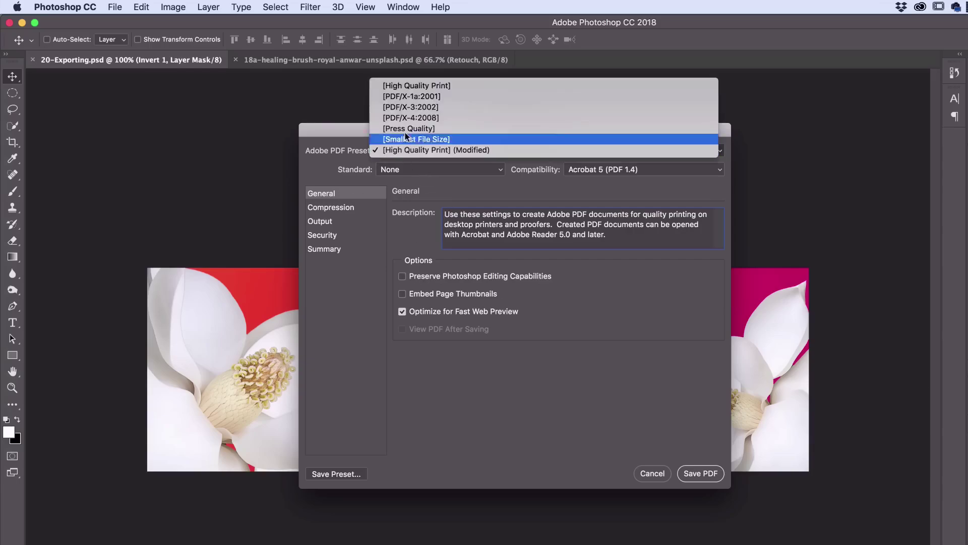
pyautogui.click(417, 87)
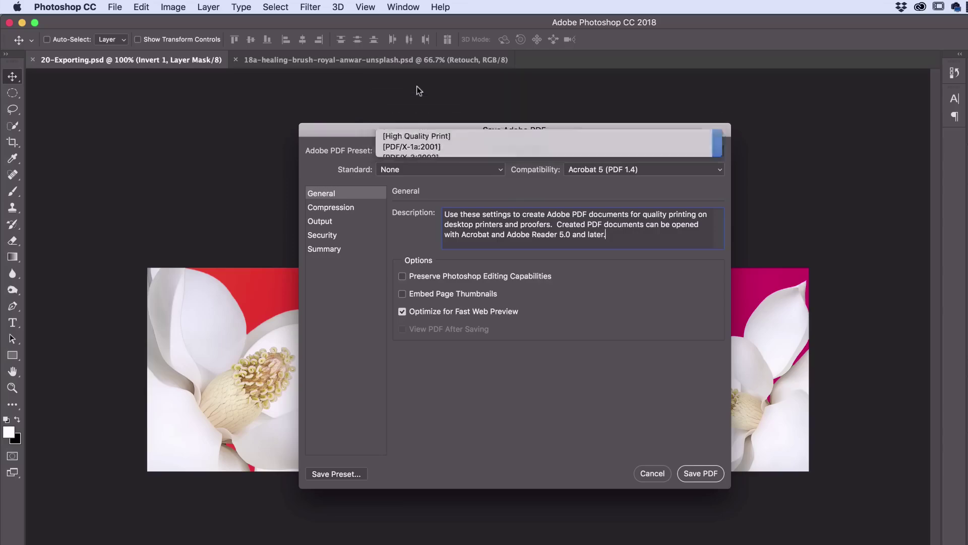
pyautogui.click(402, 276)
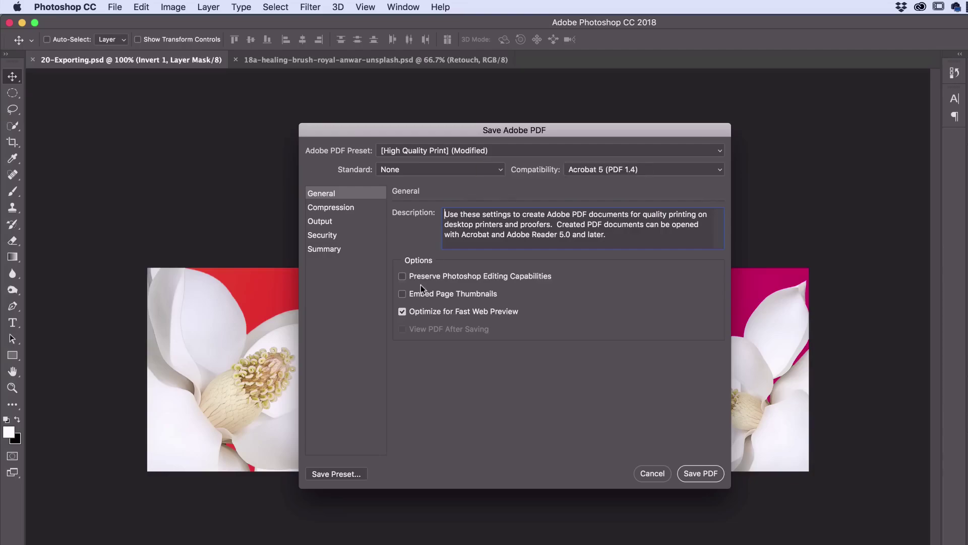
pyautogui.click(699, 473)
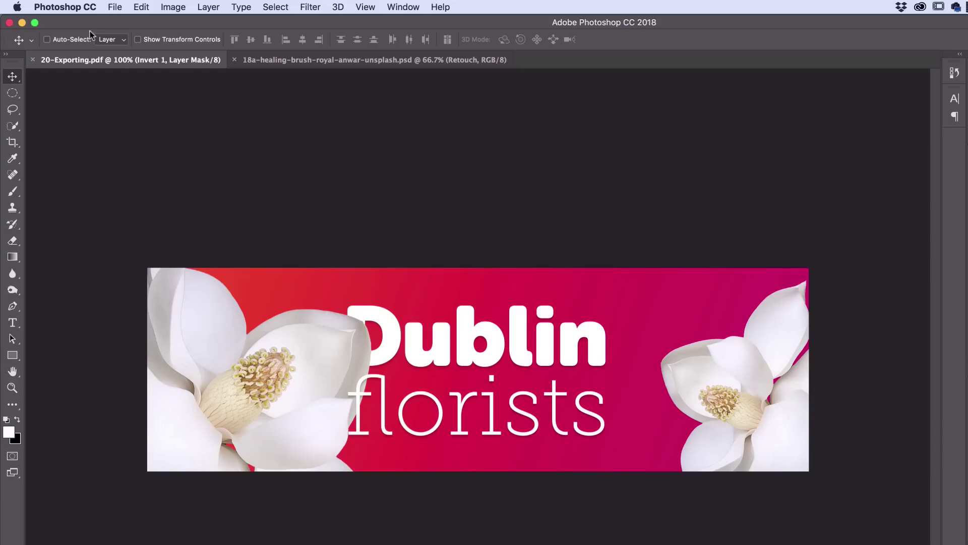
pyautogui.click(33, 60)
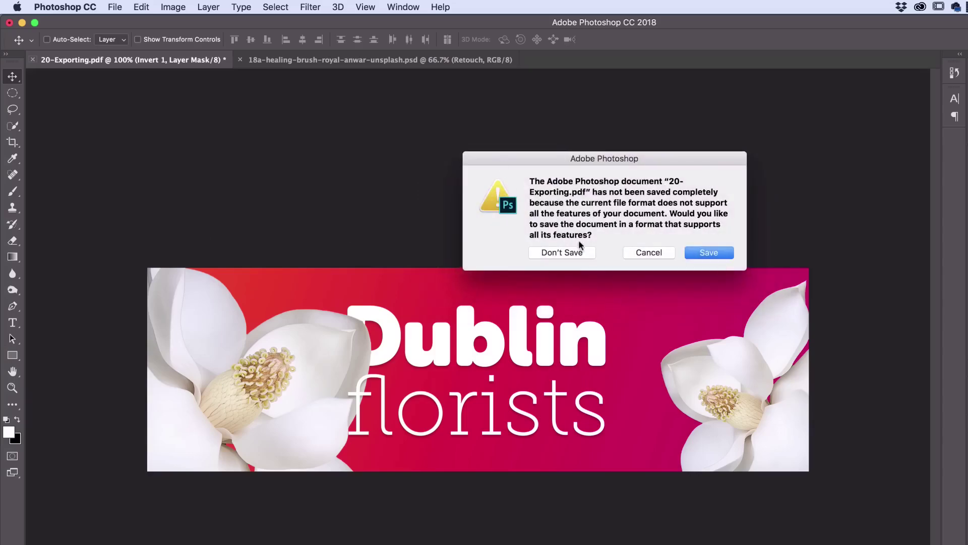
pyautogui.click(632, 252)
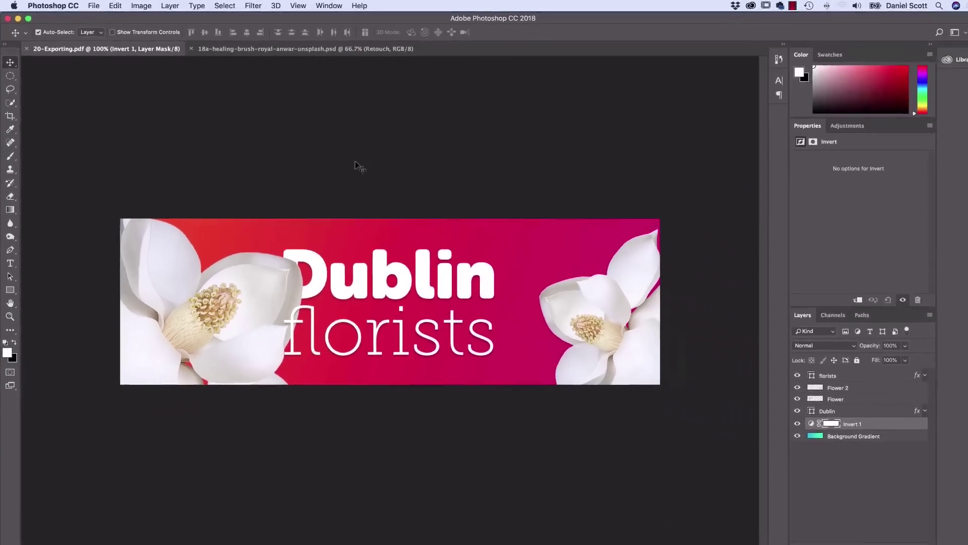
# Switch to Finder and check the file size of 20-Exporting.pdf on the Desktop.
pyautogui.press('super+Tab')
pyautogui.click(365, 105)
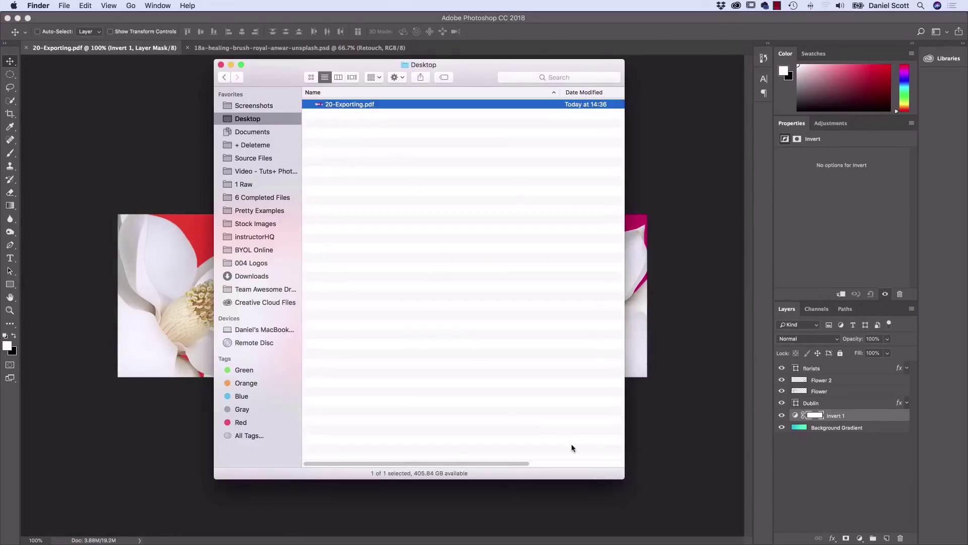
pyautogui.moveTo(523, 463); pyautogui.dragTo(598, 463)
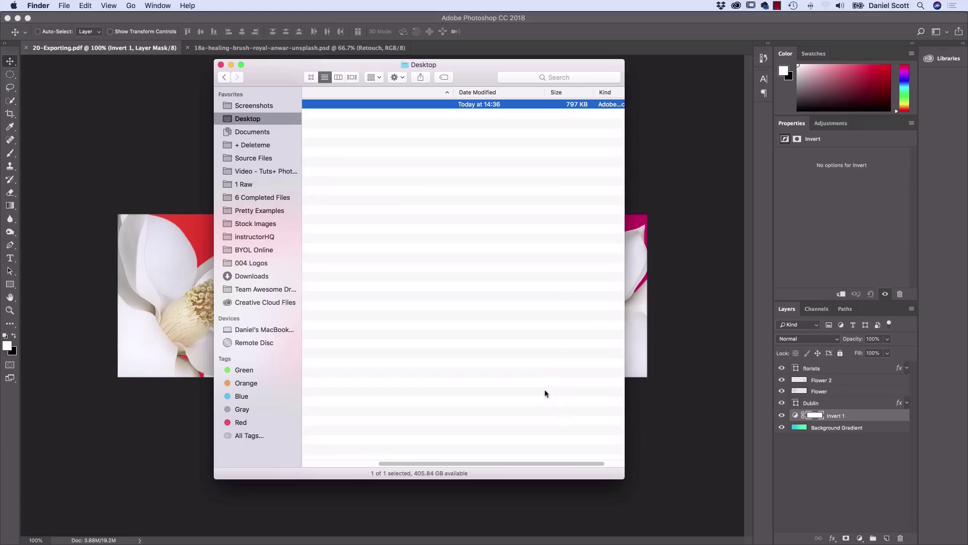
pyautogui.moveTo(538, 463); pyautogui.dragTo(447, 463)
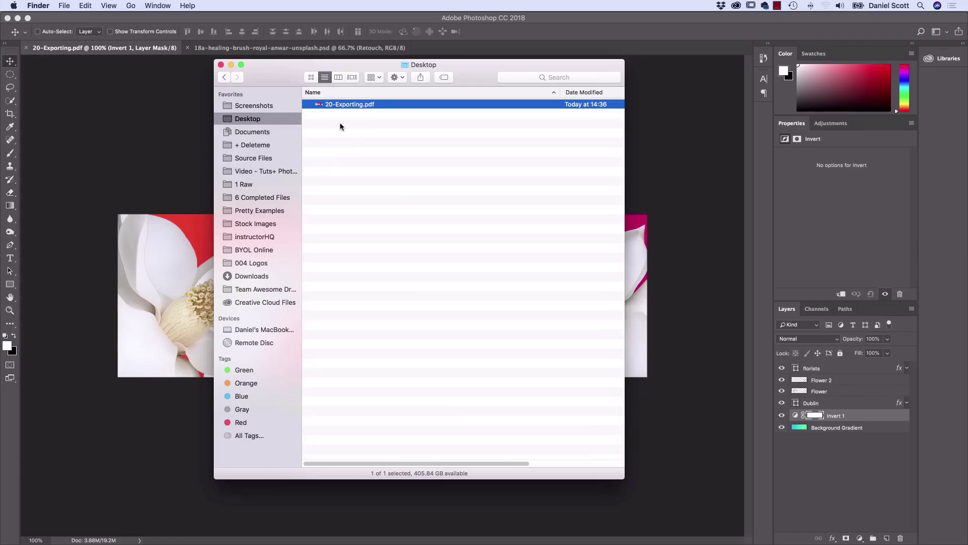
# Switch to Photoshop and compare the healing-brush portrait with its Retouch layer hidden and shown.
pyautogui.click(156, 137)
pyautogui.click(264, 48)
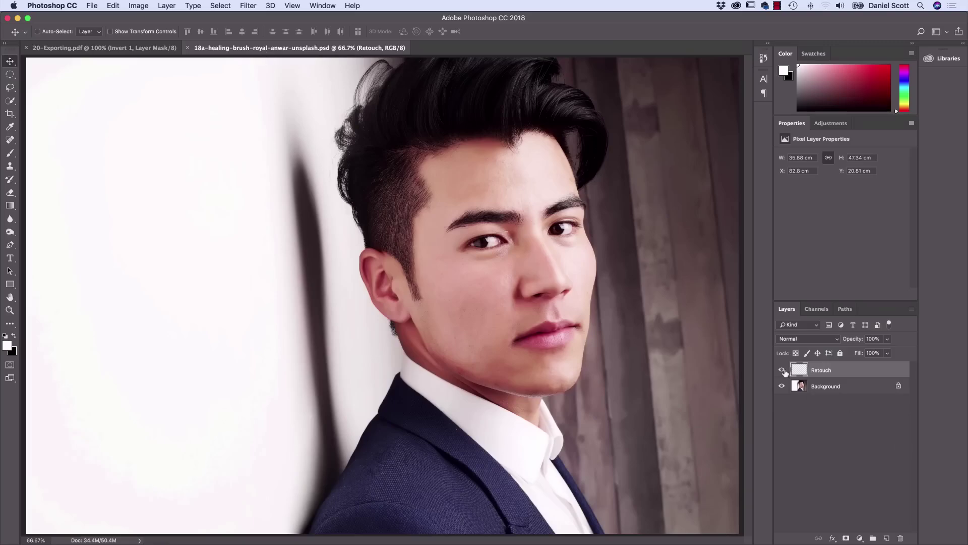
pyautogui.click(782, 369)
pyautogui.click(782, 370)
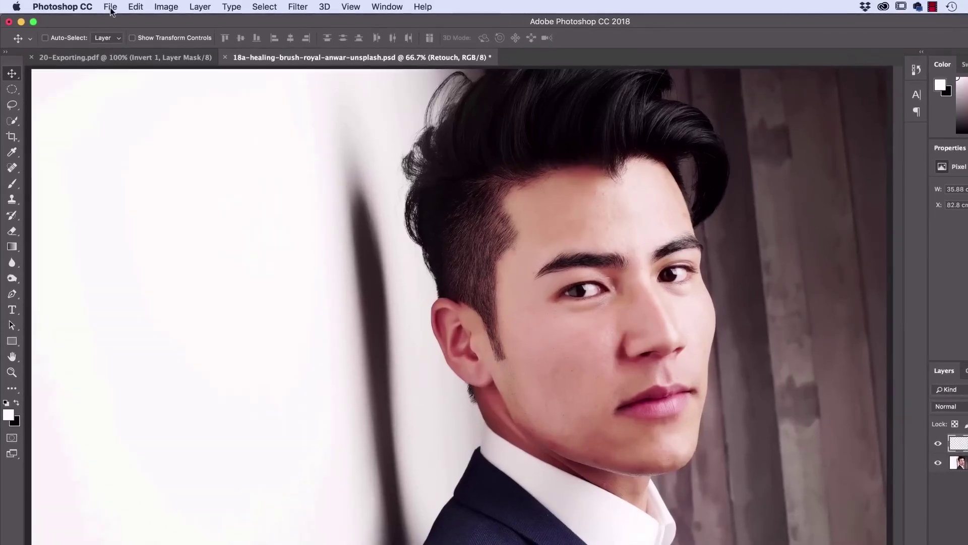
# Save a JPEG copy of the portrait to the Desktop as Model.jpg, with the quality raised to the large-file end.
pyautogui.click(110, 8)
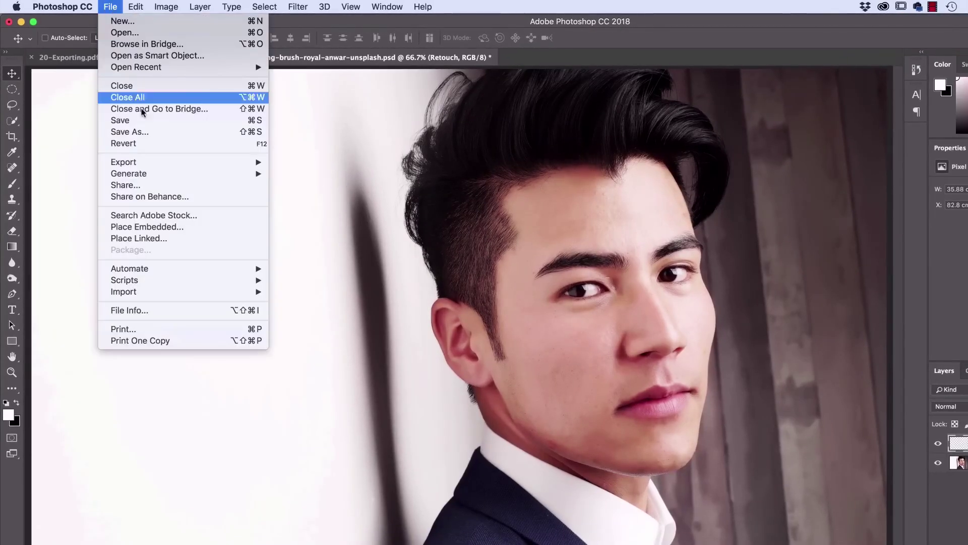
pyautogui.click(142, 134)
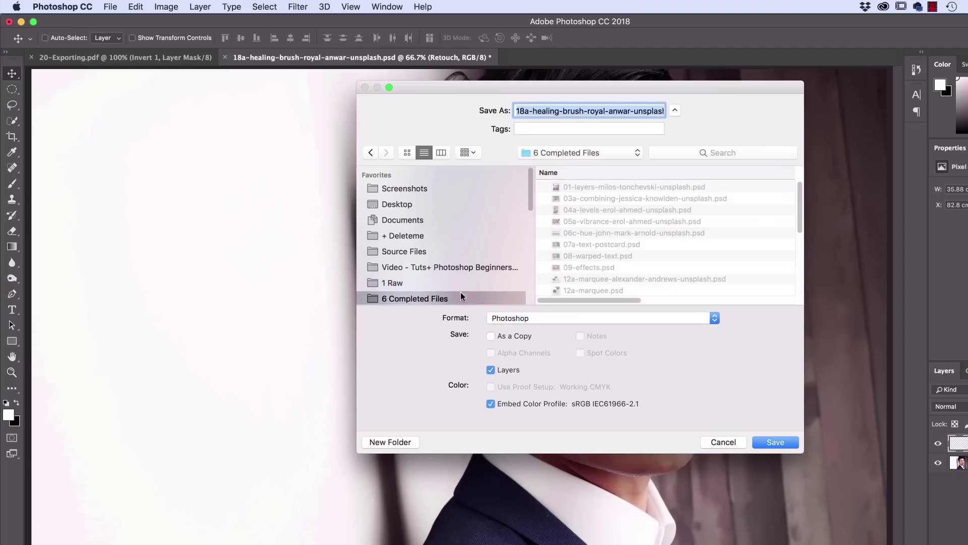
pyautogui.click(569, 318)
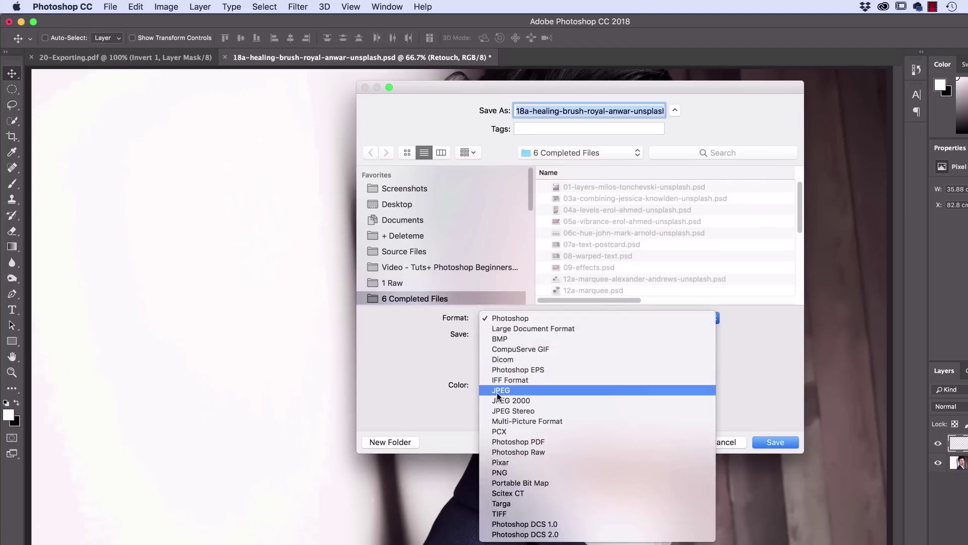
pyautogui.click(510, 391)
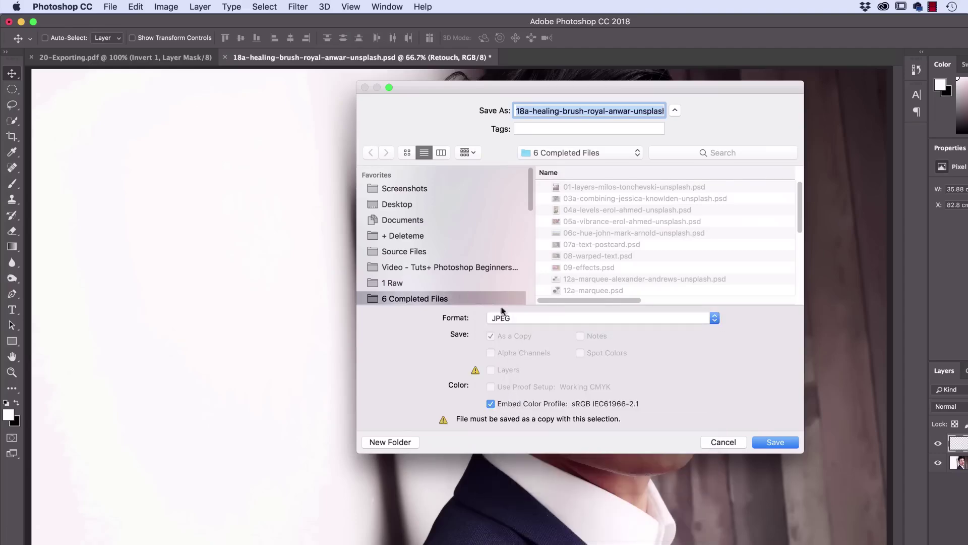
pyautogui.click(433, 192)
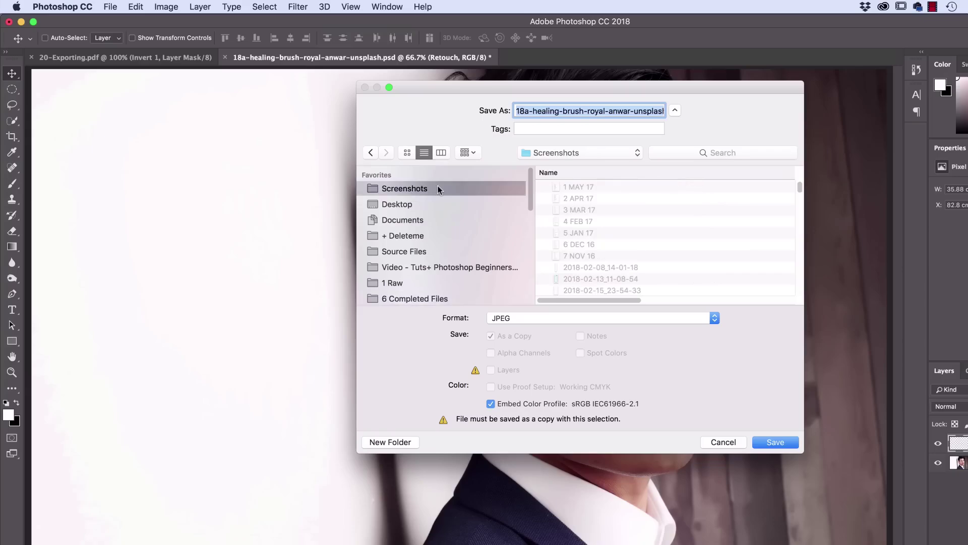
pyautogui.click(412, 205)
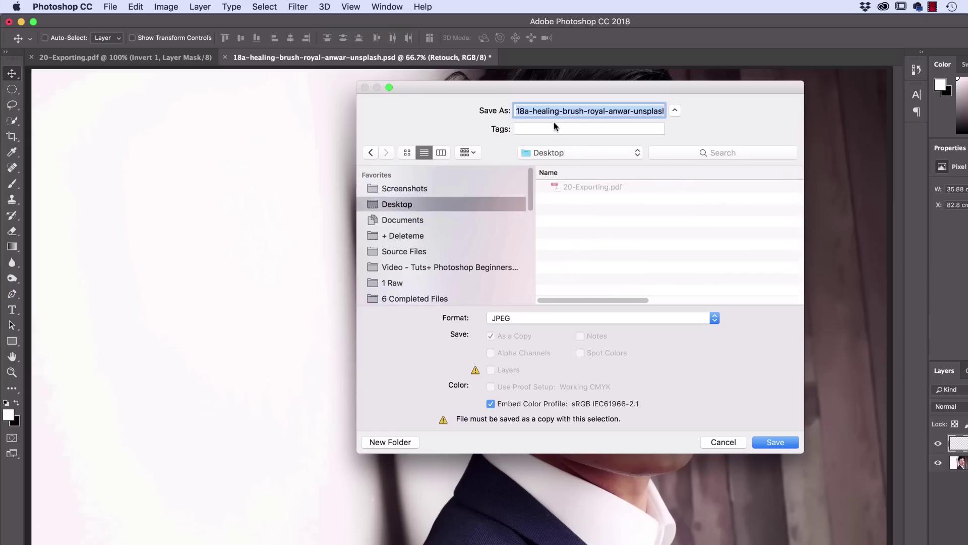
pyautogui.write('Model.jpg')
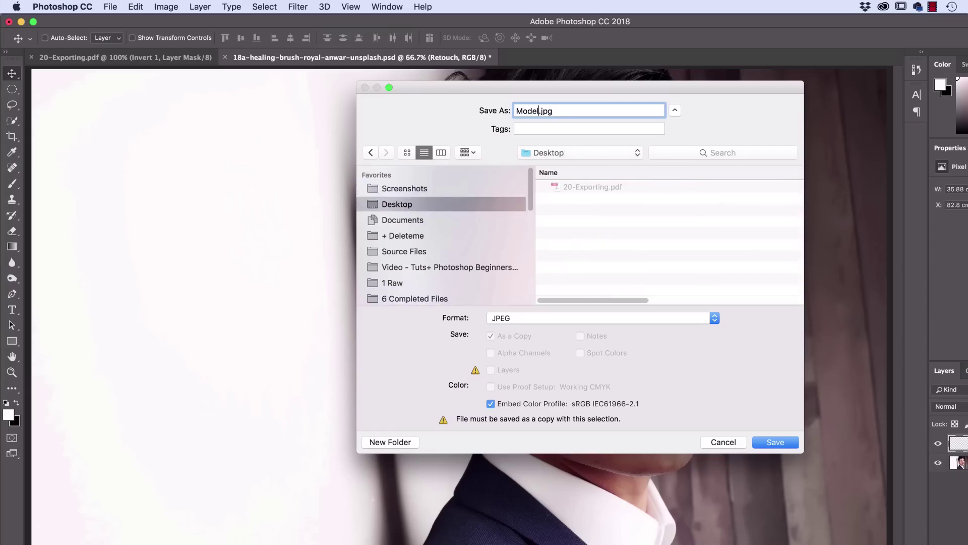
pyautogui.click(775, 442)
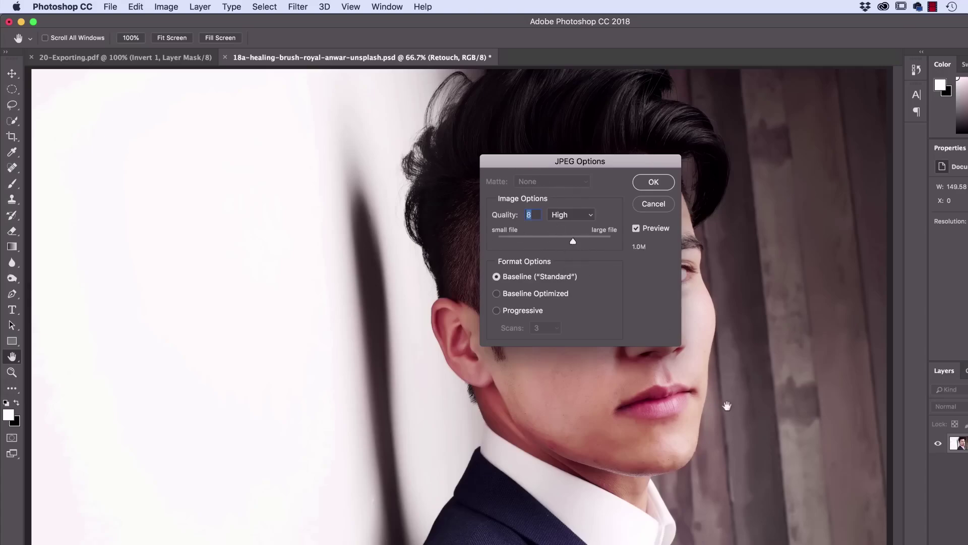
pyautogui.moveTo(573, 241); pyautogui.dragTo(620, 243)
pyautogui.click(652, 182)
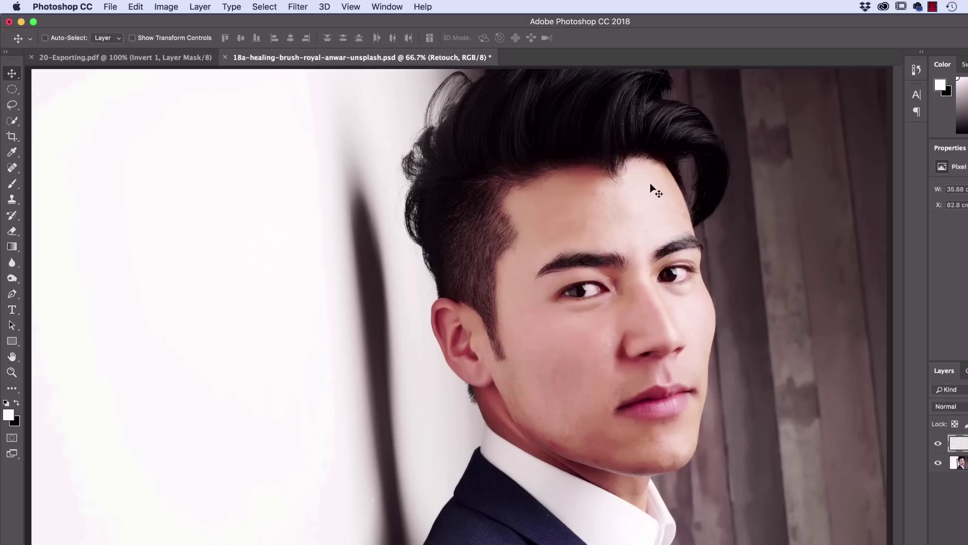
# Switch to Finder and check the file size of Model.jpg on the Desktop.
pyautogui.press('super+Tab')
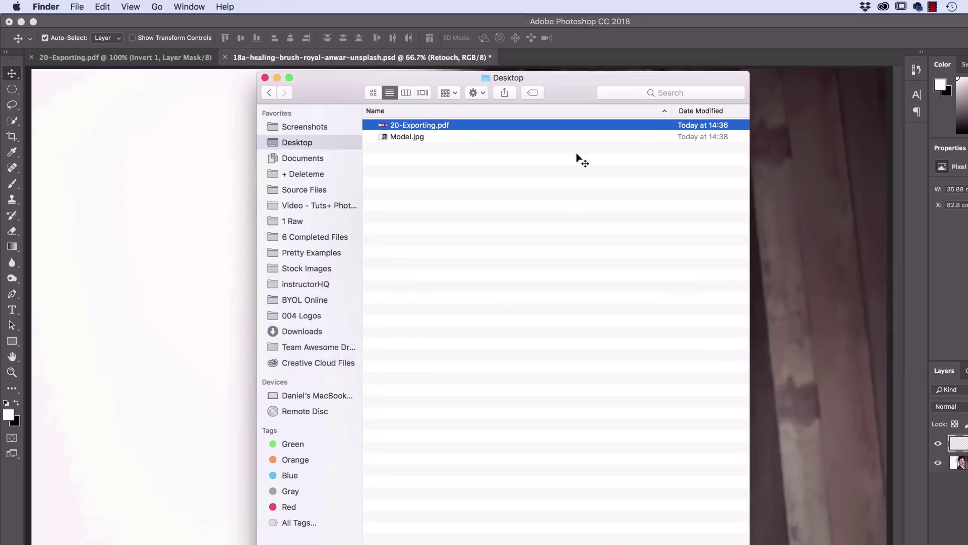
pyautogui.click(417, 136)
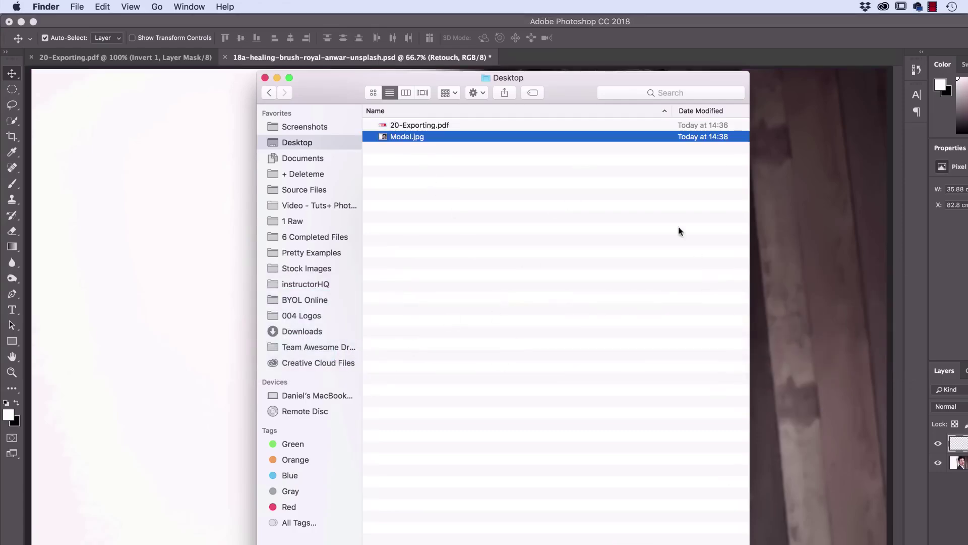
pyautogui.doubleClick(666, 108)
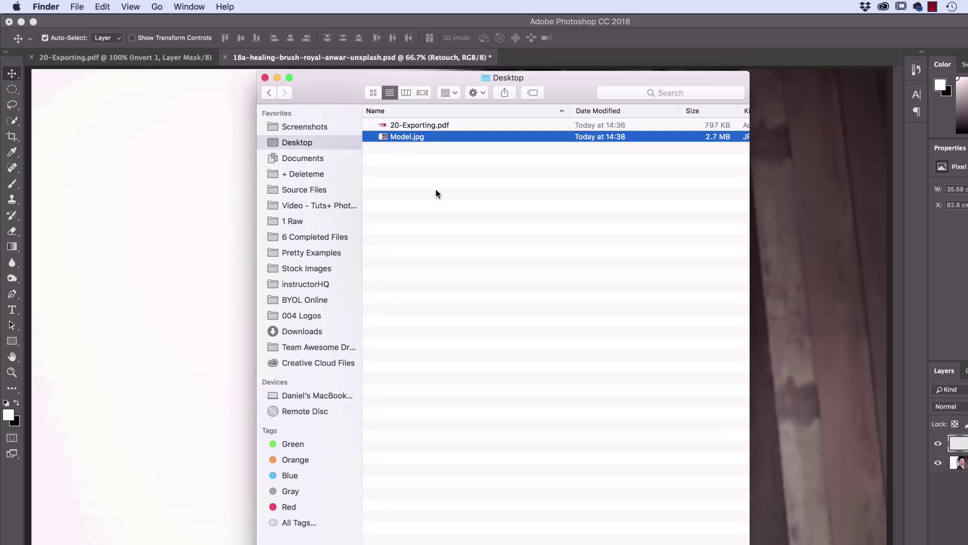
# Return to the 20-Exporting banner in Photoshop and start an Export As with the format set to JPG.
pyautogui.click(191, 198)
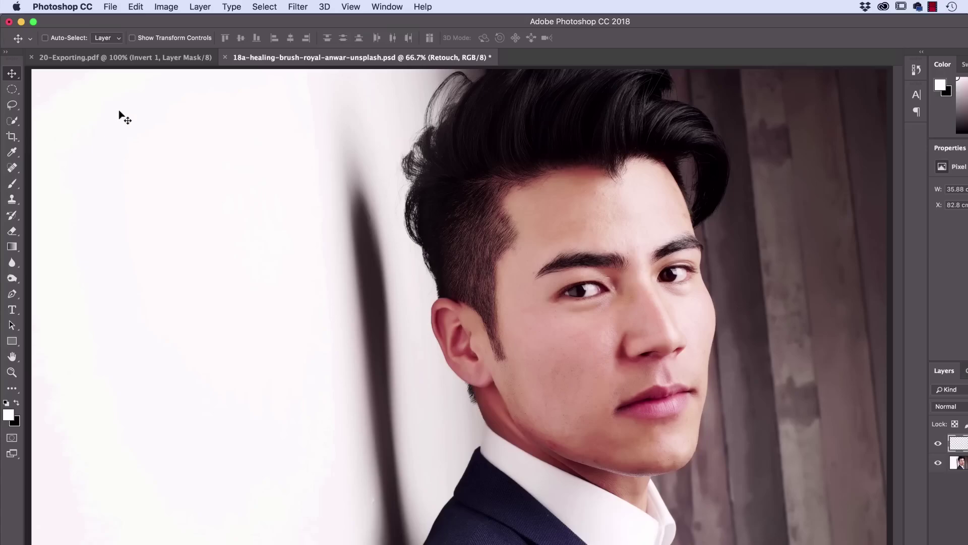
pyautogui.click(122, 59)
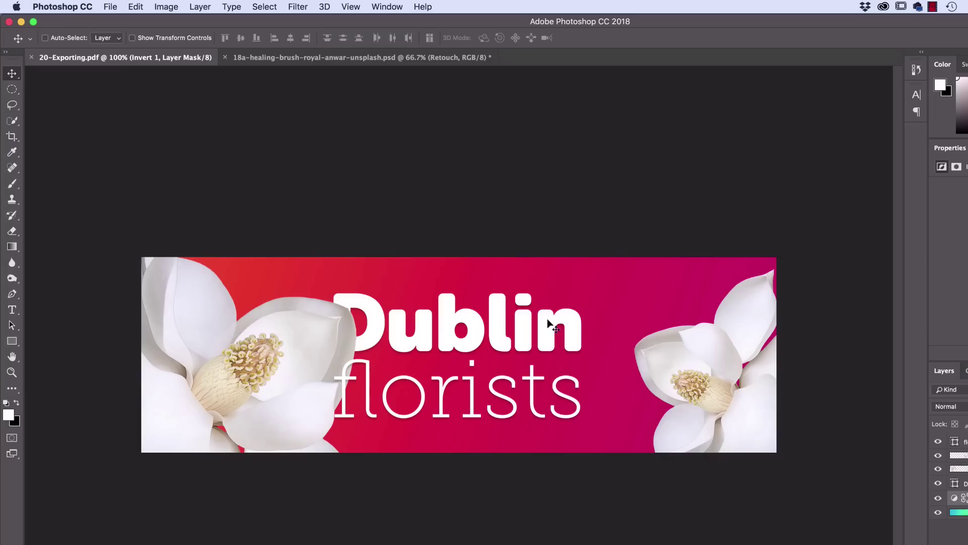
pyautogui.click(113, 7)
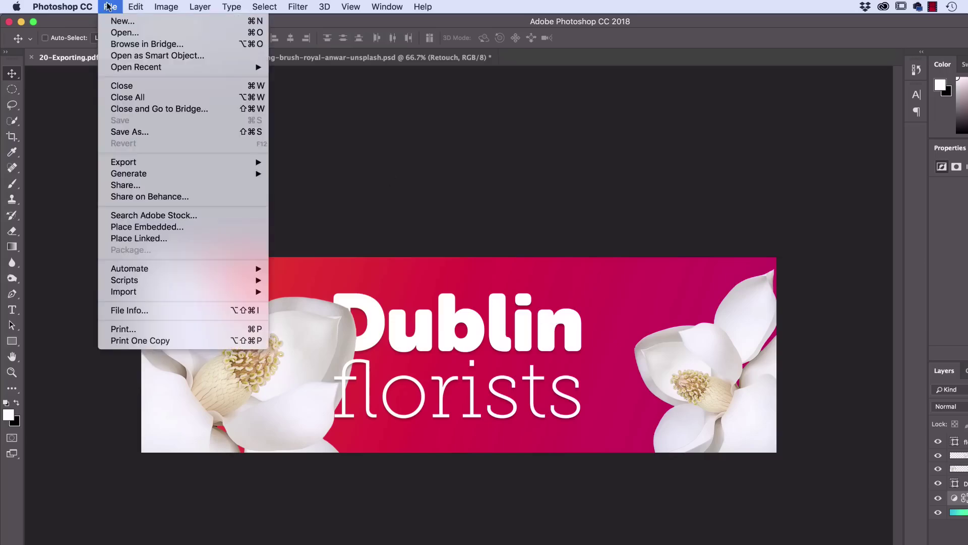
pyautogui.moveTo(130, 167)
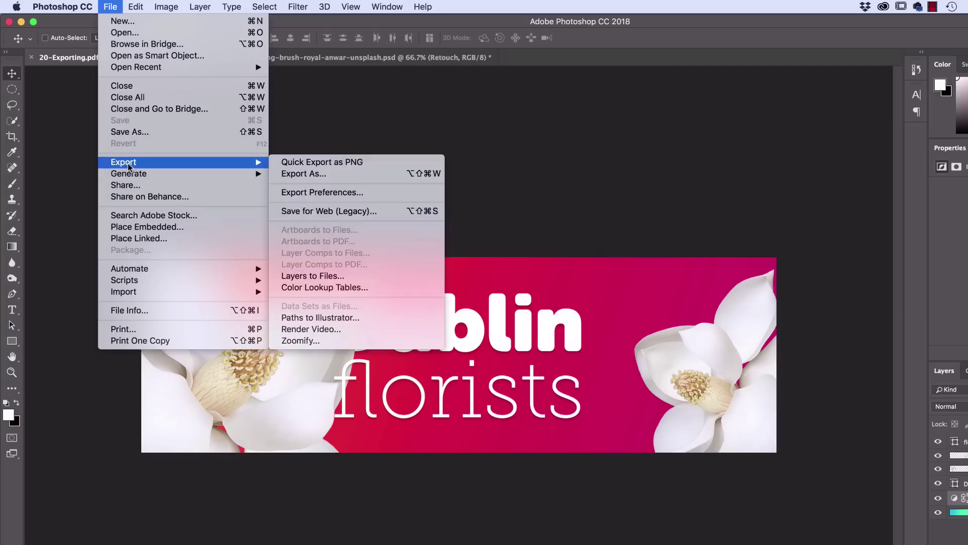
pyautogui.click(301, 175)
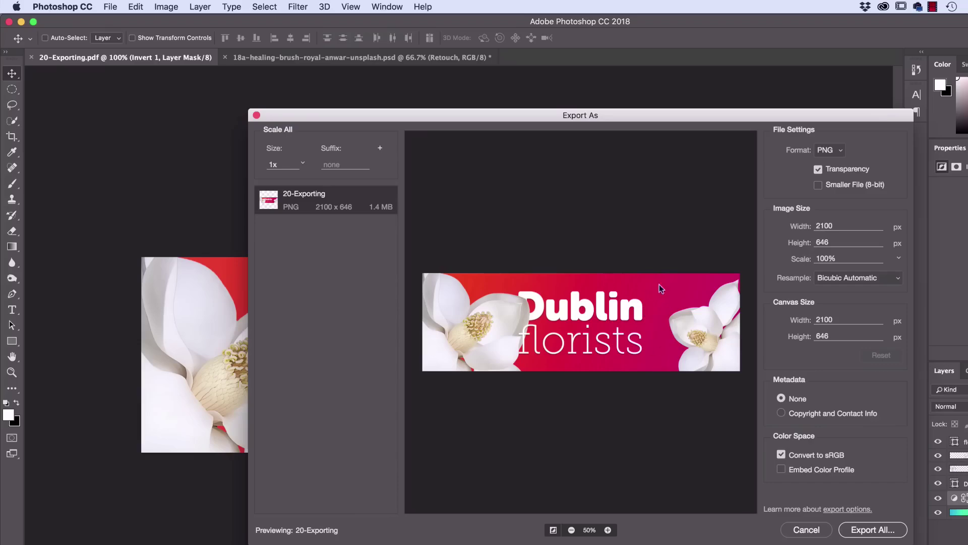
pyautogui.click(832, 155)
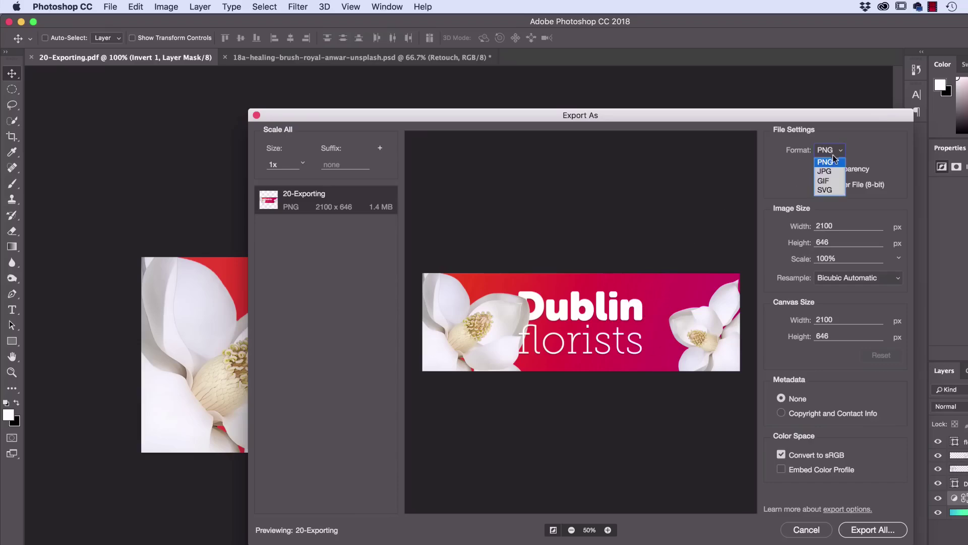
pyautogui.click(831, 170)
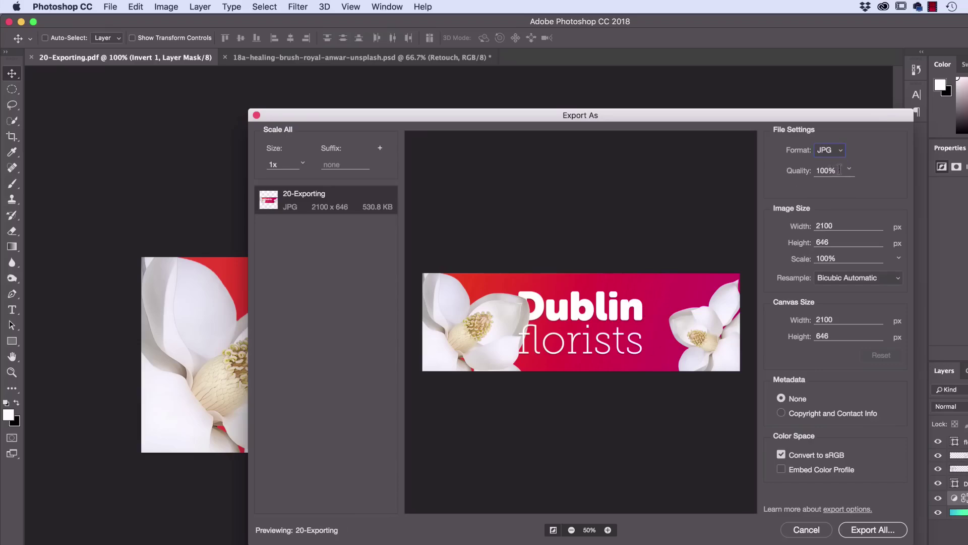
# Try a JPG quality of 2% and examine the banner lettering in the enlarged preview.
pyautogui.click(849, 171)
pyautogui.click(857, 156)
pyautogui.click(849, 172)
pyautogui.moveTo(857, 185); pyautogui.dragTo(791, 188)
pyautogui.click(905, 137)
pyautogui.click(608, 530)
pyautogui.click(607, 530)
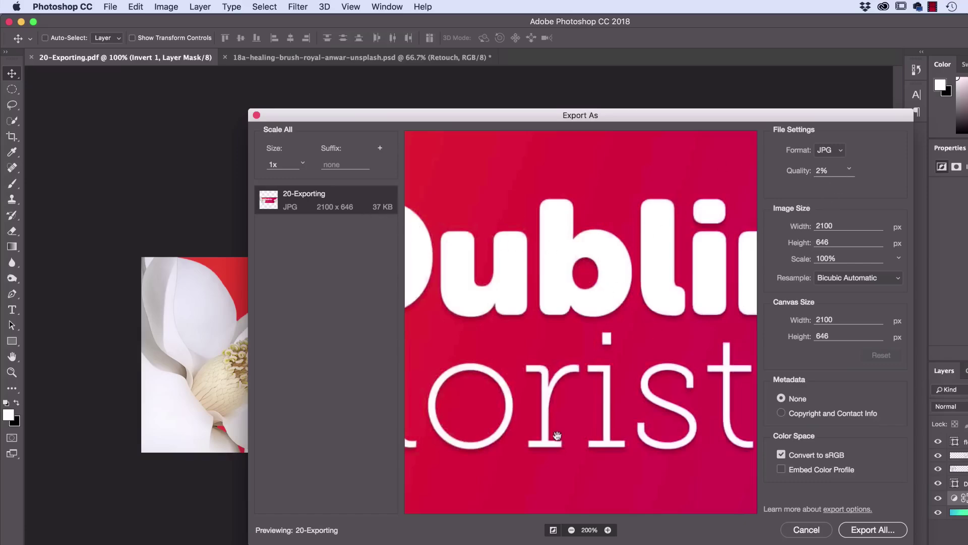
pyautogui.click(572, 530)
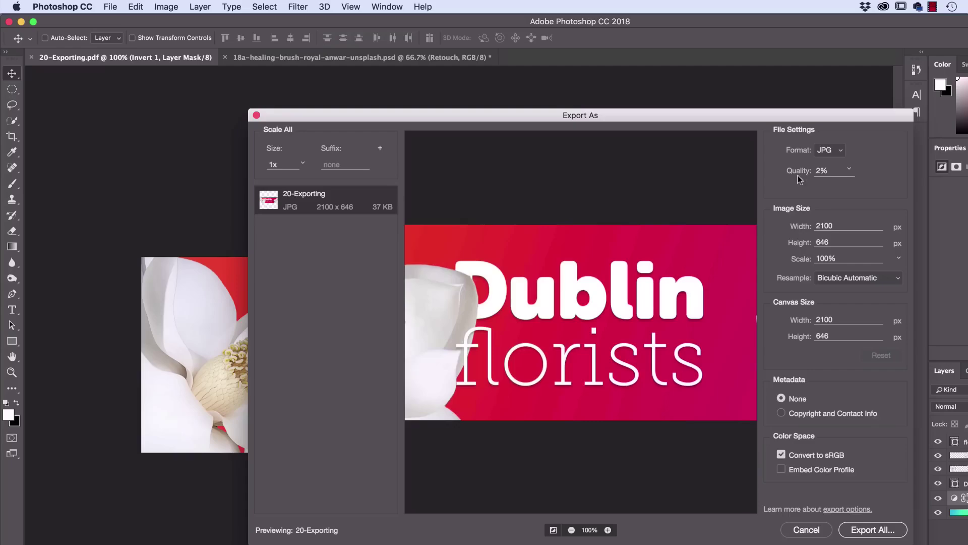
# Set the JPG quality to 30% and inspect the lettering and the flower in the enlarged preview.
pyautogui.click(832, 169)
pyautogui.write('30')
pyautogui.press('Return')
pyautogui.click(608, 530)
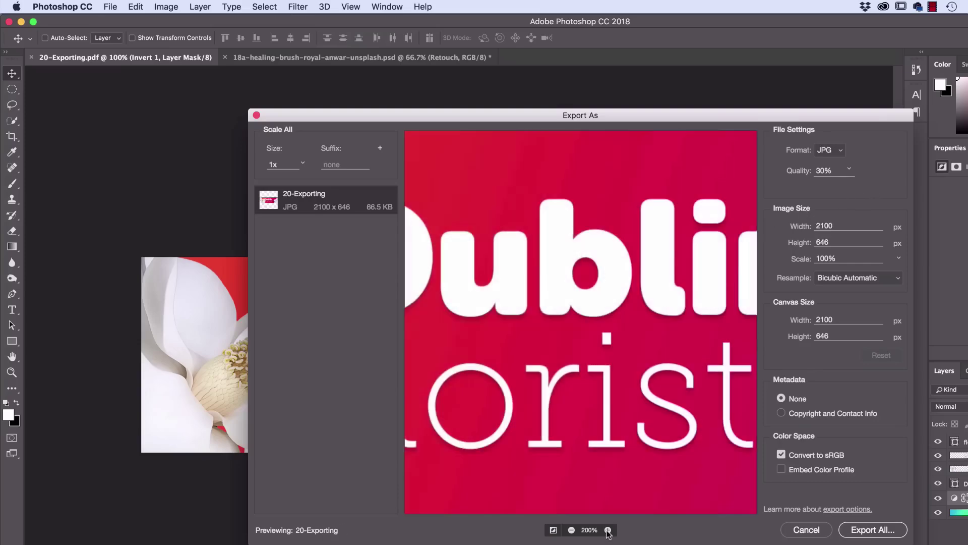
pyautogui.click(572, 530)
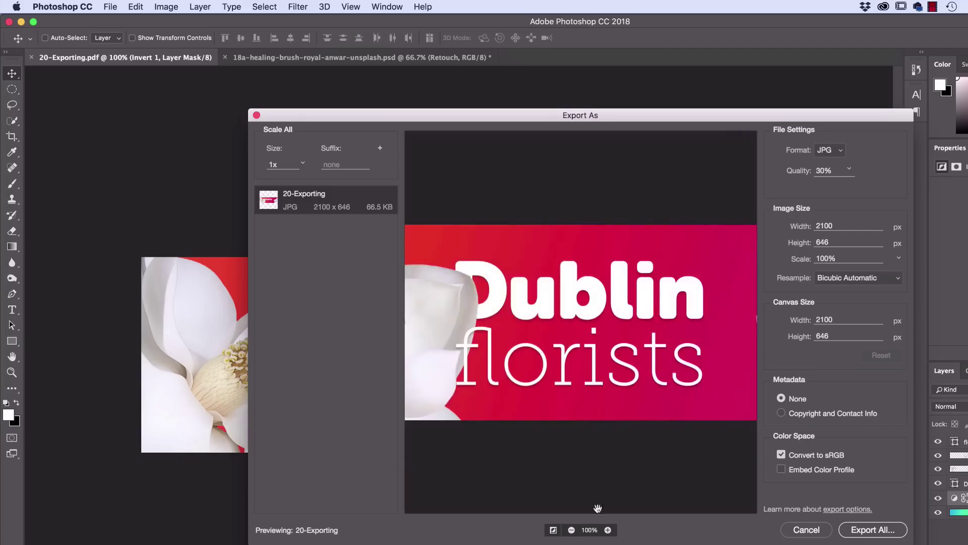
pyautogui.moveTo(556, 375); pyautogui.dragTo(732, 378)
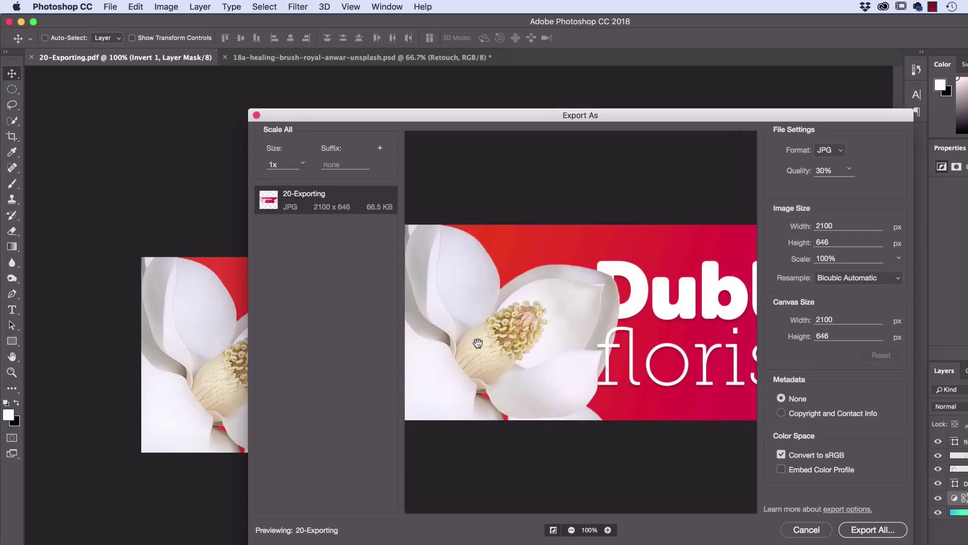
pyautogui.click(608, 530)
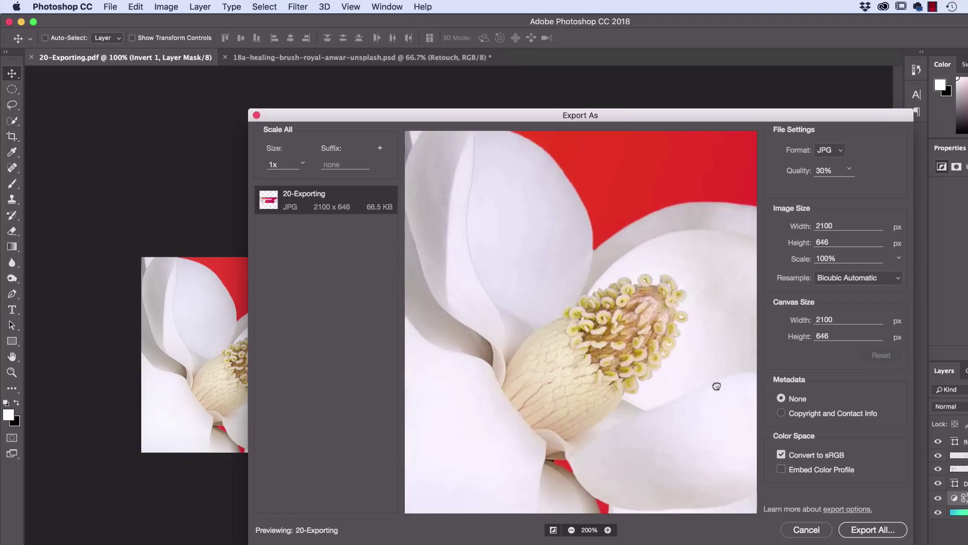
pyautogui.click(572, 529)
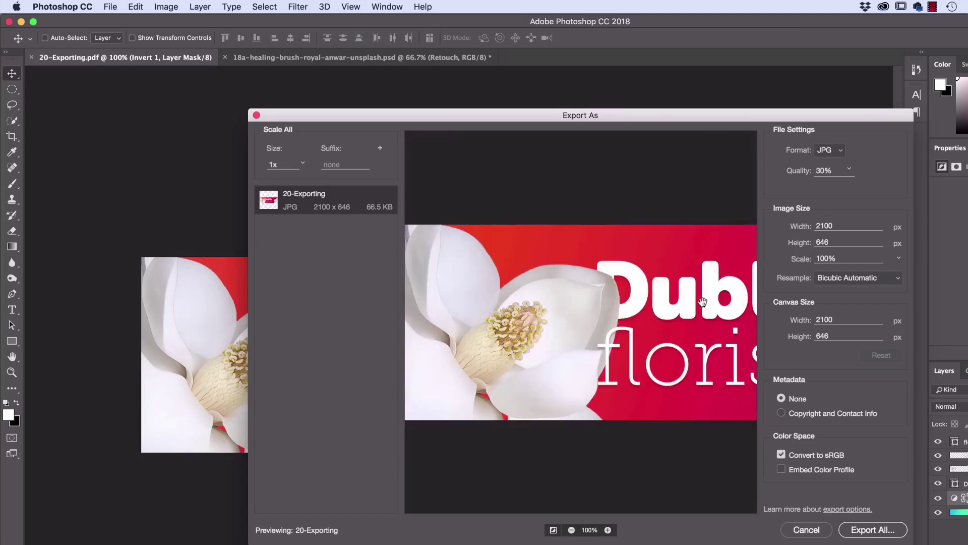
pyautogui.moveTo(734, 289); pyautogui.dragTo(638, 283)
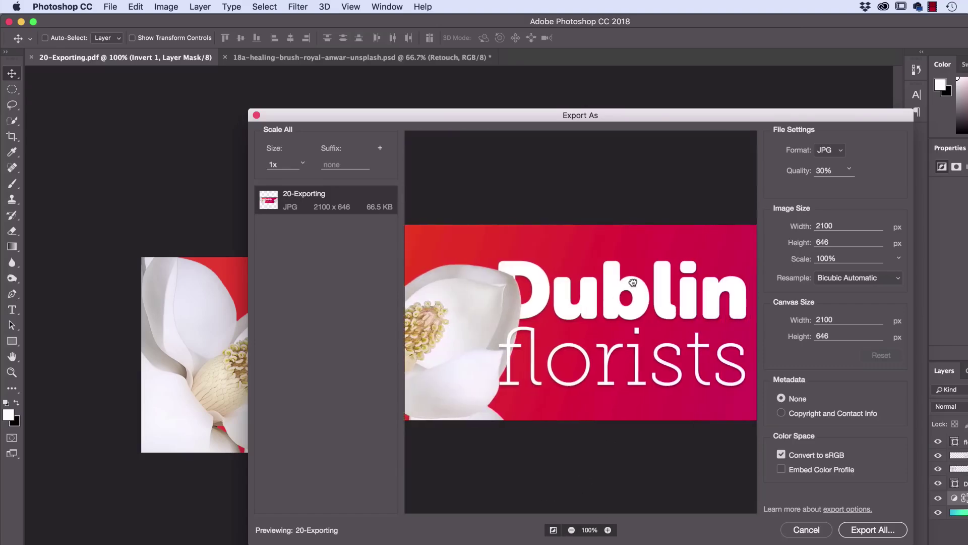
# Try a JPG quality of 60% for the banner export.
pyautogui.click(784, 173)
pyautogui.write('60')
pyautogui.press('Return')
pyautogui.click(849, 170)
pyautogui.click(669, 185)
# Set the JPG quality to 30% and export the banner to the Desktop as 20-Exporting.jpg.
pyautogui.press('super+a')
pyautogui.write('30')
pyautogui.press('Tab')
pyautogui.click(857, 537)
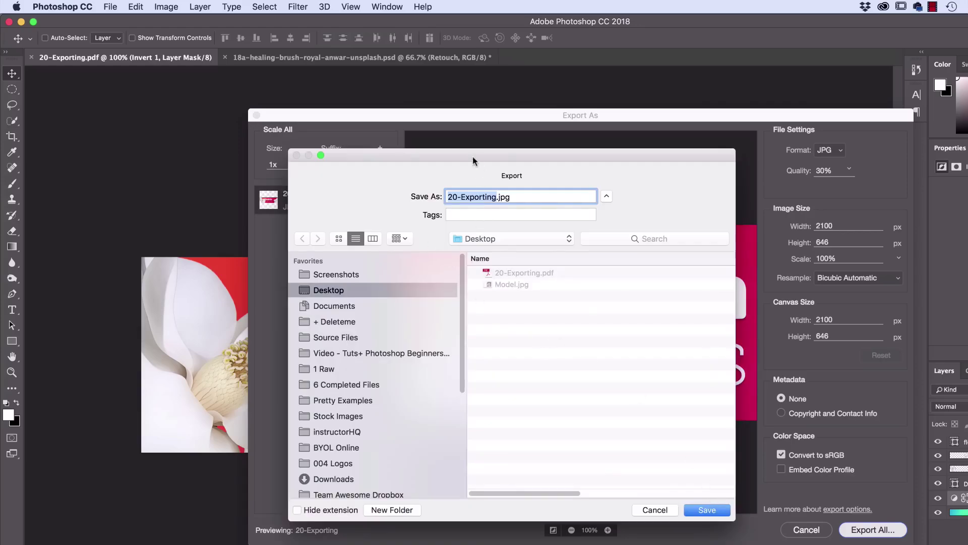
pyautogui.click(715, 511)
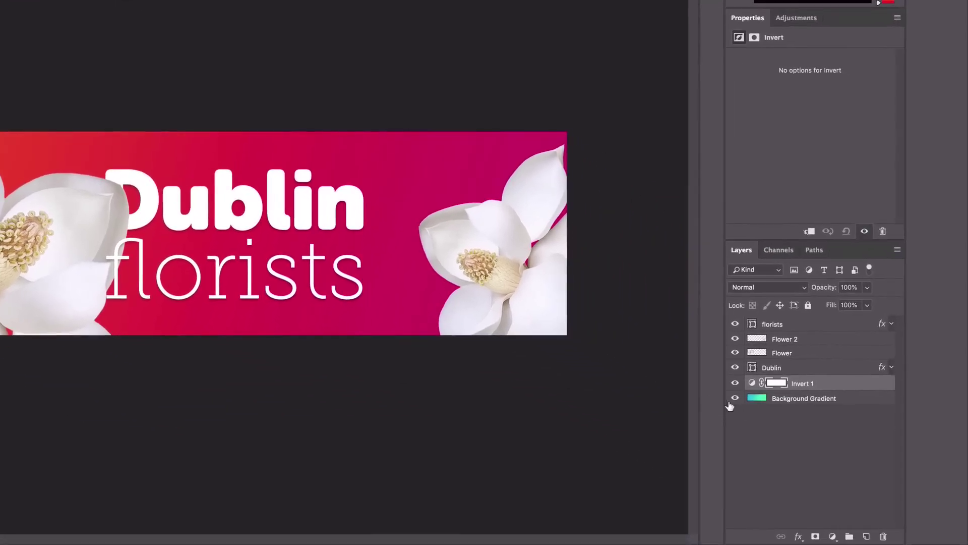
# Hide the Background Gradient layer and export the banner to the Desktop as 20-Exporting.png, in PNG format with transparency.
pyautogui.click(735, 398)
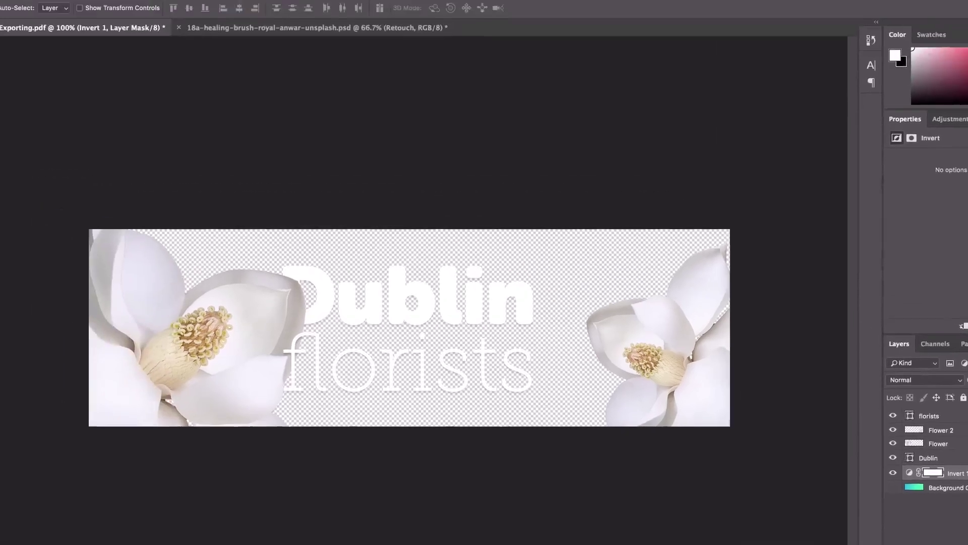
pyautogui.click(110, 6)
pyautogui.moveTo(144, 163)
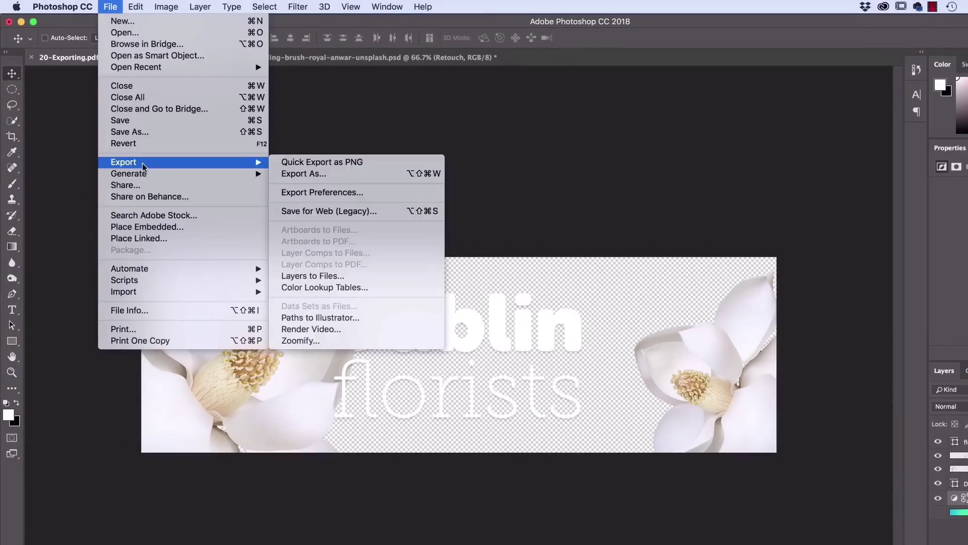
pyautogui.click(323, 175)
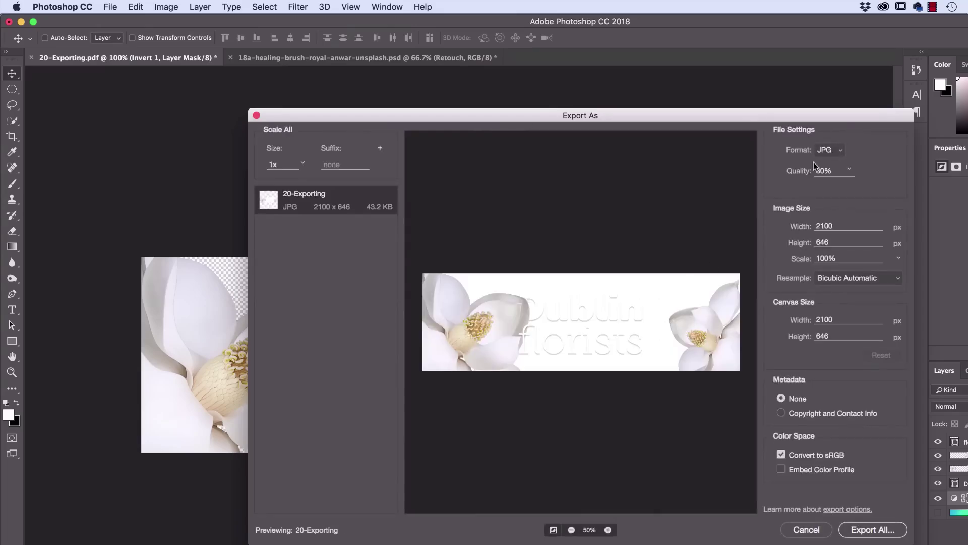
pyautogui.click(842, 150)
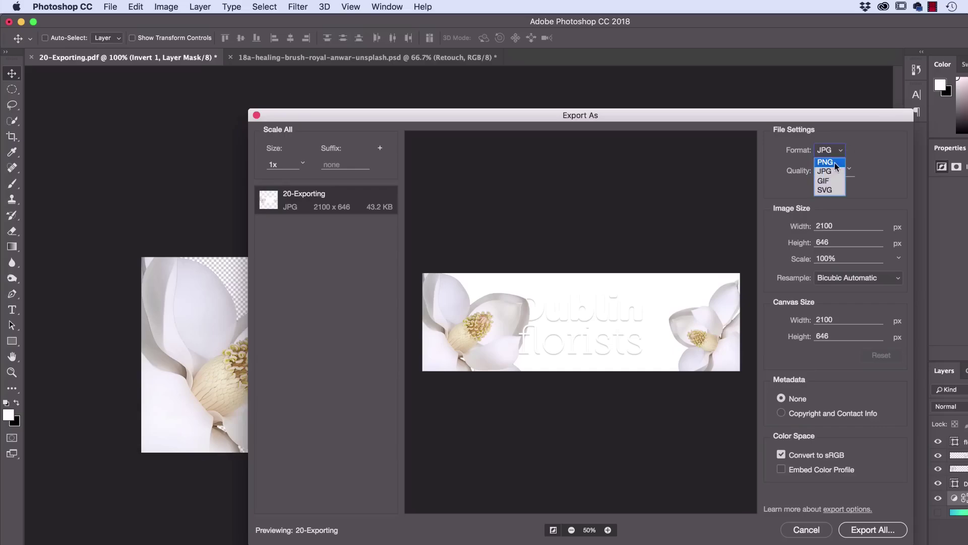
pyautogui.click(835, 163)
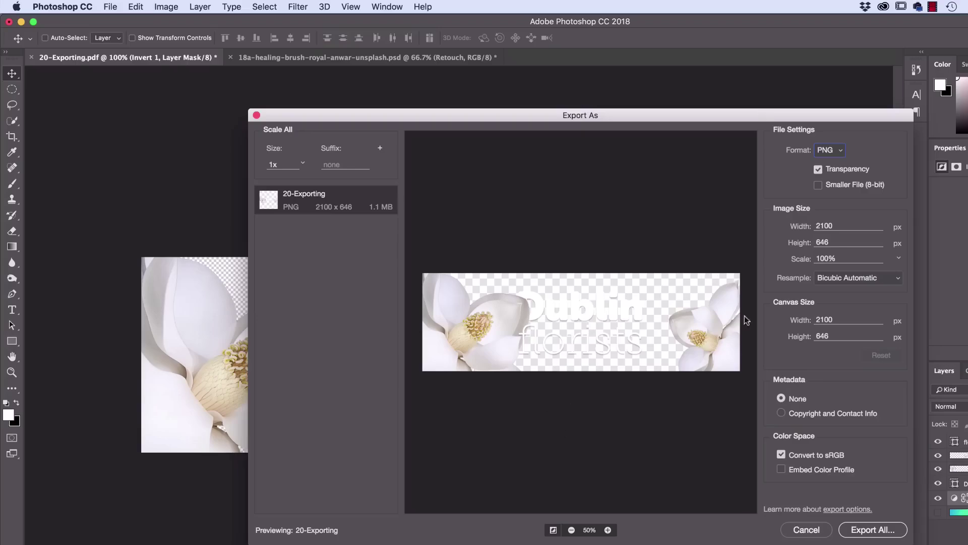
pyautogui.click(871, 531)
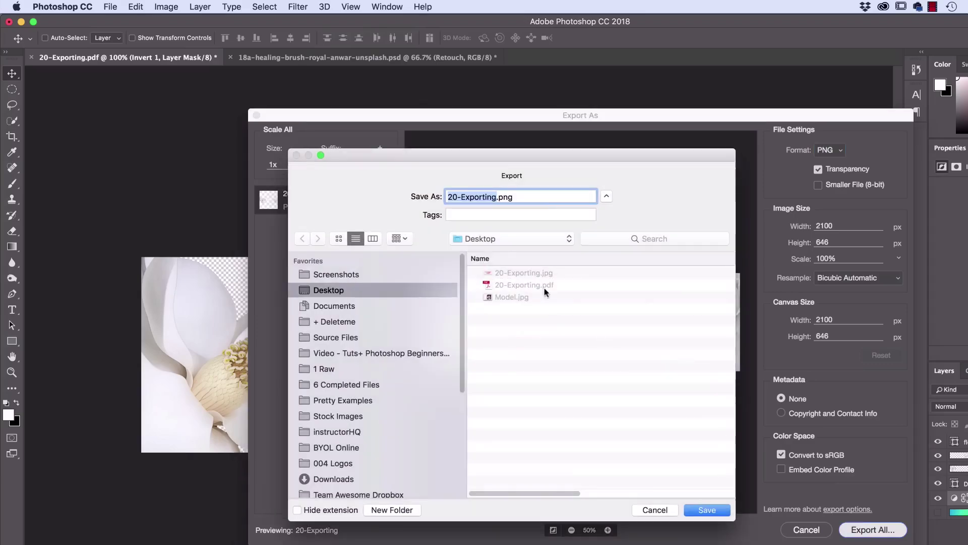
pyautogui.click(706, 509)
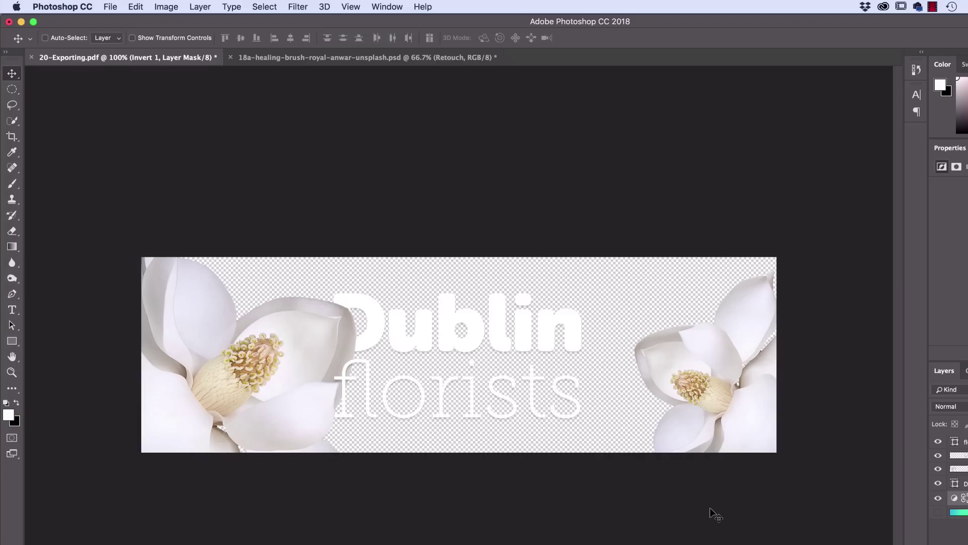
pyautogui.click(111, 7)
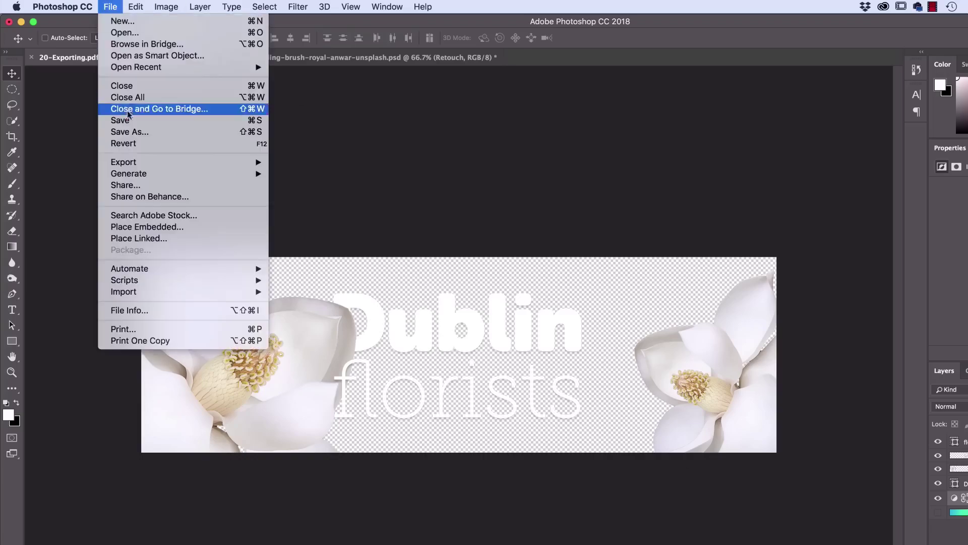
pyautogui.moveTo(136, 162)
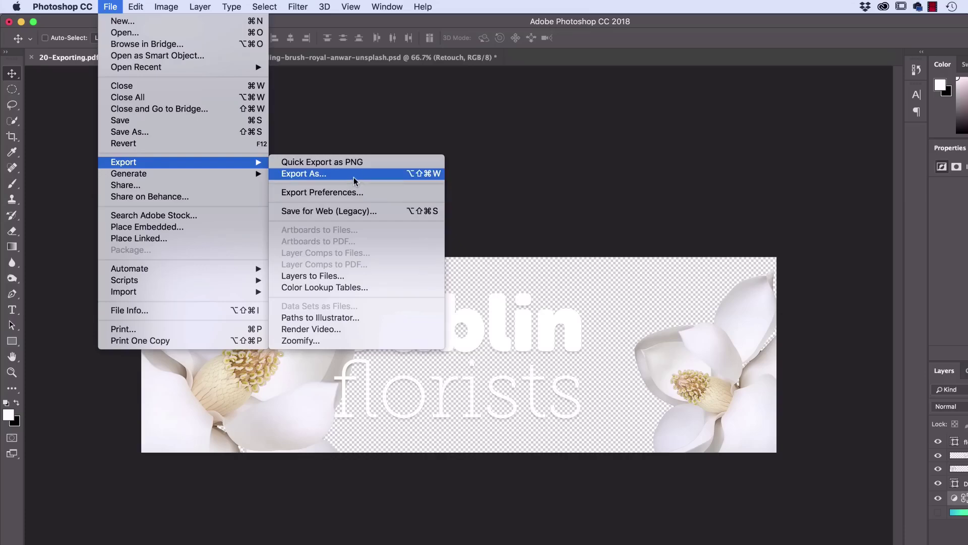
pyautogui.click(521, 184)
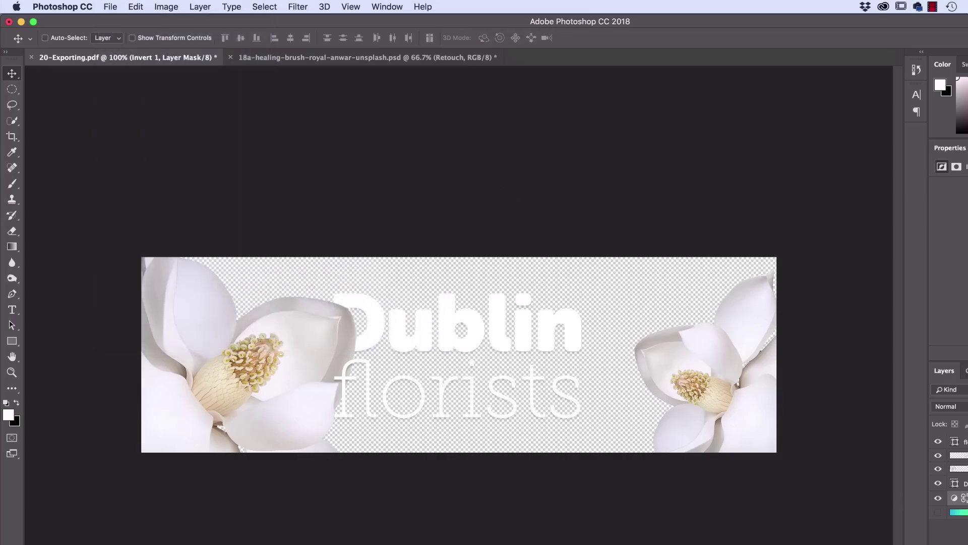
pyautogui.click(966, 483)
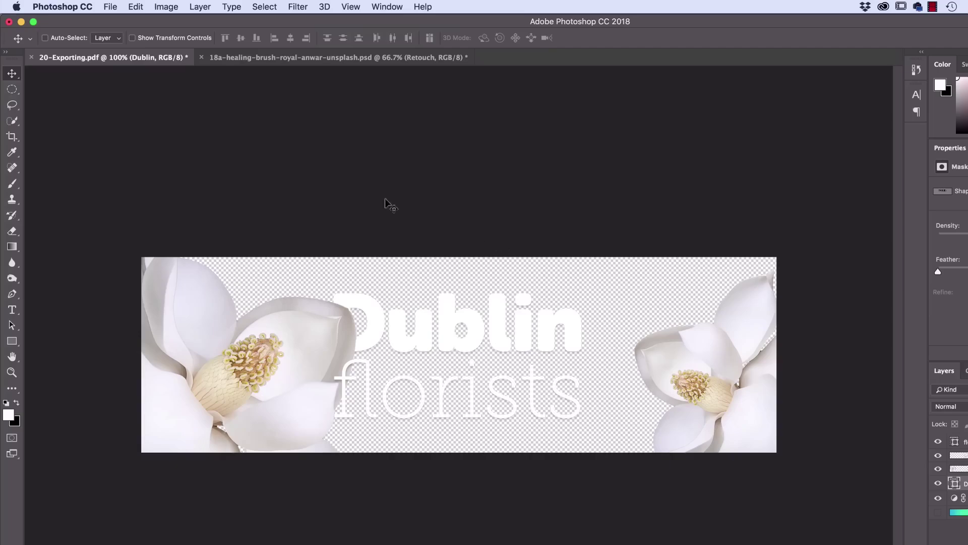
pyautogui.click(111, 7)
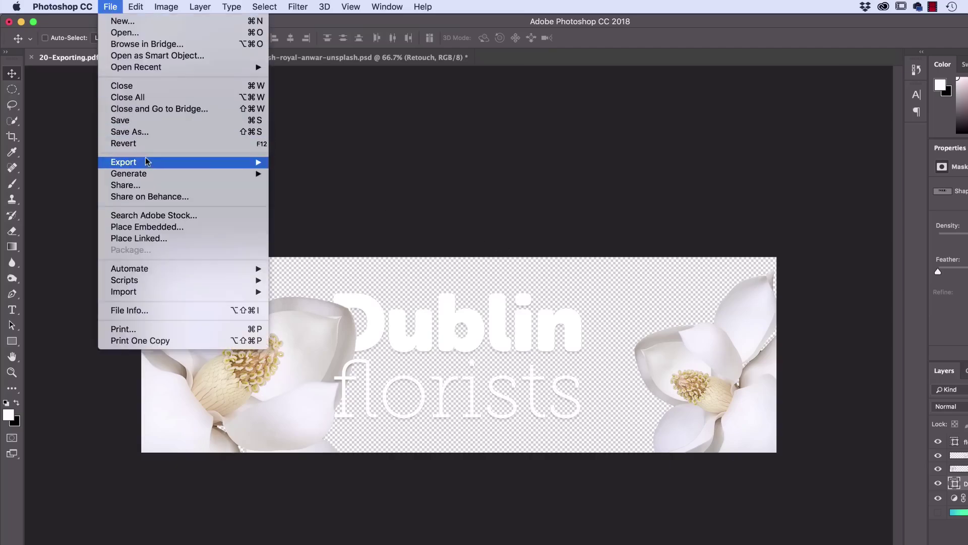
pyautogui.moveTo(147, 163)
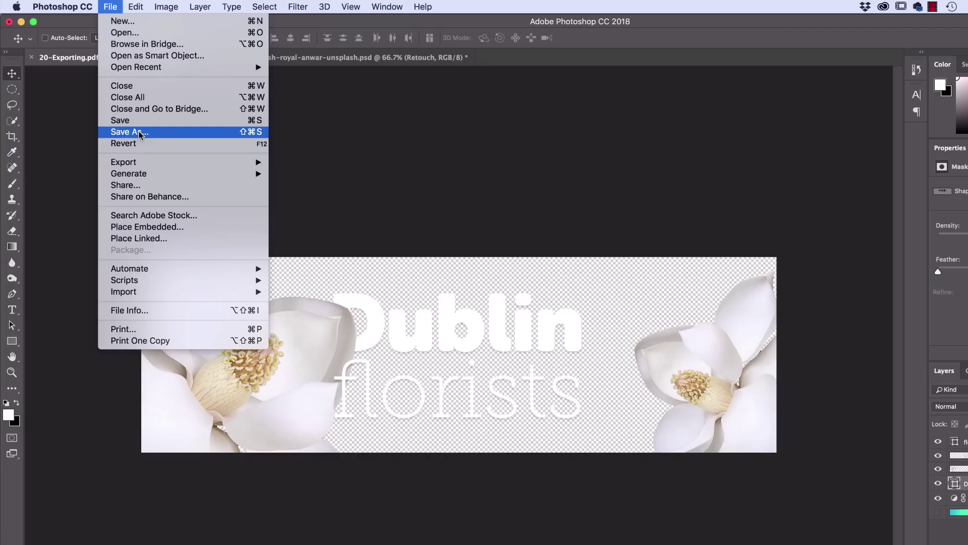
pyautogui.click(499, 144)
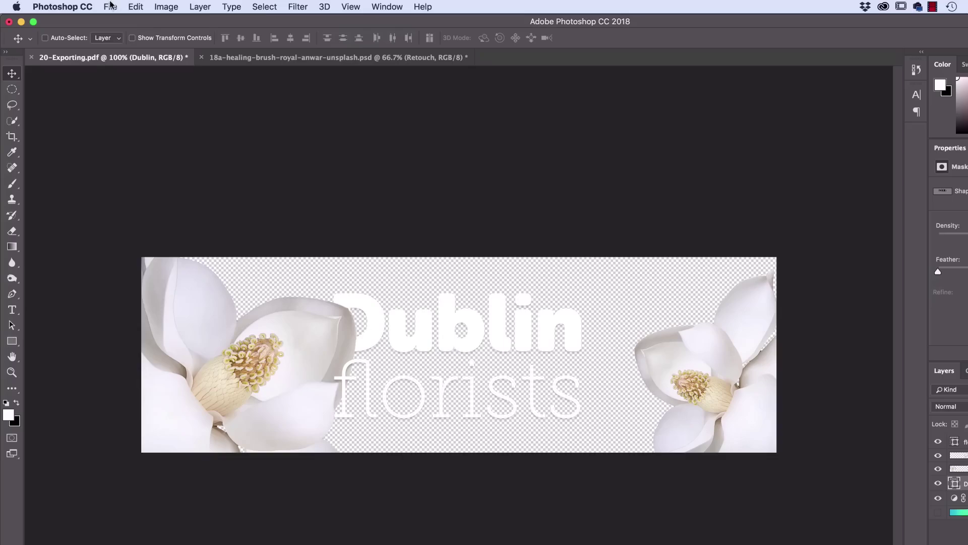
pyautogui.click(110, 6)
pyautogui.moveTo(161, 162)
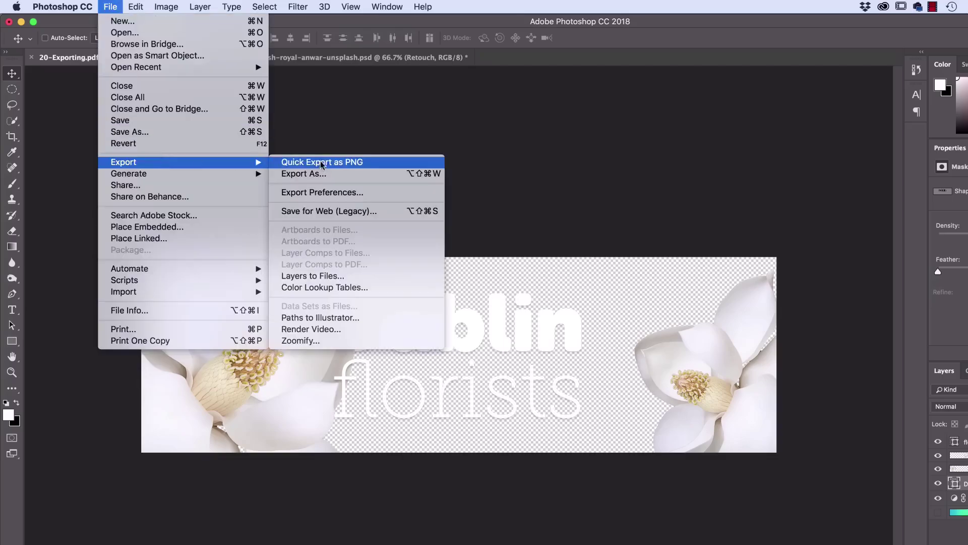